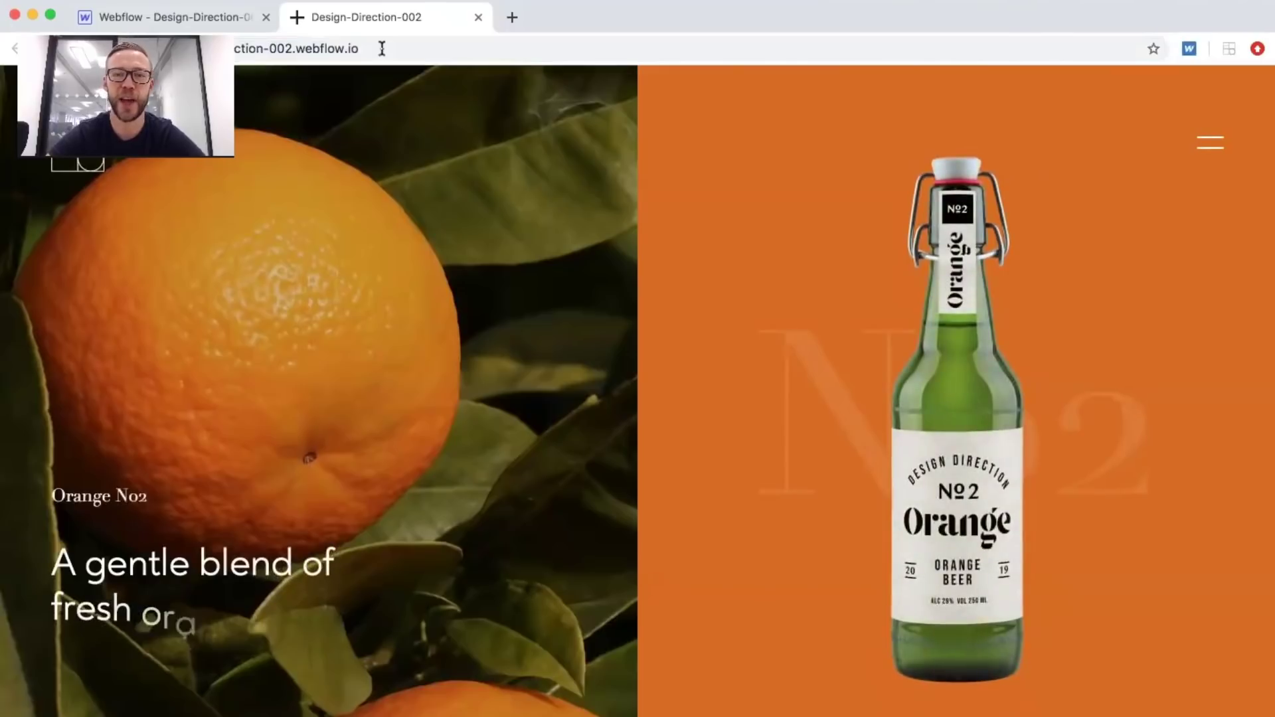
# Reload the published Design-Direction-002 site and examine its text animation, full-screen menu and split-screen Orange, Lime and Lemon scroll sections.
pyautogui.click(382, 48)
pyautogui.press('Return')
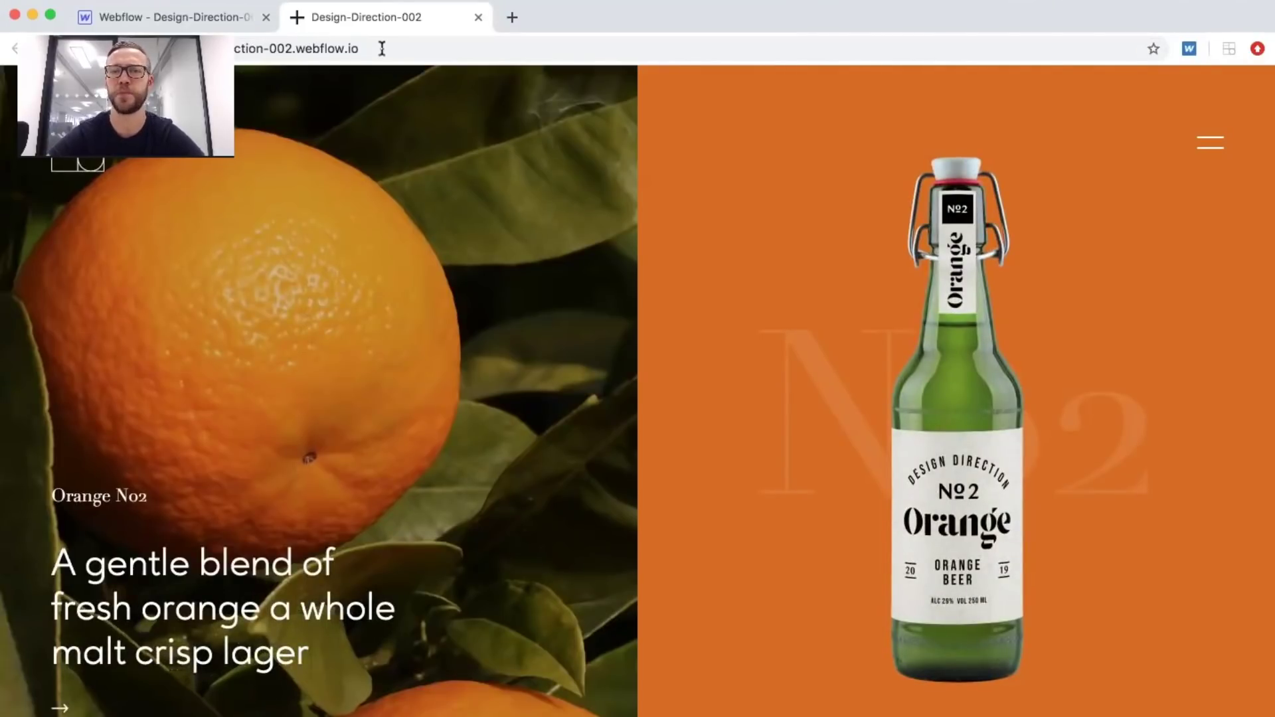
pyautogui.click(382, 48)
pyautogui.press('Return')
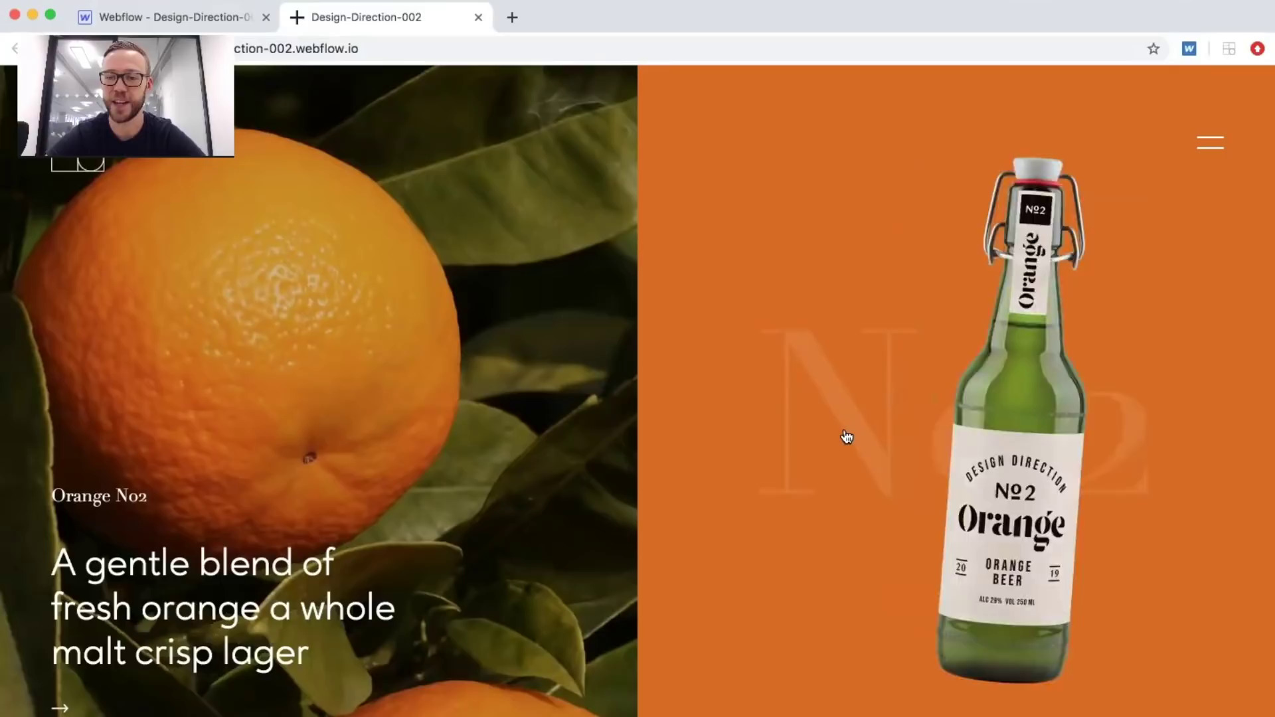
pyautogui.click(1215, 155)
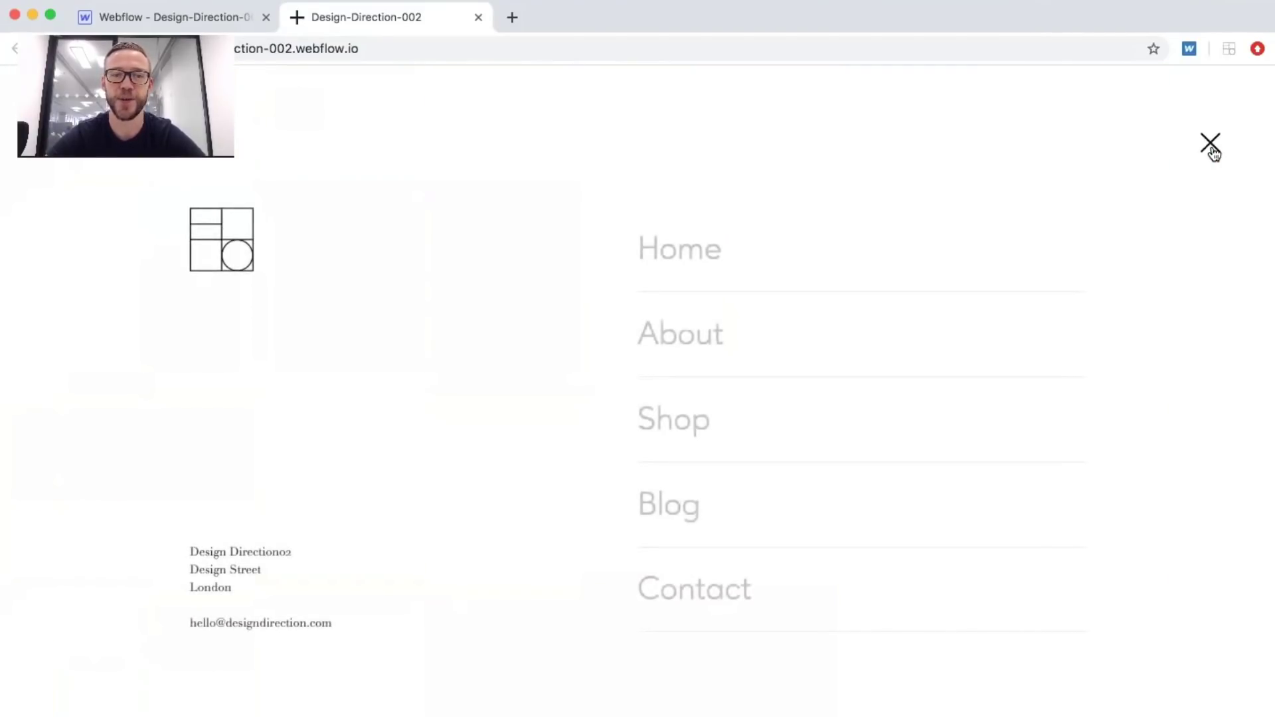
pyautogui.click(1213, 146)
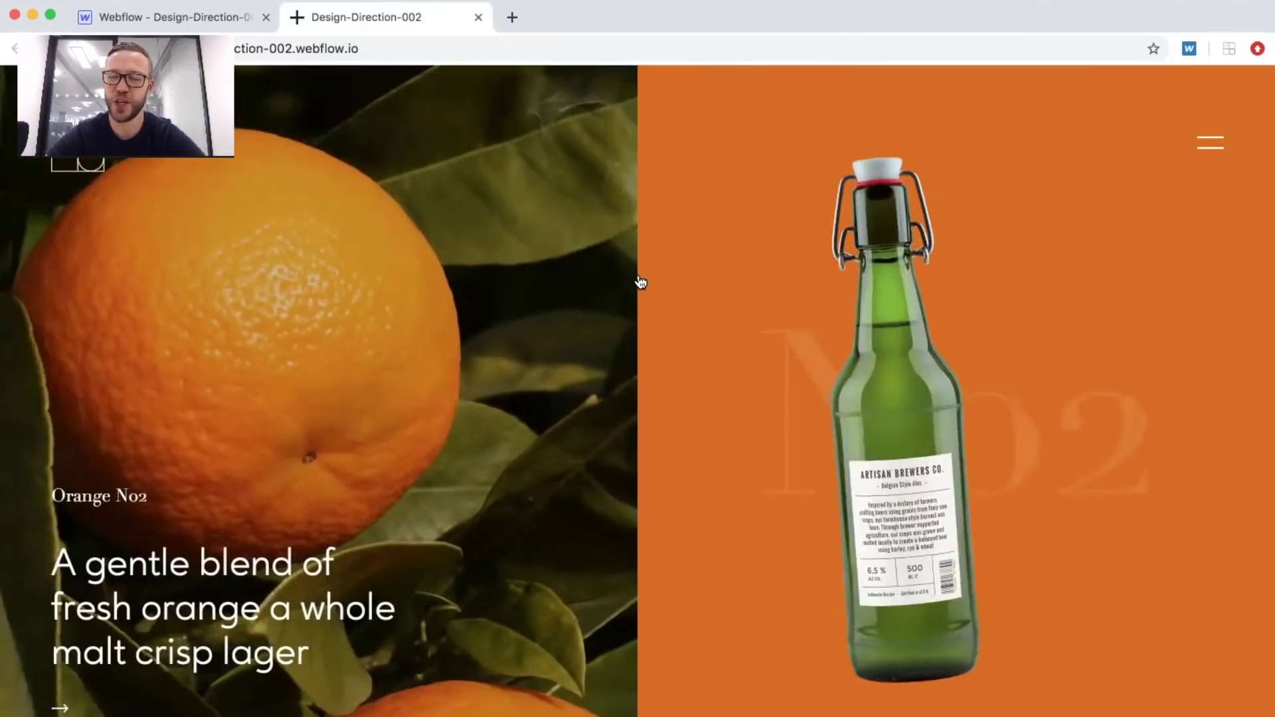
pyautogui.scroll(-2, 618, 269)
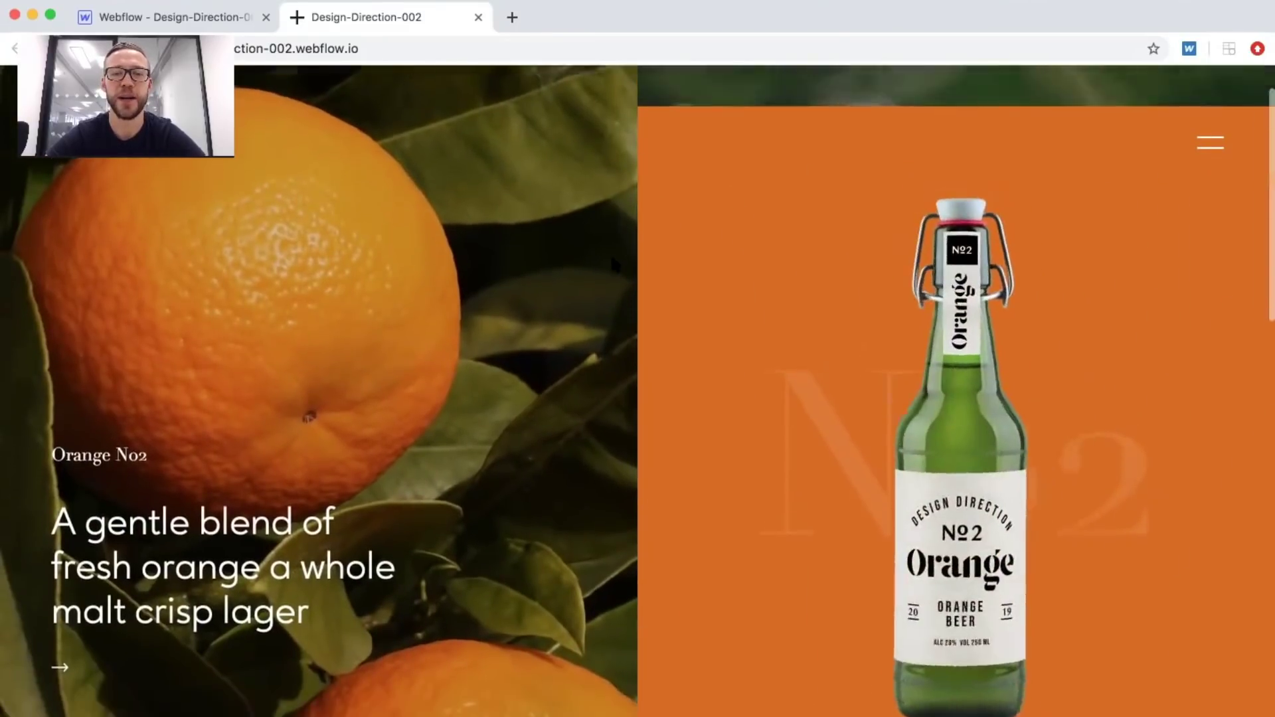
pyautogui.scroll(-5, 613, 266)
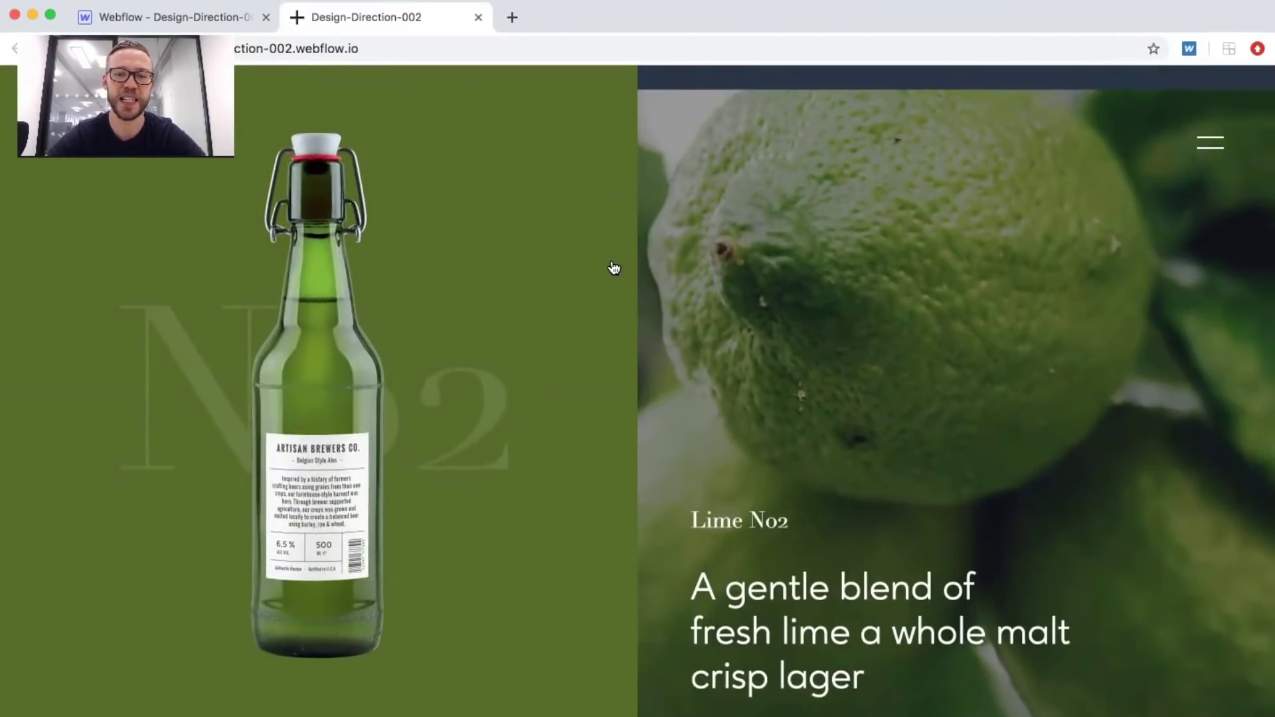
pyautogui.scroll(-5, 613, 267)
pyautogui.scroll(-5, 614, 268)
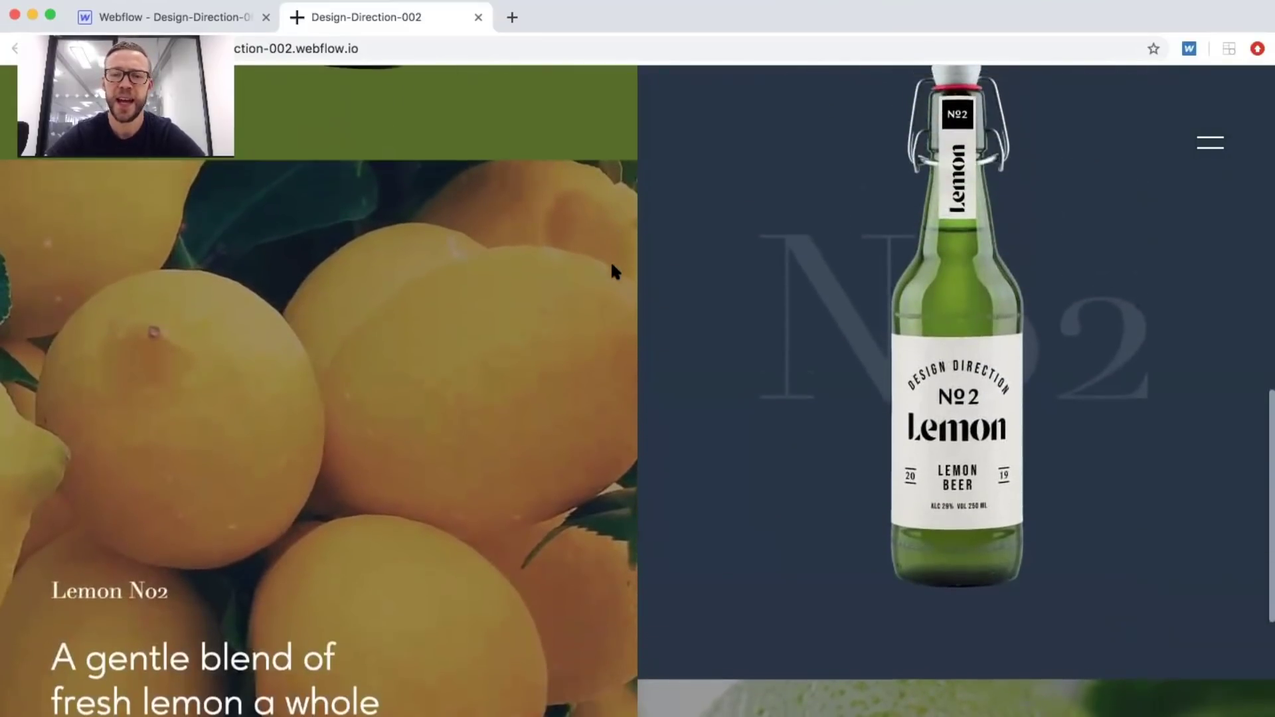
pyautogui.scroll(-3, 613, 269)
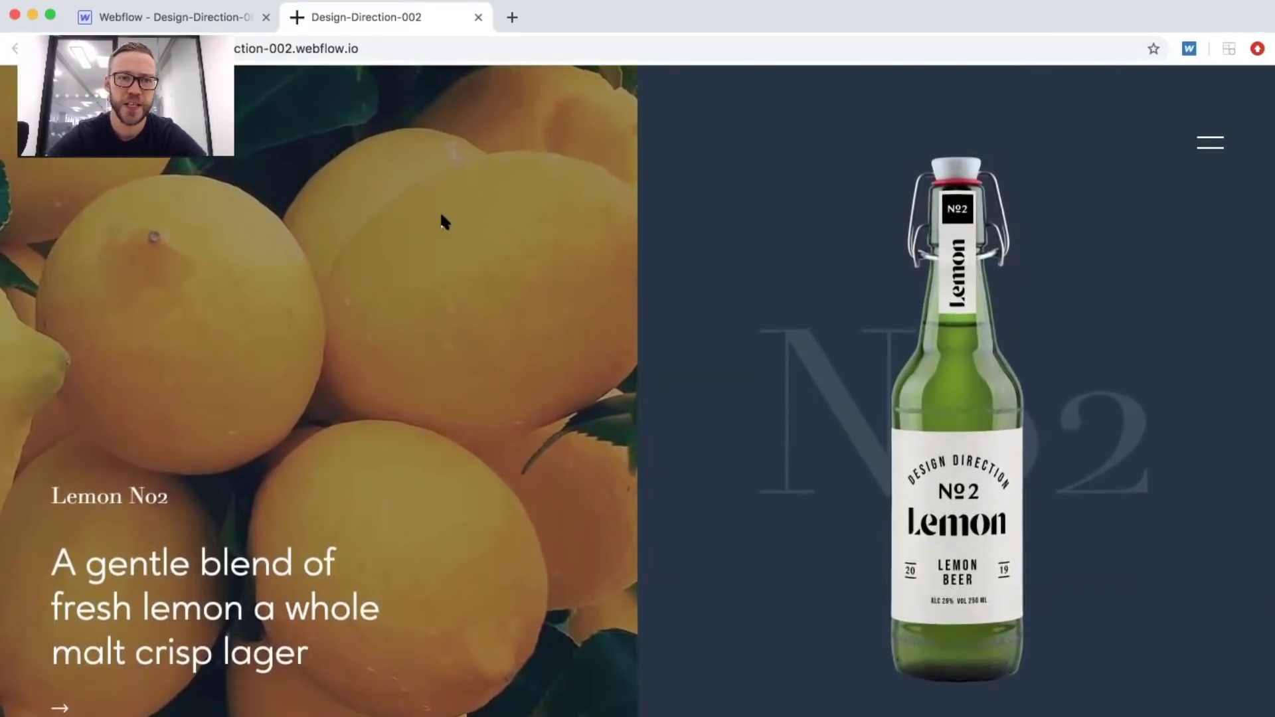
# Switch to the Webflow Designer, add a div block to the empty page and give it the new class sticky-container-1.
pyautogui.click(245, 20)
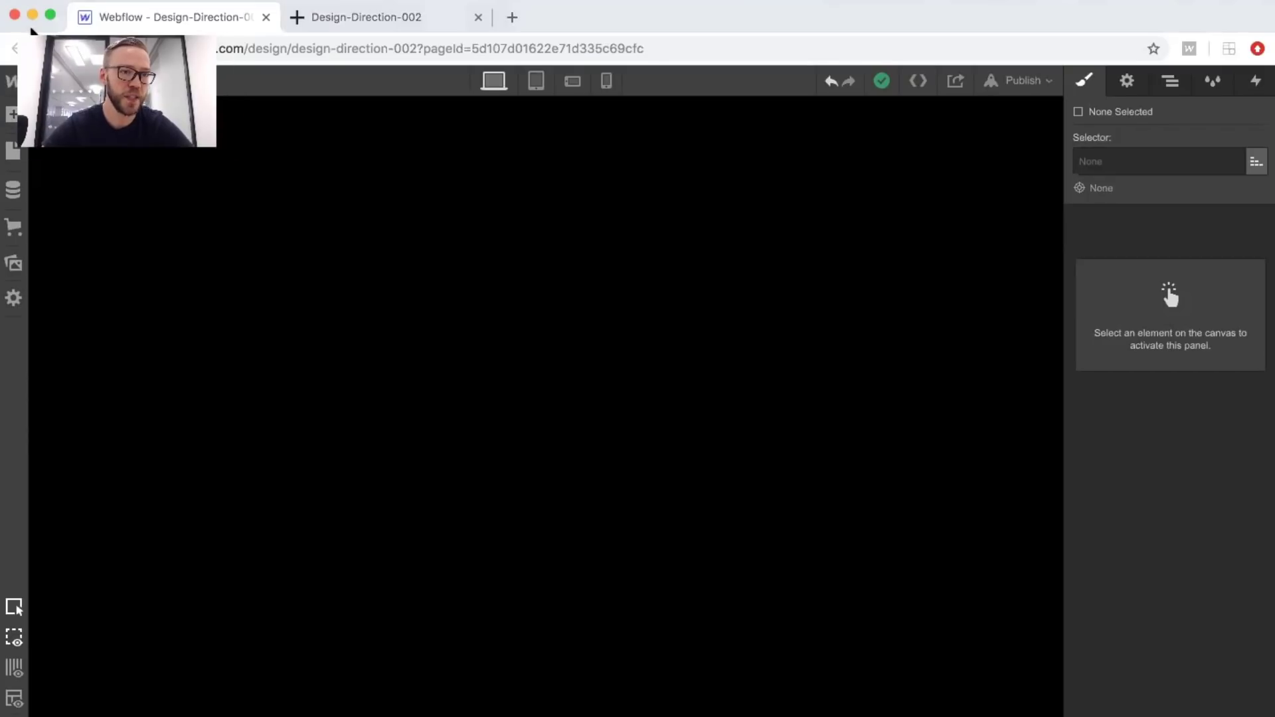
pyautogui.click(12, 119)
pyautogui.moveTo(71, 425); pyautogui.dragTo(437, 259)
pyautogui.click(1157, 165)
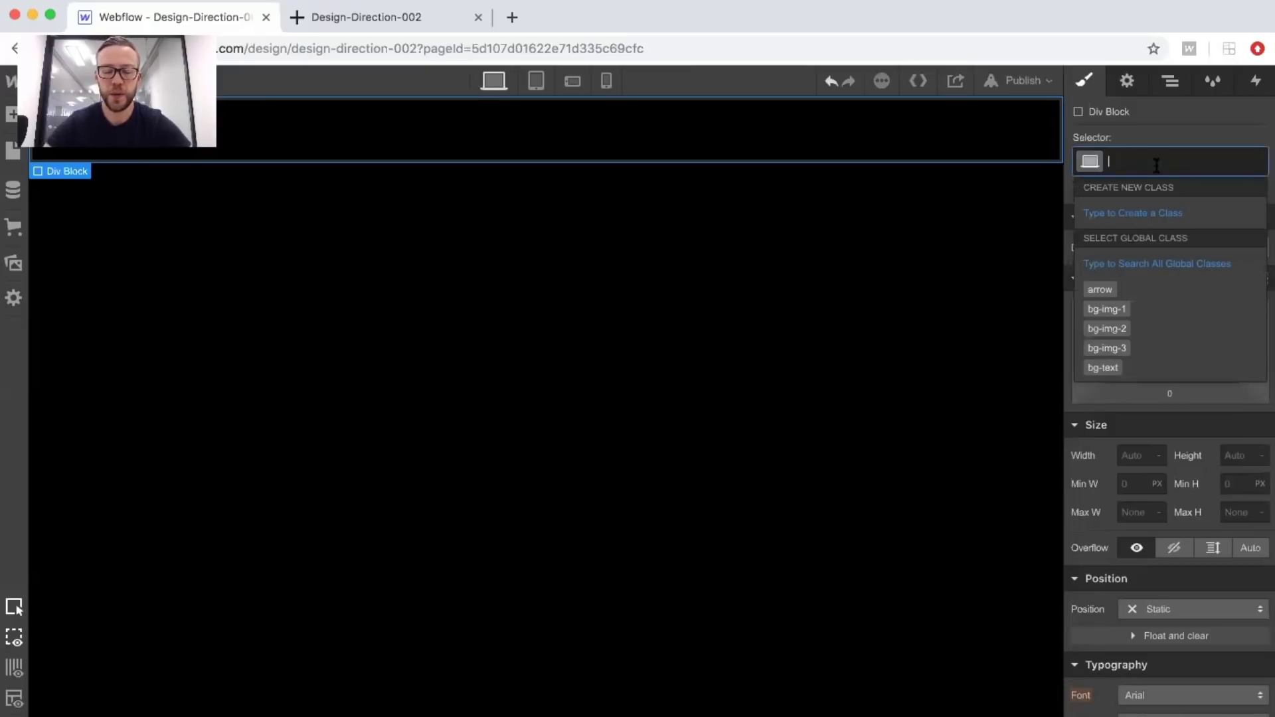
pyautogui.write('stick')
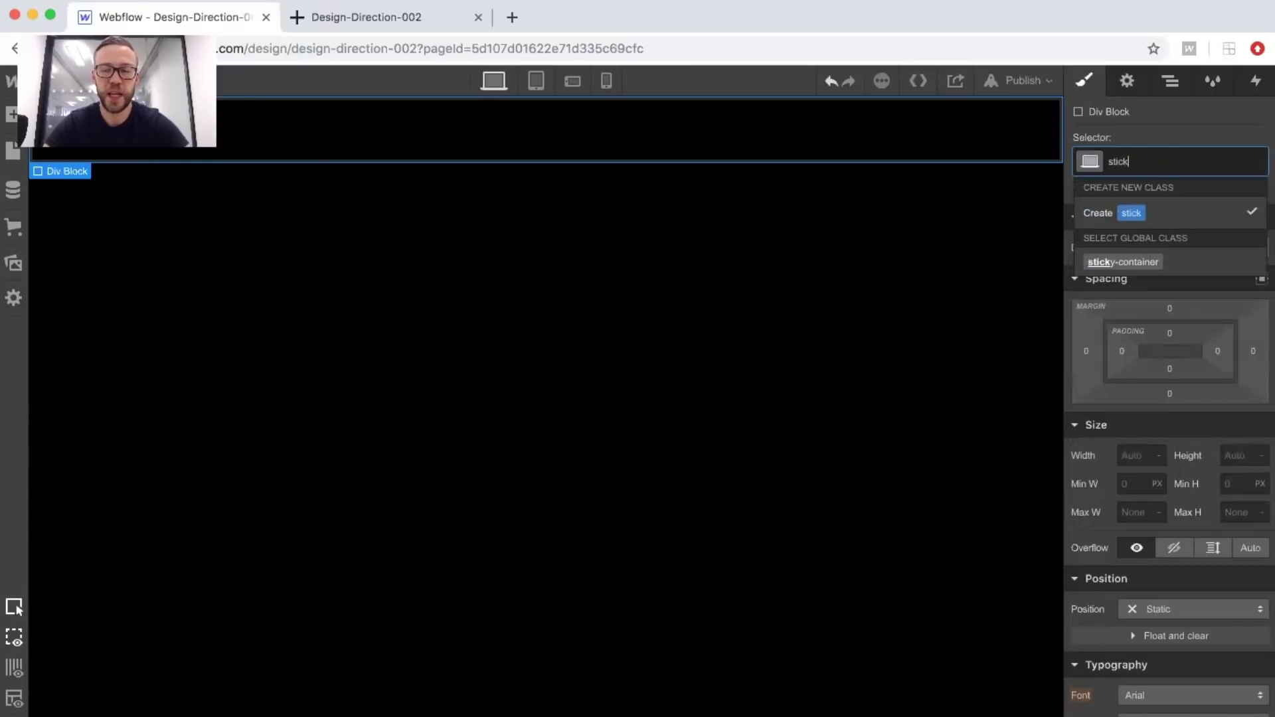
pyautogui.write('y-container-1')
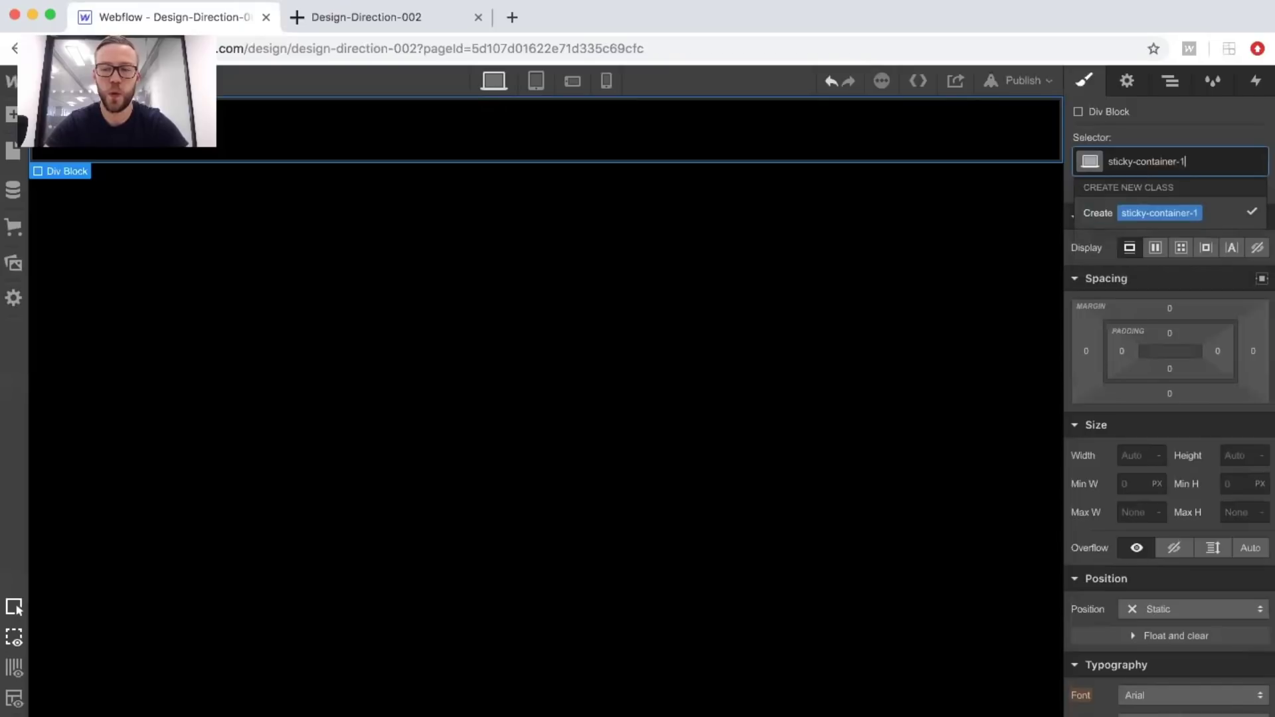
pyautogui.press('Return')
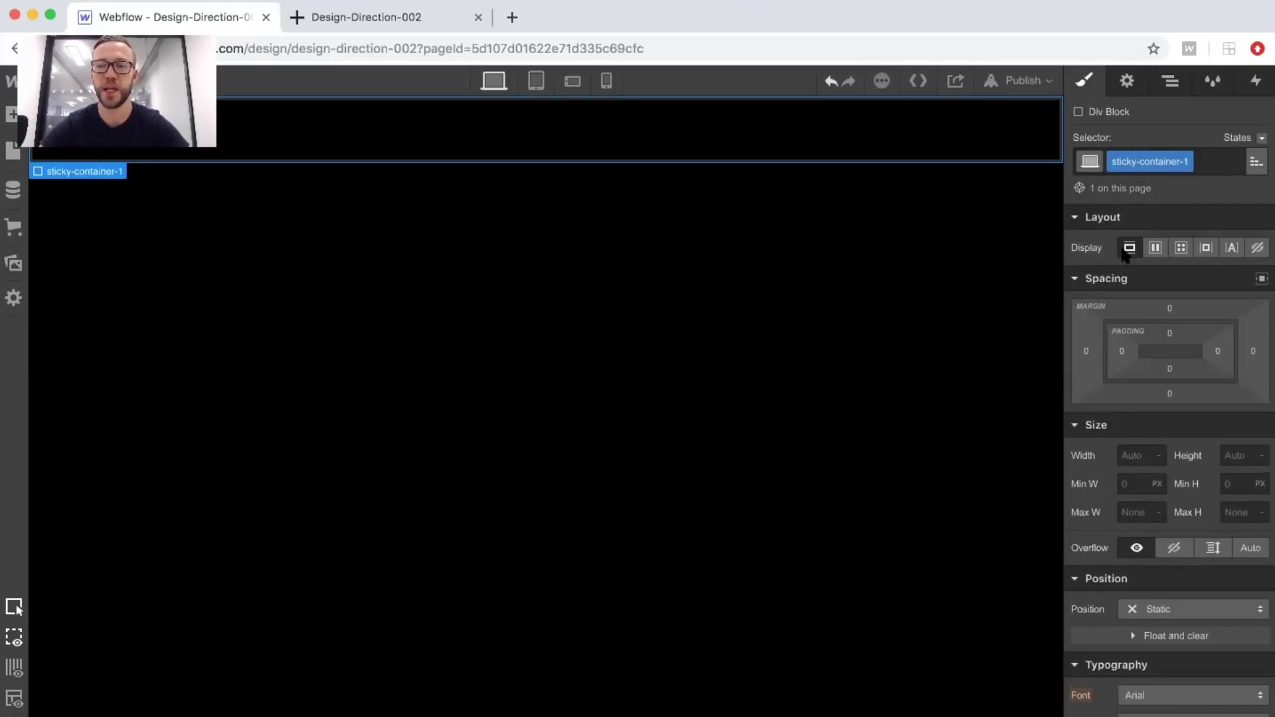
# Set the width of sticky-container-1 to 100% and its height to 300 VH.
pyautogui.click(1138, 457)
pyautogui.write('100')
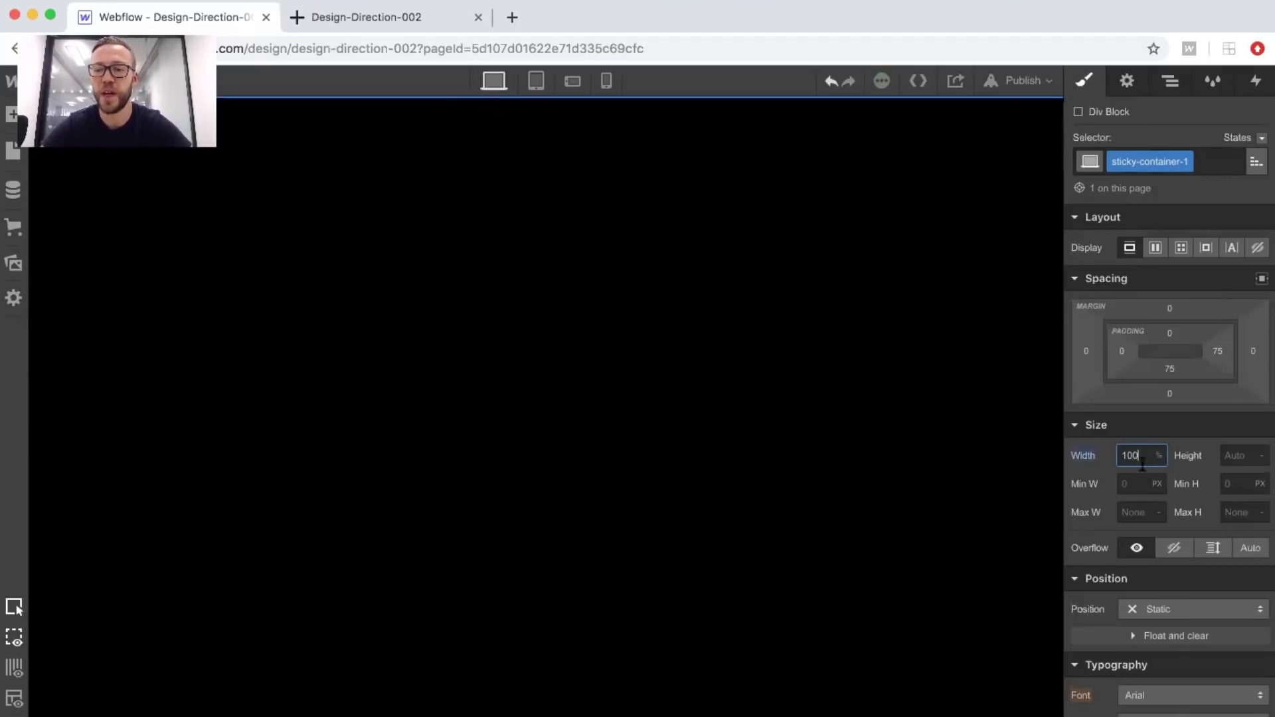
pyautogui.click(1228, 456)
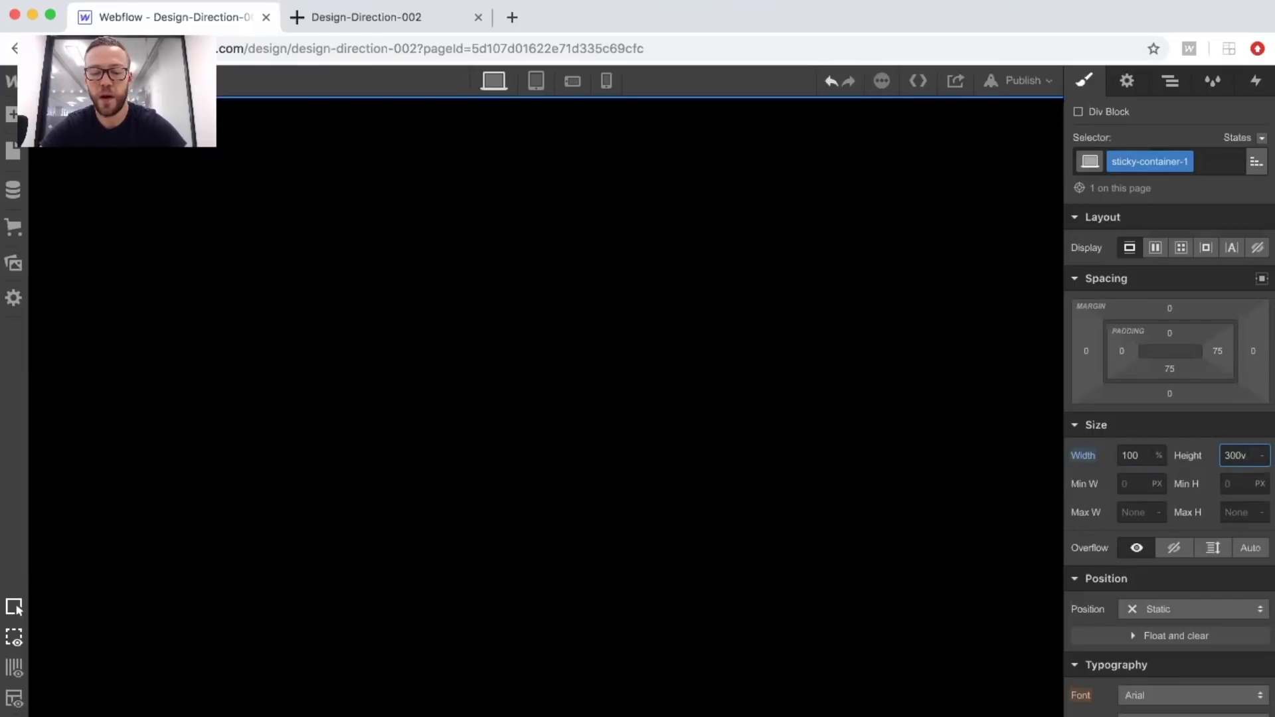
pyautogui.write('300vh')
pyautogui.press('Return')
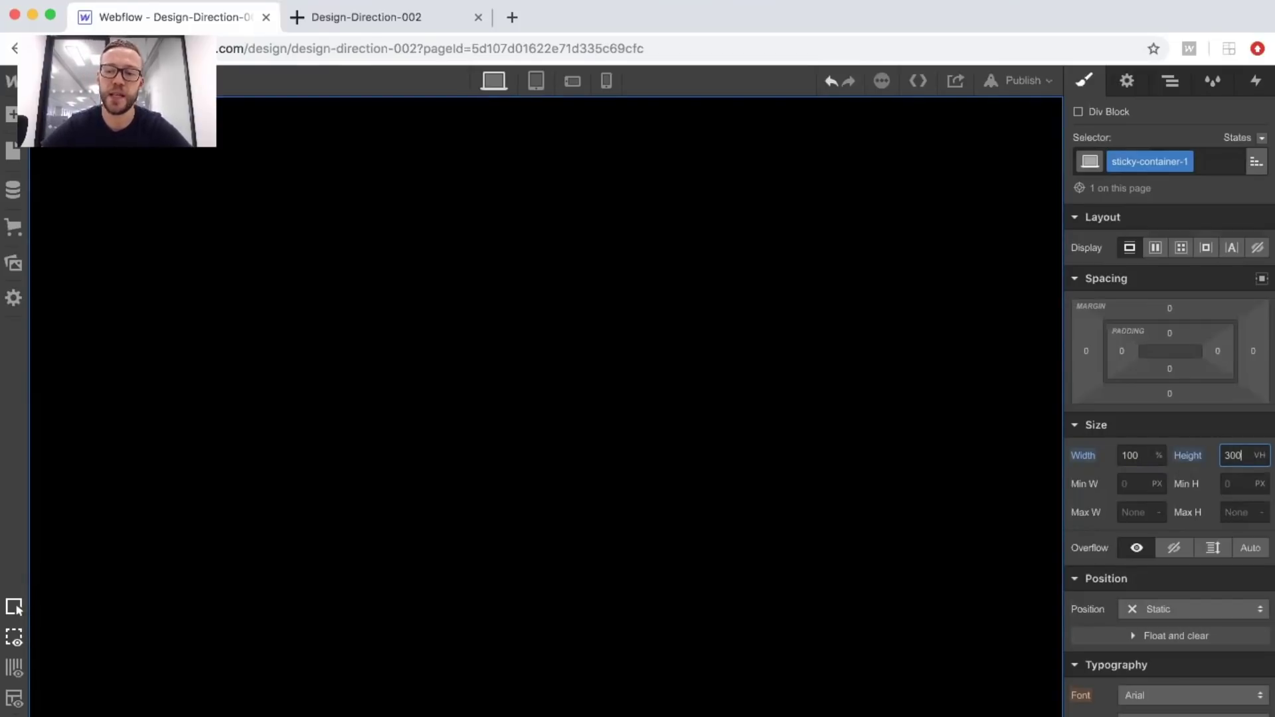
# Switch to the published site and review how its split-screen sections scroll between Lemon, Lime and Orange.
pyautogui.click(346, 16)
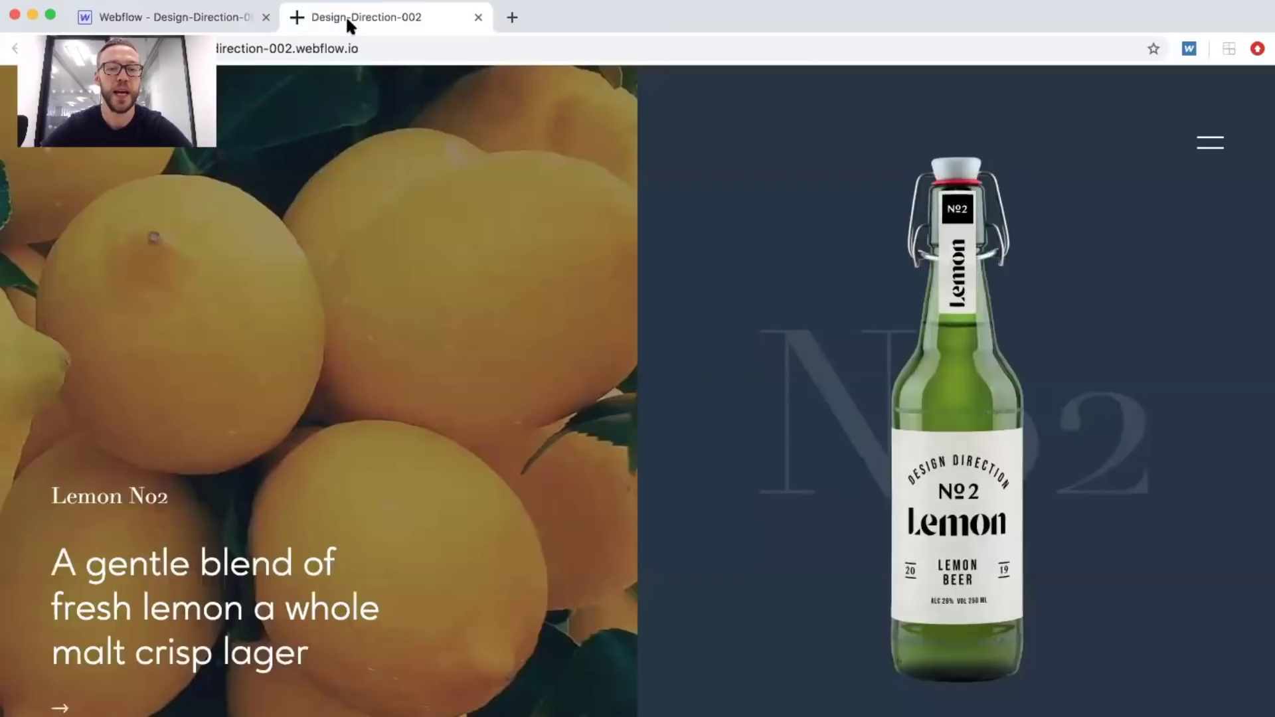
pyautogui.scroll(-15, 580, 400)
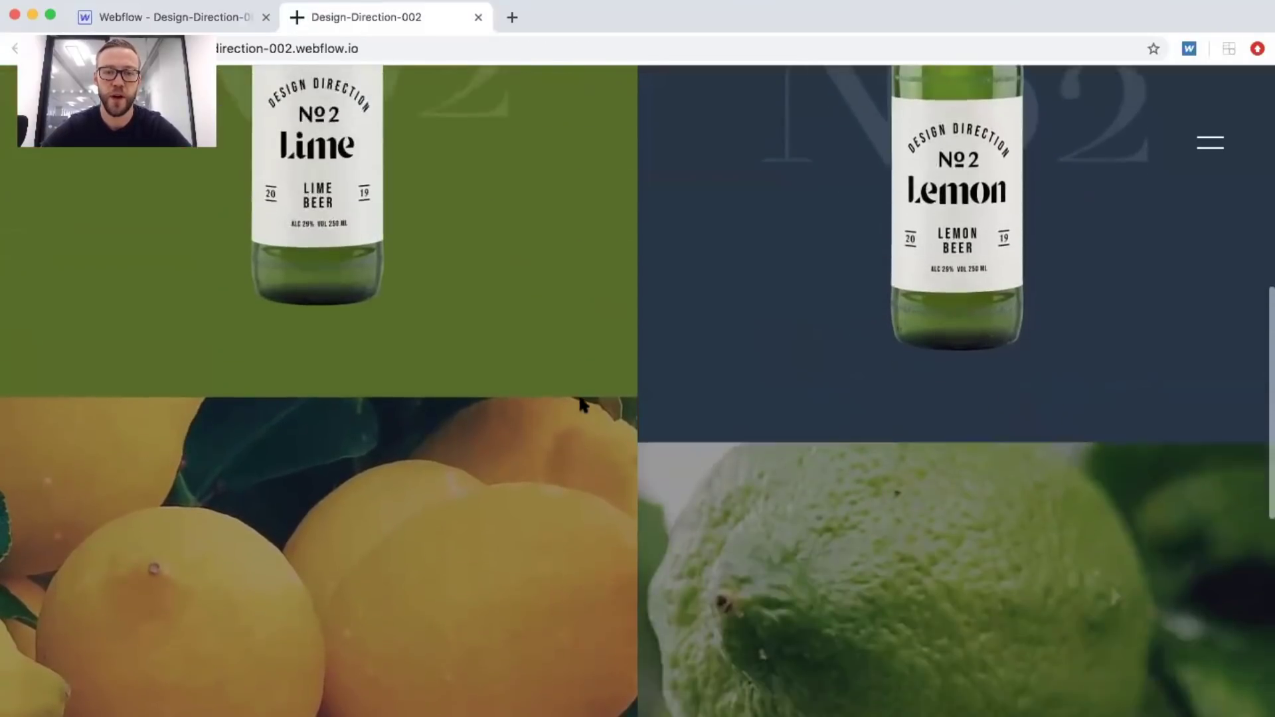
pyautogui.scroll(-3, 582, 405)
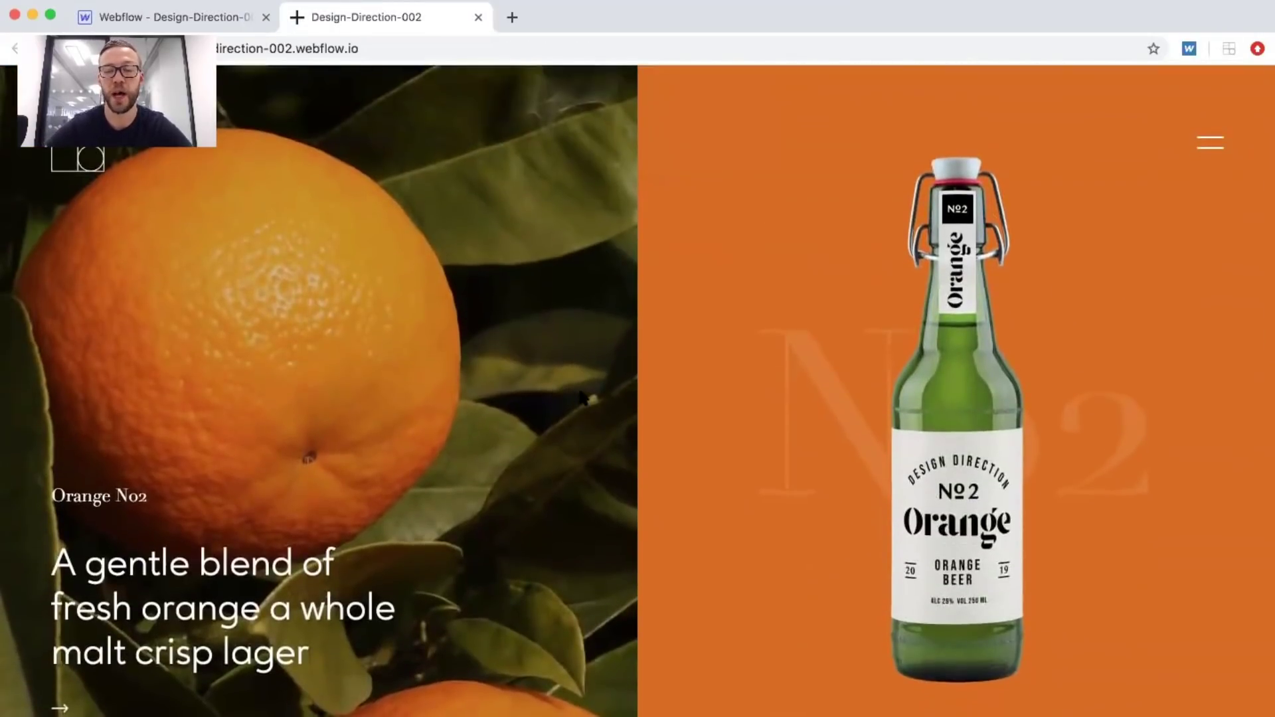
# Return to the Webflow Designer and set the position of sticky-container-1 to Relative.
pyautogui.click(251, 20)
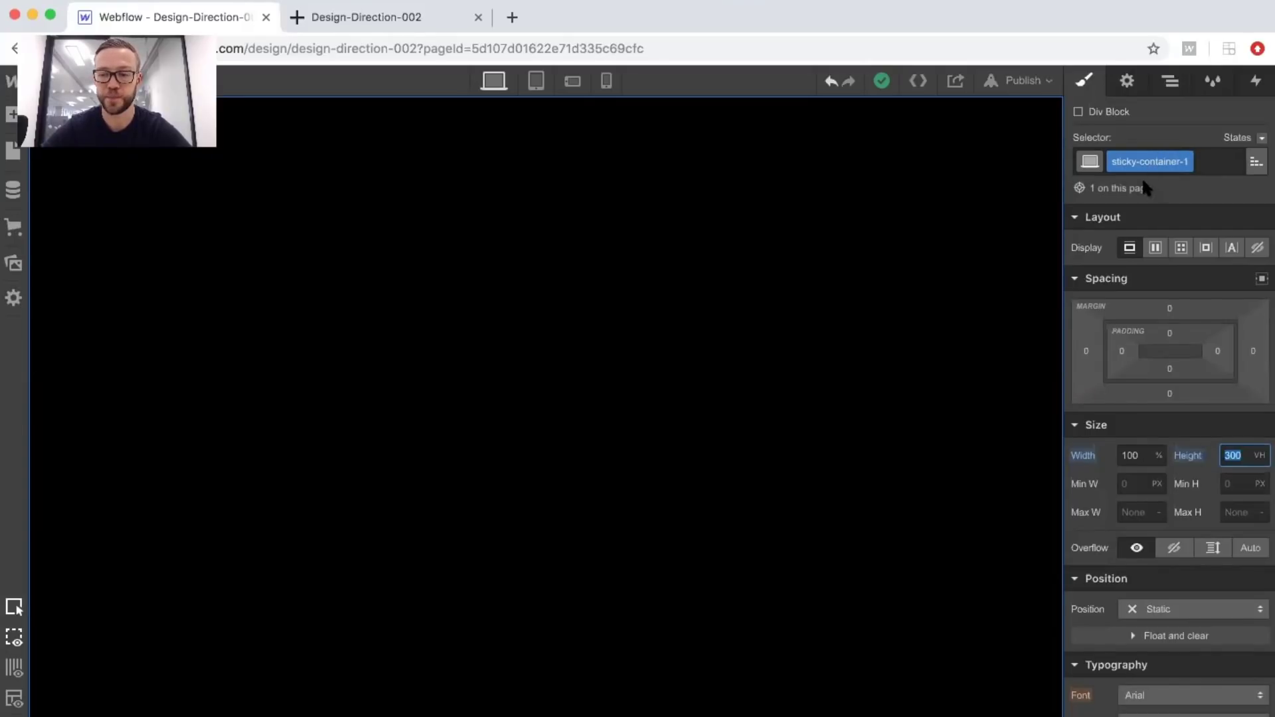
pyautogui.click(1162, 605)
pyautogui.click(1163, 625)
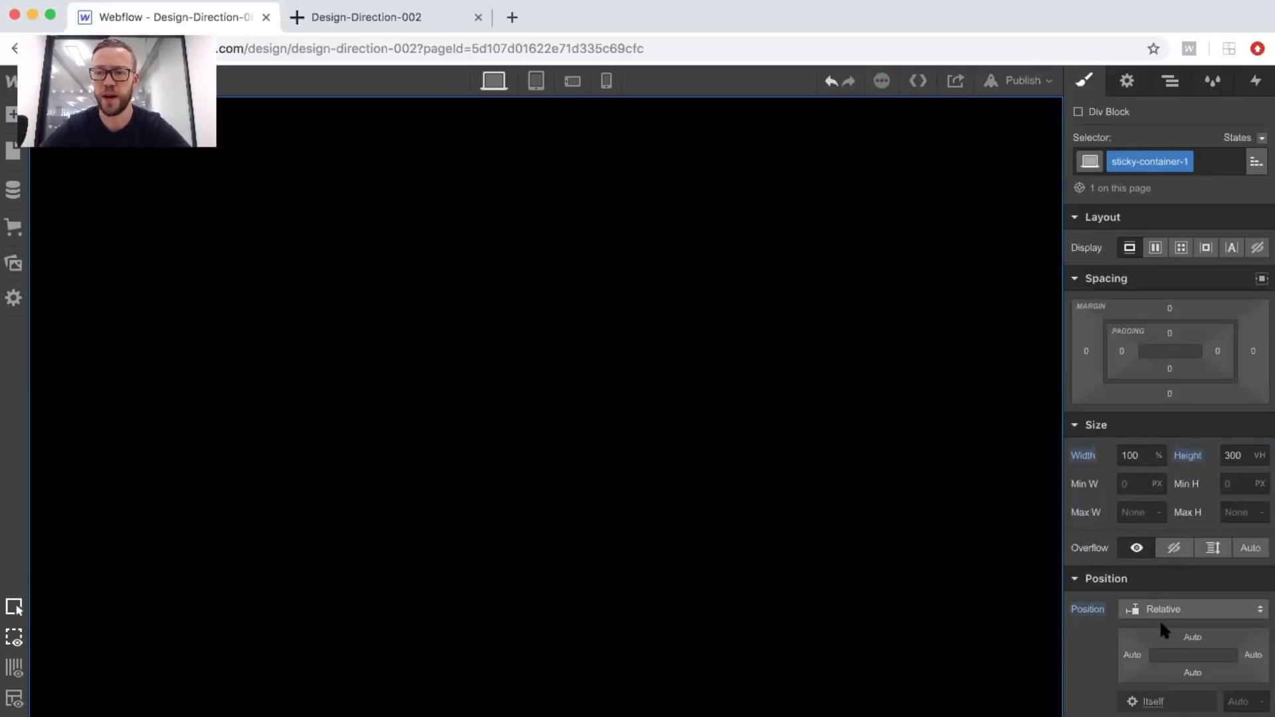
# Add a div block inside sticky-container-1 and give it the new class content-parent-1.
pyautogui.click(1168, 86)
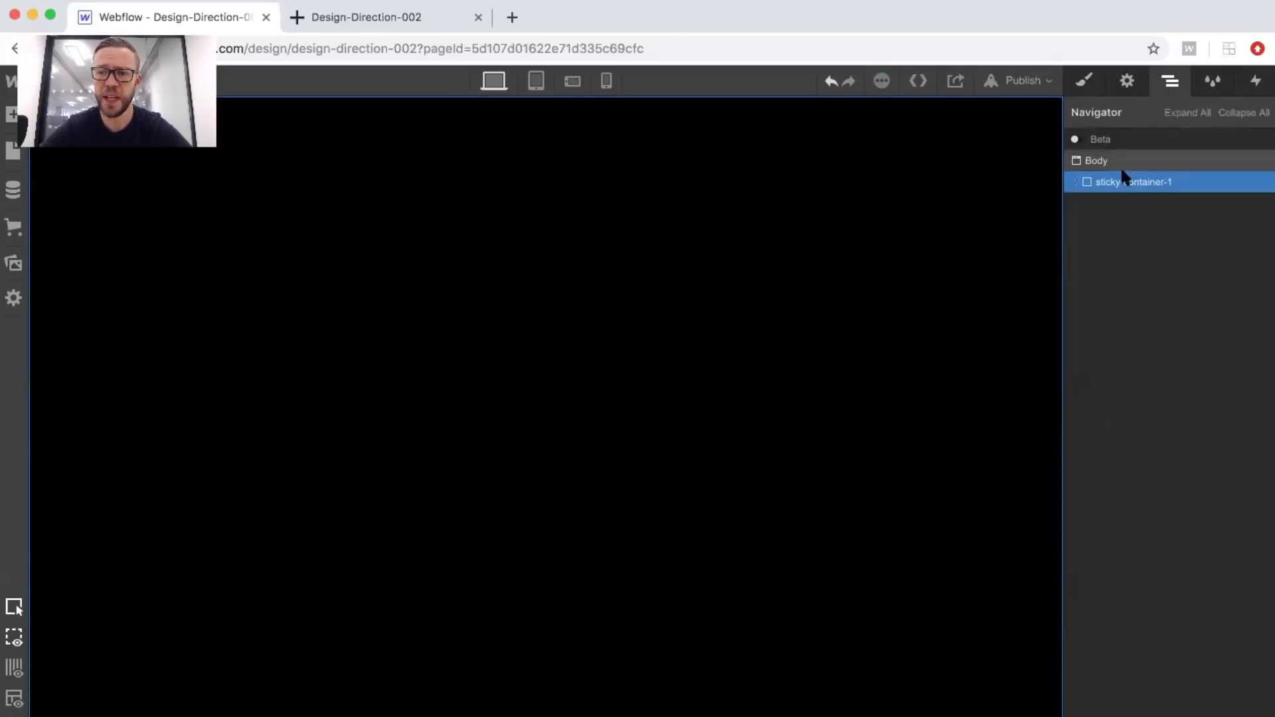
pyautogui.click(10, 118)
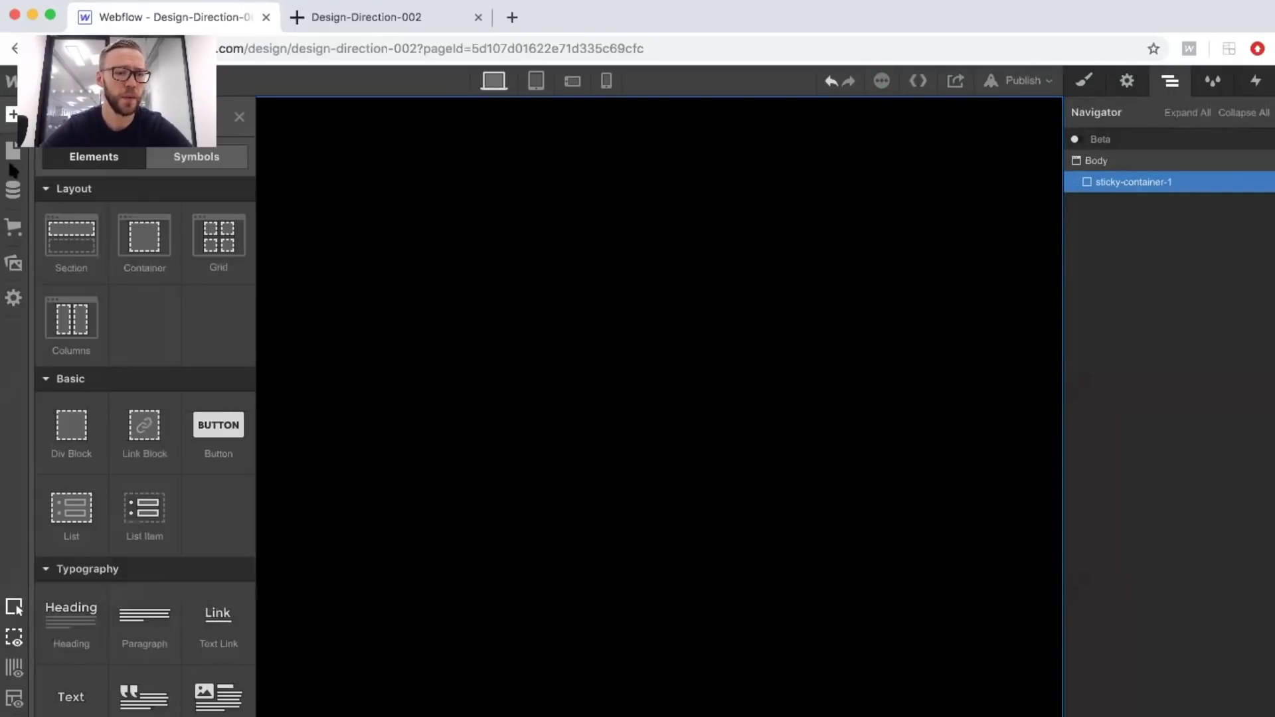
pyautogui.moveTo(69, 427); pyautogui.dragTo(1126, 171)
pyautogui.click(1093, 81)
pyautogui.click(1103, 159)
pyautogui.write('pa')
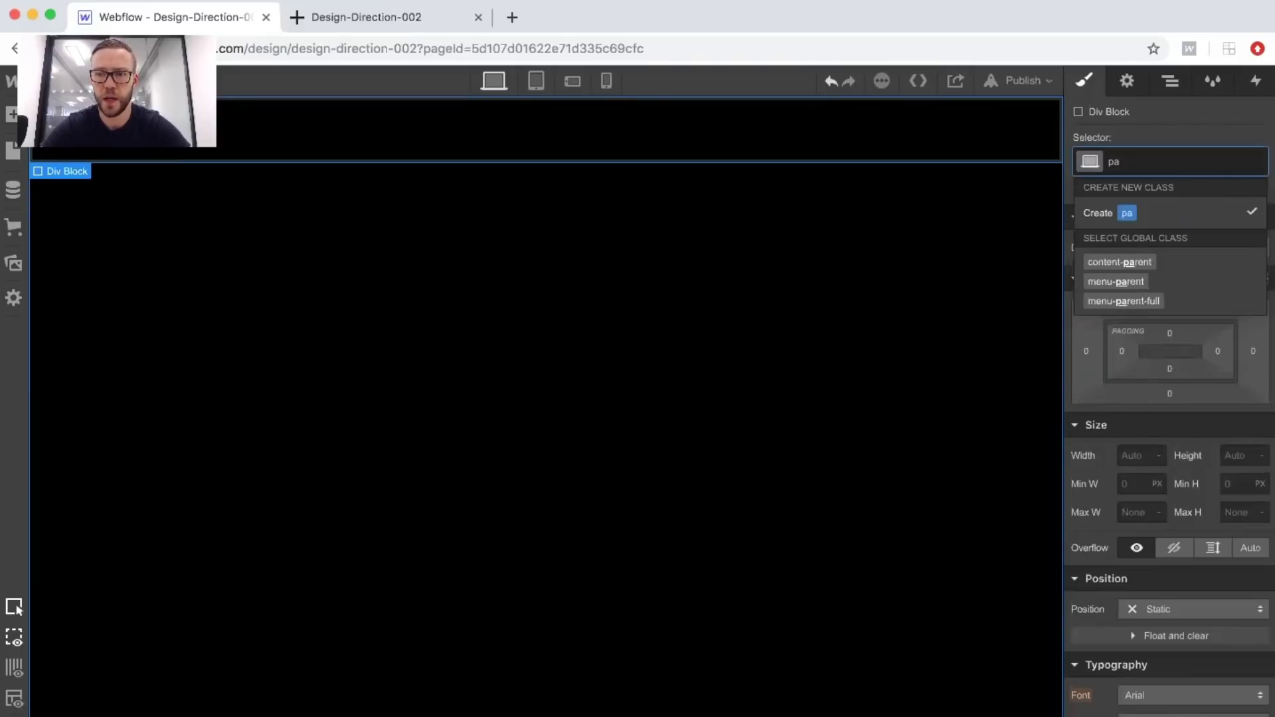
pyautogui.press('BackSpace')
pyautogui.press('BackSpace')
pyautogui.write('conten')
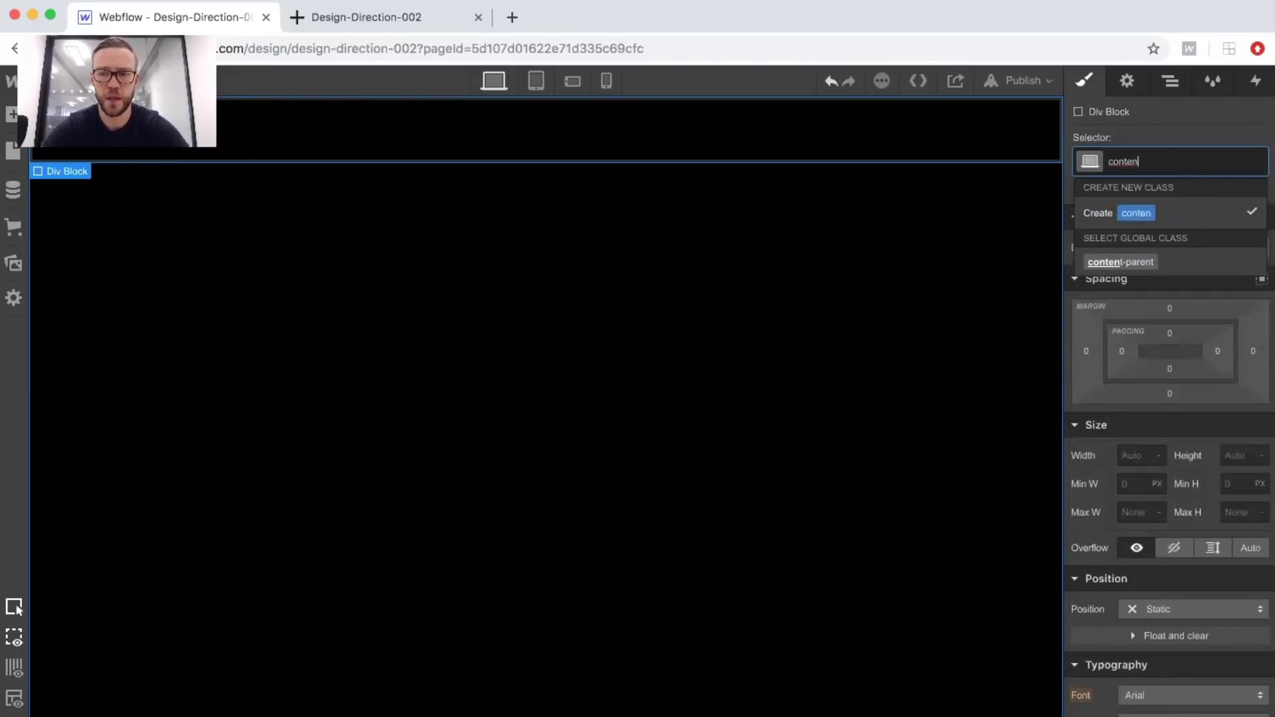
pyautogui.write('t-parent')
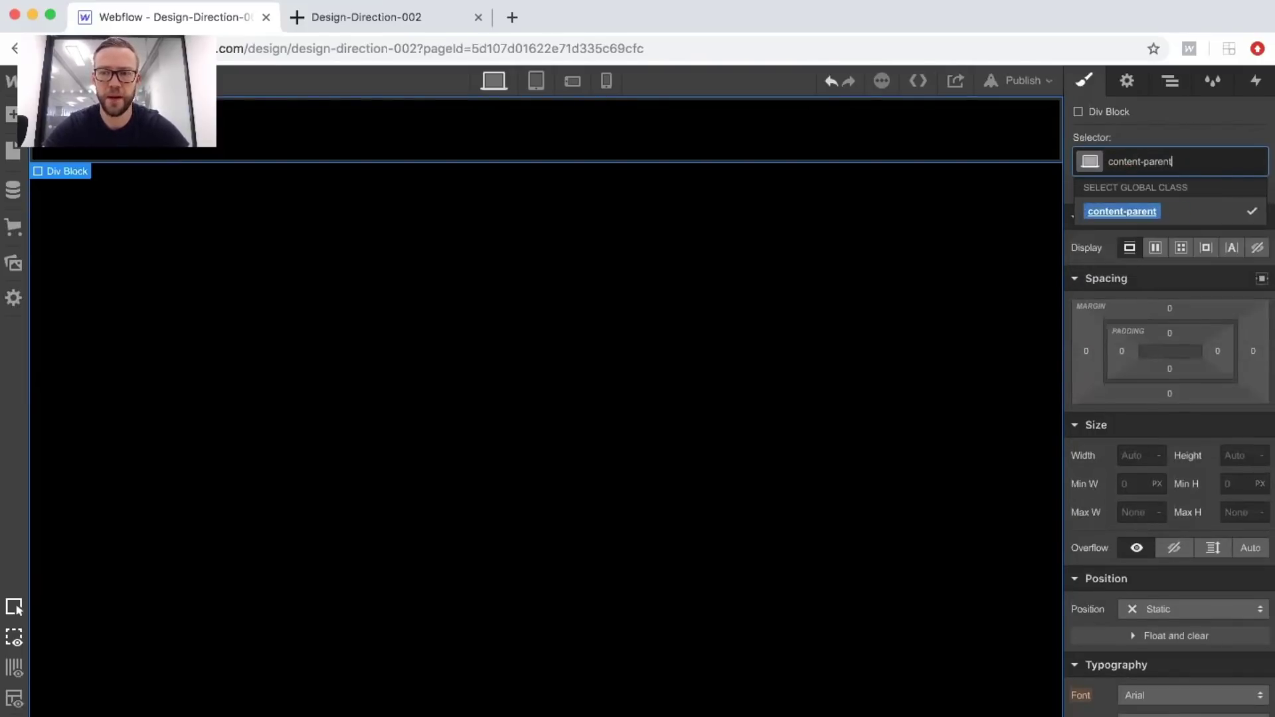
pyautogui.write('-1')
pyautogui.press('Return')
# Set the width of content-parent-1 to 100% and its height to 100 VH.
pyautogui.click(1132, 455)
pyautogui.write('100%')
pyautogui.click(1234, 456)
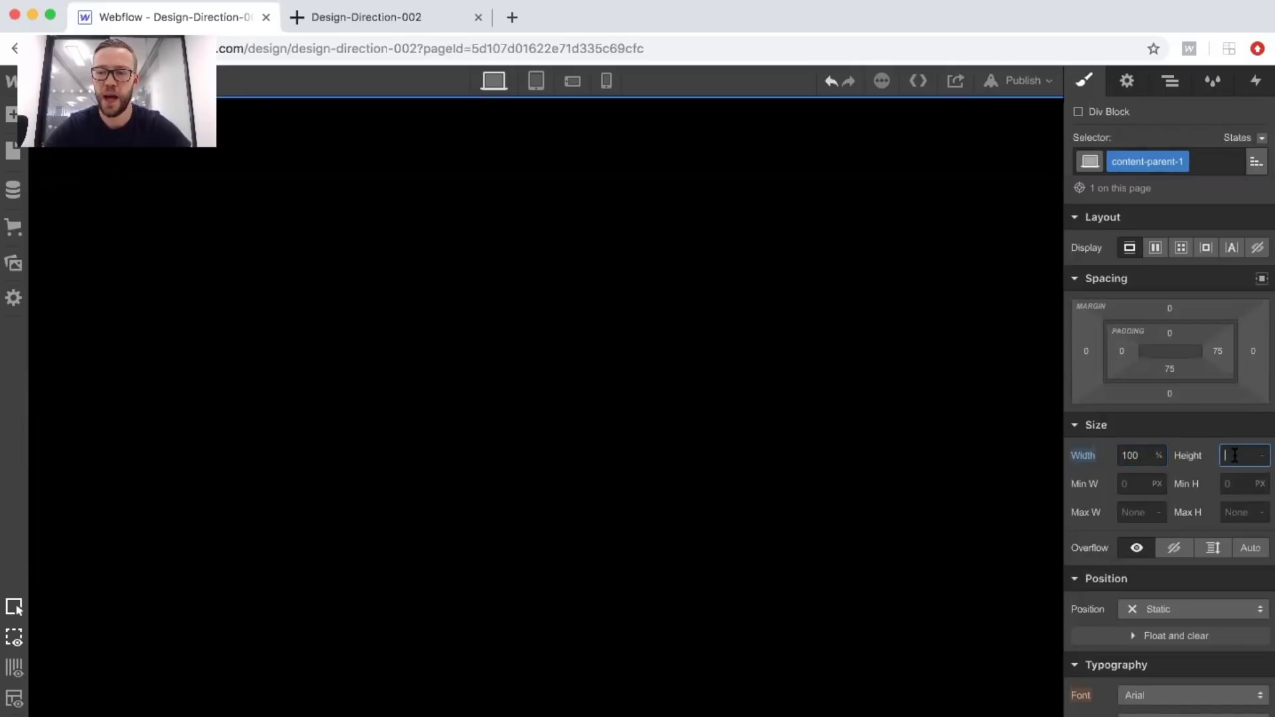
pyautogui.write('100vh')
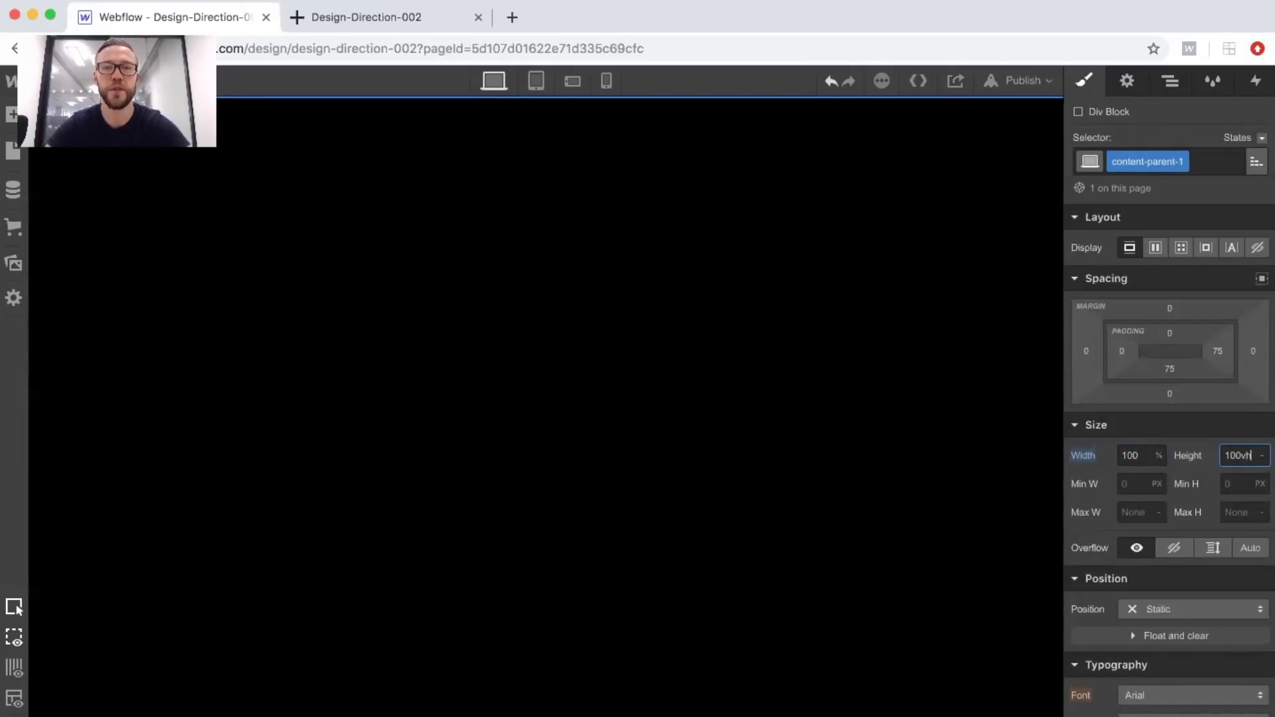
pyautogui.press('Return')
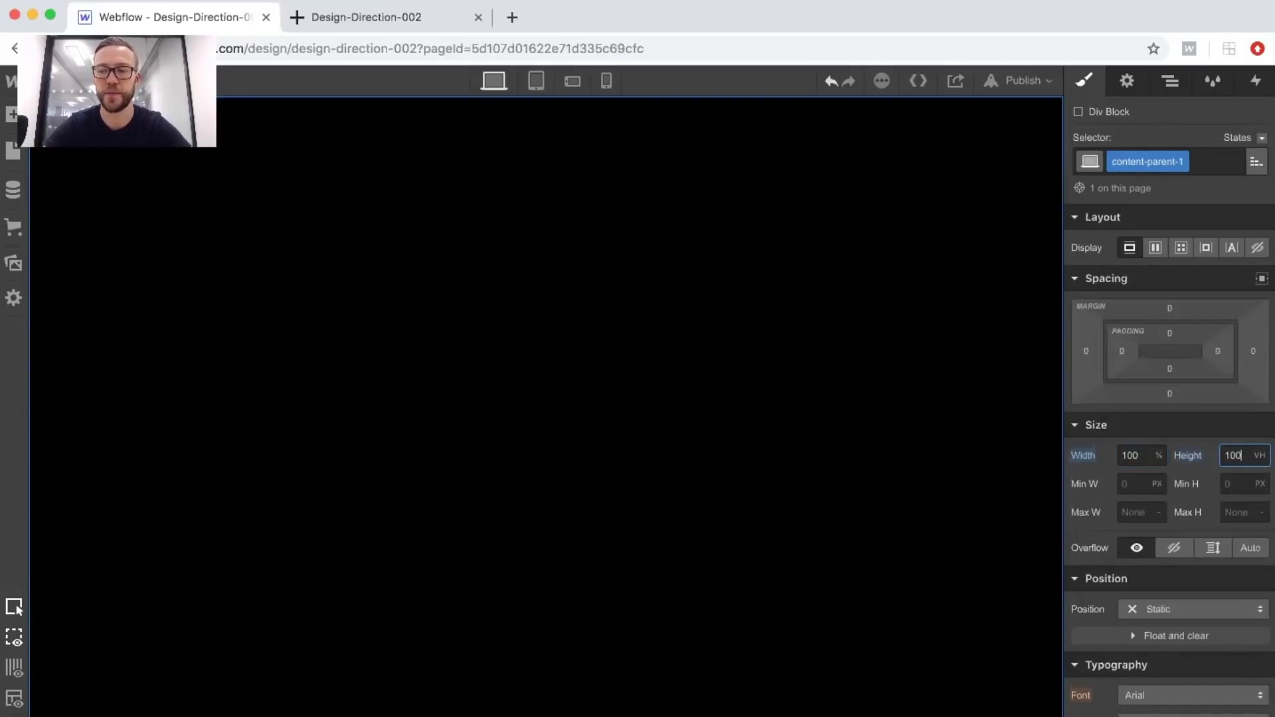
# Set the overflow of content-parent-1 to hidden and its position to Relative.
pyautogui.click(1175, 549)
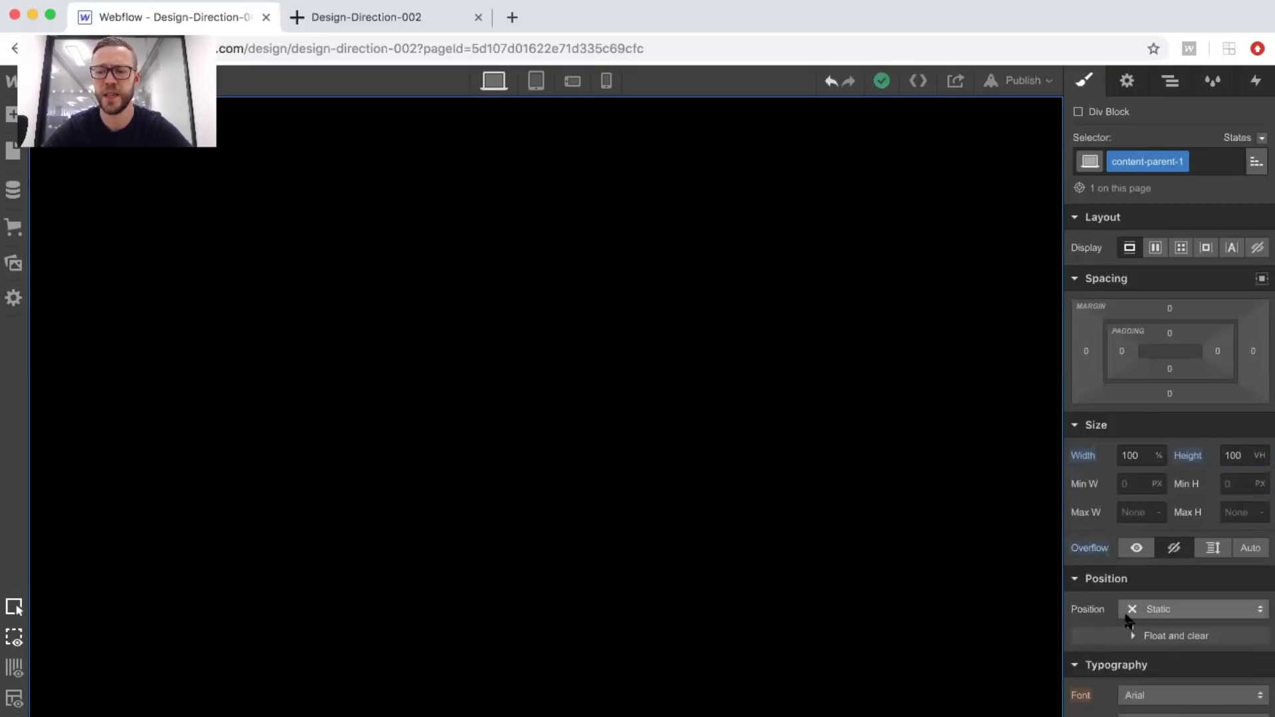
pyautogui.click(1135, 613)
pyautogui.click(1132, 621)
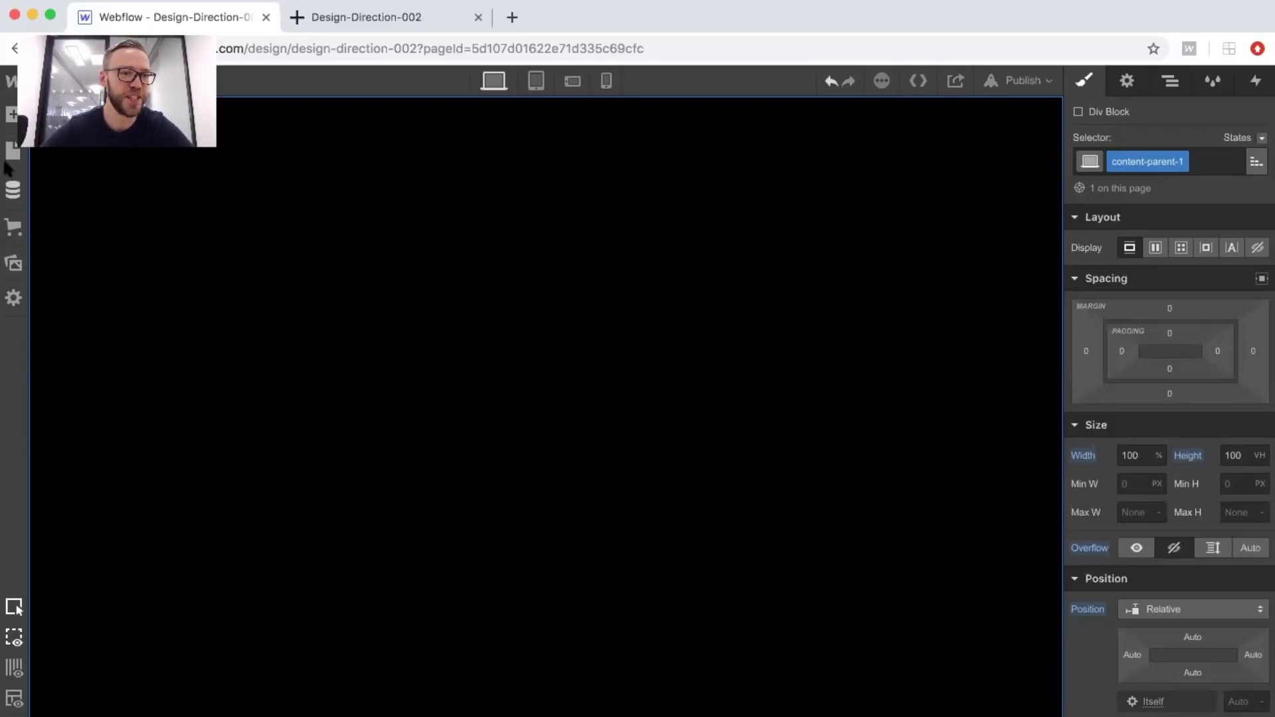
# Add a div block inside content-parent-1 and set the display of content-parent-1 to flex.
pyautogui.click(9, 108)
pyautogui.moveTo(68, 425); pyautogui.dragTo(441, 273)
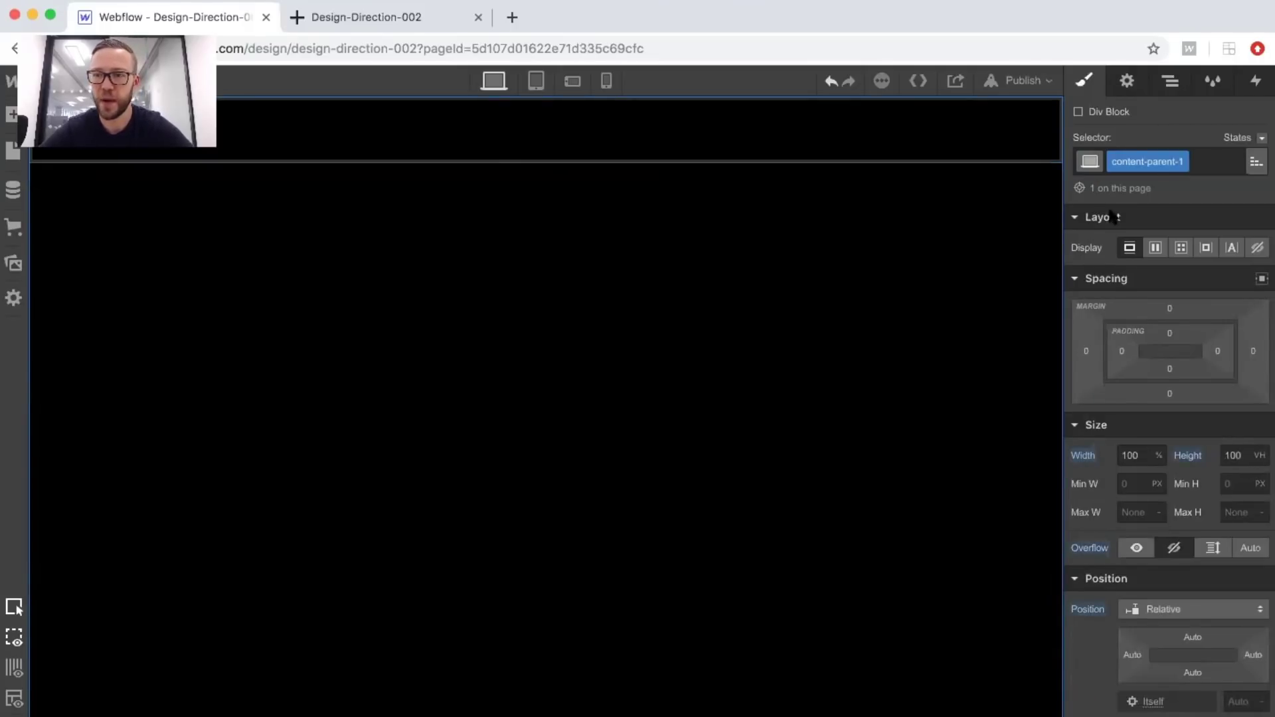
pyautogui.click(1155, 247)
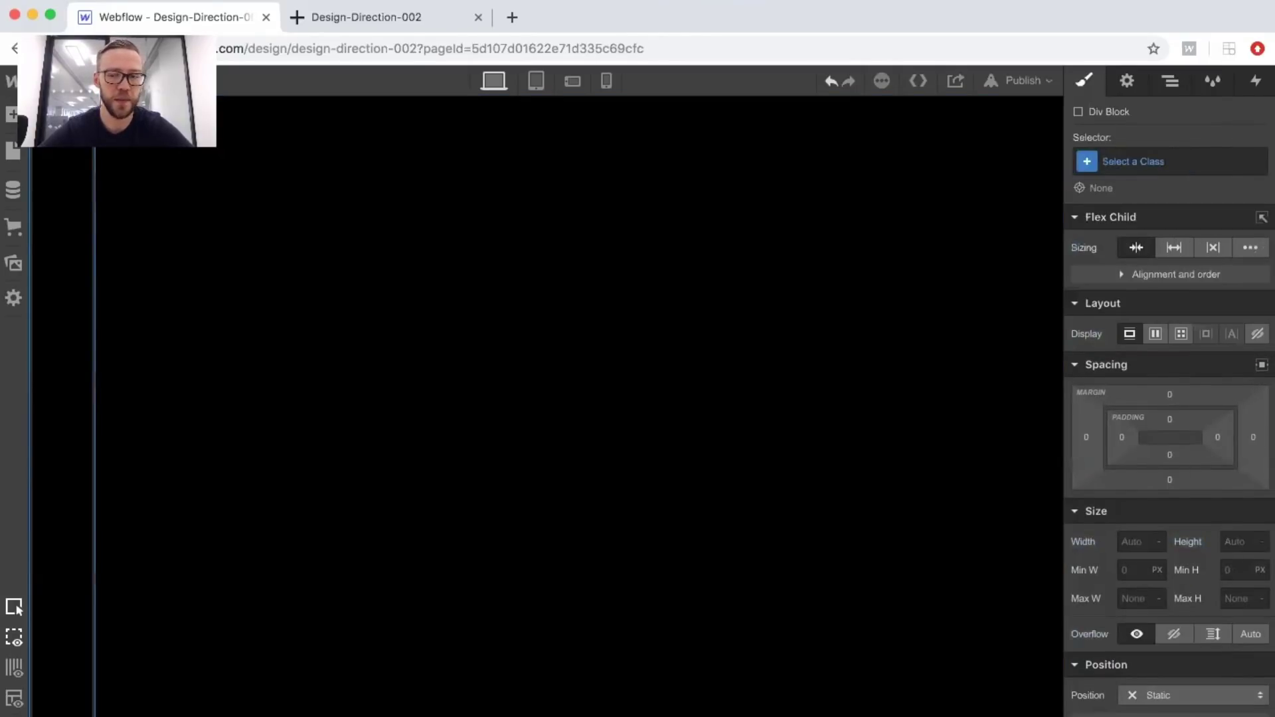
# Give the div block inside content-parent-1 the new class col-left.
pyautogui.click(1132, 163)
pyautogui.write('col-left')
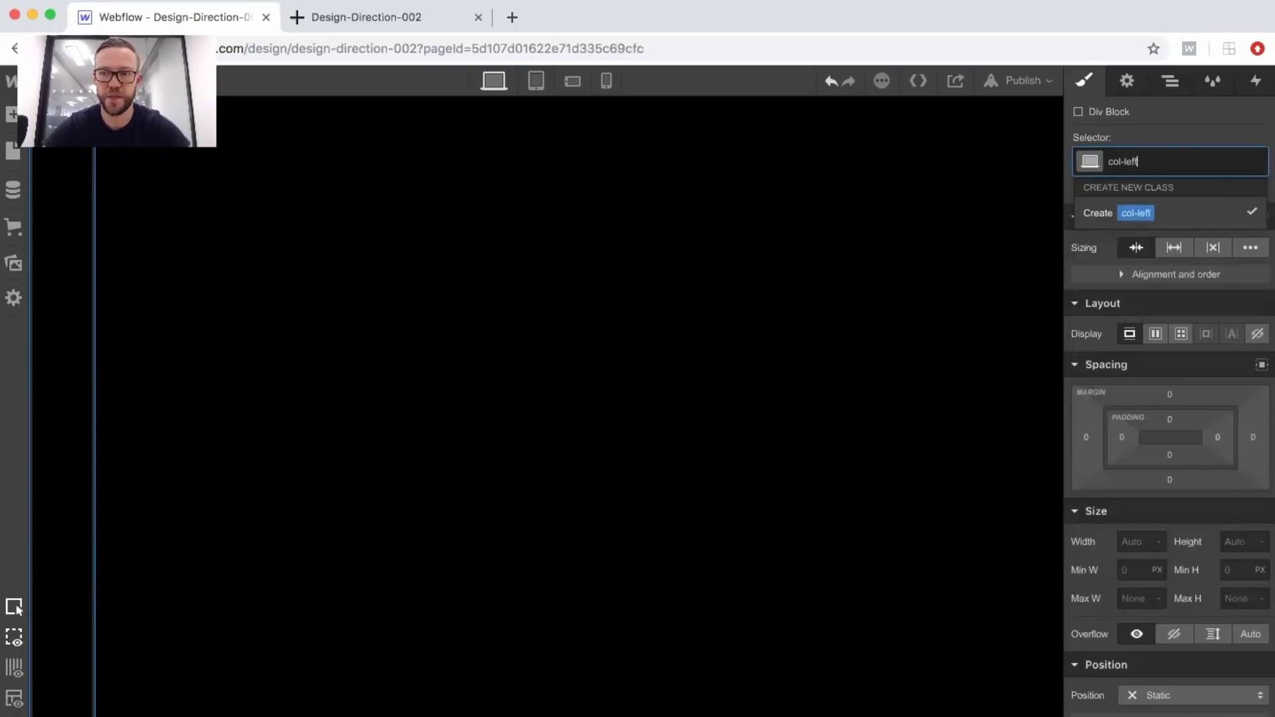
pyautogui.press('Return')
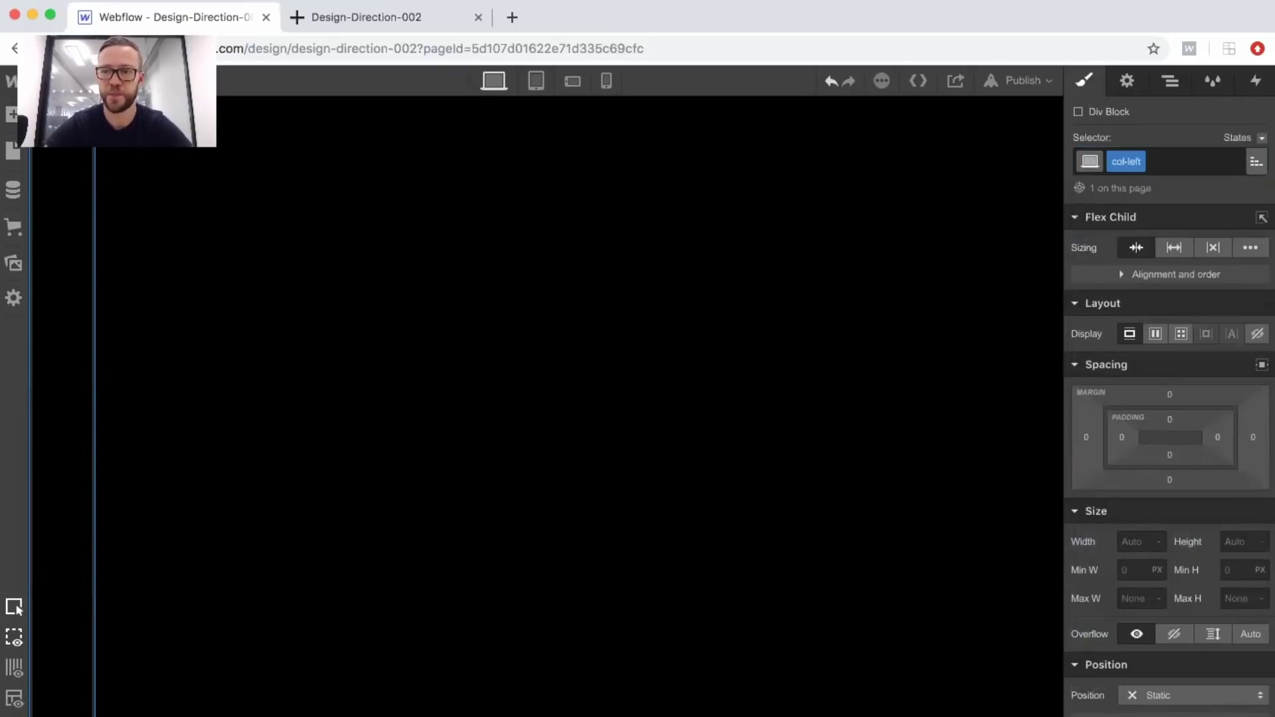
# Set col-left to grow to fill the available space and duplicate it inside content-parent-1.
pyautogui.click(1173, 247)
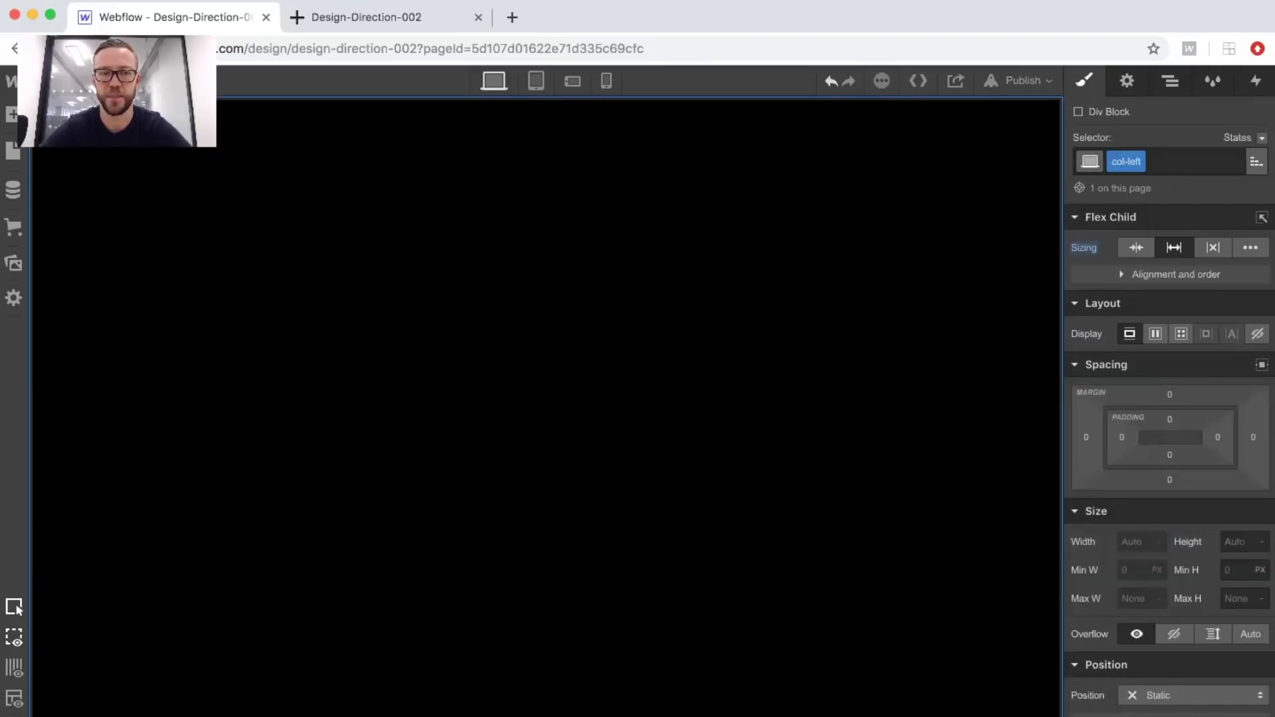
pyautogui.press('super+v')
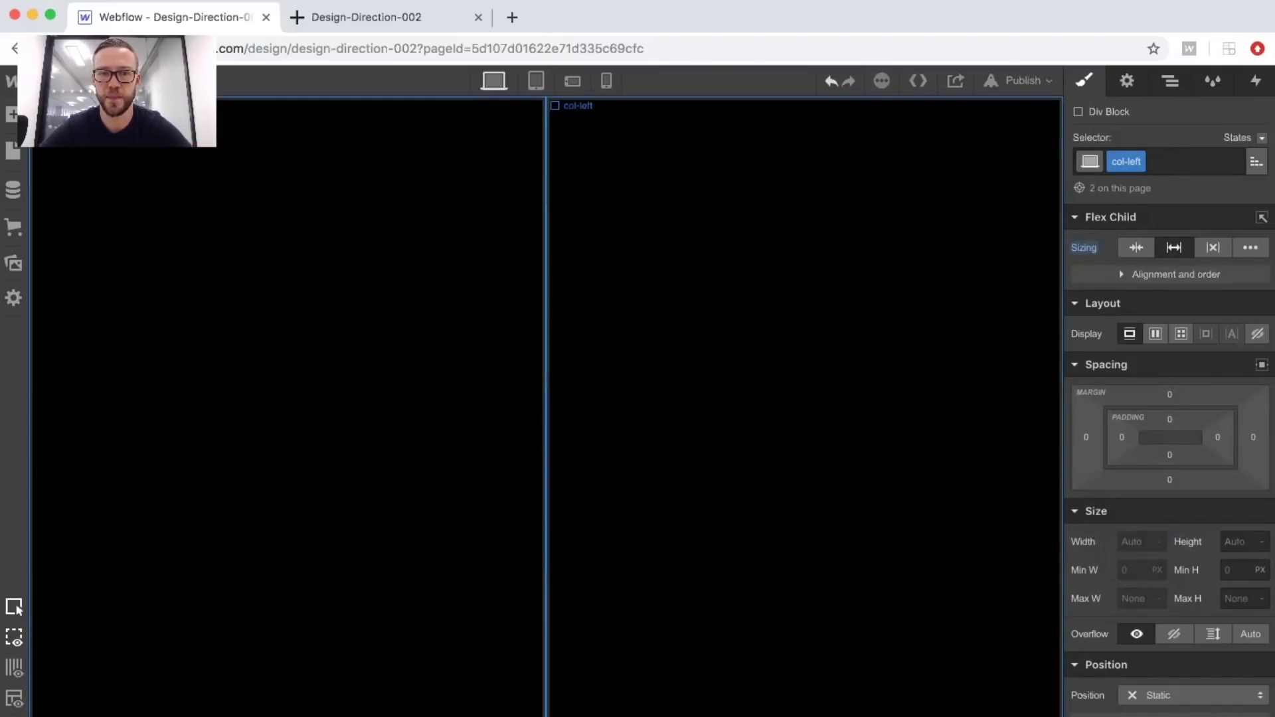
# Set the height of the col-left class to 100%.
pyautogui.click(1228, 543)
pyautogui.write('100%')
pyautogui.press('Return')
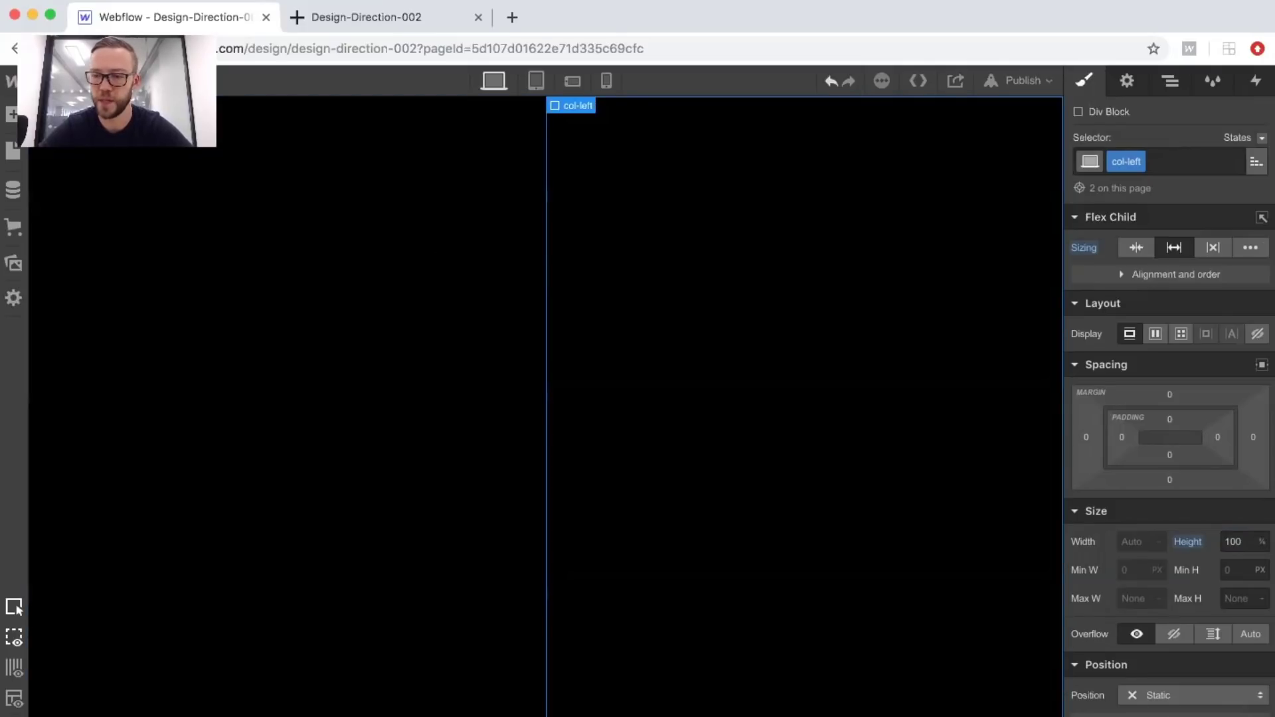
# Duplicate the class of the second col-left div as col-right.
pyautogui.click(1170, 81)
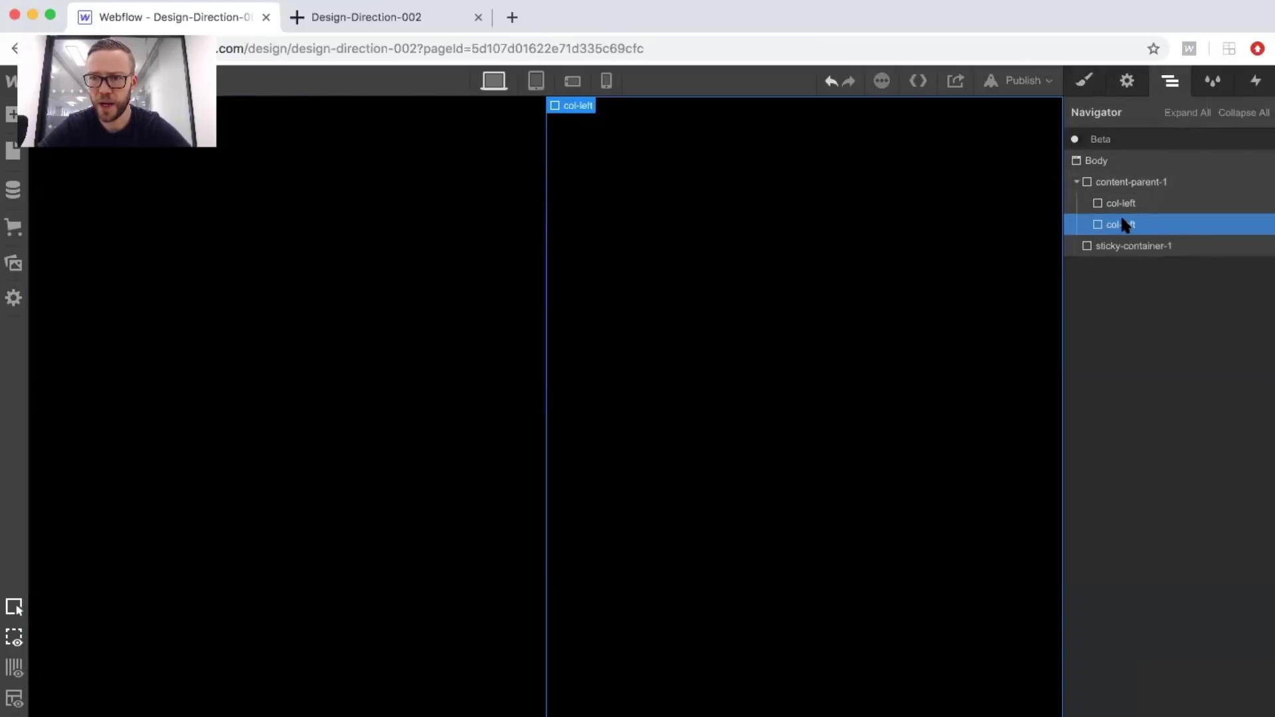
pyautogui.click(1085, 81)
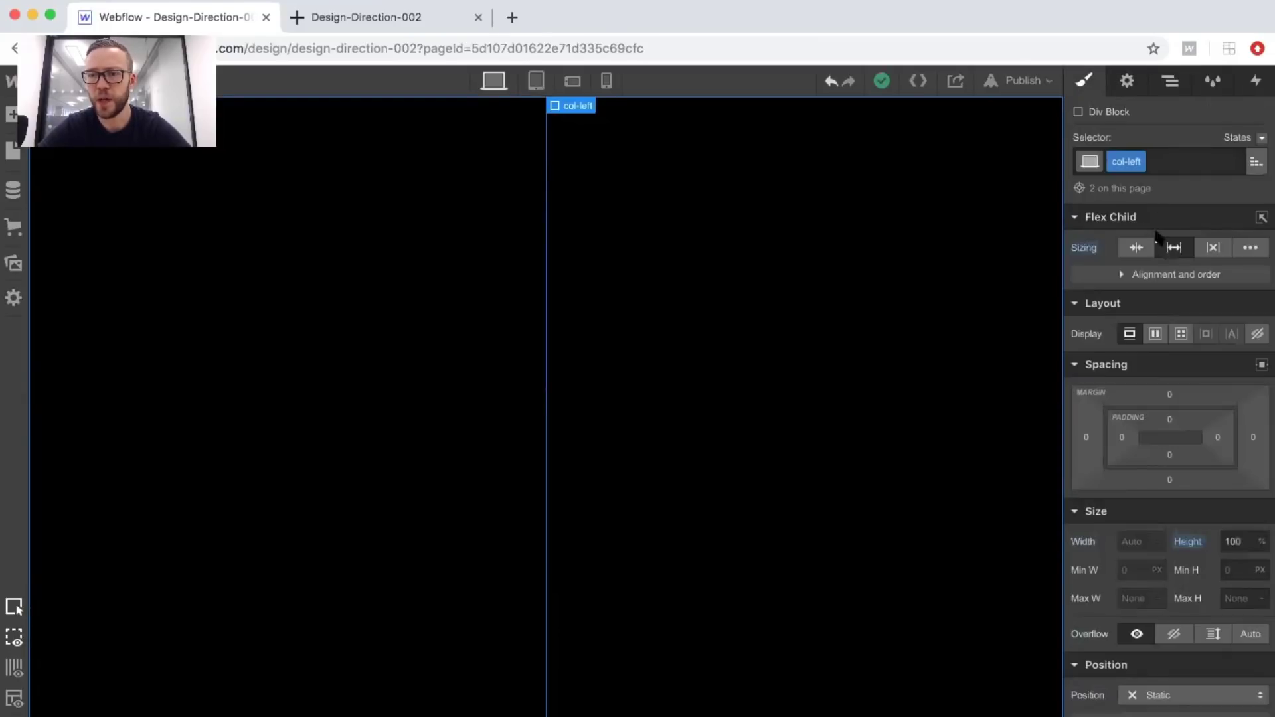
pyautogui.click(1140, 161)
pyautogui.click(1127, 206)
pyautogui.press('BackSpace')
pyautogui.press('BackSpace')
pyautogui.press('BackSpace')
pyautogui.press('BackSpace')
pyautogui.press('BackSpace')
pyautogui.press('BackSpace')
pyautogui.press('BackSpace')
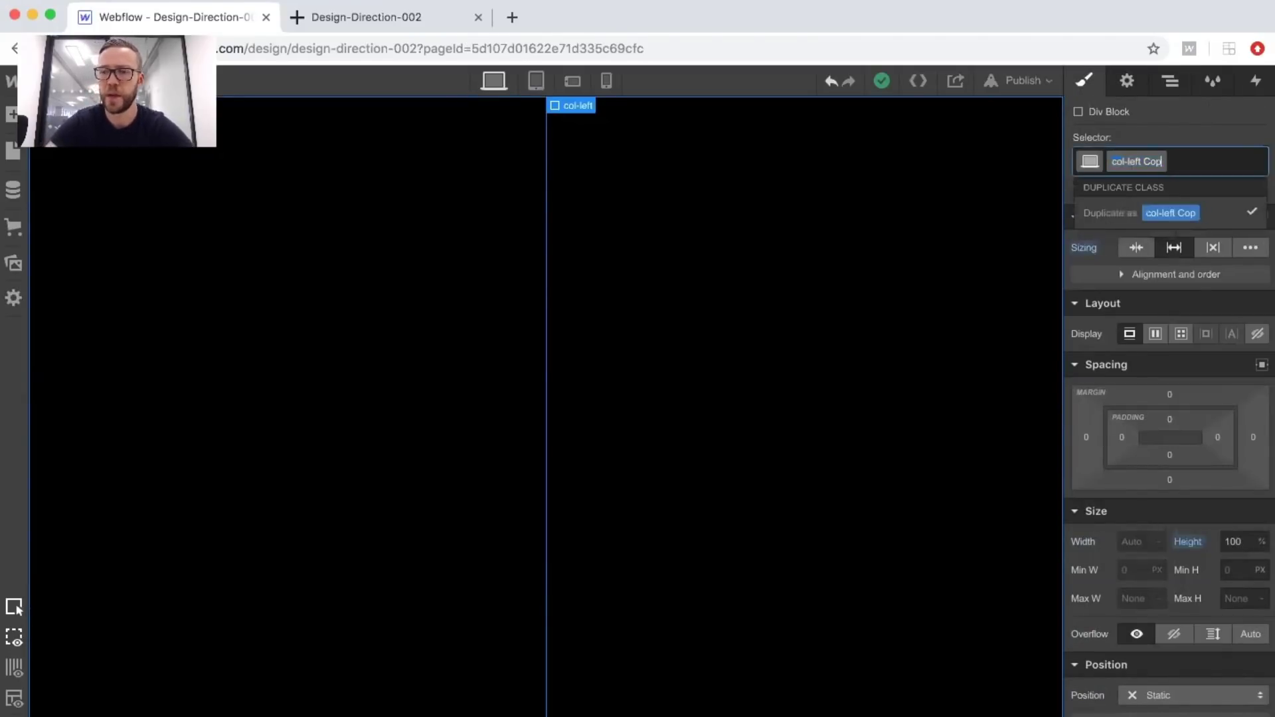
pyautogui.press('BackSpace')
pyautogui.press('BackSpace')
pyautogui.write('right')
pyautogui.press('Return')
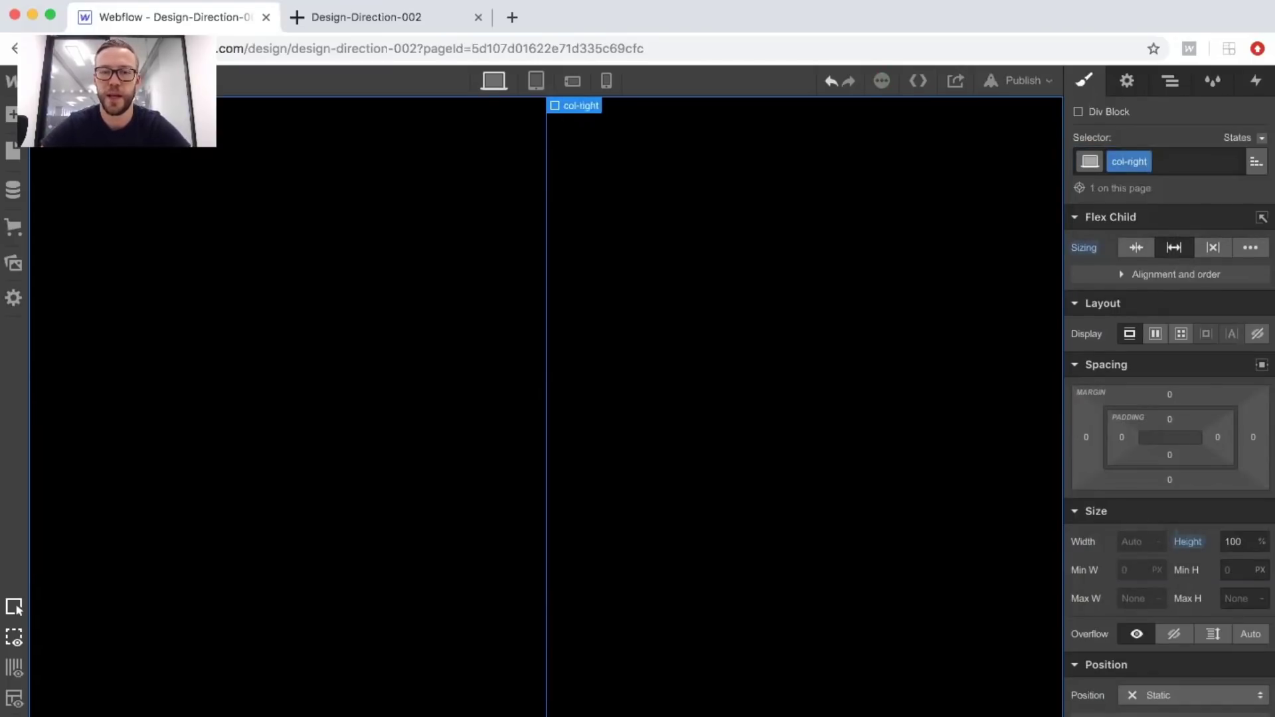
# Switch to the published Design-Direction-002 page and review how its two columns scroll.
pyautogui.click(285, 399)
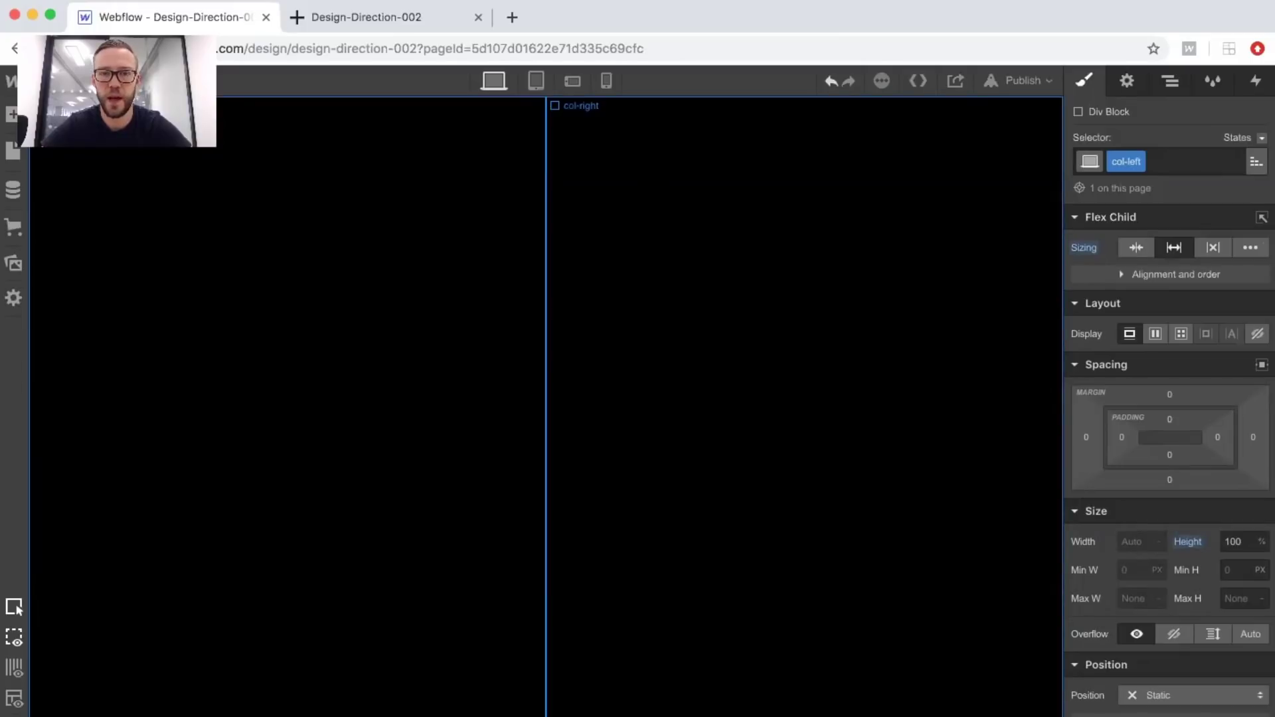
pyautogui.click(349, 12)
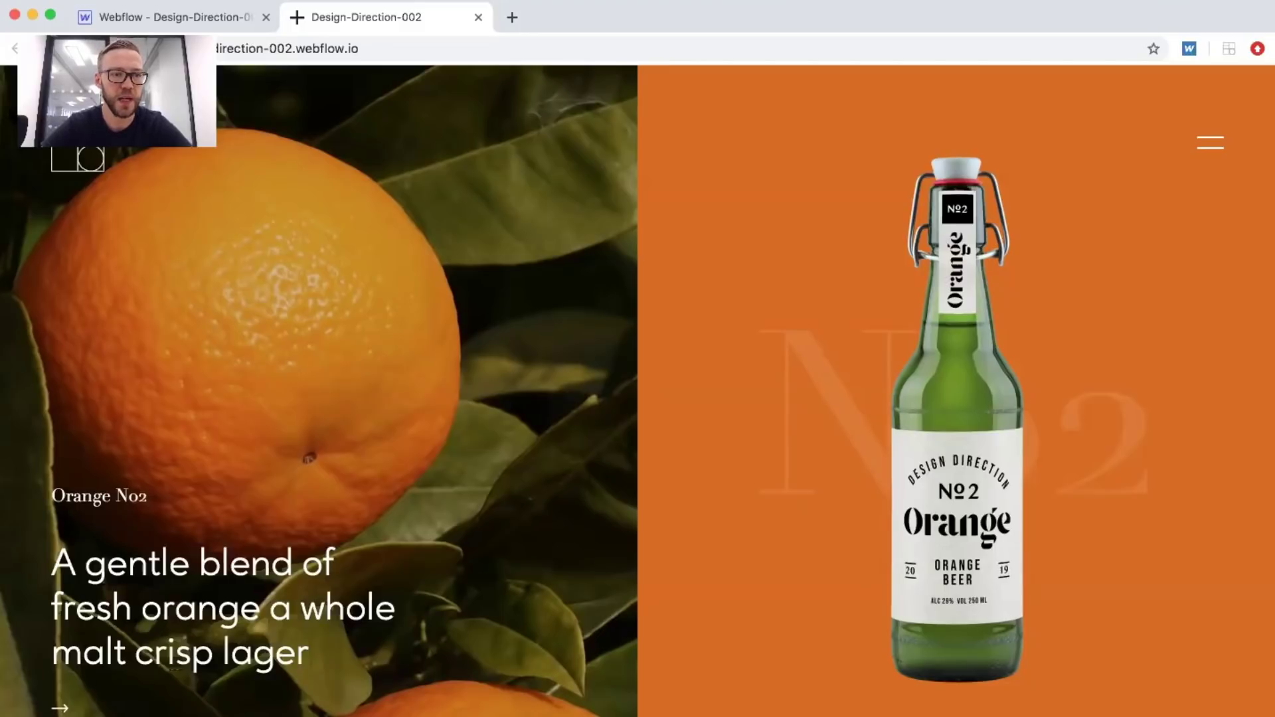
pyautogui.scroll(-10, 638, 390)
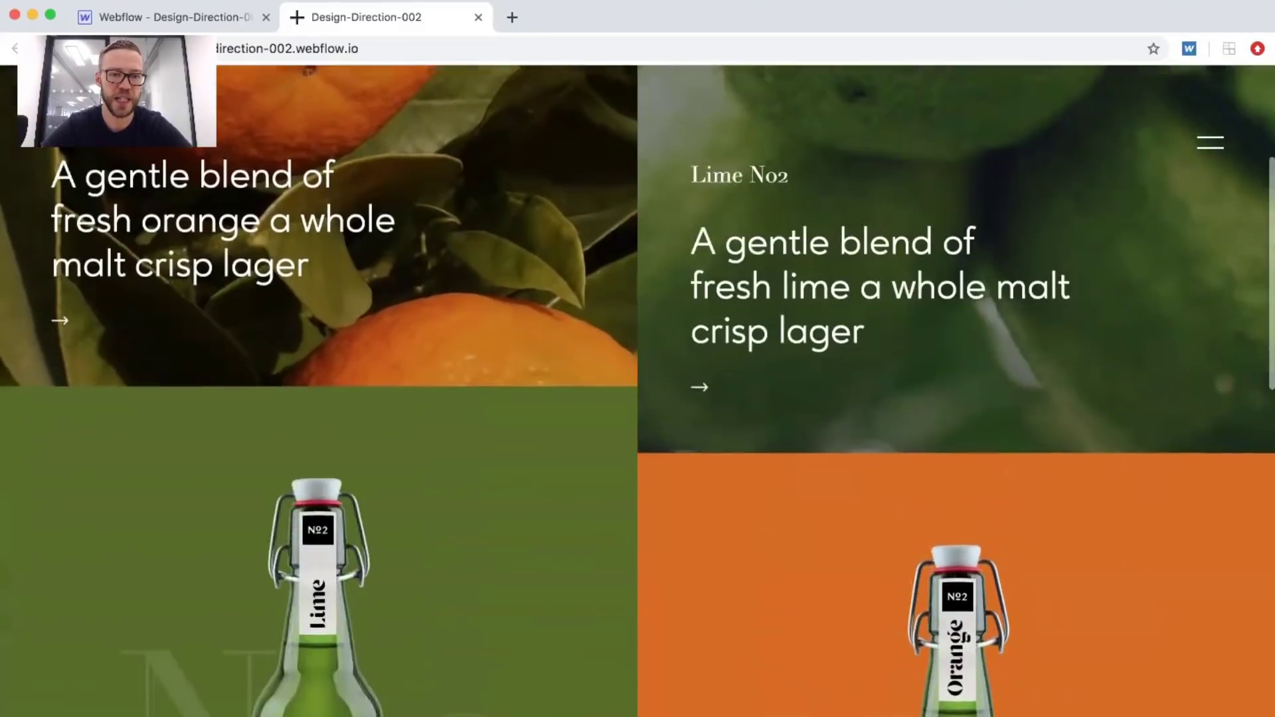
pyautogui.scroll(4, 638, 391)
pyautogui.scroll(5, 638, 391)
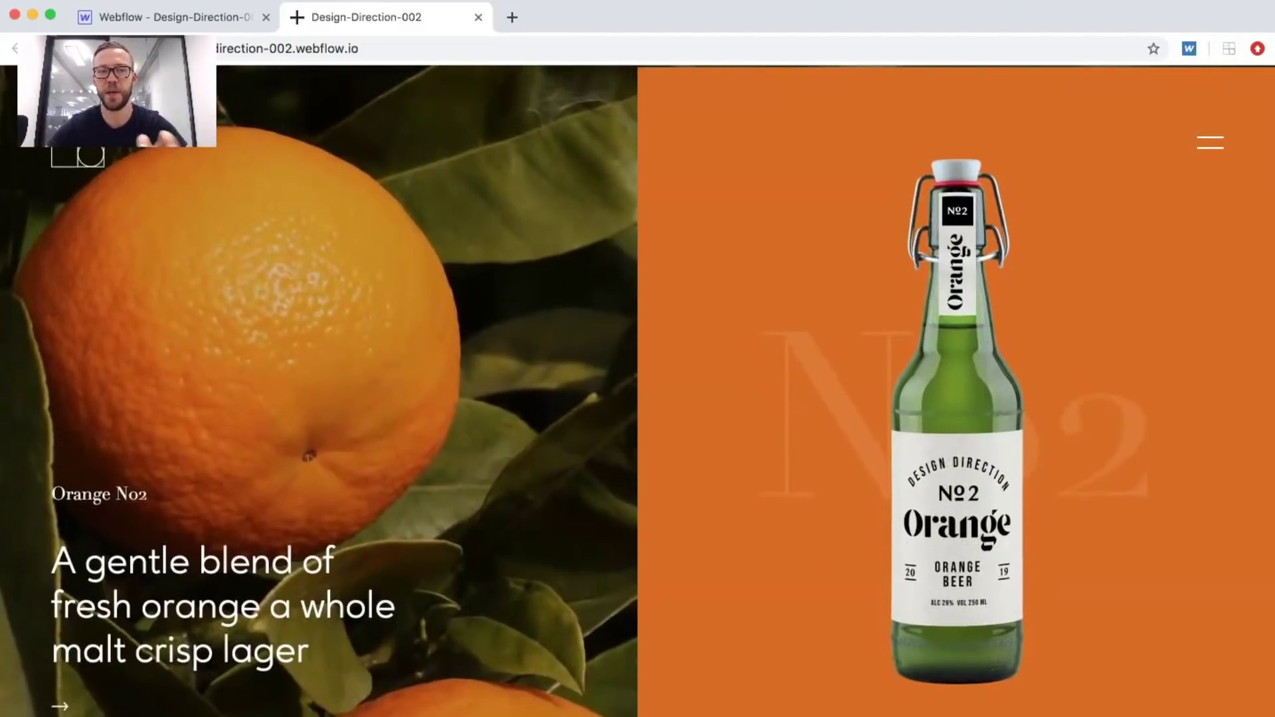
# Return to the Webflow Designer, add a div block inside col-left and give it the new class section-1-left.
pyautogui.click(241, 13)
pyautogui.press('a')
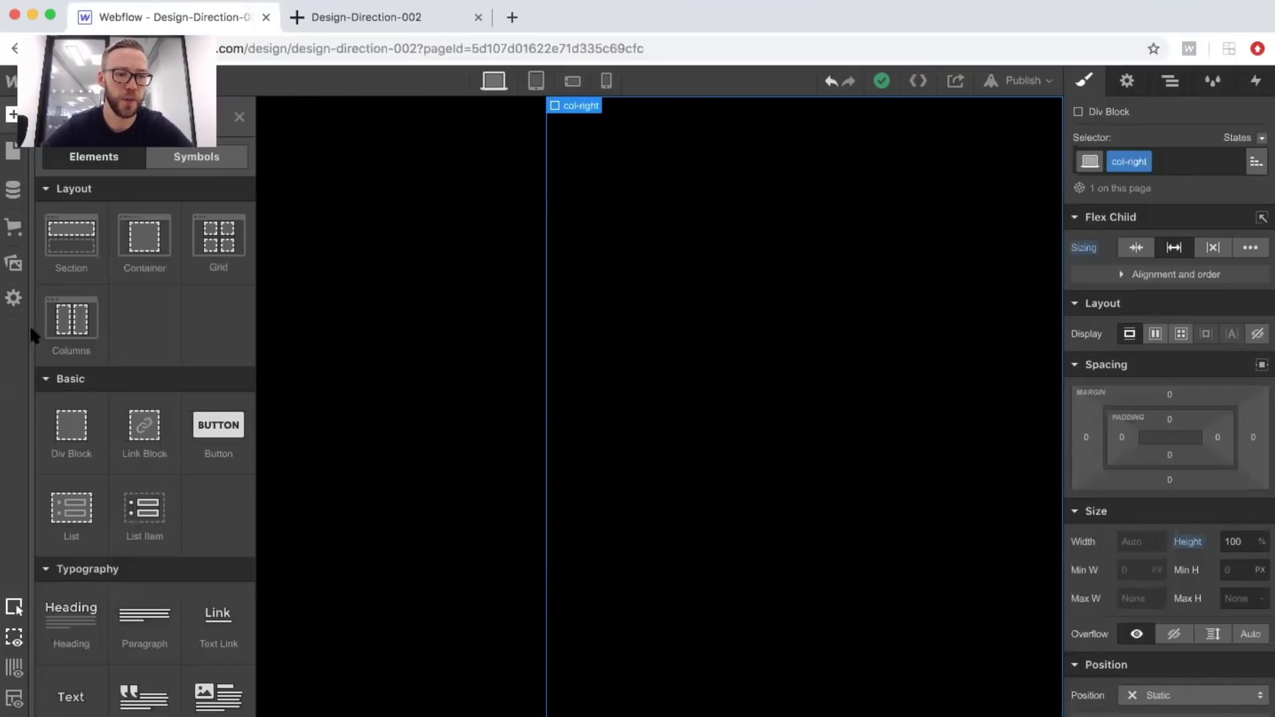
pyautogui.moveTo(71, 427); pyautogui.dragTo(364, 290)
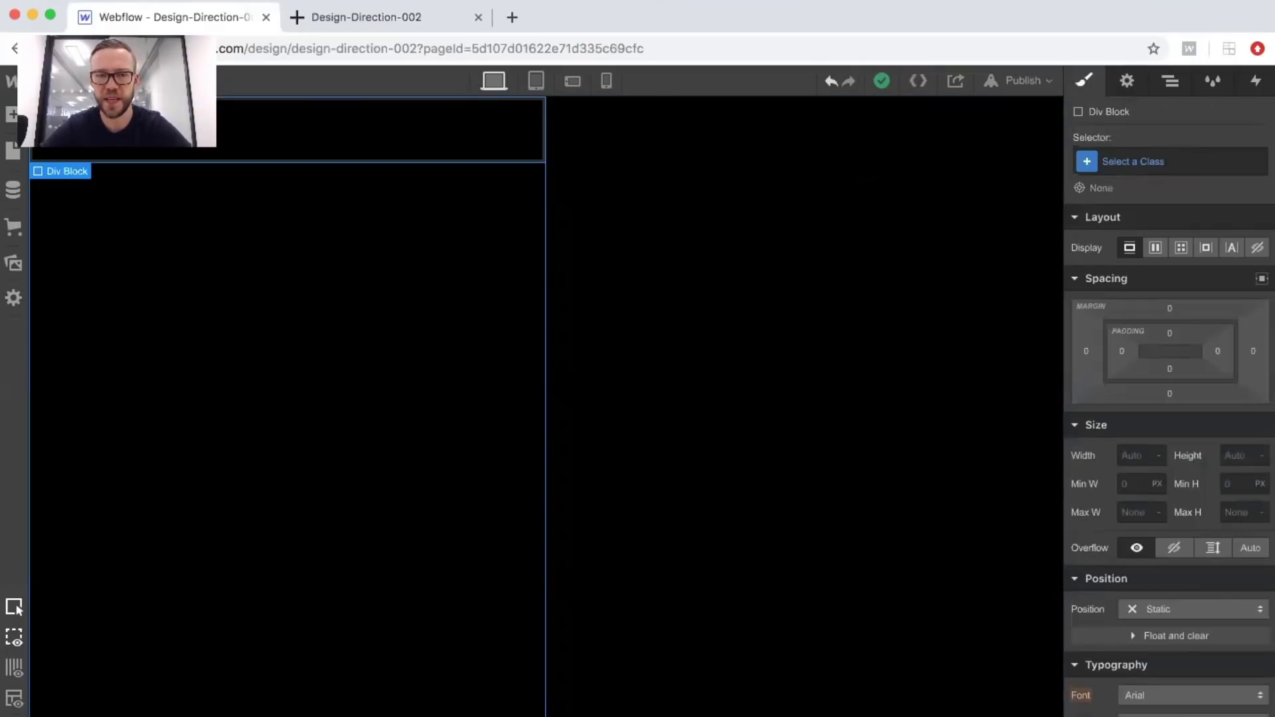
pyautogui.click(1151, 166)
pyautogui.write('se')
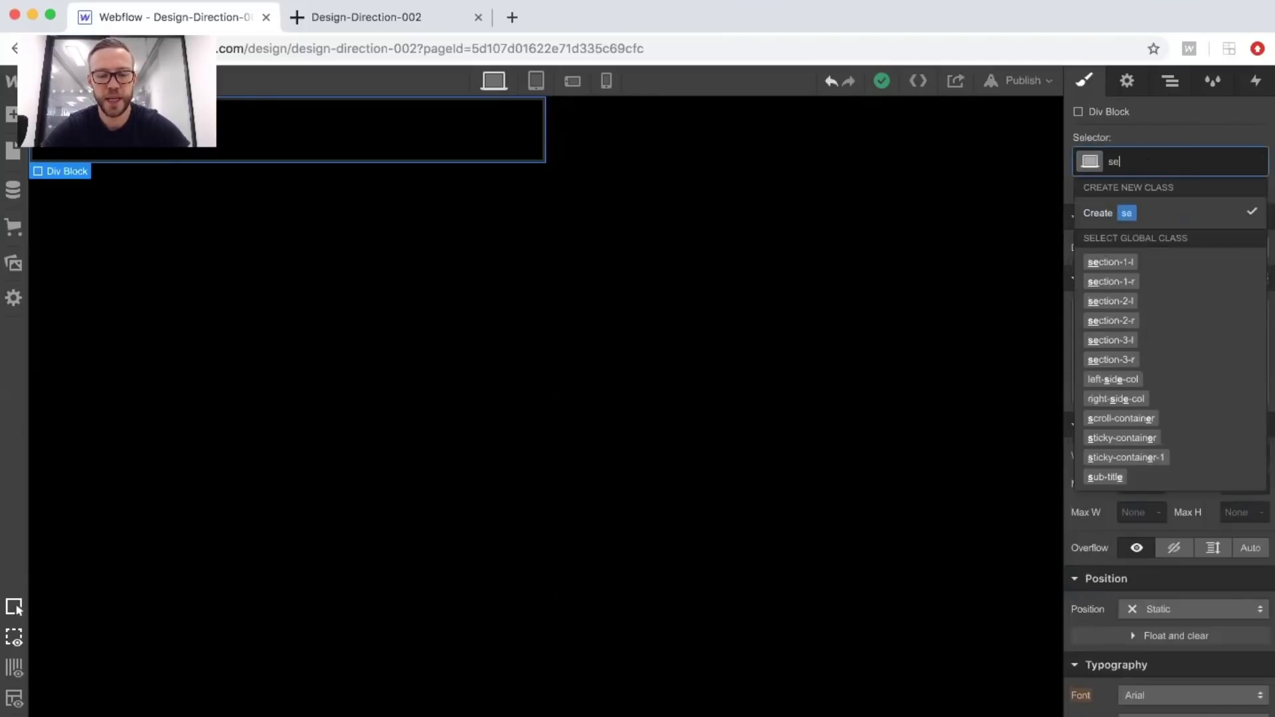
pyautogui.write('ction-1')
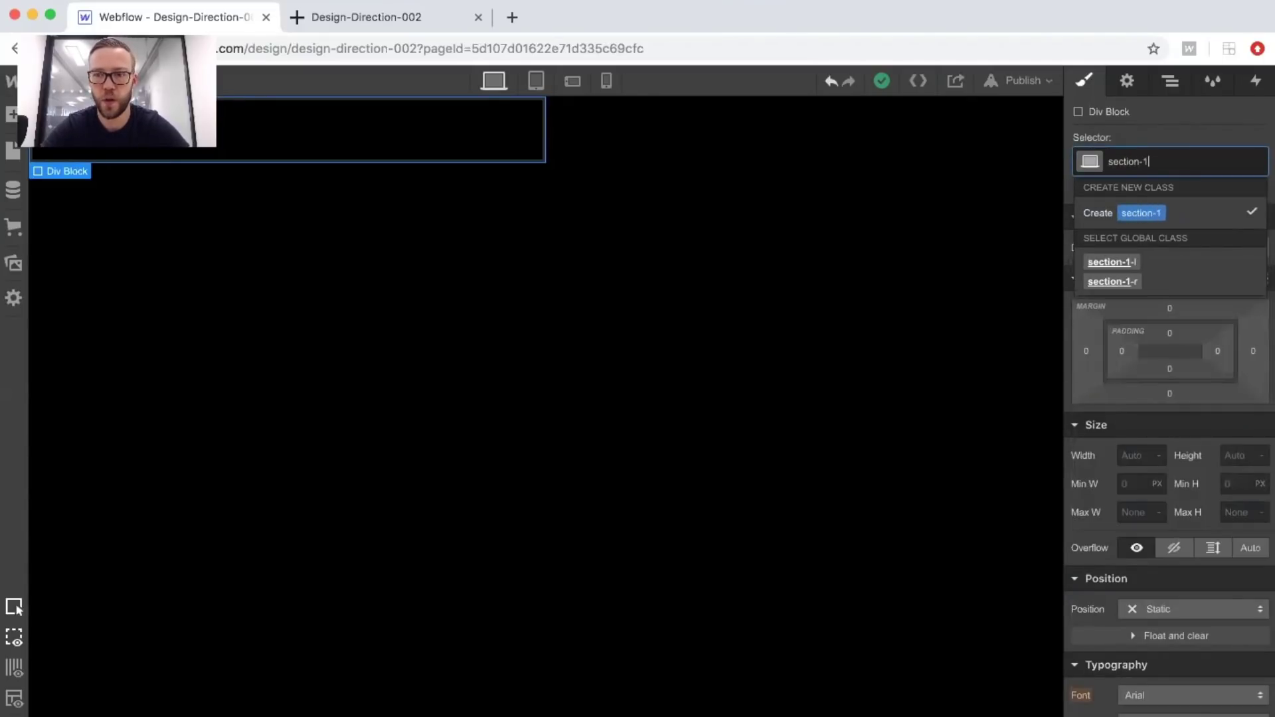
pyautogui.write('-left')
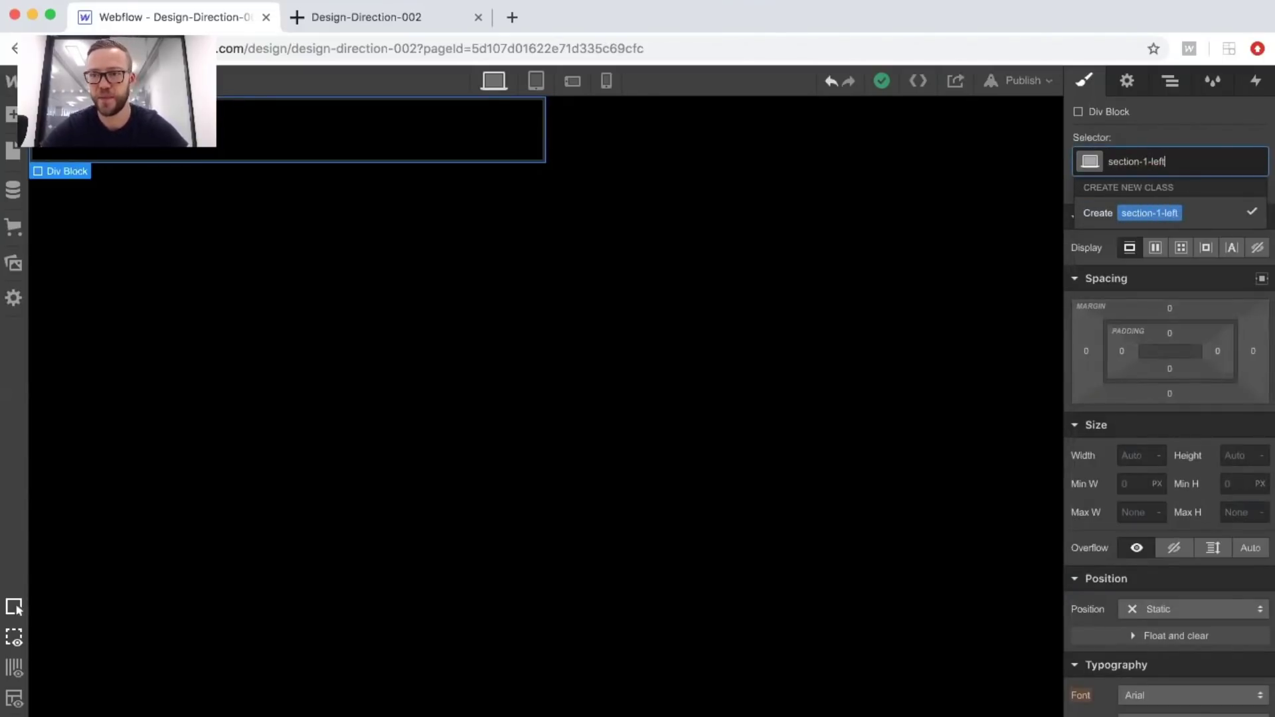
pyautogui.press('Return')
# Size section-1-left to 100% width and 100 VH height, with its position set to Relative.
pyautogui.click(1130, 455)
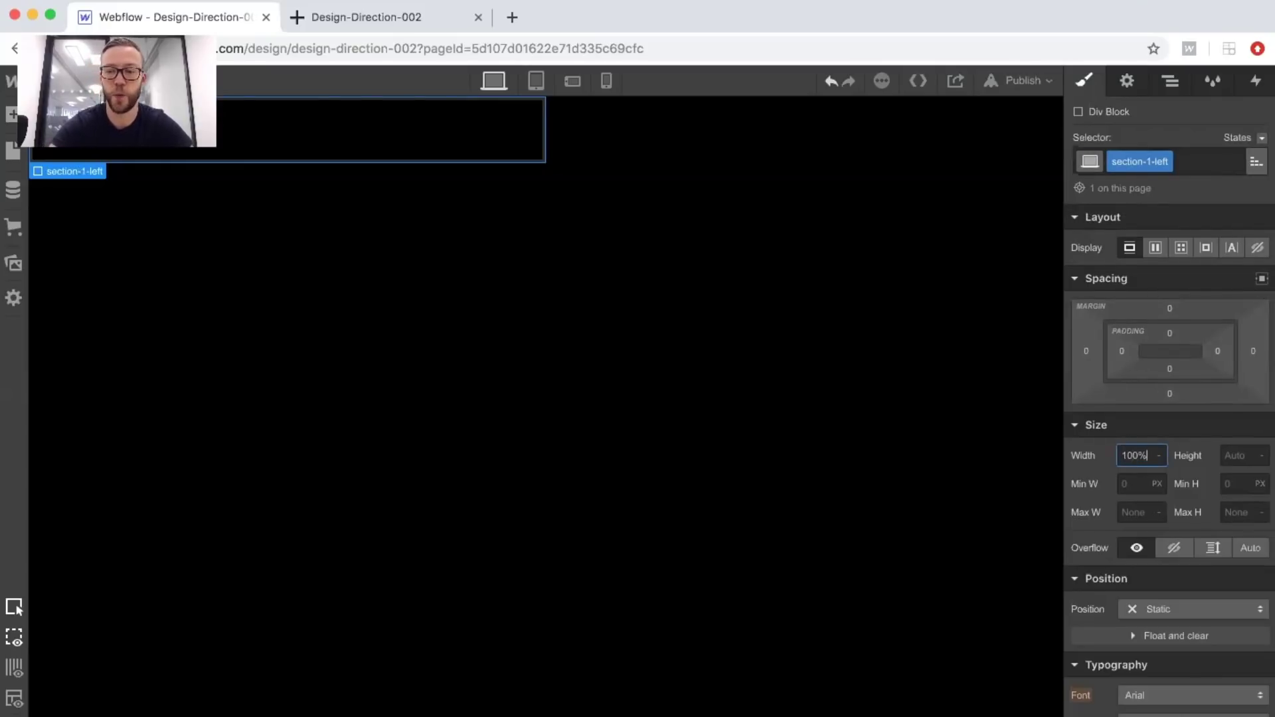
pyautogui.write('100%')
pyautogui.click(1249, 456)
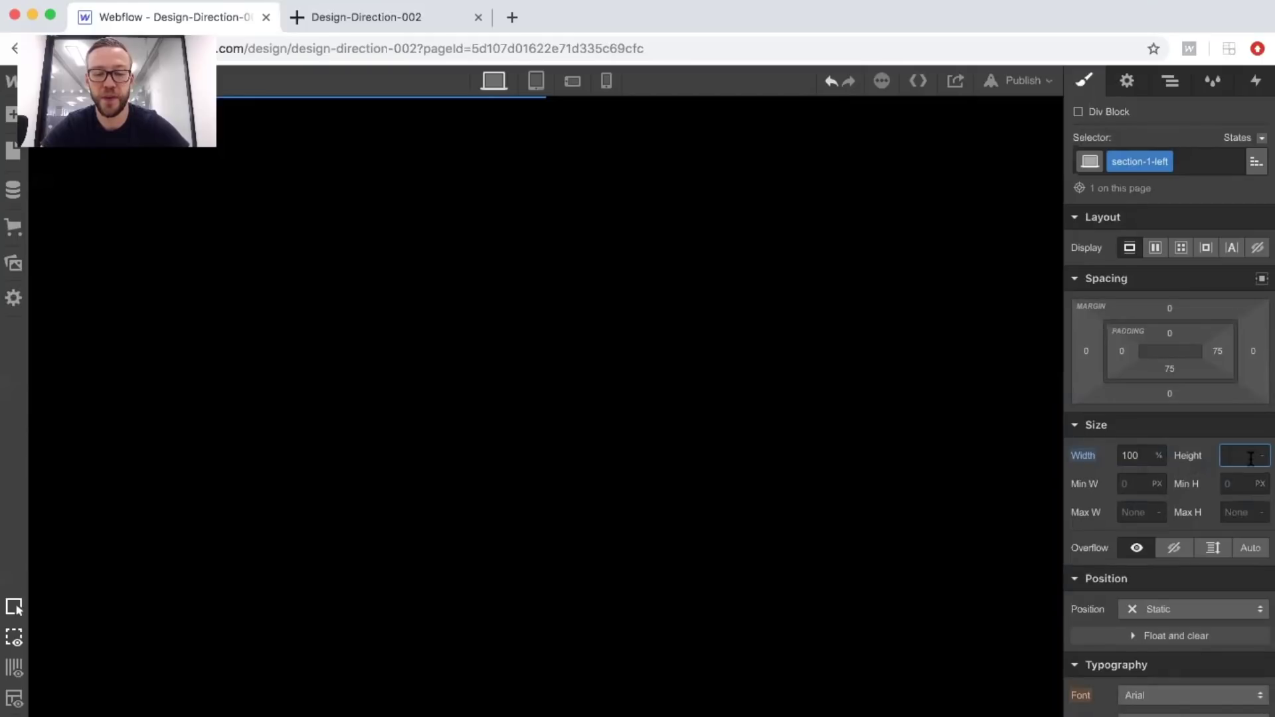
pyautogui.write('100vh')
pyautogui.press('Return')
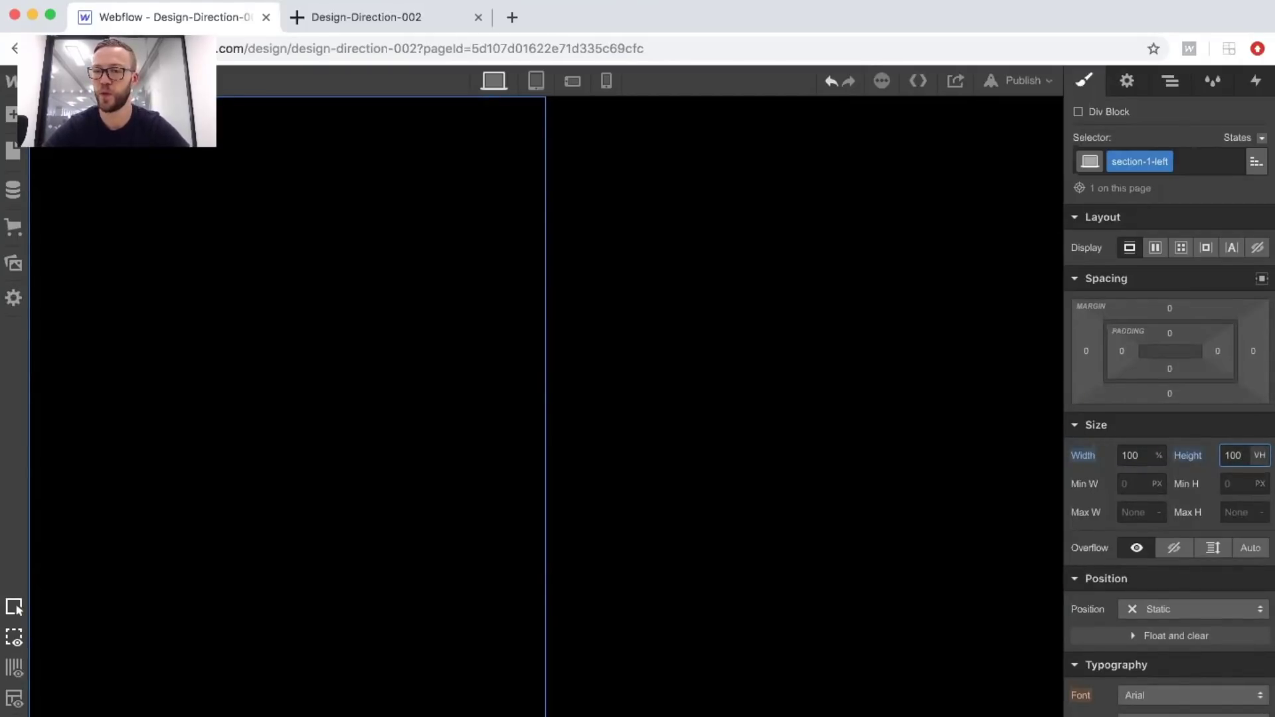
pyautogui.click(1186, 608)
pyautogui.click(1151, 620)
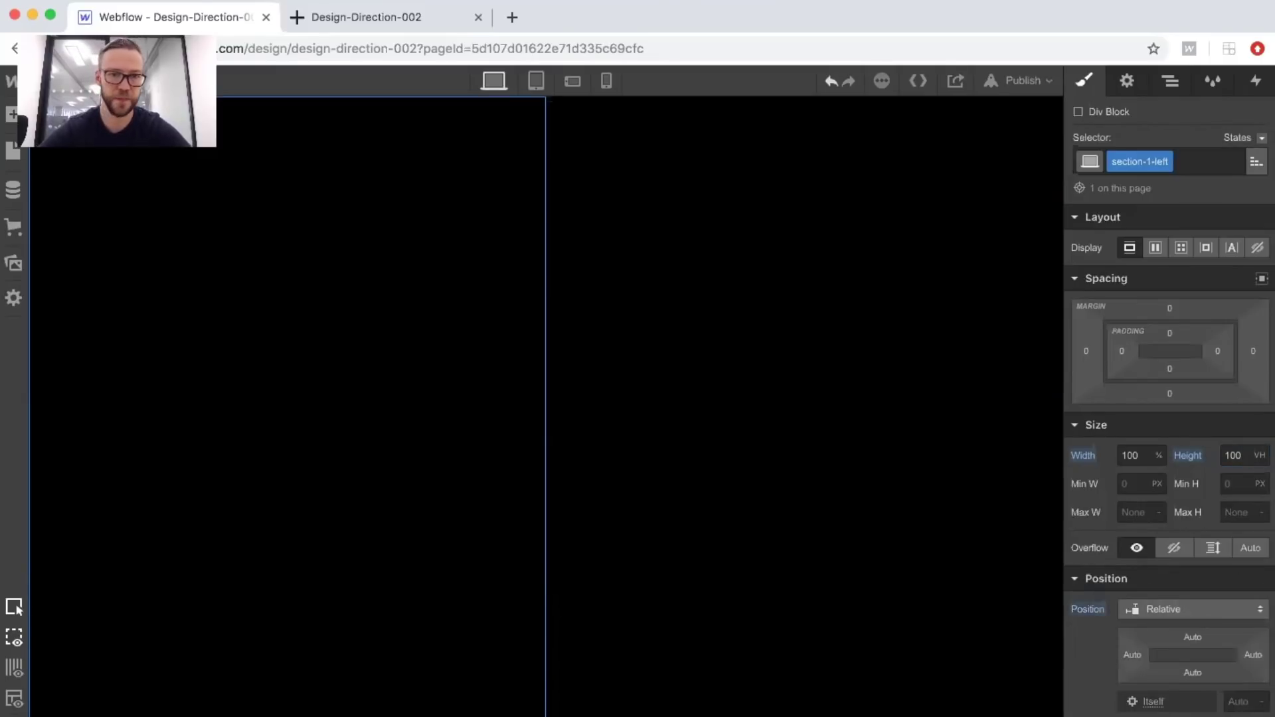
# Make a copy of section-1-left and move it from sticky-container-1 into col-right.
pyautogui.click(1175, 81)
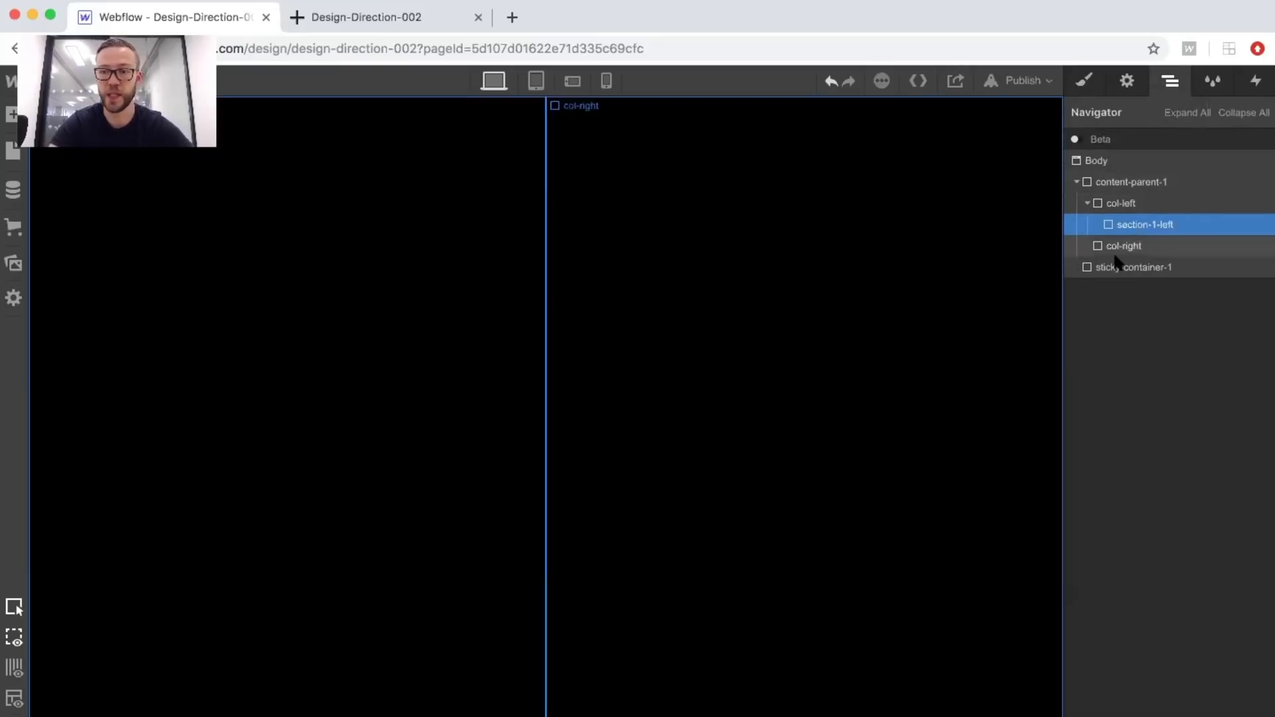
pyautogui.click(1117, 267)
pyautogui.click(1124, 246)
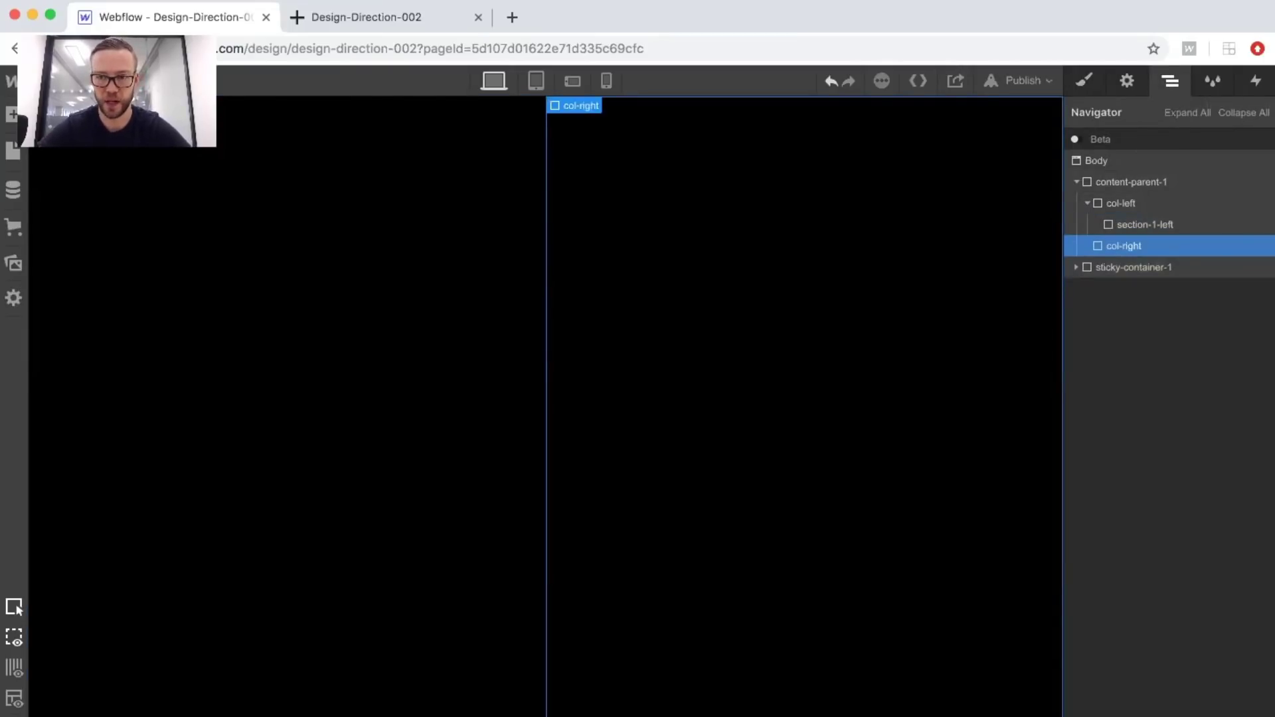
pyautogui.click(1076, 267)
pyautogui.click(1110, 290)
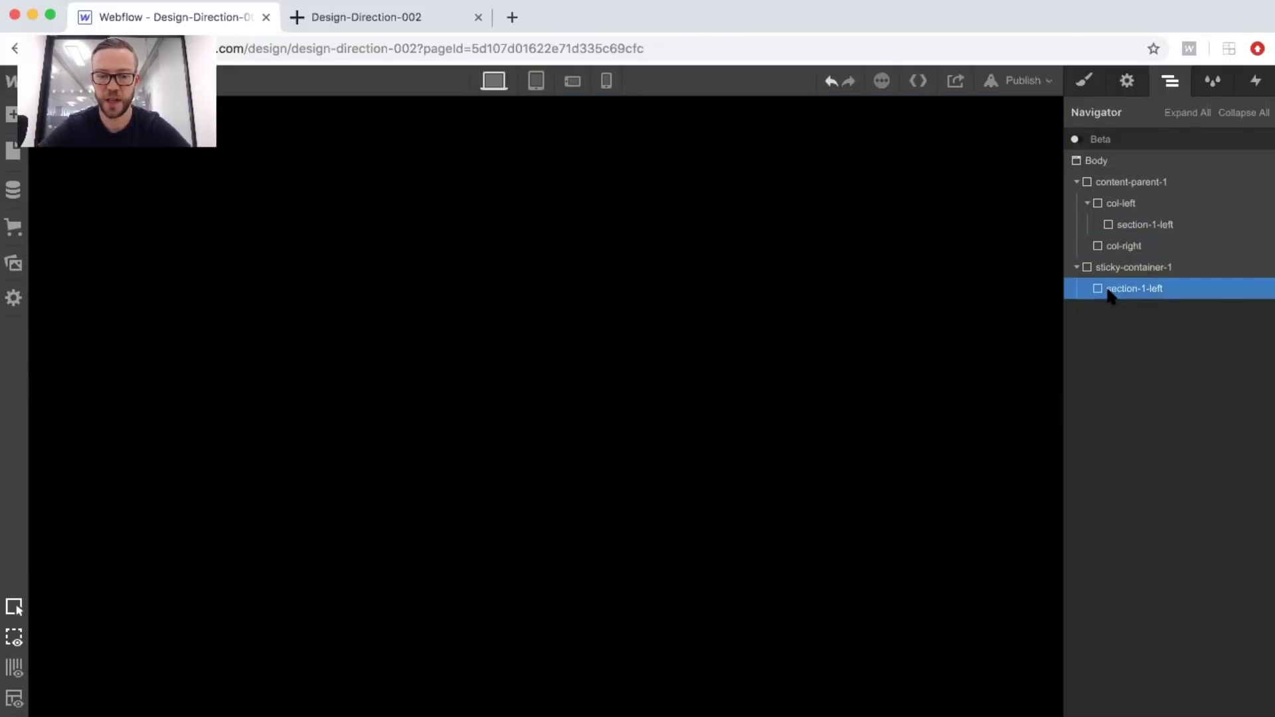
pyautogui.moveTo(1110, 292); pyautogui.dragTo(1131, 257)
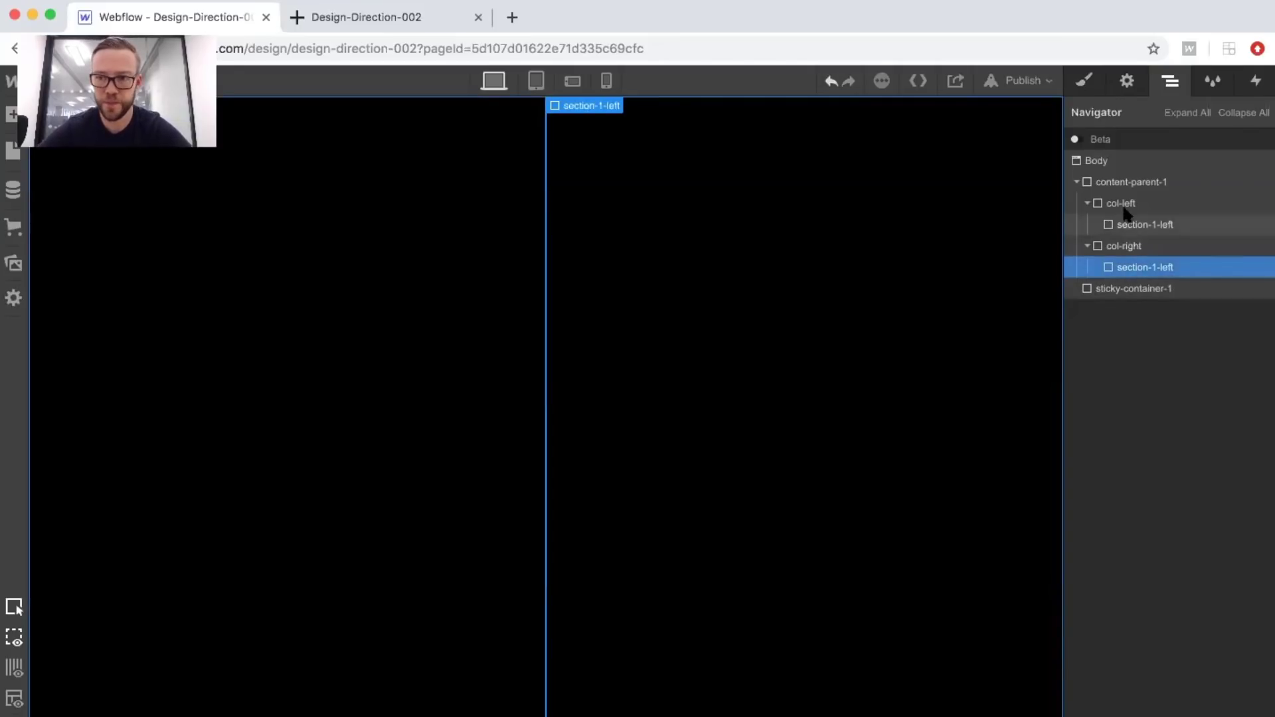
pyautogui.click(1125, 203)
pyautogui.click(1130, 225)
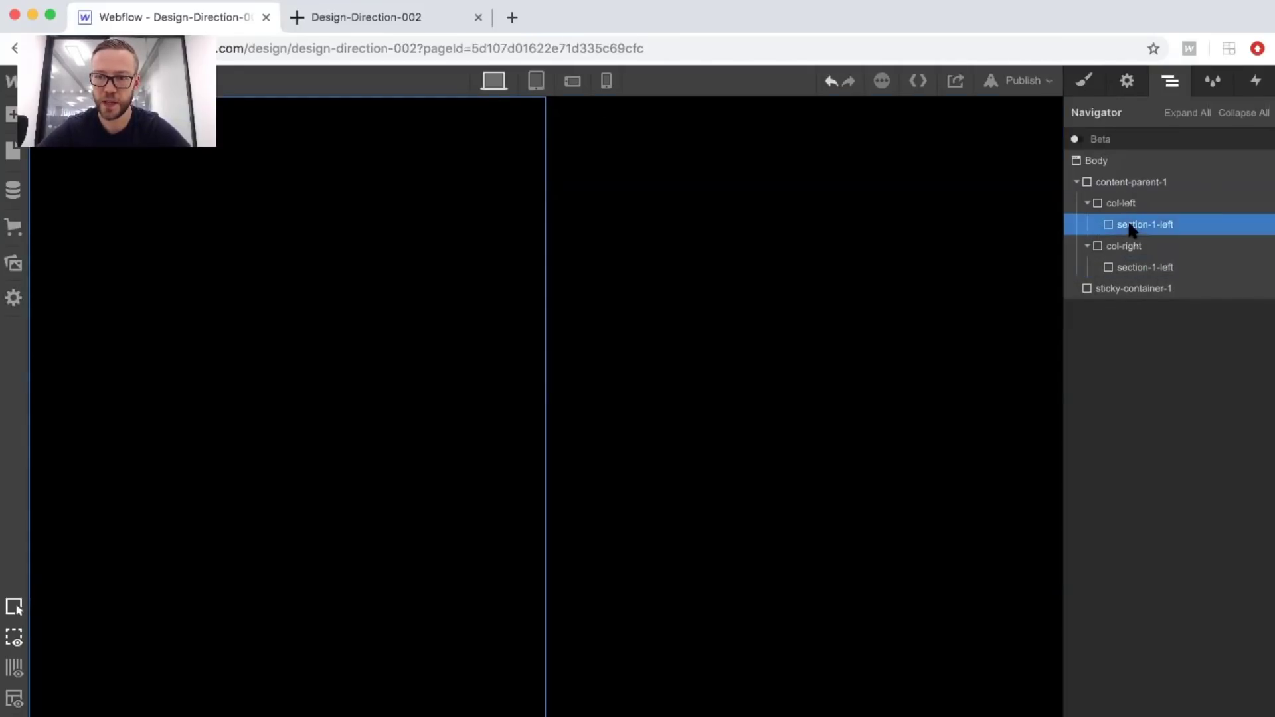
pyautogui.click(1115, 250)
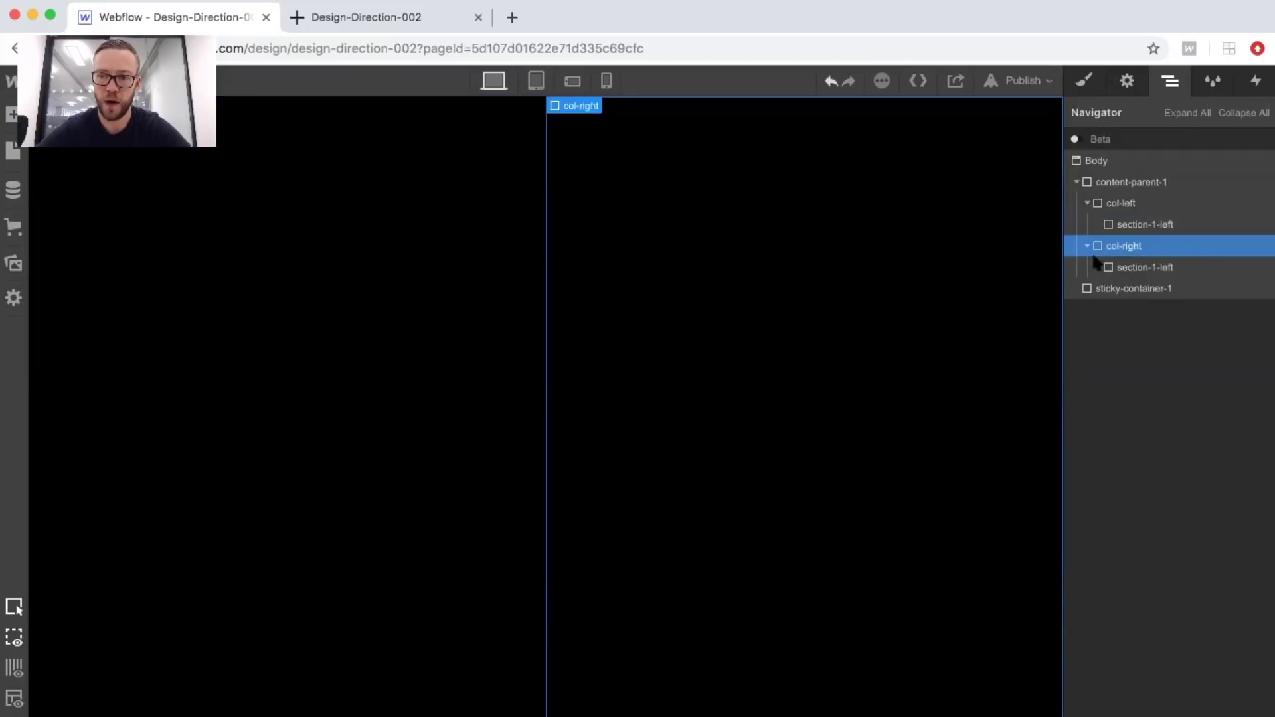
# Duplicate the class of the section-1-left copy inside col-right as section-1-right.
pyautogui.click(1140, 268)
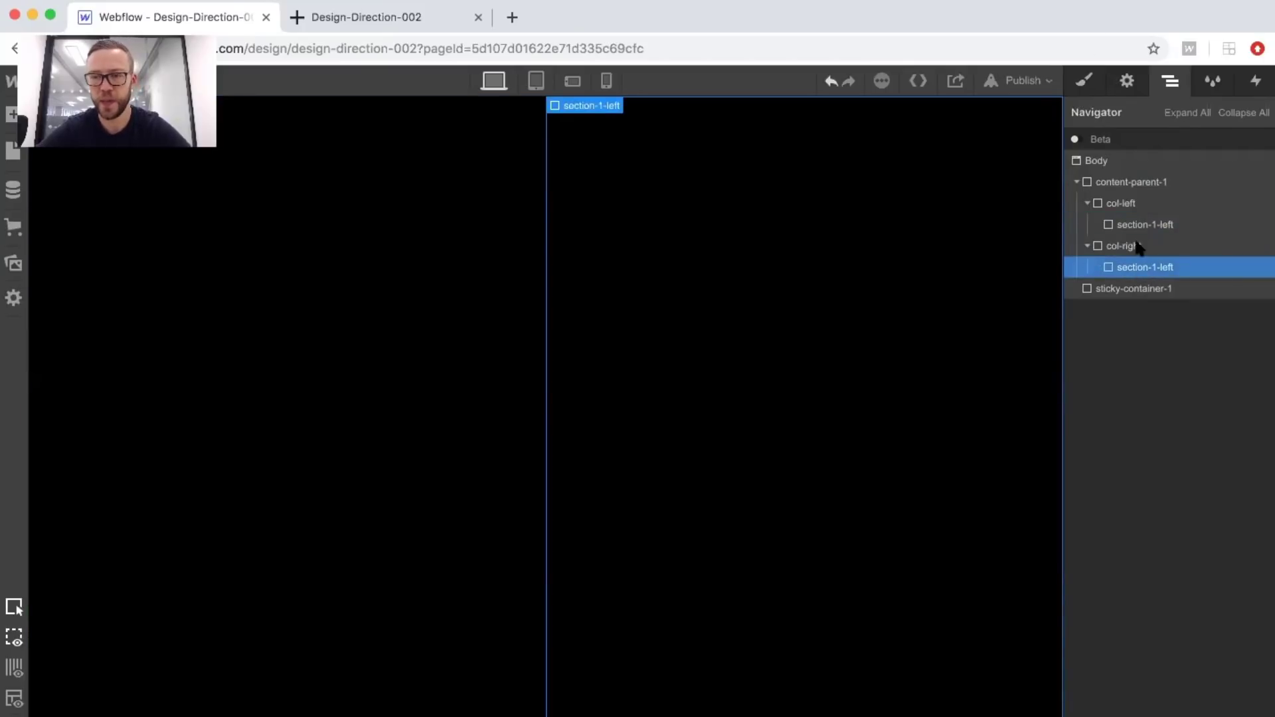
pyautogui.click(1084, 80)
pyautogui.click(1164, 163)
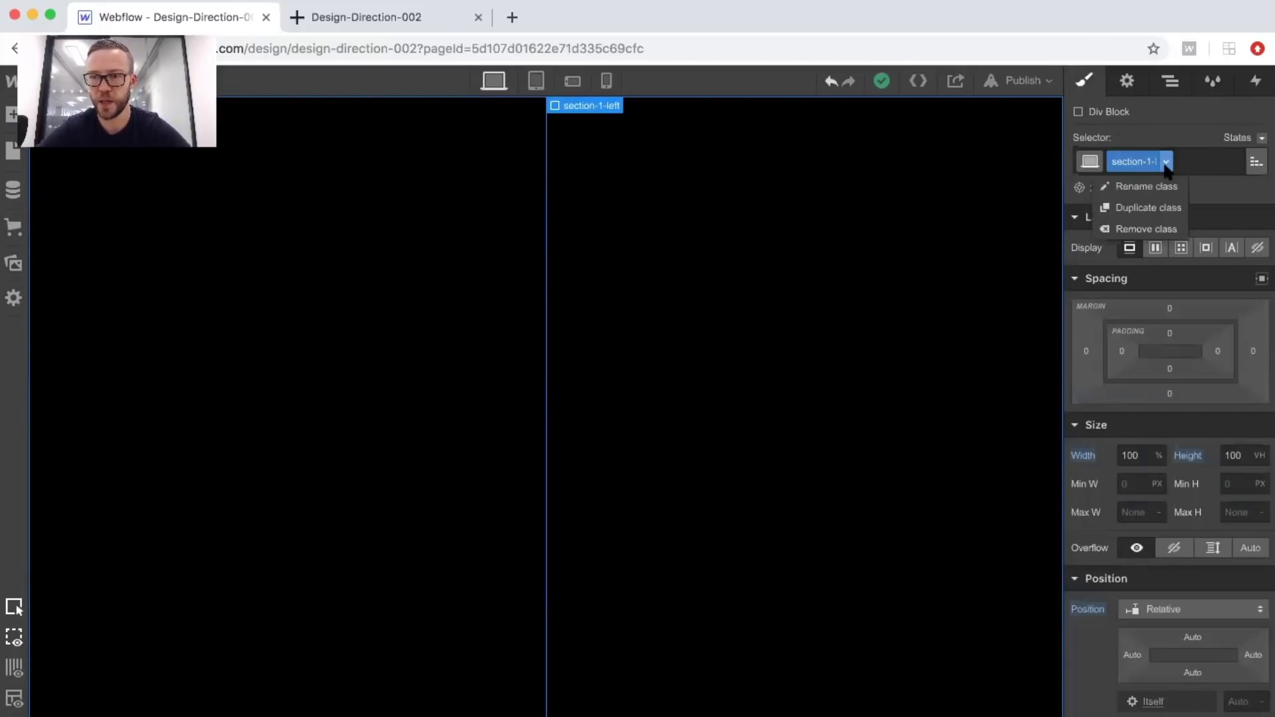
pyautogui.click(1144, 207)
pyautogui.press('BackSpace')
pyautogui.press('BackSpace')
pyautogui.press('BackSpace')
pyautogui.press('BackSpace')
pyautogui.press('BackSpace')
pyautogui.press('BackSpace')
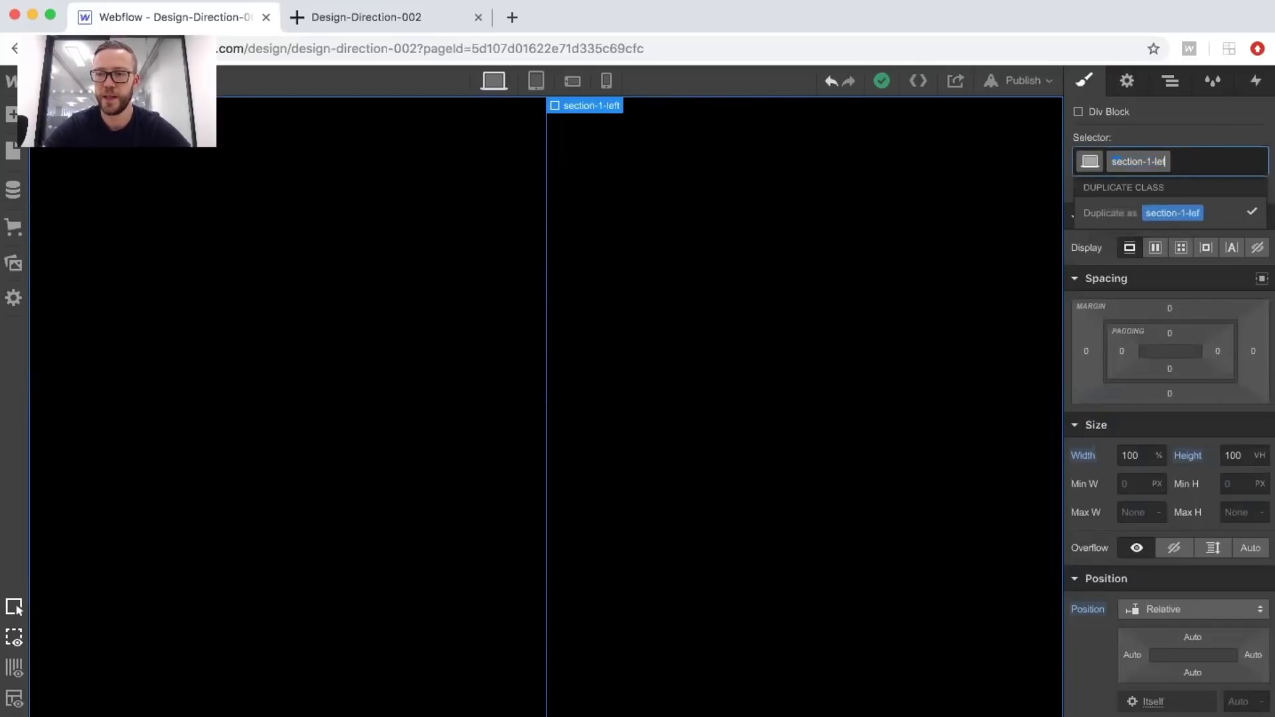
pyautogui.write('right')
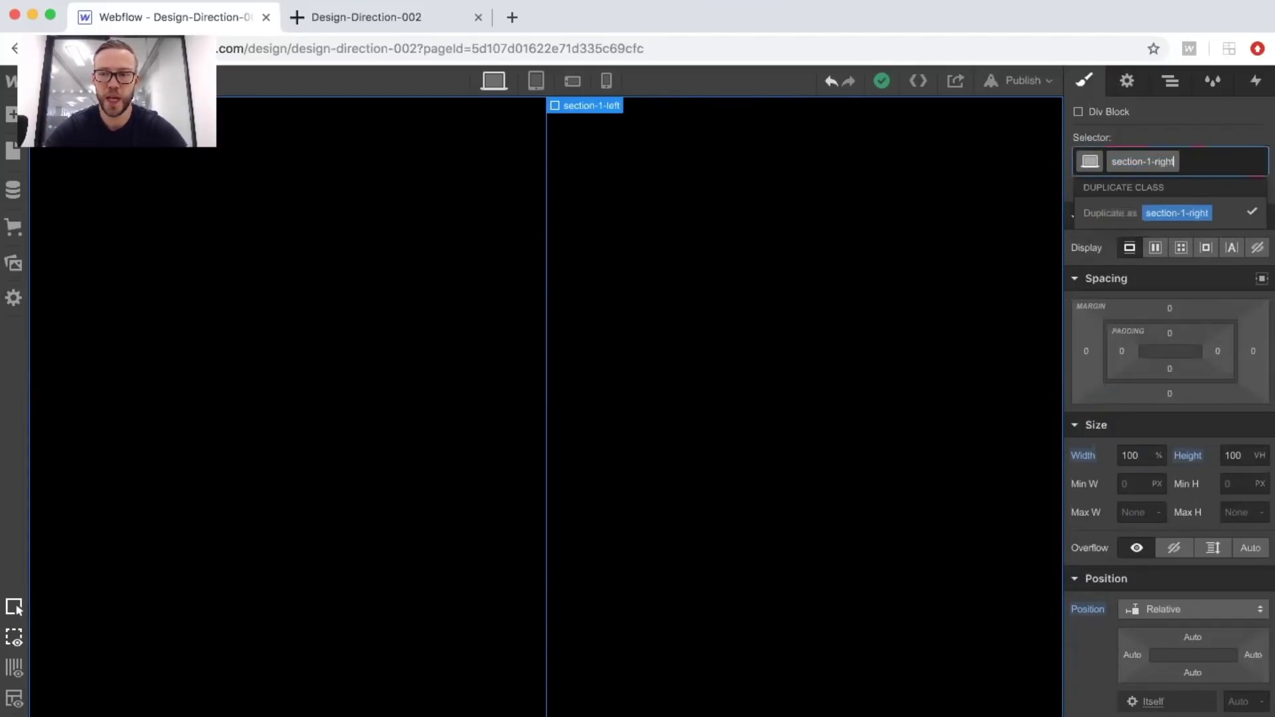
pyautogui.press('Return')
# Check the two section divs on the canvas and their nesting within col-left and col-right.
pyautogui.click(211, 243)
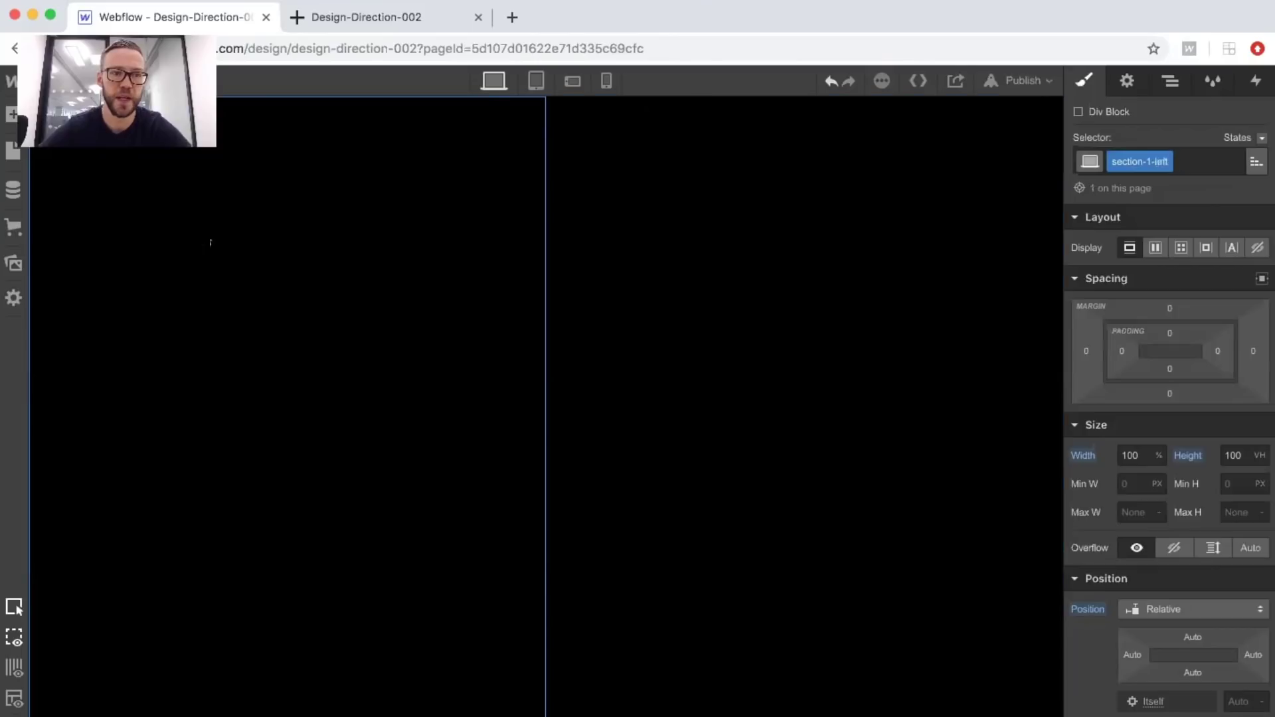
pyautogui.click(730, 299)
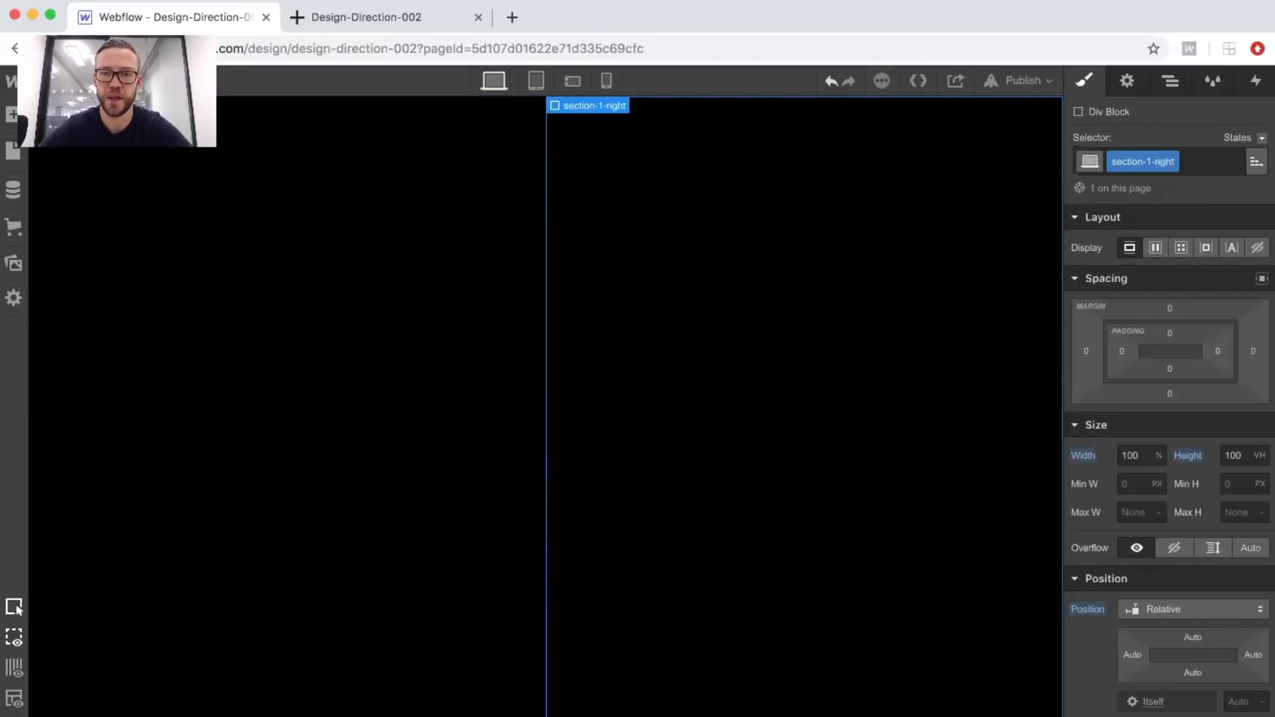
pyautogui.click(1161, 79)
pyautogui.click(1135, 202)
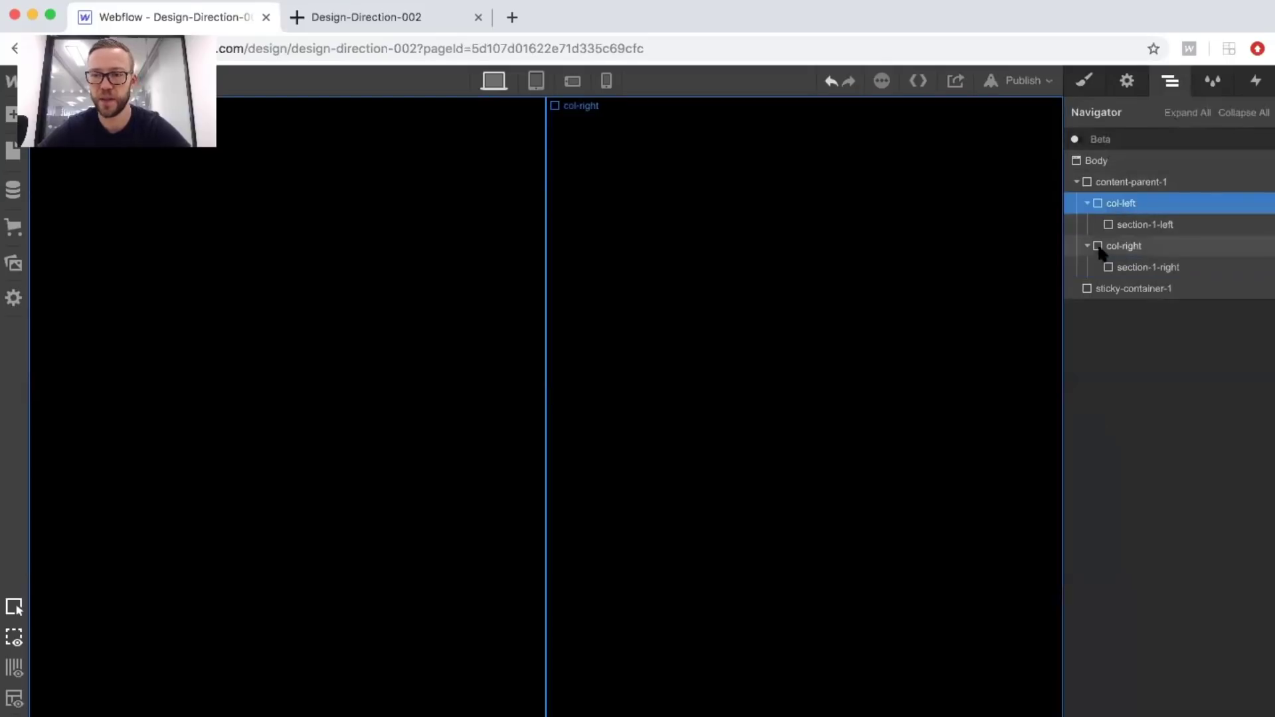
pyautogui.click(1120, 248)
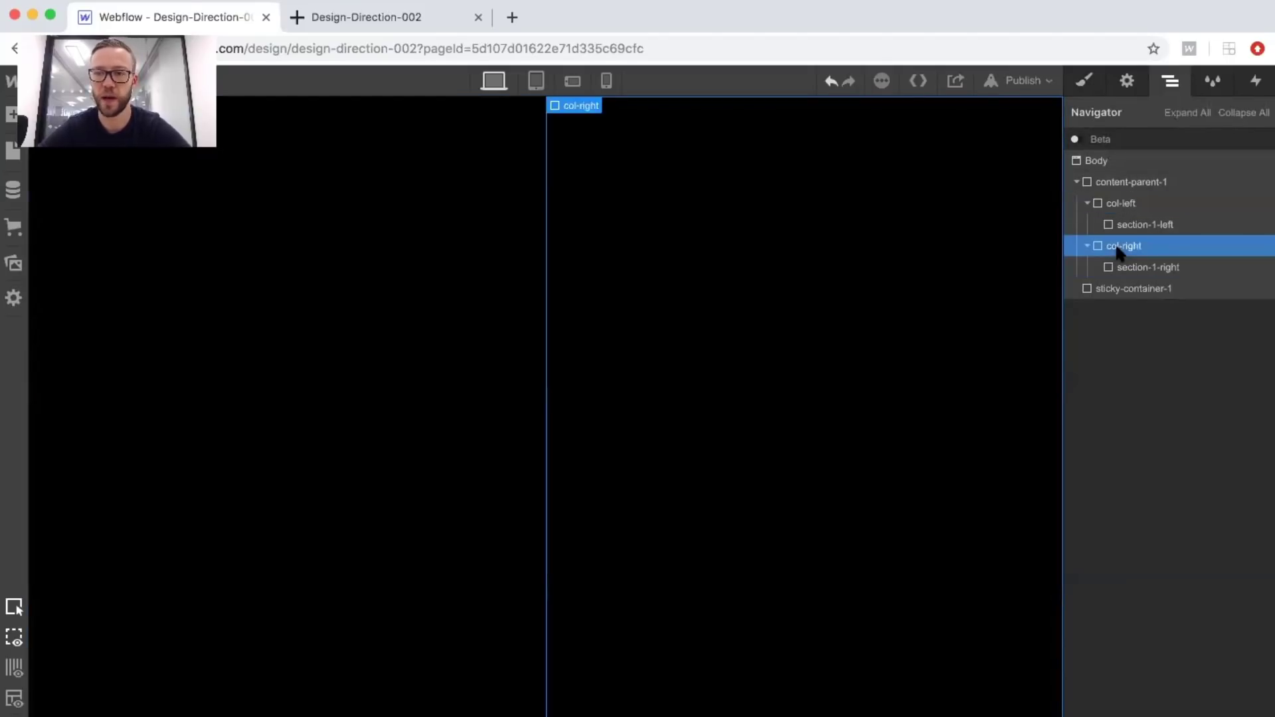
pyautogui.click(1119, 206)
pyautogui.click(1121, 224)
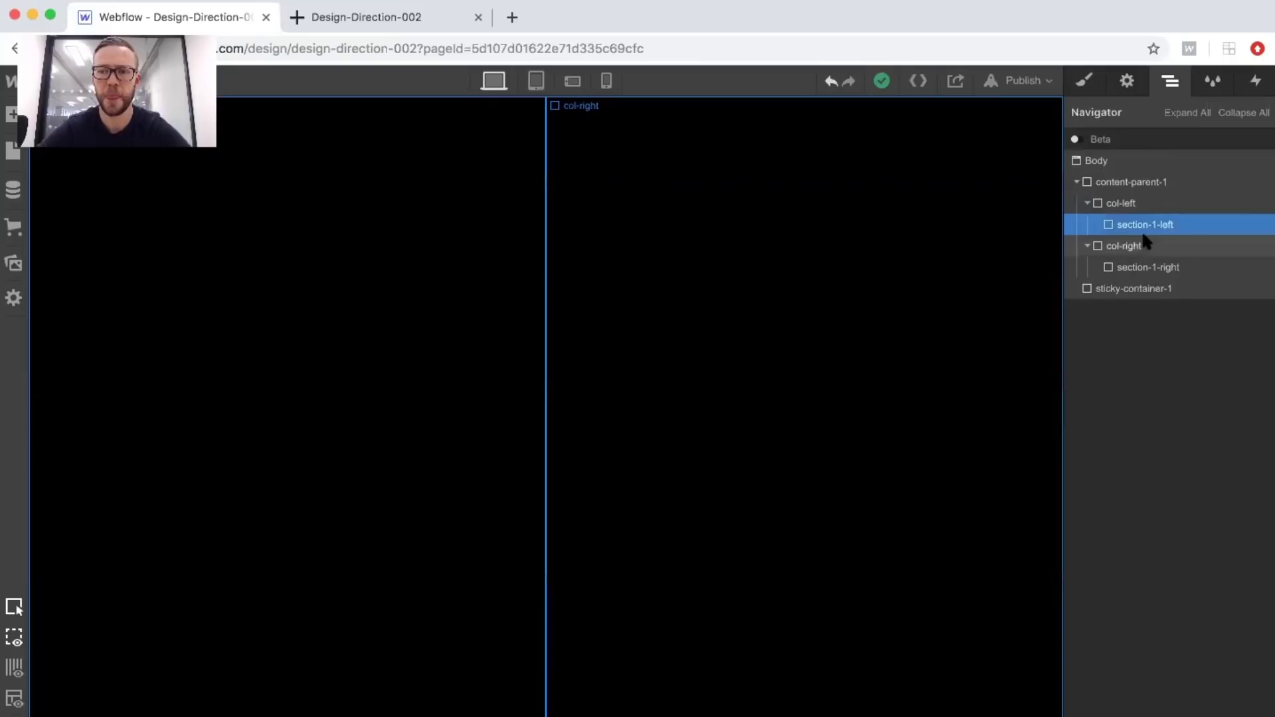
# Give section-1-left the background image img-bg-1.jpg, sized to Cover and centred at 50% left and 50% top.
pyautogui.click(337, 17)
pyautogui.click(246, 20)
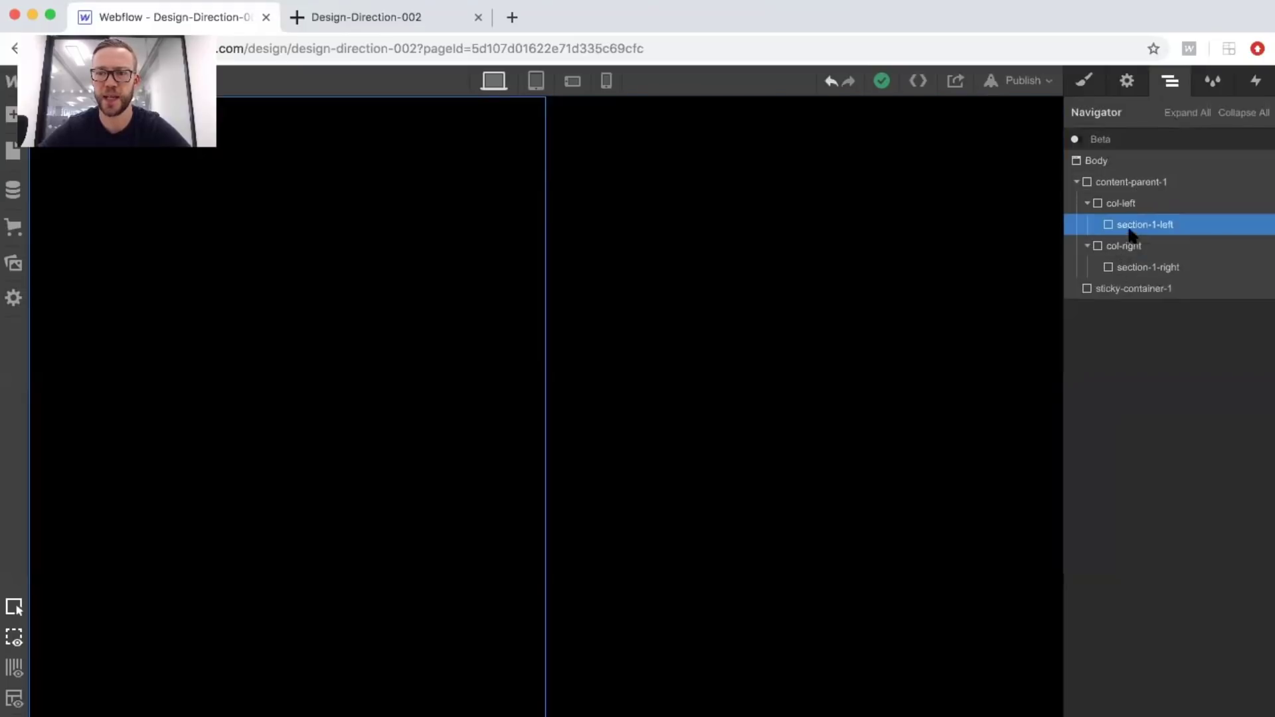
pyautogui.click(1087, 83)
pyautogui.scroll(-15, 1174, 293)
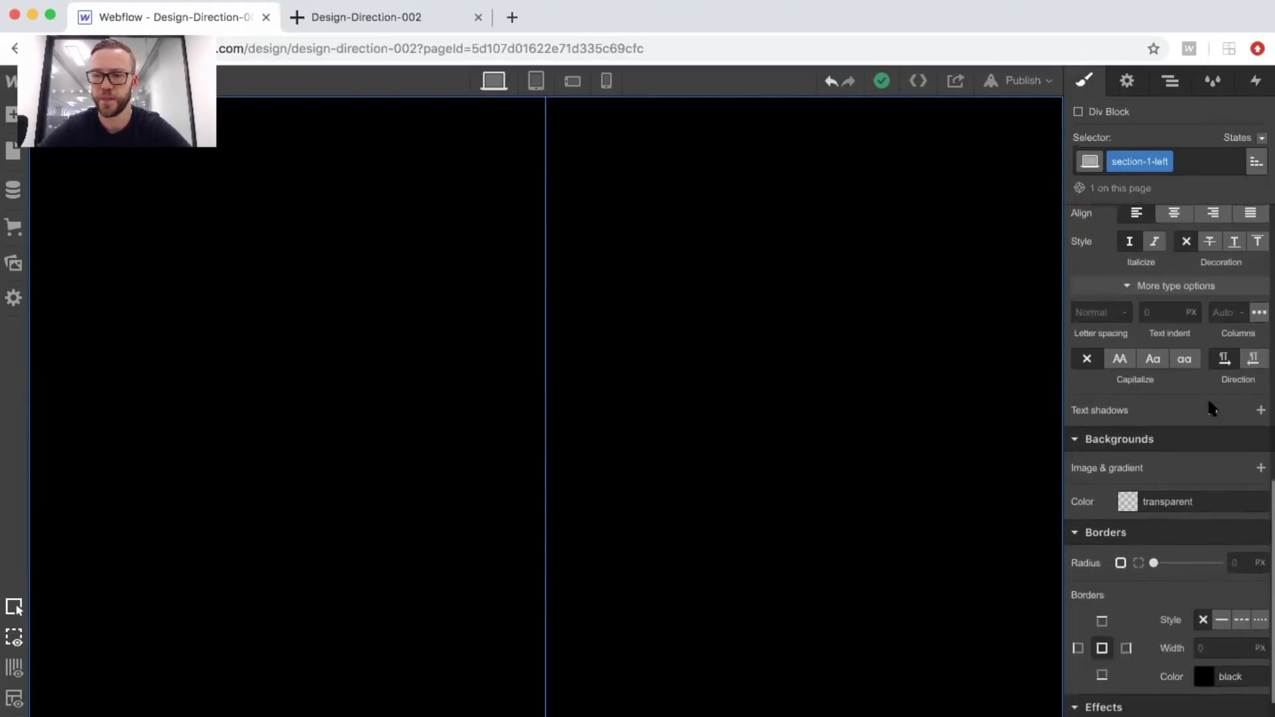
pyautogui.click(1260, 468)
pyautogui.click(1174, 547)
pyautogui.click(211, 525)
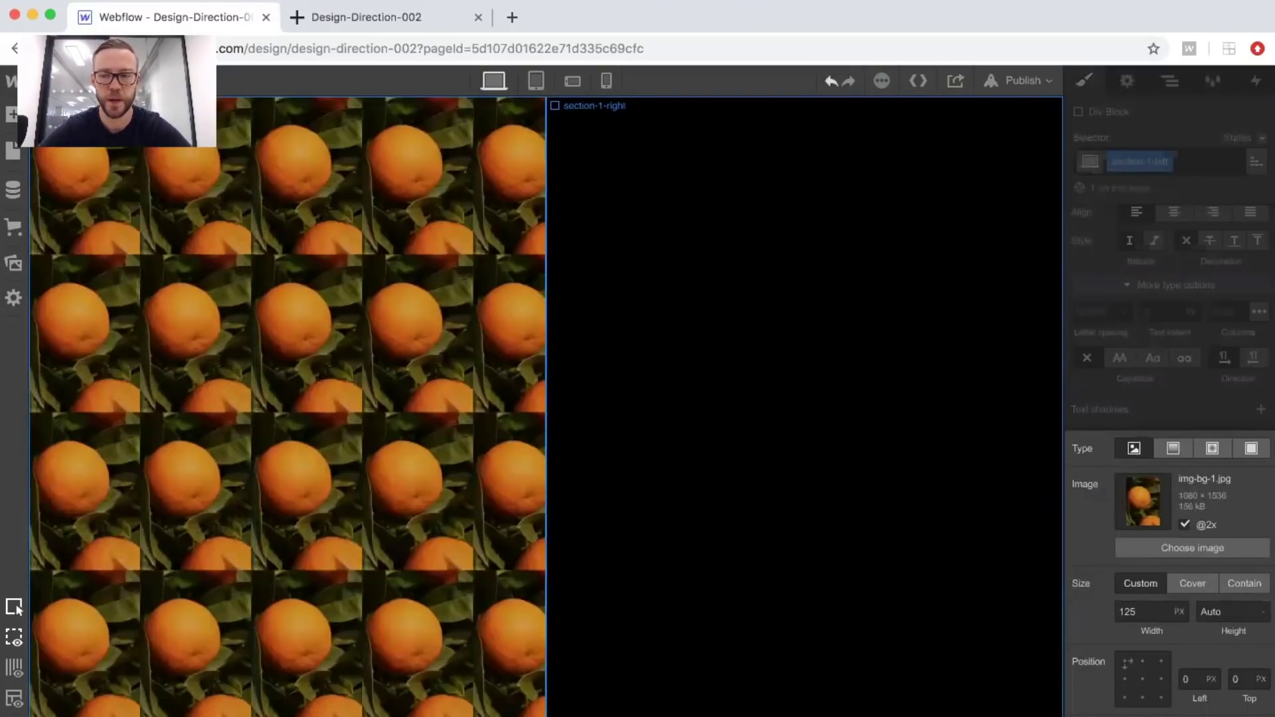
pyautogui.click(1188, 585)
pyautogui.click(1143, 679)
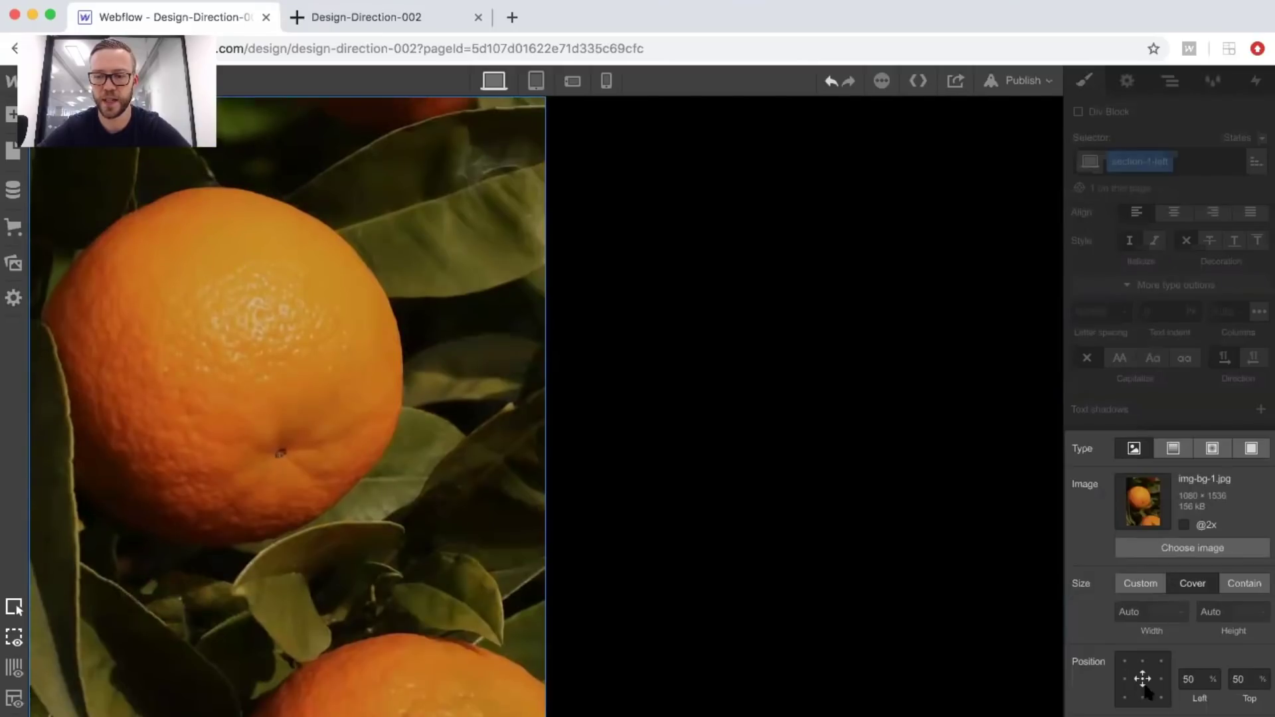
# Set the background colour of section-1-right to the orange swatch #d86b10.
pyautogui.click(804, 405)
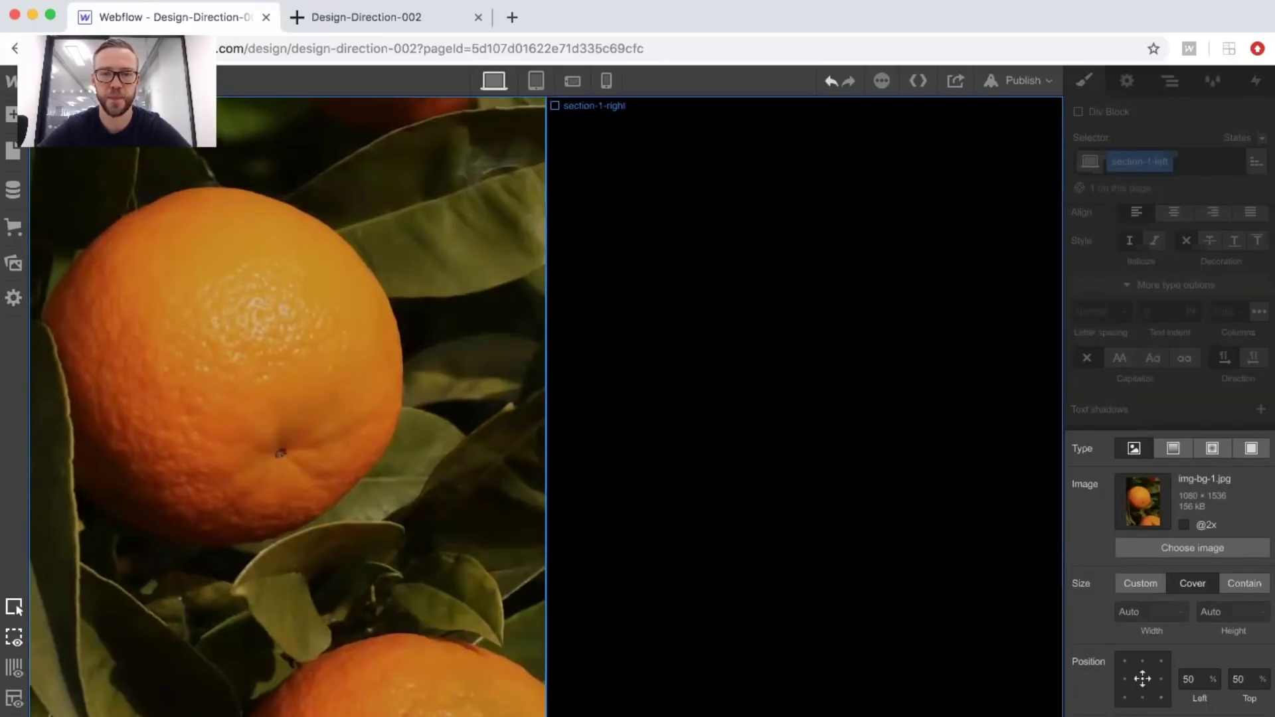
pyautogui.scroll(-2, 1169, 361)
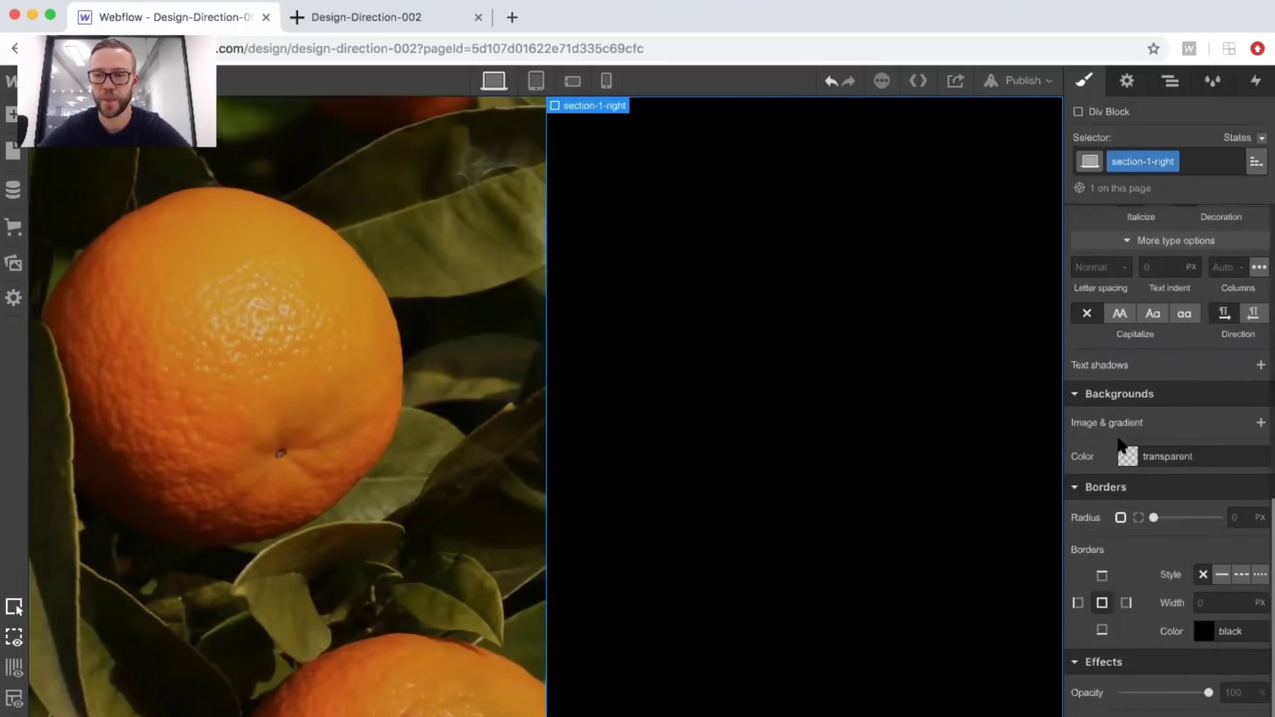
pyautogui.click(1127, 457)
pyautogui.click(1159, 714)
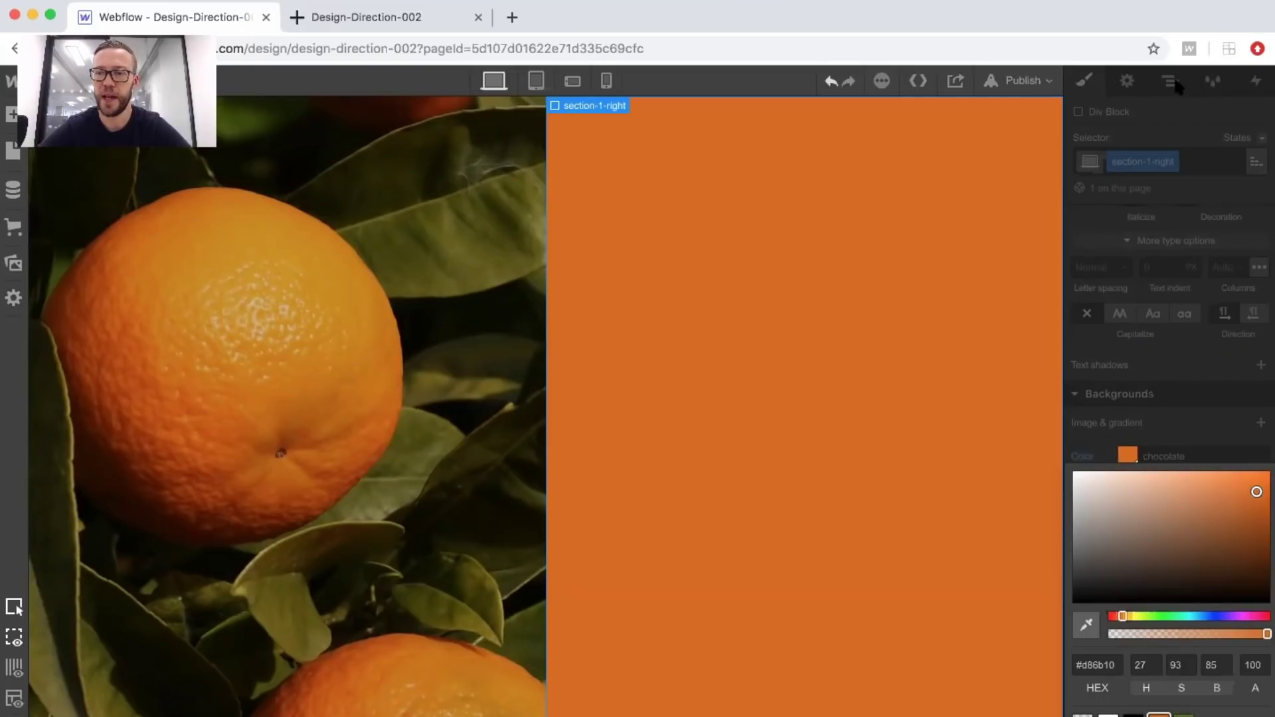
pyautogui.click(684, 269)
pyautogui.click(519, 339)
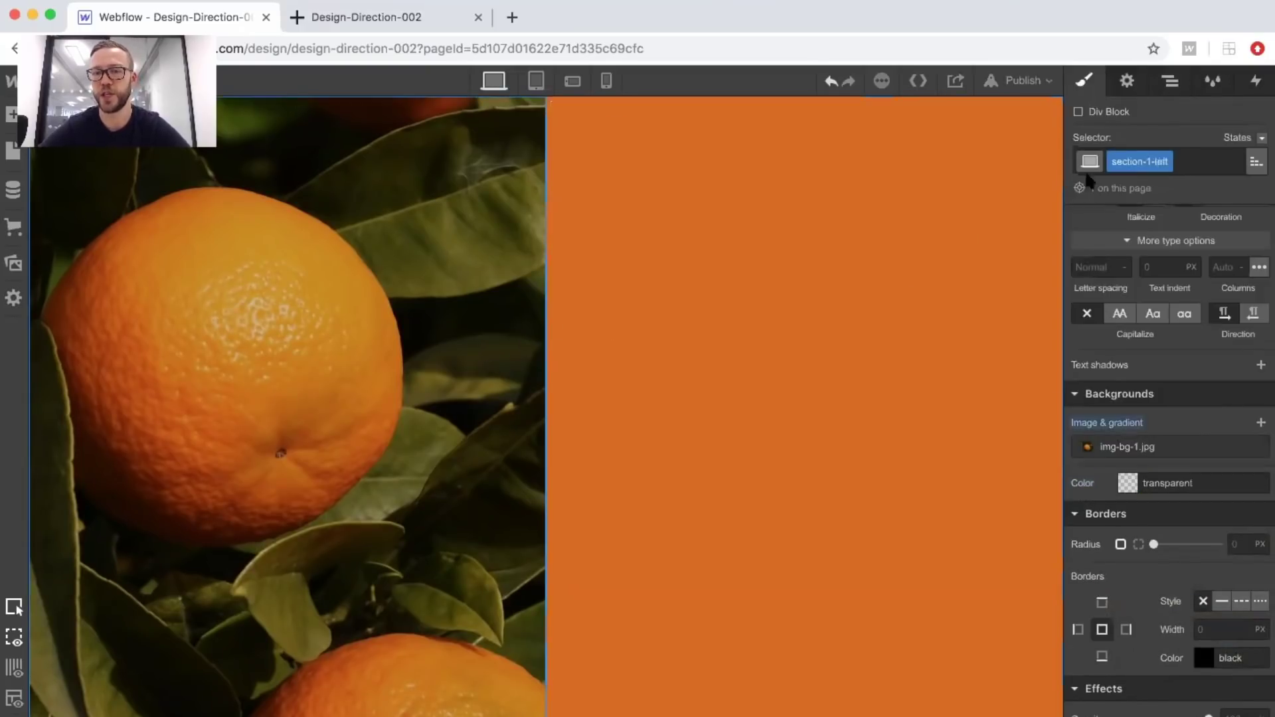
pyautogui.click(1170, 83)
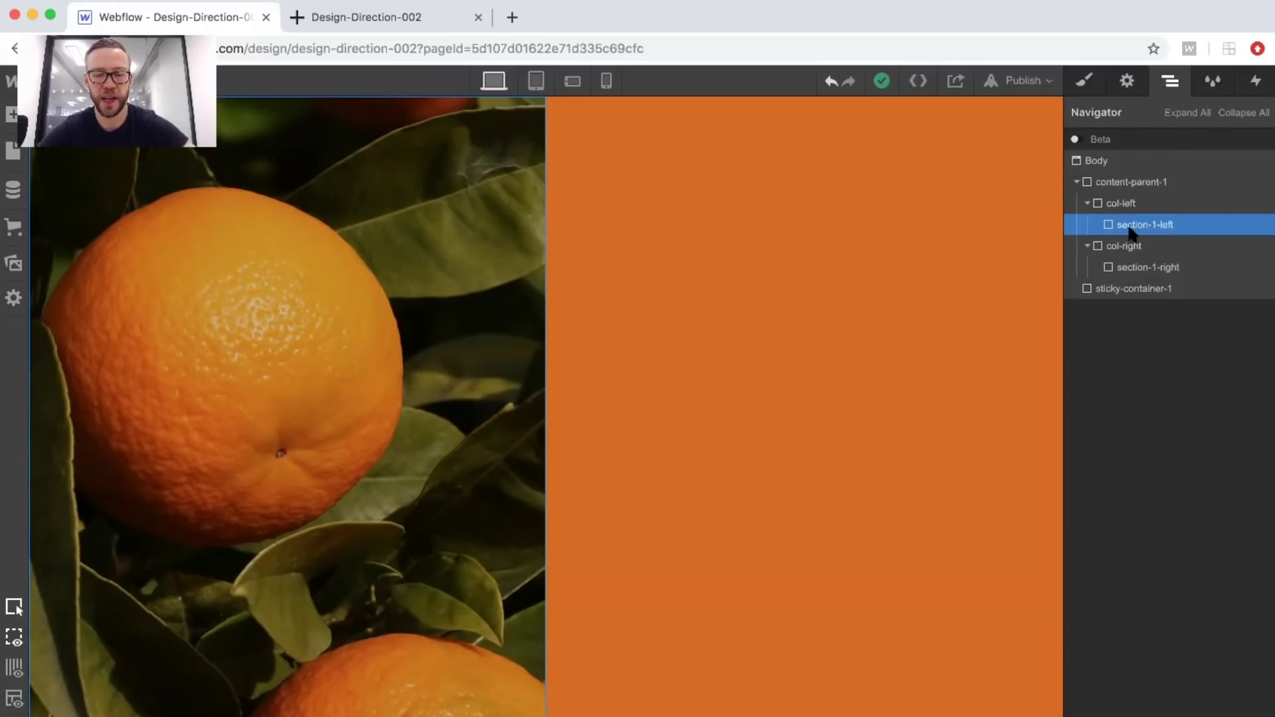
pyautogui.press('super+c')
pyautogui.press('super+v')
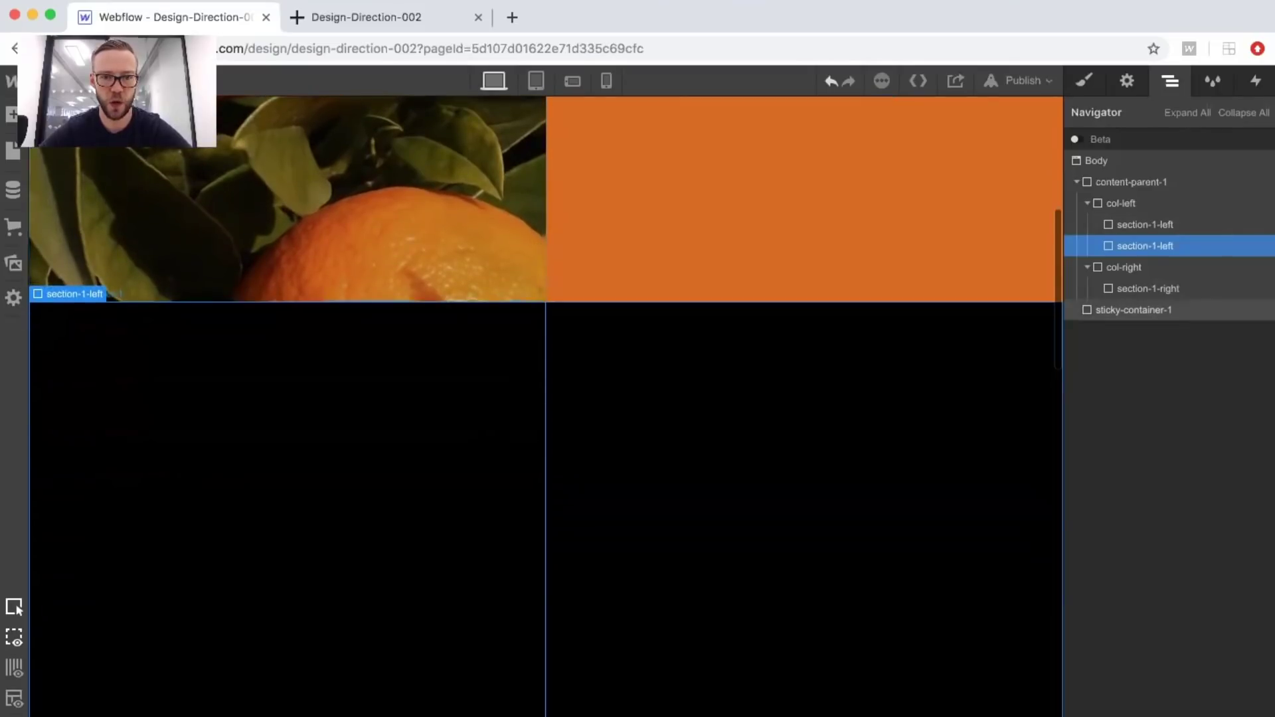
pyautogui.click(1144, 225)
pyautogui.click(1144, 238)
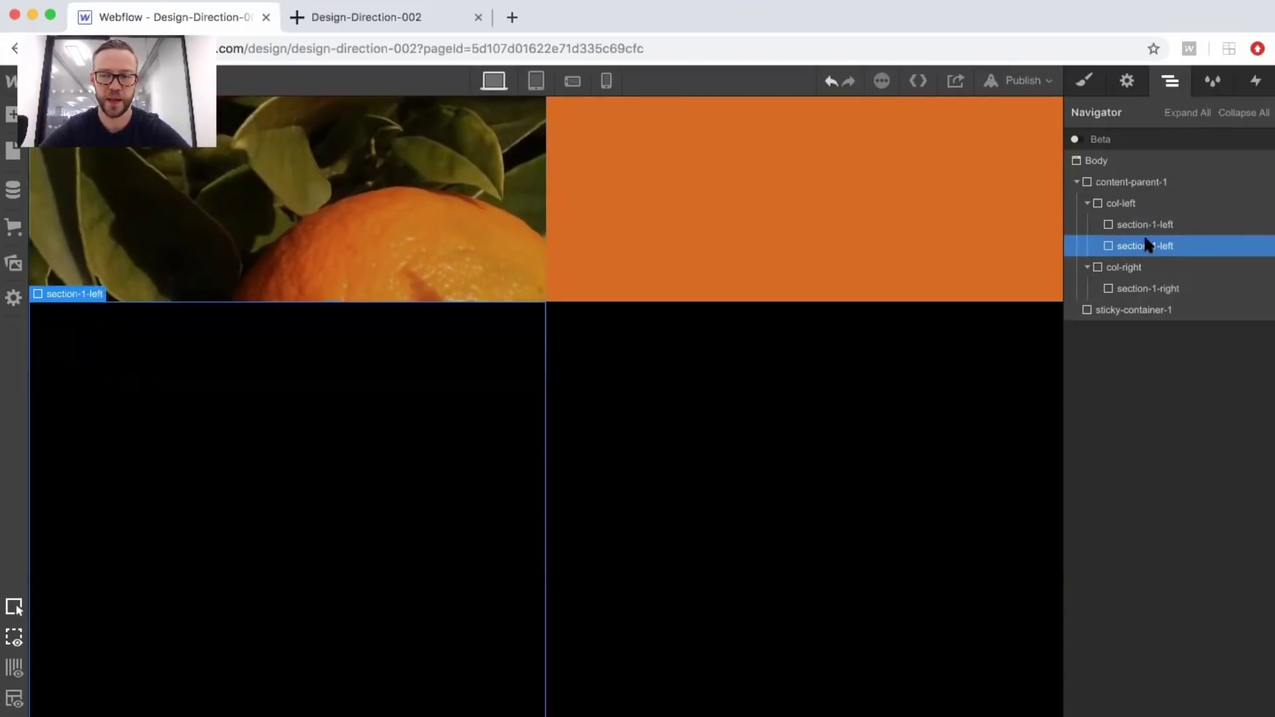
pyautogui.click(1144, 225)
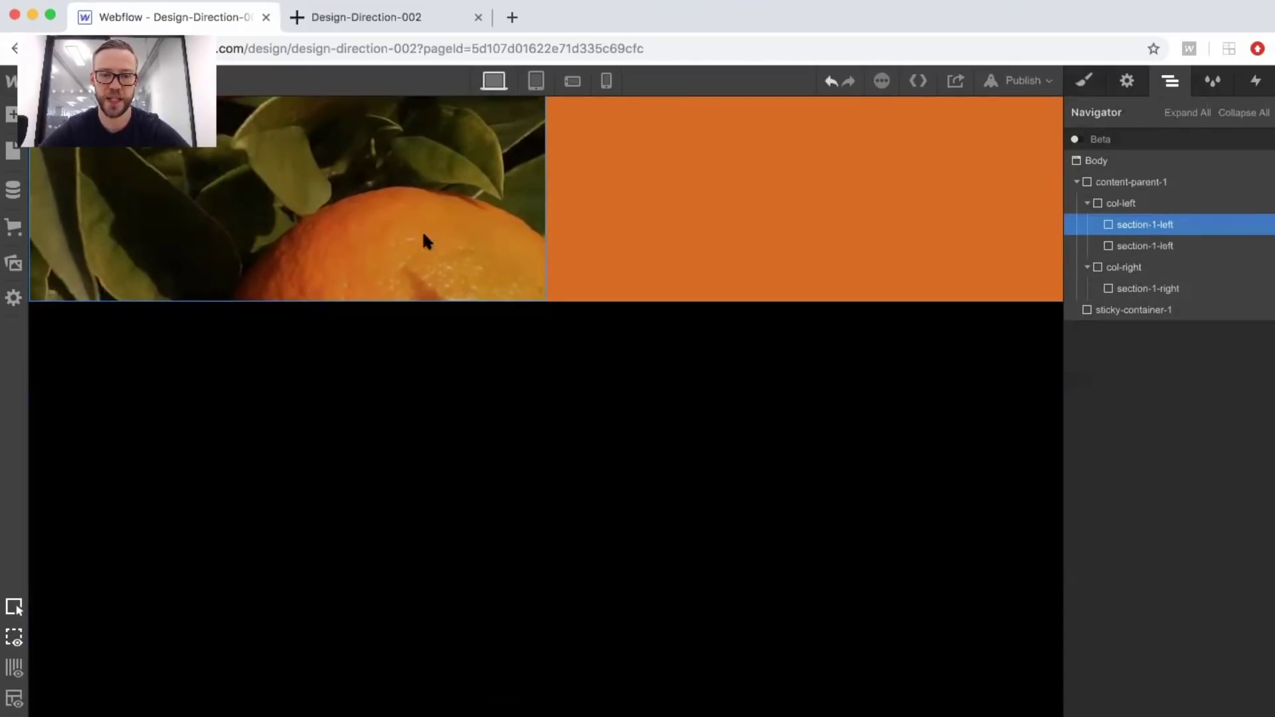
pyautogui.click(1132, 248)
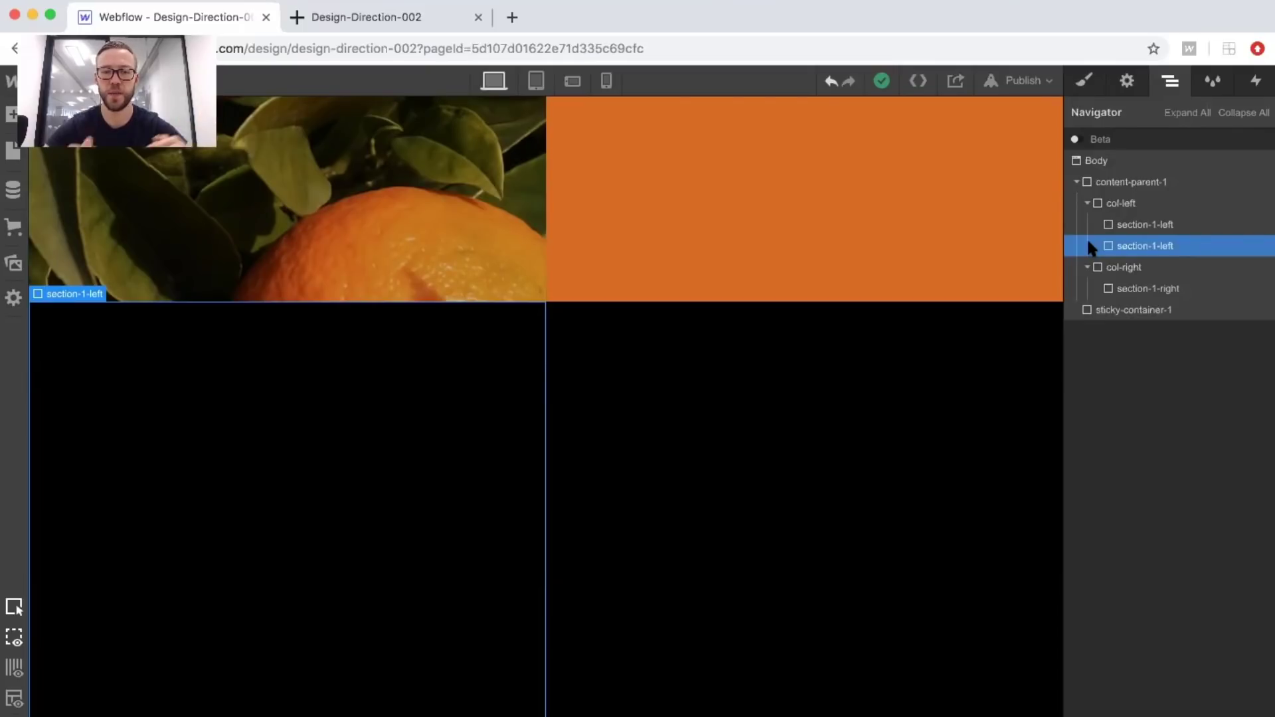
pyautogui.press('Delete')
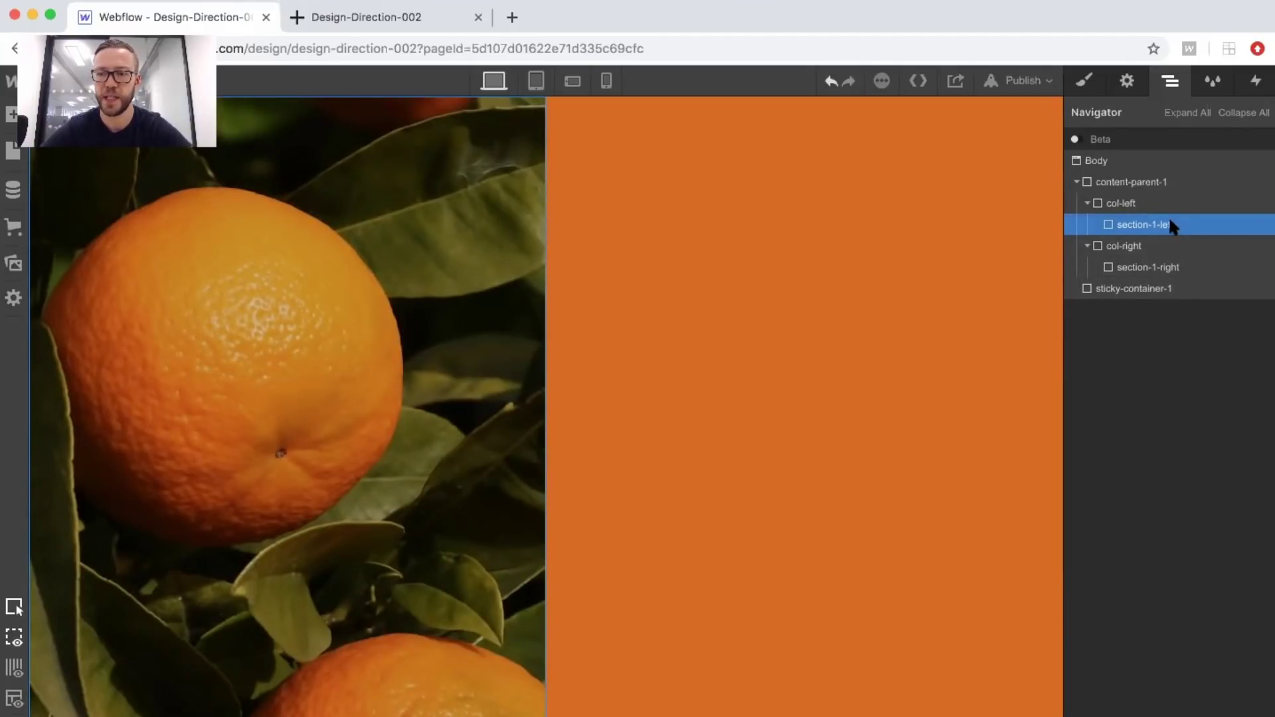
# Add a Div Block inside section-1-left.
pyautogui.click(11, 114)
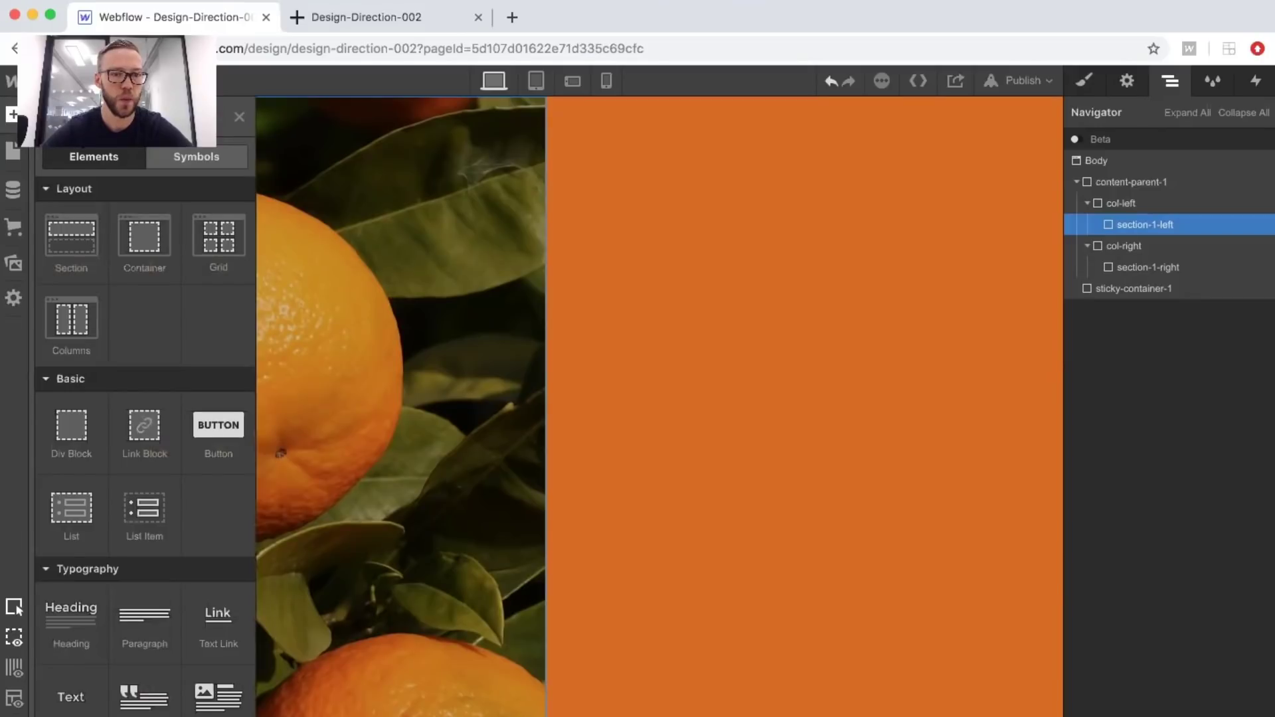
pyautogui.click(1086, 79)
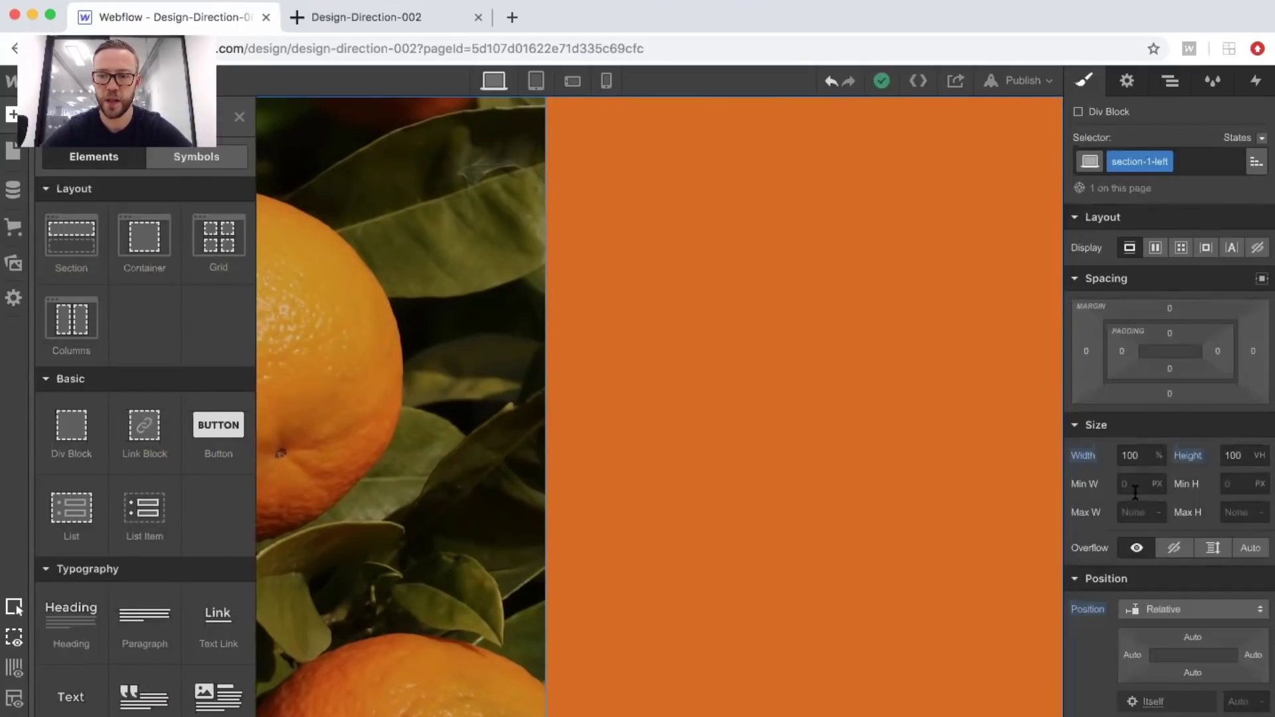
pyautogui.moveTo(71, 425); pyautogui.dragTo(396, 237)
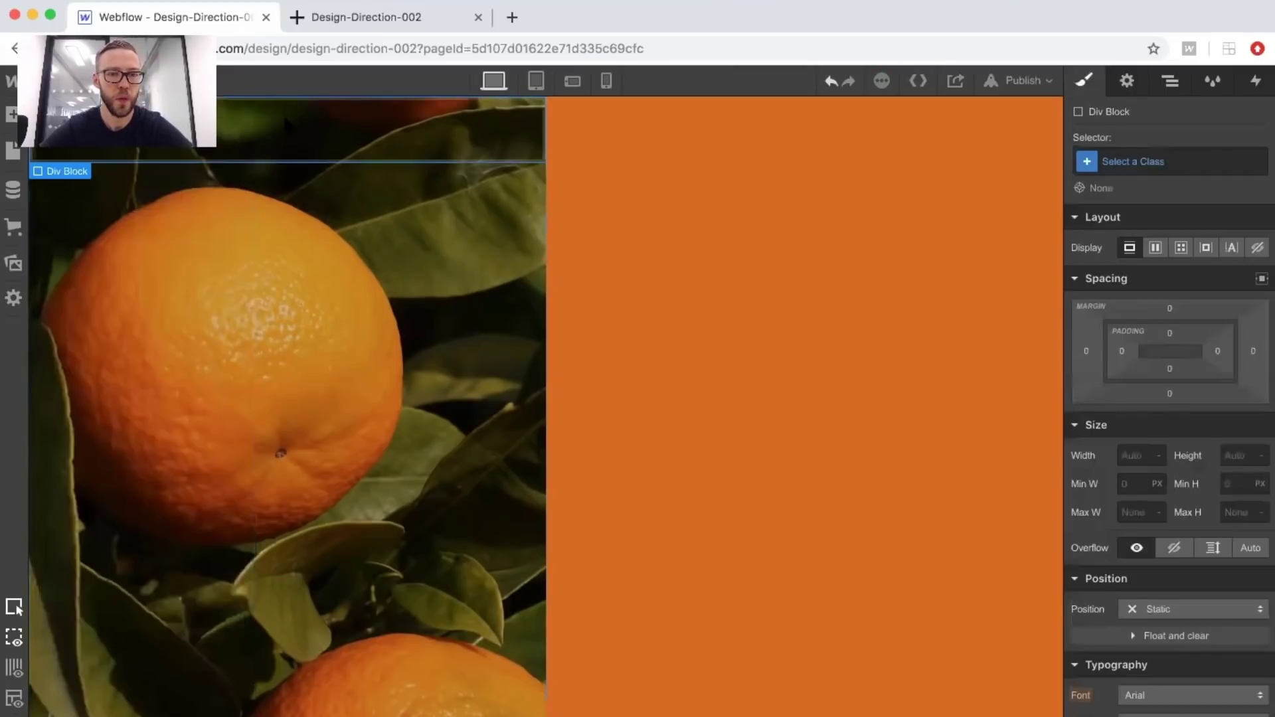
pyautogui.click(1171, 80)
pyautogui.click(1084, 83)
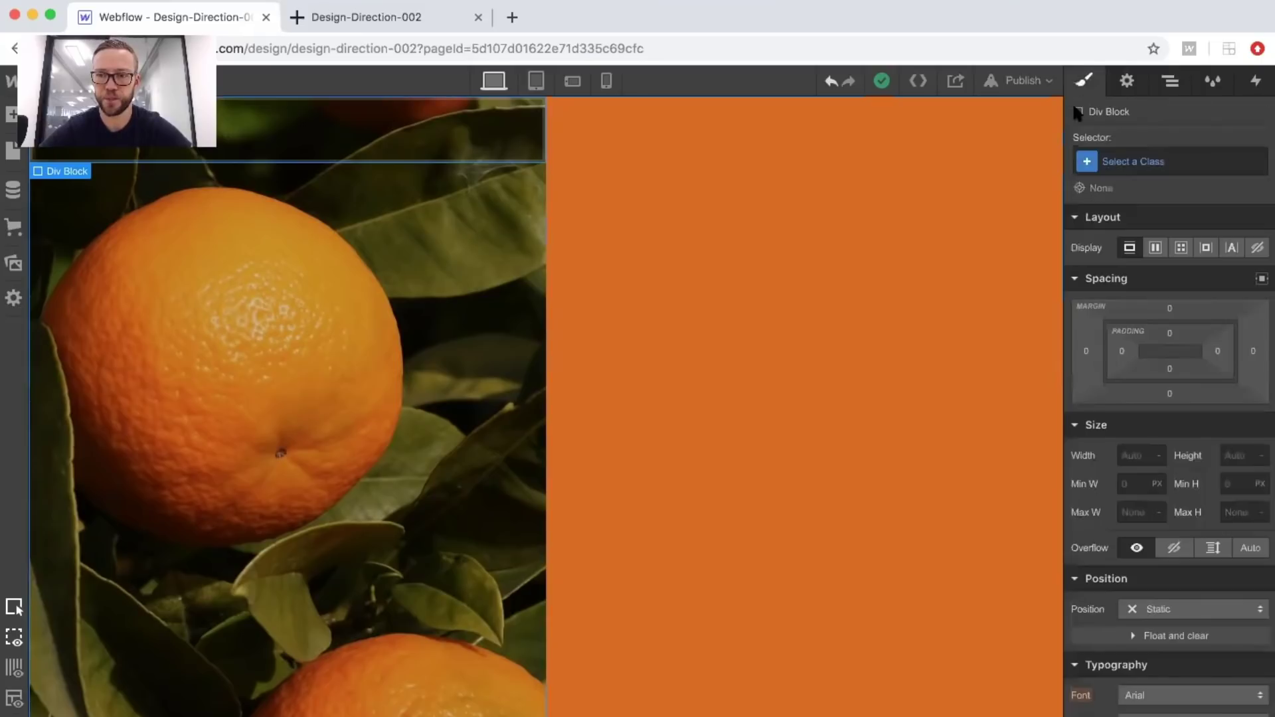
# Give the div block in section-1-left the new class content-copy.
pyautogui.click(1132, 168)
pyautogui.write('conte')
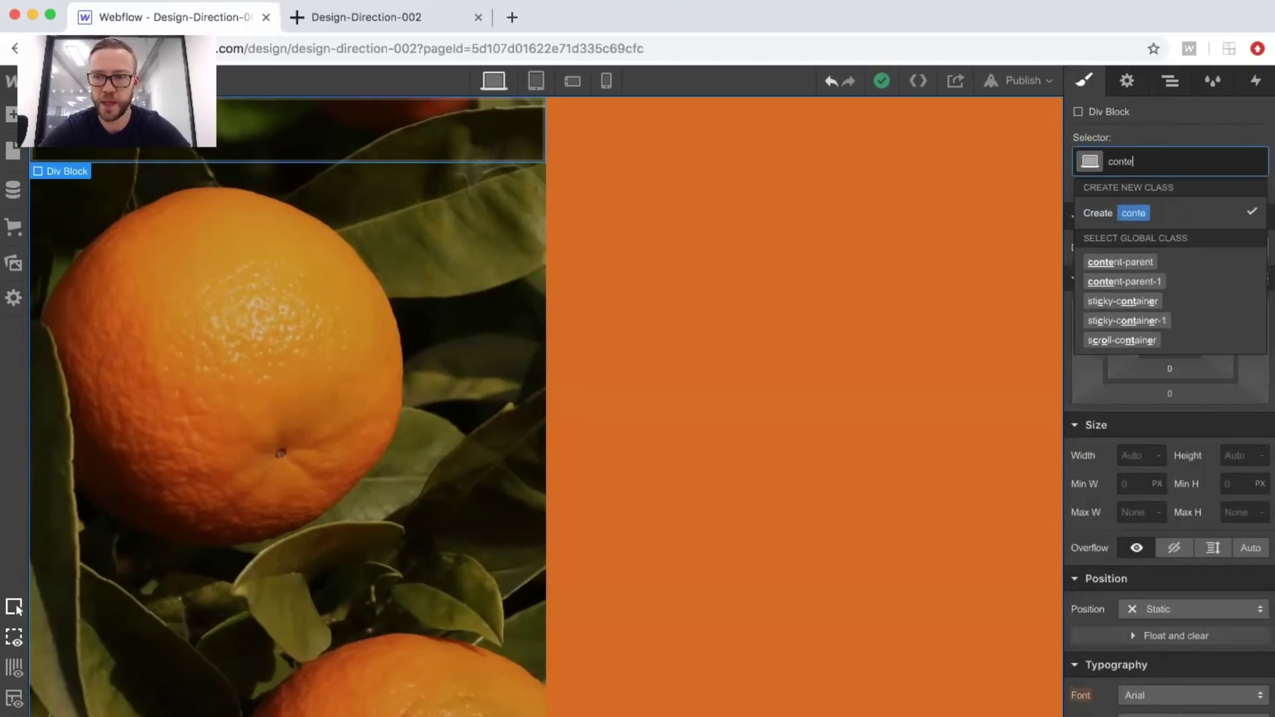
pyautogui.write('nt-')
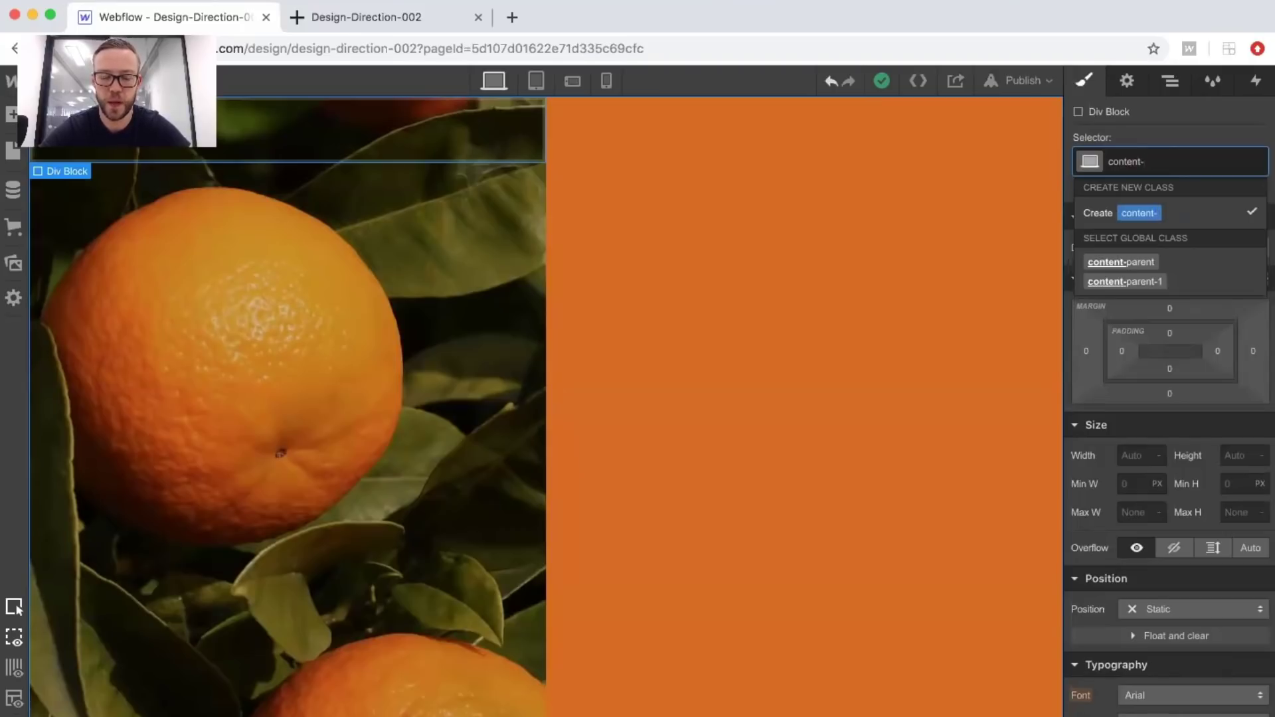
pyautogui.write('copy')
pyautogui.press('Return')
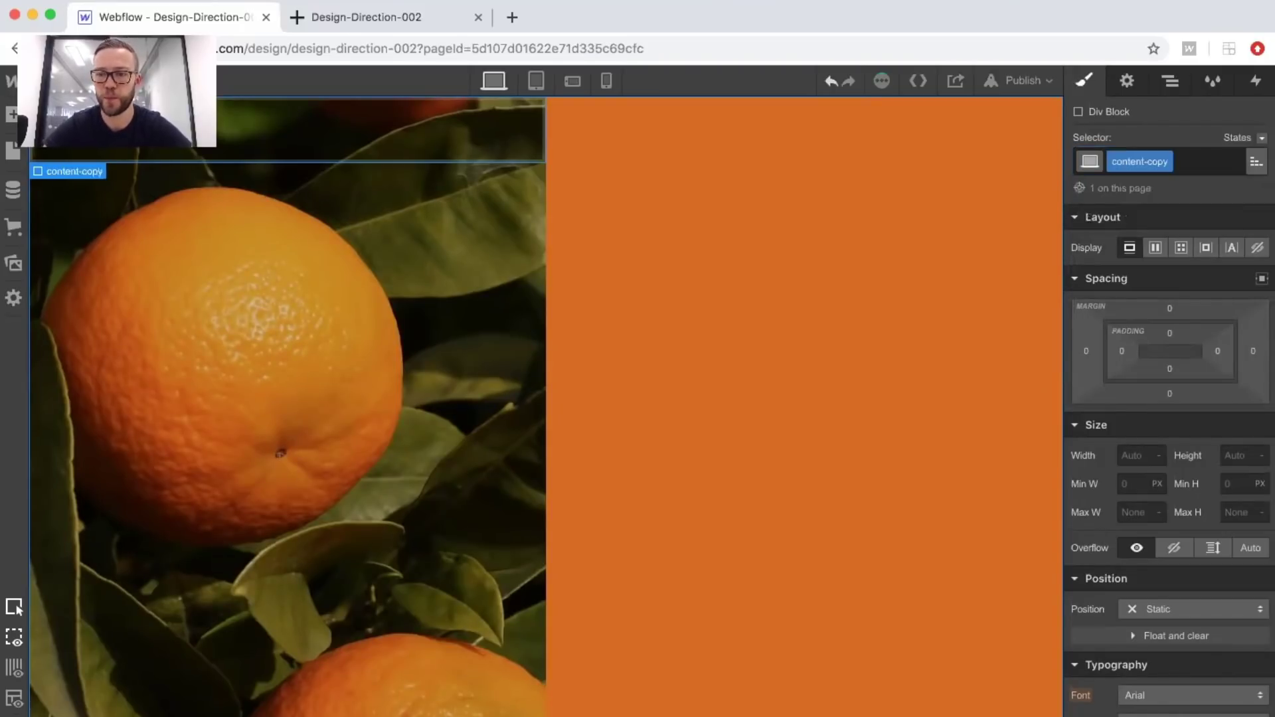
# Set content-copy to 100% width with Absolute position, using the full-width bottom preset with left, right and bottom at 0%.
pyautogui.click(1130, 454)
pyautogui.write('100%')
pyautogui.press('Return')
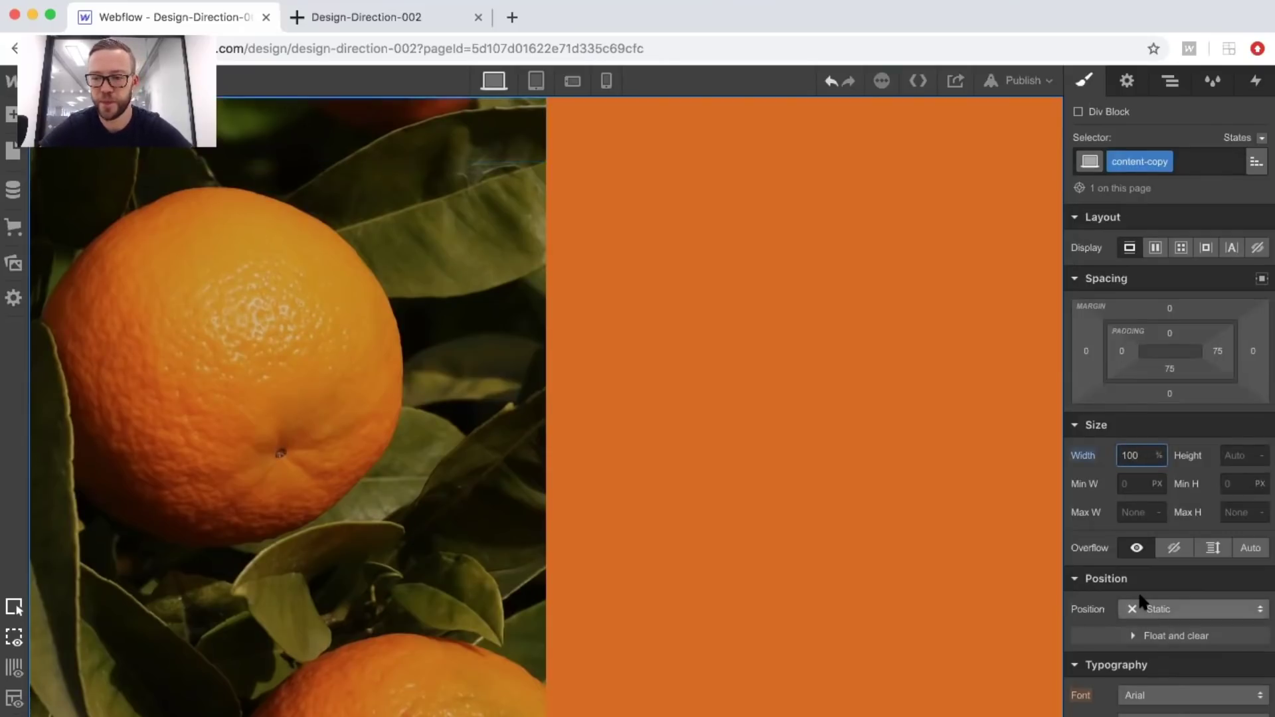
pyautogui.click(1156, 611)
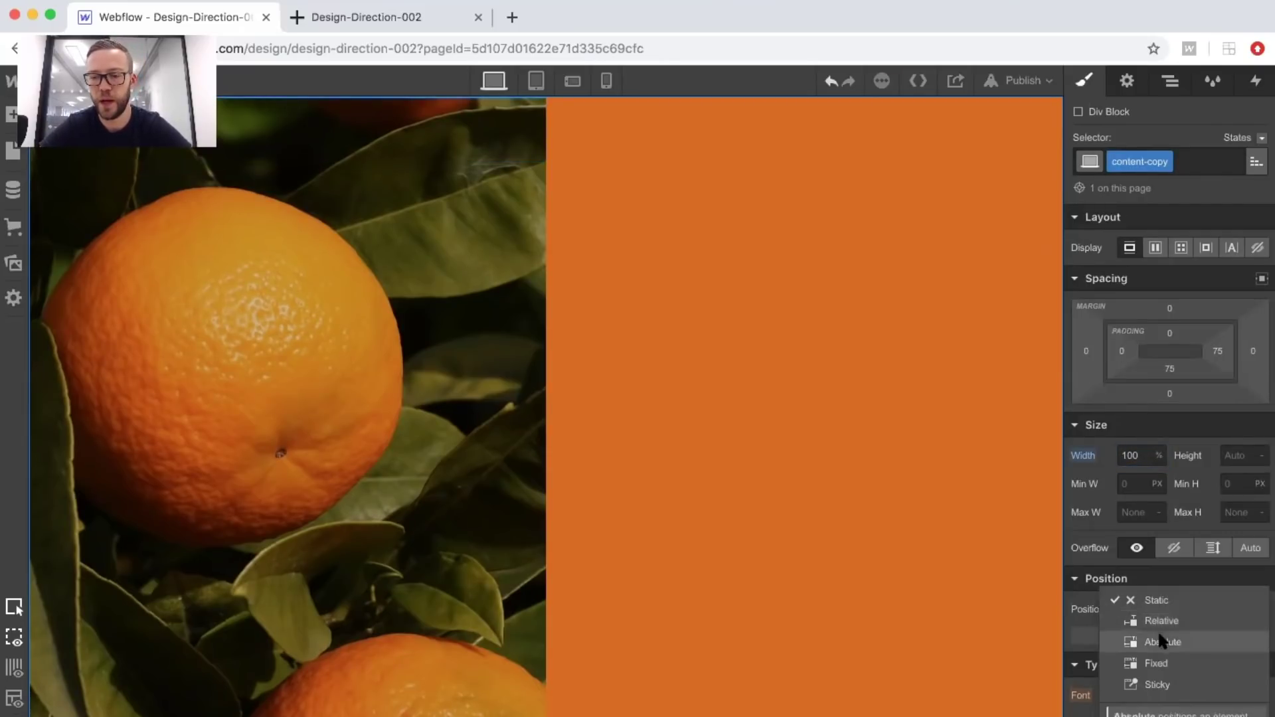
pyautogui.click(1162, 639)
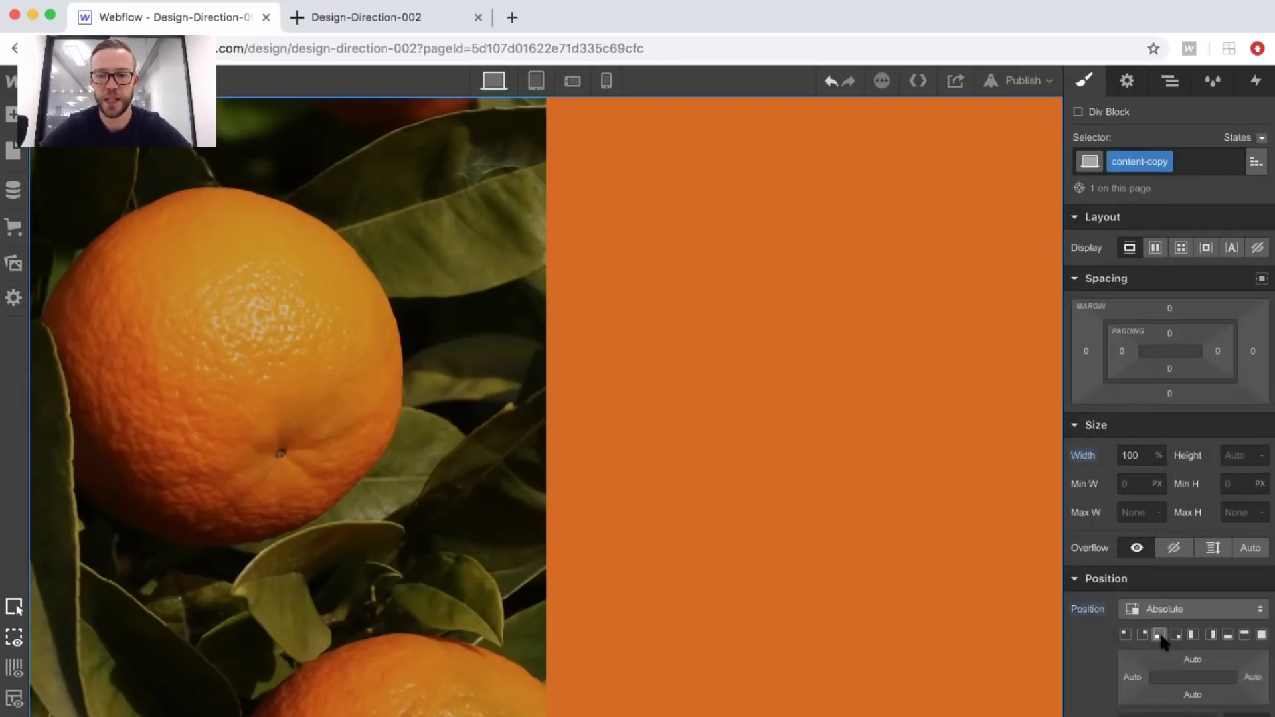
pyautogui.click(1227, 635)
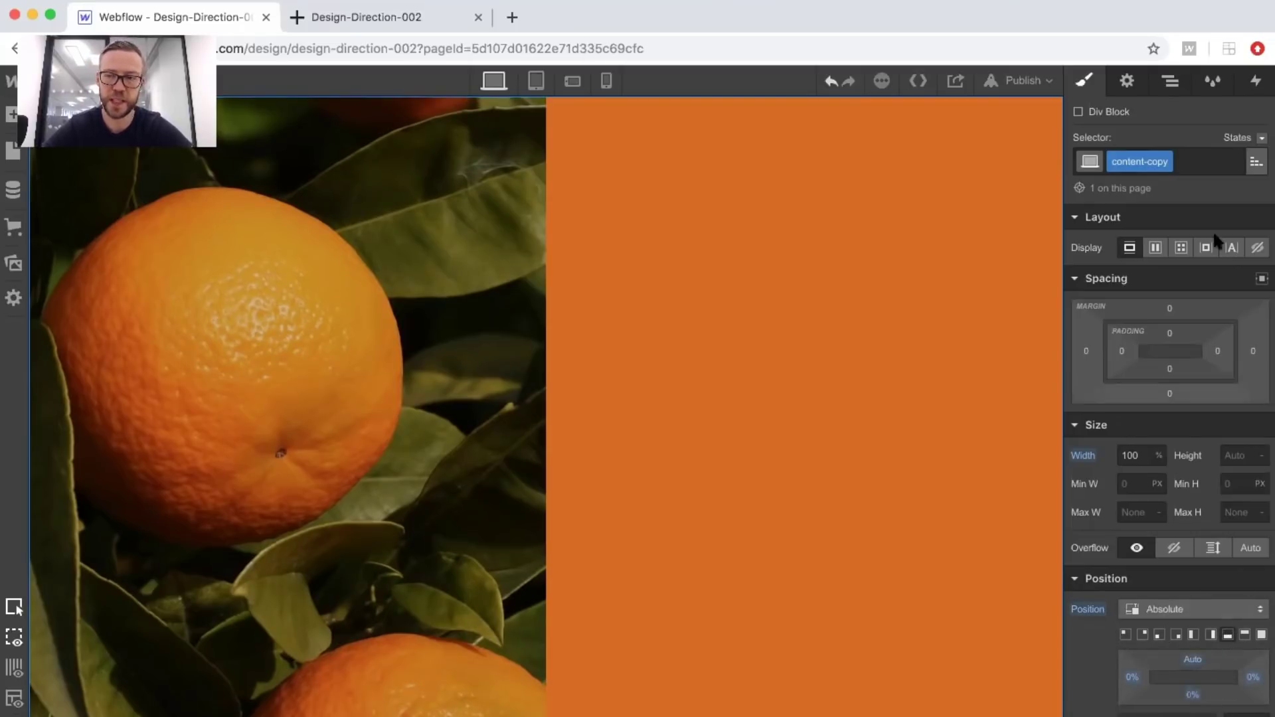
# Copy the "Orange No2" sub-title from the Home page and paste it into content-copy on Home-2.
pyautogui.click(1173, 86)
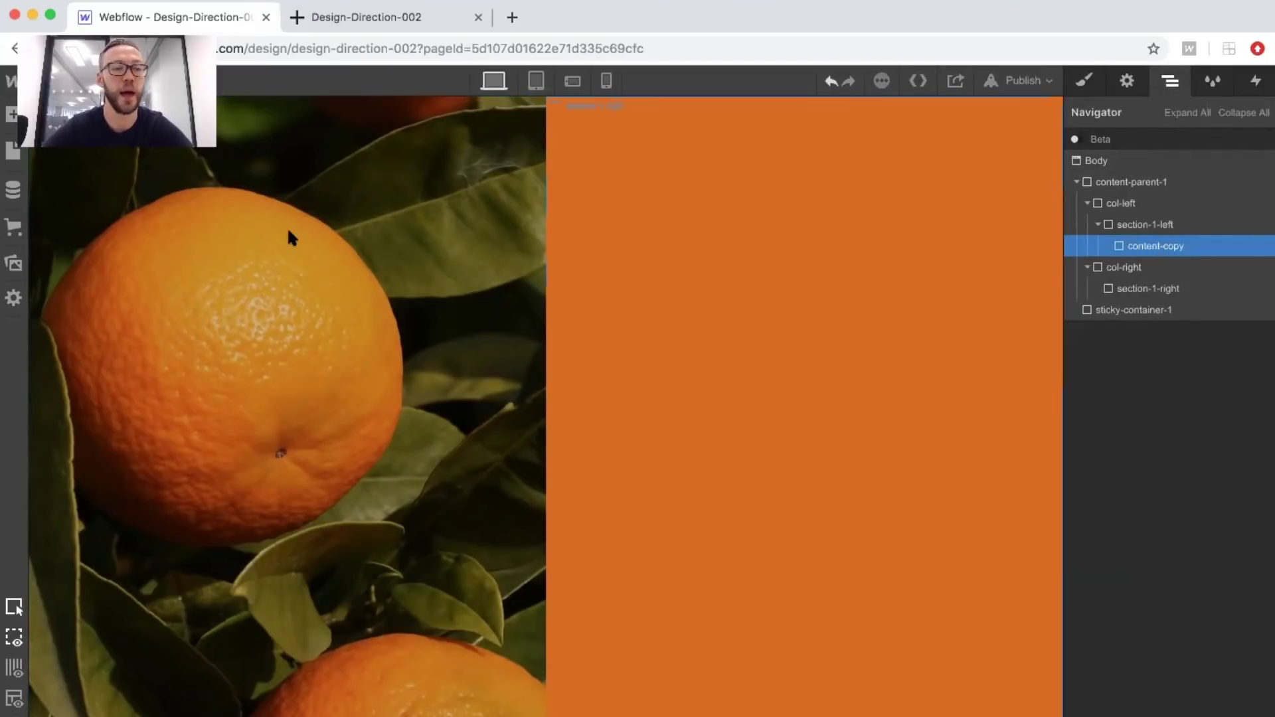
pyautogui.click(13, 151)
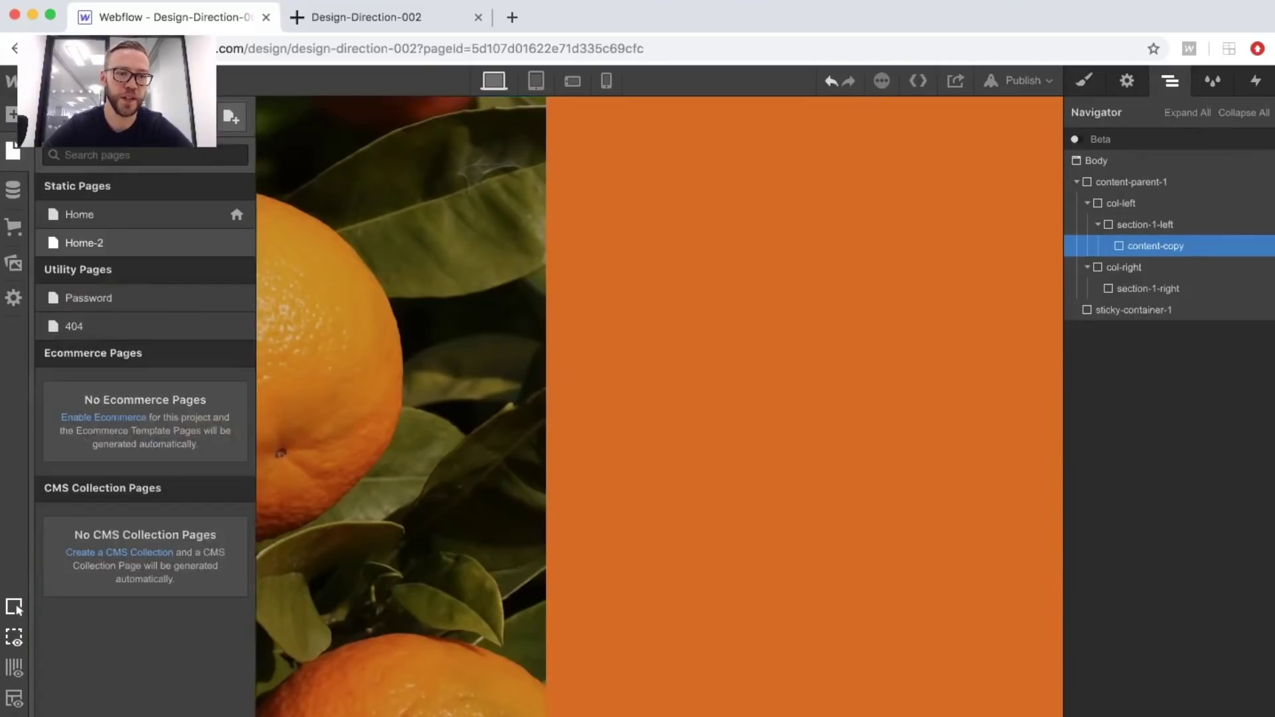
pyautogui.click(114, 213)
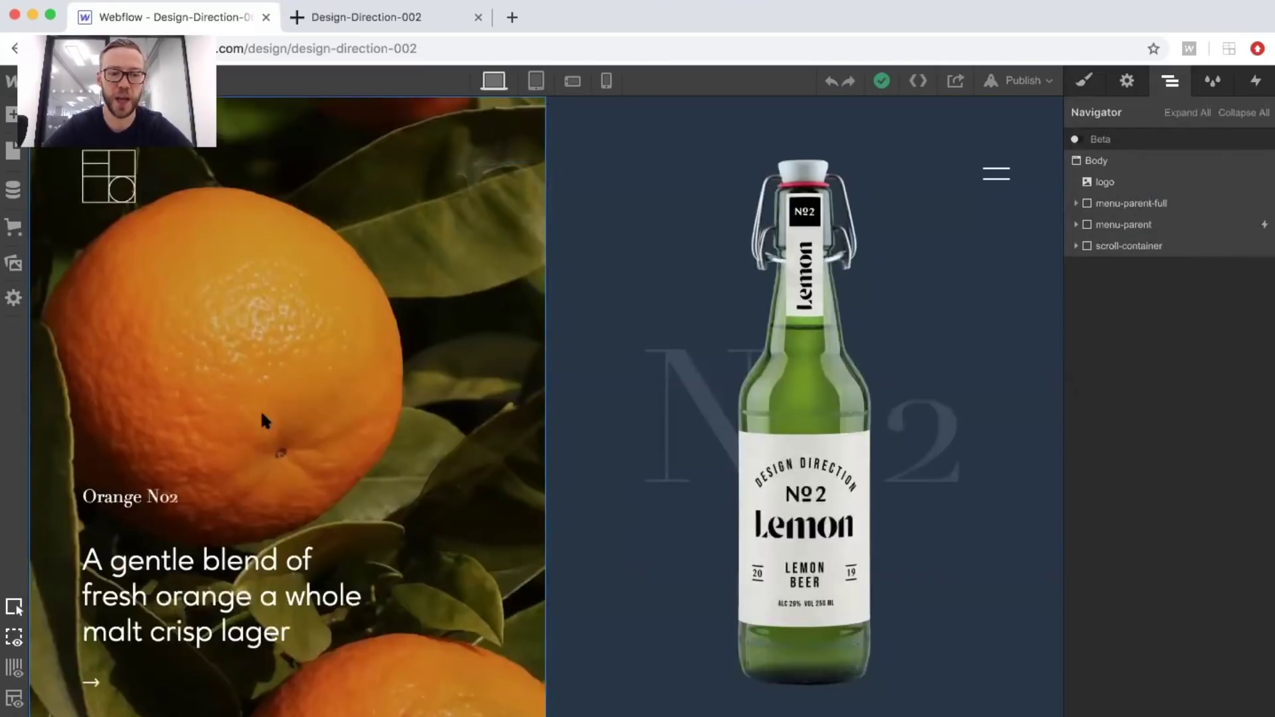
pyautogui.click(169, 502)
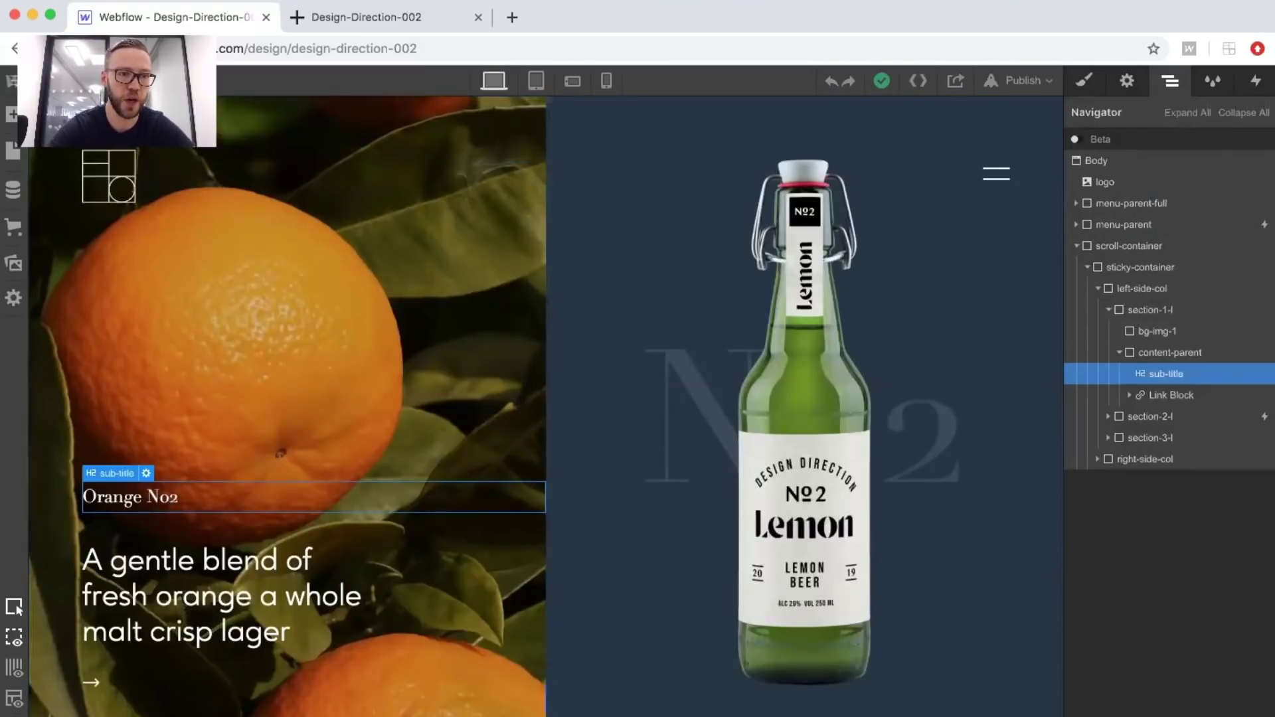
pyautogui.click(13, 152)
pyautogui.click(102, 241)
pyautogui.click(102, 242)
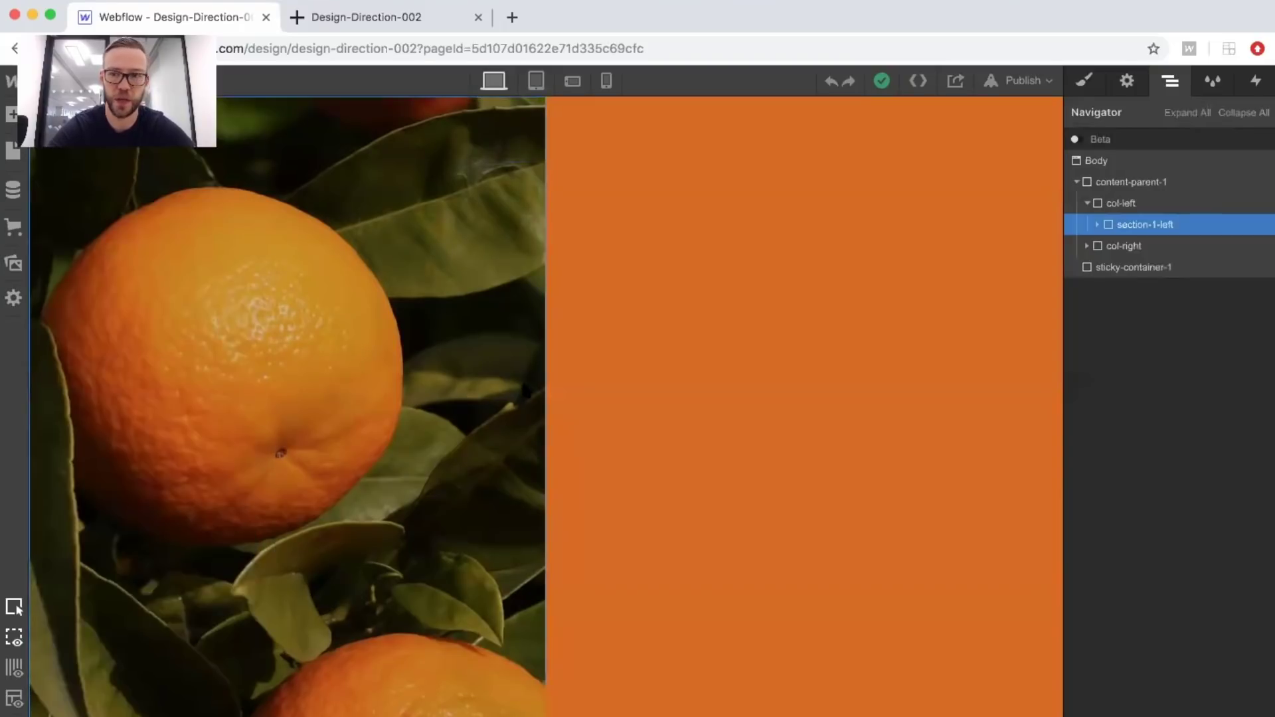
pyautogui.click(1097, 224)
pyautogui.click(1137, 246)
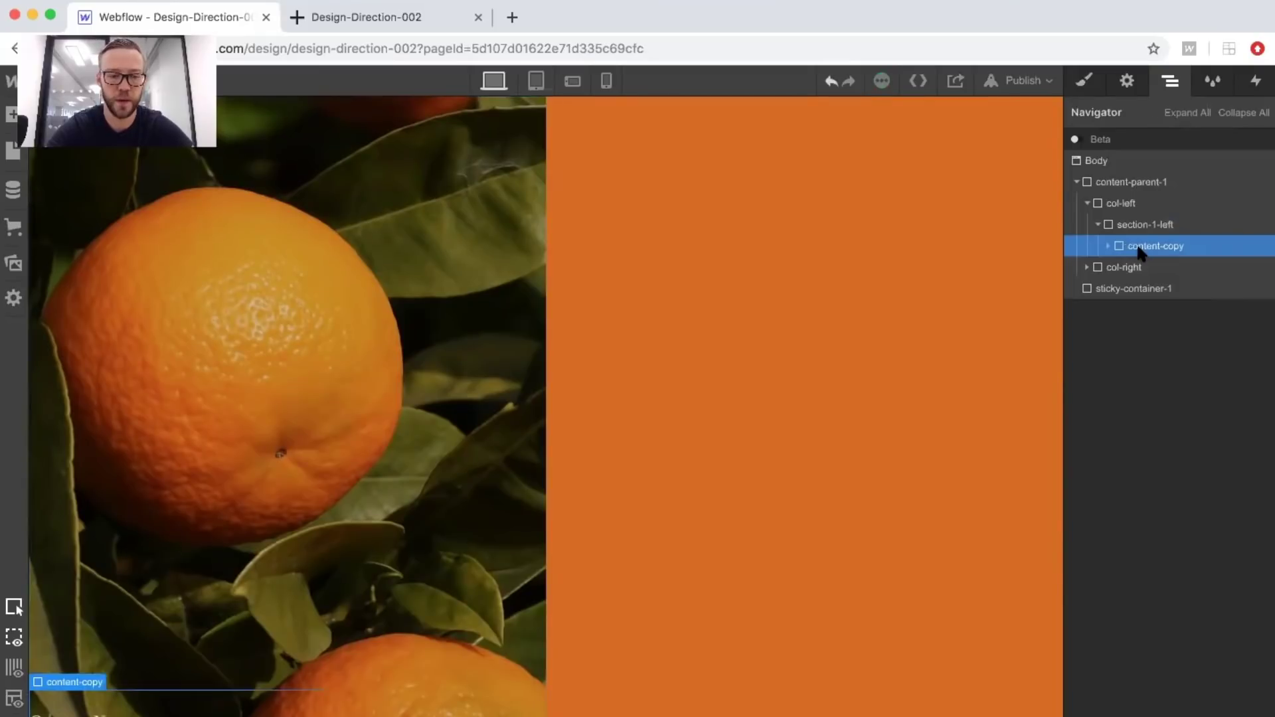
# Copy the text-ani heading "A gentle blend of fresh orange a whole malt crisp lager" from Home into content-copy on Home-2.
pyautogui.click(13, 151)
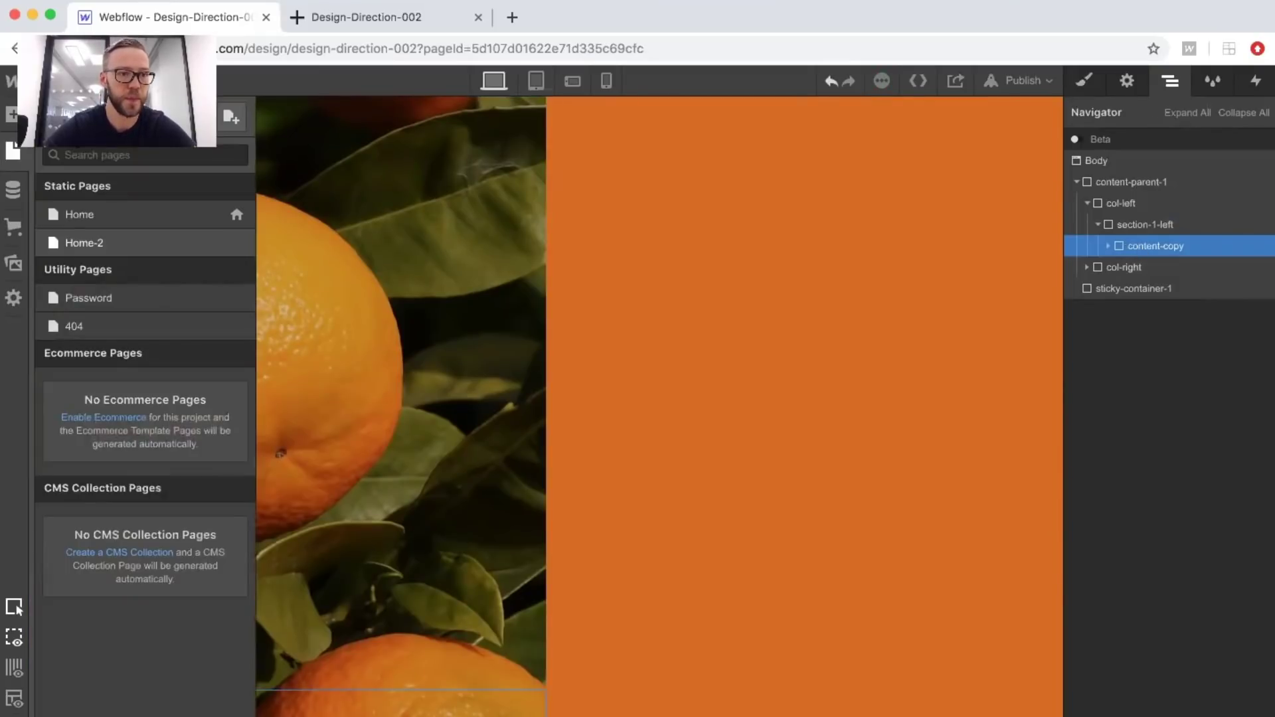
pyautogui.click(89, 210)
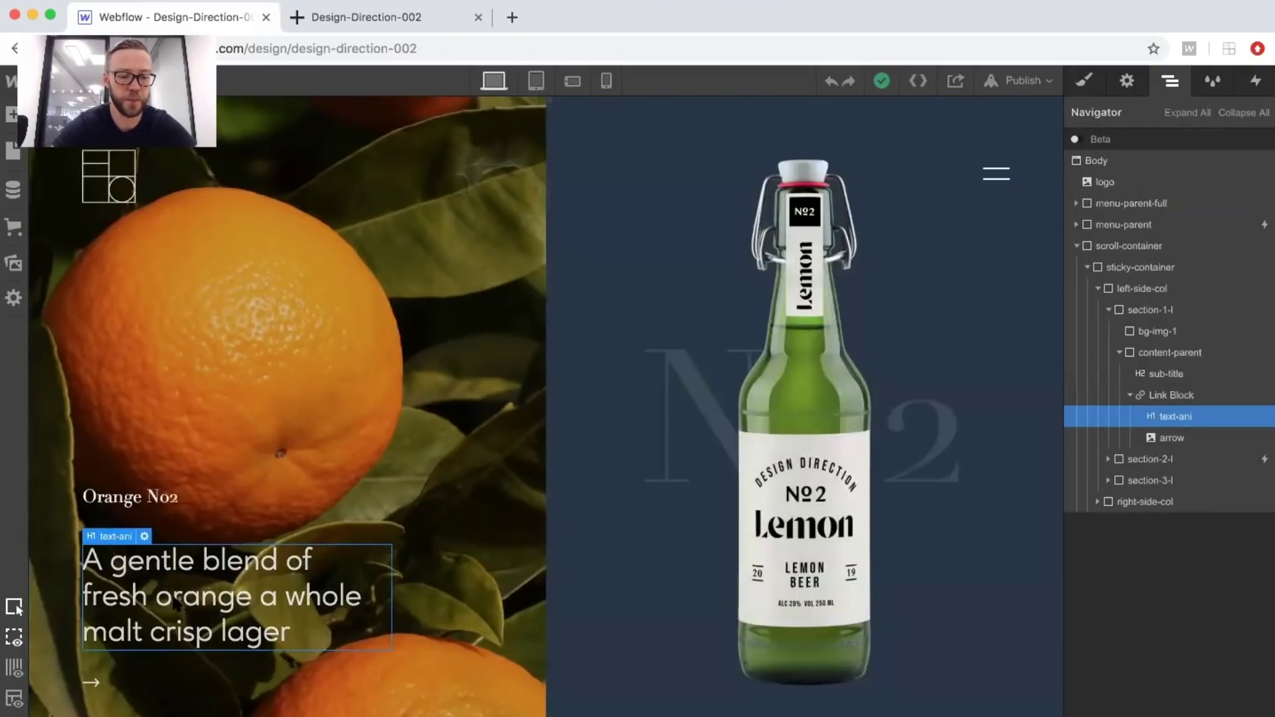
pyautogui.click(14, 150)
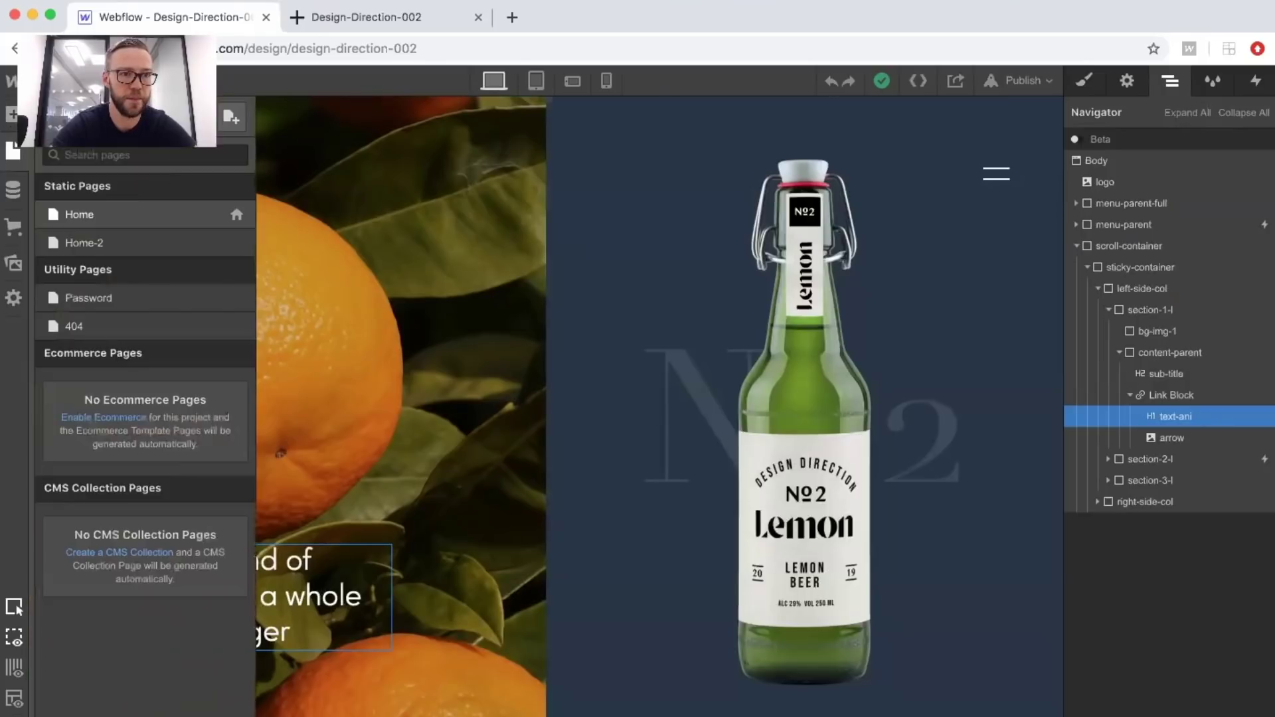
pyautogui.click(86, 241)
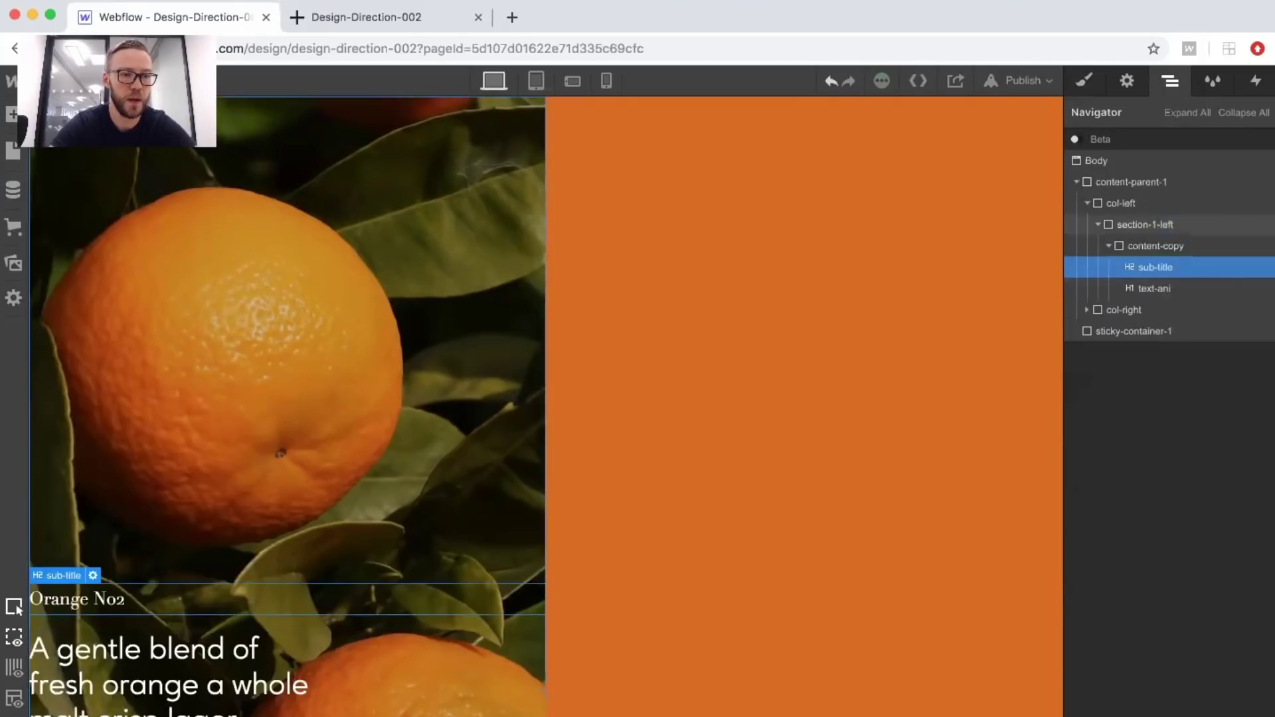
# Copy the arrow image from the Home page and paste it below the text-ani heading in content-copy on Home-2.
pyautogui.click(13, 151)
pyautogui.click(81, 215)
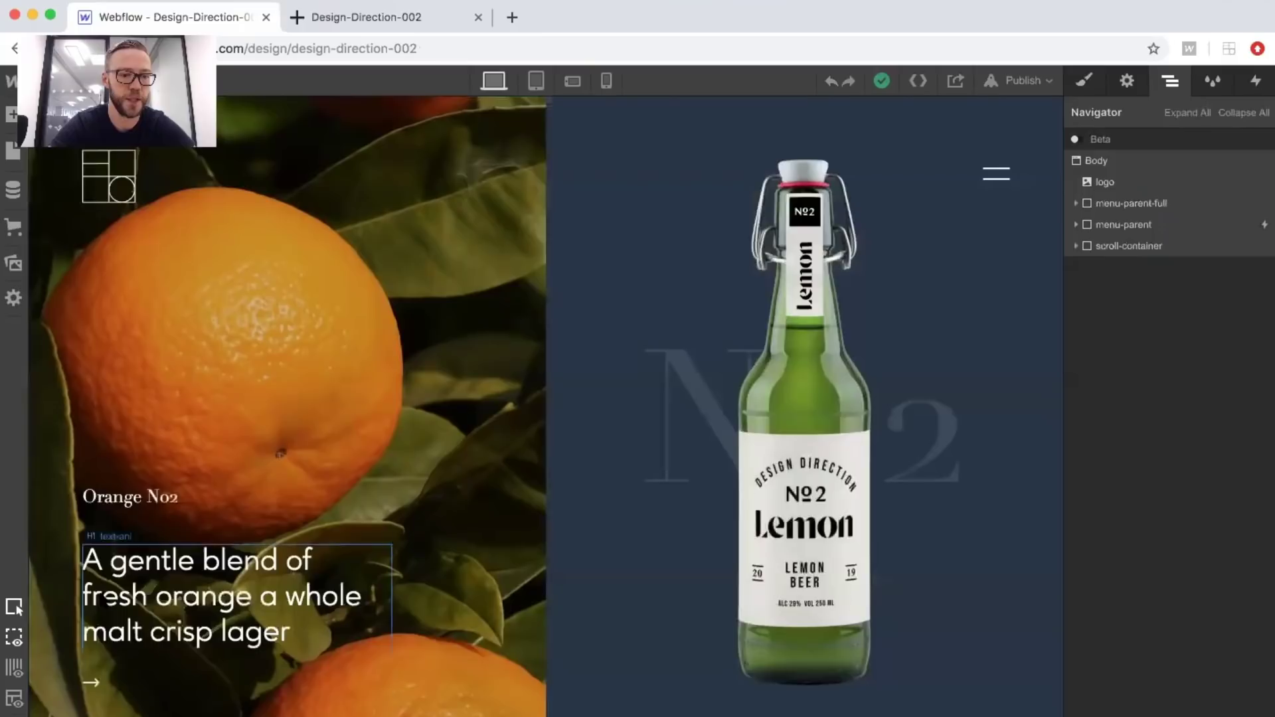
pyautogui.click(94, 685)
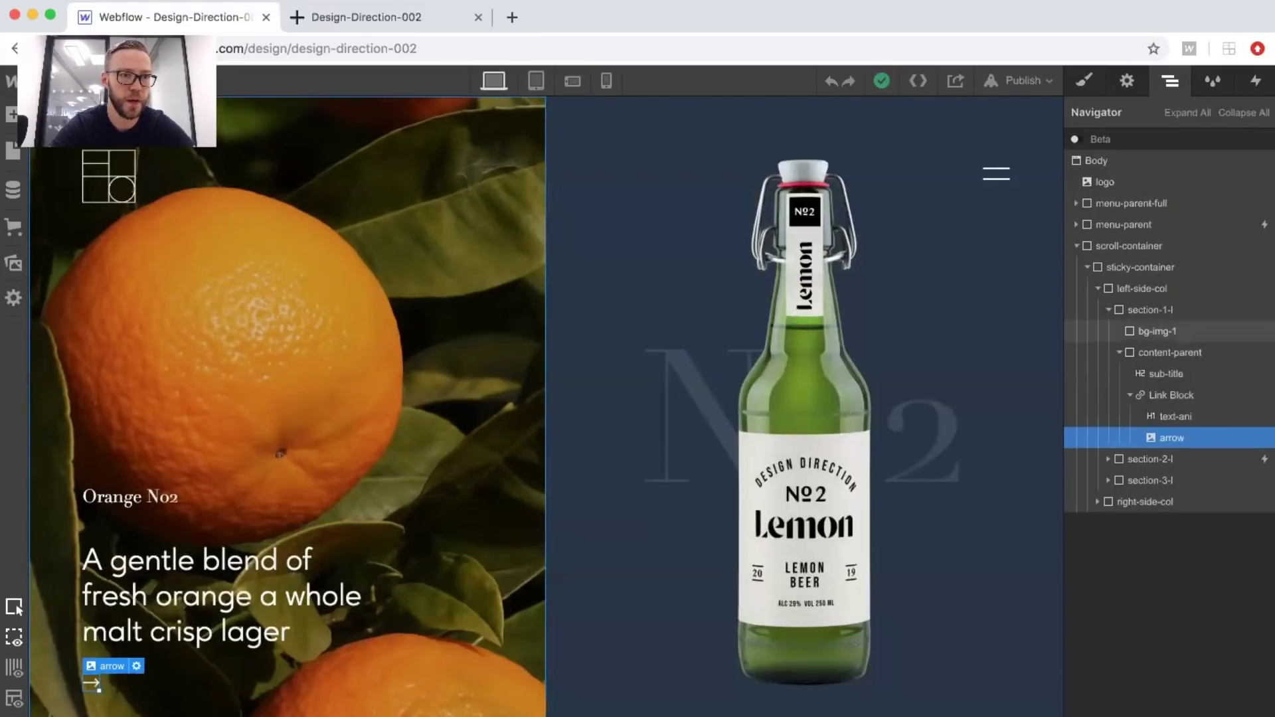
pyautogui.click(13, 150)
pyautogui.click(106, 248)
pyautogui.click(89, 708)
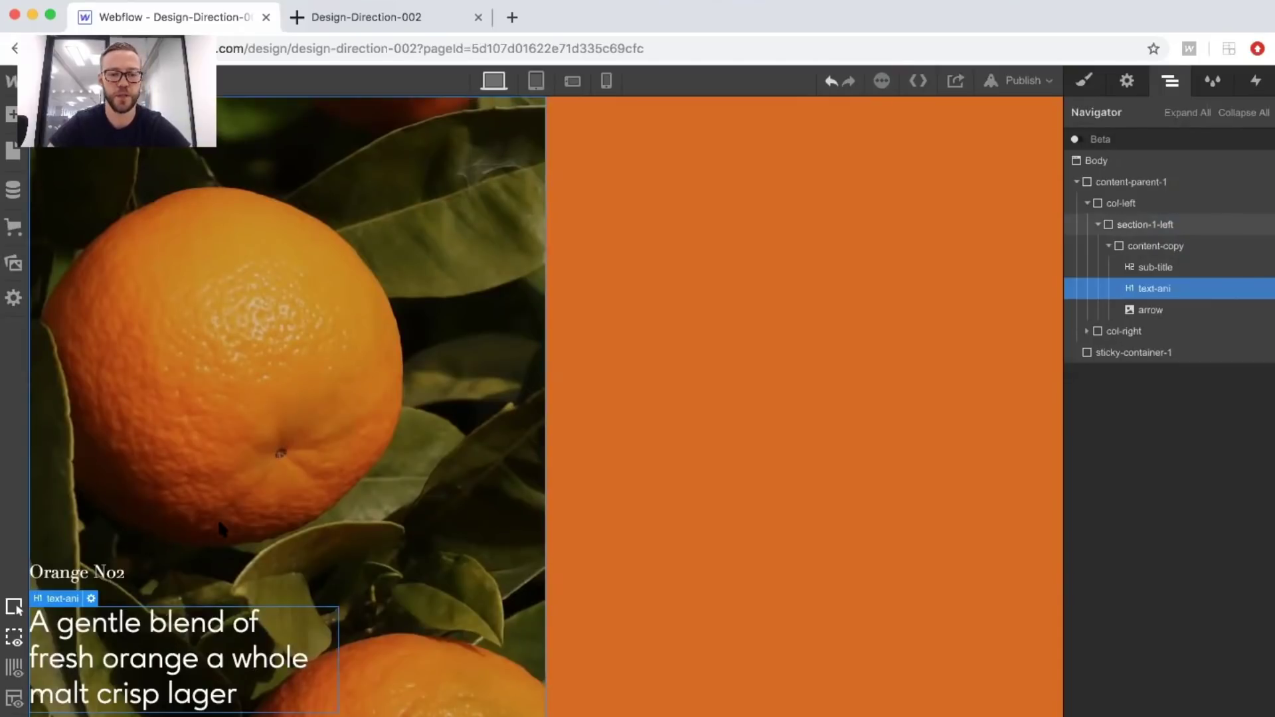
# Set the left and bottom padding of content-copy to 60 px.
pyautogui.click(273, 541)
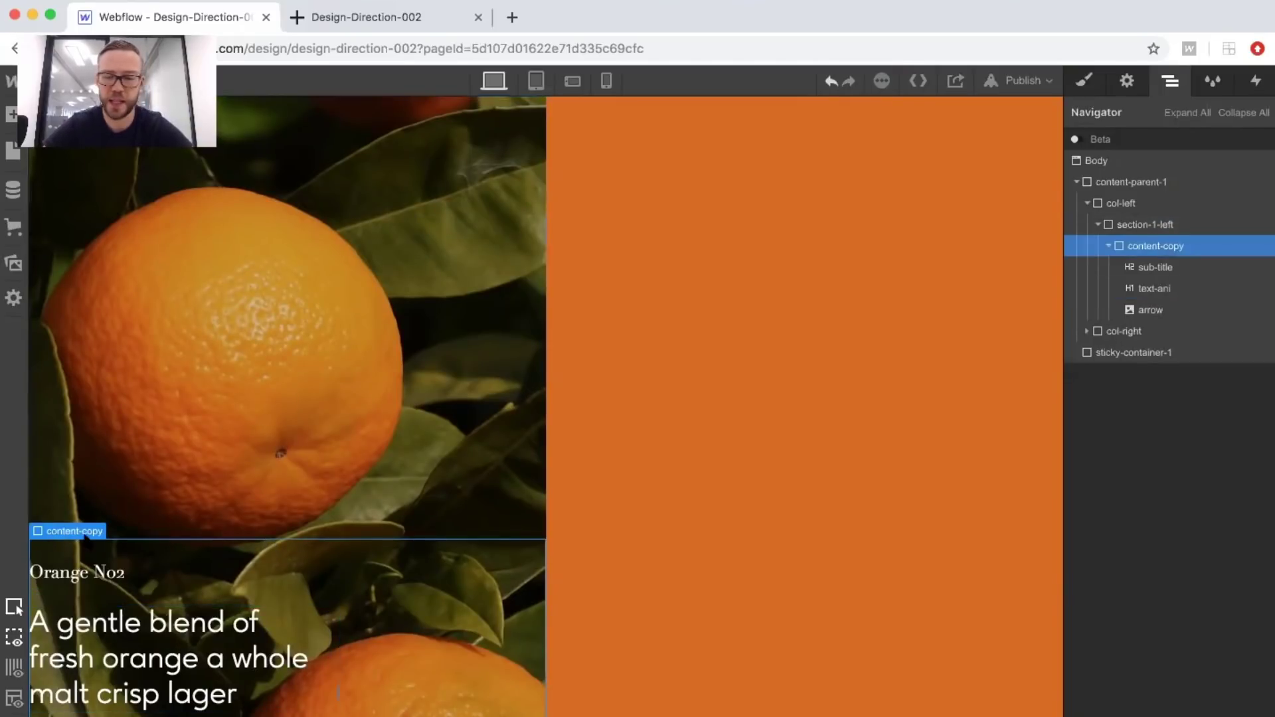
pyautogui.click(1086, 82)
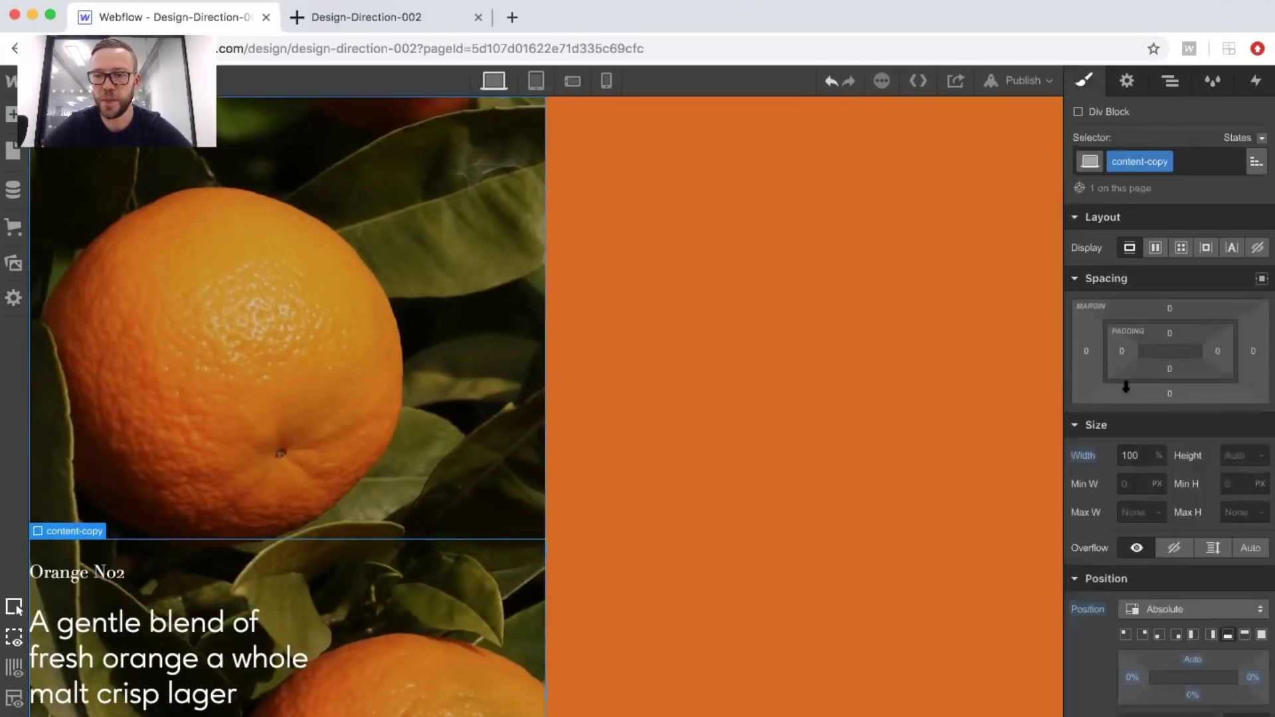
pyautogui.click(1121, 350)
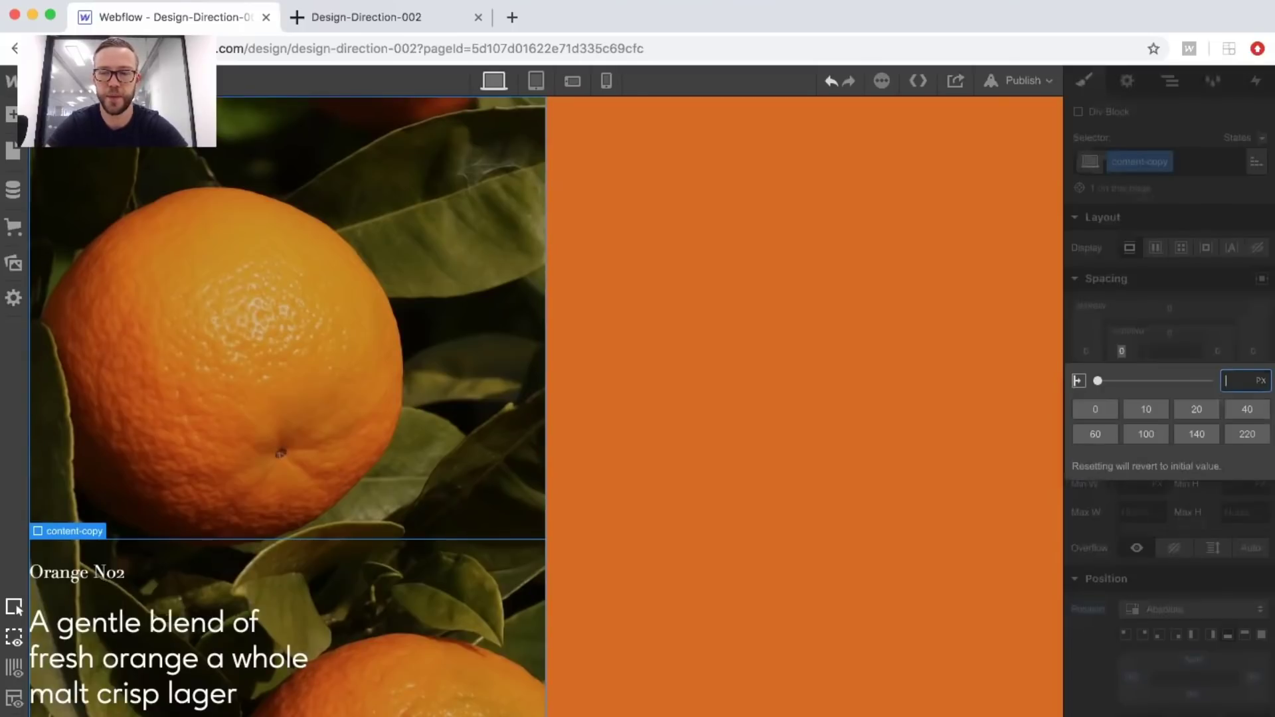
pyautogui.press('Return')
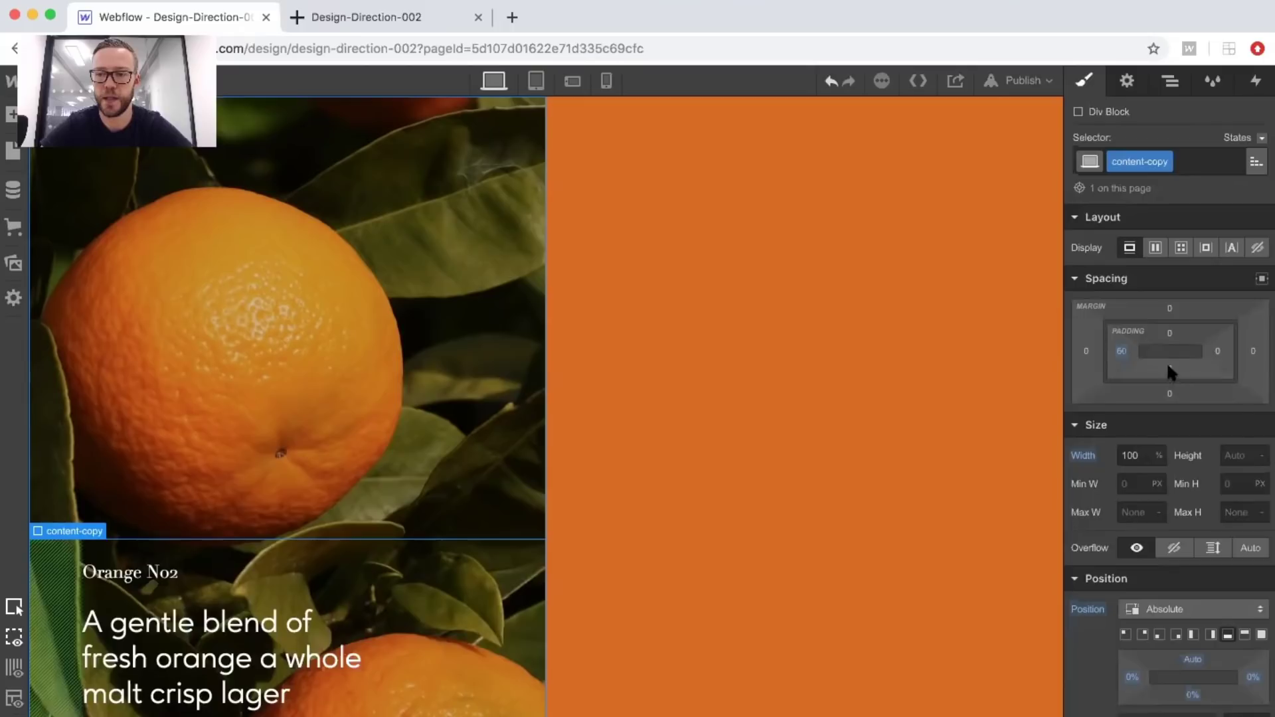
pyautogui.click(1170, 367)
pyautogui.write('60')
pyautogui.press('Return')
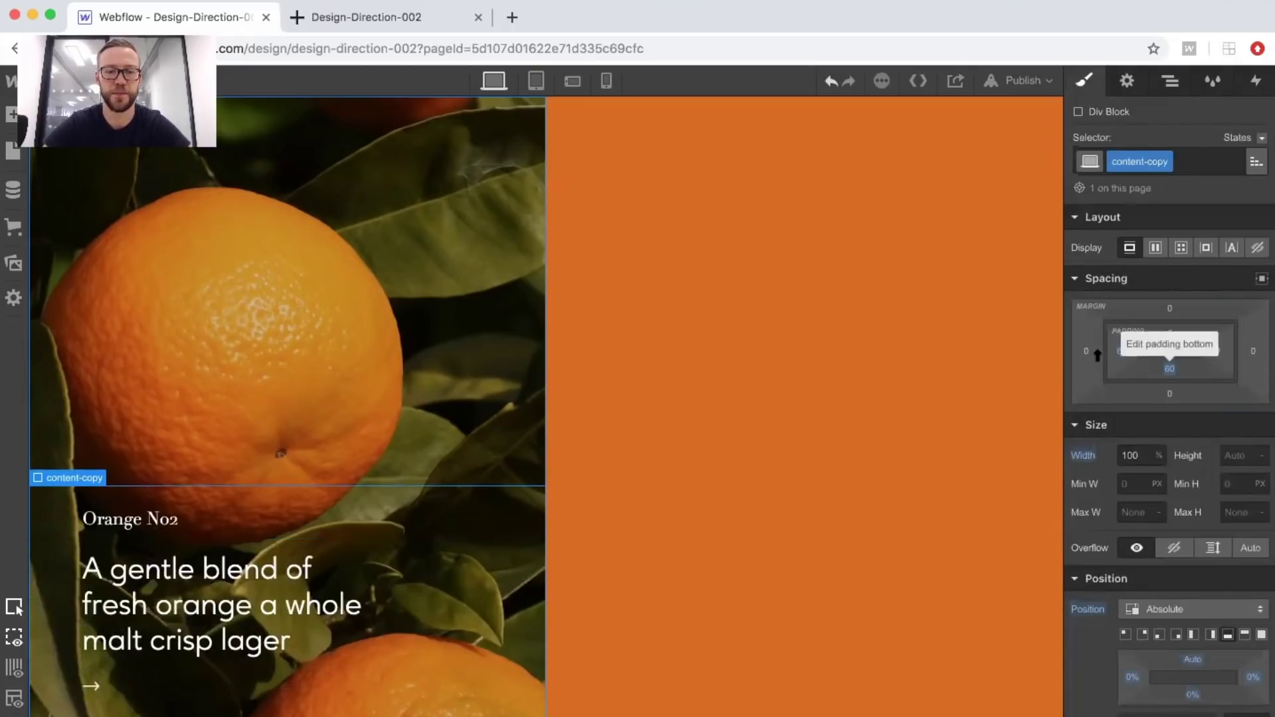
# Set section-1-right to a horizontal Flex layout with its children centred in both Align and Justify.
pyautogui.click(319, 344)
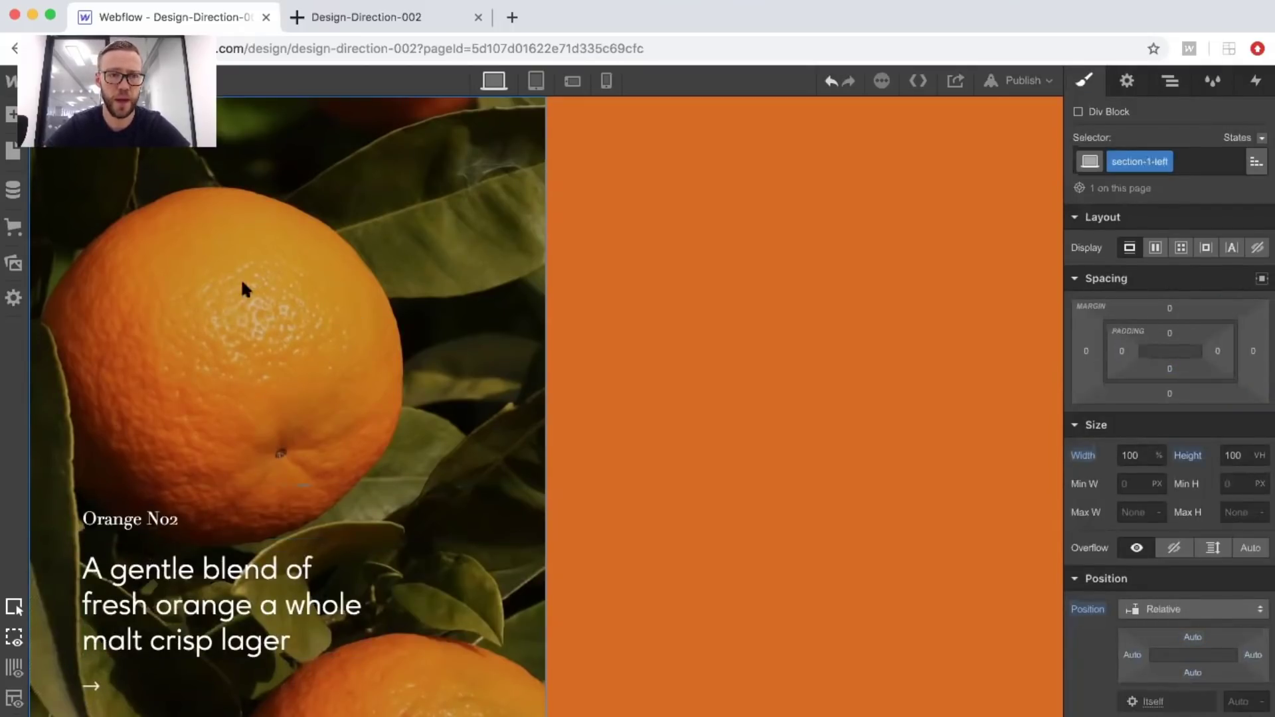
pyautogui.click(739, 238)
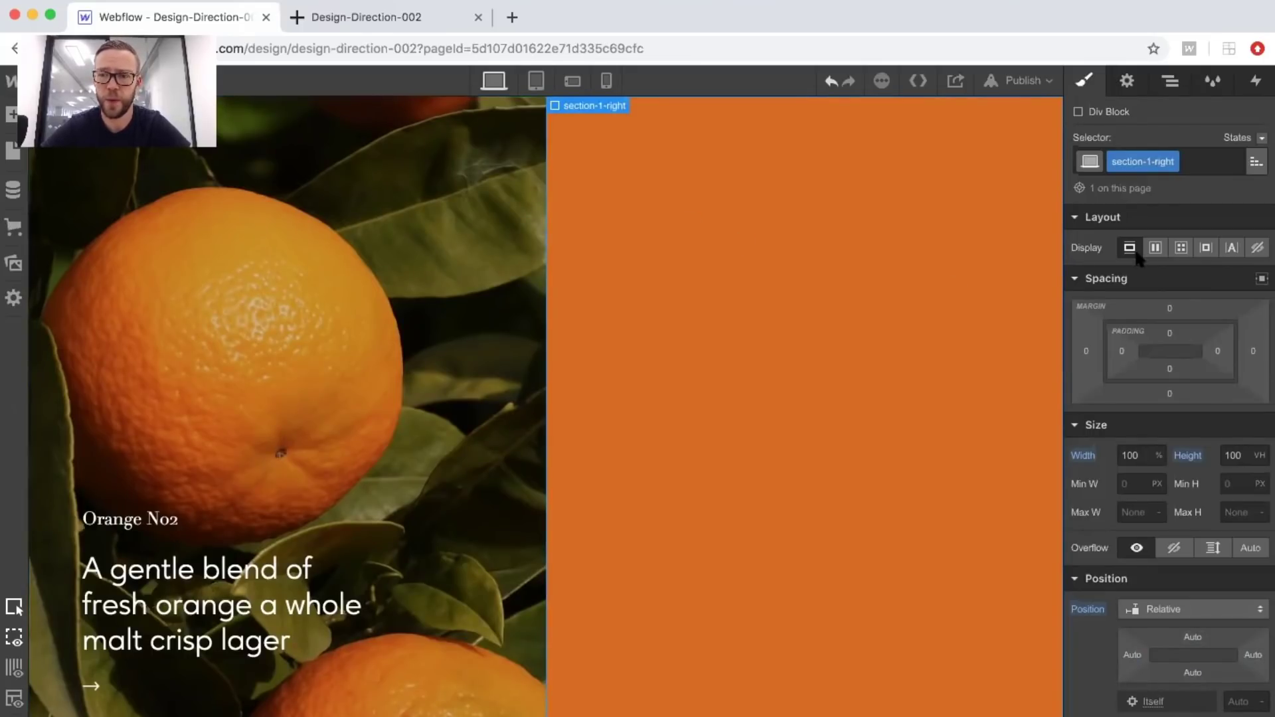
pyautogui.click(1155, 247)
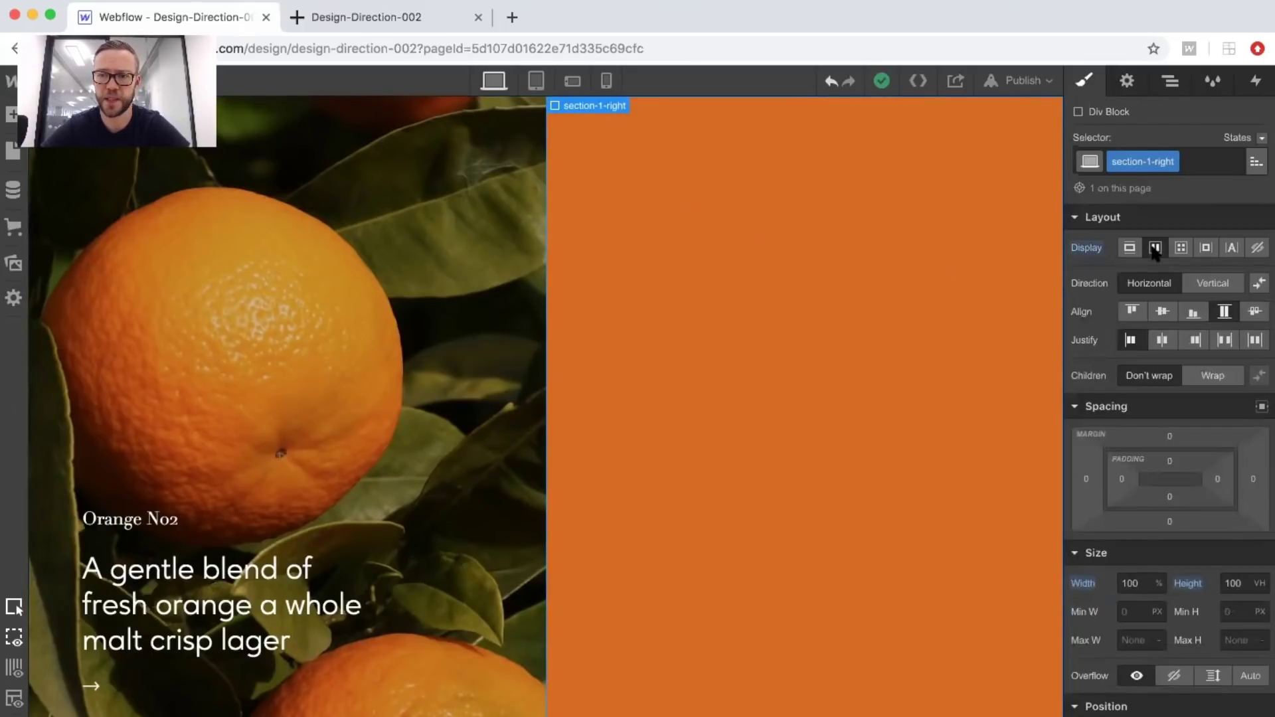
pyautogui.click(1163, 312)
pyautogui.click(1161, 342)
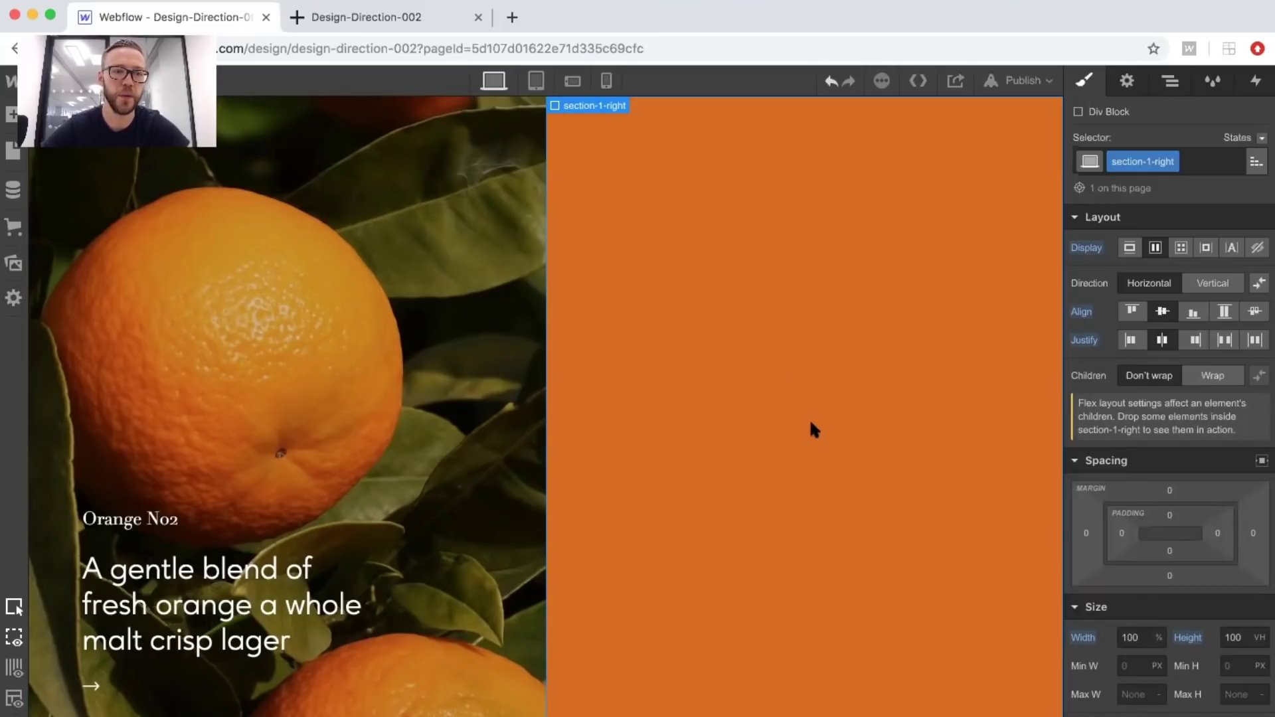
# Check the published page for reference, then copy the "No2" bg-text block from Home into section-1-right on Home-2 and inspect its z-index.
pyautogui.click(366, 9)
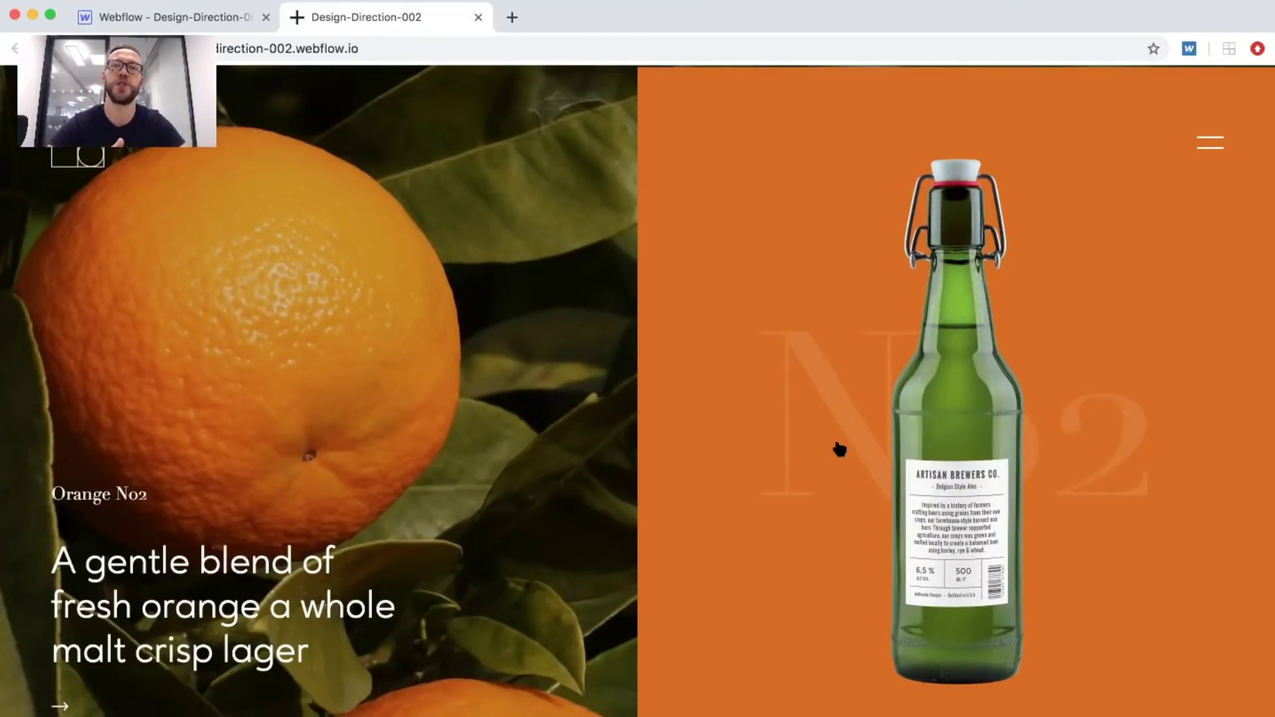
pyautogui.click(839, 448)
pyautogui.click(231, 14)
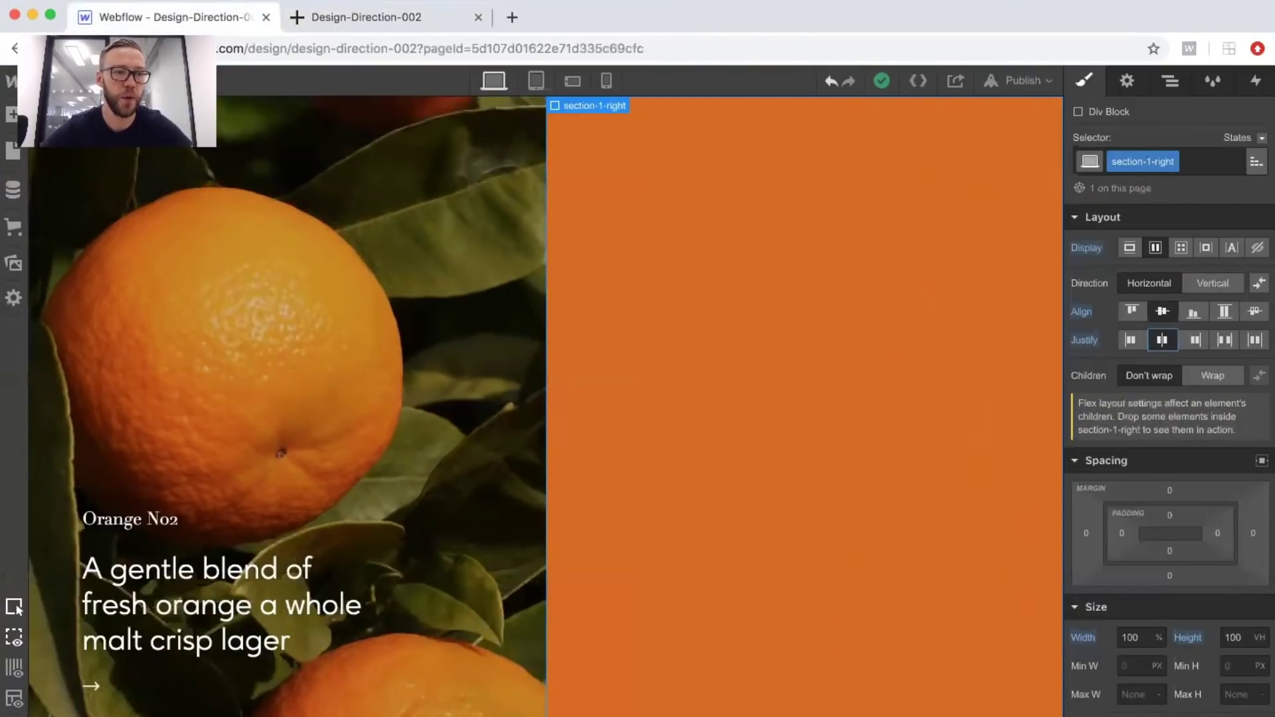
pyautogui.press('p')
pyautogui.click(91, 208)
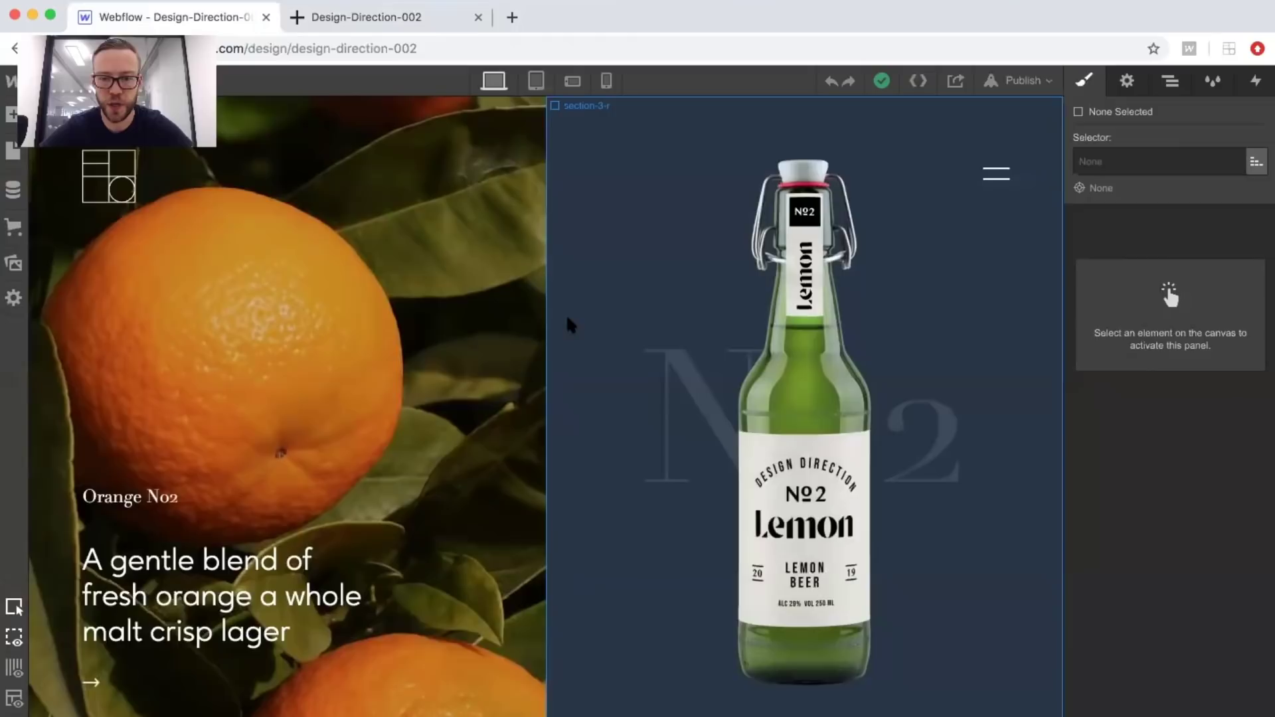
pyautogui.click(688, 381)
pyautogui.press('p')
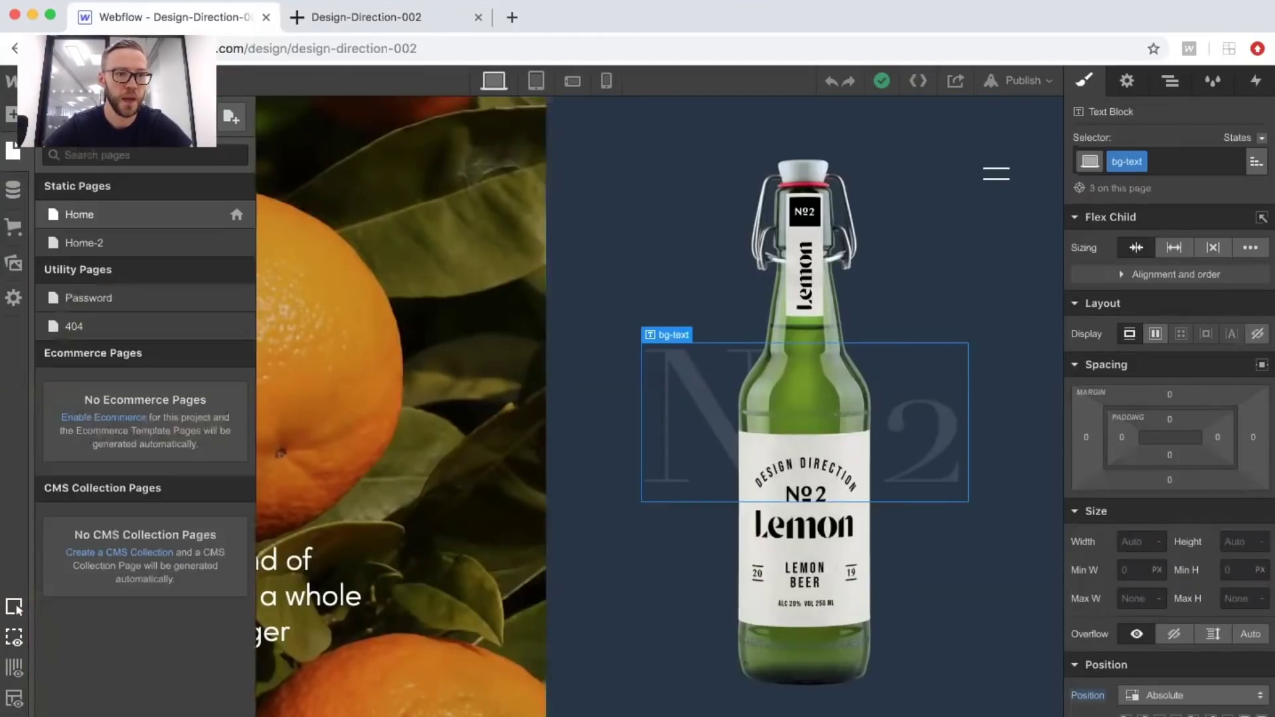
pyautogui.click(80, 243)
pyautogui.click(708, 327)
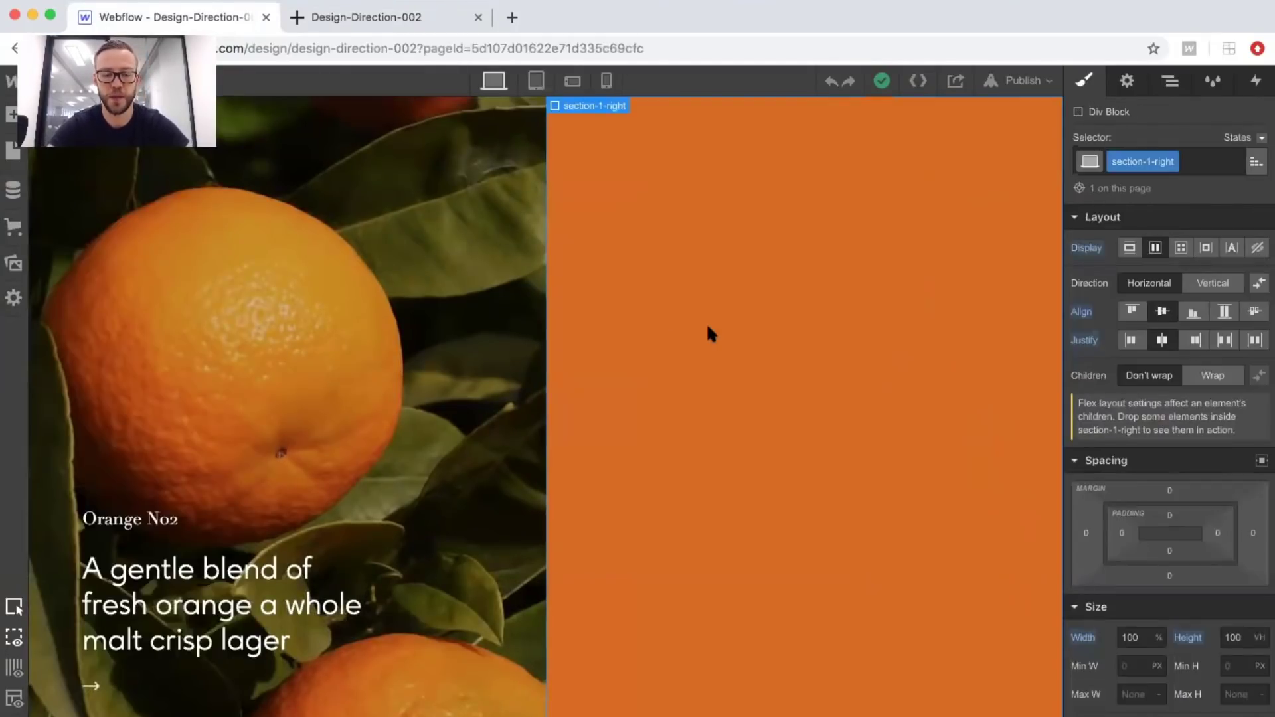
pyautogui.click(729, 390)
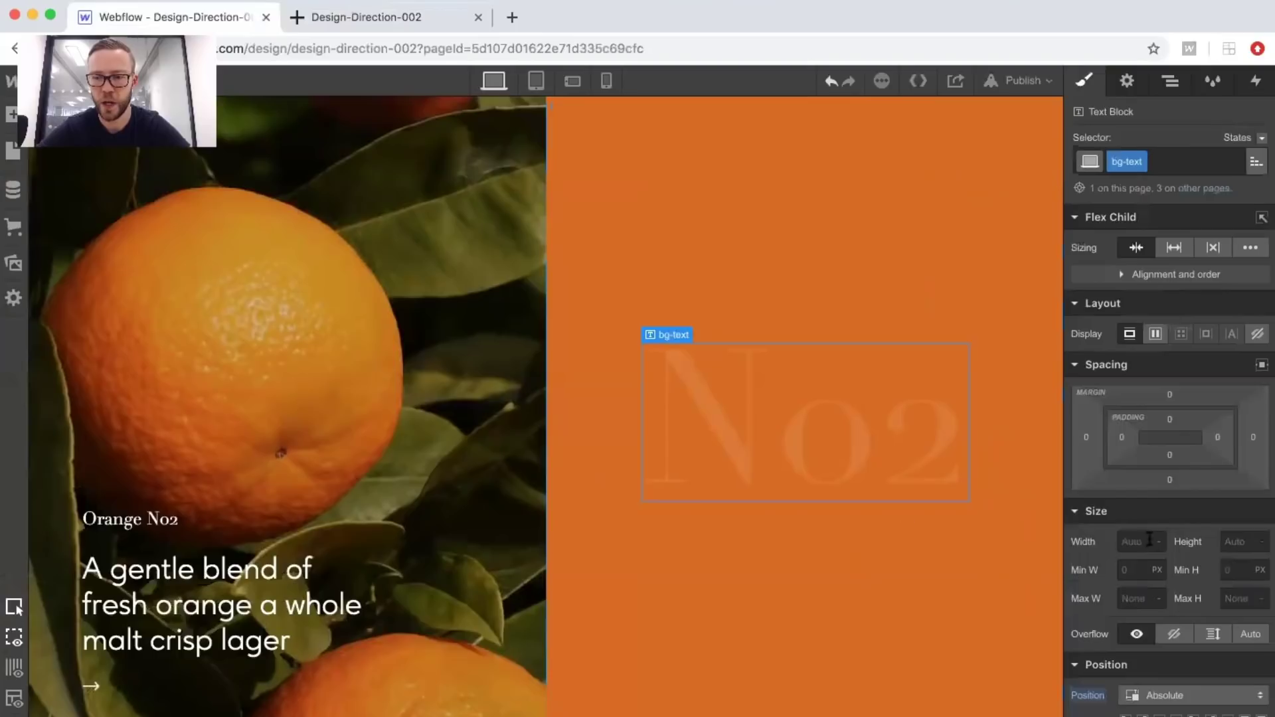
pyautogui.scroll(-3, 1149, 539)
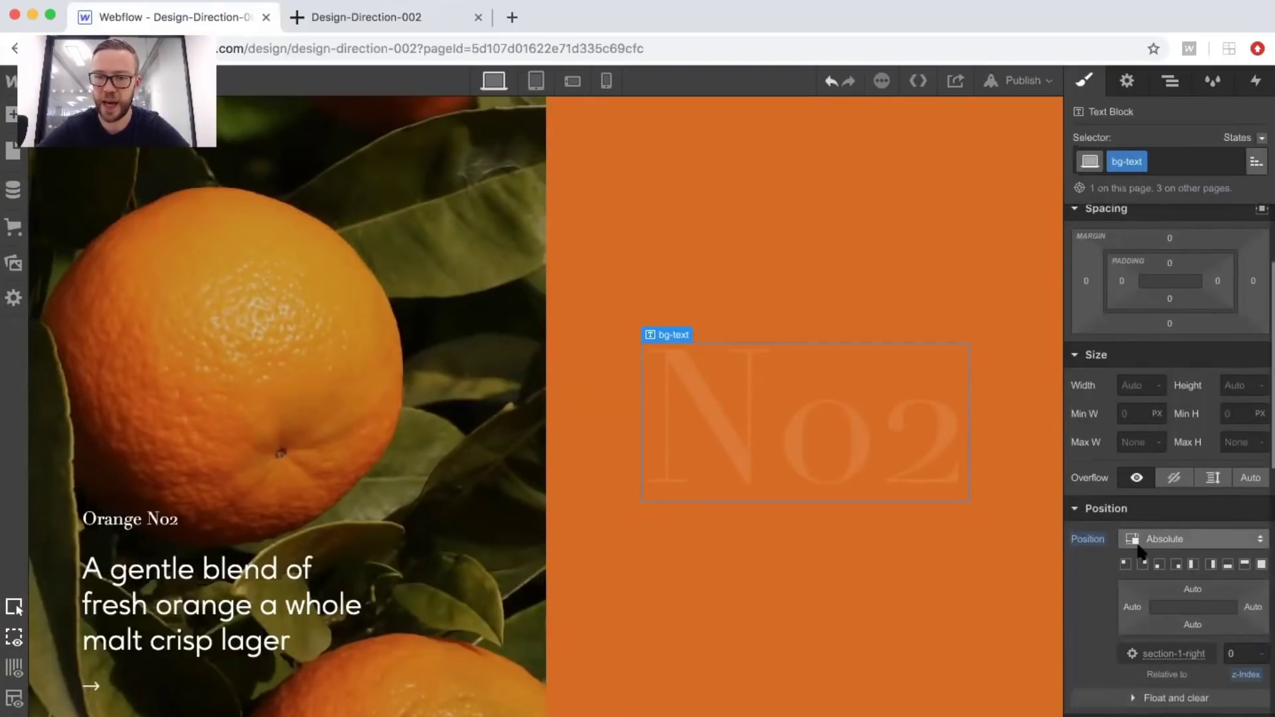
pyautogui.click(1242, 653)
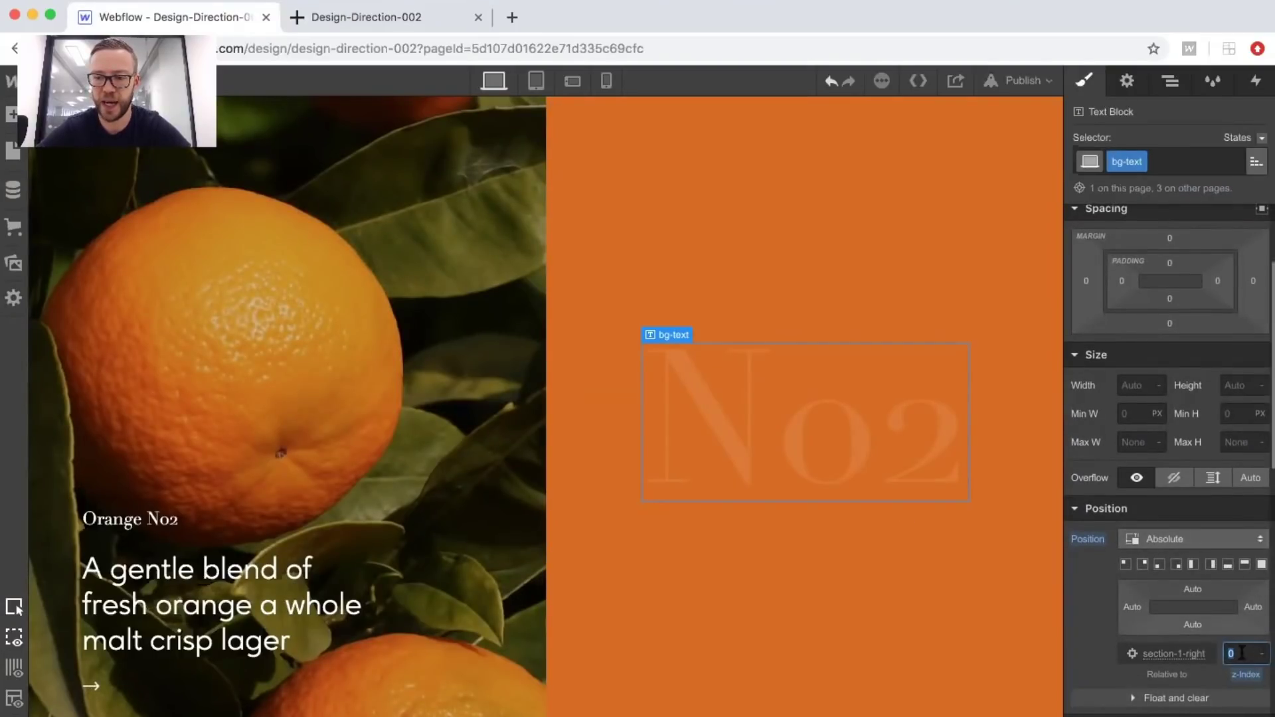
# Place the orange.png bottle image in section-1-right and give it the new class bottle-front.
pyautogui.click(647, 211)
pyautogui.click(13, 263)
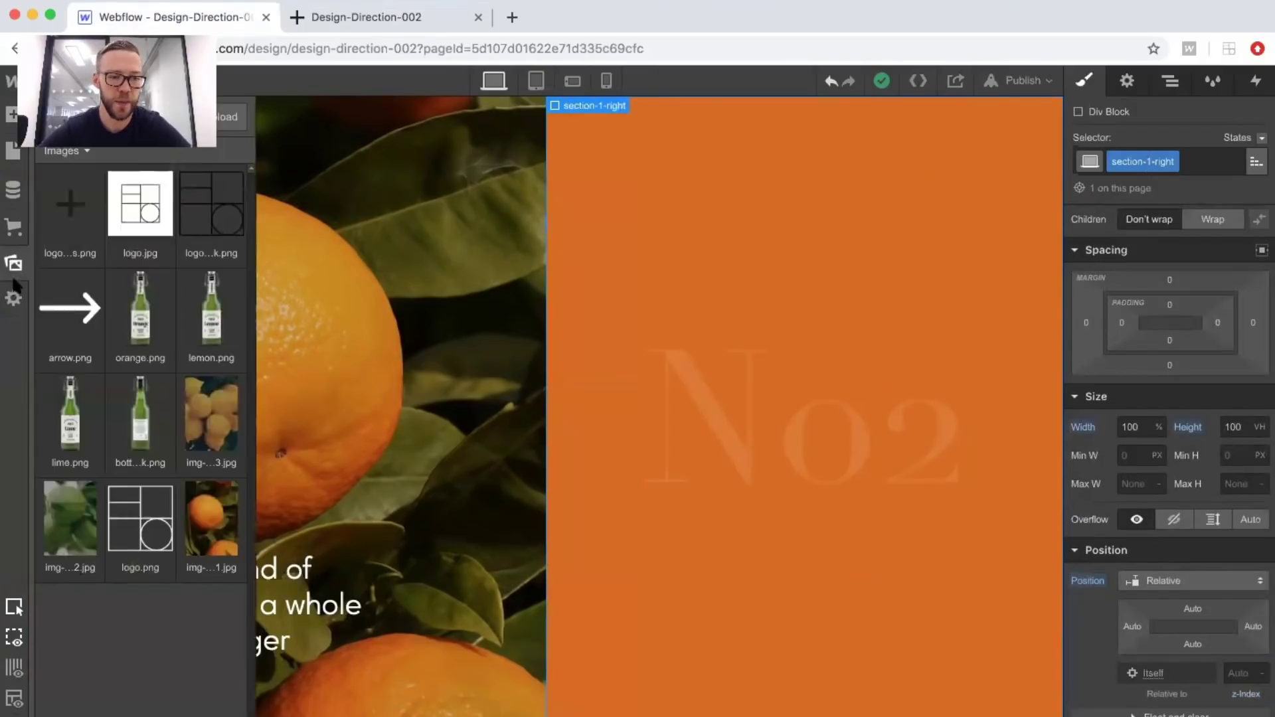
pyautogui.moveTo(133, 345); pyautogui.dragTo(787, 417)
pyautogui.click(1152, 161)
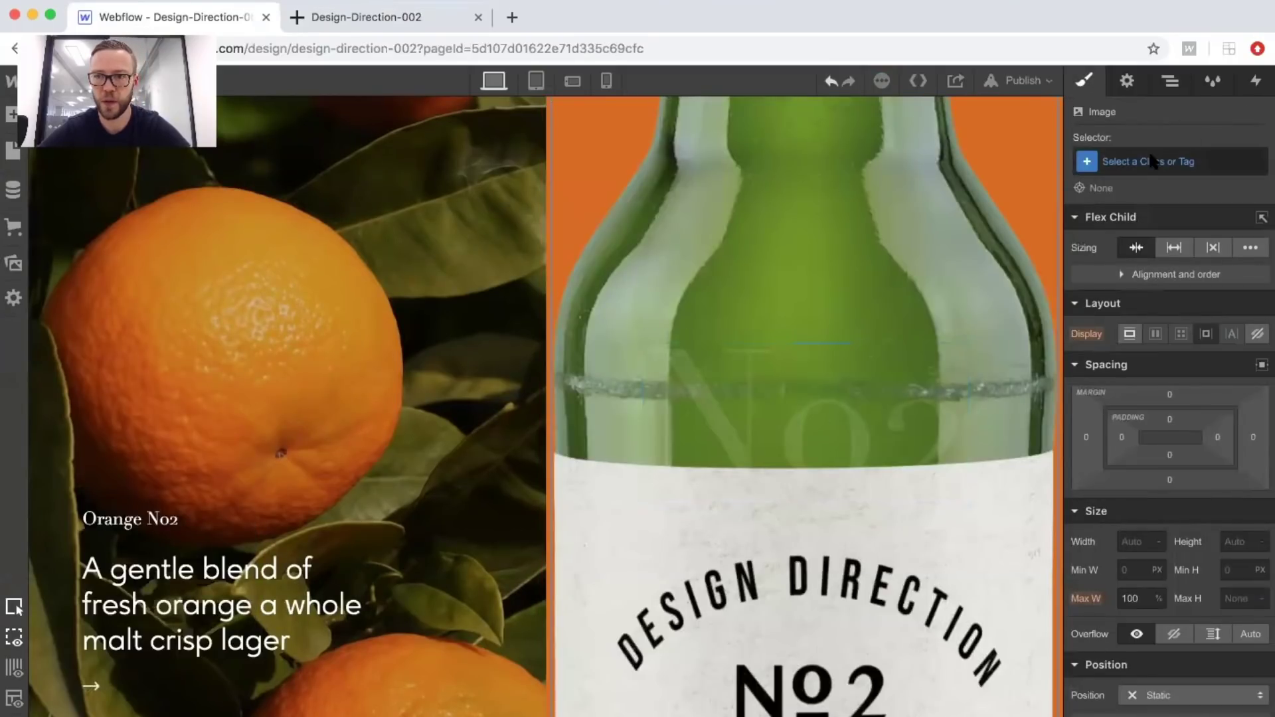
pyautogui.write('bottle')
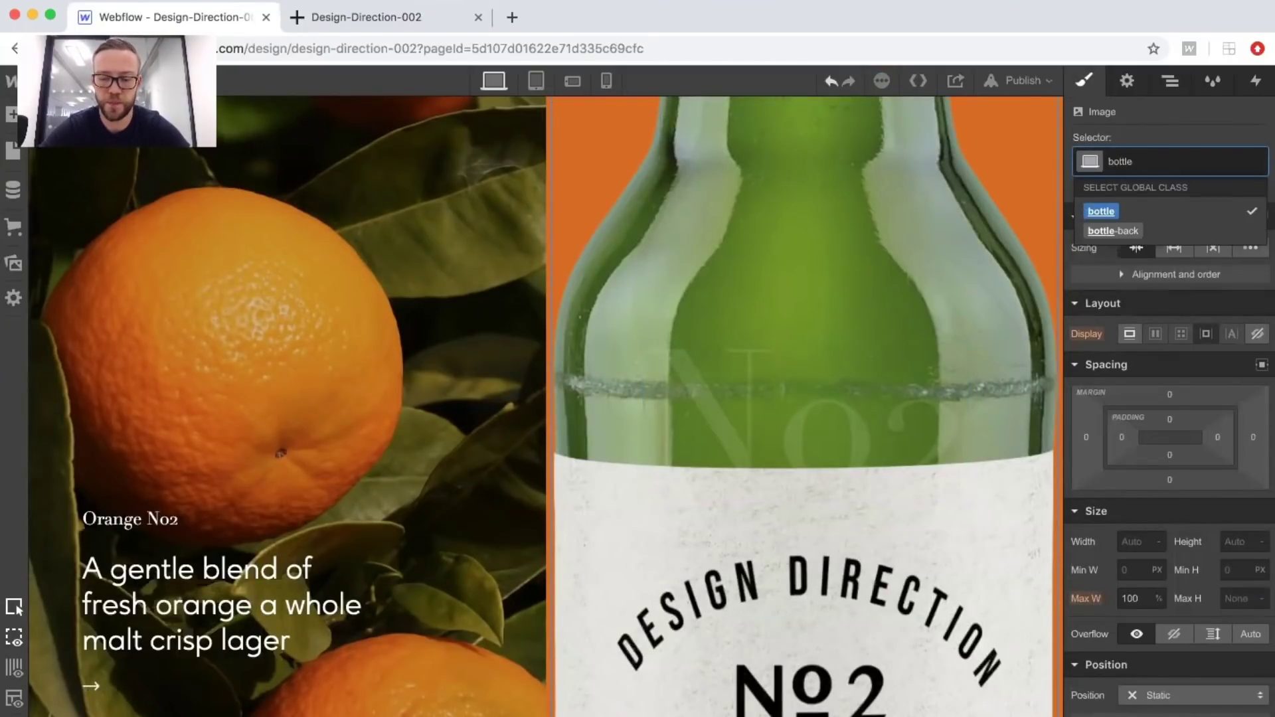
pyautogui.write('-front')
pyautogui.press('Return')
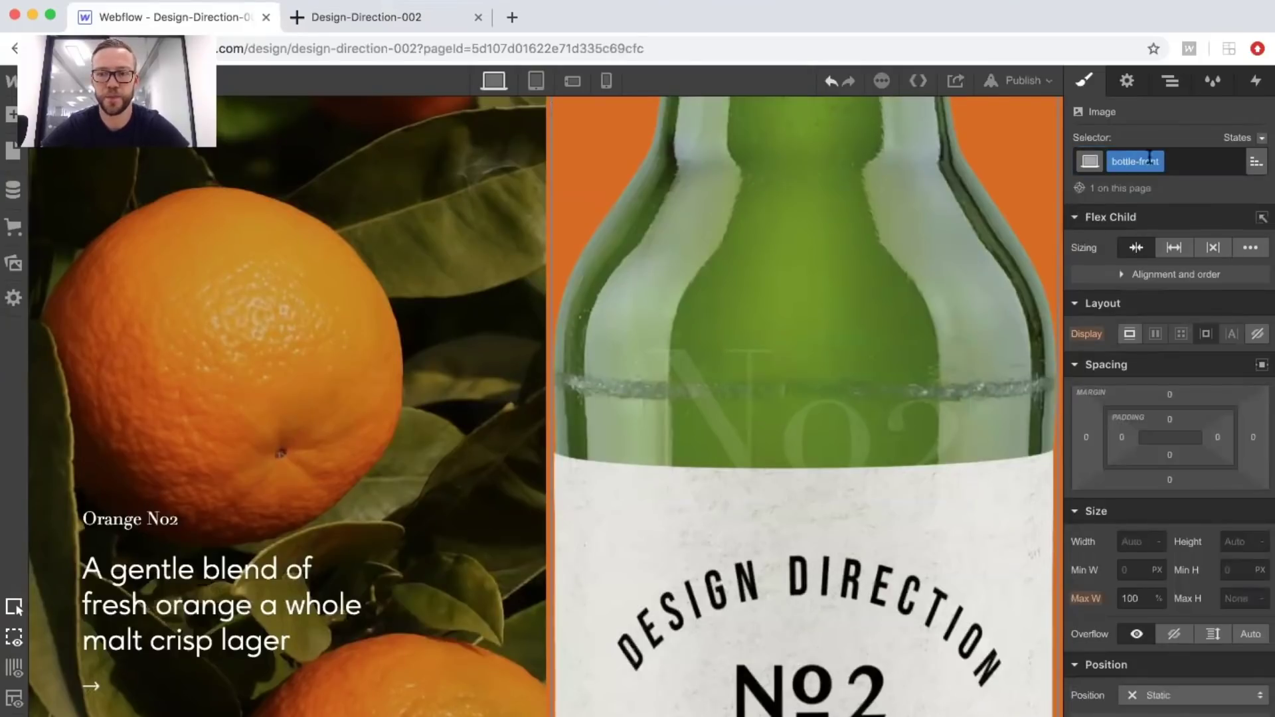
# Set bottle-front to a width of 150 px with Absolute position and a z-index of 2.
pyautogui.click(1120, 542)
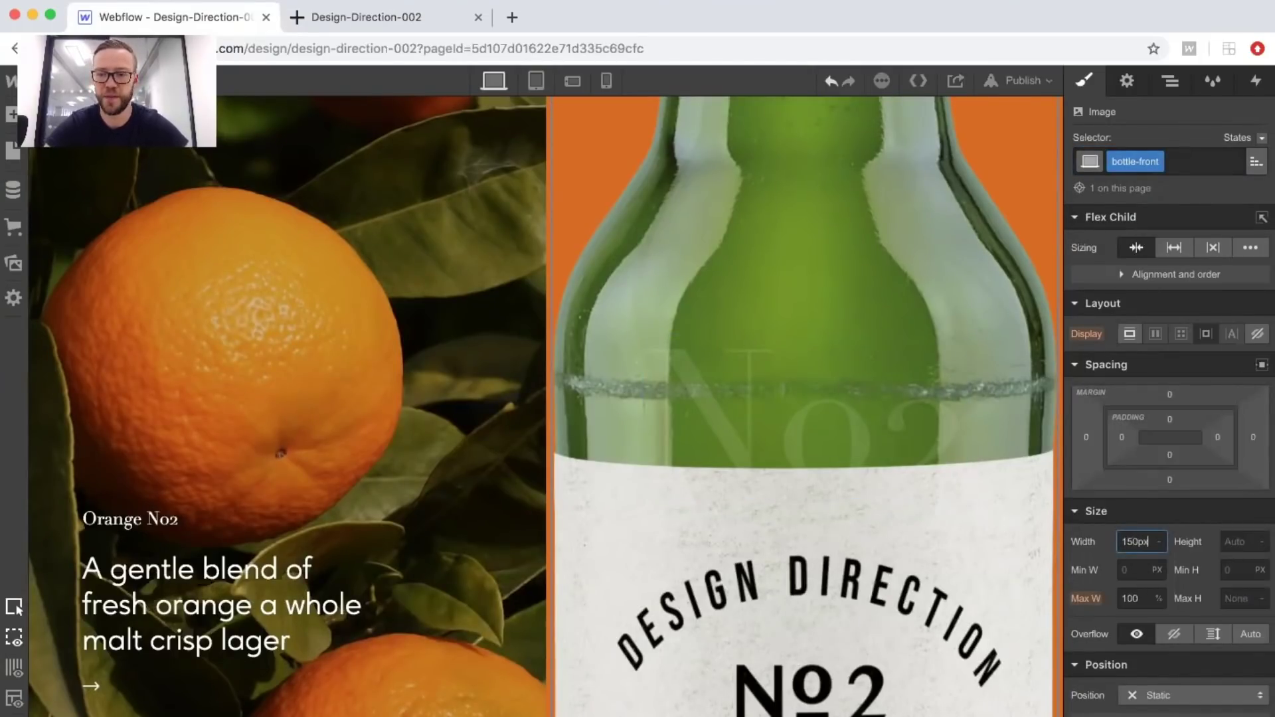
pyautogui.write('150px')
pyautogui.press('Return')
pyautogui.click(1169, 692)
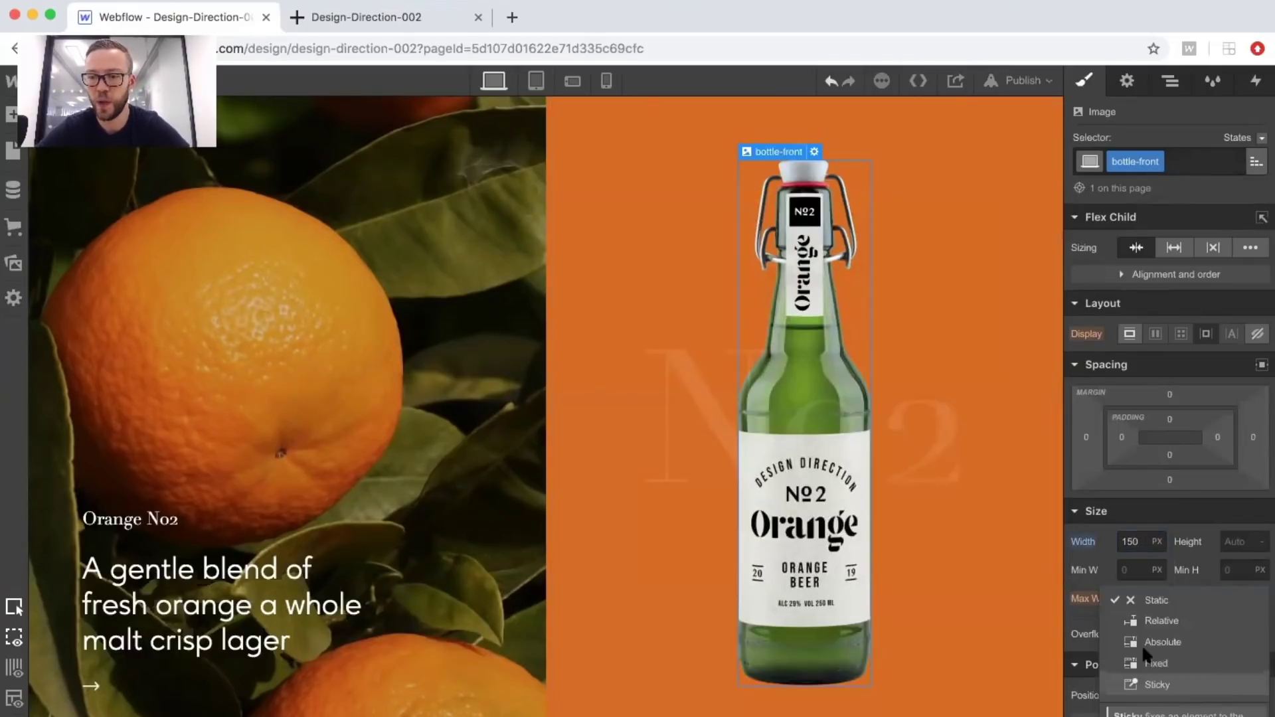
pyautogui.click(1140, 639)
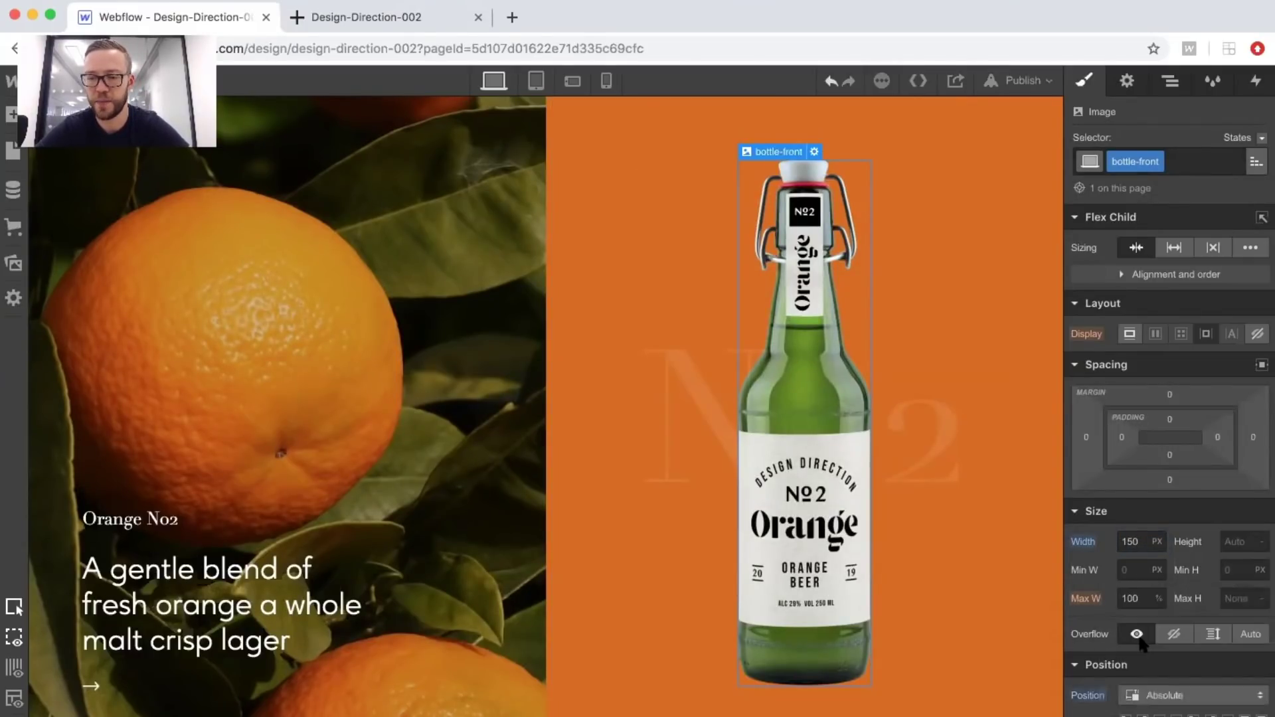
pyautogui.scroll(-4, 1183, 625)
pyautogui.click(1233, 607)
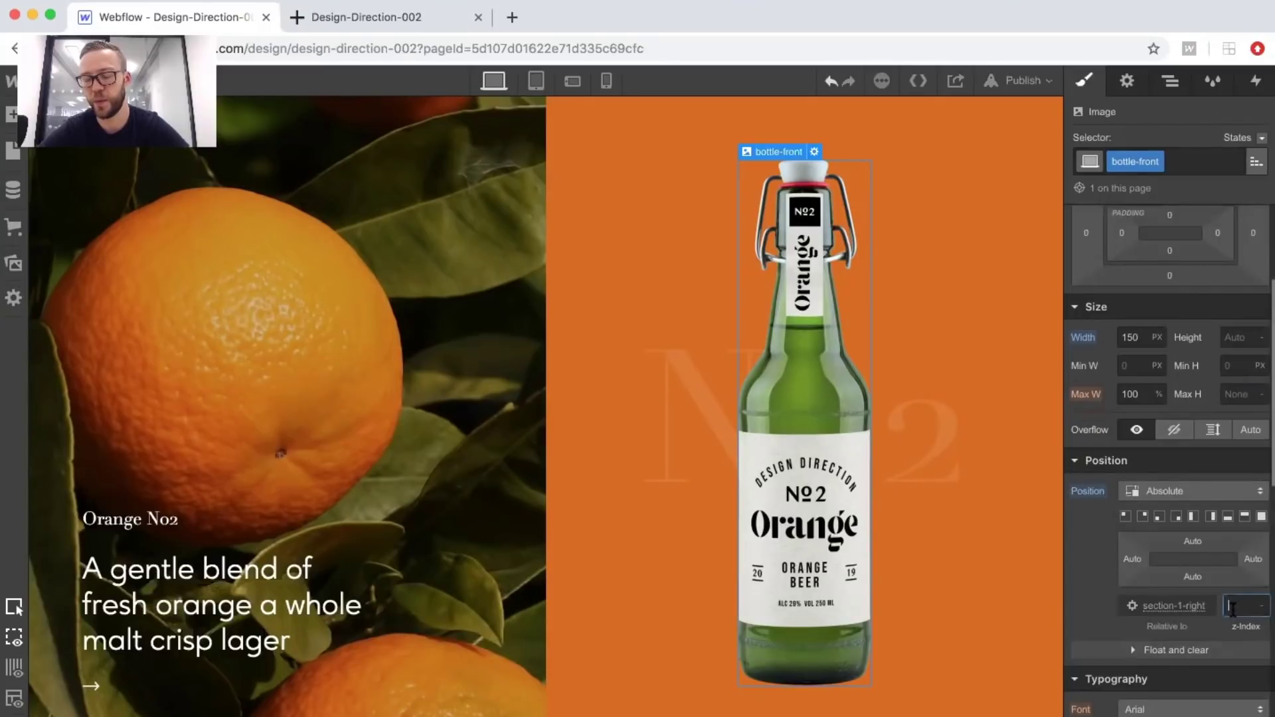
pyautogui.write('2')
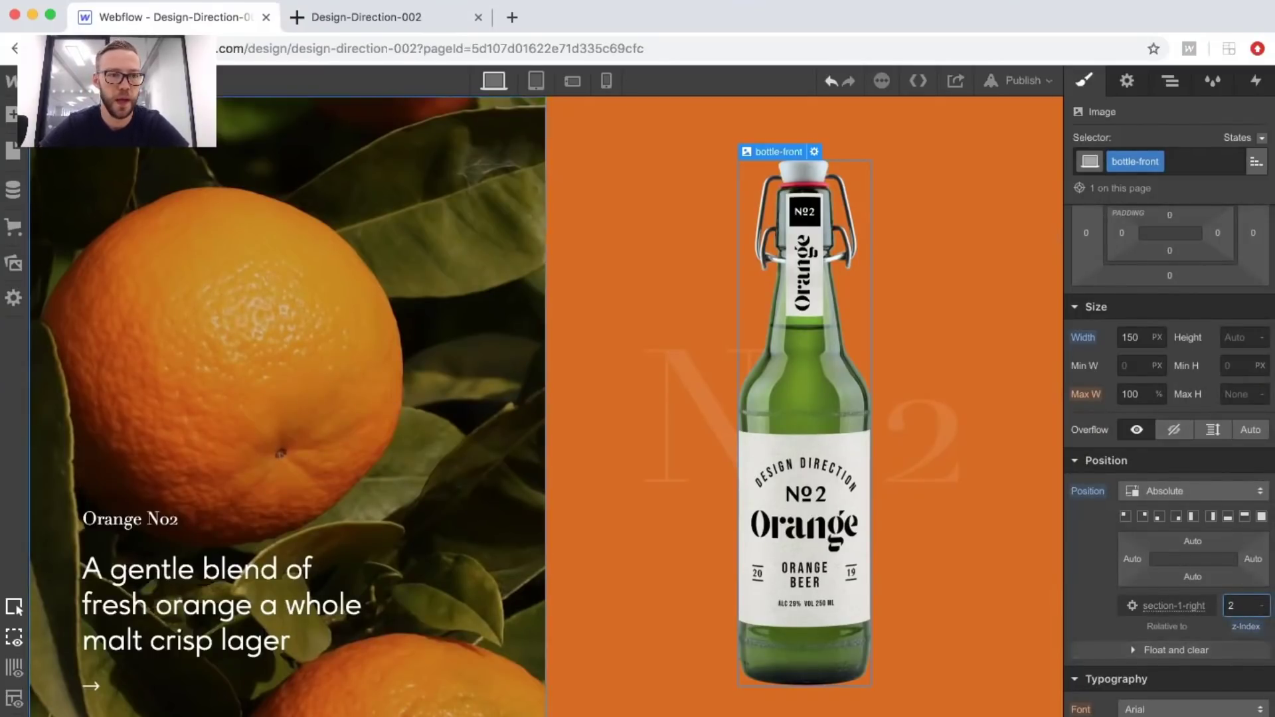
# Add the back-label bottle image to section-1-right with the existing class bottle-back, and review its width setting.
pyautogui.click(13, 264)
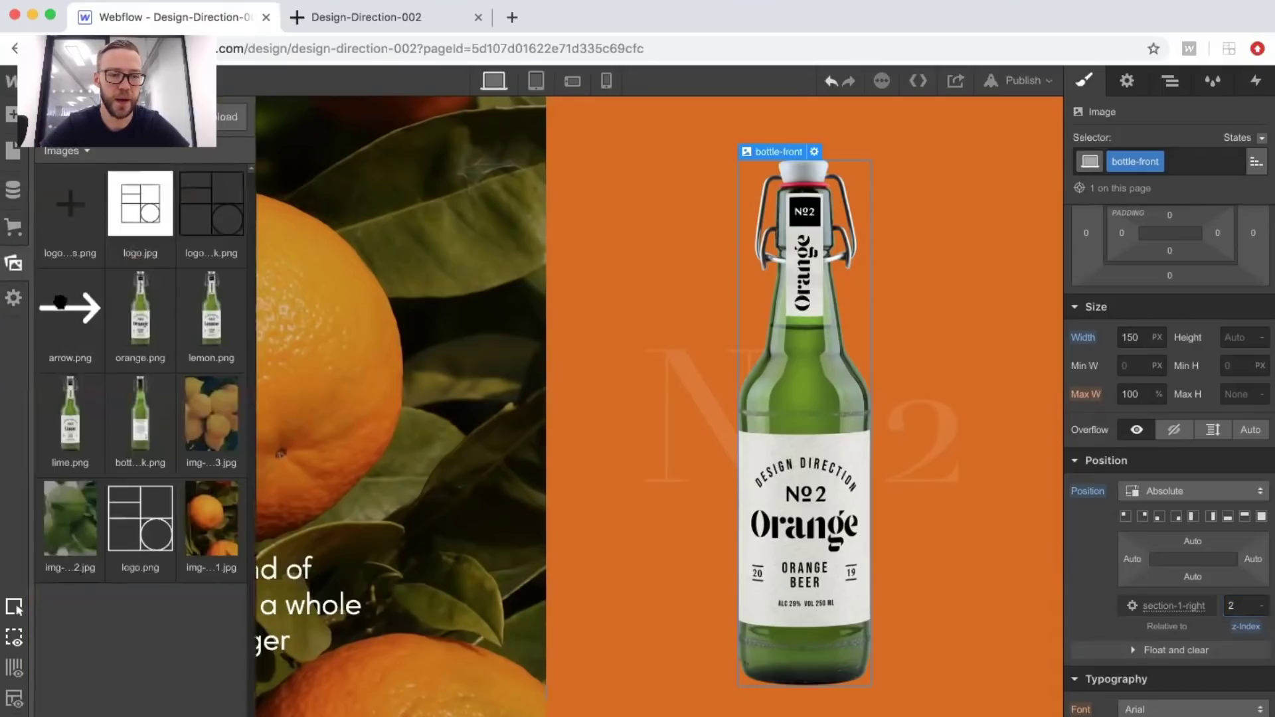
pyautogui.moveTo(224, 418); pyautogui.dragTo(792, 327)
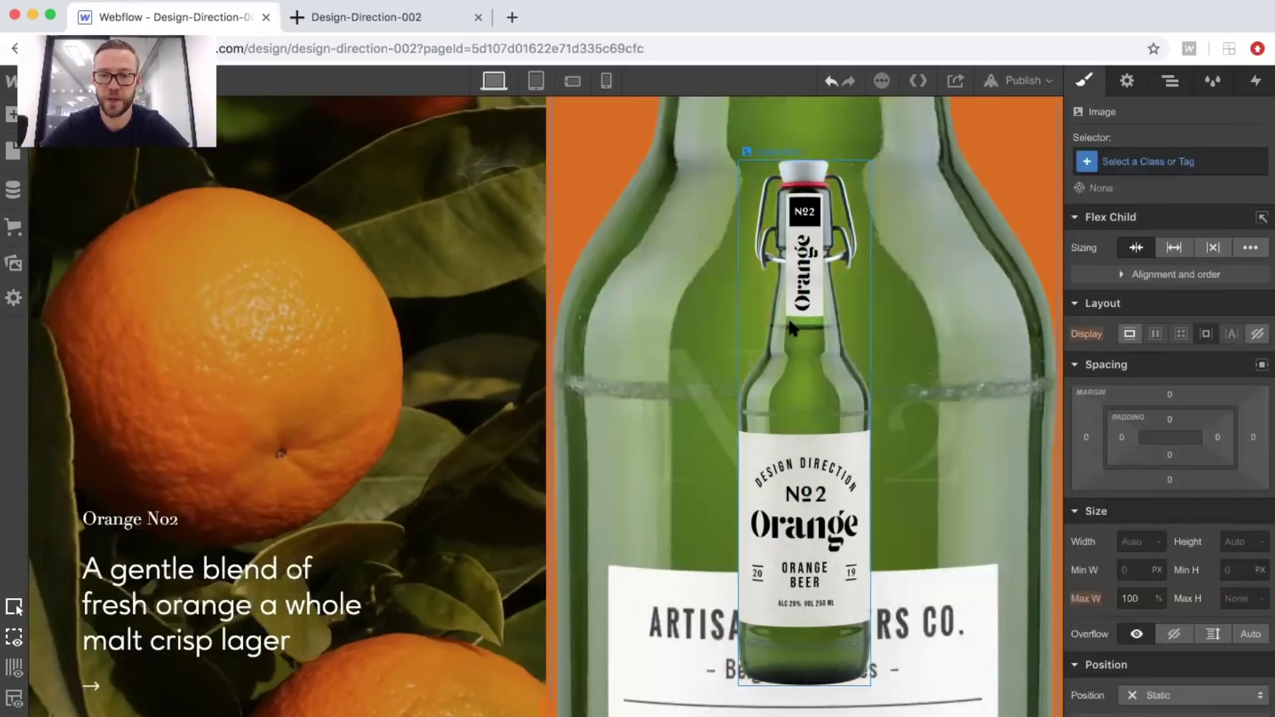
pyautogui.click(1129, 161)
pyautogui.write('bott')
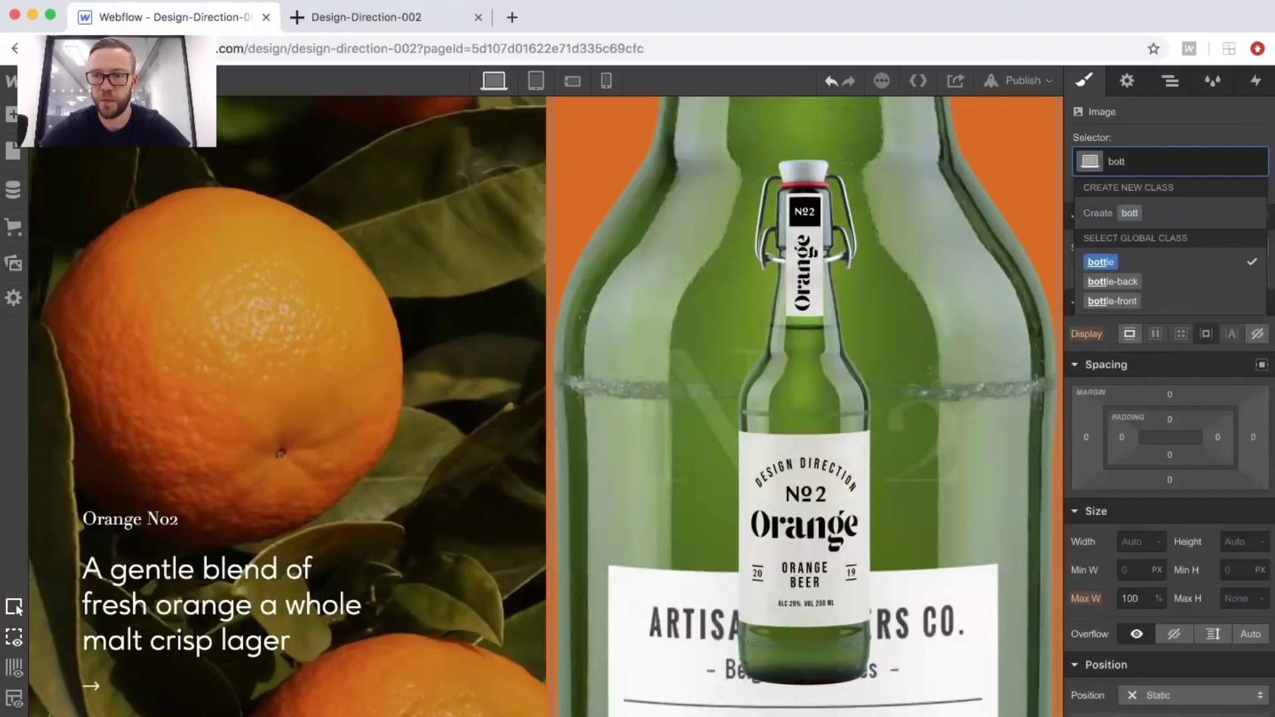
pyautogui.press('Down')
pyautogui.press('Return')
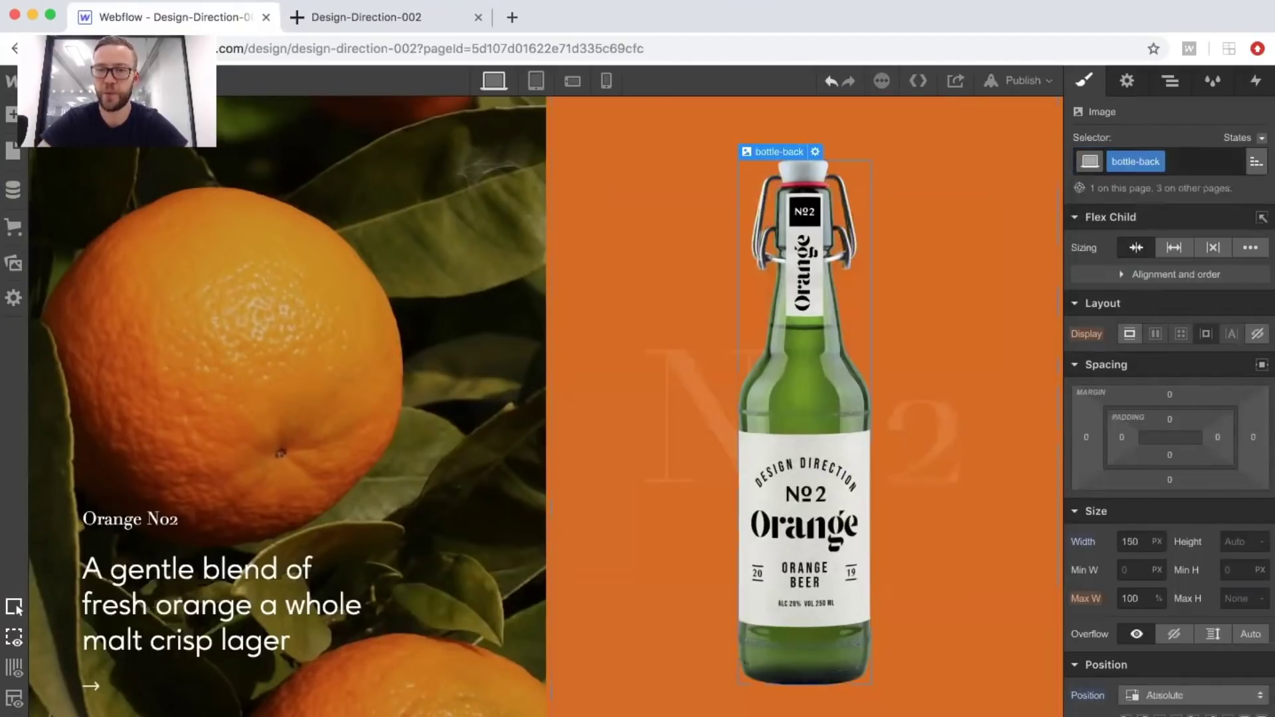
pyautogui.scroll(-4, 1116, 407)
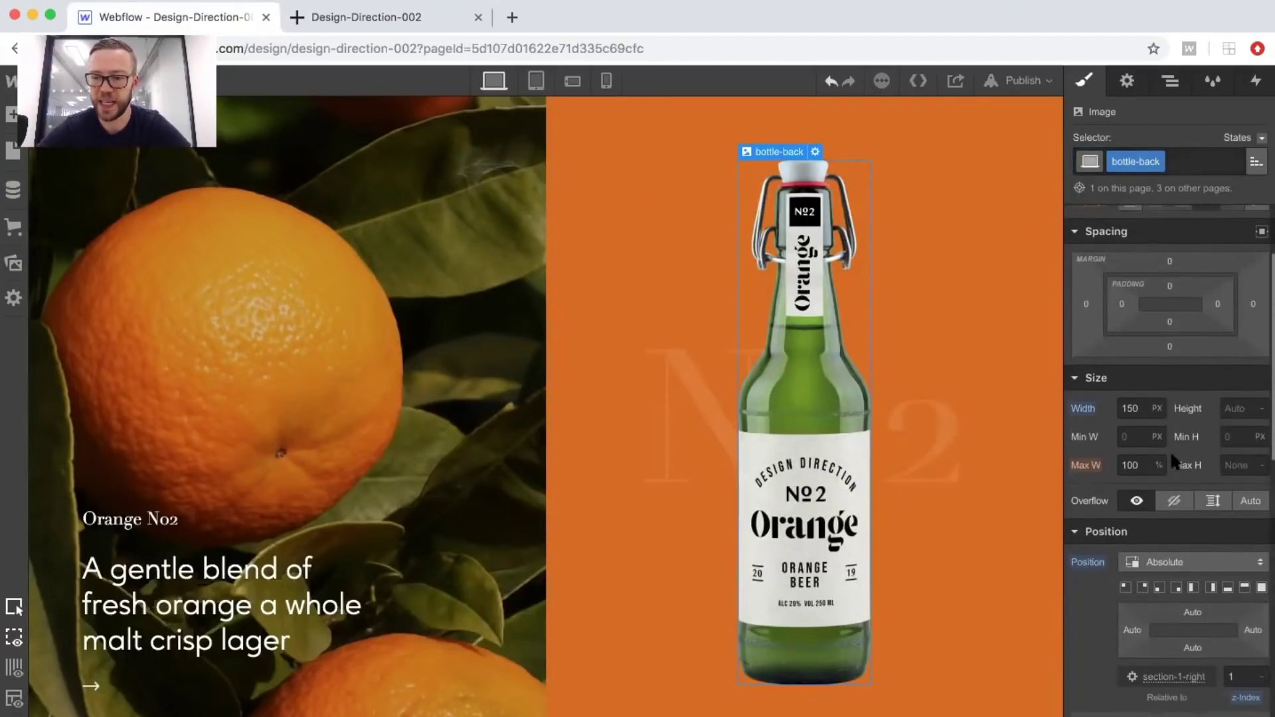
pyautogui.click(1118, 408)
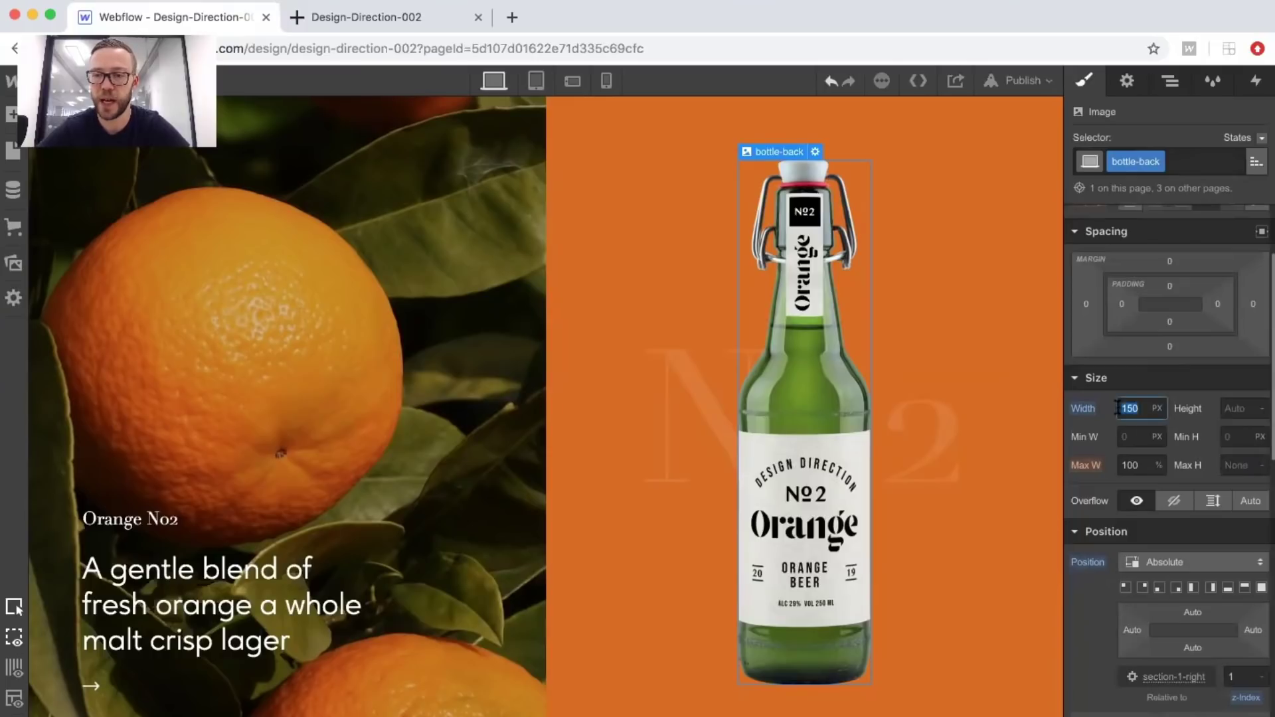
# Review the z-index of bottle-back, preview the page, and compare the layout with the published site.
pyautogui.scroll(-3, 1172, 435)
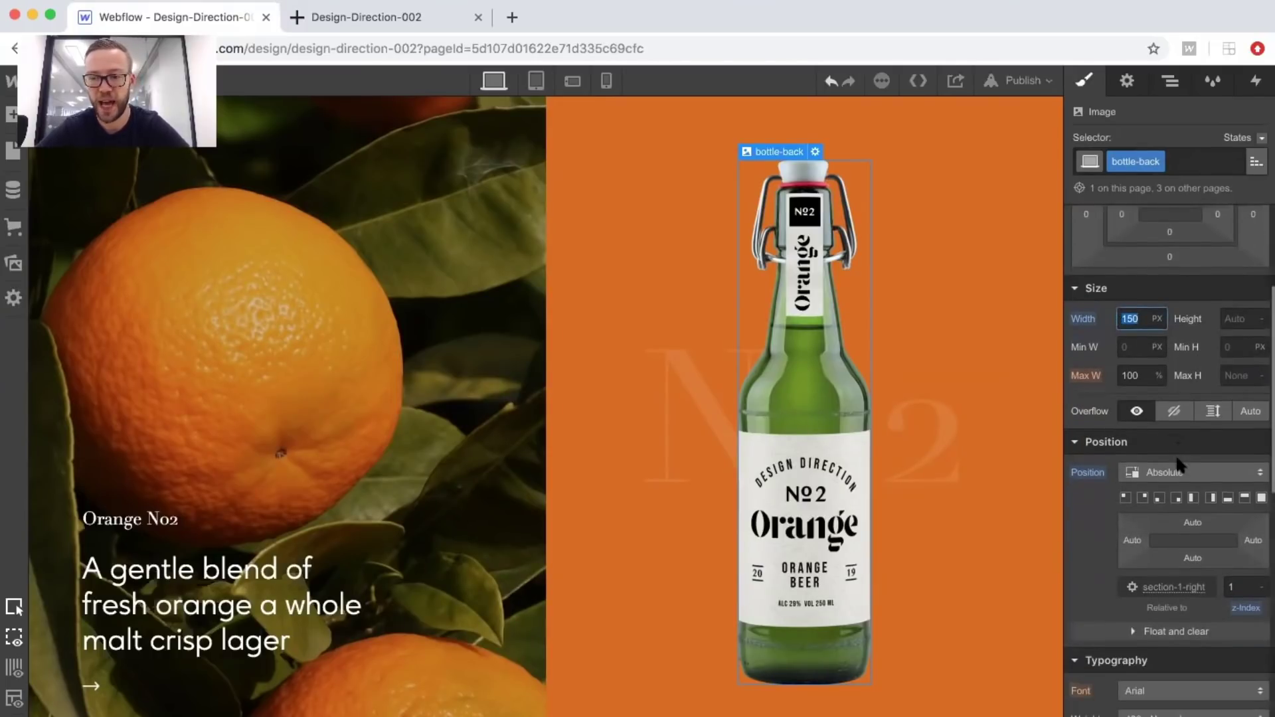
pyautogui.click(1231, 587)
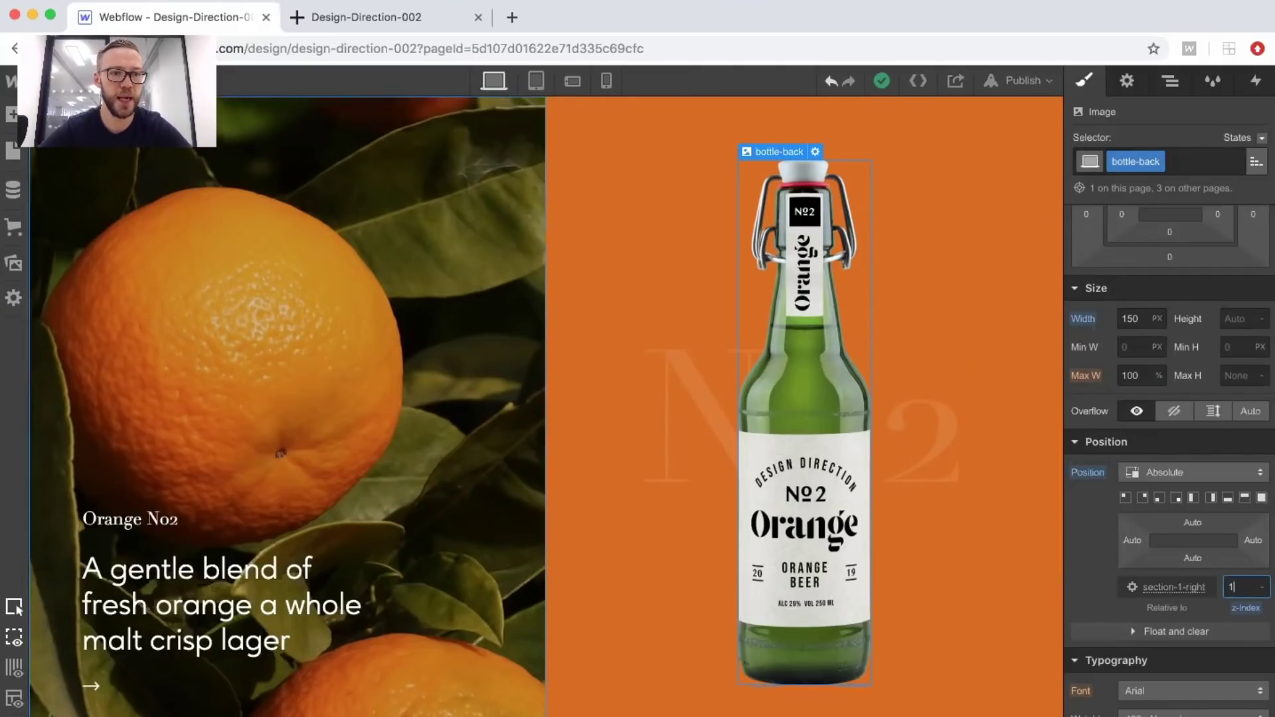
pyautogui.hotkey('ctrl', 'shift', 'p')
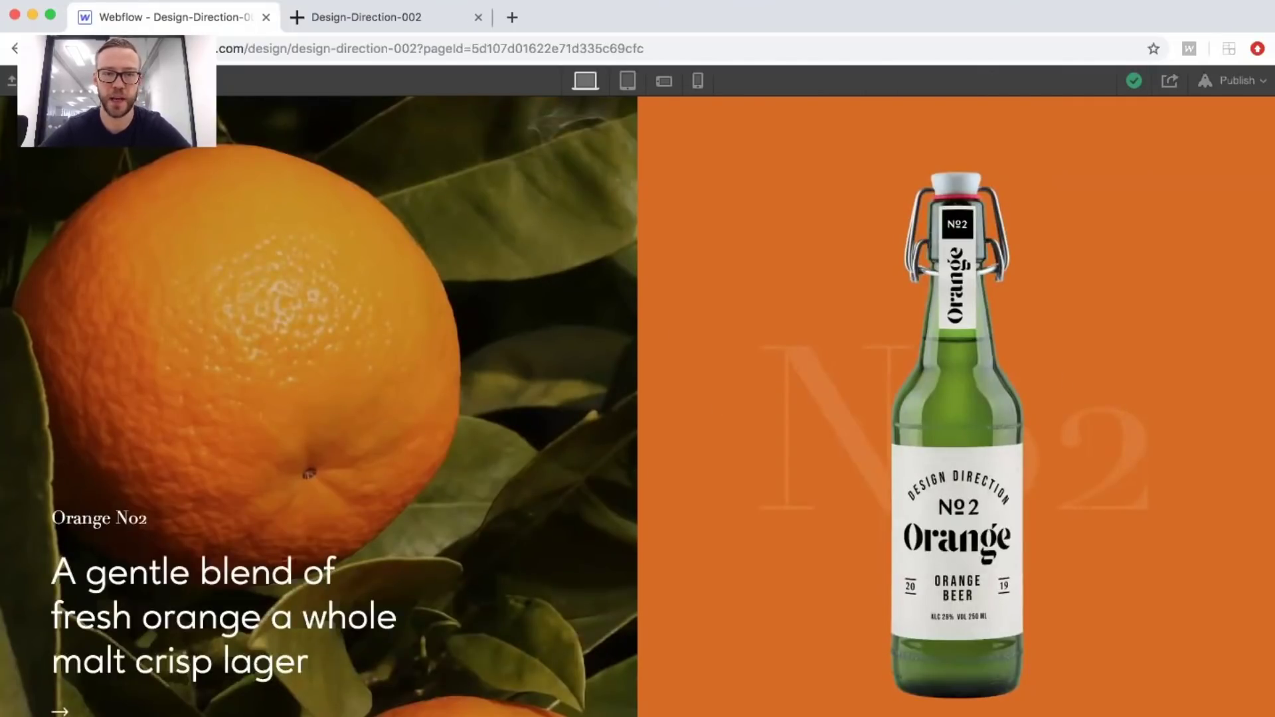
pyautogui.hotkey('ctrl', 'shift', 'p')
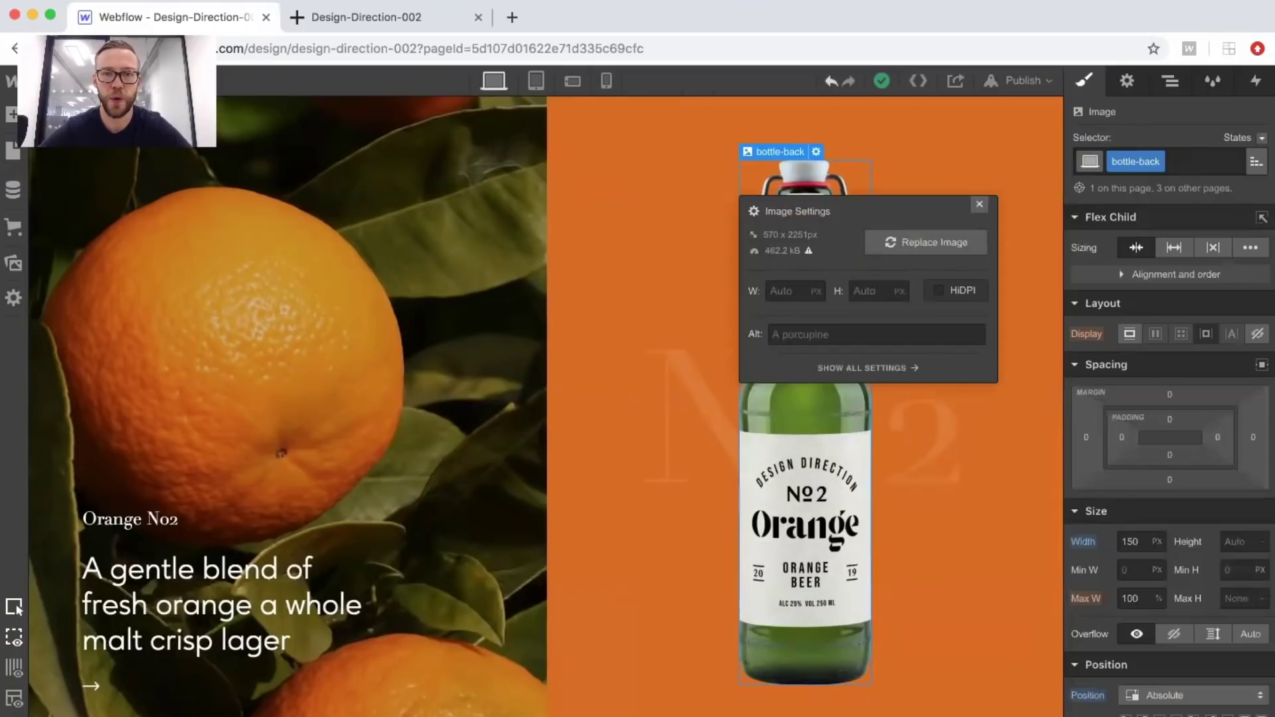
pyautogui.click(352, 17)
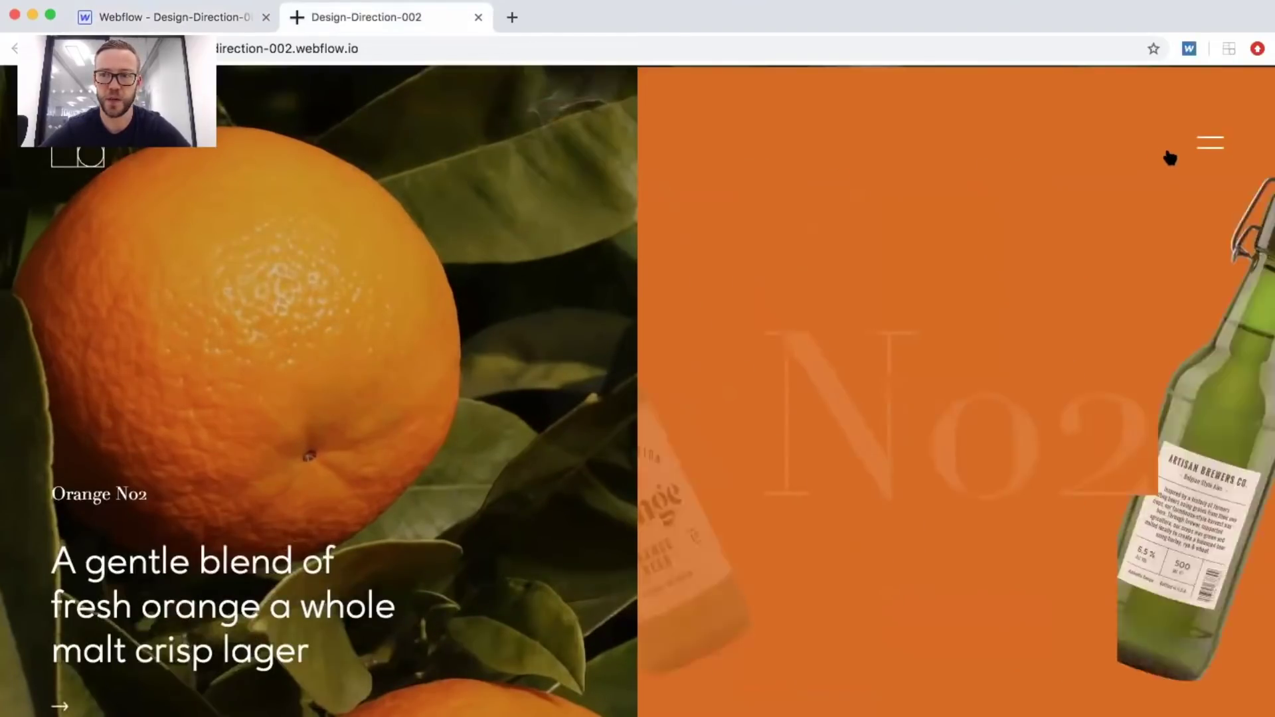
pyautogui.click(244, 18)
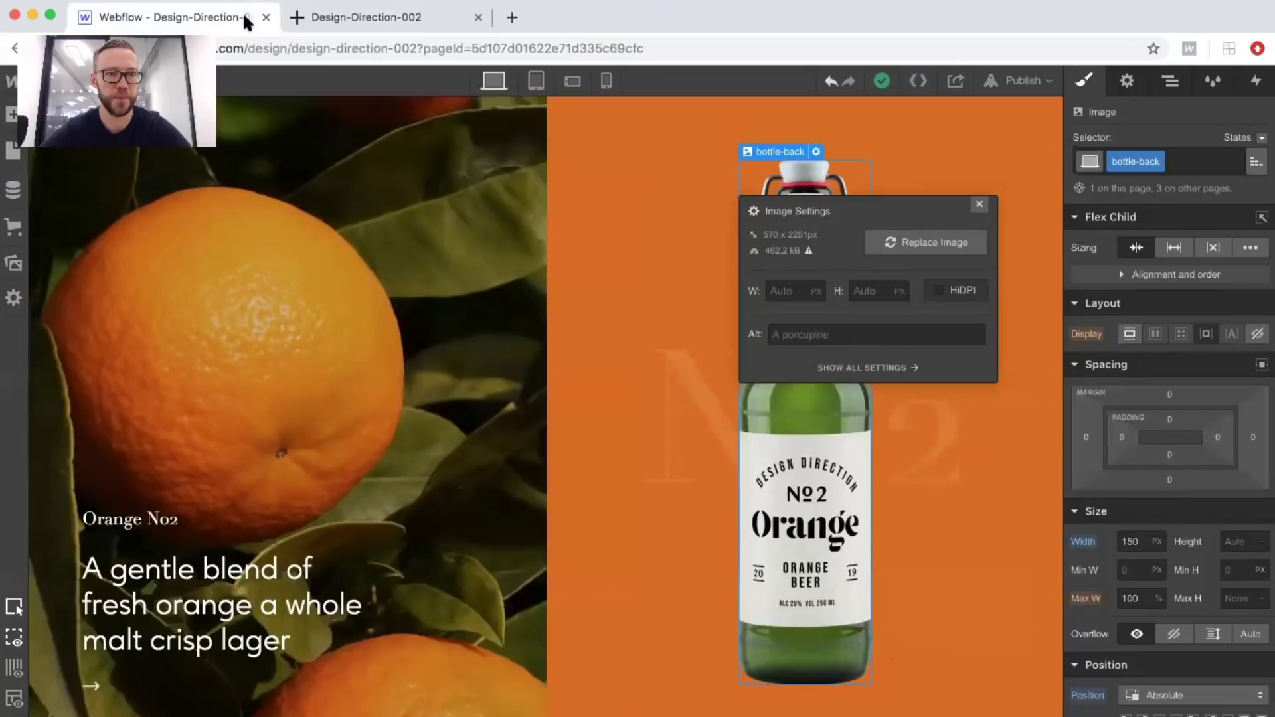
# Place the logo.png image as the first element in Body and set its image width to 60 px.
pyautogui.click(1171, 81)
pyautogui.click(1077, 182)
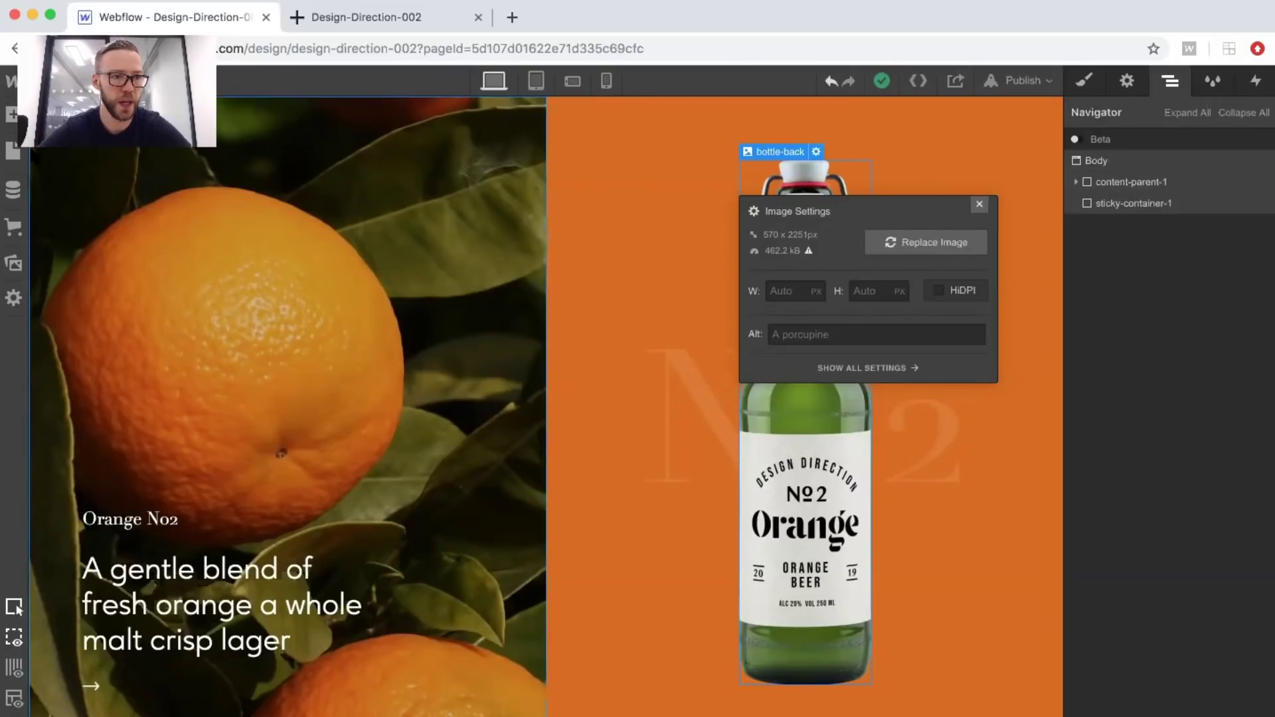
pyautogui.click(13, 263)
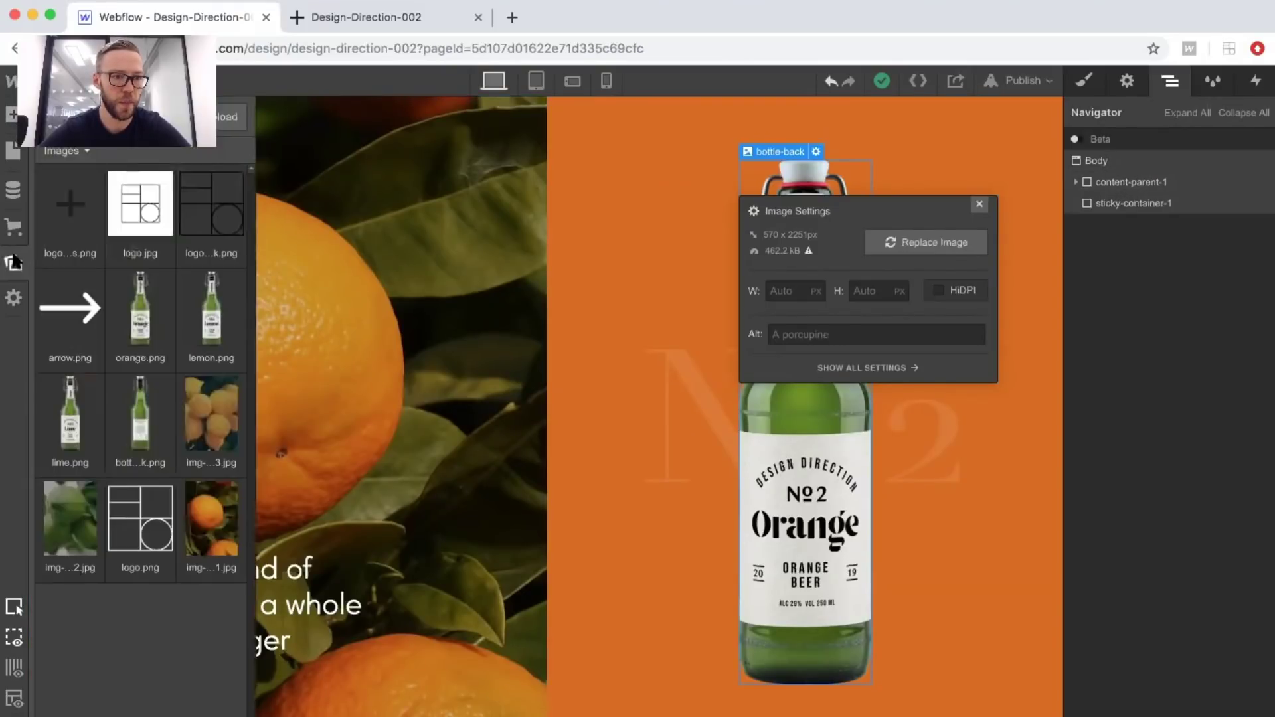
pyautogui.moveTo(158, 522); pyautogui.dragTo(1114, 181)
pyautogui.click(1076, 202)
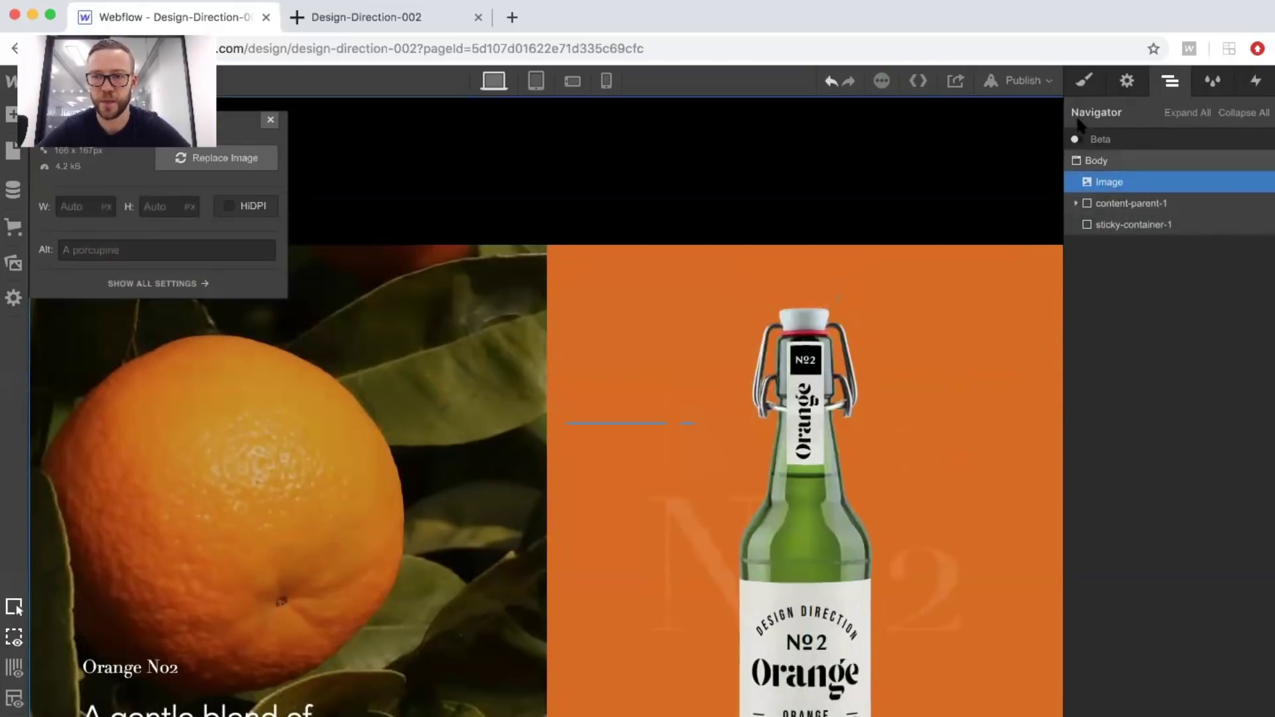
pyautogui.click(72, 207)
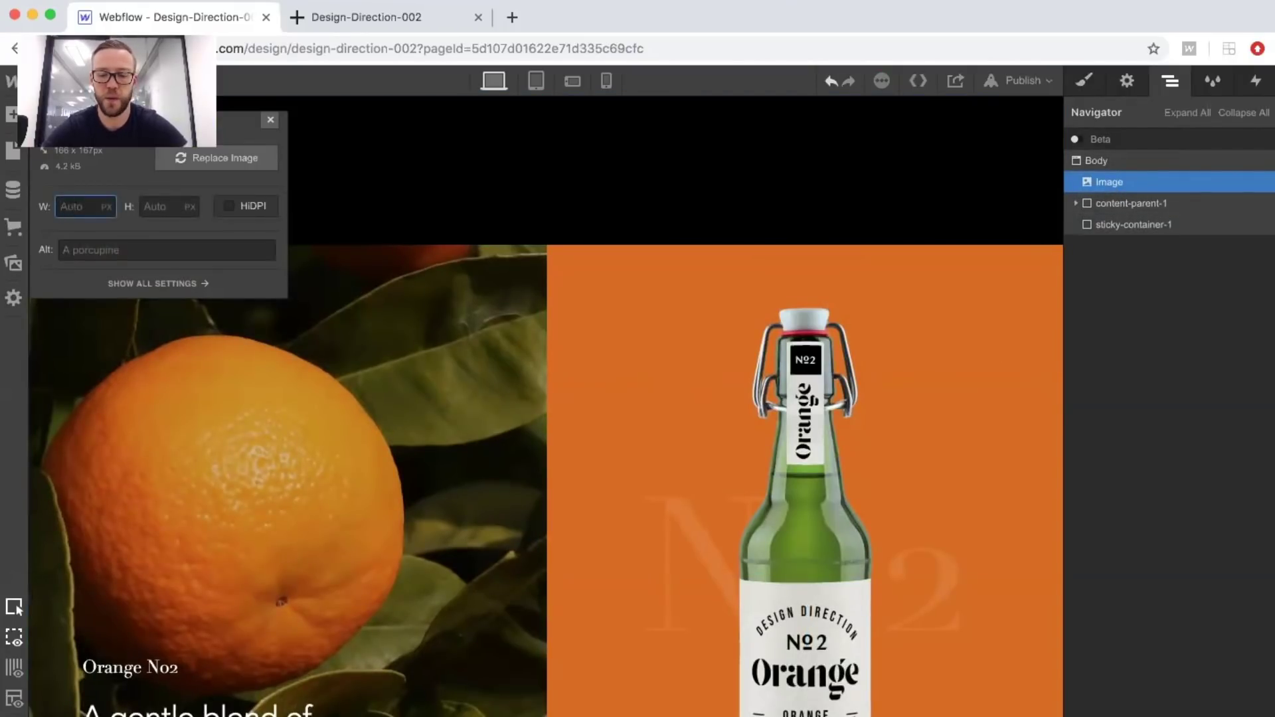
pyautogui.write('60')
pyautogui.click(271, 120)
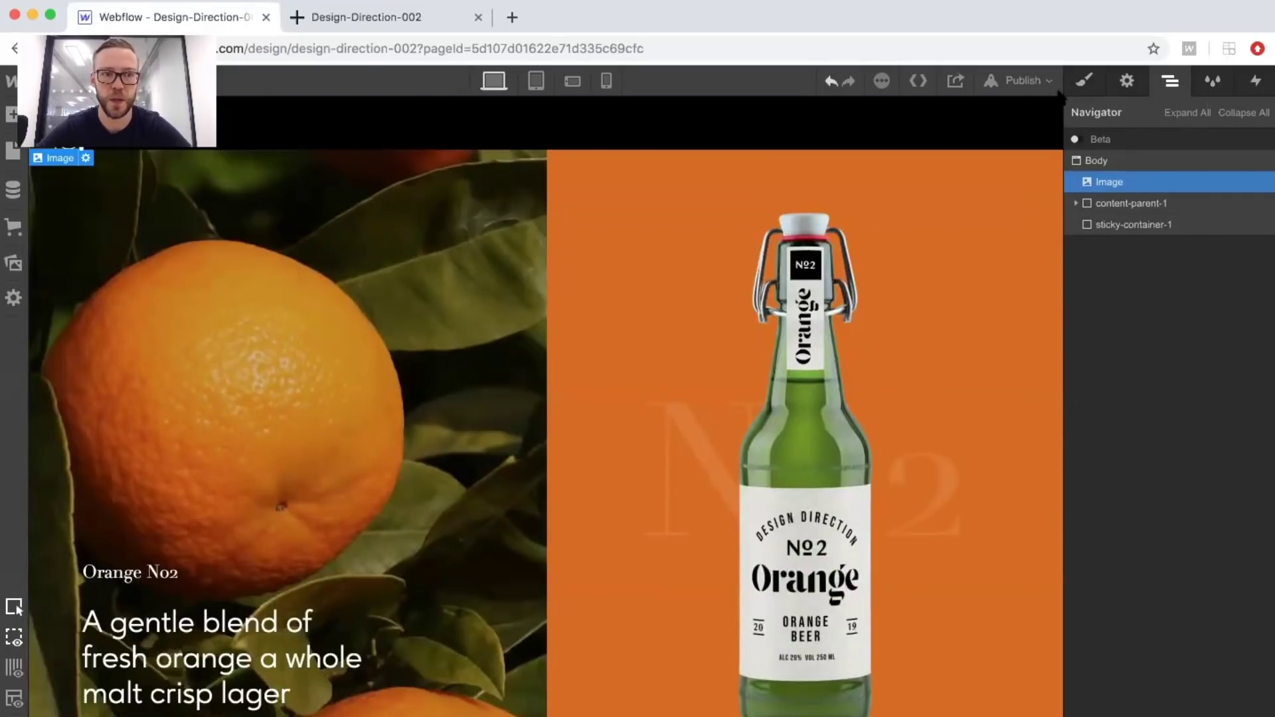
# Give the logo image the new class logo-main and set its position to Absolute.
pyautogui.click(1084, 81)
pyautogui.click(1132, 161)
pyautogui.write('logo-main')
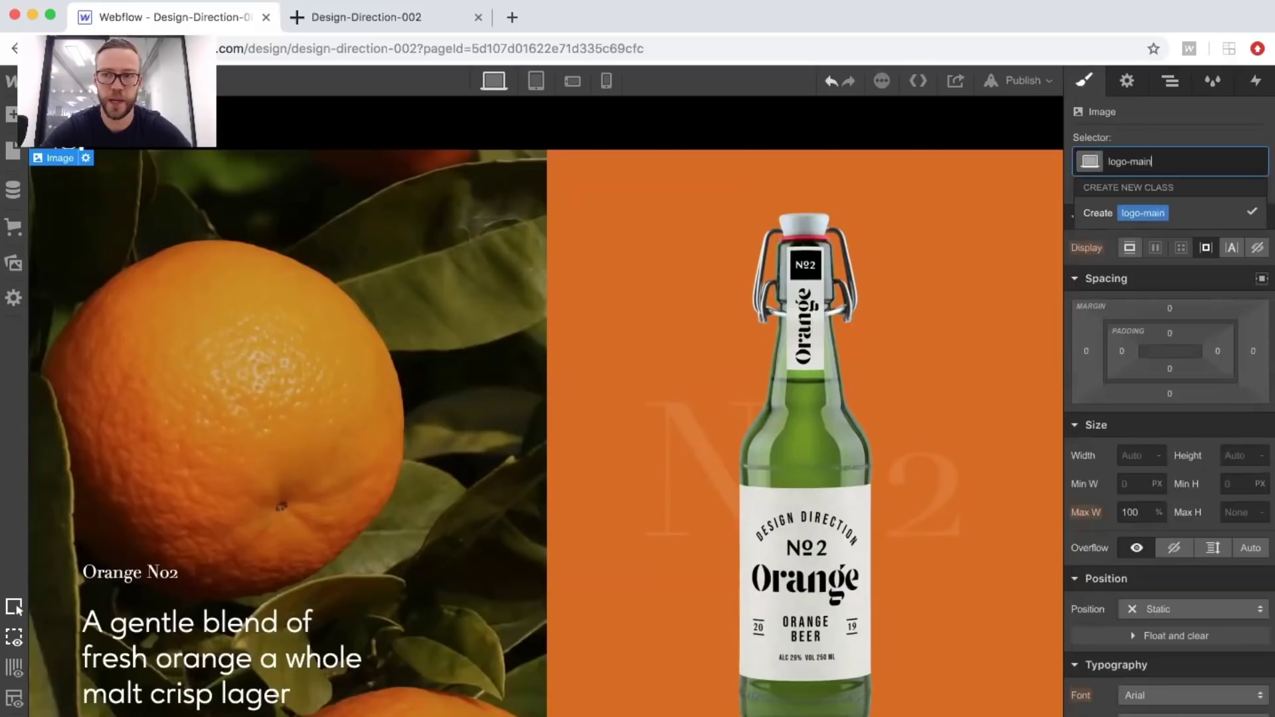
pyautogui.press('Return')
pyautogui.click(1146, 609)
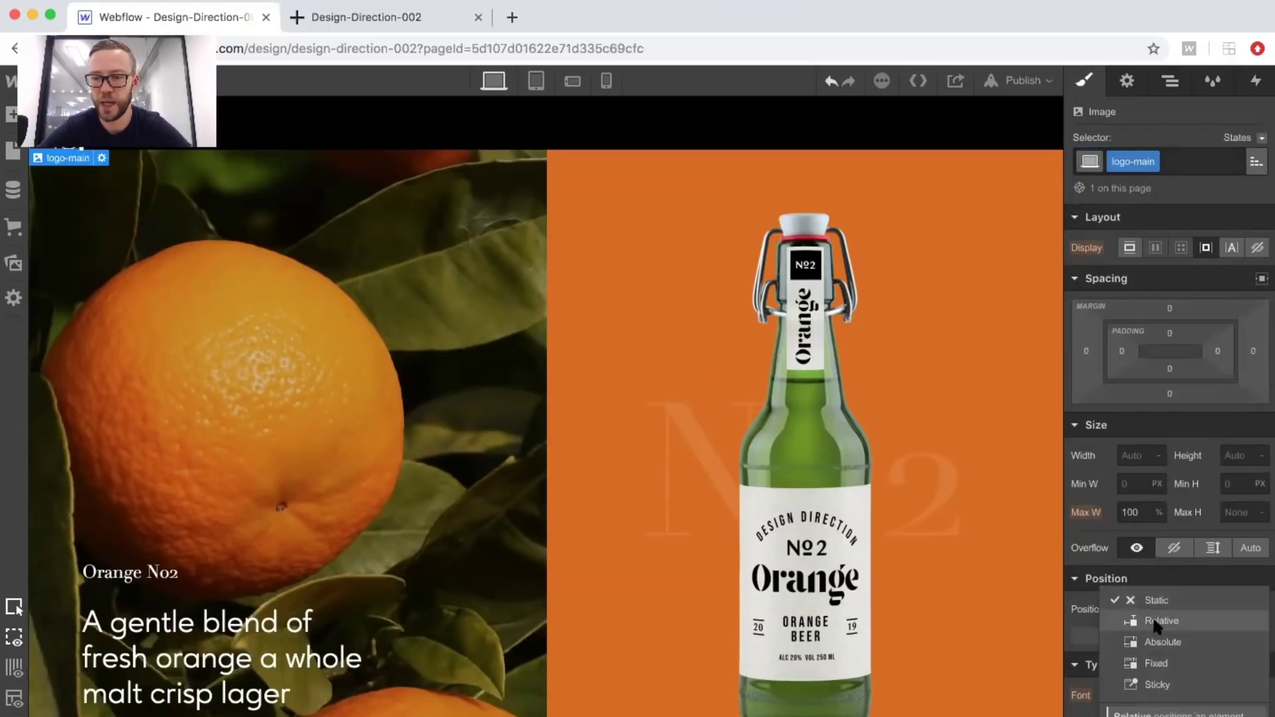
pyautogui.click(1156, 628)
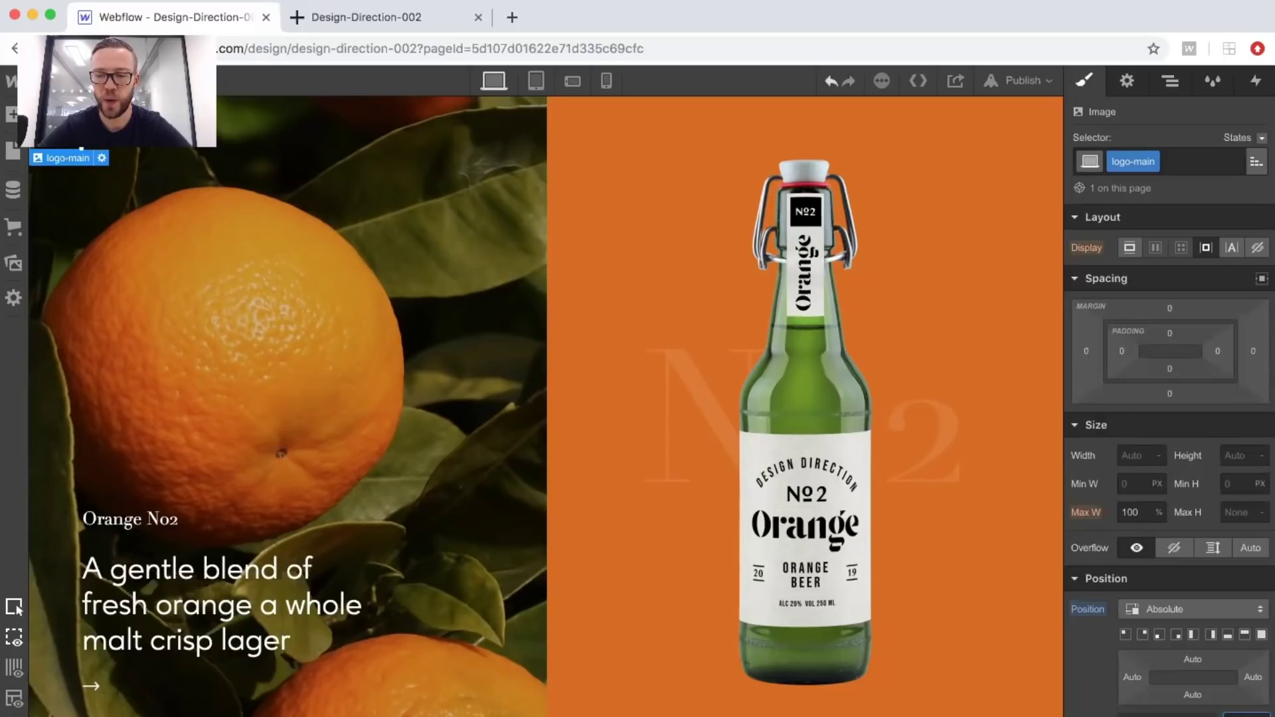
# Set the left and top margins of logo-main to 60 px each.
pyautogui.click(1086, 352)
pyautogui.write('60')
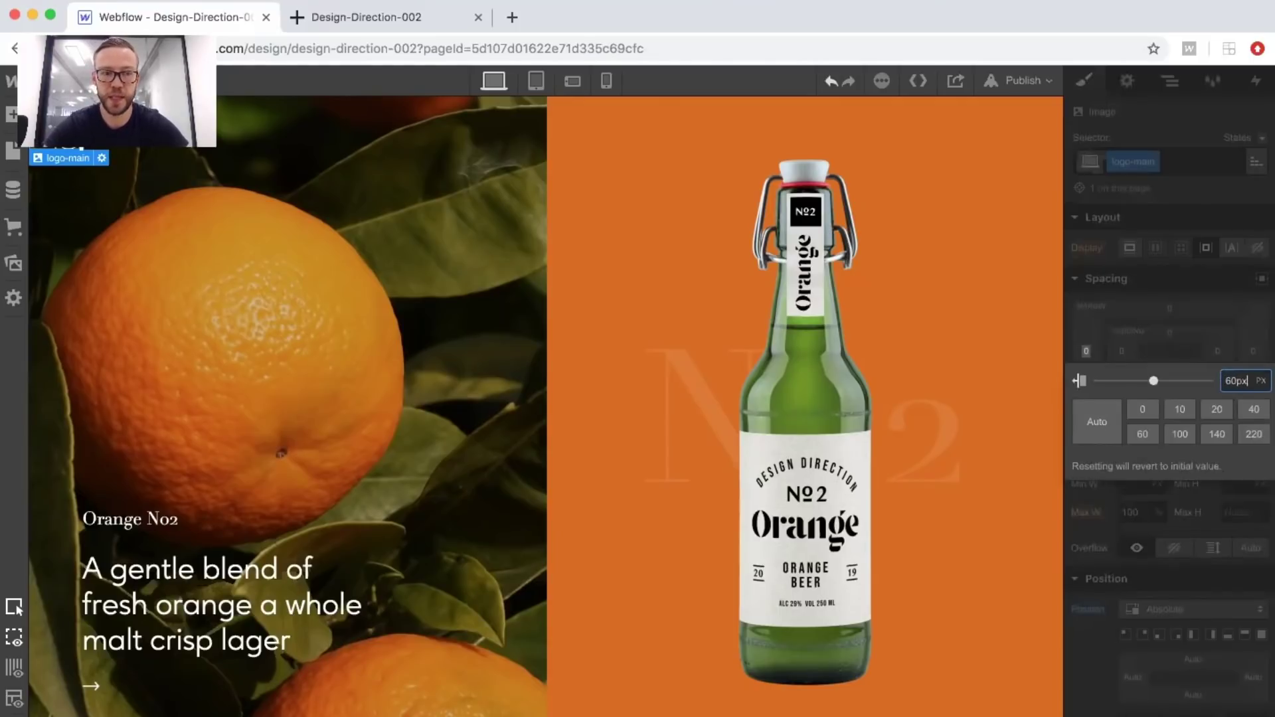
pyautogui.press('Return')
pyautogui.click(1170, 309)
pyautogui.write('60')
pyautogui.press('Return')
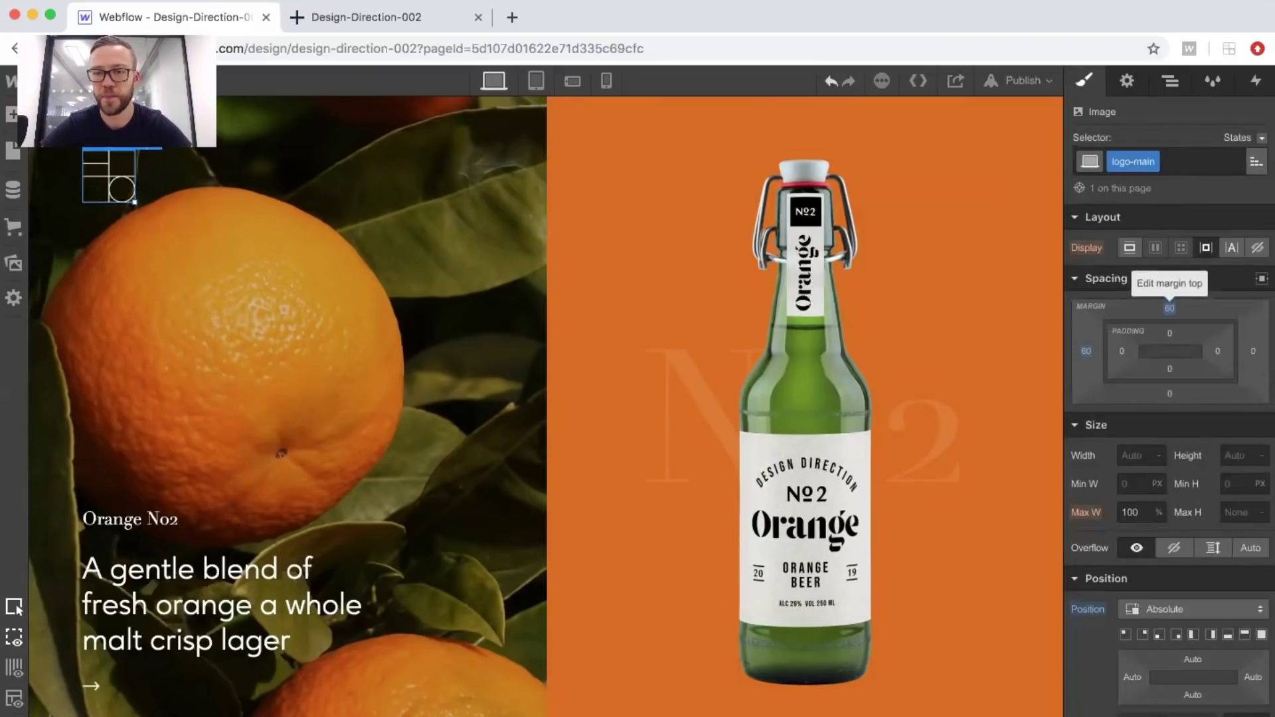
# Add a Div Block at the start of Body, above logo-main, and give it the new class menu-parent-1.
pyautogui.click(1172, 83)
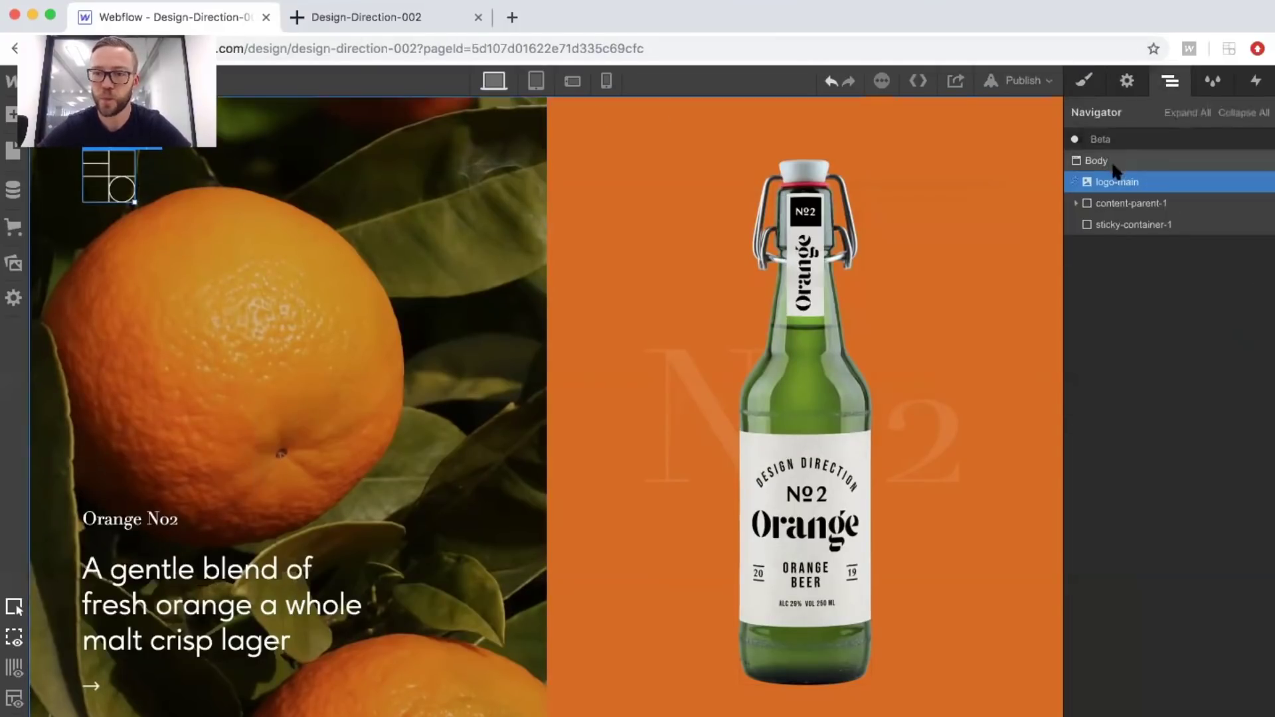
pyautogui.click(12, 115)
pyautogui.moveTo(73, 428); pyautogui.dragTo(1117, 174)
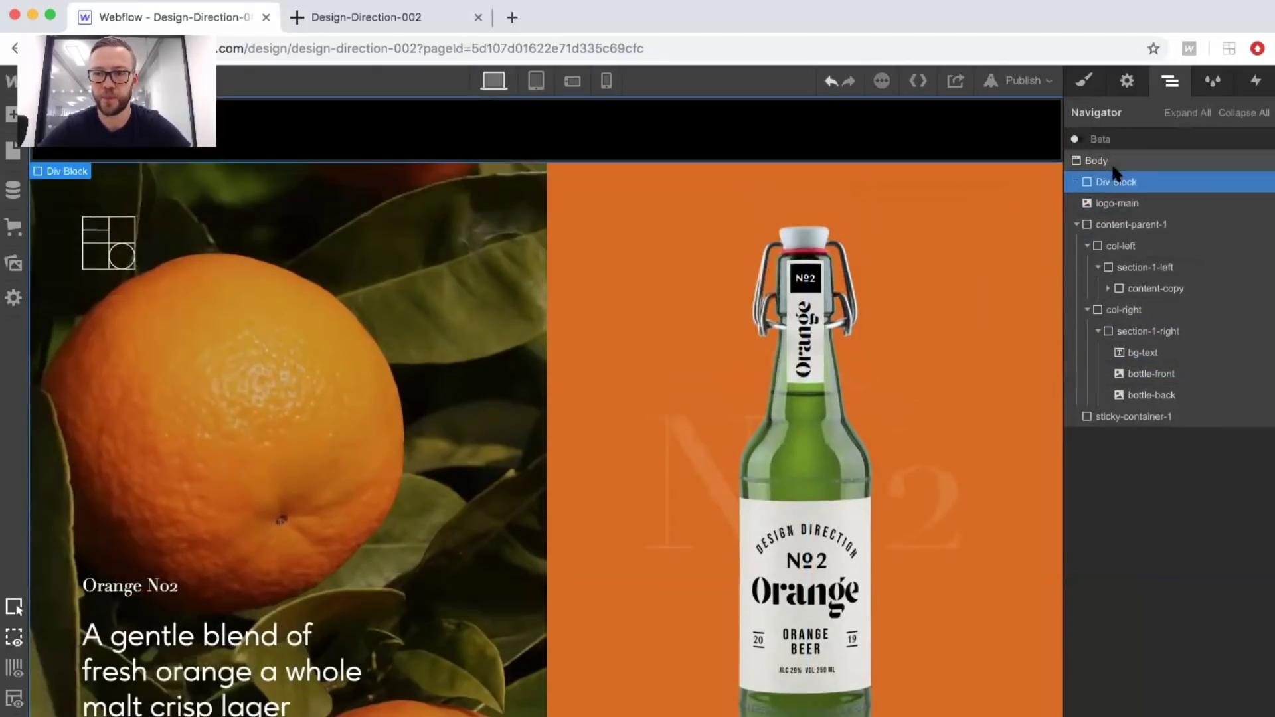
pyautogui.press('s')
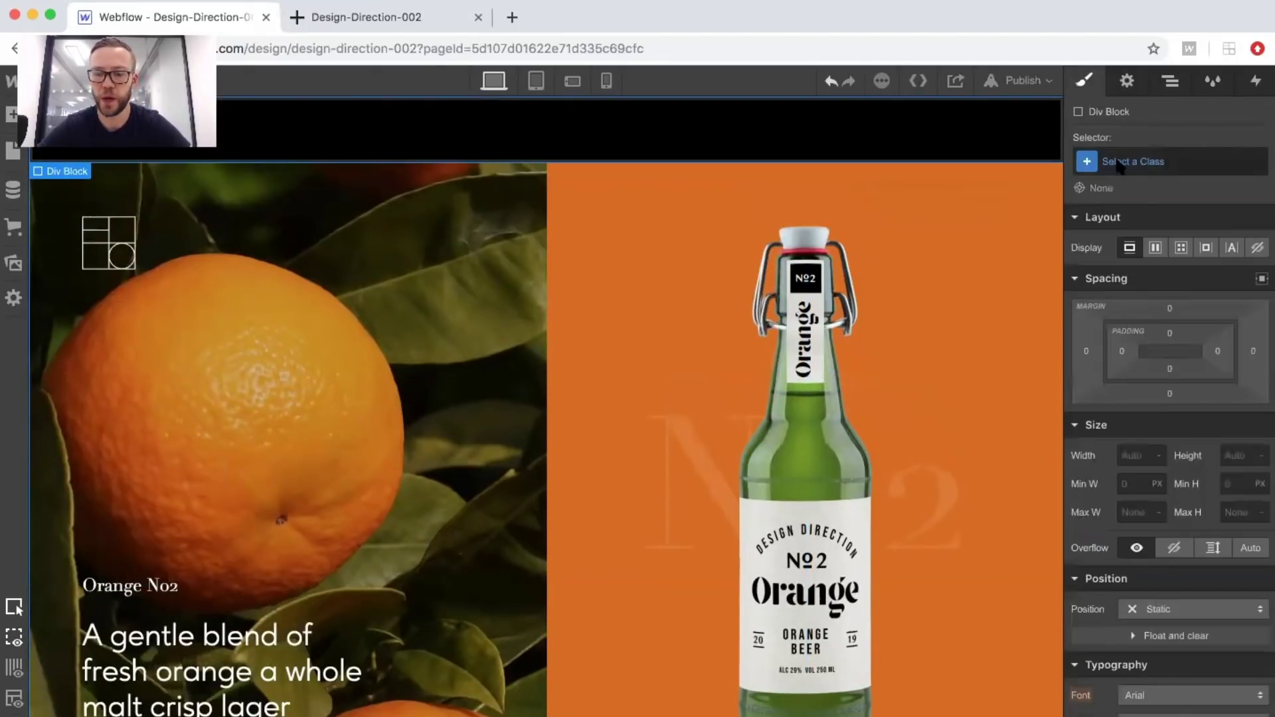
pyautogui.click(1119, 163)
pyautogui.write('menu-p')
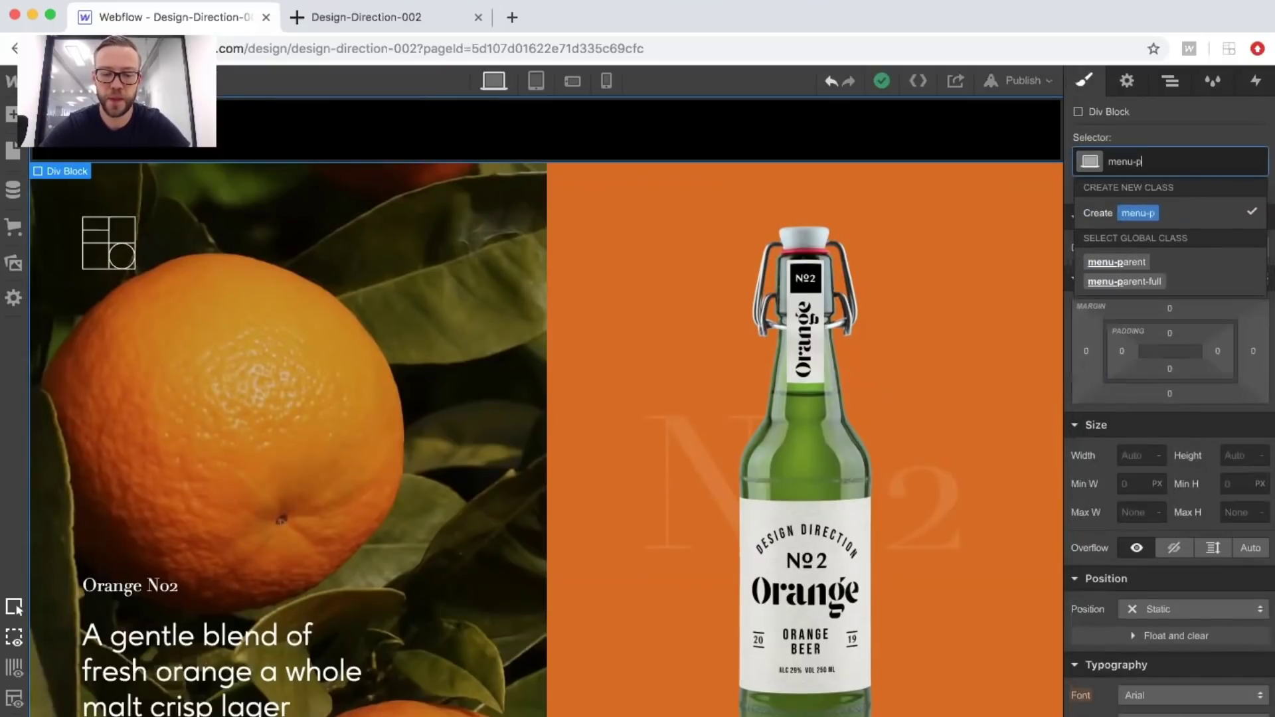
pyautogui.write('arent-1')
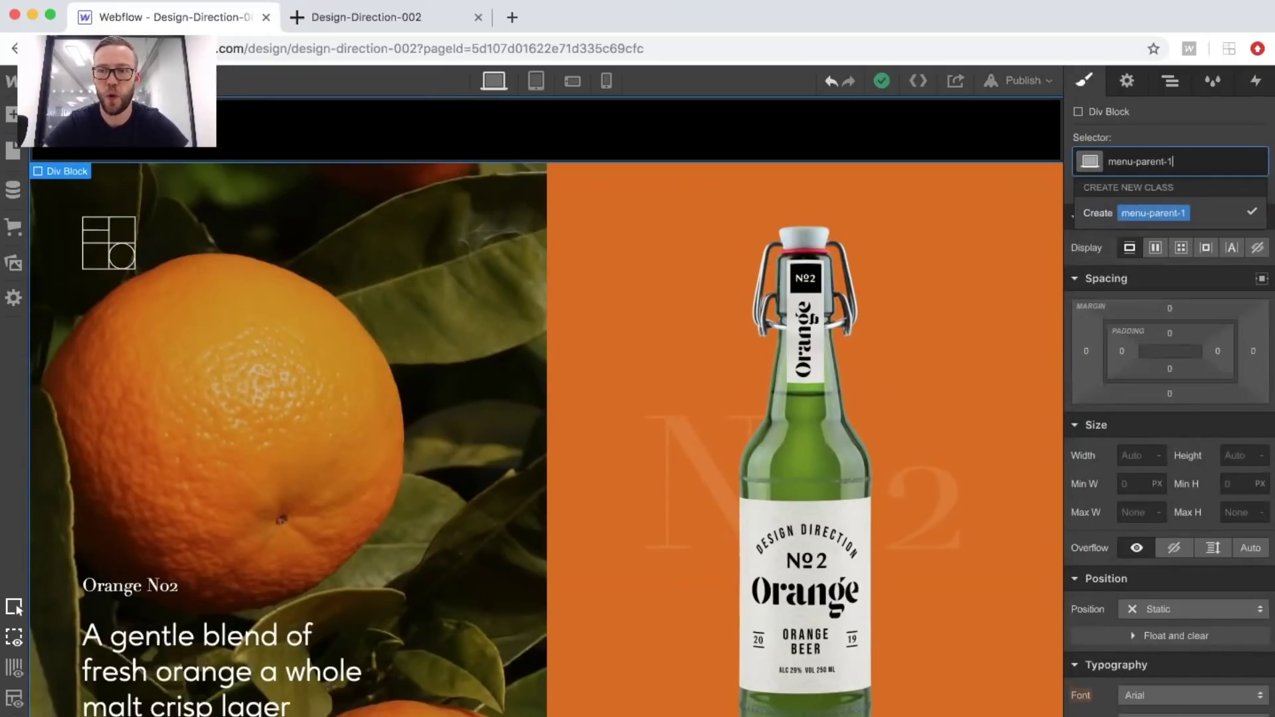
pyautogui.press('Return')
# Size menu-parent-1 to 30 px by 30 px and position it Absolute, anchored to the page's top-right corner.
pyautogui.click(1132, 455)
pyautogui.write('30px')
pyautogui.click(1239, 458)
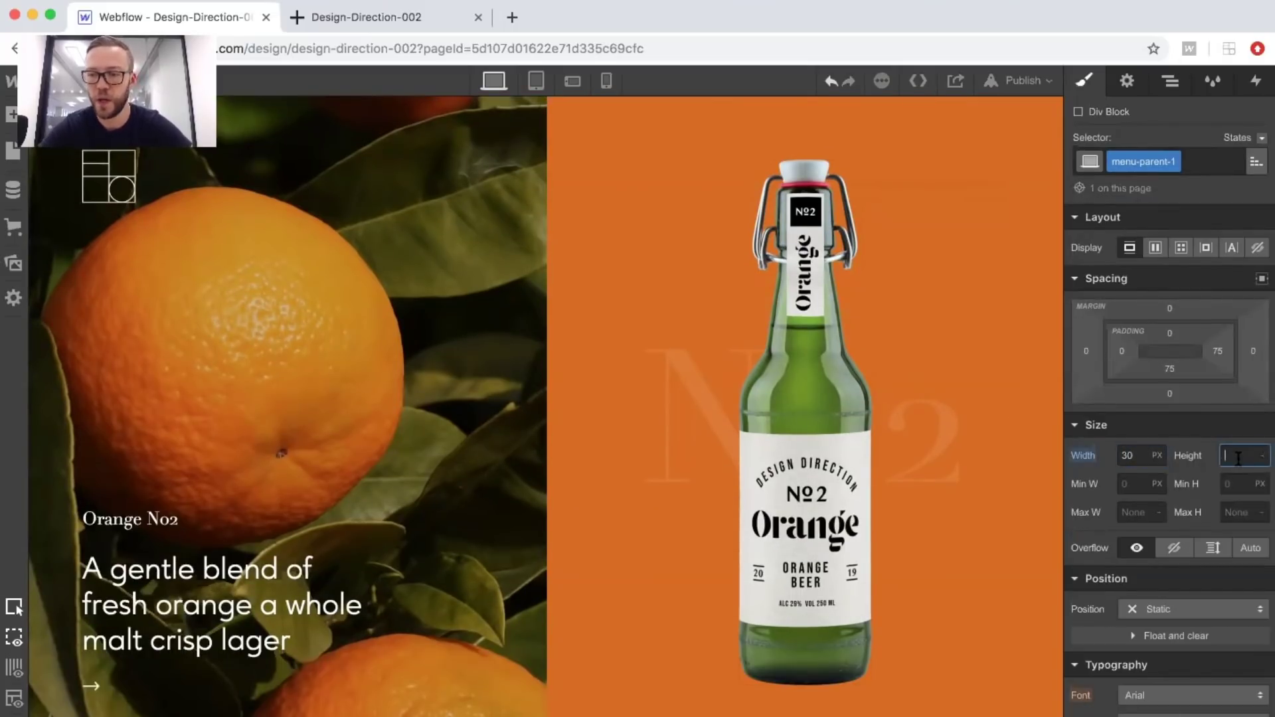
pyautogui.write('30px')
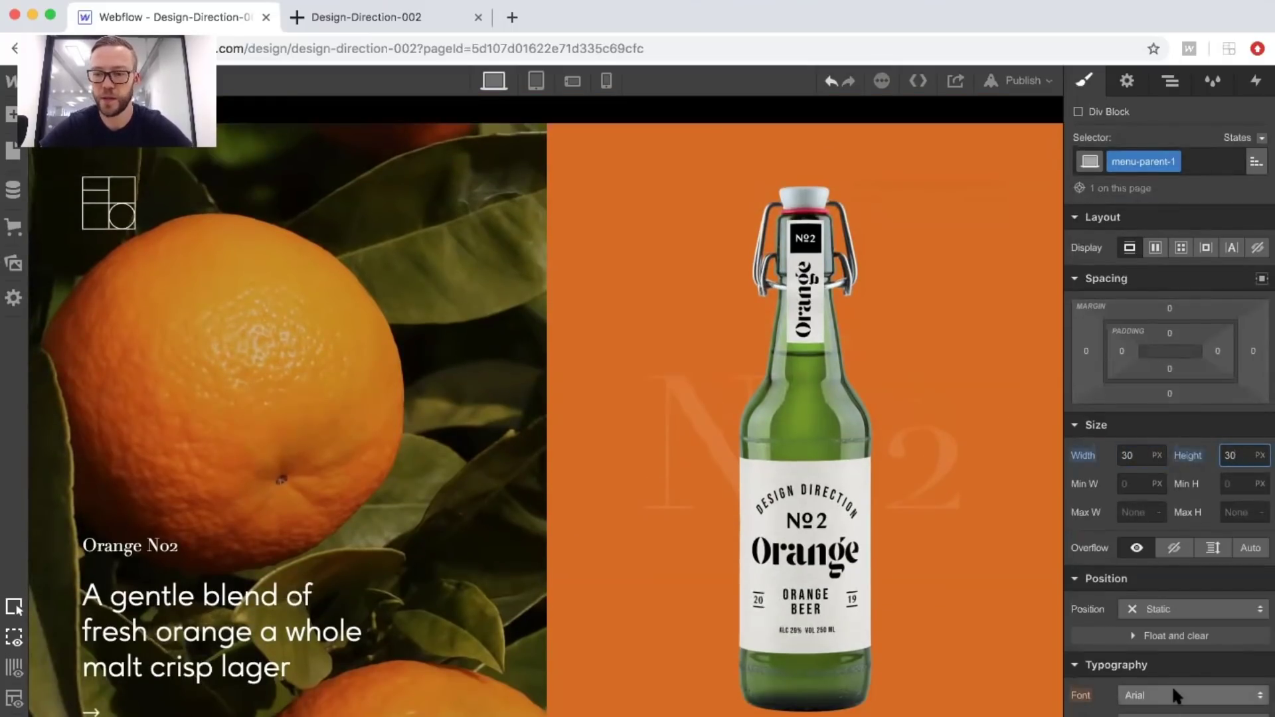
pyautogui.click(1137, 604)
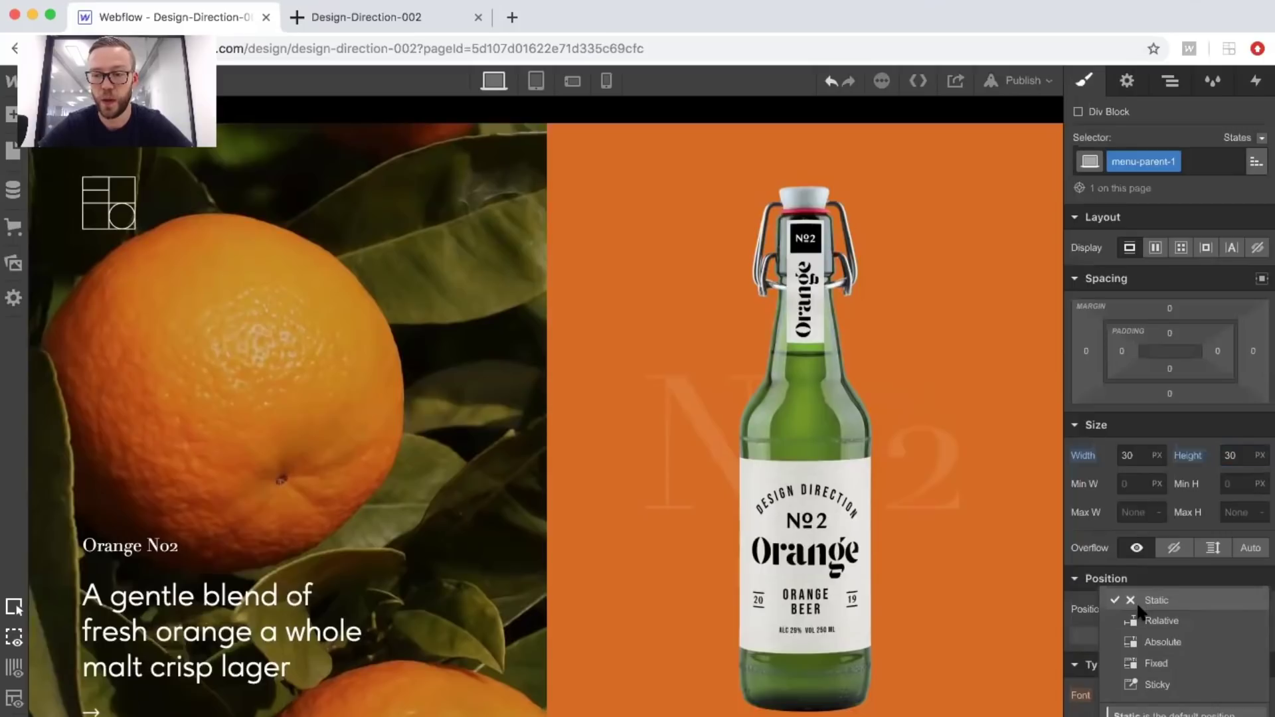
pyautogui.click(1153, 639)
pyautogui.click(1143, 635)
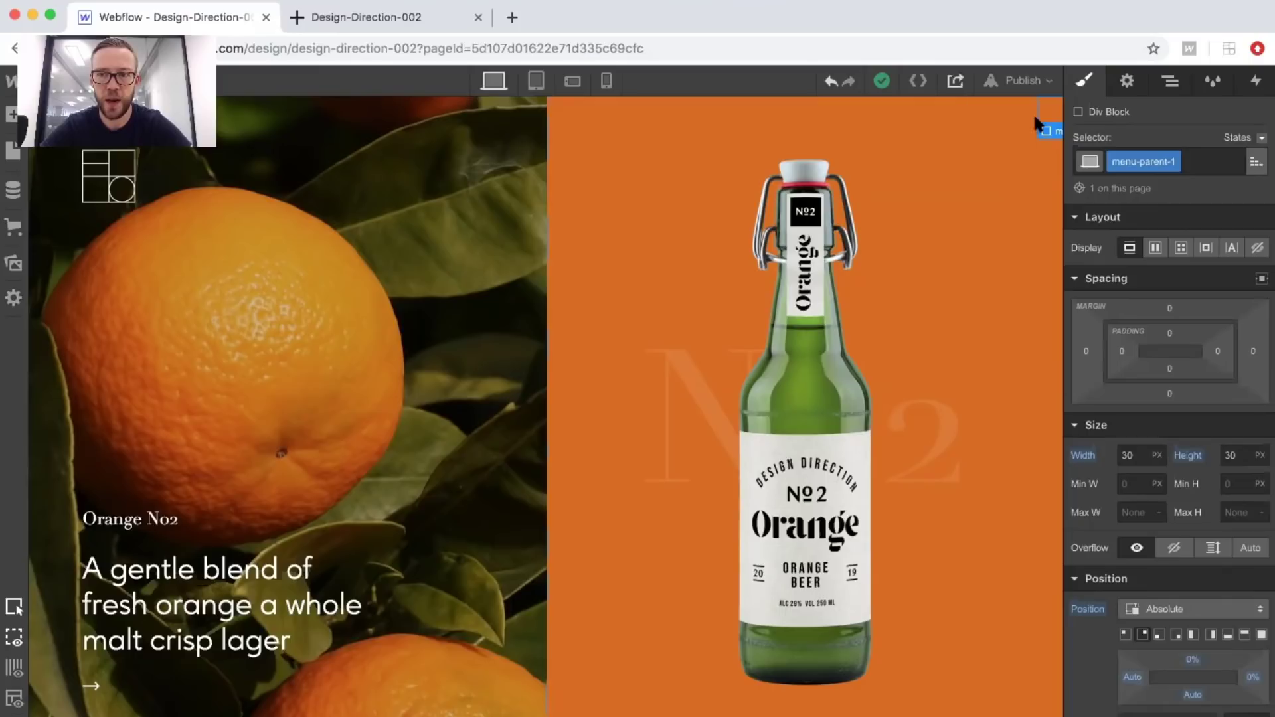
# Set the top margin of menu-parent-1 to 75 px and its right margin to 60 px.
pyautogui.click(1169, 307)
pyautogui.write('75')
pyautogui.press('Return')
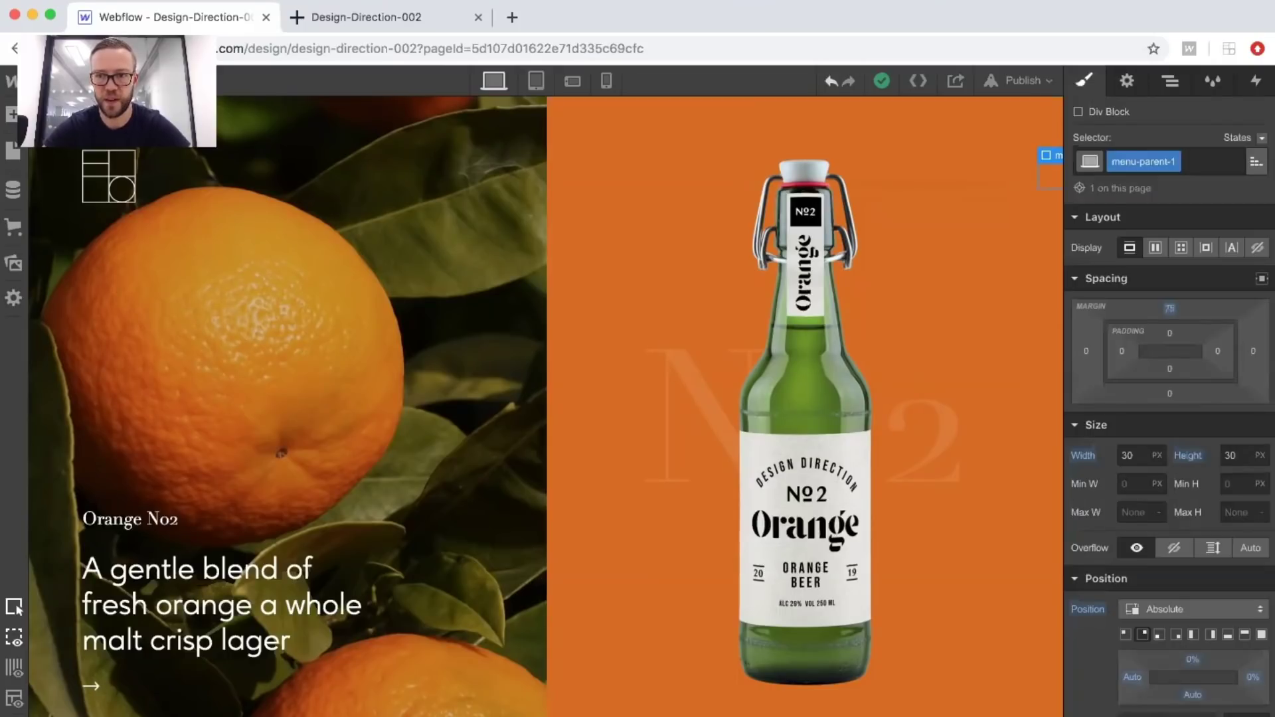
pyautogui.click(1255, 348)
pyautogui.write('60')
pyautogui.press('Return')
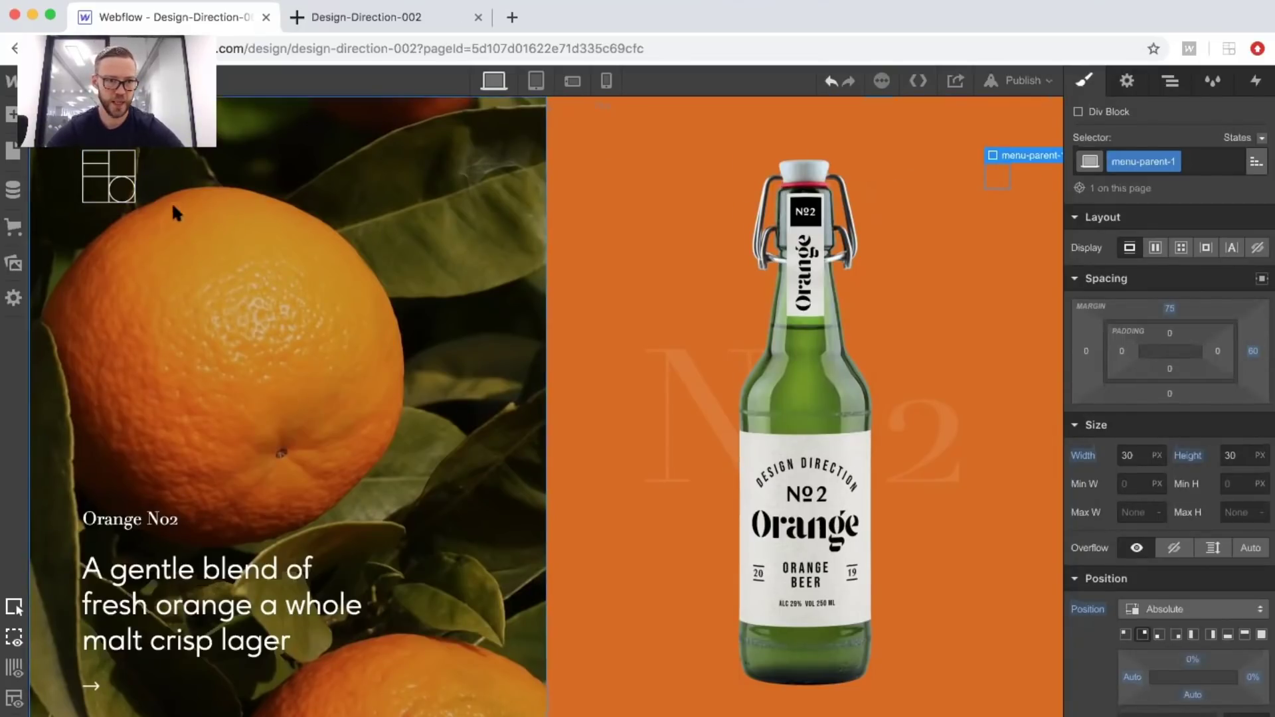
# Nest a Div Block inside menu-parent-1 and give it the new class menu-bar-1.
pyautogui.click(1170, 81)
pyautogui.click(12, 114)
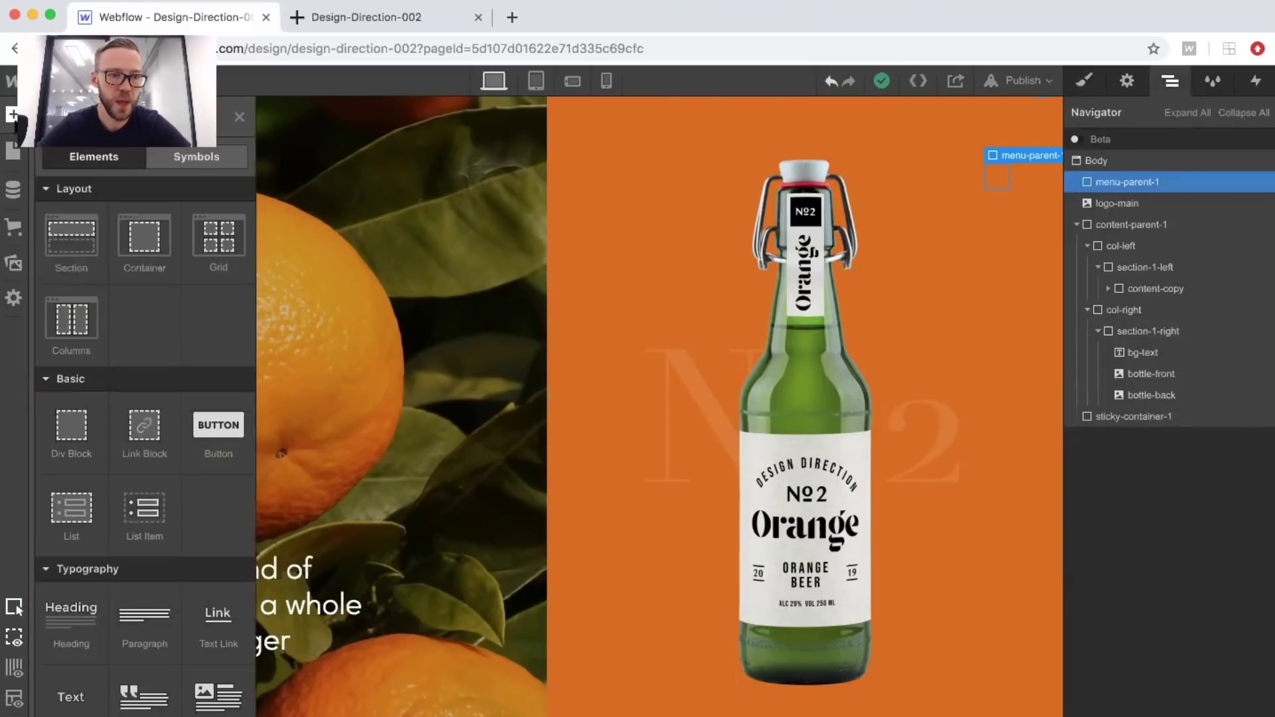
pyautogui.moveTo(81, 455); pyautogui.dragTo(1114, 181)
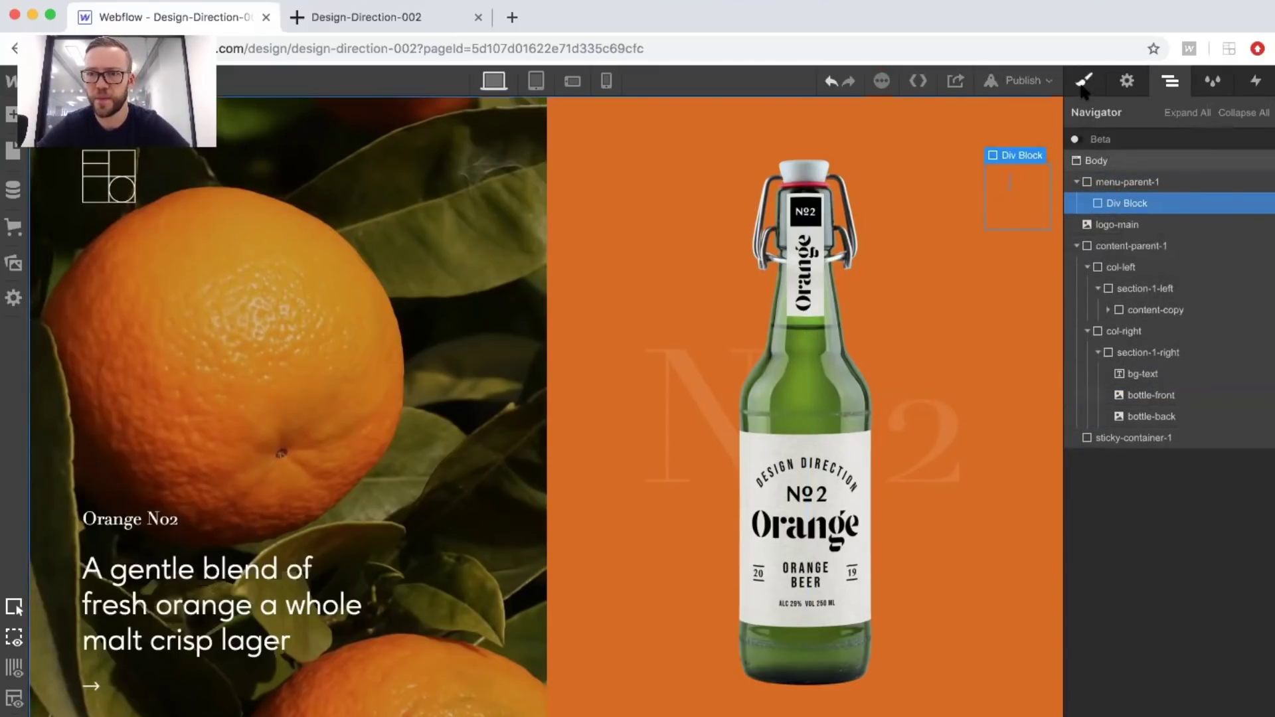
pyautogui.click(1122, 163)
pyautogui.write('menu-')
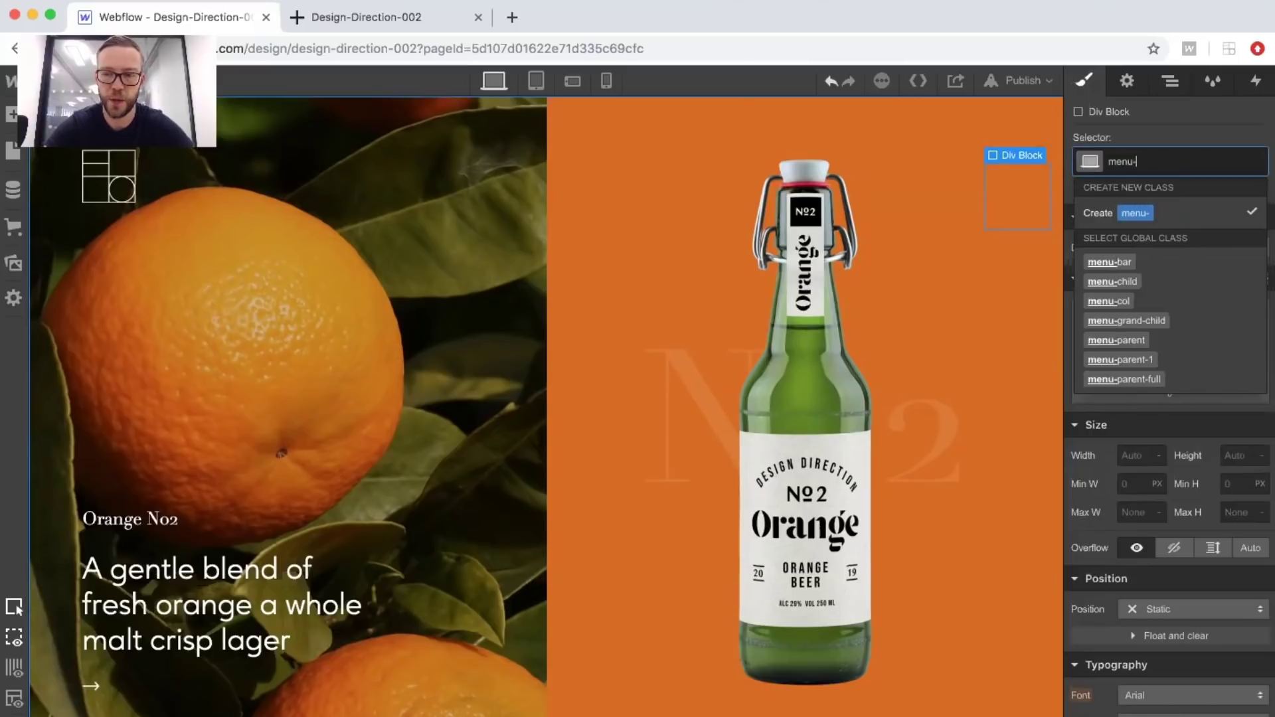
pyautogui.write('bar-1')
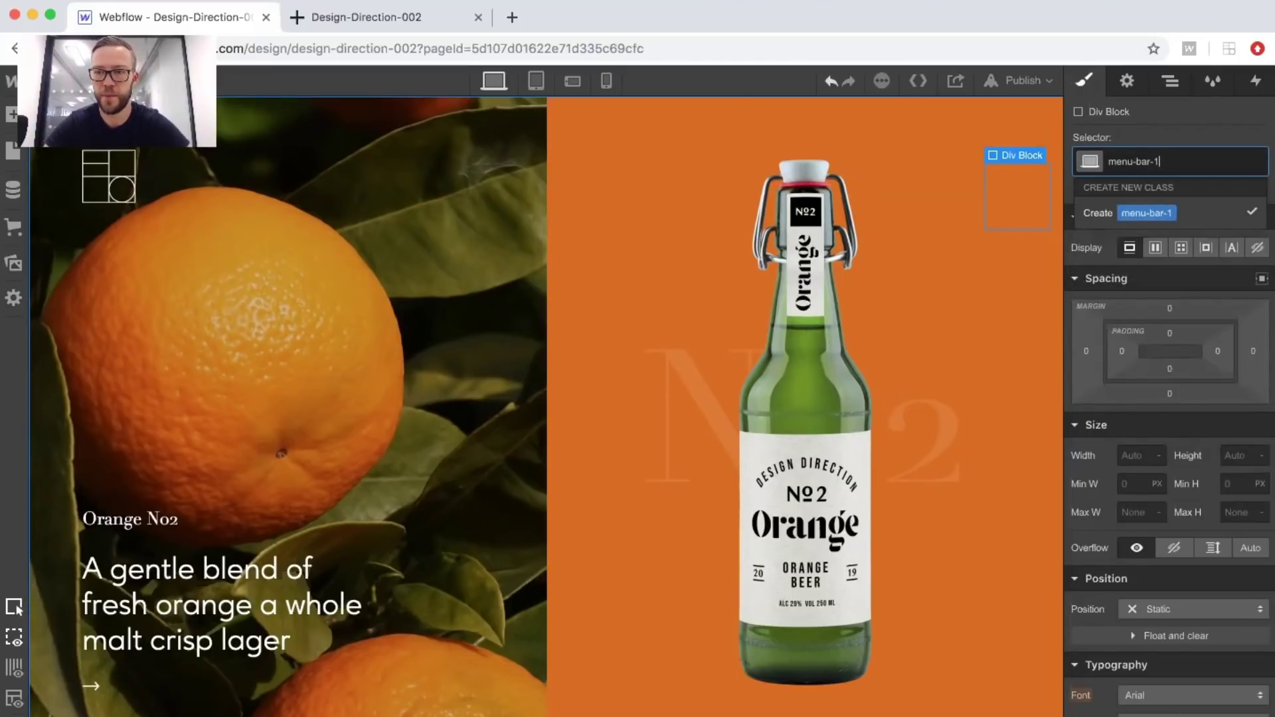
pyautogui.press('Return')
# Set menu-bar-1 to a width of 100% and a height of 2 px.
pyautogui.click(1137, 456)
pyautogui.write('100')
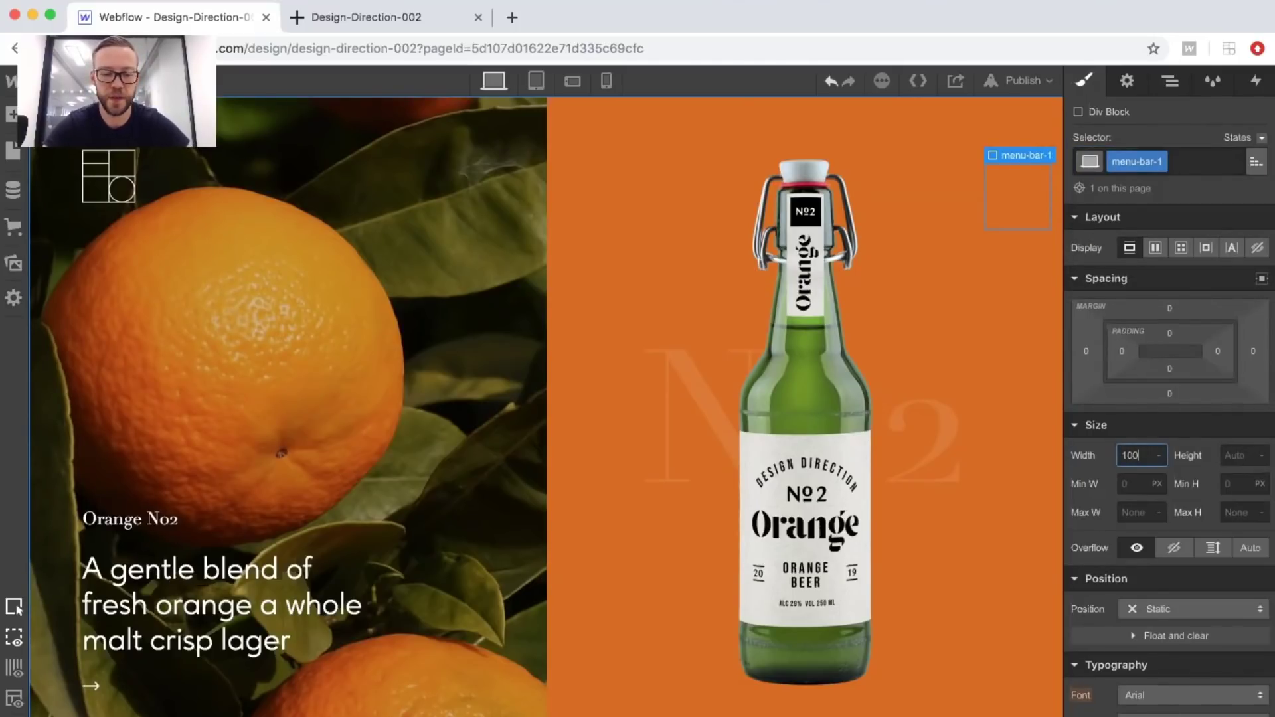
pyautogui.write('%')
pyautogui.press('Return')
pyautogui.click(1229, 457)
pyautogui.write('2px')
pyautogui.press('Return')
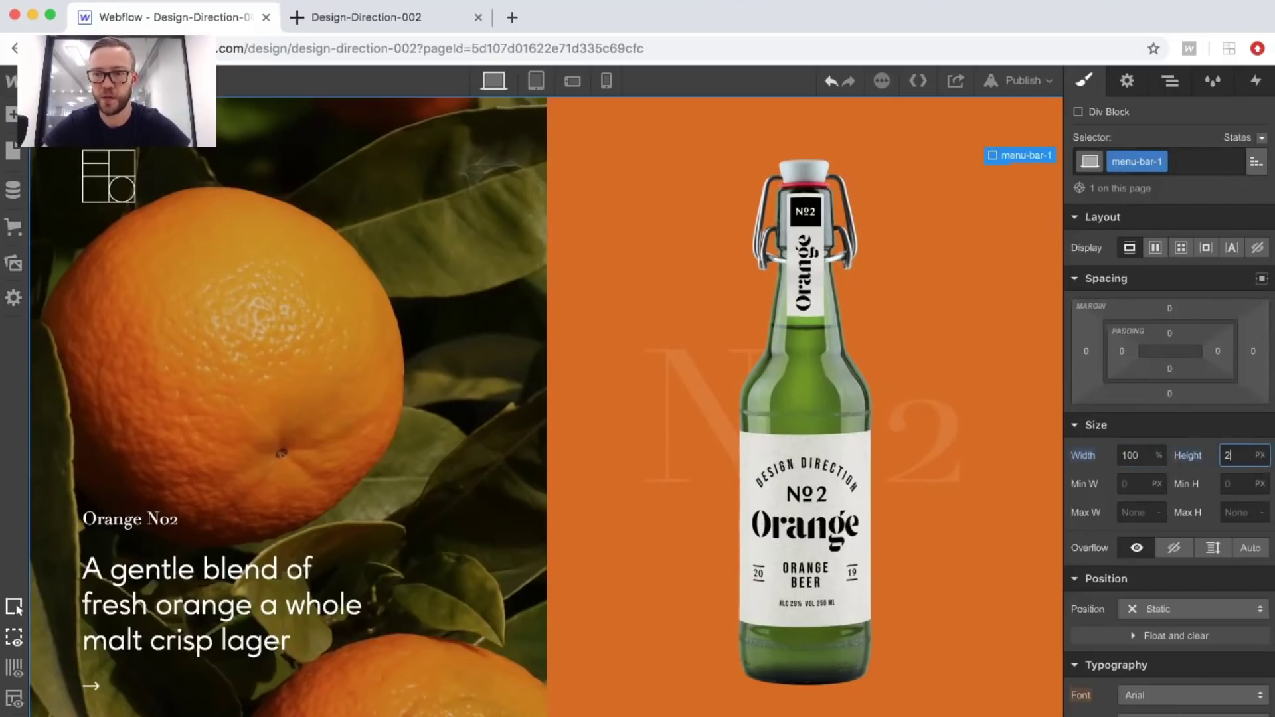
# Set the background colour of menu-bar-1 to white.
pyautogui.scroll(-10, 1201, 459)
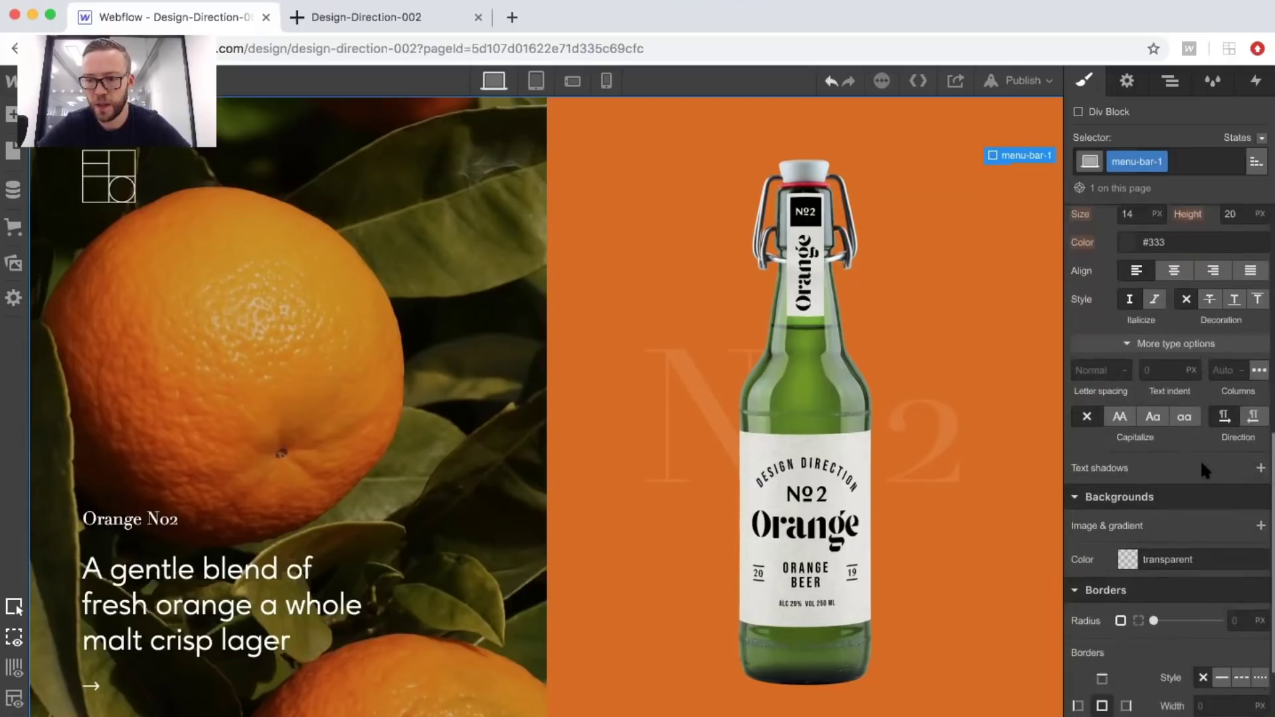
pyautogui.click(1128, 546)
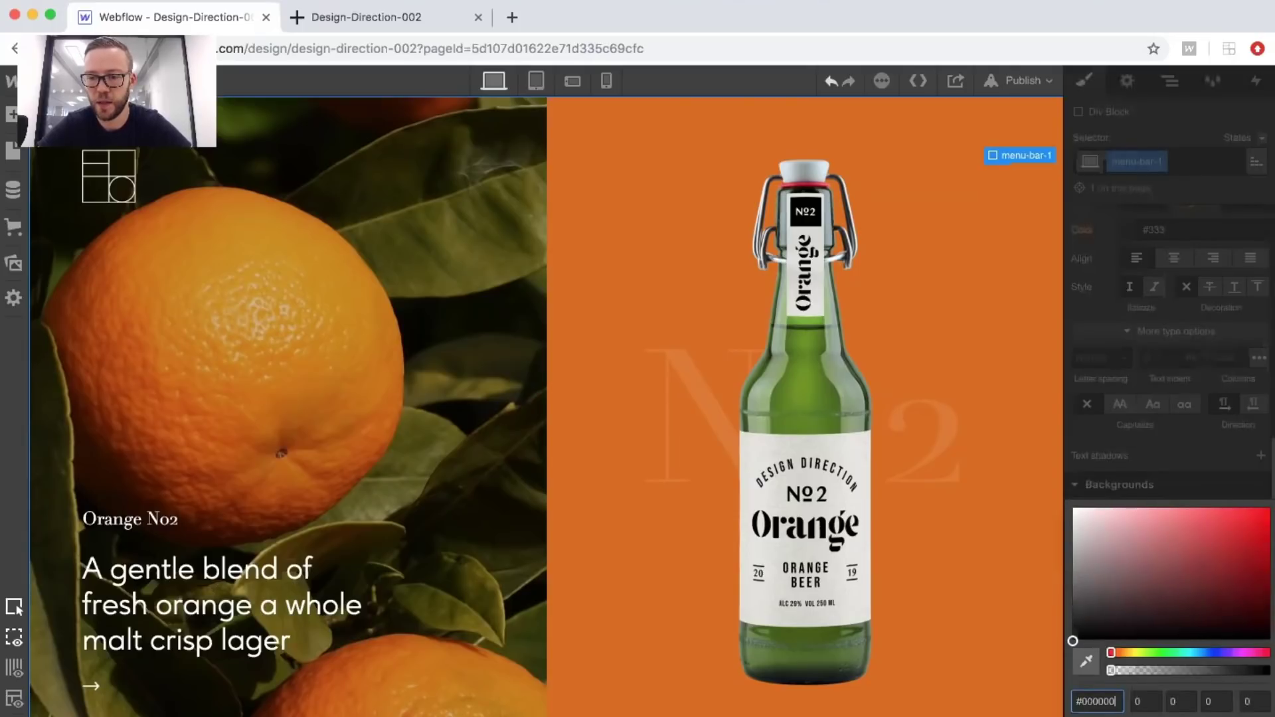
pyautogui.click(1074, 511)
pyautogui.click(1147, 429)
# Give menu-bar-1 a bottom margin of 10 px.
pyautogui.scroll(10, 1149, 412)
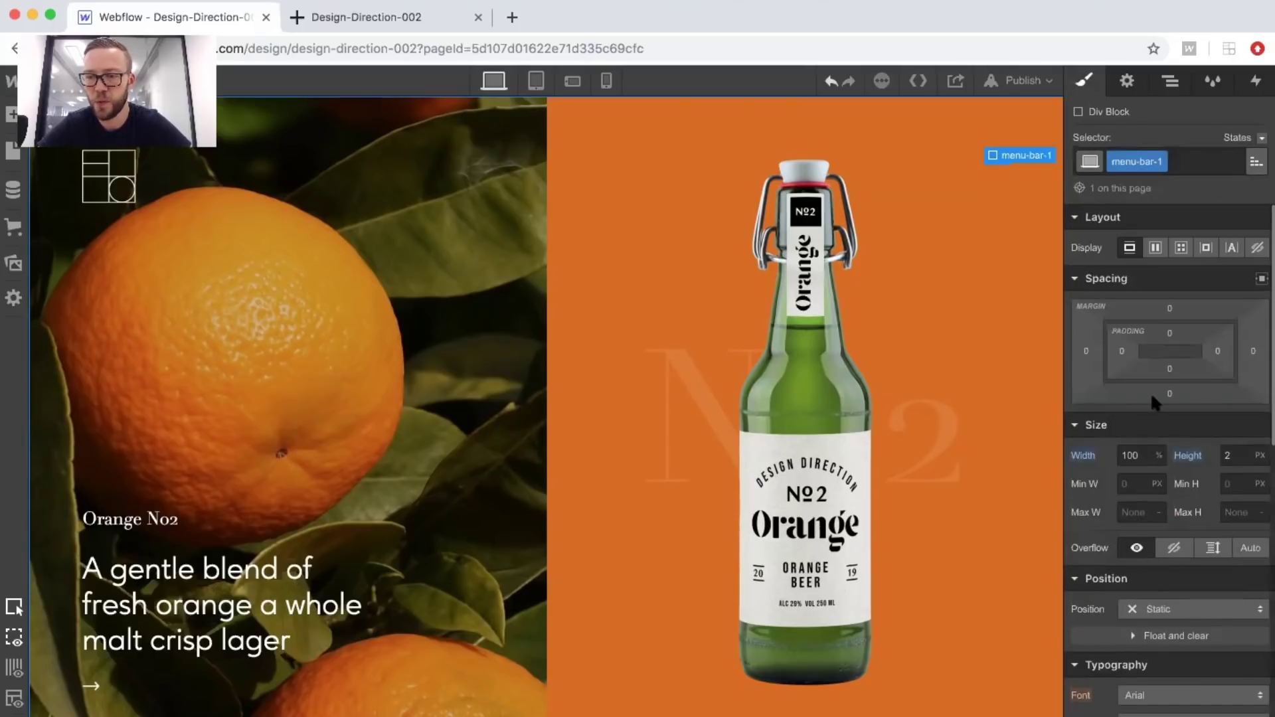
pyautogui.click(1168, 387)
pyautogui.write('10')
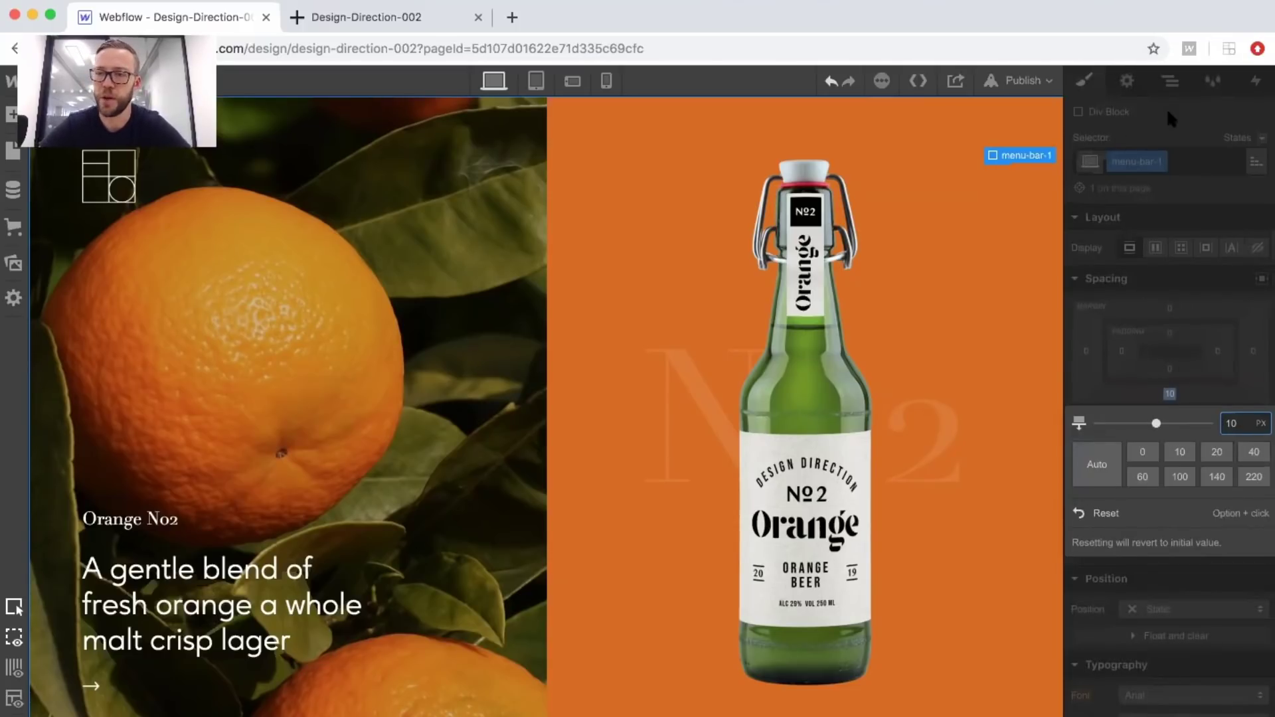
# Duplicate menu-bar-1 inside menu-parent-1 to form the second line of the hamburger icon.
pyautogui.click(1160, 83)
pyautogui.click(1167, 82)
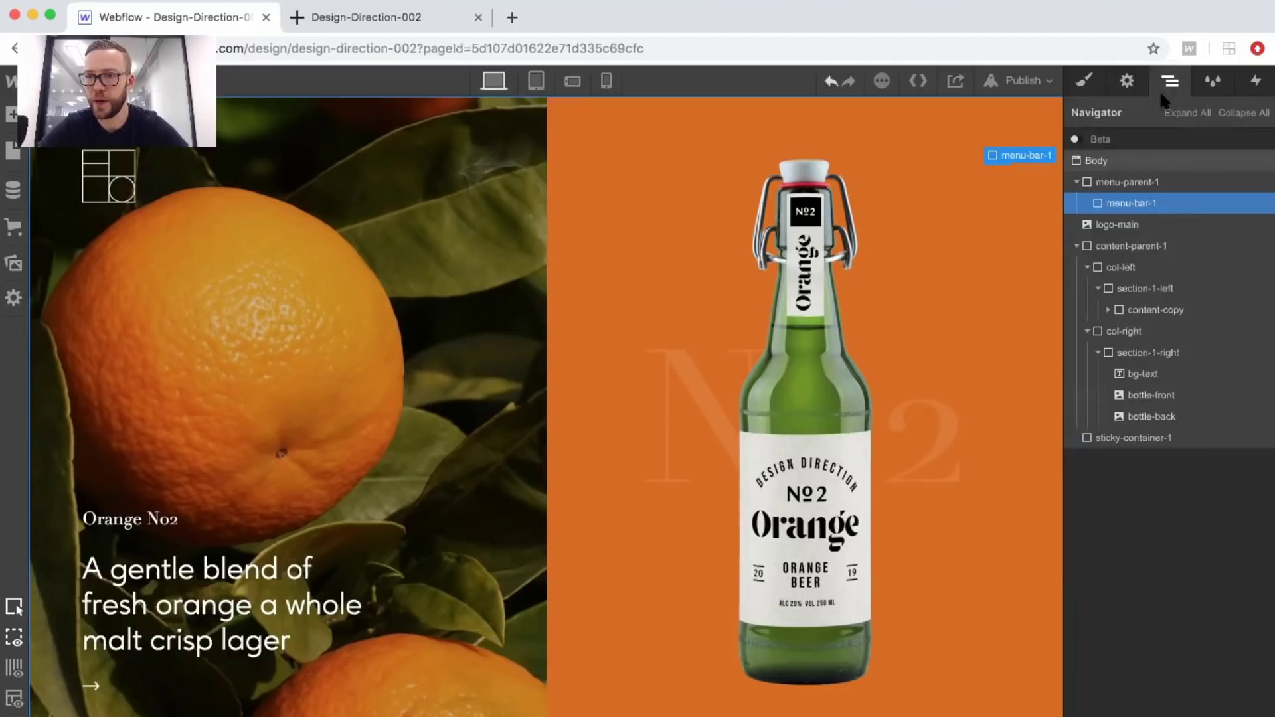
pyautogui.press('super+d')
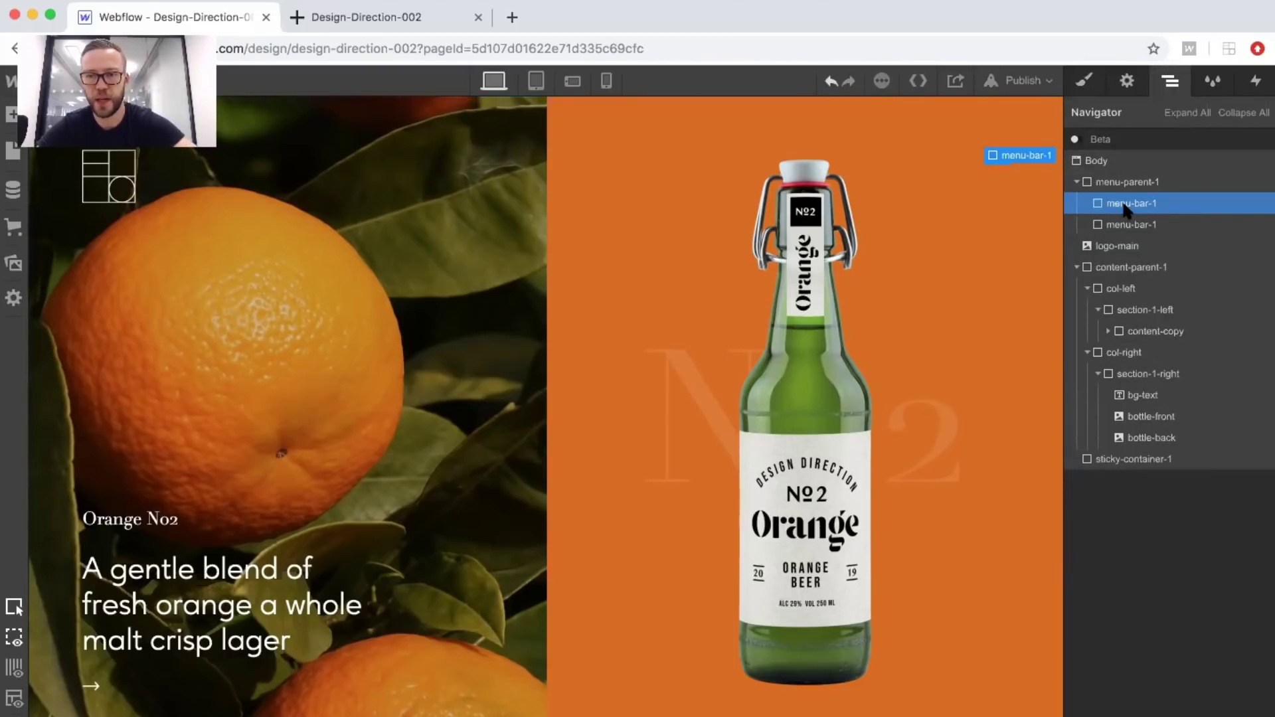
pyautogui.click(656, 162)
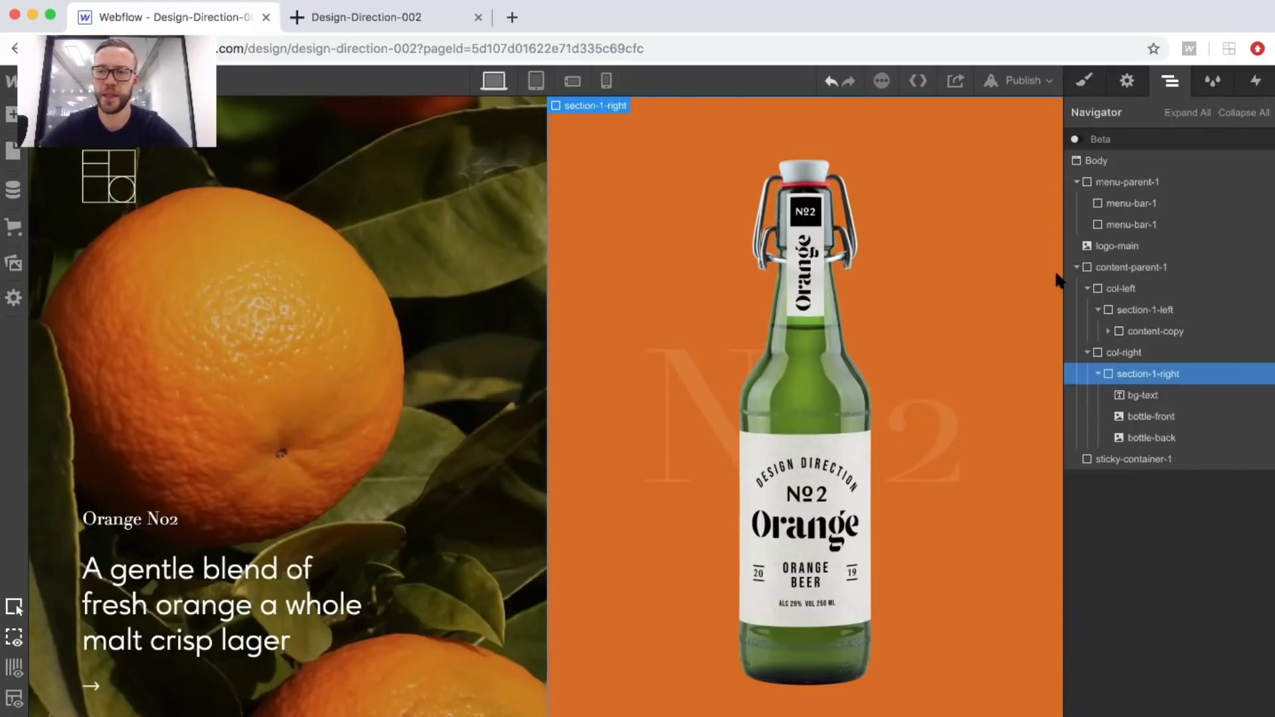
# Set a z-index on menu-parent-1 that lifts the hamburger icon above the page sections.
pyautogui.click(1094, 181)
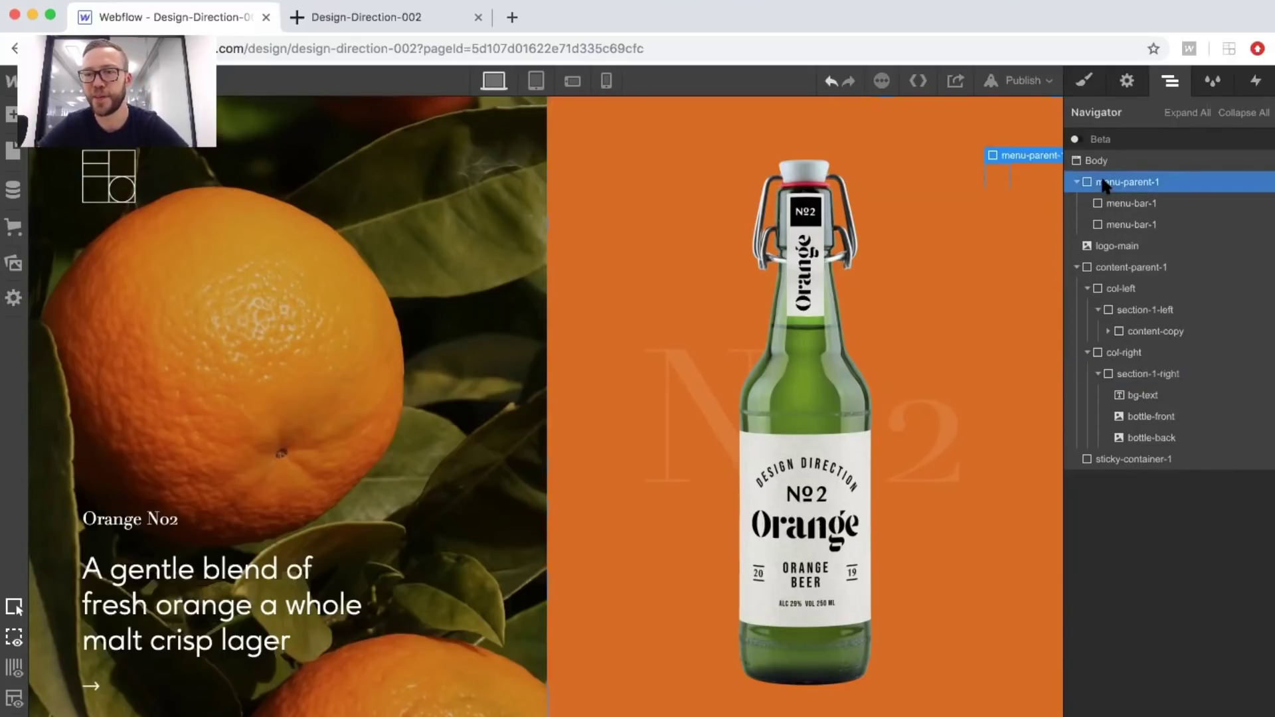
pyautogui.click(1082, 82)
pyautogui.scroll(-5, 1189, 405)
pyautogui.click(1229, 515)
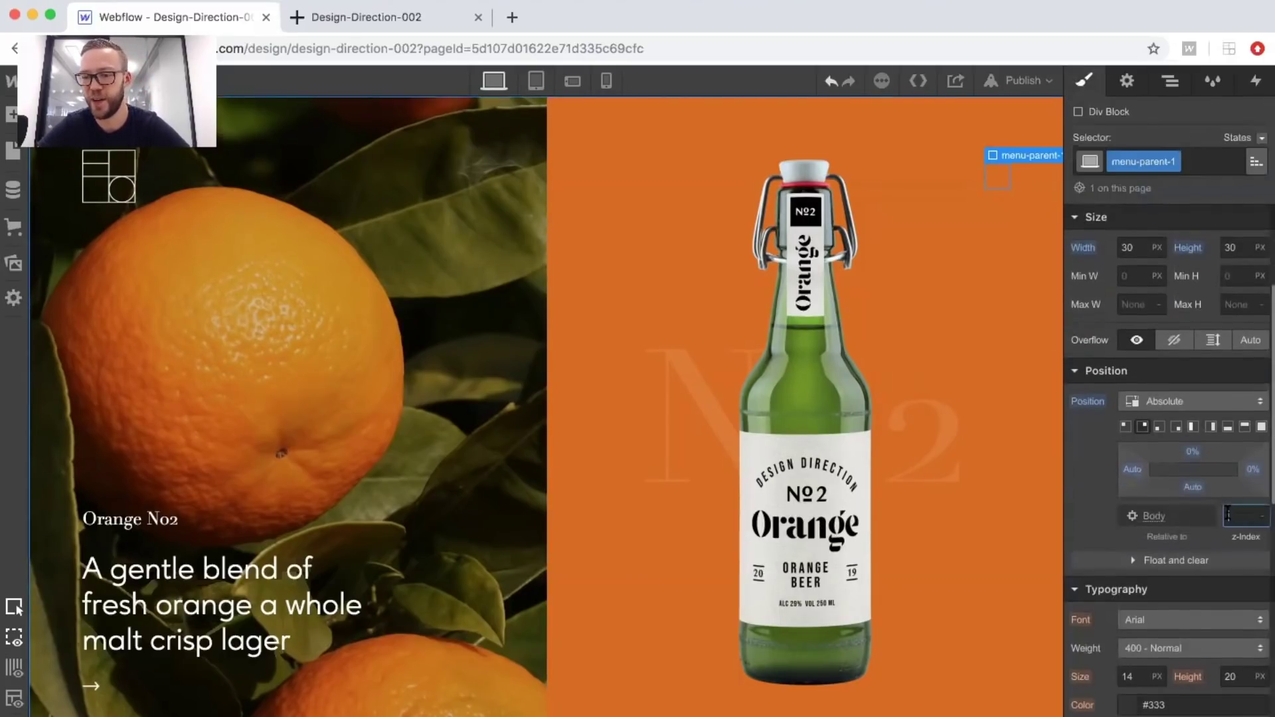
pyautogui.press('Return')
# Preview the page to check the logo and hamburger icon over the first section, and return to editing.
pyautogui.click(637, 130)
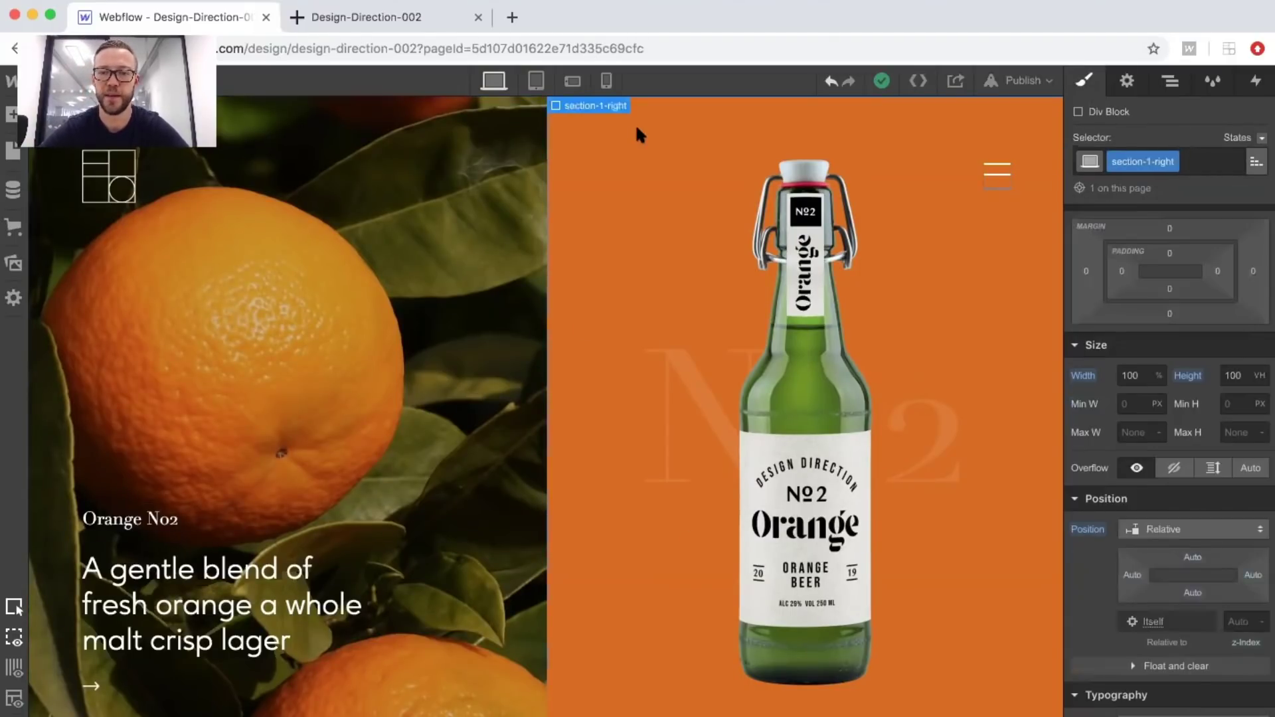
pyautogui.press('super+shift+p')
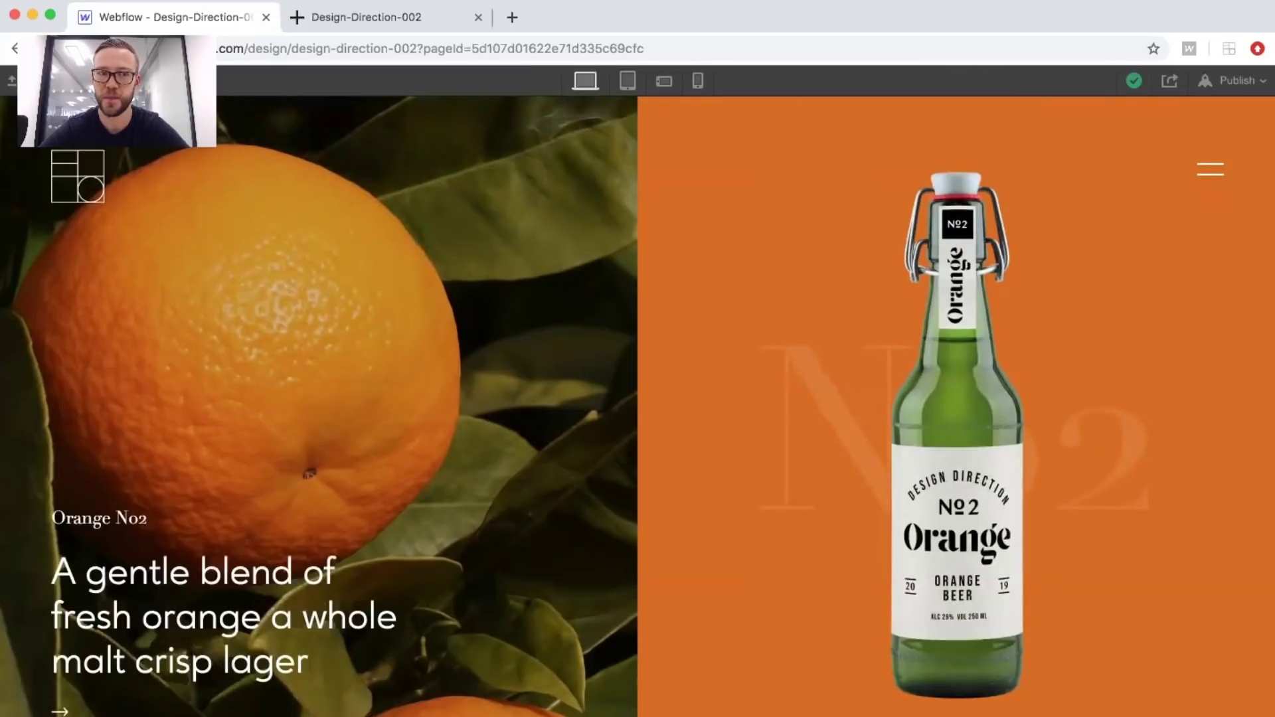
pyautogui.press('super+shift+p')
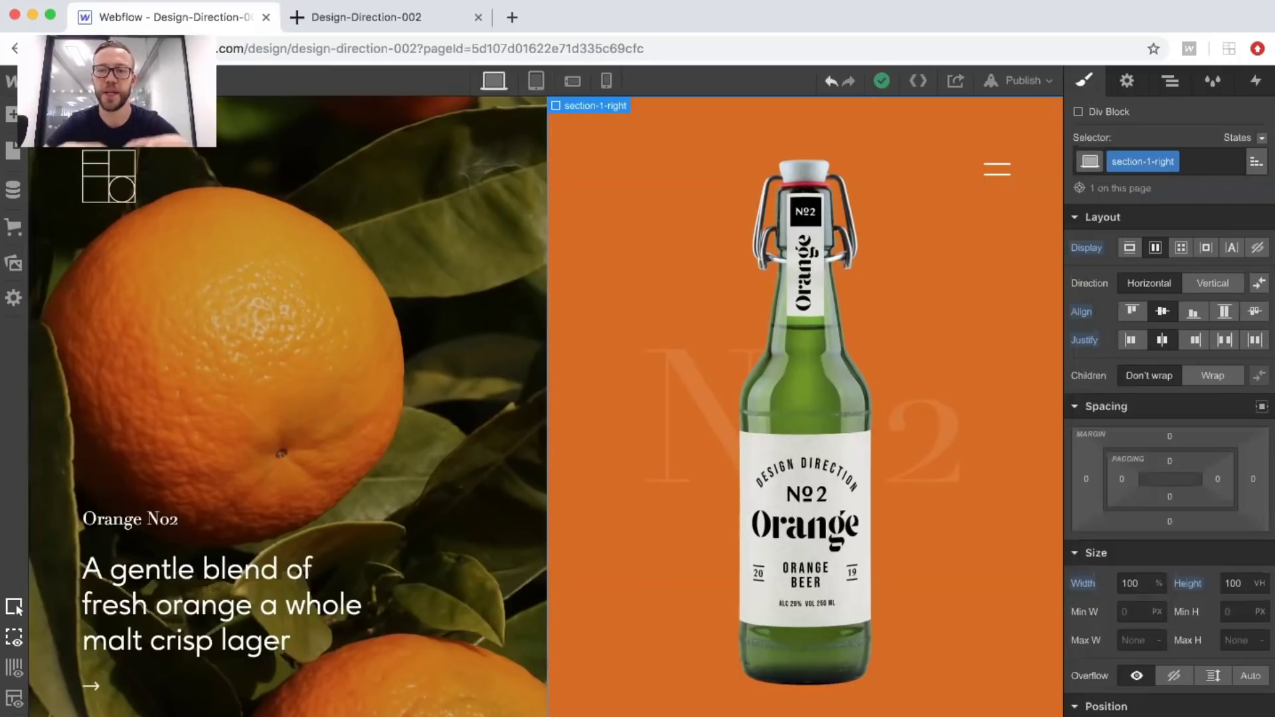
# Collapse the element tree, select content-parent-1 and expand it down to the sections inside col-left and col-right.
pyautogui.click(1170, 80)
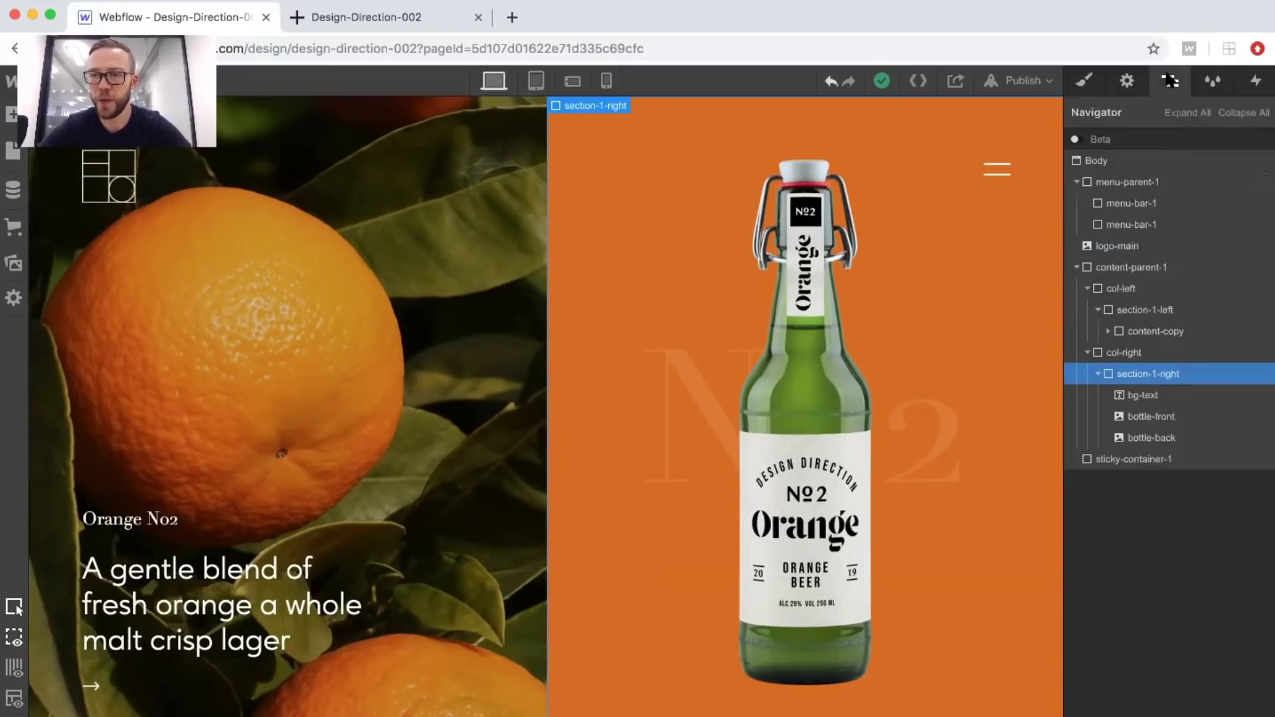
pyautogui.click(1237, 113)
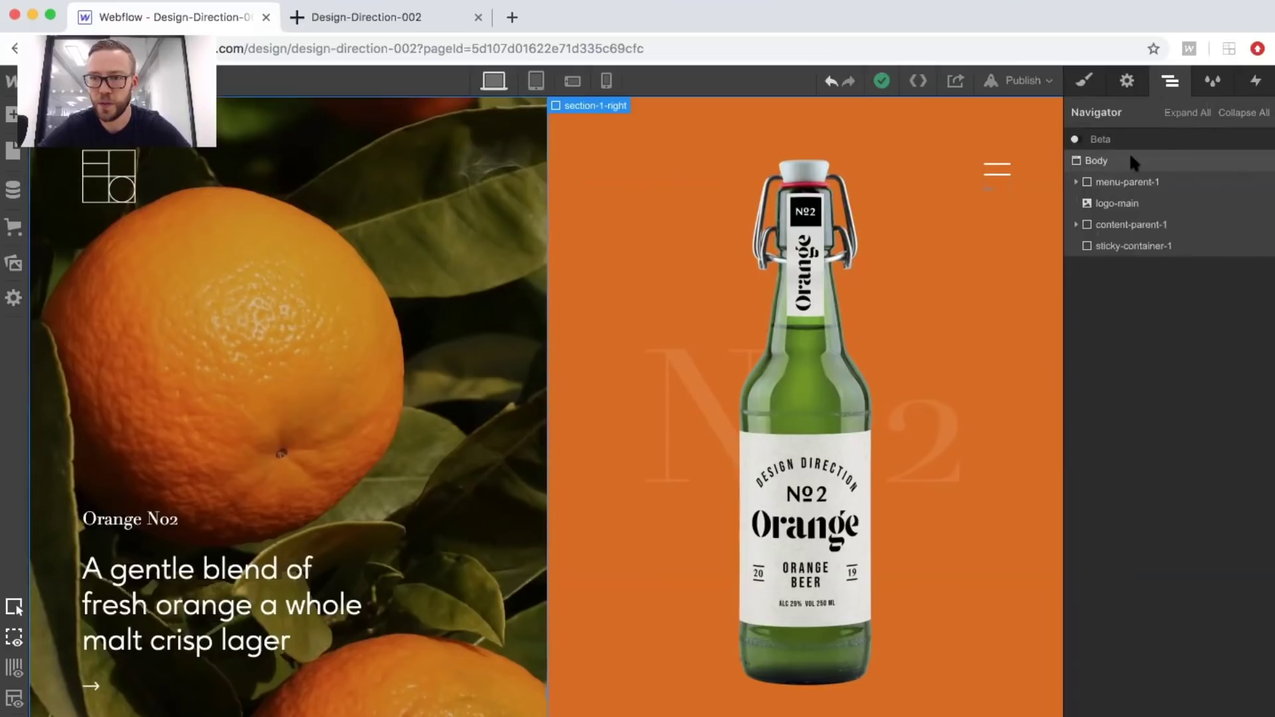
pyautogui.click(1106, 225)
pyautogui.scroll(-3, 711, 353)
pyautogui.scroll(3, 711, 353)
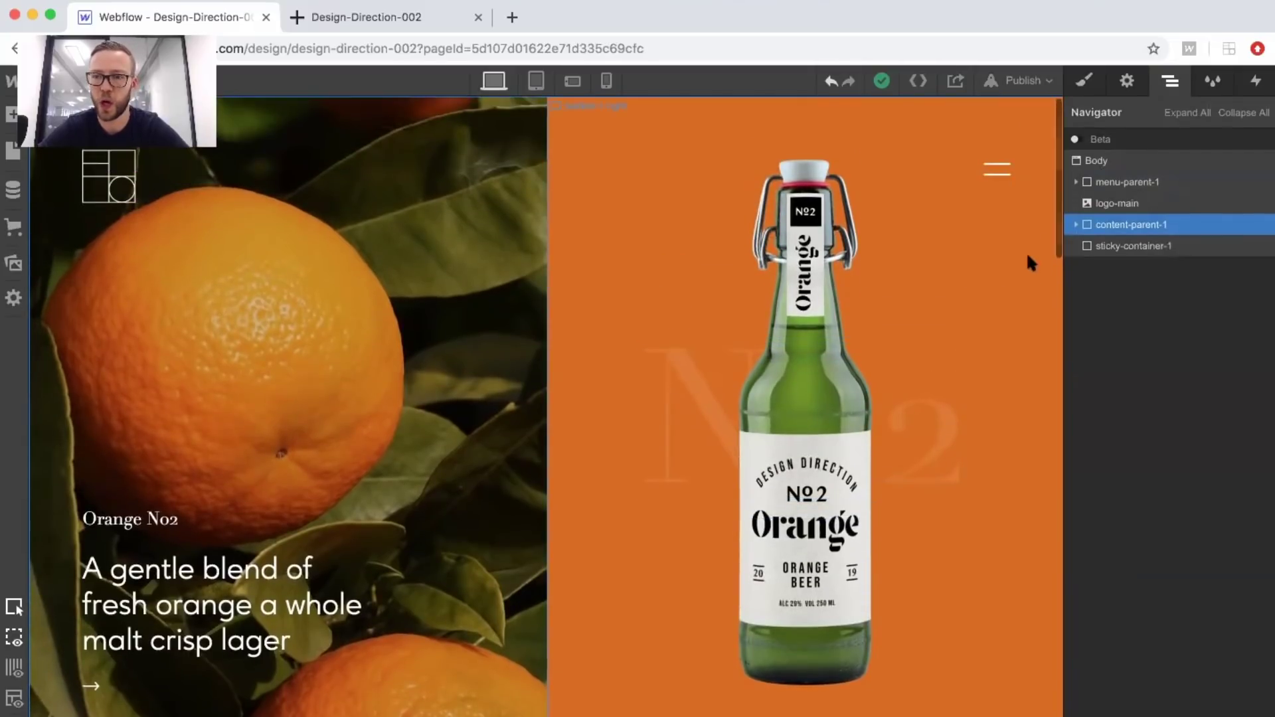
pyautogui.click(1076, 225)
pyautogui.click(1088, 246)
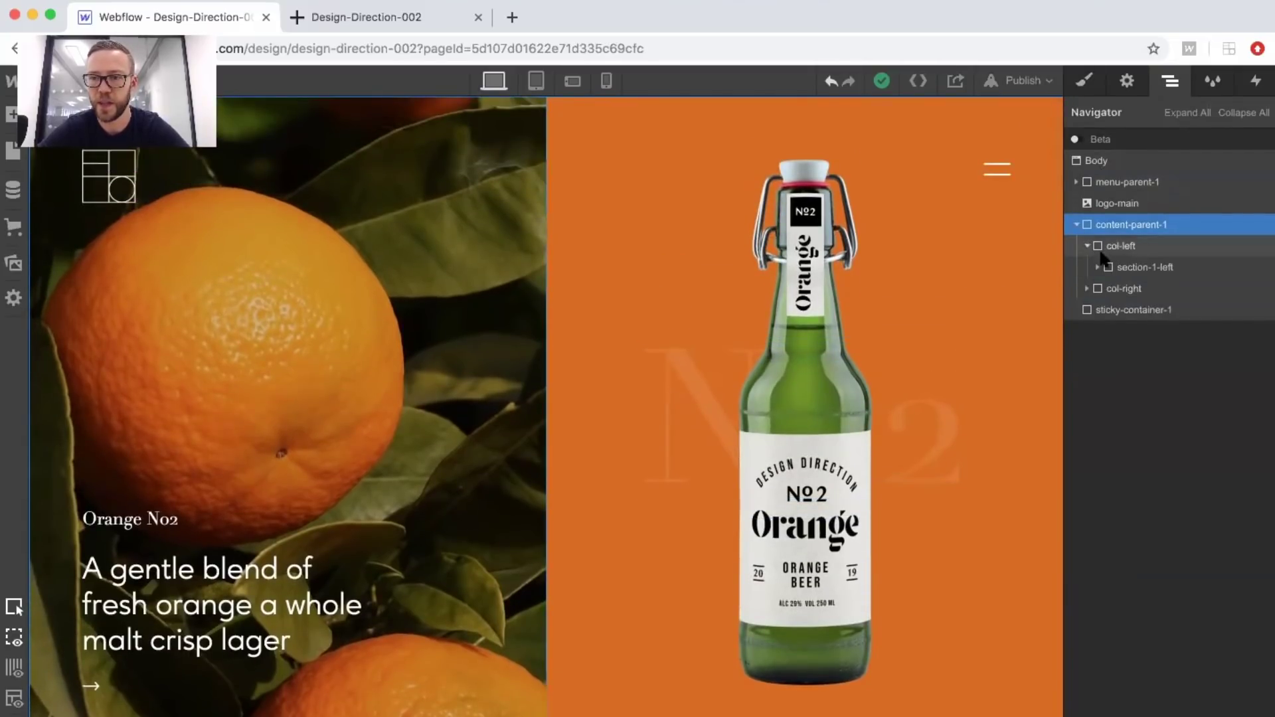
pyautogui.click(1088, 289)
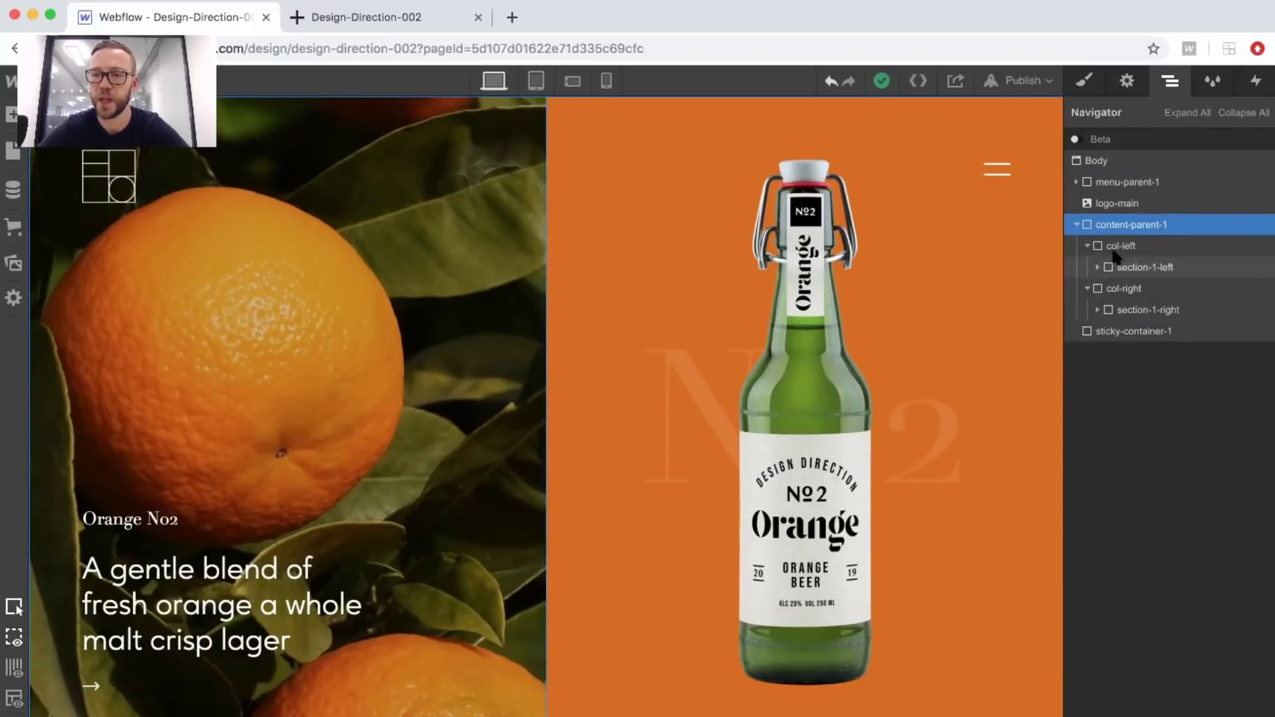
# Set the height of content-parent-1 to 300 VH to make room for three full-screen rows.
pyautogui.click(1086, 89)
pyautogui.click(1225, 584)
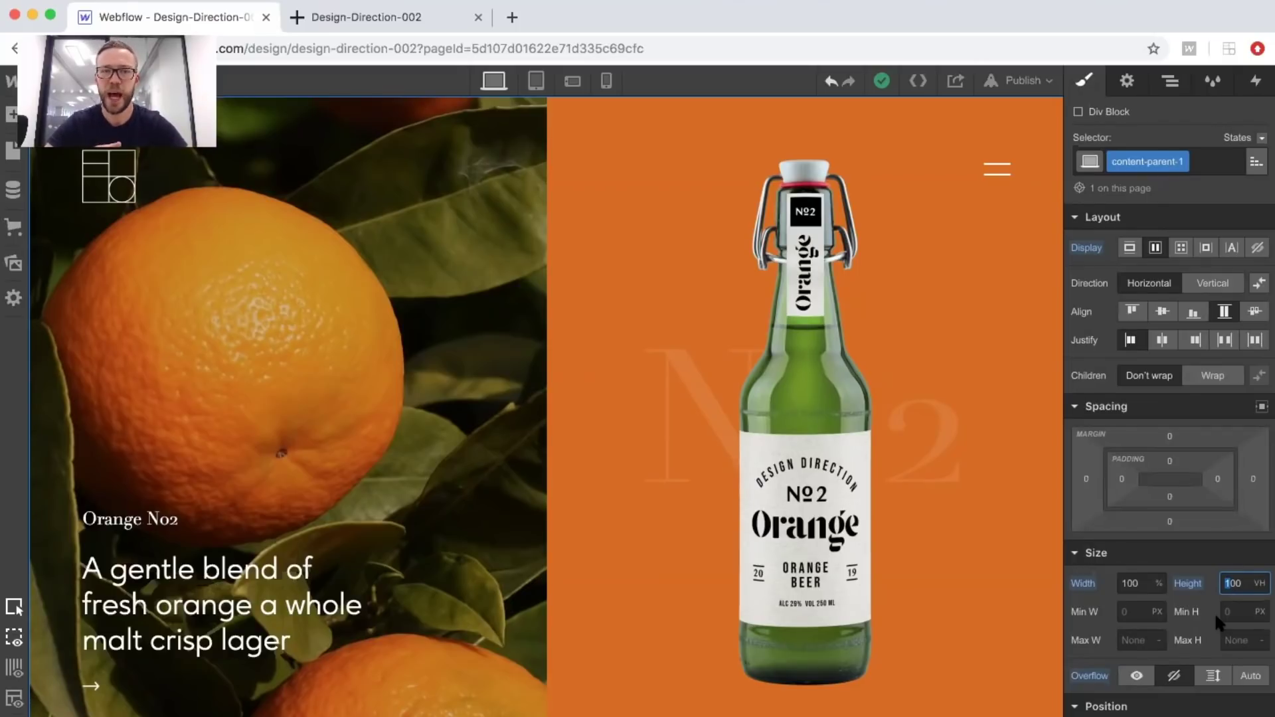
pyautogui.write('3')
pyautogui.scroll(-3, 550, 398)
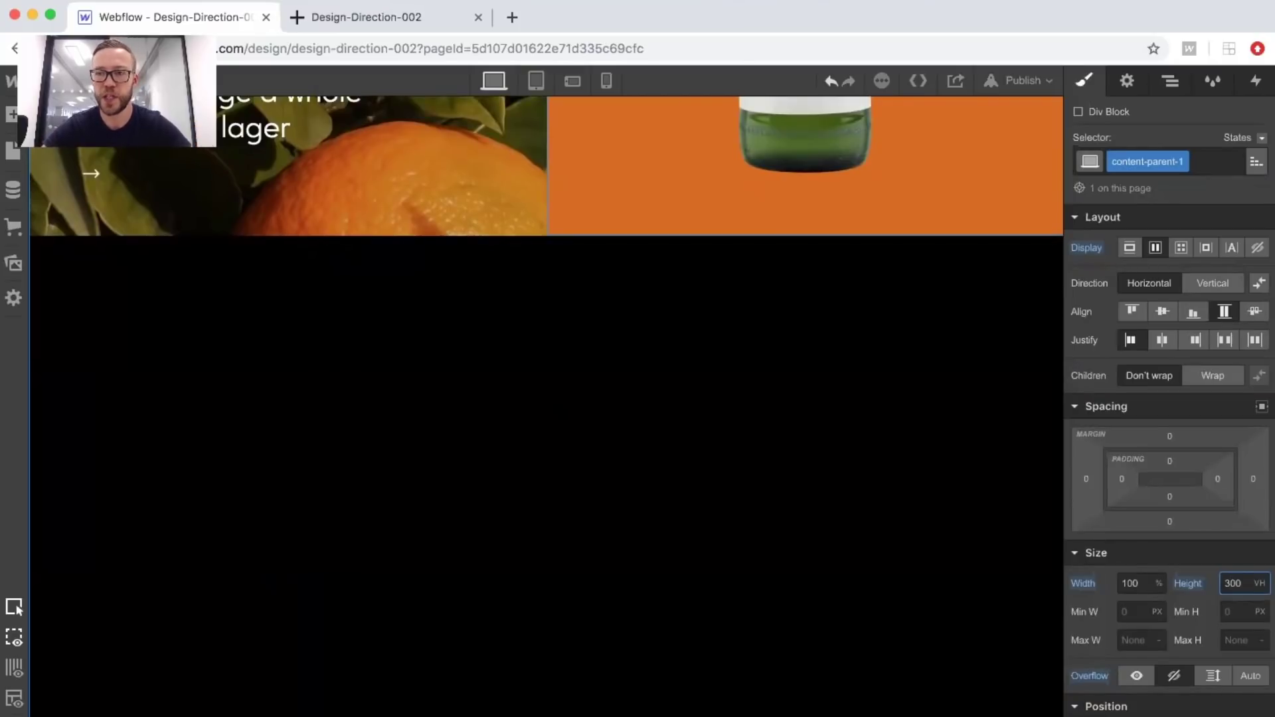
# Duplicate section-1-left inside col-left and section-1-right inside col-right to create a second row.
pyautogui.click(1170, 81)
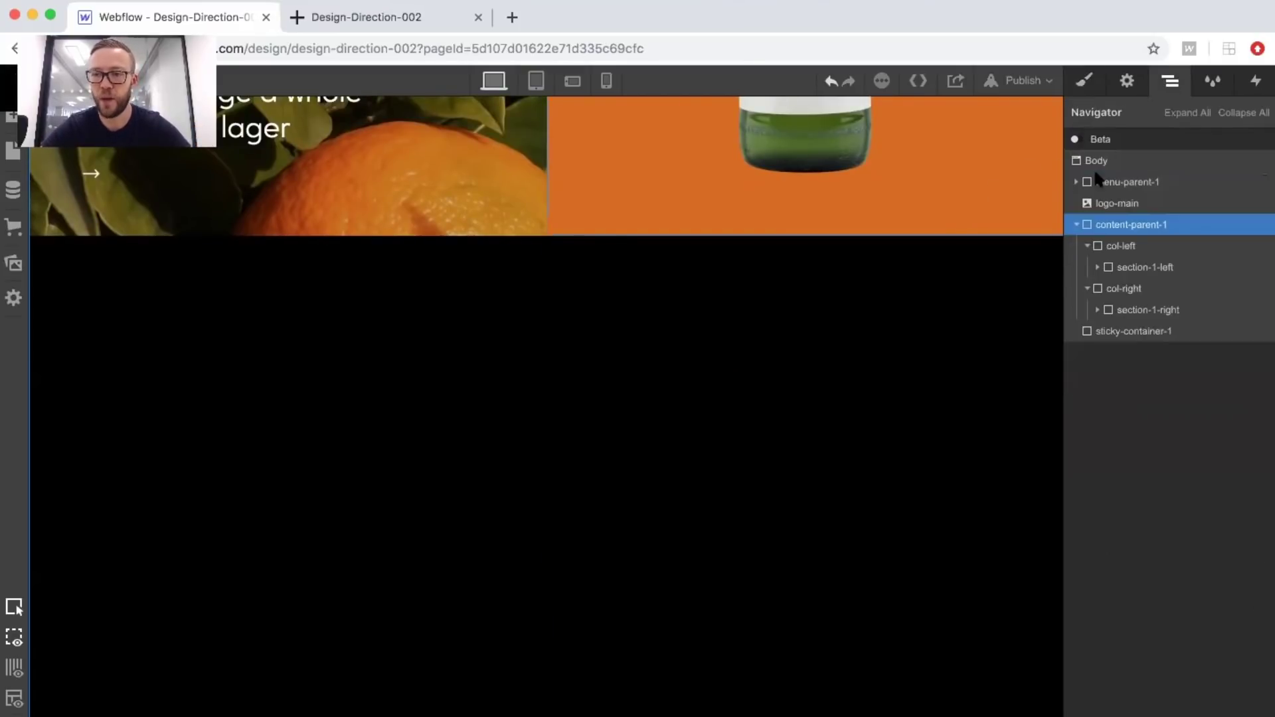
pyautogui.click(1122, 265)
pyautogui.press('super+d')
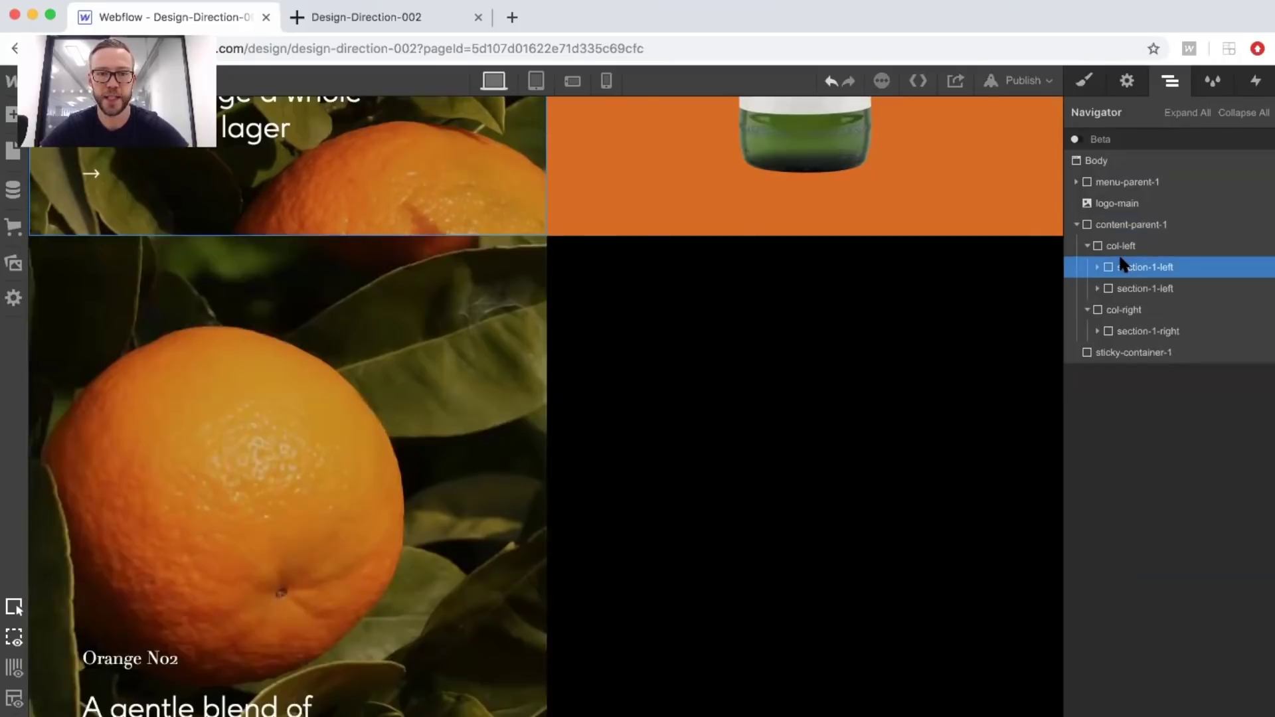
pyautogui.click(1120, 331)
pyautogui.press('super+d')
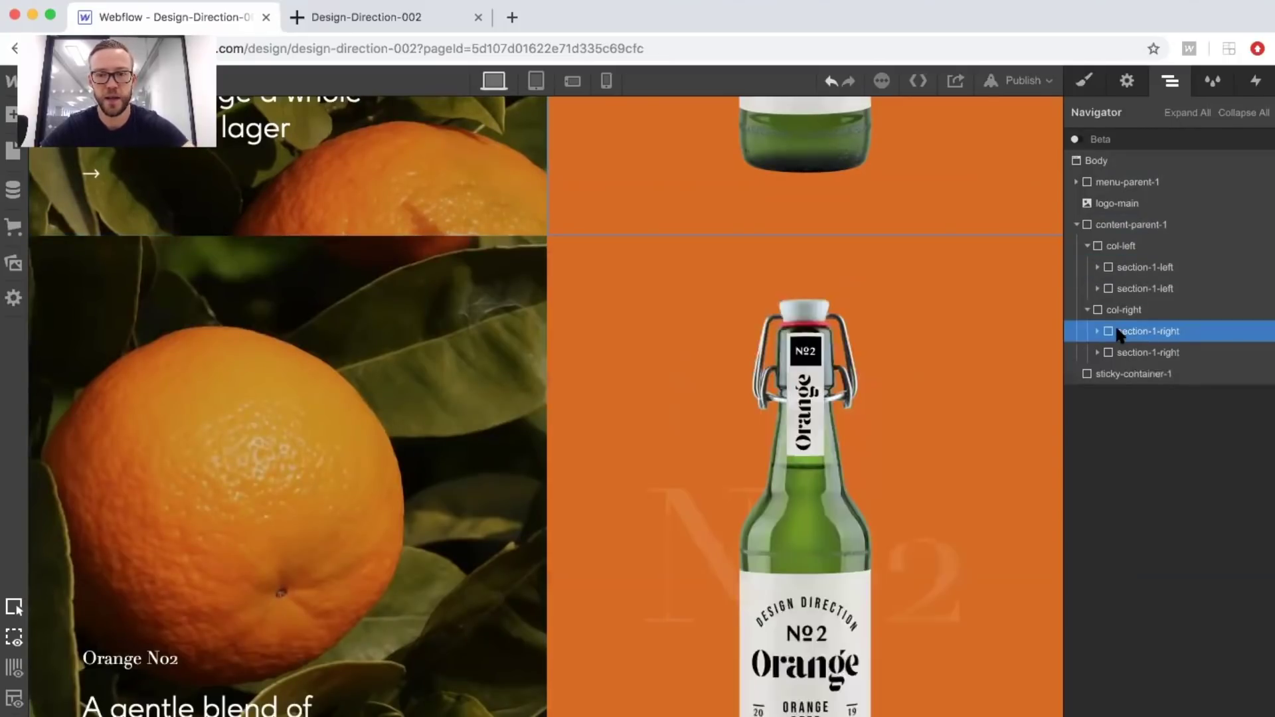
# Examine both rows on the page and identify which section entries in col-left and col-right belong to the second row.
pyautogui.scroll(-10, 512, 412)
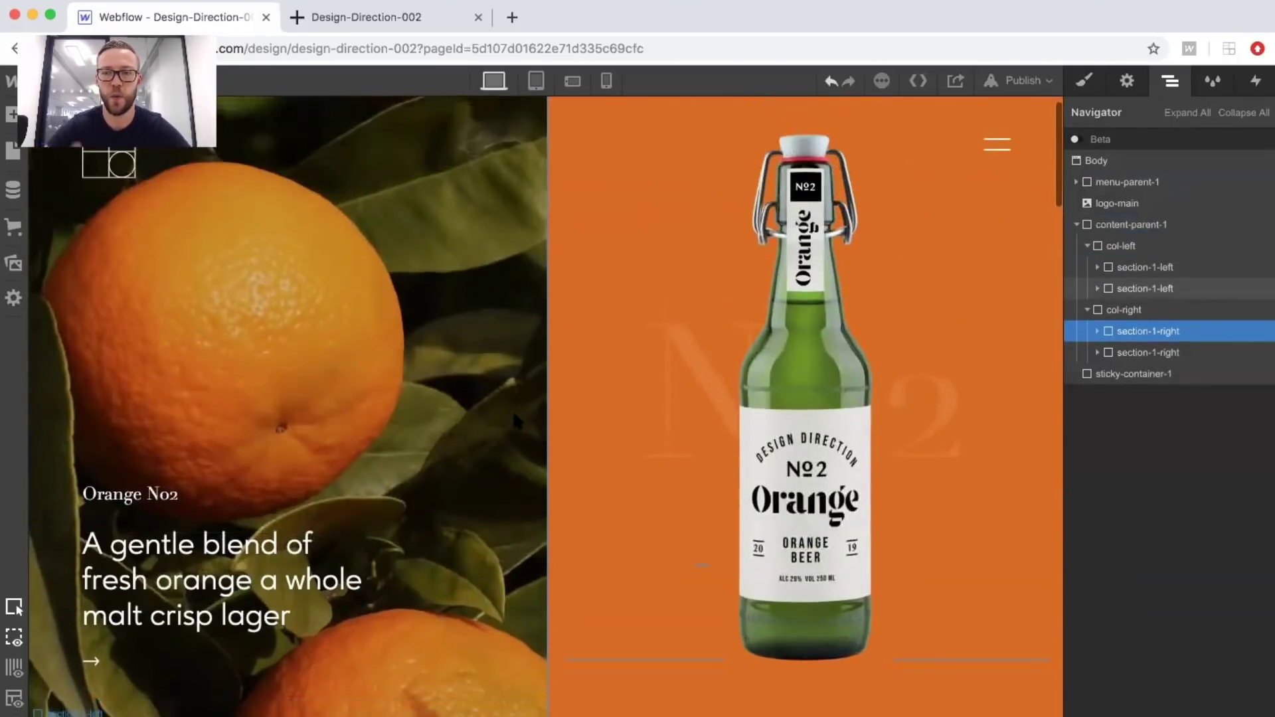
pyautogui.scroll(-5, 515, 420)
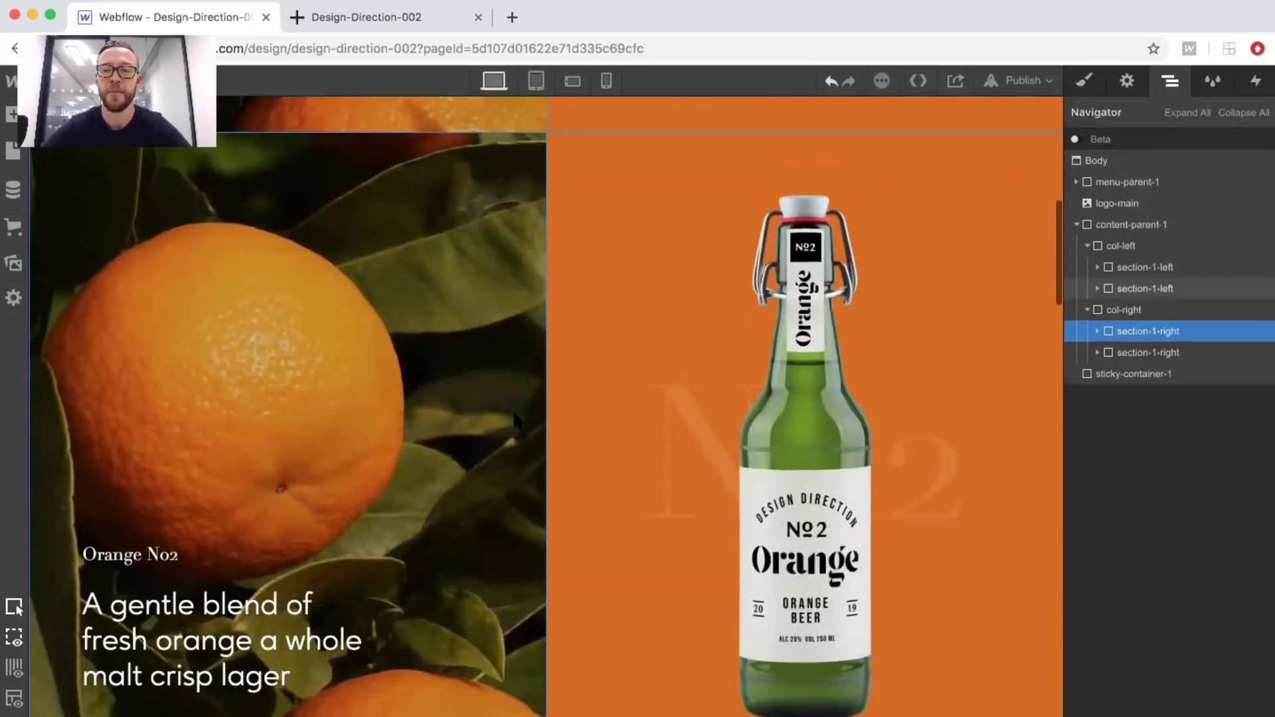
pyautogui.click(1127, 355)
pyautogui.moveTo(1127, 357); pyautogui.dragTo(1127, 329)
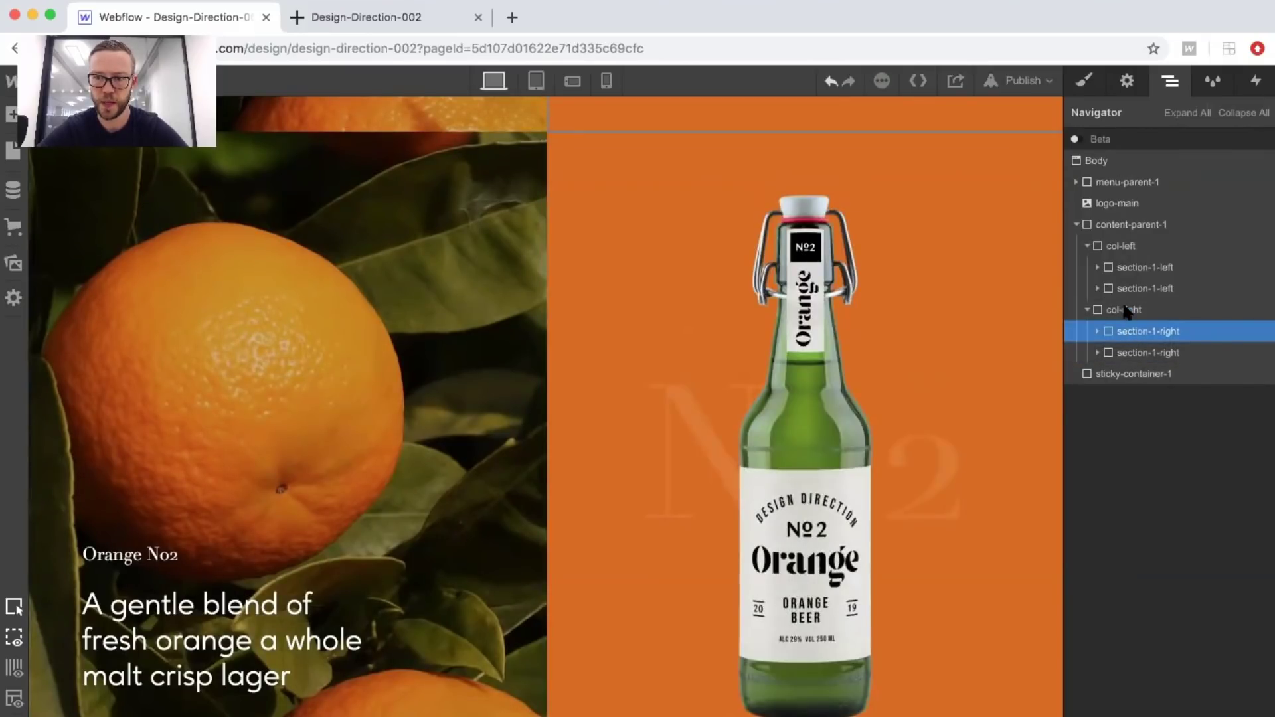
pyautogui.click(1127, 267)
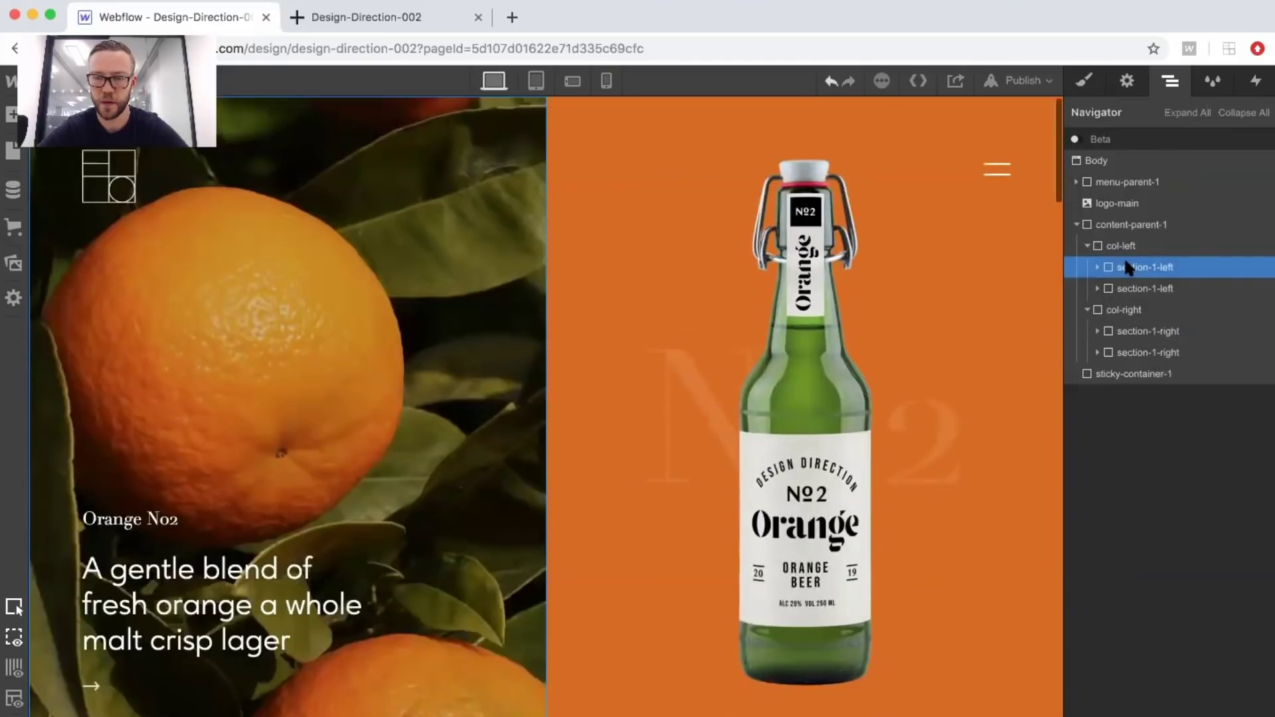
pyautogui.press('Down')
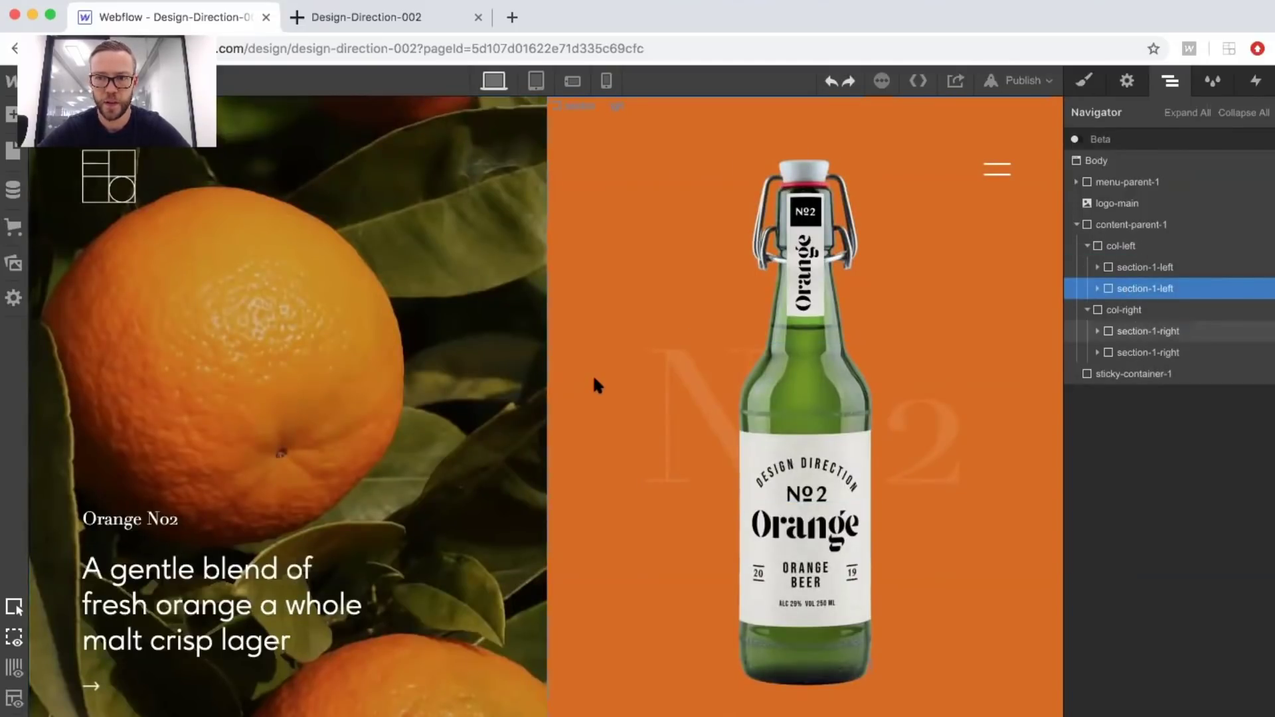
pyautogui.scroll(-5, 594, 383)
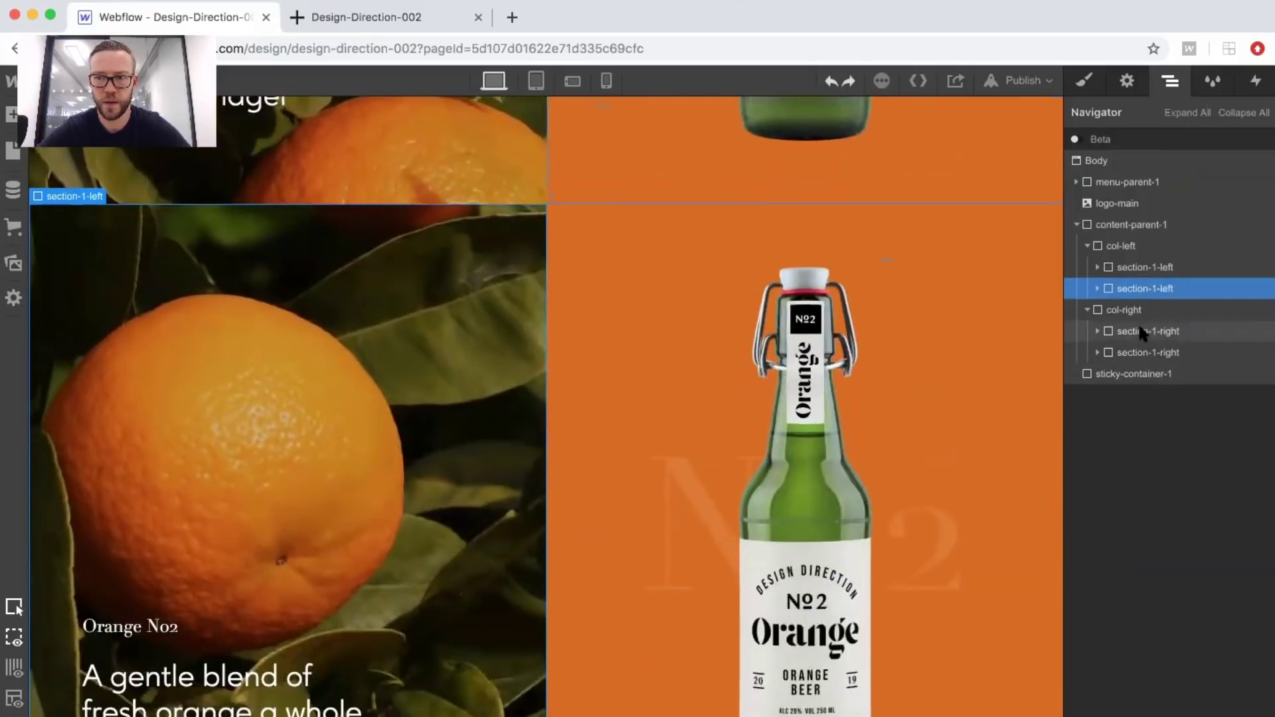
pyautogui.click(1140, 329)
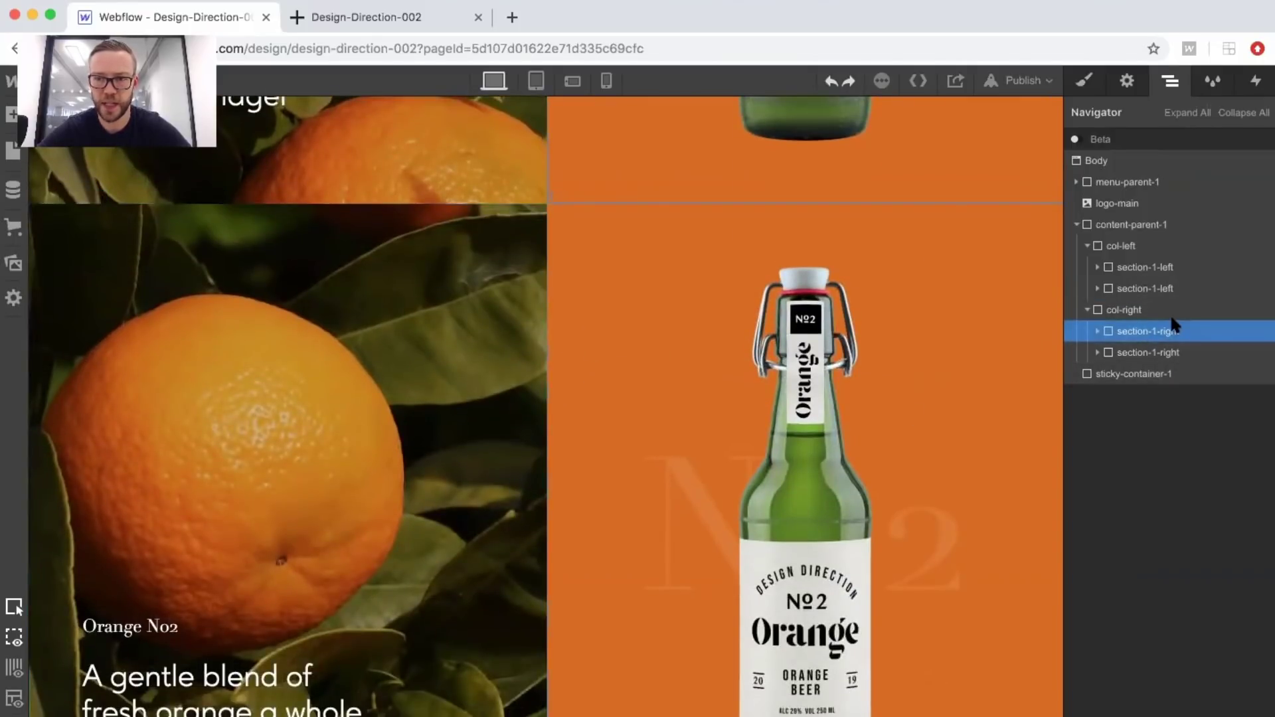
pyautogui.click(1150, 343)
# Swap the second row's halves by moving the lower section-1-left into col-right and the lower section-1-right into col-left, each as second item.
pyautogui.click(1121, 287)
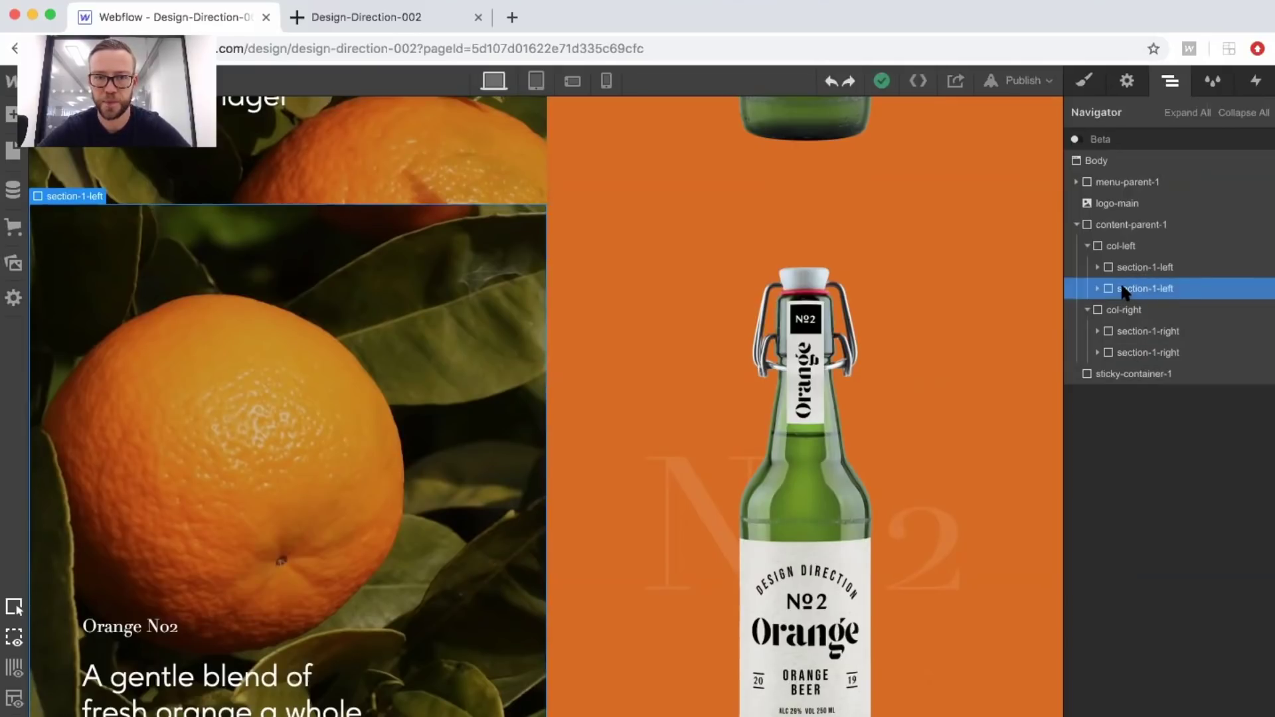
pyautogui.moveTo(1121, 290); pyautogui.dragTo(1128, 338)
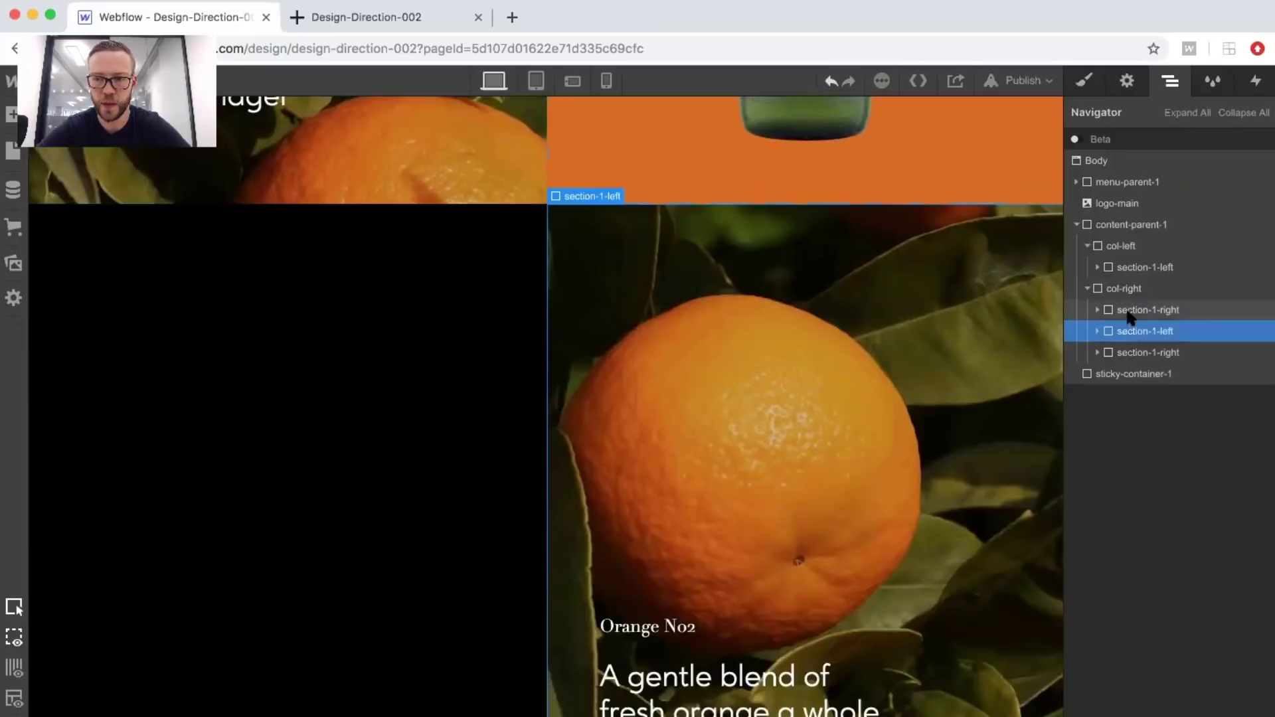
pyautogui.click(1132, 312)
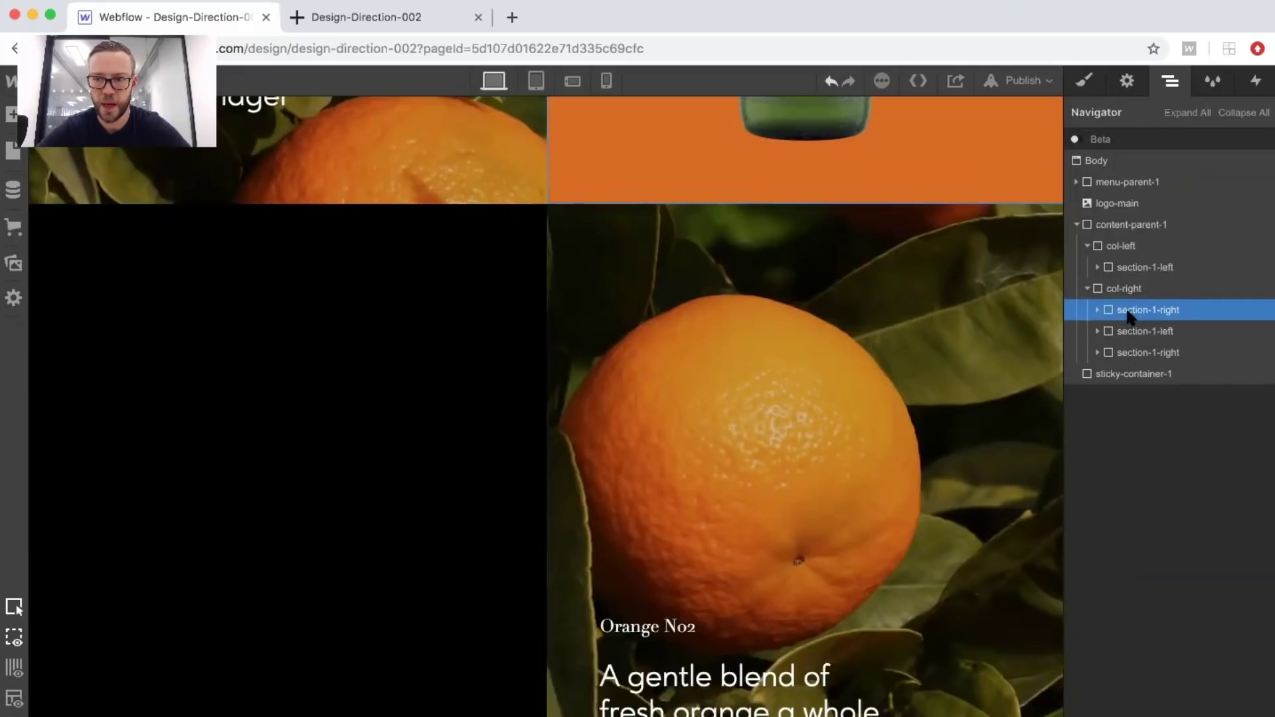
pyautogui.click(1129, 352)
pyautogui.moveTo(1127, 351); pyautogui.dragTo(1130, 287)
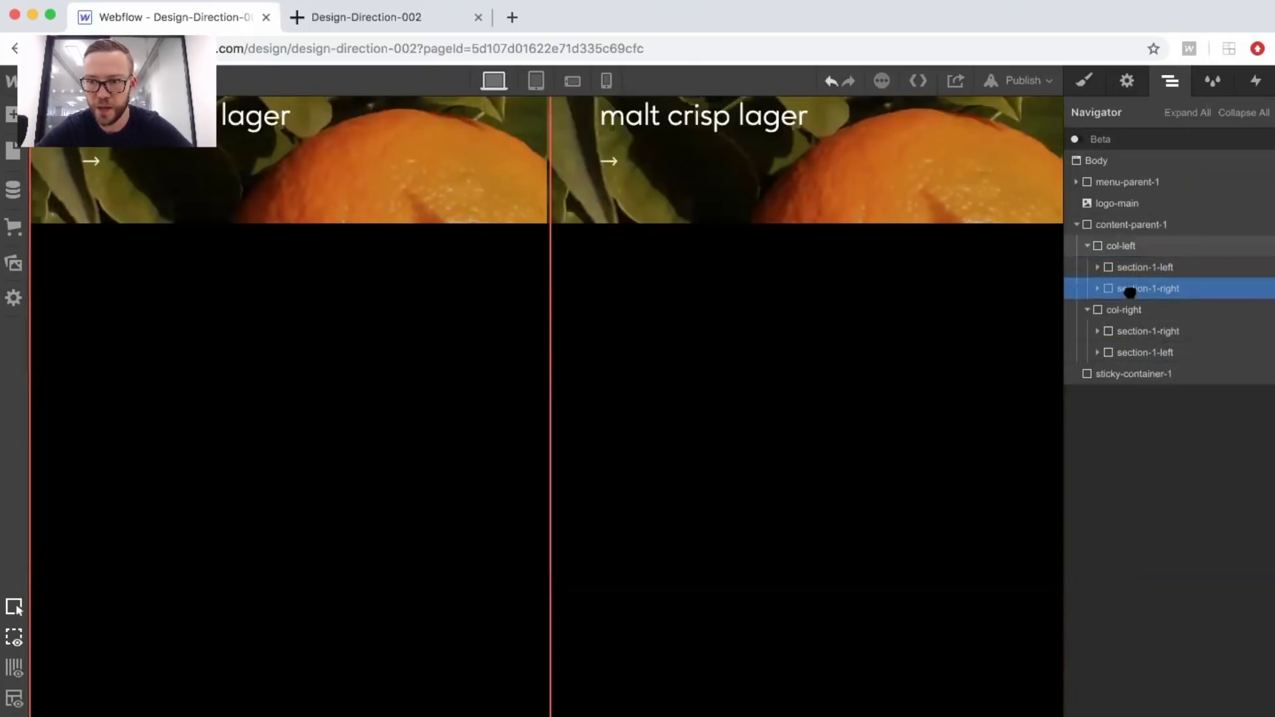
pyautogui.scroll(2, 324, 448)
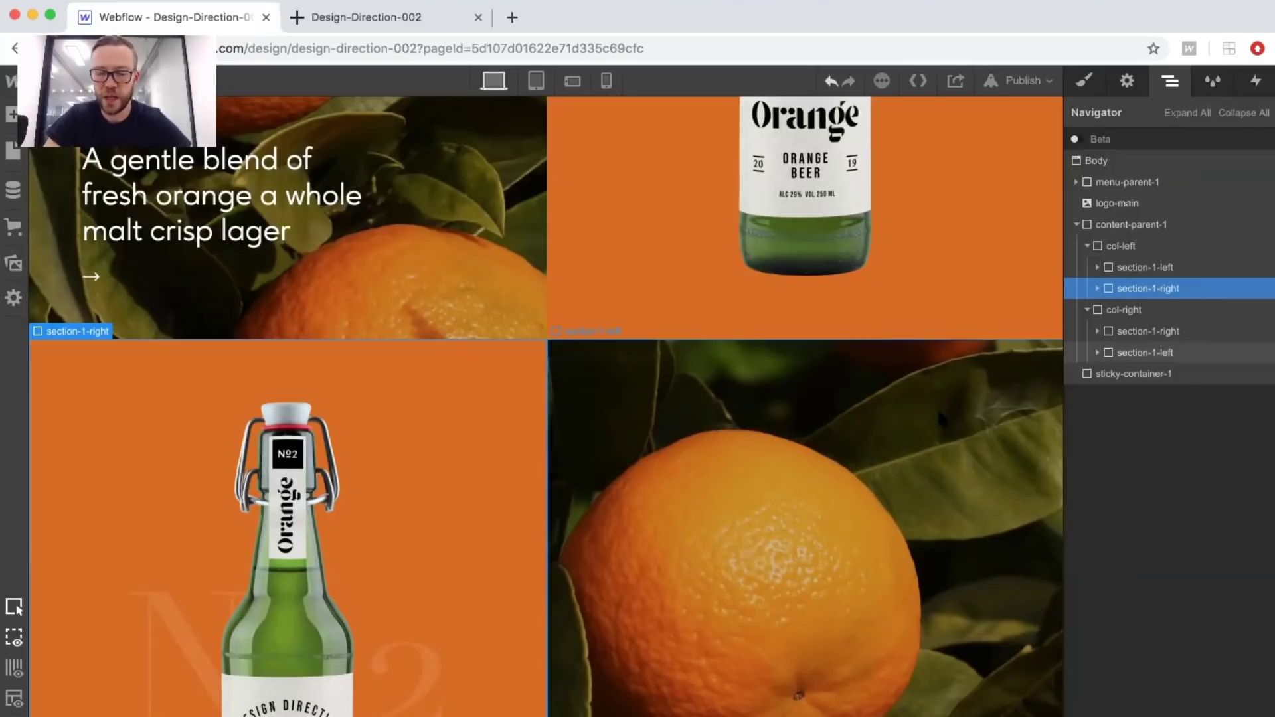
pyautogui.scroll(-1, 883, 396)
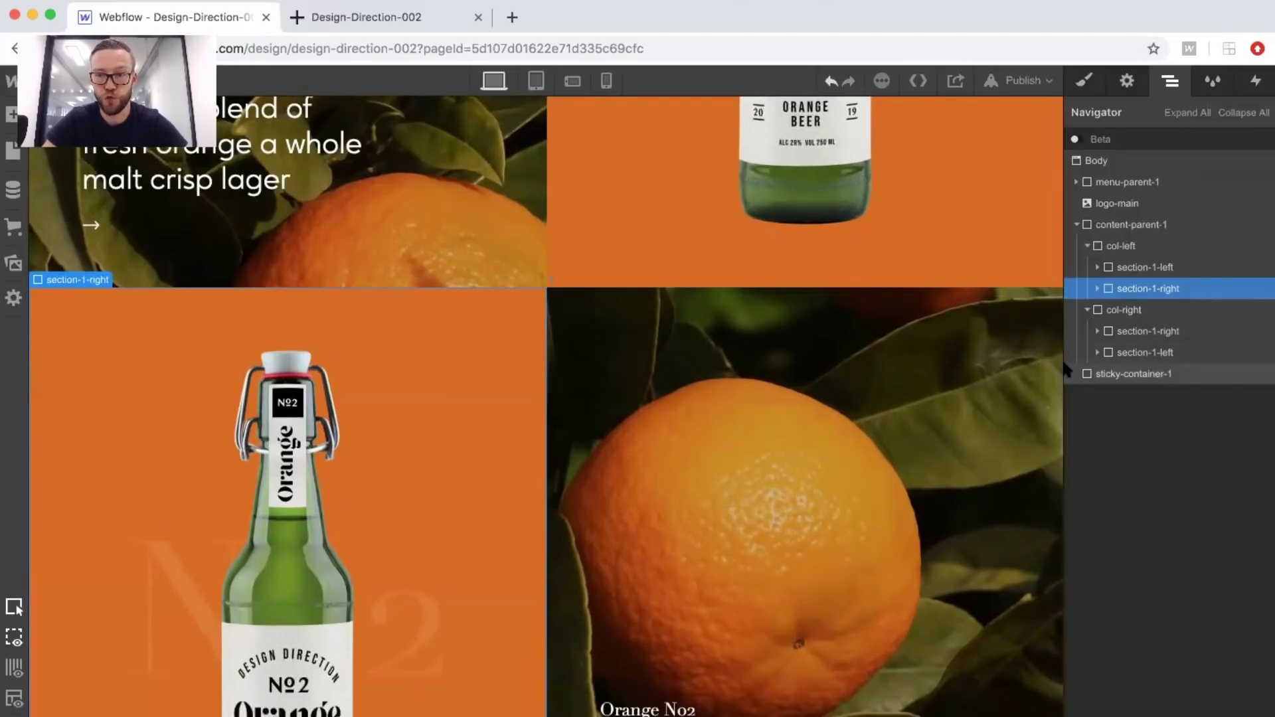
# Undo the swap of the second row's halves and check which section entries in col-left and col-right belong to it.
pyautogui.hotkey('ctrl', 'z')
pyautogui.hotkey('ctrl', 'z')
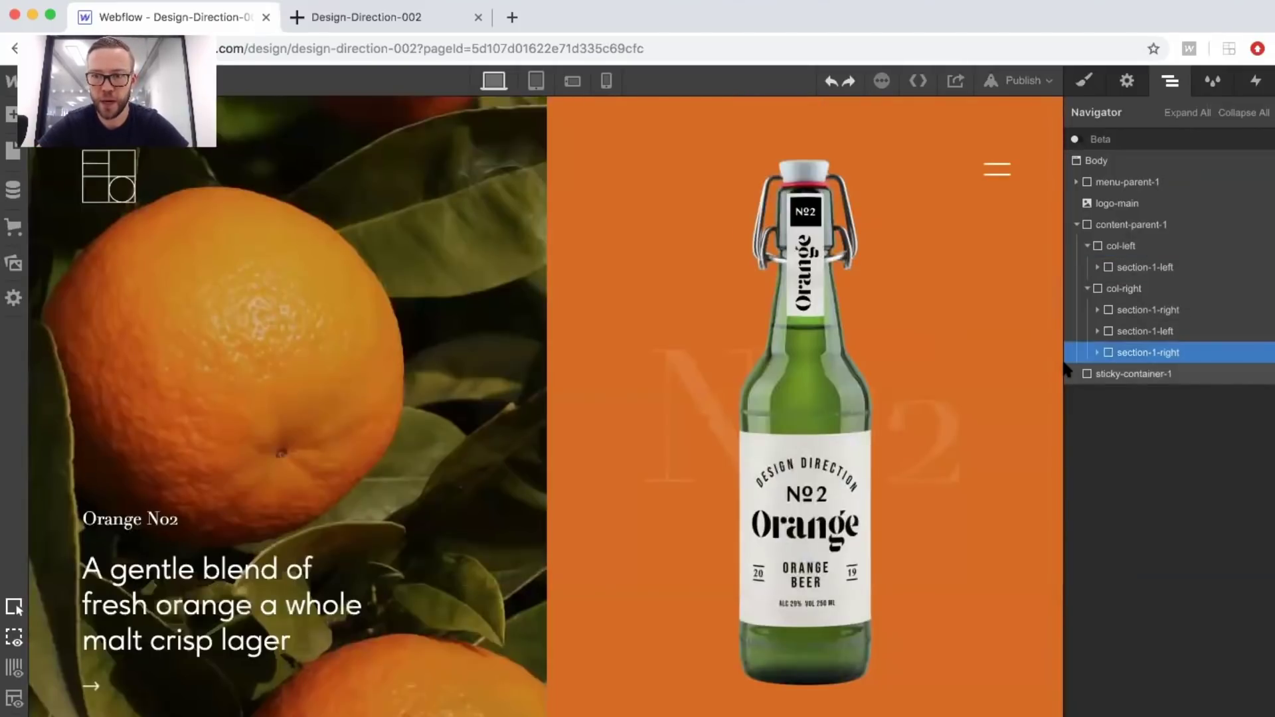
pyautogui.scroll(-10, 726, 333)
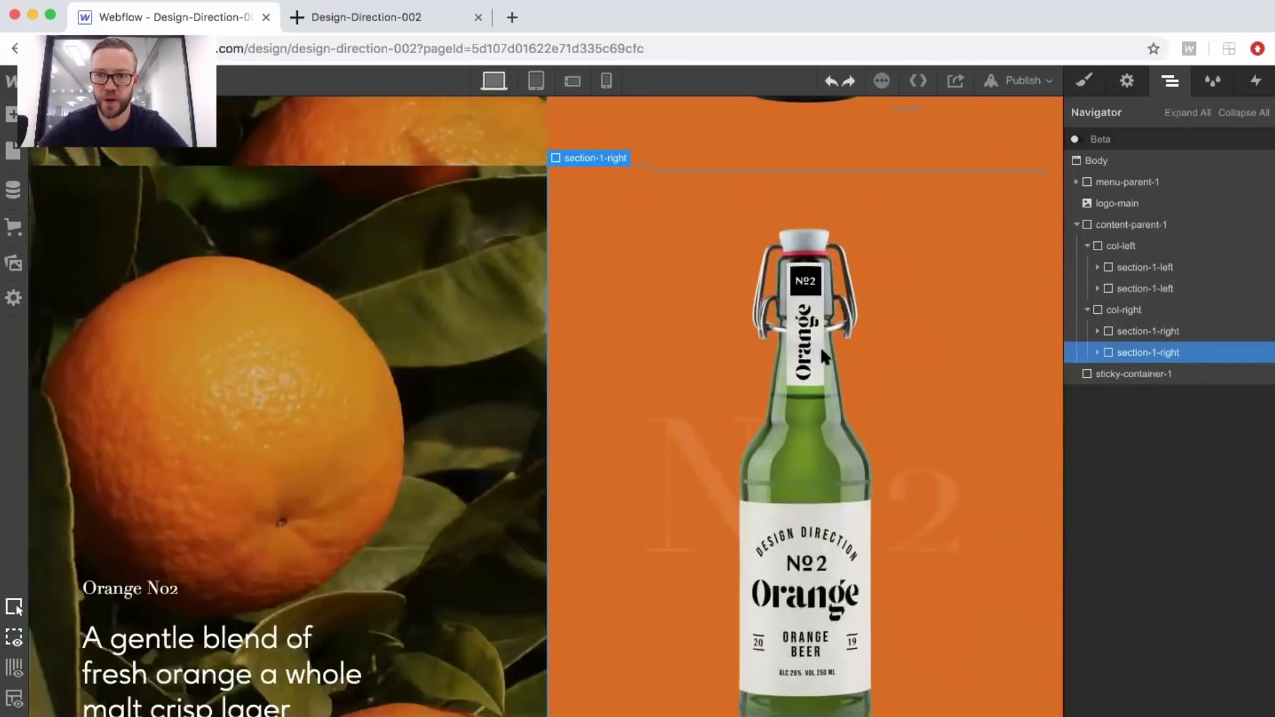
pyautogui.click(1165, 334)
pyautogui.click(1165, 352)
pyautogui.click(1159, 332)
pyautogui.click(1154, 353)
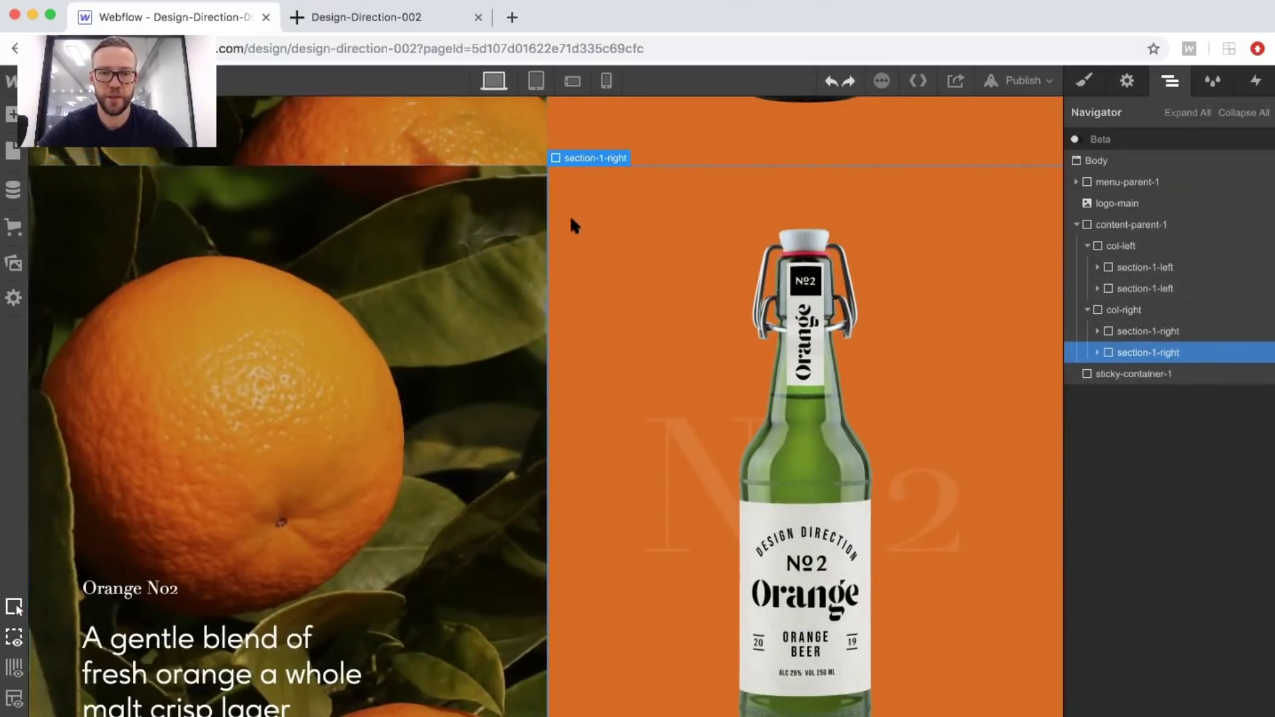
pyautogui.click(1147, 332)
pyautogui.click(1149, 354)
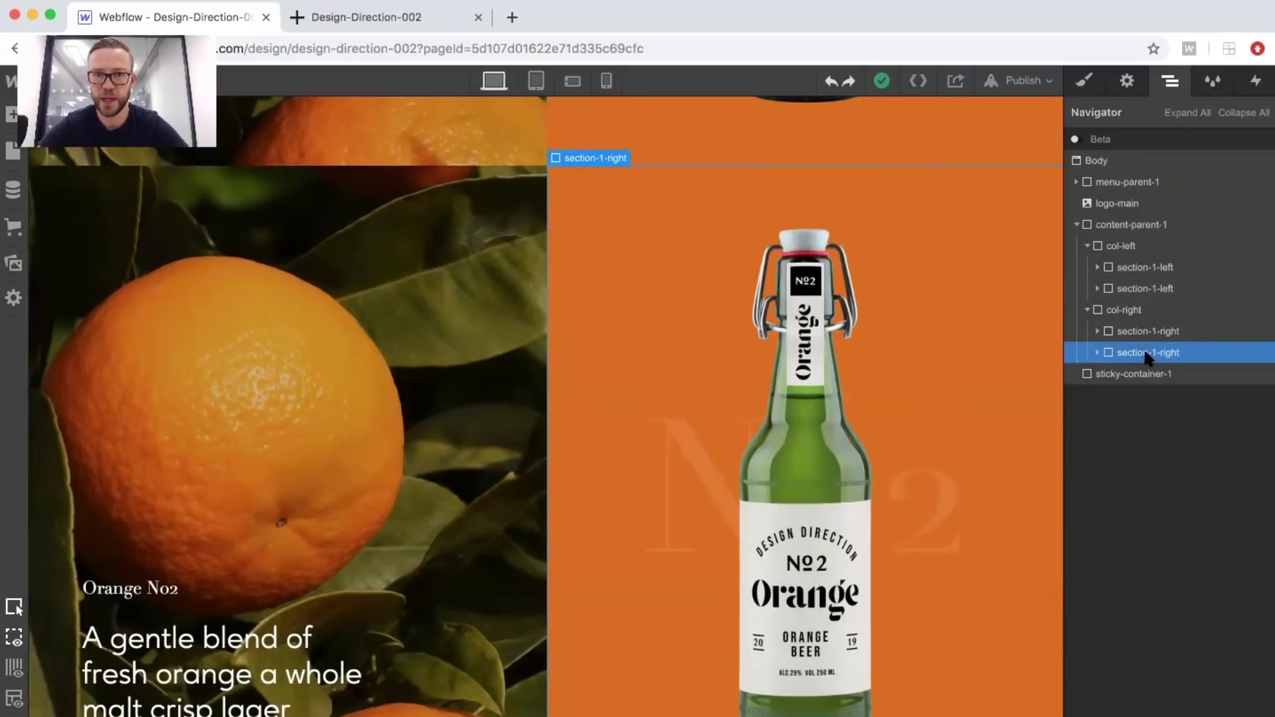
# Swap the second row's halves by moving the lower section-1-left into col-right and the lower section-1-right to the end of col-left.
pyautogui.click(1131, 291)
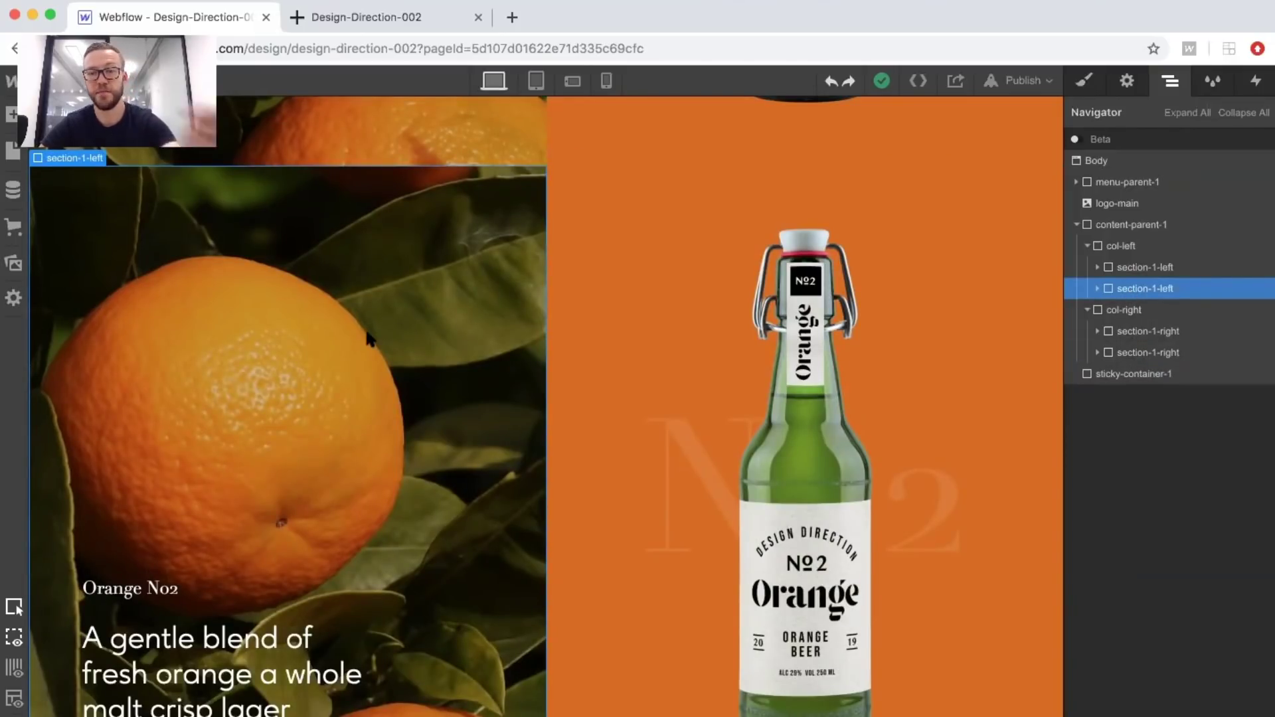
pyautogui.moveTo(1130, 282); pyautogui.dragTo(1132, 357)
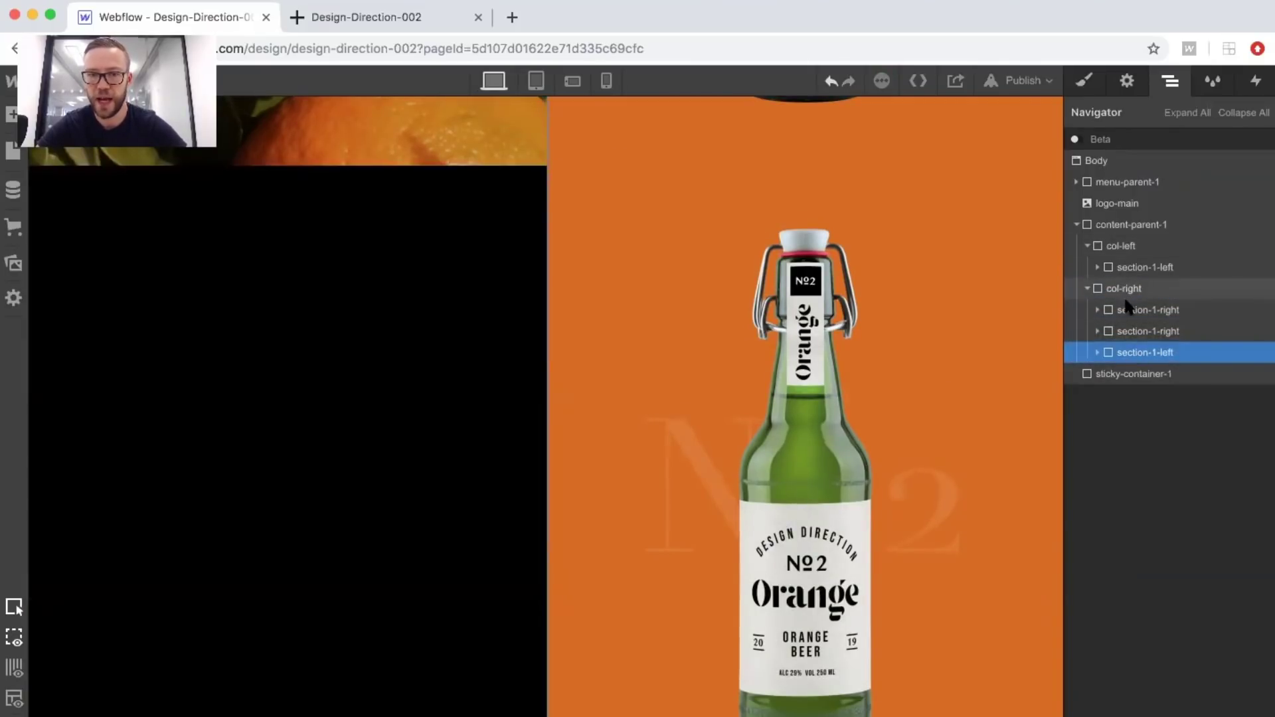
pyautogui.click(1143, 331)
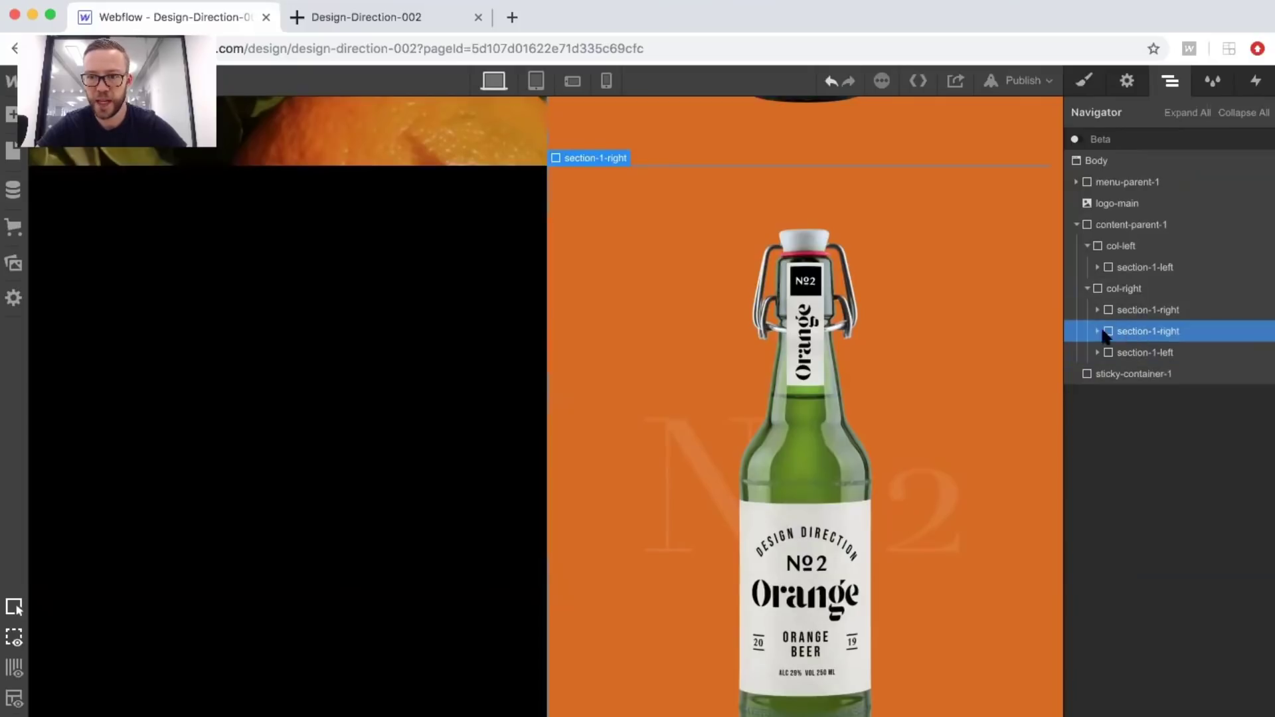
pyautogui.moveTo(1143, 336); pyautogui.dragTo(1141, 300)
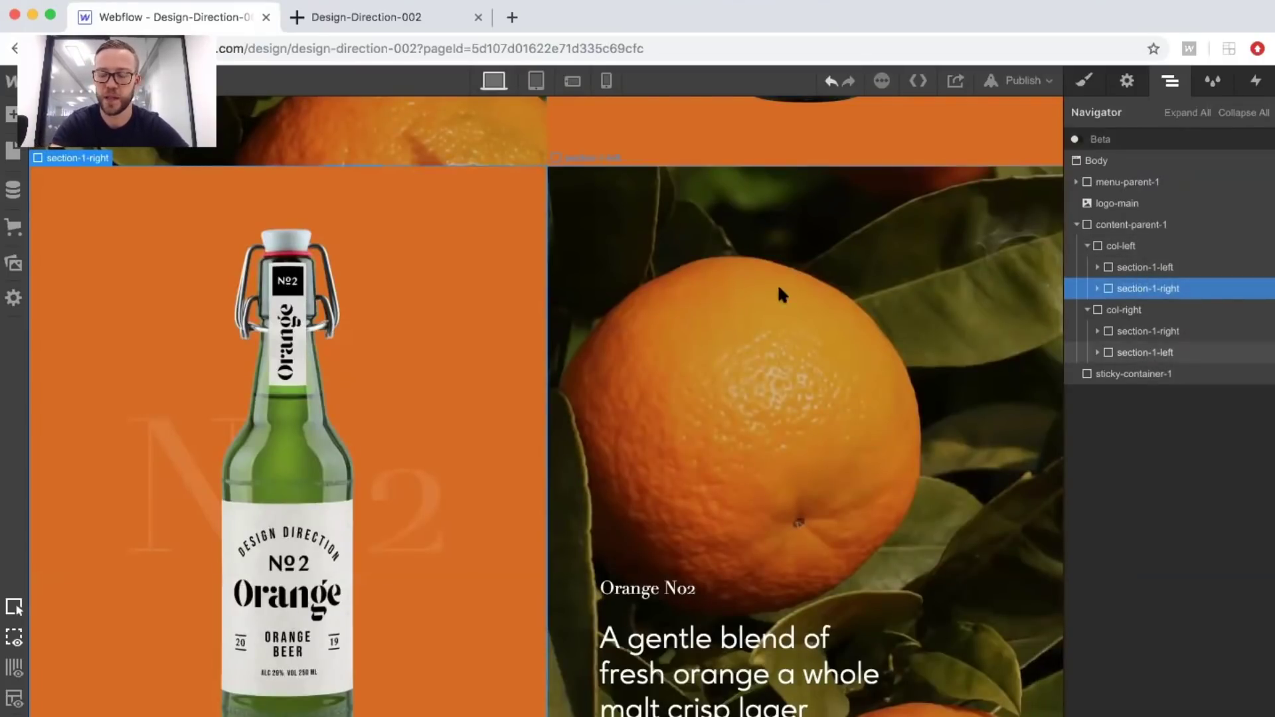
# Try placing section-1-right above section-1-left in col-left, check the page, and return it to second place.
pyautogui.moveTo(1118, 266); pyautogui.dragTo(1115, 262)
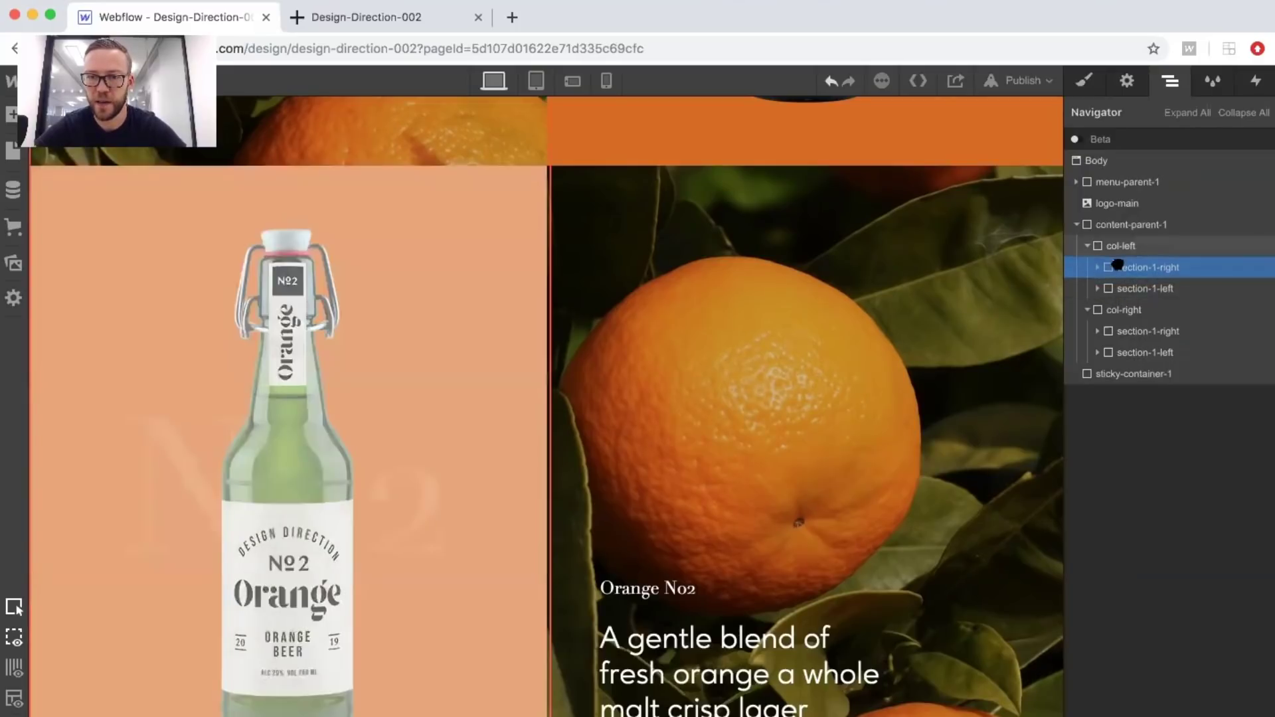
pyautogui.scroll(-4, 813, 315)
pyautogui.scroll(-5, 813, 315)
pyautogui.scroll(6, 813, 316)
pyautogui.scroll(1, 818, 326)
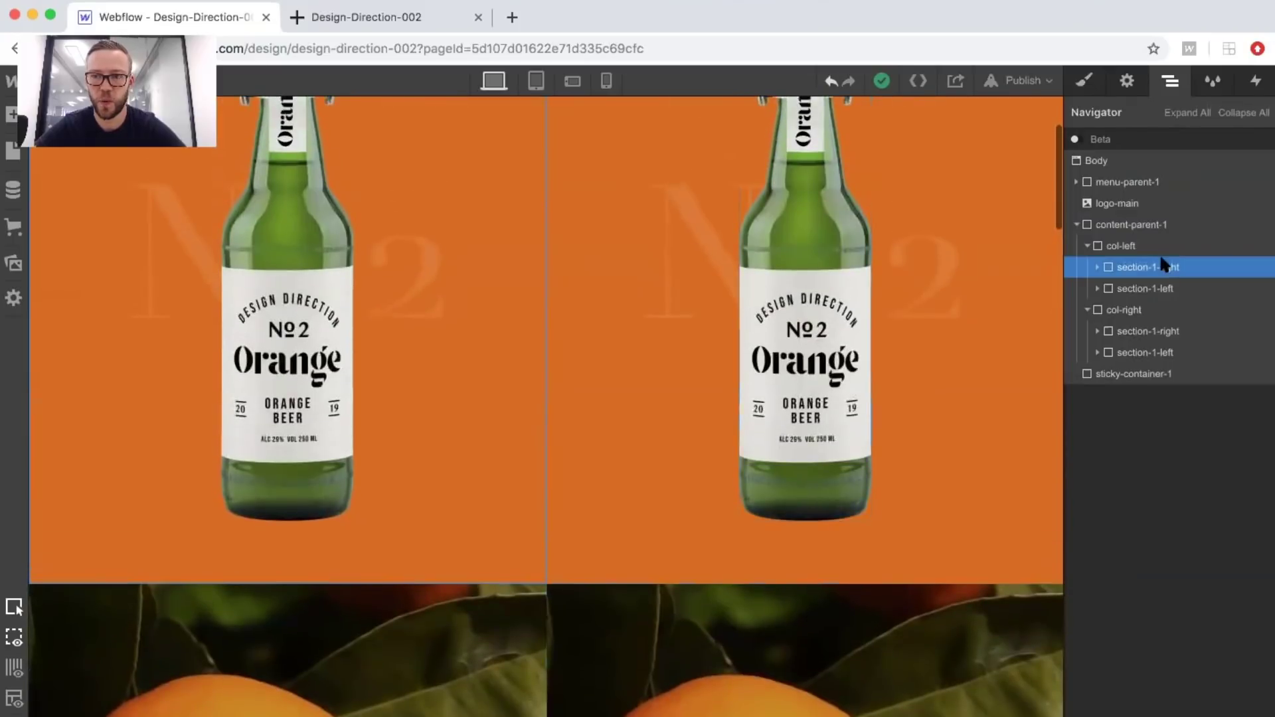
pyautogui.moveTo(1150, 263); pyautogui.dragTo(1154, 296)
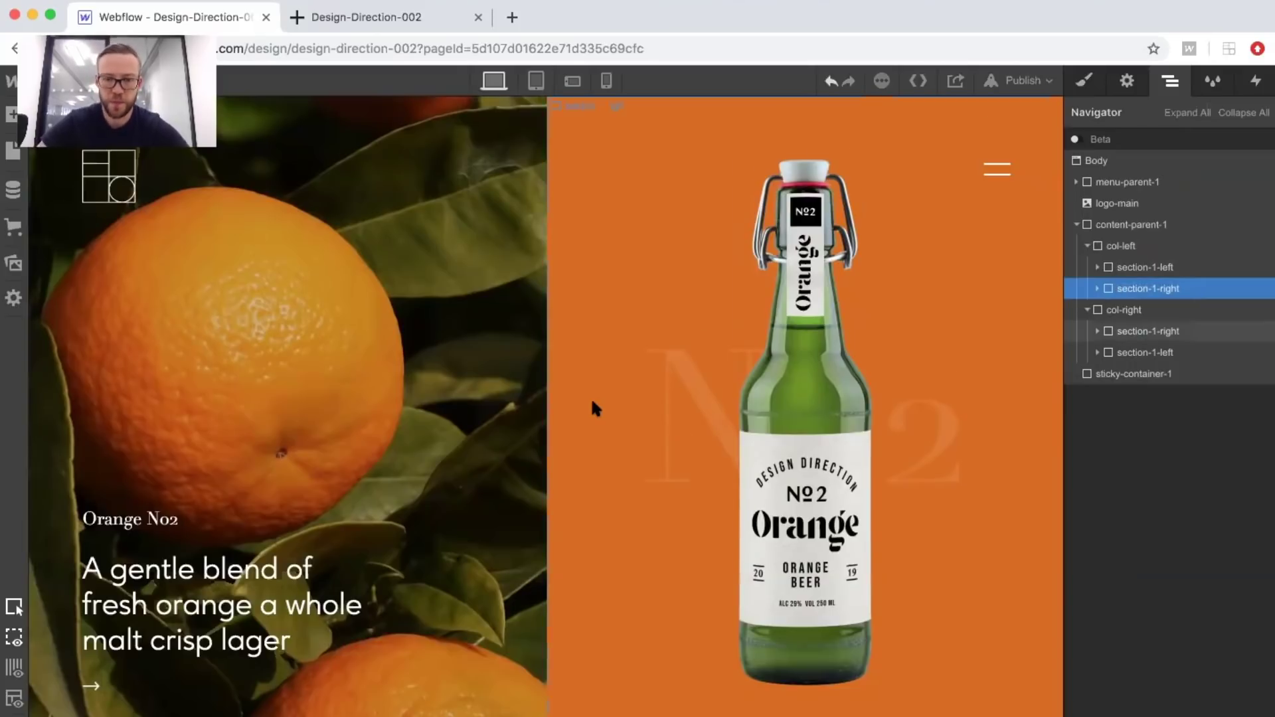
# Duplicate the class of the section-1-right block in col-left as section-2-left.
pyautogui.scroll(-10, 592, 407)
pyautogui.scroll(-2, 593, 403)
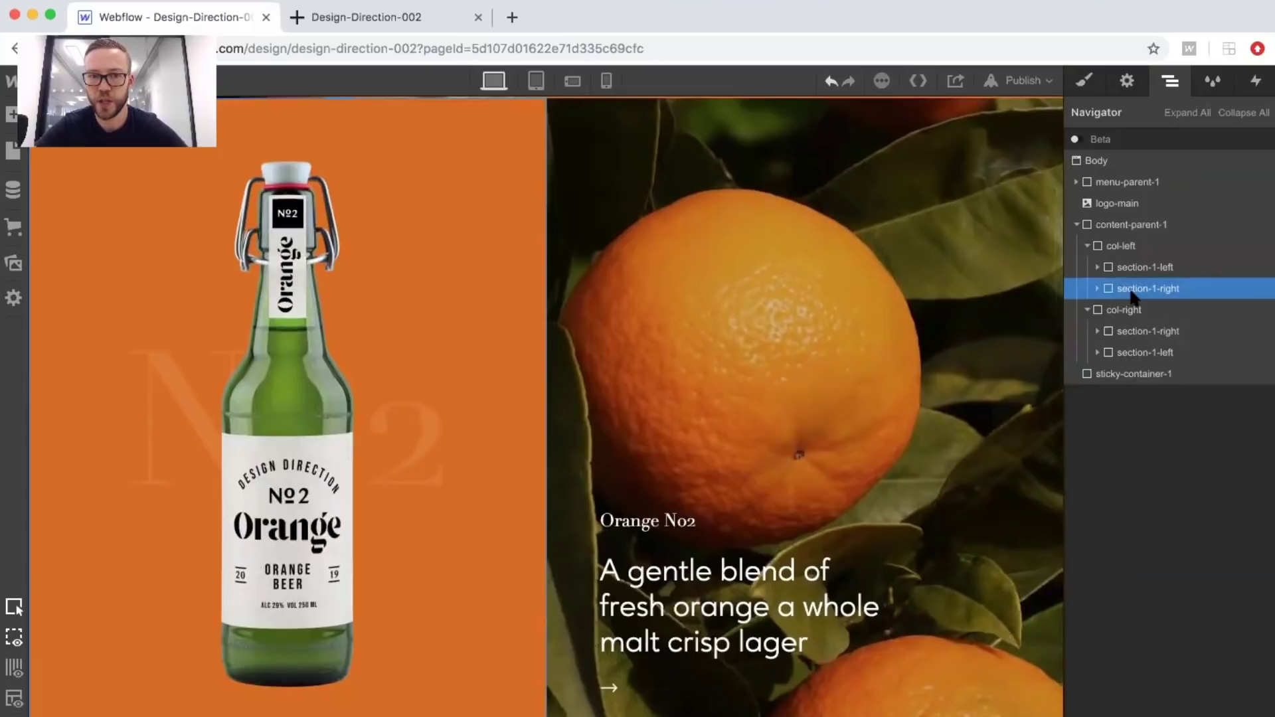
pyautogui.click(1084, 80)
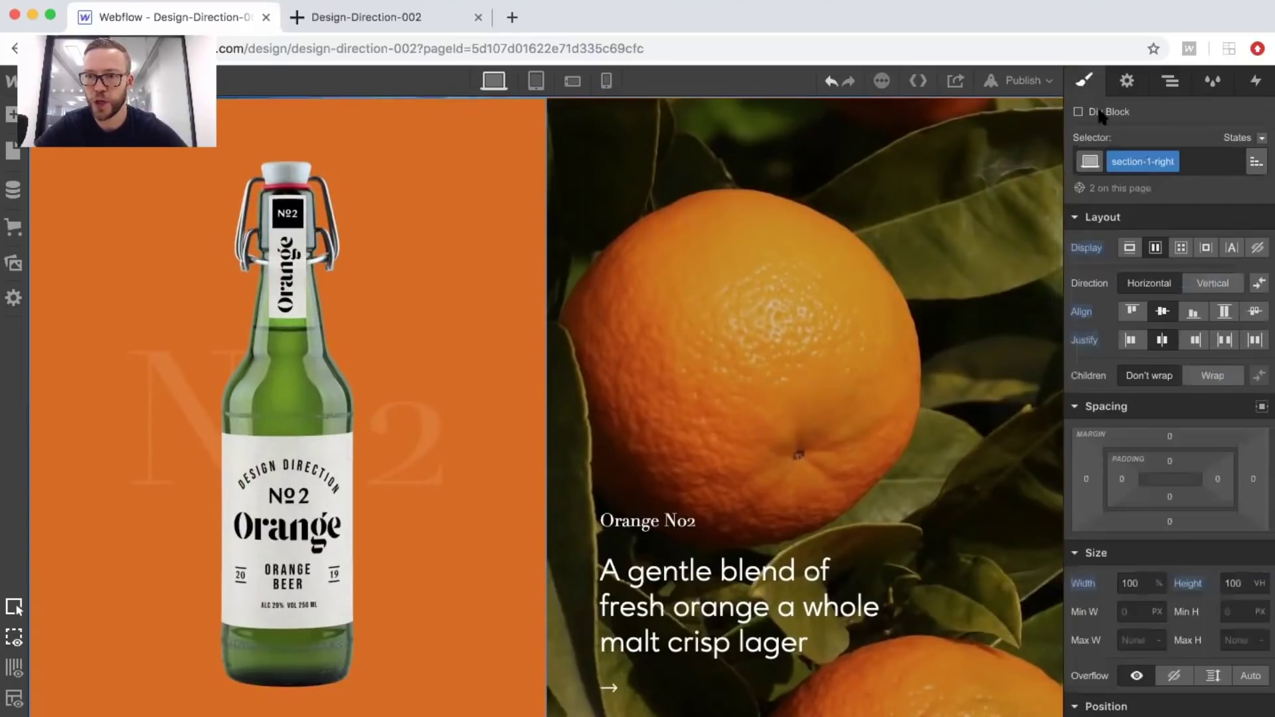
pyautogui.click(1173, 162)
pyautogui.click(1129, 208)
pyautogui.press('BackSpace')
pyautogui.press('BackSpace')
pyautogui.press('BackSpace')
pyautogui.press('BackSpace')
pyautogui.press('BackSpace')
pyautogui.press('BackSpace')
pyautogui.press('BackSpace')
pyautogui.press('BackSpace')
pyautogui.press('BackSpace')
pyautogui.press('BackSpace')
pyautogui.press('BackSpace')
pyautogui.press('BackSpace')
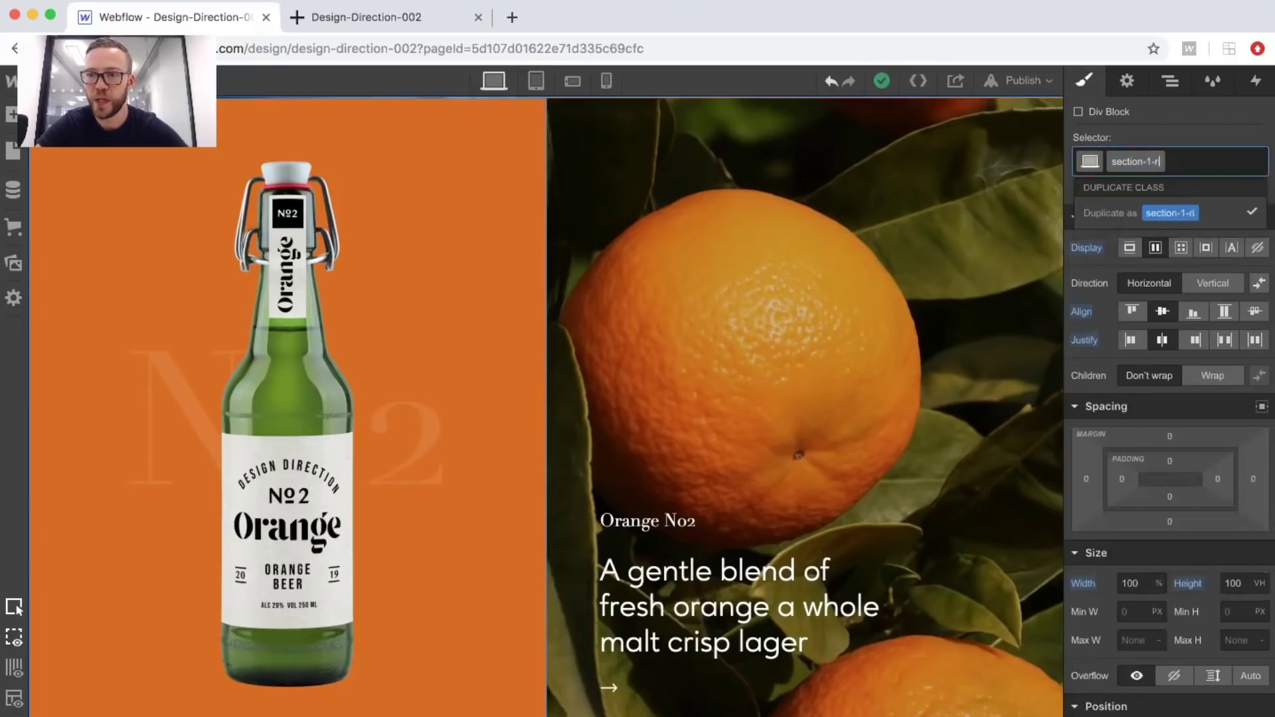
pyautogui.write('2-left')
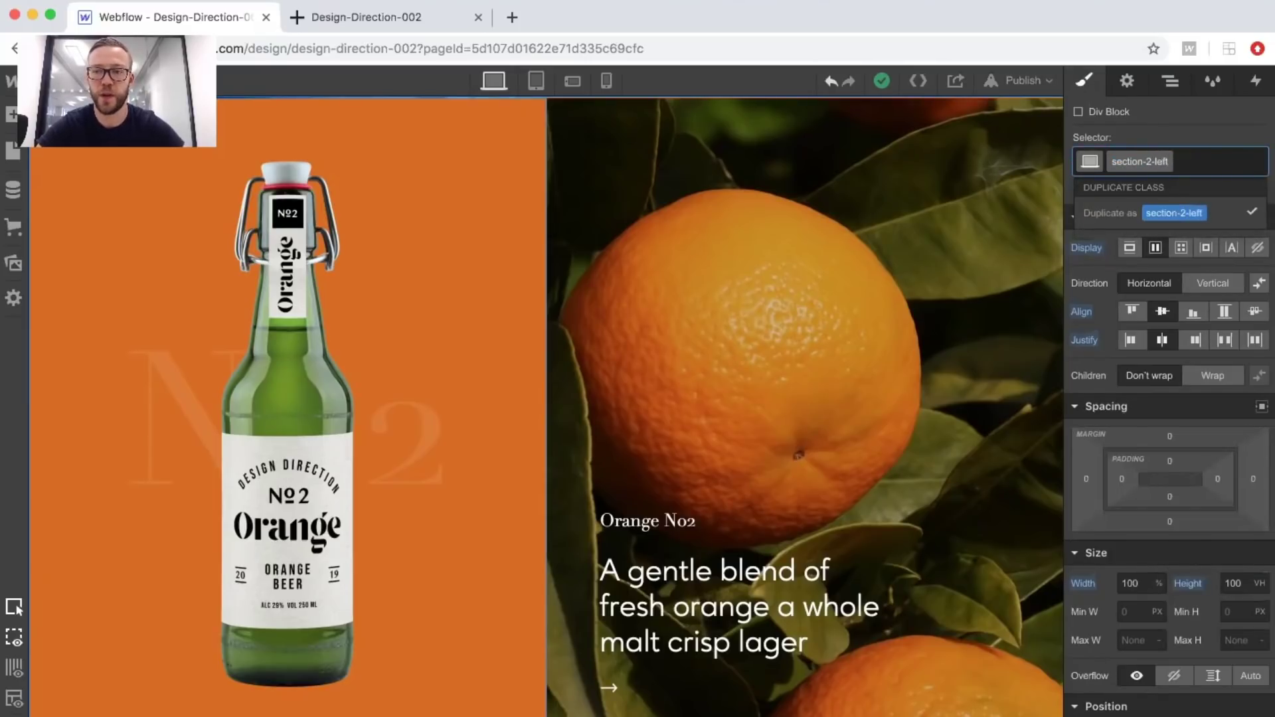
pyautogui.press('Return')
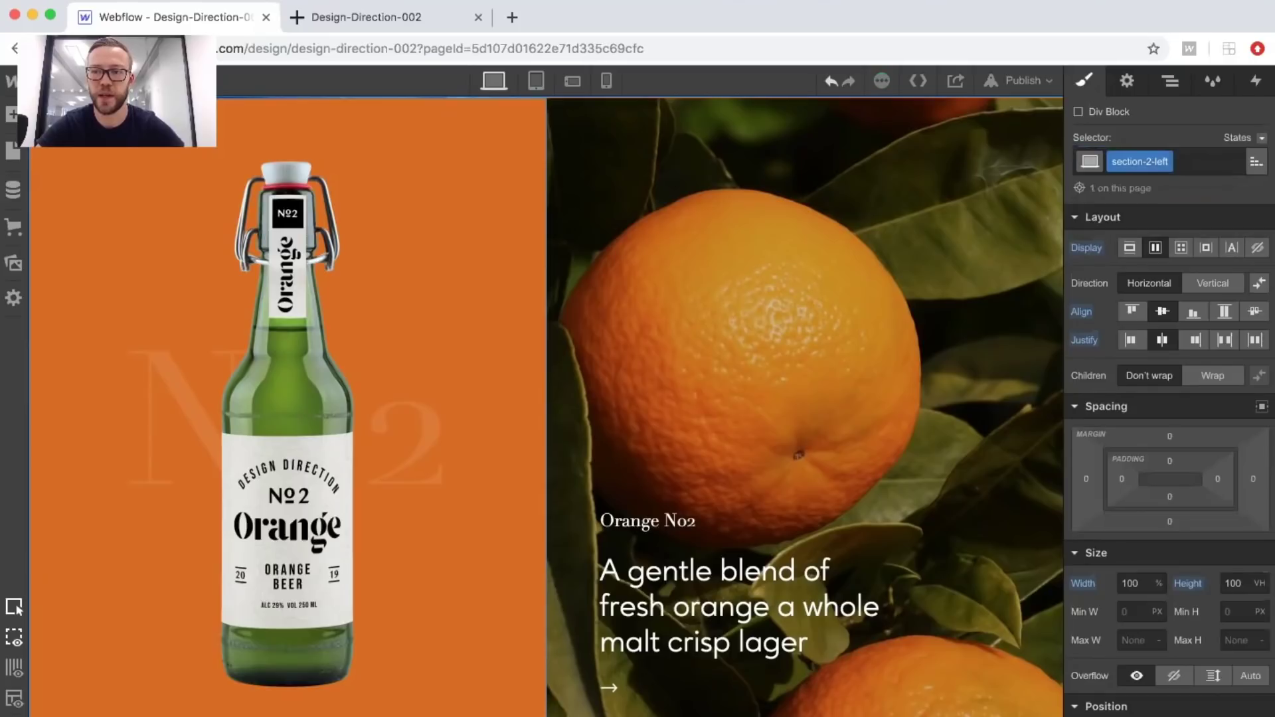
pyautogui.click(1170, 80)
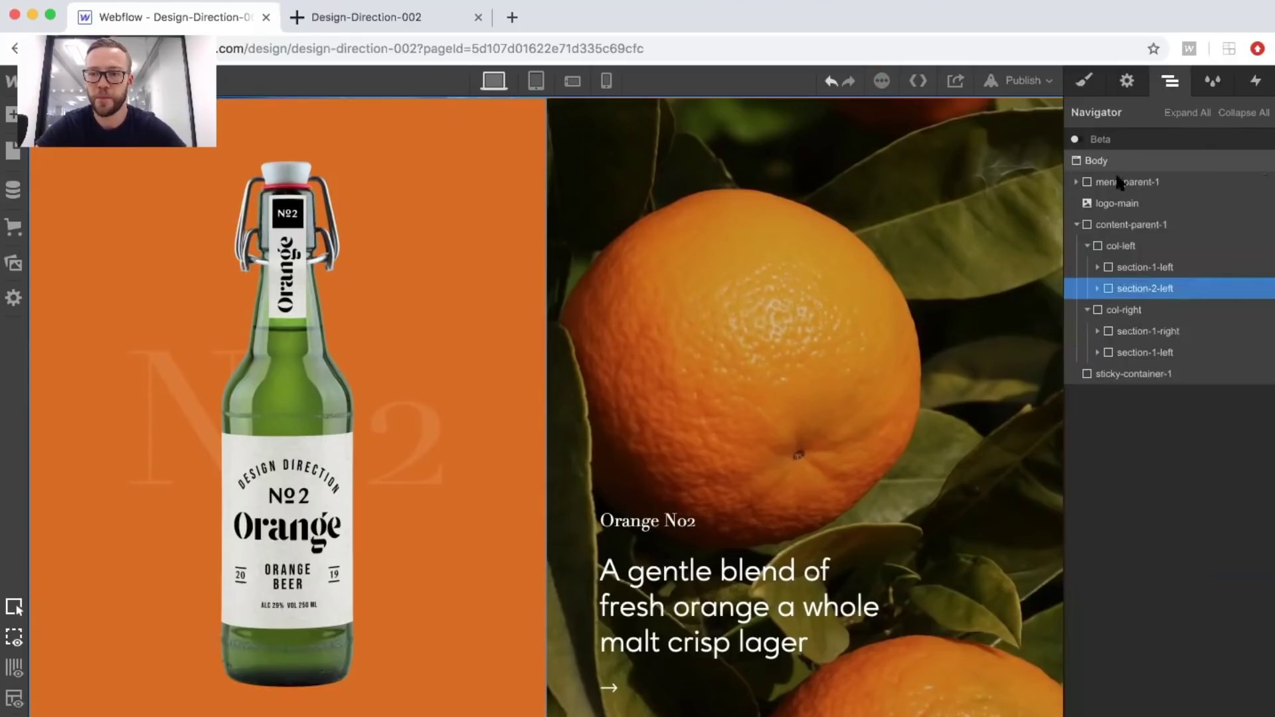
pyautogui.click(1127, 333)
pyautogui.scroll(-5, 788, 301)
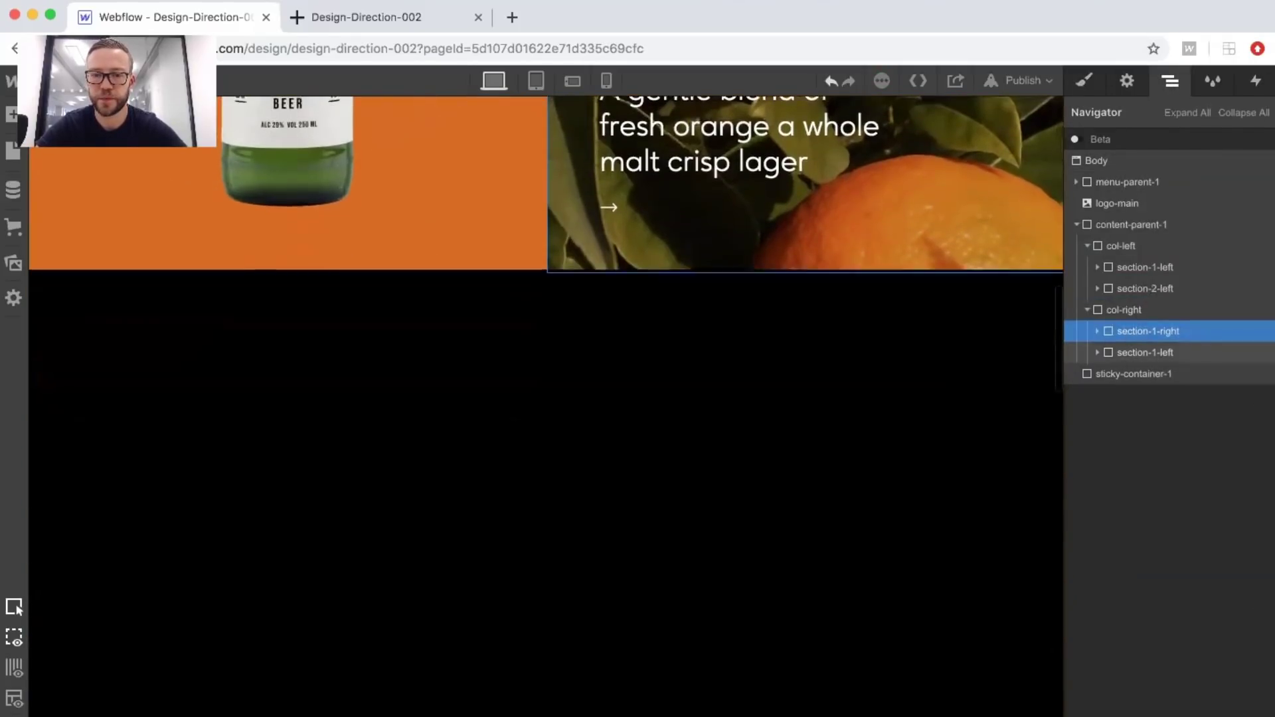
pyautogui.scroll(5, 787, 296)
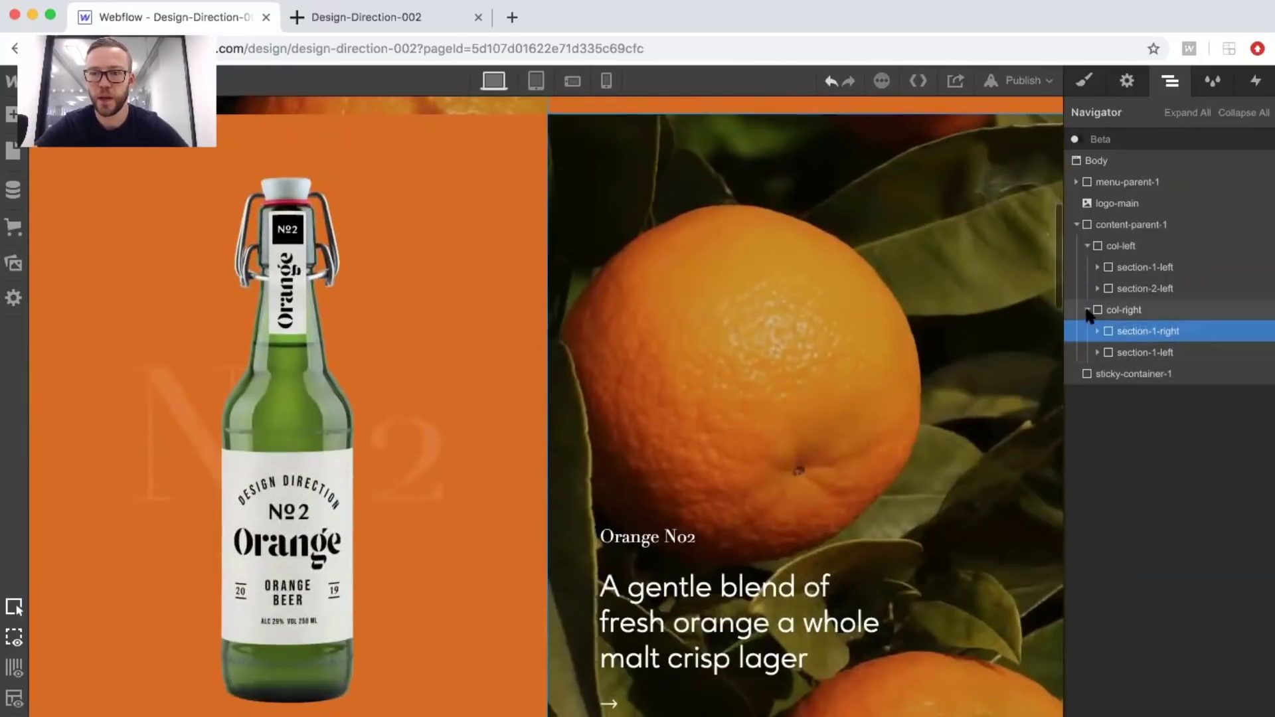
pyautogui.click(1086, 83)
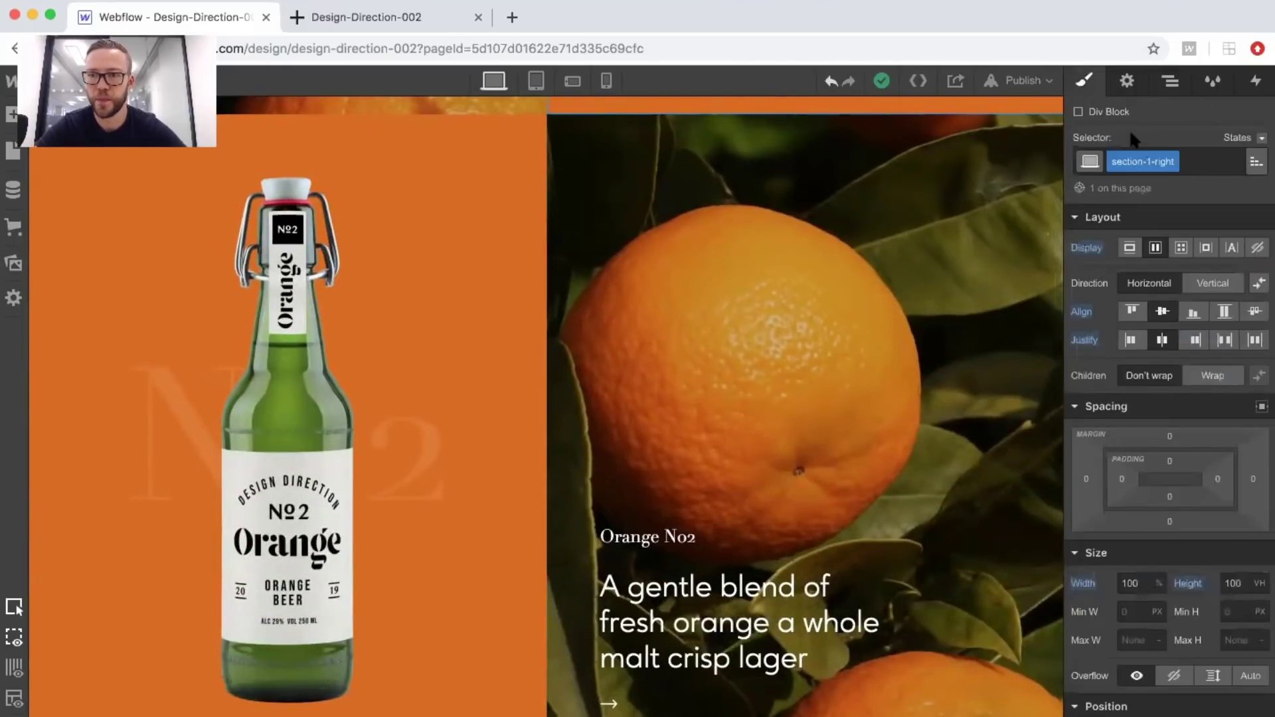
pyautogui.scroll(2, 745, 271)
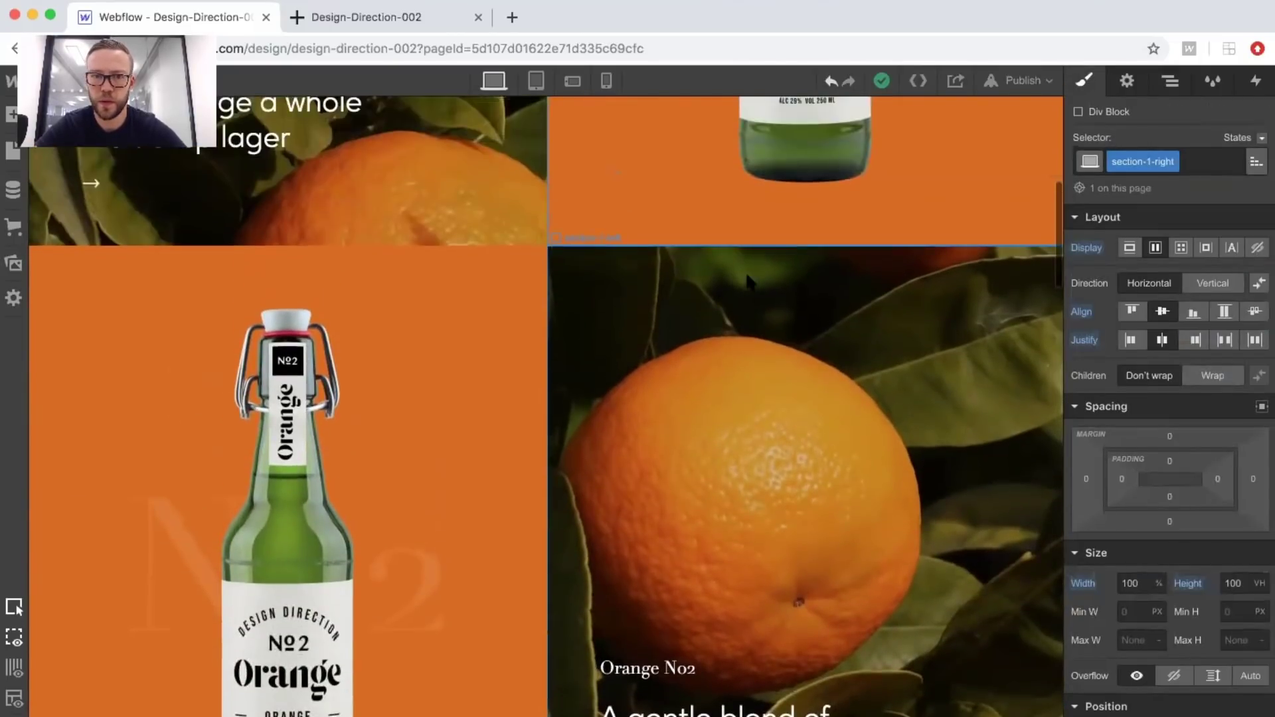
# Duplicate the class of the section-1-left block in col-right as section-2-right.
pyautogui.click(1169, 81)
pyautogui.click(1146, 347)
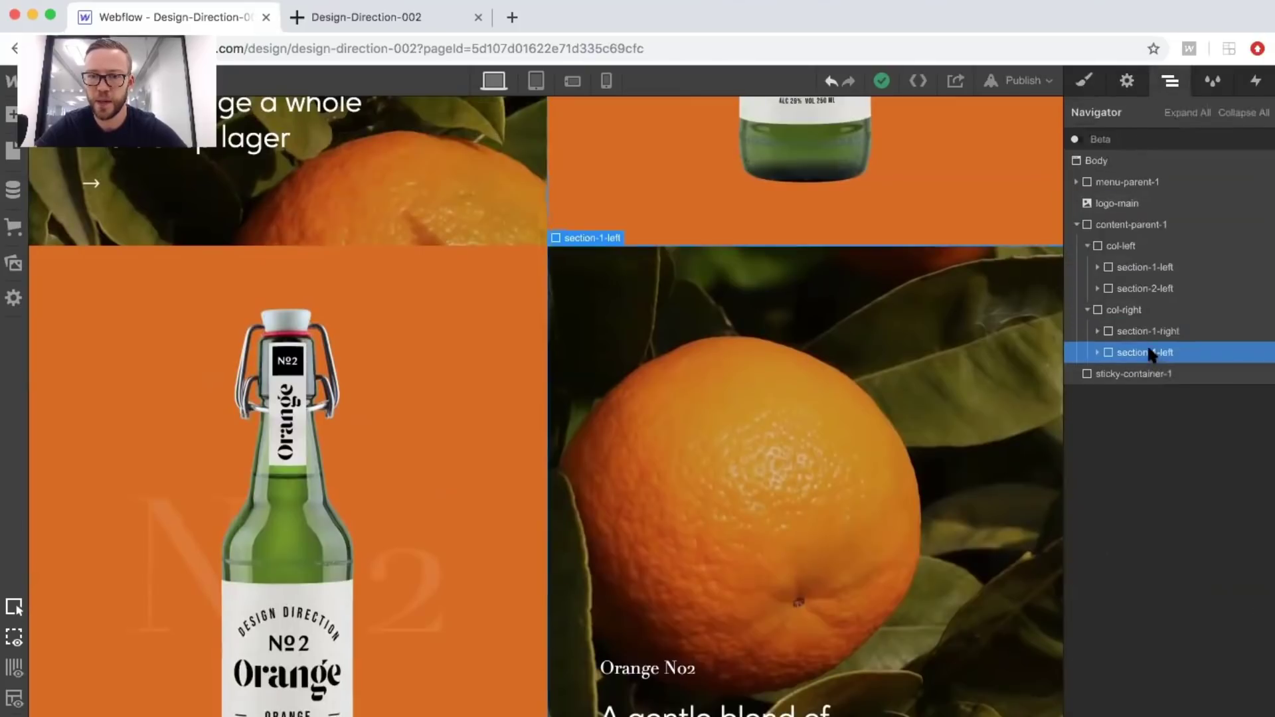
pyautogui.click(1084, 80)
pyautogui.click(1141, 162)
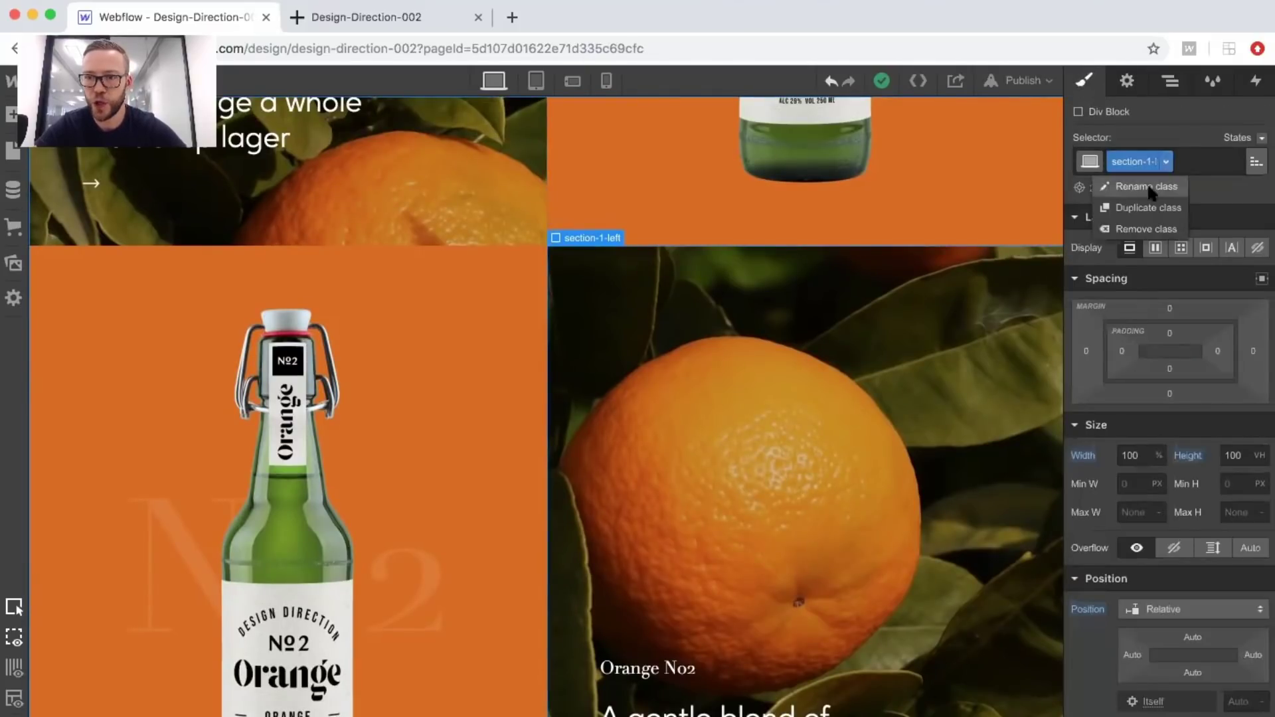
pyautogui.click(1133, 204)
pyautogui.press('BackSpace')
pyautogui.press('BackSpace')
pyautogui.press('BackSpace')
pyautogui.press('BackSpace')
pyautogui.press('BackSpace')
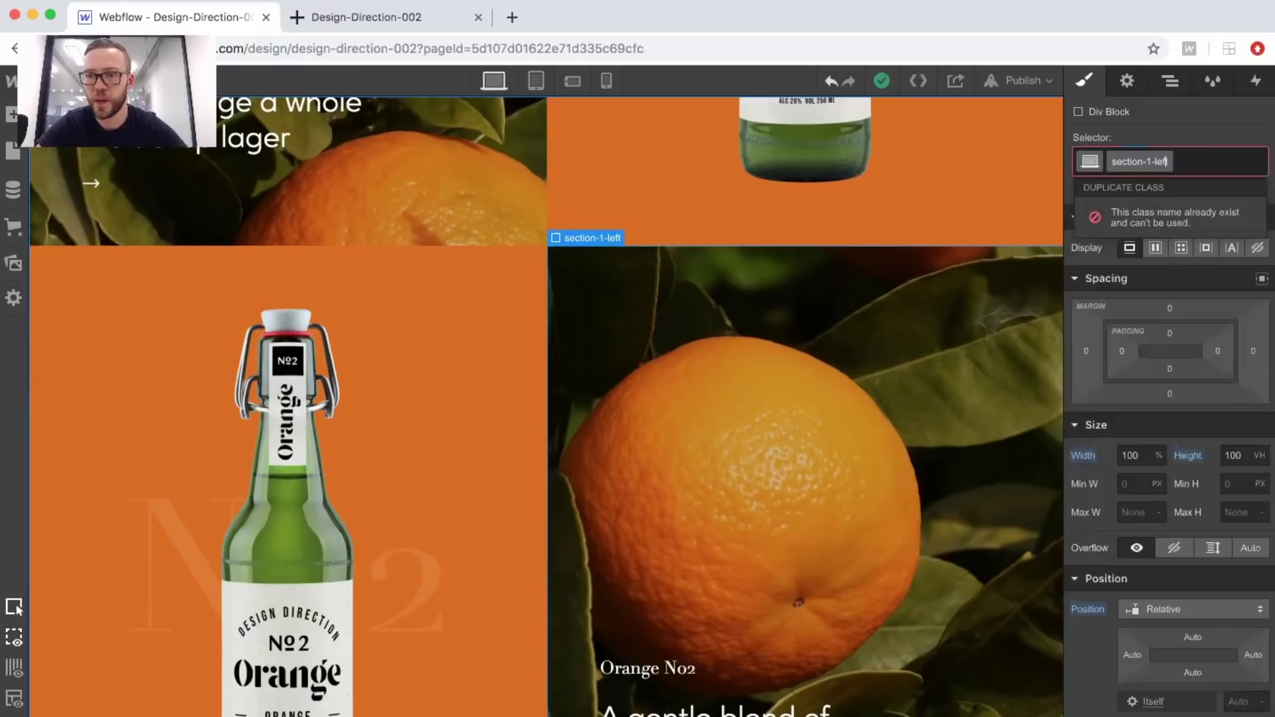
pyautogui.press('BackSpace')
pyautogui.write('2')
pyautogui.press('BackSpace')
pyautogui.press('BackSpace')
pyautogui.press('BackSpace')
pyautogui.write('ight')
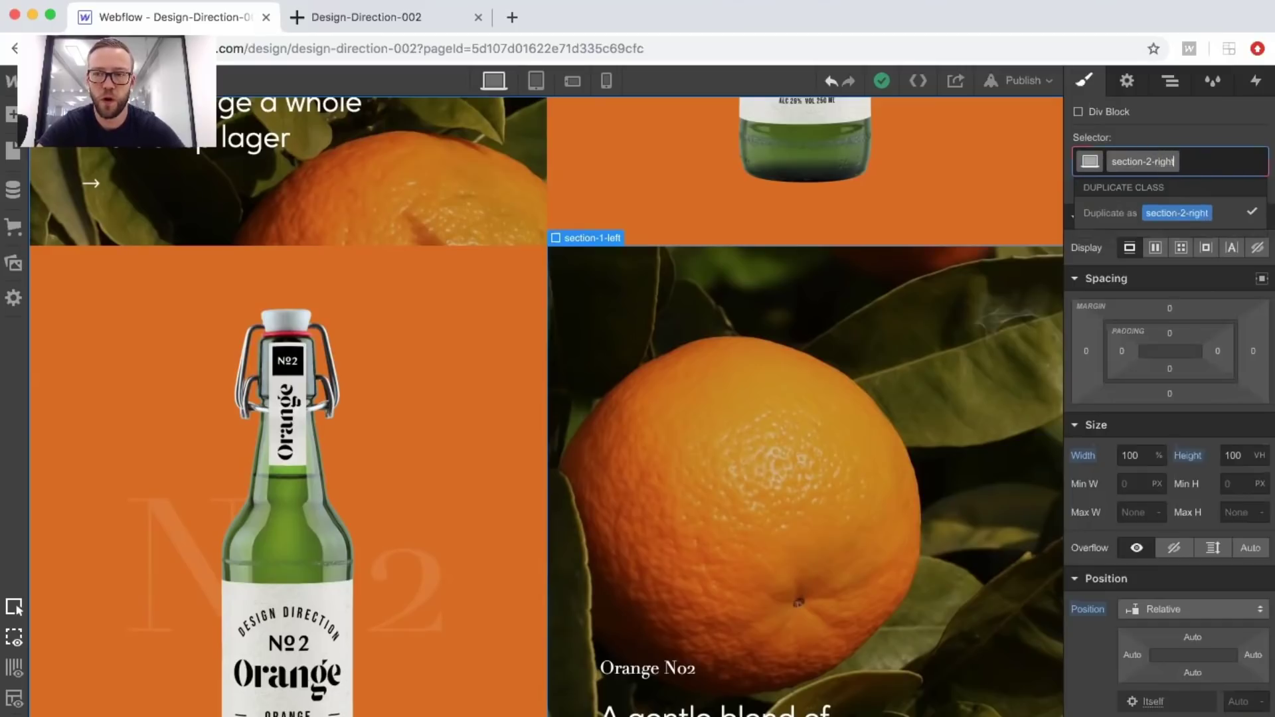
pyautogui.press('Return')
# Review the second row on the page and compare the section names and their order in col-left and col-right.
pyautogui.scroll(-2, 740, 369)
pyautogui.scroll(-1, 742, 375)
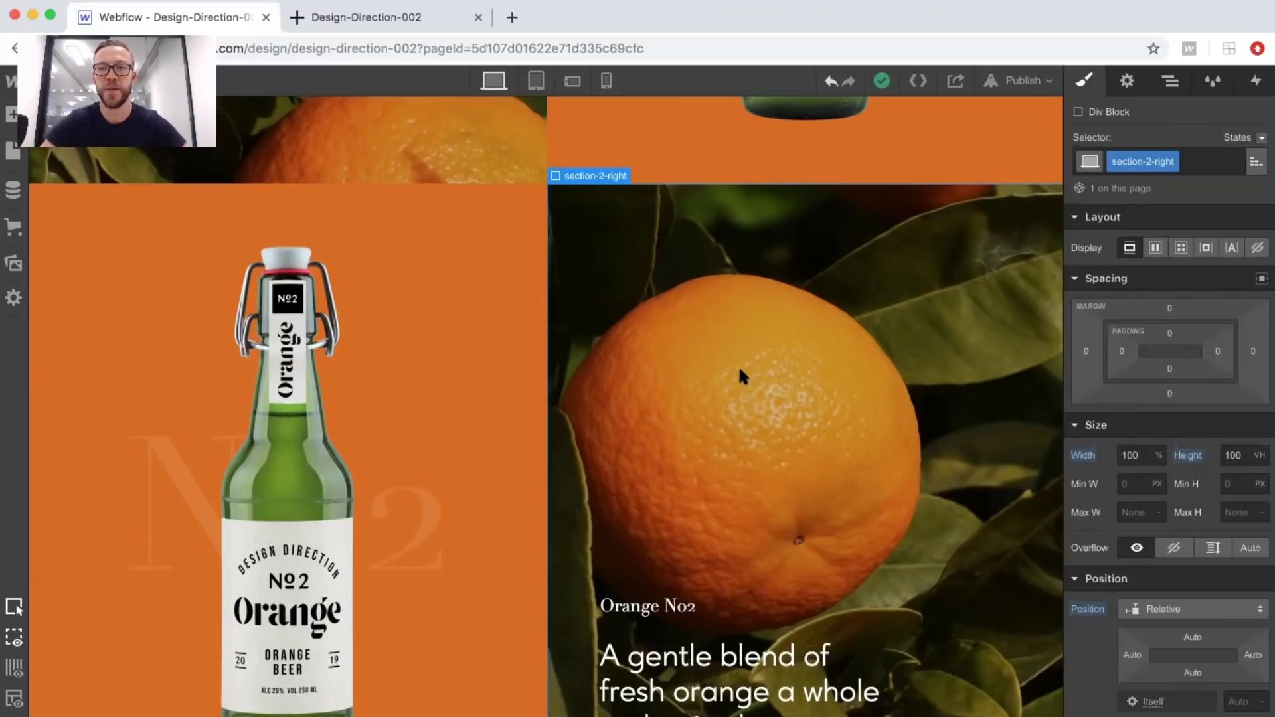
pyautogui.click(1171, 81)
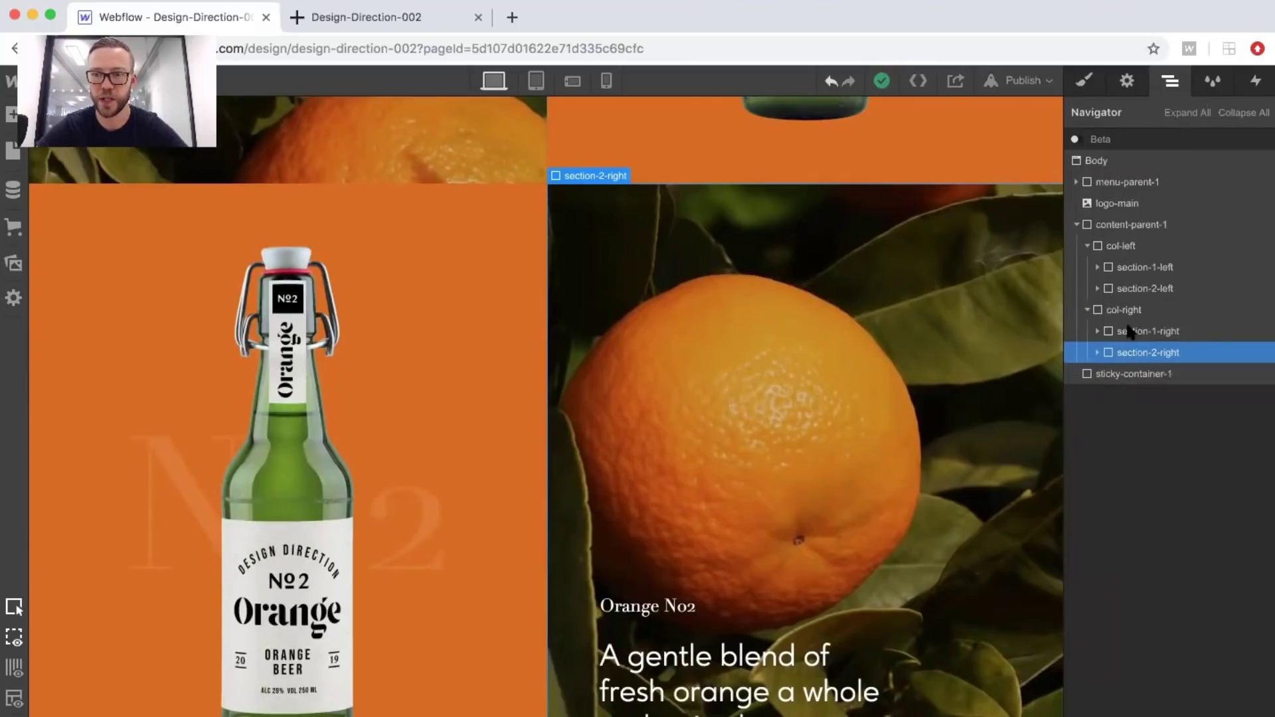
pyautogui.click(1138, 292)
pyautogui.click(1140, 273)
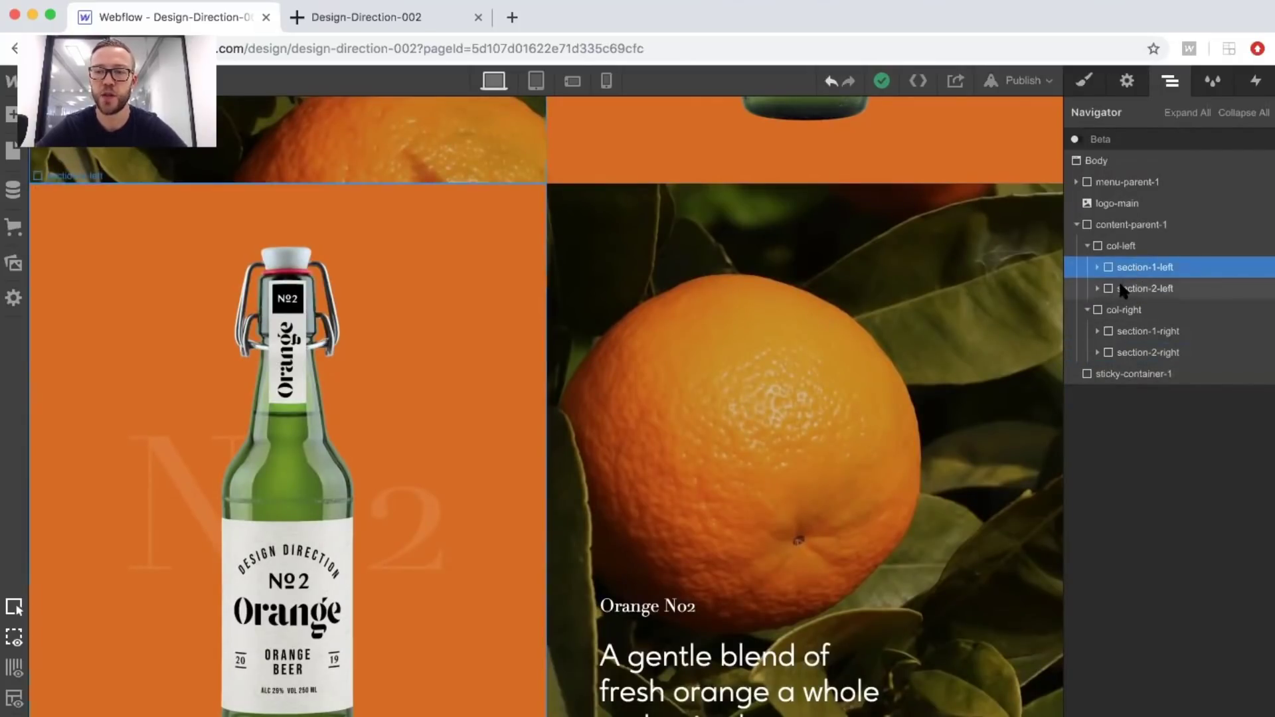
pyautogui.click(1123, 290)
pyautogui.click(1121, 271)
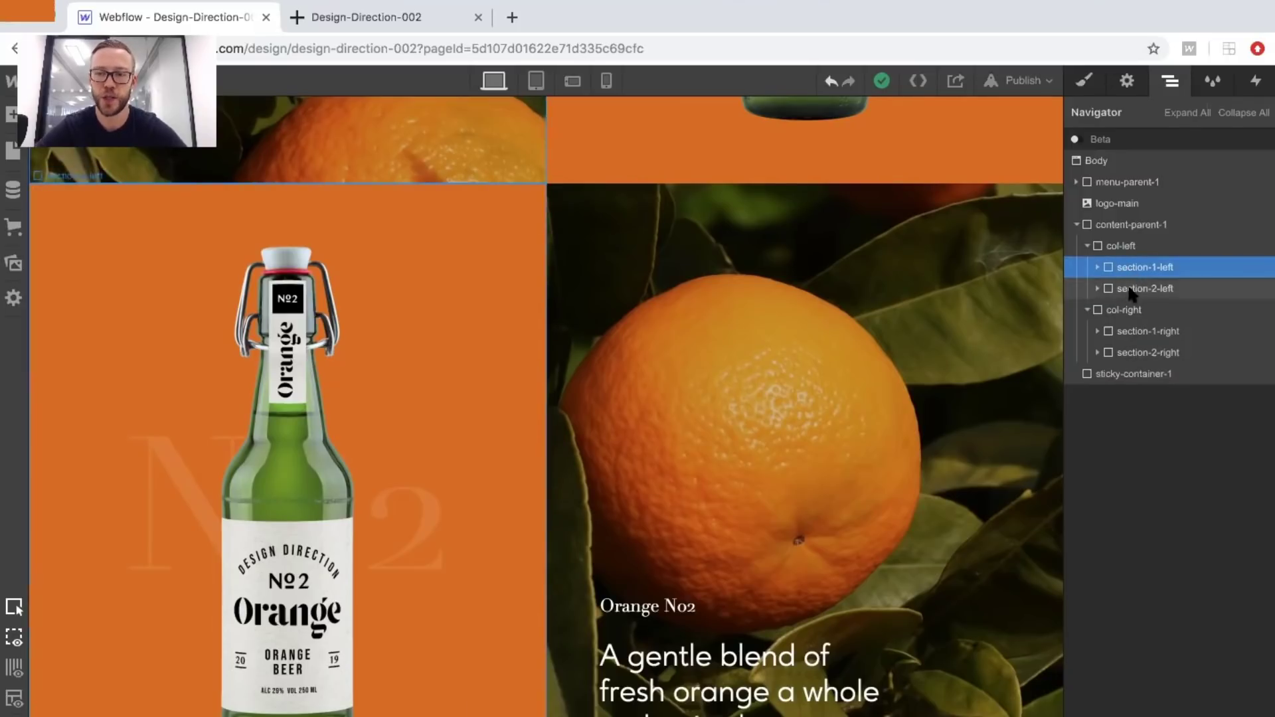
pyautogui.click(1128, 288)
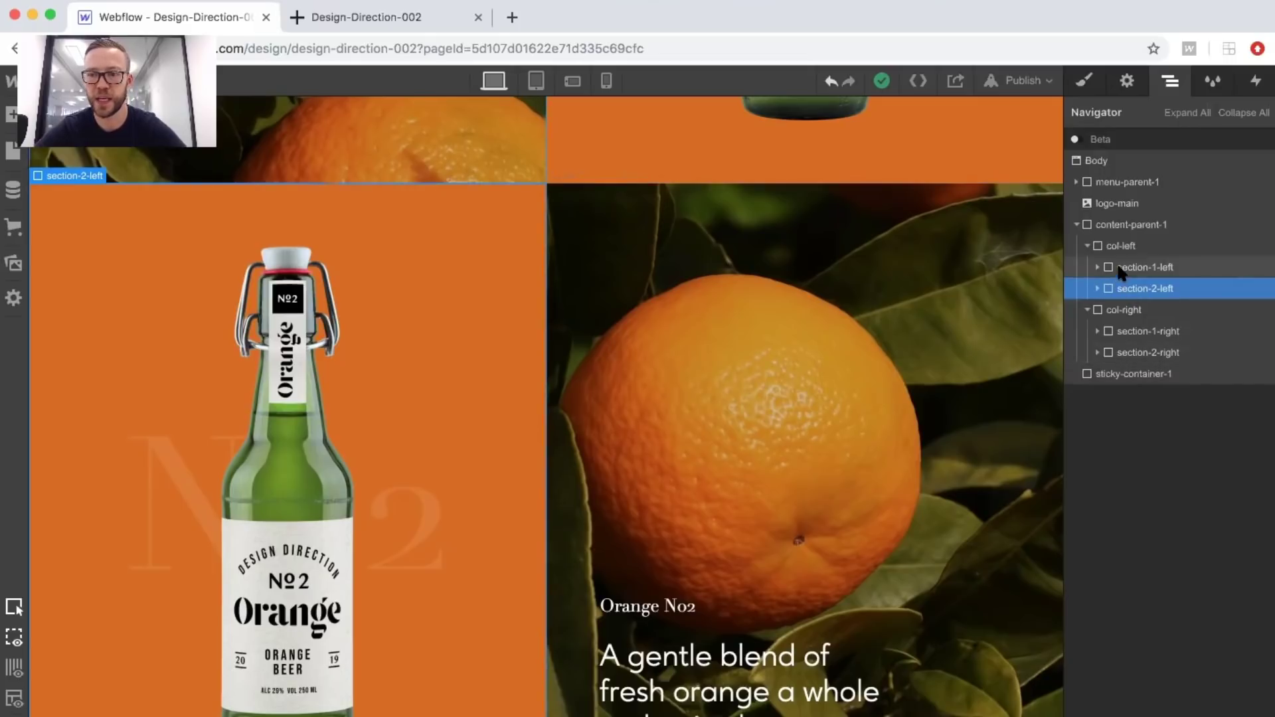
# Duplicate section-1-left and move the copy below section-2-left in col-left to start the third row.
pyautogui.click(317, 195)
pyautogui.scroll(3, 316, 200)
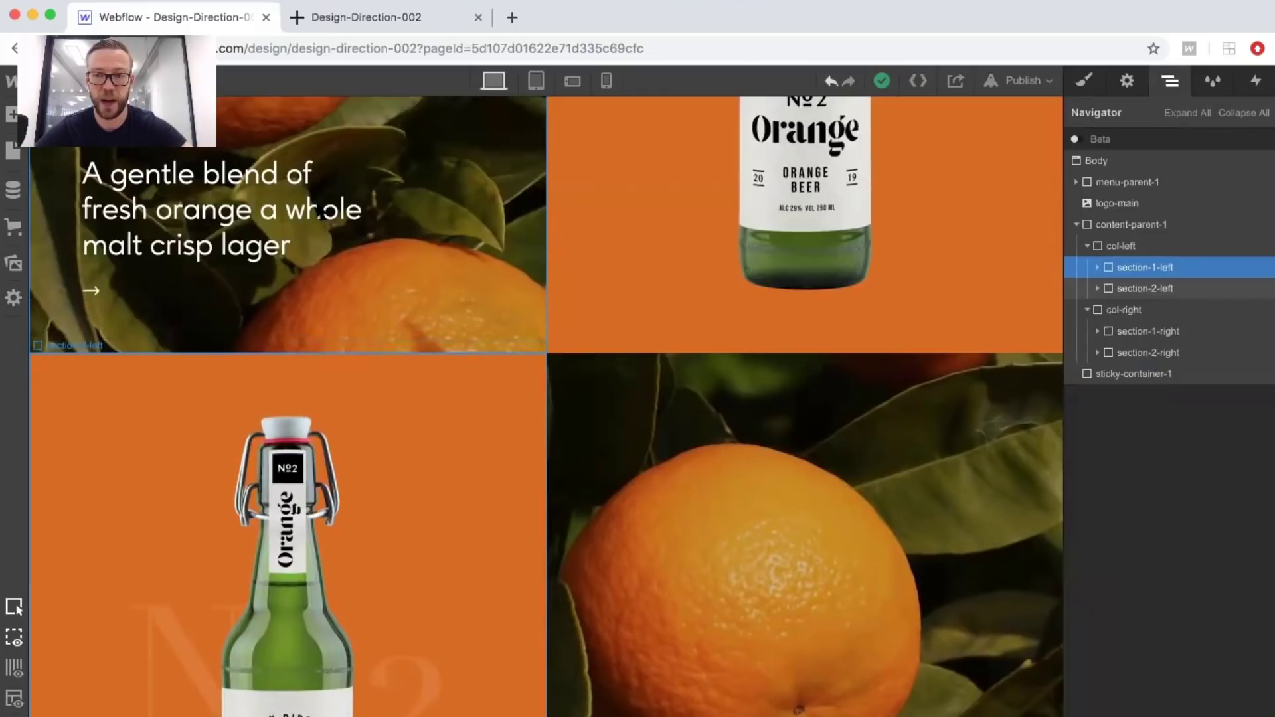
pyautogui.press('super+d')
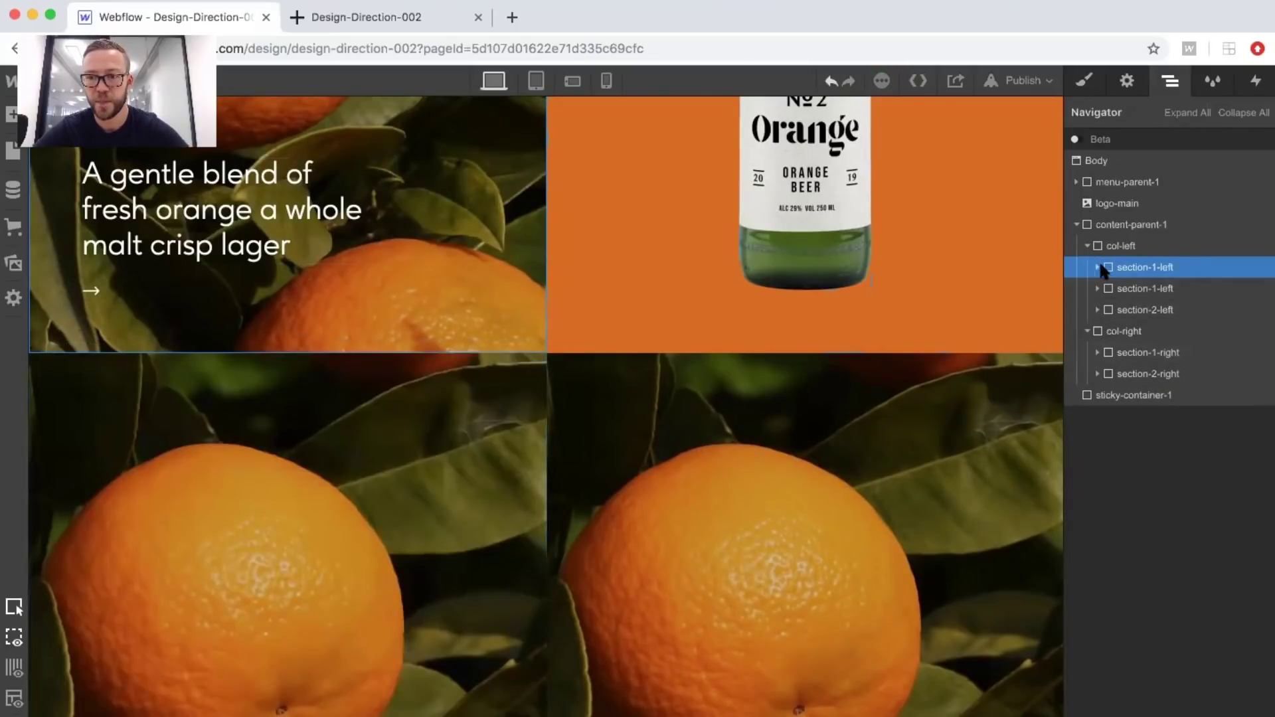
pyautogui.moveTo(1127, 277); pyautogui.dragTo(1130, 308)
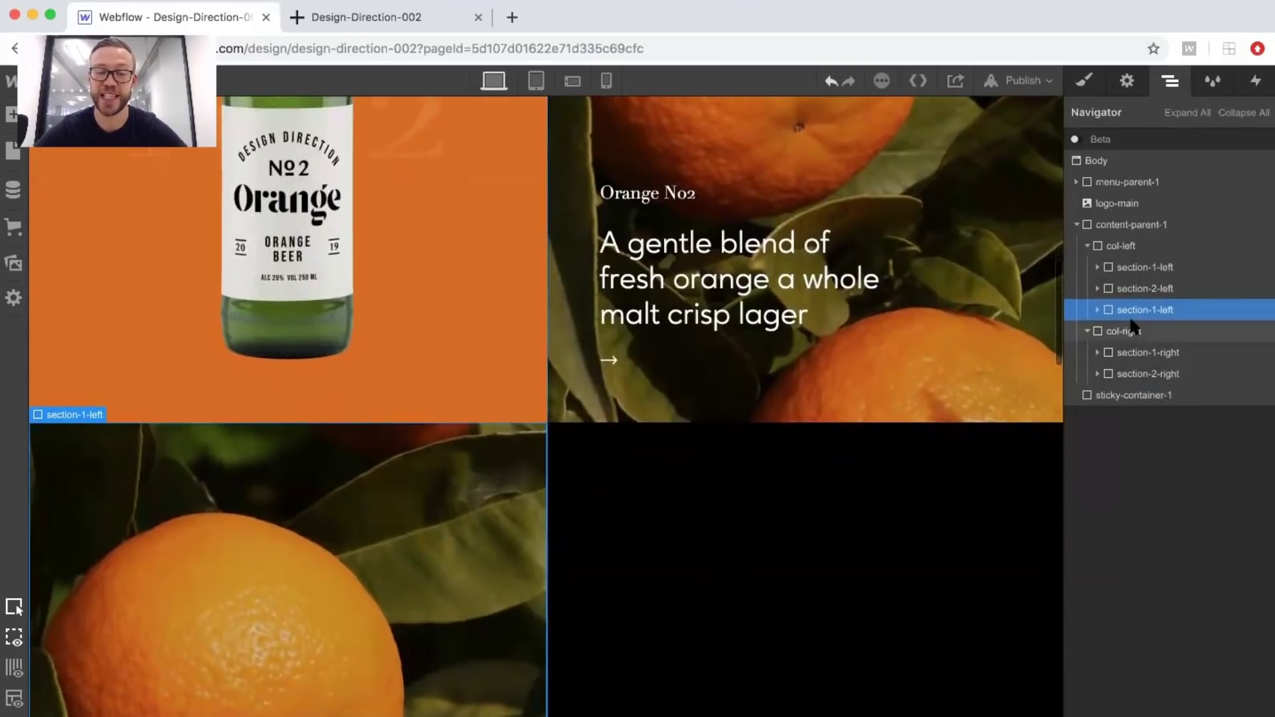
# Duplicate section-1-right and move the copy below section-2-right in col-right as the third row's other half.
pyautogui.click(1134, 351)
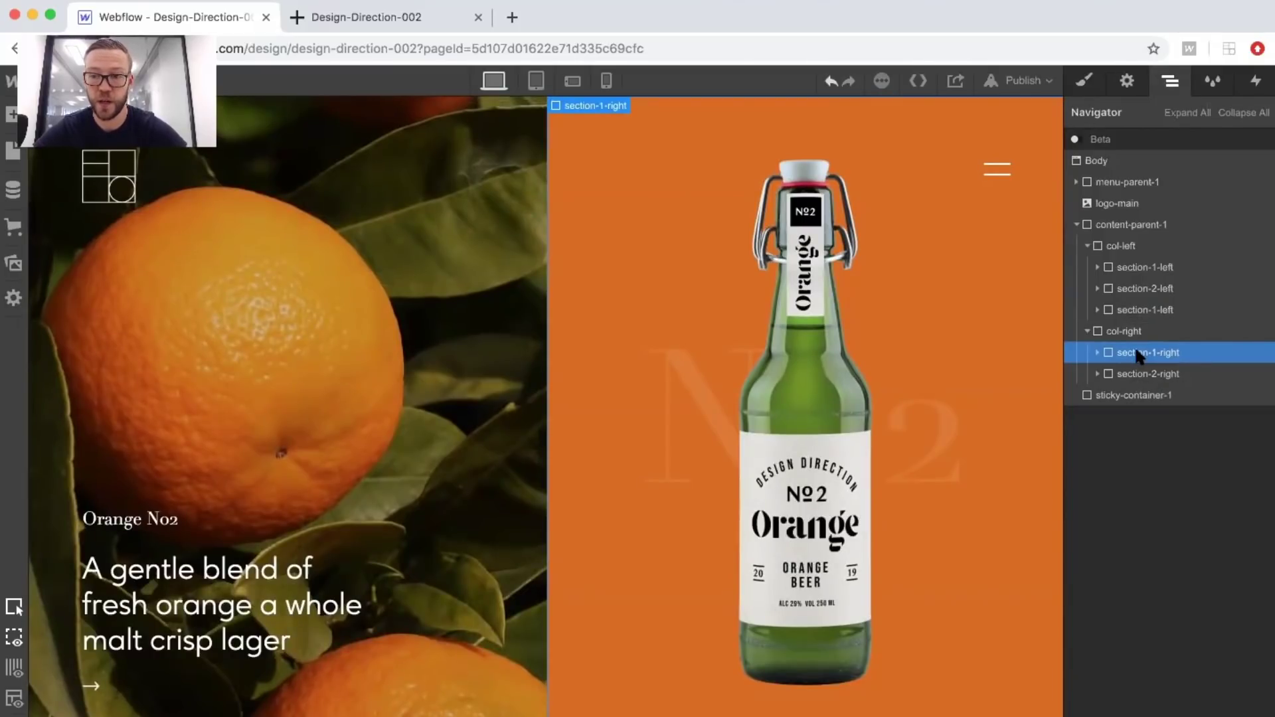
pyautogui.press('super+d')
pyautogui.click(1139, 369)
pyautogui.moveTo(1138, 368); pyautogui.dragTo(1138, 404)
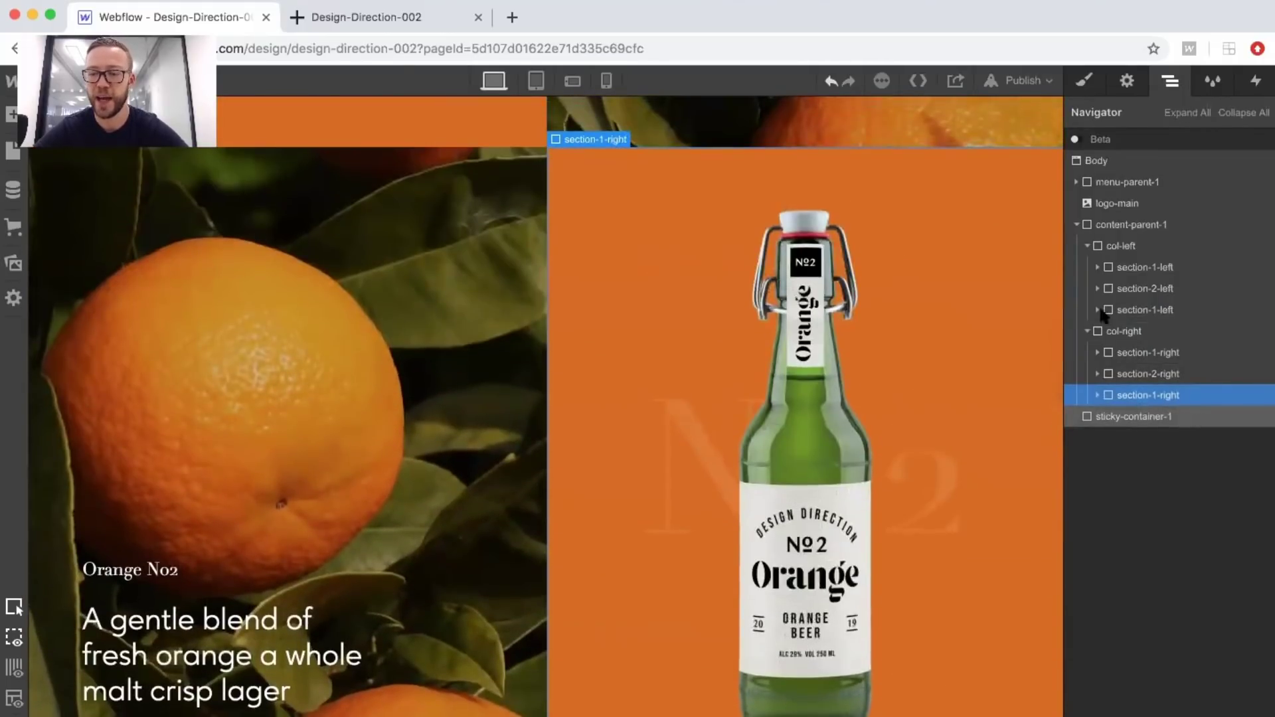
# Duplicate the class of the third section in col-left as section-3-left.
pyautogui.click(1148, 309)
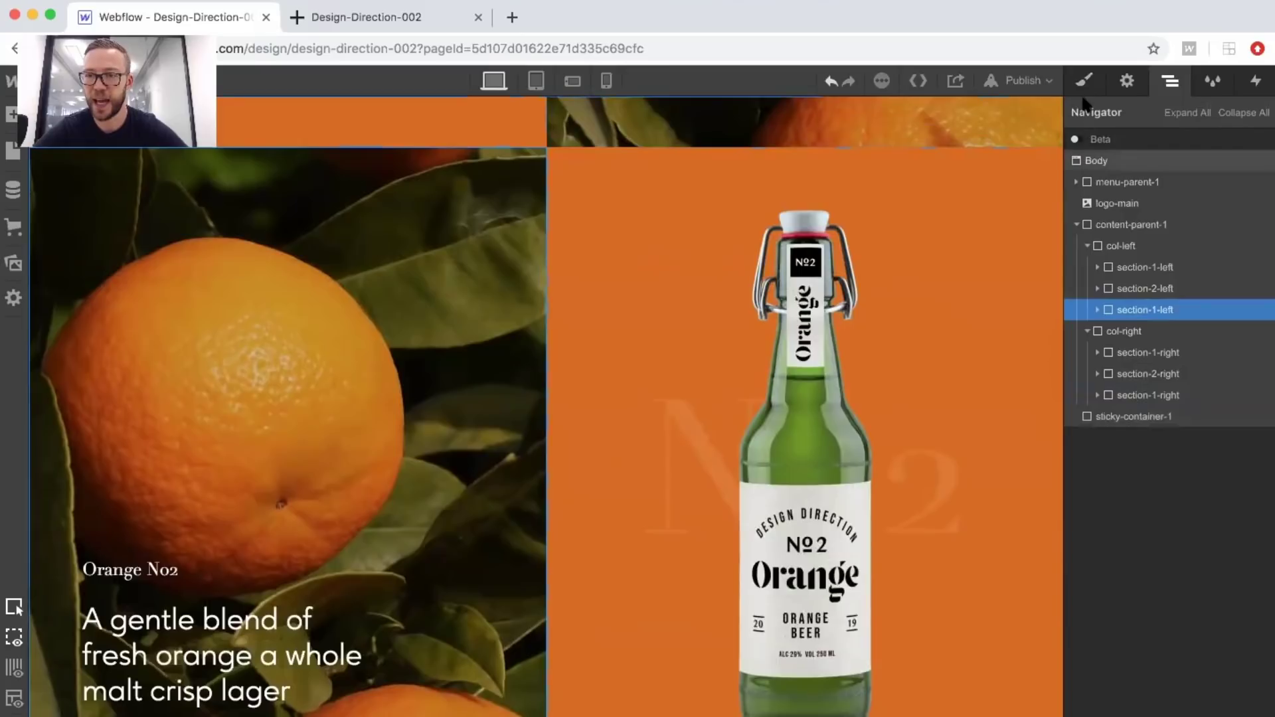
pyautogui.click(1084, 80)
pyautogui.click(1166, 161)
pyautogui.click(1132, 208)
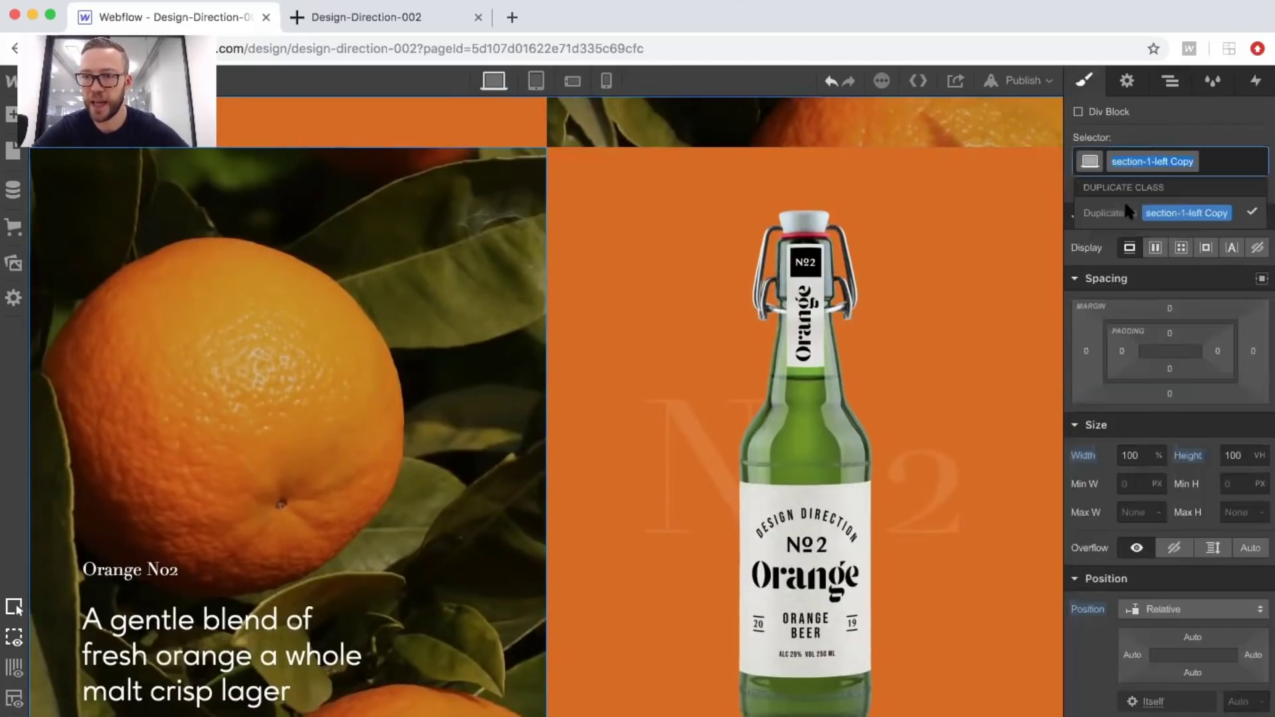
pyautogui.press('BackSpace')
pyautogui.press('BackSpace')
pyautogui.press('BackSpace')
pyautogui.press('BackSpace')
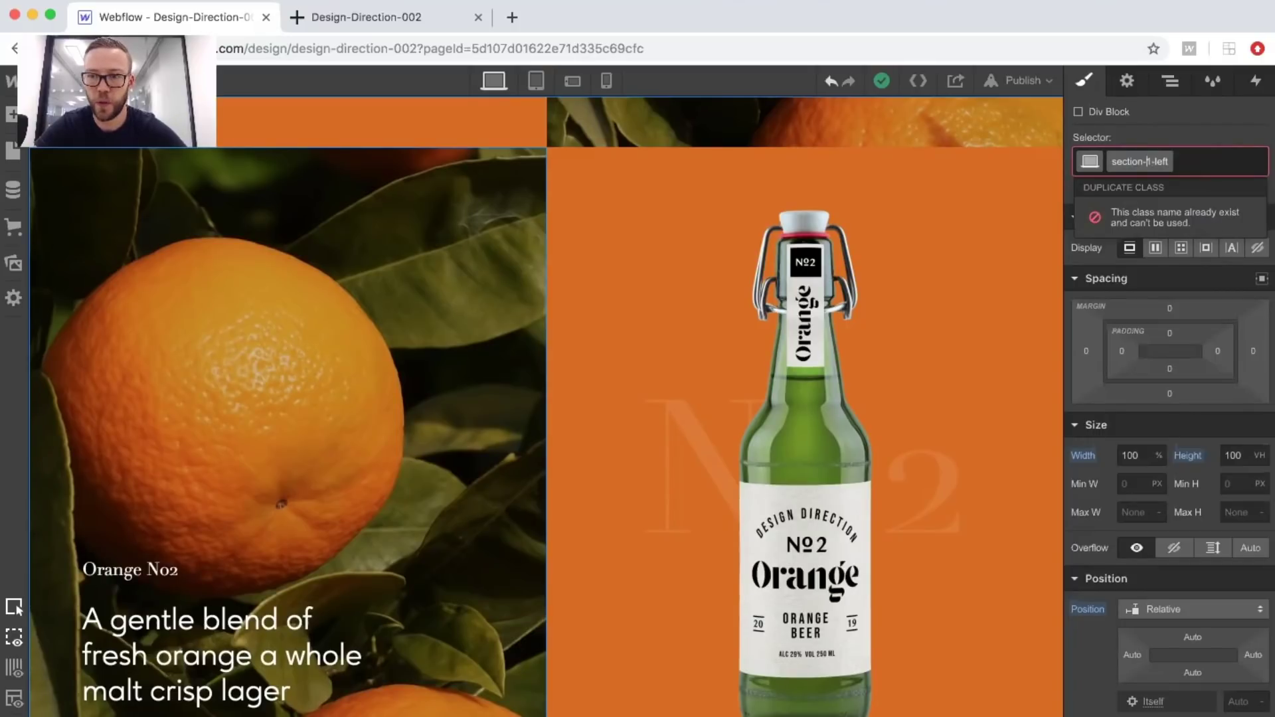
pyautogui.press('BackSpace')
pyautogui.write('3')
pyautogui.press('Return')
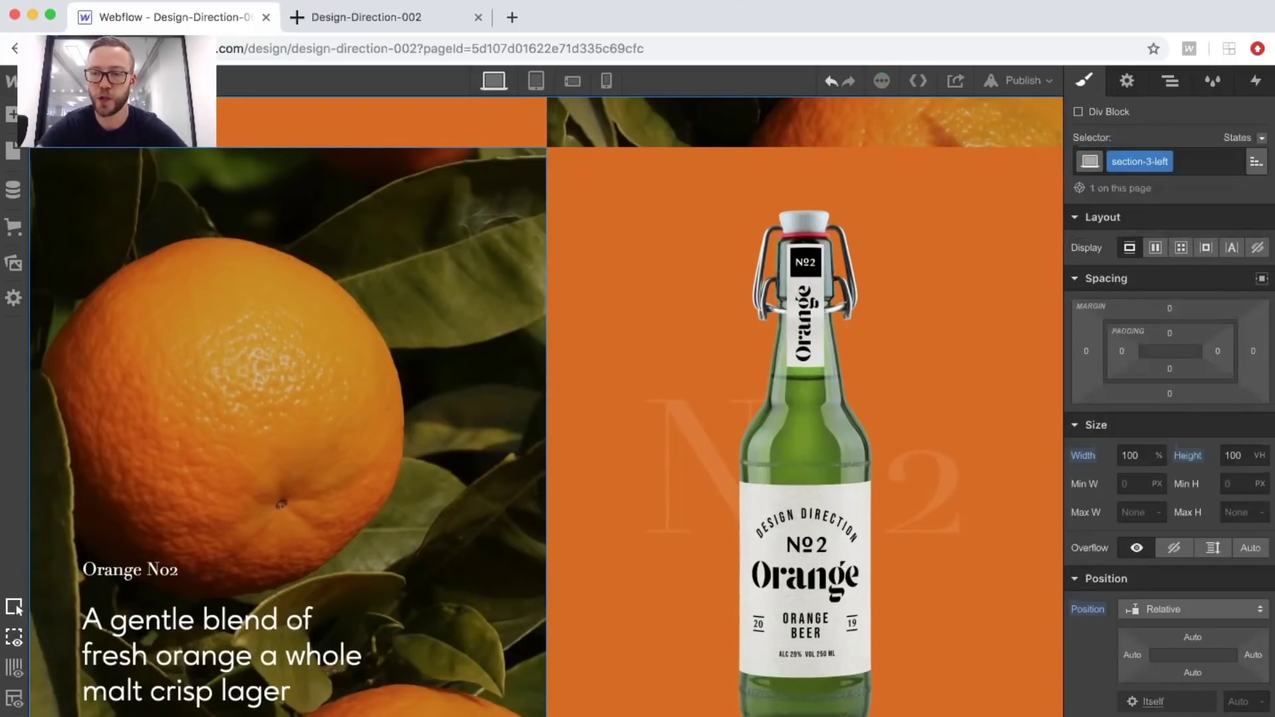
# Duplicate the class of the third section in col-right as section-3-right.
pyautogui.click(1169, 80)
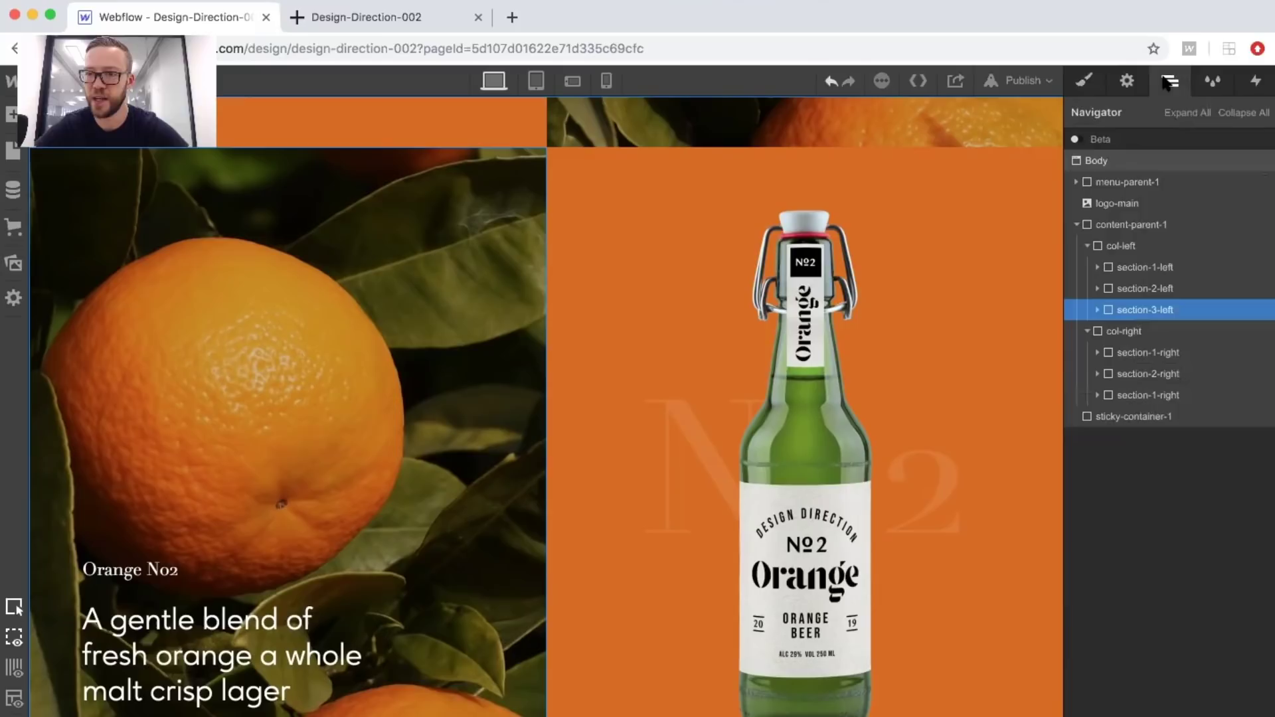
pyautogui.click(1136, 395)
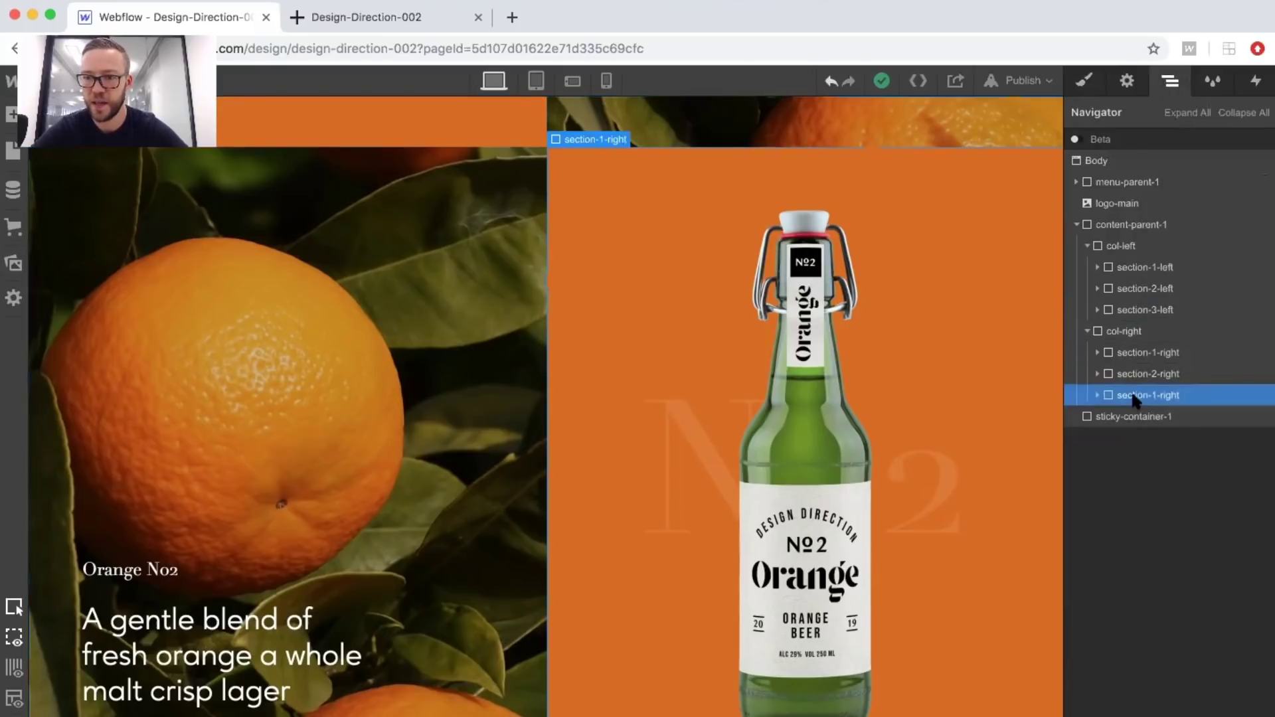
pyautogui.click(1084, 80)
pyautogui.click(1169, 161)
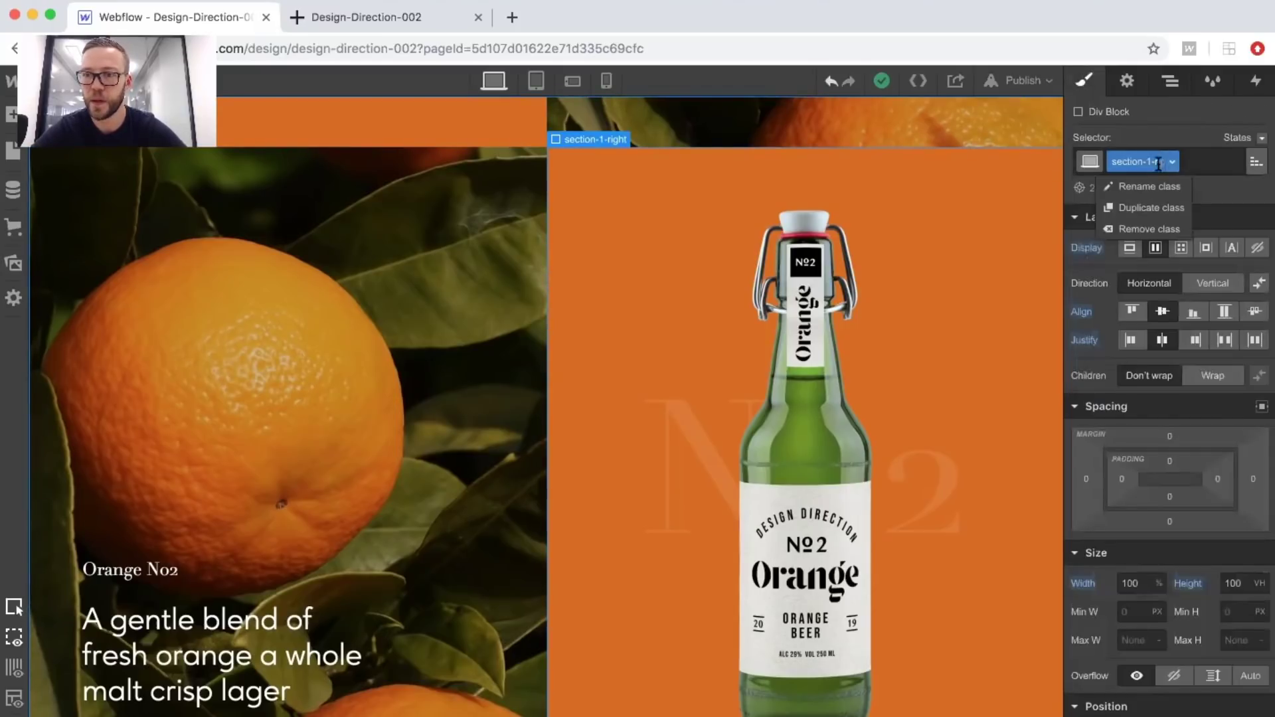
pyautogui.click(1146, 214)
pyautogui.press('BackSpace')
pyautogui.press('BackSpace')
pyautogui.press('BackSpace')
pyautogui.press('BackSpace')
pyautogui.press('BackSpace')
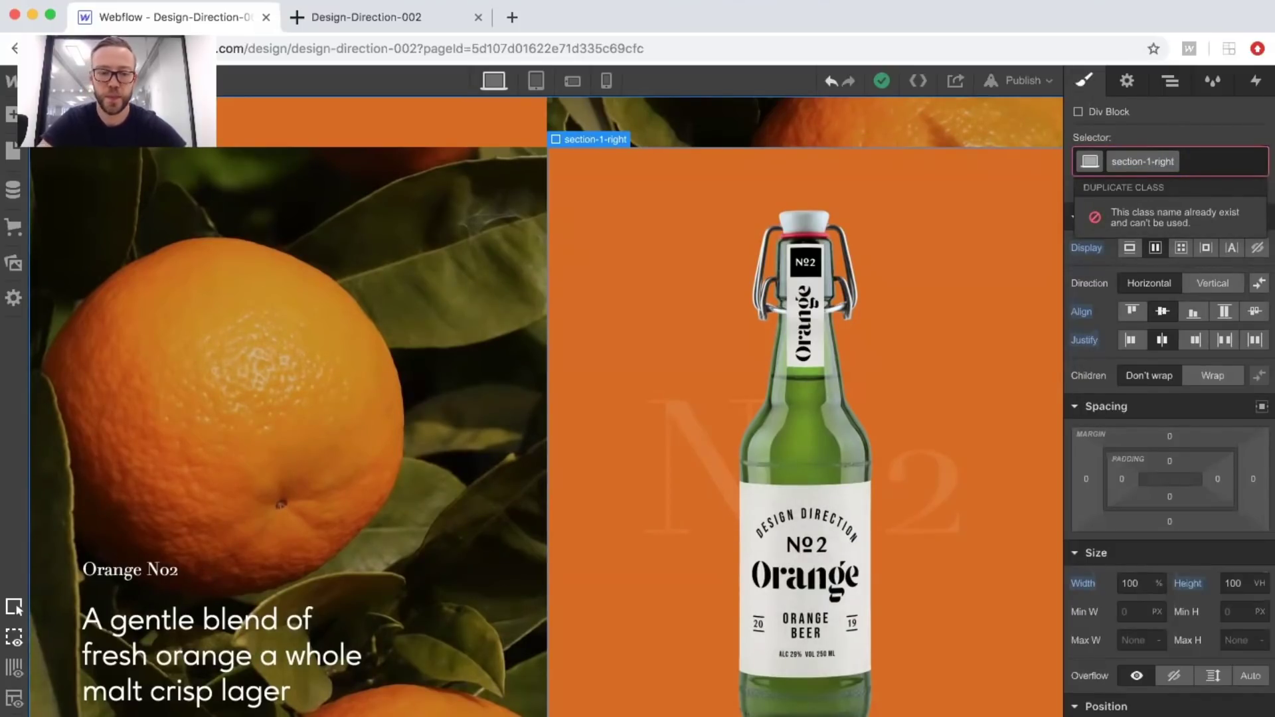
pyautogui.press('BackSpace')
pyautogui.write('3')
pyautogui.press('Return')
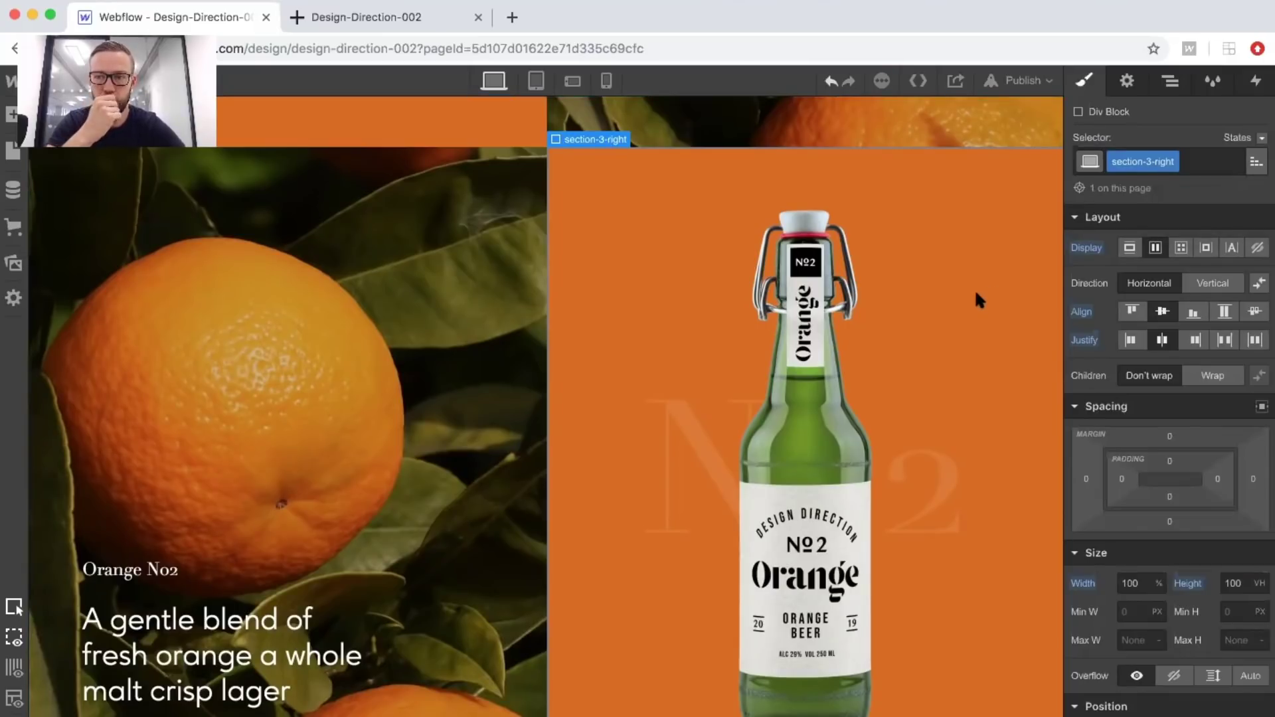
# Set the background color of section-2-left to the saved green swatch #566d25.
pyautogui.scroll(7, 975, 288)
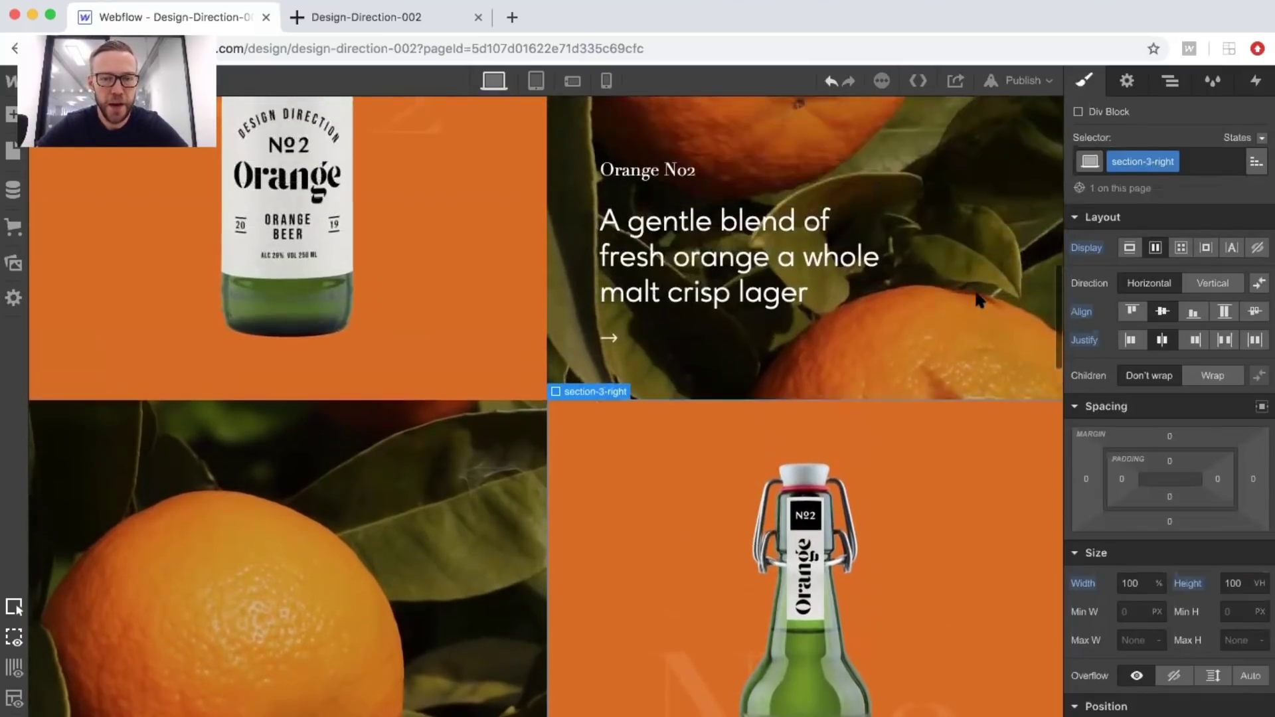
pyautogui.scroll(3, 975, 289)
pyautogui.click(519, 199)
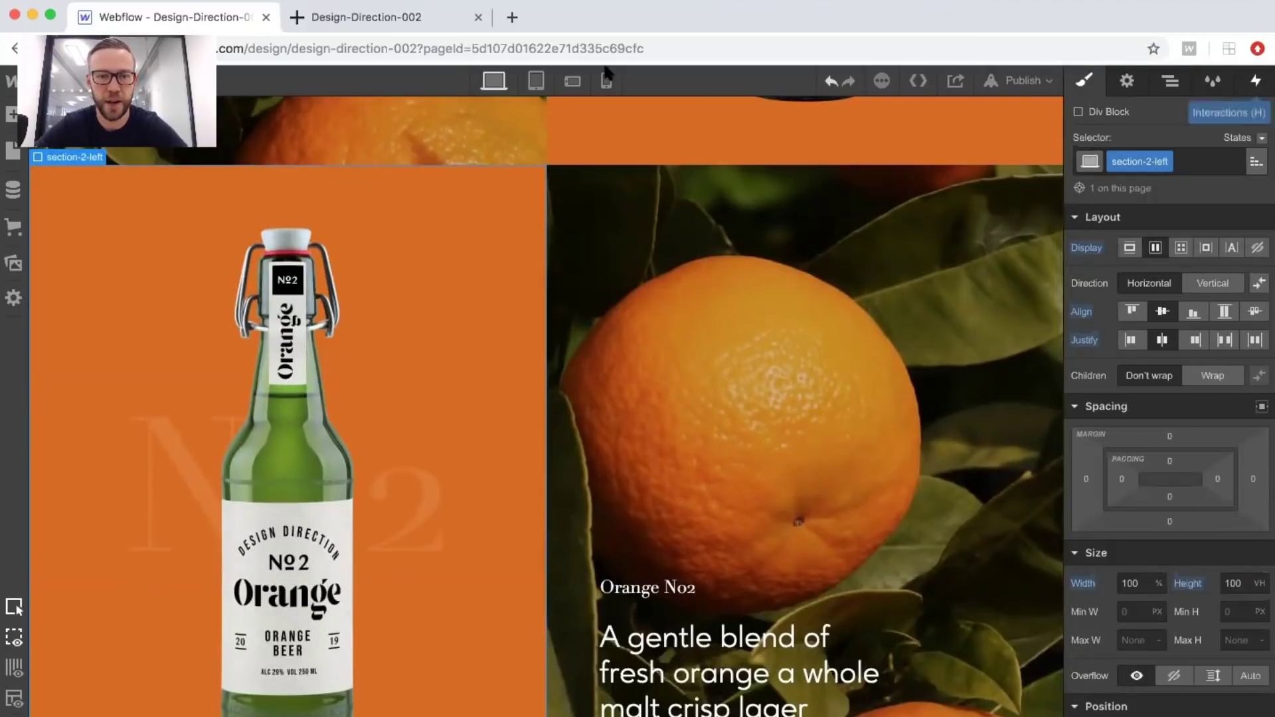
pyautogui.scroll(-10, 1196, 415)
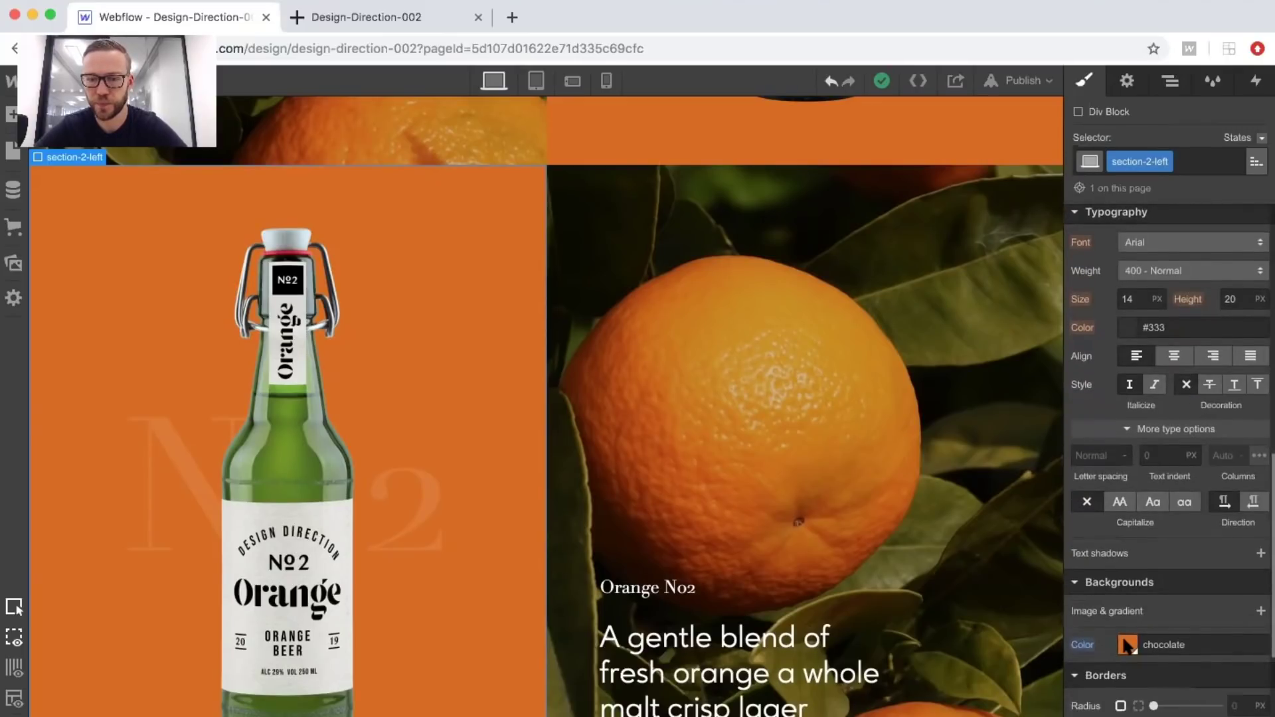
pyautogui.click(1128, 645)
pyautogui.click(1183, 715)
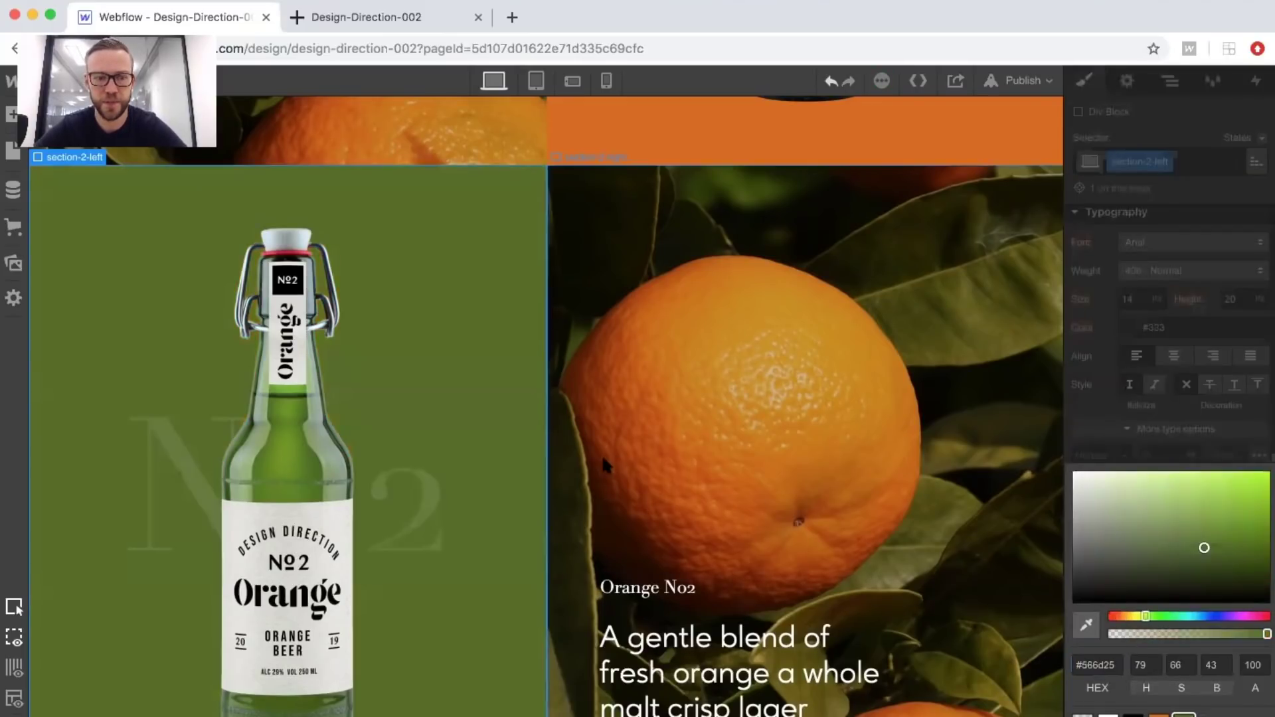
# Replace the front bottle image in section-2-left with lime.png.
pyautogui.doubleClick(295, 392)
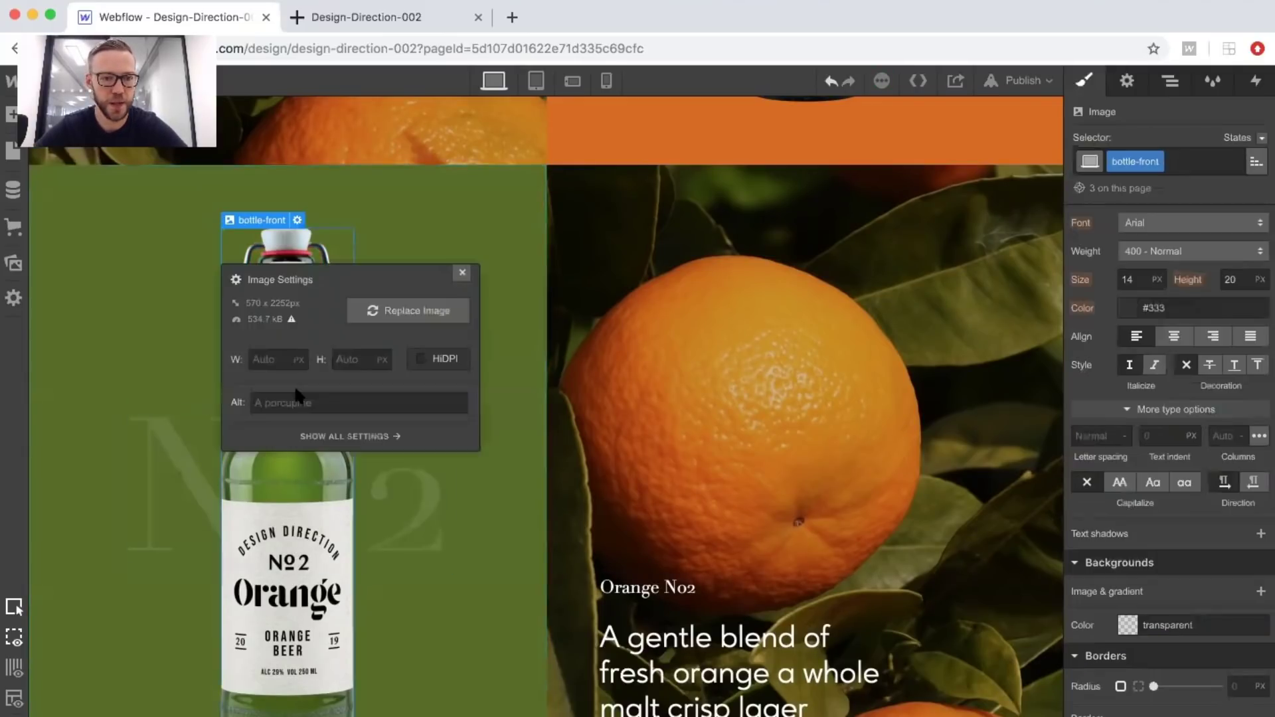
pyautogui.click(360, 308)
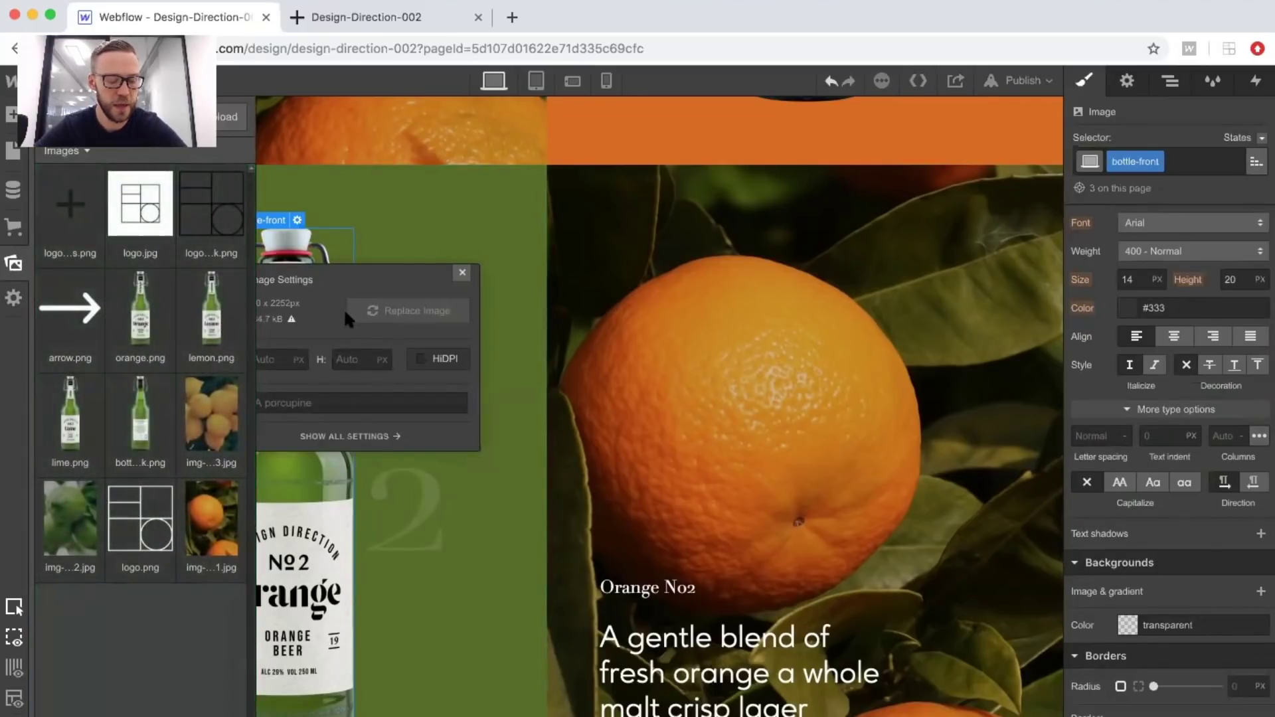
pyautogui.click(70, 412)
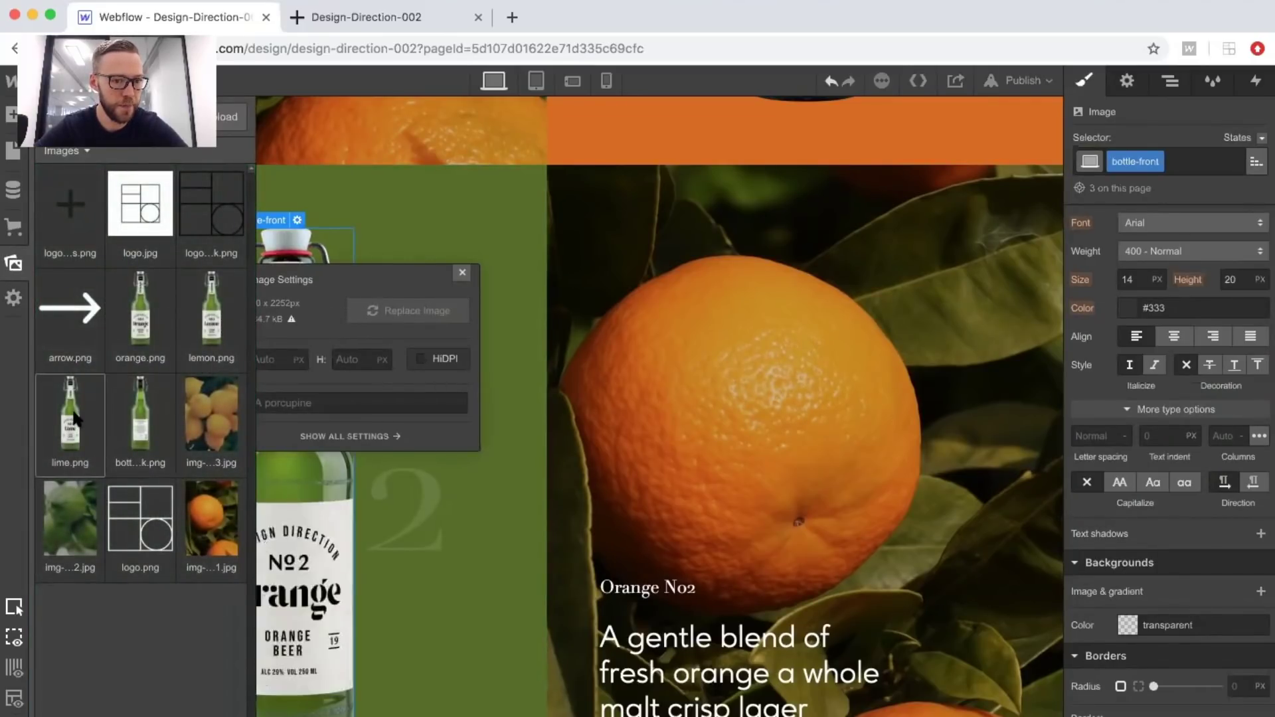
# Change the background image of section-2-right to the lime photo img-bg-2.jpg.
pyautogui.click(751, 258)
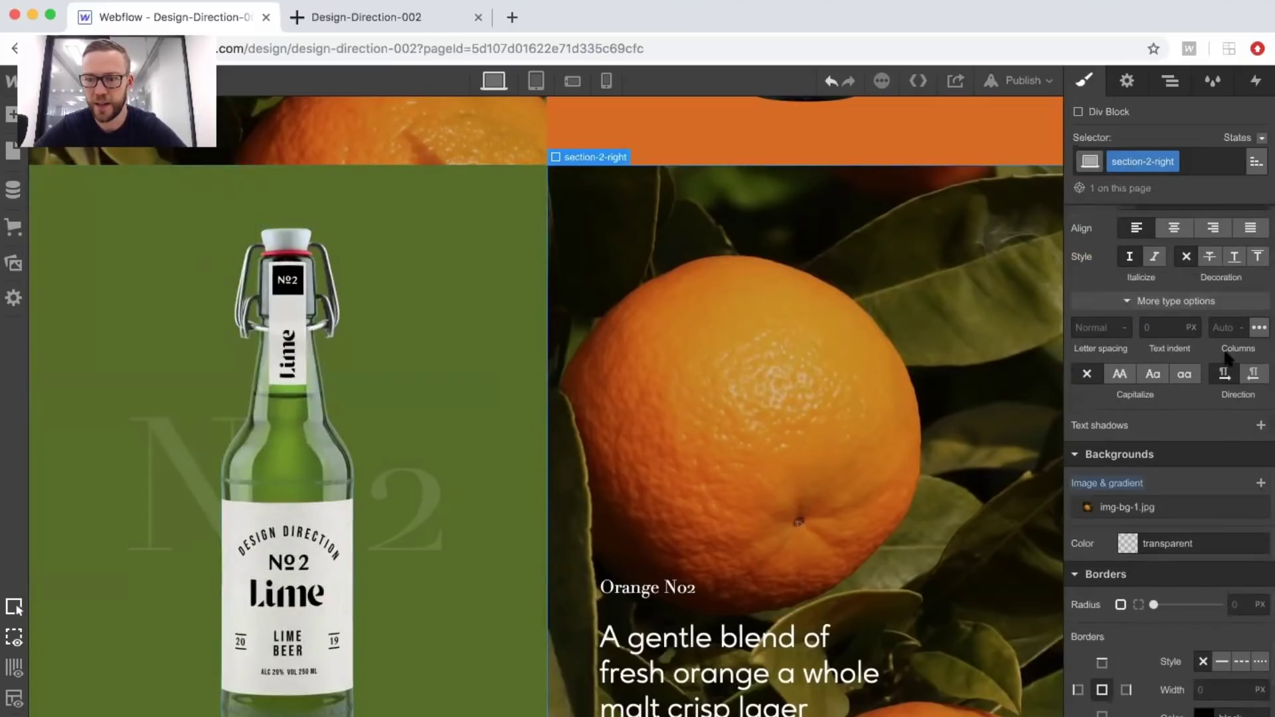
pyautogui.click(1106, 509)
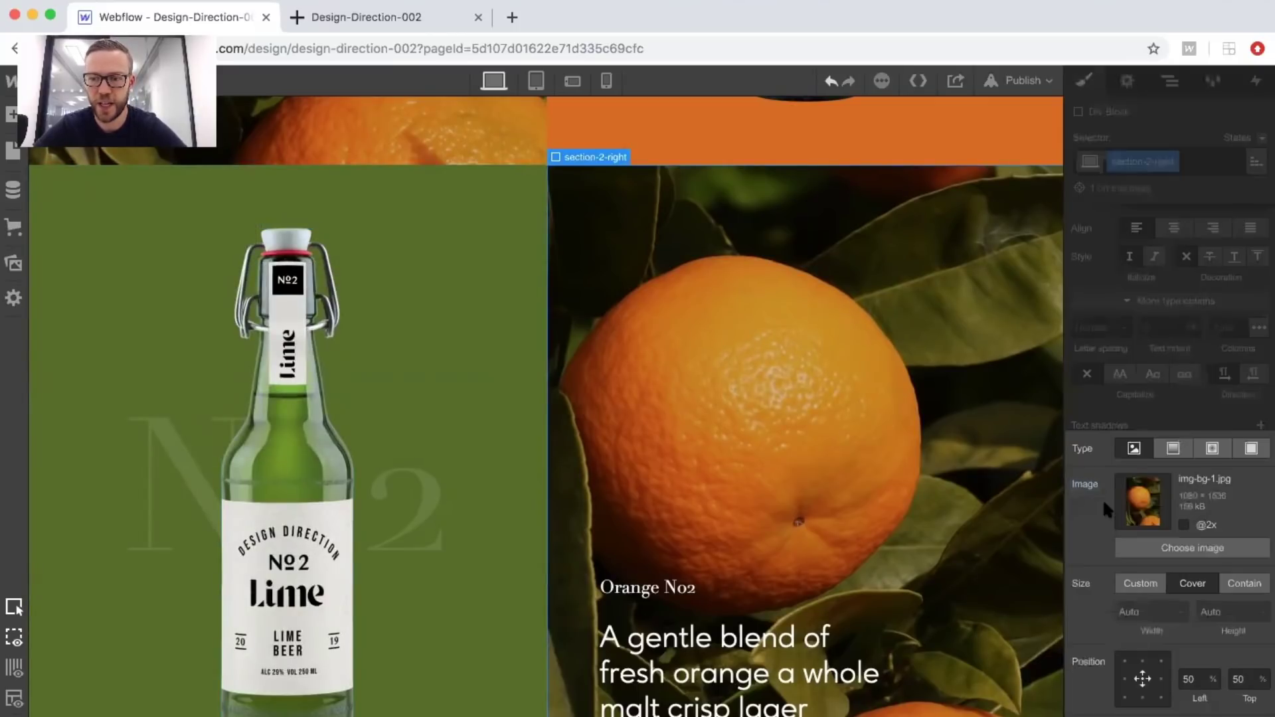
pyautogui.click(1146, 547)
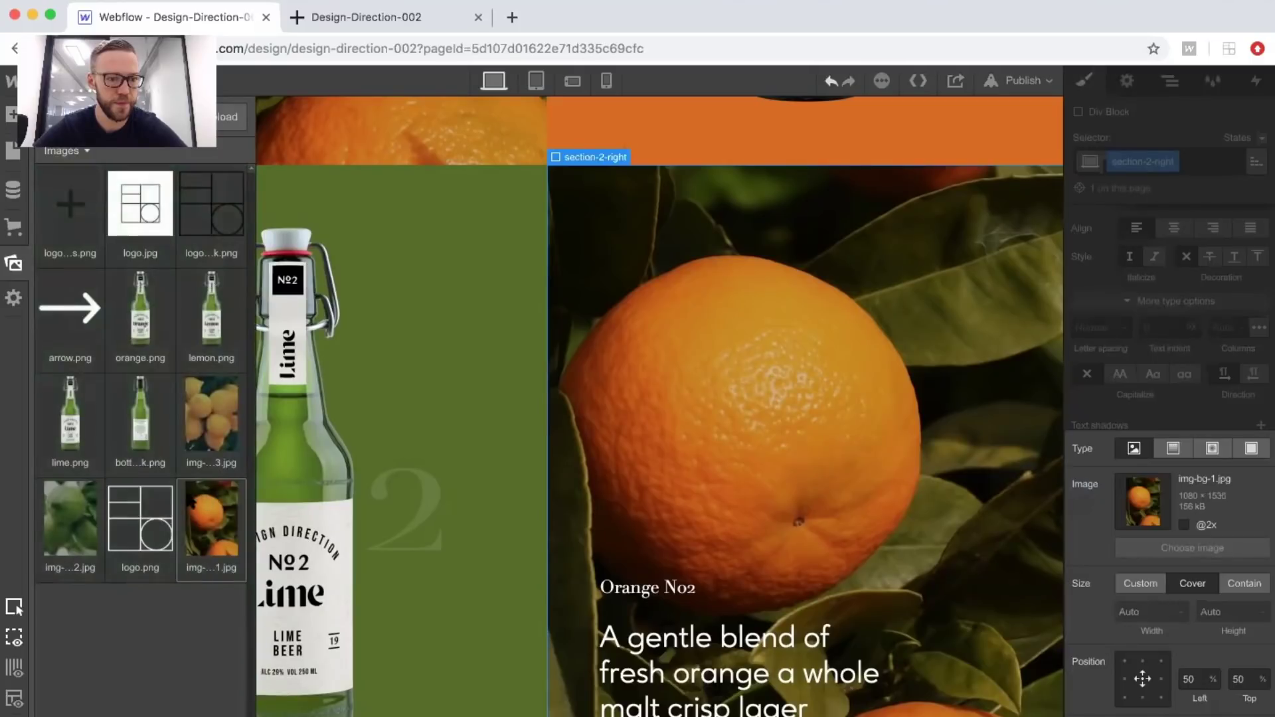
pyautogui.click(61, 496)
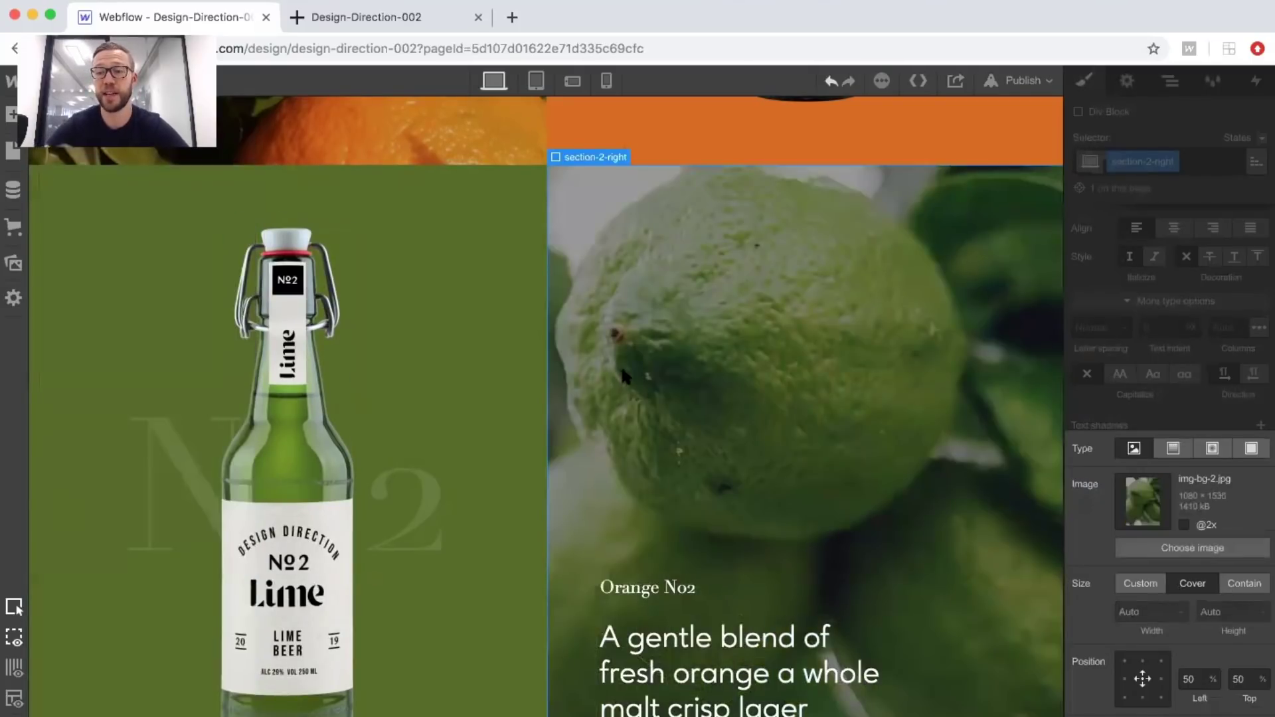
pyautogui.click(1083, 171)
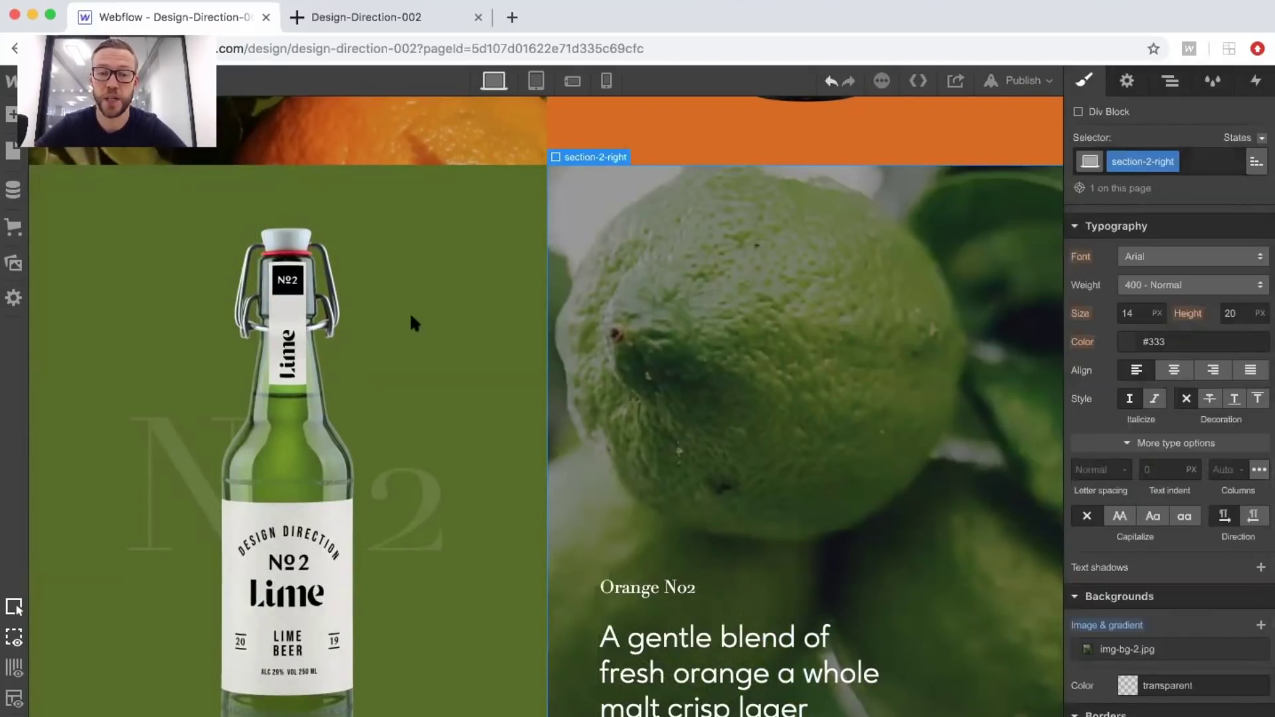
# Change the word Orange in the section-2-right subtitle so it reads "Line No2".
pyautogui.scroll(-5, 525, 304)
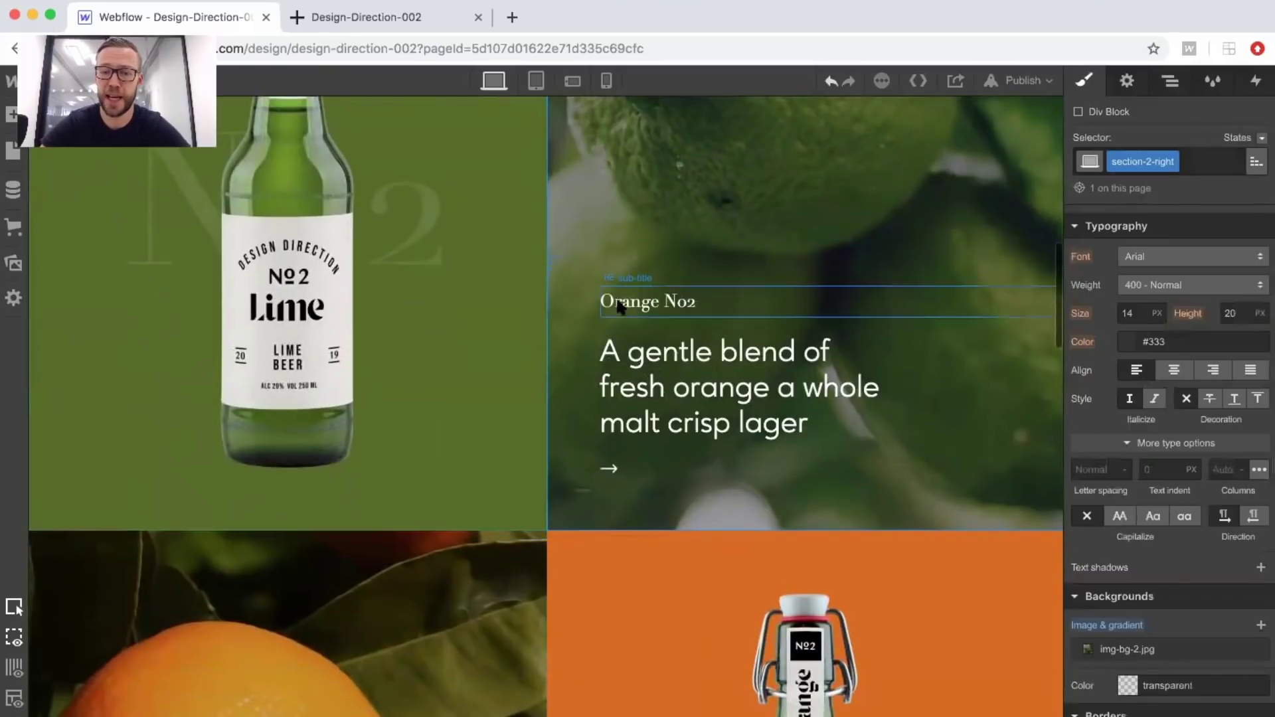
pyautogui.click(623, 300)
pyautogui.doubleClick(623, 301)
pyautogui.moveTo(657, 296); pyautogui.dragTo(590, 297)
pyautogui.write('Line')
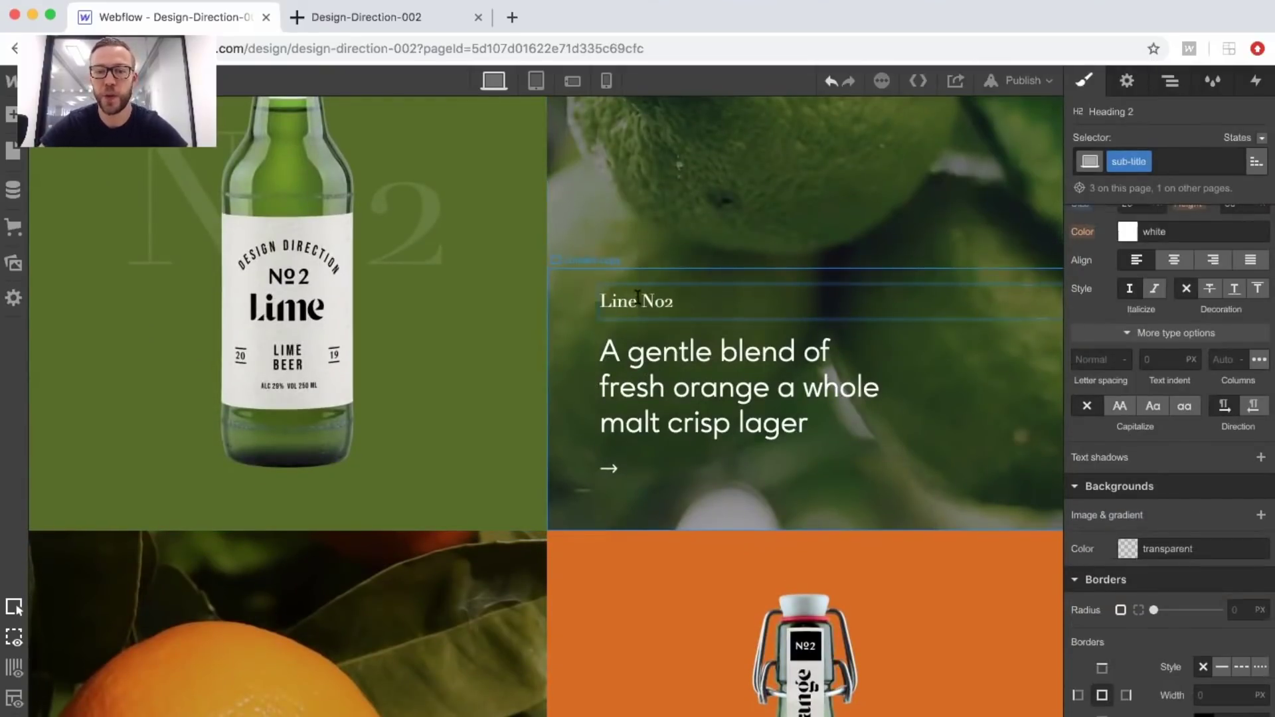
pyautogui.click(666, 190)
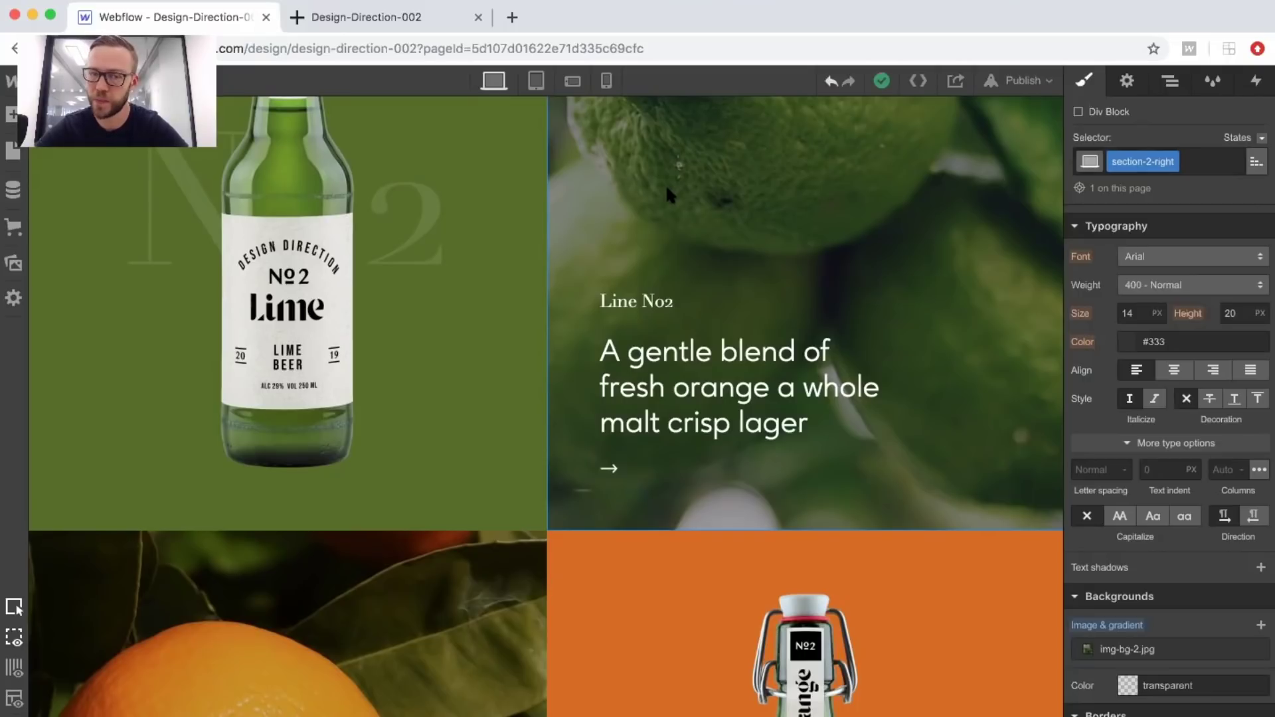
# Select section-3-right, switch to the published Design-Direction-002 page and copy the lemon bottle section's background color code #273546 from its styles.
pyautogui.scroll(-5, 667, 188)
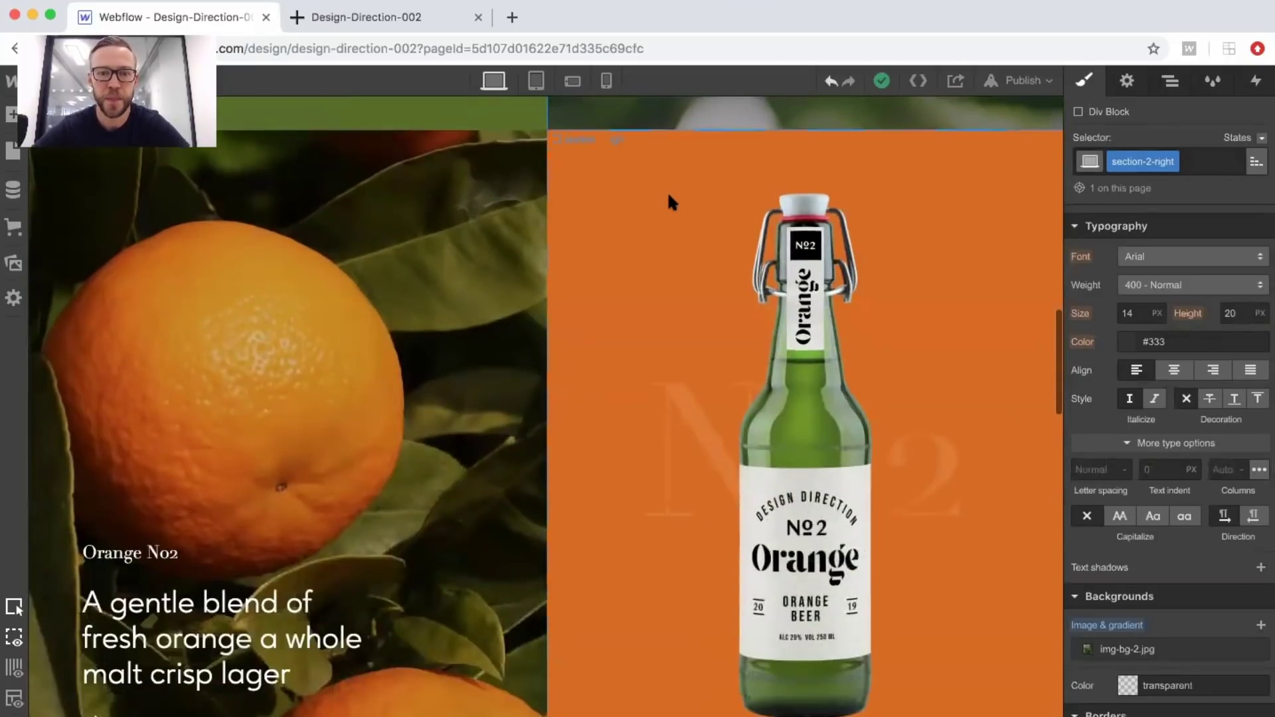
pyautogui.click(674, 198)
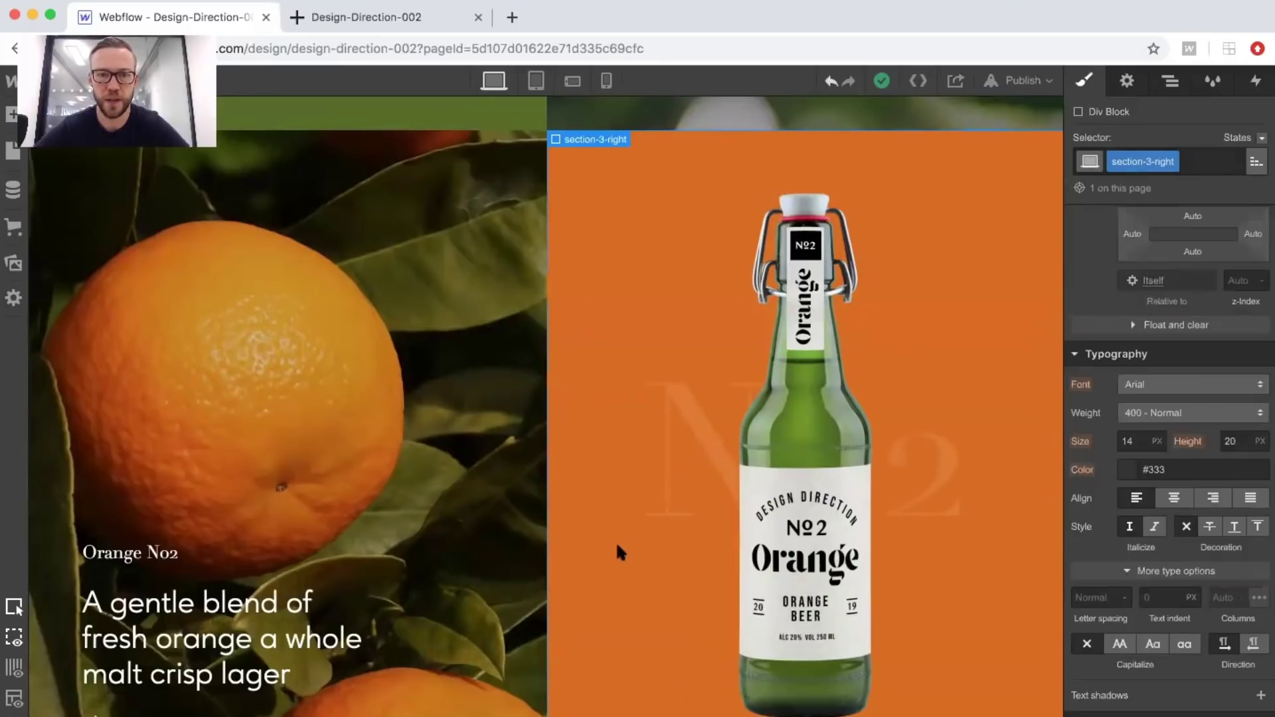
pyautogui.click(336, 18)
pyautogui.scroll(-3, 525, 329)
pyautogui.rightClick(761, 166)
pyautogui.click(784, 333)
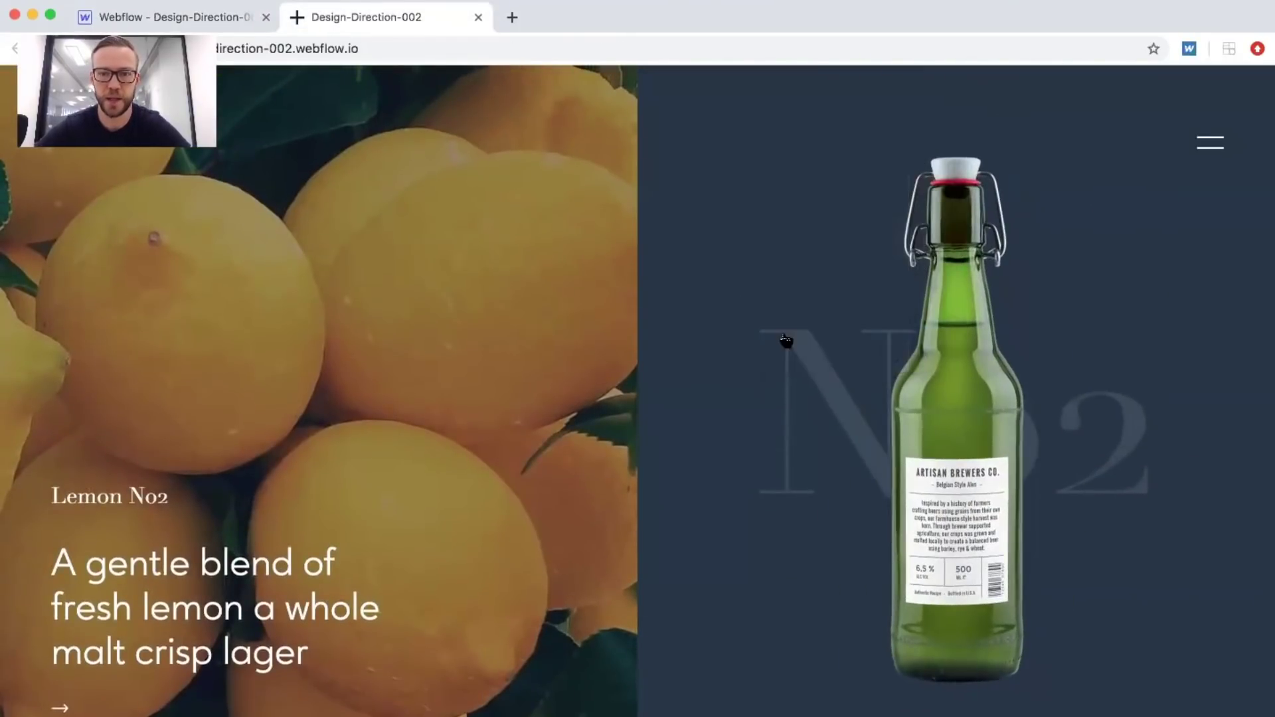
pyautogui.click(1137, 699)
pyautogui.press('super+c')
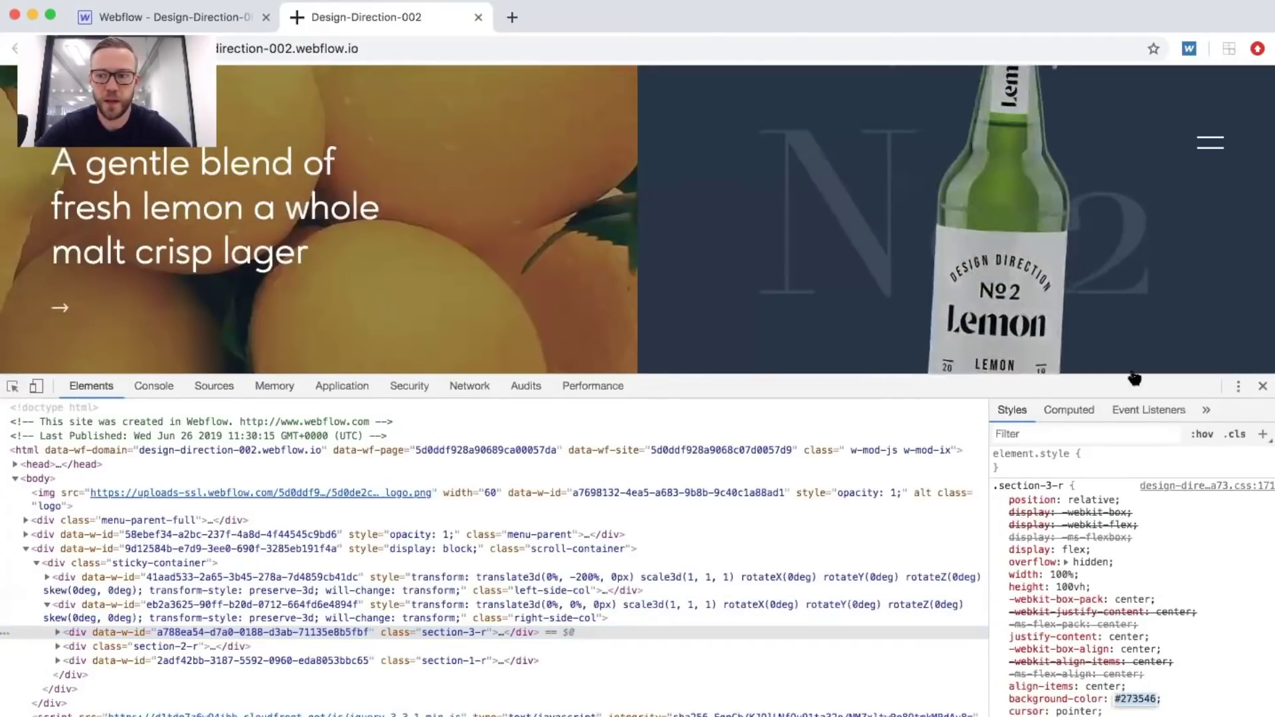
pyautogui.click(1263, 386)
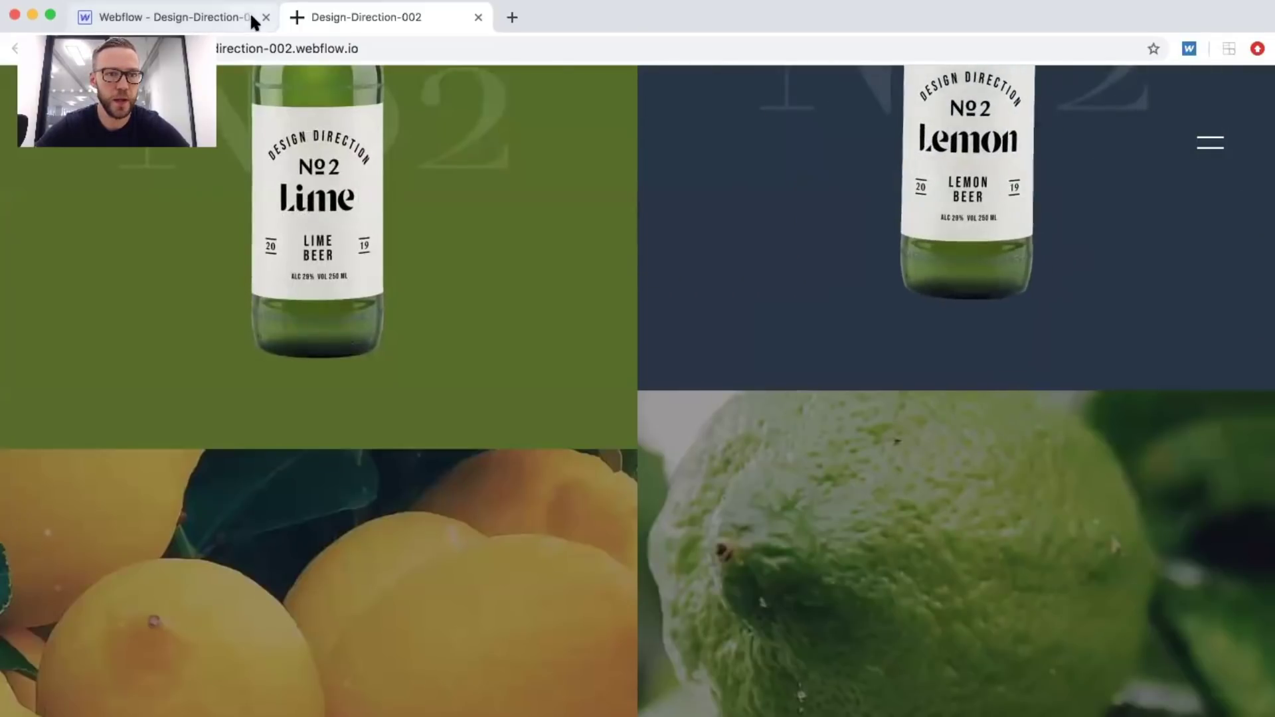
# Return to the Webflow Designer and set the background color of section-3-right to #273546.
pyautogui.click(246, 19)
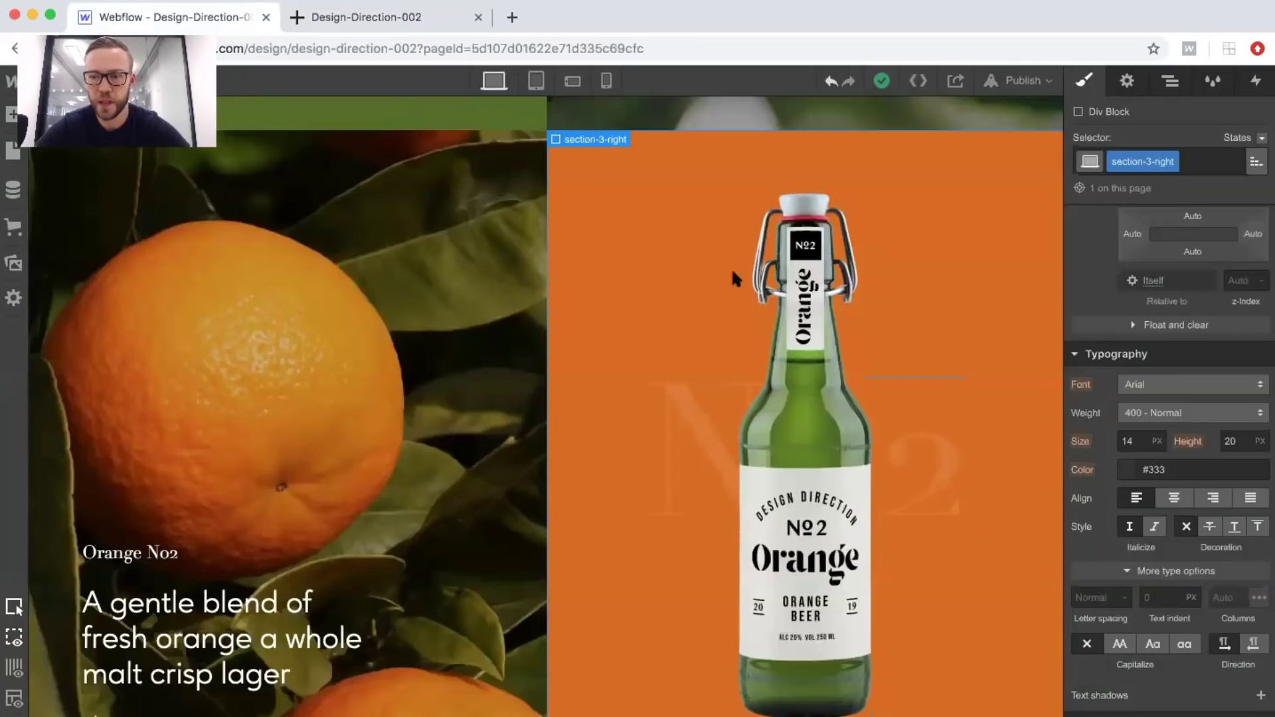
pyautogui.scroll(-5, 1189, 450)
pyautogui.click(1127, 360)
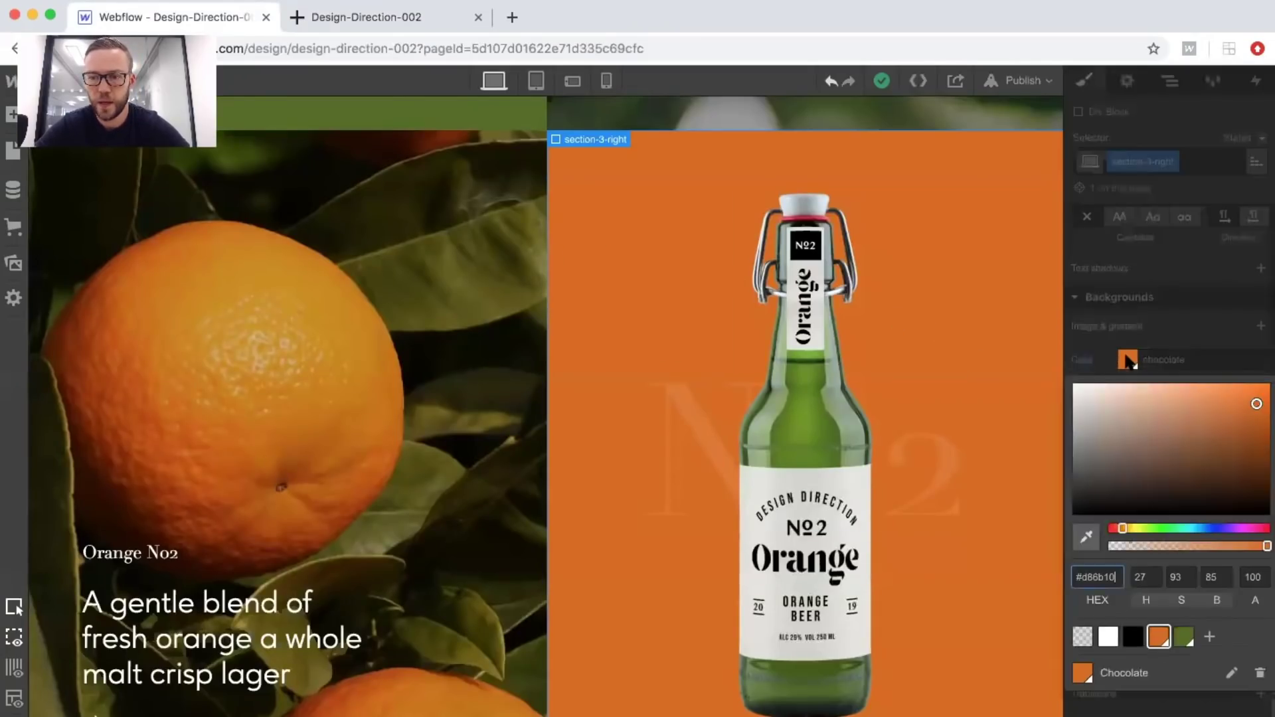
pyautogui.press('super+a')
pyautogui.press('super+v')
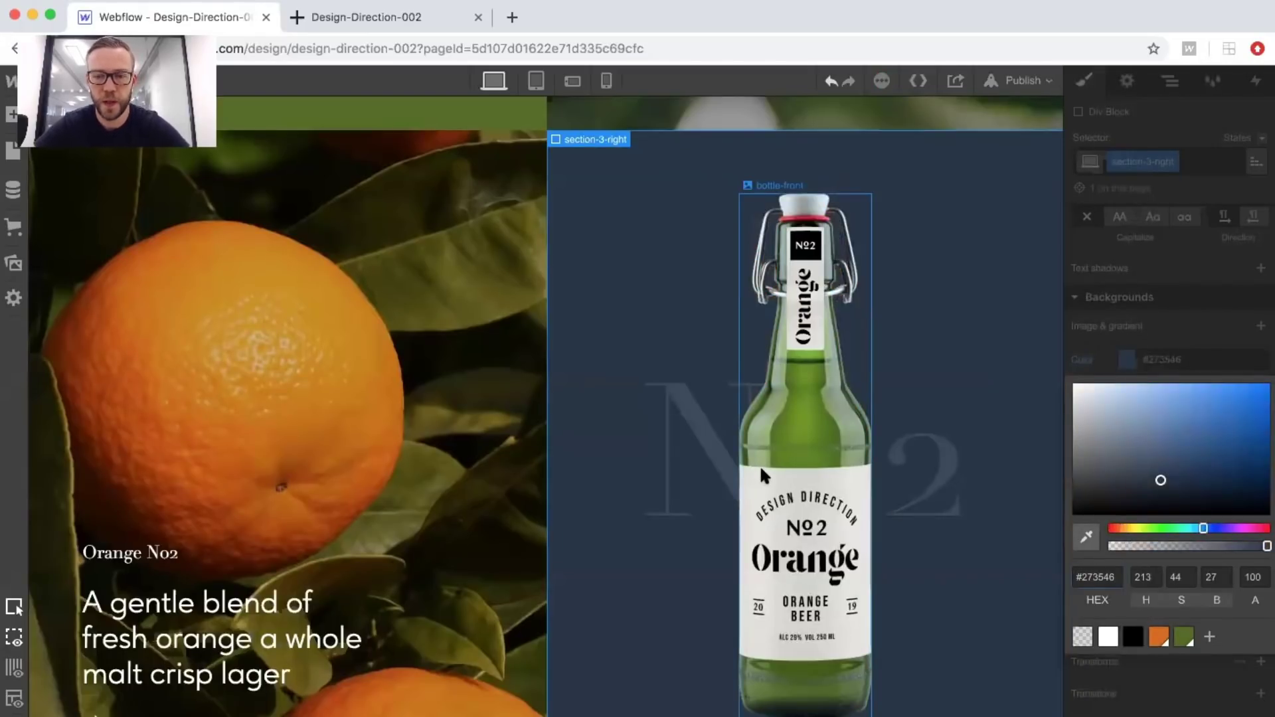
# Replace the front bottle image in section-3-right with lemon.png.
pyautogui.doubleClick(761, 470)
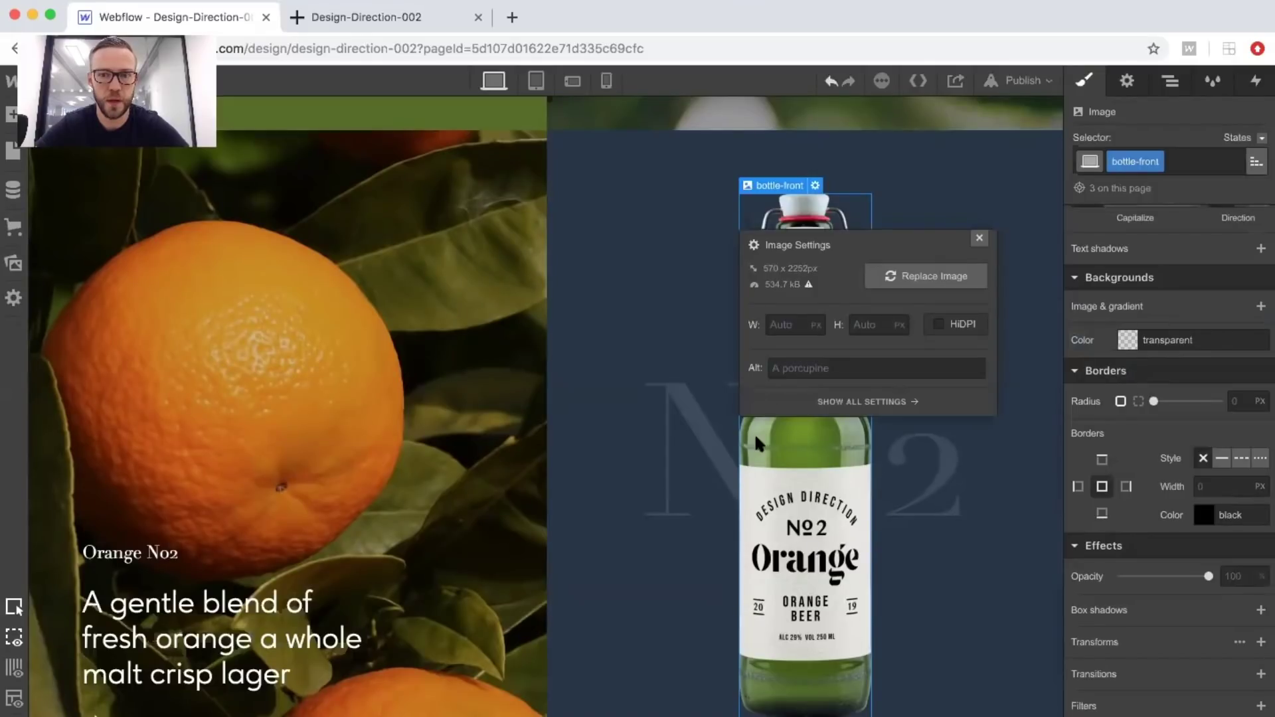
pyautogui.click(926, 275)
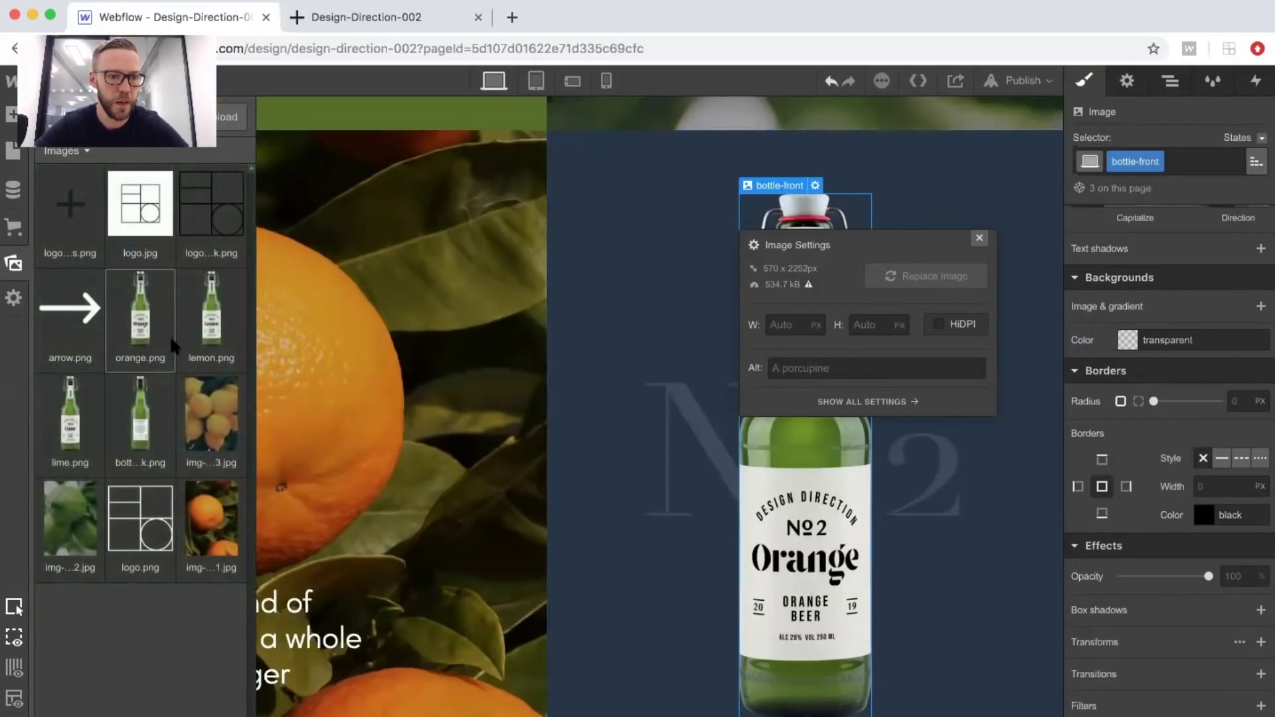
pyautogui.click(199, 321)
pyautogui.click(979, 238)
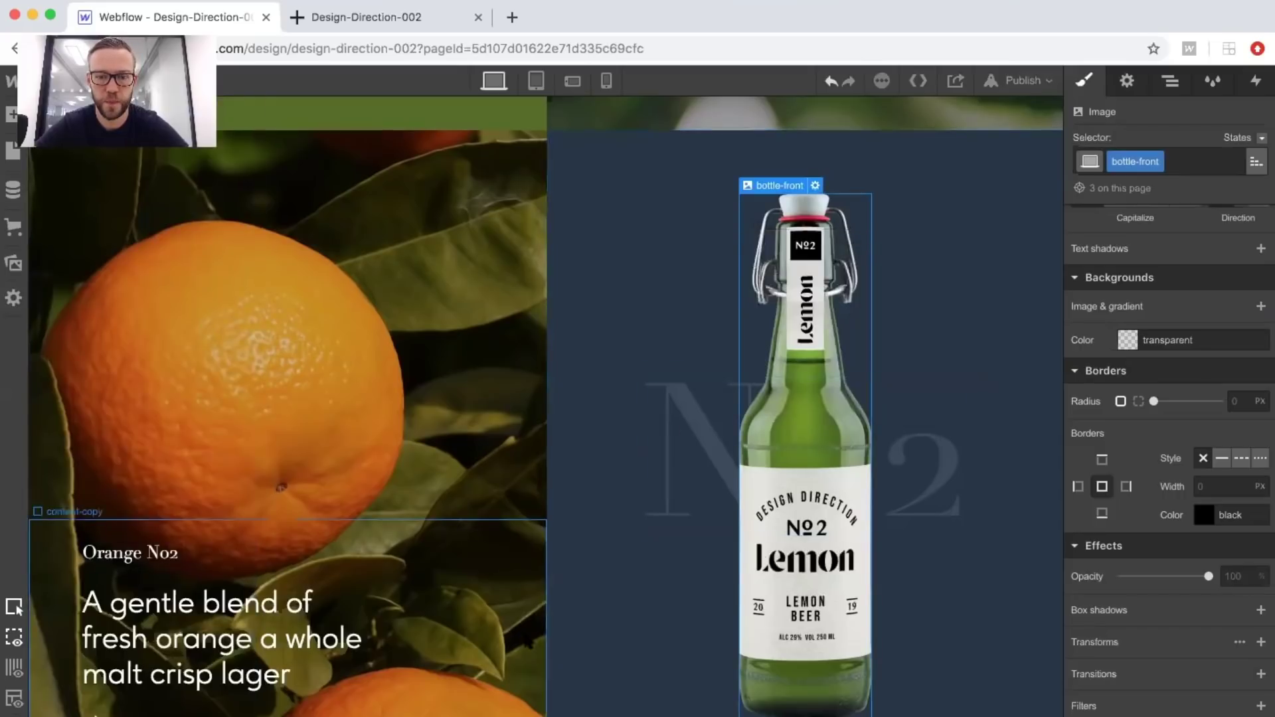
# Change the word Orange in the section-3-left subtitle to "Lemon".
pyautogui.click(40, 555)
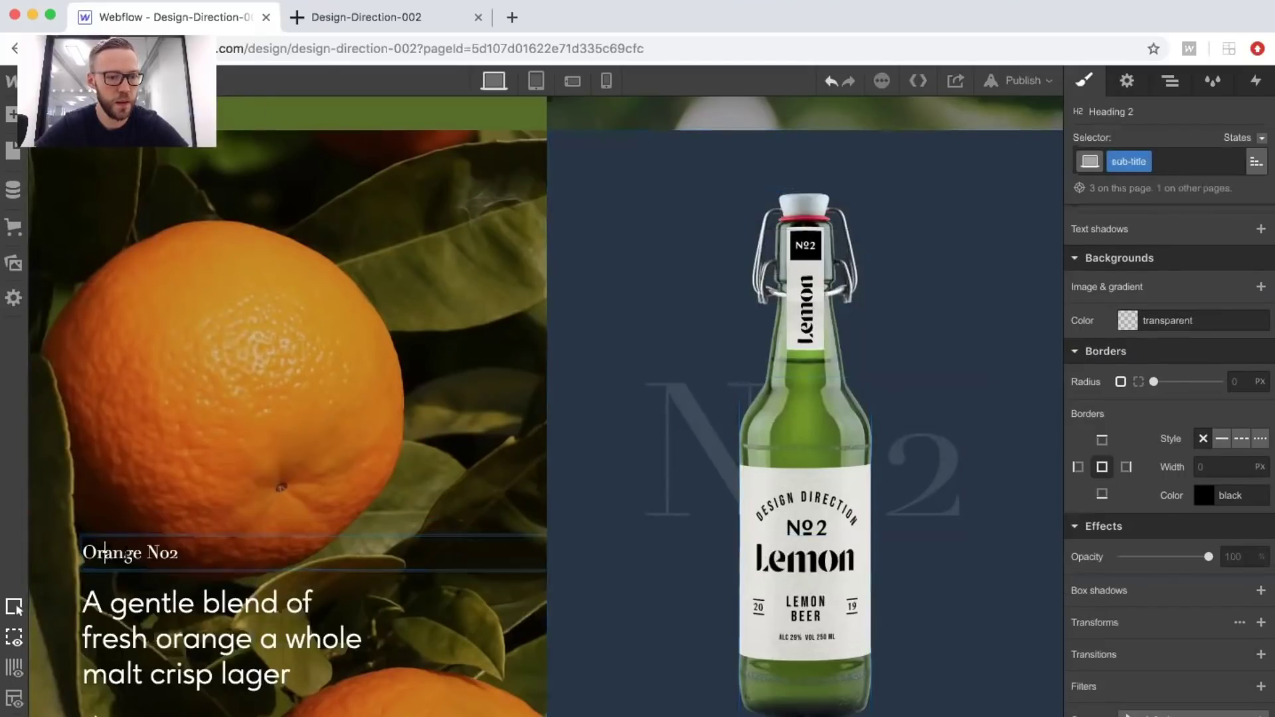
pyautogui.doubleClick(40, 554)
pyautogui.write('Lemon')
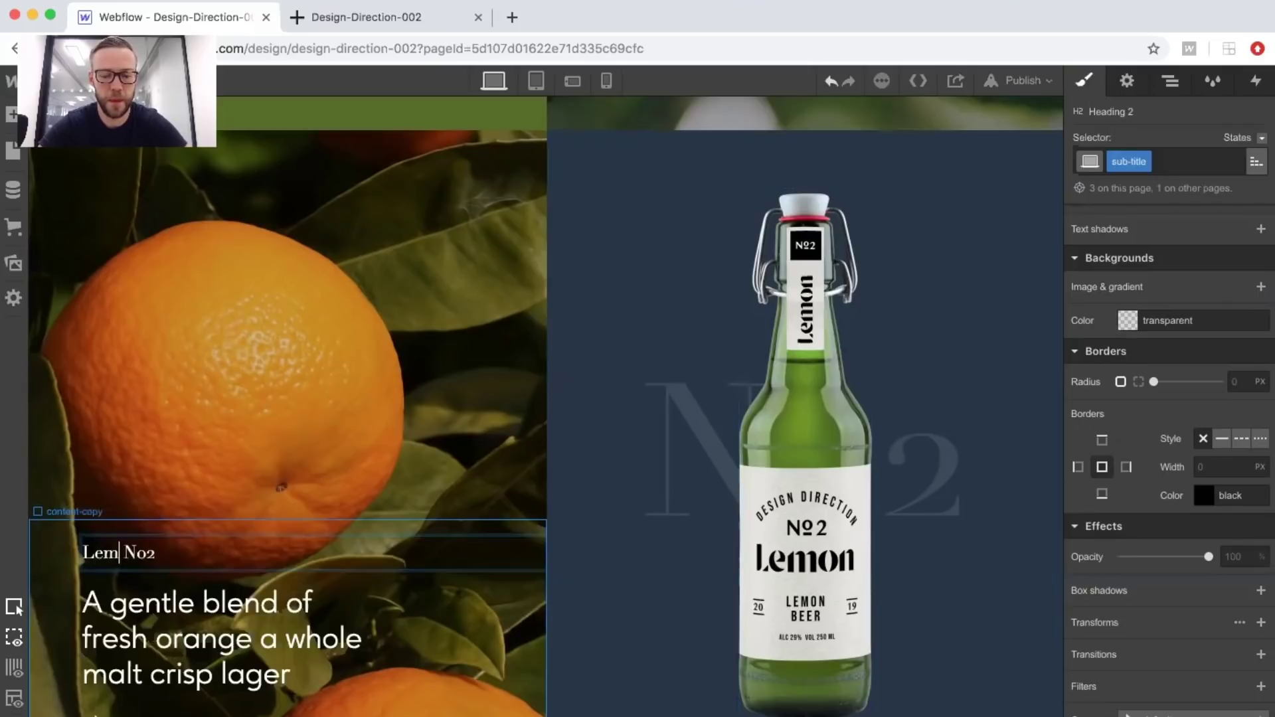
pyautogui.press('Escape')
# Replace the background image of section-3-left with the lemon photo img-bg-3.jpg.
pyautogui.click(116, 352)
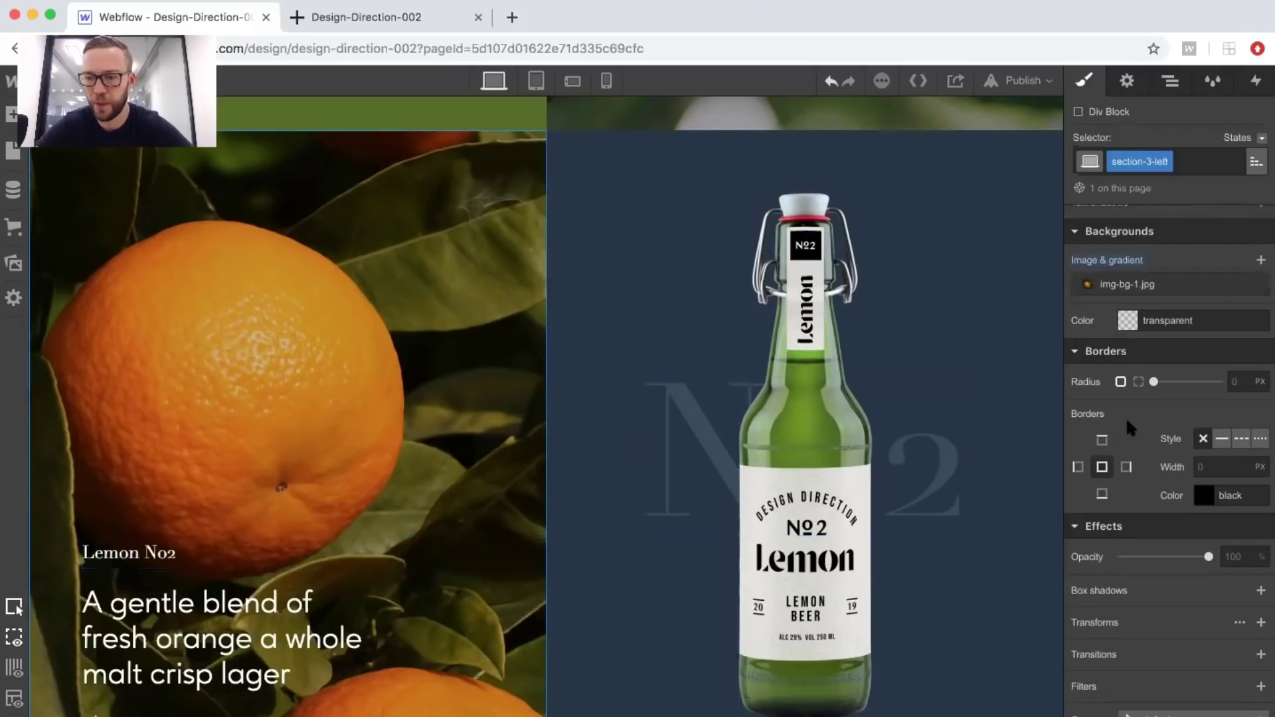
pyautogui.scroll(2, 1126, 416)
pyautogui.click(1114, 358)
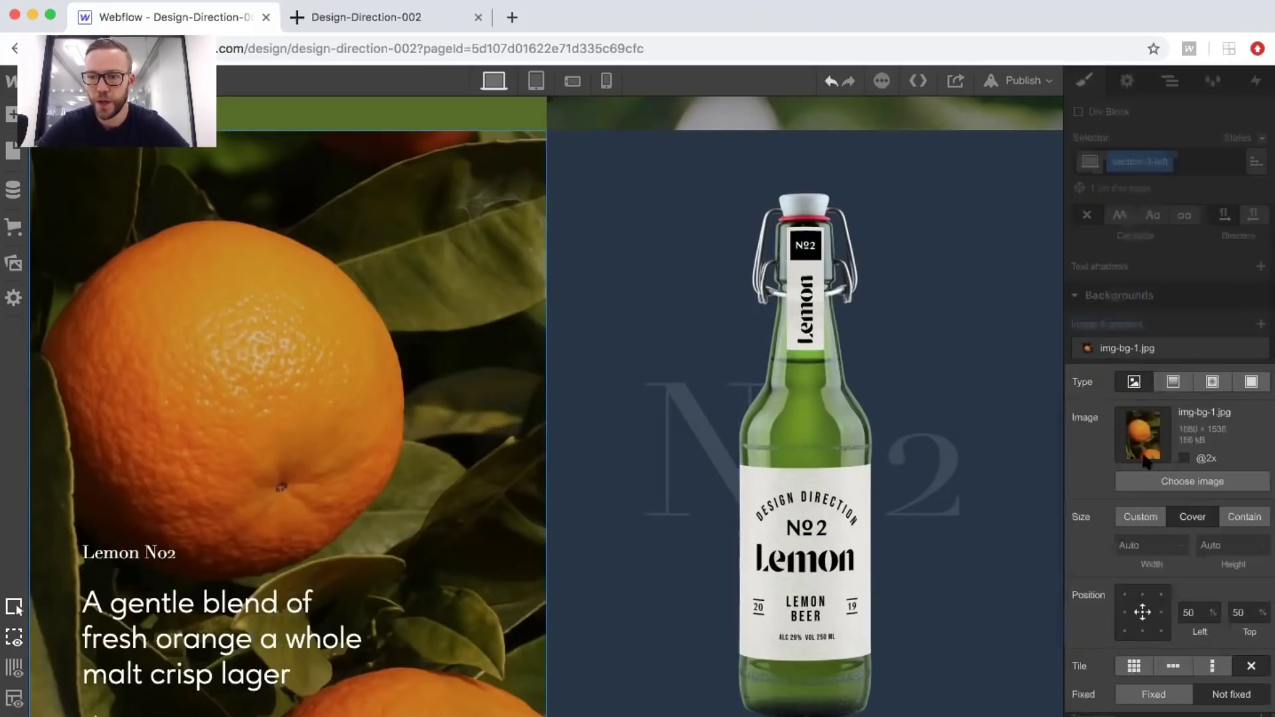
pyautogui.click(1169, 482)
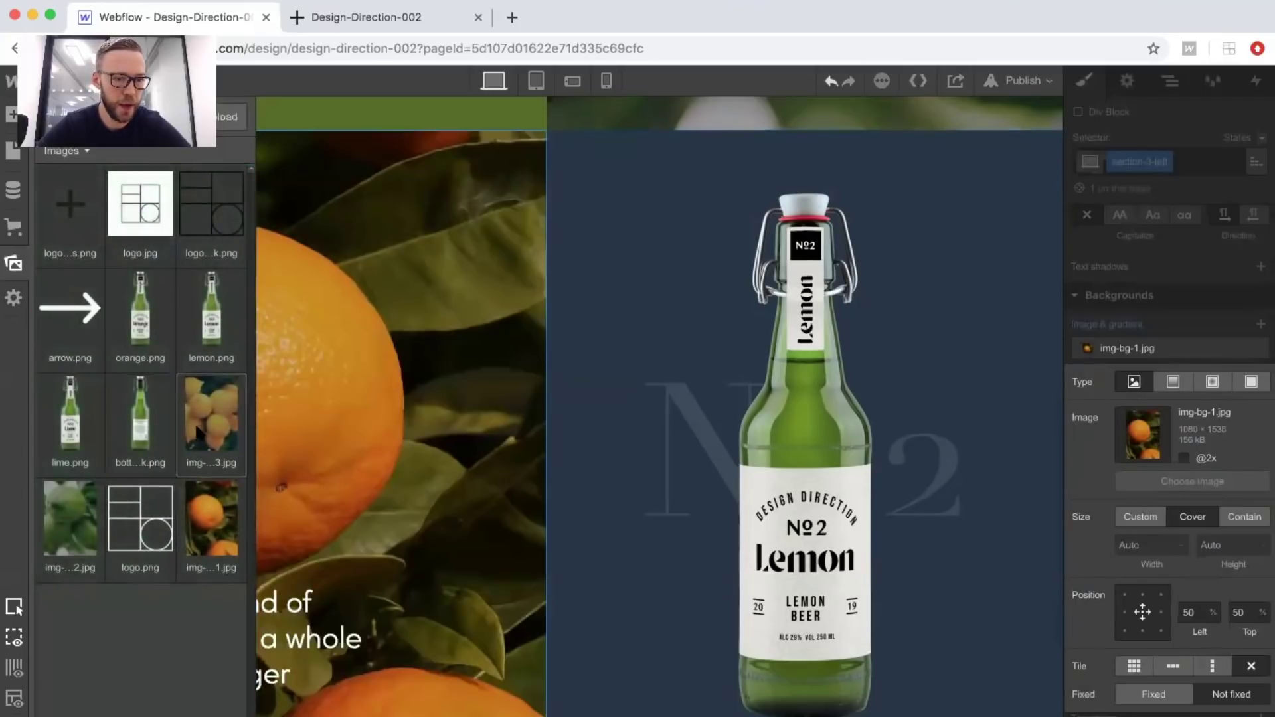
pyautogui.click(198, 429)
# Preview the page, check the orange, lime and lemon rows from start to end, and exit the preview.
pyautogui.scroll(15, 355, 356)
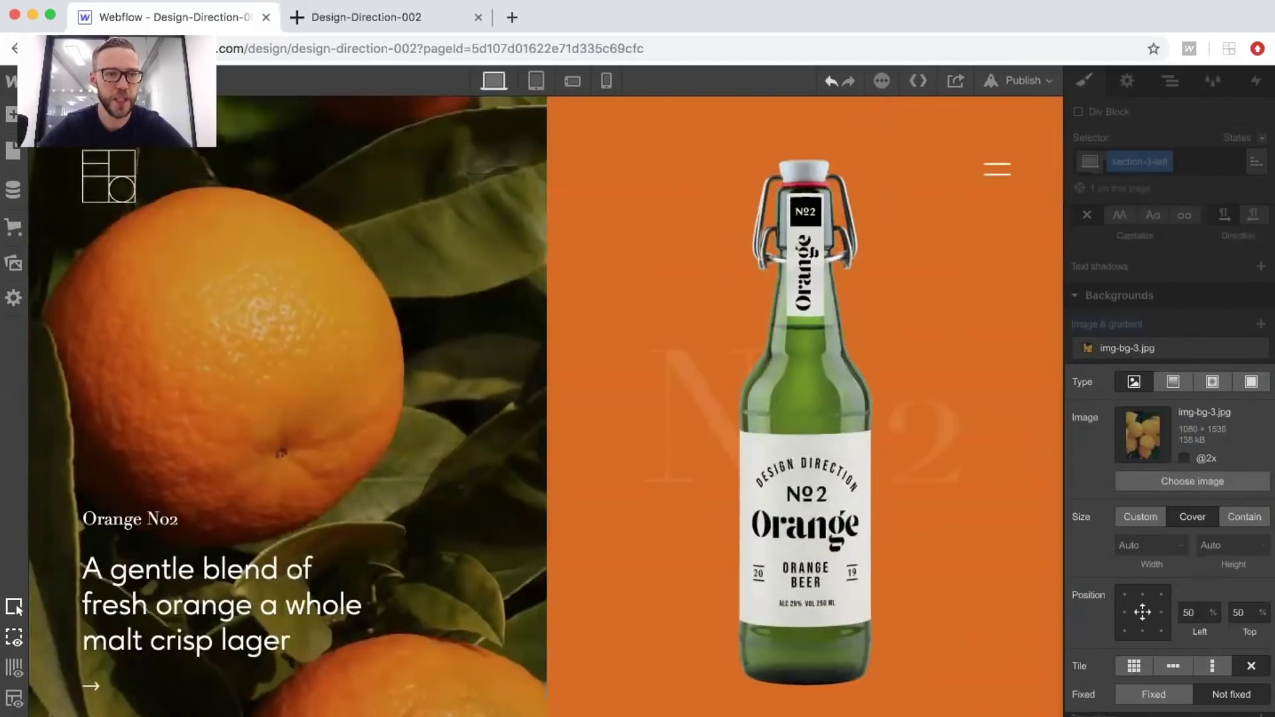
pyautogui.press('super+shift+p')
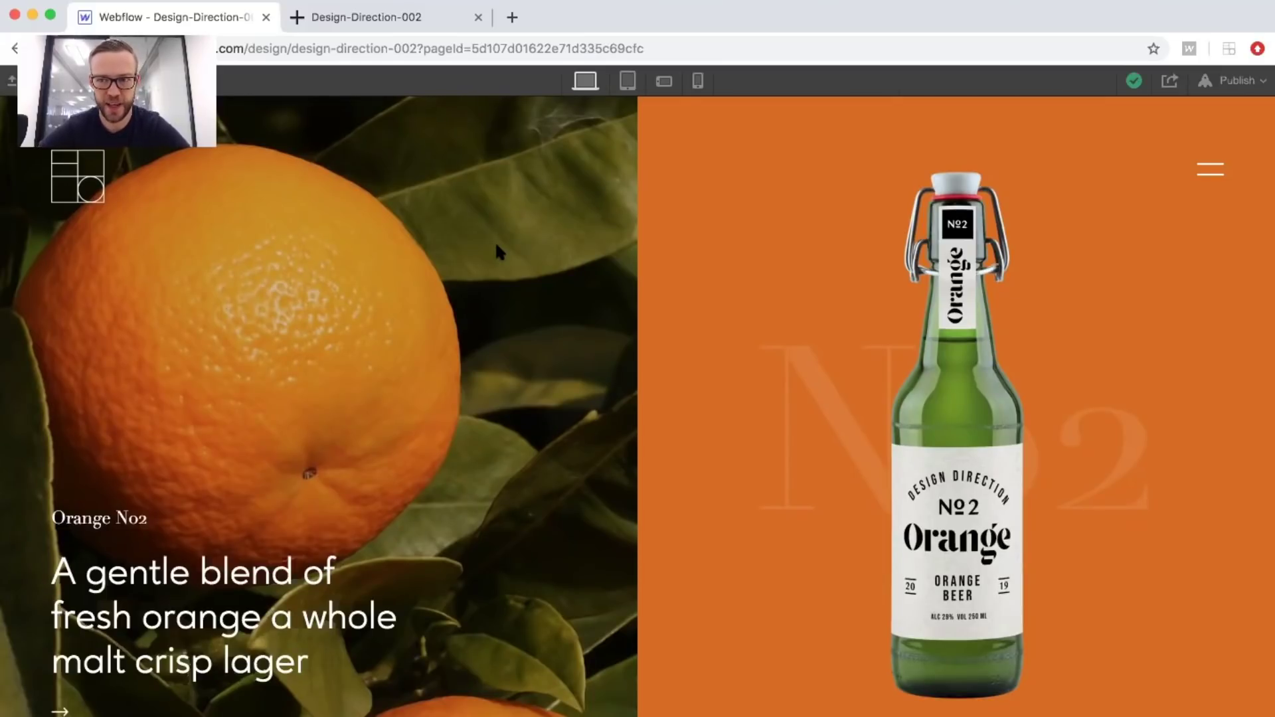
pyautogui.scroll(-1, 497, 246)
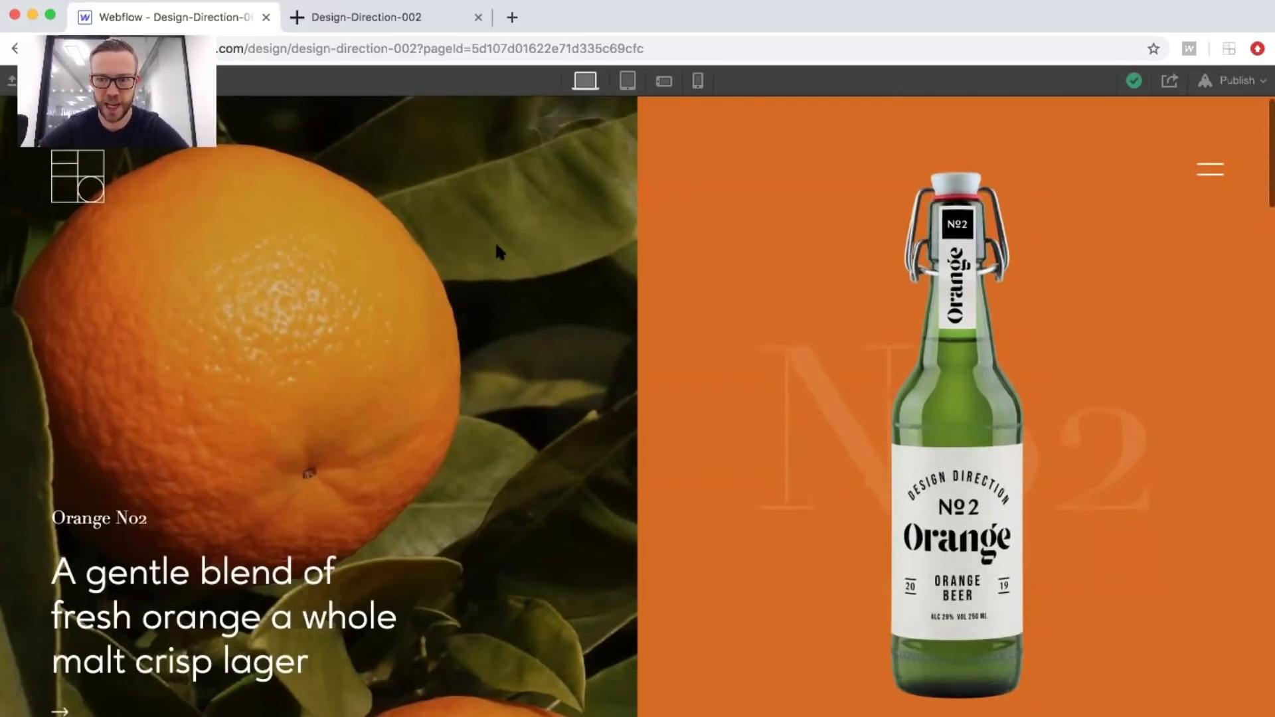
pyautogui.scroll(-7, 499, 251)
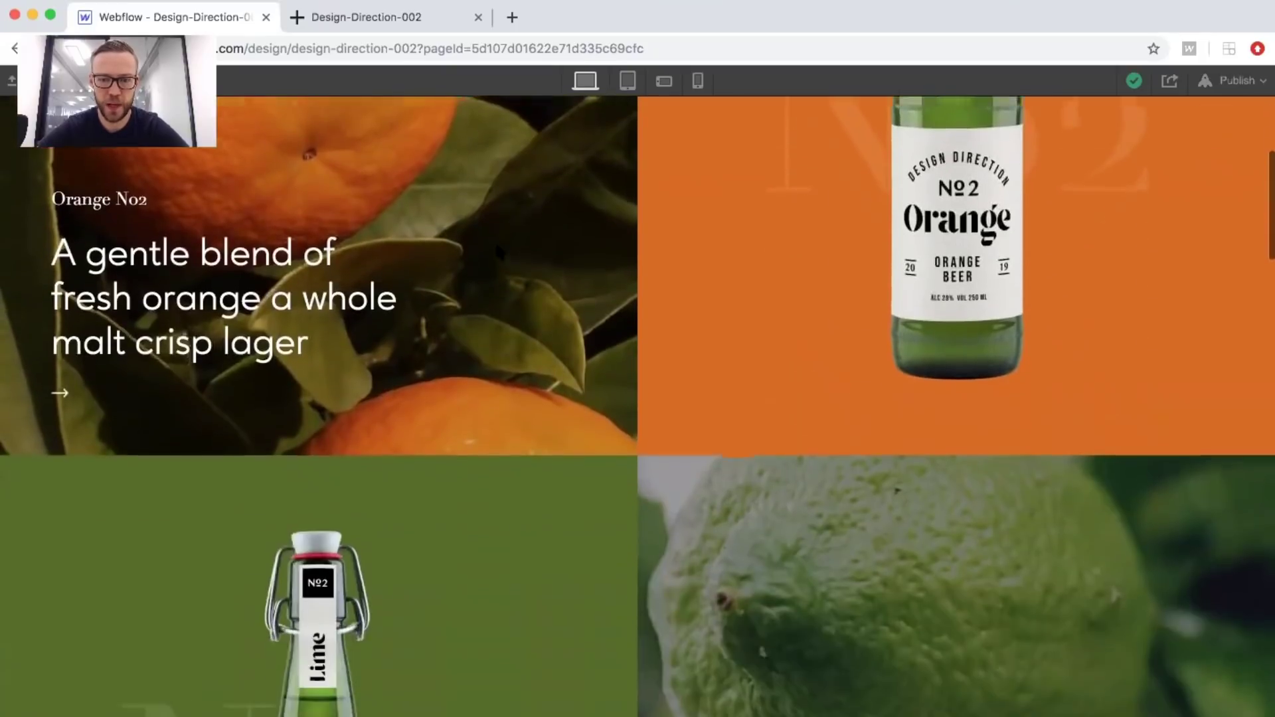
pyautogui.scroll(-11, 499, 251)
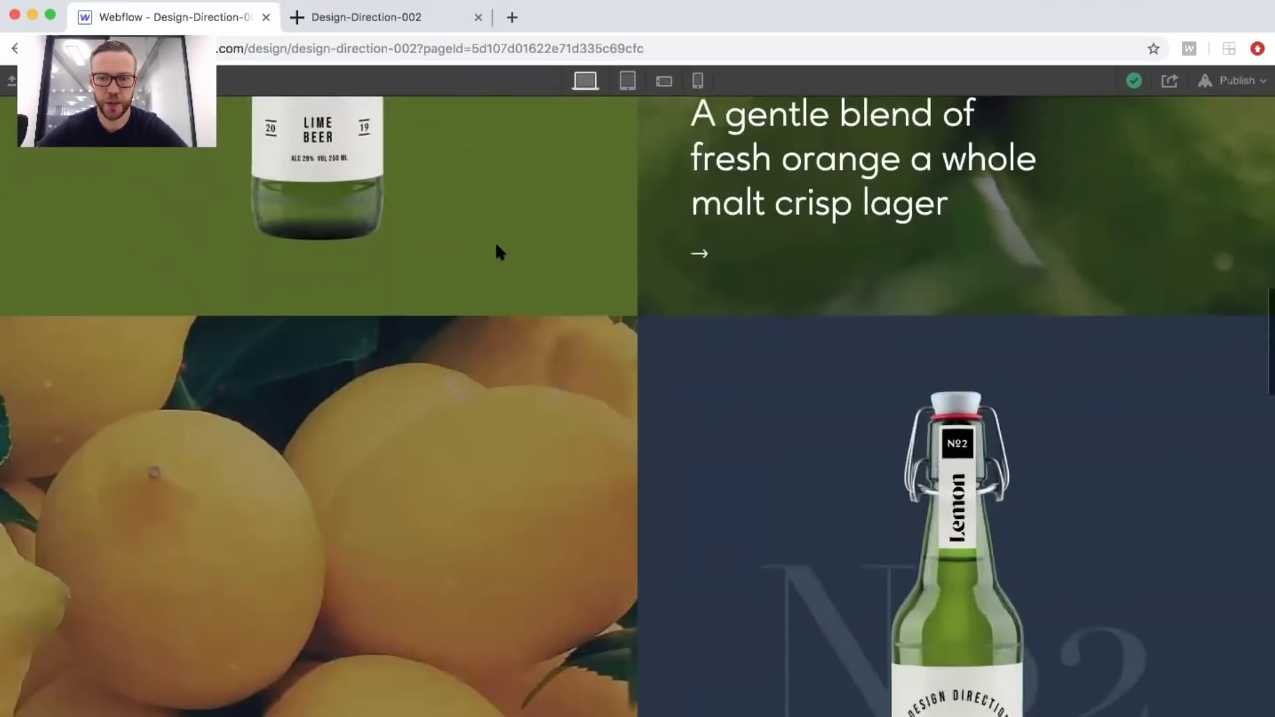
pyautogui.scroll(-3, 498, 249)
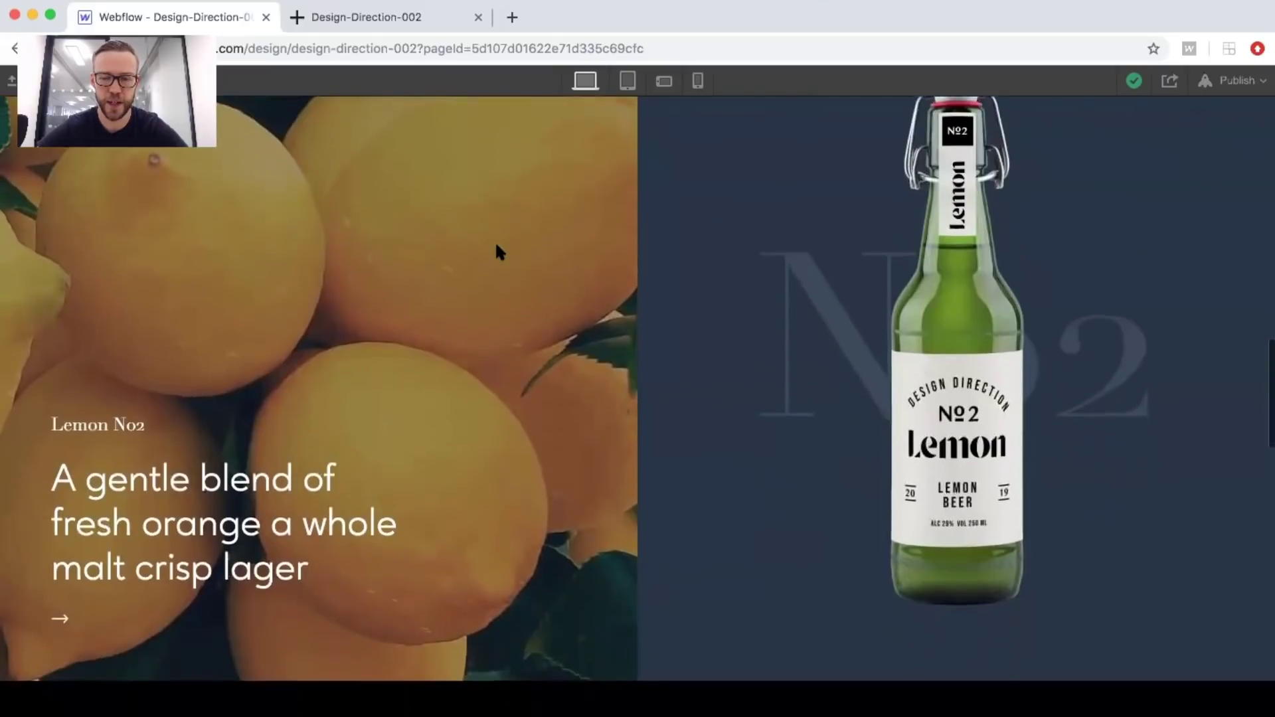
pyautogui.scroll(20, 500, 251)
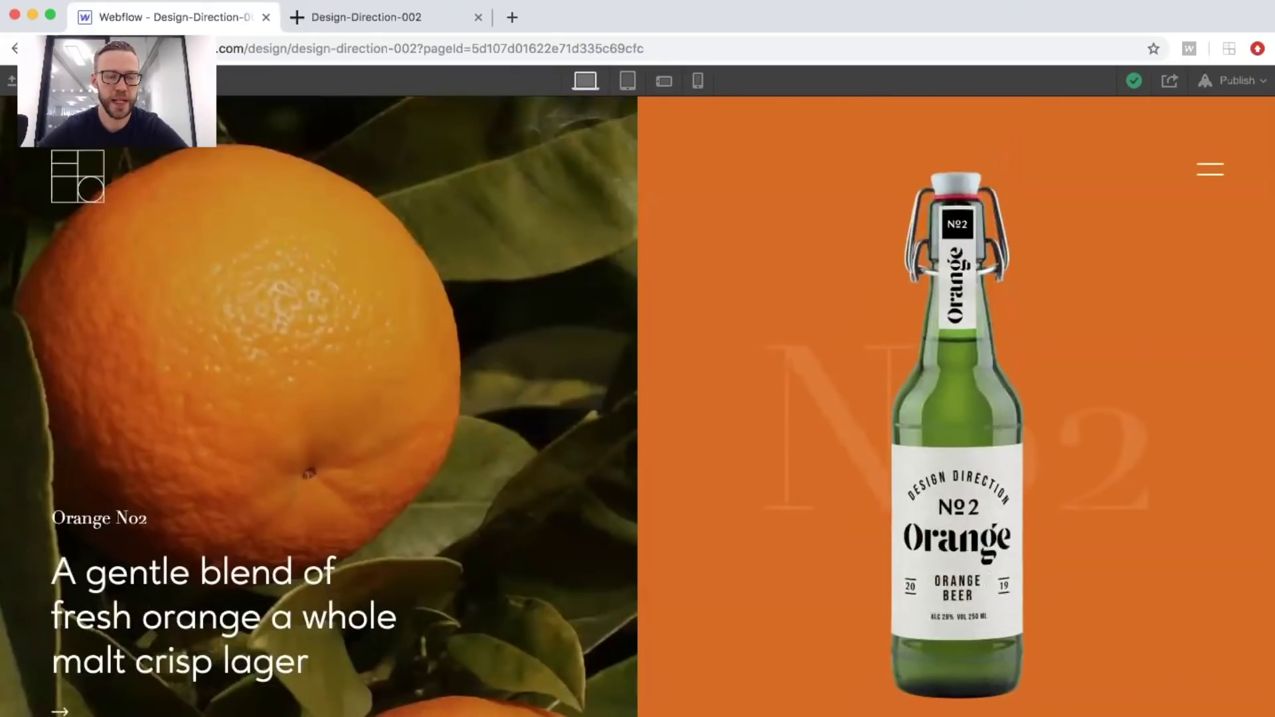
pyautogui.press('super+shift+p')
# Collapse the element tree, select content-parent-1 and set its height to 100 VH.
pyautogui.click(1170, 80)
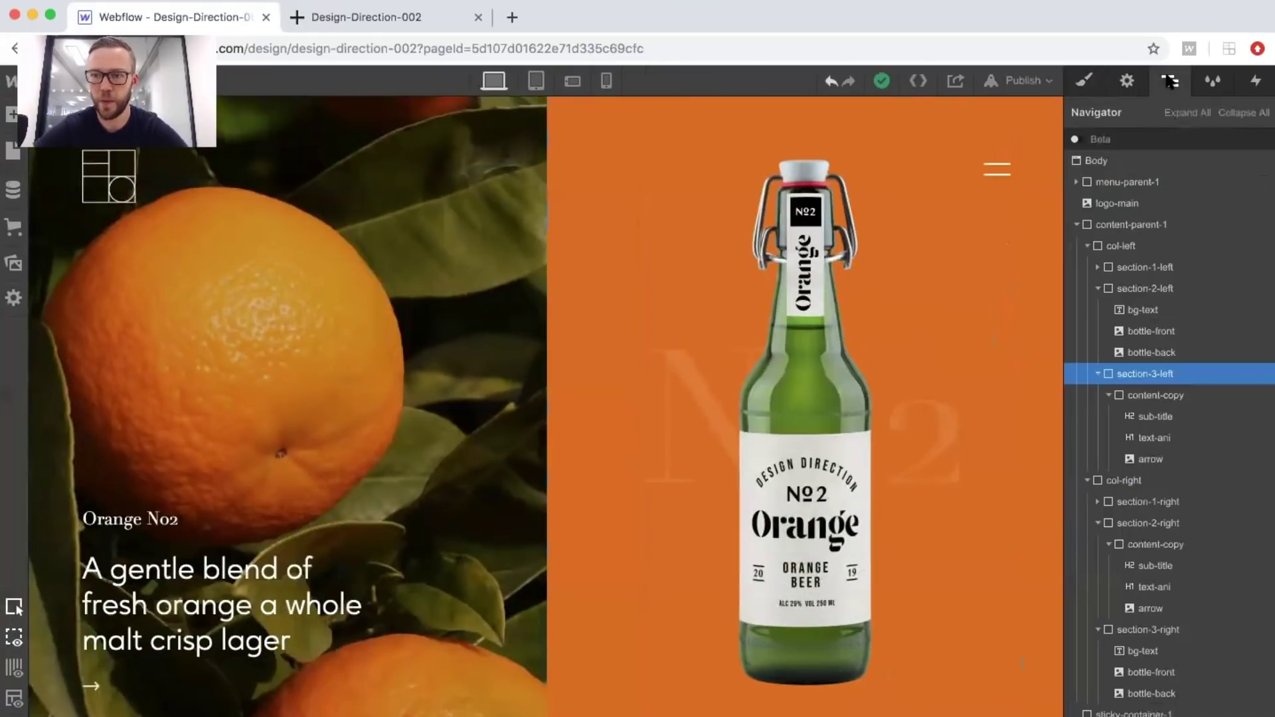
pyautogui.click(1243, 112)
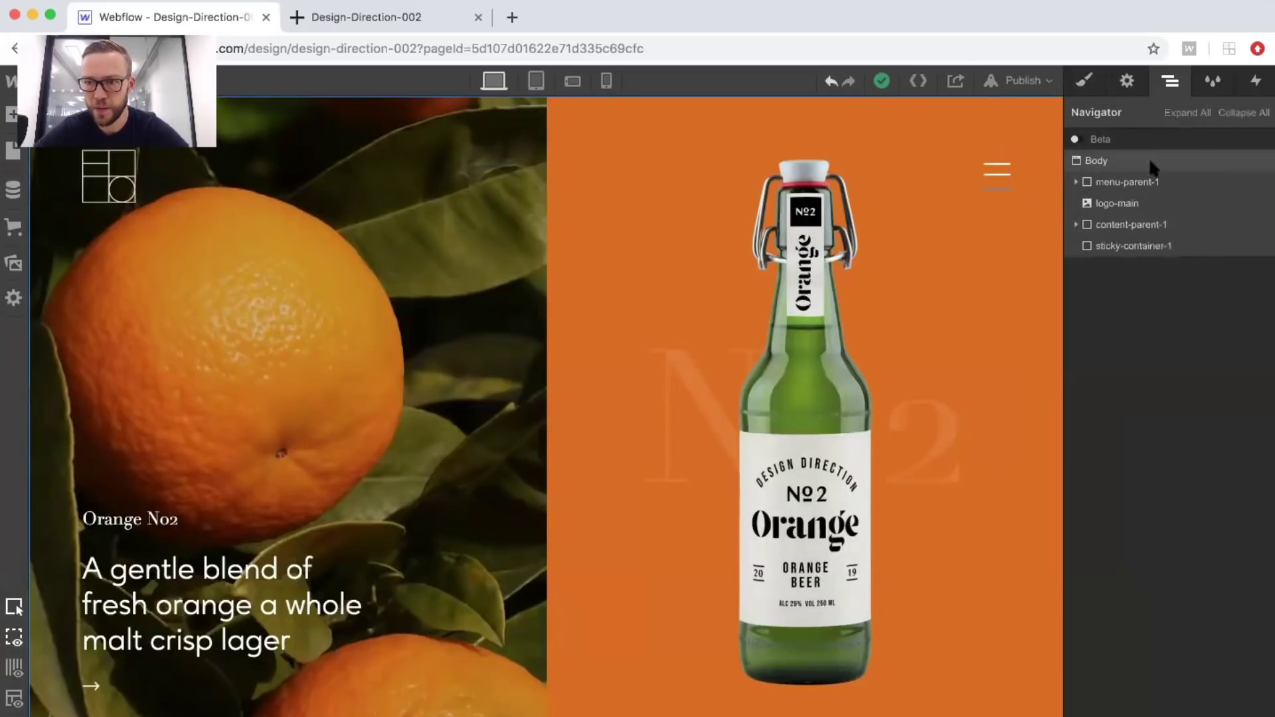
pyautogui.click(1116, 226)
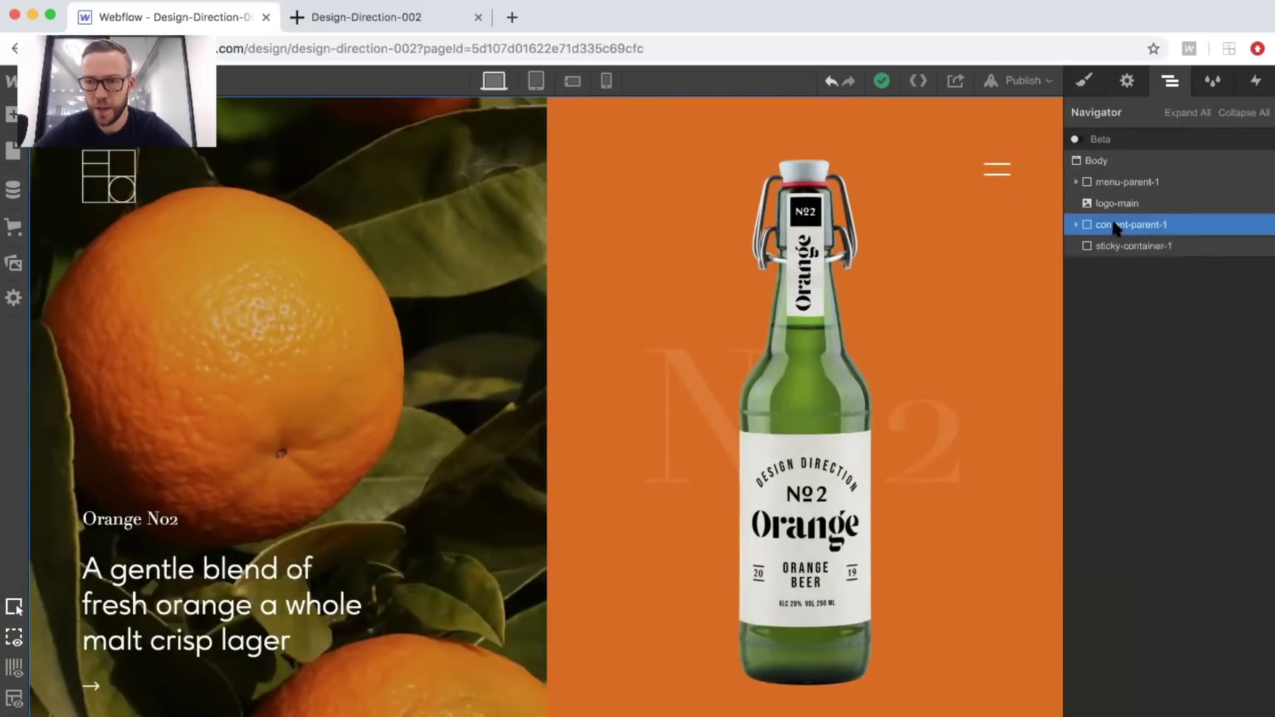
pyautogui.click(1085, 81)
pyautogui.click(1233, 581)
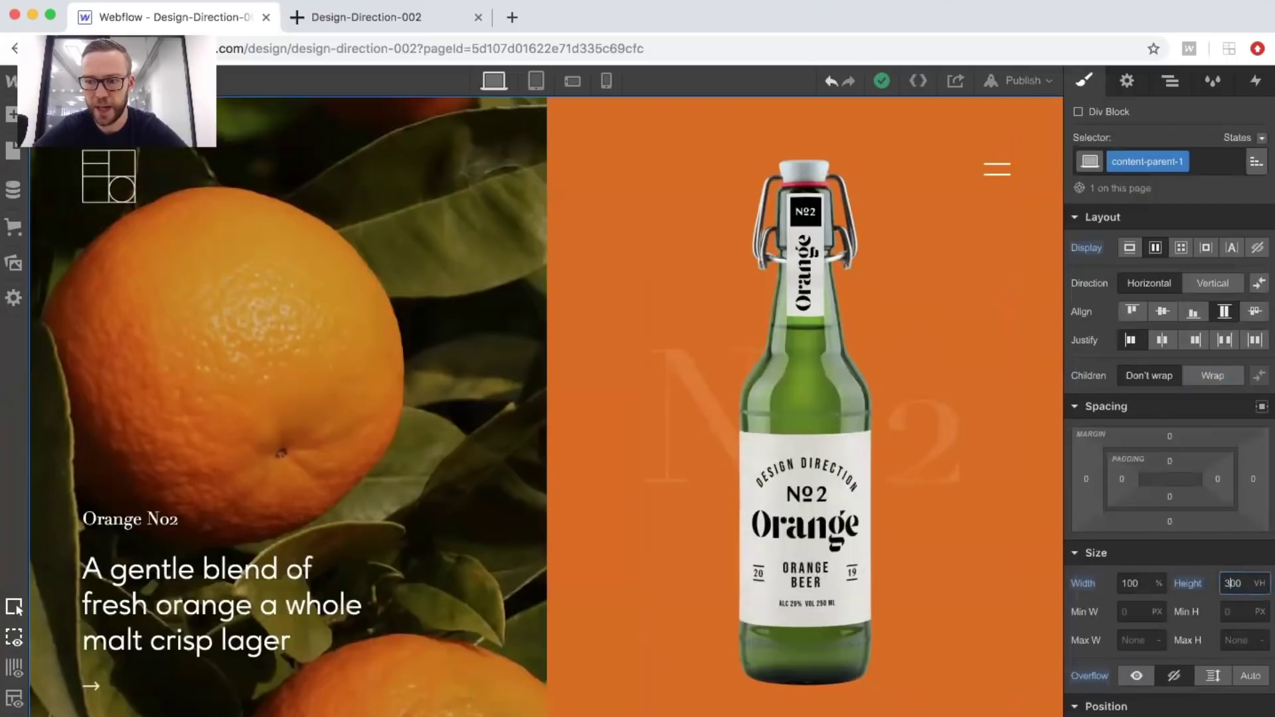
pyautogui.press('BackSpace')
pyautogui.press('BackSpace')
pyautogui.press('BackSpace')
pyautogui.write('100')
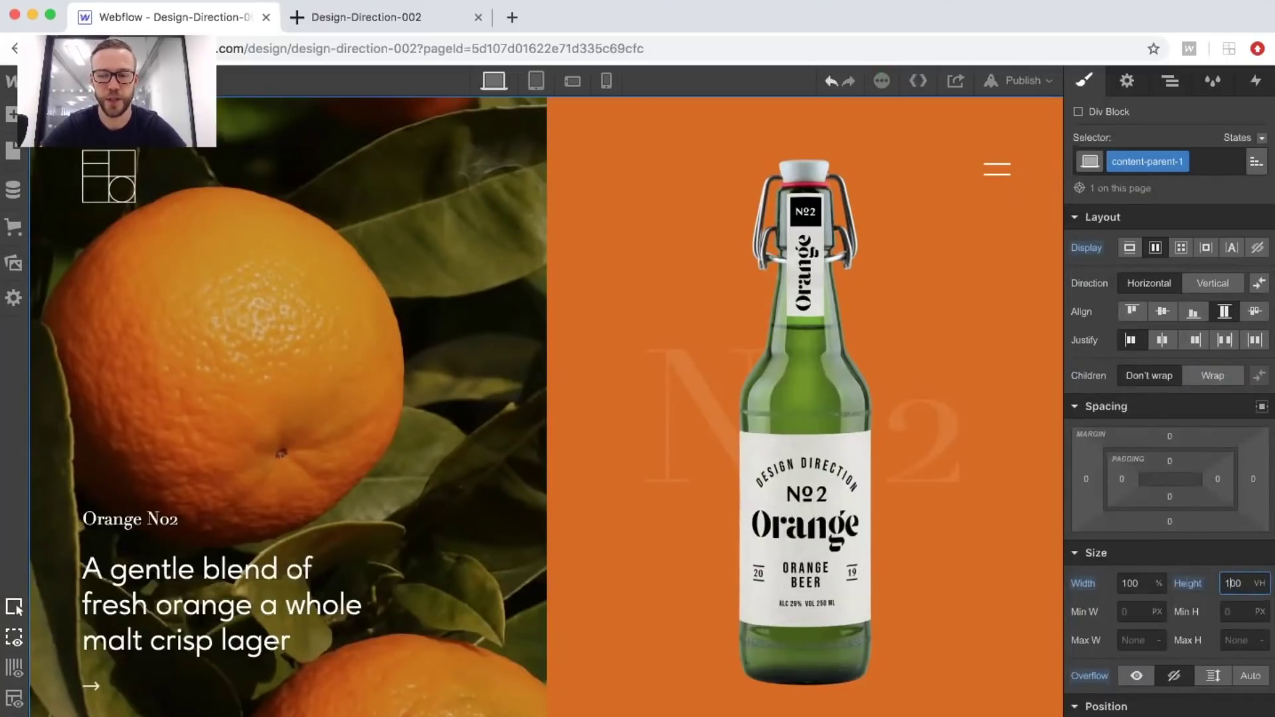
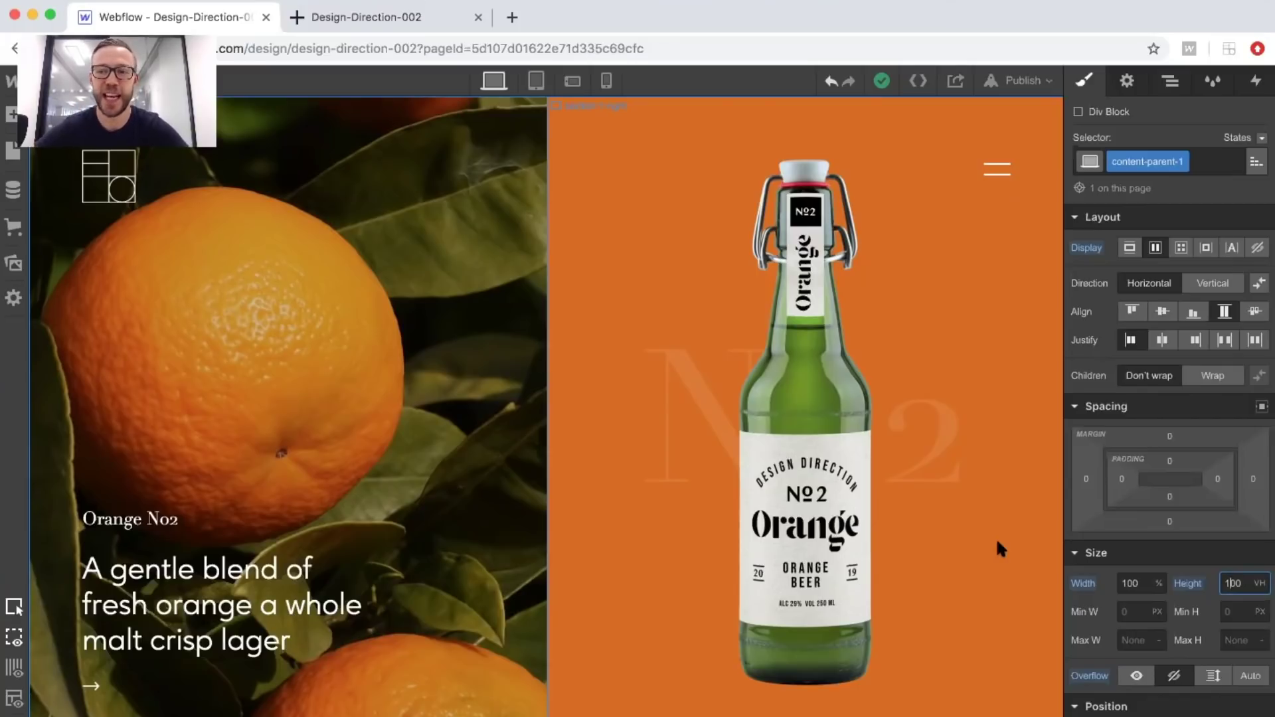
# Select the Body and remove its existing While page is scrolling trigger that plays section-scroll-1.
pyautogui.click(1170, 81)
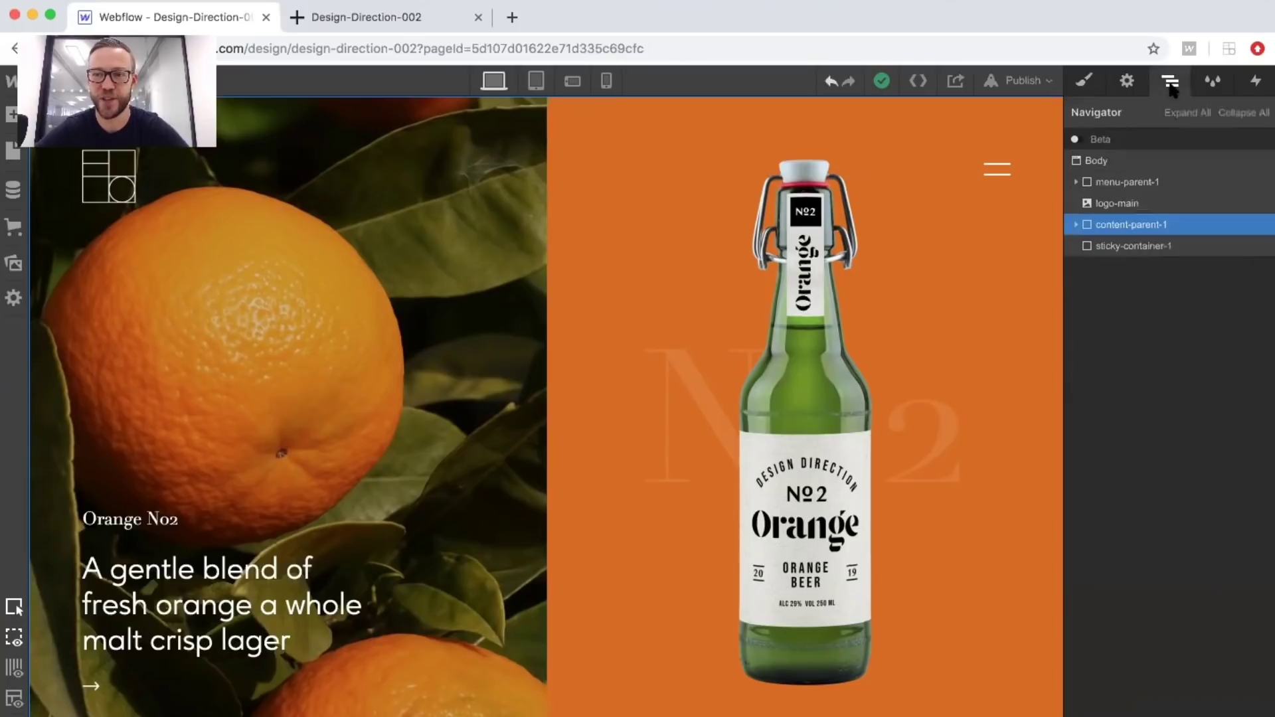
pyautogui.click(1106, 162)
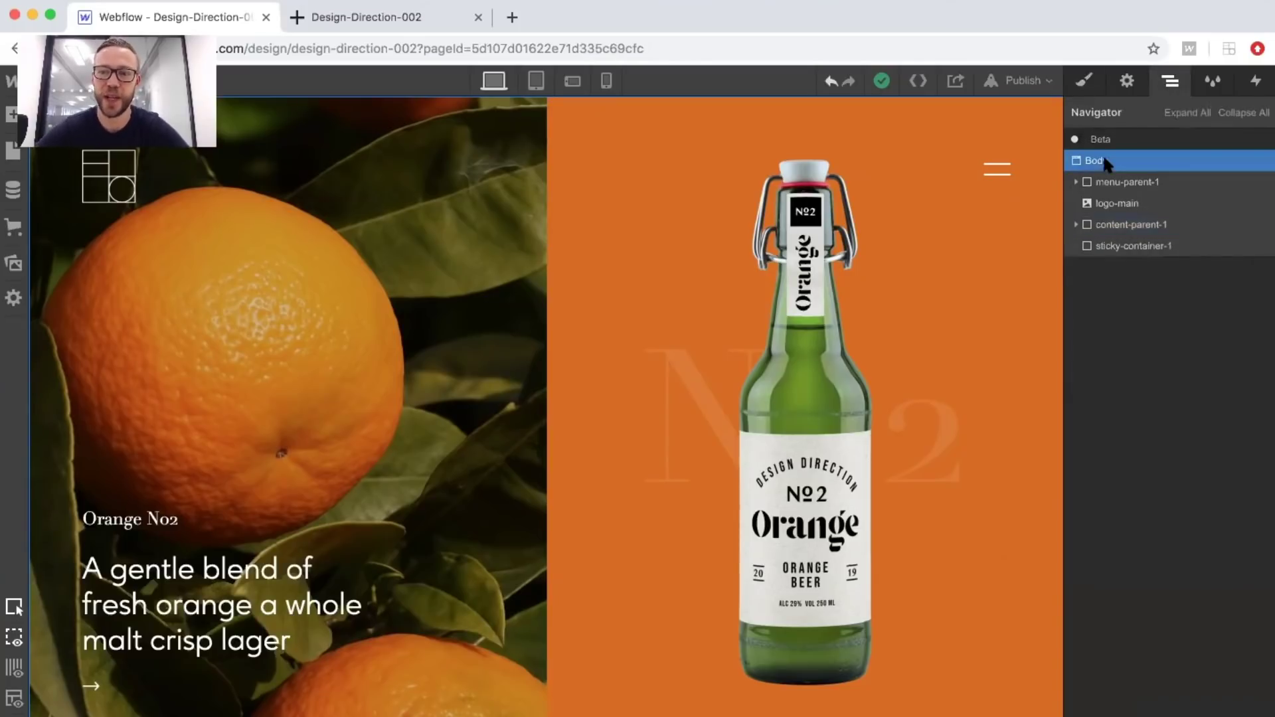
pyautogui.click(1255, 82)
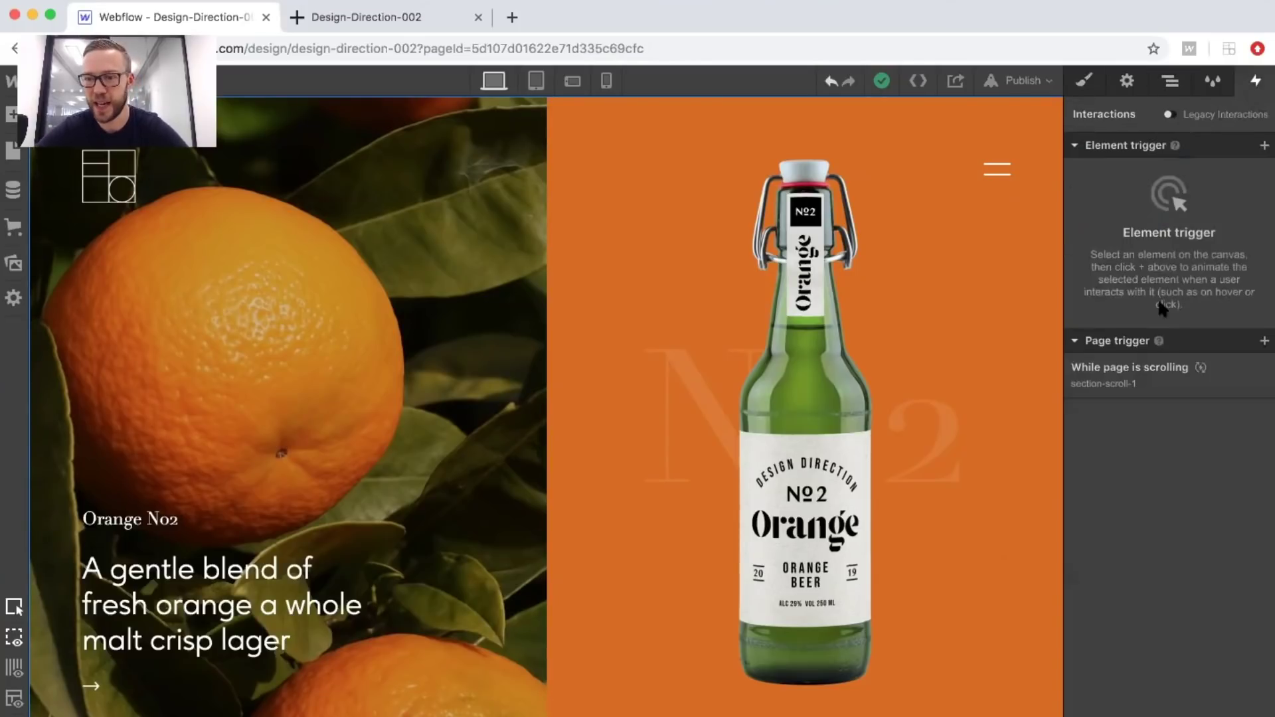
pyautogui.click(1264, 369)
# Add a While page is scrolling page trigger to the Body with the action Play Scroll Animation.
pyautogui.click(1264, 341)
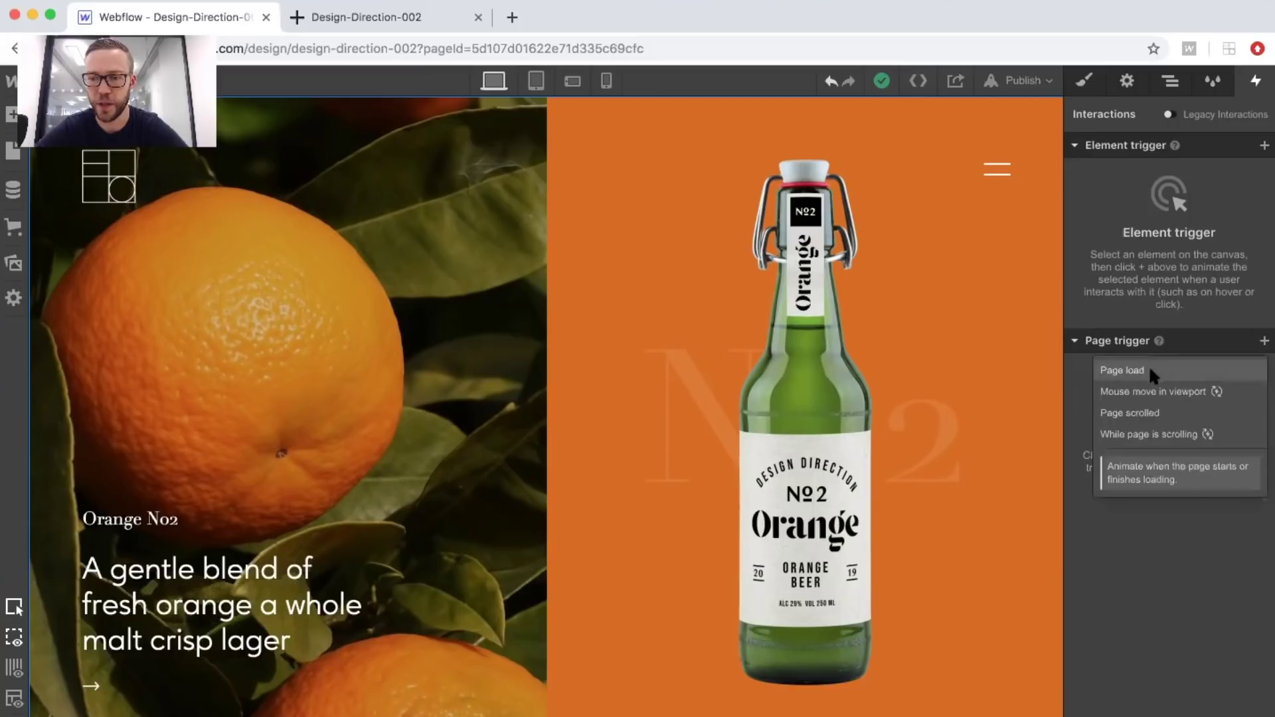
pyautogui.click(1121, 434)
pyautogui.click(1130, 242)
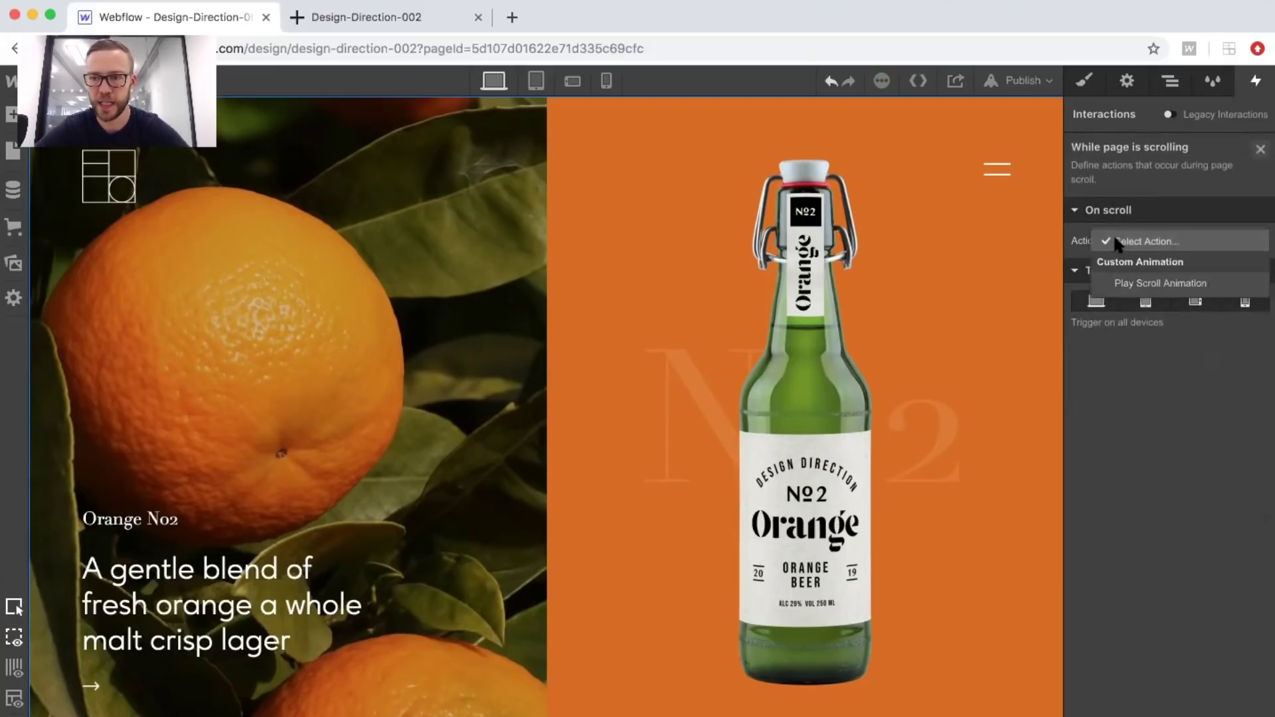
pyautogui.click(1123, 282)
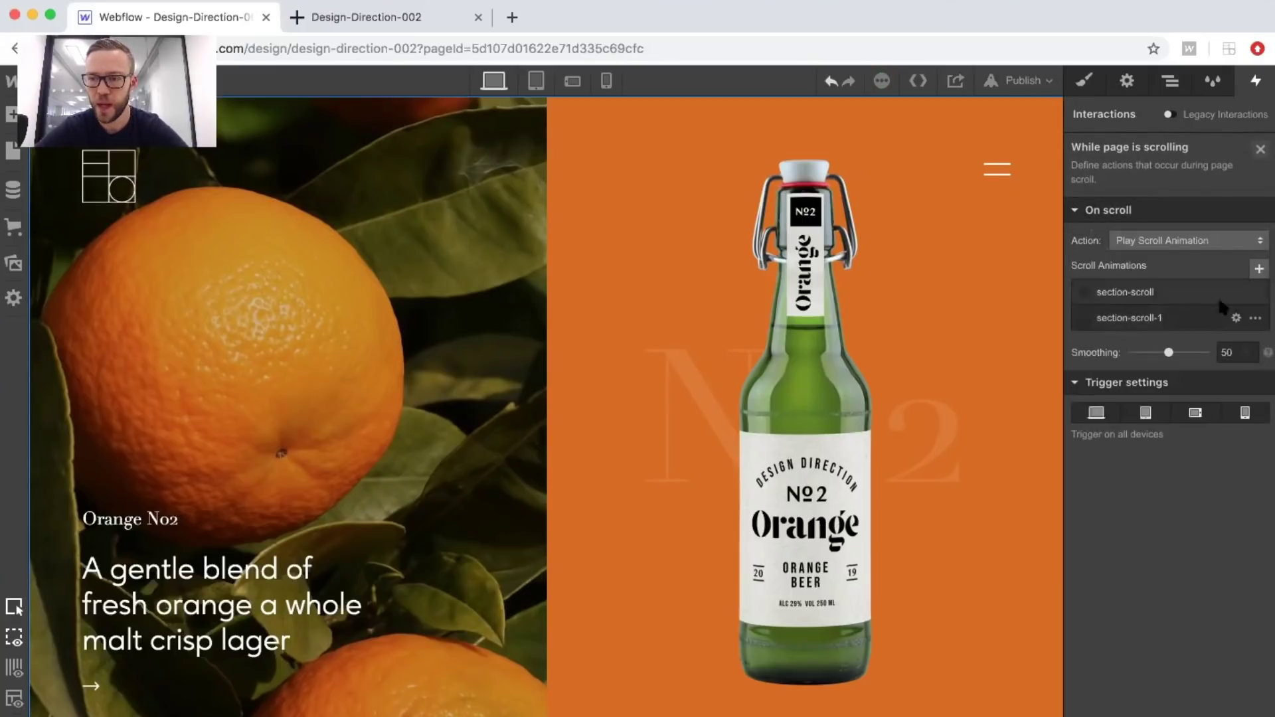
# Create a new scroll animation for the trigger and name it "section-scroll-main".
pyautogui.click(1260, 268)
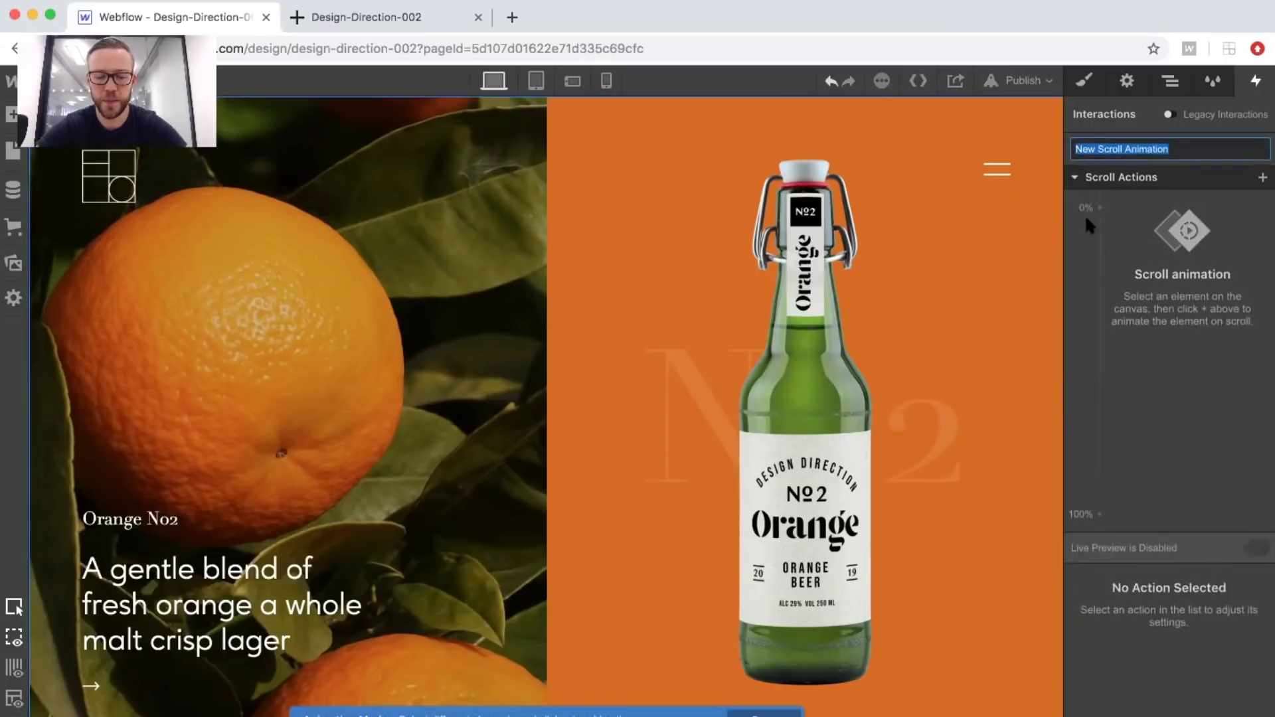
pyautogui.write('section-scroll')
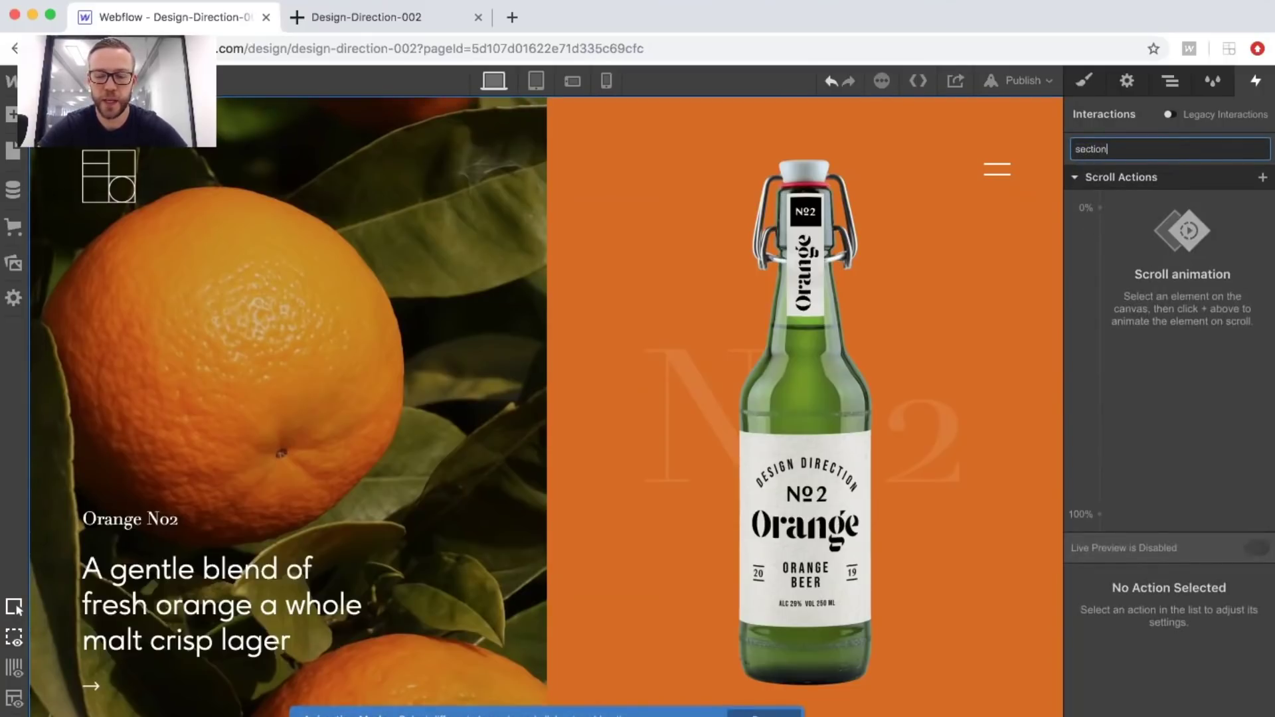
pyautogui.write('-main')
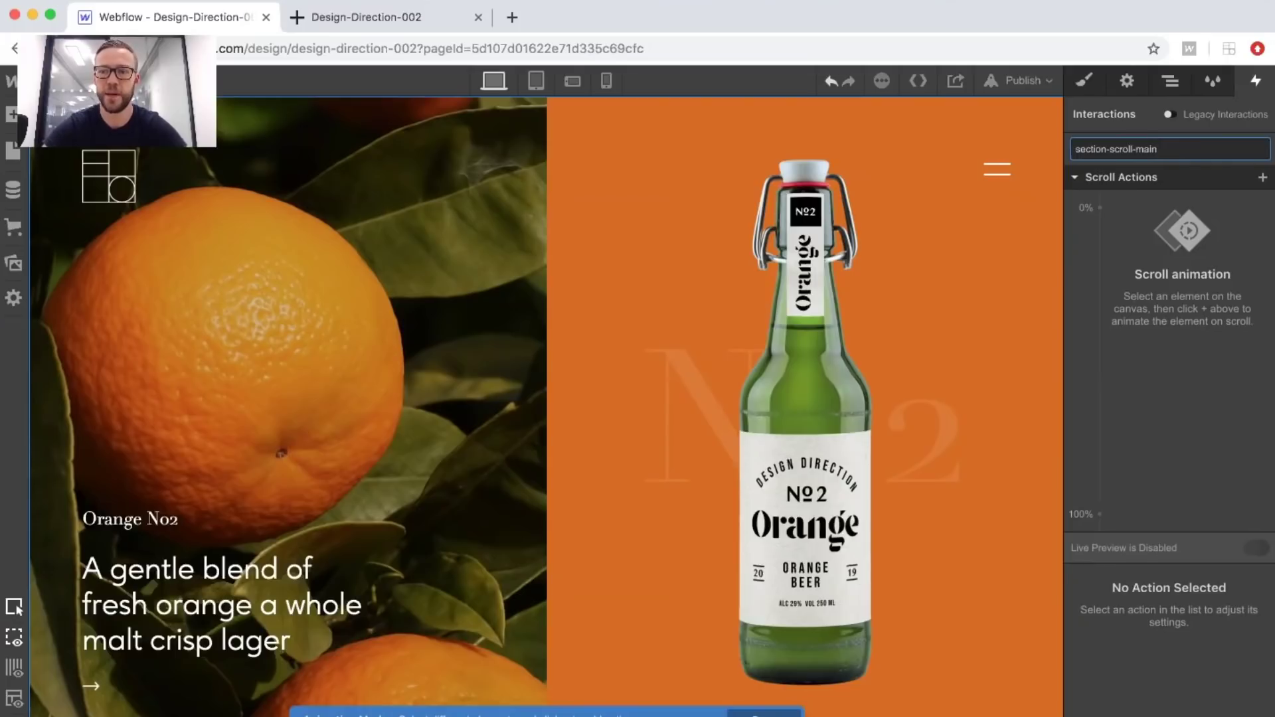
pyautogui.press('Return')
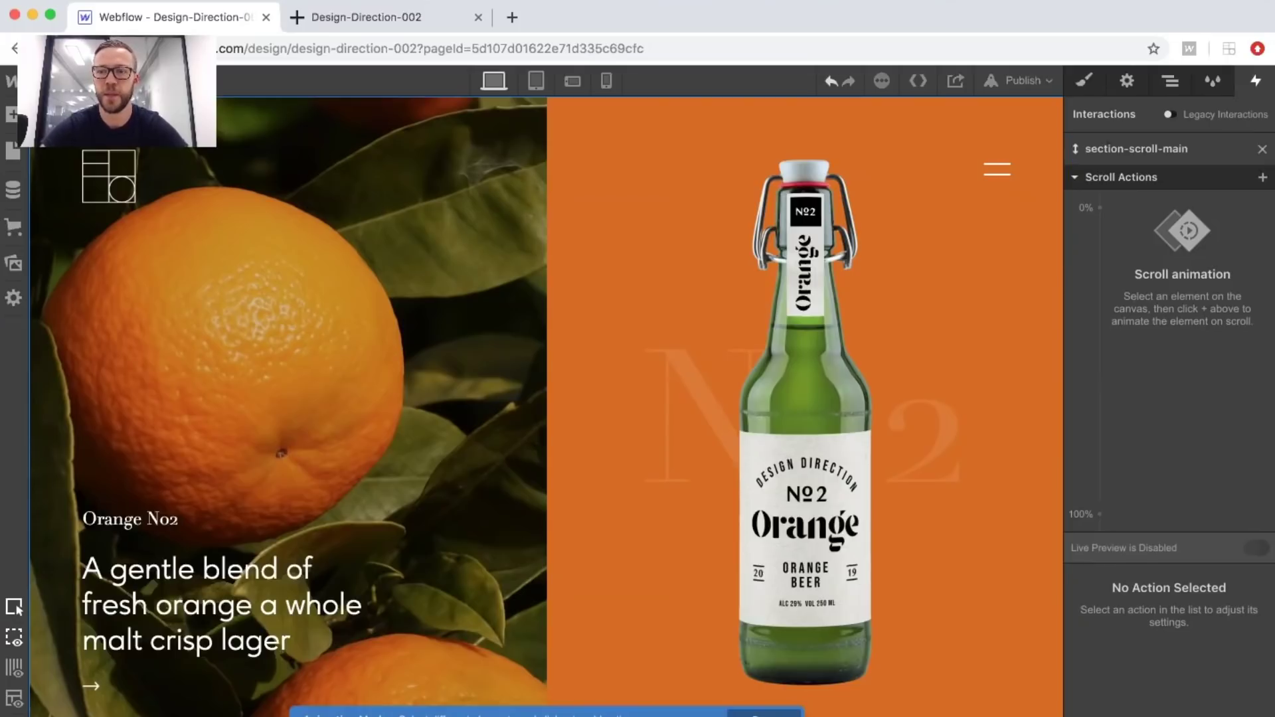
# Switch to the published Design-Direction-002 page, examine how the left and right columns move during scrolling, and return to the Webflow Designer.
pyautogui.click(1169, 82)
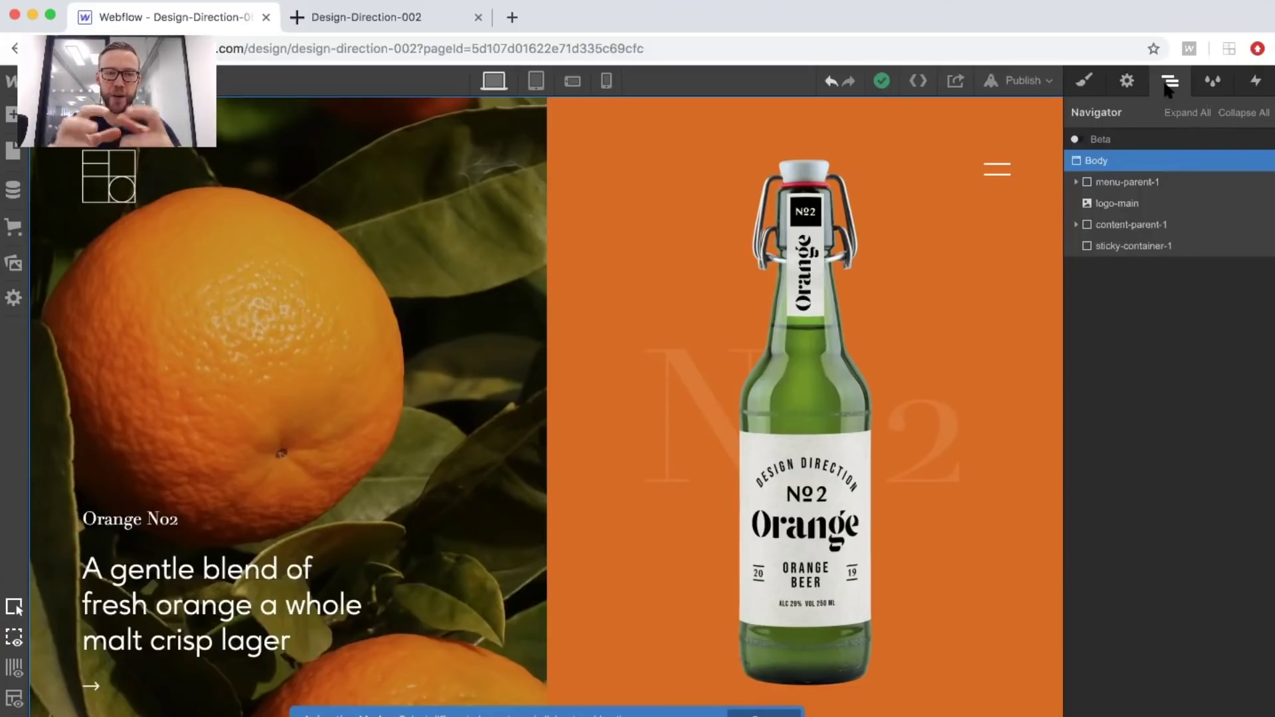
pyautogui.click(305, 19)
pyautogui.scroll(10, 433, 222)
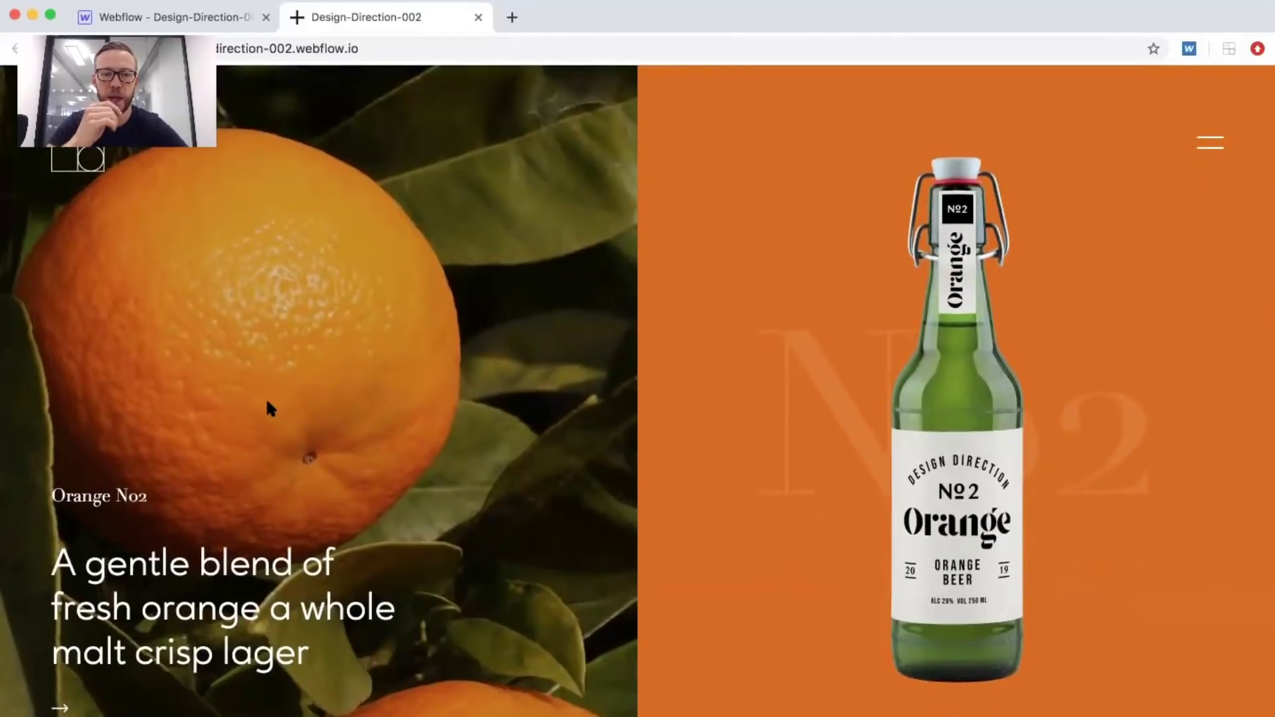
pyautogui.scroll(-2, 268, 403)
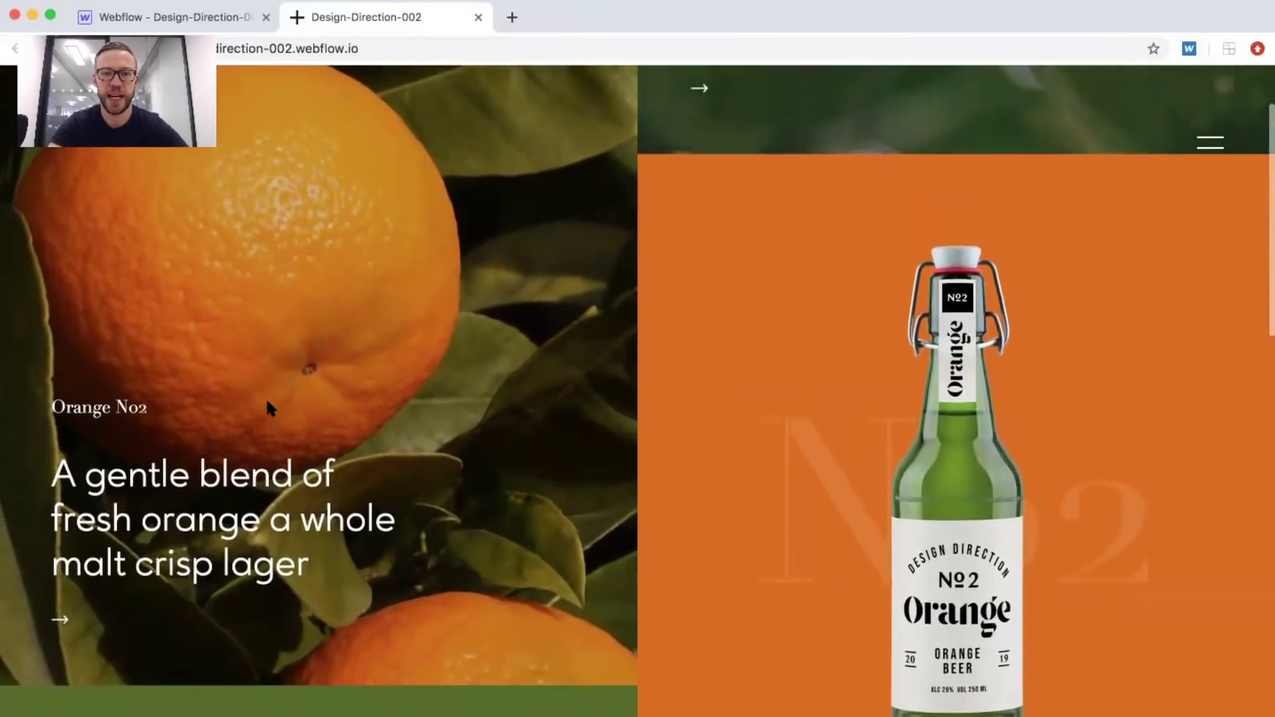
pyautogui.scroll(-3, 269, 407)
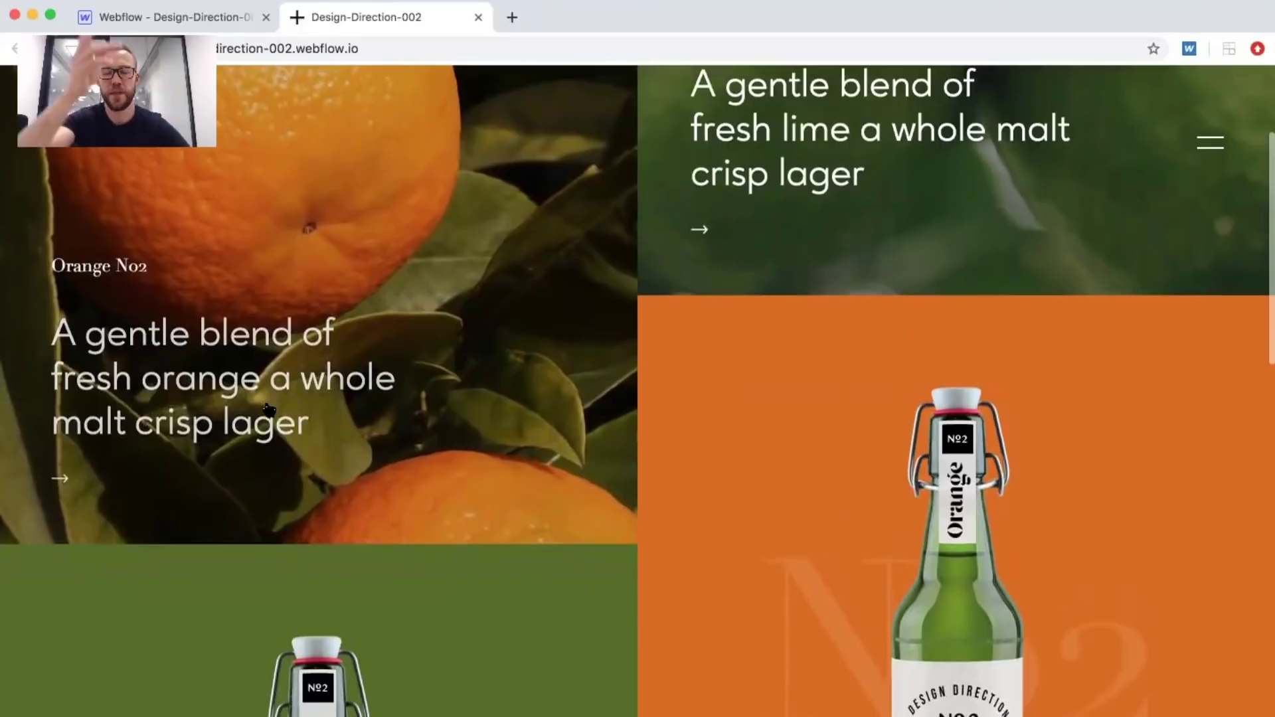
pyautogui.scroll(-7, 268, 408)
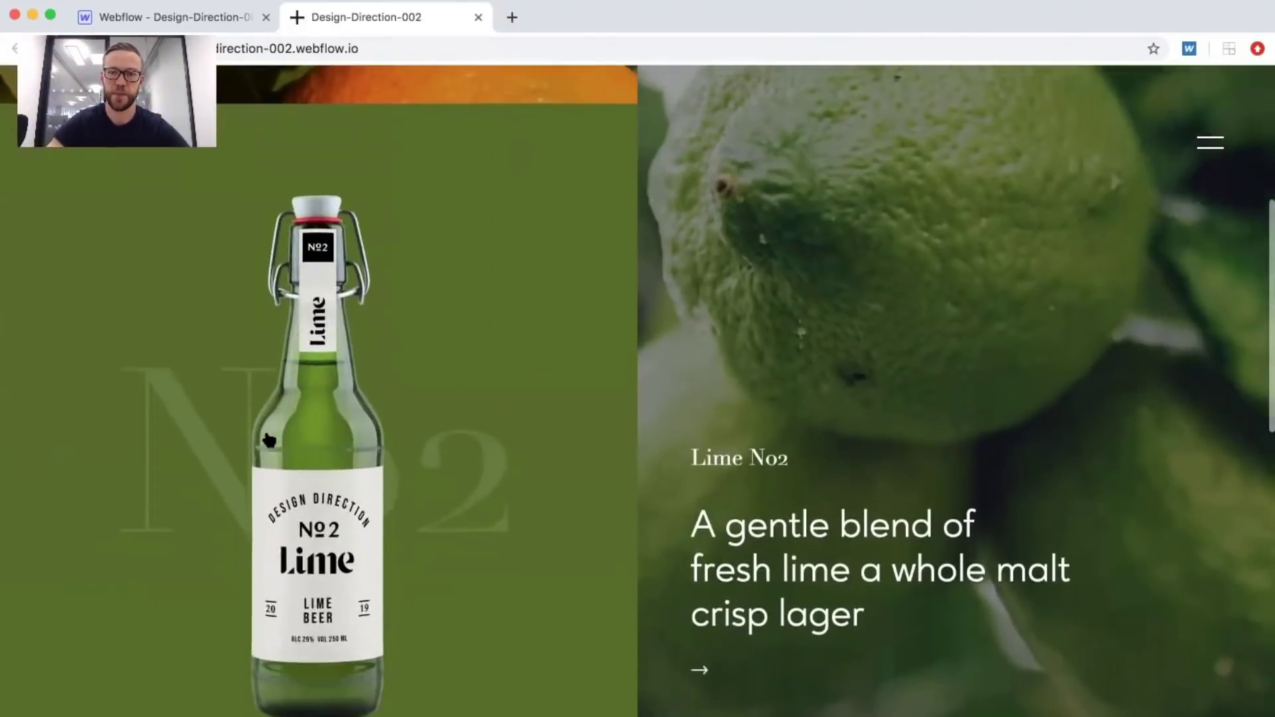
pyautogui.scroll(-10, 269, 439)
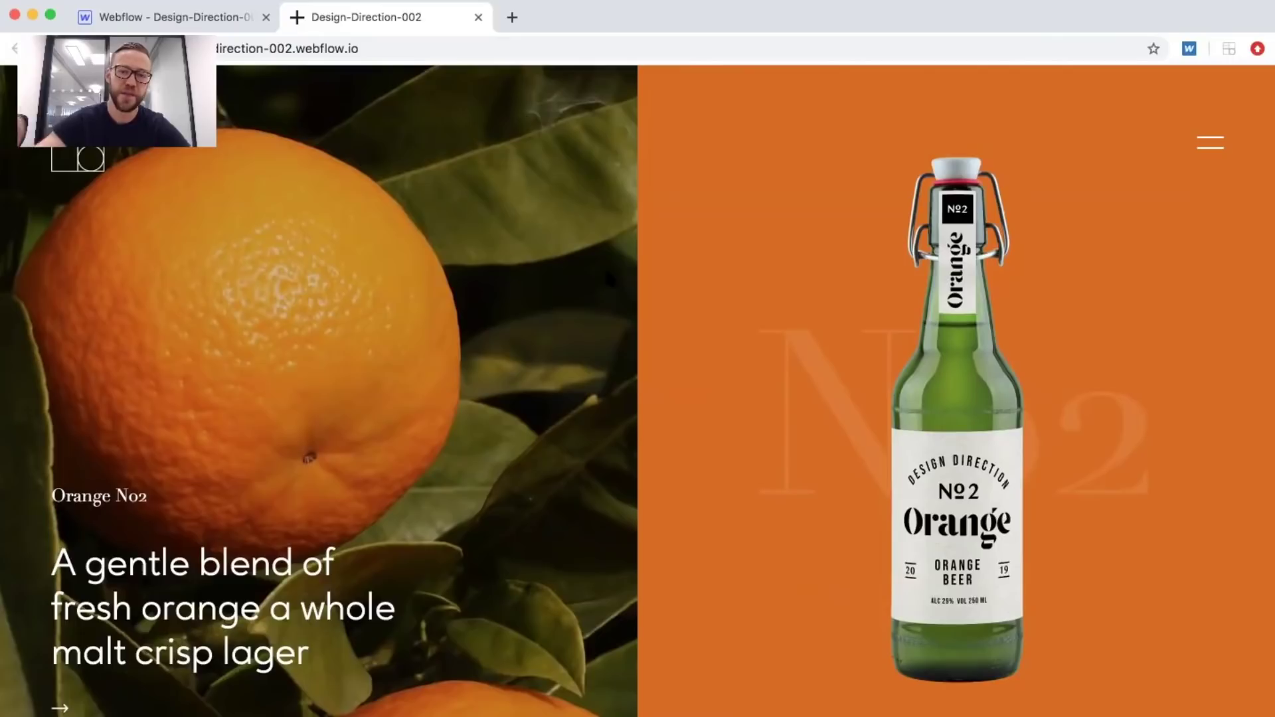
pyautogui.click(244, 19)
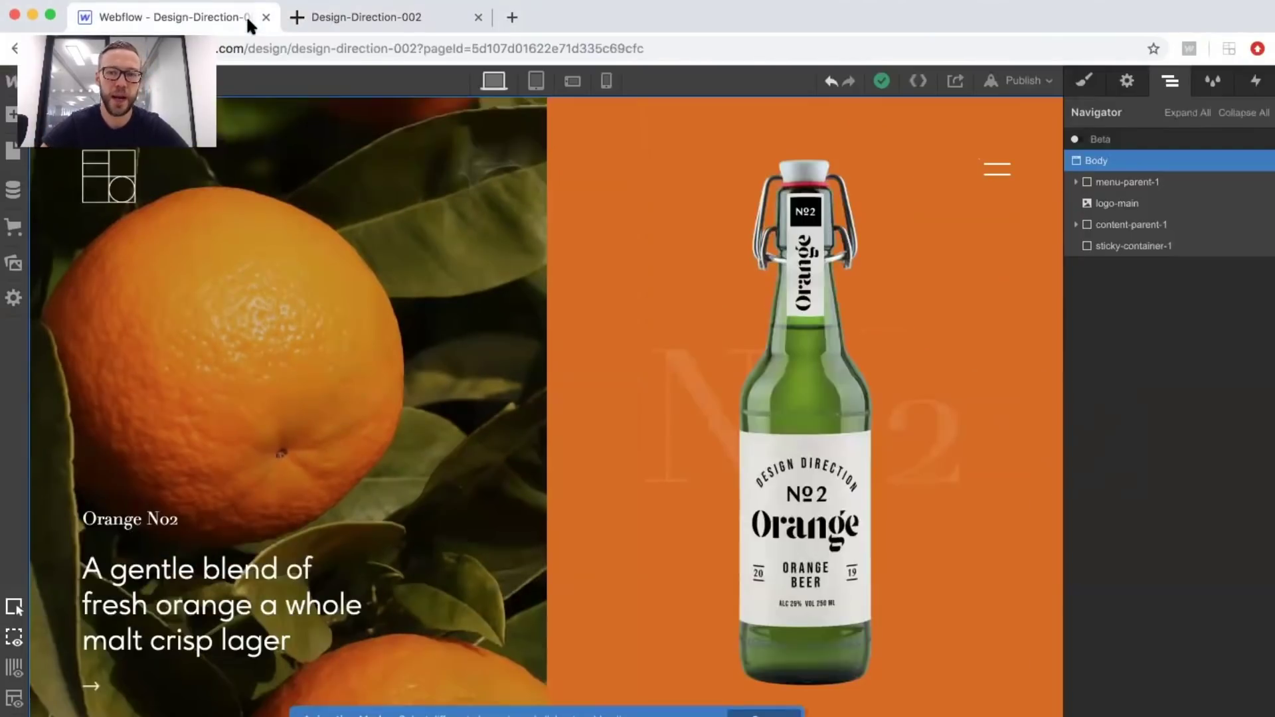
# Reverse the sections inside col-right so their order is section-3-right, section-2-right, section-1-right, and compare it with the order in col-left.
pyautogui.click(1076, 225)
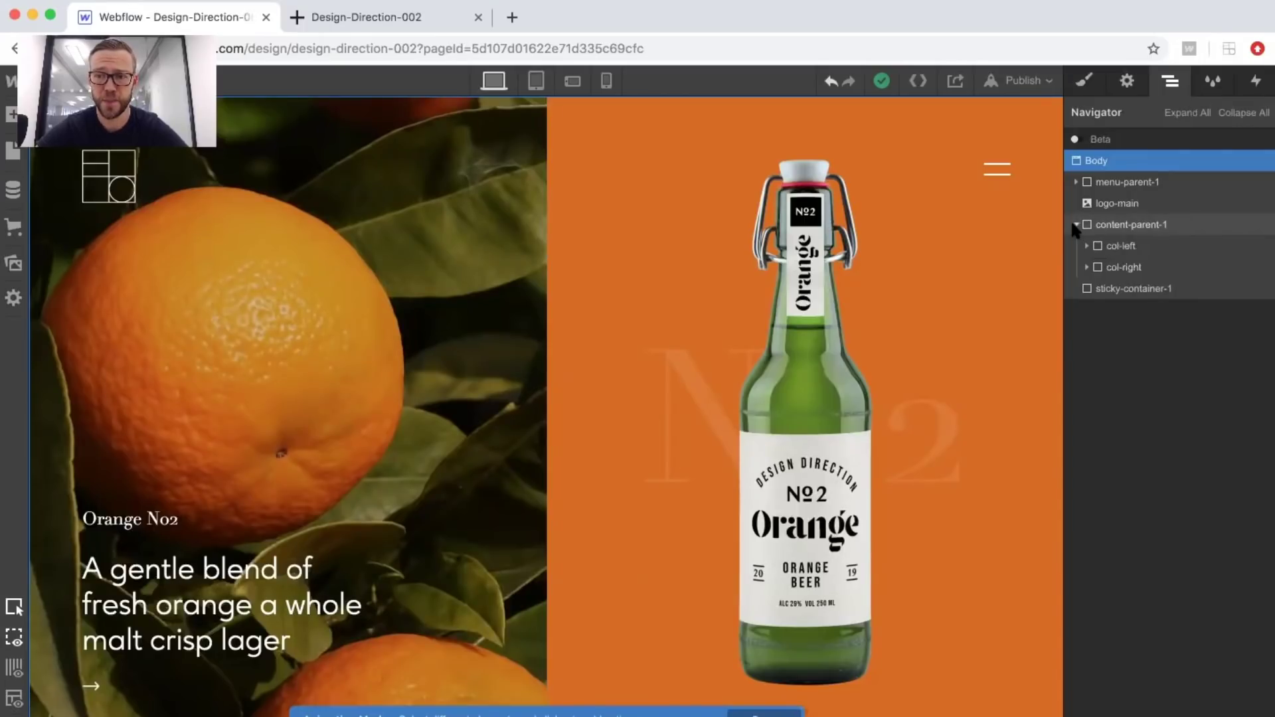
pyautogui.click(1087, 267)
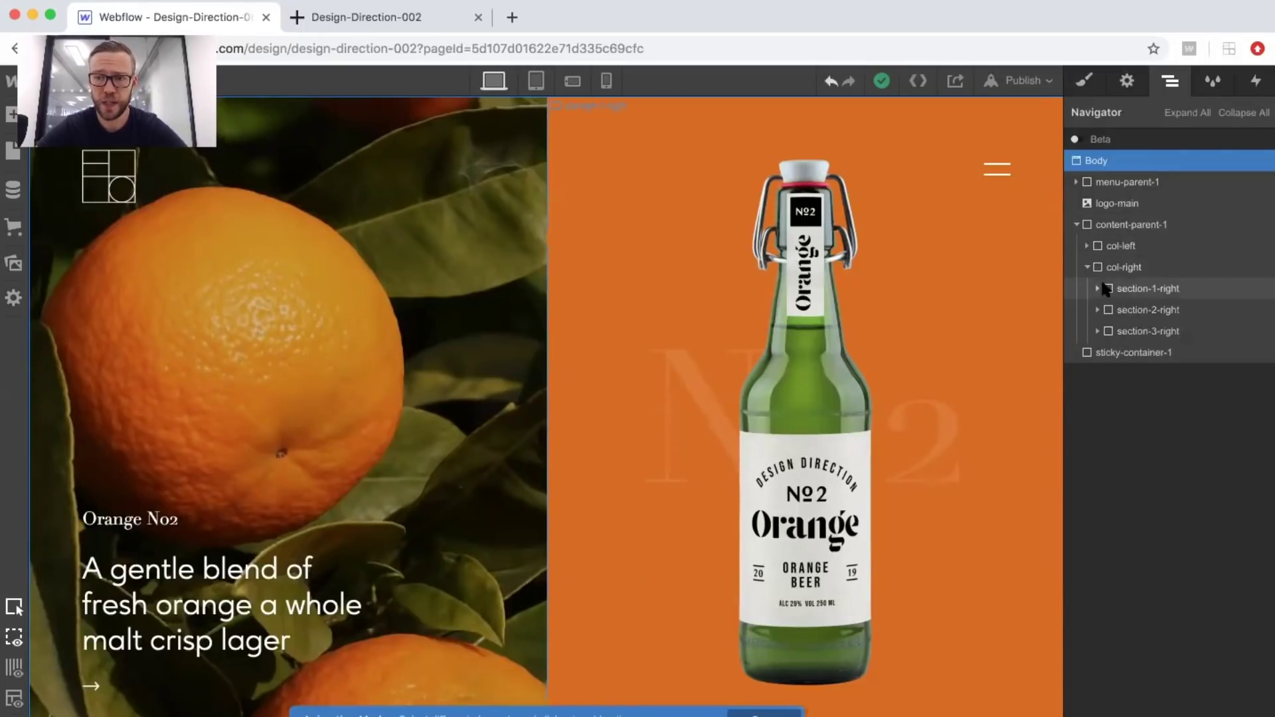
pyautogui.click(1133, 288)
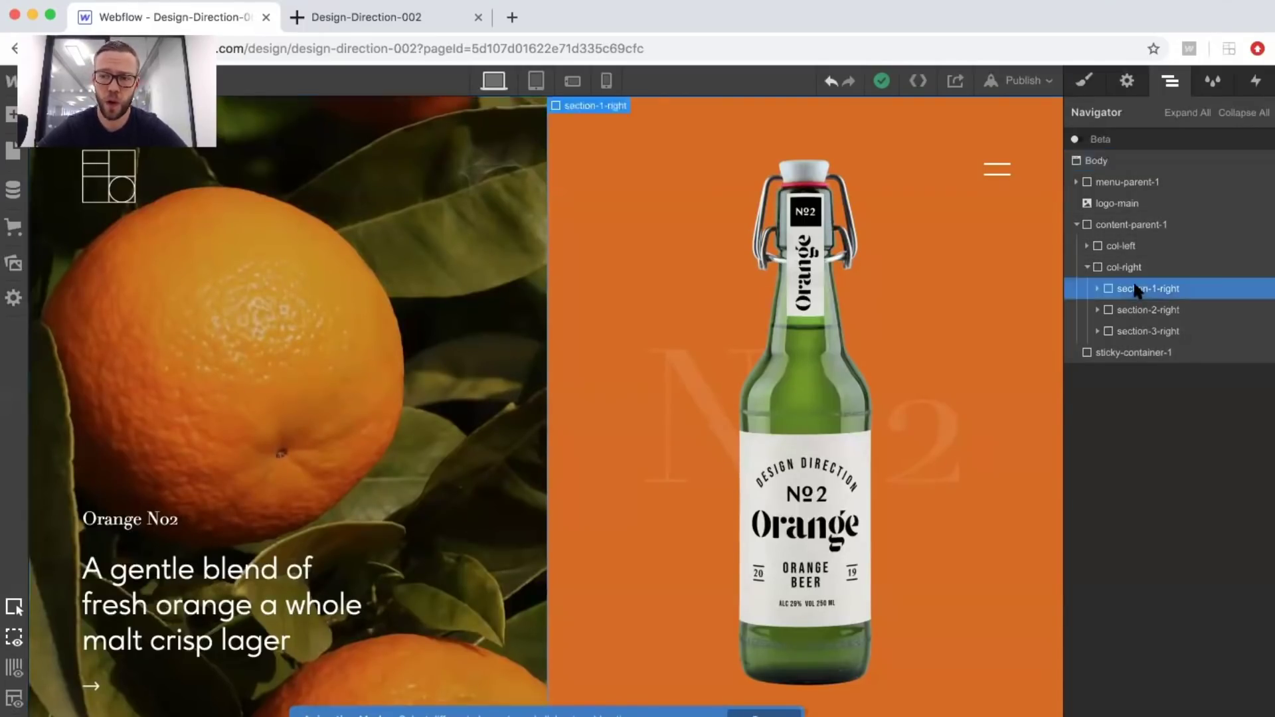
pyautogui.click(1136, 310)
pyautogui.click(1140, 329)
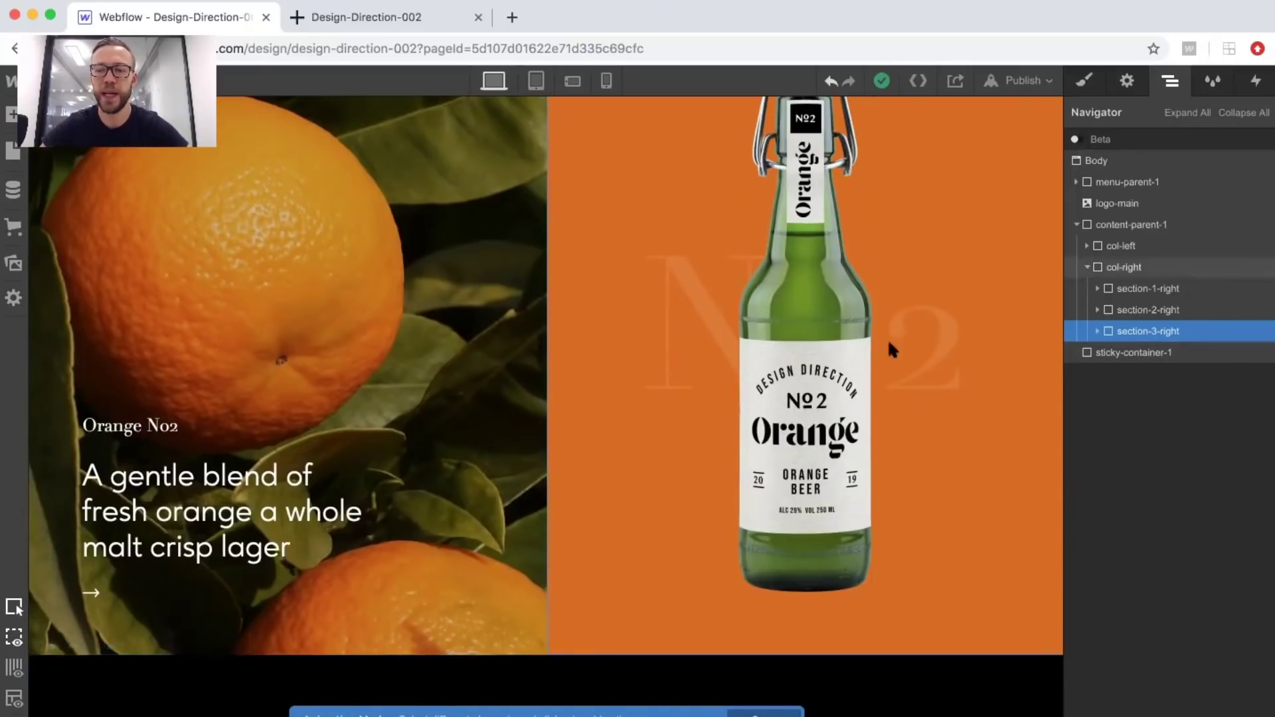
pyautogui.scroll(2, 864, 352)
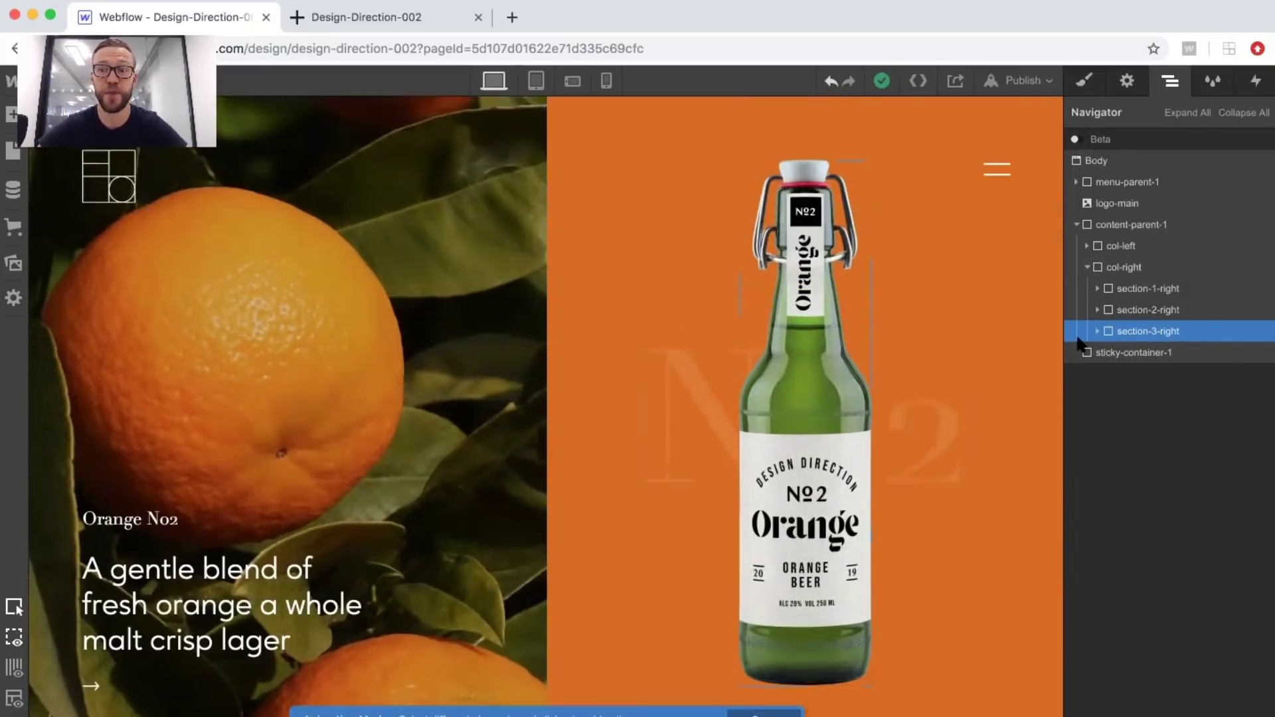
pyautogui.moveTo(1130, 323); pyautogui.dragTo(1131, 286)
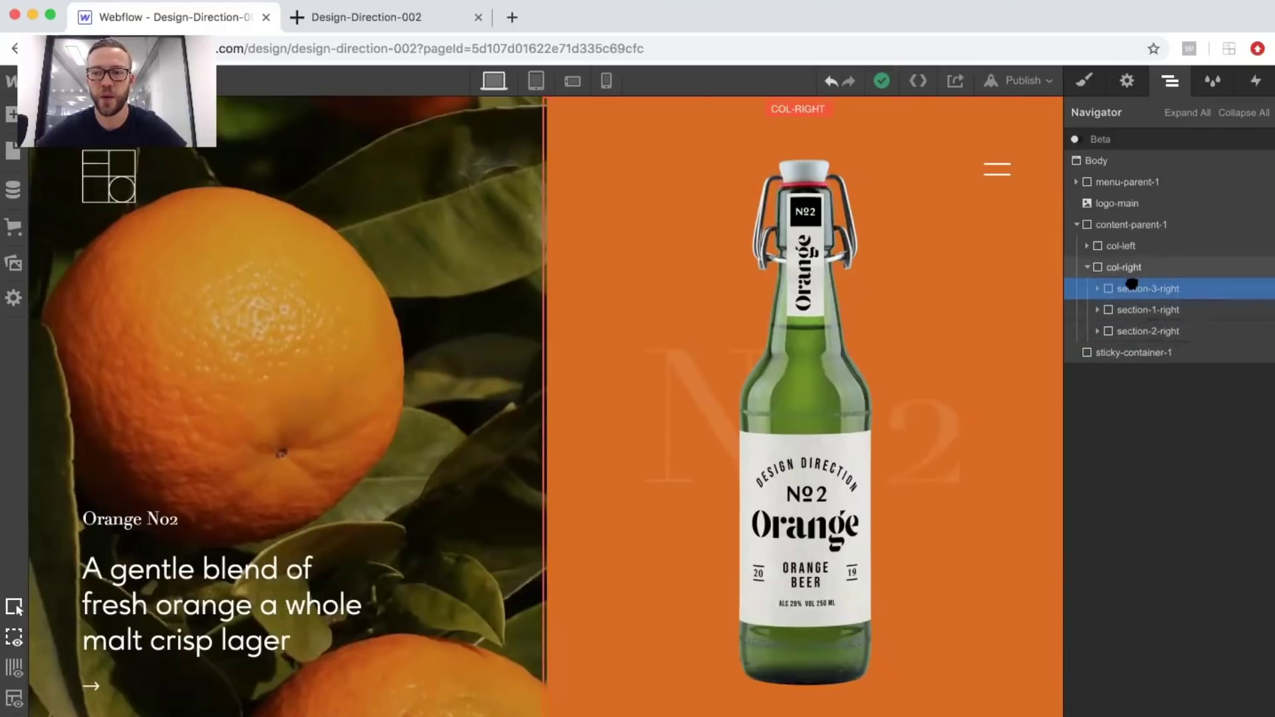
pyautogui.moveTo(1136, 331); pyautogui.dragTo(1131, 299)
pyautogui.click(1088, 246)
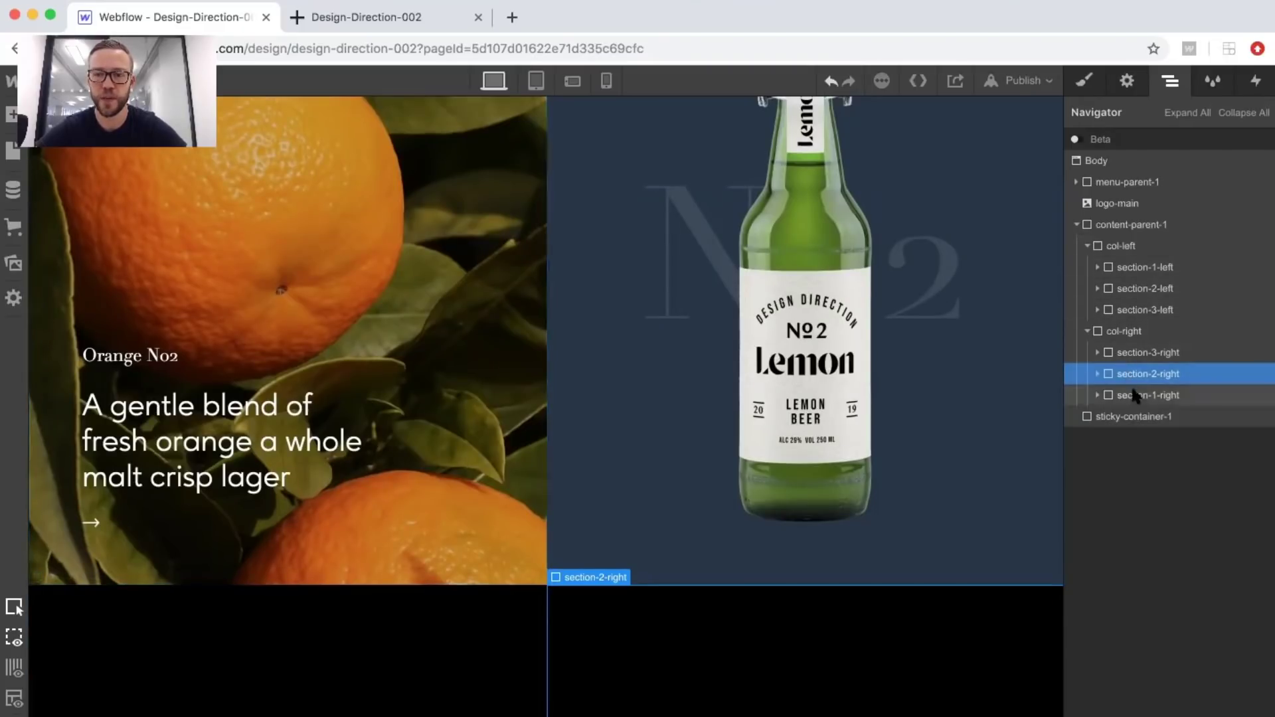
pyautogui.scroll(2, 705, 296)
pyautogui.scroll(5, 704, 293)
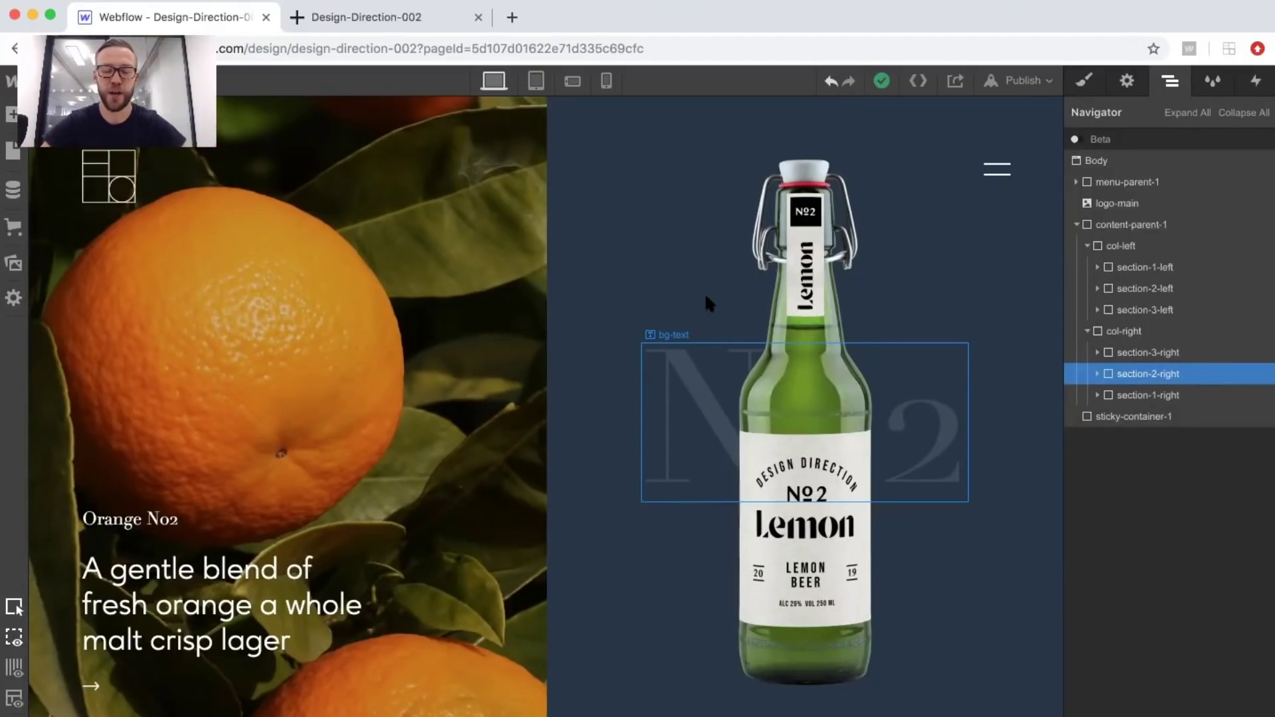
# Collapse both columns, select the Body and reopen the section-scroll-main animation of its While page is scrolling trigger for editing.
pyautogui.click(1087, 331)
pyautogui.click(1087, 245)
pyautogui.click(1110, 161)
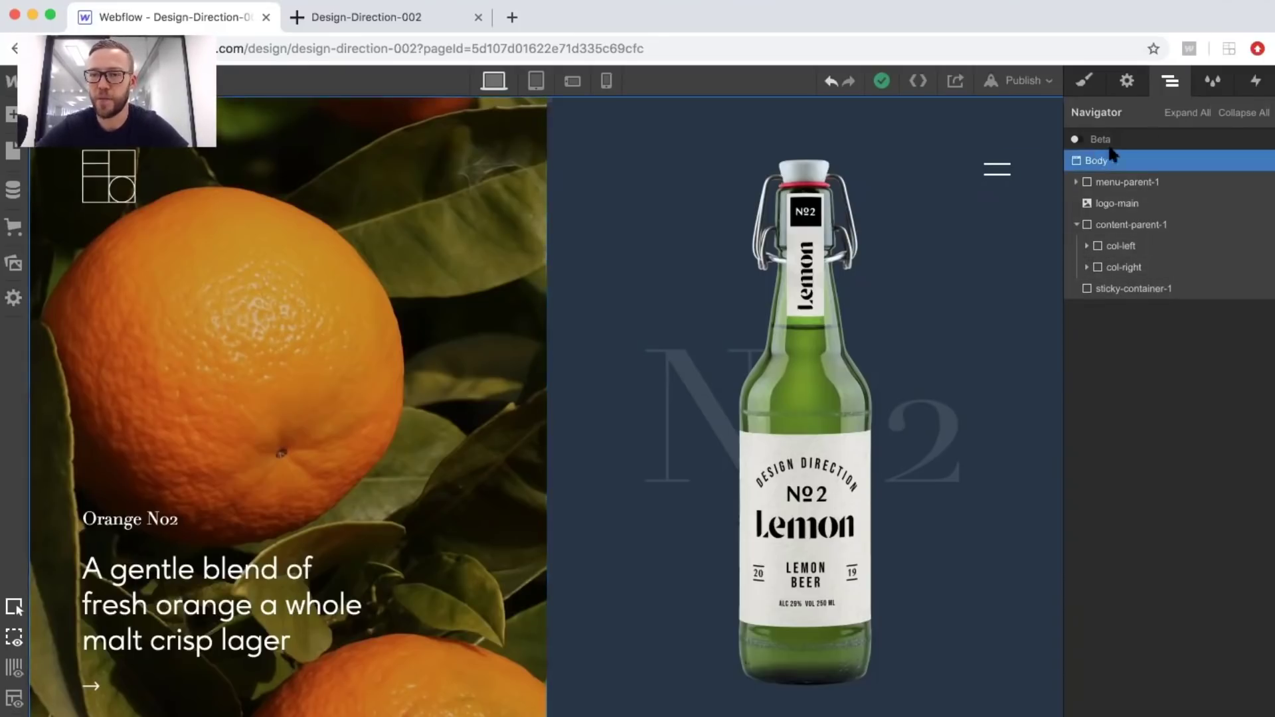
pyautogui.click(1255, 80)
pyautogui.click(1137, 368)
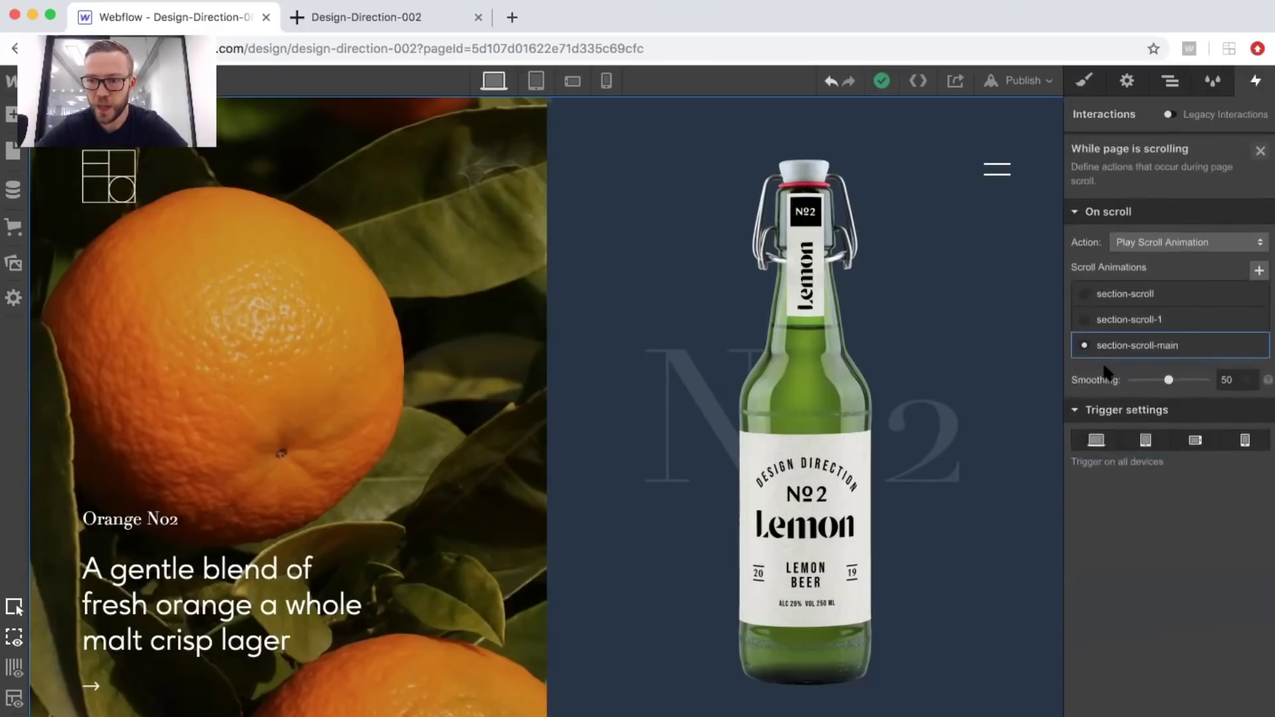
pyautogui.click(1138, 344)
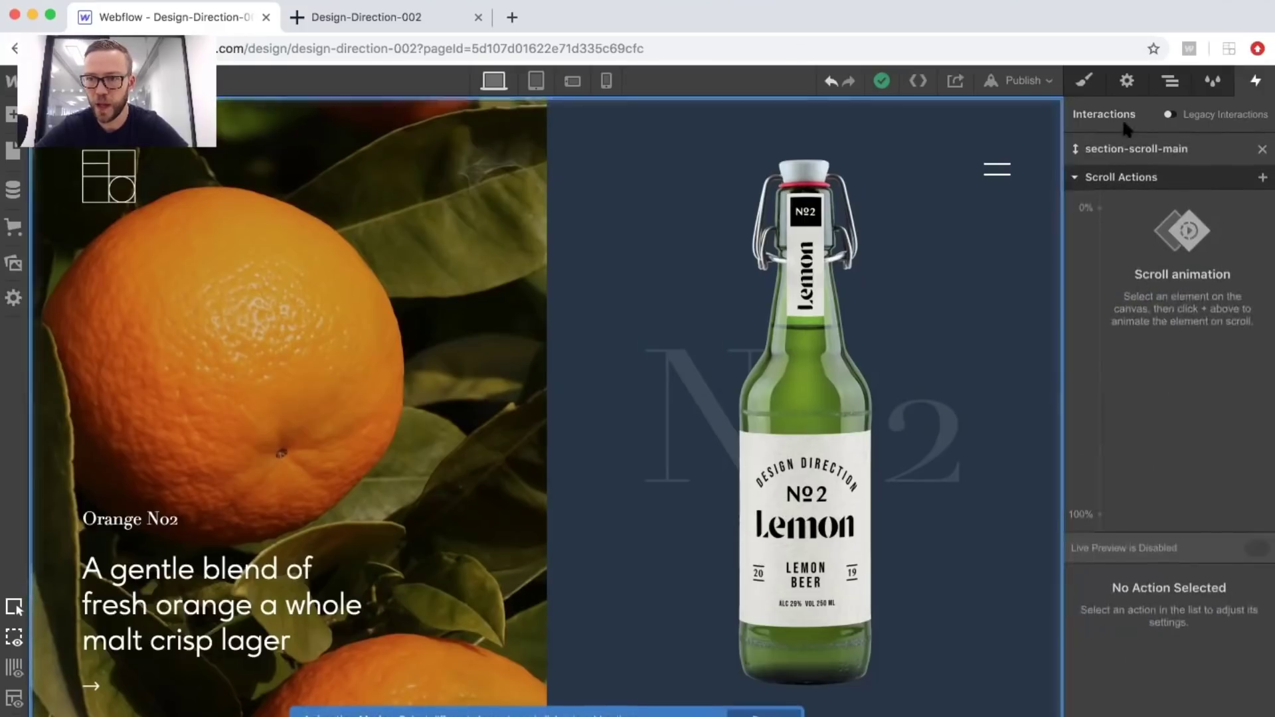
# Select col-left and add a Move action for it at the 0% keyframe of section-scroll-main.
pyautogui.click(1168, 85)
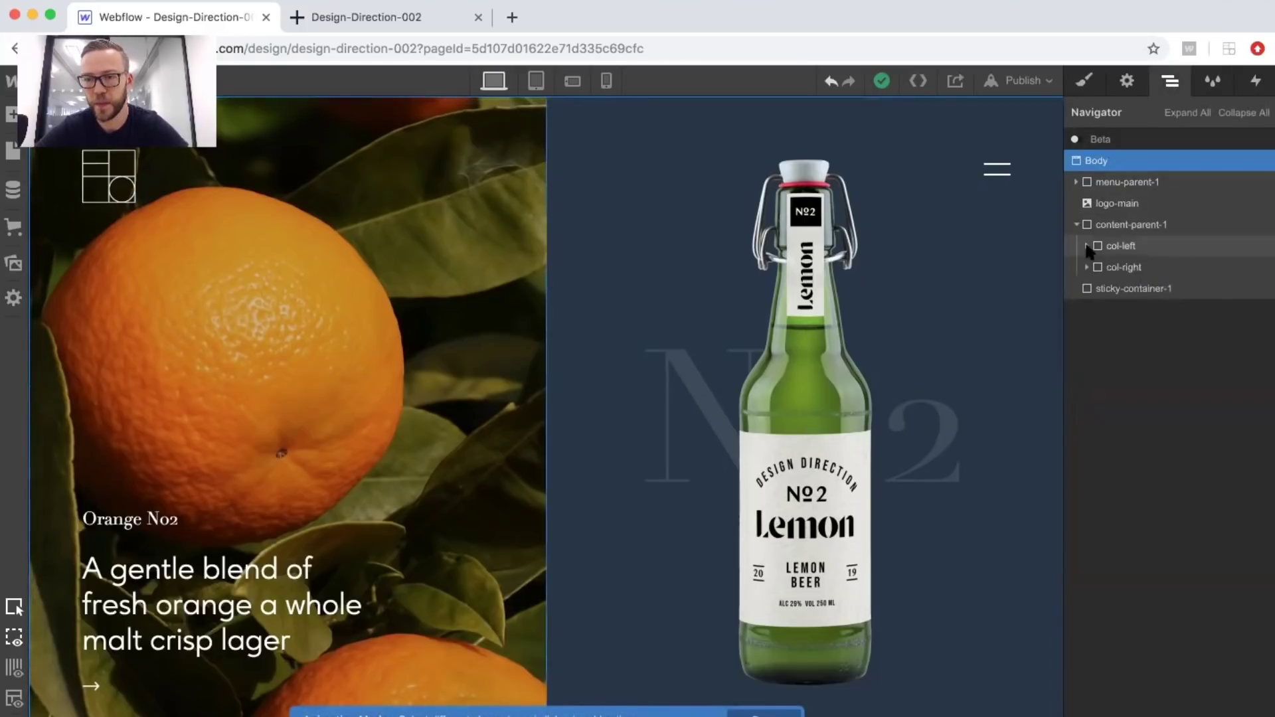
pyautogui.click(1121, 248)
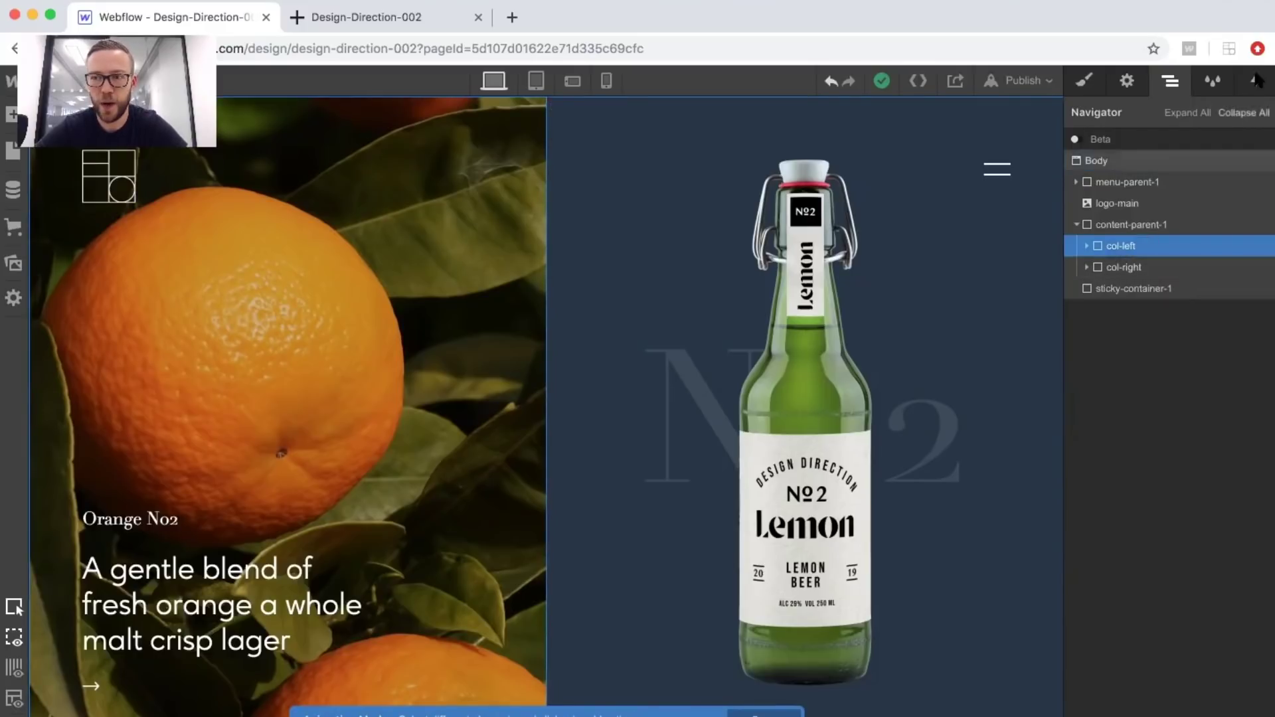
pyautogui.press('h')
pyautogui.click(1102, 208)
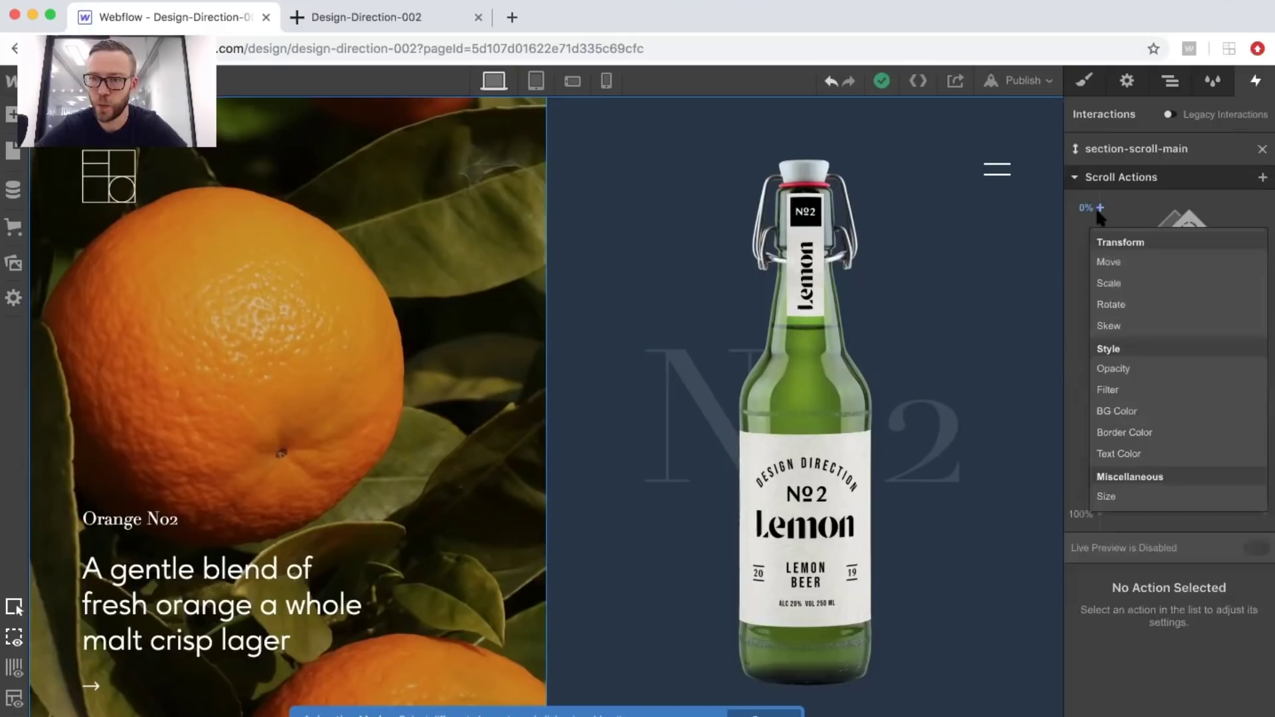
pyautogui.click(1103, 254)
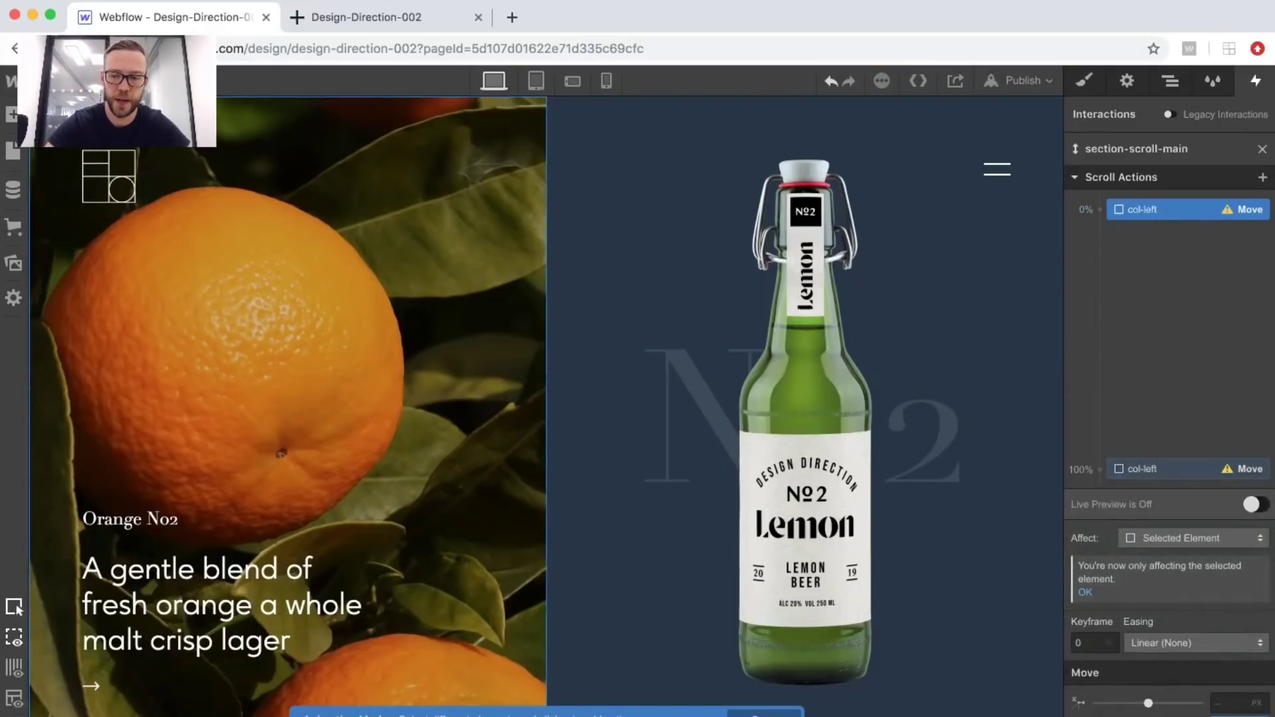
# Set the Move of col-left at the 100% keyframe so the column shifts up until its Lemon section fills the view.
pyautogui.click(1144, 468)
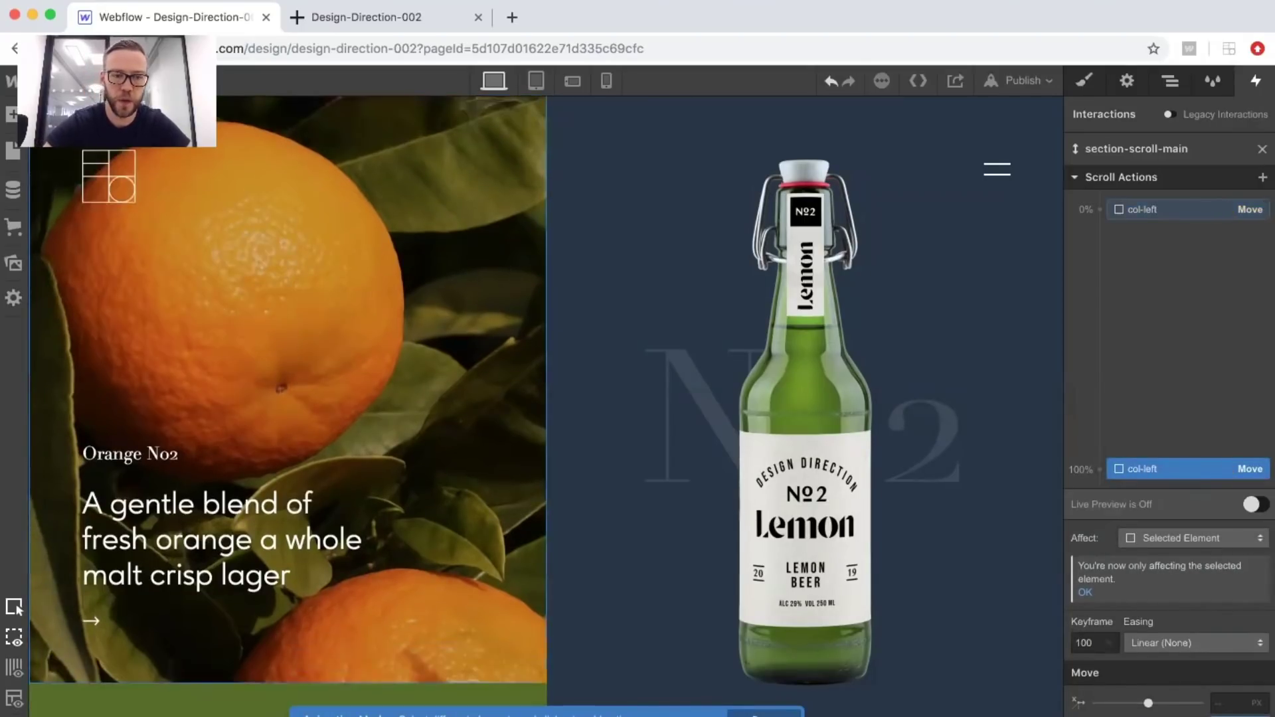
pyautogui.scroll(-10, 287, 406)
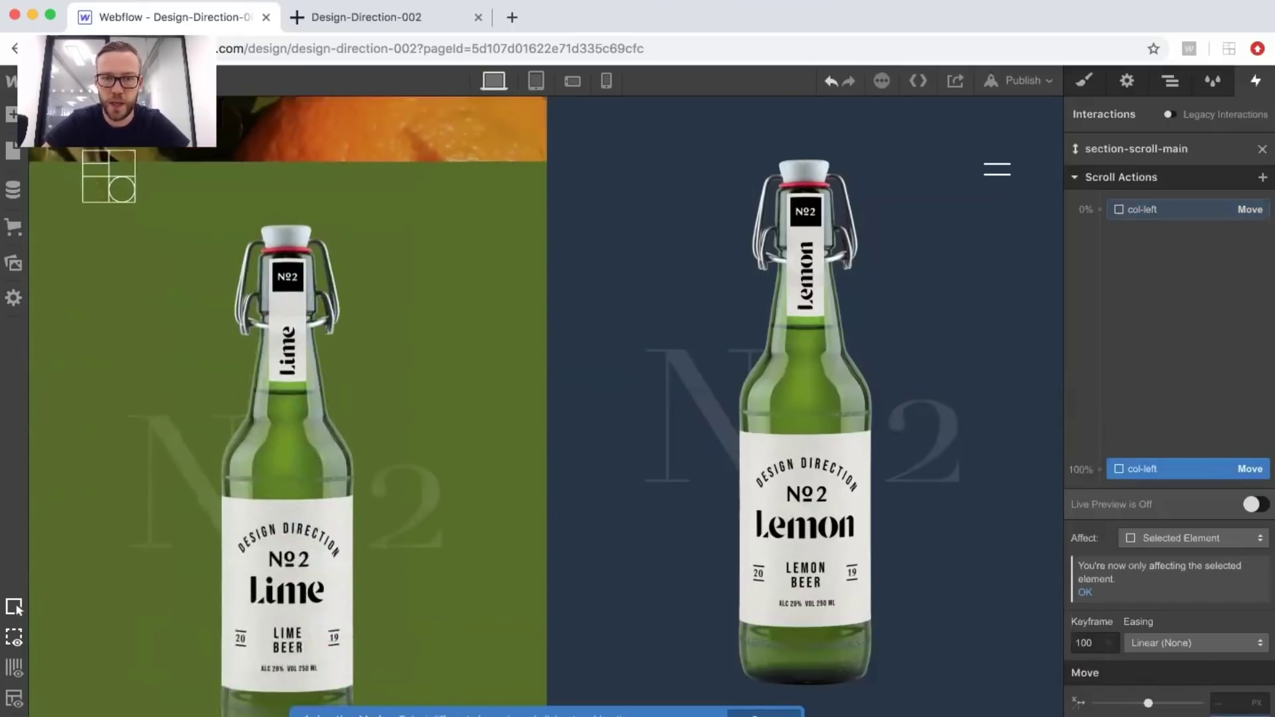
pyautogui.scroll(-3, 288, 407)
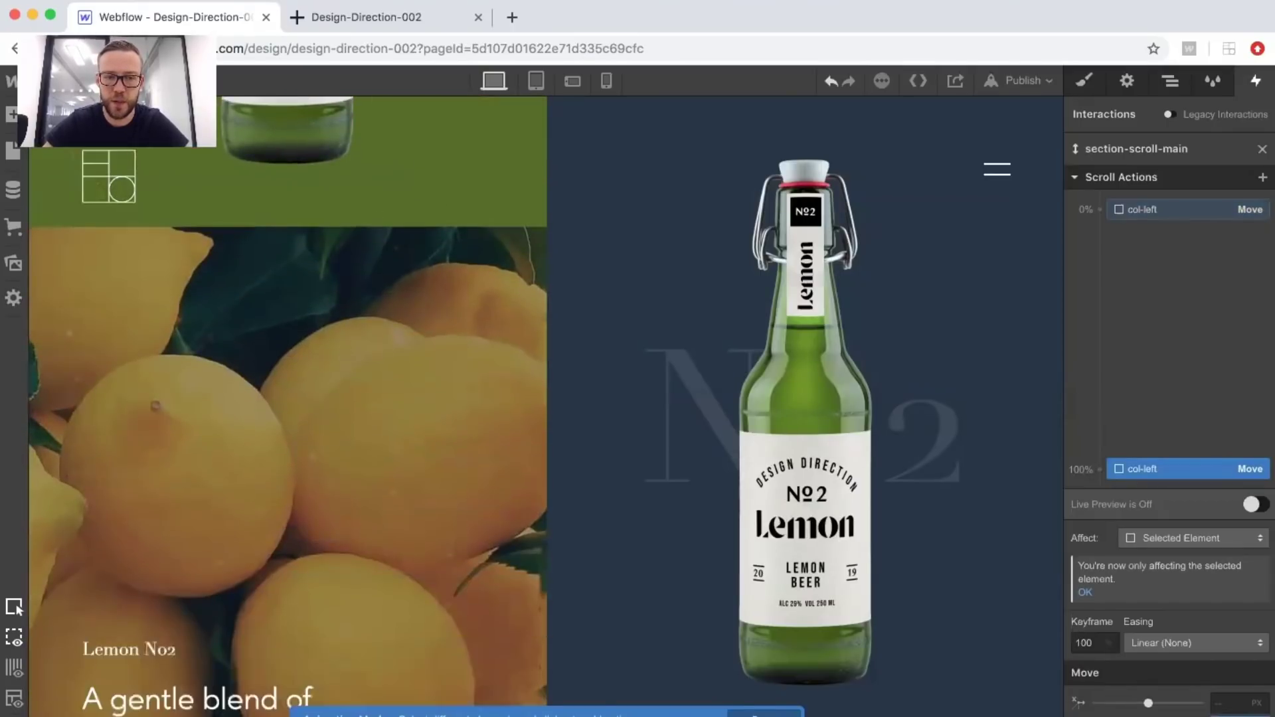
pyautogui.scroll(-1, 287, 407)
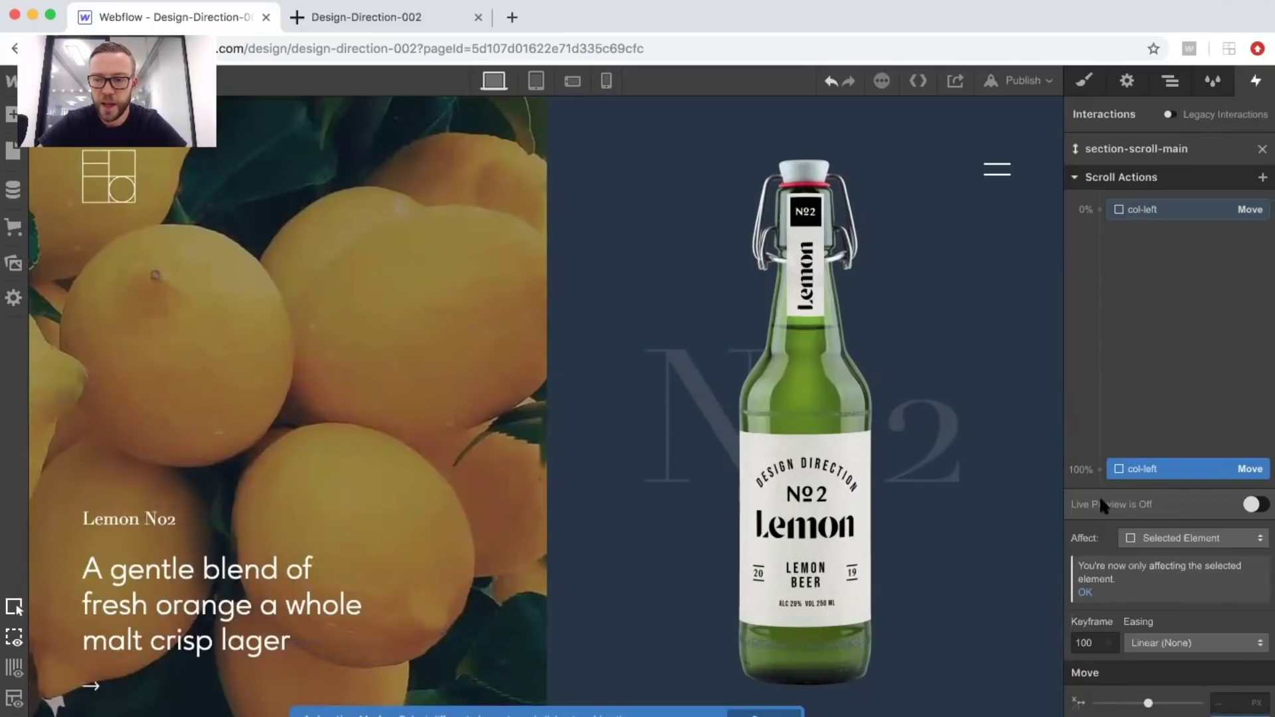
pyautogui.click(1170, 81)
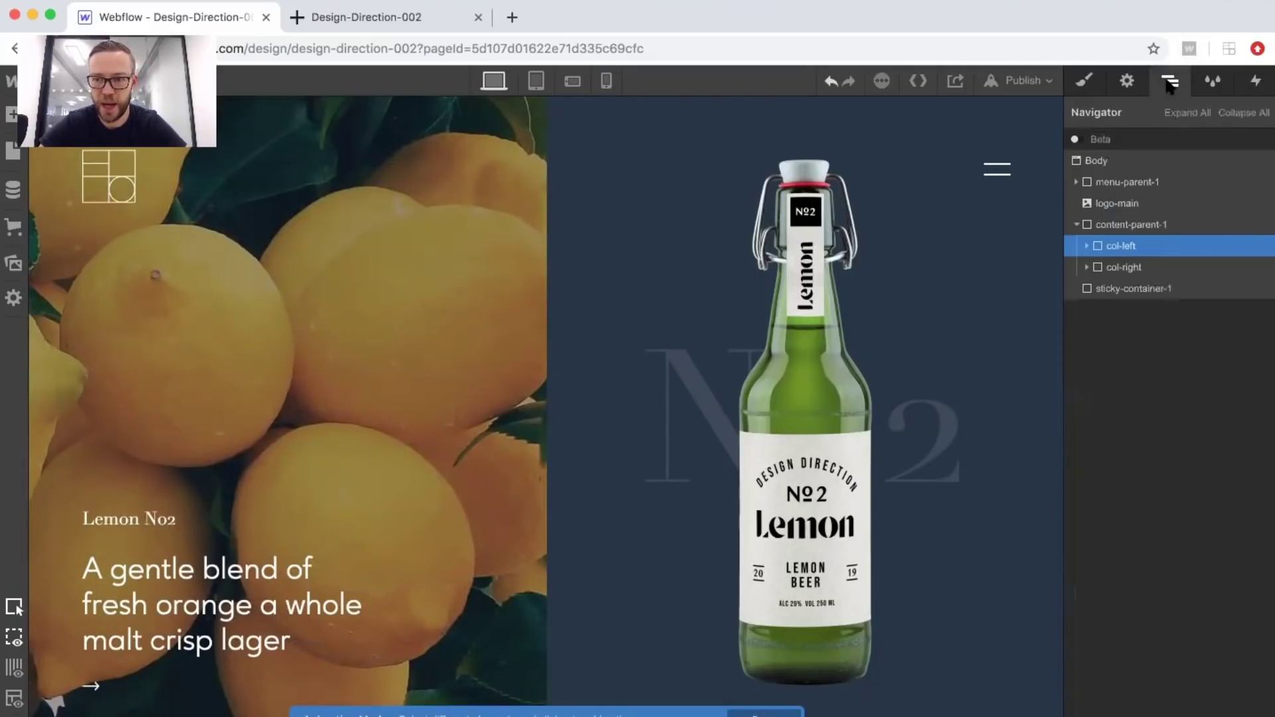
# Add Move actions for the col-right element at 0% and 100% of the section-scroll-main scroll animation.
pyautogui.click(1126, 268)
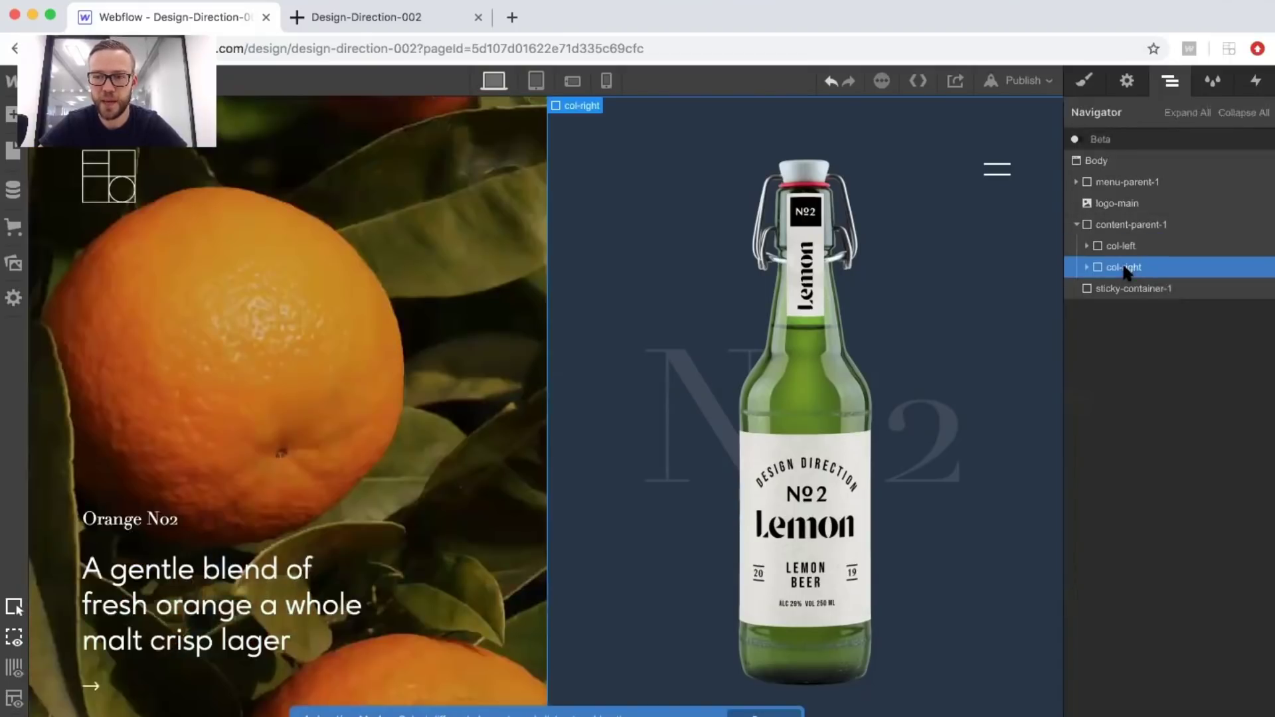
pyautogui.click(1257, 83)
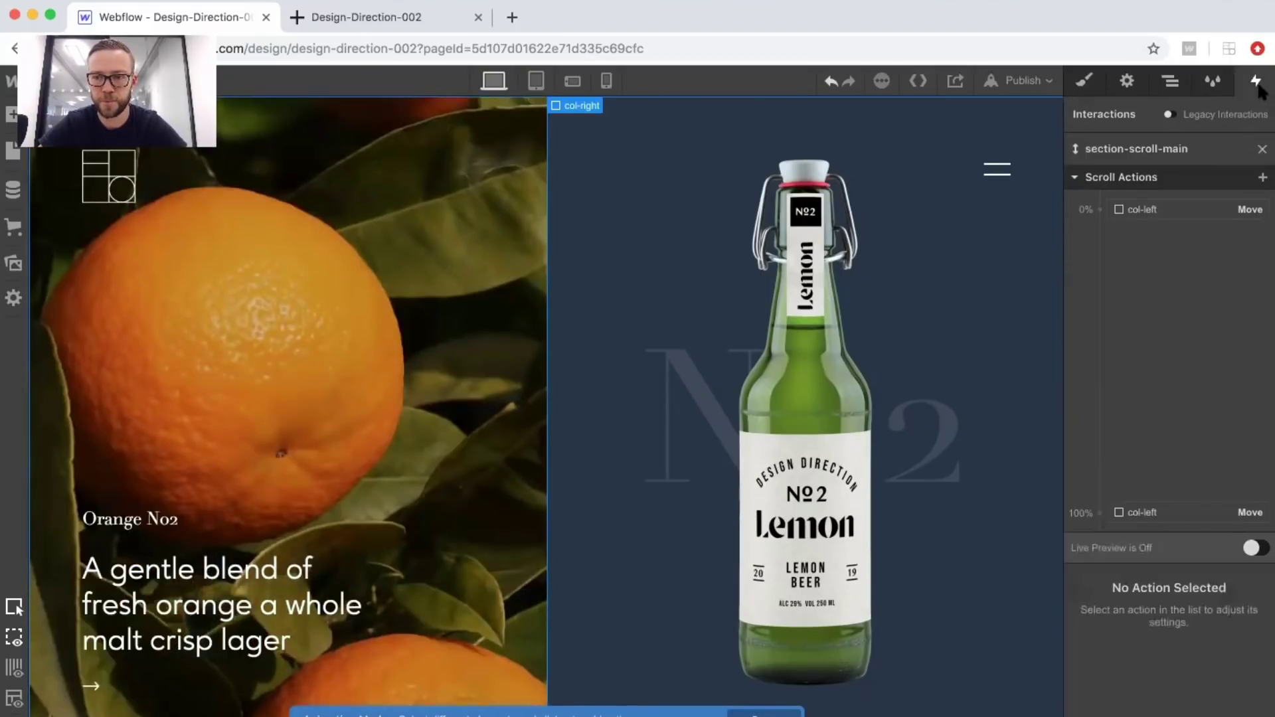
pyautogui.click(1100, 209)
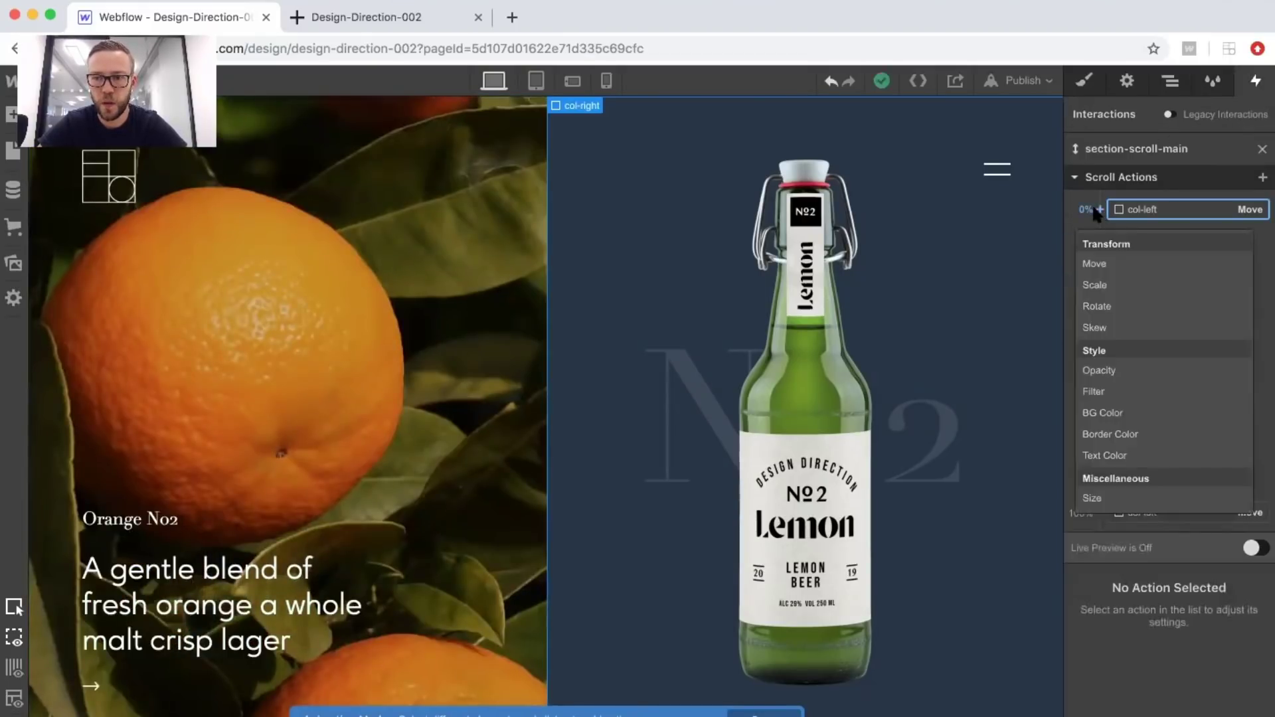
pyautogui.click(1090, 264)
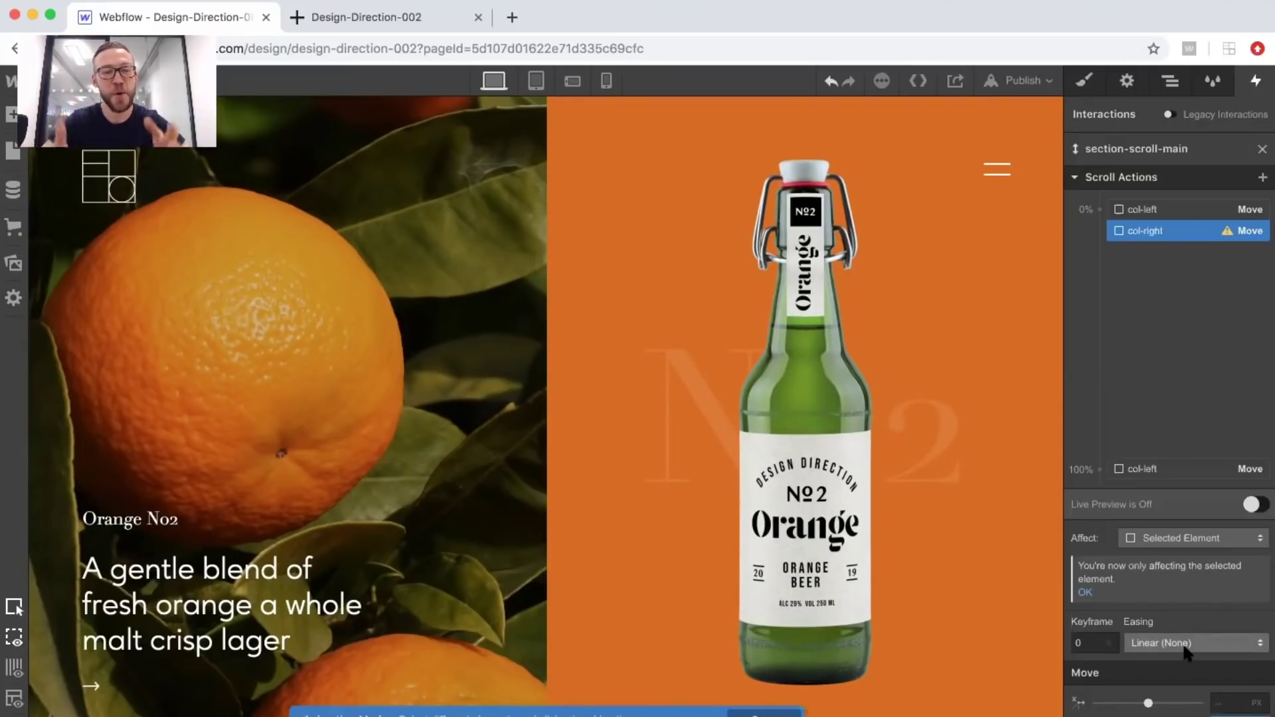
pyautogui.click(1100, 470)
pyautogui.click(1102, 520)
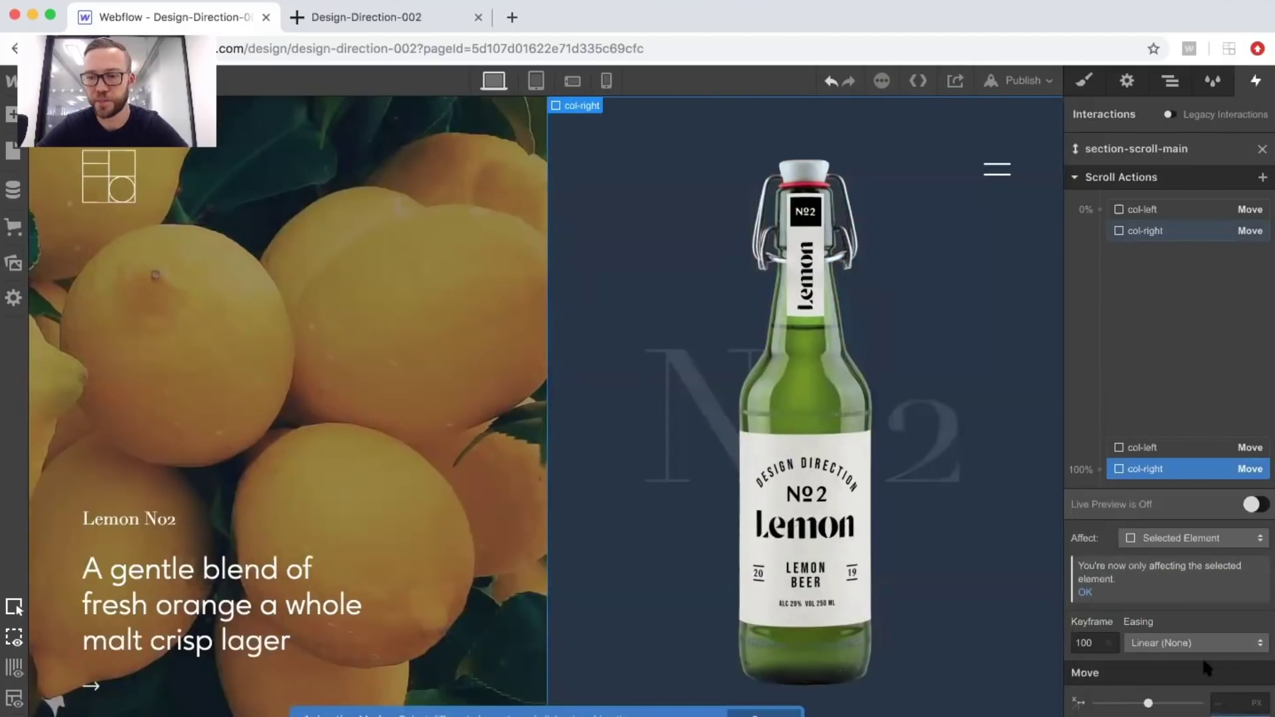
# Set the easing of all four col-left and col-right Move actions in the scroll animation to Ease.
pyautogui.keyDown('shift'); pyautogui.click(1137, 209); pyautogui.keyUp('shift')
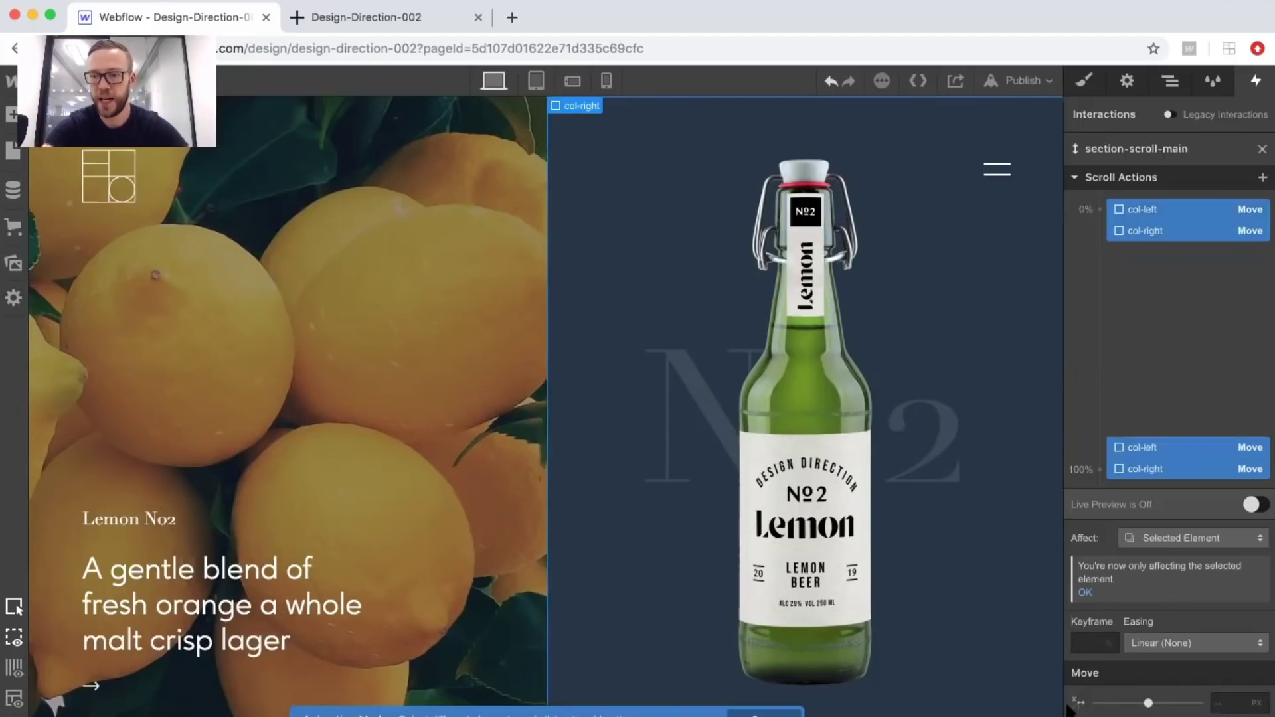
pyautogui.click(1165, 641)
pyautogui.click(1139, 113)
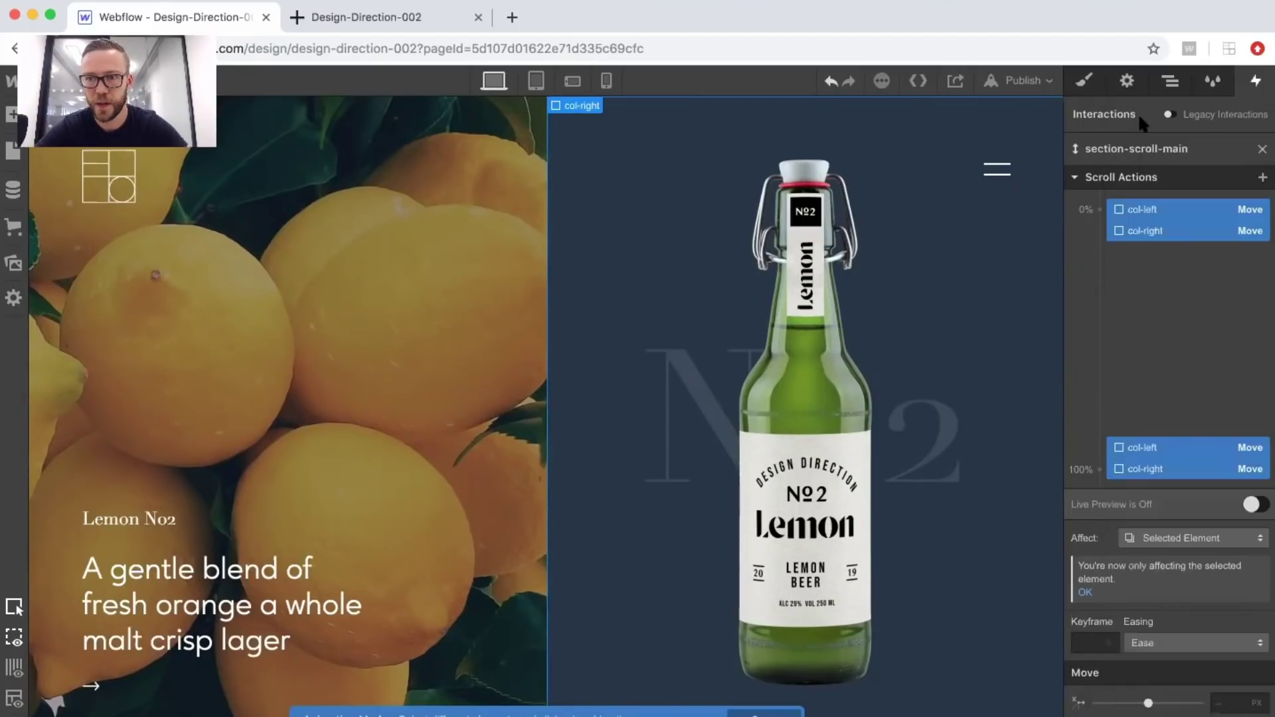
pyautogui.click(1157, 324)
pyautogui.click(1140, 273)
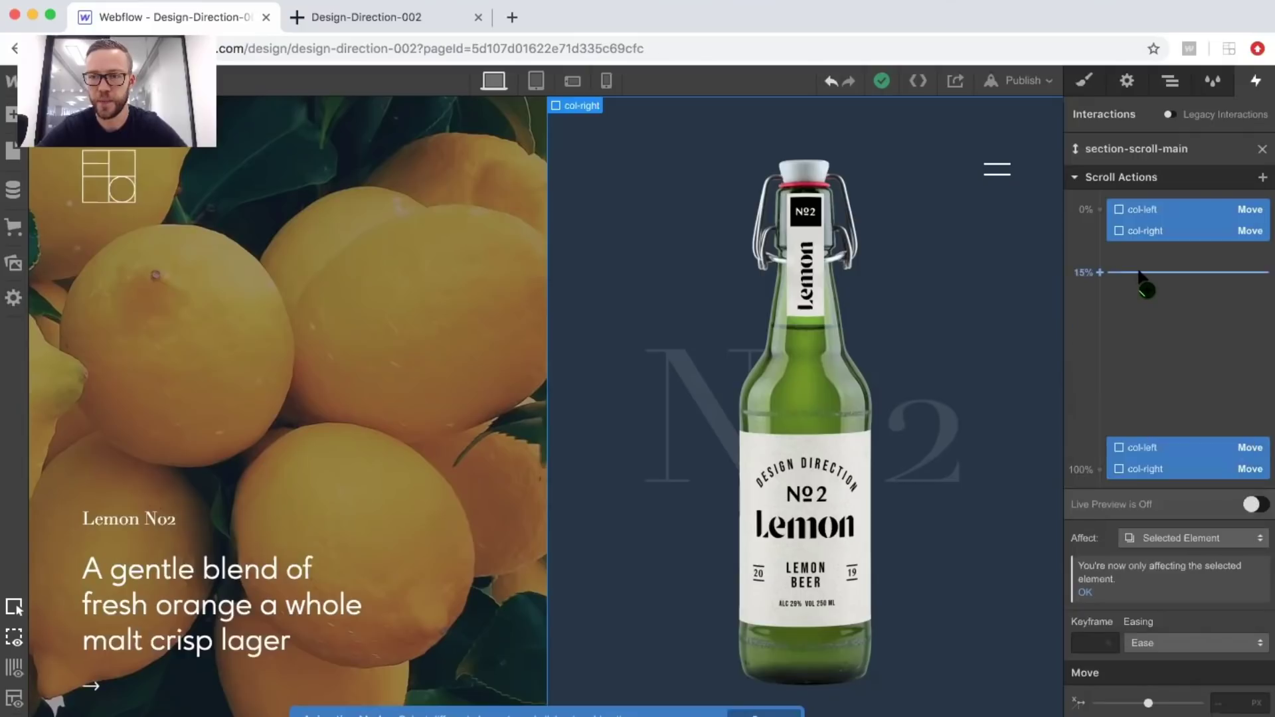
# Nest the collapsed content-parent-1 element inside sticky-container-1 in the page structure.
pyautogui.click(1172, 80)
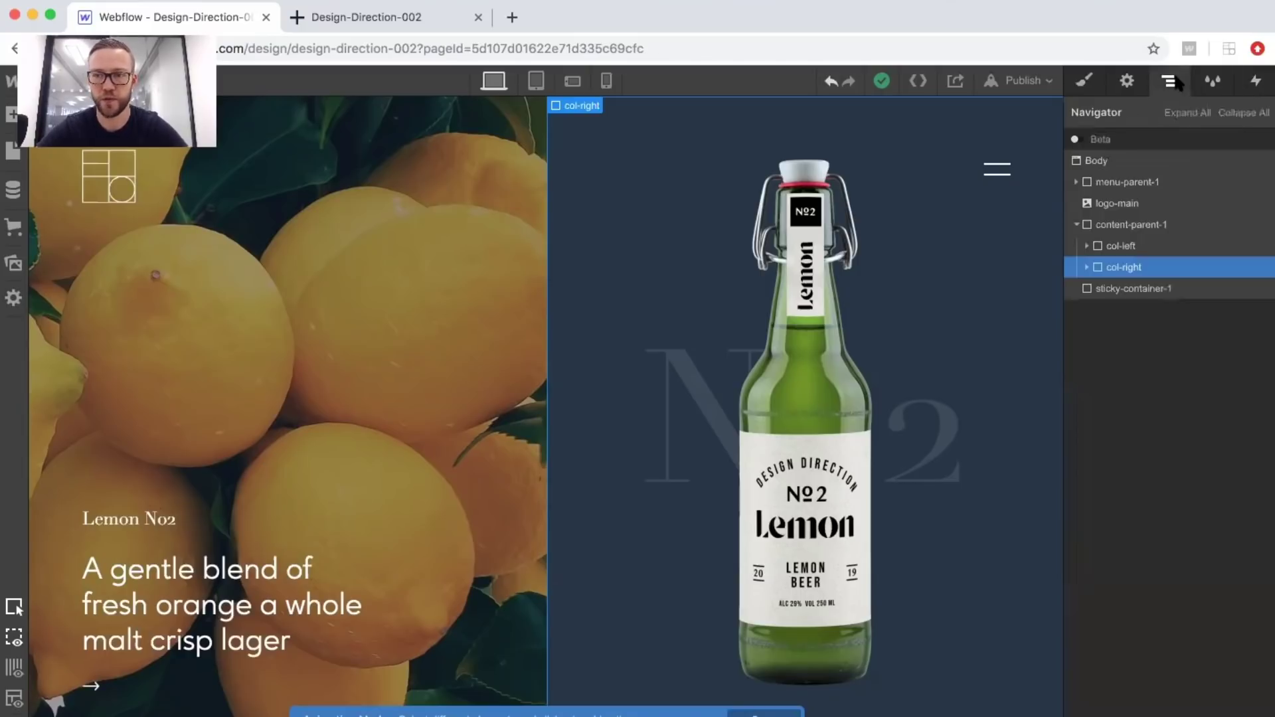
pyautogui.click(1078, 226)
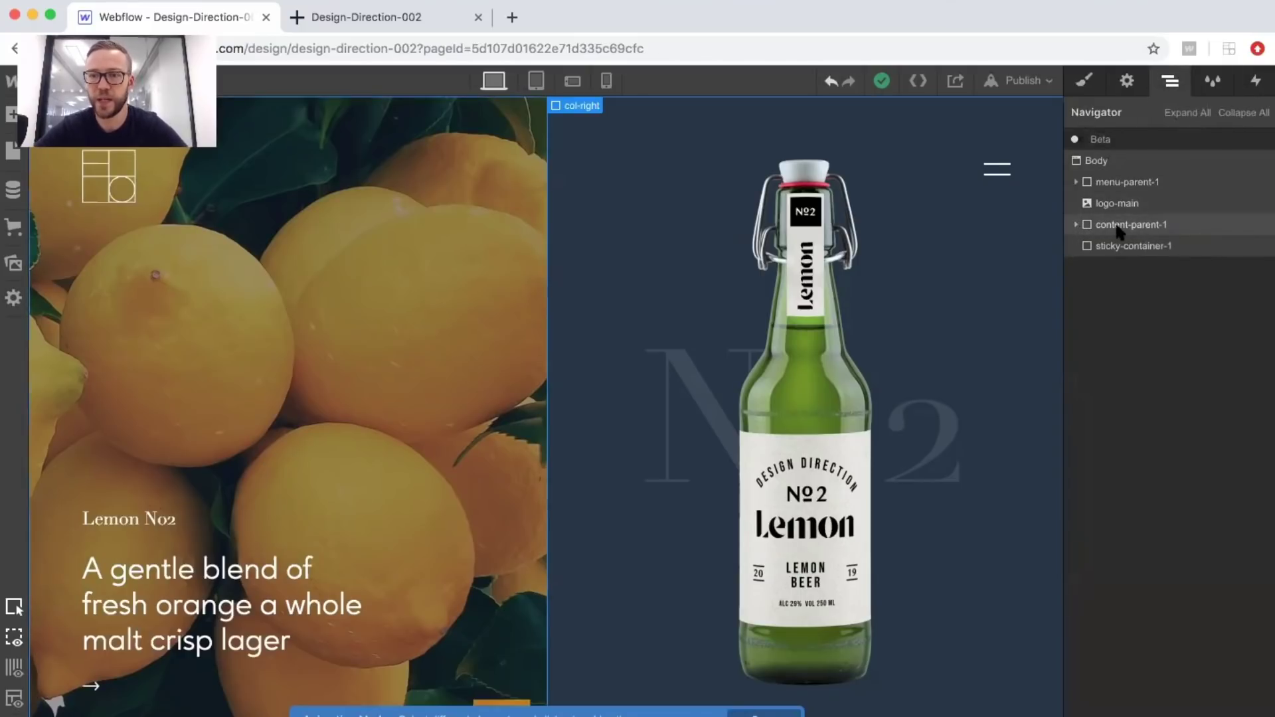
pyautogui.click(1116, 229)
pyautogui.moveTo(1110, 229); pyautogui.dragTo(1115, 245)
pyautogui.click(1116, 226)
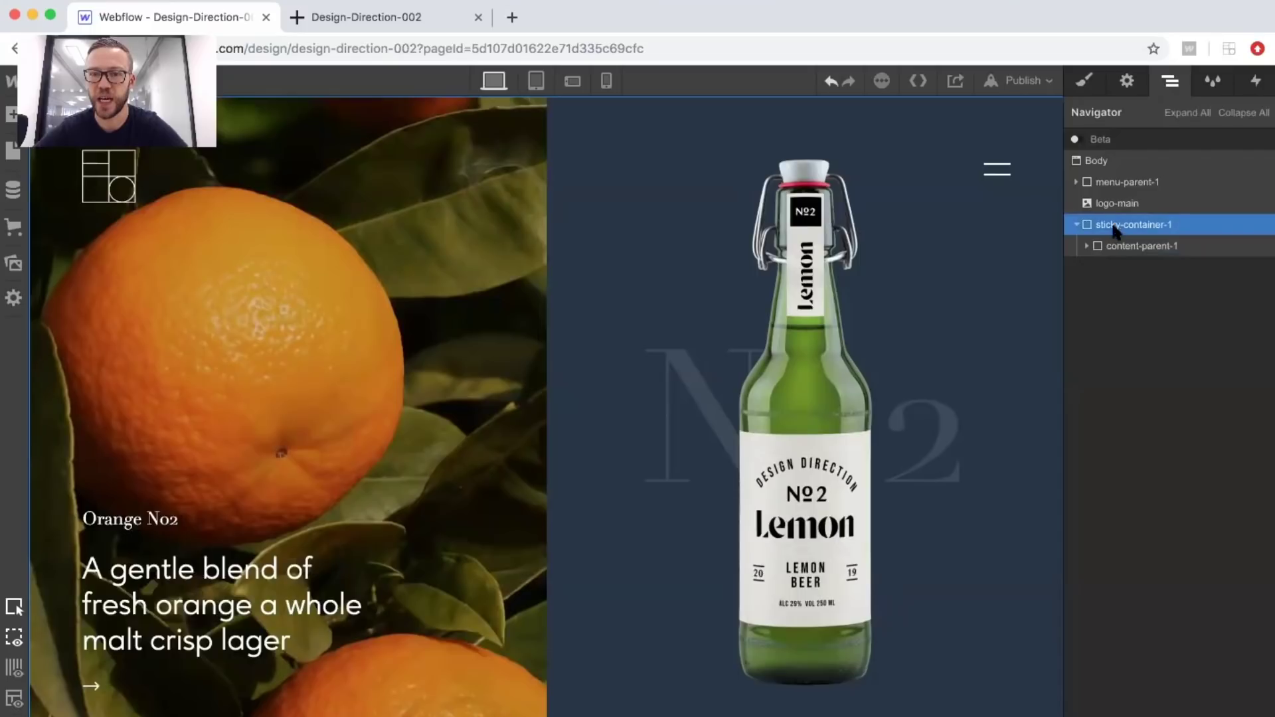
# Set the position of content-parent-1 to Sticky with a top offset of 0.
pyautogui.click(1122, 247)
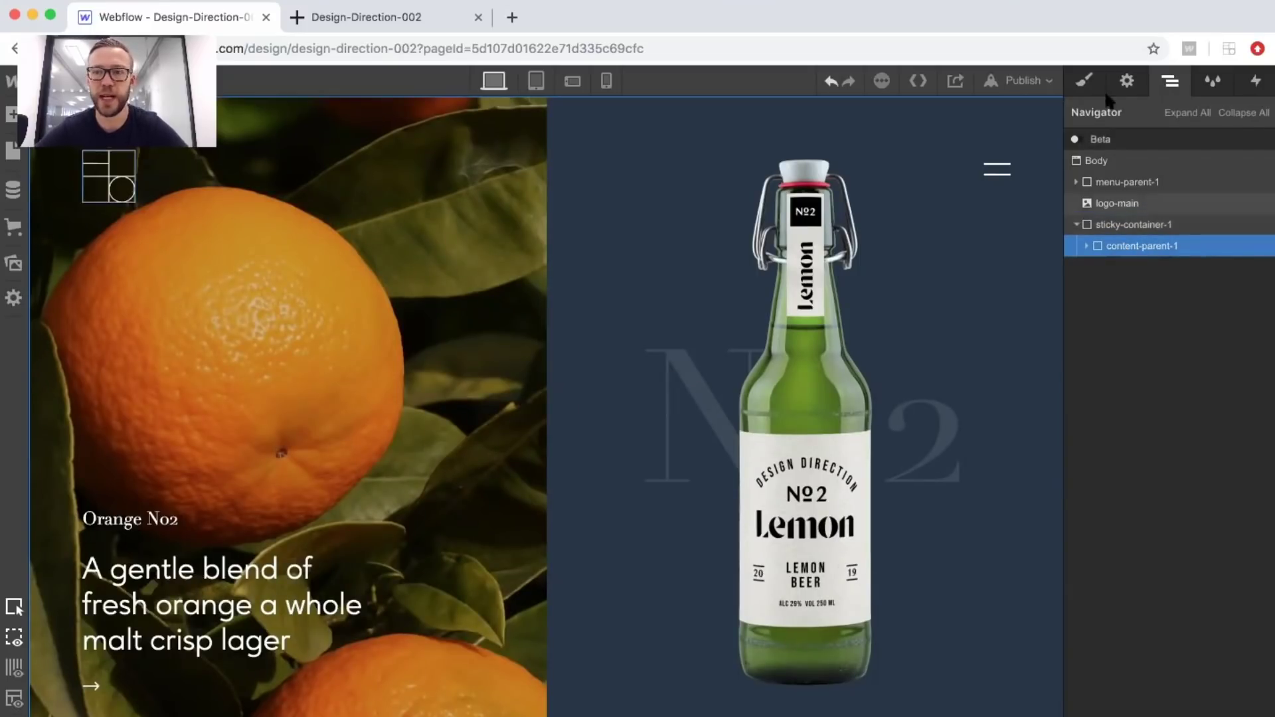
pyautogui.click(1087, 82)
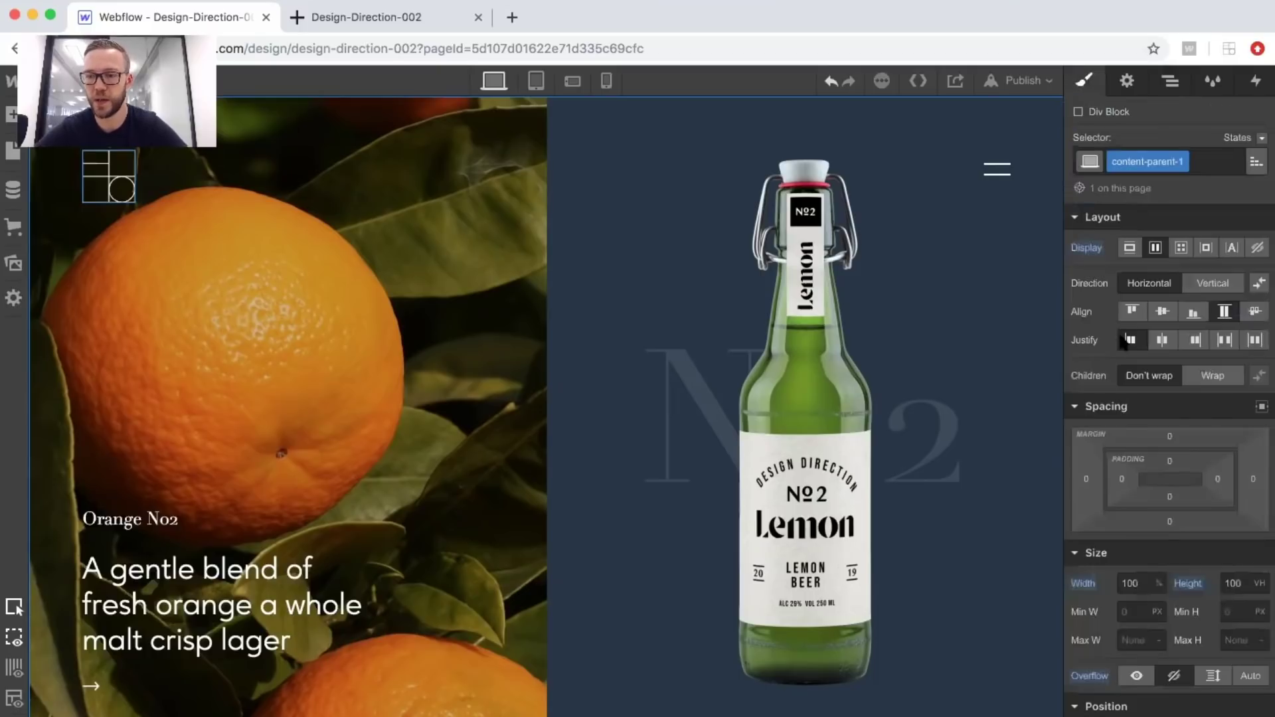
pyautogui.scroll(-5, 1124, 347)
pyautogui.click(1155, 496)
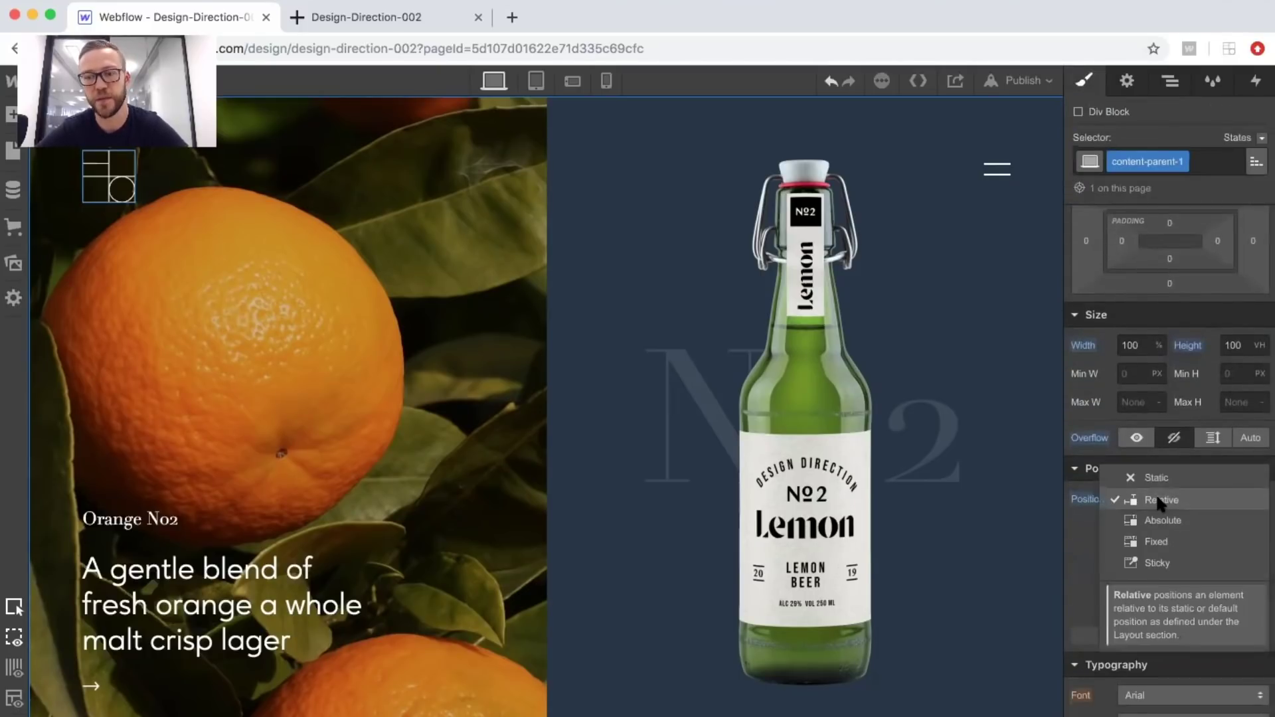
pyautogui.click(1148, 558)
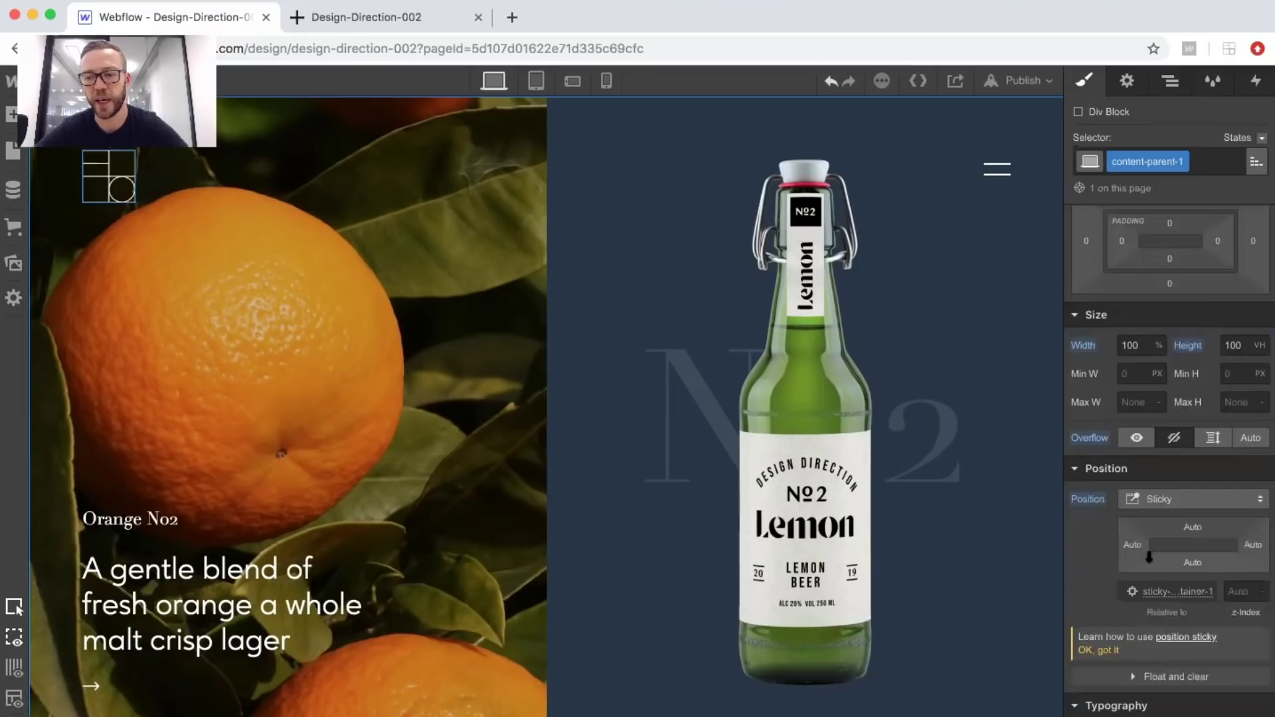
pyautogui.click(1189, 526)
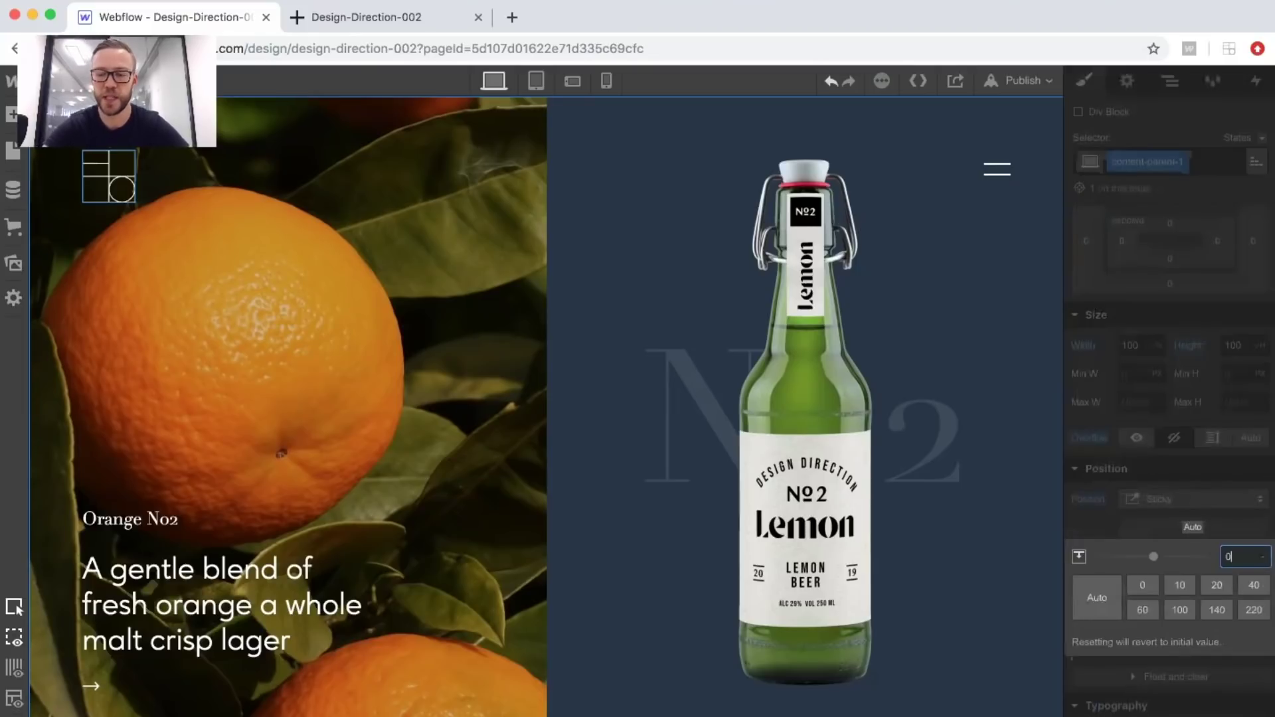
pyautogui.click(1189, 527)
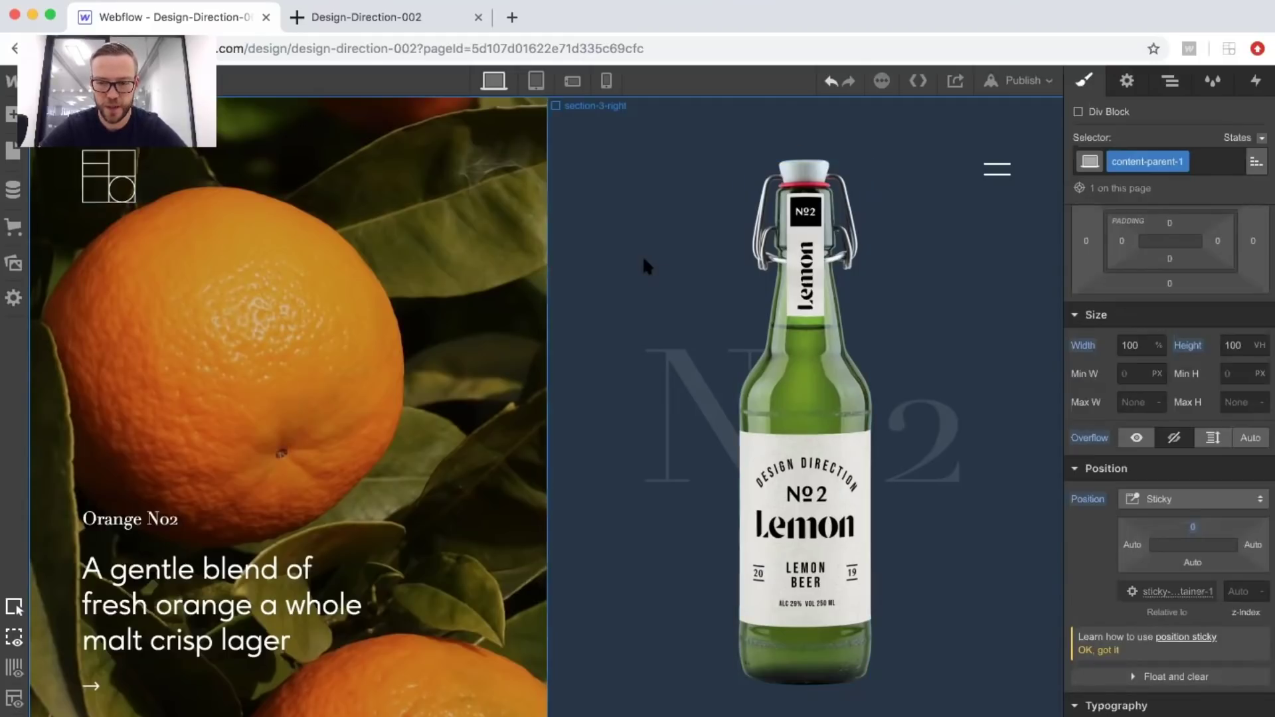
# Preview the page and scroll through its sections to check the opposing movement of the two columns.
pyautogui.press('super+shift+p')
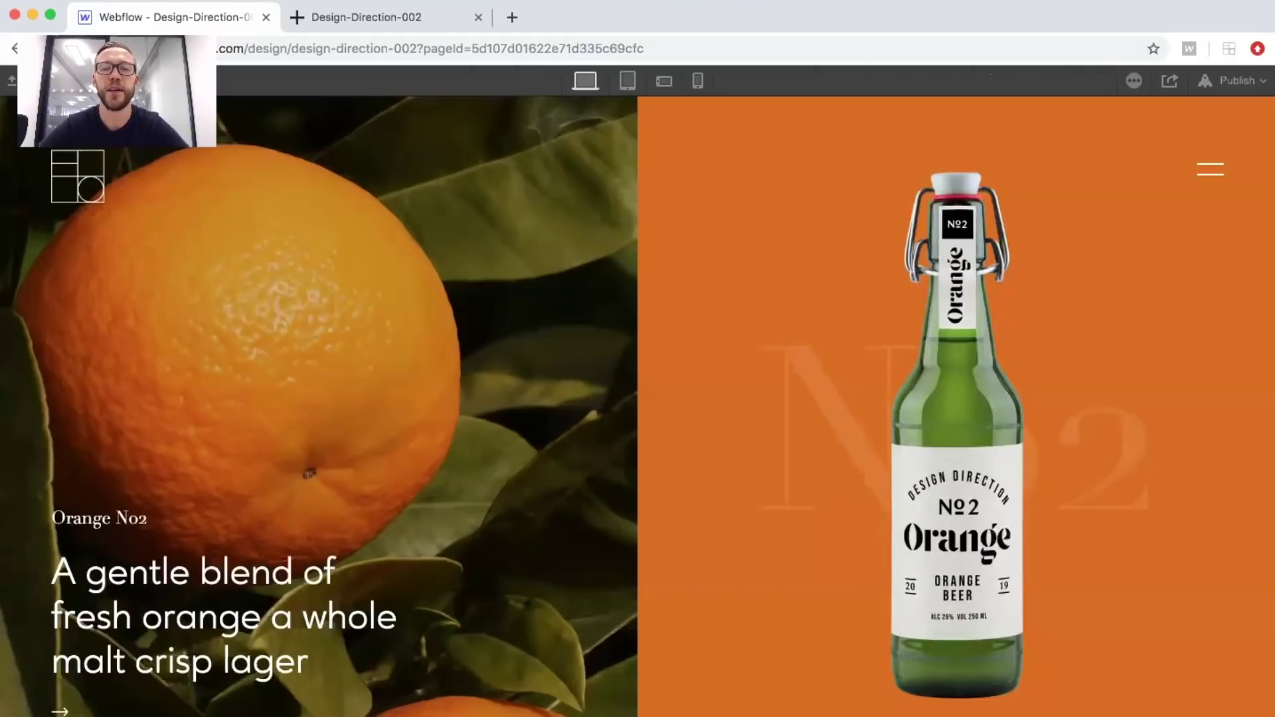
pyautogui.scroll(-5, 369, 229)
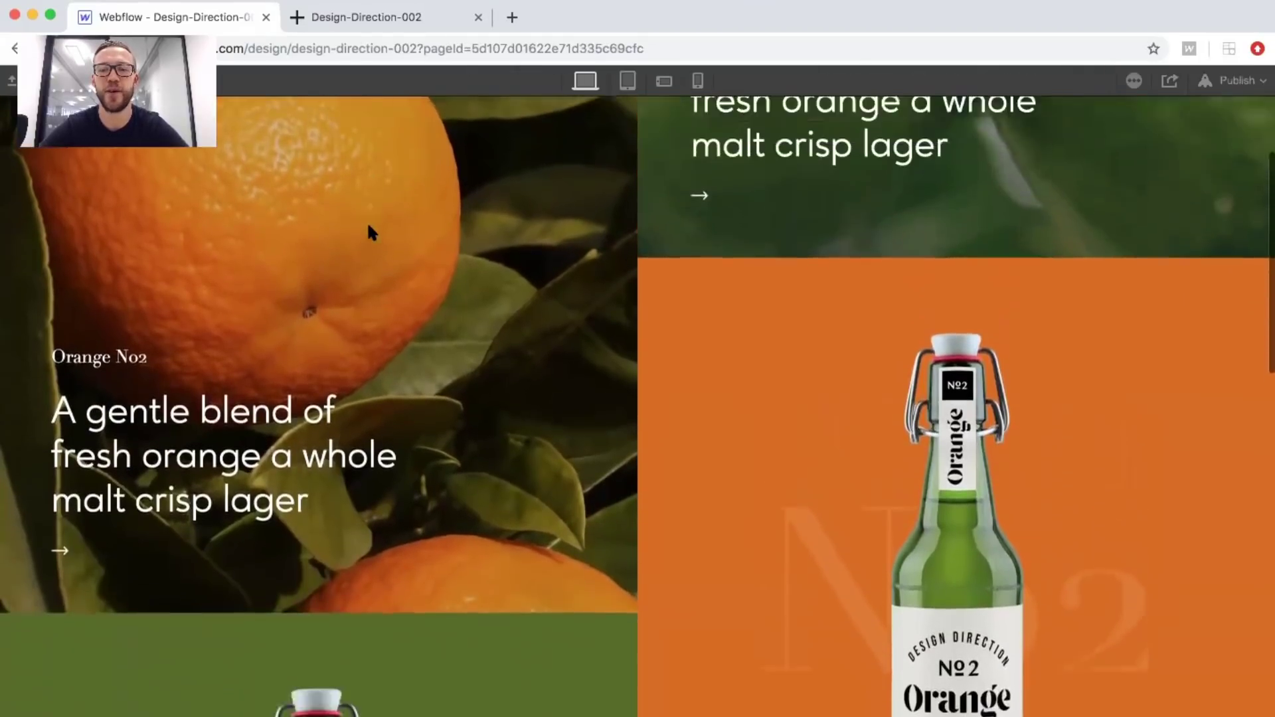
pyautogui.scroll(-10, 370, 231)
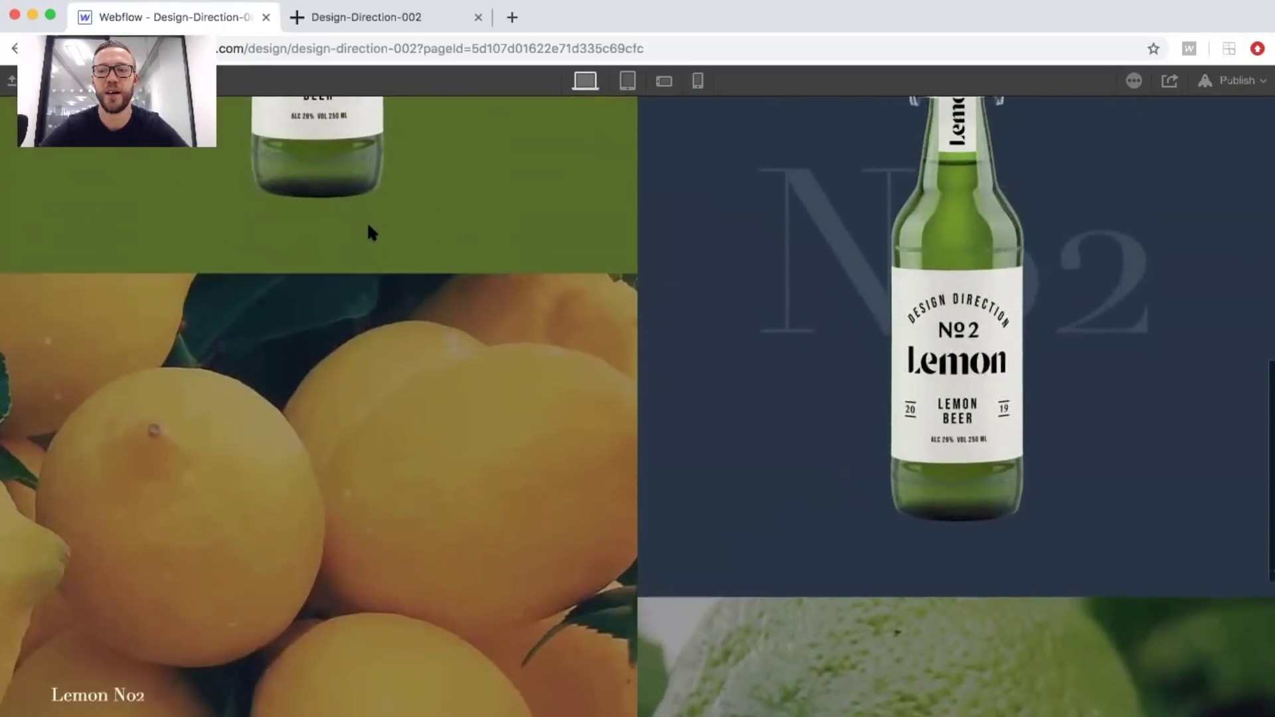
pyautogui.scroll(-2, 369, 229)
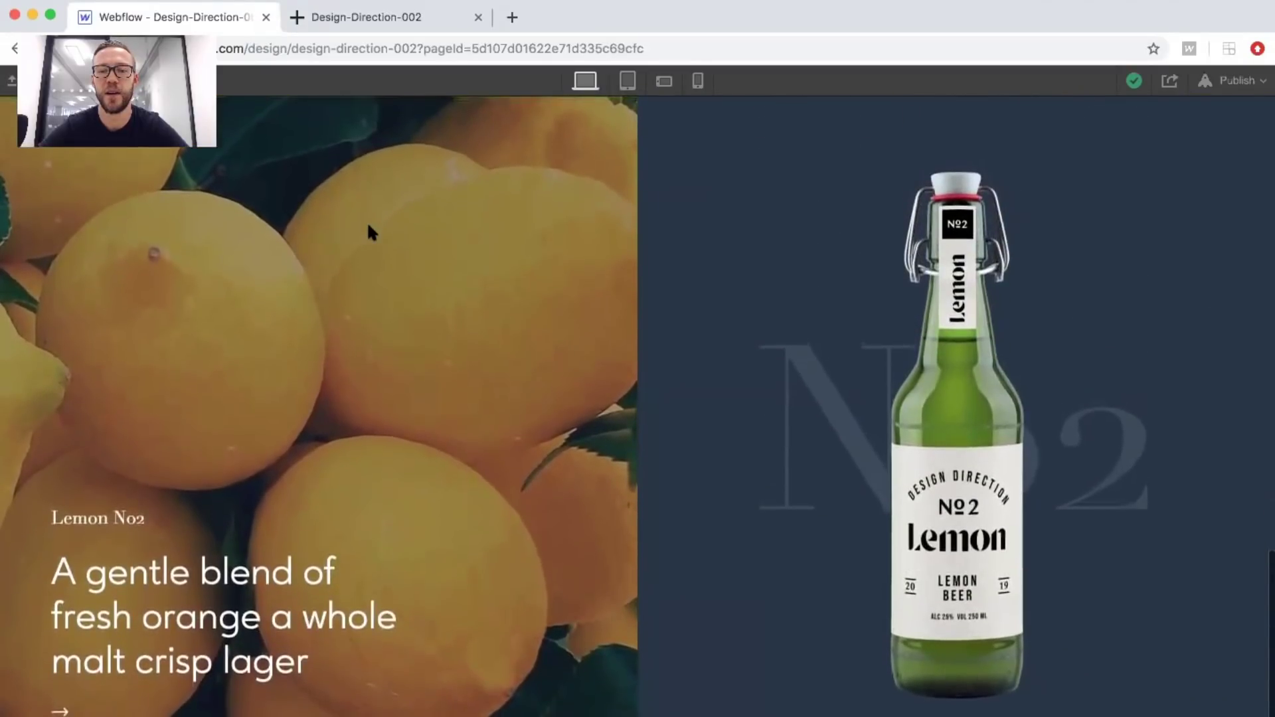
pyautogui.scroll(10, 369, 229)
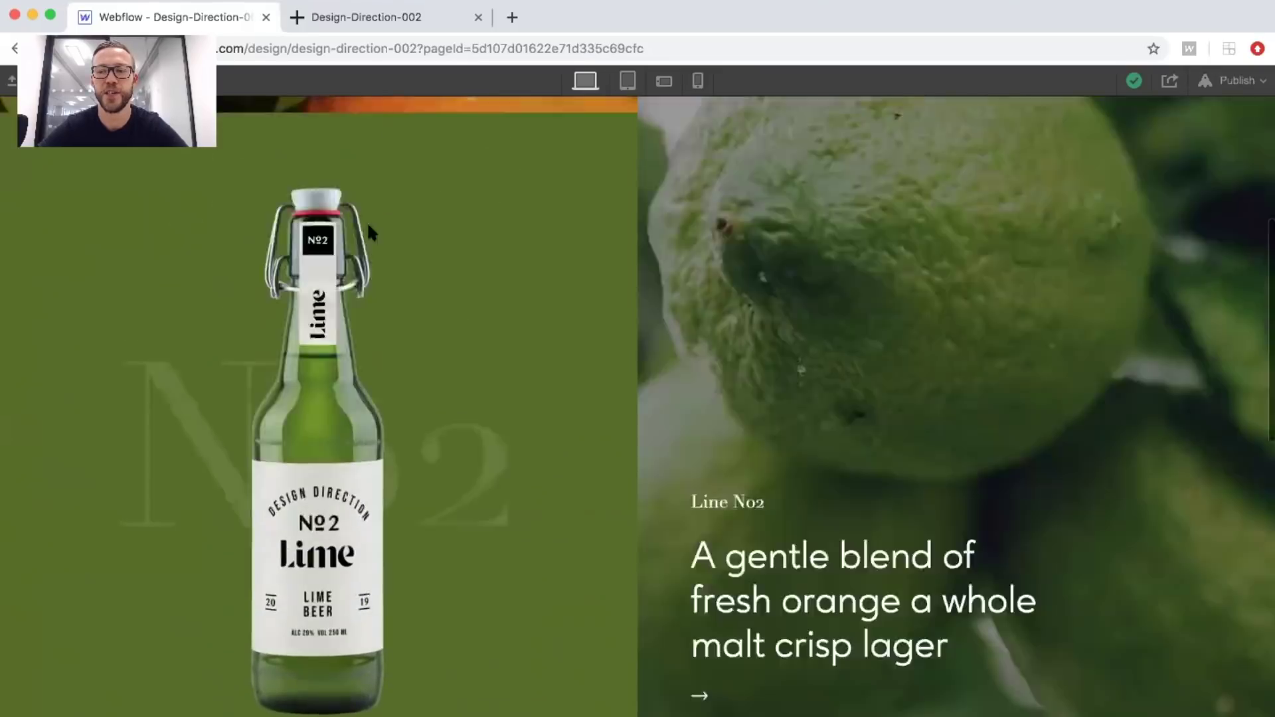
pyautogui.scroll(-2, 369, 232)
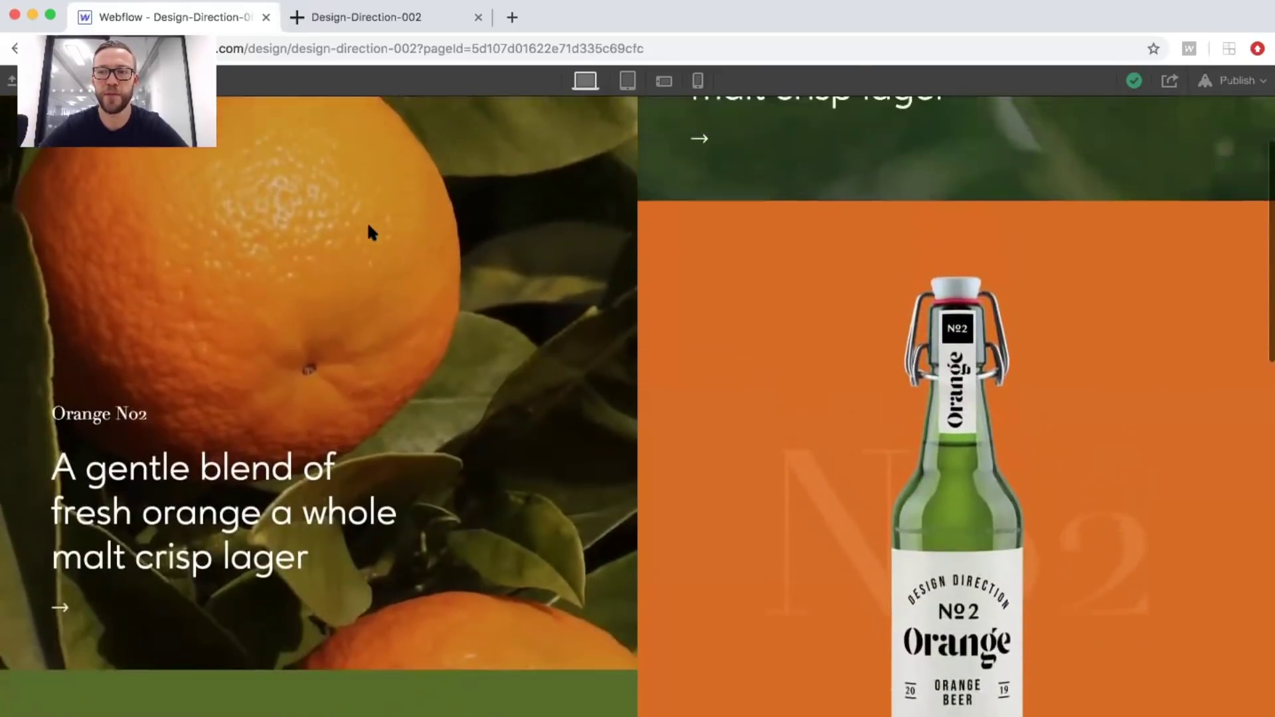
pyautogui.scroll(2, 369, 232)
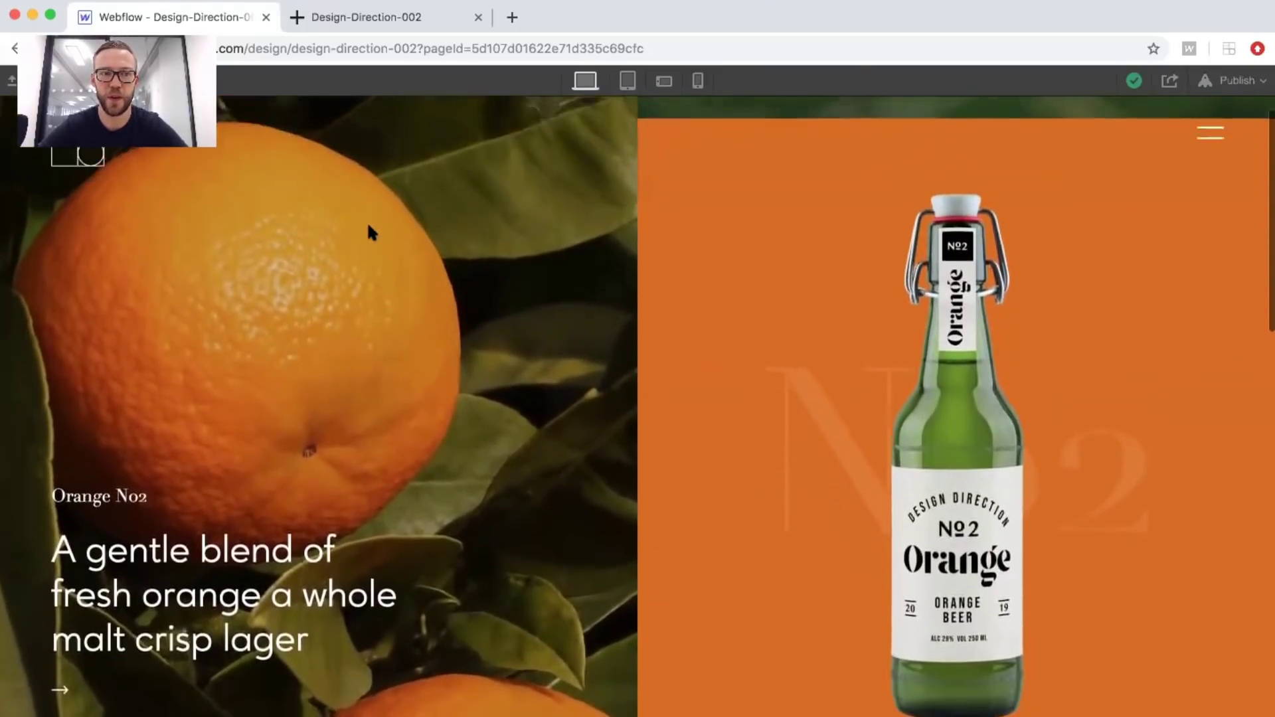
pyautogui.scroll(-2, 370, 229)
pyautogui.scroll(3, 369, 230)
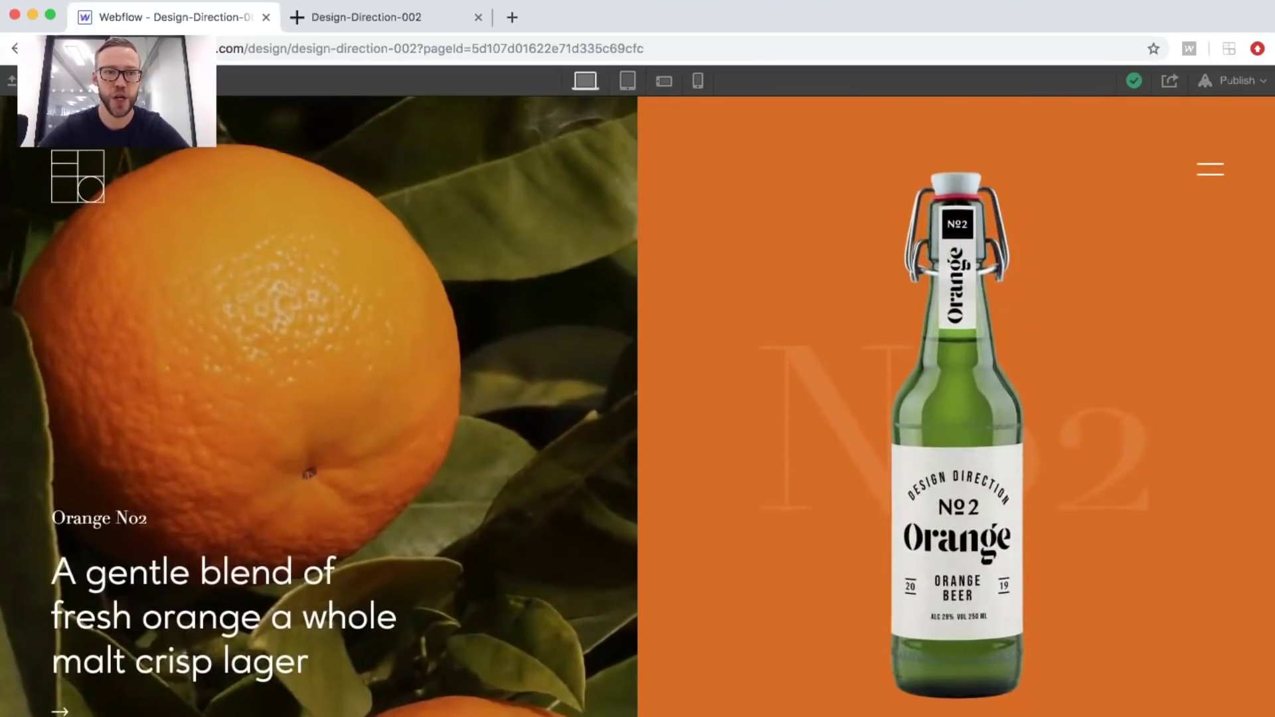
pyautogui.press('super+shift+p')
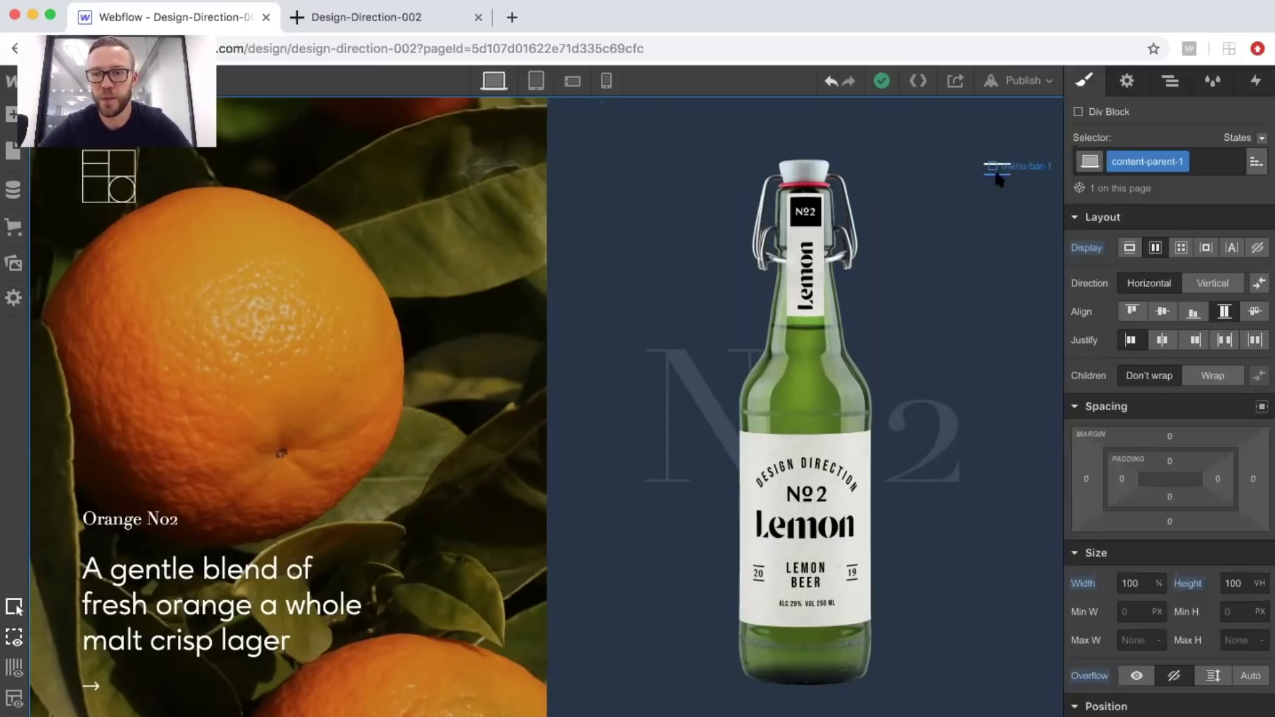
# Change the position of the menu-parent-1 block from Absolute to Fixed.
pyautogui.click(998, 186)
pyautogui.scroll(-3, 1176, 438)
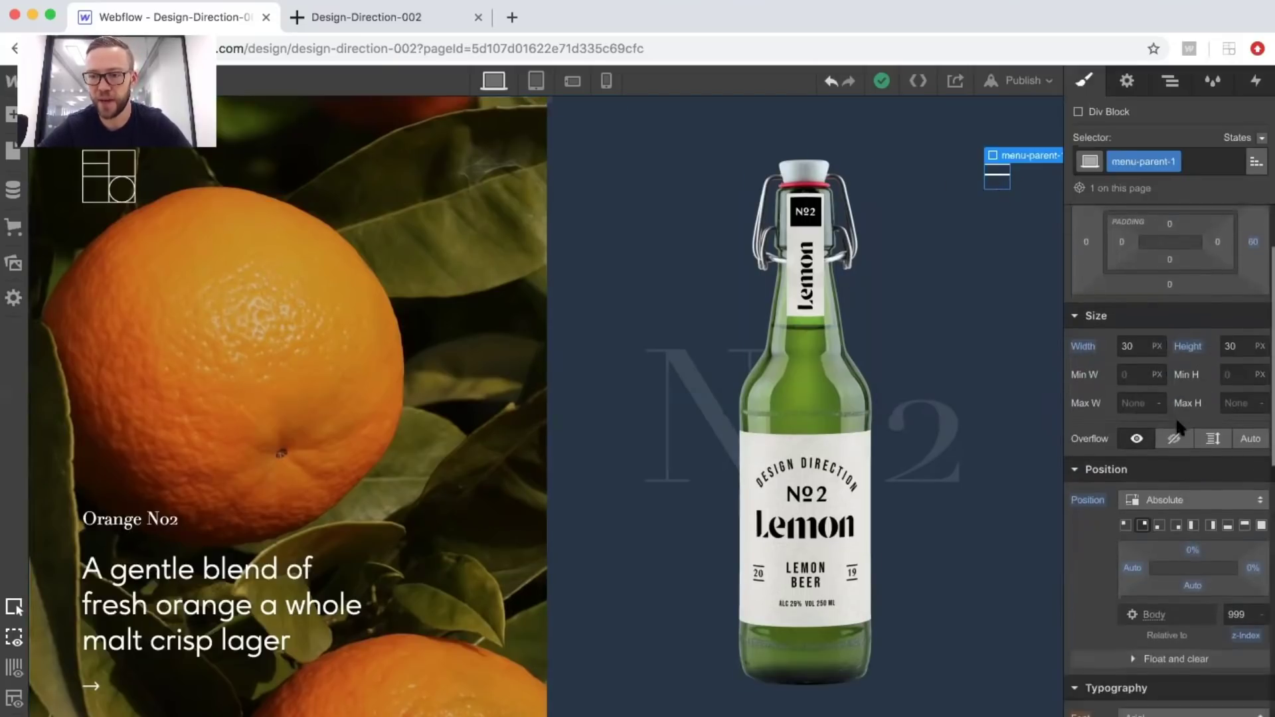
pyautogui.click(1173, 493)
pyautogui.click(1163, 518)
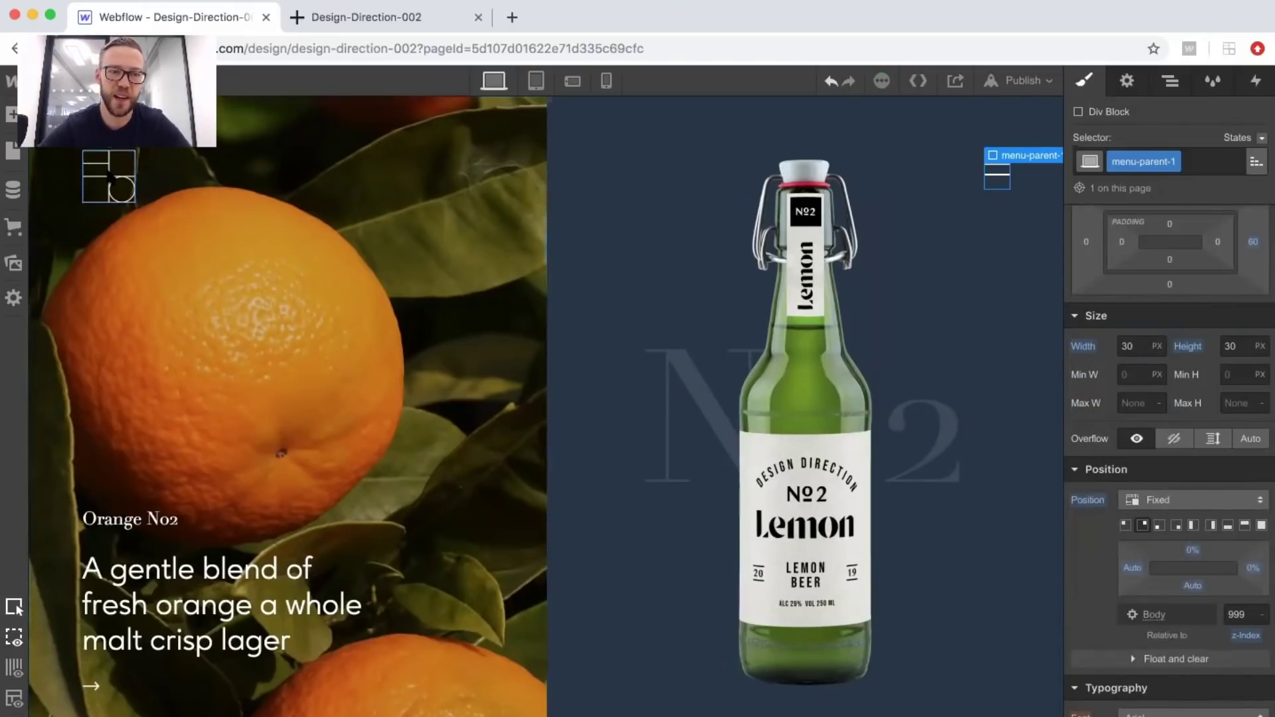
# Select the main logo and scroll through the published Design-Direction-002 site to compare how the logo and menu behave.
pyautogui.click(129, 180)
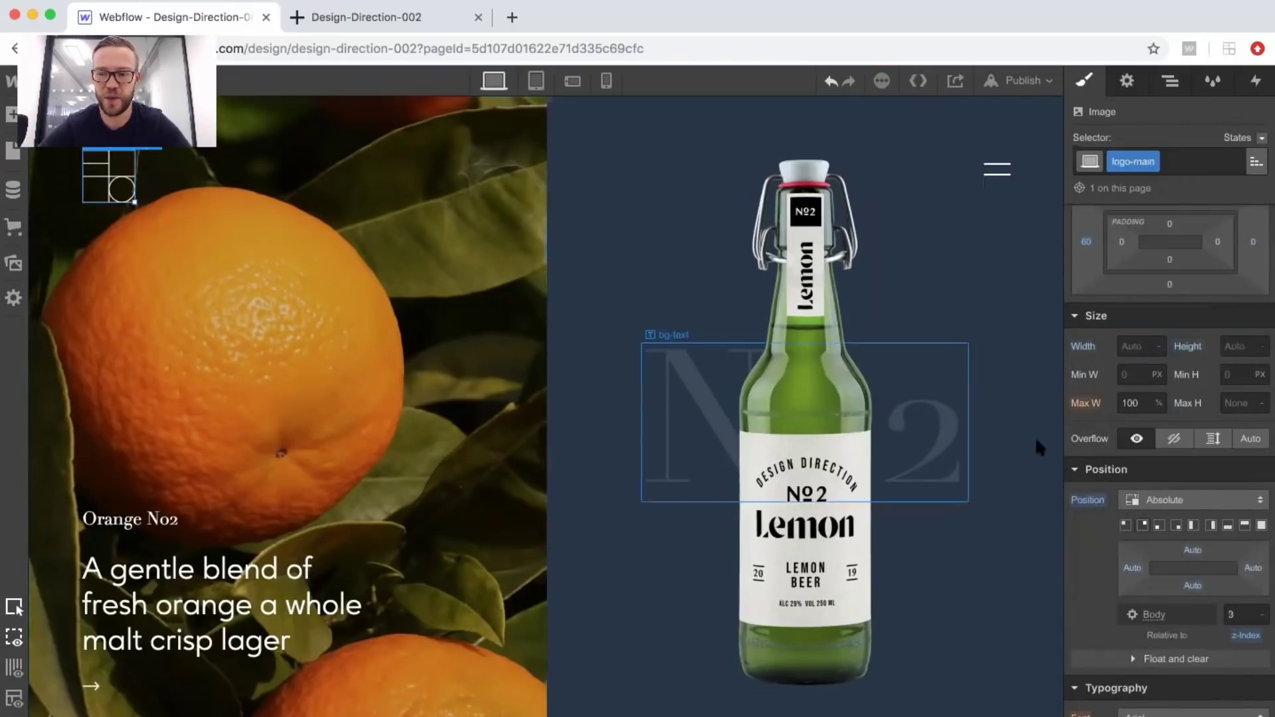
pyautogui.click(325, 24)
pyautogui.scroll(-10, 365, 246)
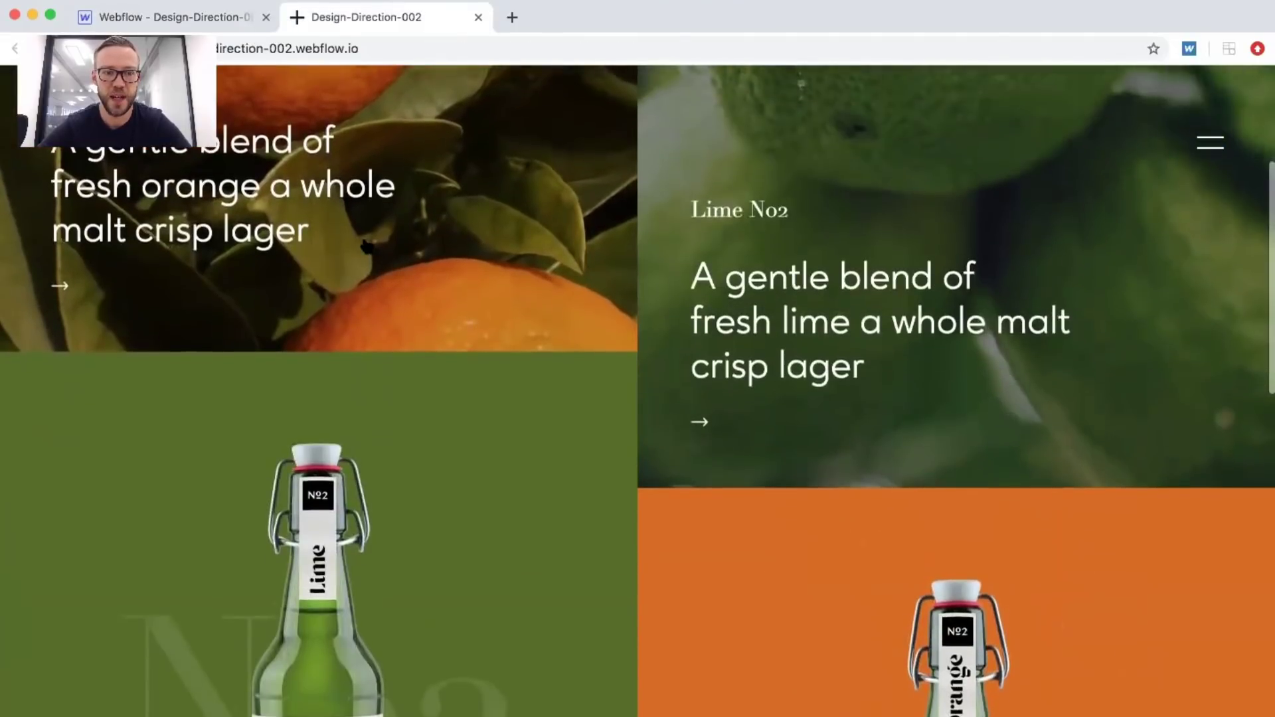
pyautogui.scroll(10, 367, 247)
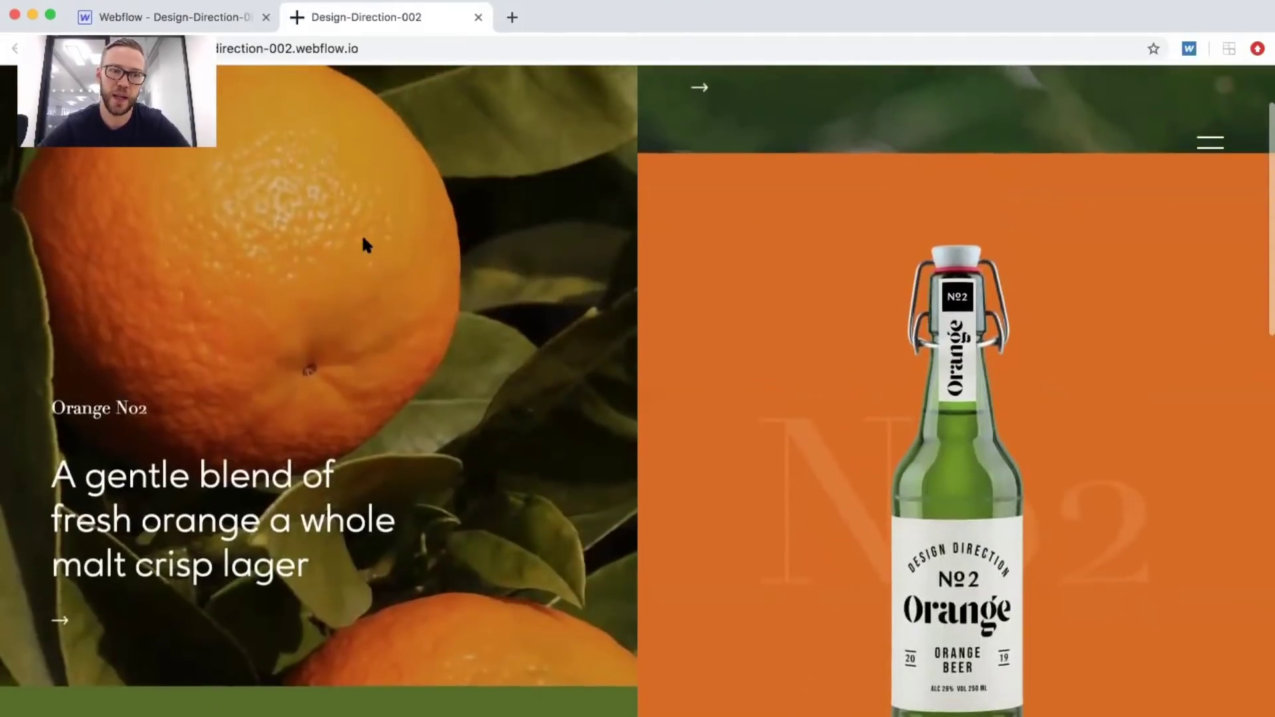
pyautogui.scroll(-15, 364, 246)
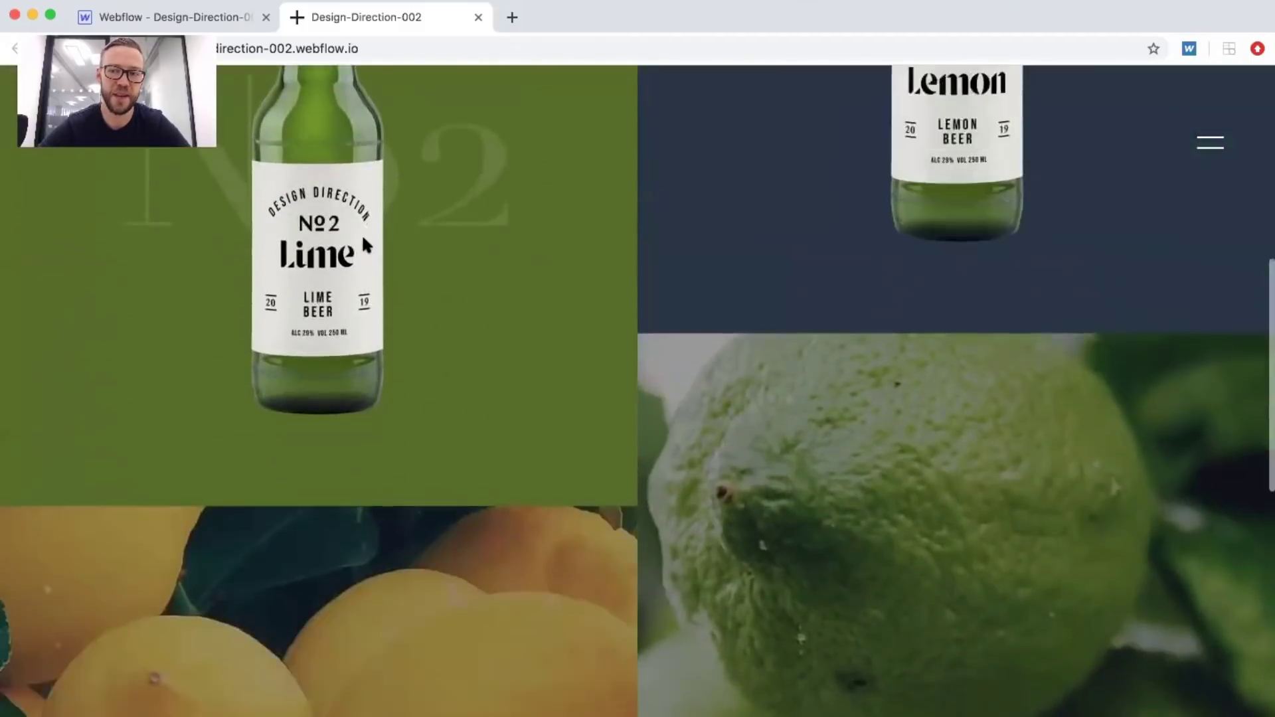
pyautogui.scroll(15, 364, 246)
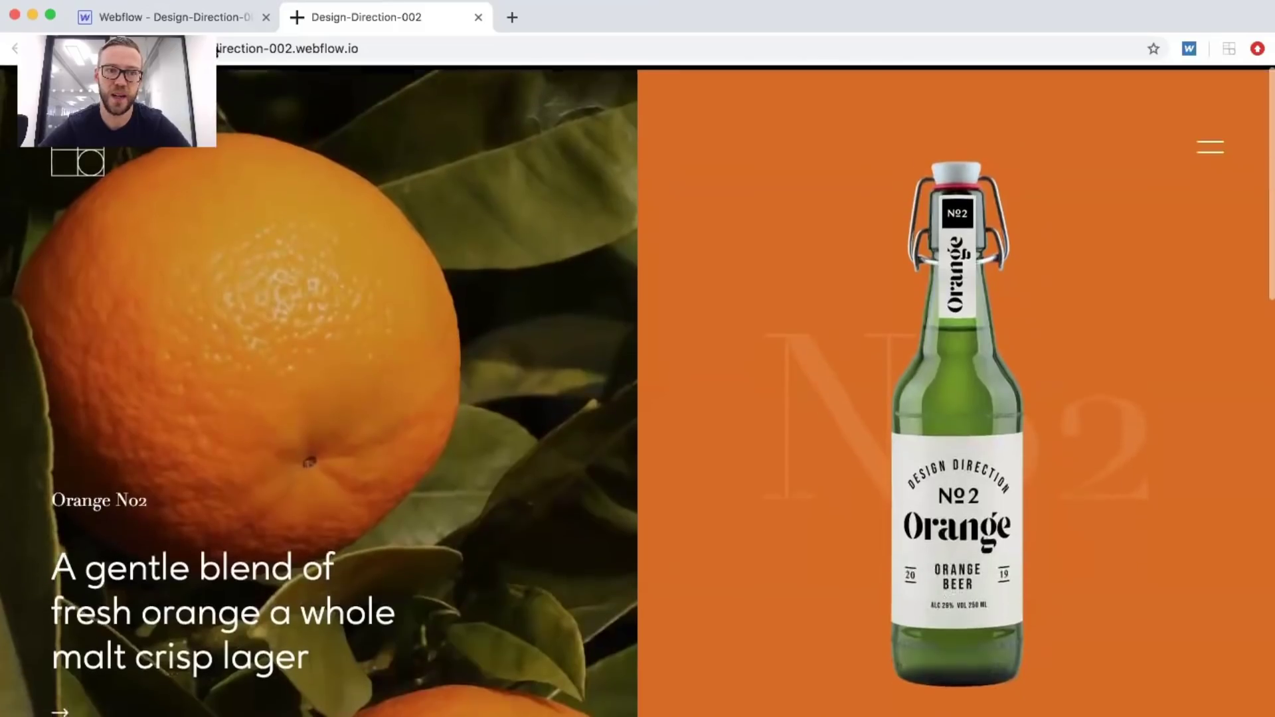
# Return to the Webflow Designer and examine how the elements inside the col-left sections are nested.
pyautogui.click(244, 23)
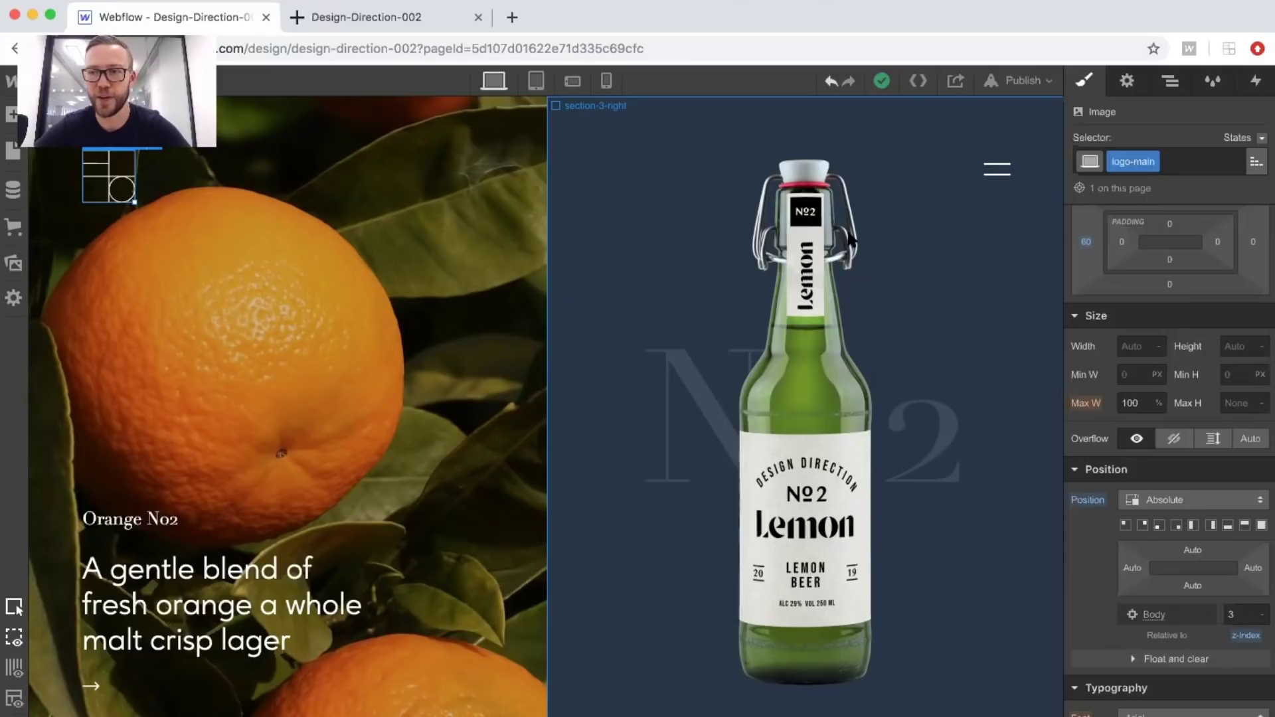
pyautogui.click(1170, 80)
pyautogui.click(1088, 245)
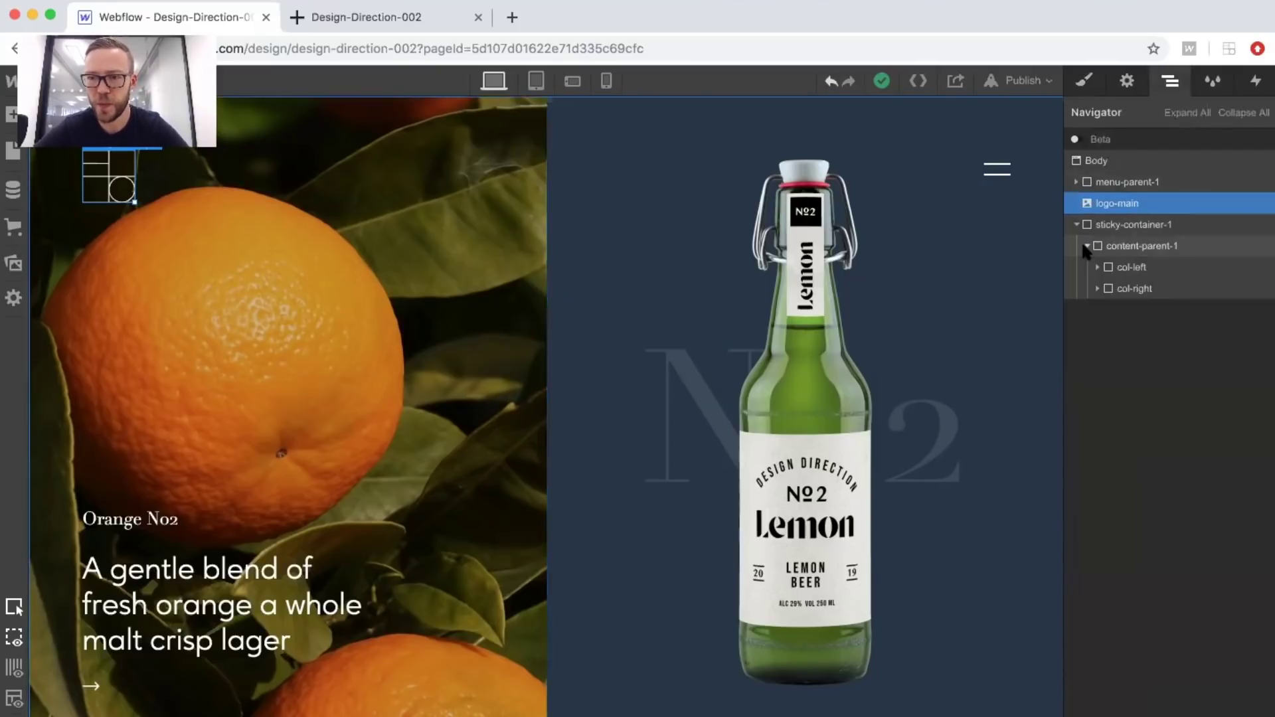
pyautogui.click(1098, 267)
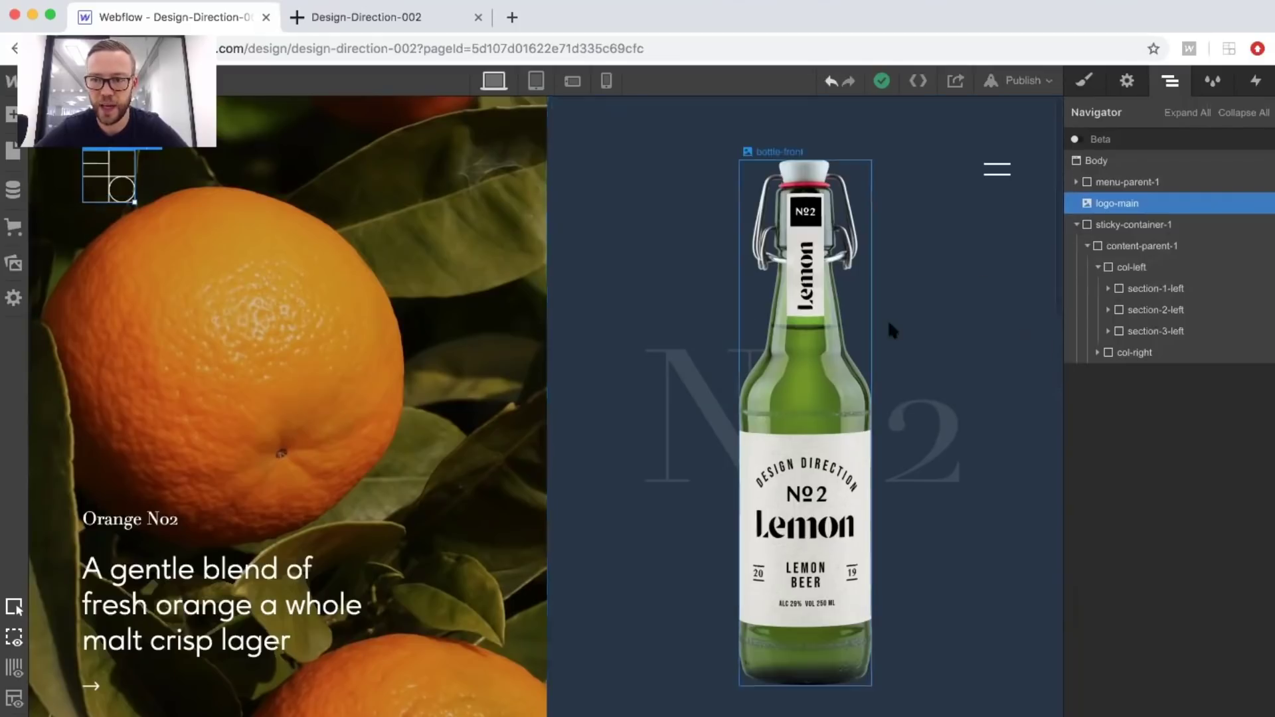
pyautogui.click(1156, 289)
pyautogui.click(1153, 311)
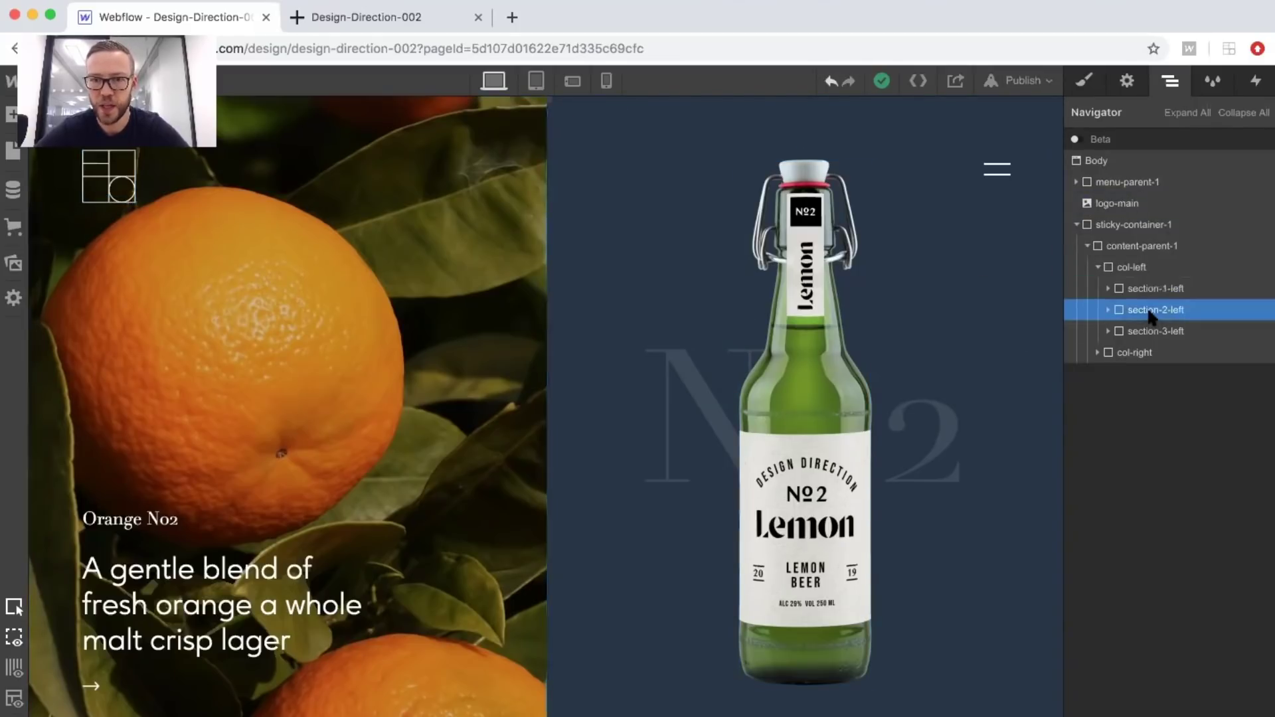
pyautogui.click(1108, 288)
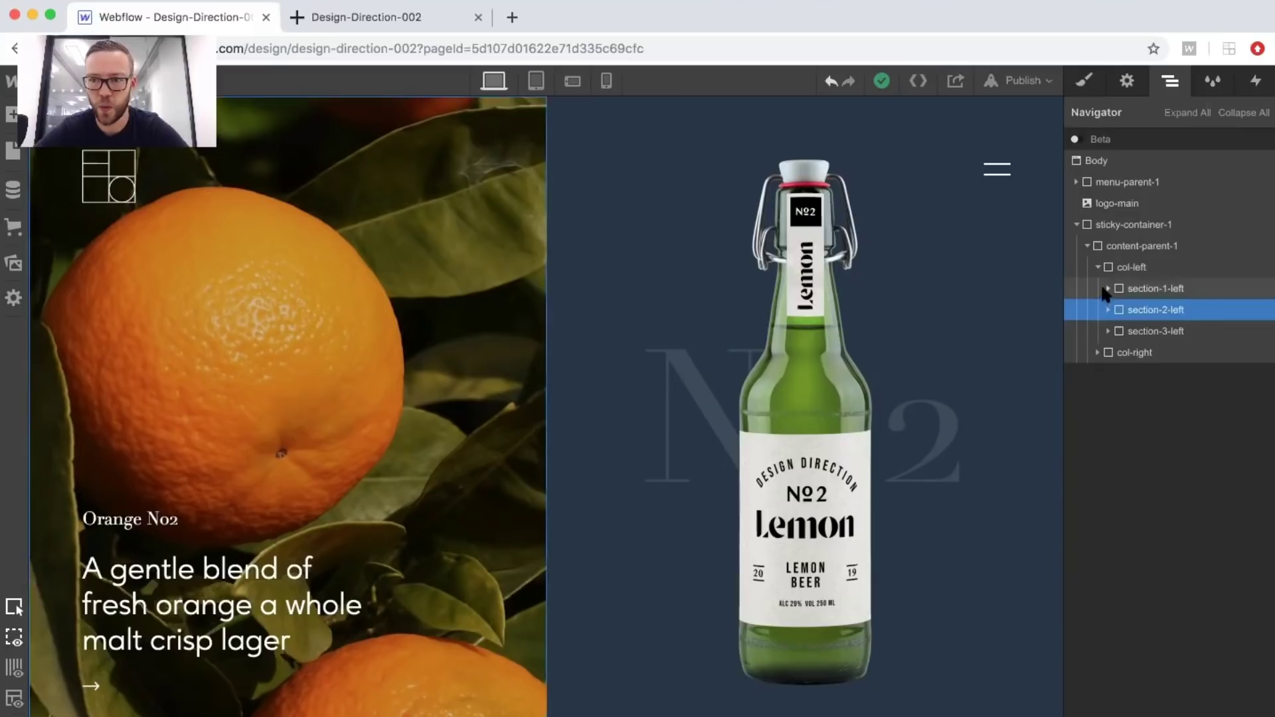
pyautogui.click(1120, 310)
pyautogui.click(1121, 311)
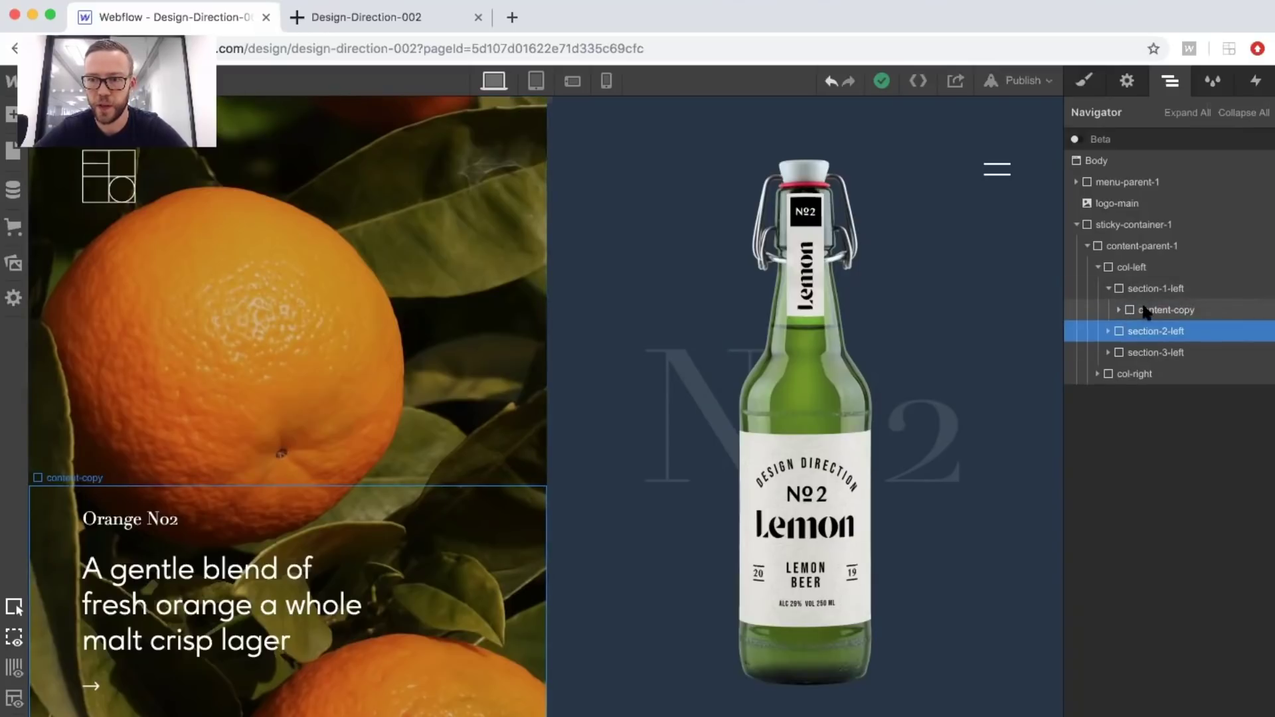
pyautogui.click(1145, 310)
pyautogui.click(1109, 330)
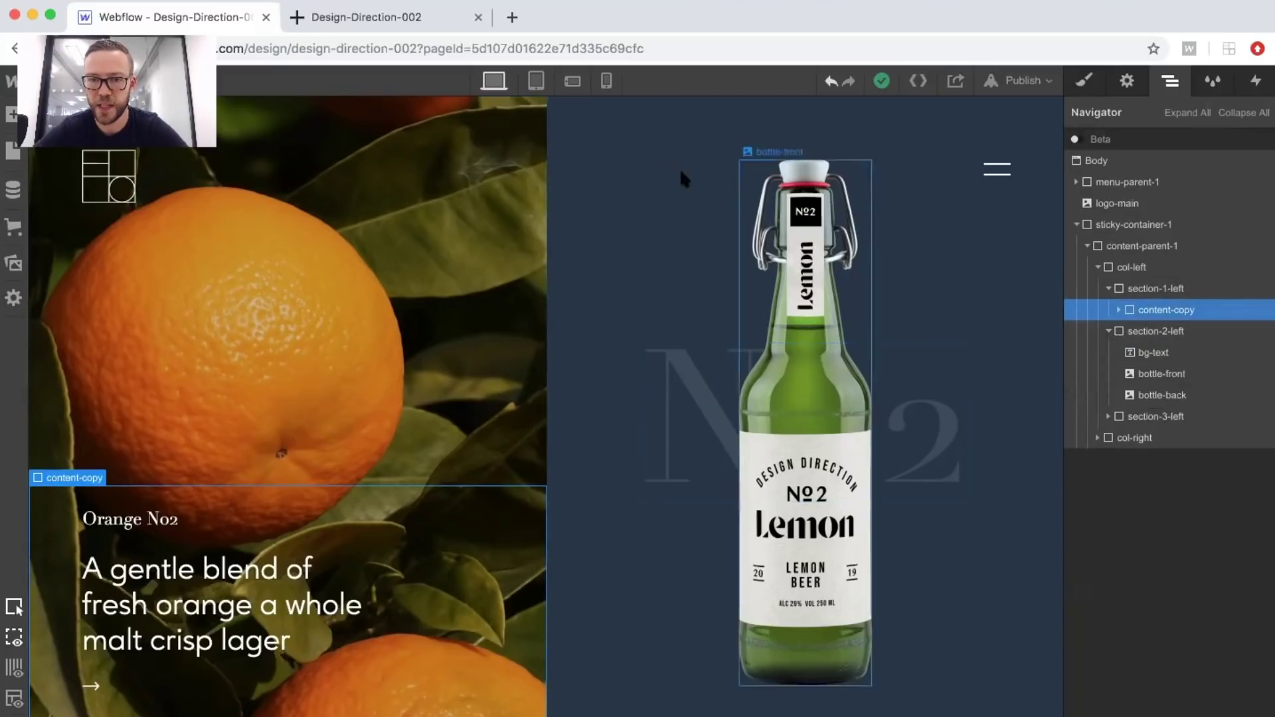
# Add a Mouse hover trigger to section-3-right with Start an Animation as its On hover action.
pyautogui.click(659, 150)
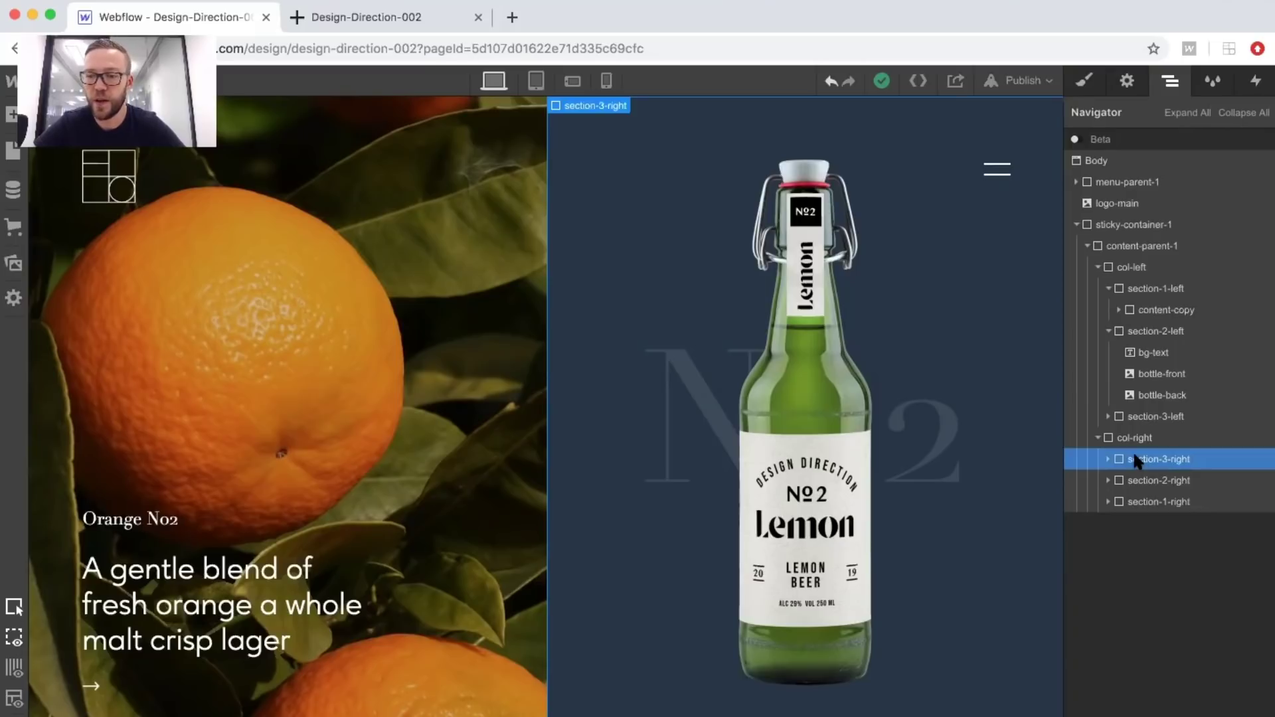
pyautogui.click(1256, 81)
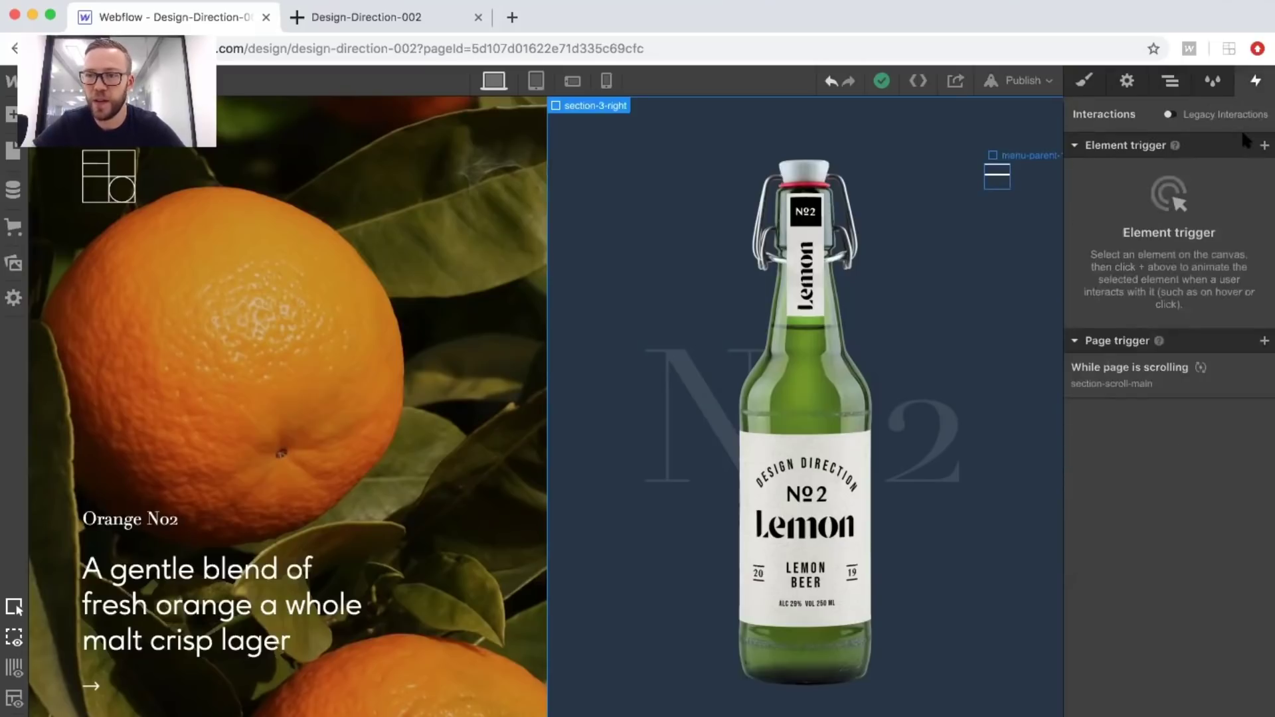
pyautogui.click(1264, 145)
pyautogui.click(1175, 185)
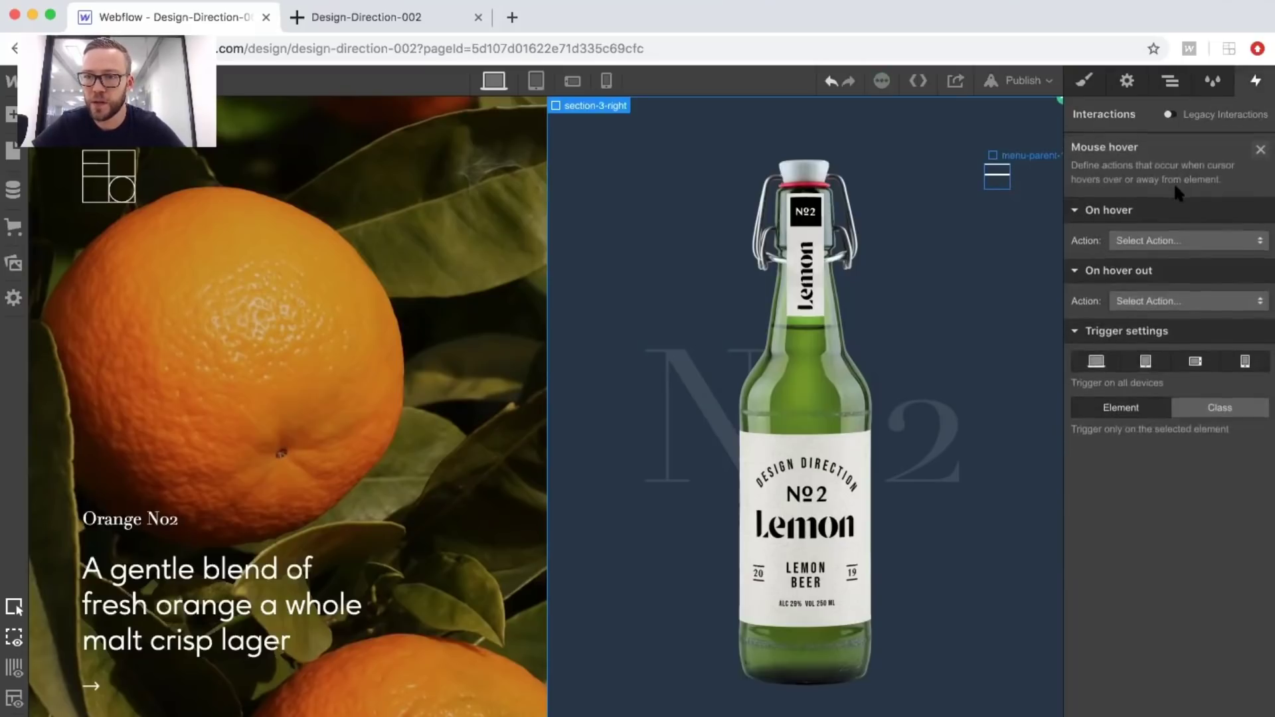
pyautogui.click(1132, 244)
pyautogui.click(1136, 250)
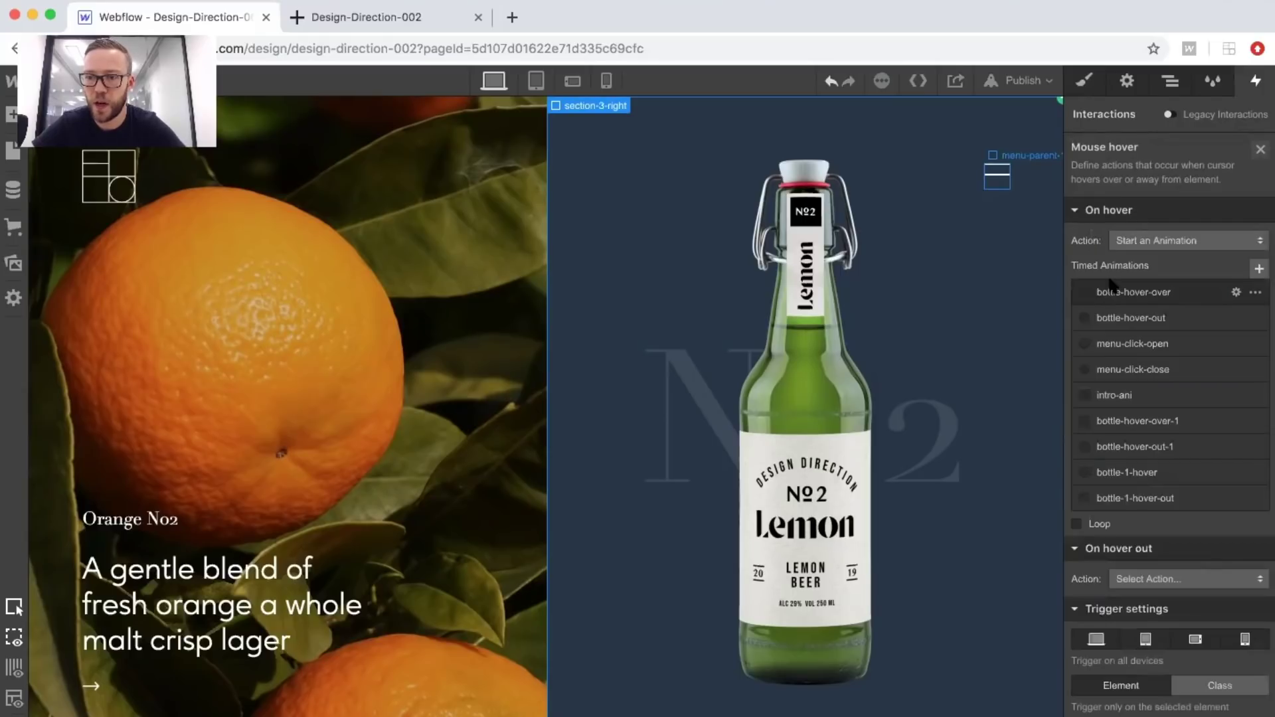
# Create a new timed animation for the On hover action and name it bottle-hover-over-1.
pyautogui.click(1259, 268)
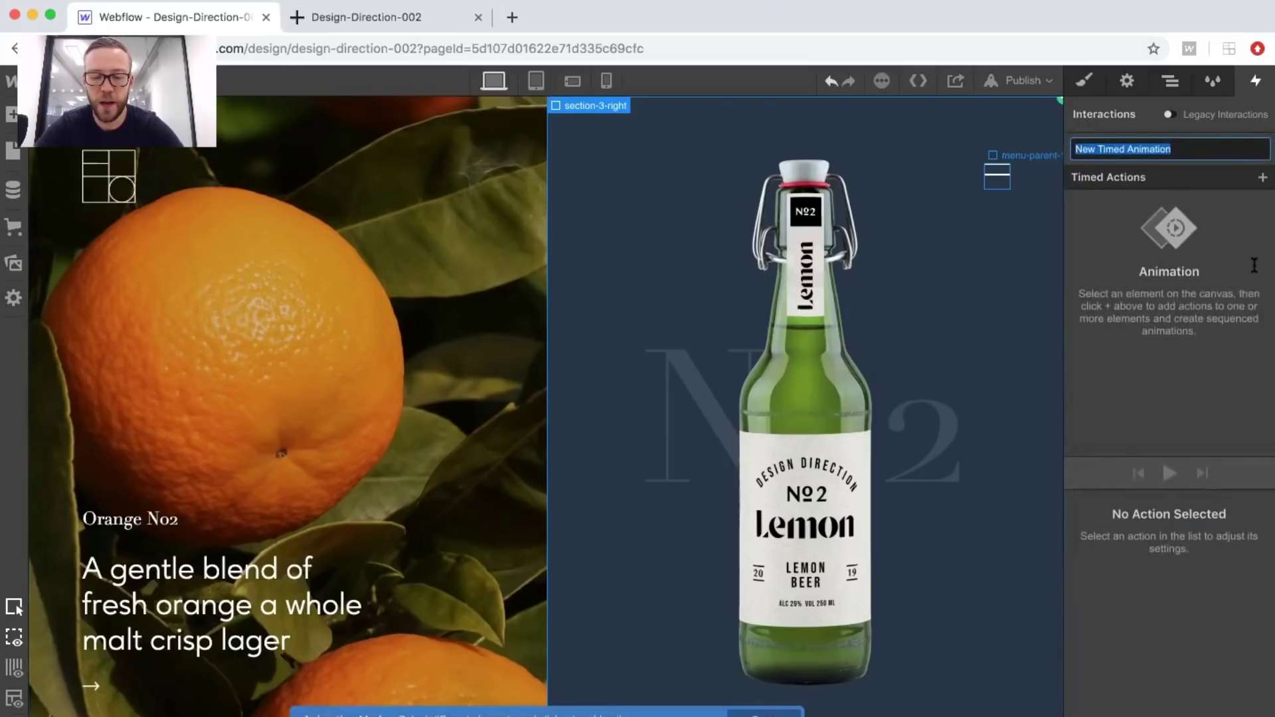
pyautogui.write('bottol')
pyautogui.press('BackSpace')
pyautogui.press('BackSpace')
pyautogui.write('le')
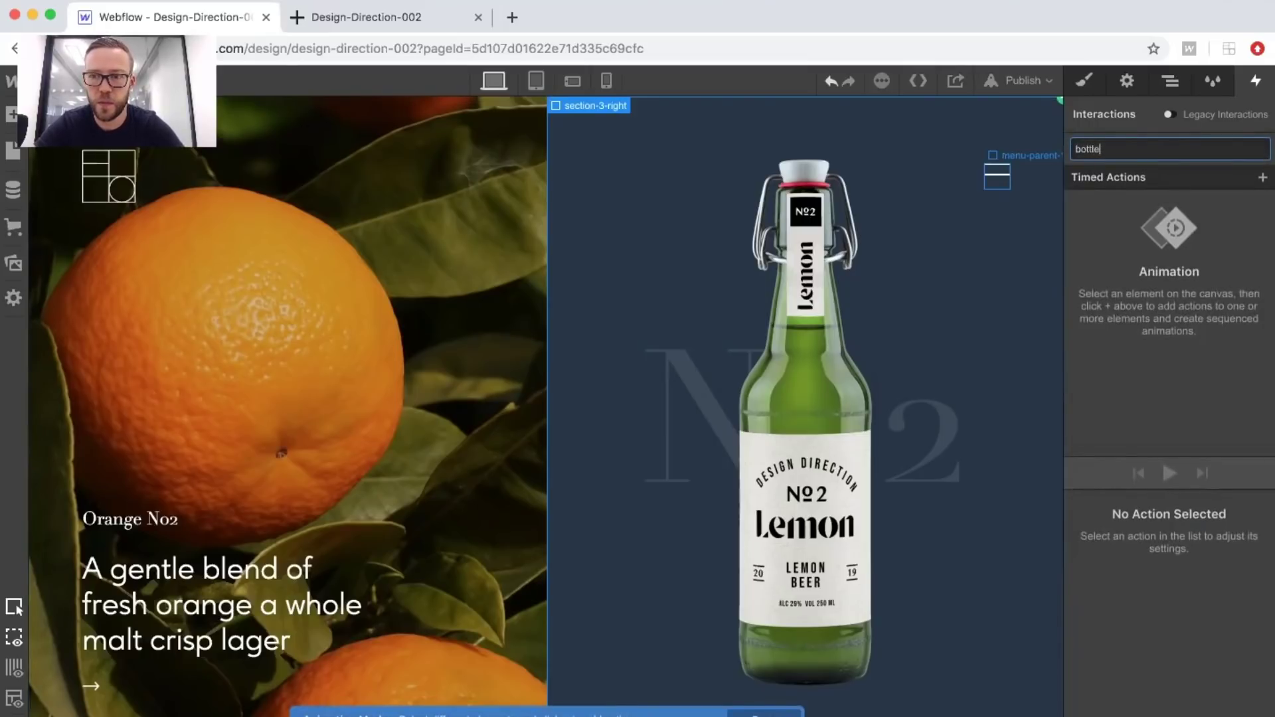
pyautogui.write('ol')
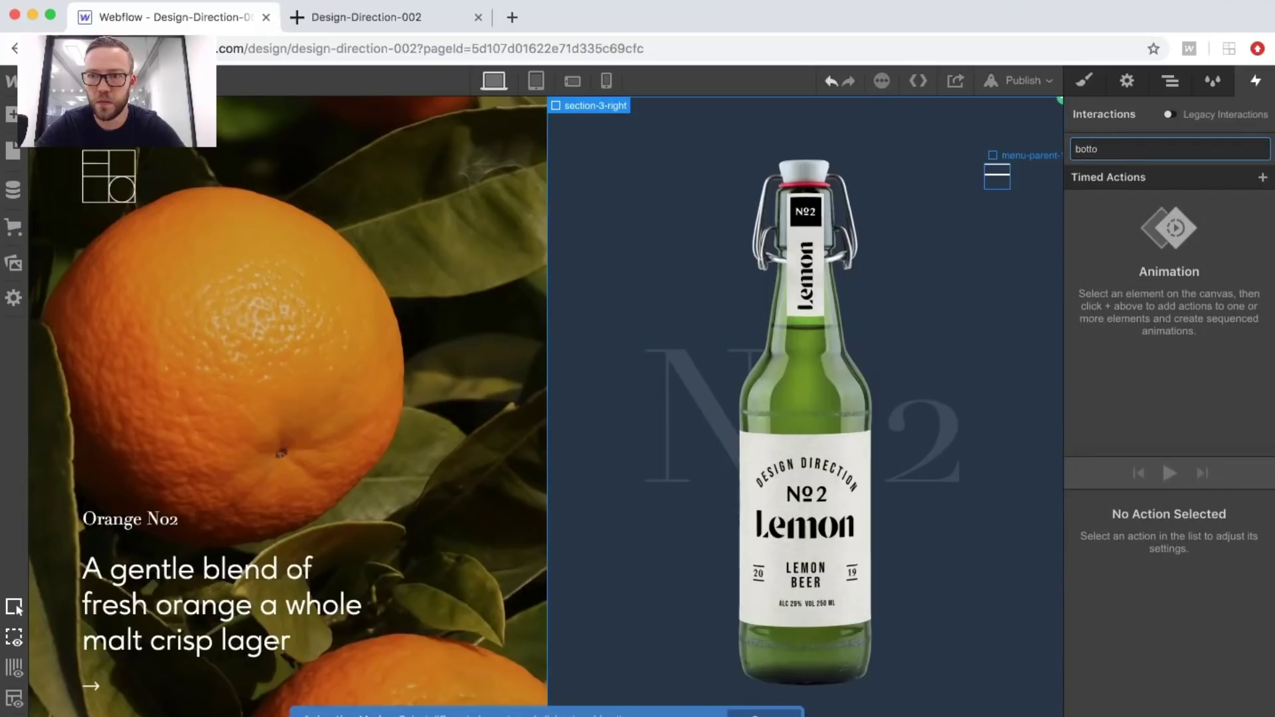
pyautogui.press('BackSpace')
pyautogui.press('BackSpace')
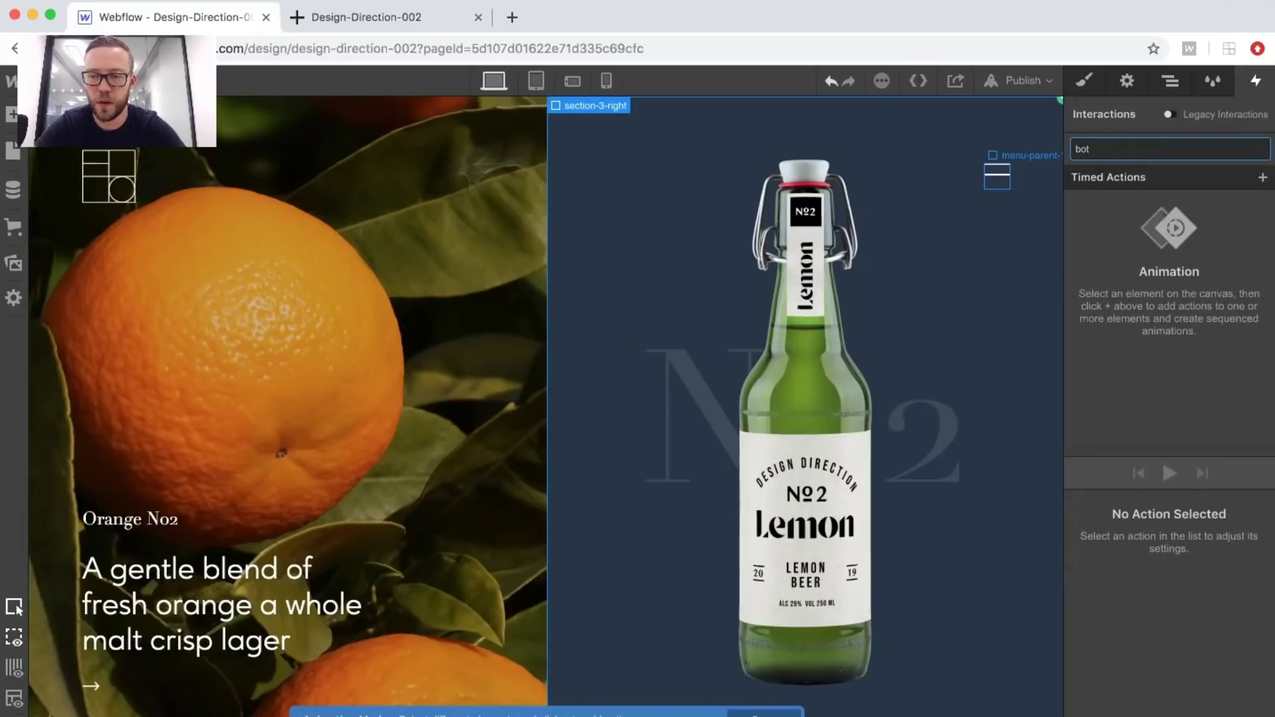
pyautogui.write('t')
pyautogui.write('ole')
pyautogui.press('BackSpace')
pyautogui.press('BackSpace')
pyautogui.press('BackSpace')
pyautogui.write('le-hover')
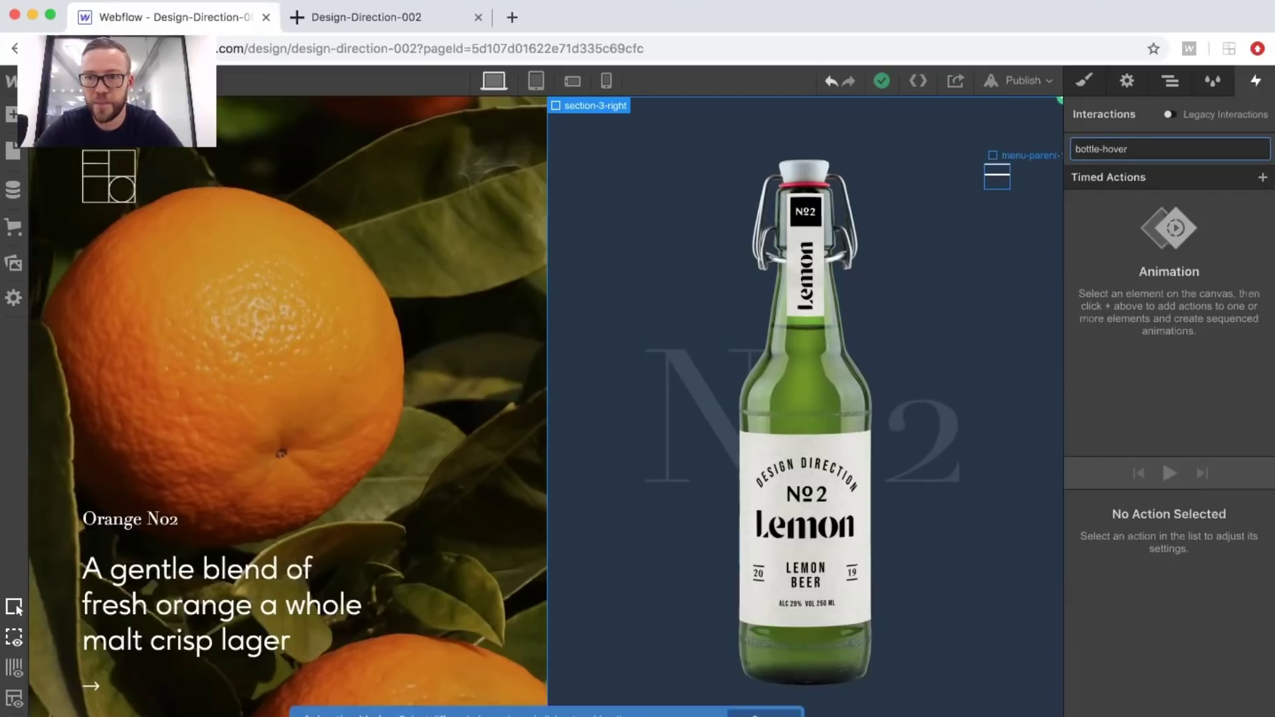
pyautogui.write('-over-')
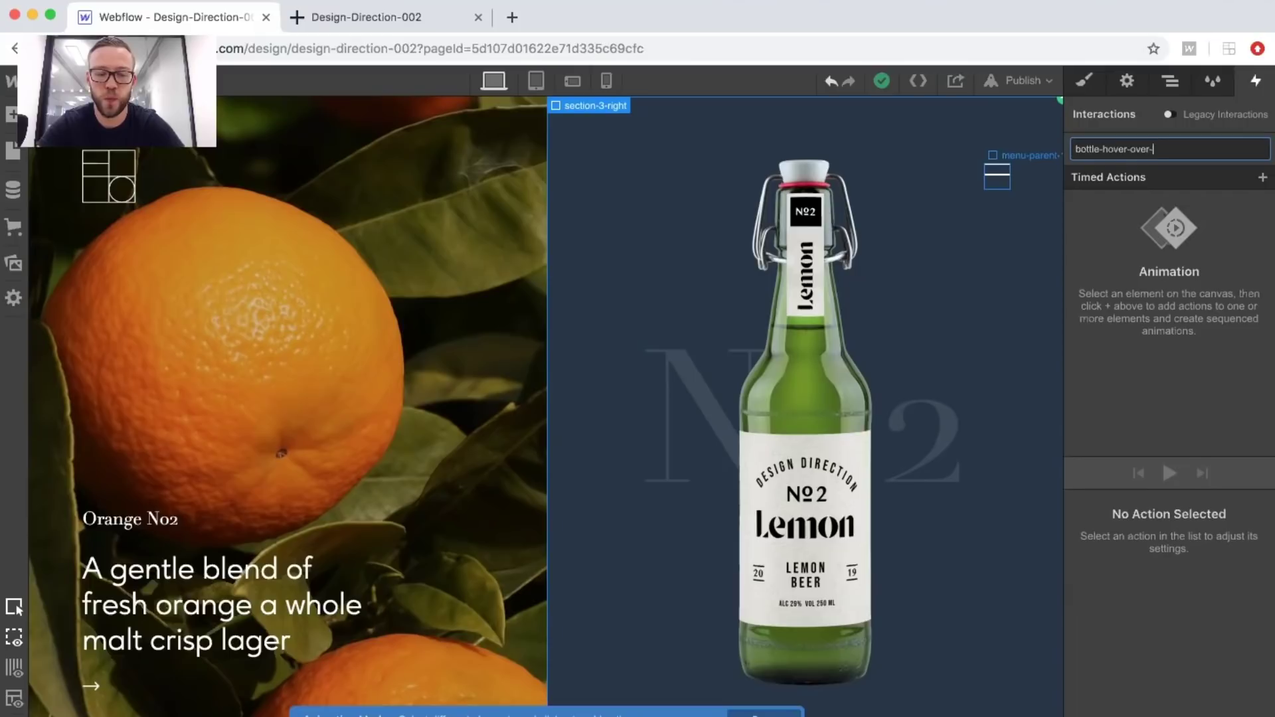
pyautogui.write('1')
pyautogui.press('Return')
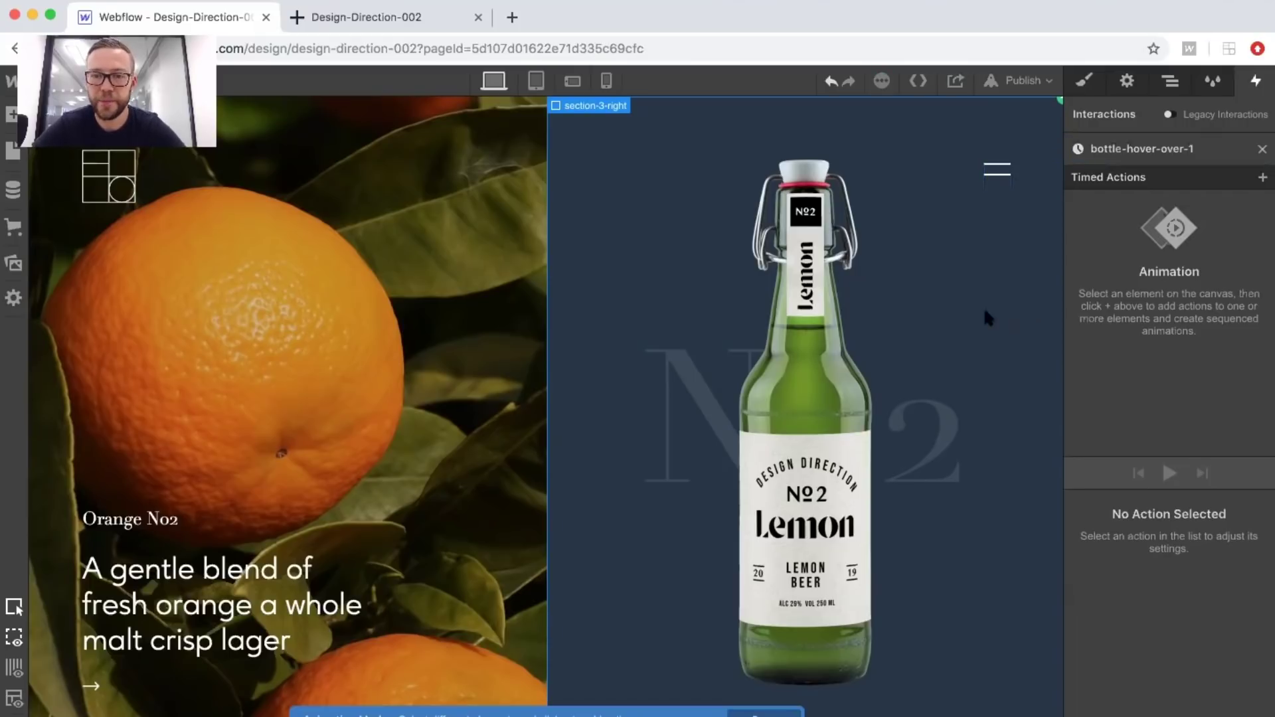
# Add a Move action for bottle-back in section-3-right as initial state, with a horizontal offset of 100 VW.
pyautogui.click(1170, 80)
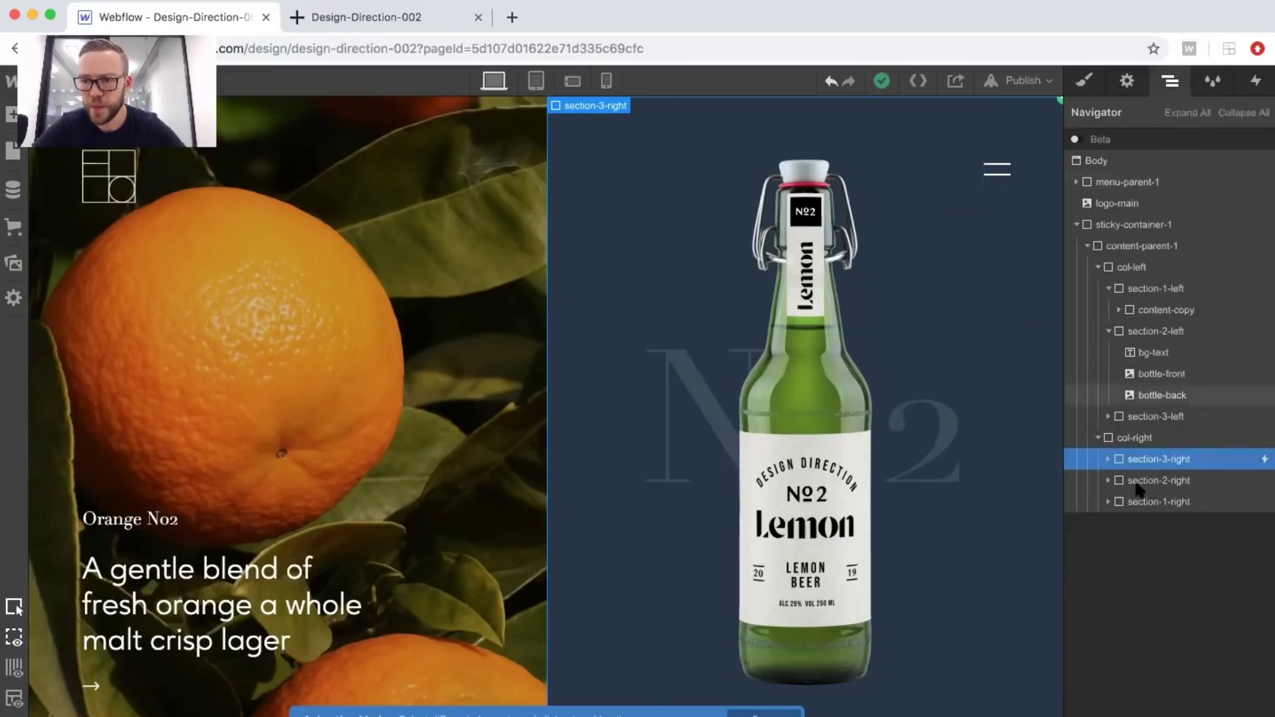
pyautogui.click(1107, 459)
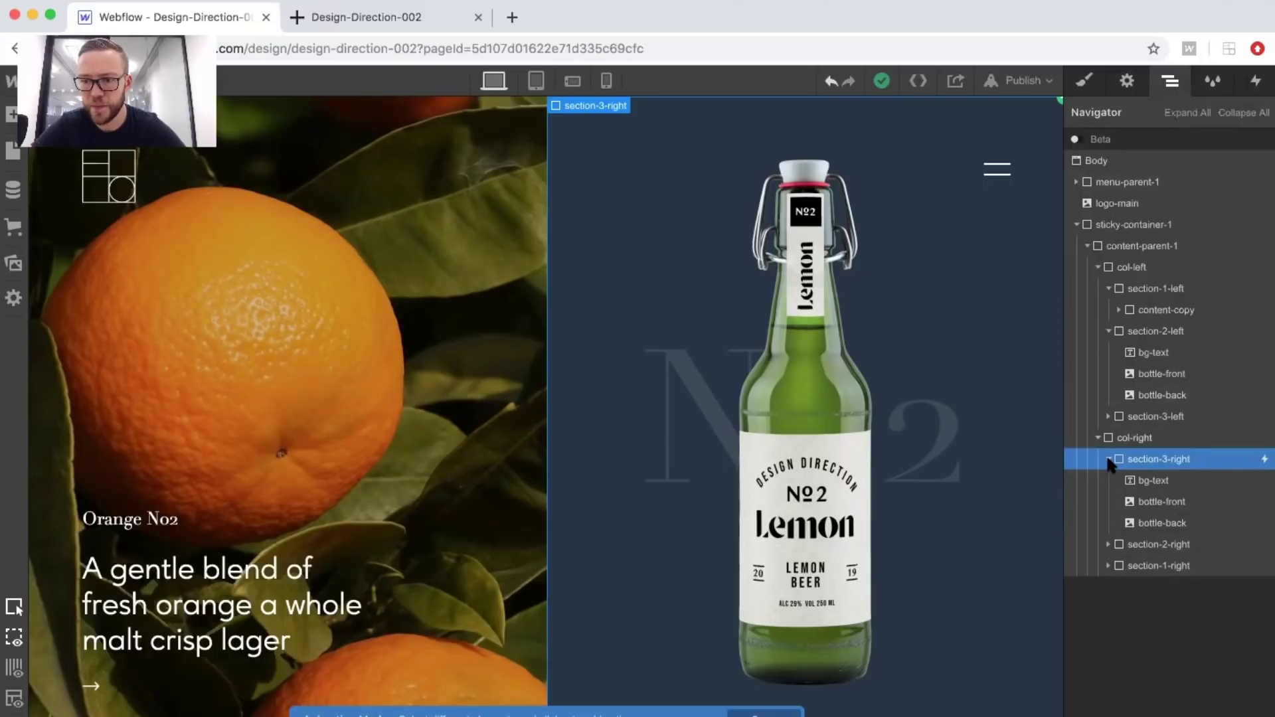
pyautogui.click(1158, 524)
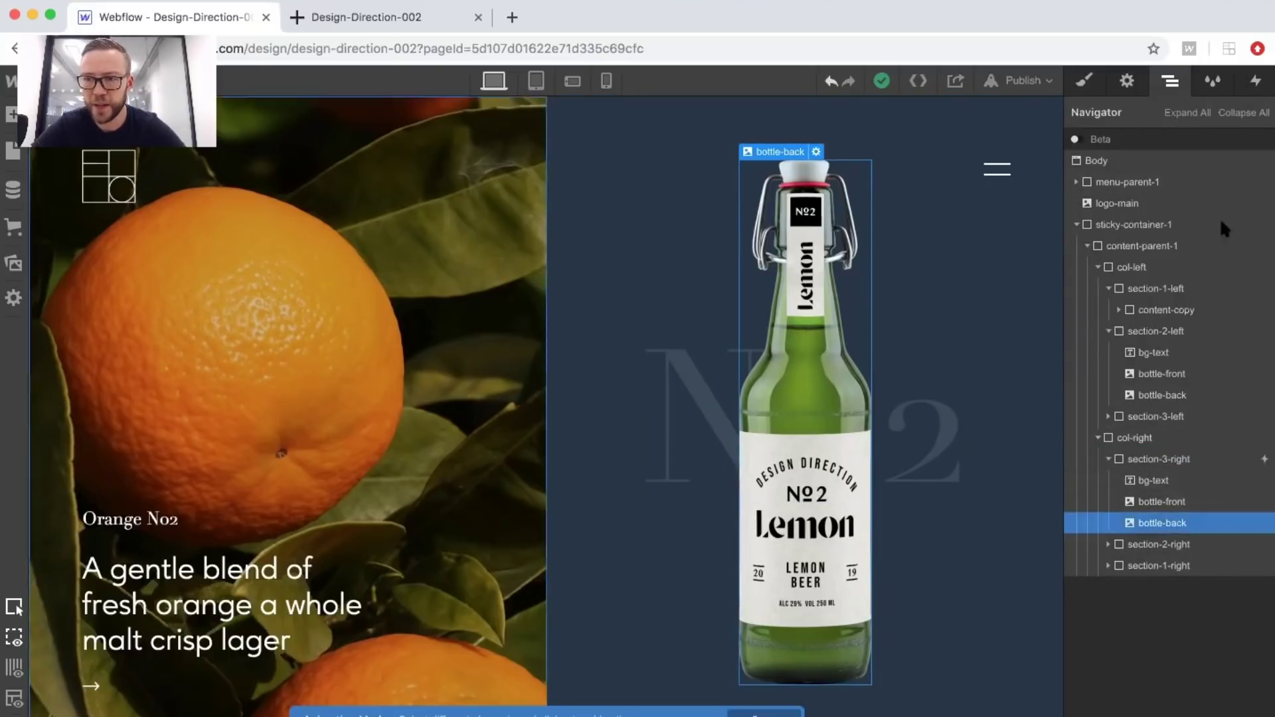
pyautogui.click(1256, 81)
pyautogui.click(1263, 177)
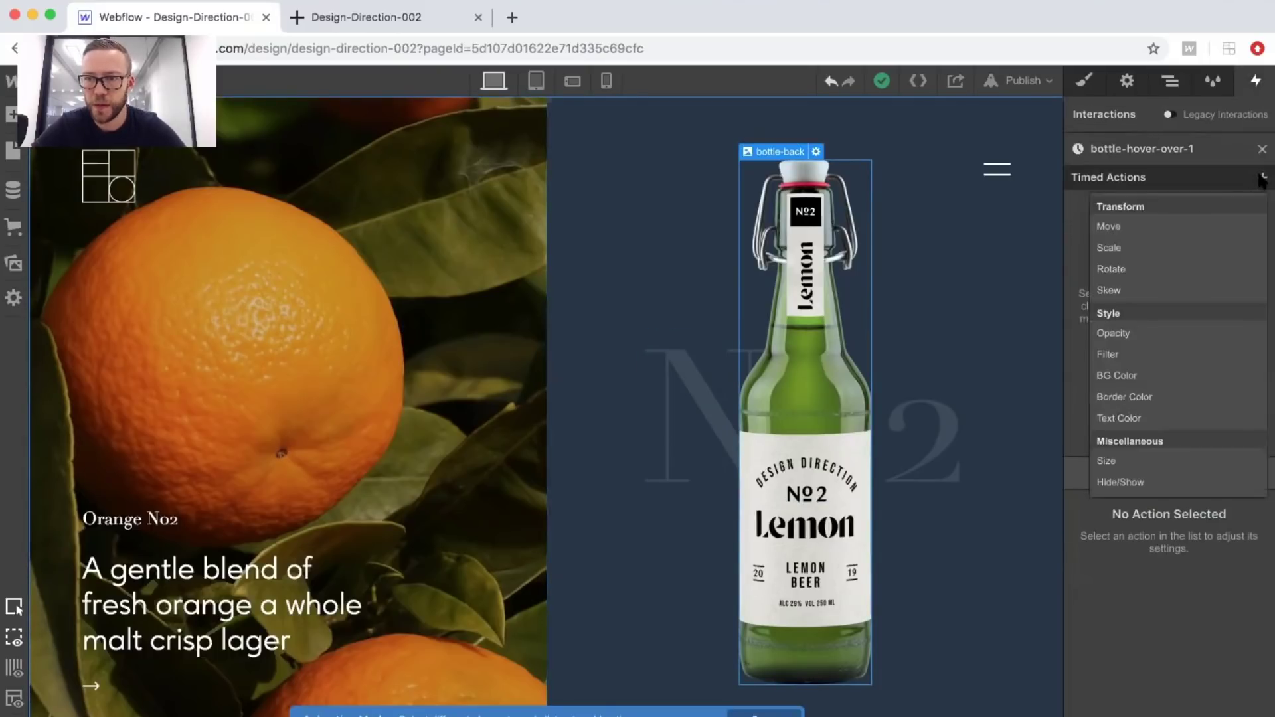
pyautogui.click(1131, 226)
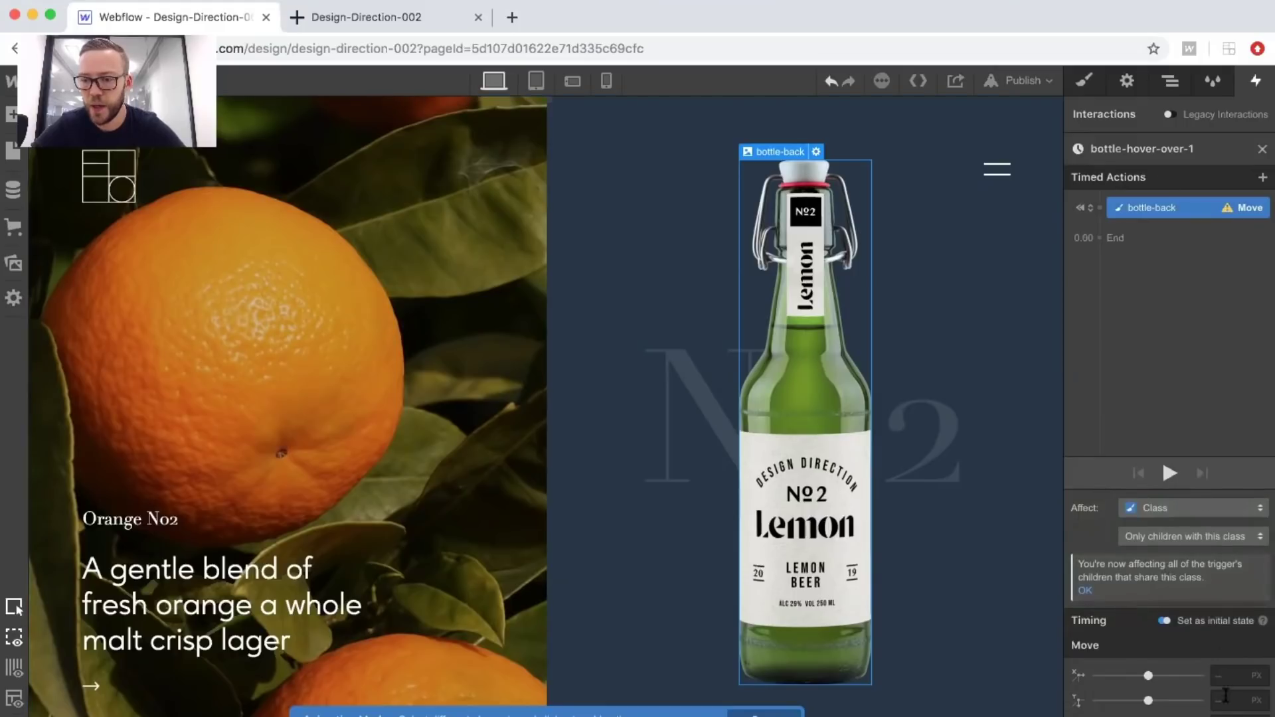
pyautogui.click(1222, 677)
pyautogui.write('10')
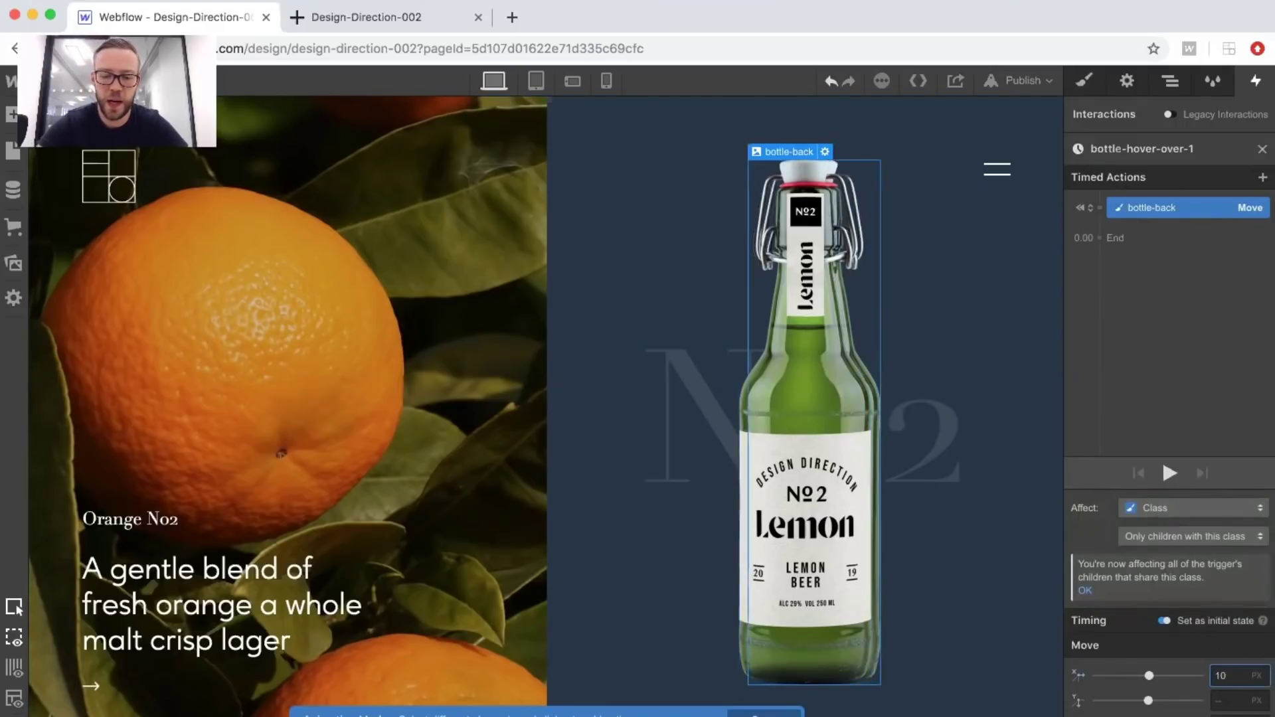
pyautogui.write('0')
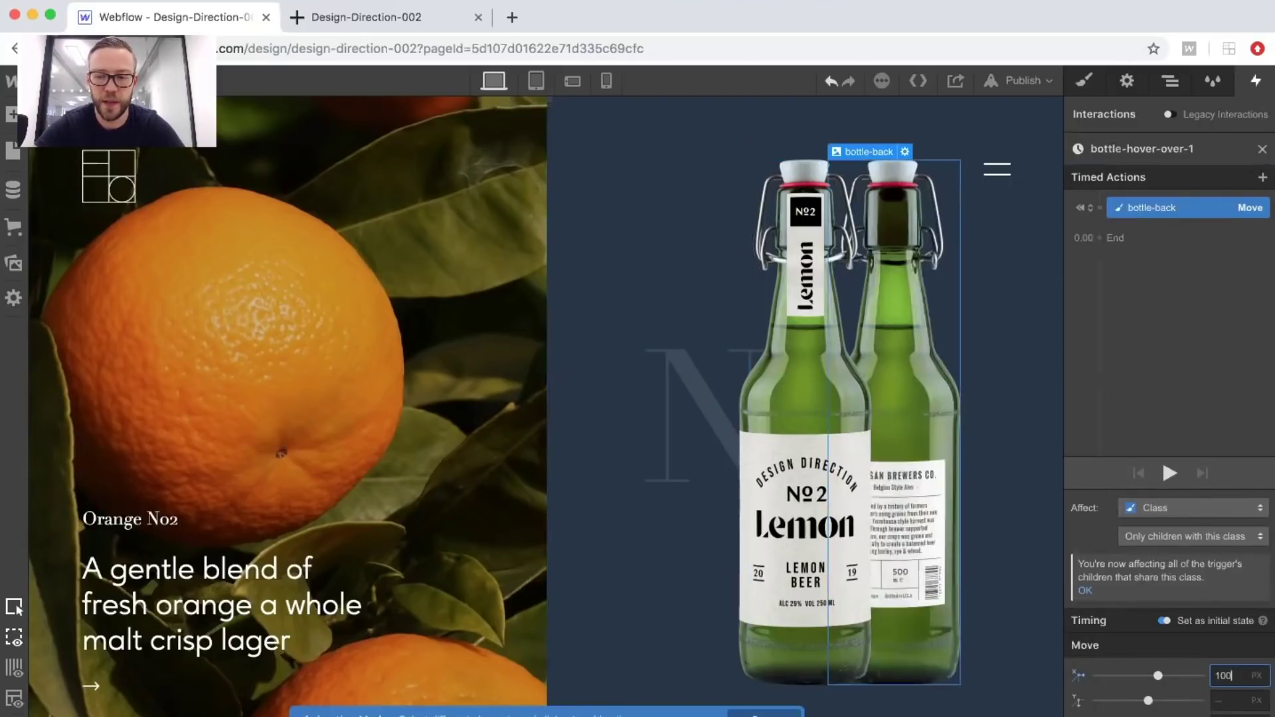
pyautogui.write('vw')
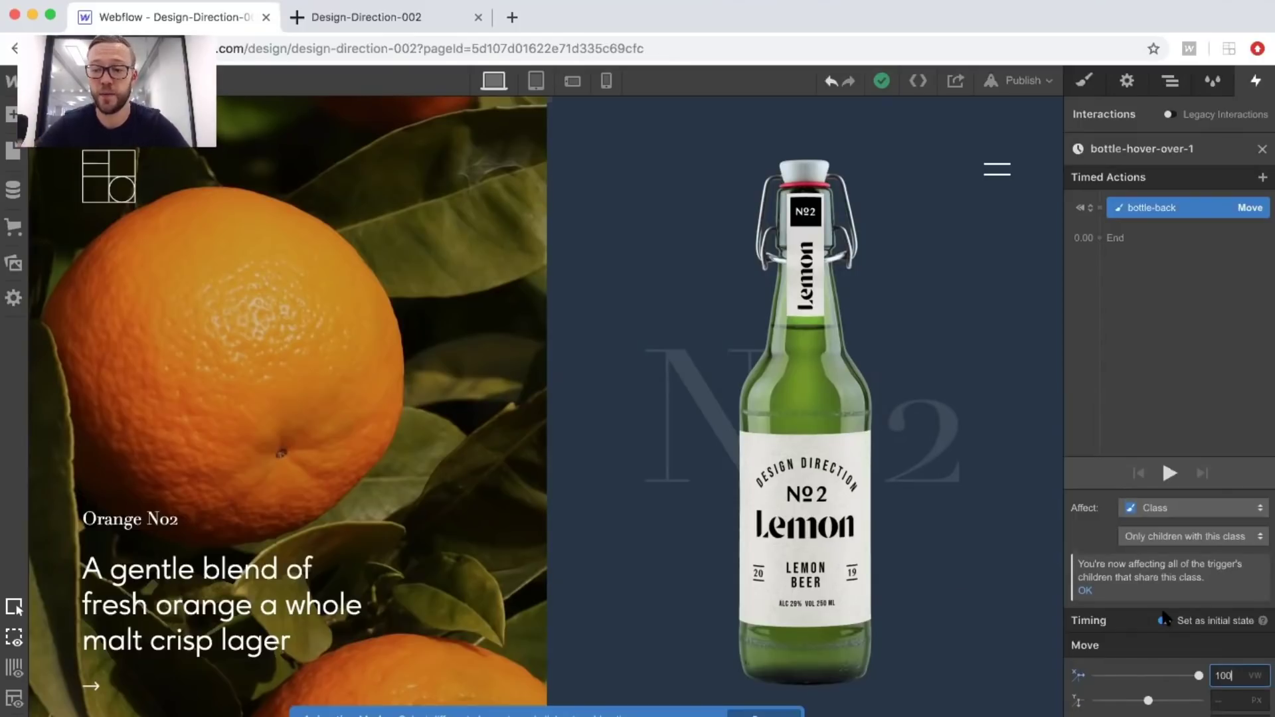
# Add a second Move action for bottle-back with In Out Back easing and a duration of 1 second, and play the animation.
pyautogui.click(1099, 224)
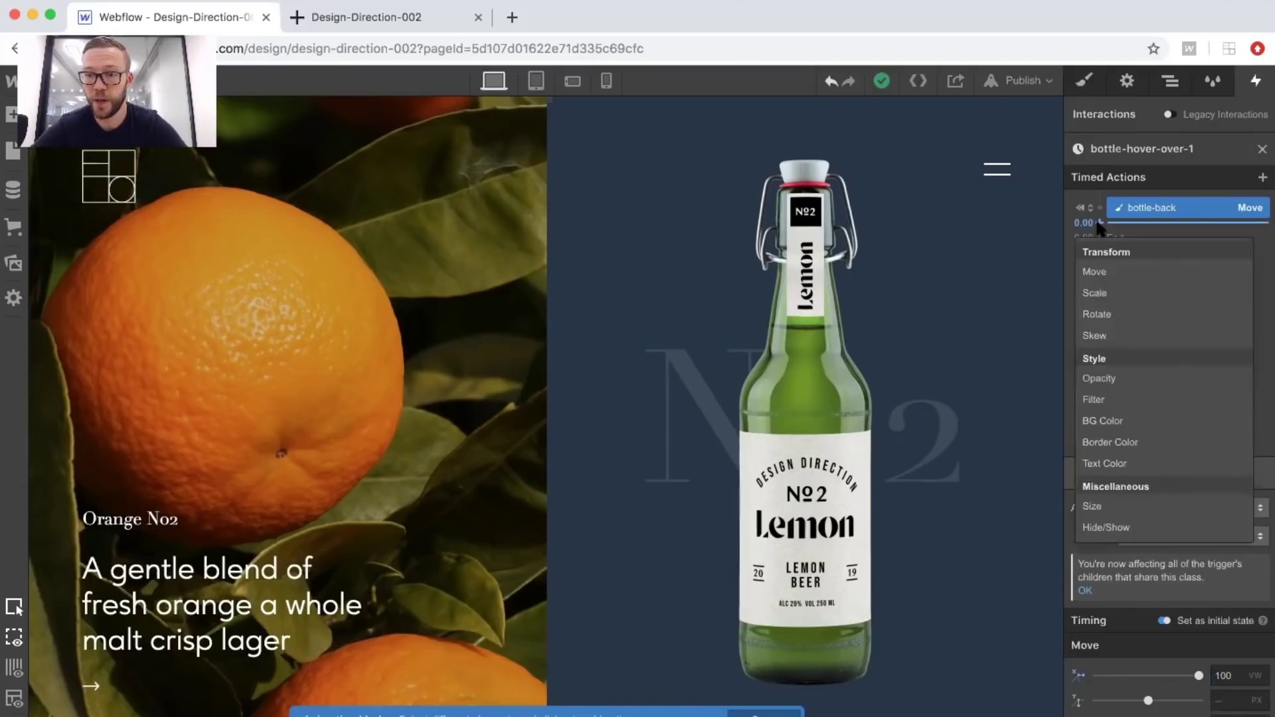
pyautogui.click(1099, 269)
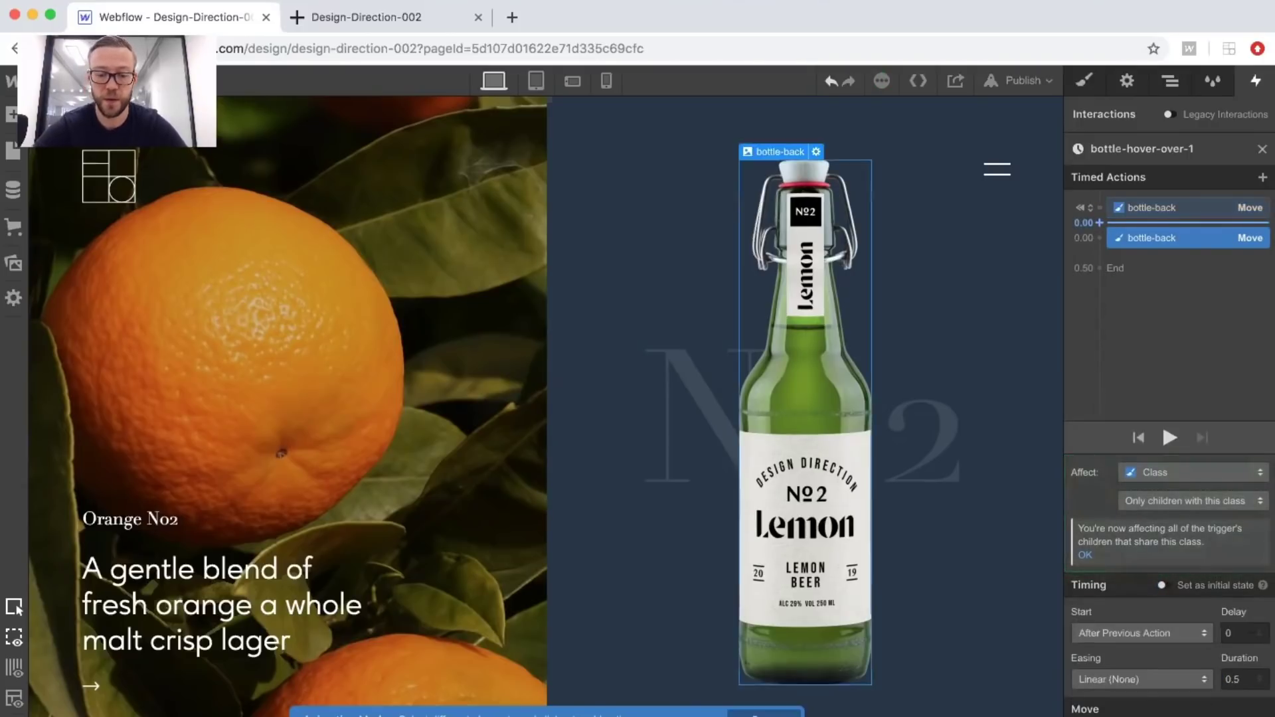
pyautogui.click(1155, 677)
pyautogui.scroll(-5, 1147, 630)
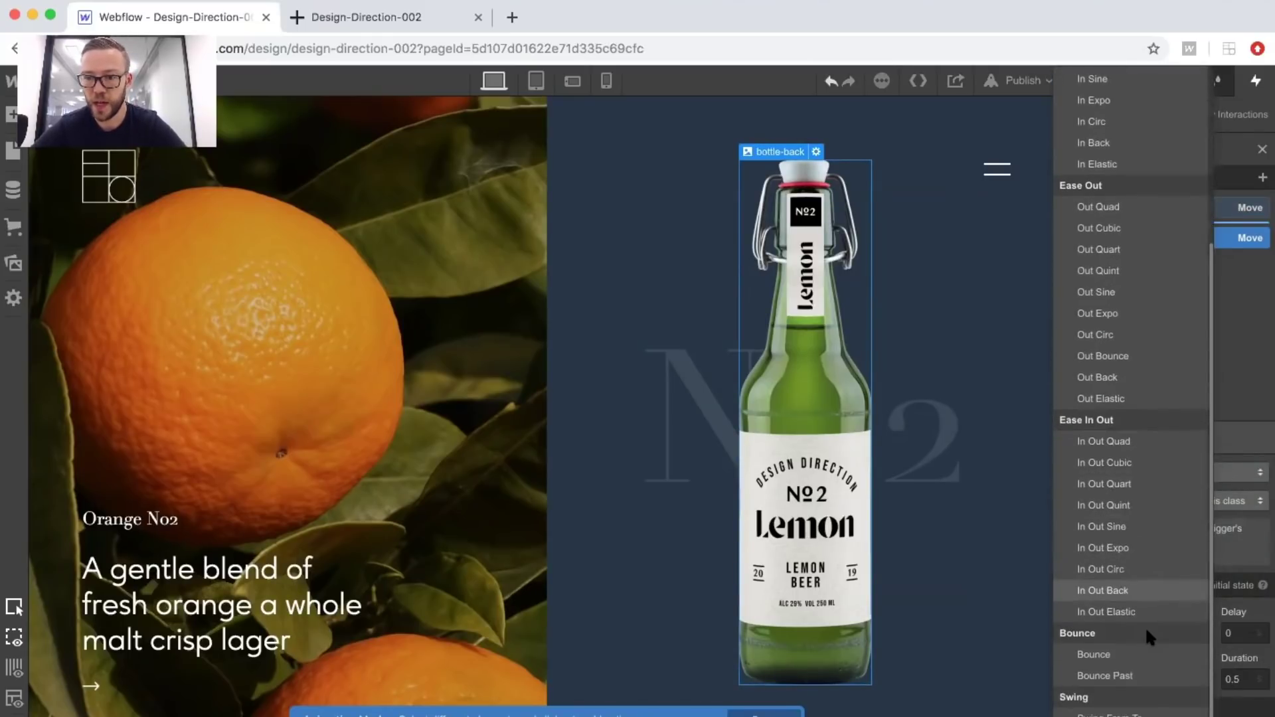
pyautogui.click(1098, 588)
pyautogui.doubleClick(1234, 677)
pyautogui.write('1')
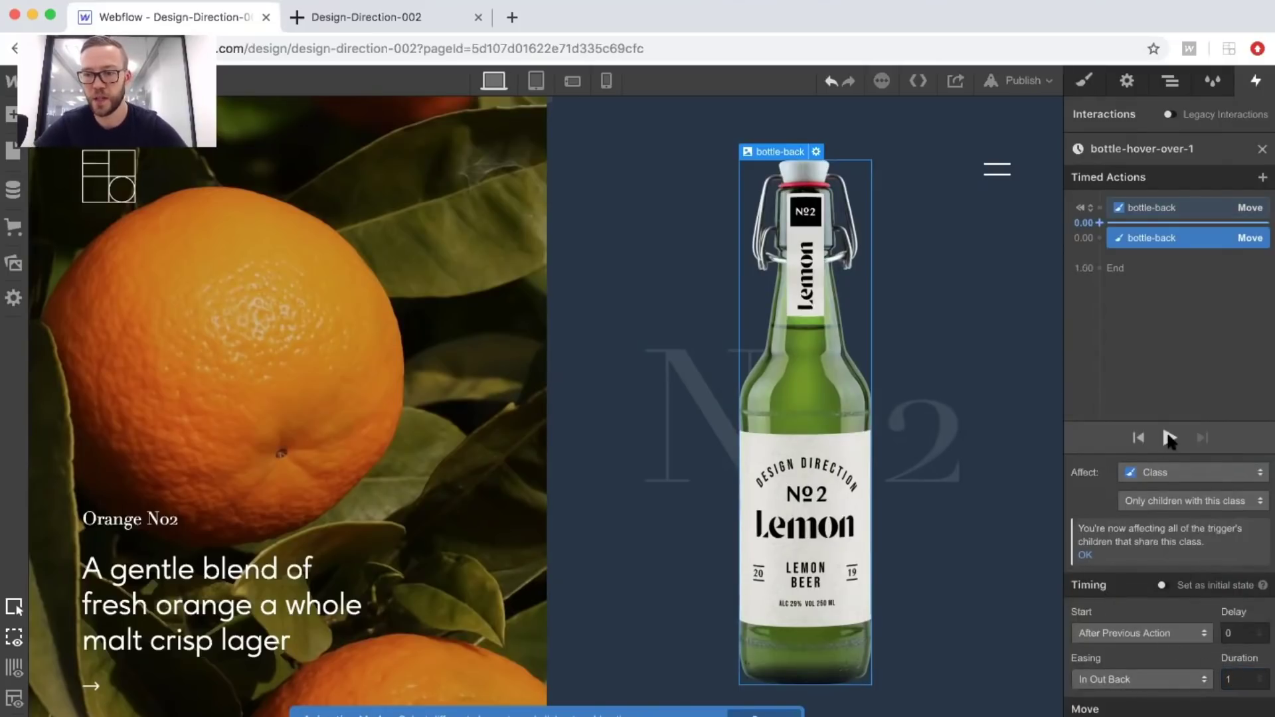
pyautogui.click(1170, 437)
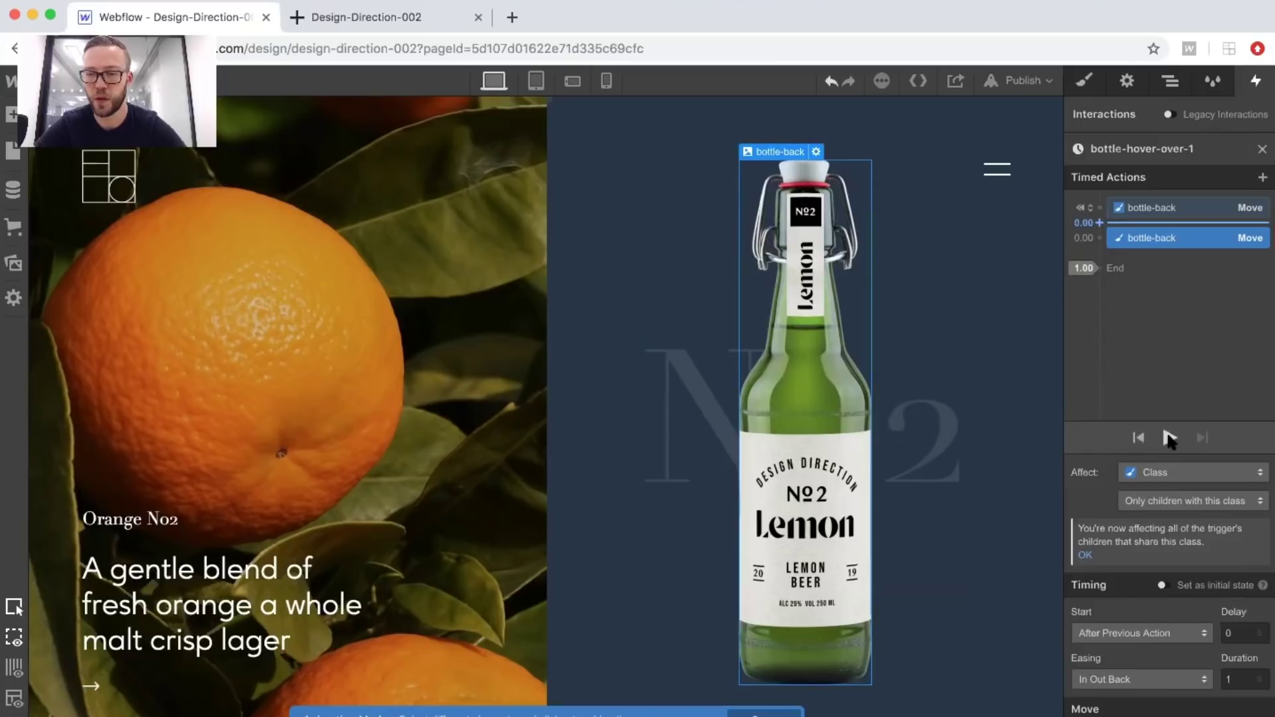
# Add an initial-state Opacity action for bottle-back and set the opacity to 0.
pyautogui.click(1099, 210)
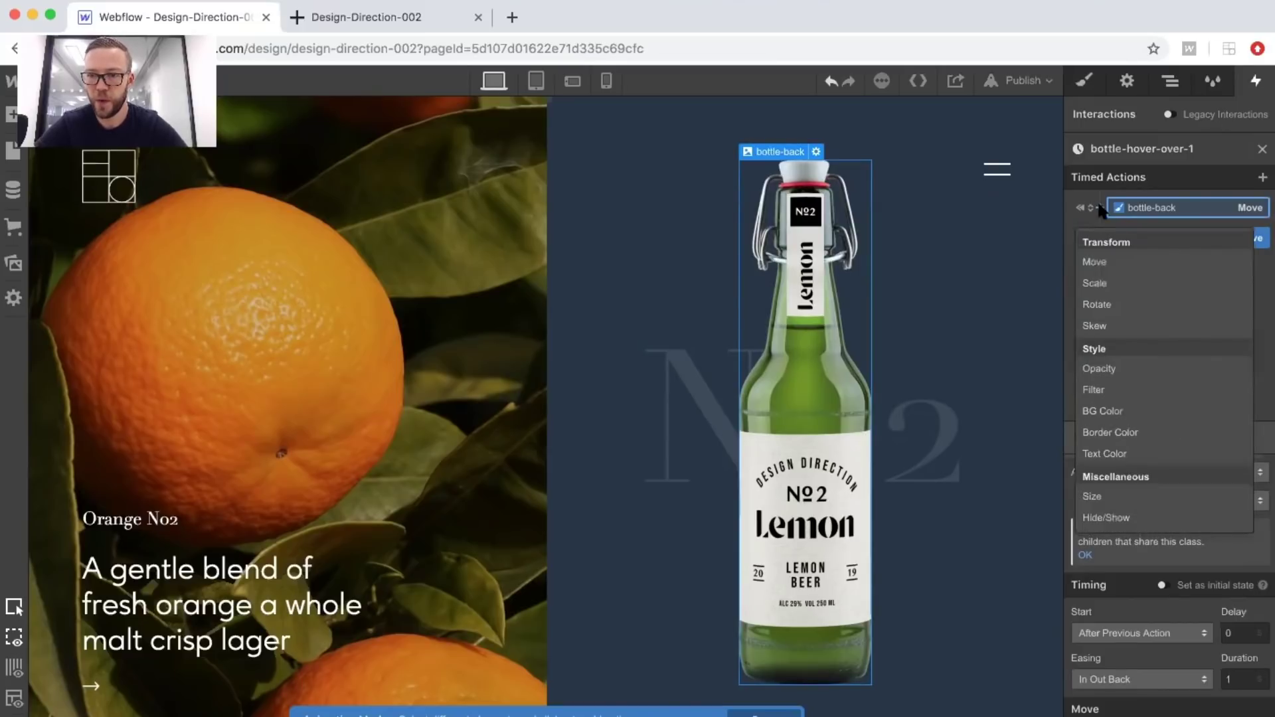
pyautogui.click(1103, 366)
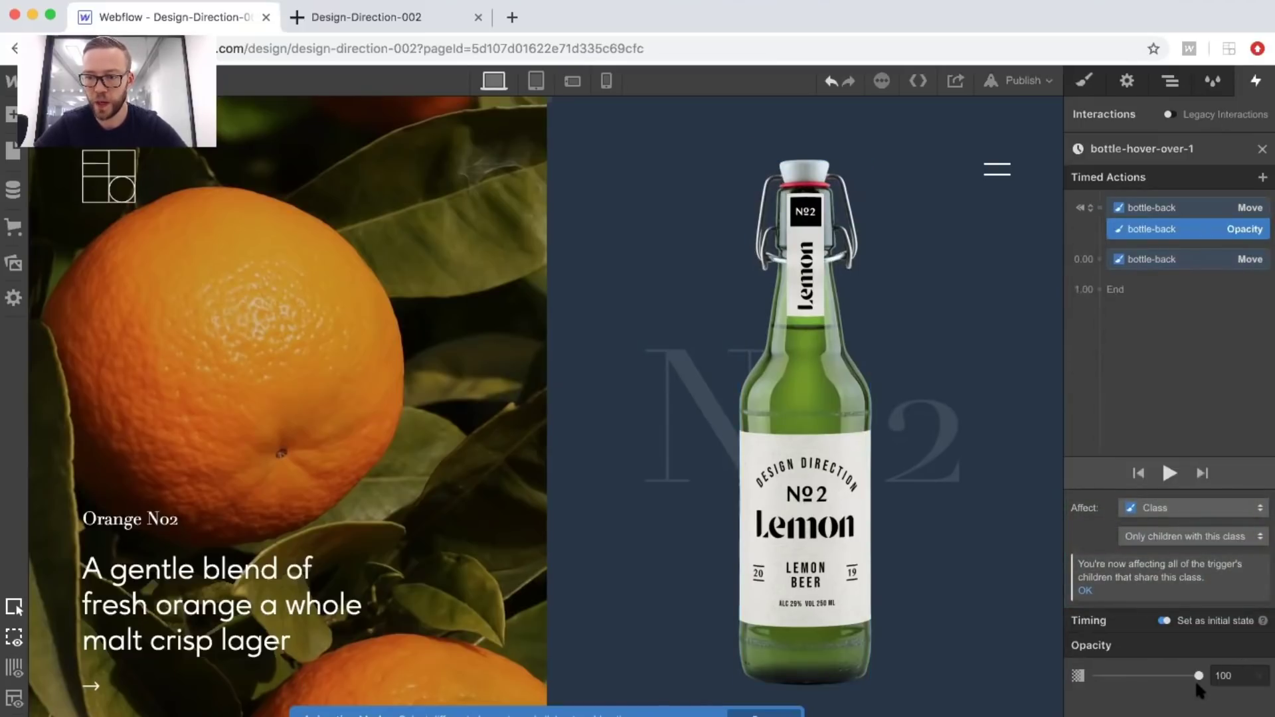
pyautogui.moveTo(1199, 676); pyautogui.dragTo(1079, 684)
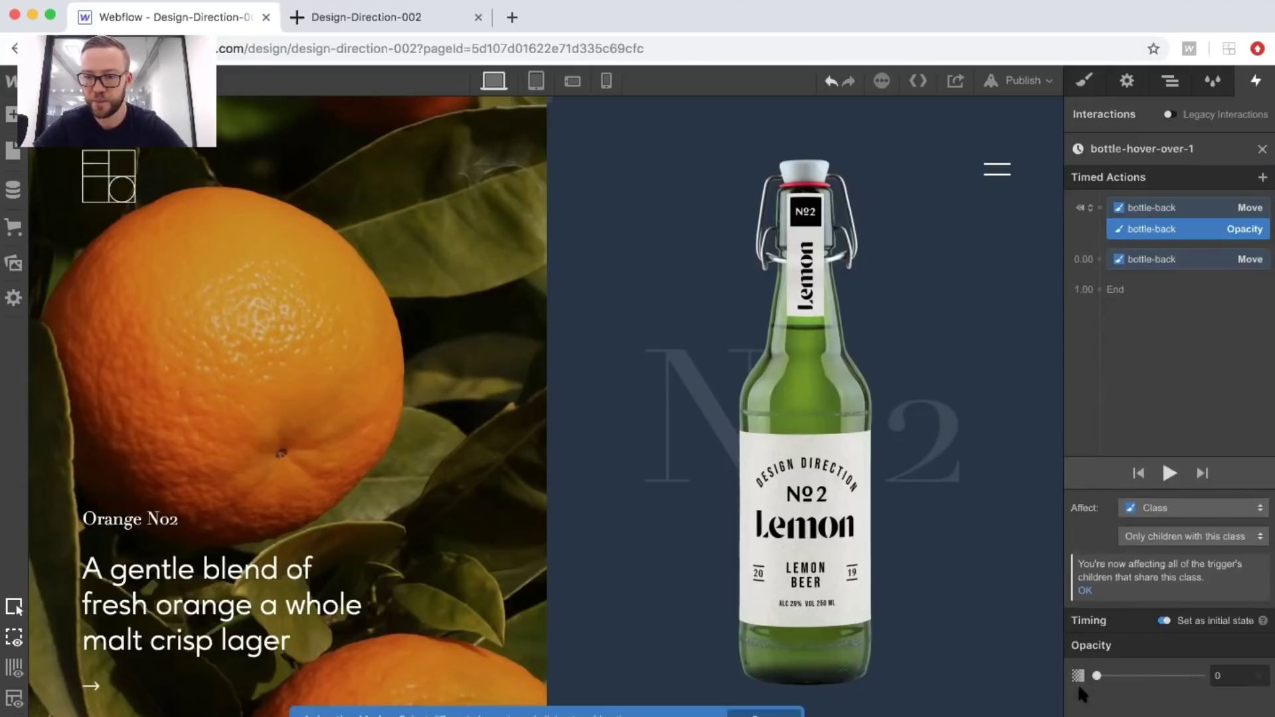
# Add a second Opacity action for bottle-back at 0.00 with Ease easing and a duration of 1 second.
pyautogui.click(1099, 259)
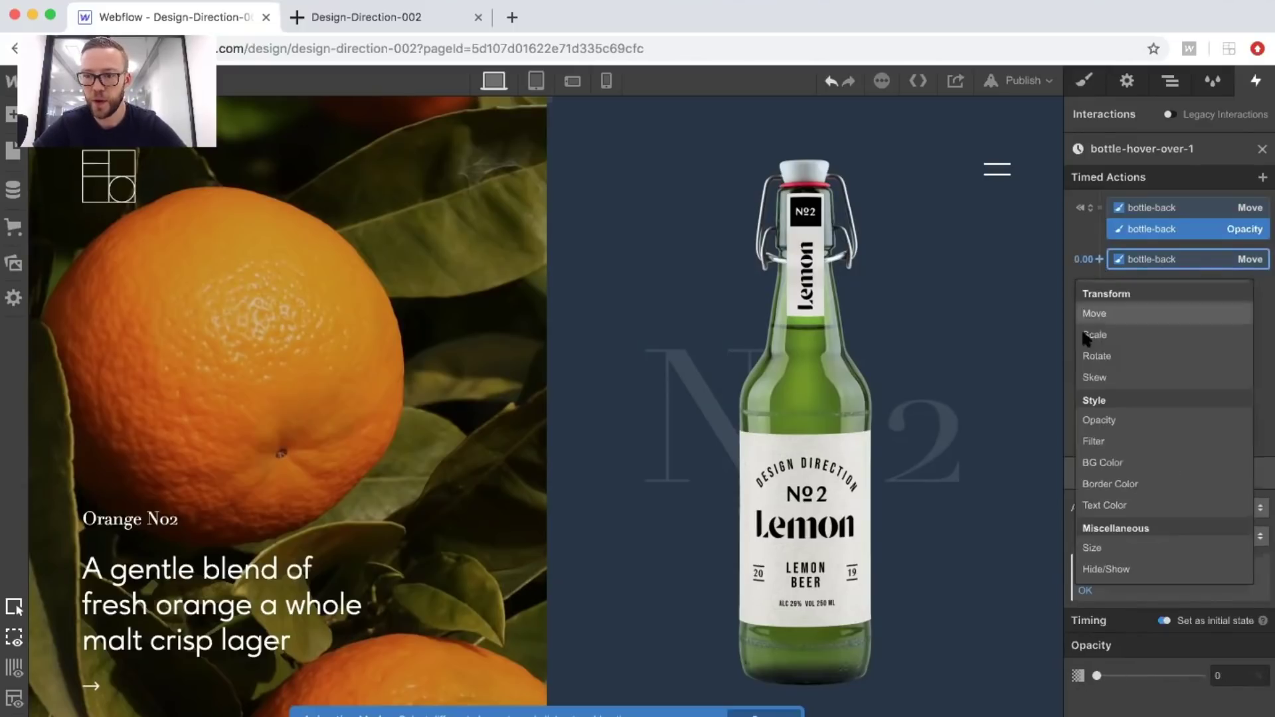
pyautogui.click(1099, 414)
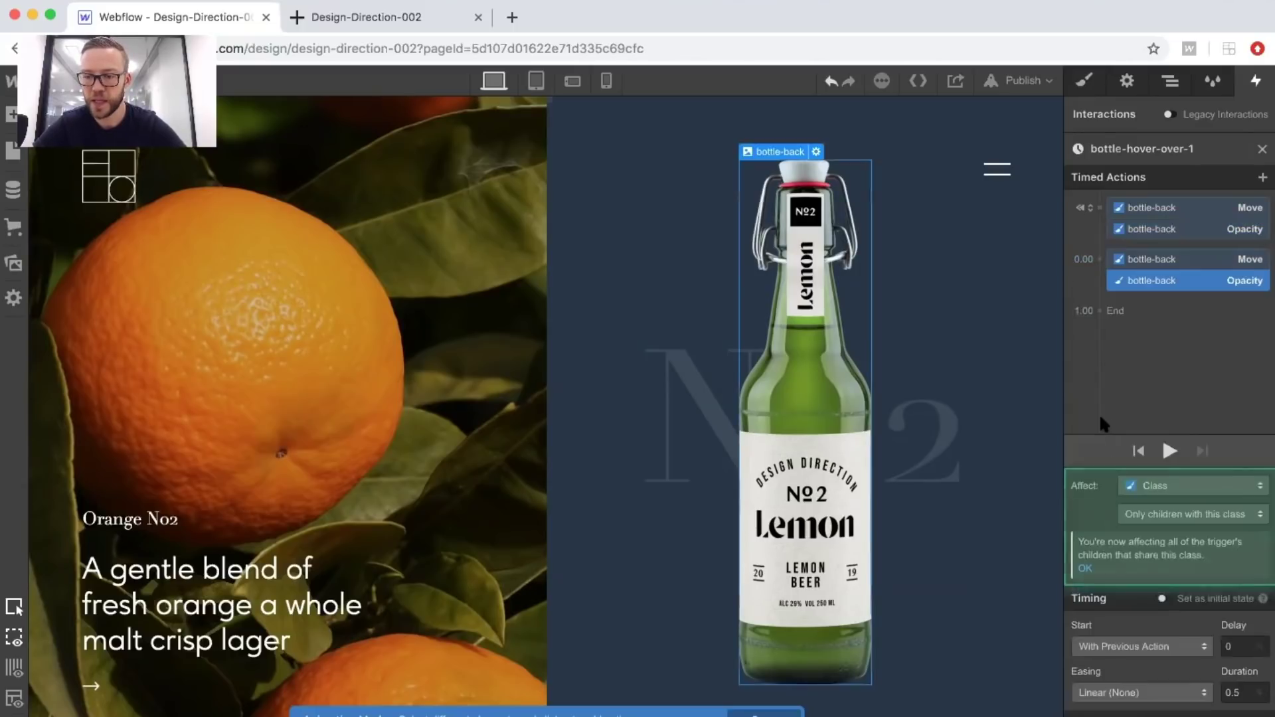
pyautogui.click(1123, 695)
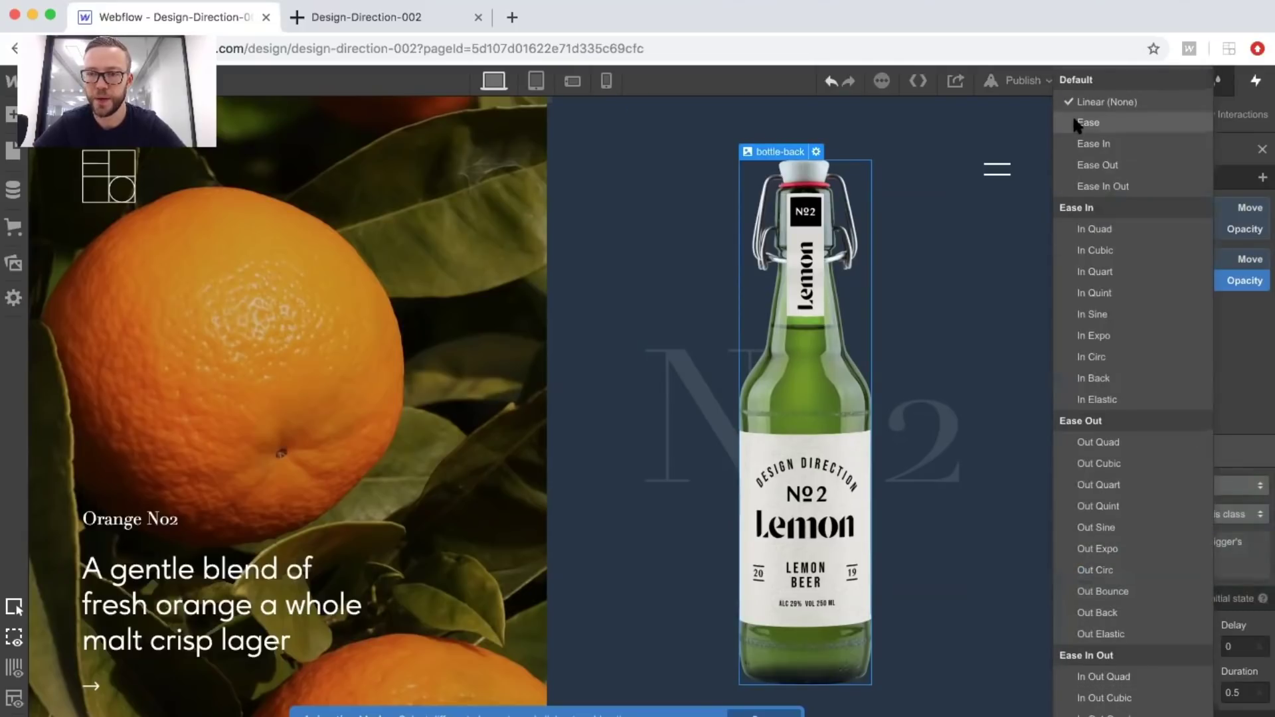
pyautogui.click(1088, 123)
pyautogui.click(1241, 693)
pyautogui.press('BackSpace')
pyautogui.write('1')
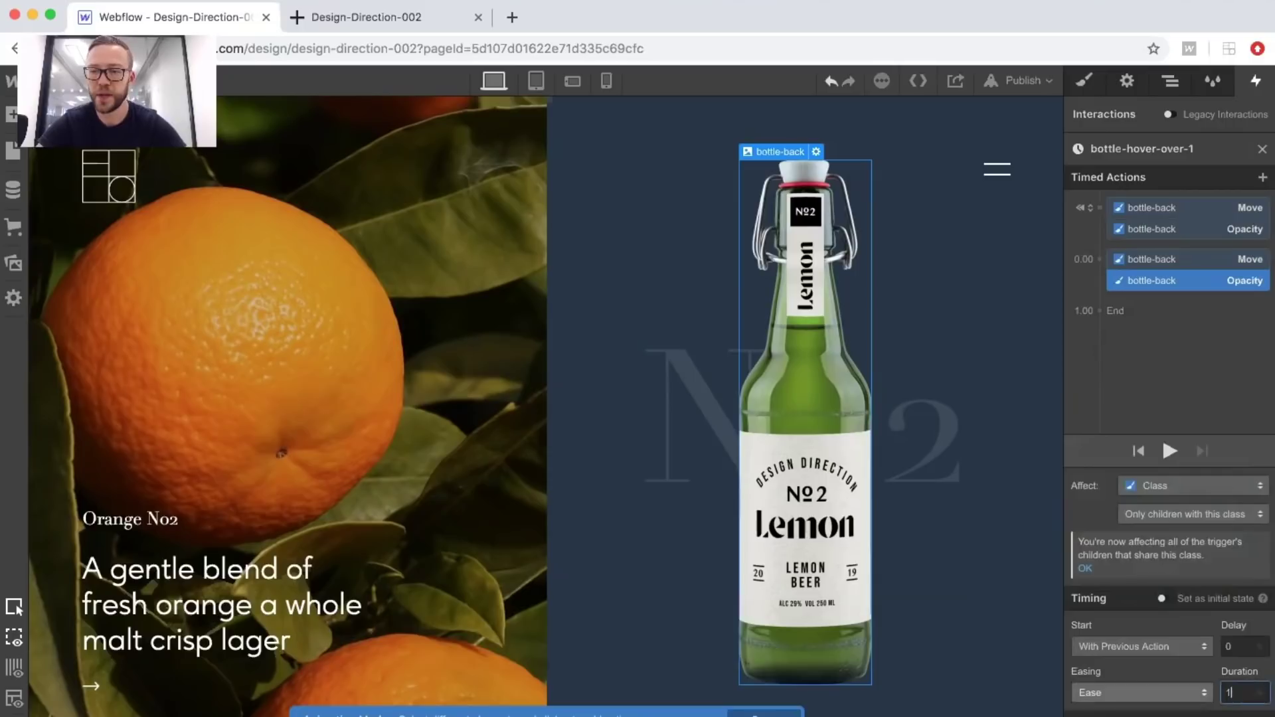
# Add an initial-state Rotate action for bottle-back and a second Rotate action at 0.00 with In Out Back easing and a duration of 1 second.
pyautogui.click(1099, 209)
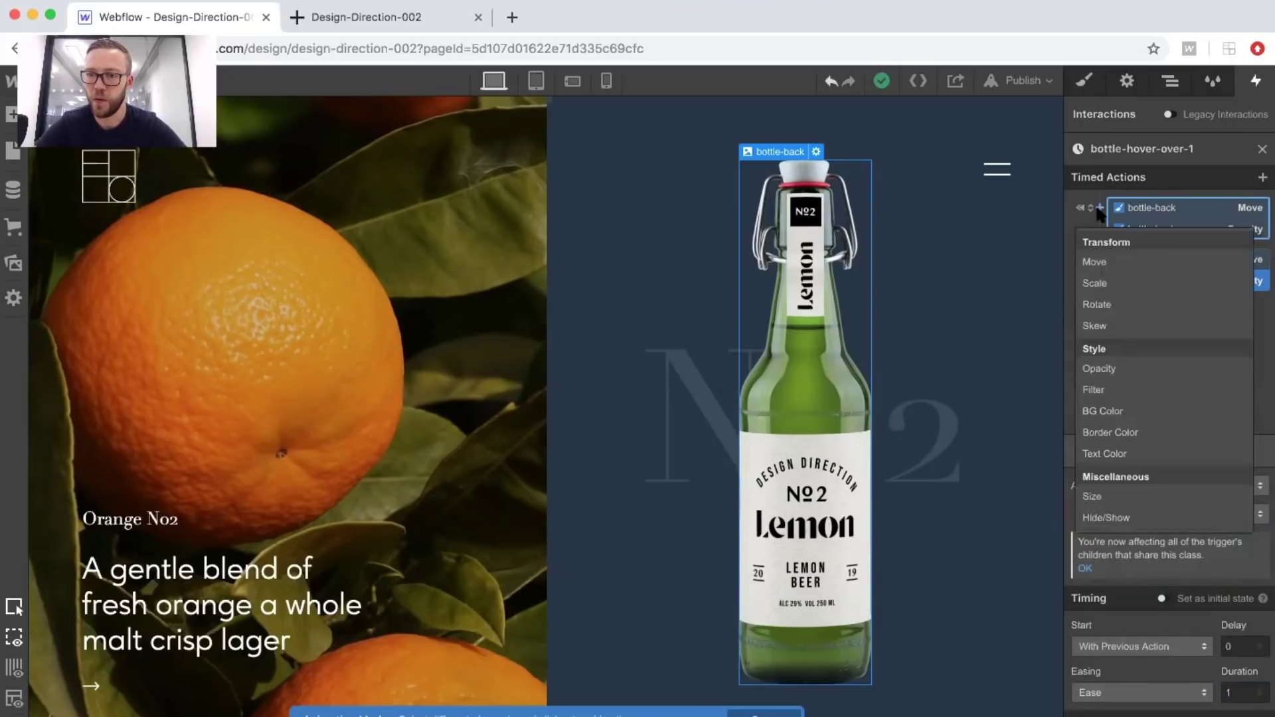
pyautogui.click(1098, 305)
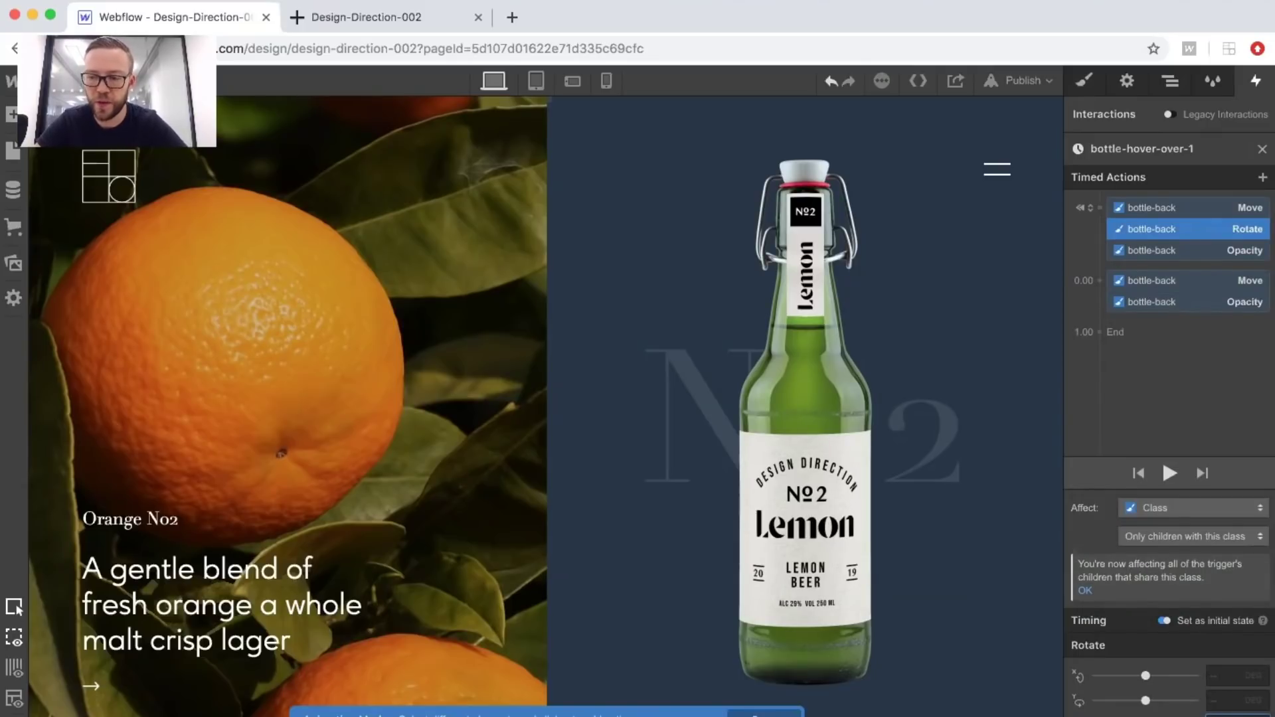
pyautogui.click(1100, 280)
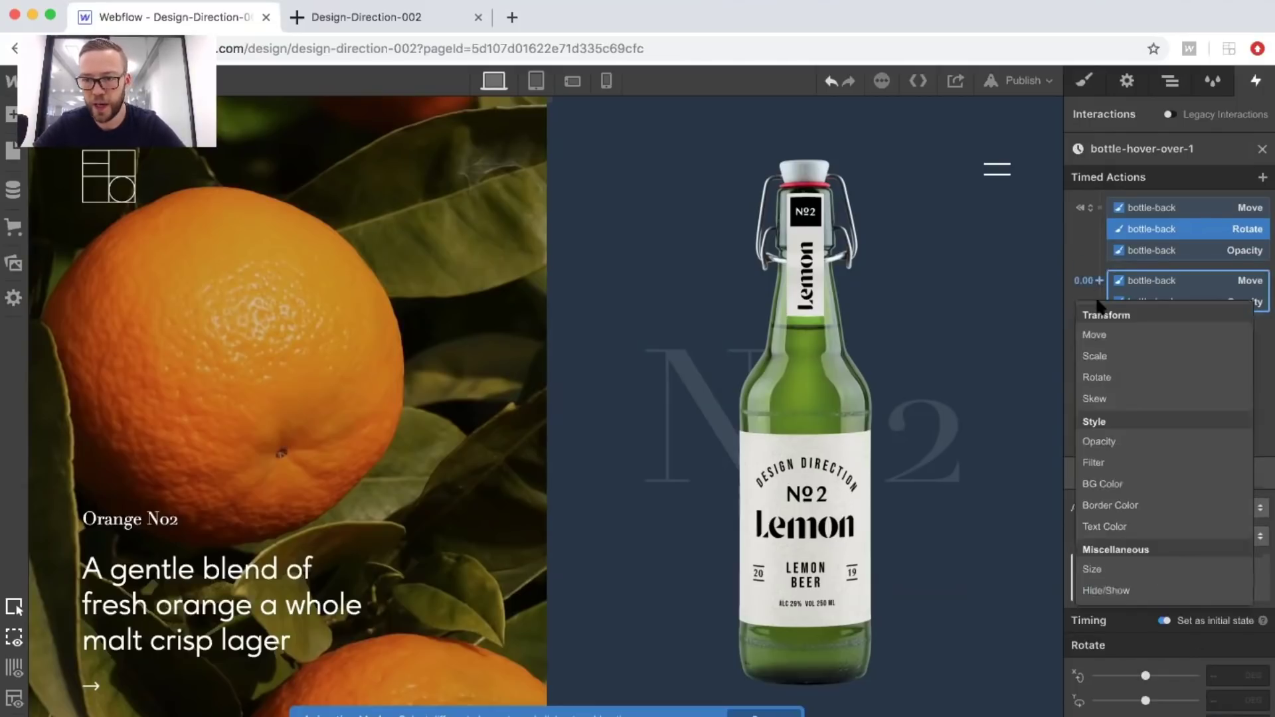
pyautogui.click(1091, 375)
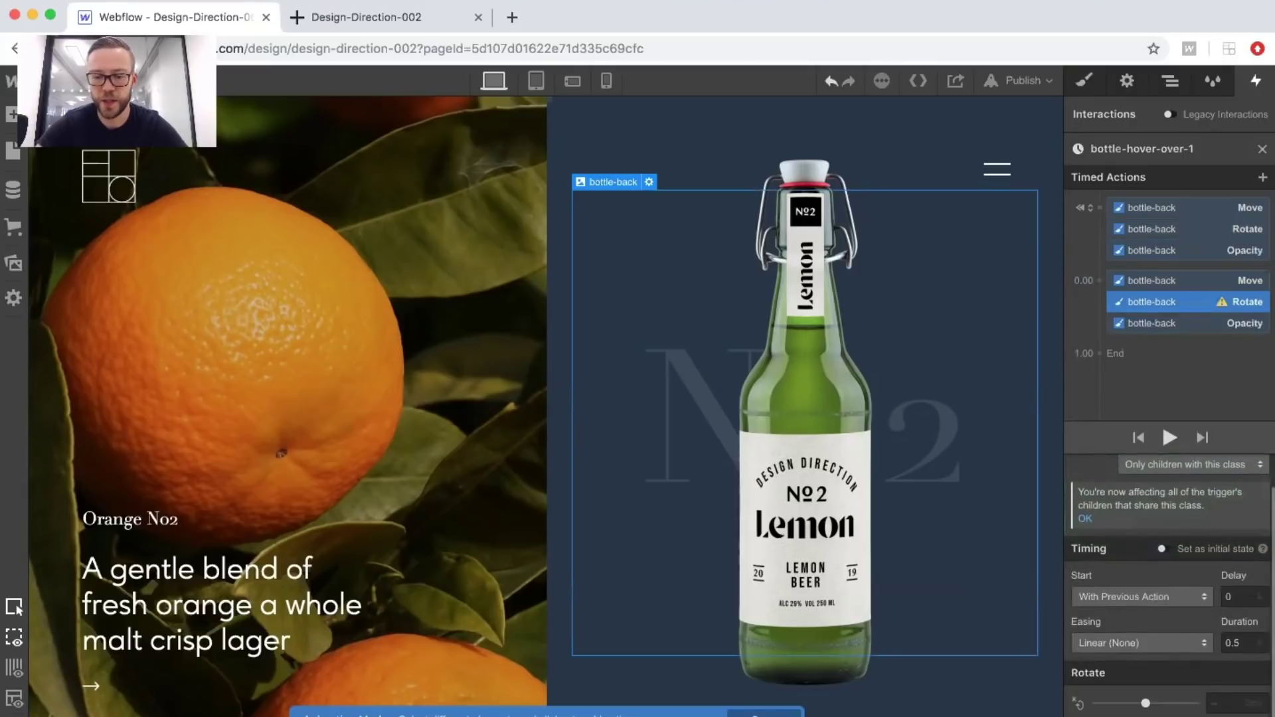
pyautogui.click(1124, 638)
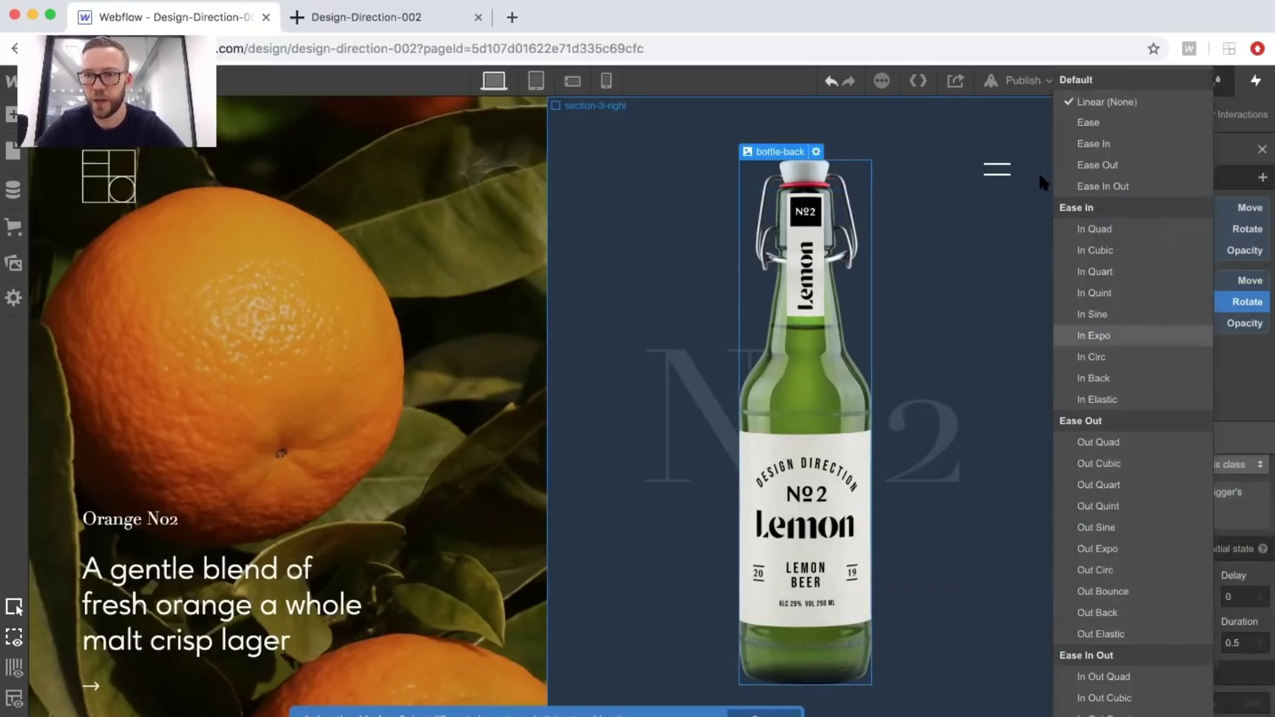
pyautogui.scroll(-4, 1108, 348)
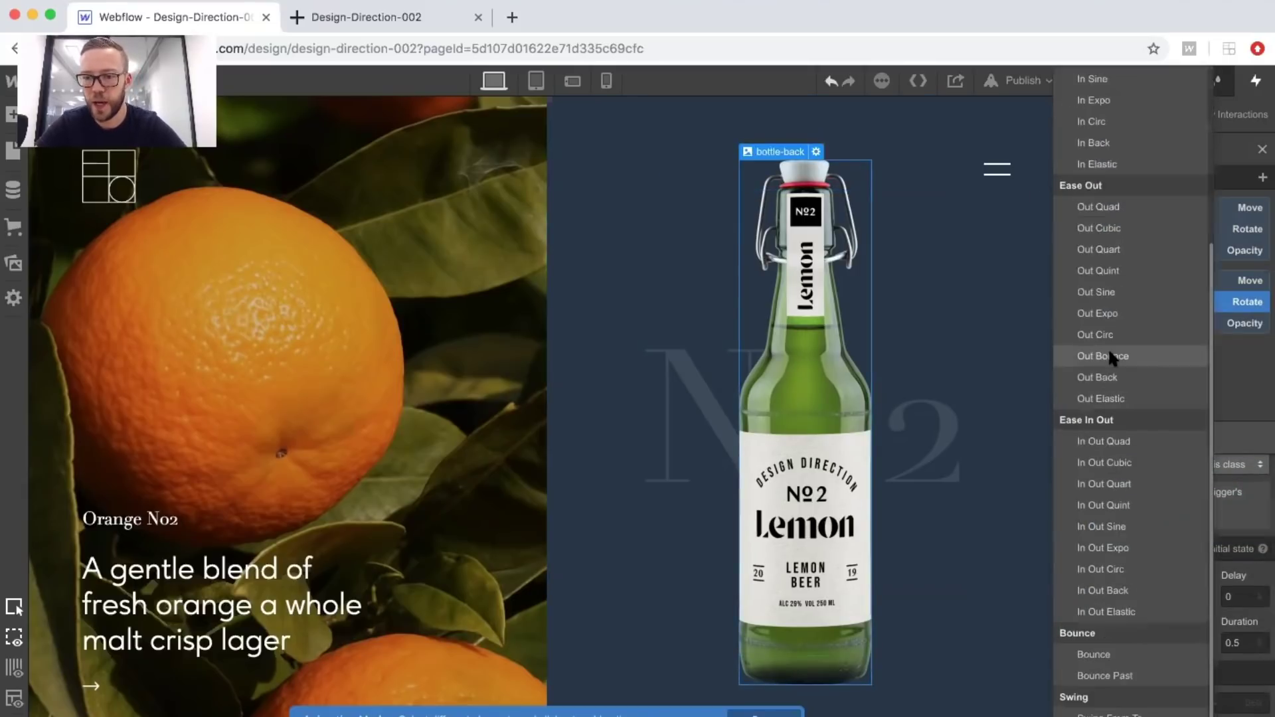
pyautogui.click(1109, 586)
pyautogui.click(1226, 643)
pyautogui.write('1')
pyautogui.click(1170, 437)
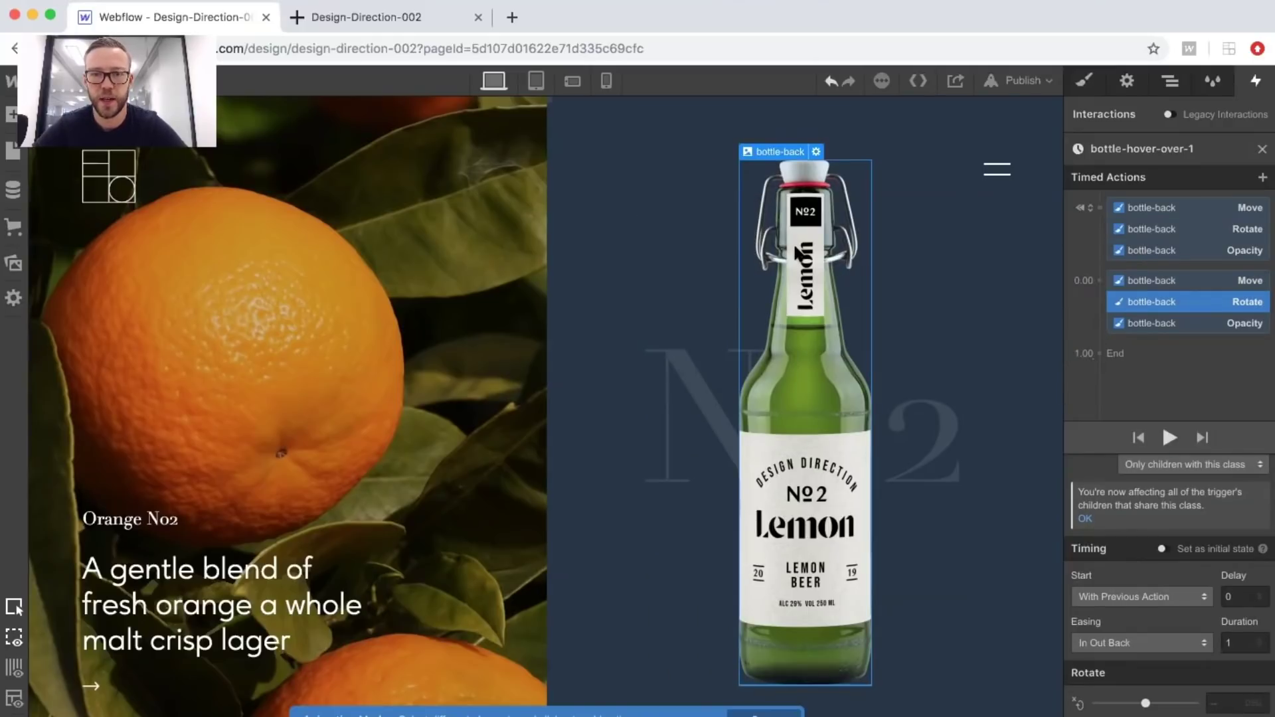
# Add an initial-state Move action for bottle-front with a horizontal offset of 0 VW.
pyautogui.click(1101, 207)
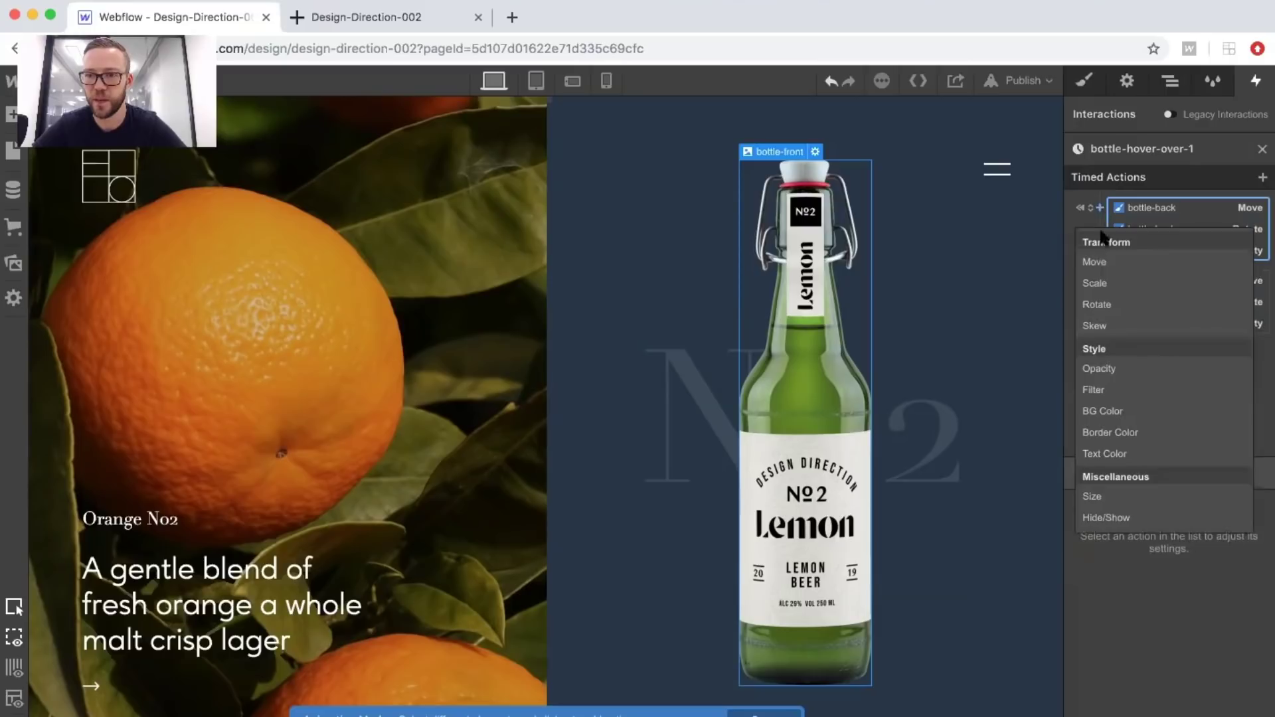
pyautogui.click(1102, 256)
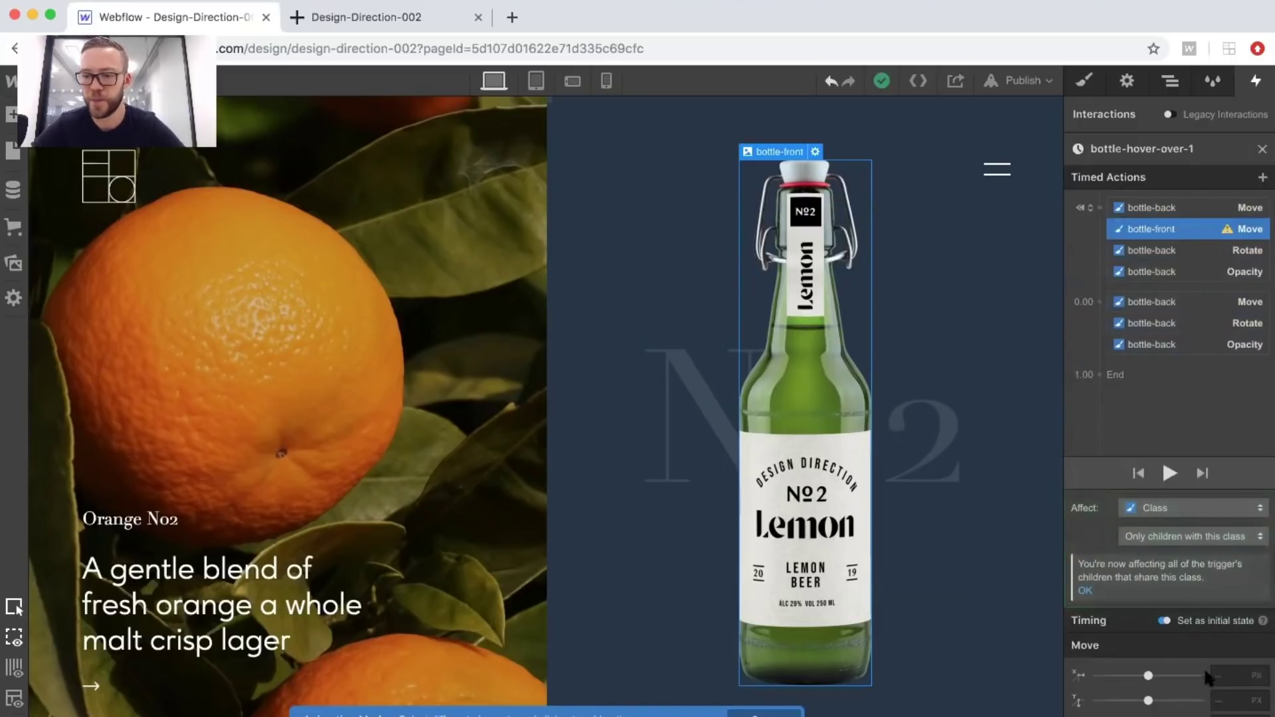
pyautogui.click(1219, 676)
pyautogui.write('0vw')
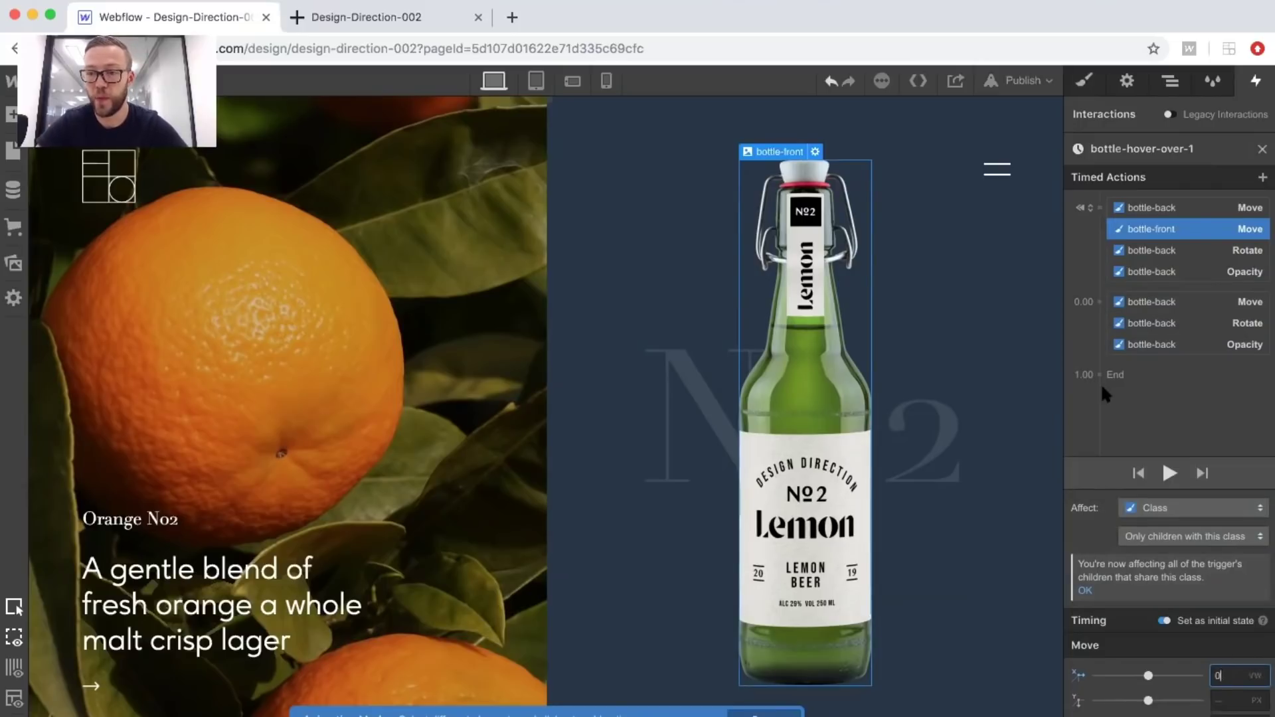
# Add a second Move action for bottle-front at 0.00 with a horizontal offset of -100 VW, In Out Back easing and a duration of 1 second.
pyautogui.click(1099, 308)
pyautogui.click(1094, 342)
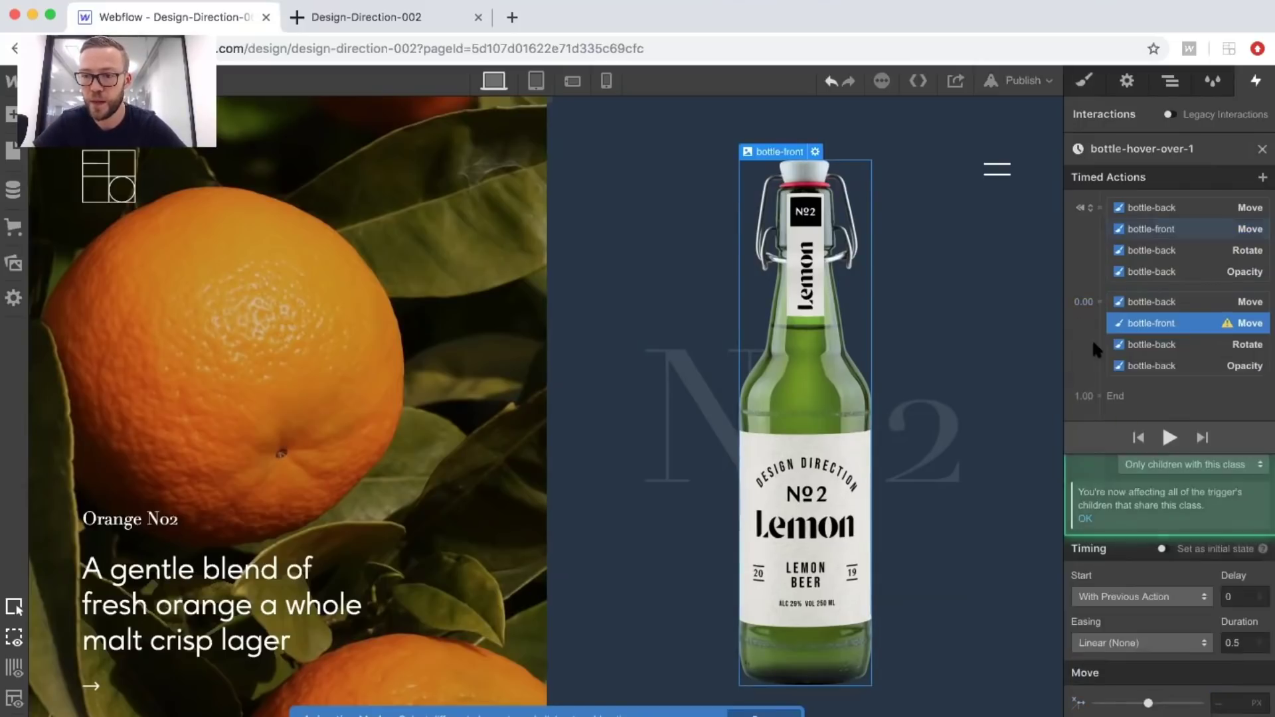
pyautogui.click(1217, 702)
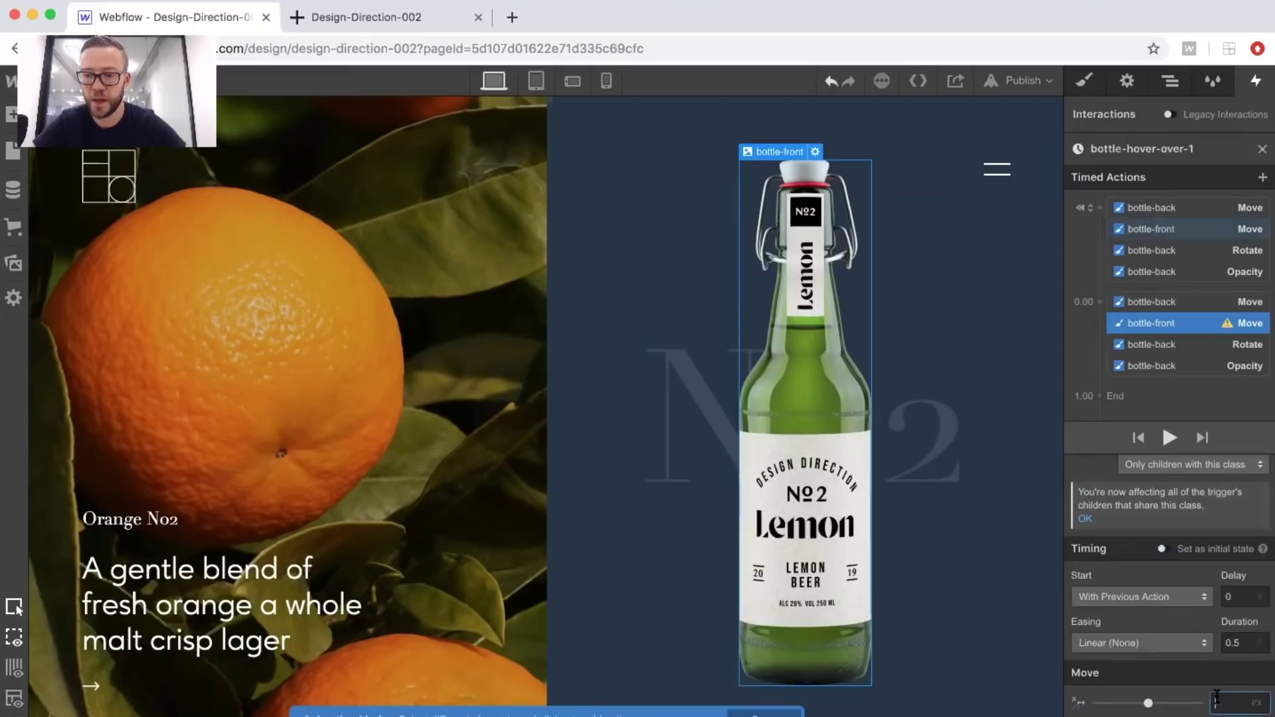
pyautogui.write('-9')
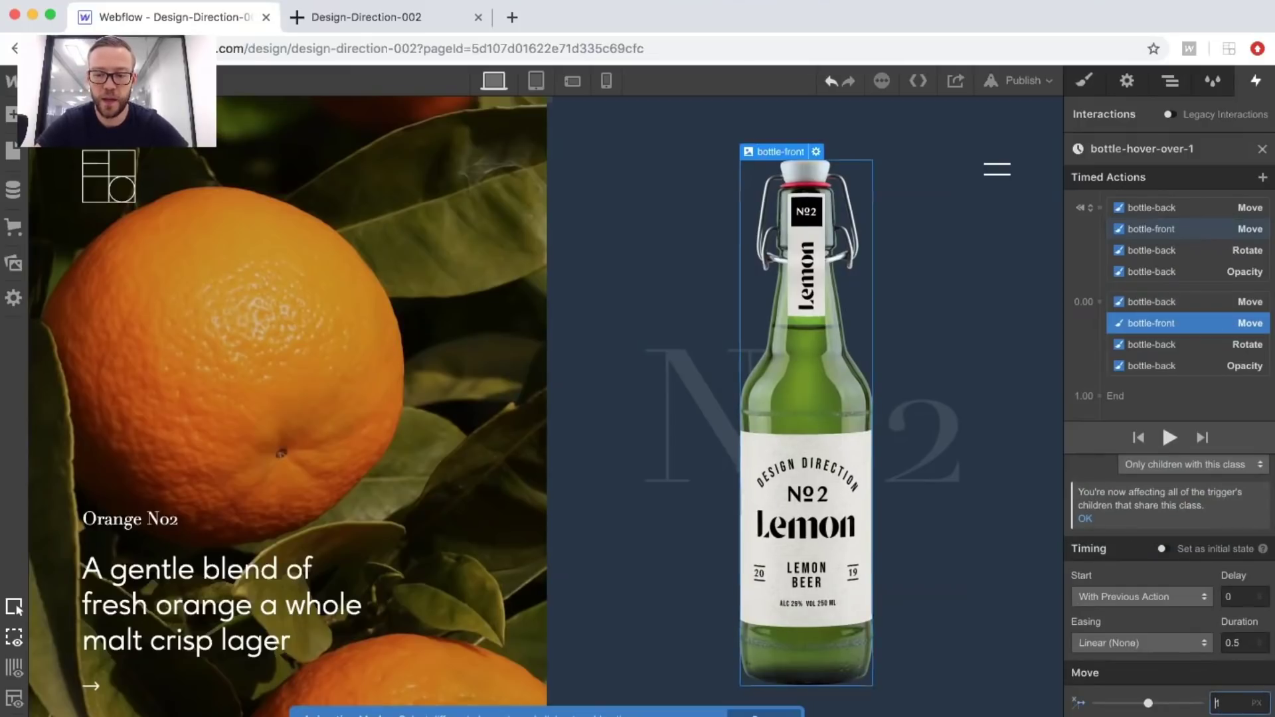
pyautogui.press('BackSpace')
pyautogui.write('100vw')
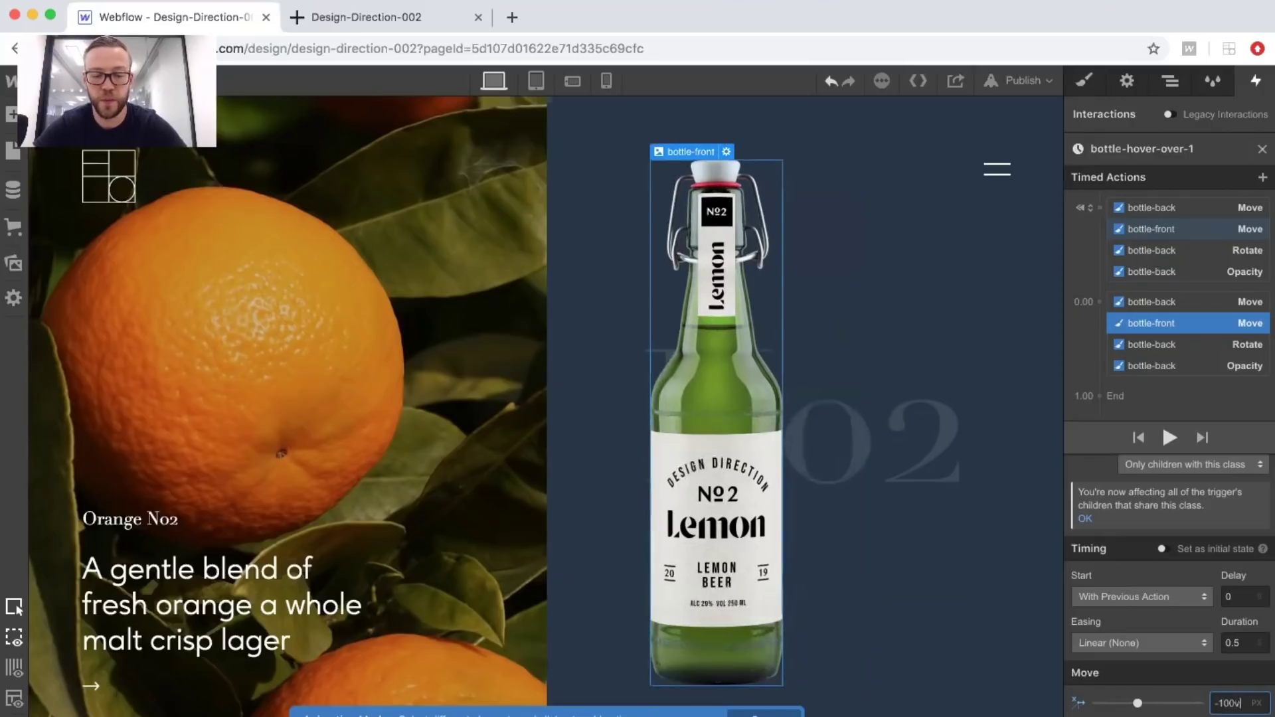
pyautogui.click(1160, 639)
pyautogui.scroll(-4, 1093, 452)
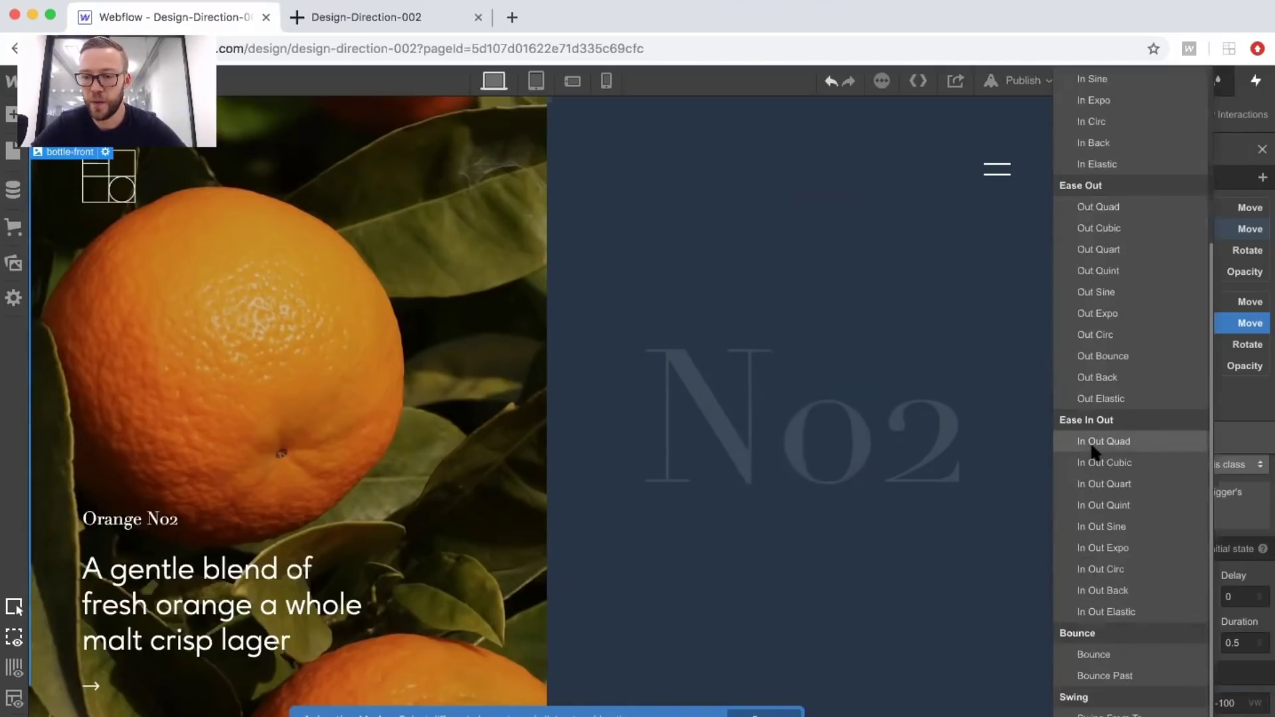
pyautogui.click(1103, 591)
pyautogui.doubleClick(1233, 643)
pyautogui.press('BackSpace')
pyautogui.write('1')
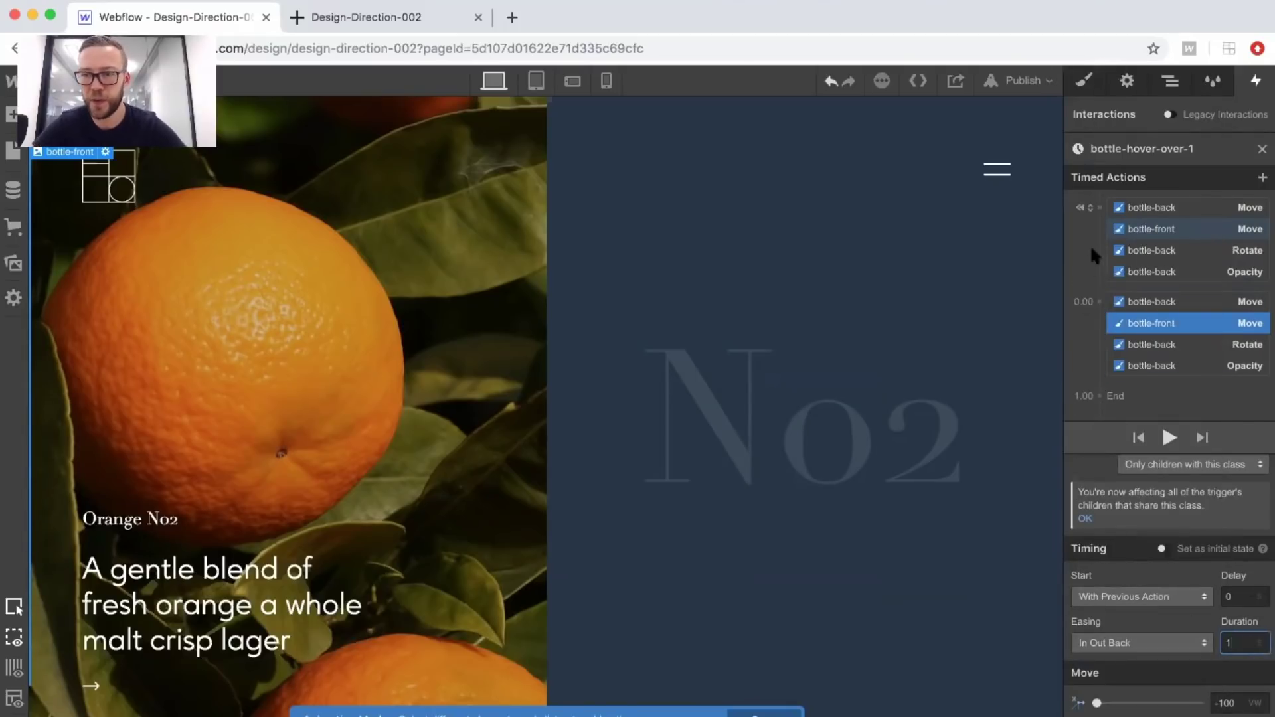
# Add an initial-state Opacity action of 100 for bottle-front and a second Opacity action at 0.00 with Ease easing and a duration of 1 second.
pyautogui.click(1100, 208)
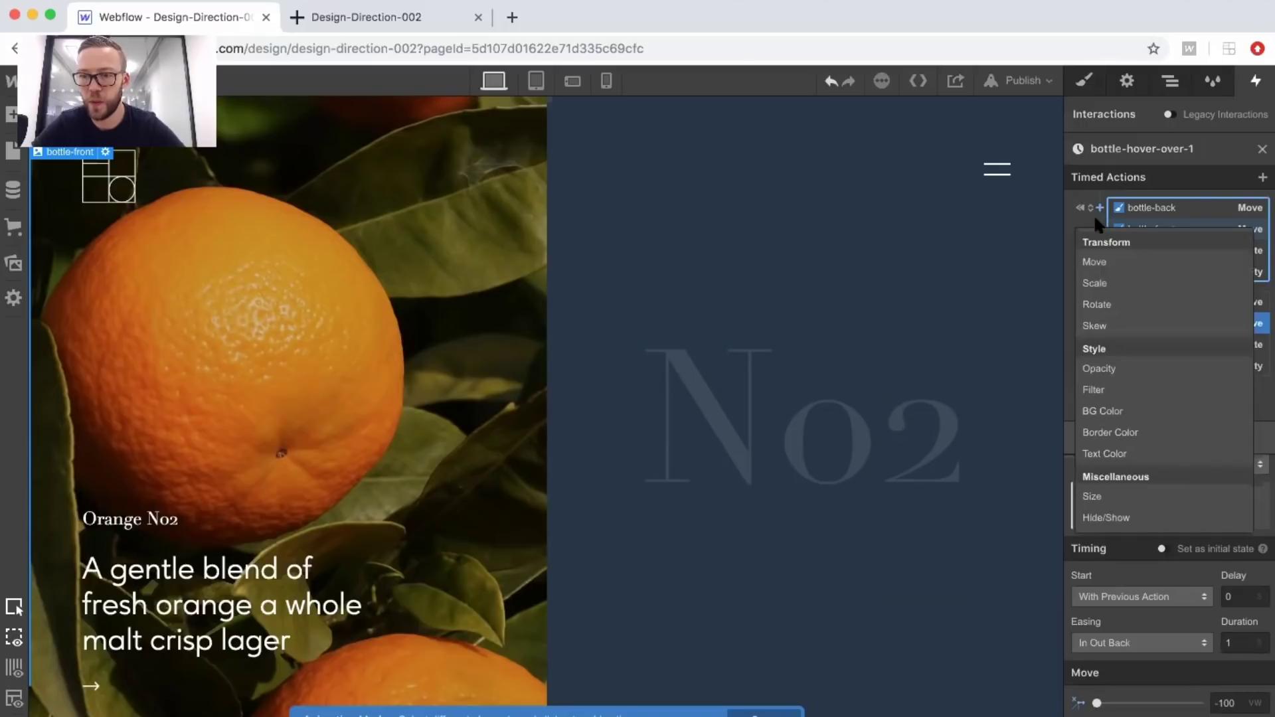
pyautogui.click(1089, 369)
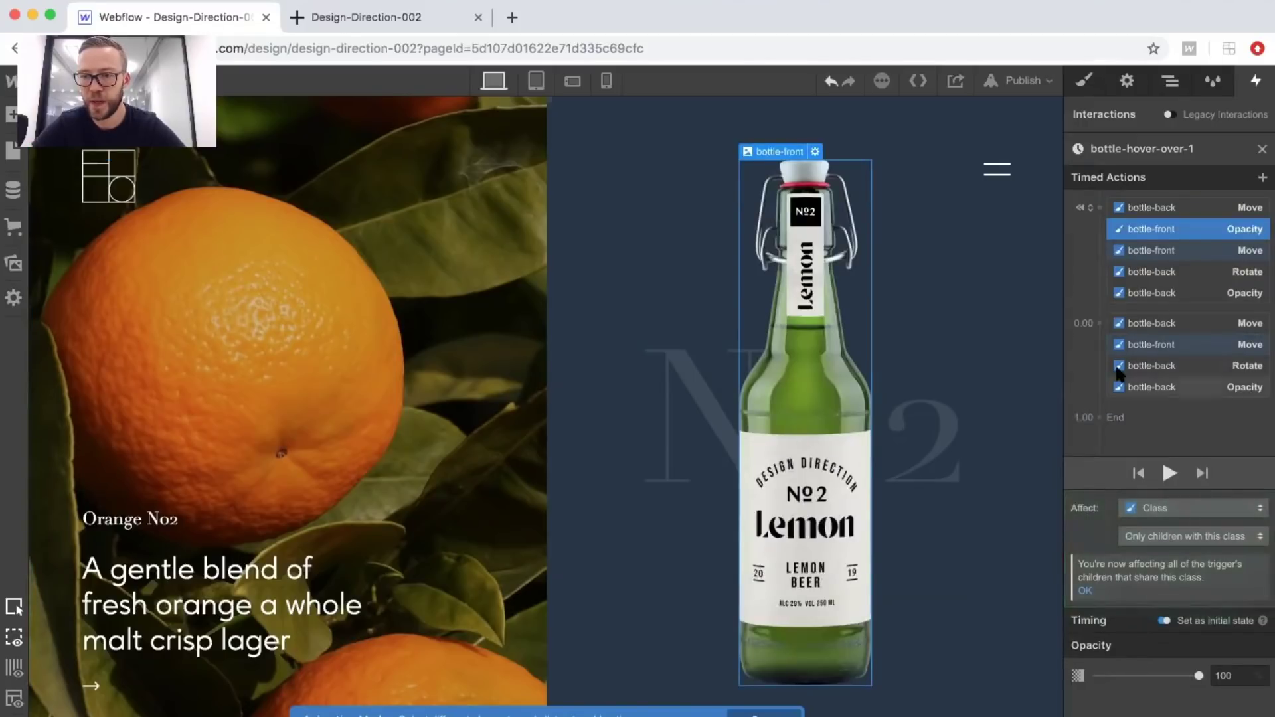
pyautogui.click(1099, 323)
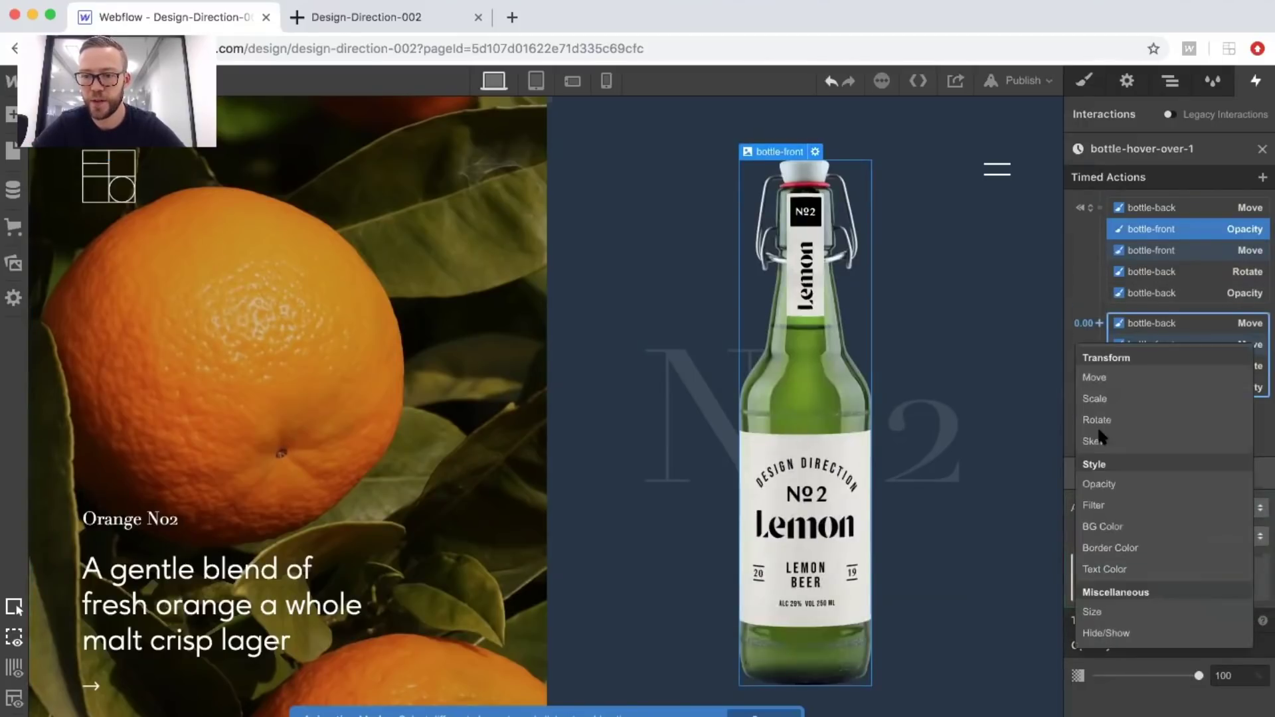
pyautogui.click(1099, 483)
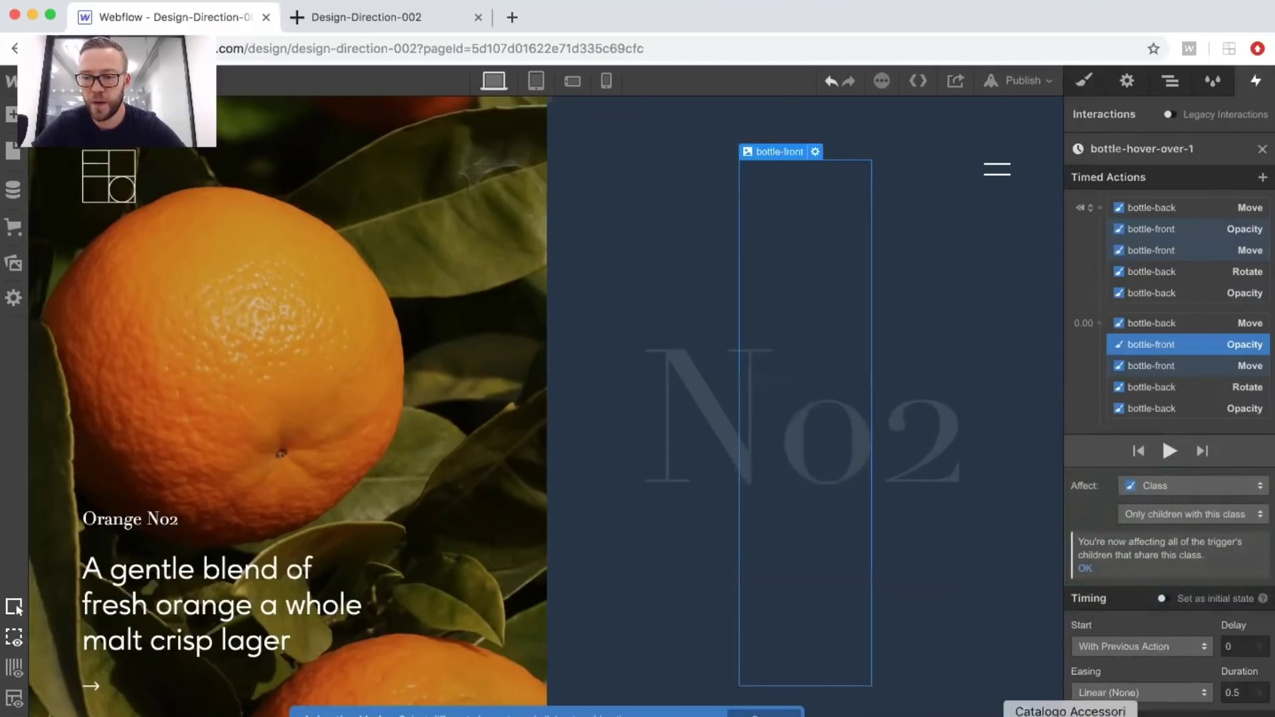
pyautogui.click(1099, 688)
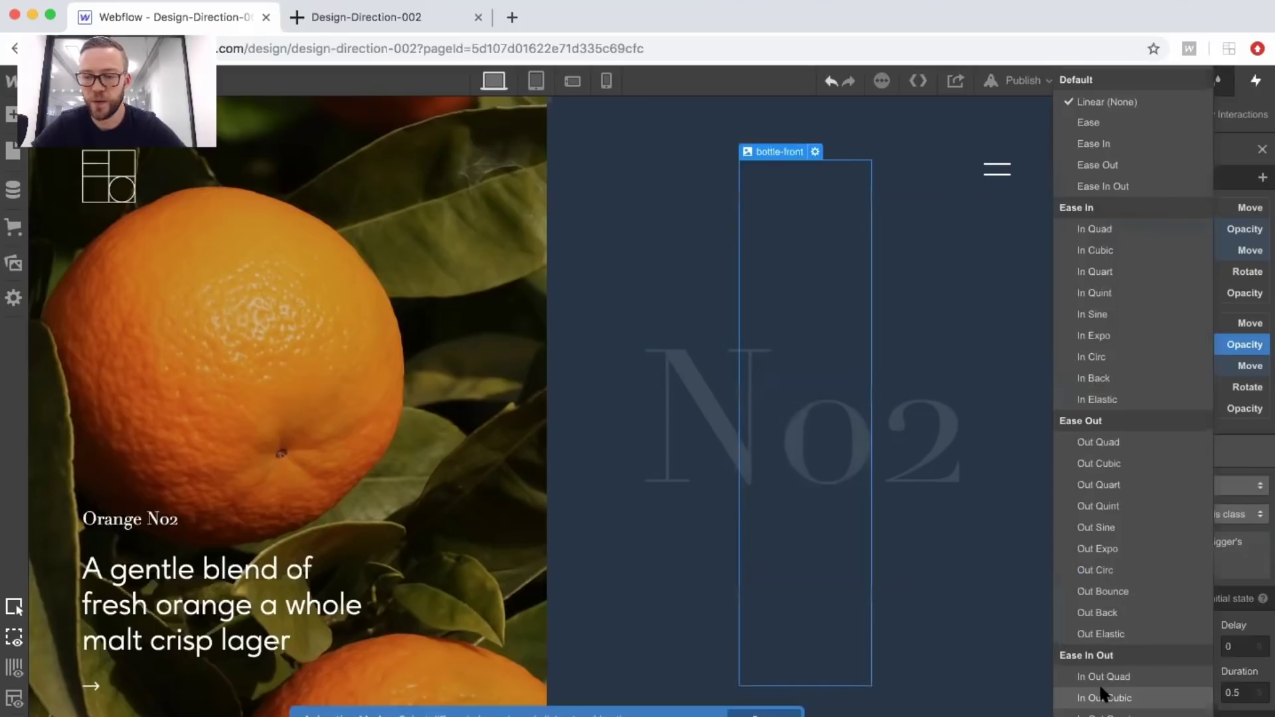
pyautogui.click(1068, 127)
pyautogui.press('Tab')
pyautogui.press('BackSpace')
pyautogui.write('1')
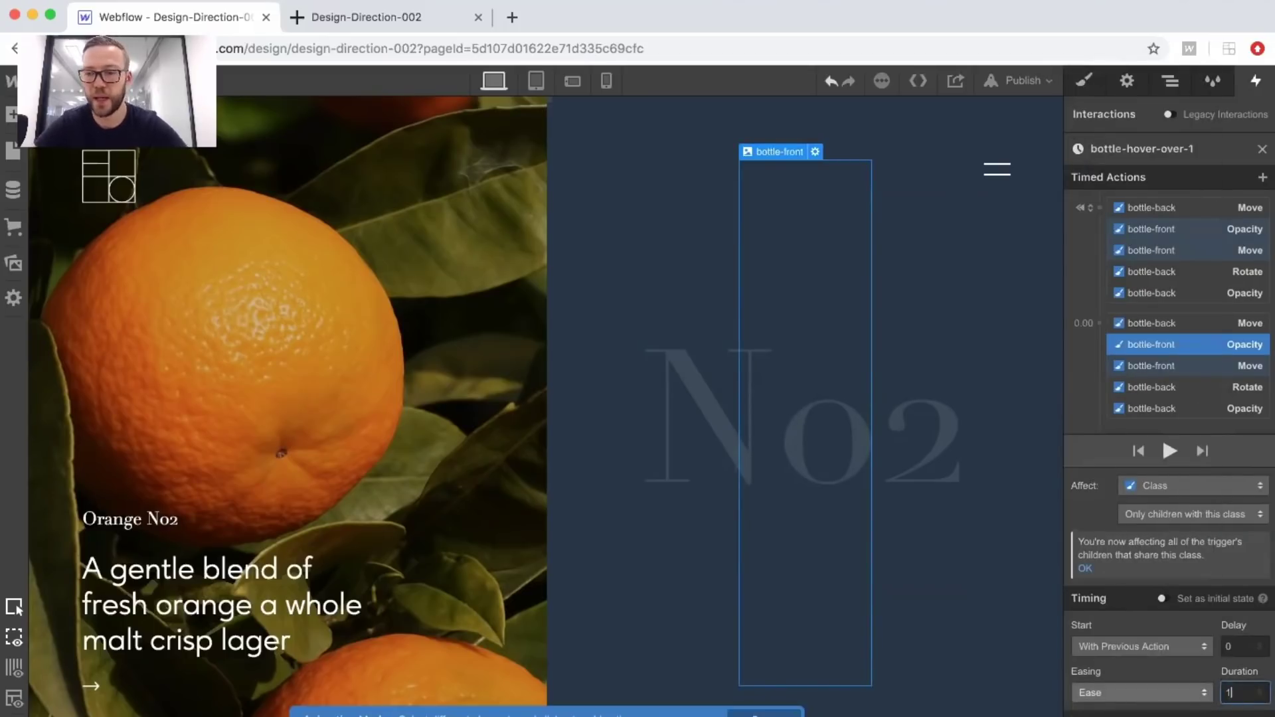
# Add an initial-state Rotate action for bottle-front and tilt the bottle steeply counter-clockwise.
pyautogui.click(1105, 207)
pyautogui.click(1097, 305)
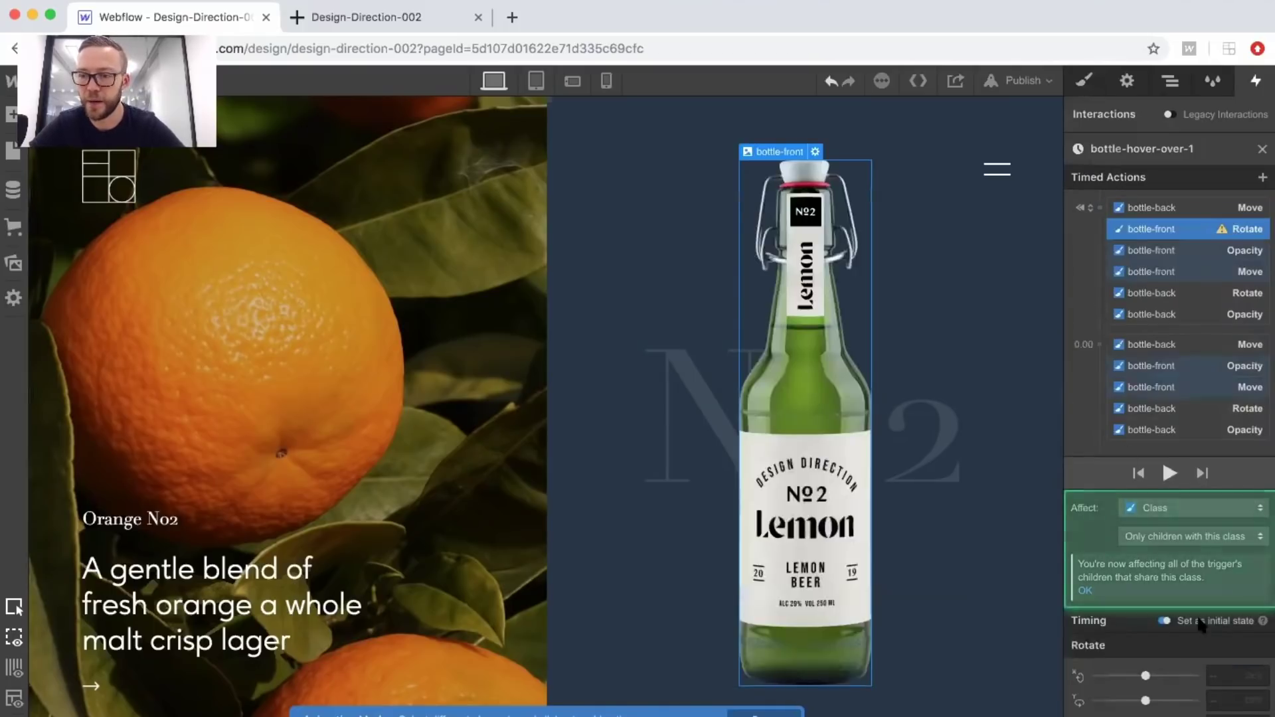
pyautogui.click(1229, 715)
pyautogui.write('-10')
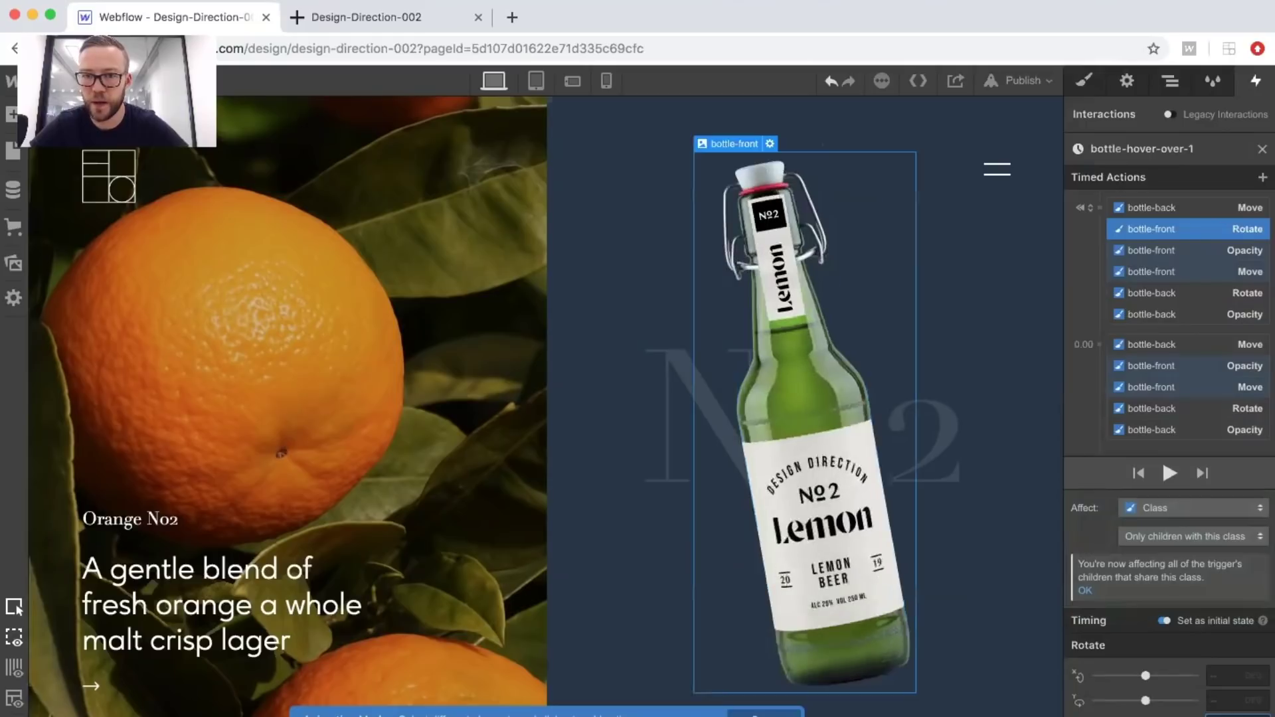
pyautogui.press('Return')
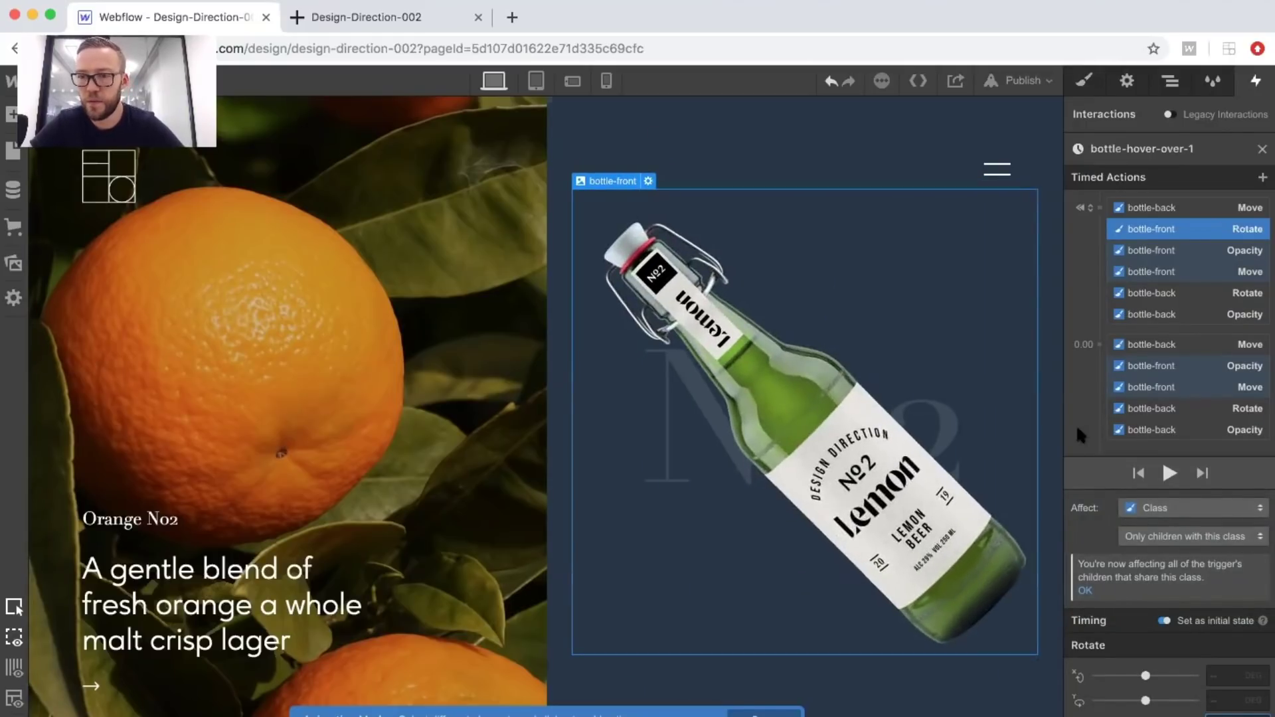
# Add a second Rotate action for bottle-front at 0.00 with In Out Back easing and a 1-second duration, and preview the page.
pyautogui.scroll(-1, 1088, 356)
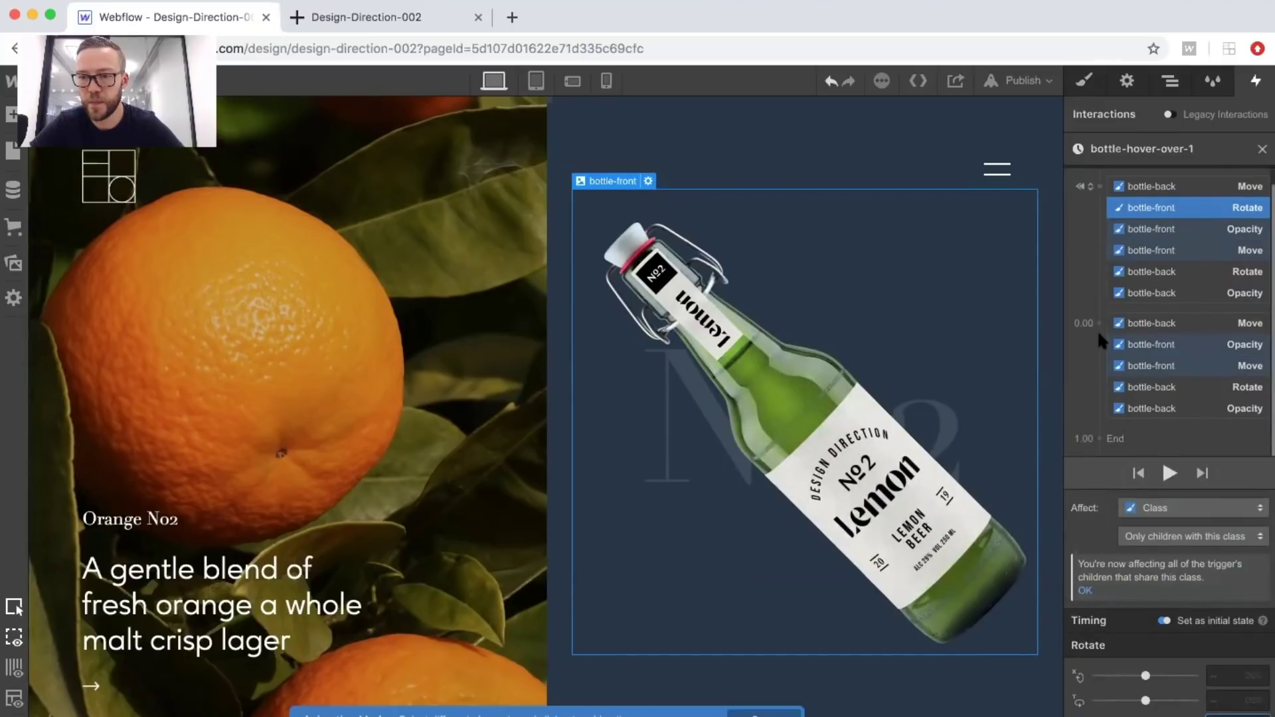
pyautogui.click(1104, 335)
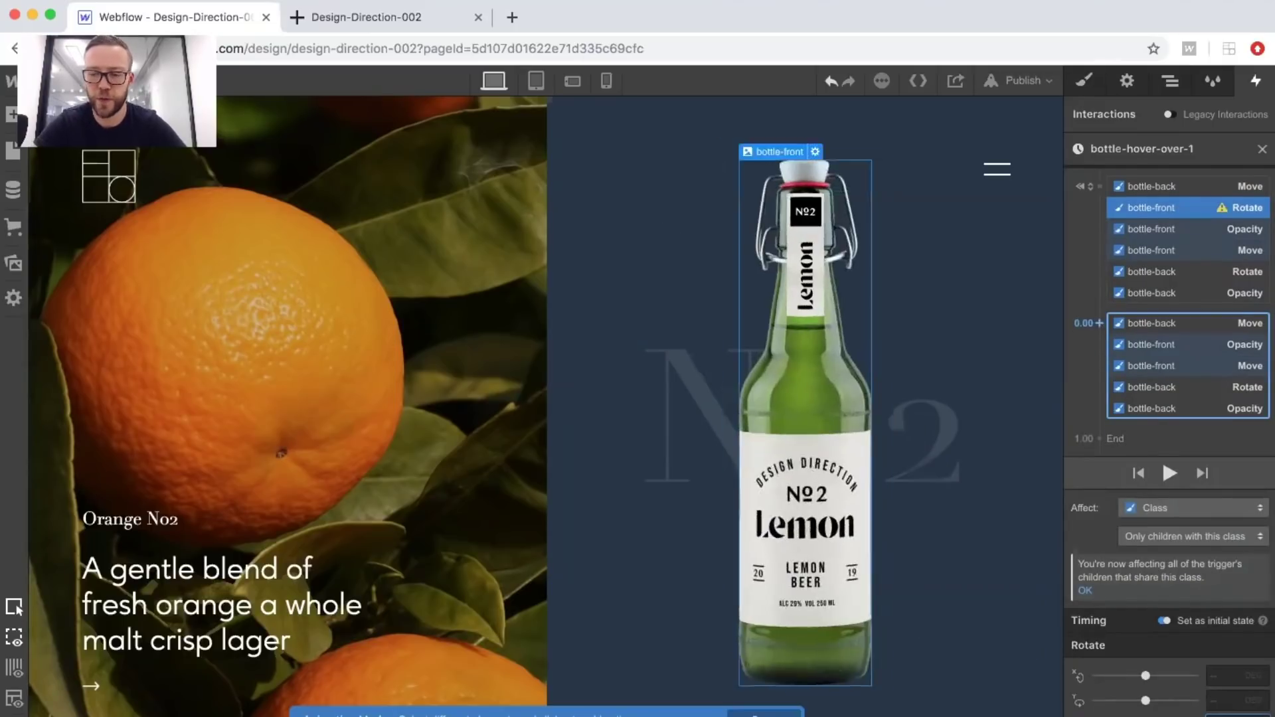
pyautogui.click(1100, 322)
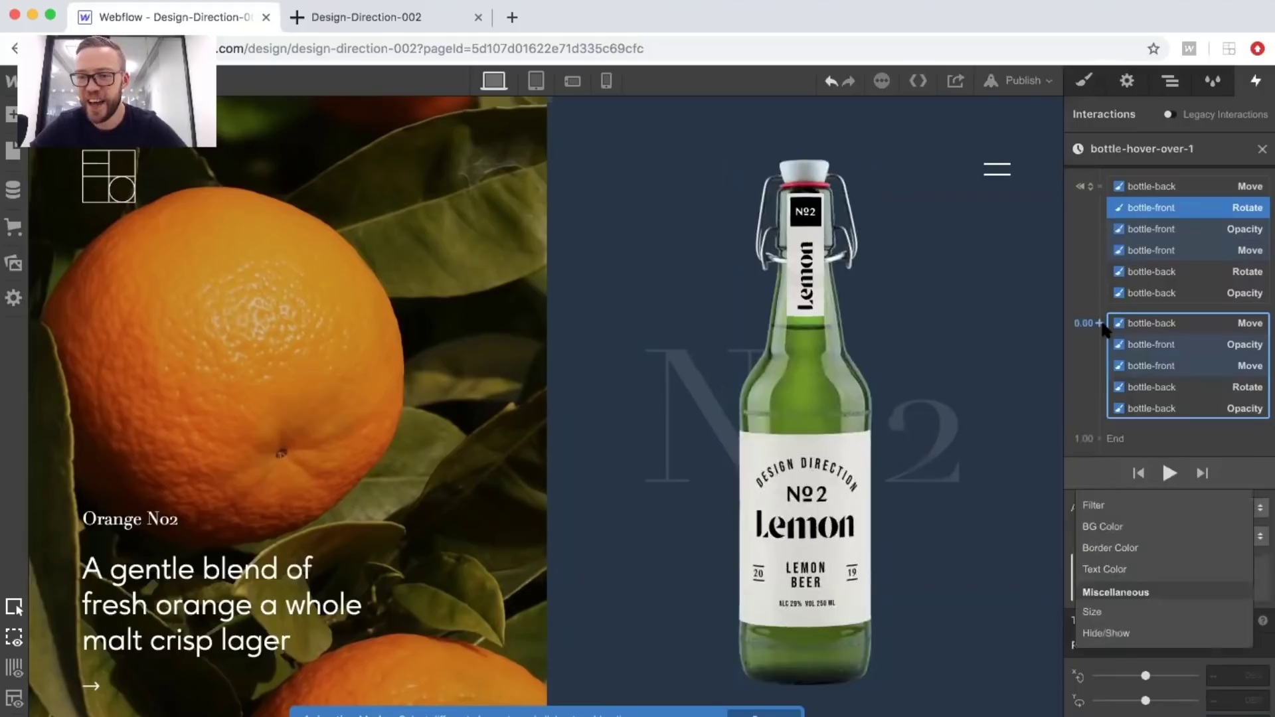
pyautogui.click(1093, 421)
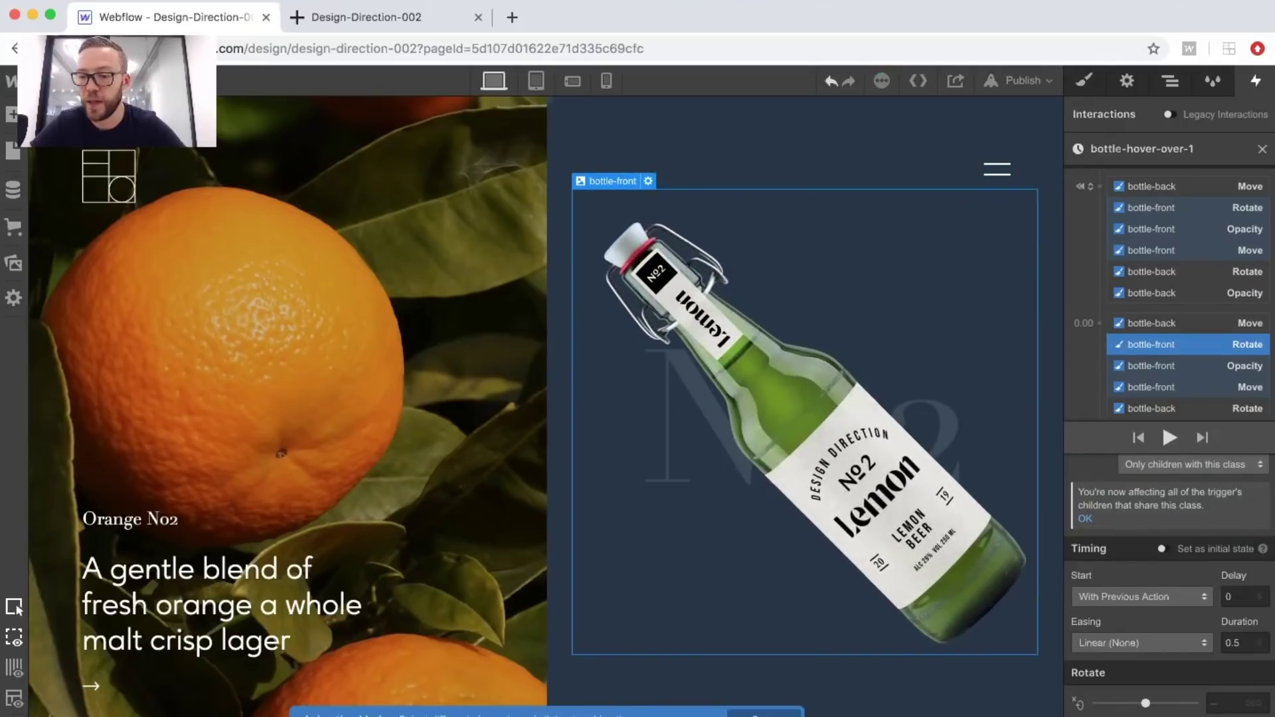
pyautogui.scroll(-5, 1092, 280)
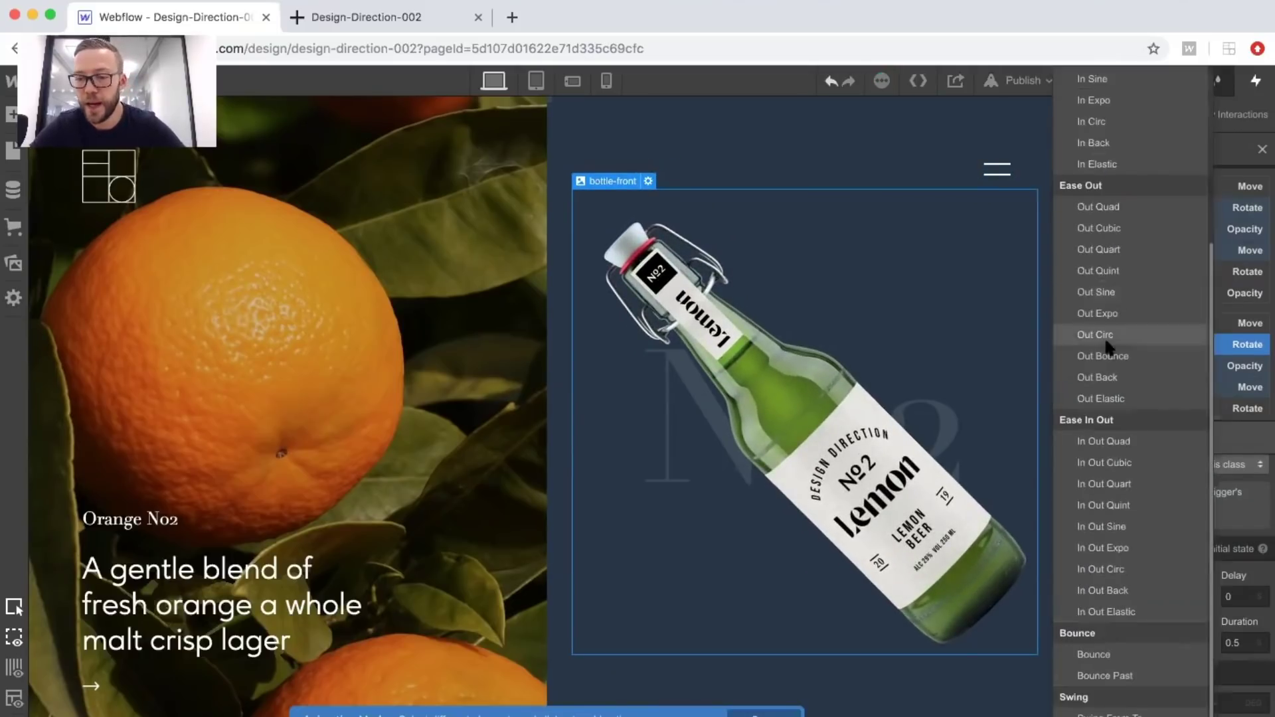
pyautogui.click(1113, 564)
pyautogui.click(1224, 645)
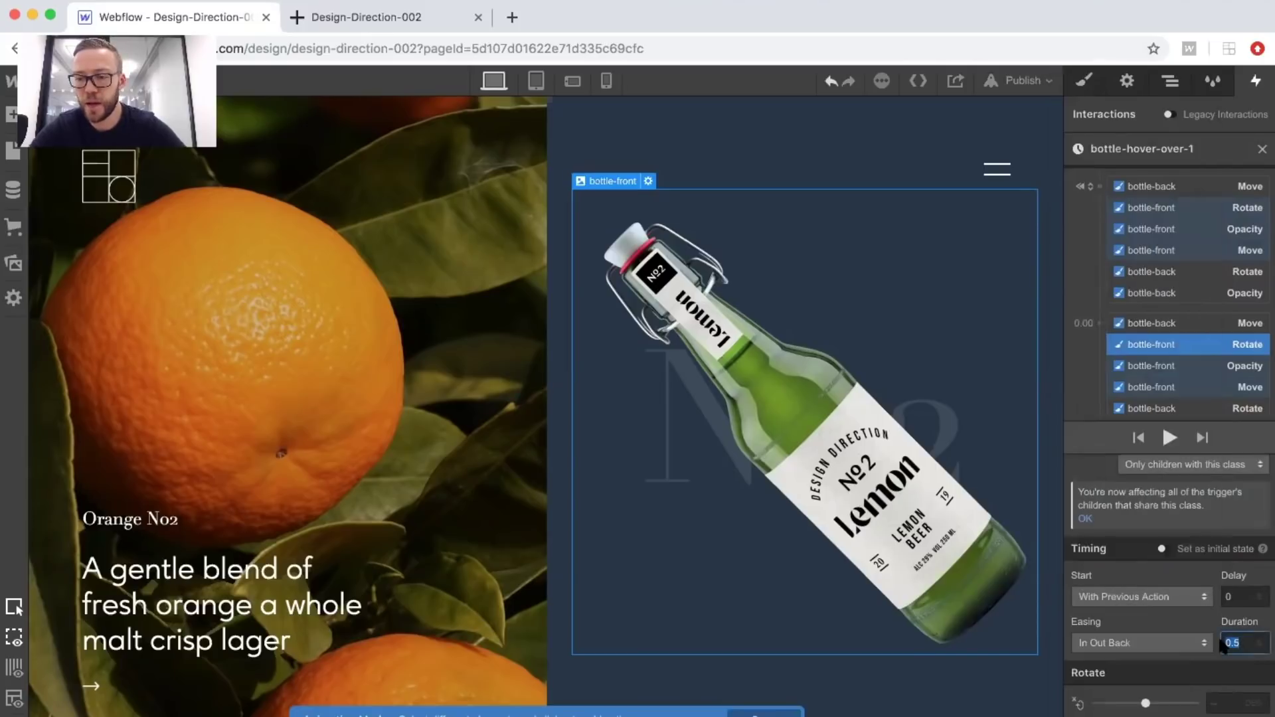
pyautogui.write('1')
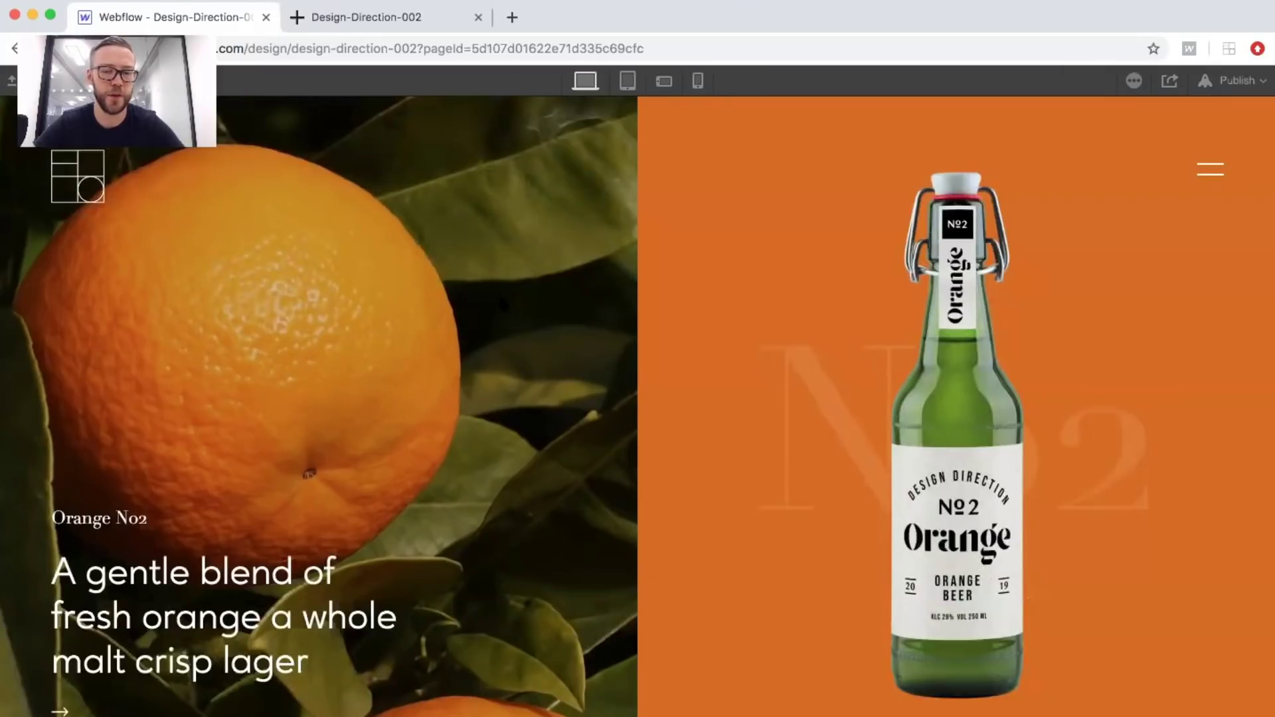
pyautogui.scroll(-10, 503, 304)
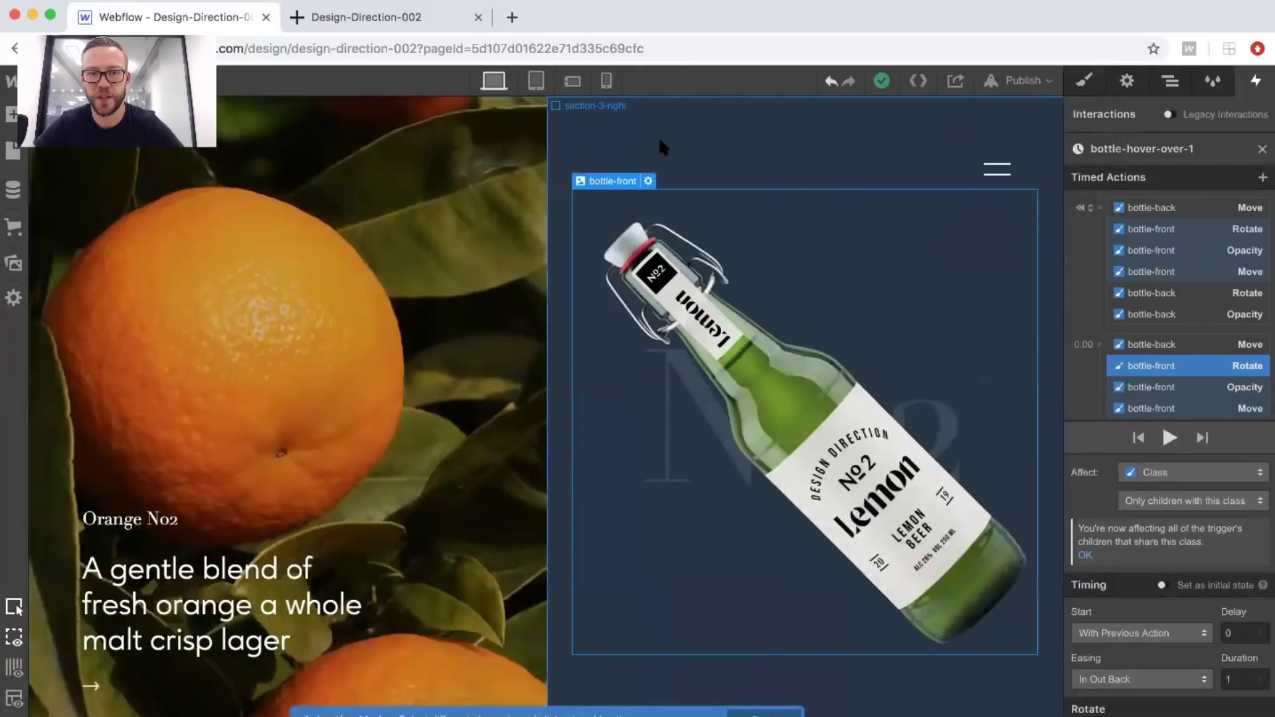
# Set the overflow of section-3-right to hidden and preview the bottle hover animation.
pyautogui.click(659, 136)
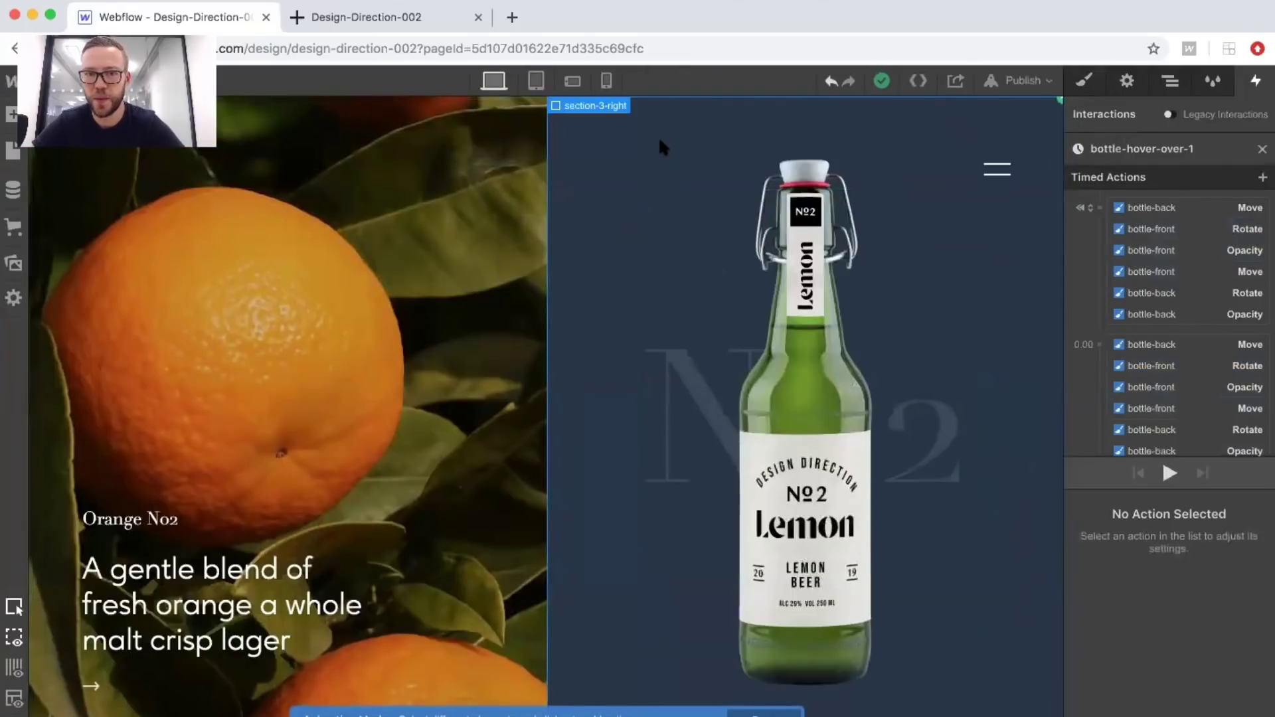
pyautogui.click(1084, 82)
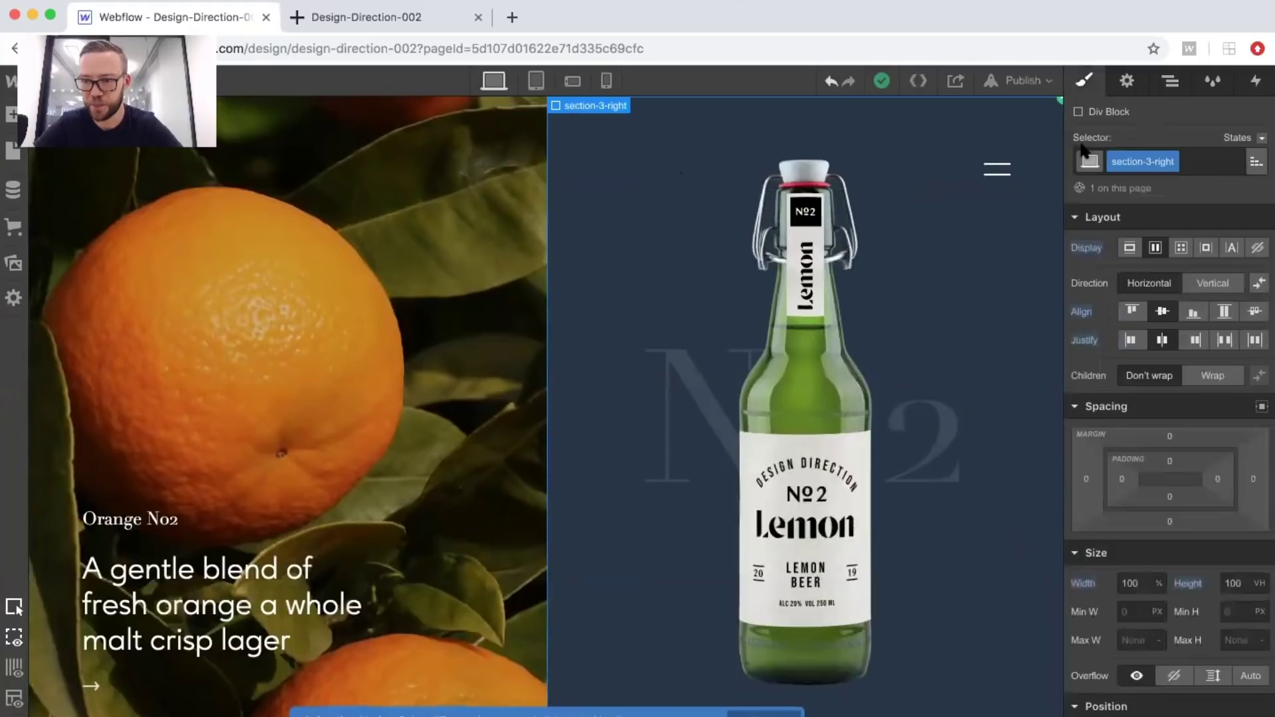
pyautogui.scroll(-3, 1167, 433)
pyautogui.click(1172, 555)
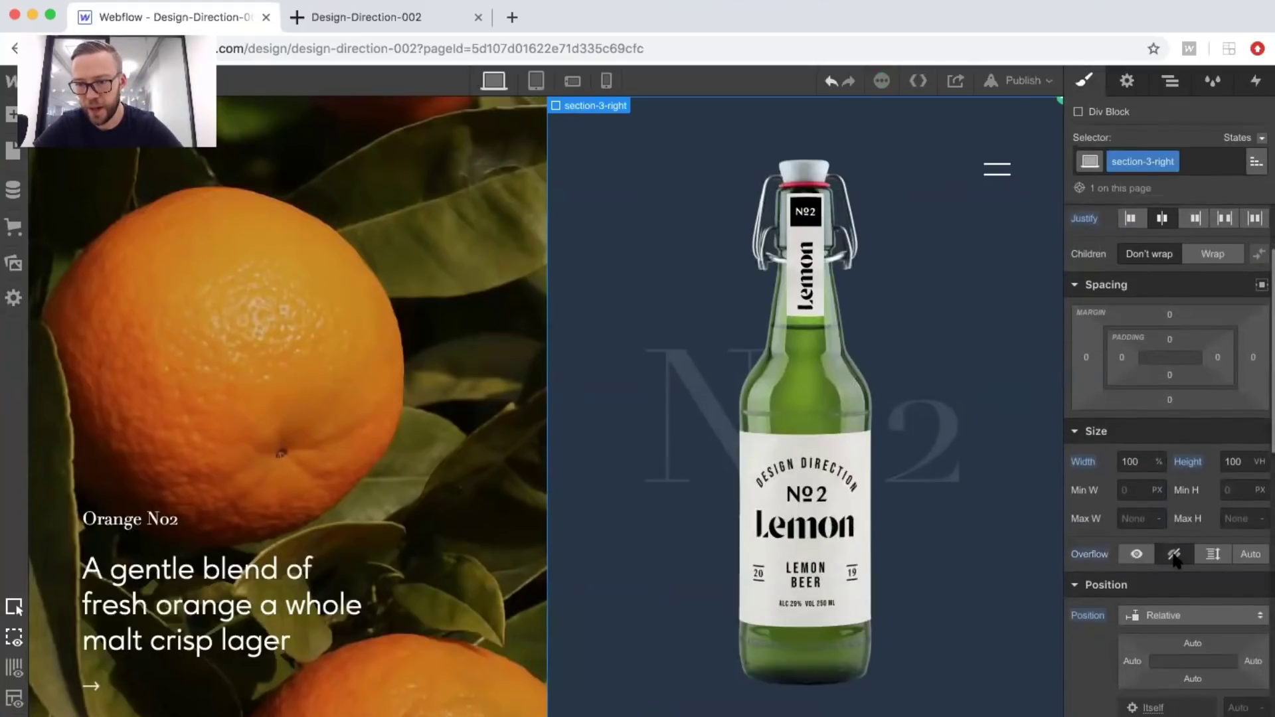
pyautogui.press('super+shift+p')
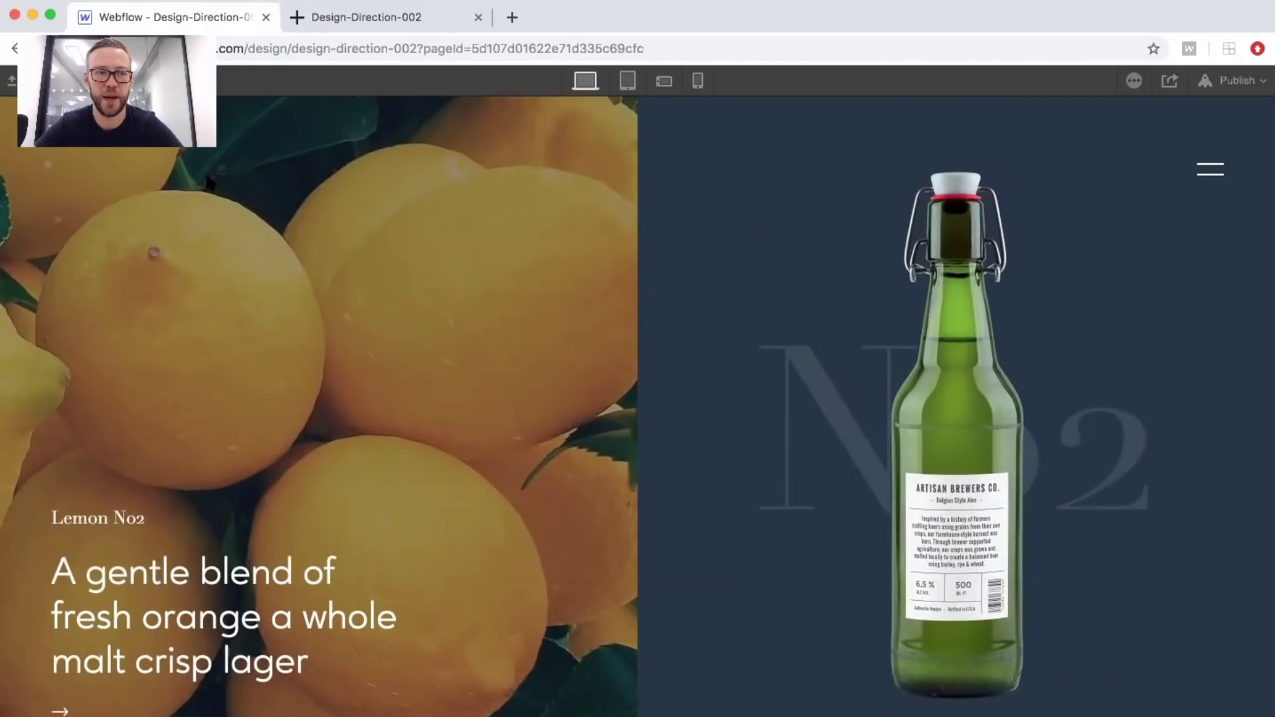
pyautogui.press('super+shift+p')
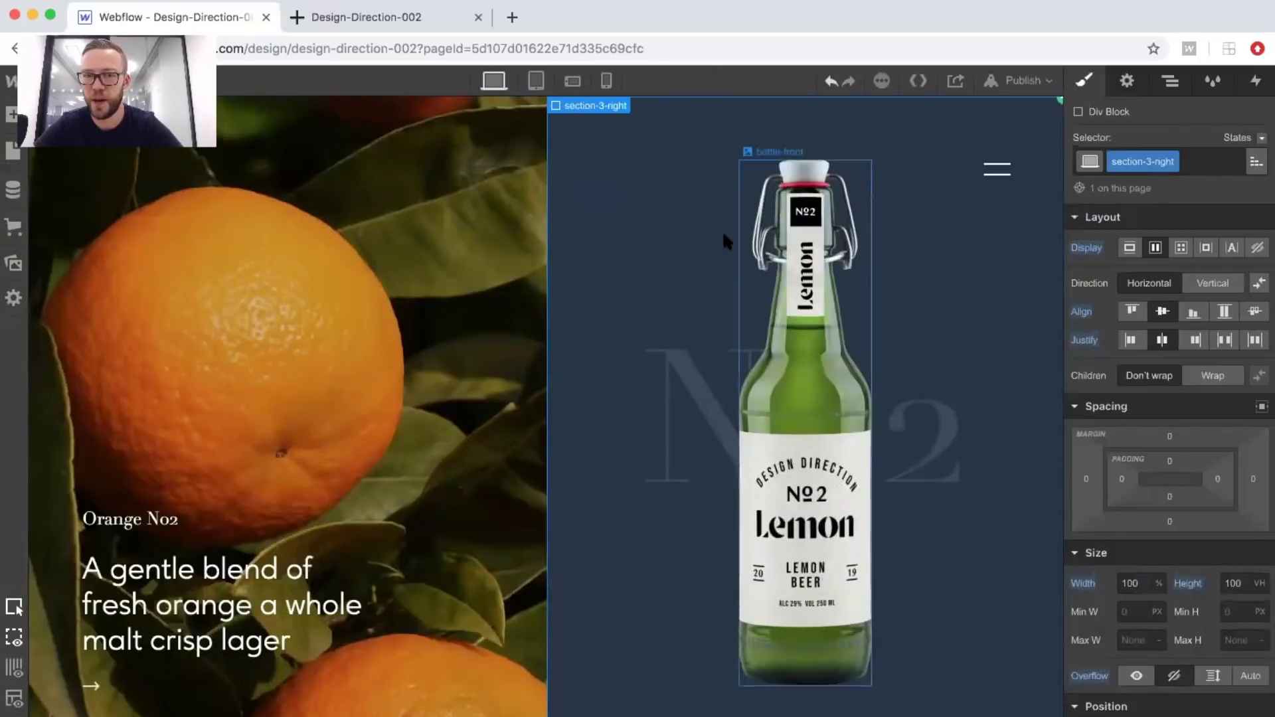
# Set the hover-out action of section-3-right's Mouse hover trigger to Start an Animation.
pyautogui.click(1252, 85)
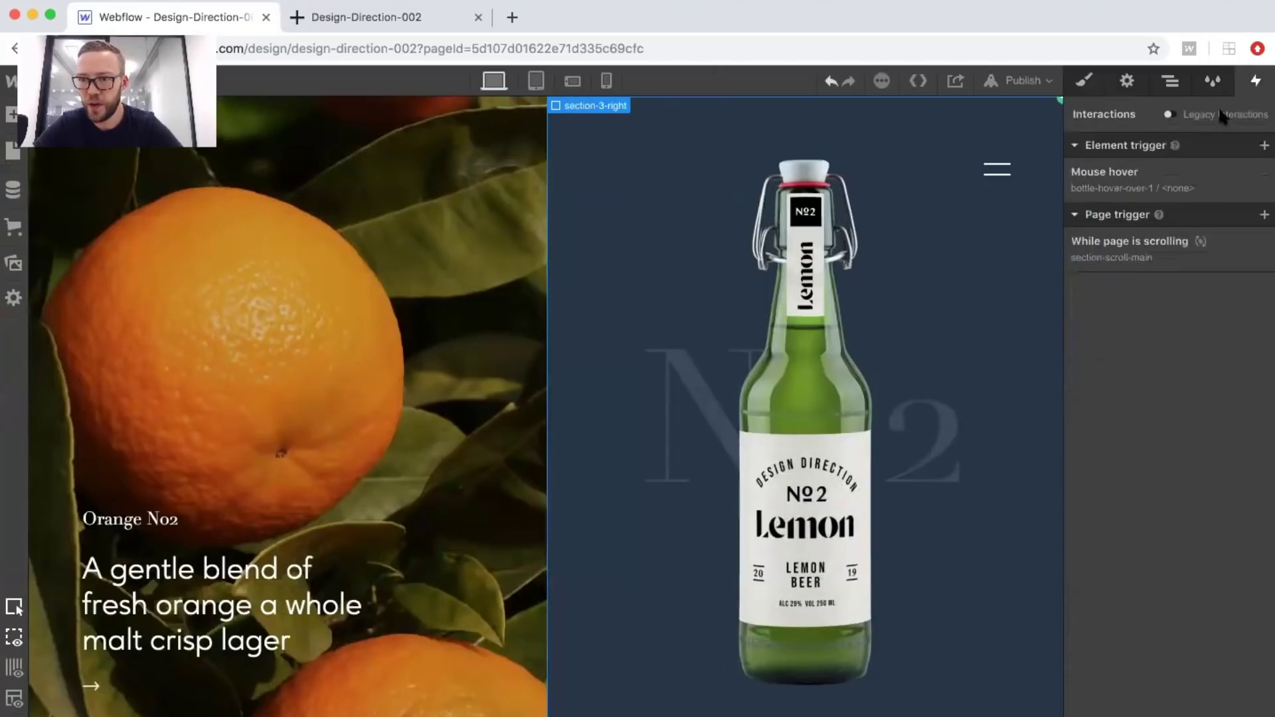
pyautogui.click(1117, 188)
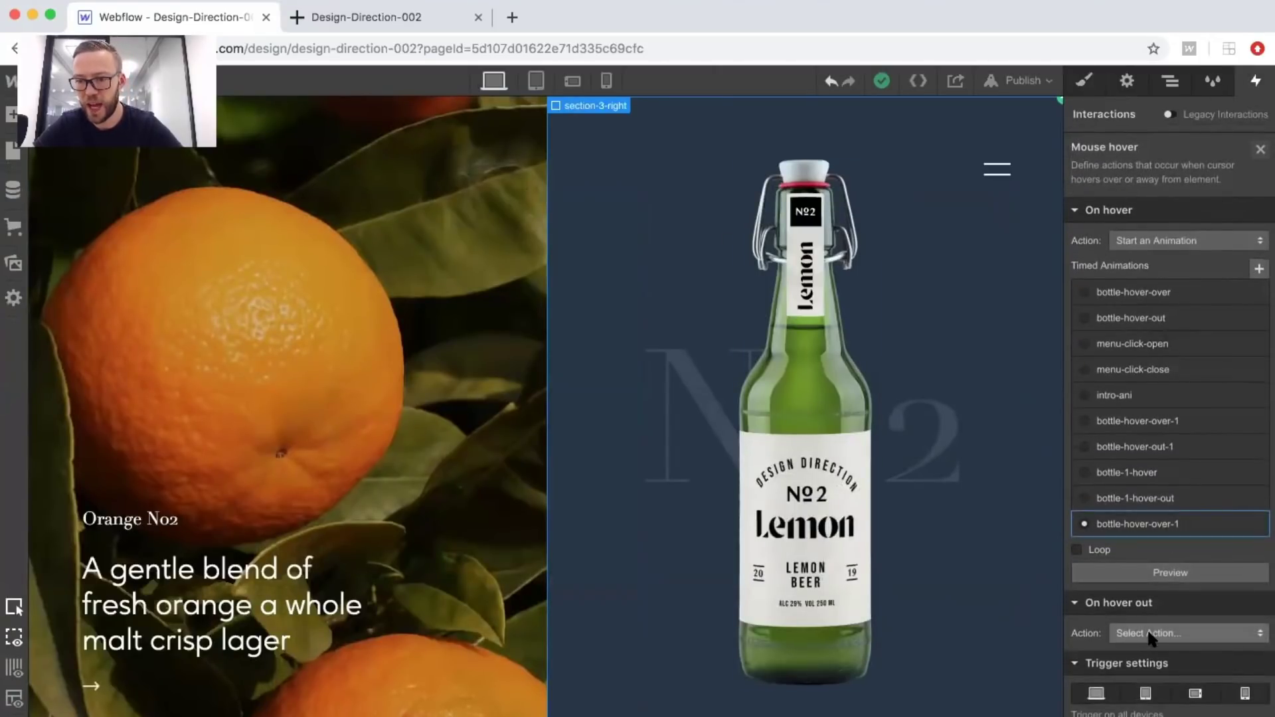
pyautogui.click(1169, 634)
pyautogui.click(1121, 305)
pyautogui.scroll(-5, 1157, 470)
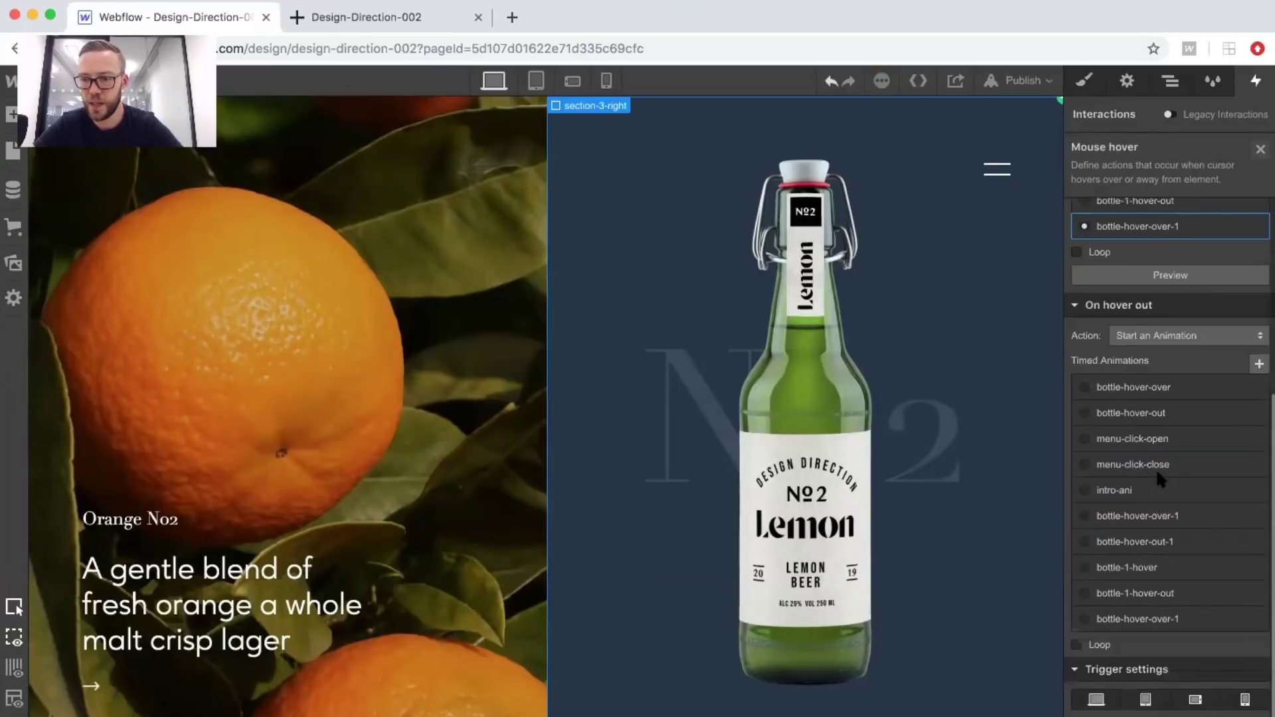
# Duplicate the last bottle-hover-over-1 animation in the hover-out list and rename the copy bottle-hover-out-1.
pyautogui.click(1256, 621)
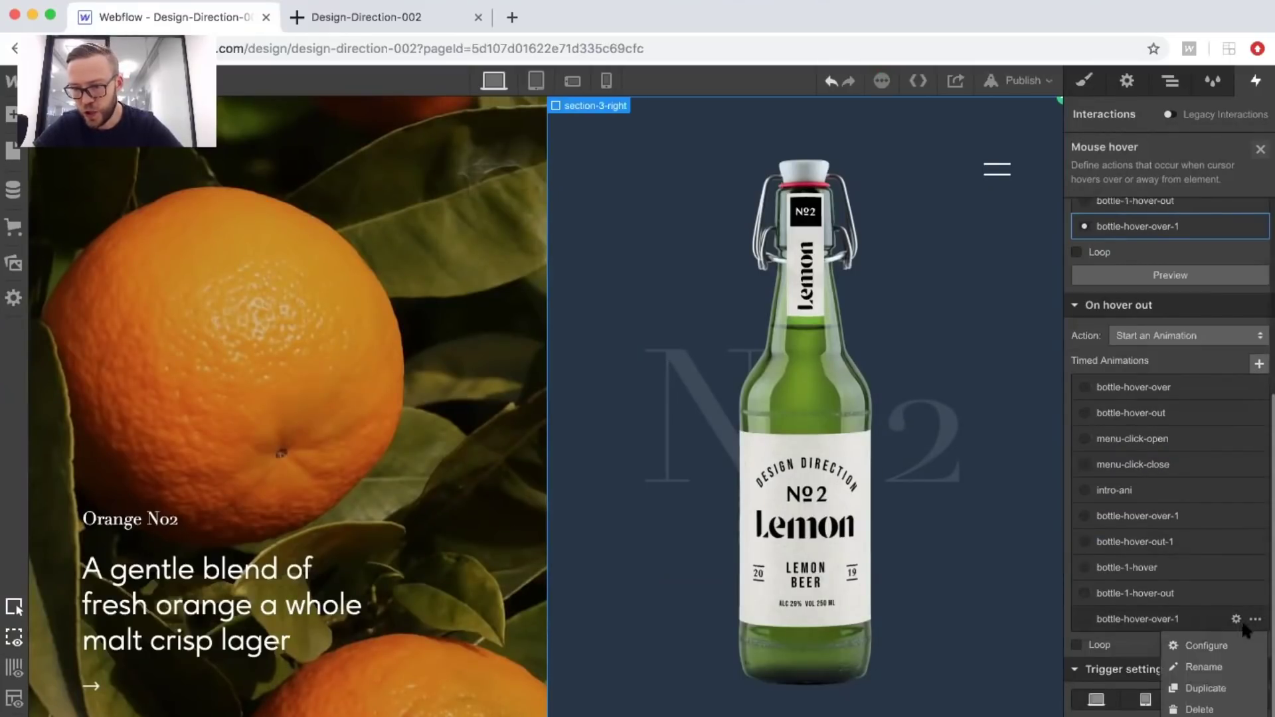
pyautogui.click(1215, 680)
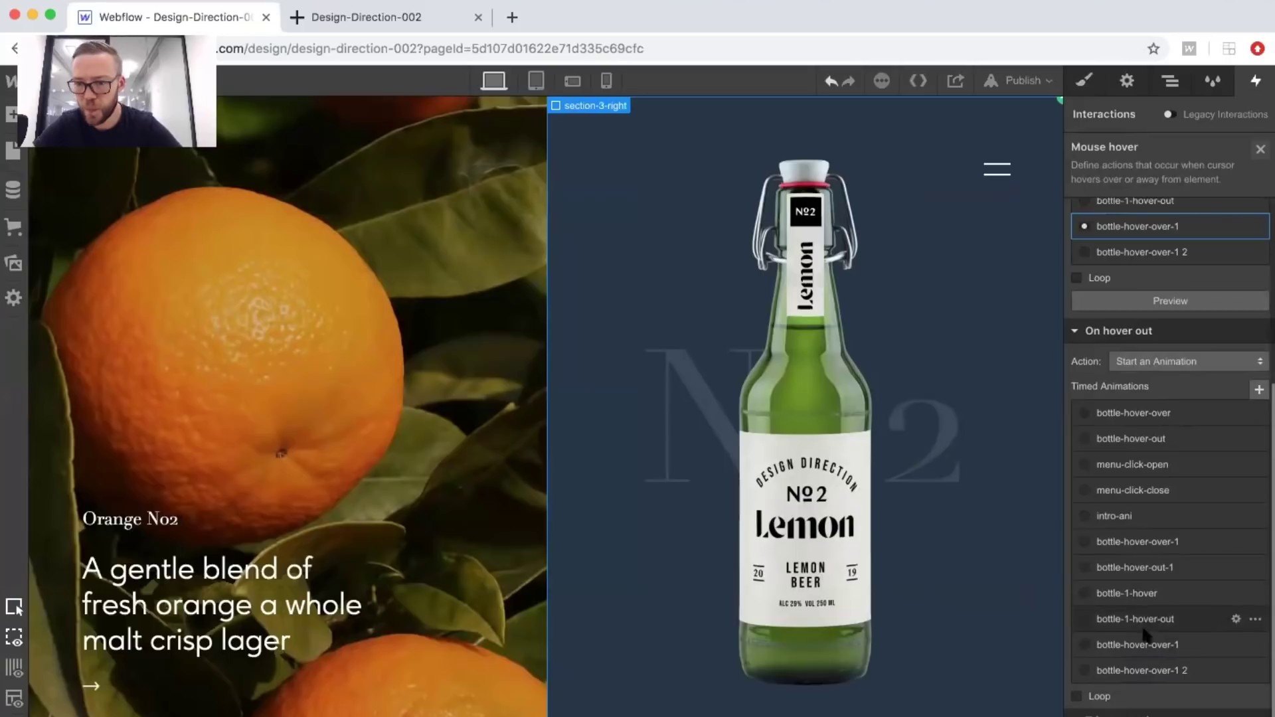
pyautogui.click(1236, 671)
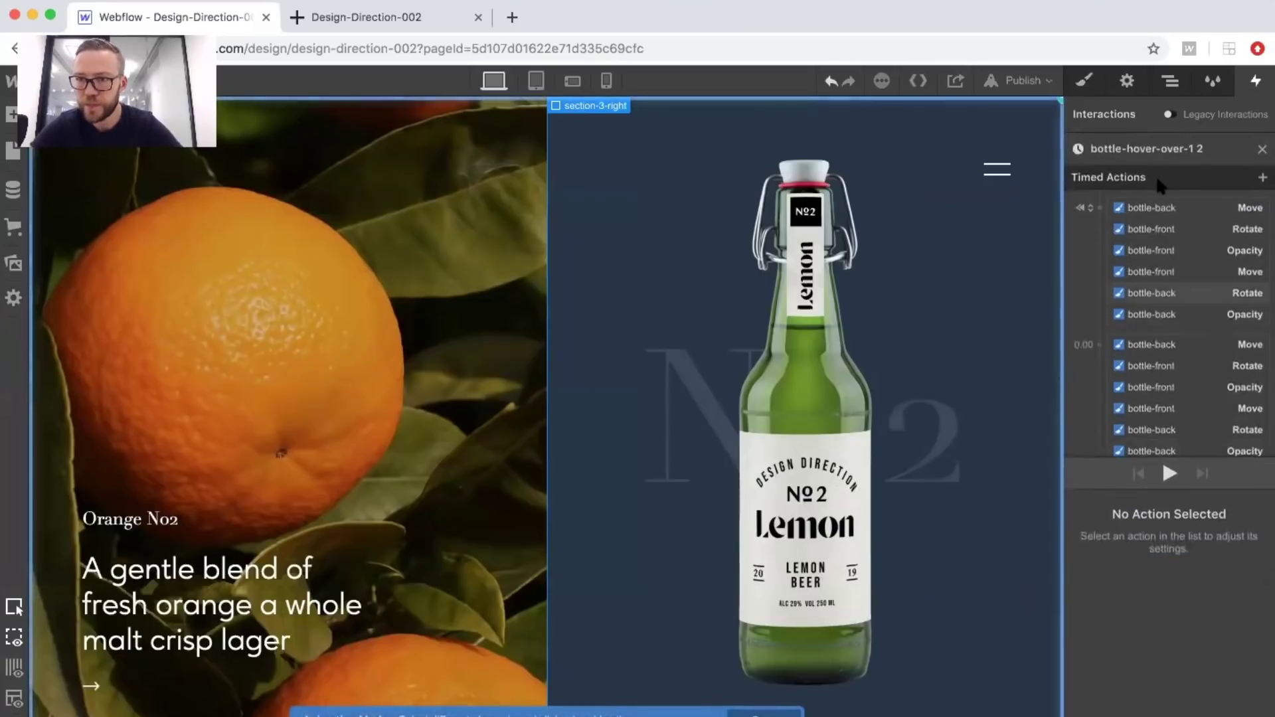
pyautogui.click(1177, 149)
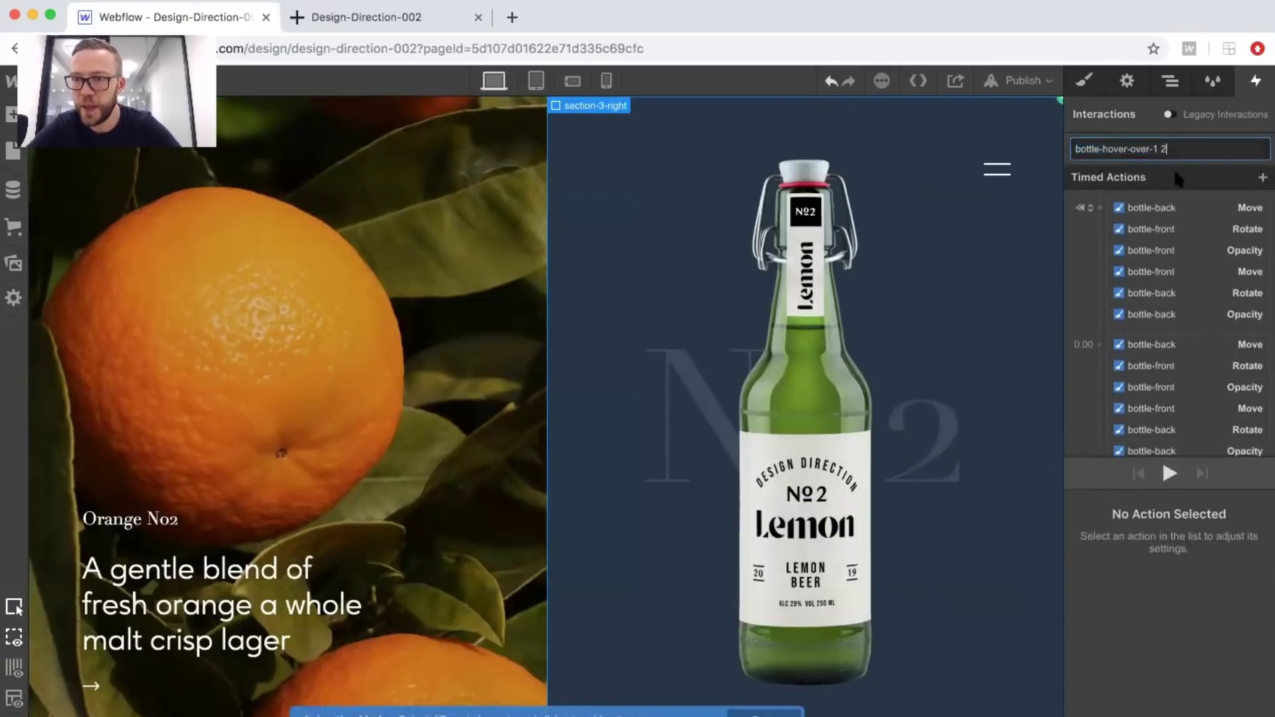
pyautogui.click(1145, 150)
pyautogui.press('BackSpace')
pyautogui.press('BackSpace')
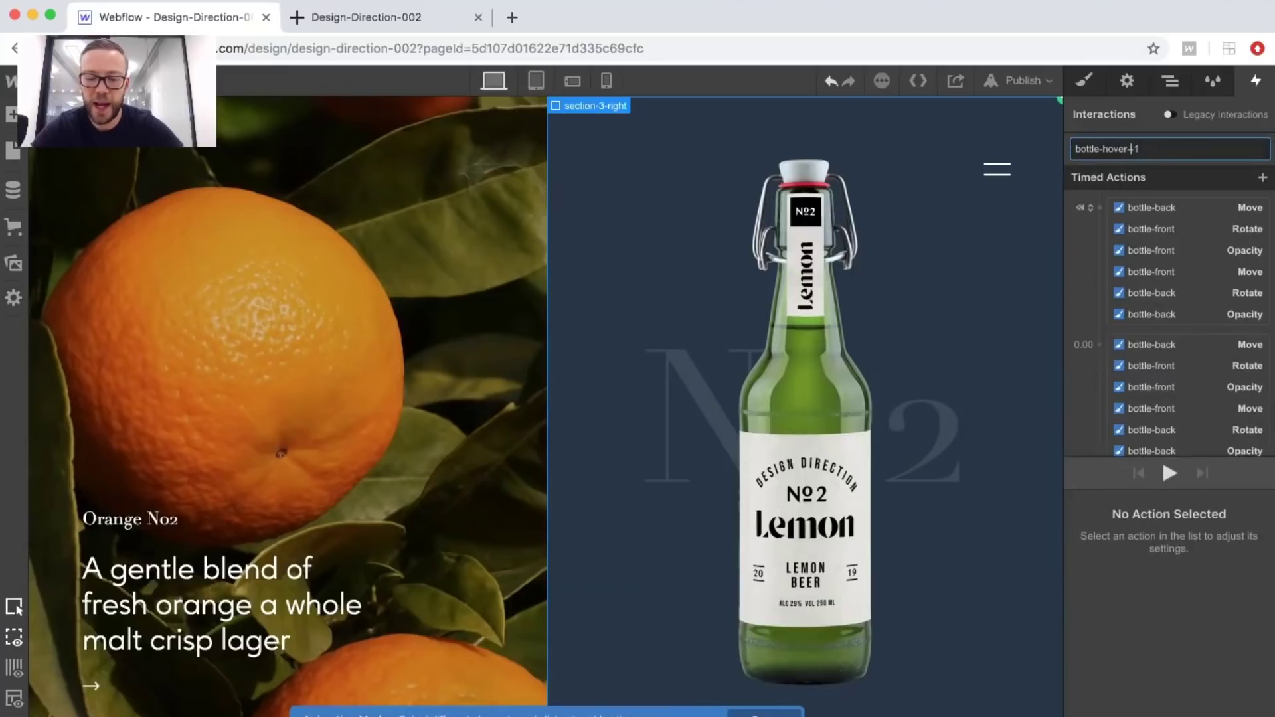
pyautogui.press('Return')
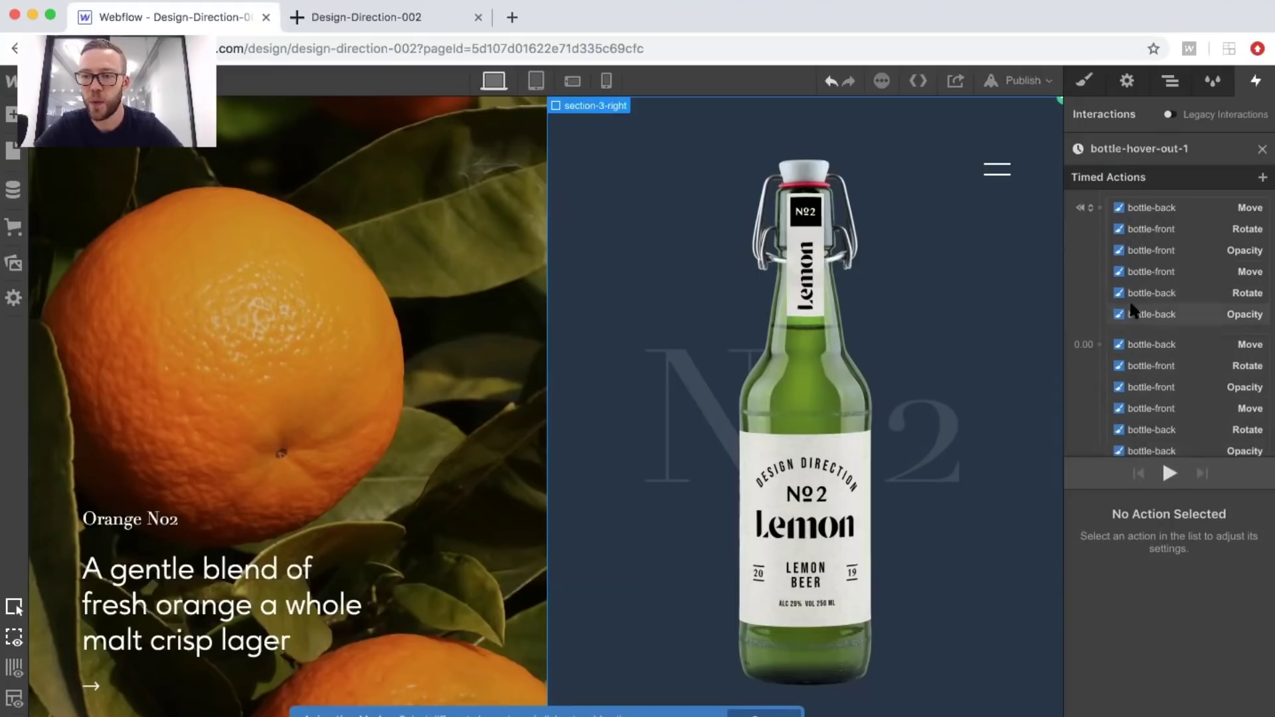
# Turn off the initial state for all six actions in the first group of bottle-hover-out-1.
pyautogui.click(1149, 314)
pyautogui.keyDown('shift'); pyautogui.click(1131, 208); pyautogui.keyUp('shift')
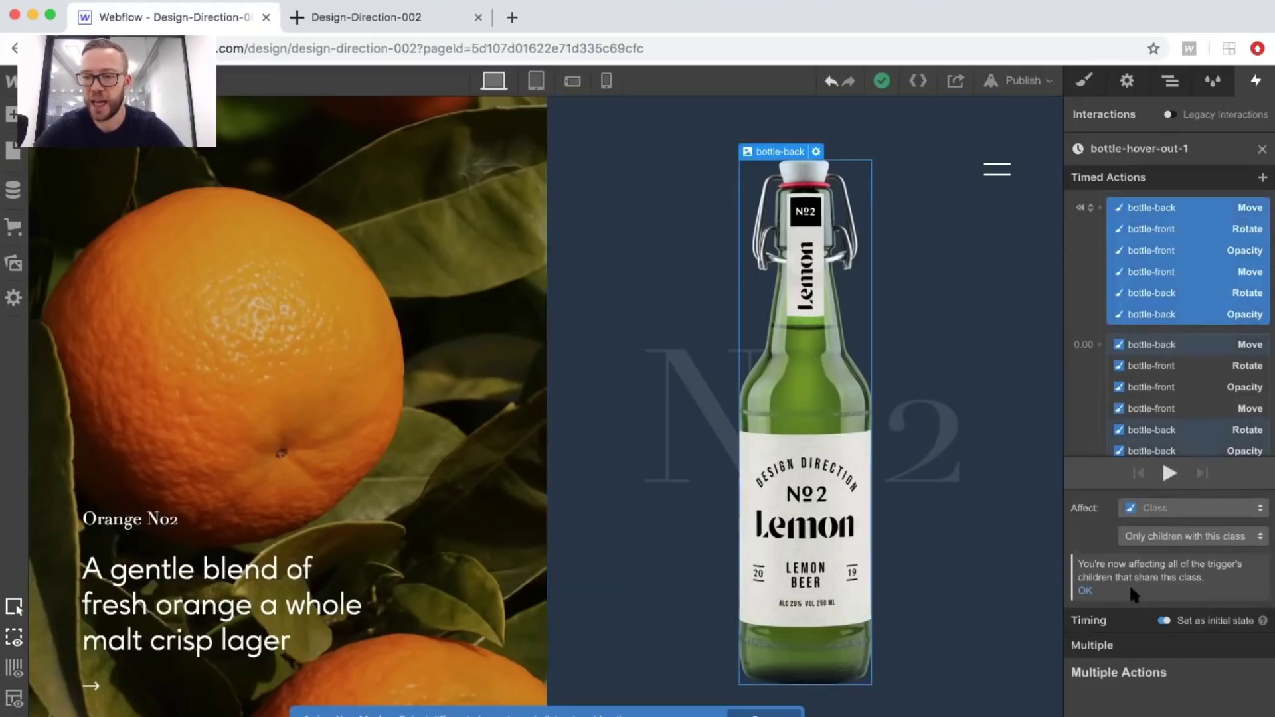
pyautogui.click(1165, 621)
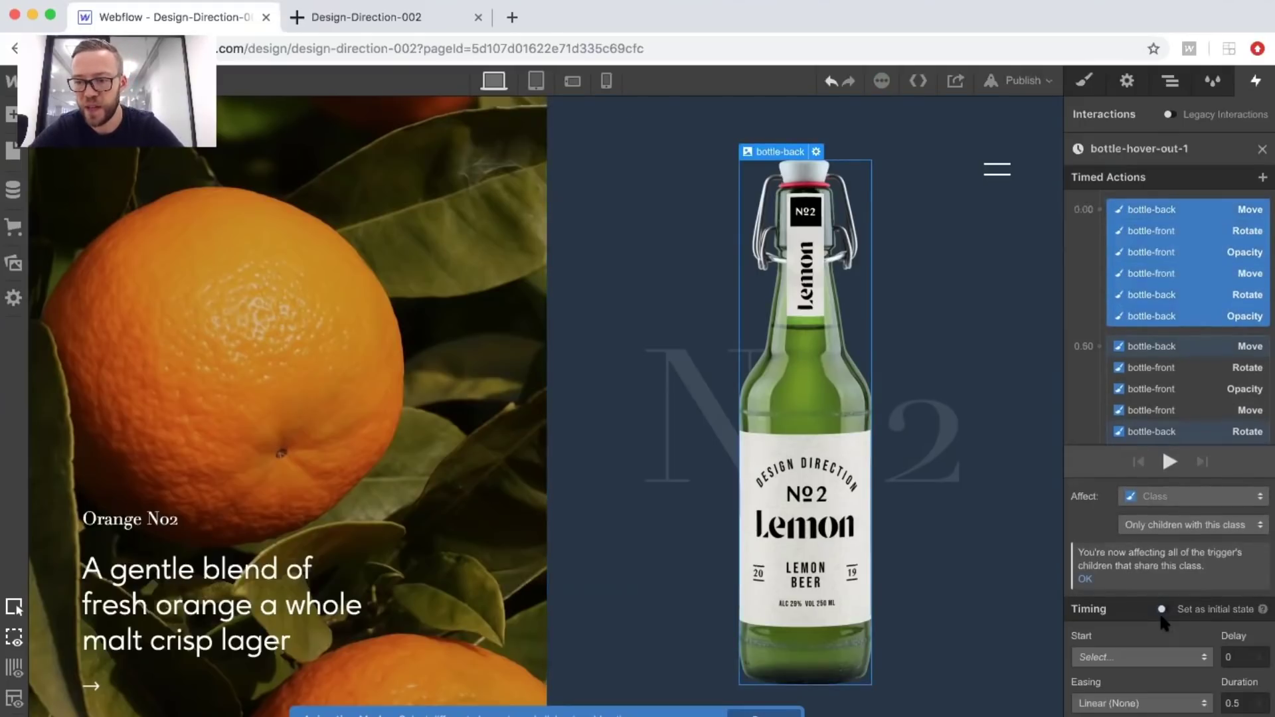
pyautogui.click(1103, 303)
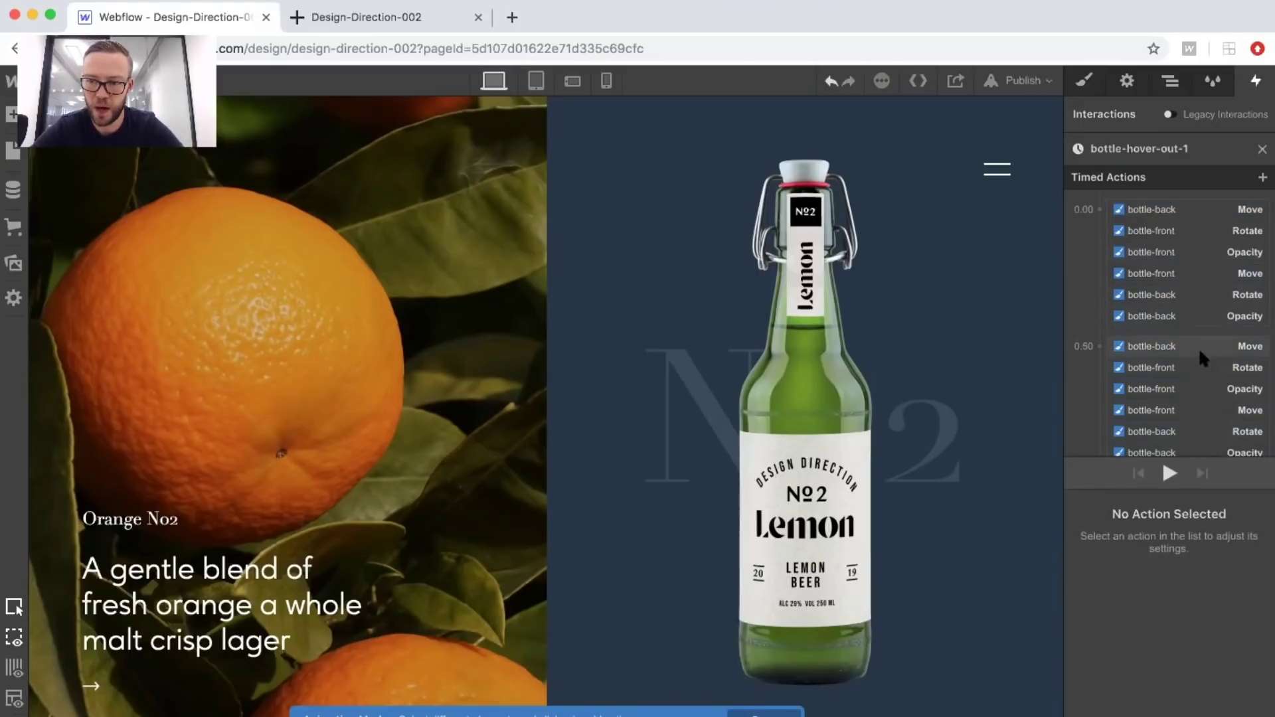
# Give the bottle-front and bottle-back Move and Rotate actions at 0.00 In Out Back easing and a duration of 1 second.
pyautogui.click(1166, 297)
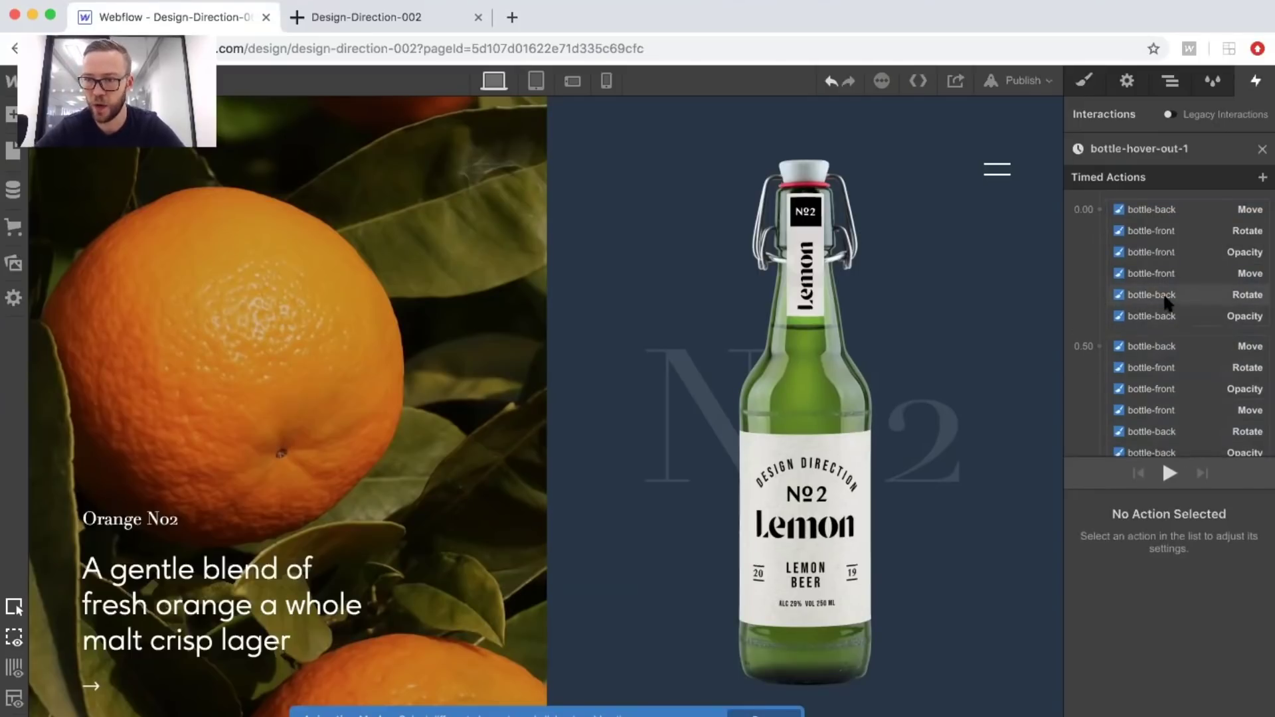
pyautogui.keyDown('super'); pyautogui.click(1156, 271); pyautogui.keyUp('super')
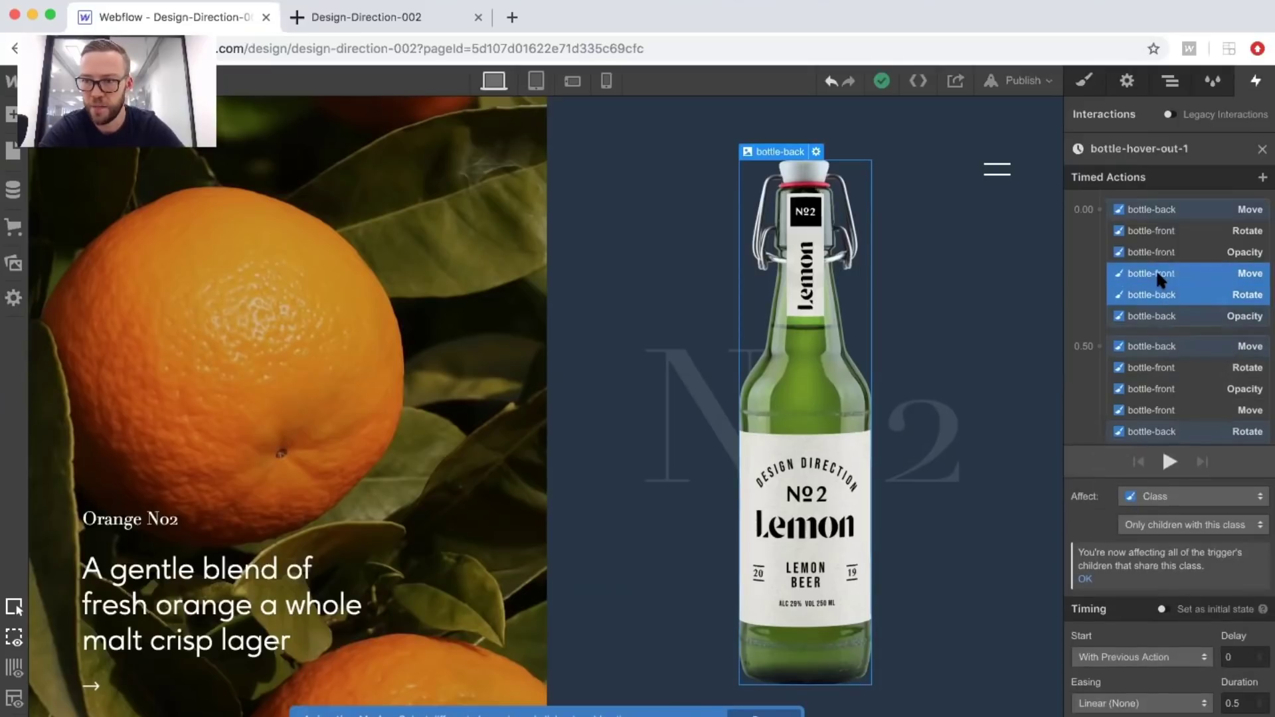
pyautogui.keyDown('super'); pyautogui.click(1169, 229); pyautogui.keyUp('super')
pyautogui.keyDown('super'); pyautogui.click(1167, 210); pyautogui.keyUp('super')
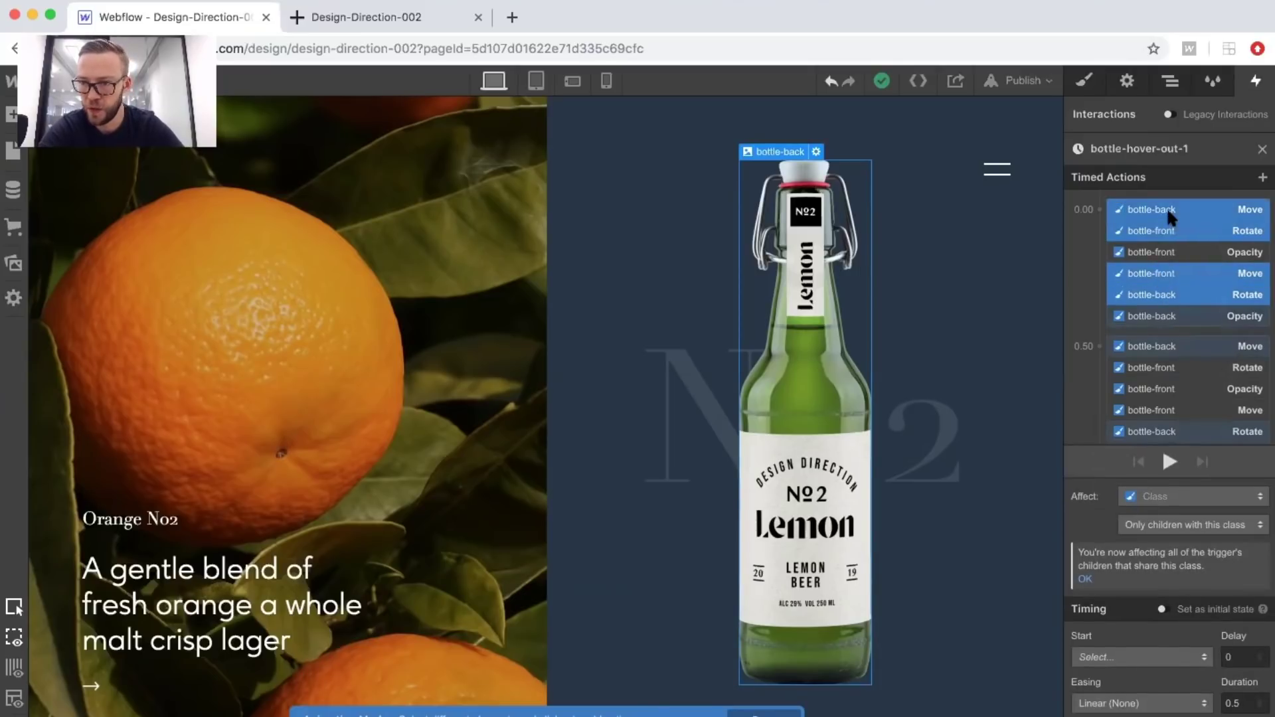
pyautogui.click(1127, 696)
pyautogui.scroll(-4, 1090, 372)
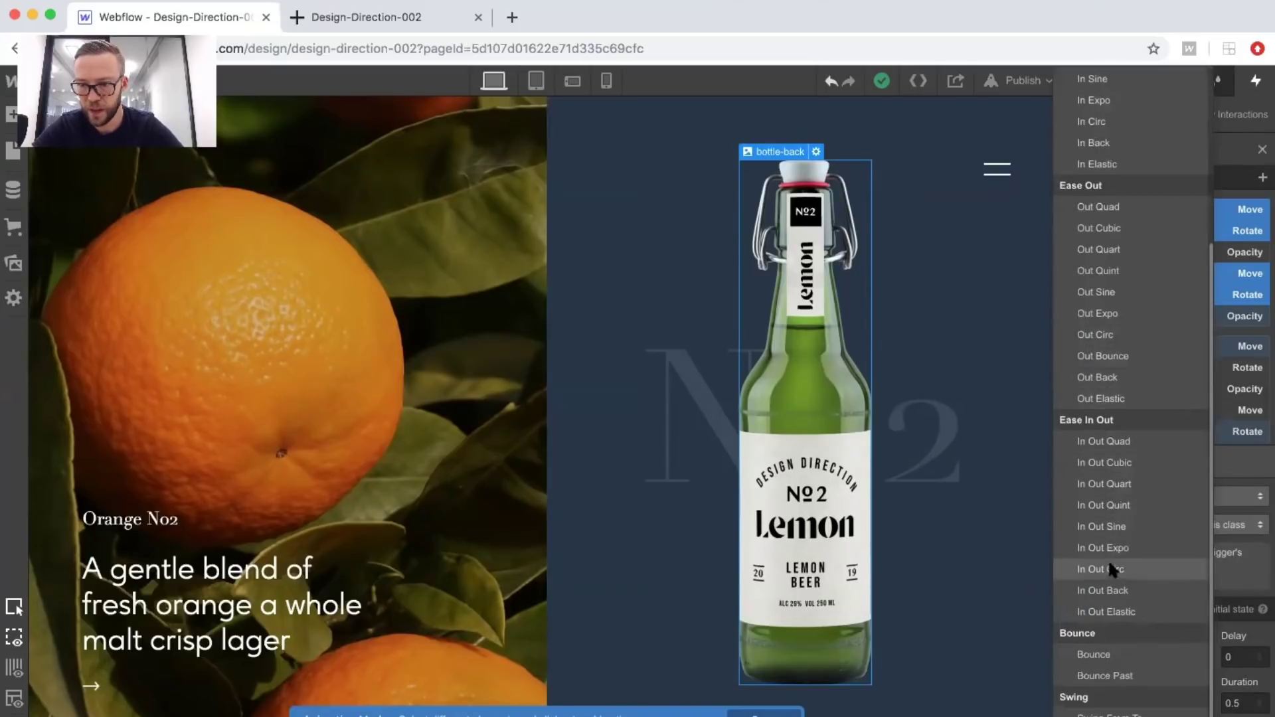
pyautogui.click(1108, 589)
pyautogui.click(1241, 704)
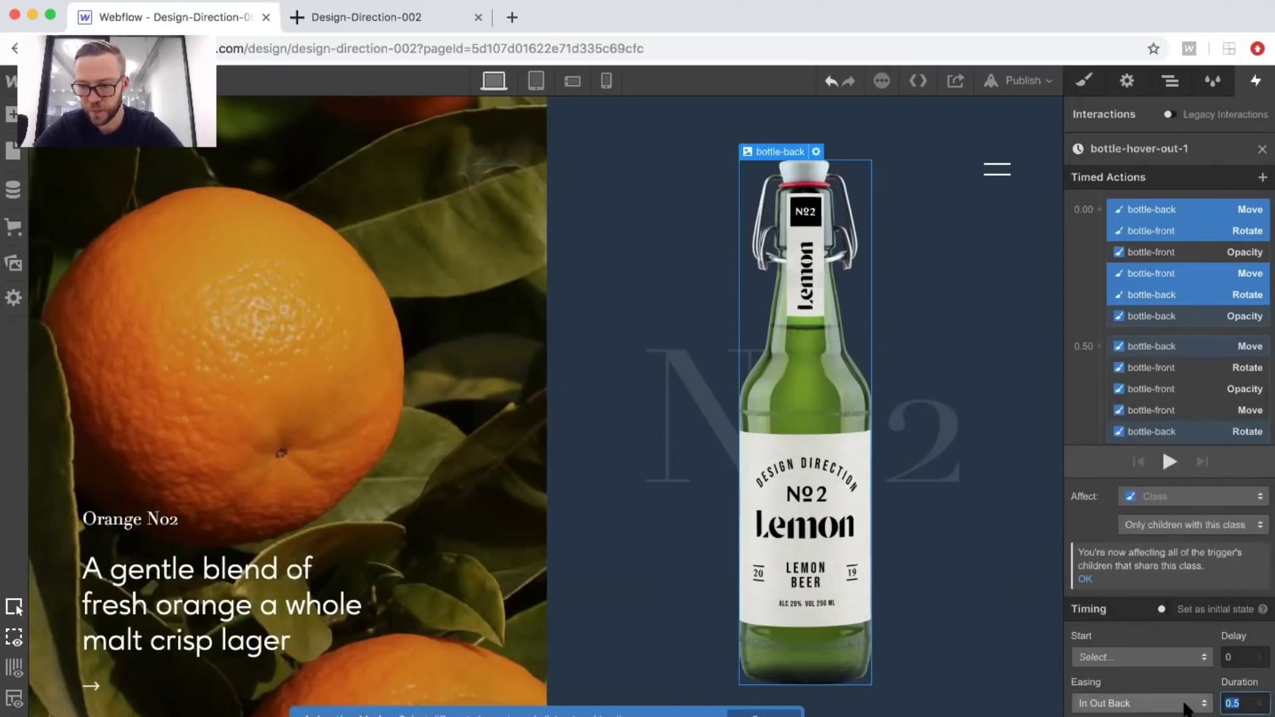
pyautogui.write('1')
# Give the bottle-front and bottle-back Opacity actions at 0.00 Ease easing and a duration of 1 second.
pyautogui.click(1136, 317)
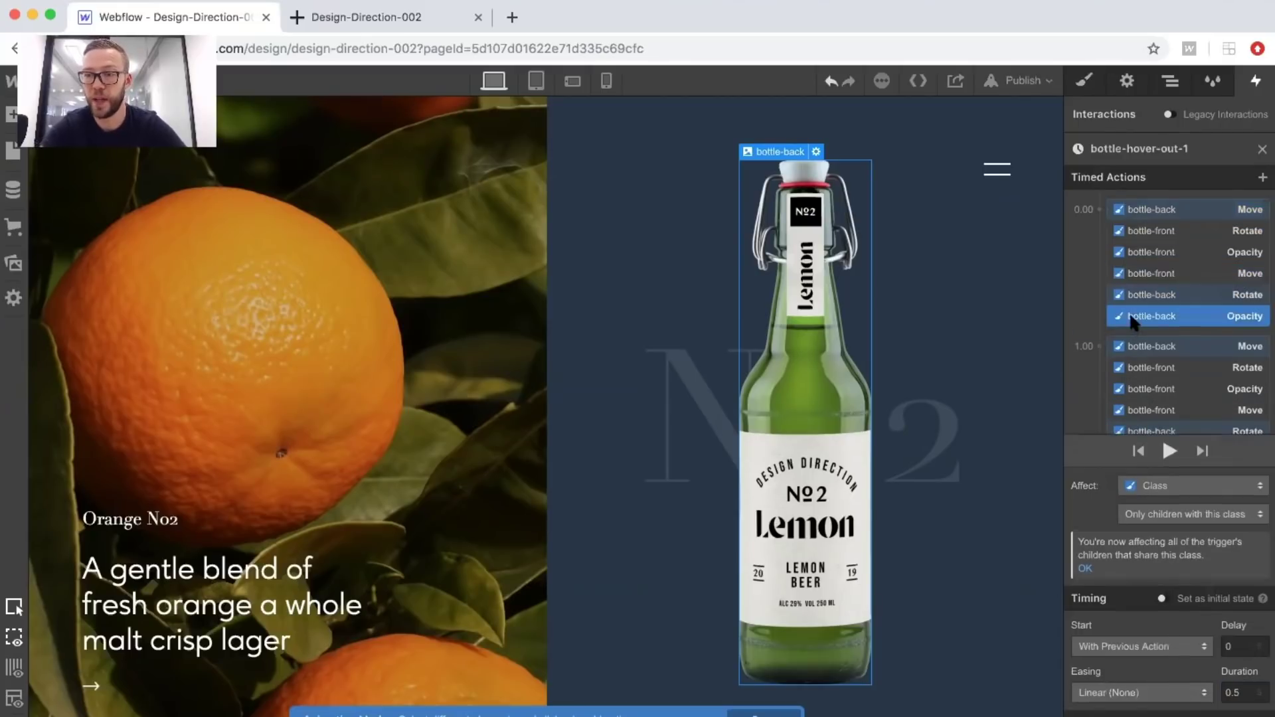
pyautogui.keyDown('shift'); pyautogui.click(1135, 256); pyautogui.keyUp('shift')
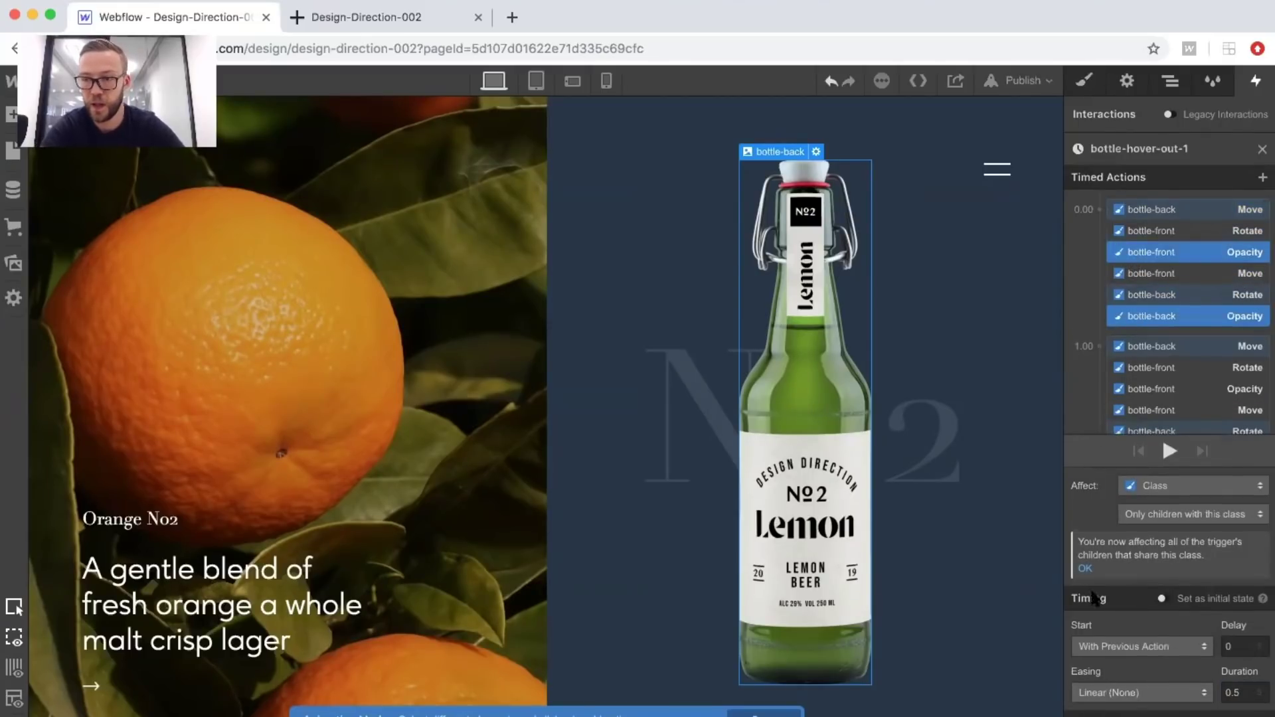
pyautogui.click(1126, 693)
pyautogui.click(1079, 127)
pyautogui.click(1239, 695)
pyautogui.write('1')
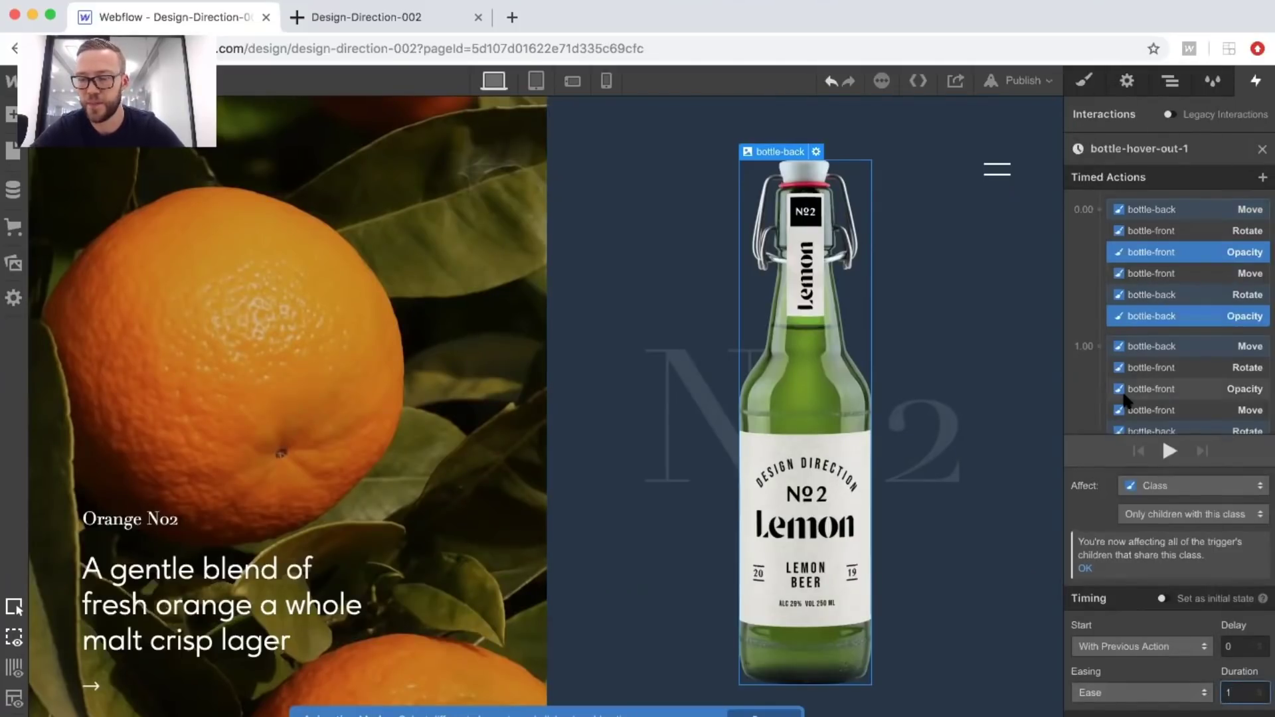
# Delete all six actions in the 1.00 group of bottle-hover-out-1 and preview the page.
pyautogui.scroll(-2, 1143, 312)
pyautogui.click(1139, 299)
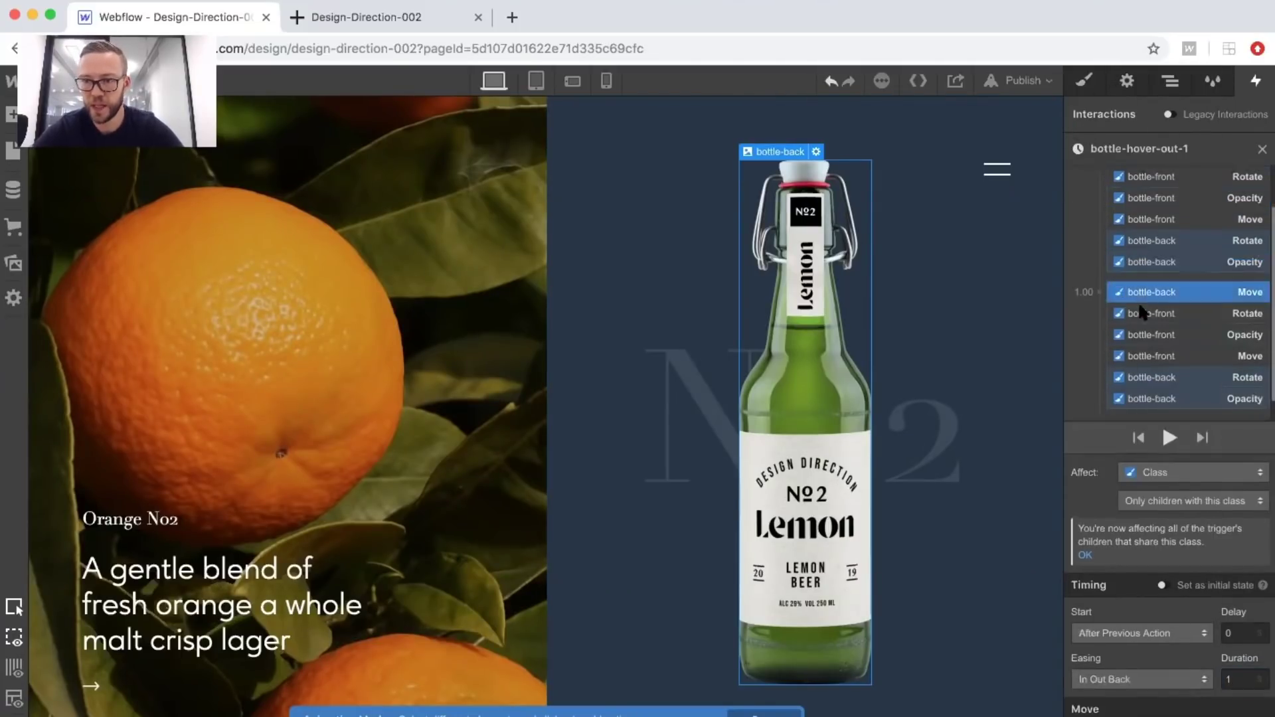
pyautogui.keyDown('shift'); pyautogui.click(1136, 394); pyautogui.keyUp('shift')
pyautogui.rightClick(1136, 395)
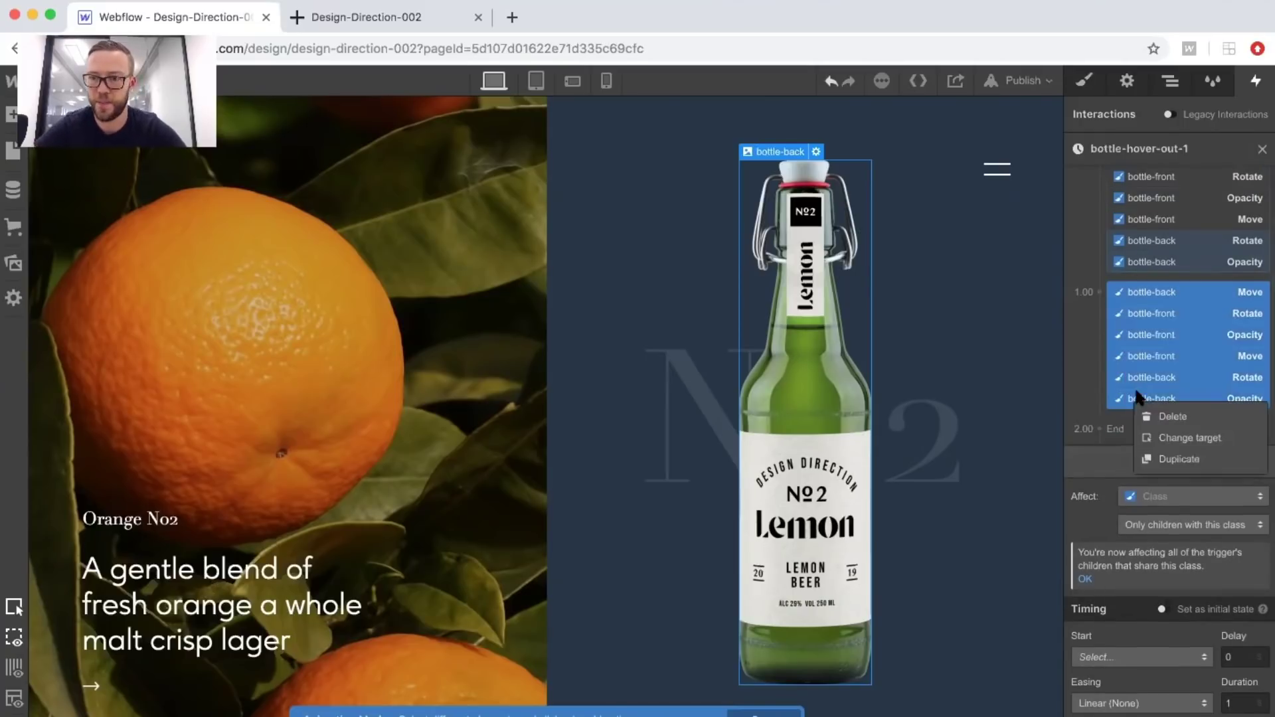
pyautogui.click(1166, 411)
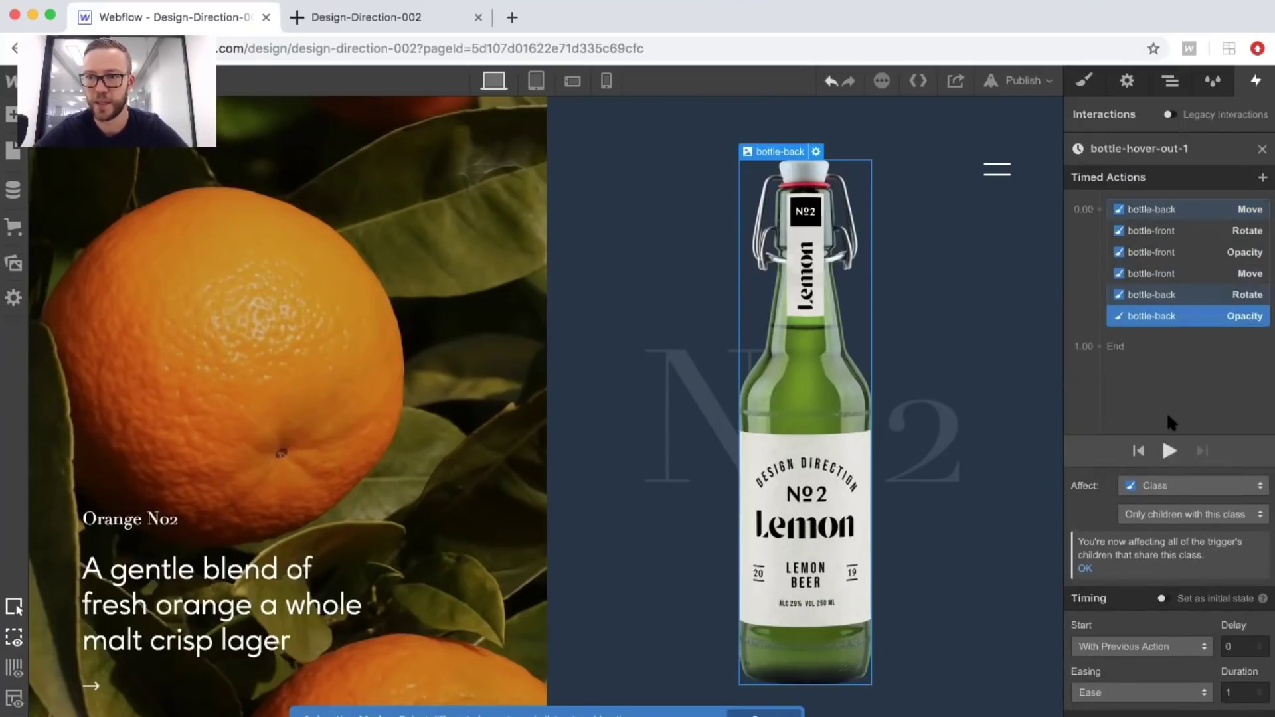
pyautogui.press('super+shift+p')
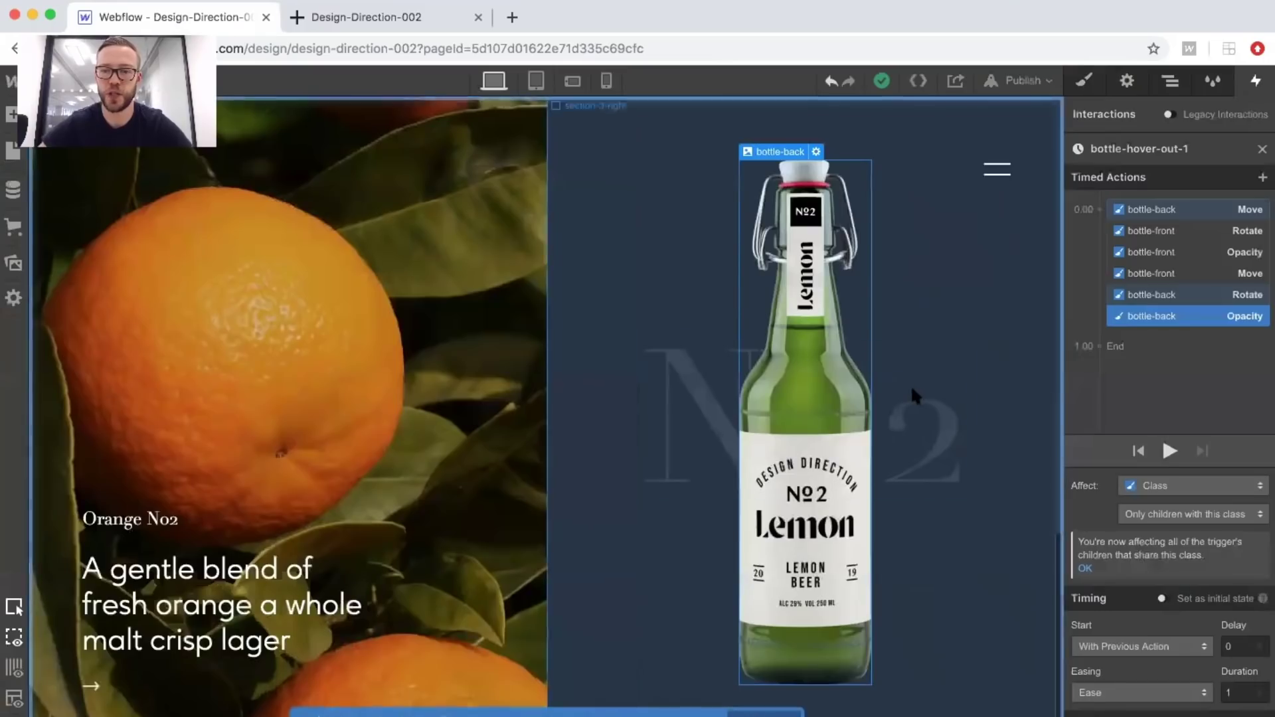
# Expand the whole element tree, and close the bottle-hover-out-1 animation and the mouse hover trigger of section-3-right.
pyautogui.click(1167, 92)
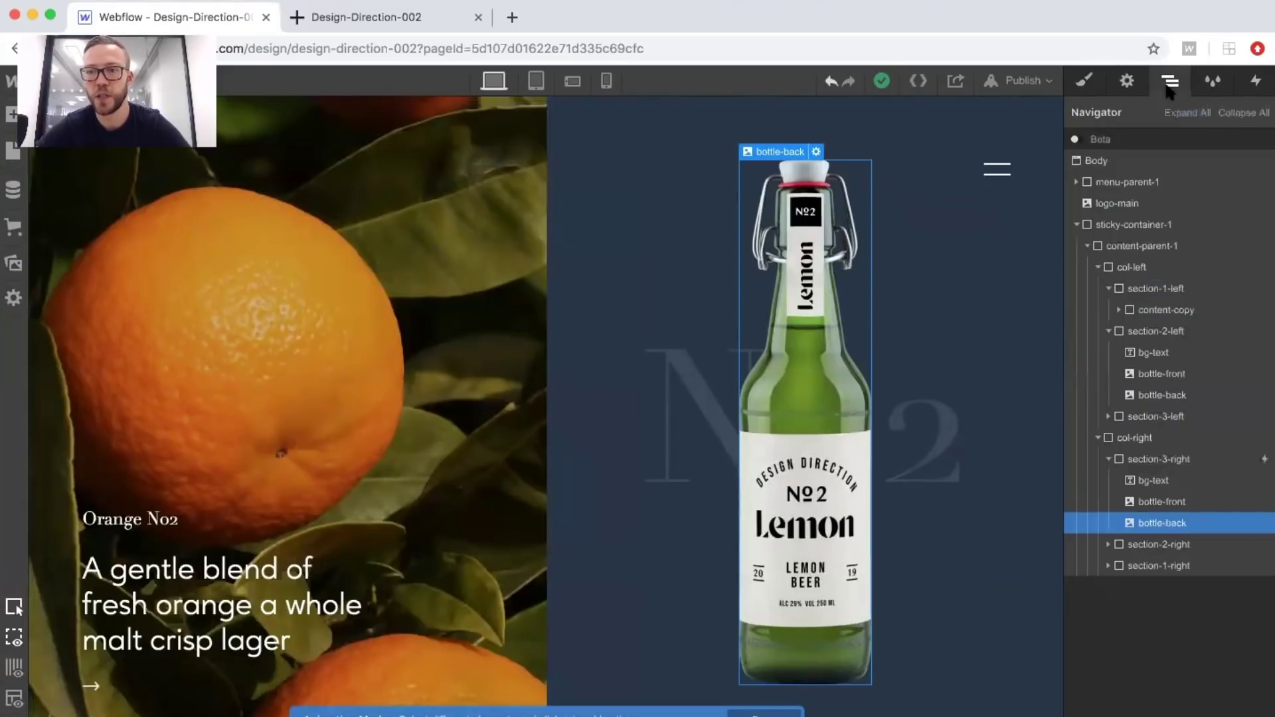
pyautogui.click(1109, 459)
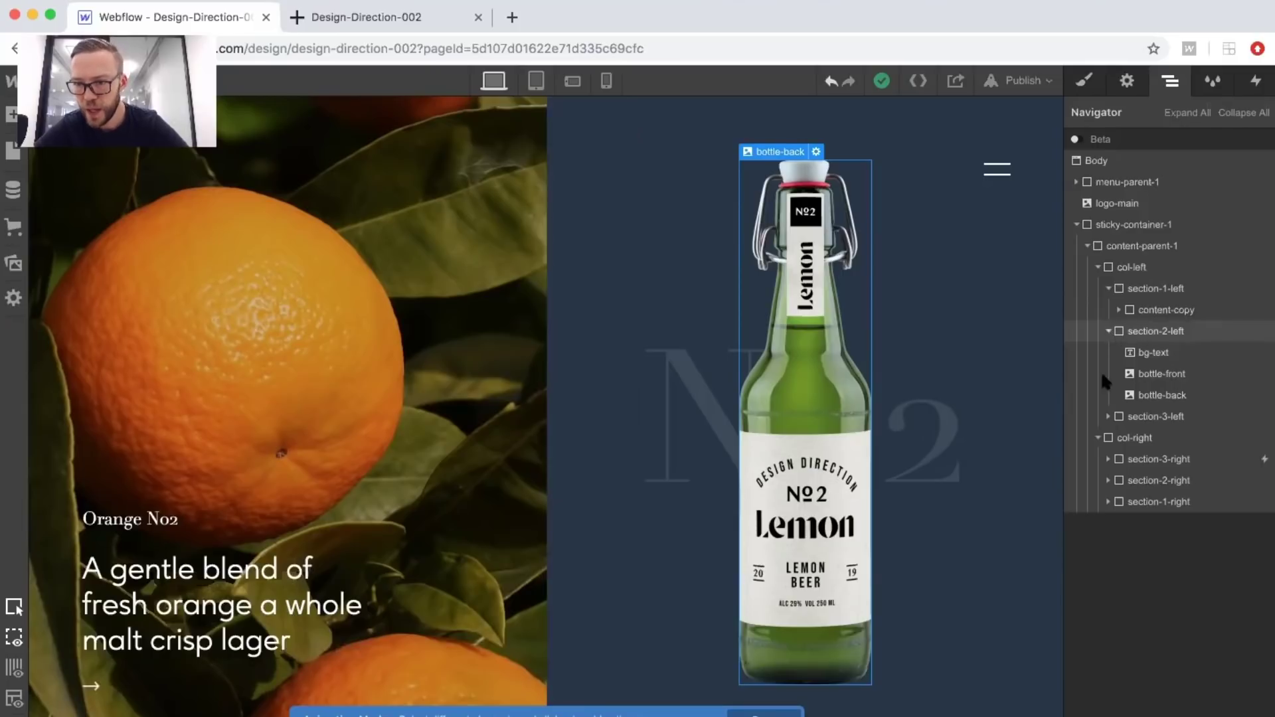
pyautogui.click(1171, 113)
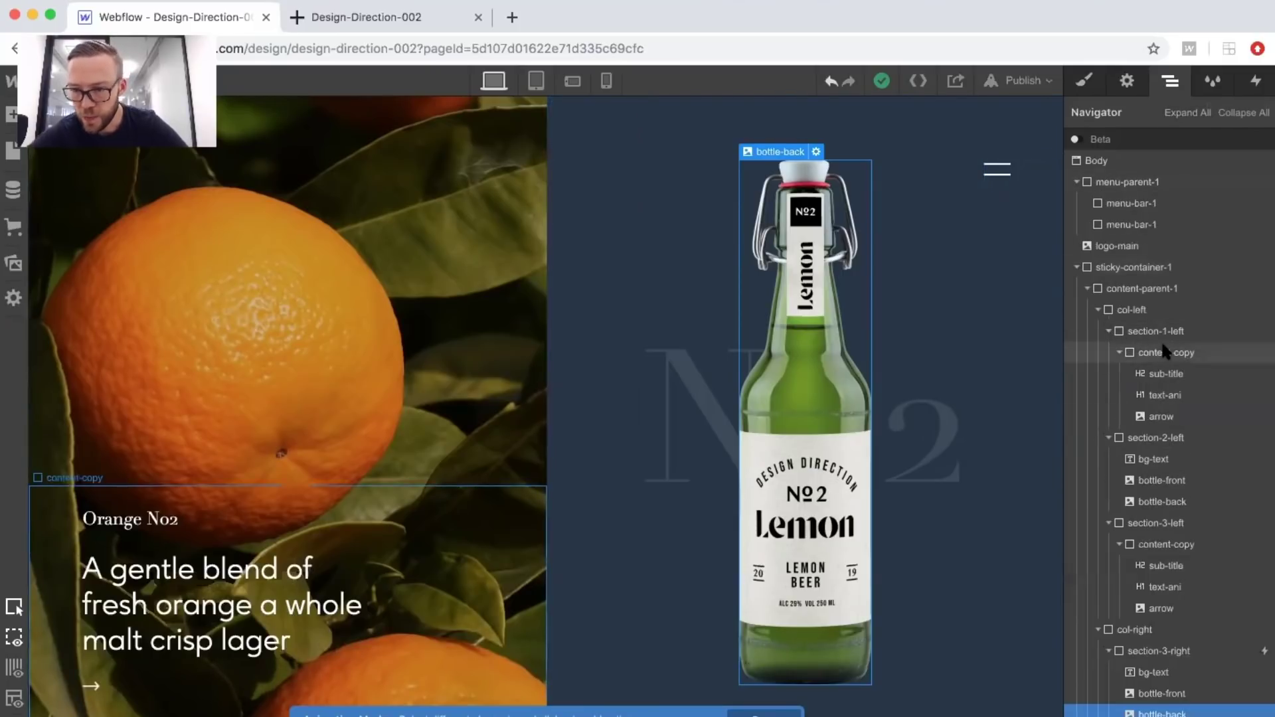
pyautogui.scroll(-2, 1162, 352)
pyautogui.click(1159, 385)
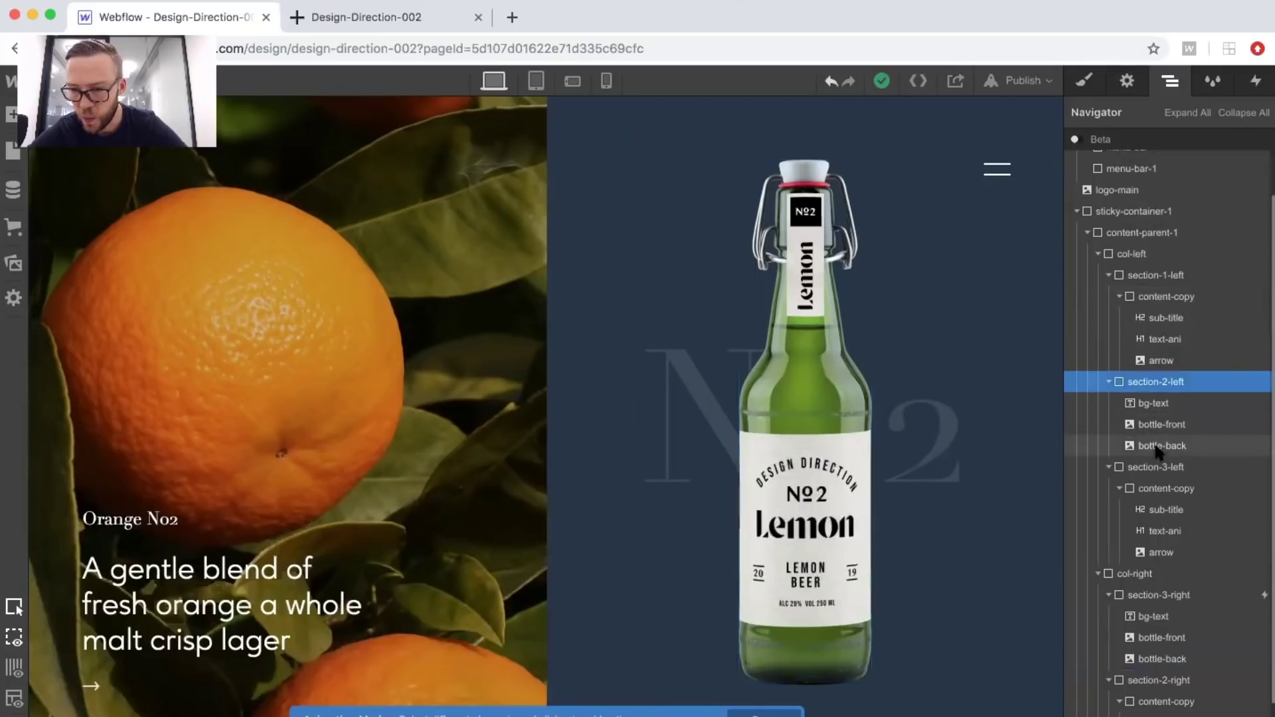
pyautogui.click(1256, 80)
pyautogui.click(1262, 149)
pyautogui.click(1263, 147)
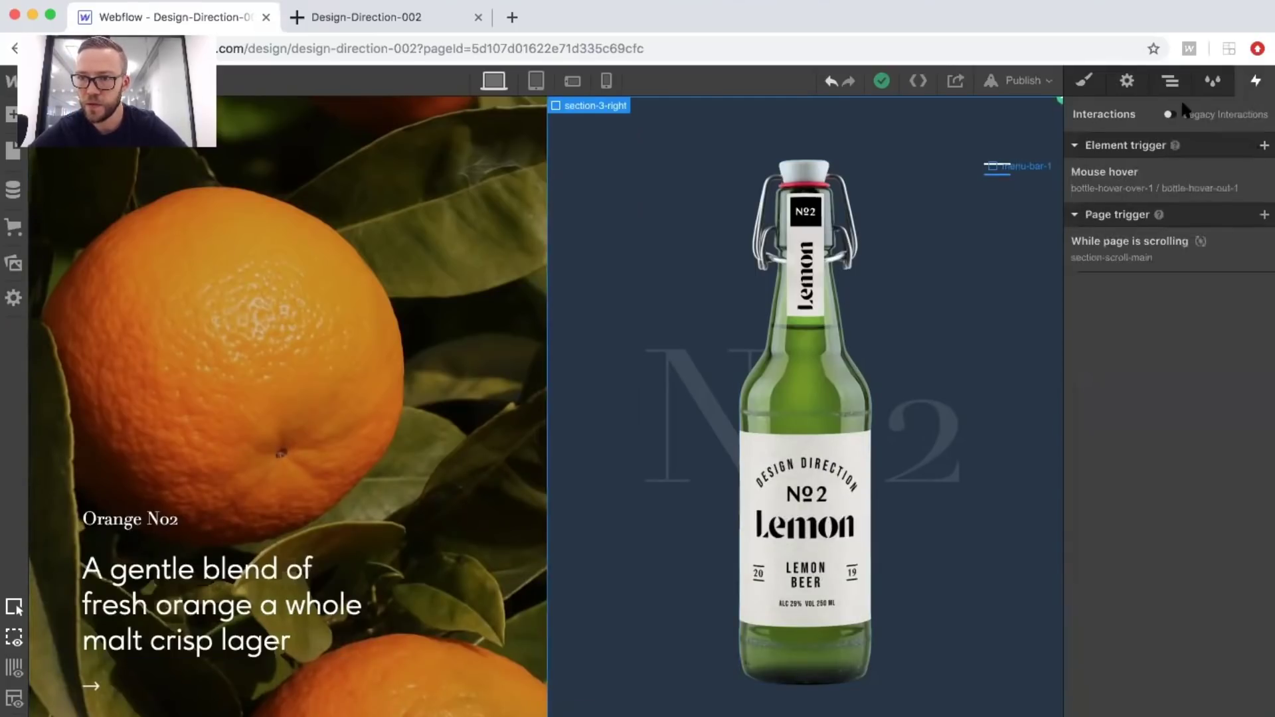
# Add a mouse hover trigger to section-2-left that starts the last bottle-hover-over-1 animation on hover.
pyautogui.click(1171, 85)
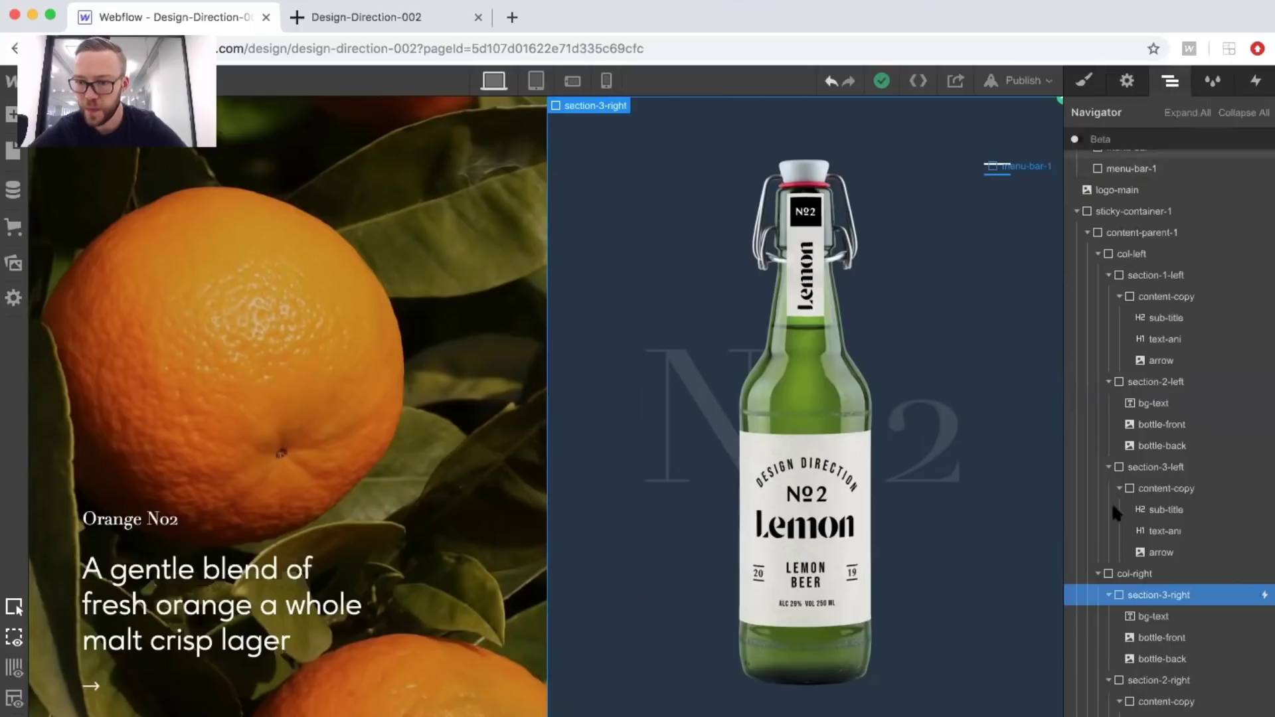
pyautogui.click(1162, 381)
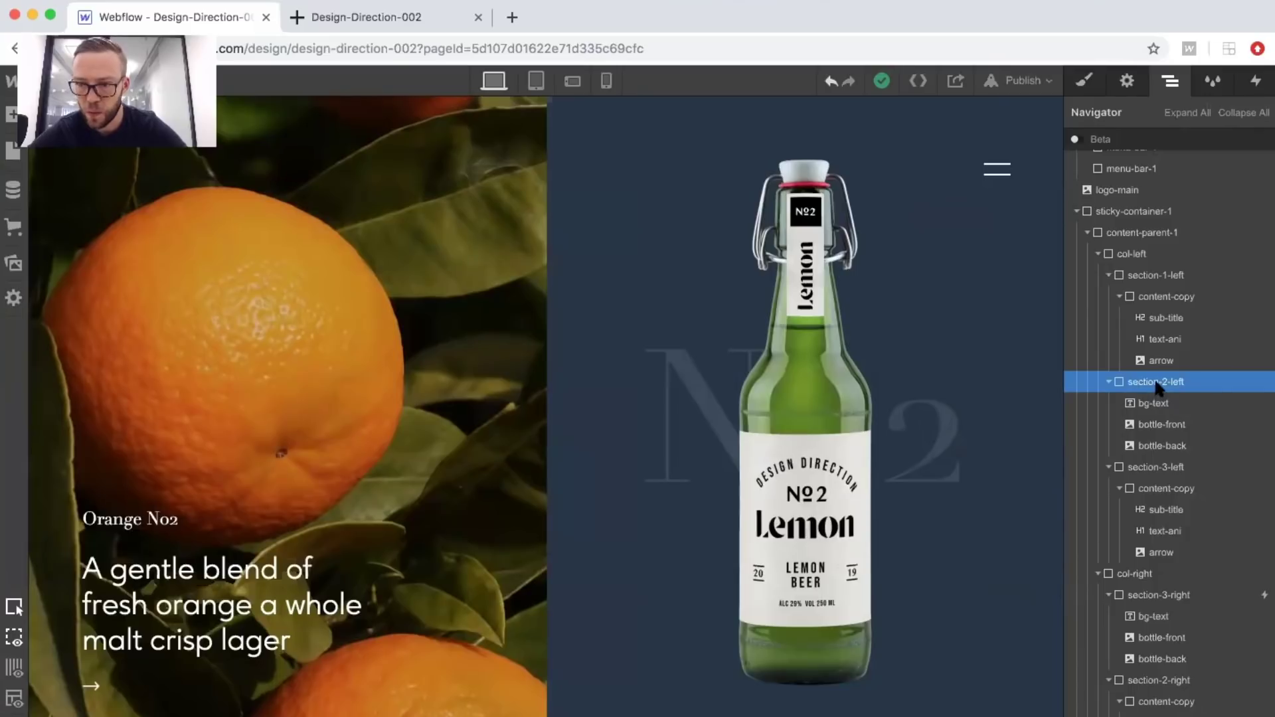
pyautogui.click(1257, 82)
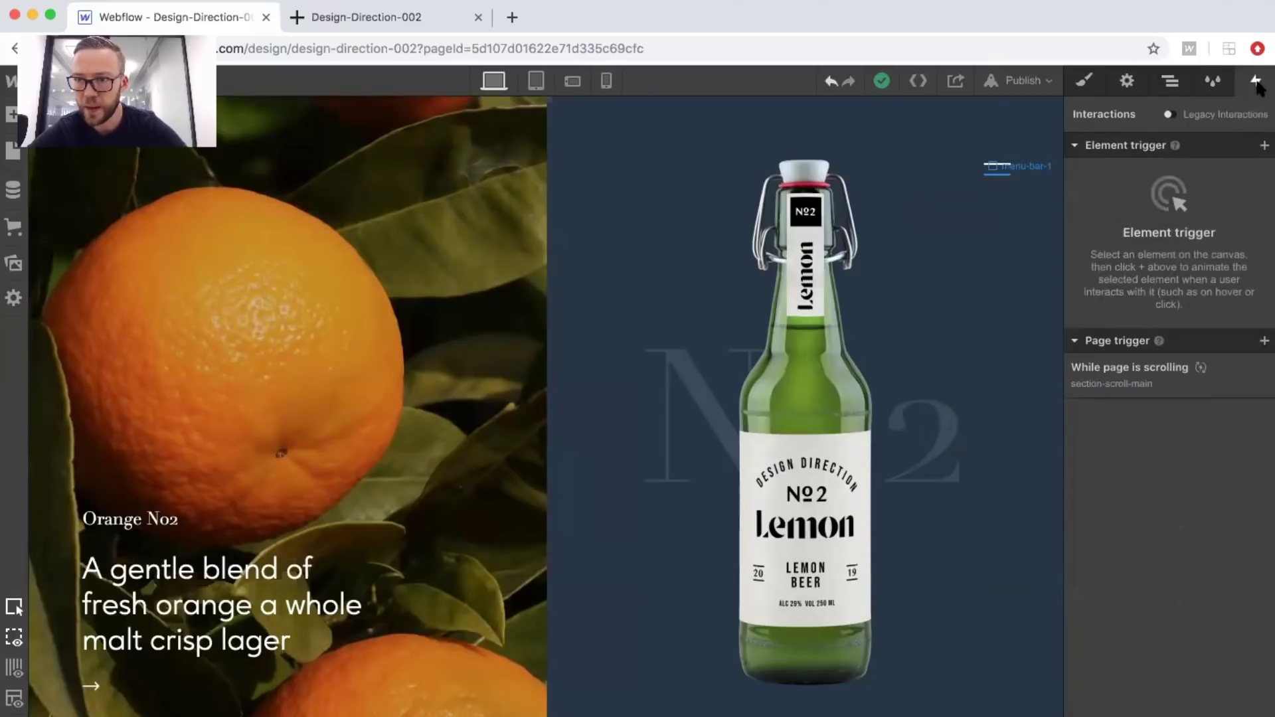
pyautogui.click(1264, 146)
pyautogui.click(1135, 196)
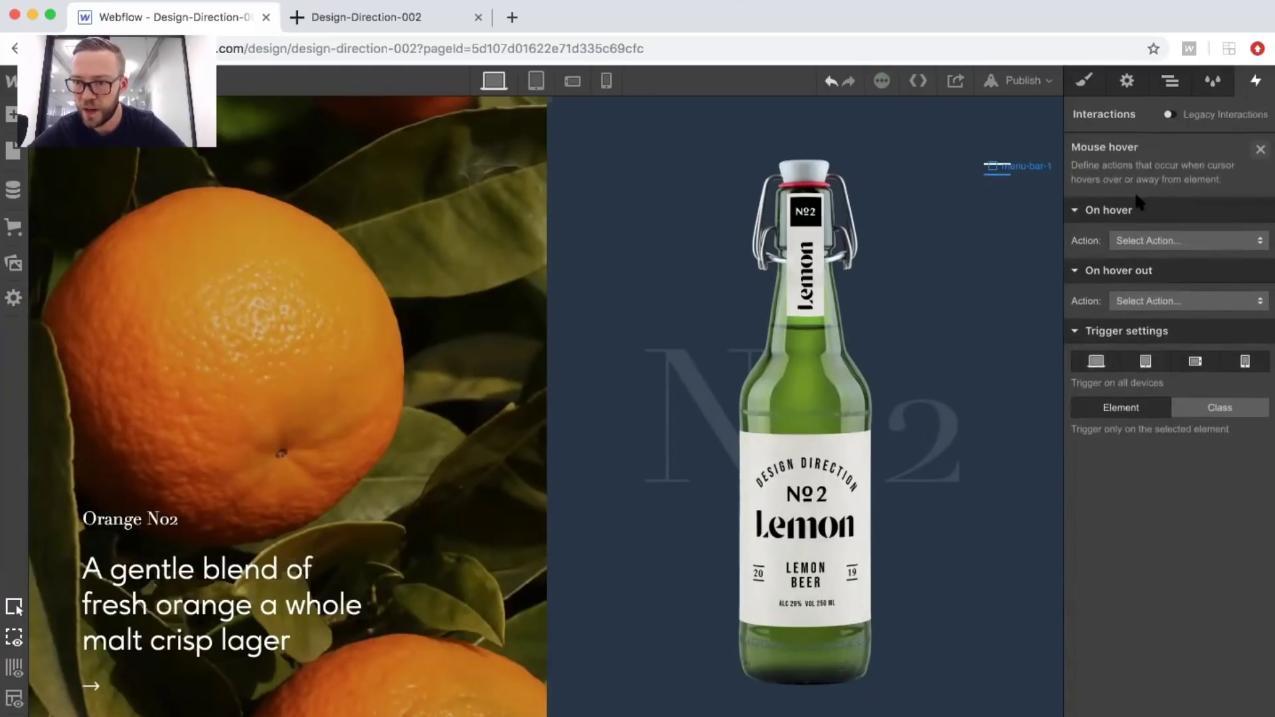
pyautogui.click(1138, 242)
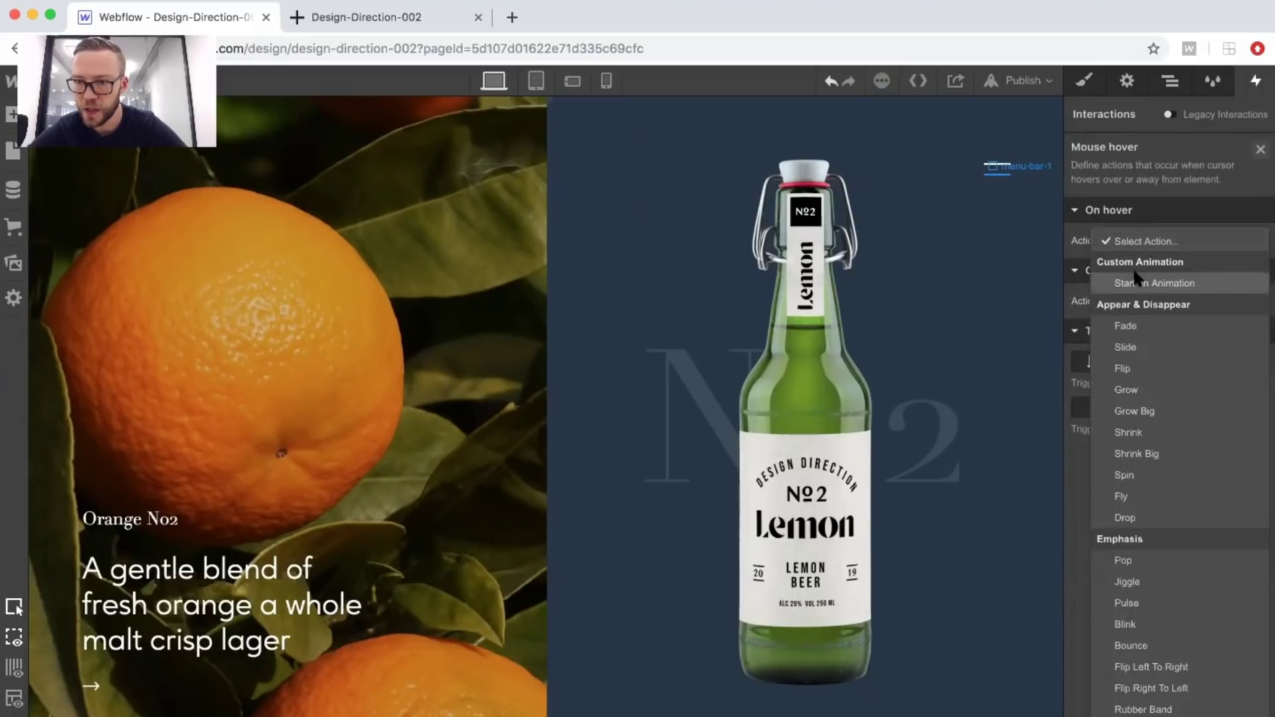
pyautogui.click(1136, 281)
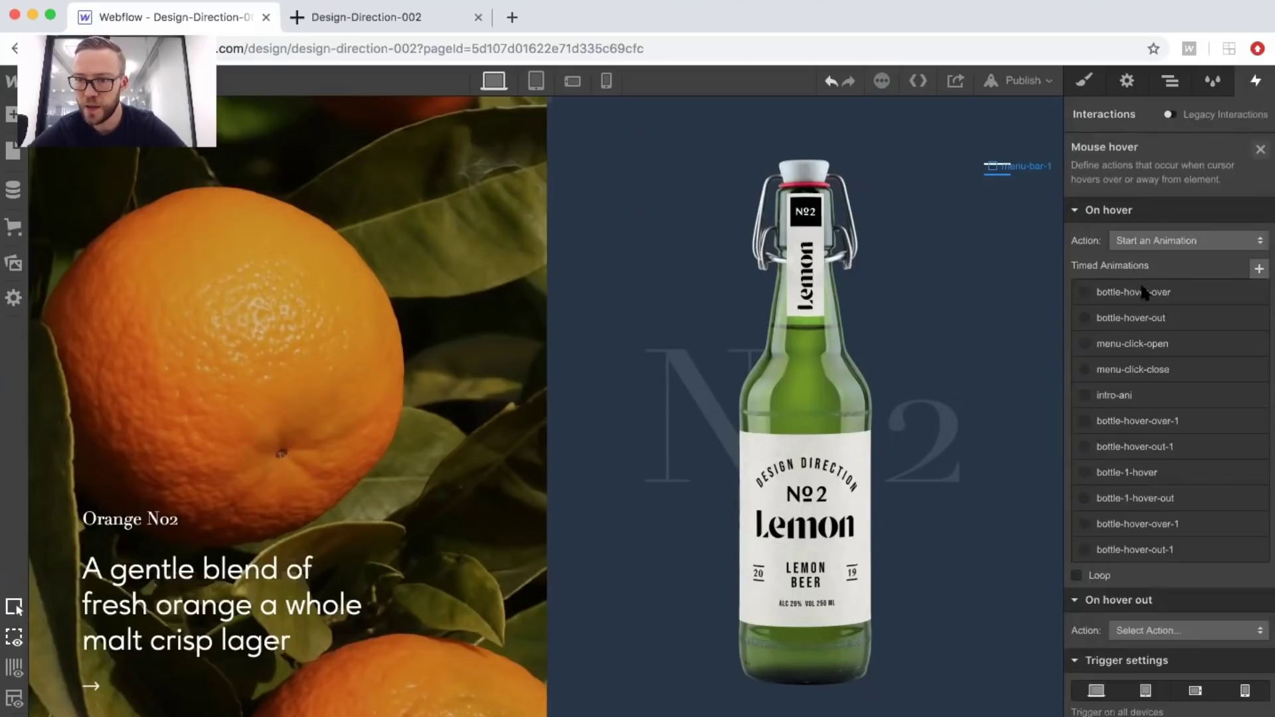
pyautogui.click(1085, 524)
# Start the last bottle-hover-out-1 animation when hovering out of section-2-left.
pyautogui.click(1156, 659)
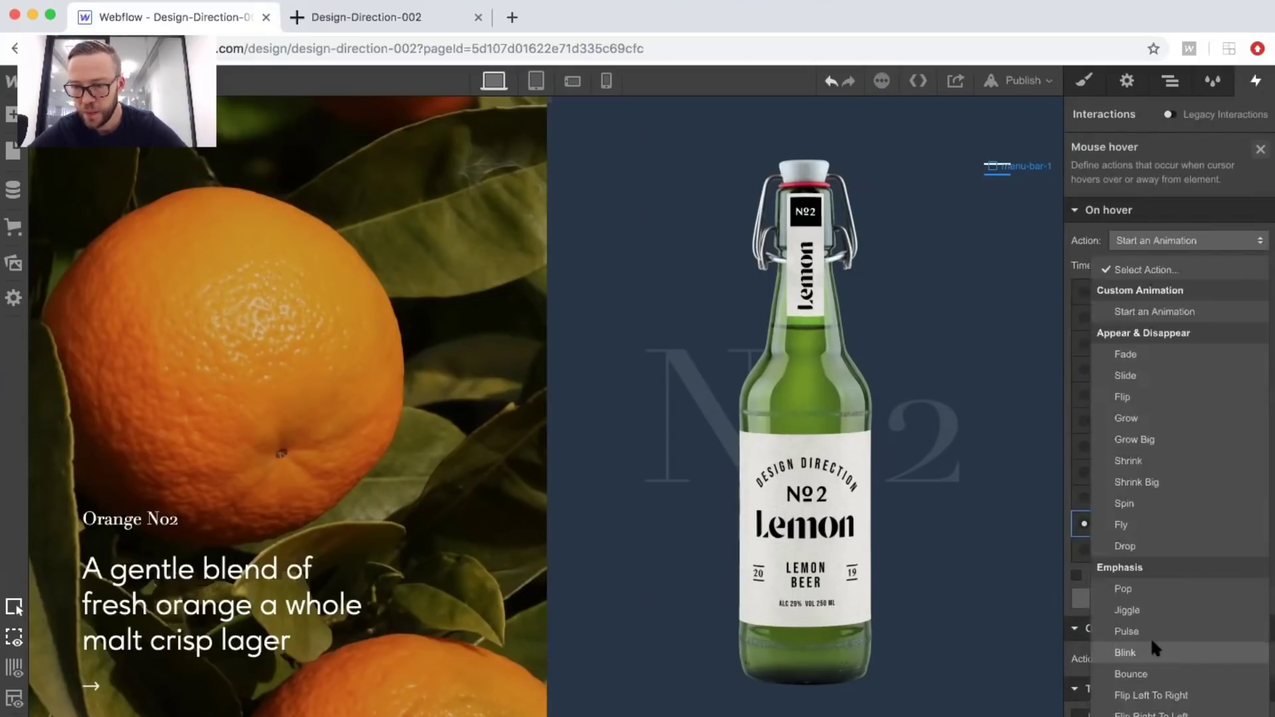
pyautogui.click(1111, 310)
pyautogui.scroll(-6, 1160, 534)
pyautogui.click(1085, 619)
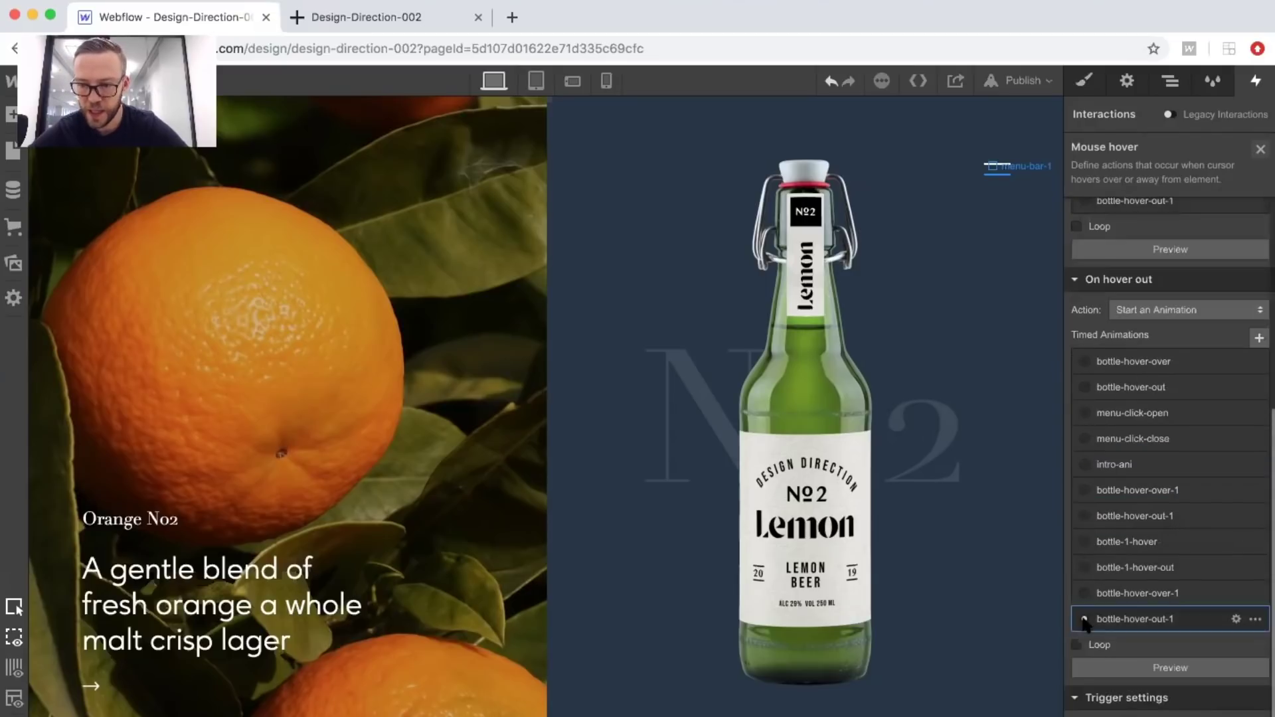
# Check the timed actions of bottle-hover-out-1 and the settings of its bottle-back Move action.
pyautogui.click(1236, 619)
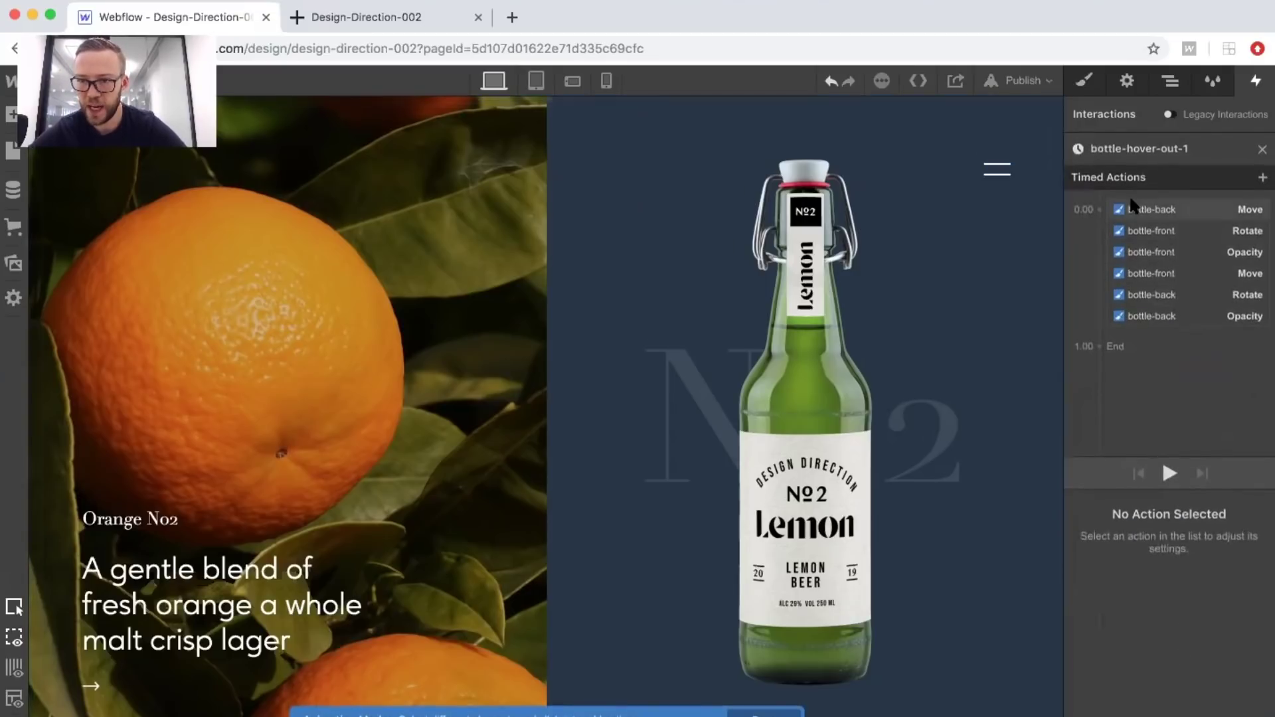
pyautogui.click(1183, 209)
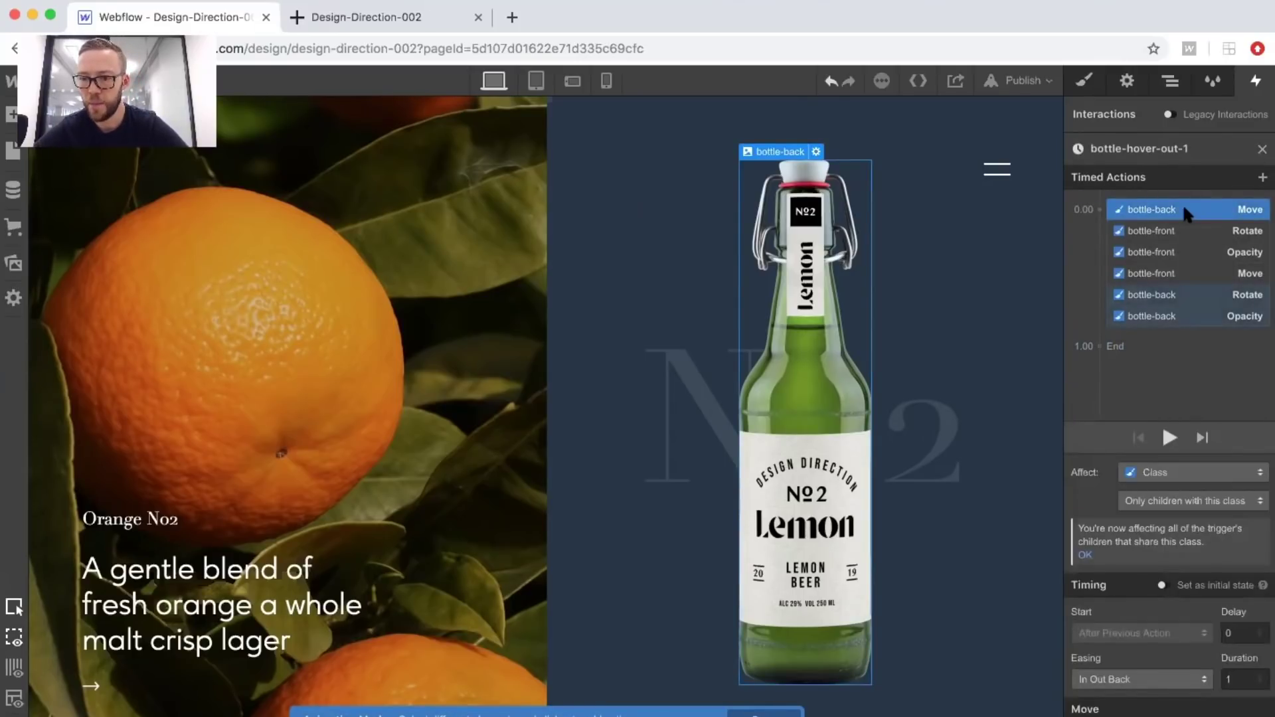
pyautogui.click(1262, 148)
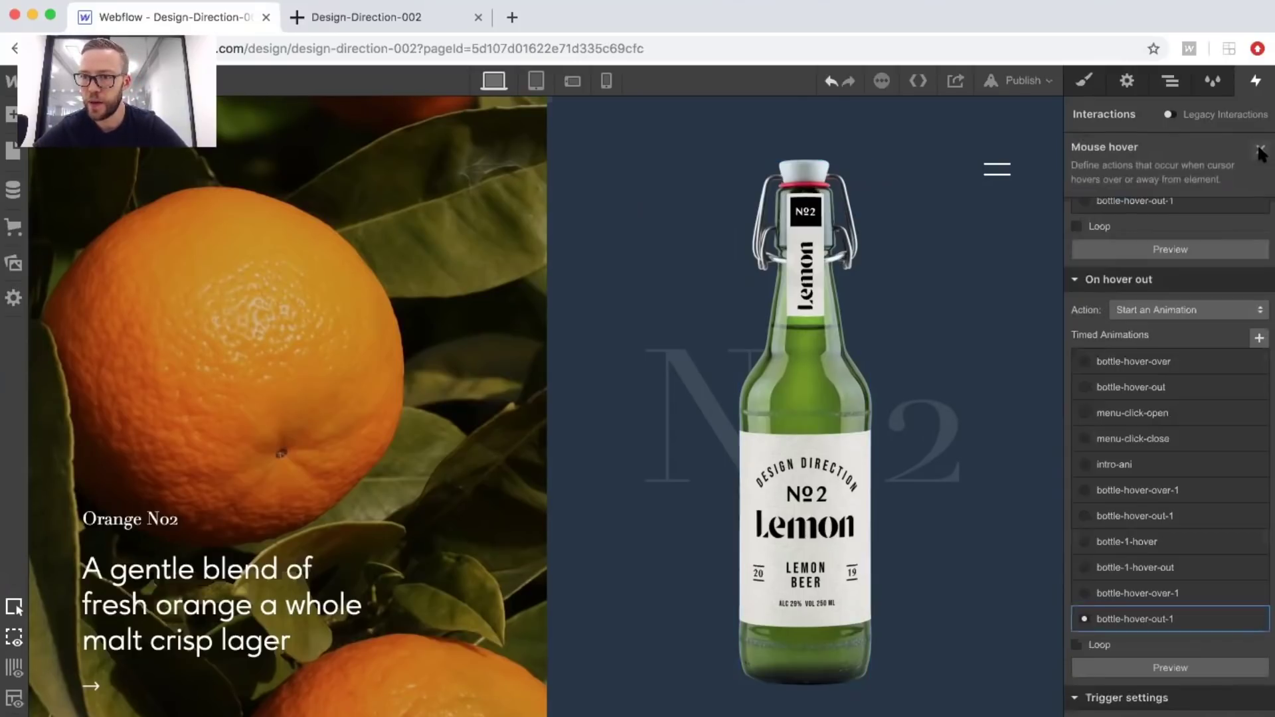
# Preview the page and scroll through the sections to check the bottle hover animations.
pyautogui.press('super+shift+p')
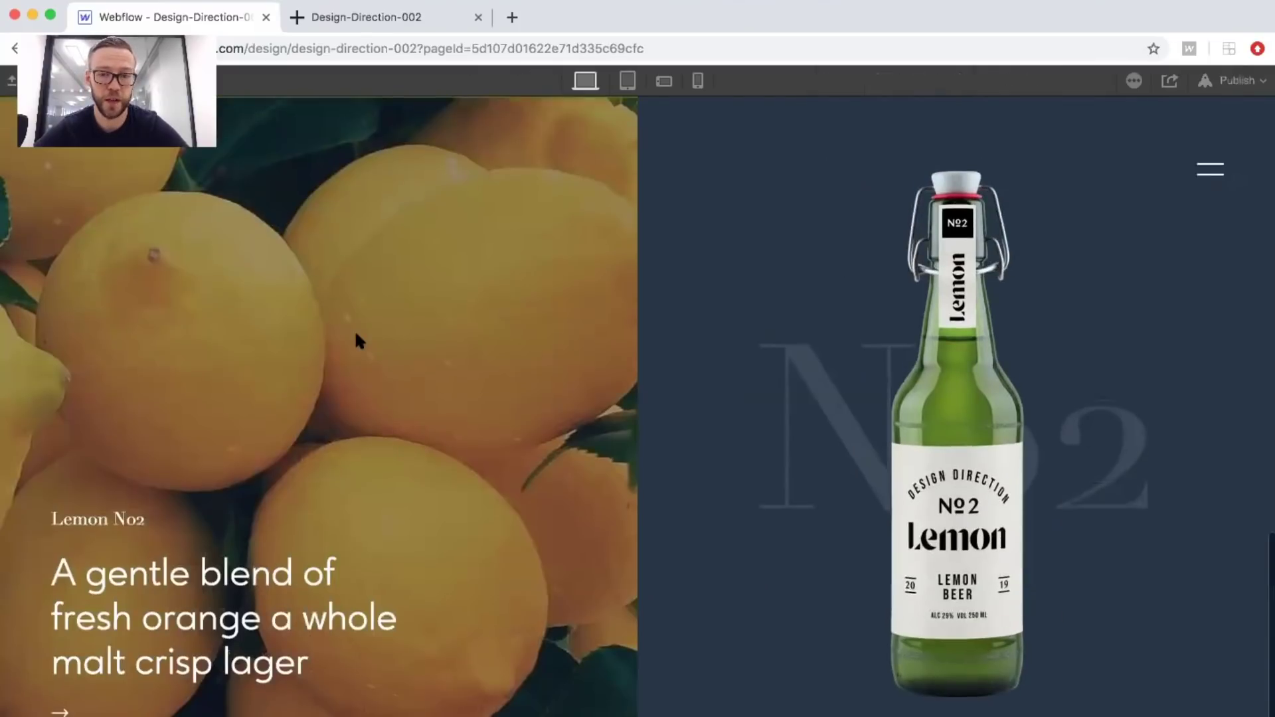
pyautogui.scroll(-5, 355, 329)
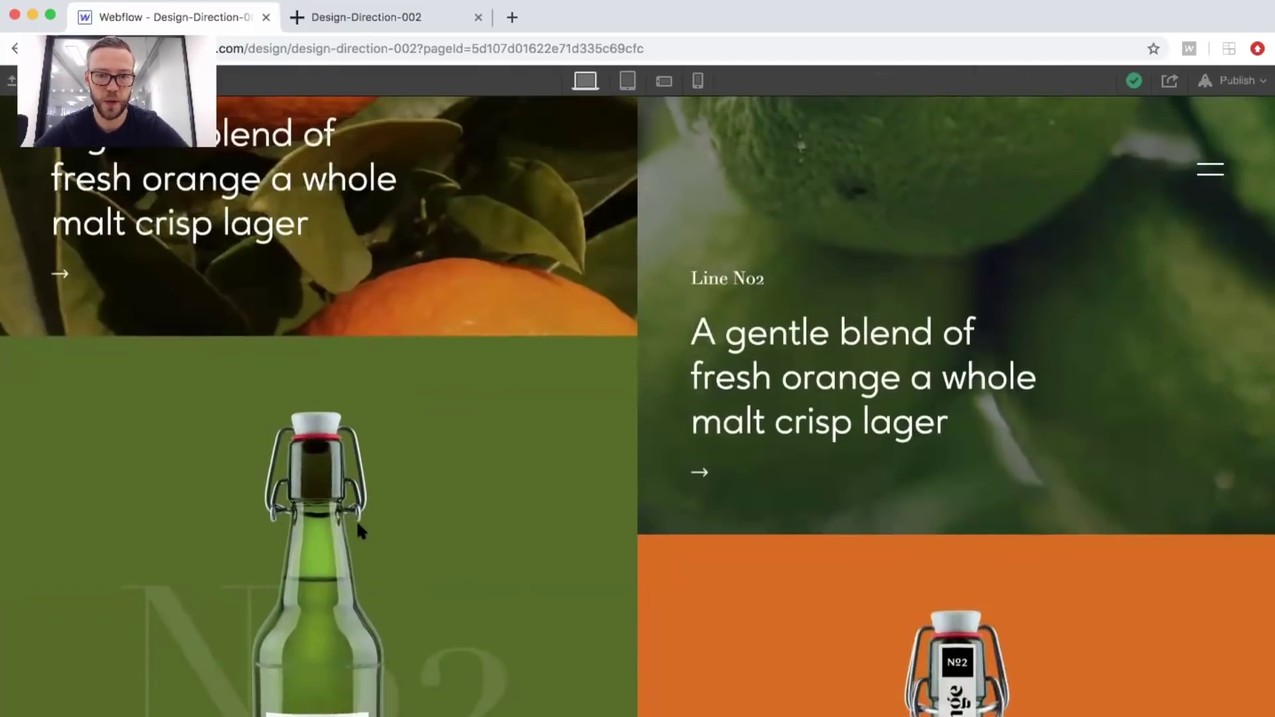
pyautogui.scroll(-5, 808, 453)
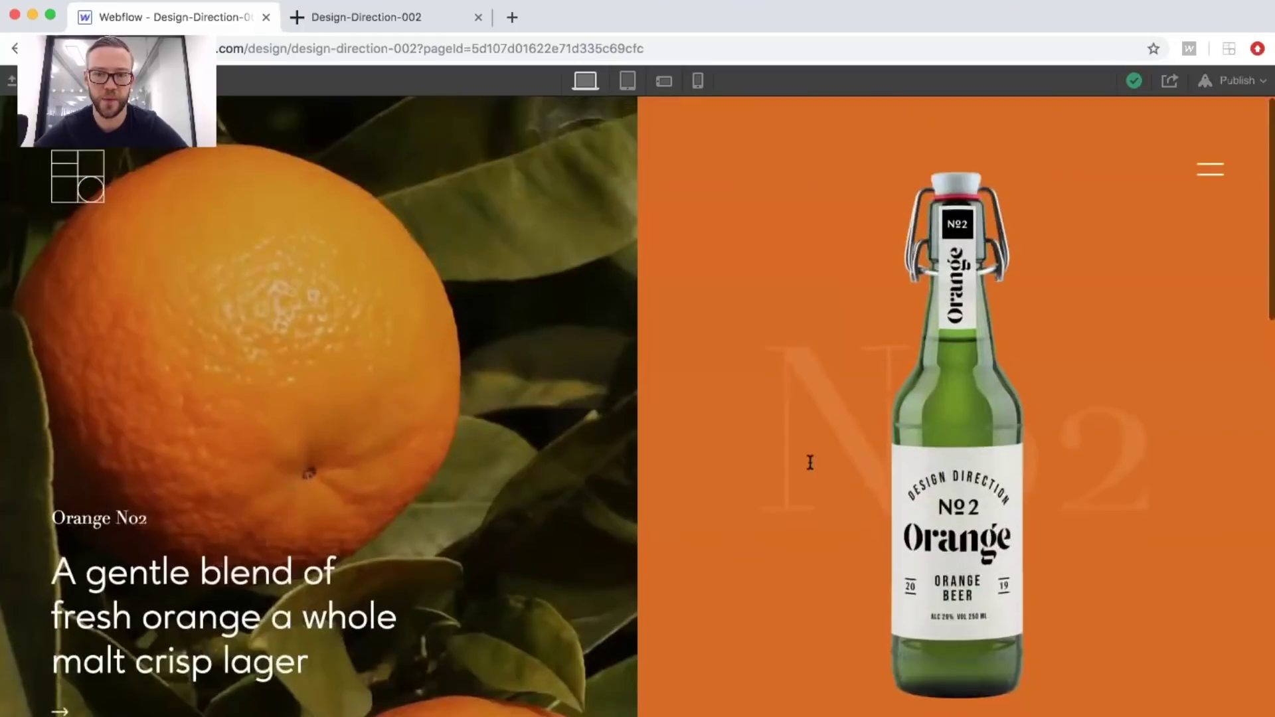
pyautogui.scroll(10, 810, 463)
pyautogui.press('super+shift+p')
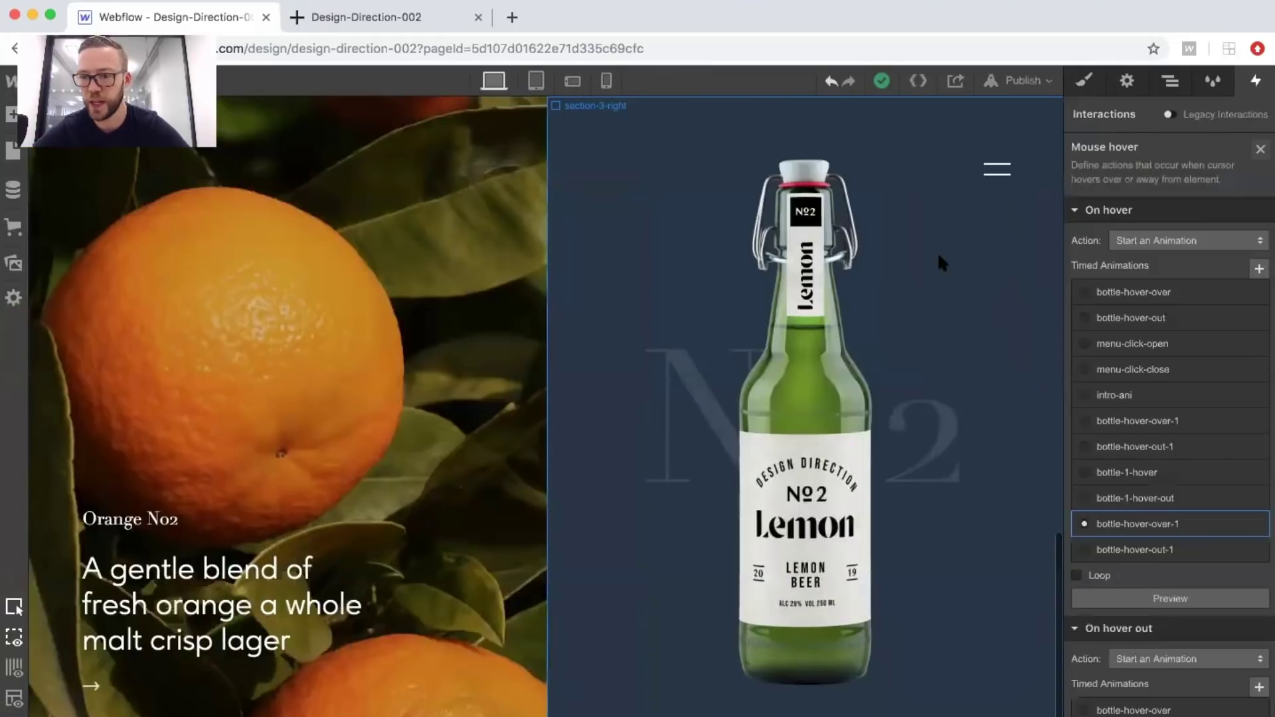
# Add a mouse hover trigger to section-1-right that starts the last bottle-hover-over-1 animation on hover.
pyautogui.click(1164, 83)
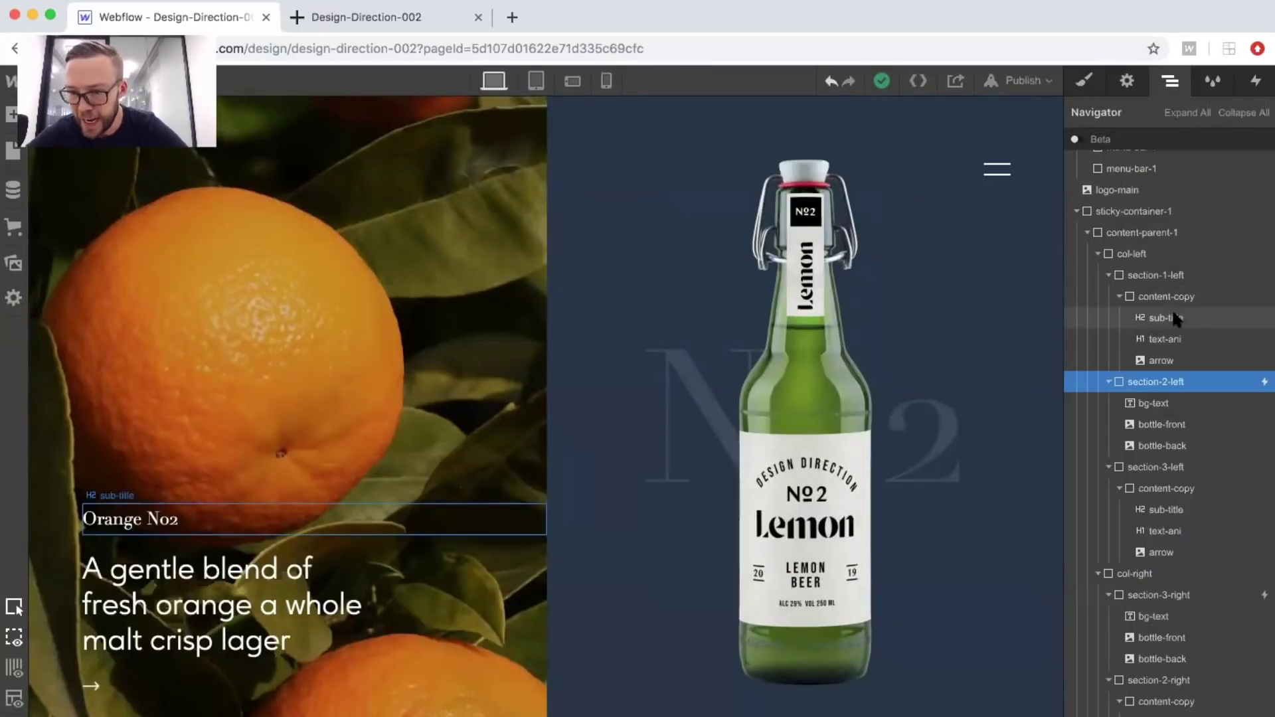
pyautogui.scroll(-2, 1172, 308)
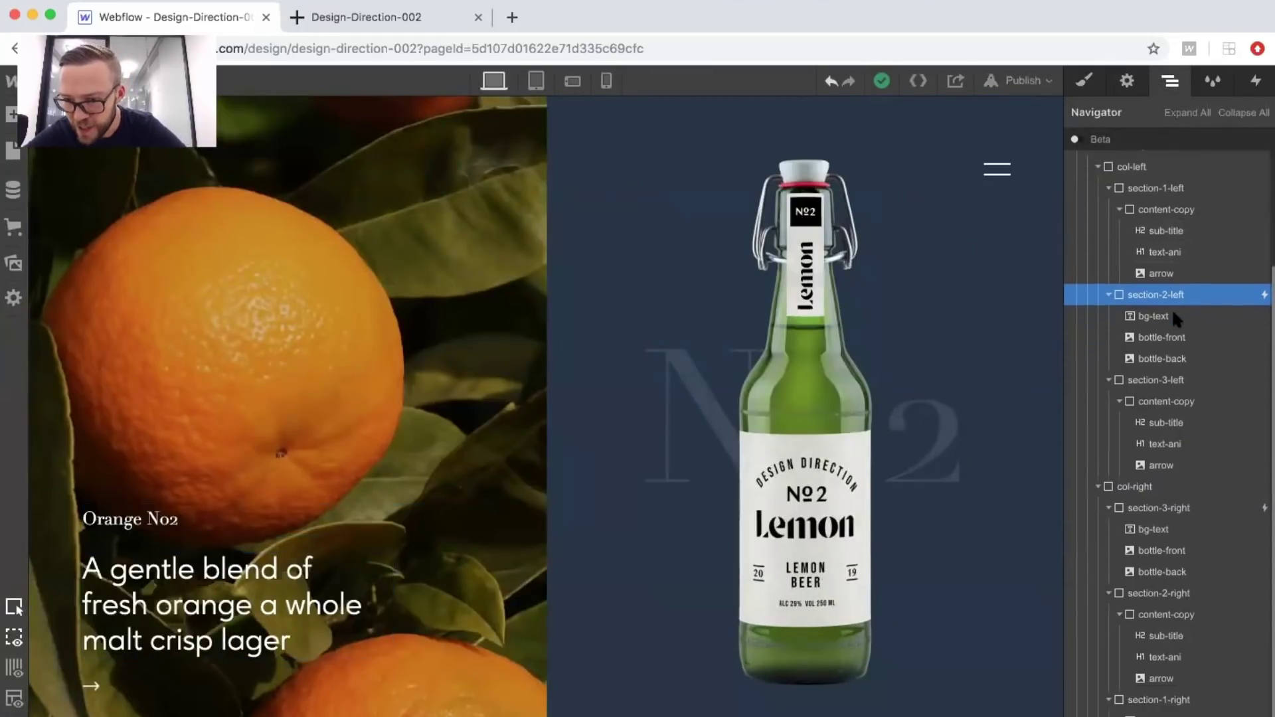
pyautogui.click(1173, 699)
pyautogui.click(1253, 82)
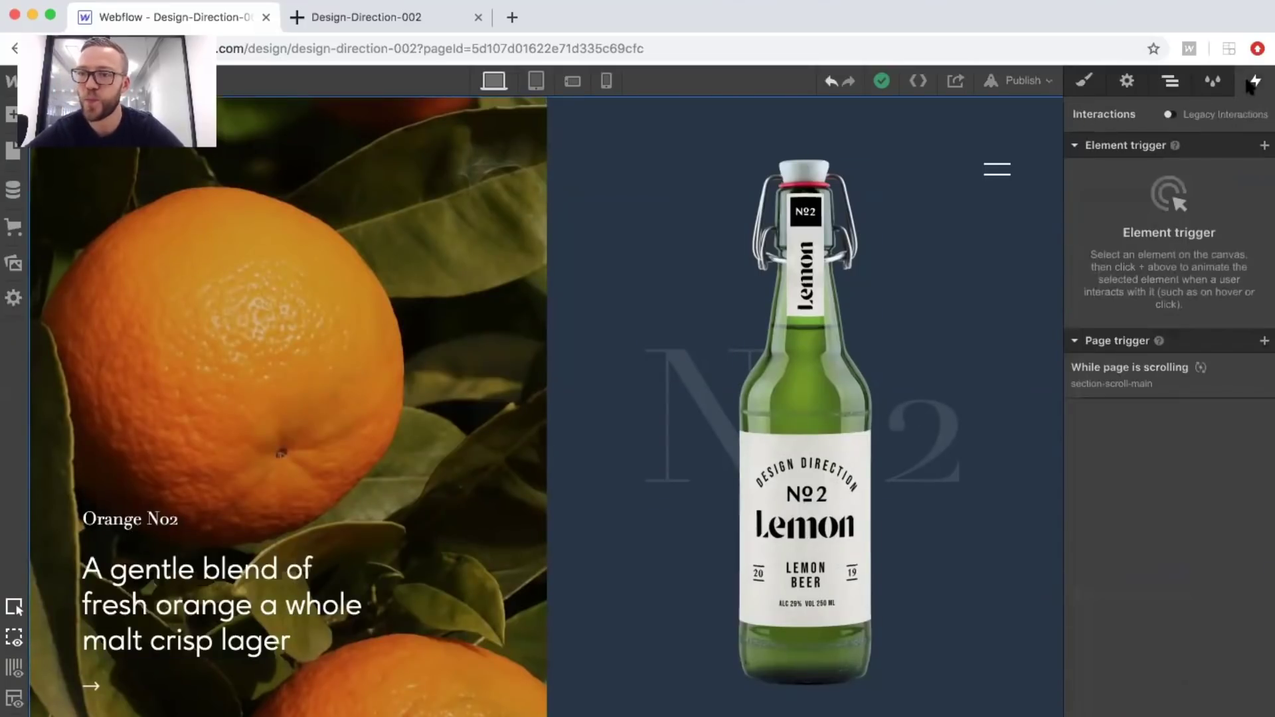
pyautogui.click(1263, 146)
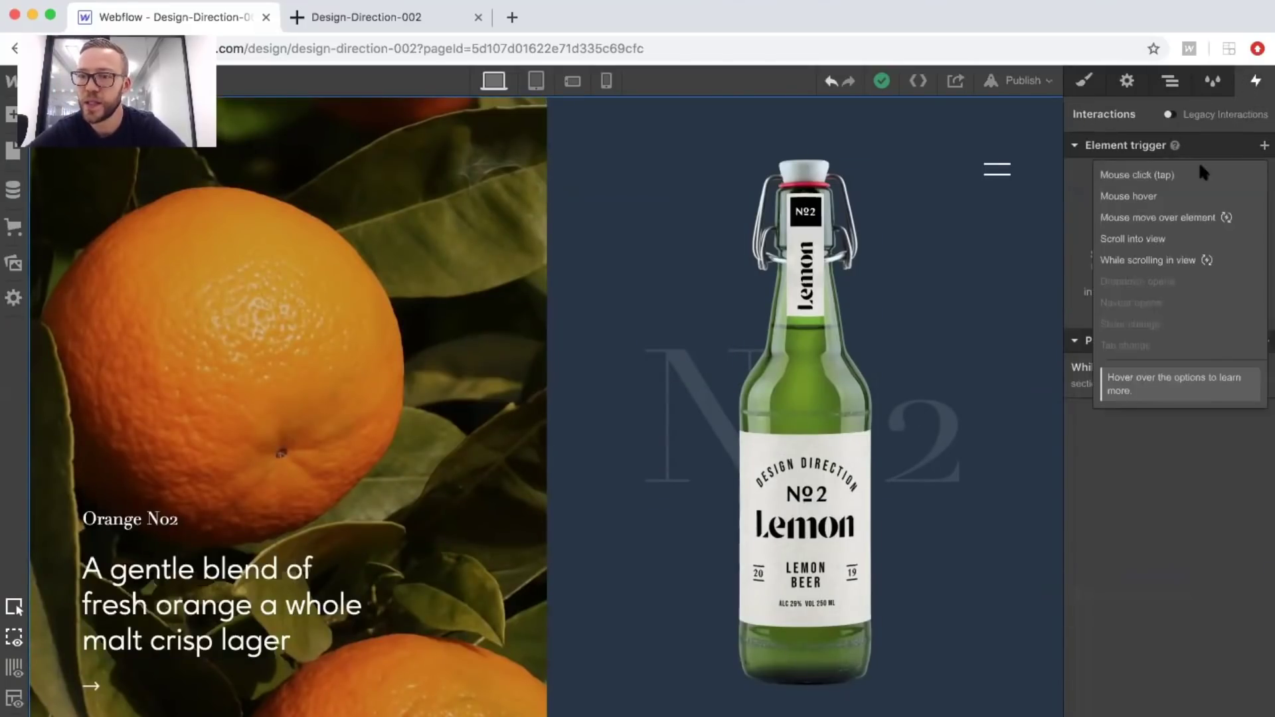
pyautogui.click(1163, 186)
pyautogui.click(1161, 239)
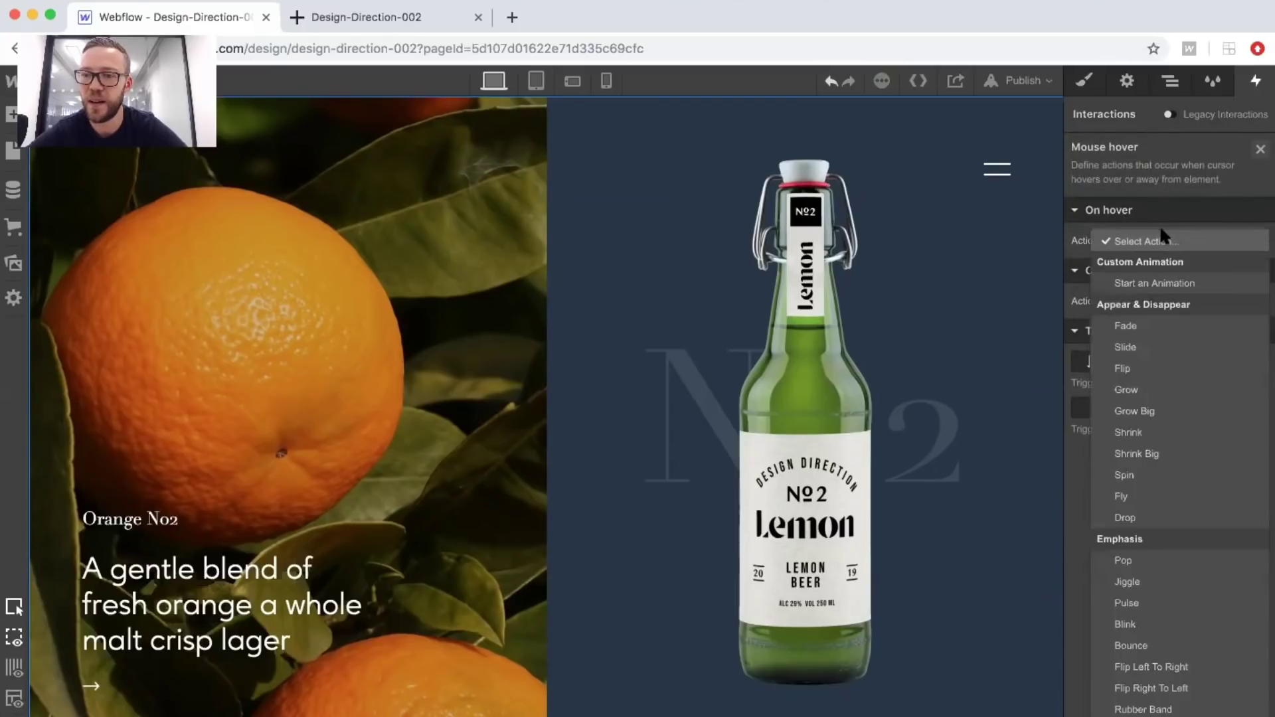
pyautogui.click(1143, 278)
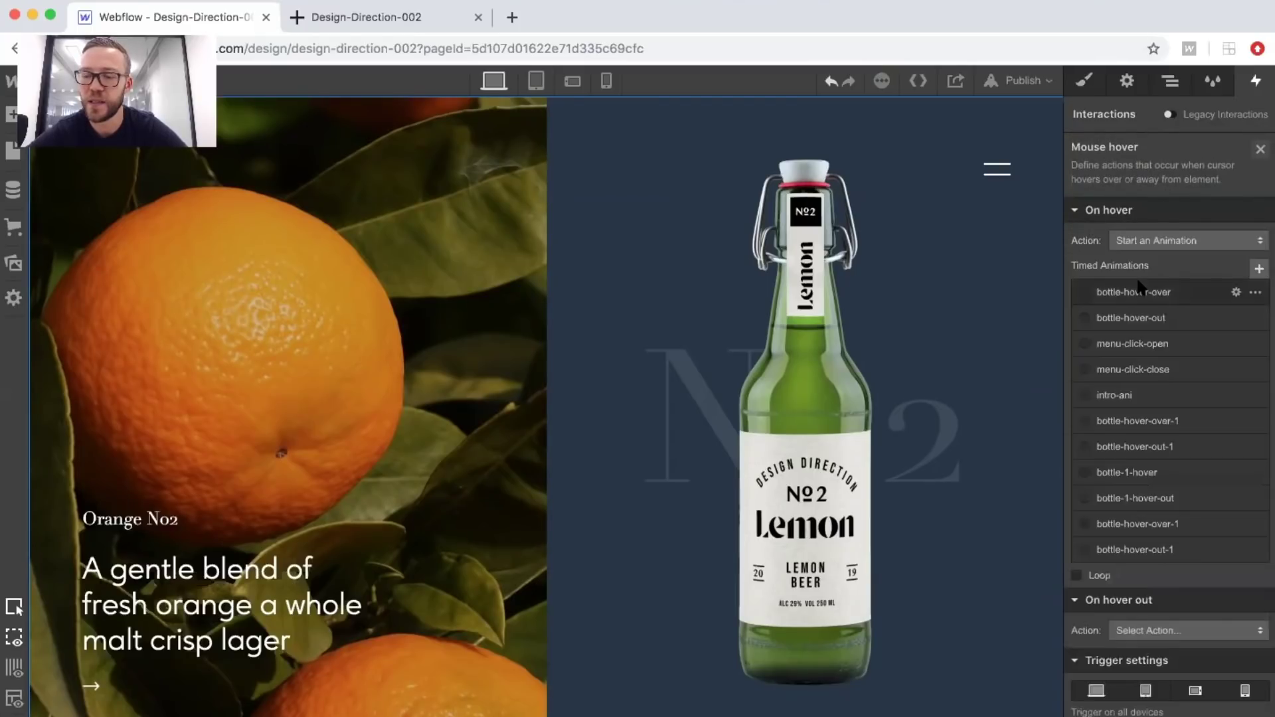
pyautogui.click(1085, 524)
# Start the last bottle-hover-out-1 animation when hovering out of section-1-right.
pyautogui.click(1160, 652)
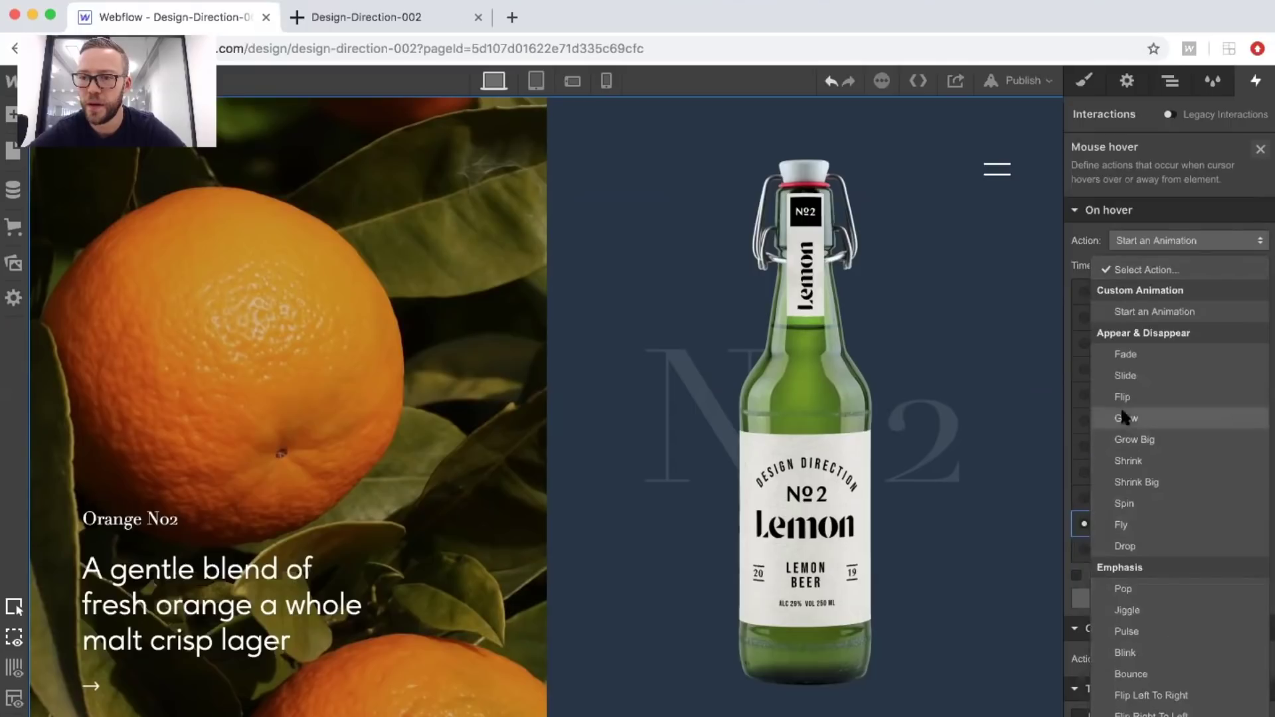
pyautogui.click(1146, 311)
pyautogui.scroll(-5, 1156, 439)
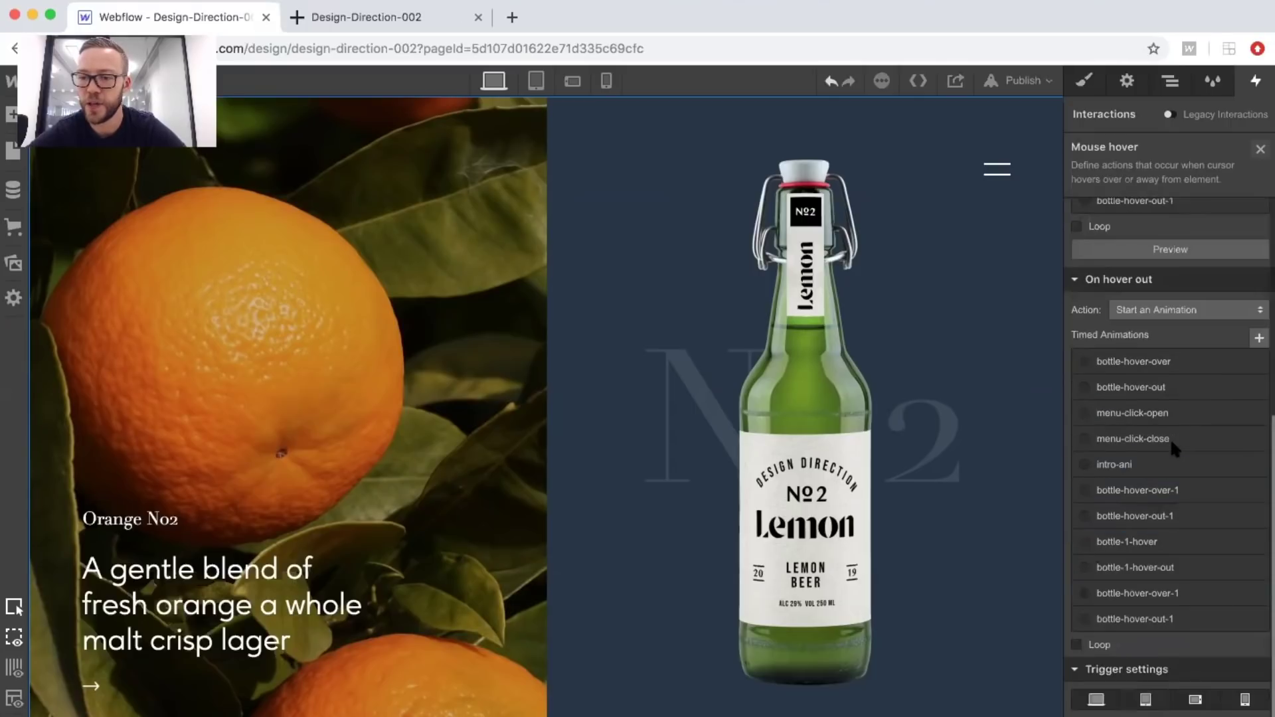
pyautogui.click(1085, 619)
# Preview the orange bottle's hover animation in section-1-right and return to the page's element tree.
pyautogui.press('super+shift+p')
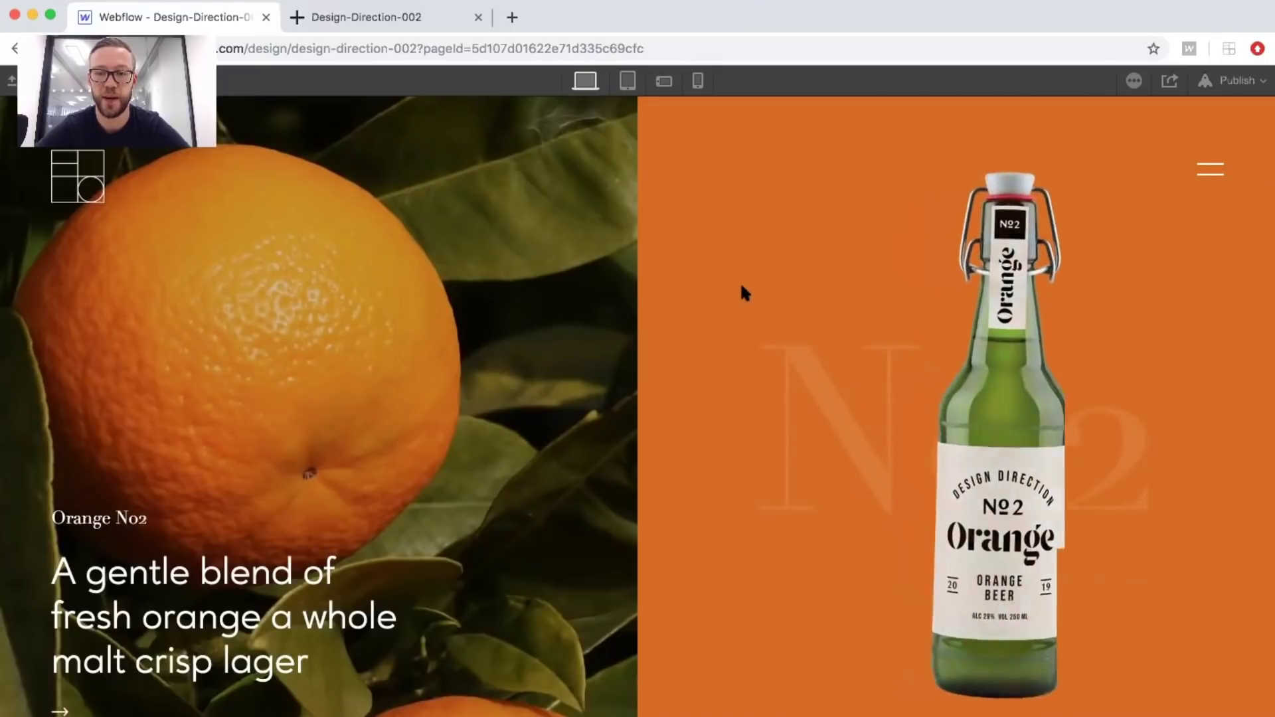
pyautogui.press('super+shift+p')
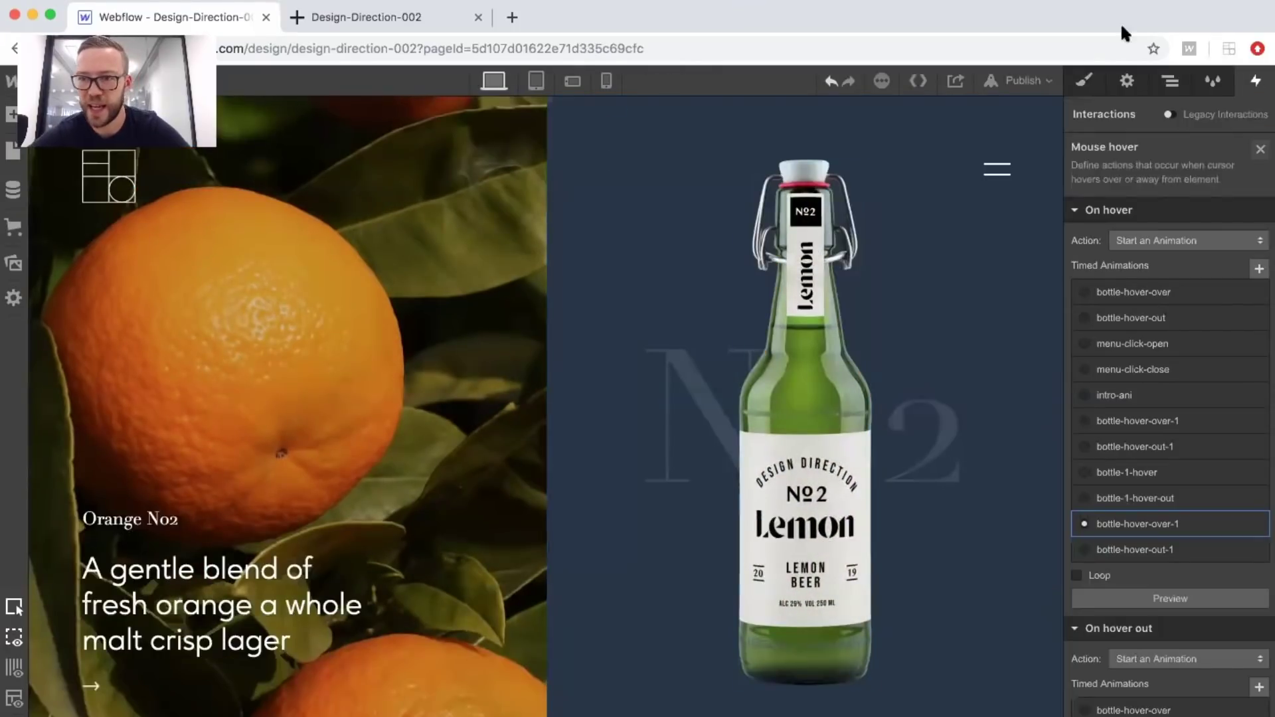
pyautogui.click(1172, 82)
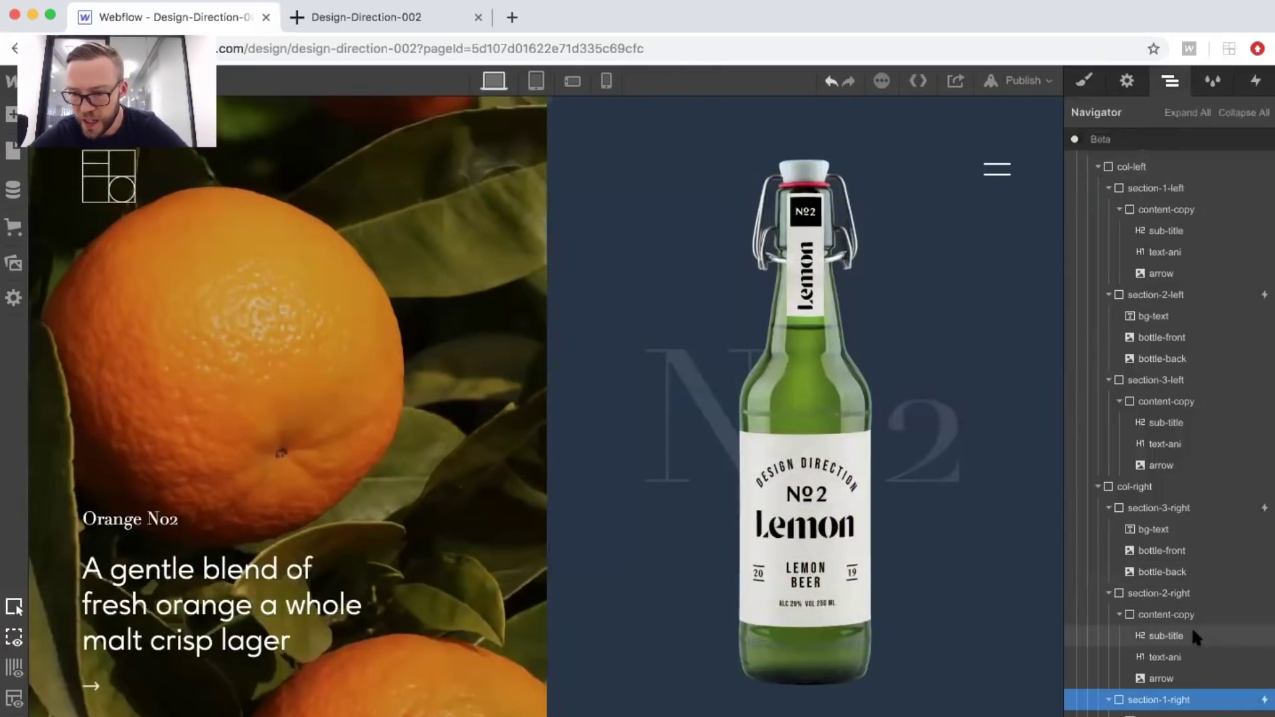
# Set the overflow to hidden on section-1-right, section-3-right and section-2-left.
pyautogui.click(1084, 82)
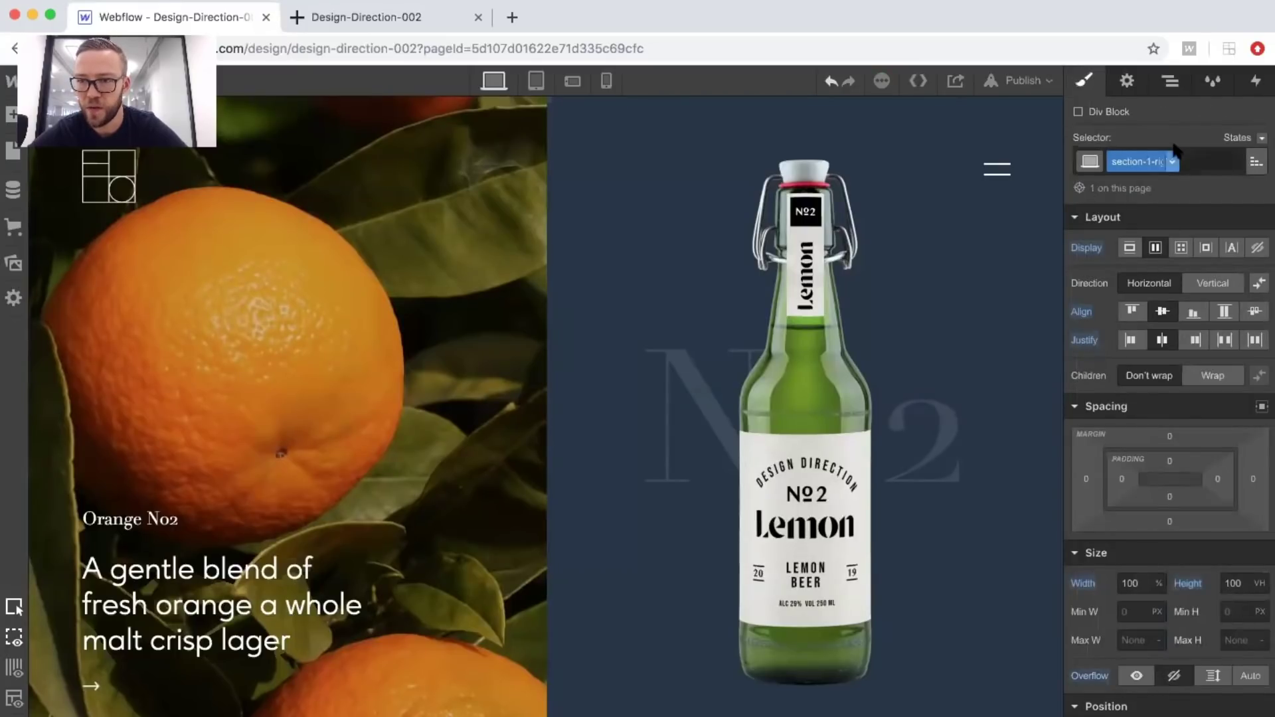
pyautogui.click(1170, 80)
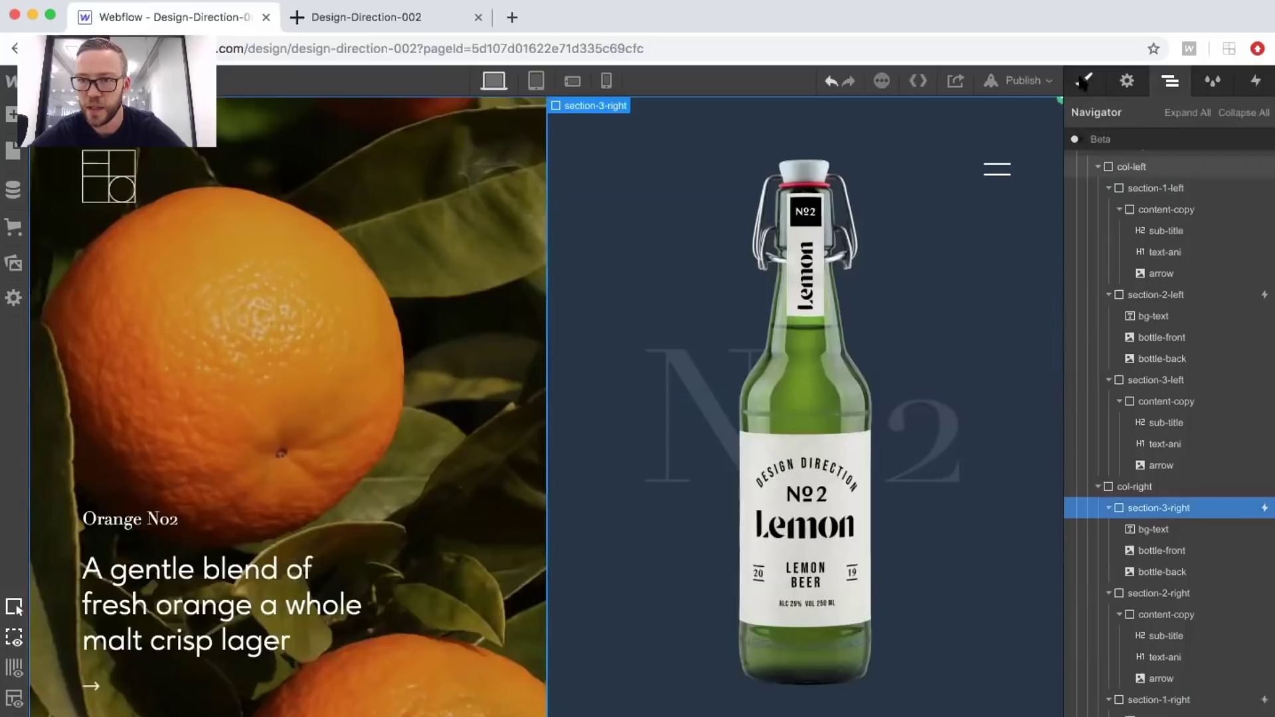
pyautogui.press('s')
pyautogui.click(1157, 82)
pyautogui.click(1172, 297)
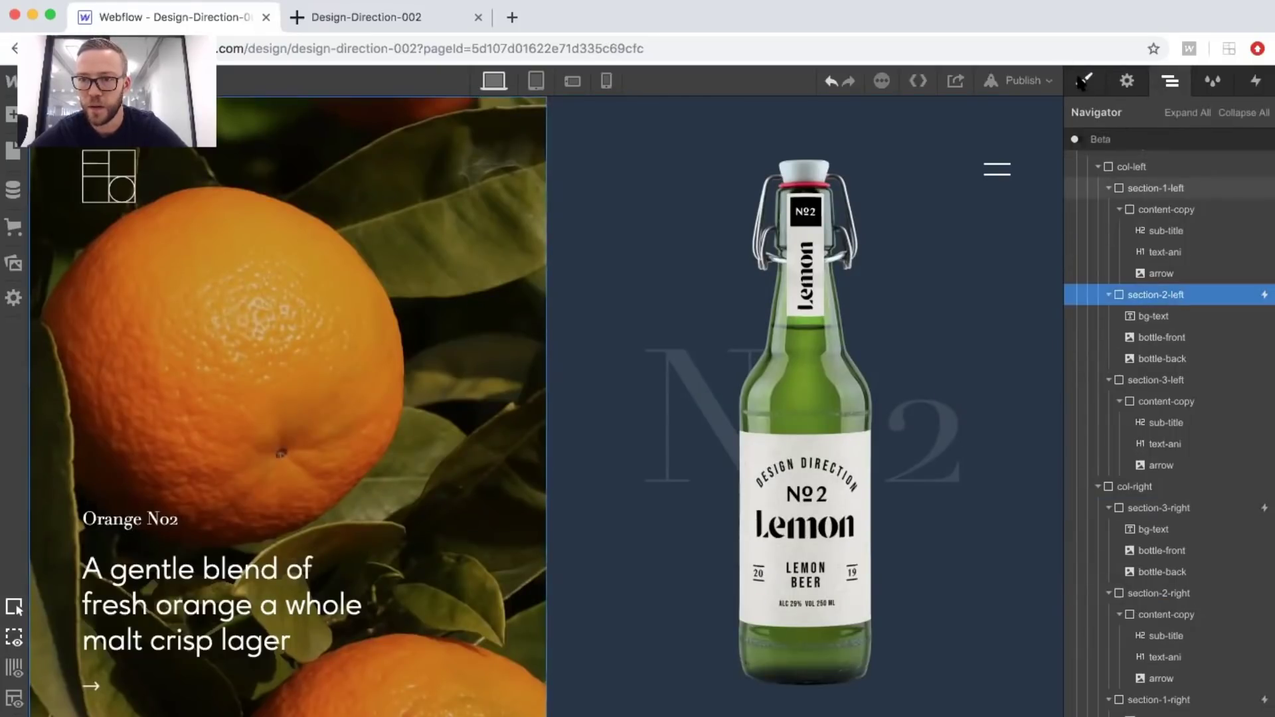
pyautogui.press('s')
pyautogui.click(1175, 677)
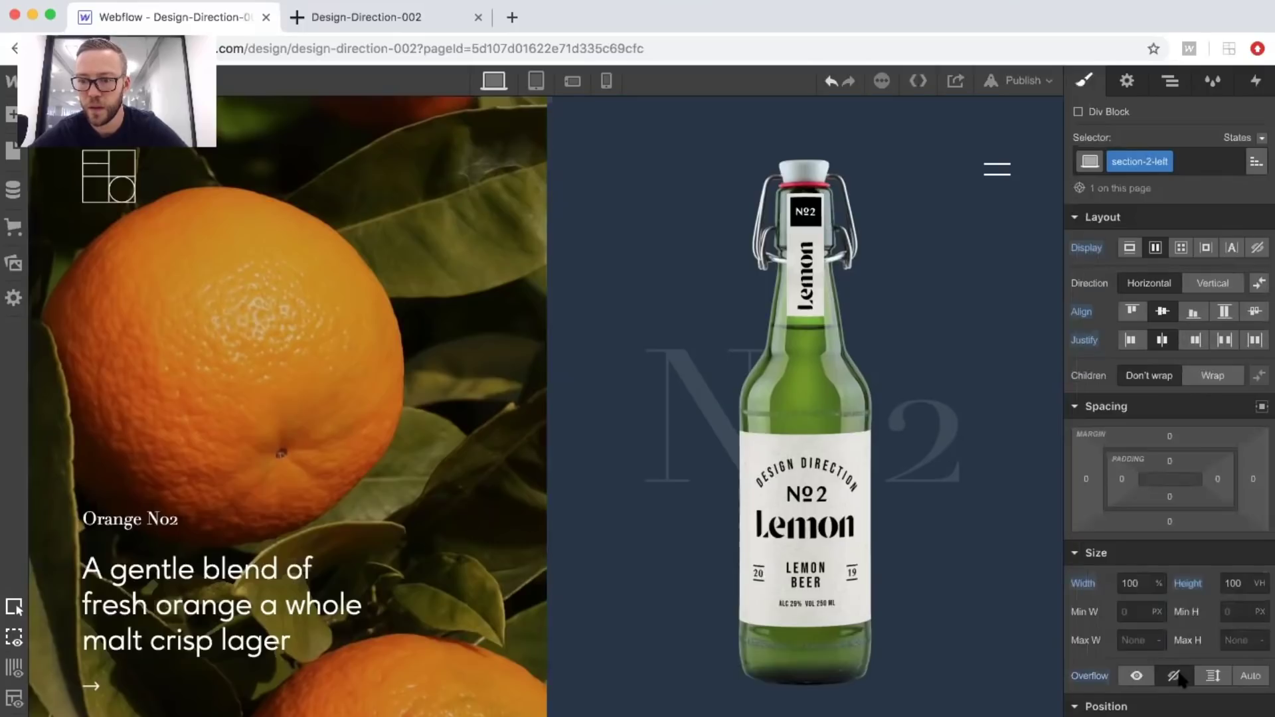
# Preview the page, scroll through the lemon and orange sections, and leave the preview.
pyautogui.press('super+shift+p')
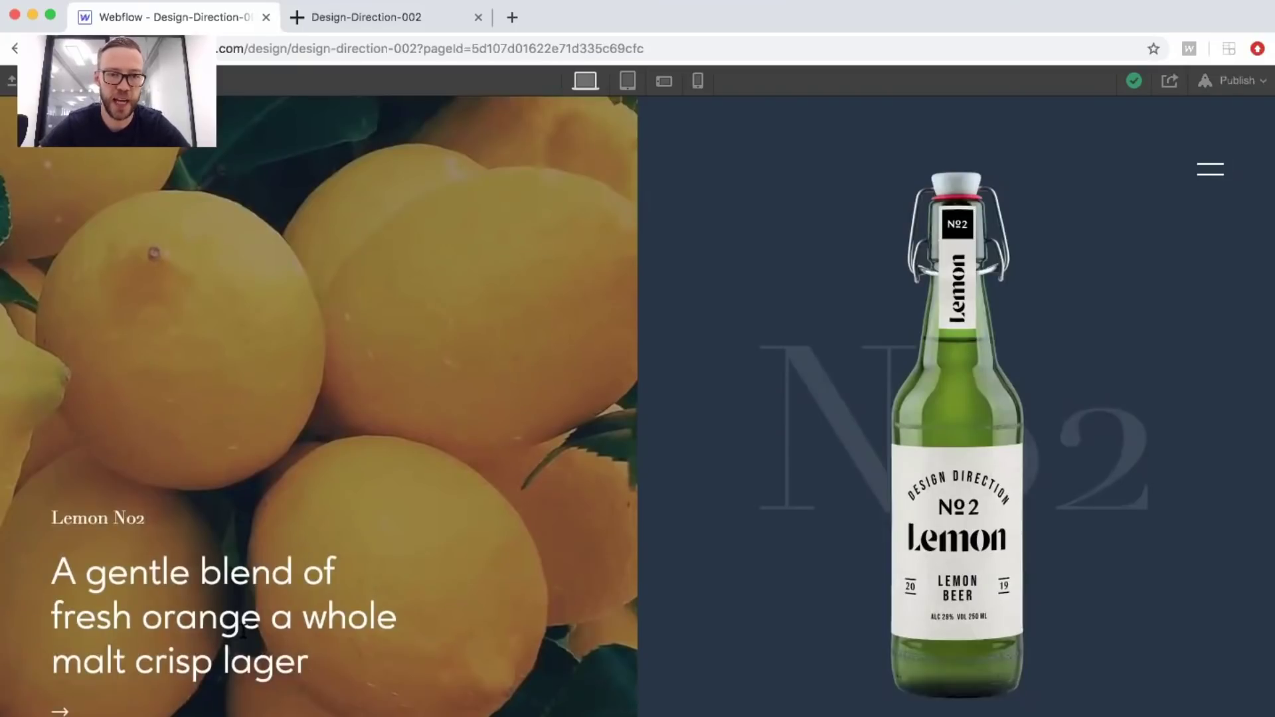
pyautogui.scroll(-2, 243, 631)
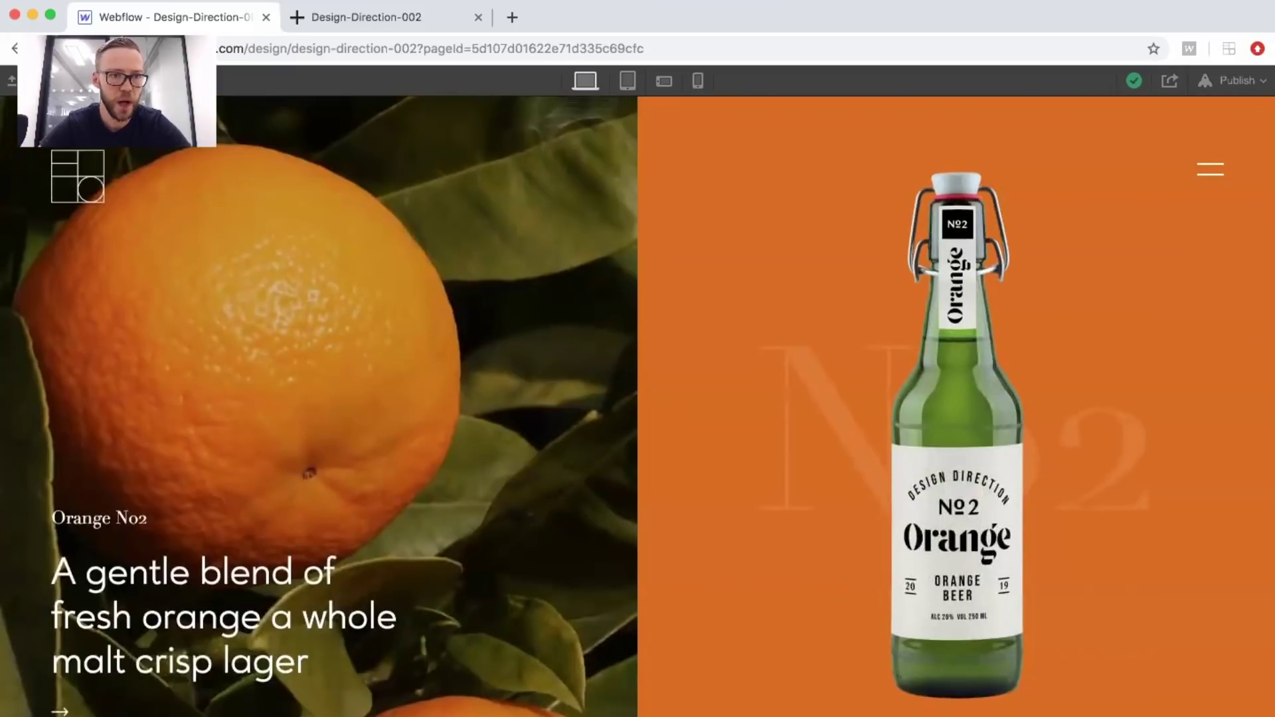
pyautogui.press('super+shift+p')
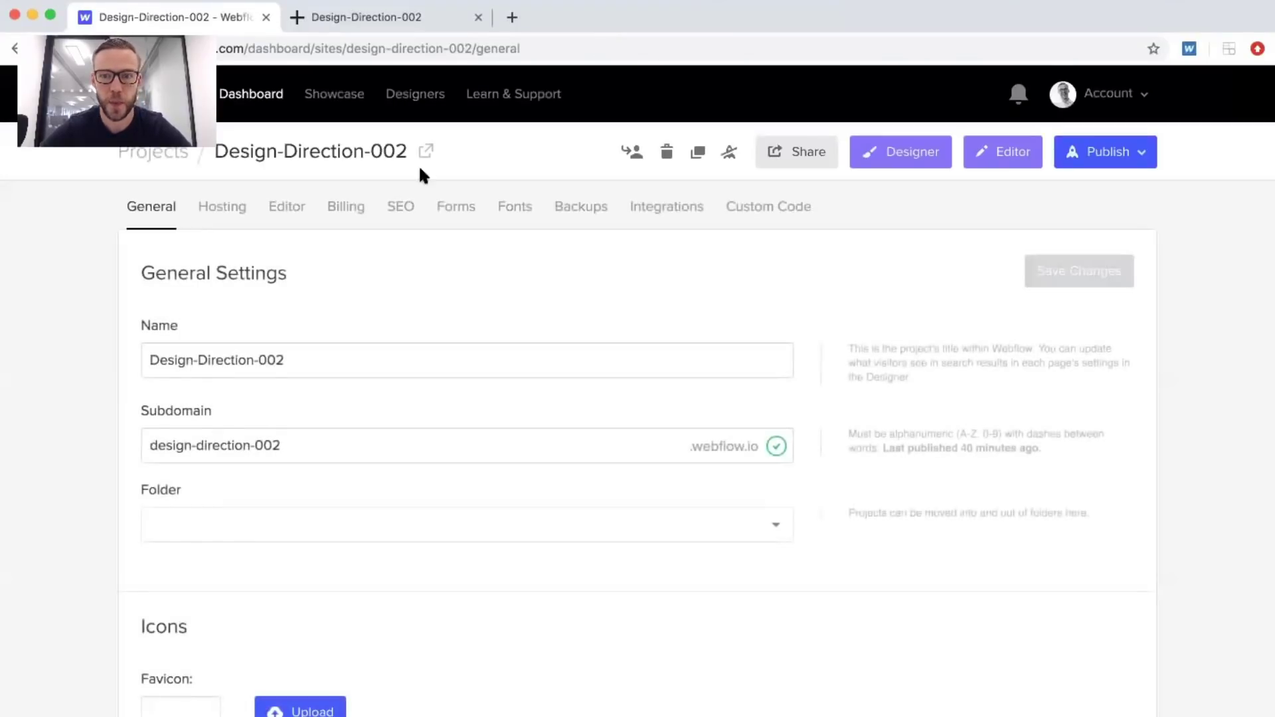
# Open the project's custom code settings and examine the TweenMax library script tag in the footer code.
pyautogui.click(769, 206)
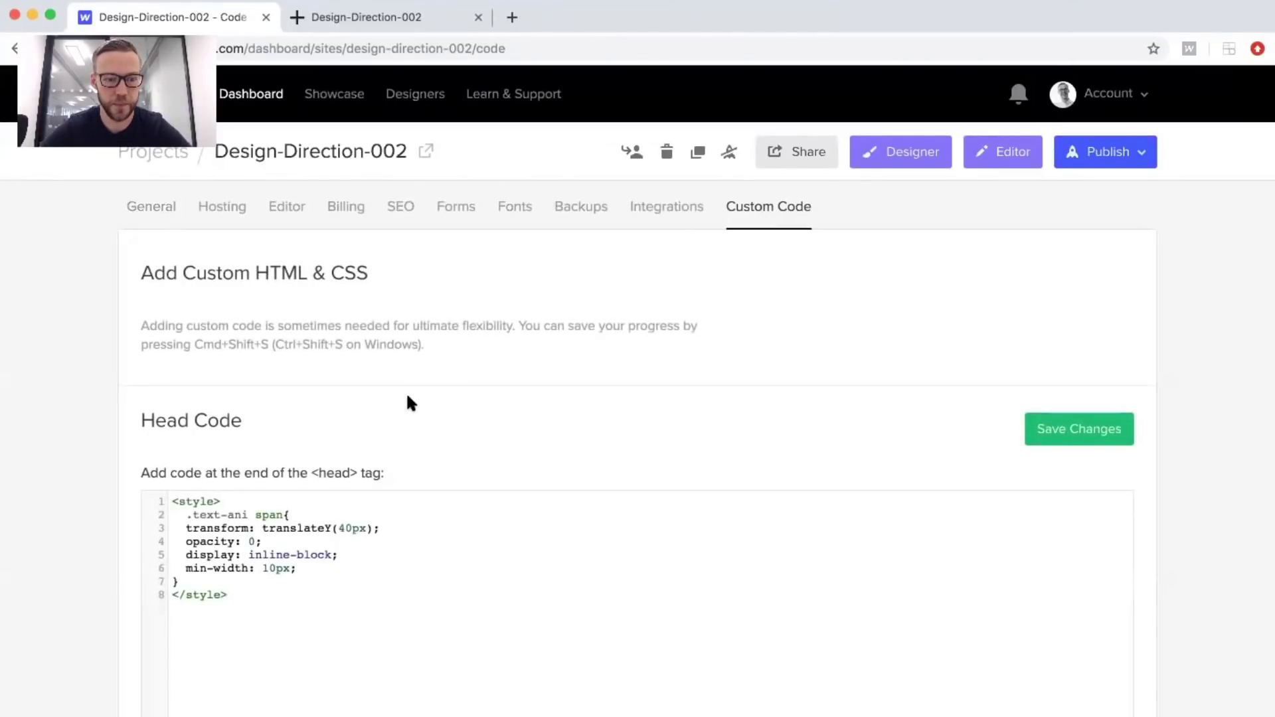
pyautogui.scroll(-12, 409, 402)
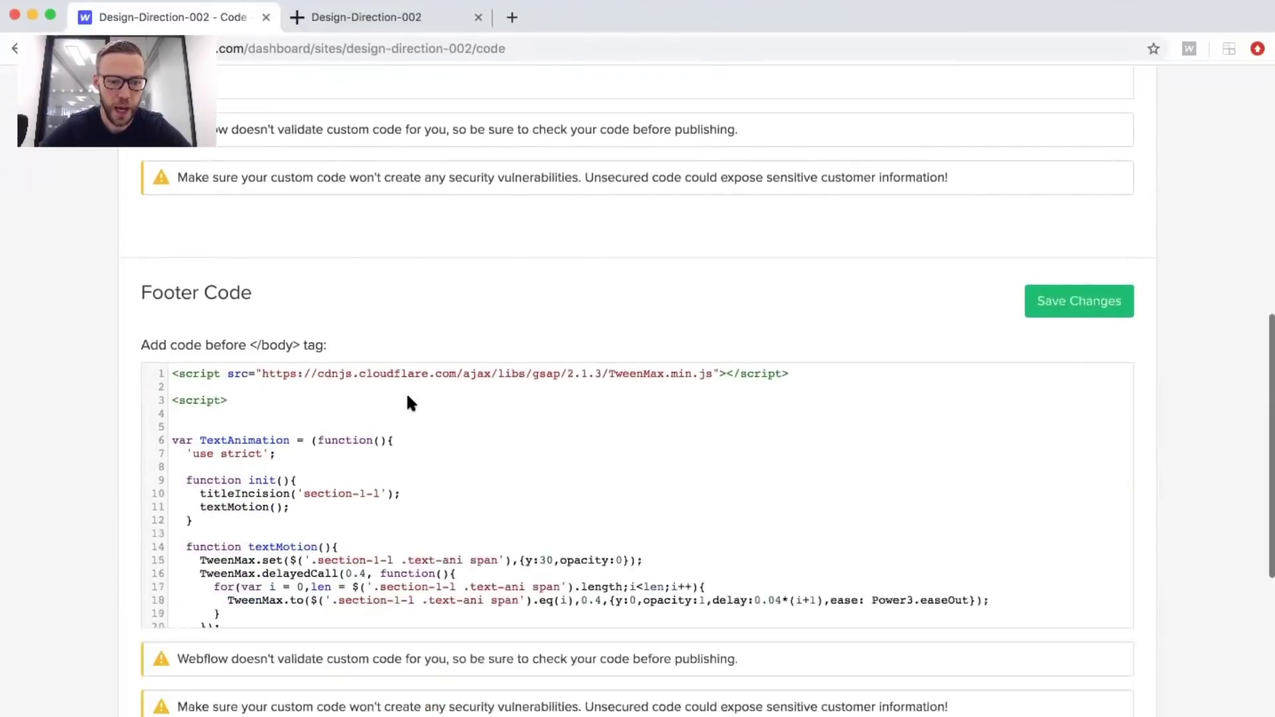
pyautogui.scroll(-2, 409, 402)
pyautogui.moveTo(172, 301); pyautogui.dragTo(292, 246)
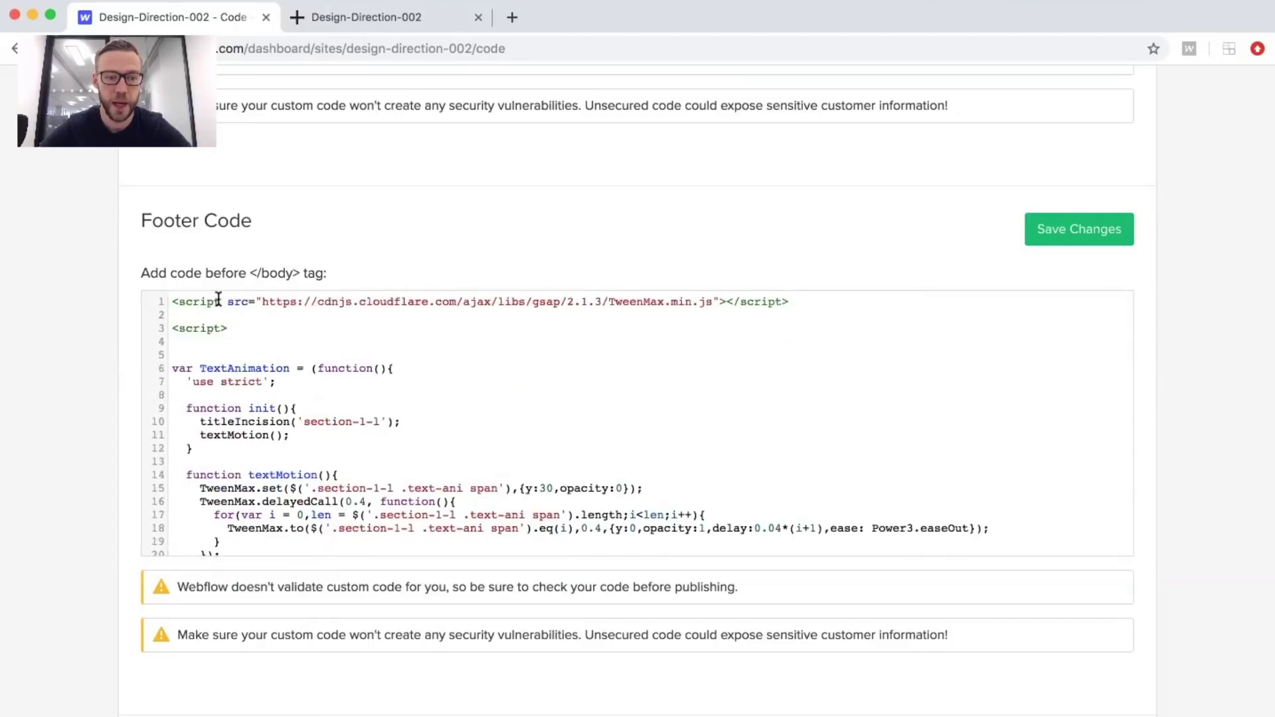
pyautogui.moveTo(172, 302); pyautogui.dragTo(793, 295)
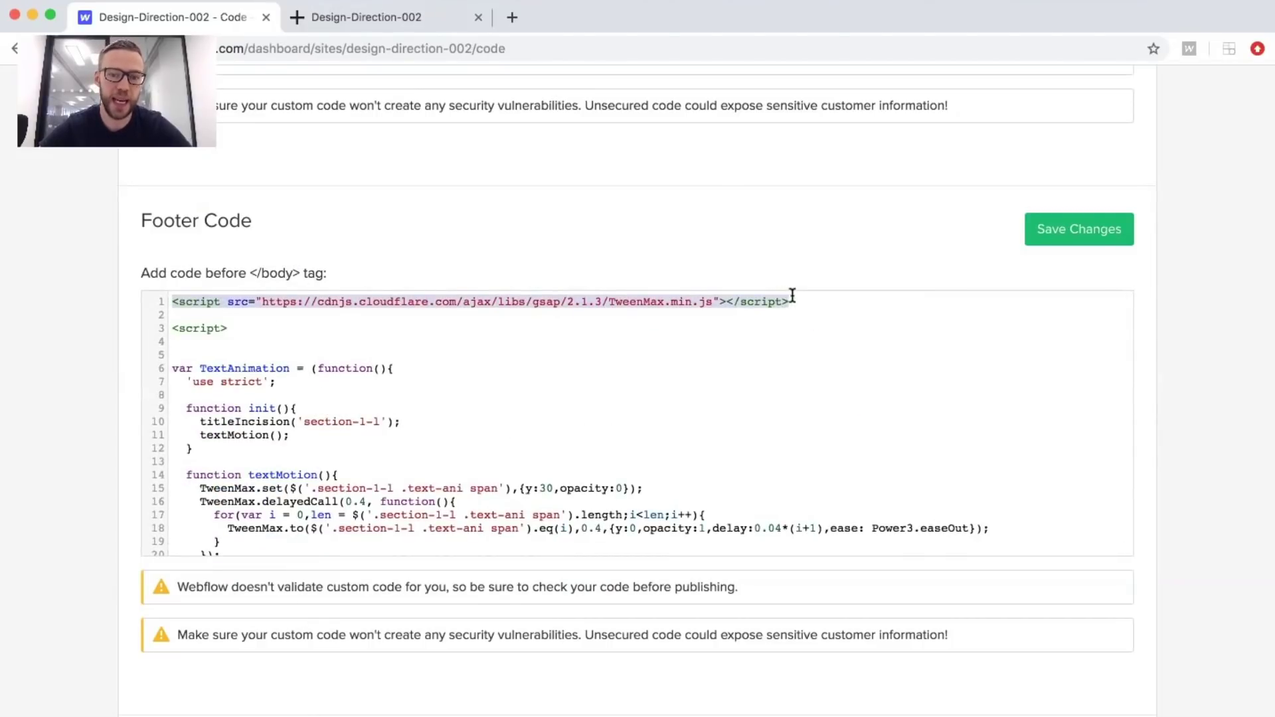
pyautogui.click(603, 303)
pyautogui.doubleClick(643, 303)
pyautogui.click(323, 304)
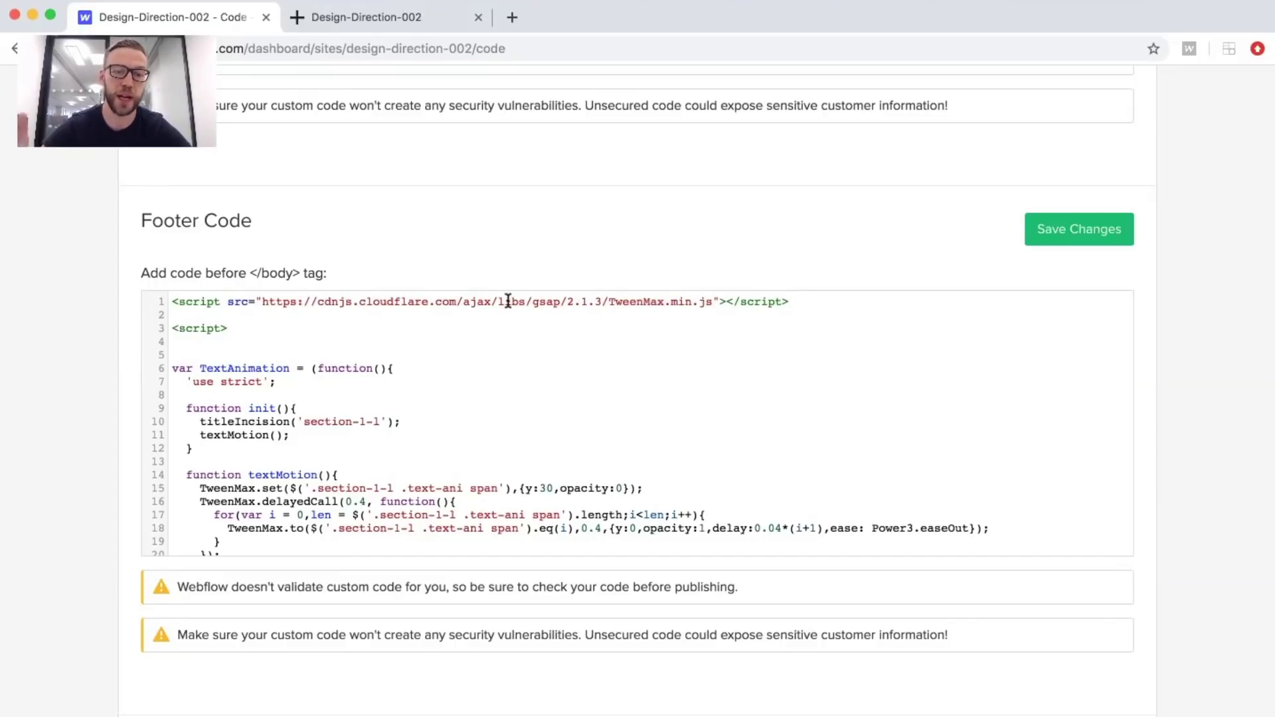
pyautogui.moveTo(791, 302); pyautogui.dragTo(199, 303)
# Examine the footer code's TextAnimation functions, focusing on the section-1-l class and the .text-ani span selectors.
pyautogui.scroll(-5, 187, 346)
pyautogui.scroll(4, 187, 345)
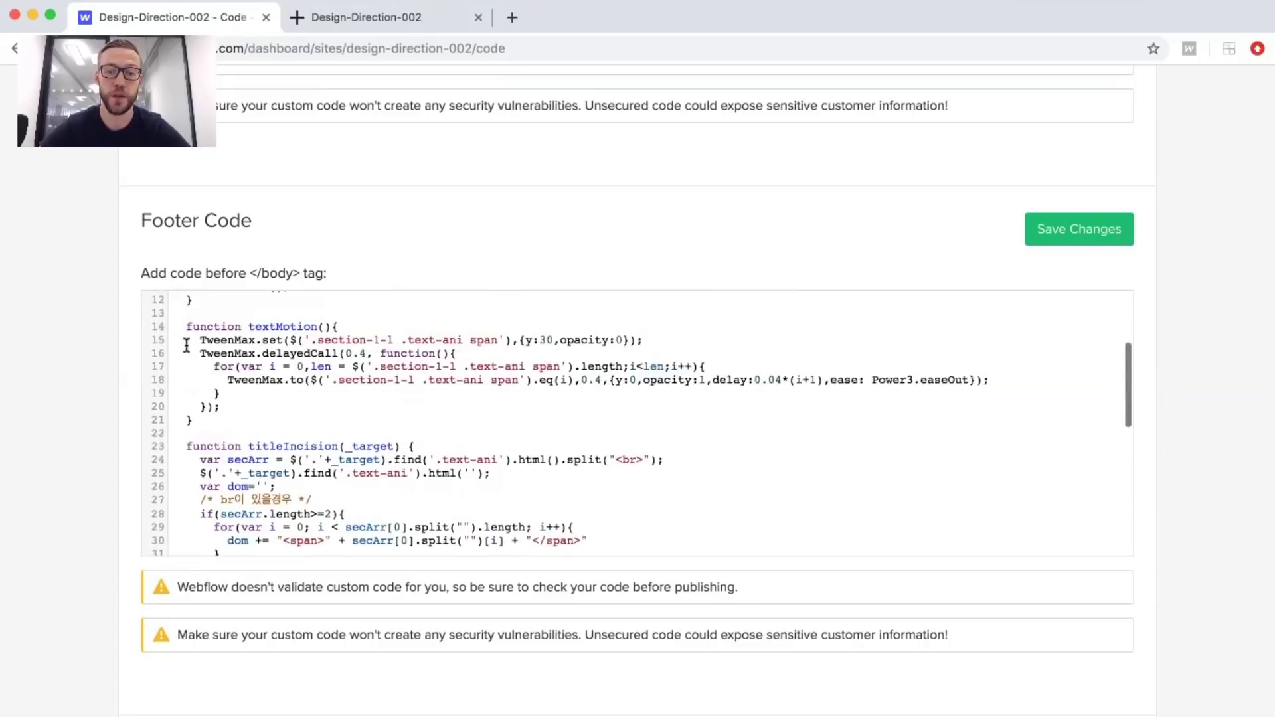
pyautogui.scroll(-2, 187, 346)
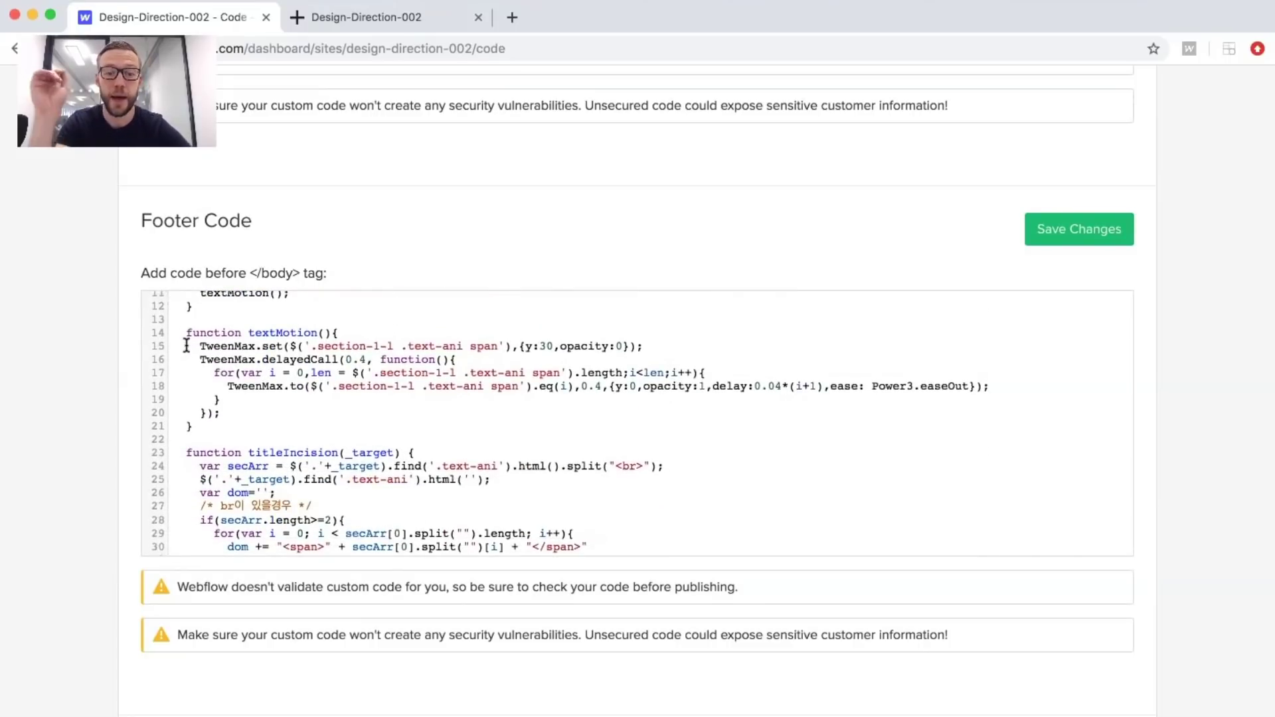
pyautogui.scroll(2, 186, 346)
pyautogui.scroll(1, 186, 345)
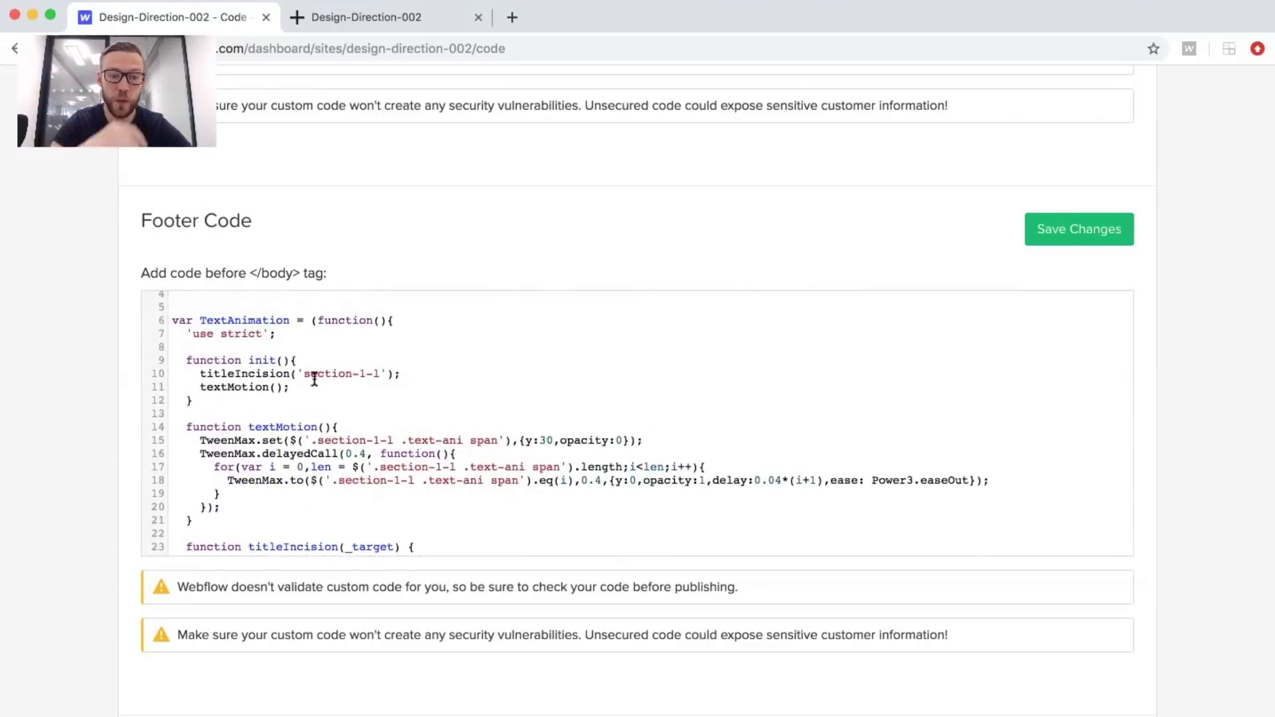
pyautogui.moveTo(304, 374); pyautogui.dragTo(369, 375)
pyautogui.click(356, 374)
pyautogui.scroll(-1, 382, 378)
pyautogui.moveTo(400, 412); pyautogui.dragTo(469, 412)
pyautogui.doubleClick(473, 413)
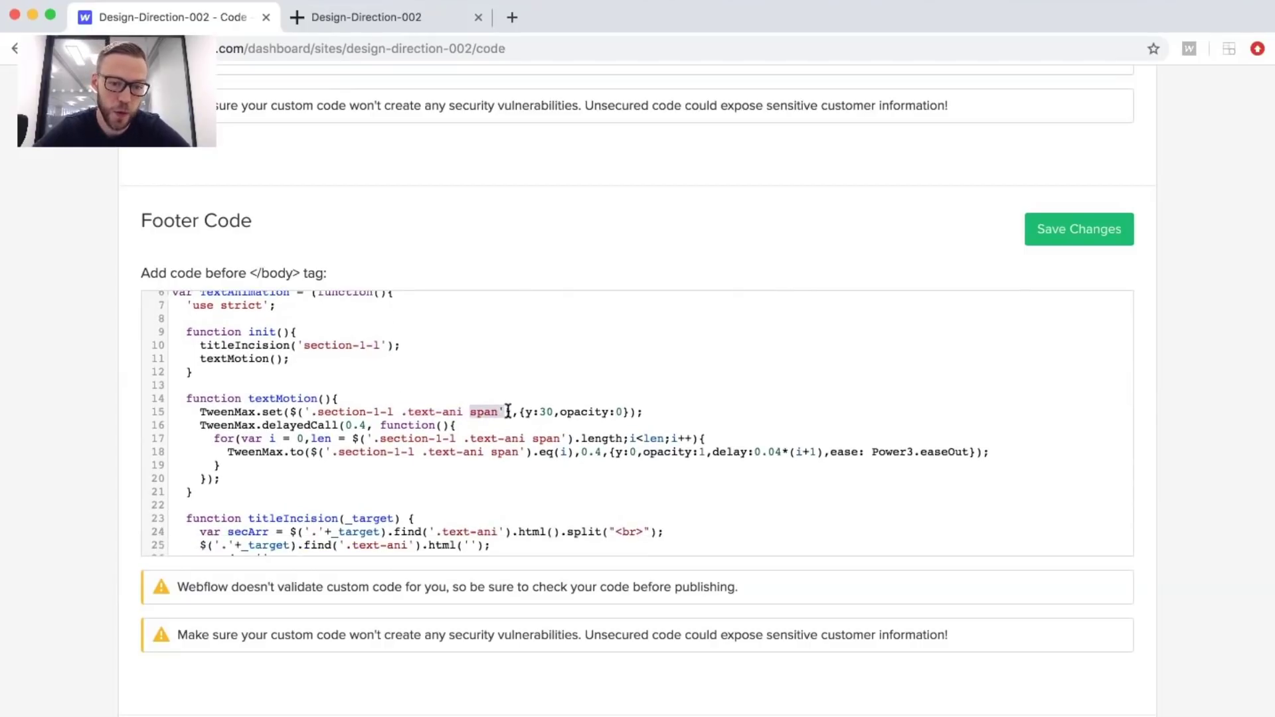
pyautogui.moveTo(401, 412); pyautogui.dragTo(463, 413)
pyautogui.scroll(3, 451, 420)
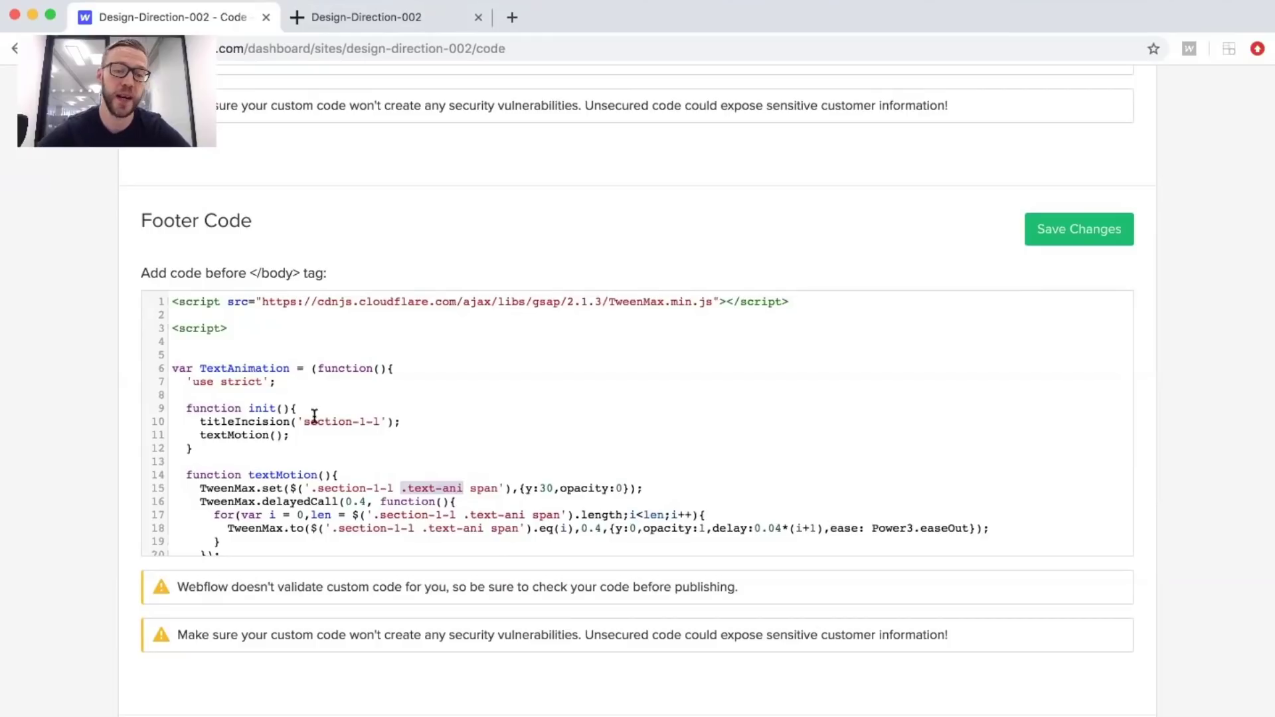
pyautogui.moveTo(304, 423); pyautogui.dragTo(384, 422)
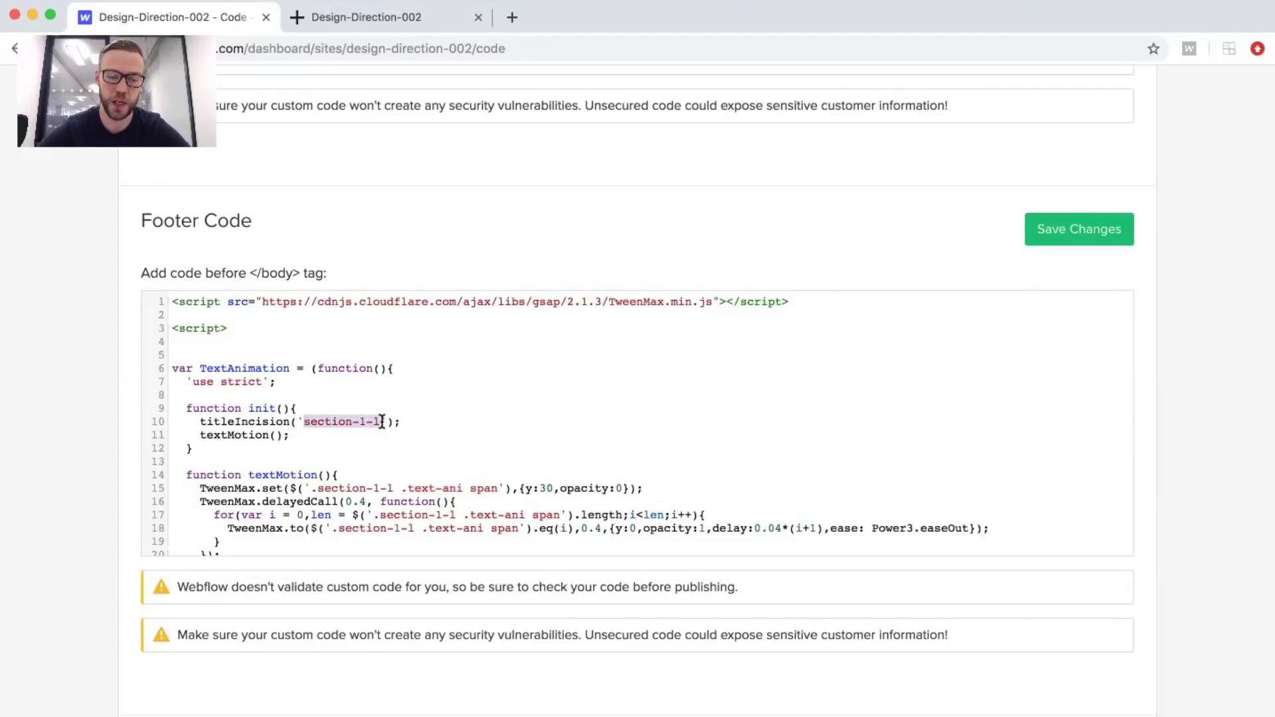
pyautogui.scroll(2, 368, 433)
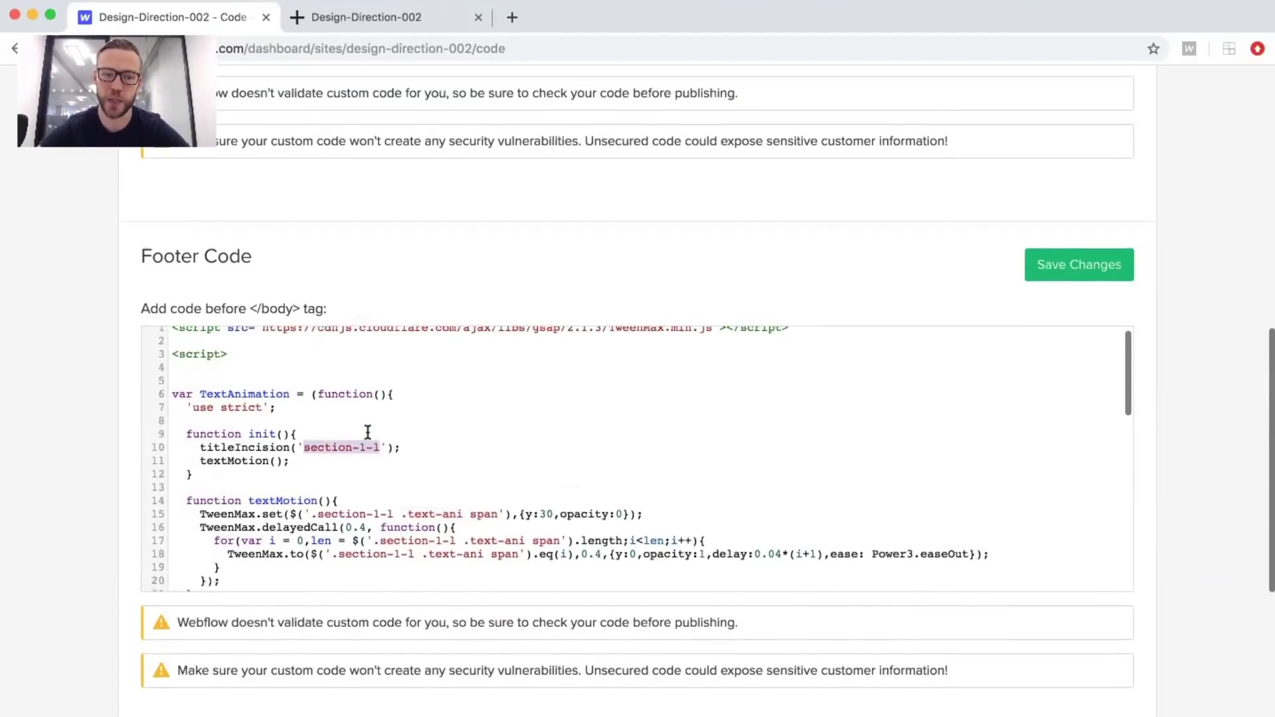
pyautogui.scroll(-2, 366, 434)
# Review the .text-ani span style rule in the head code.
pyautogui.scroll(5, 535, 492)
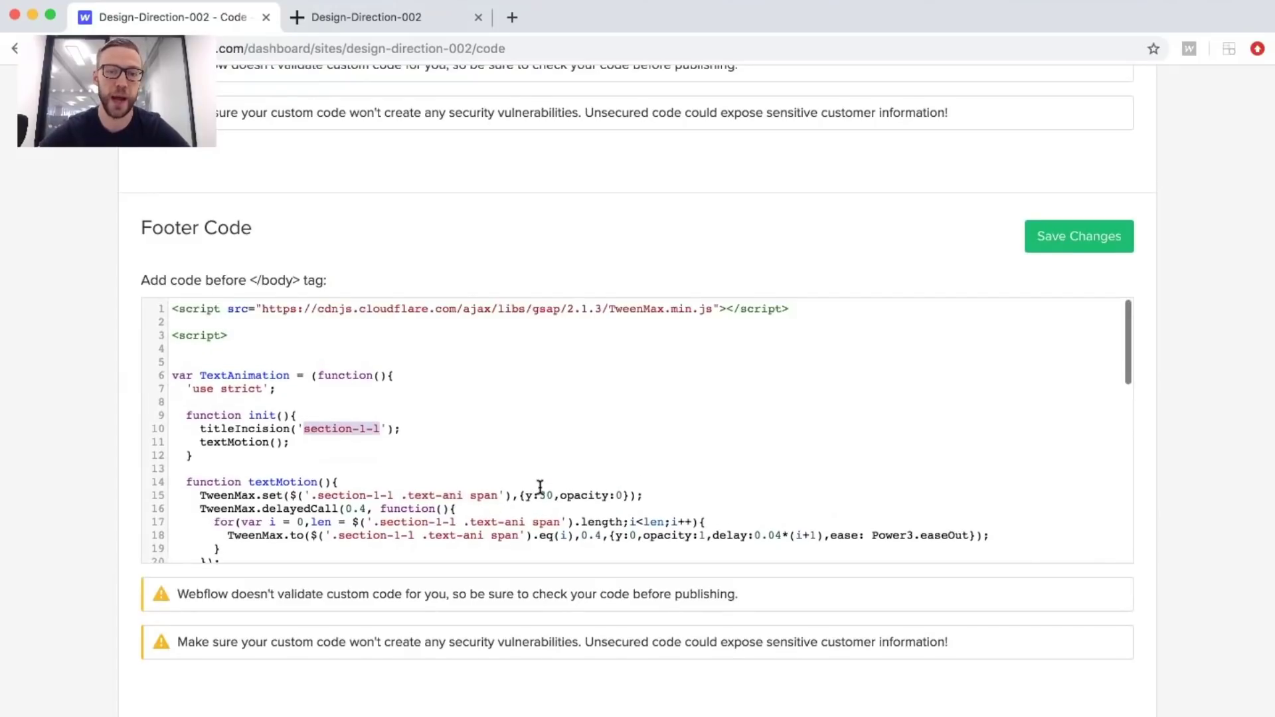
pyautogui.scroll(2, 488, 309)
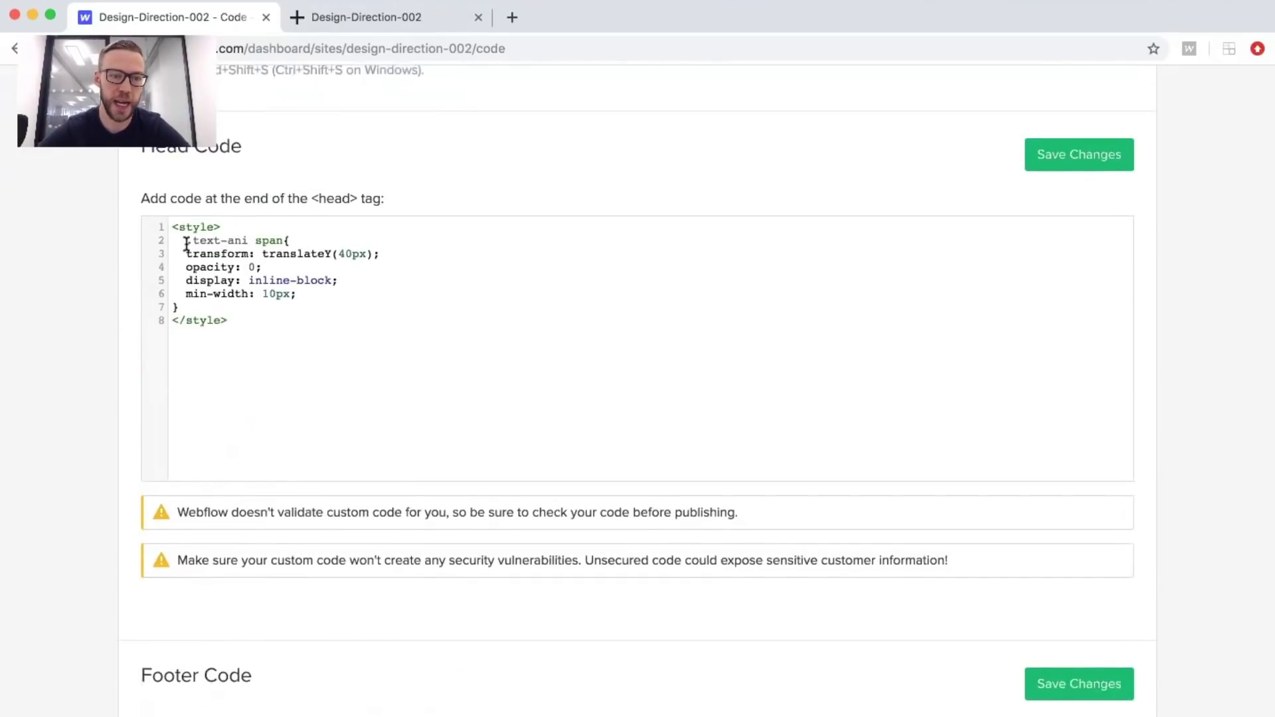
pyautogui.moveTo(187, 240); pyautogui.dragTo(365, 296)
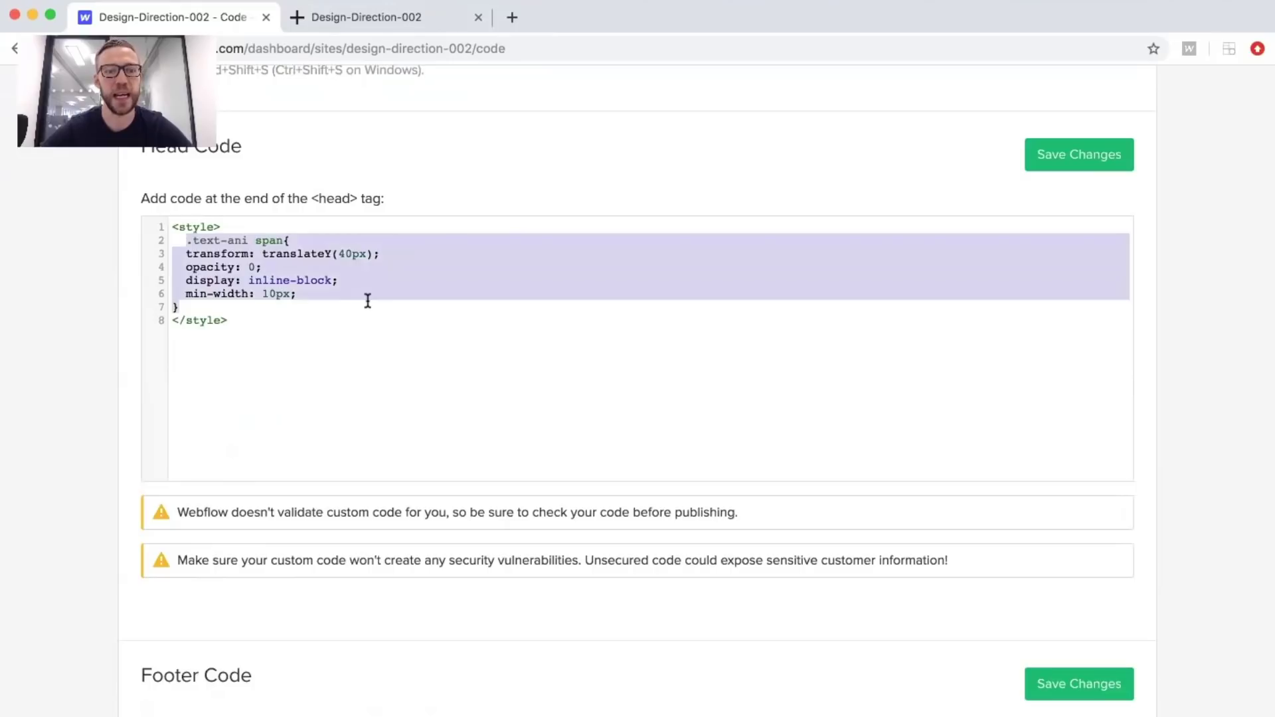
pyautogui.click(236, 300)
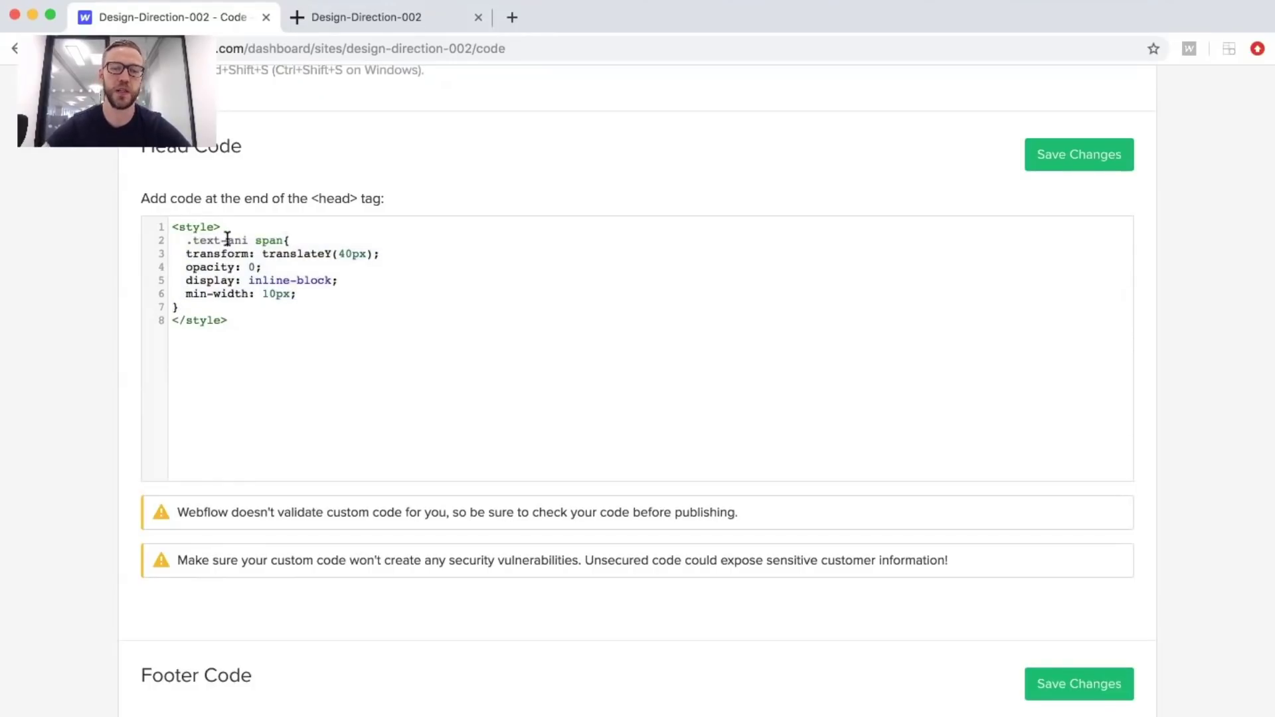
# Switch to the published site and reload it to replay the headline's text animation.
pyautogui.click(346, 16)
pyautogui.press('super+r')
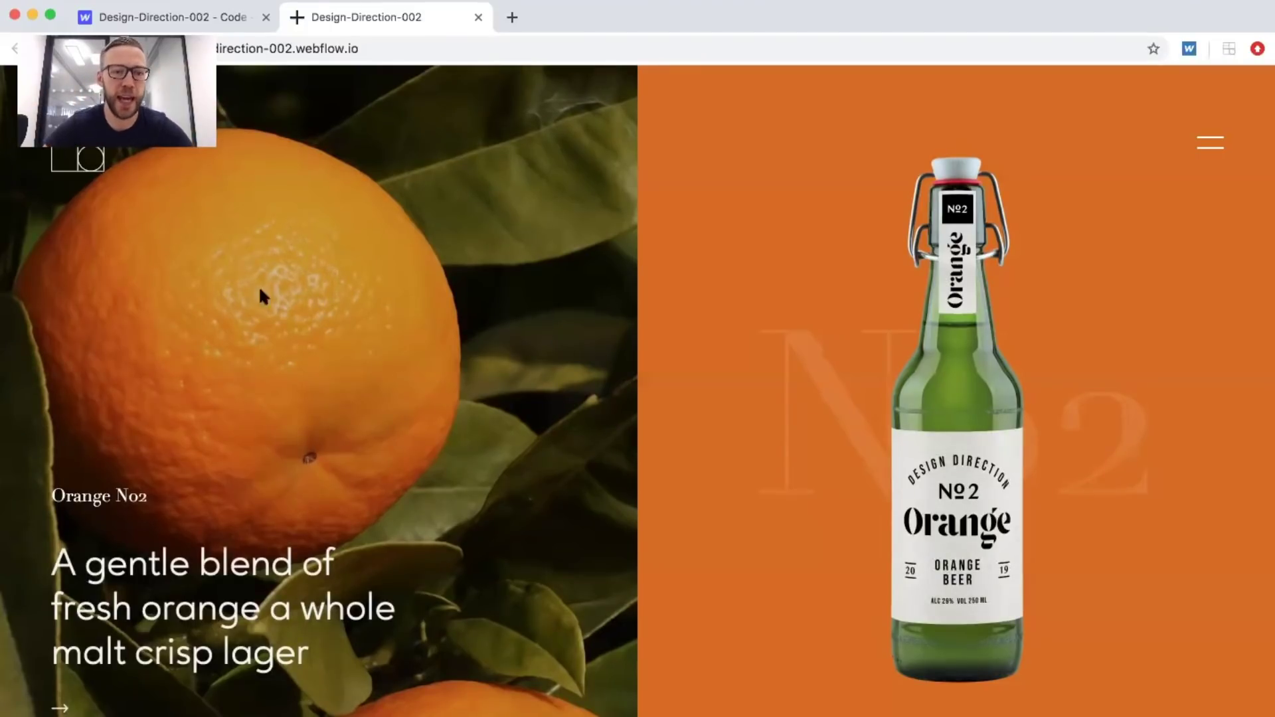
pyautogui.click(404, 37)
pyautogui.press('Return')
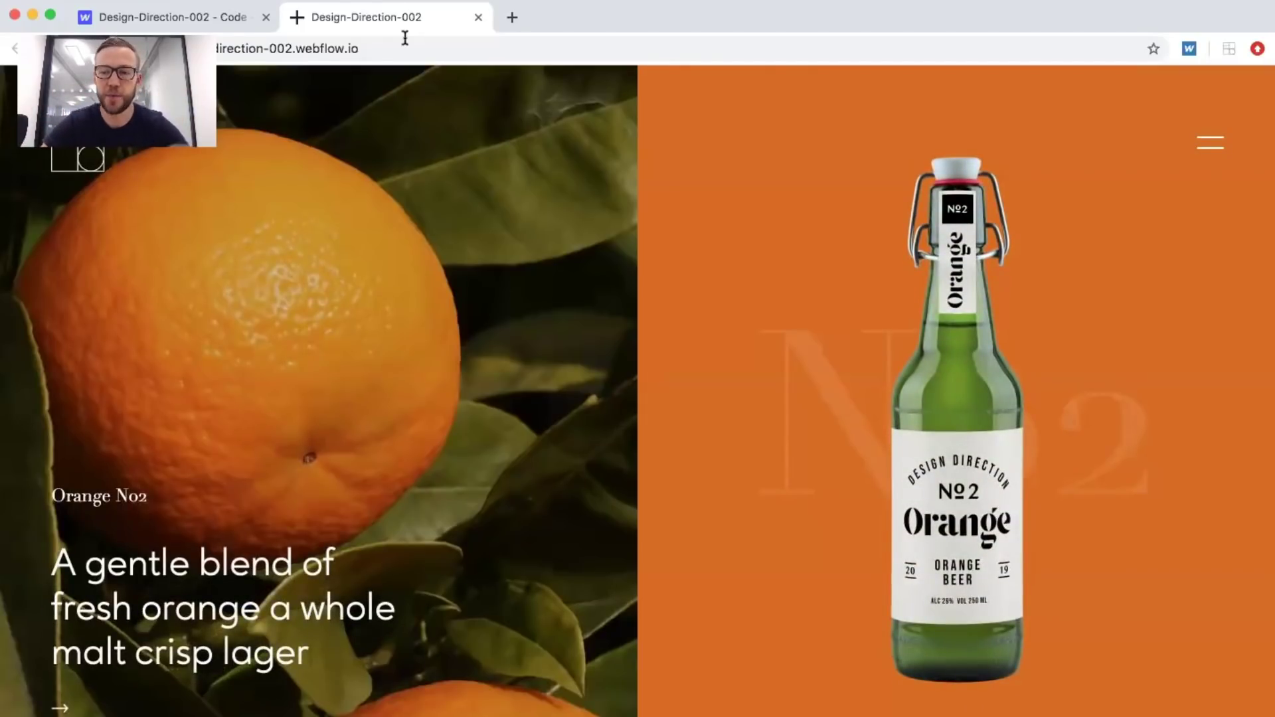
# Inspect the headline in the browser's developer tools, examine its per-letter span elements, and close the tools.
pyautogui.tripleClick(238, 536)
pyautogui.rightClick(238, 536)
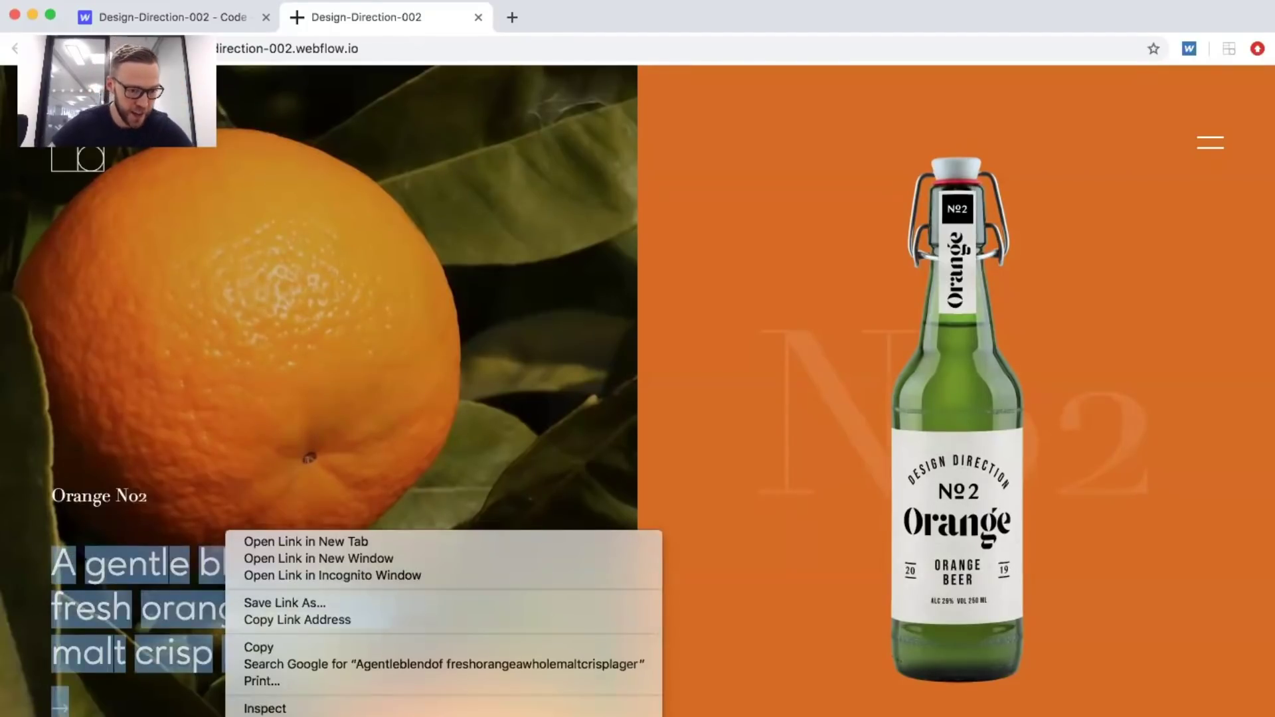
pyautogui.click(265, 710)
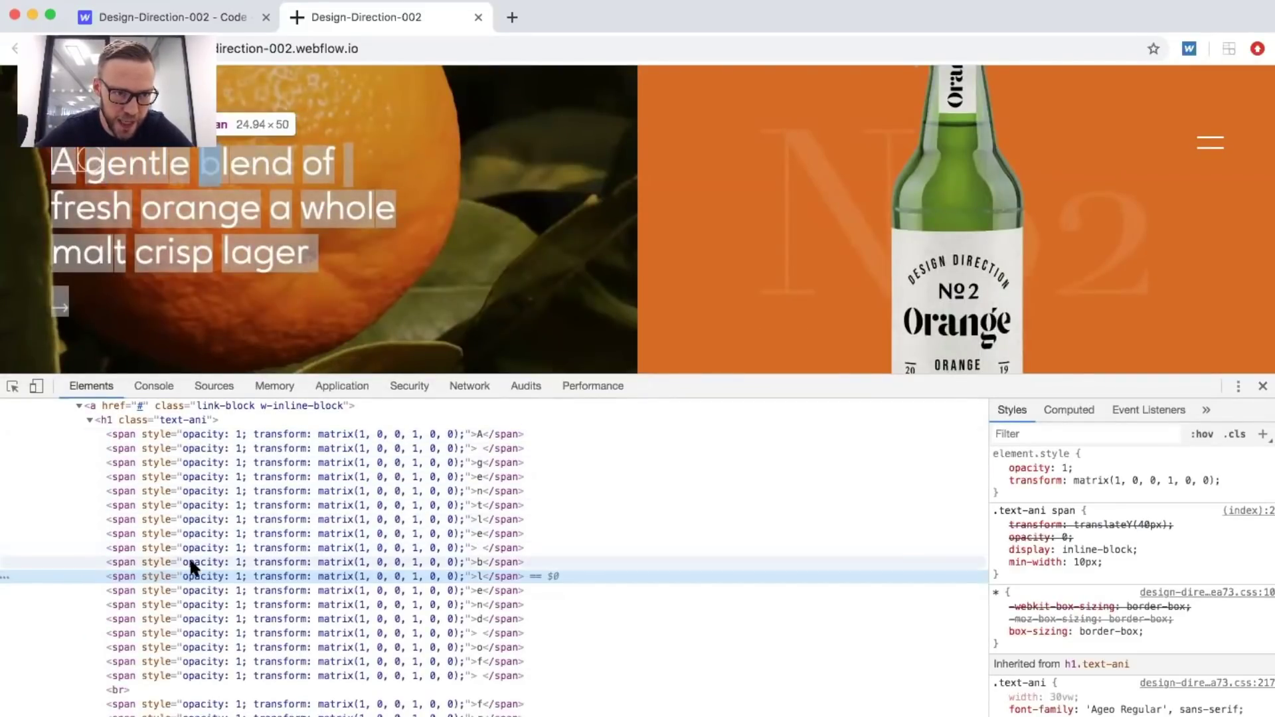
pyautogui.scroll(-1, 192, 600)
pyautogui.scroll(-10, 193, 606)
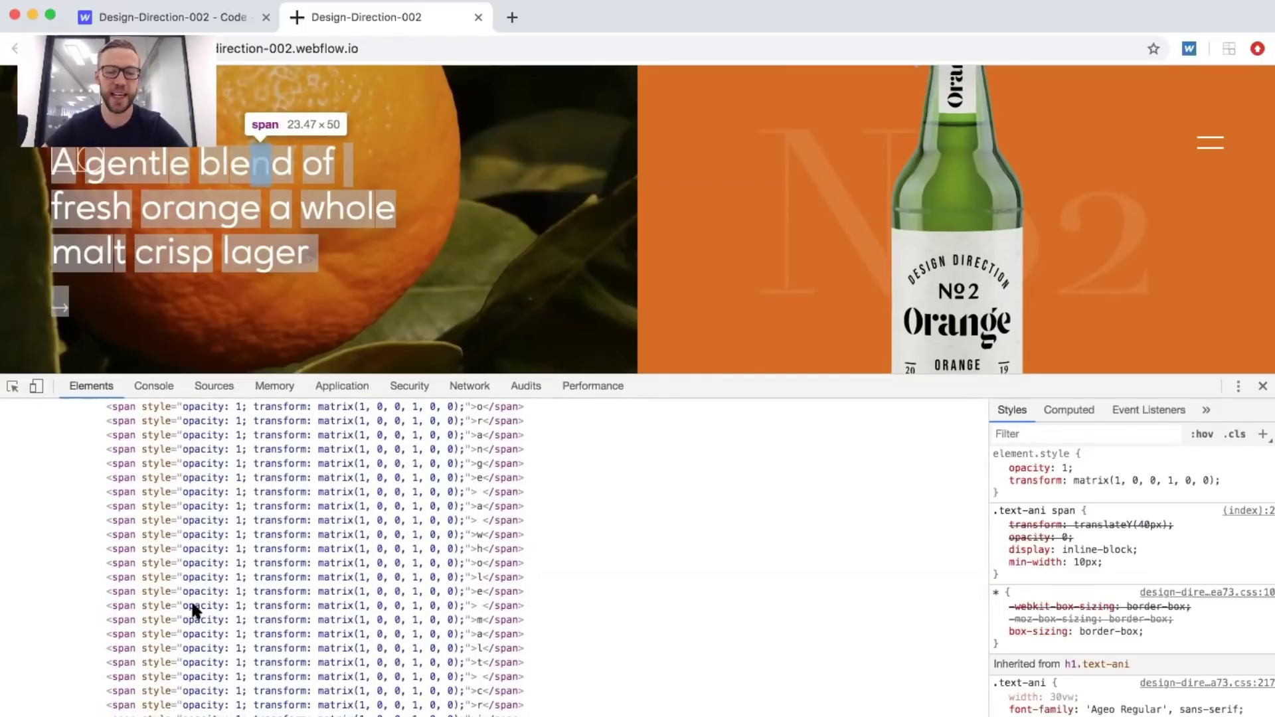
pyautogui.scroll(3, 218, 557)
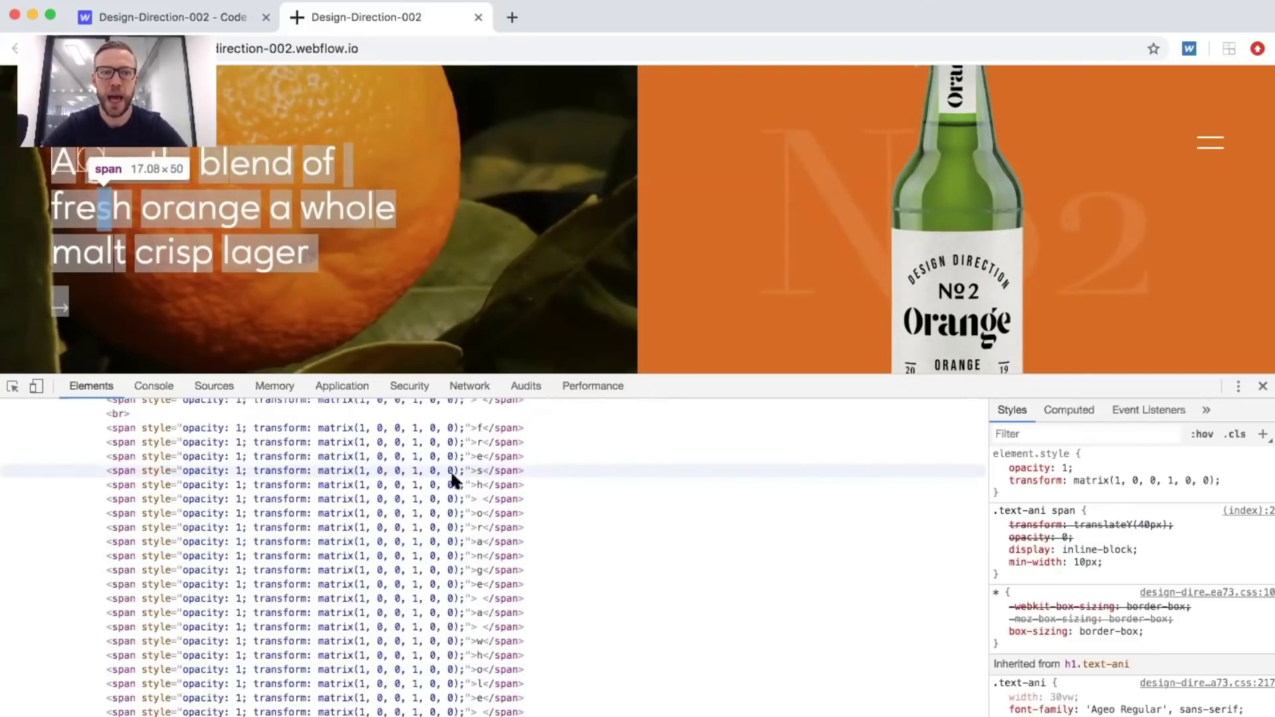
pyautogui.click(1262, 386)
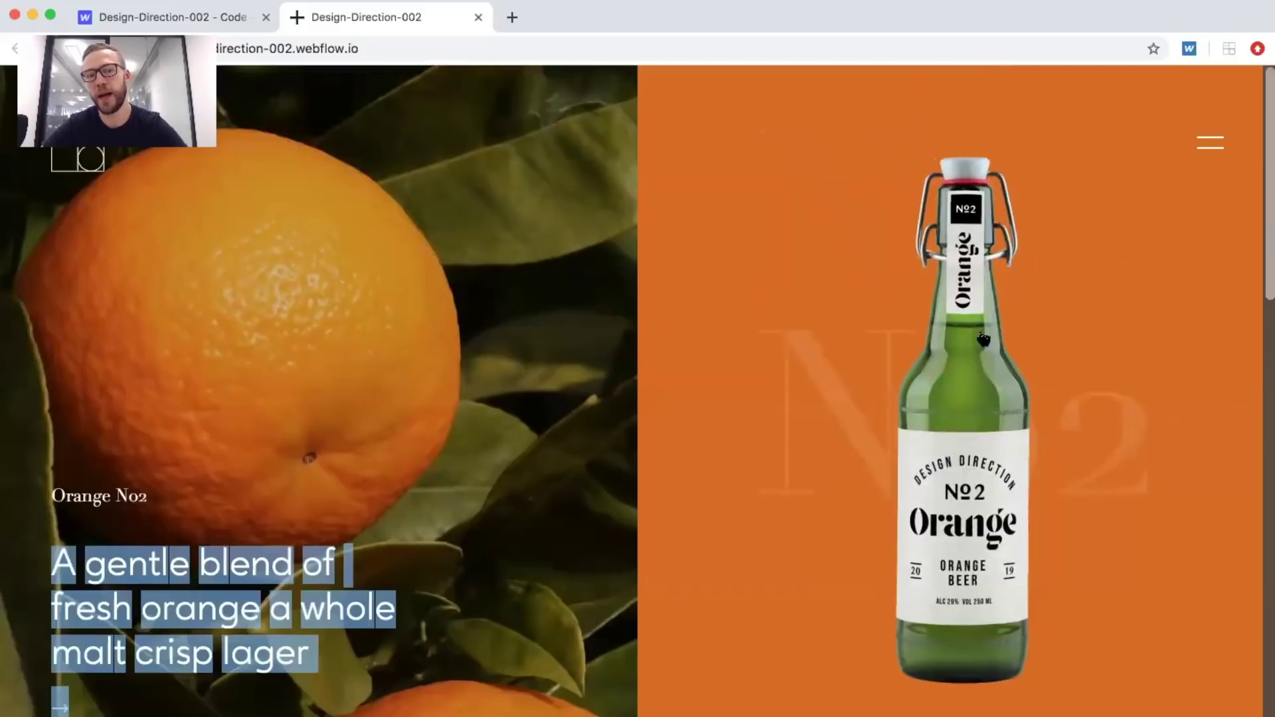
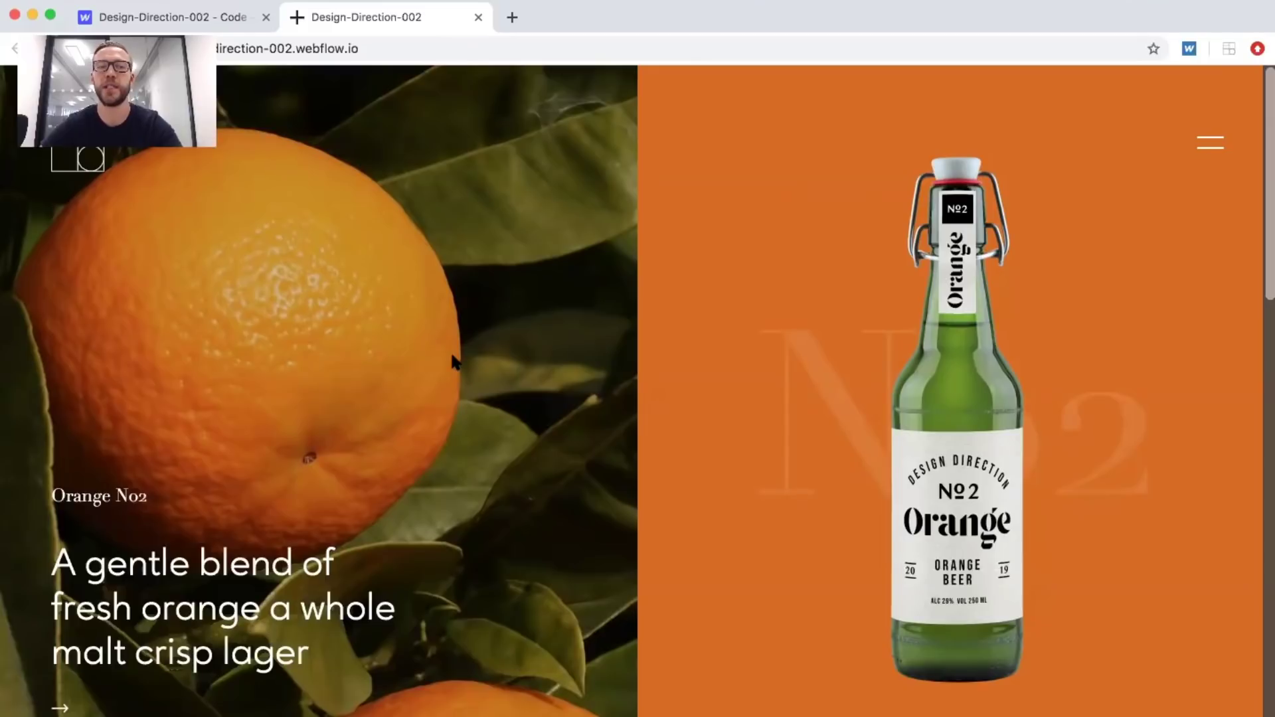
# Return to the project's custom code and review the head styles and the section class targeted in the footer code.
pyautogui.click(239, 17)
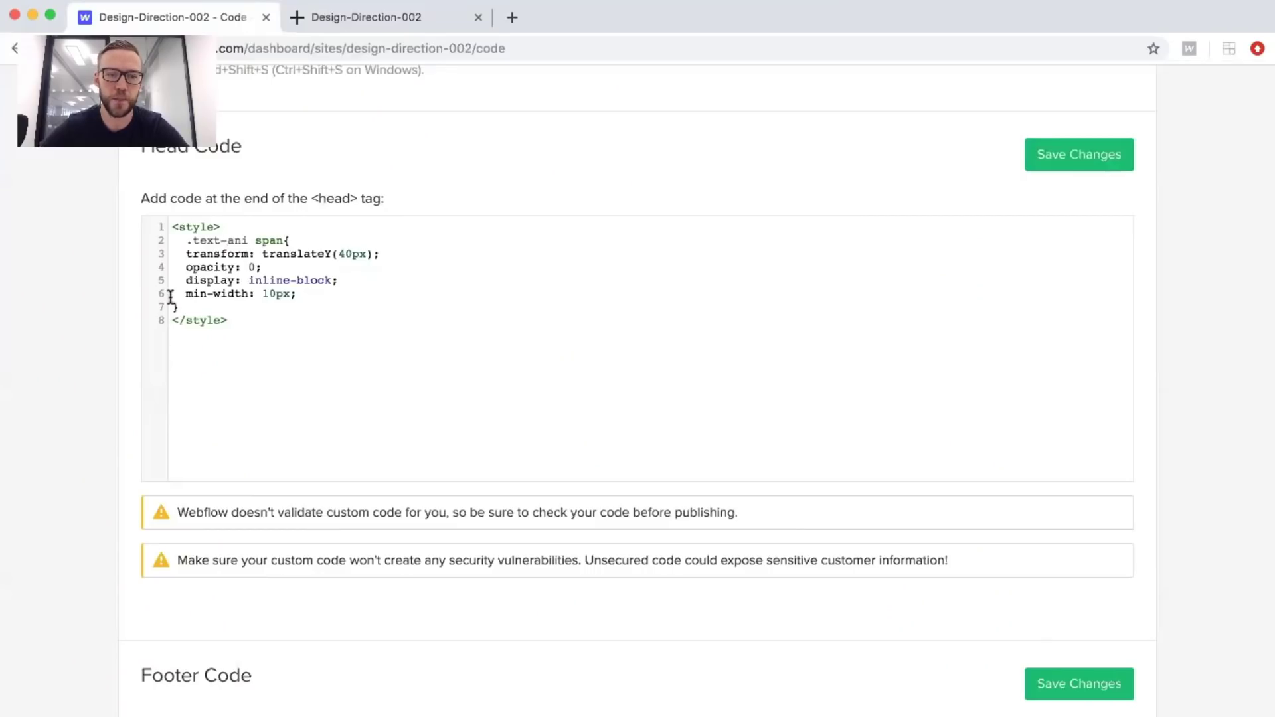
pyautogui.moveTo(190, 233); pyautogui.dragTo(327, 319)
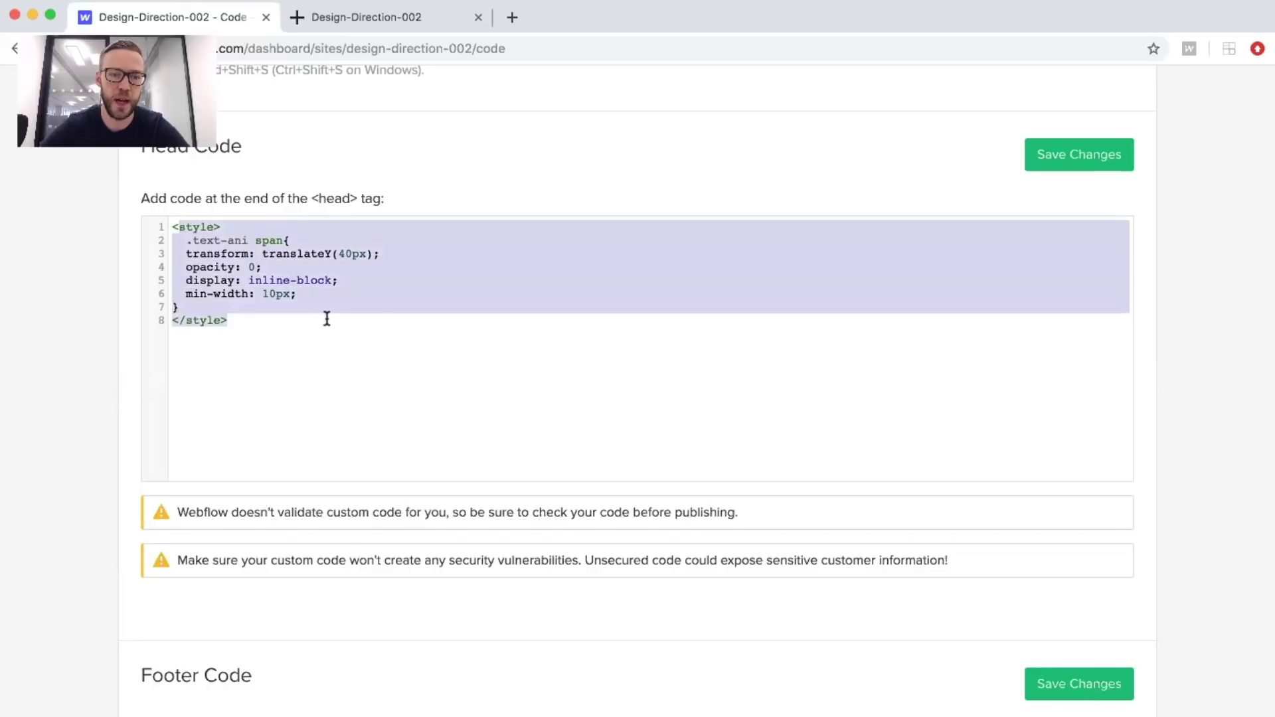
pyautogui.click(327, 322)
pyautogui.scroll(-8, 327, 322)
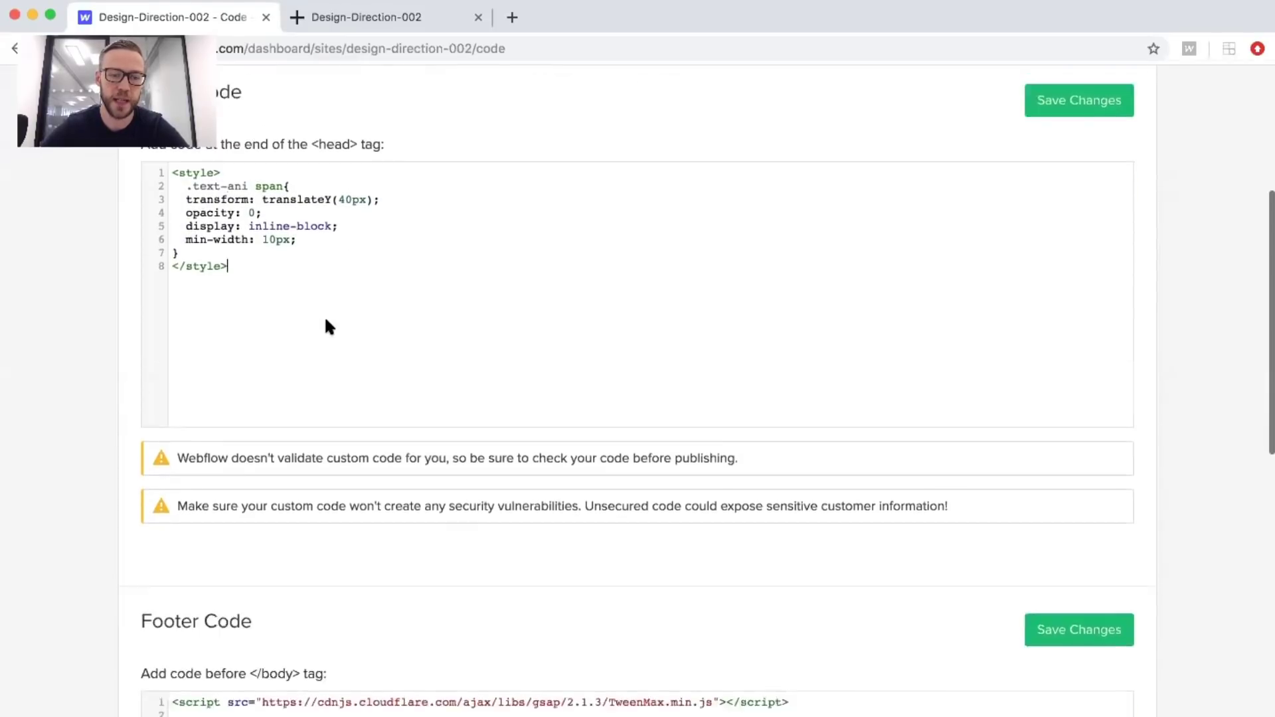
pyautogui.moveTo(304, 355); pyautogui.dragTo(377, 357)
pyautogui.scroll(8, 459, 367)
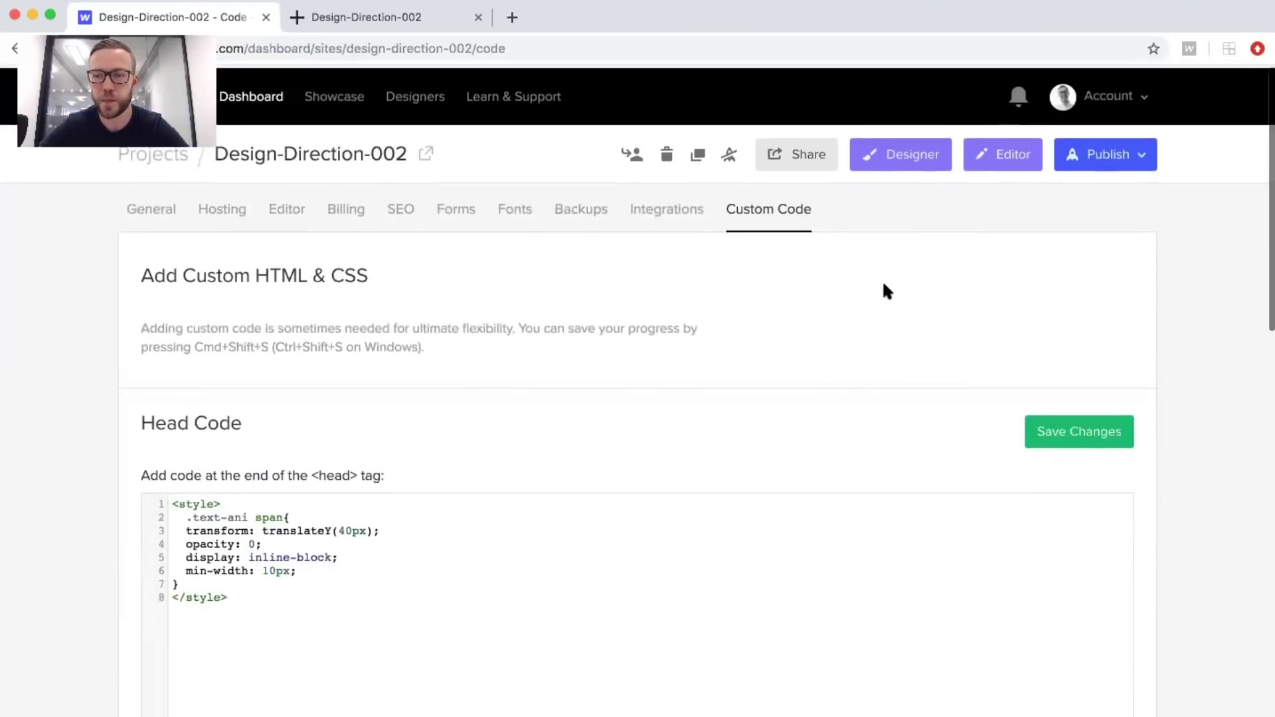
# Open the project in the Designer and expand menu-parent, scroll-container, sticky-container and both side columns in the element tree.
pyautogui.click(889, 158)
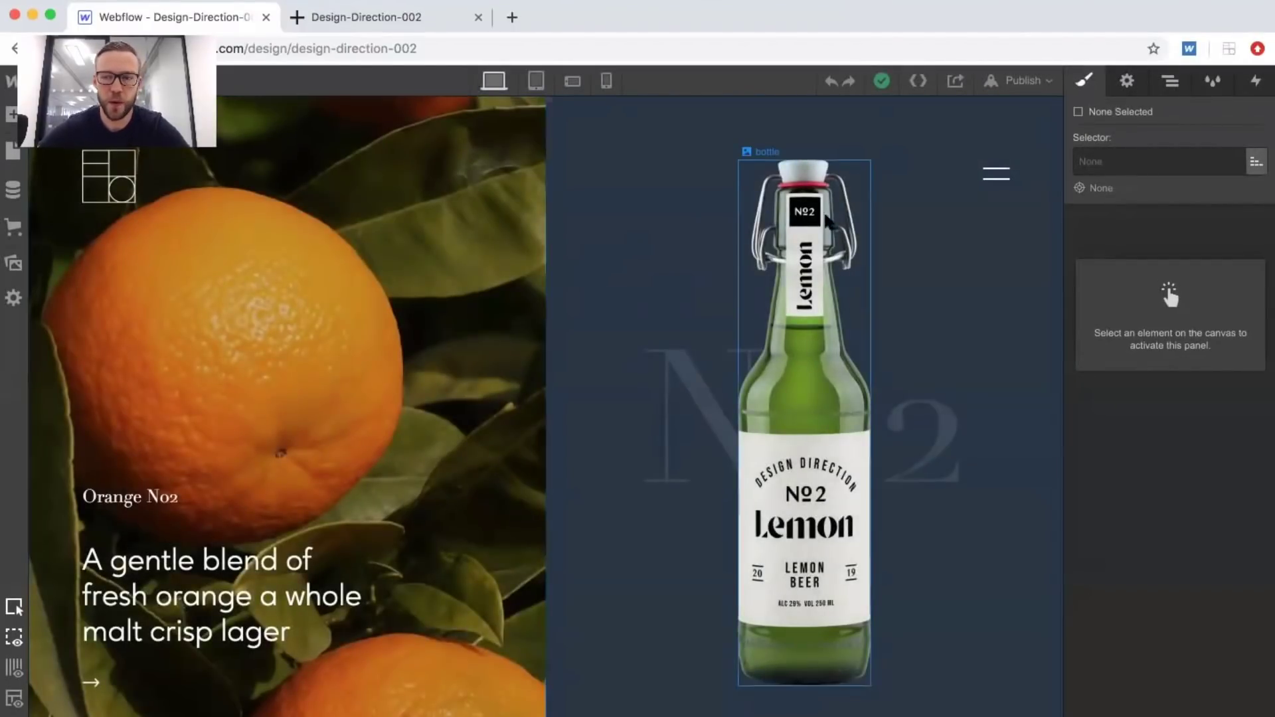
pyautogui.click(1170, 80)
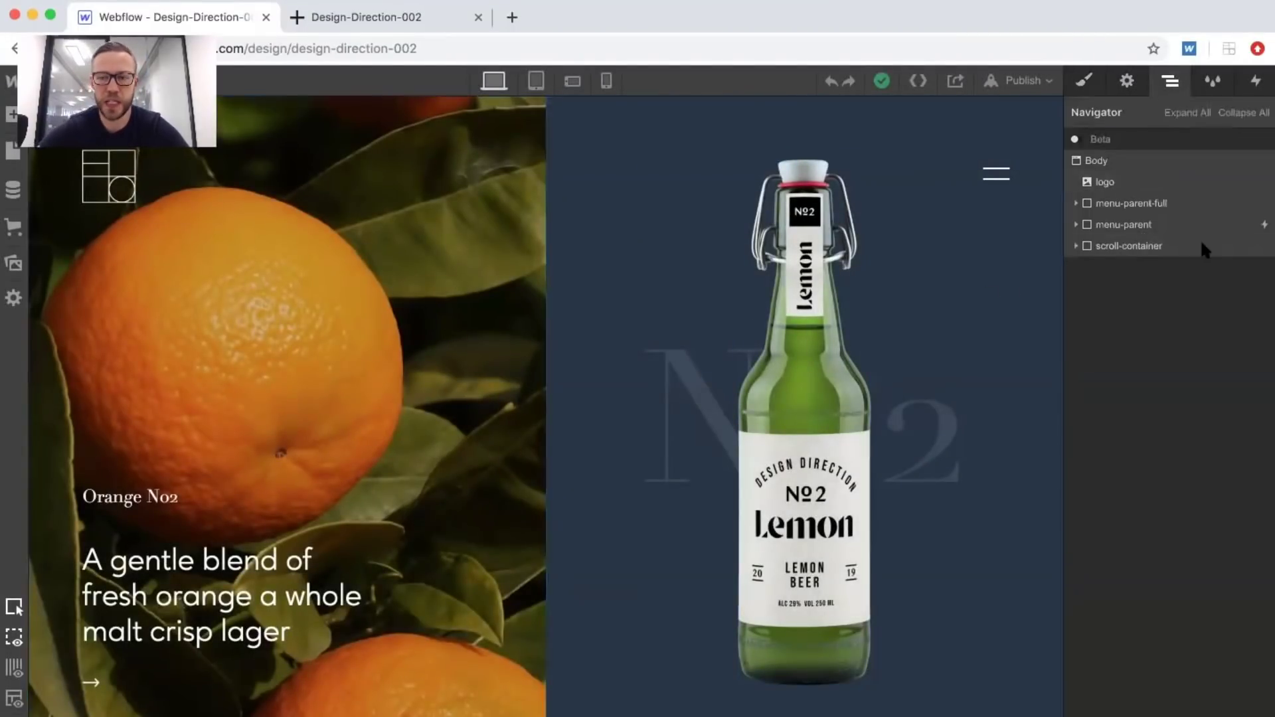
pyautogui.click(1077, 246)
pyautogui.click(1087, 267)
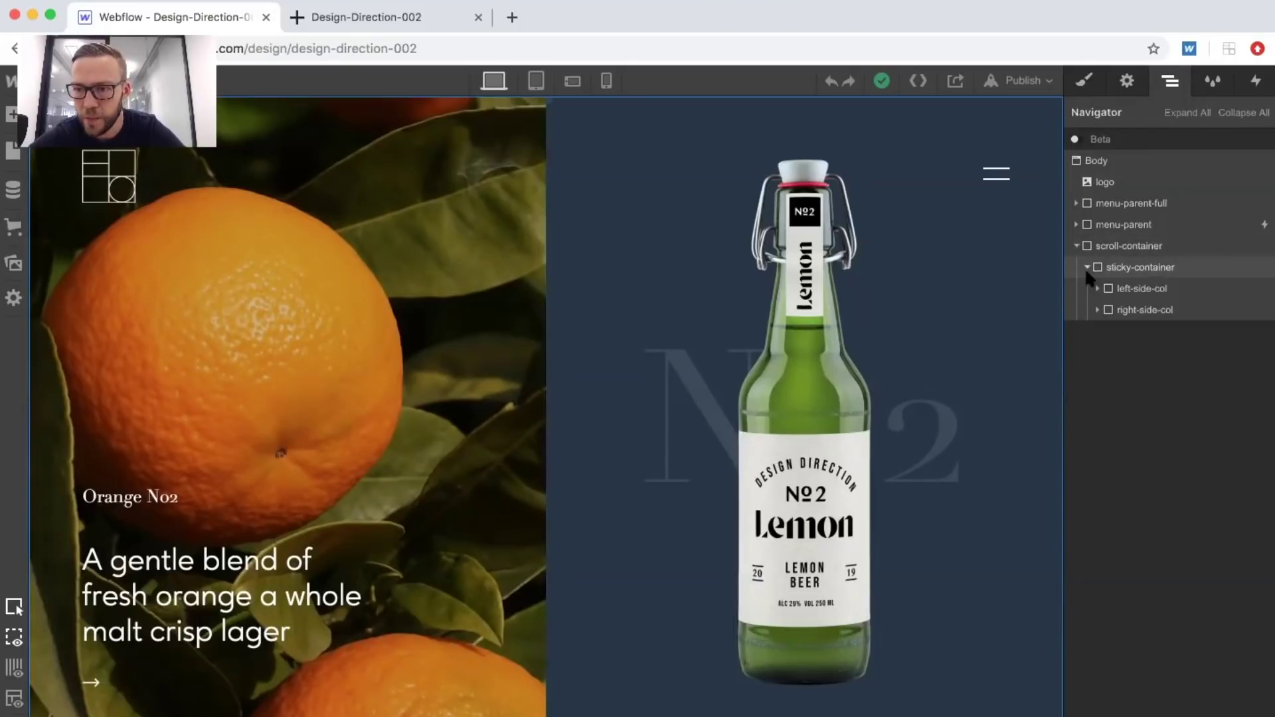
pyautogui.click(1095, 288)
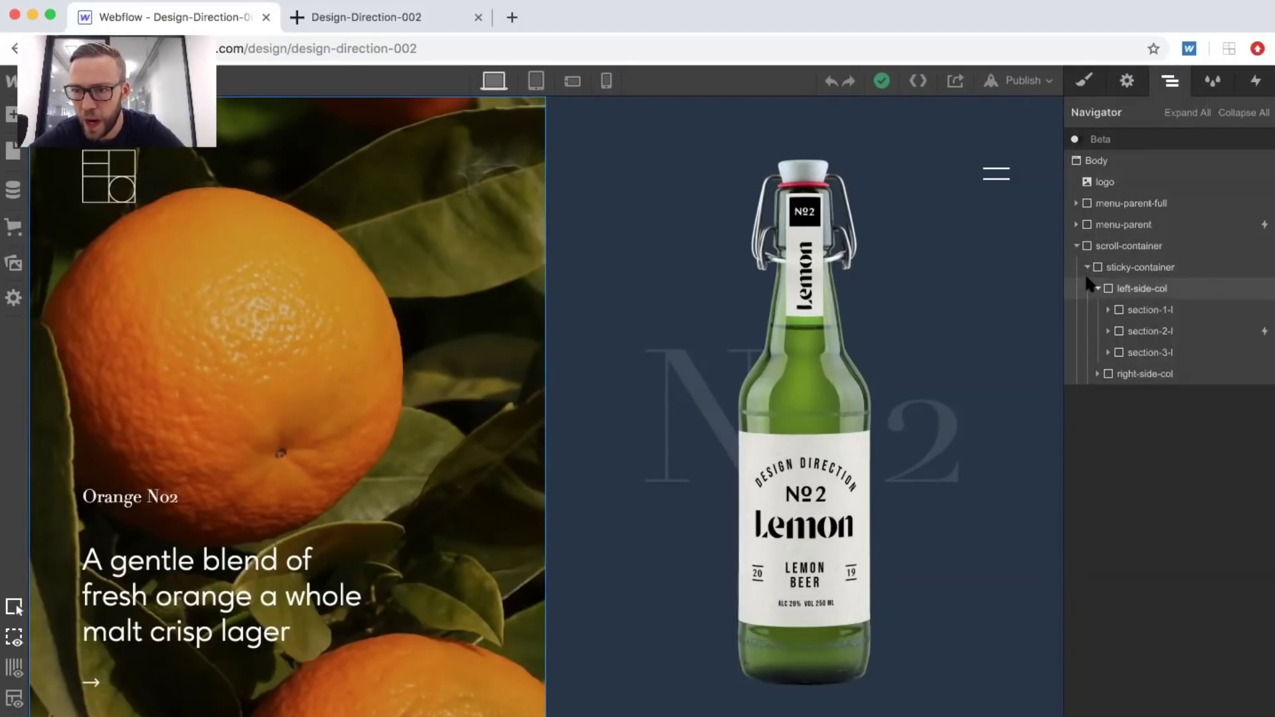
pyautogui.click(1103, 374)
pyautogui.click(1098, 374)
pyautogui.click(1076, 225)
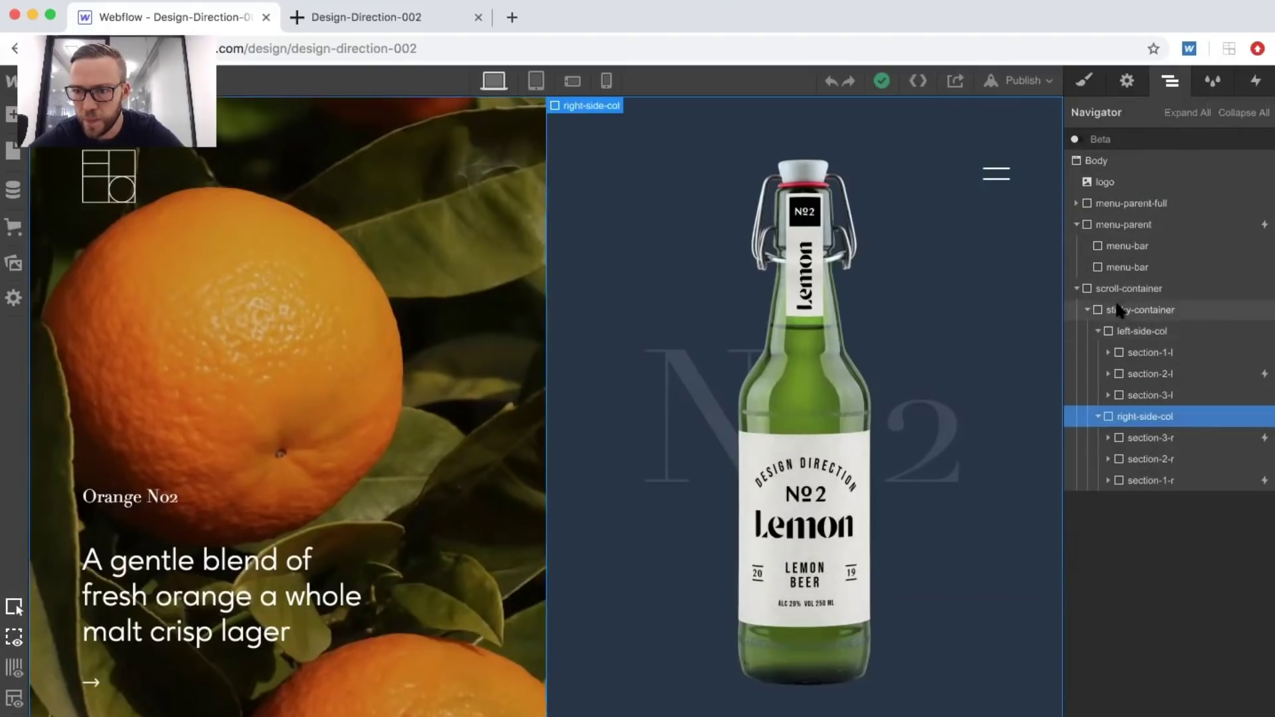
# Check the element settings of scroll-container, sticky-container and left-side-col for an ID or custom attributes.
pyautogui.click(1129, 288)
pyautogui.click(1128, 81)
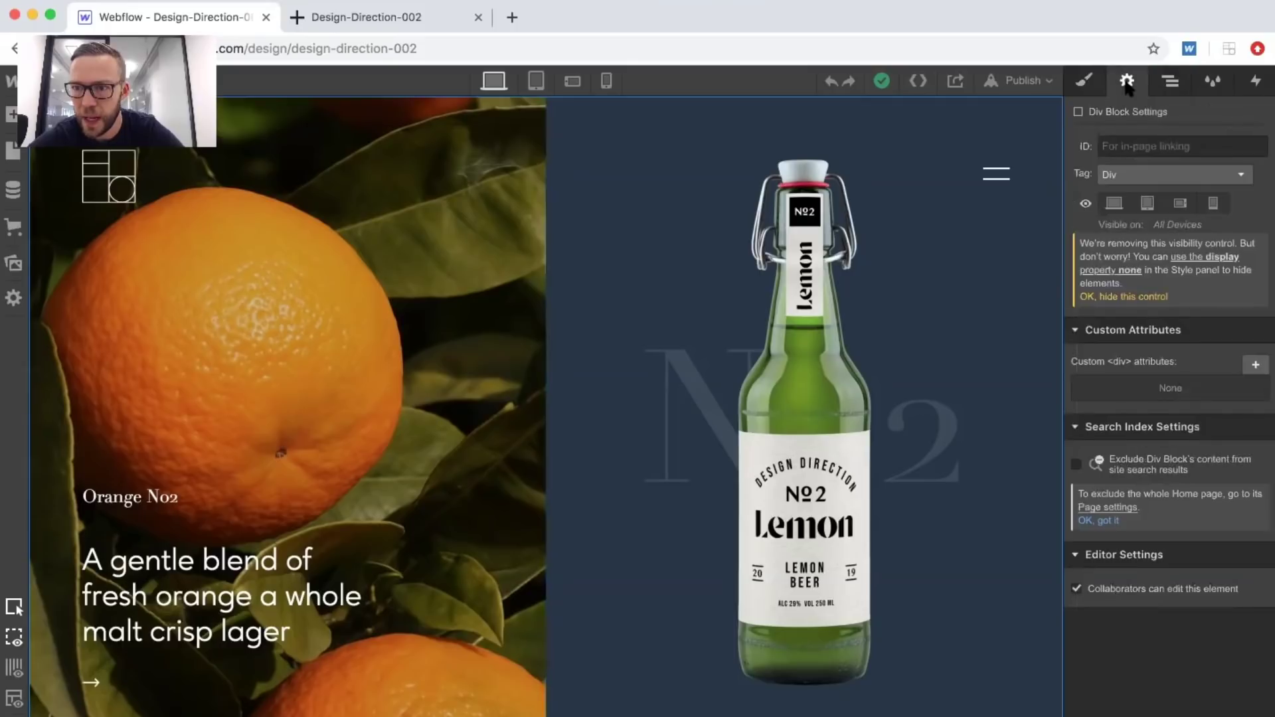
pyautogui.click(1169, 81)
pyautogui.click(1126, 310)
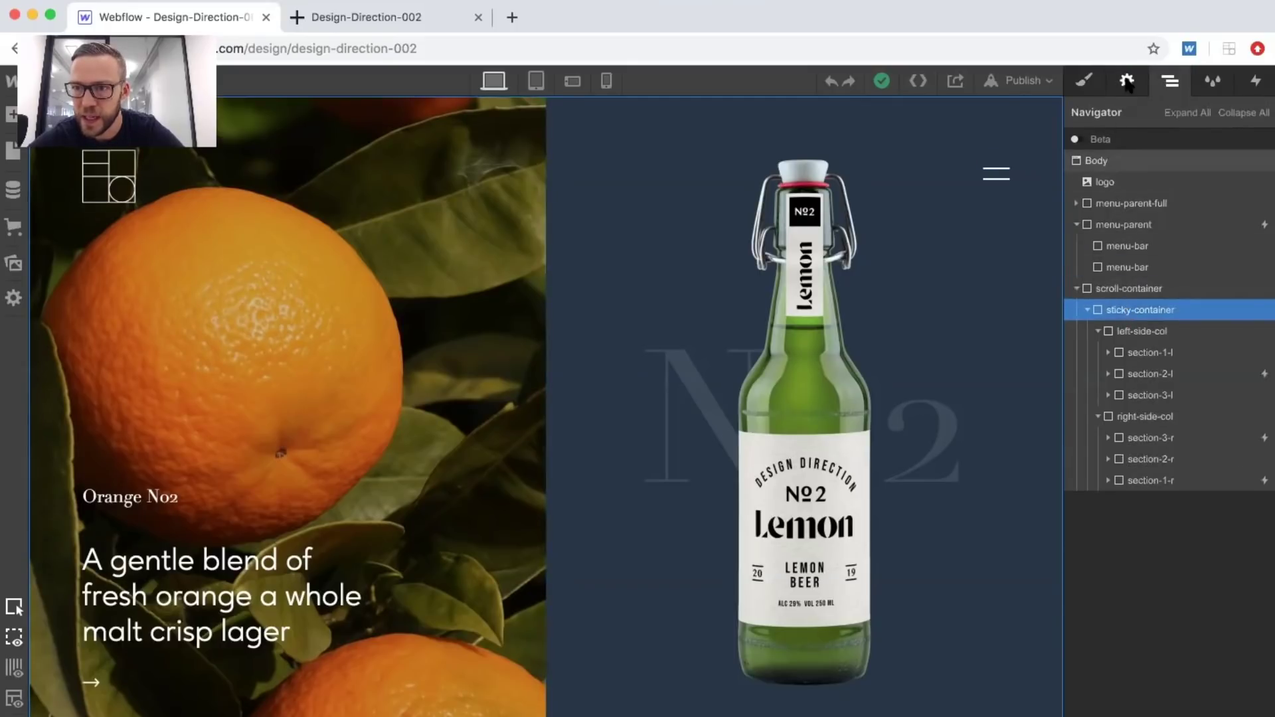
pyautogui.click(1127, 81)
pyautogui.click(1169, 81)
pyautogui.click(1129, 330)
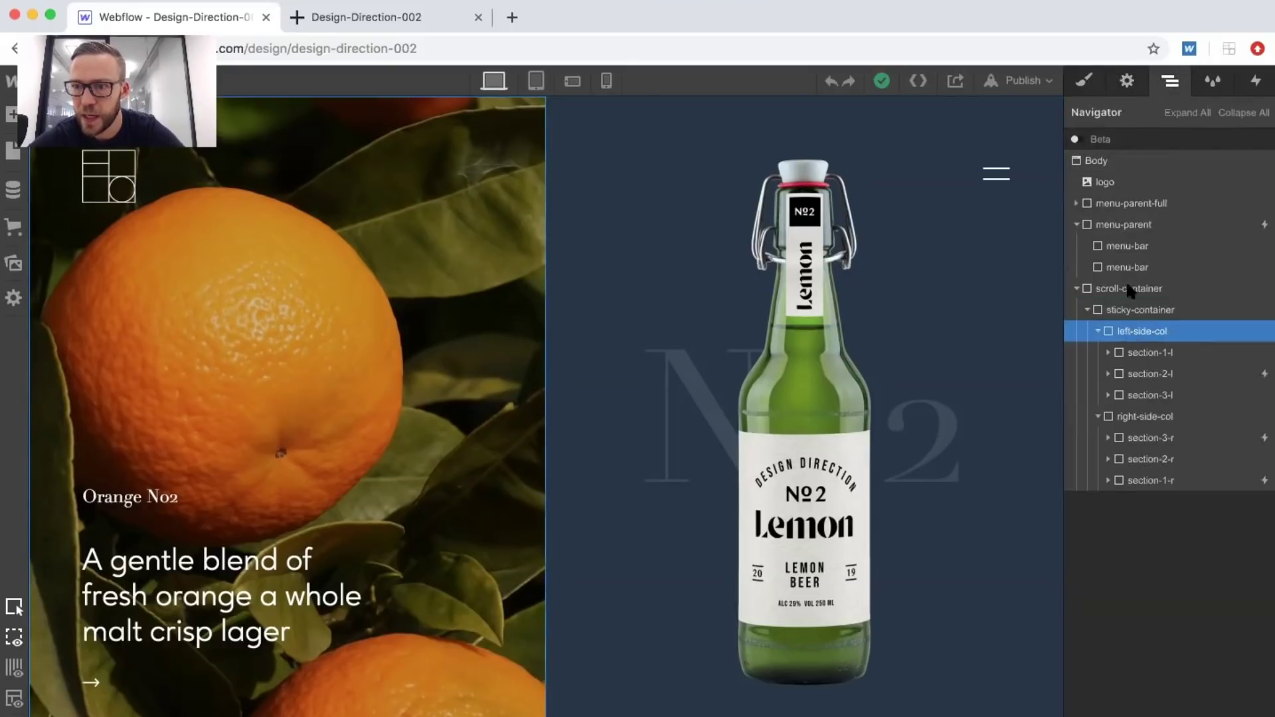
pyautogui.click(1127, 81)
pyautogui.click(1169, 81)
# Check the element settings of section-1-l, section-3-l and section-3-r for an ID or custom attributes.
pyautogui.click(1165, 354)
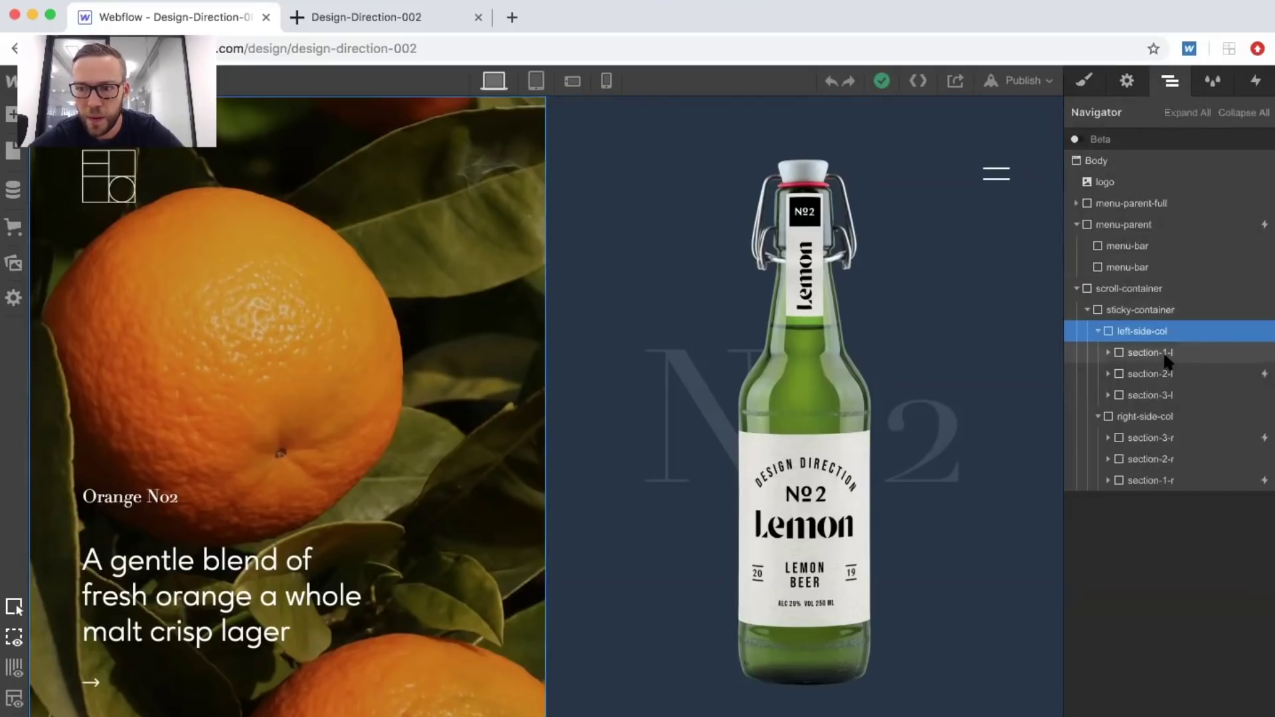
pyautogui.click(1133, 83)
pyautogui.click(1169, 81)
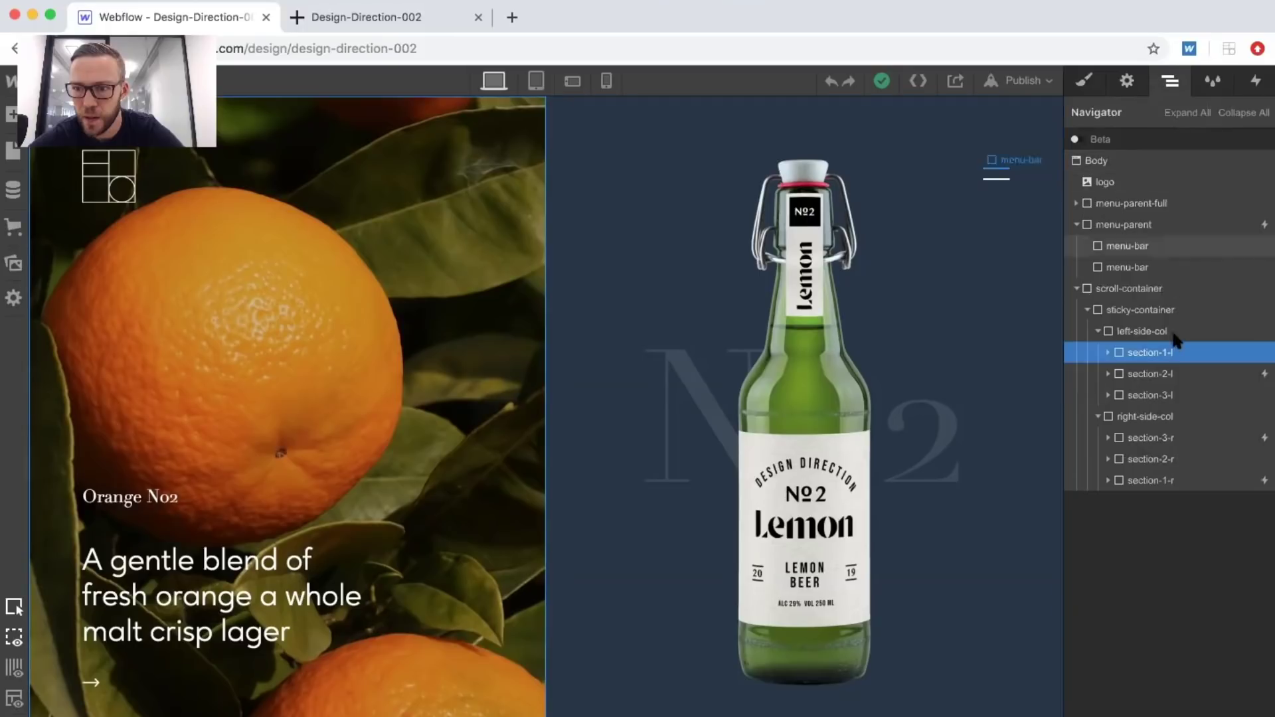
pyautogui.click(1165, 395)
pyautogui.click(1129, 82)
pyautogui.click(1170, 81)
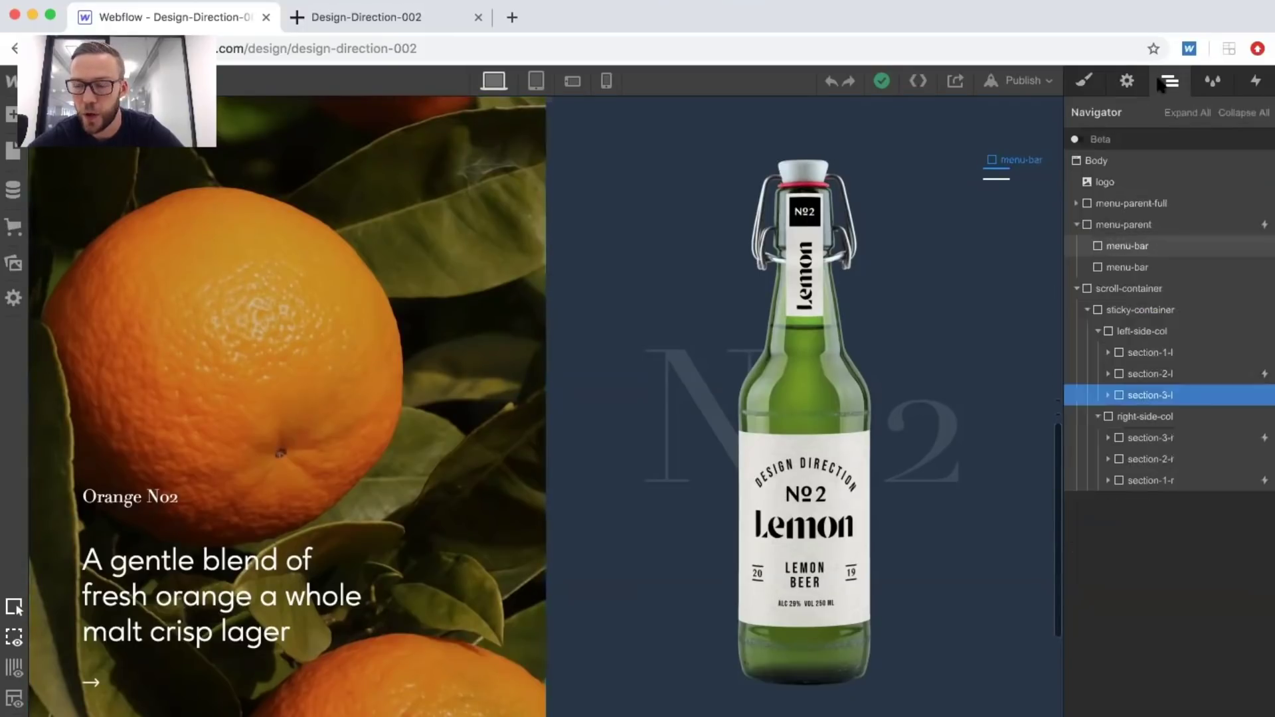
pyautogui.click(1160, 433)
pyautogui.click(1126, 84)
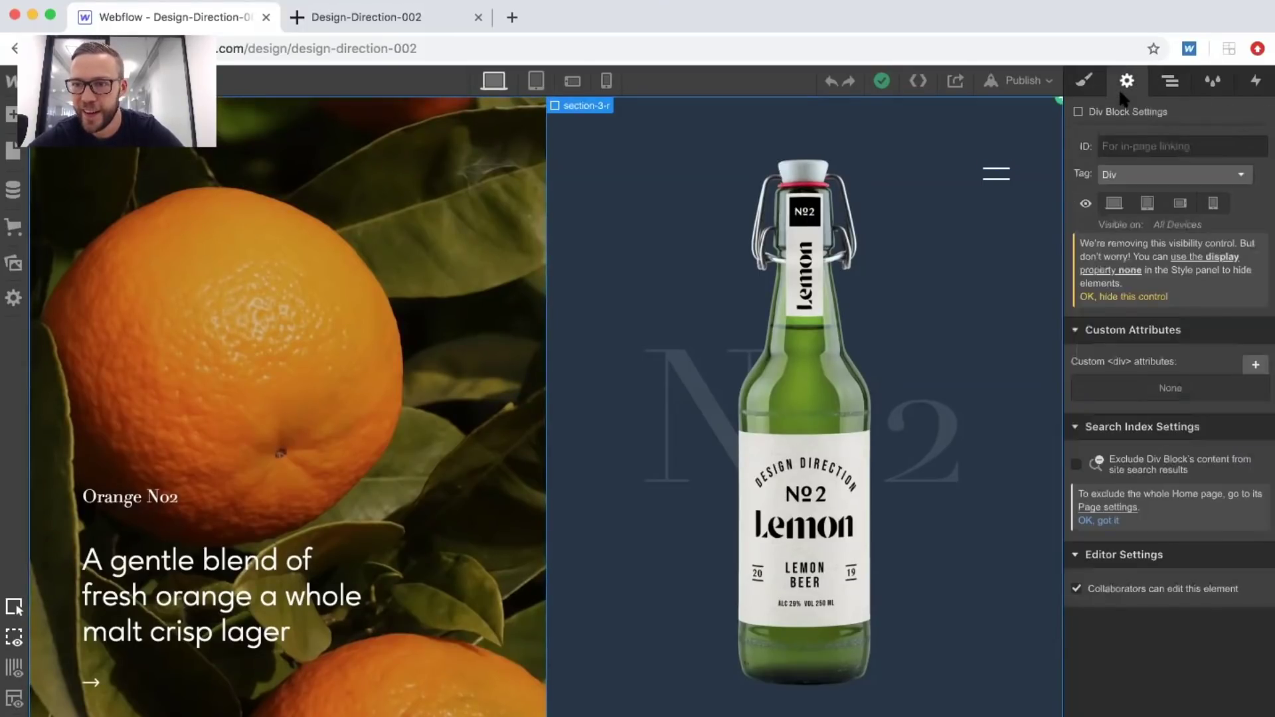
pyautogui.click(1169, 82)
# Examine the element settings of menu-parent, and recheck those of scroll-container and sticky-container.
pyautogui.click(1123, 222)
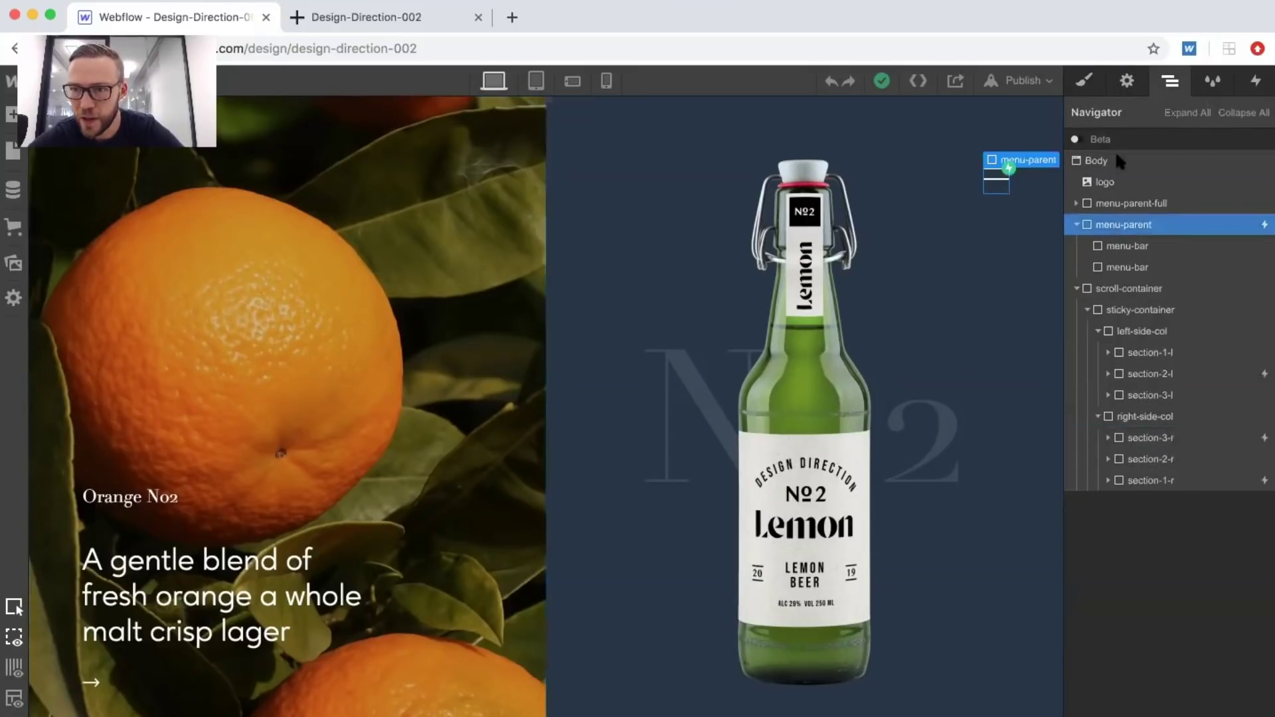
pyautogui.click(1127, 82)
pyautogui.click(1169, 82)
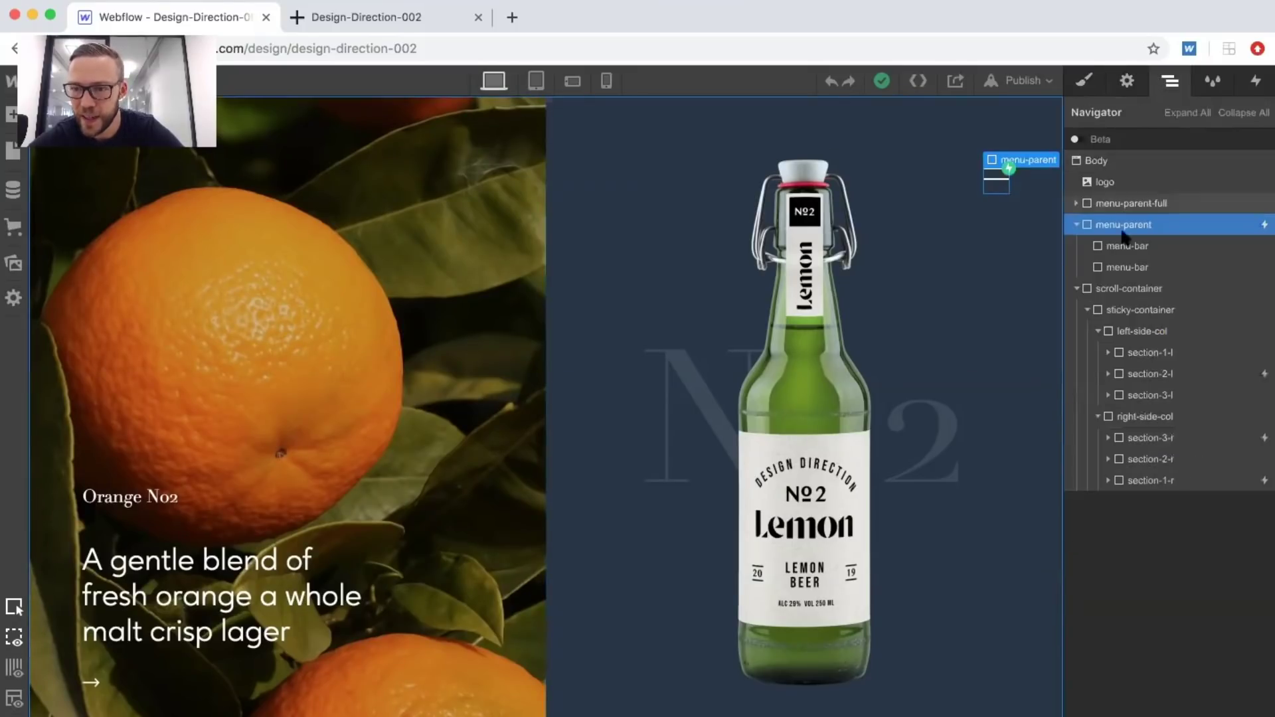
pyautogui.click(1125, 288)
pyautogui.click(1123, 80)
pyautogui.click(1169, 82)
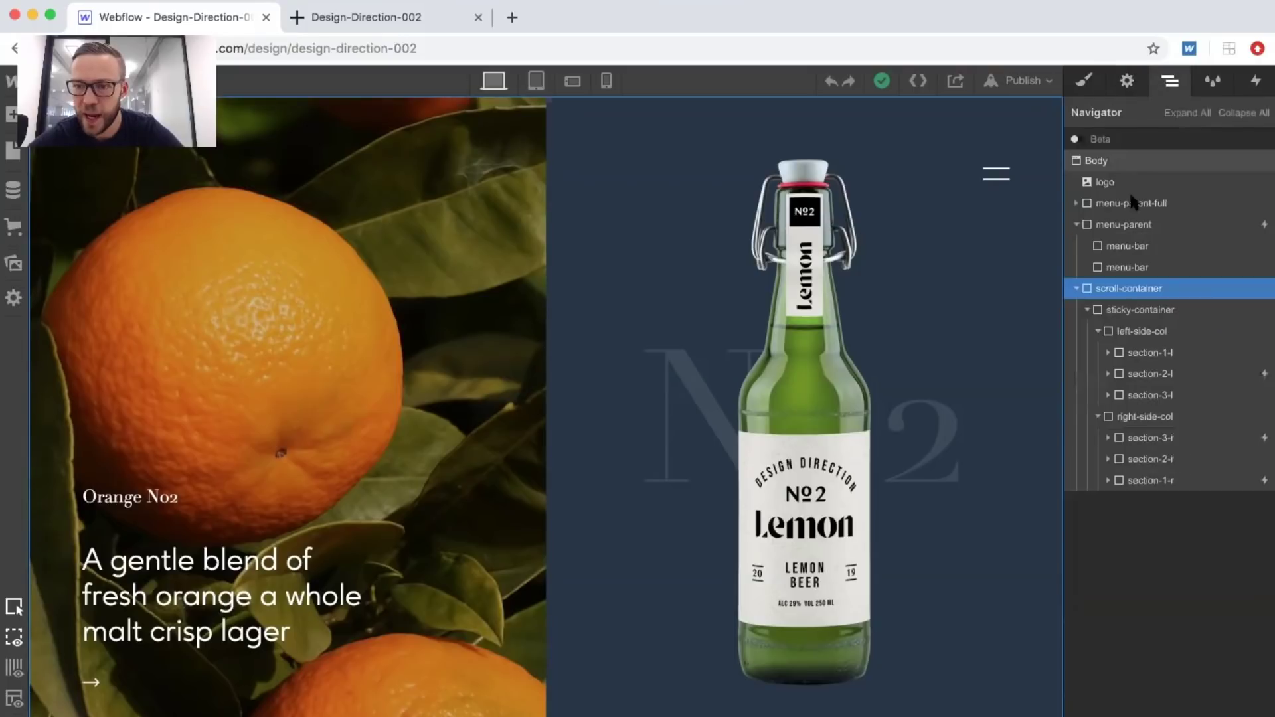
pyautogui.click(1129, 307)
pyautogui.click(1127, 81)
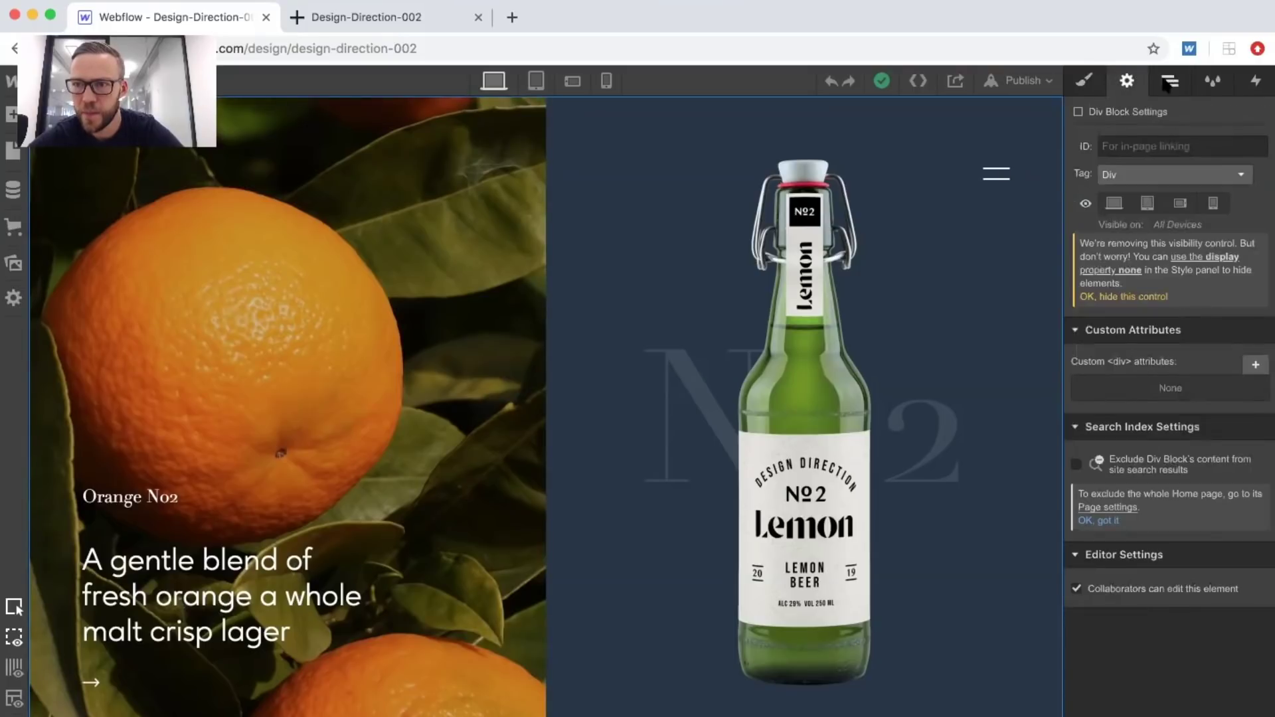
pyautogui.click(1169, 83)
# Expand section-1-l, examine the settings of its content-parent and of the section itself, and select right-side-col.
pyautogui.click(1108, 352)
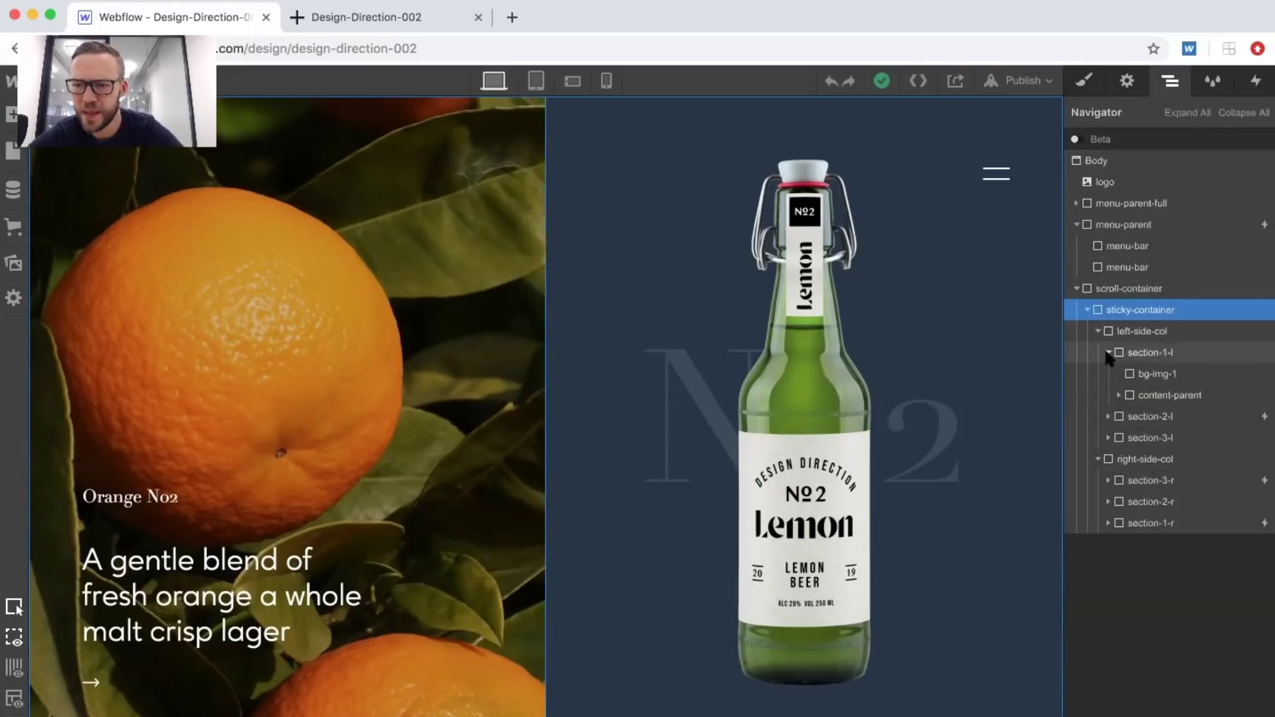
pyautogui.click(1169, 395)
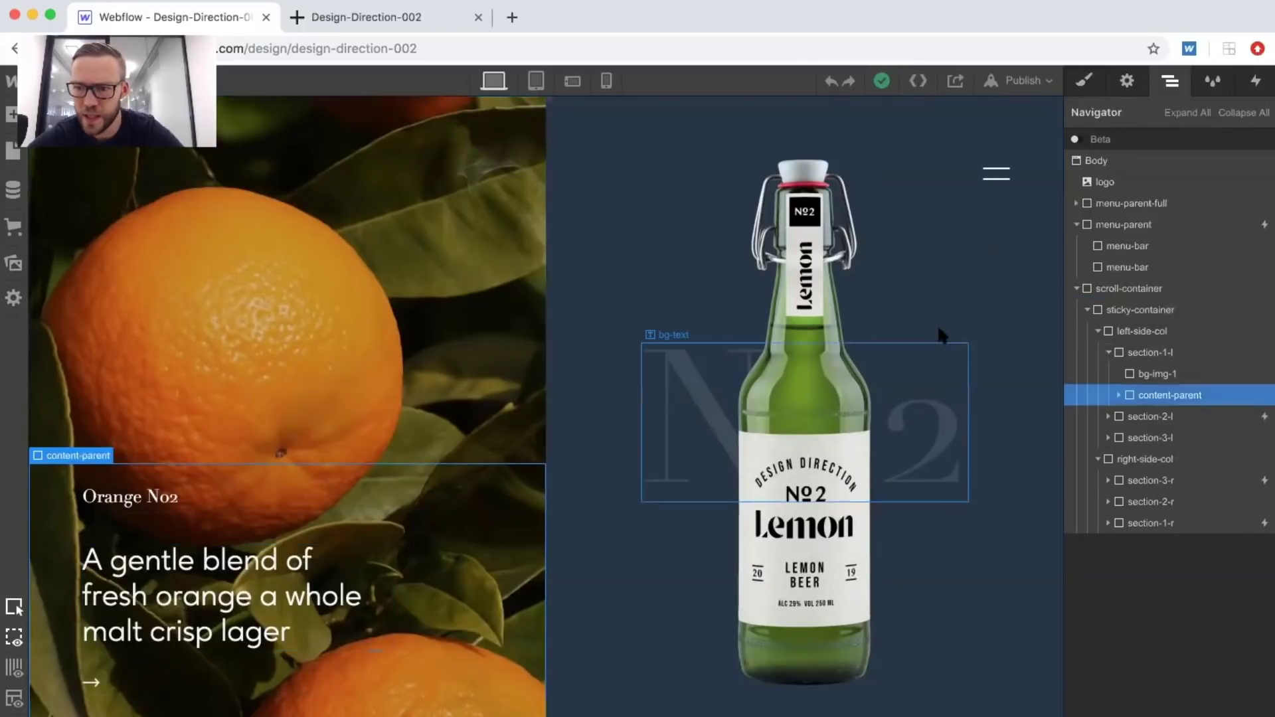
pyautogui.click(1128, 81)
pyautogui.click(1169, 81)
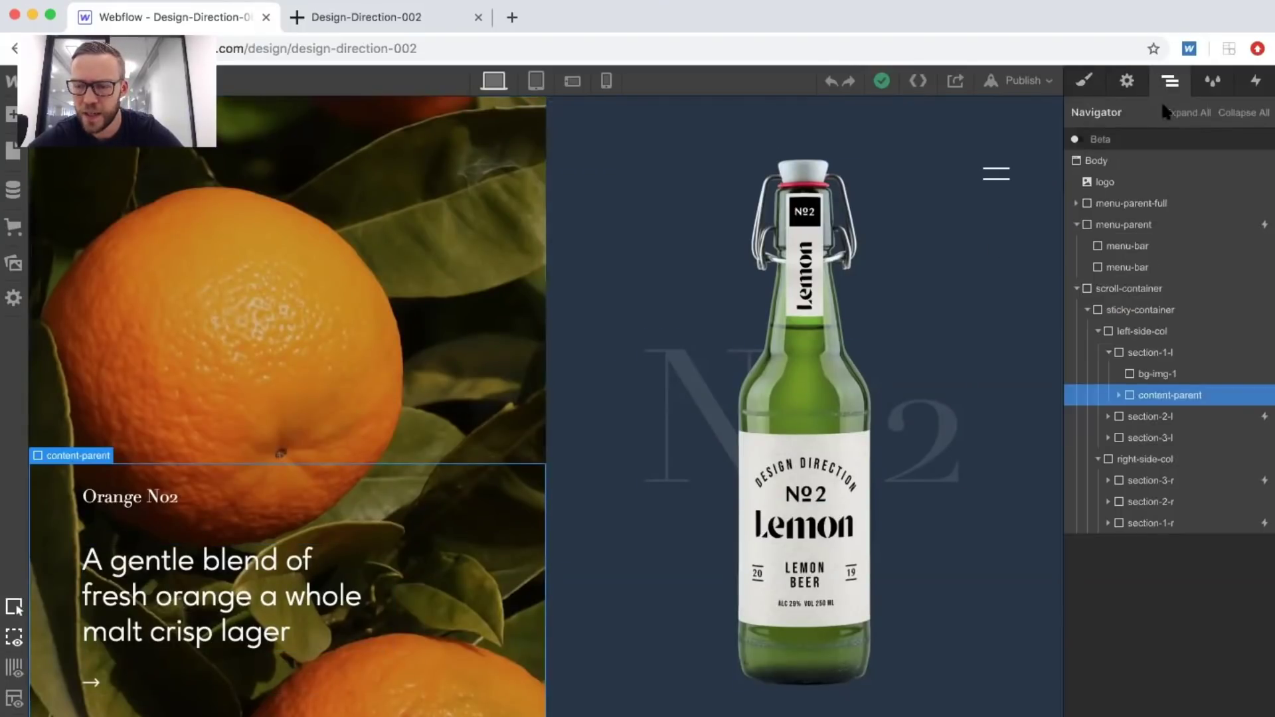
pyautogui.click(1146, 353)
pyautogui.click(1128, 81)
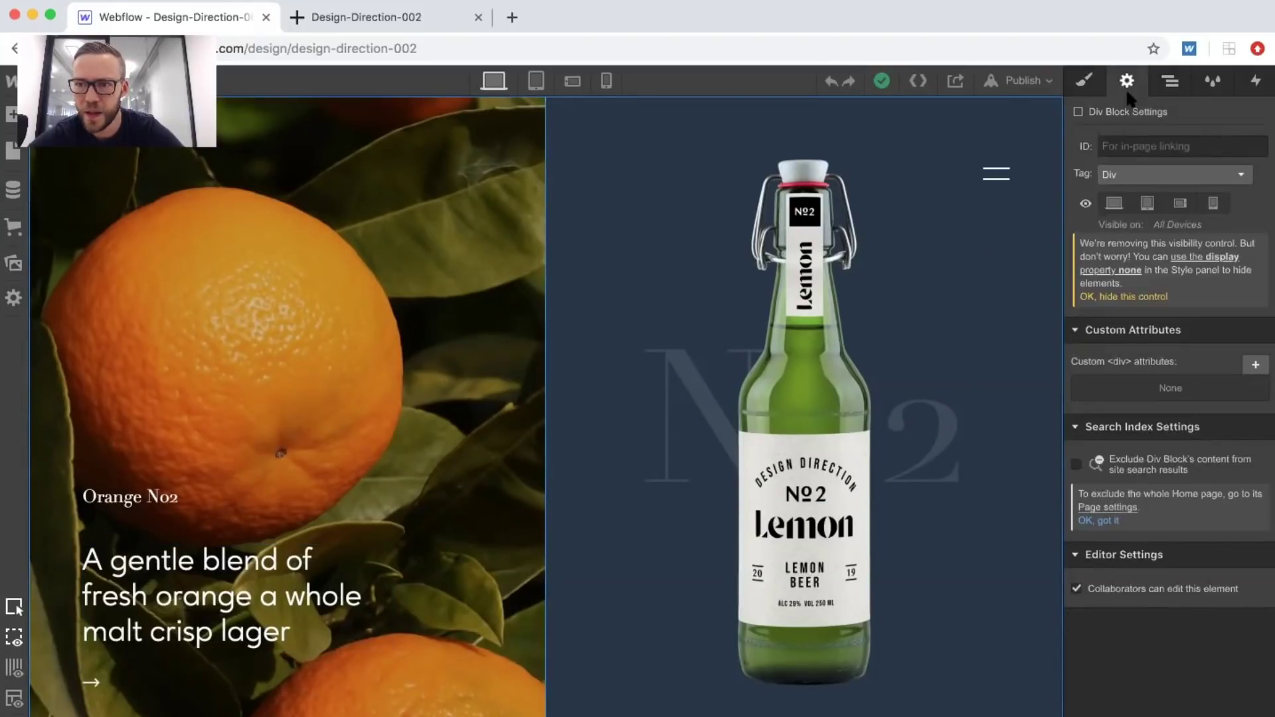
pyautogui.click(1169, 83)
pyautogui.click(1126, 459)
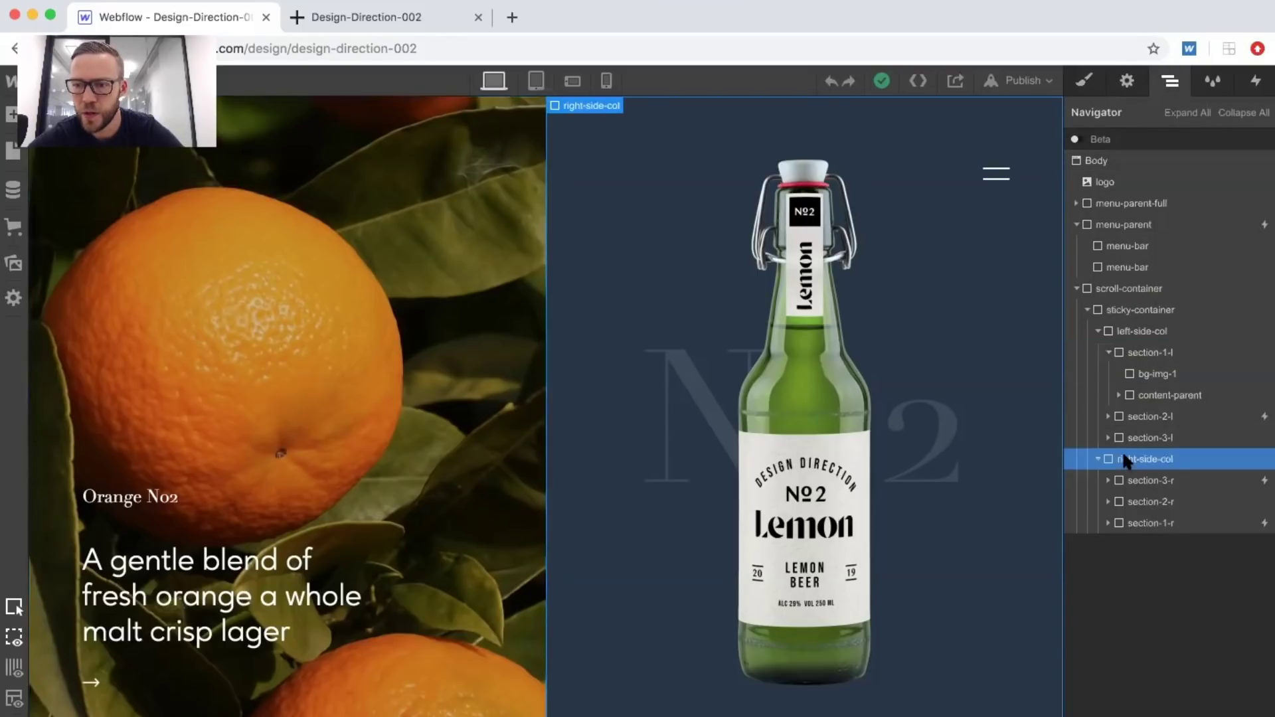
# Examine the element settings of the Body and menu-parent-full, and recheck those of menu-parent.
pyautogui.click(1128, 160)
pyautogui.click(1127, 81)
pyautogui.click(1169, 82)
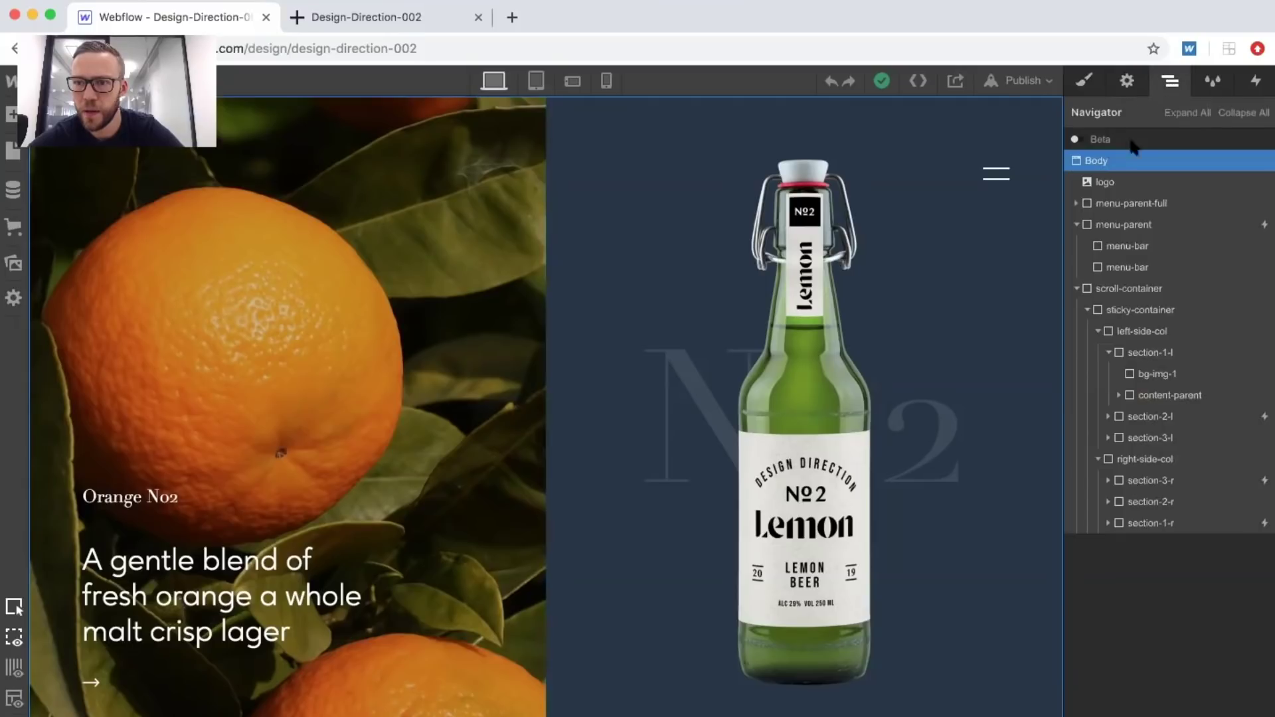
pyautogui.click(1129, 203)
pyautogui.click(1119, 82)
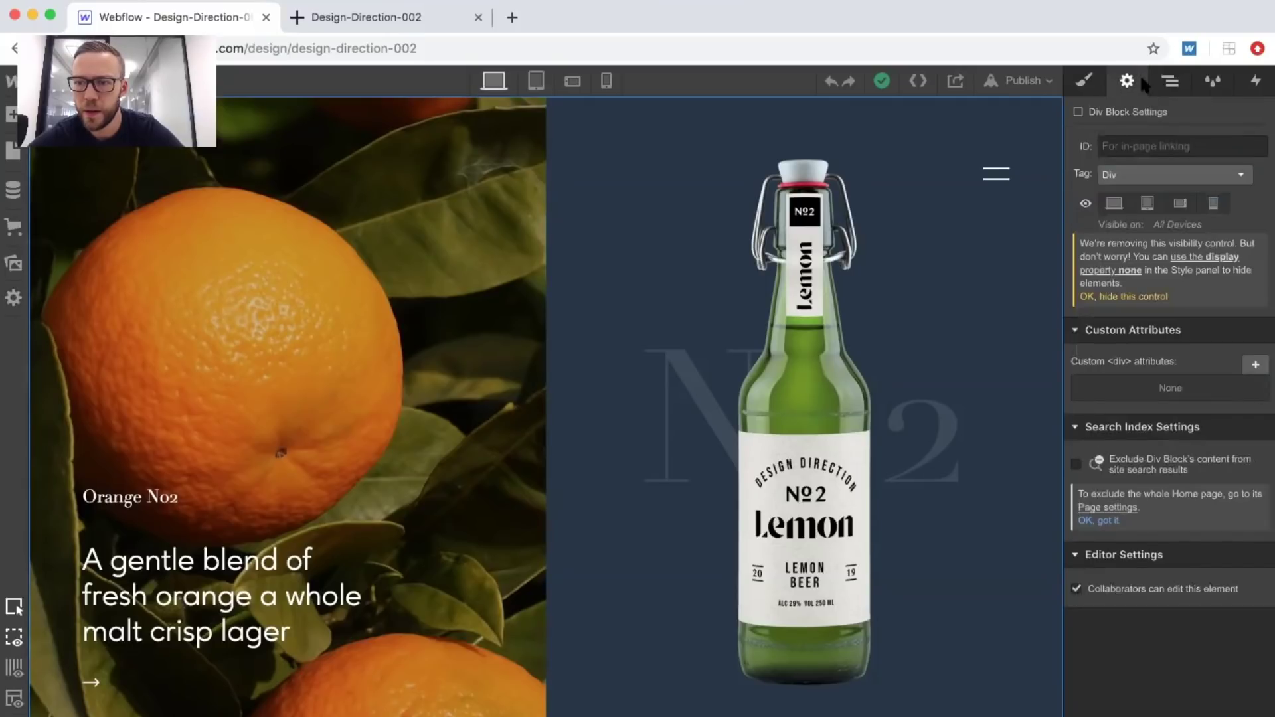
pyautogui.click(1171, 81)
pyautogui.click(1129, 218)
pyautogui.click(1123, 81)
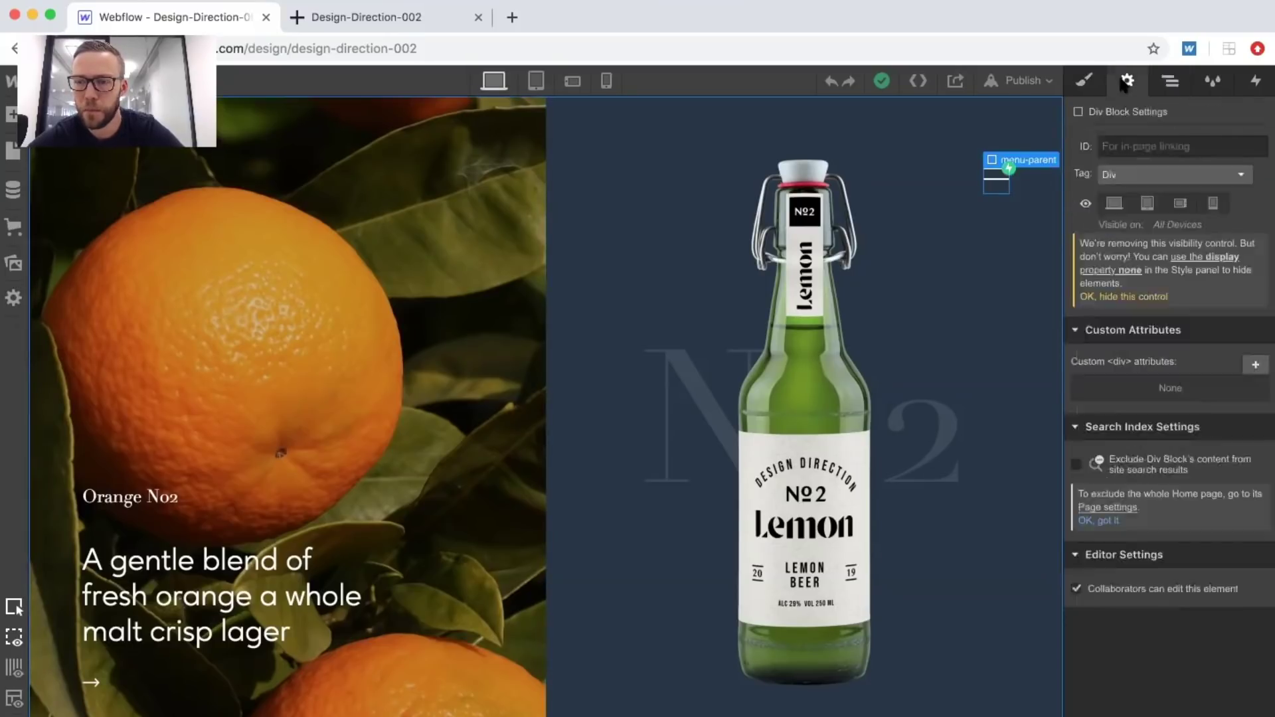
pyautogui.click(1170, 82)
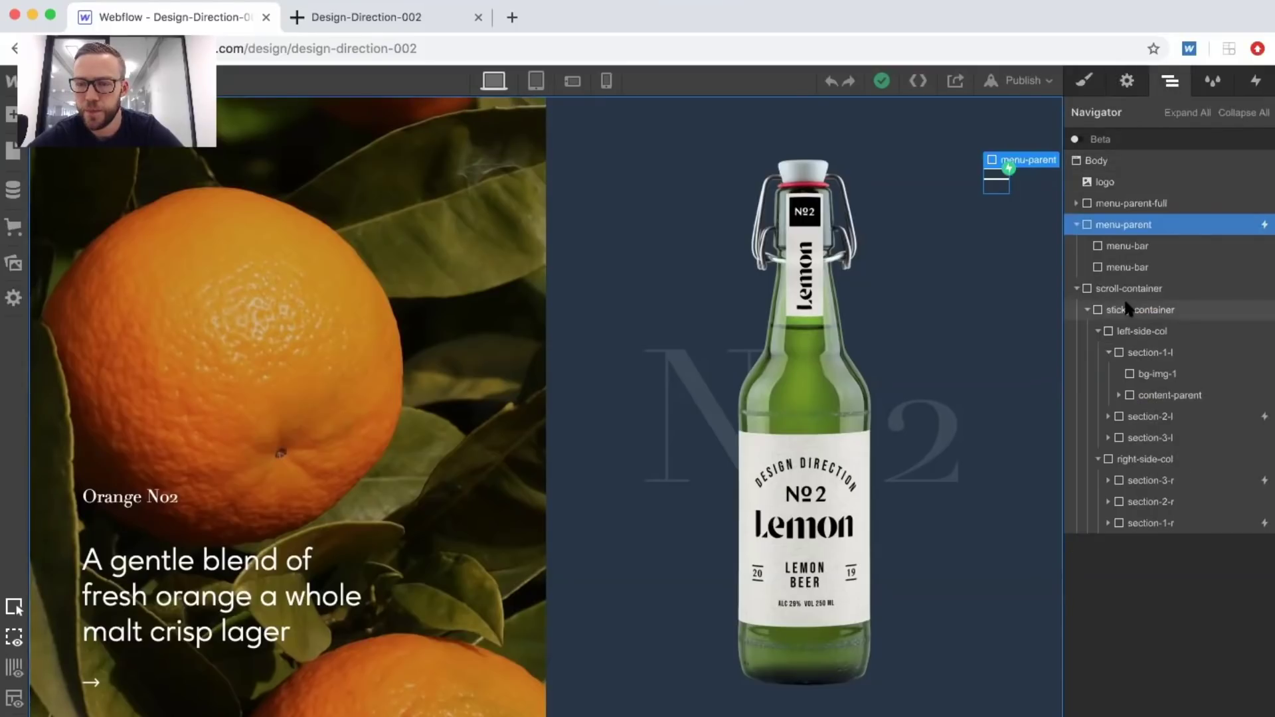
# Switch to the published site and inspect the orange background image in the browser's developer tools.
pyautogui.click(389, 20)
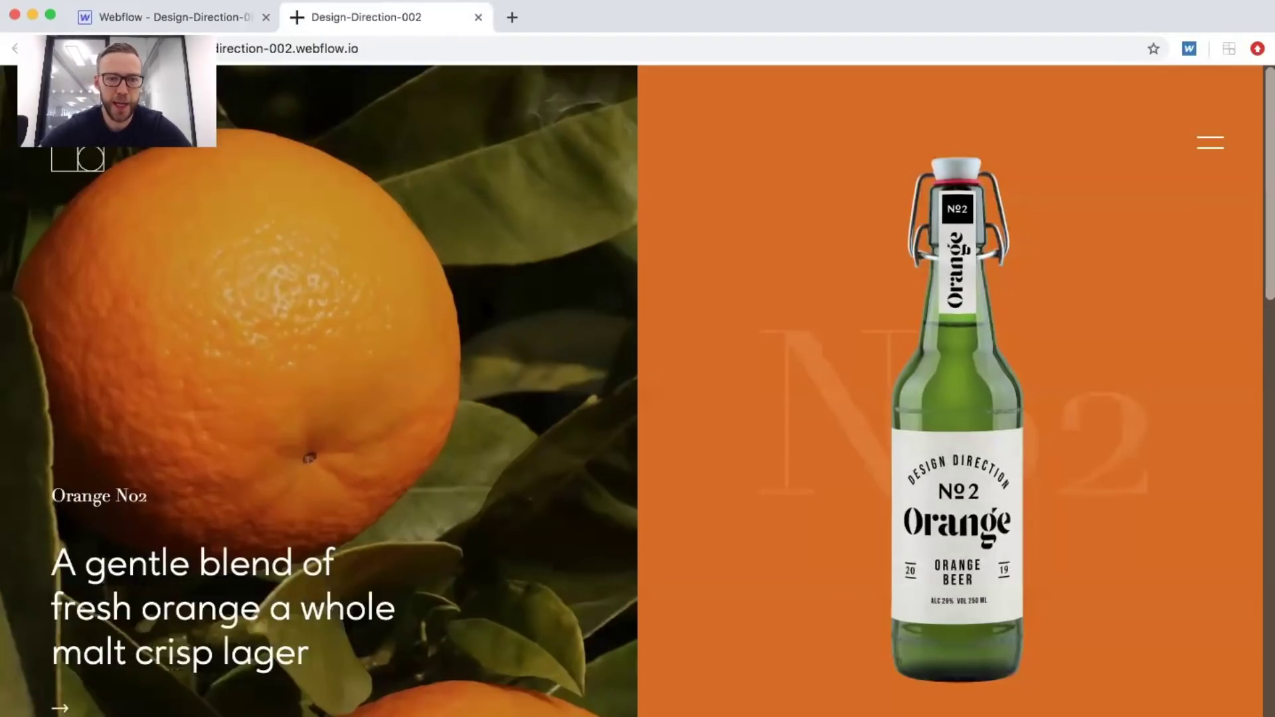
pyautogui.rightClick(487, 299)
pyautogui.click(502, 464)
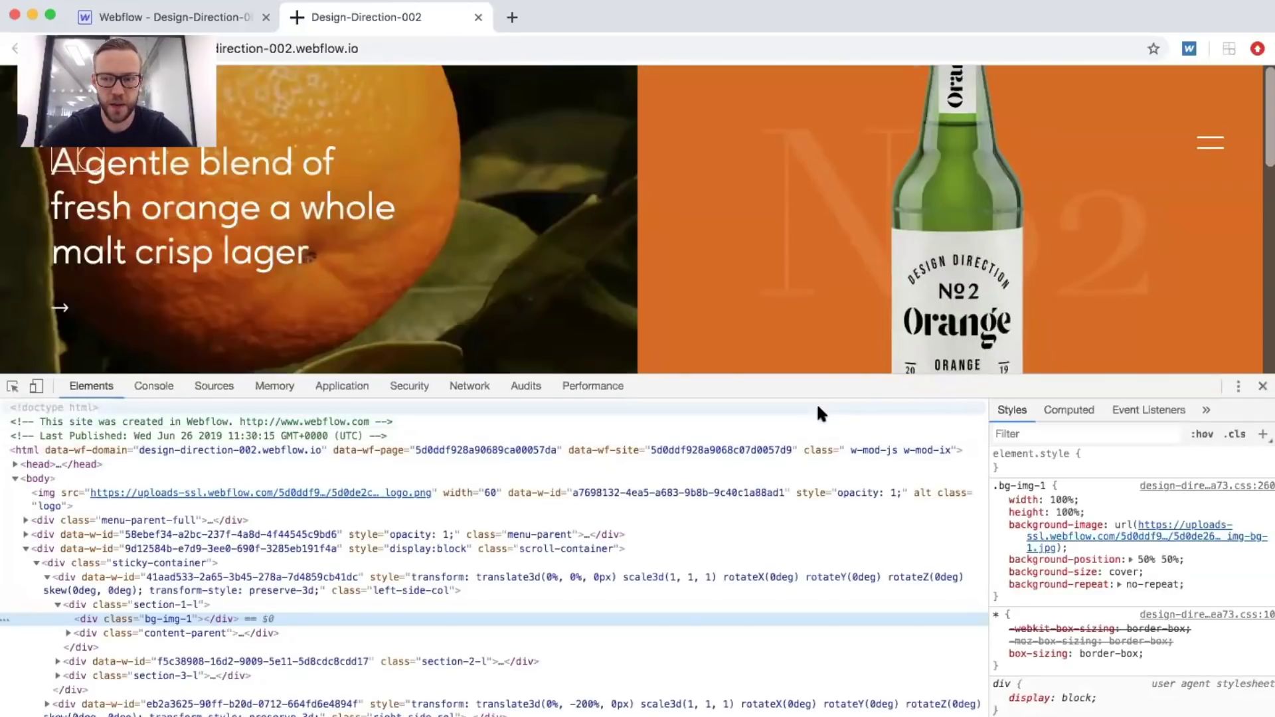
pyautogui.click(1029, 435)
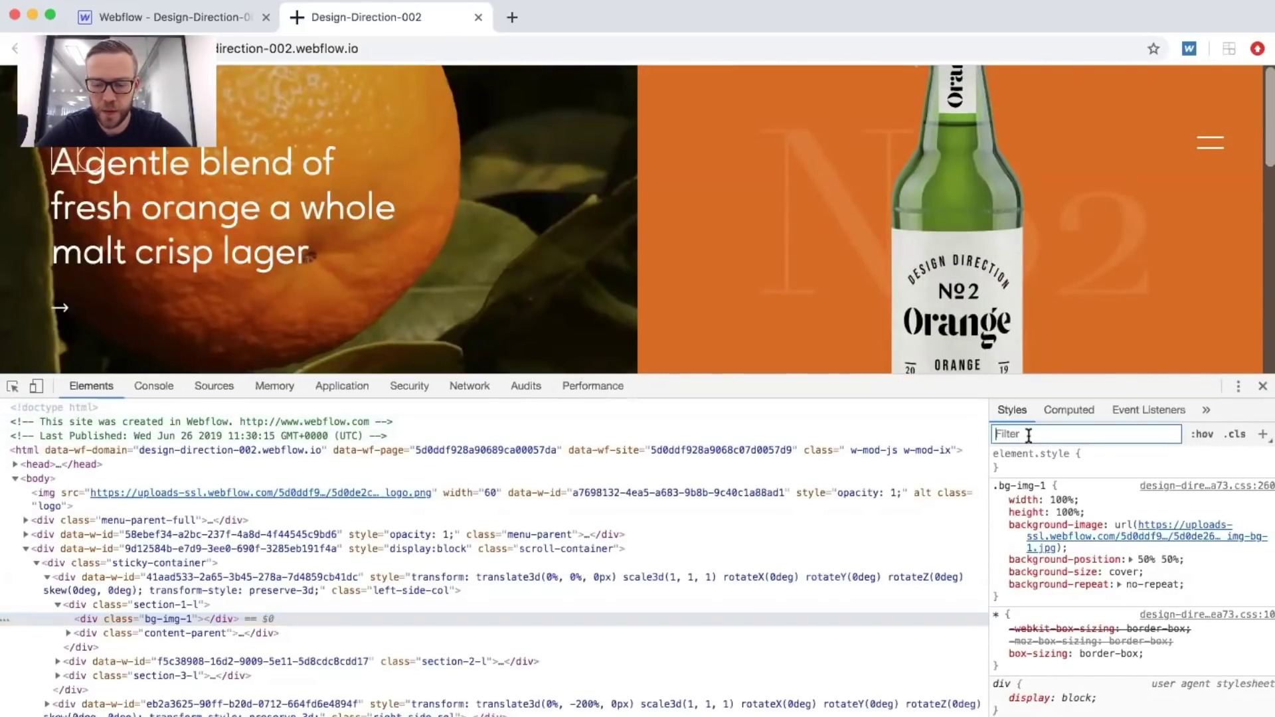
# Return to the project's custom code and review the section-1-l class passed to titleIncision in the footer code.
pyautogui.click(207, 13)
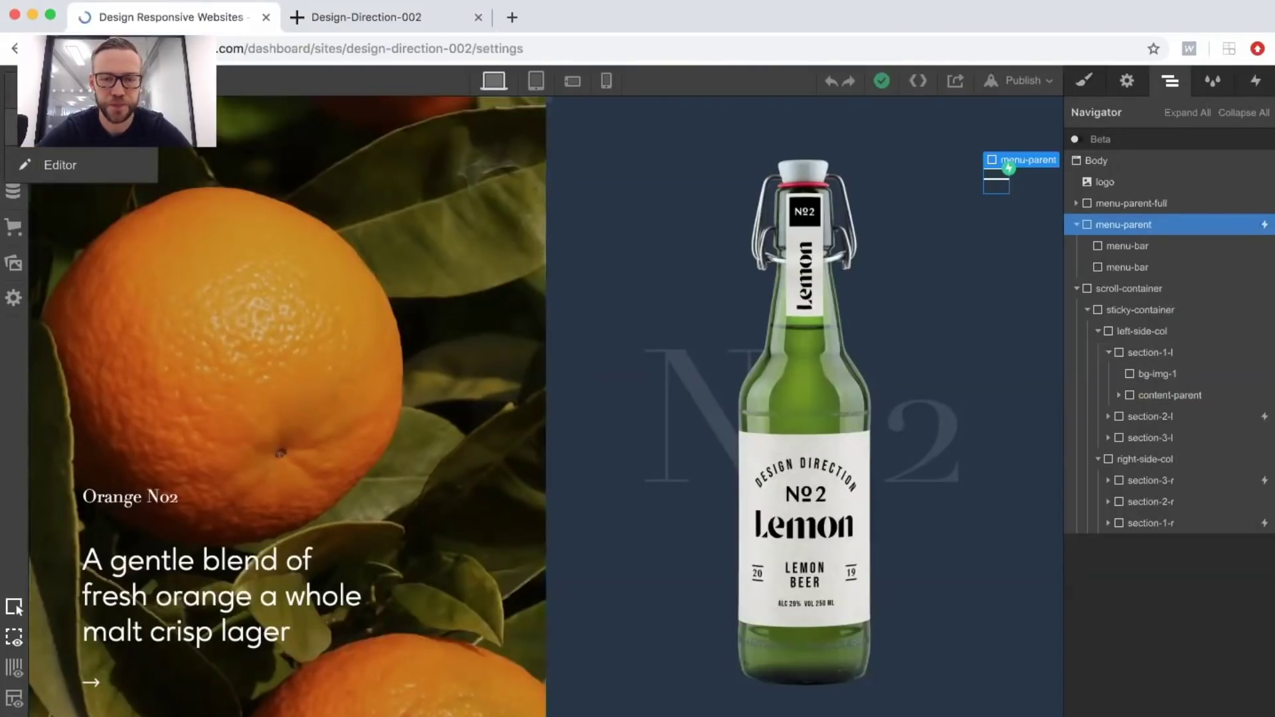
pyautogui.scroll(-3, 465, 311)
pyautogui.scroll(3, 463, 308)
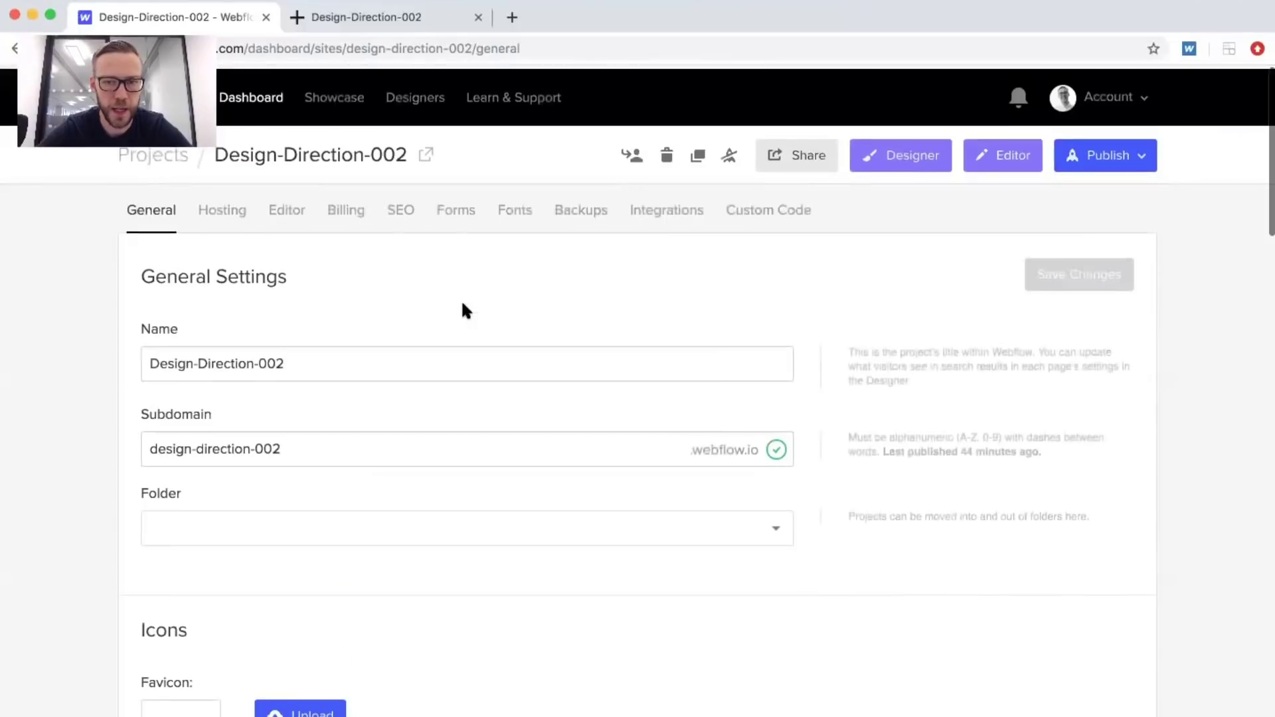
pyautogui.click(784, 207)
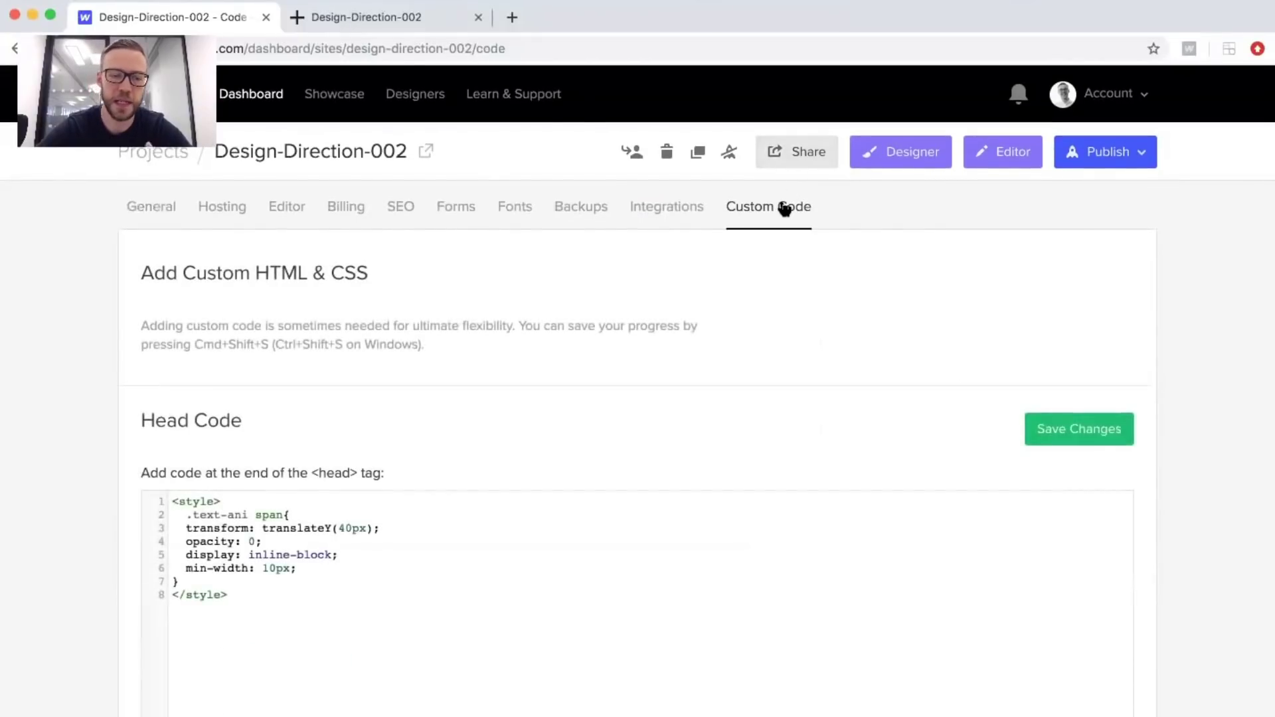
pyautogui.scroll(-5, 483, 408)
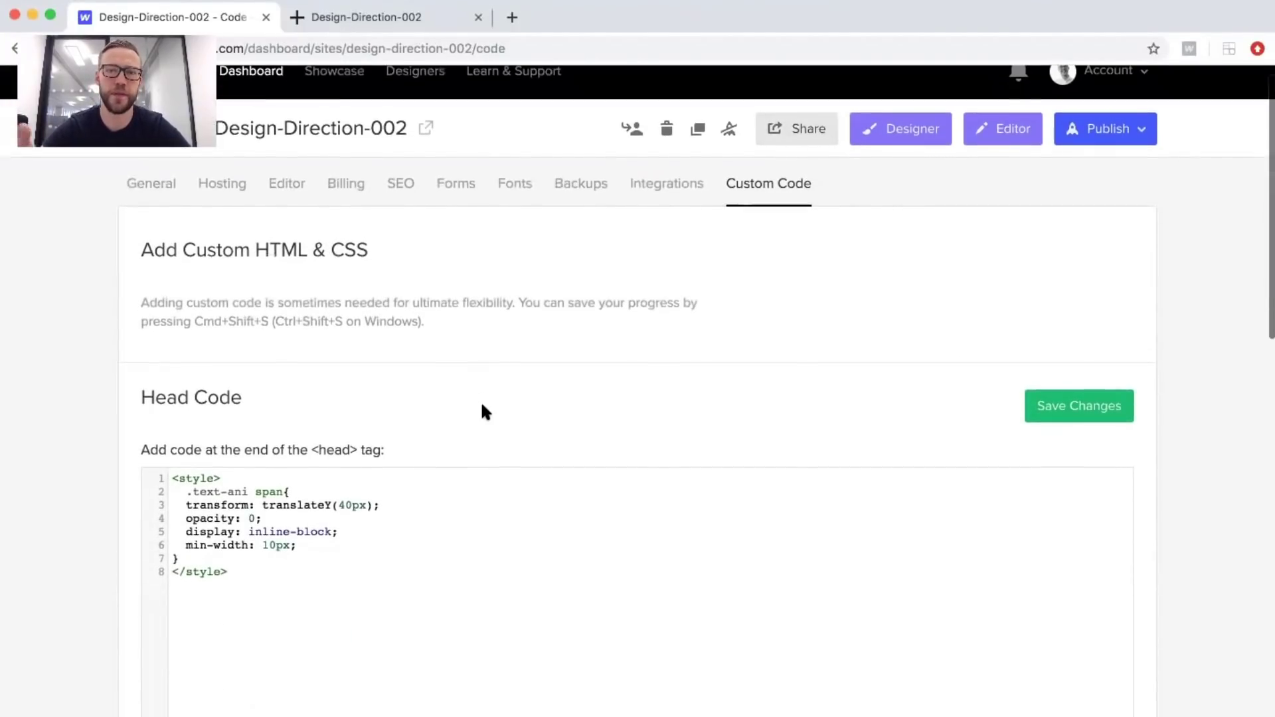
pyautogui.scroll(-4, 483, 406)
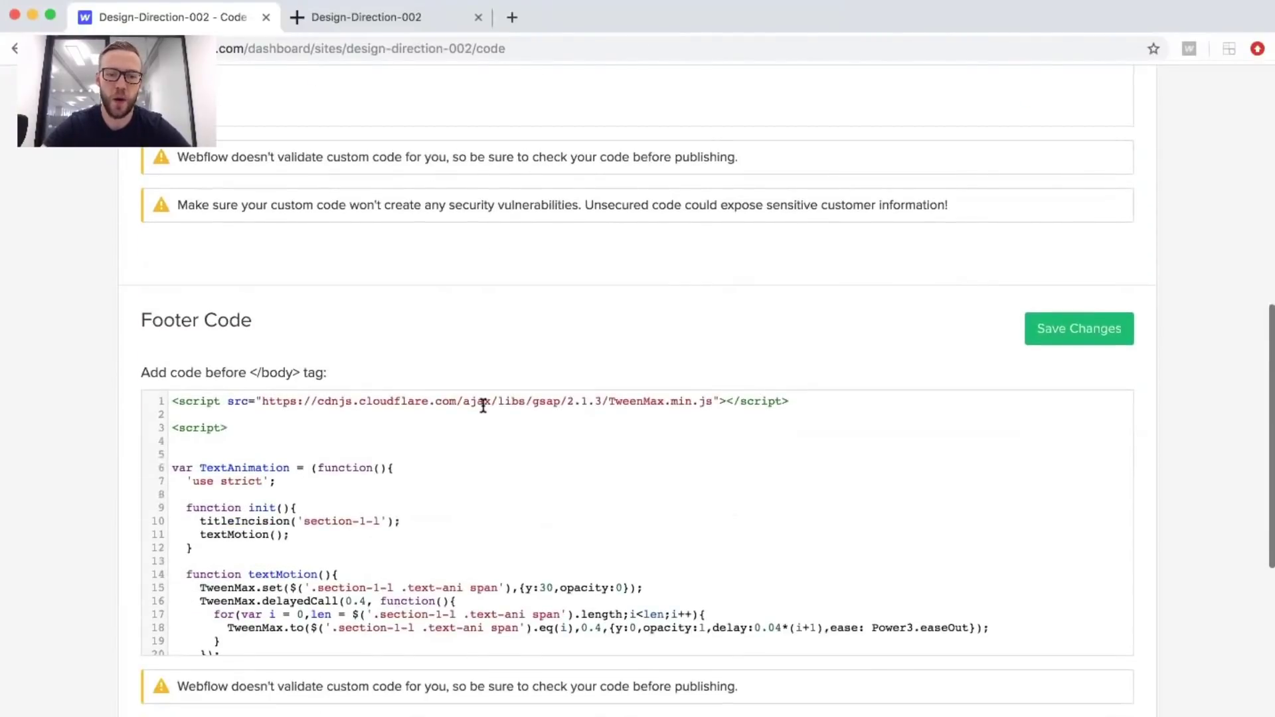
pyautogui.moveTo(377, 523); pyautogui.dragTo(327, 517)
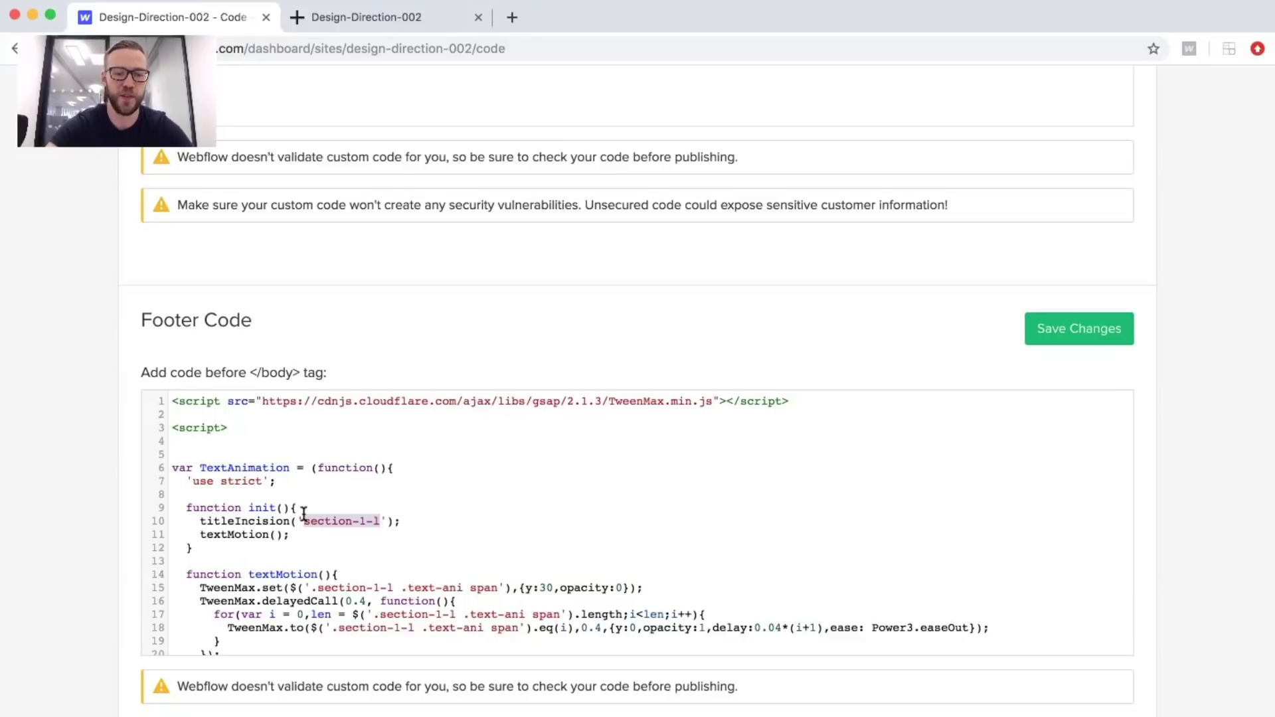
pyautogui.scroll(15, 337, 69)
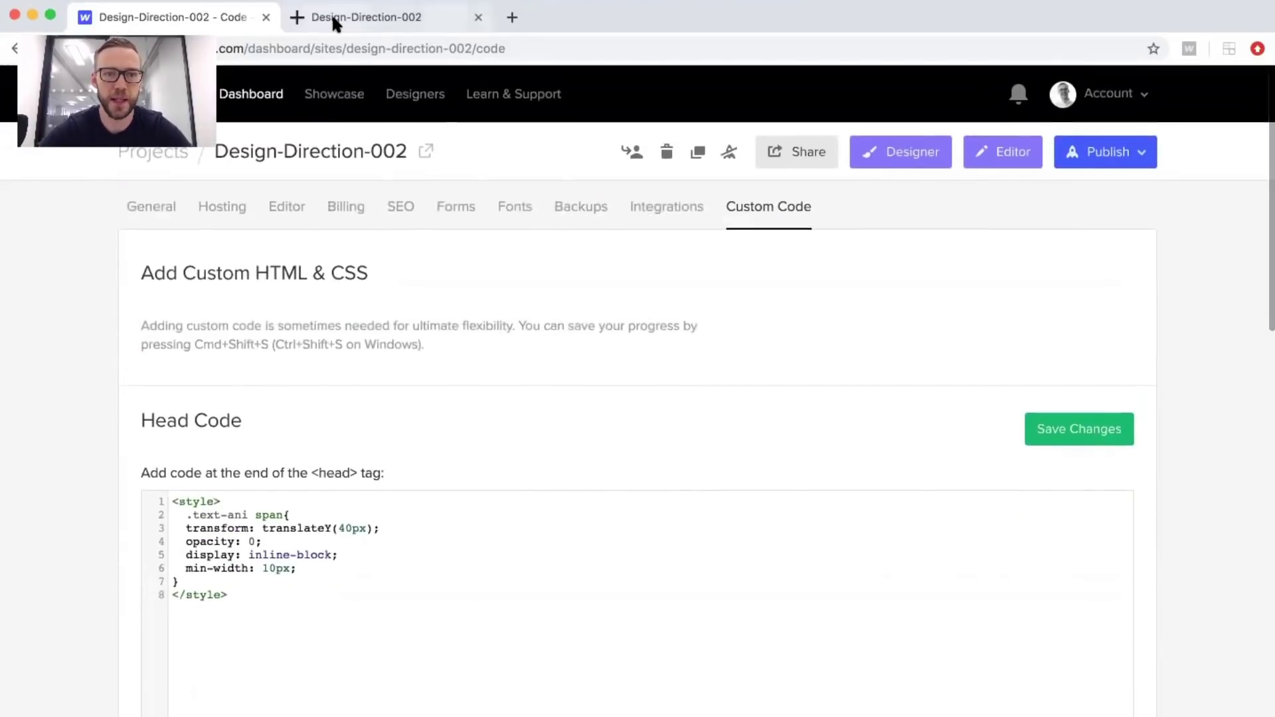
# Switch to the published site and find section-1-l in the page's markup with the developer tools.
pyautogui.click(335, 20)
pyautogui.write('section-1-l')
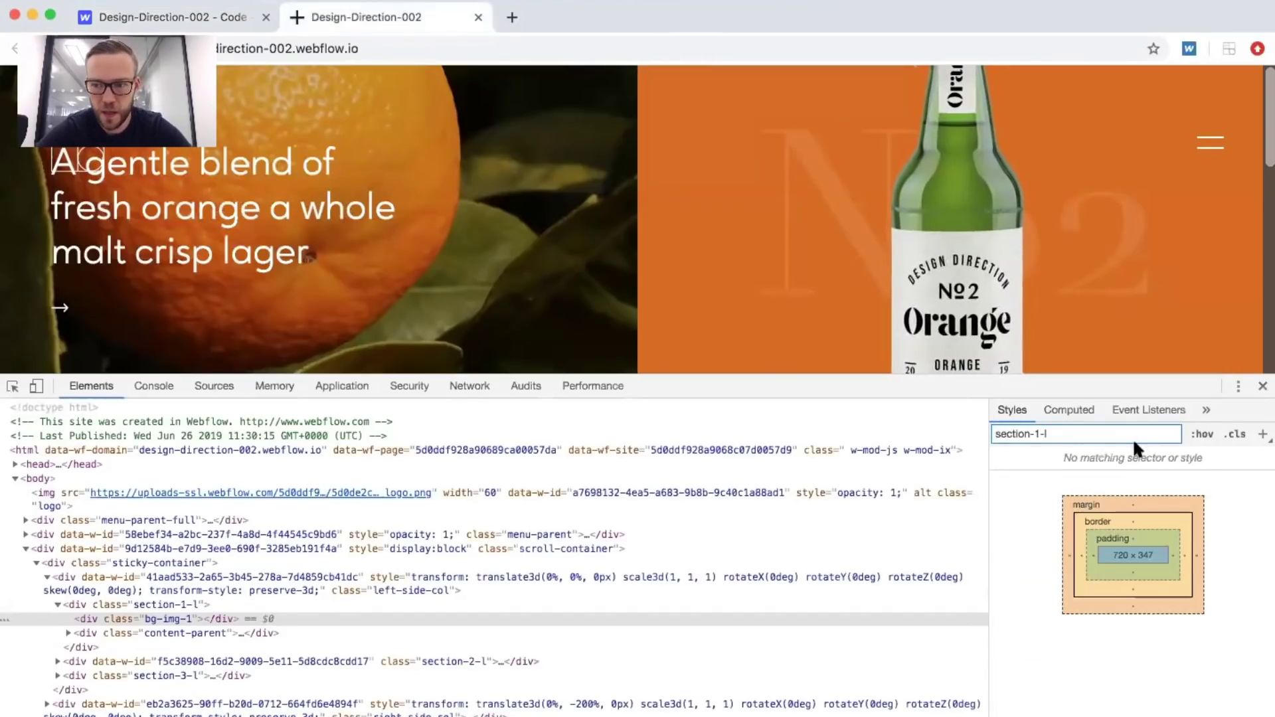
pyautogui.moveTo(1063, 435); pyautogui.dragTo(990, 435)
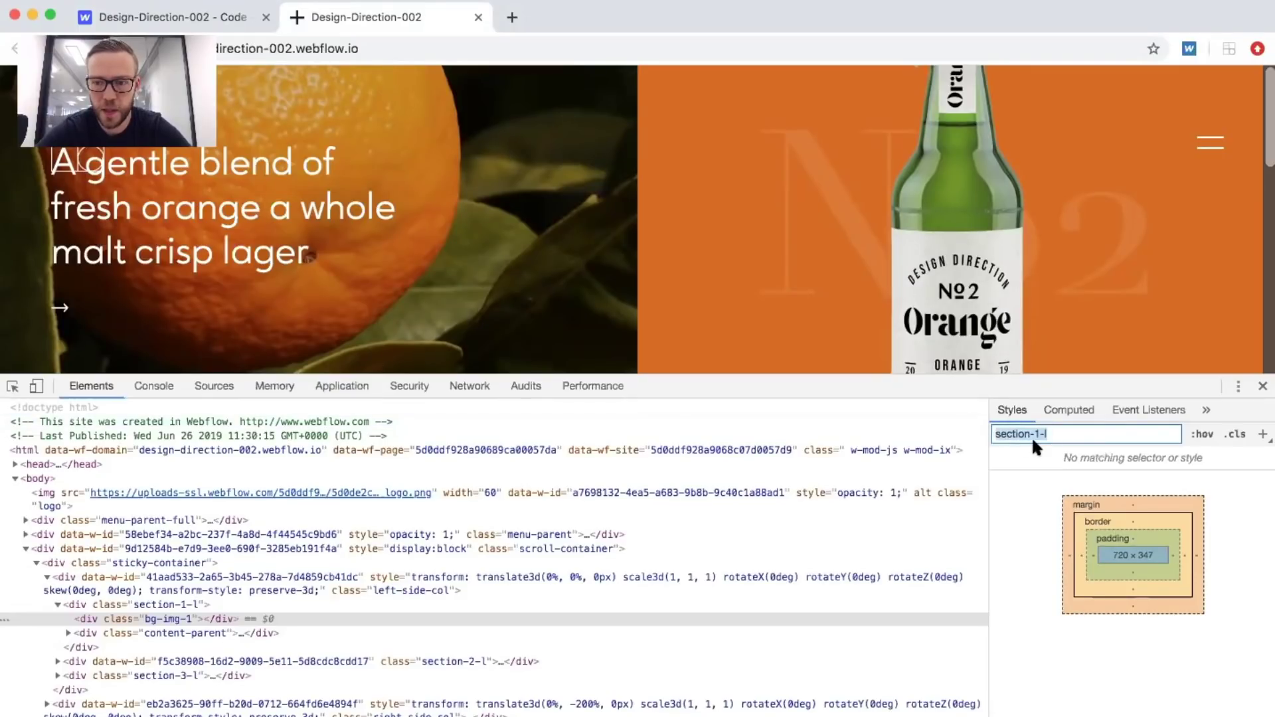
pyautogui.click(1050, 435)
pyautogui.moveTo(1050, 435); pyautogui.dragTo(992, 435)
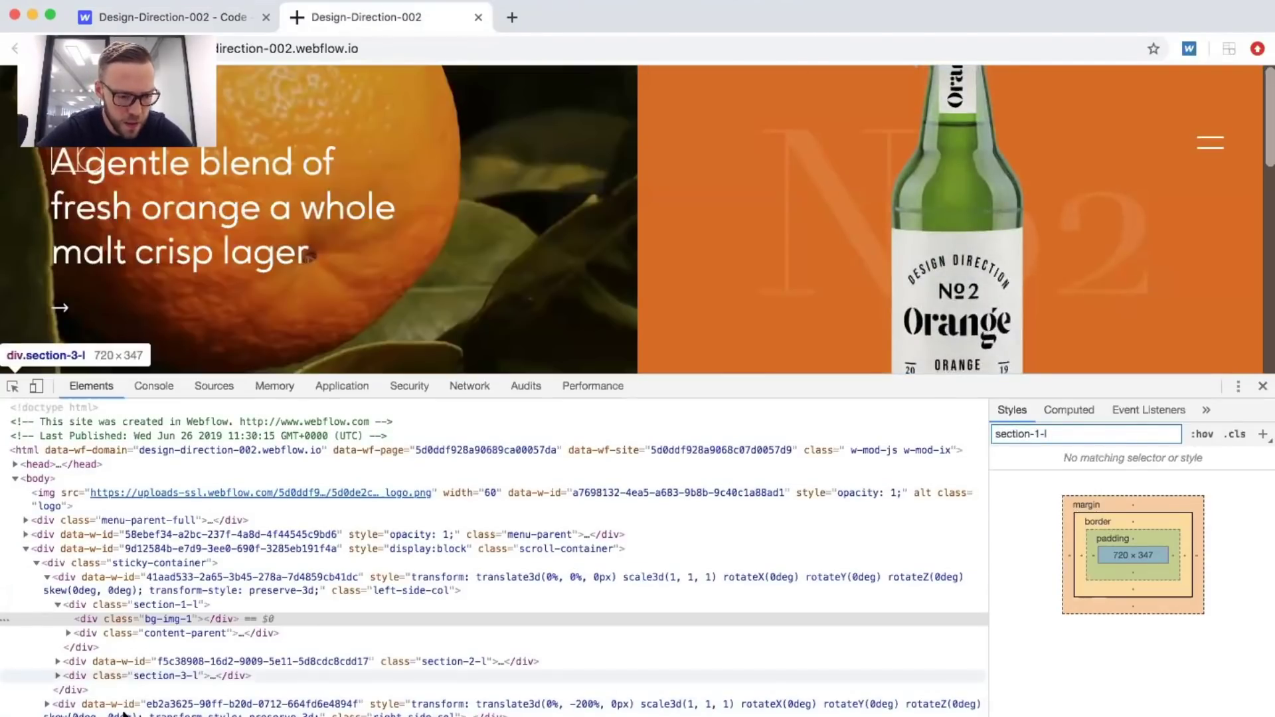
pyautogui.scroll(-1, 165, 714)
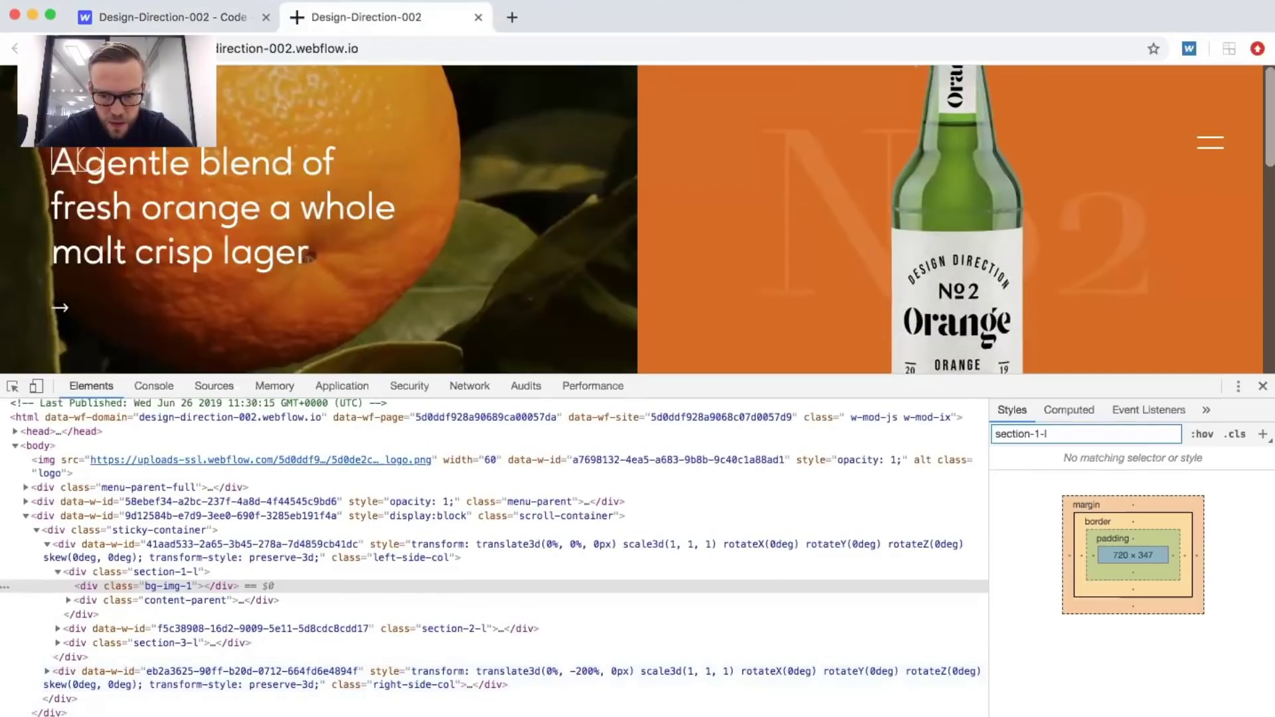
pyautogui.press('Return')
pyautogui.press('Return')
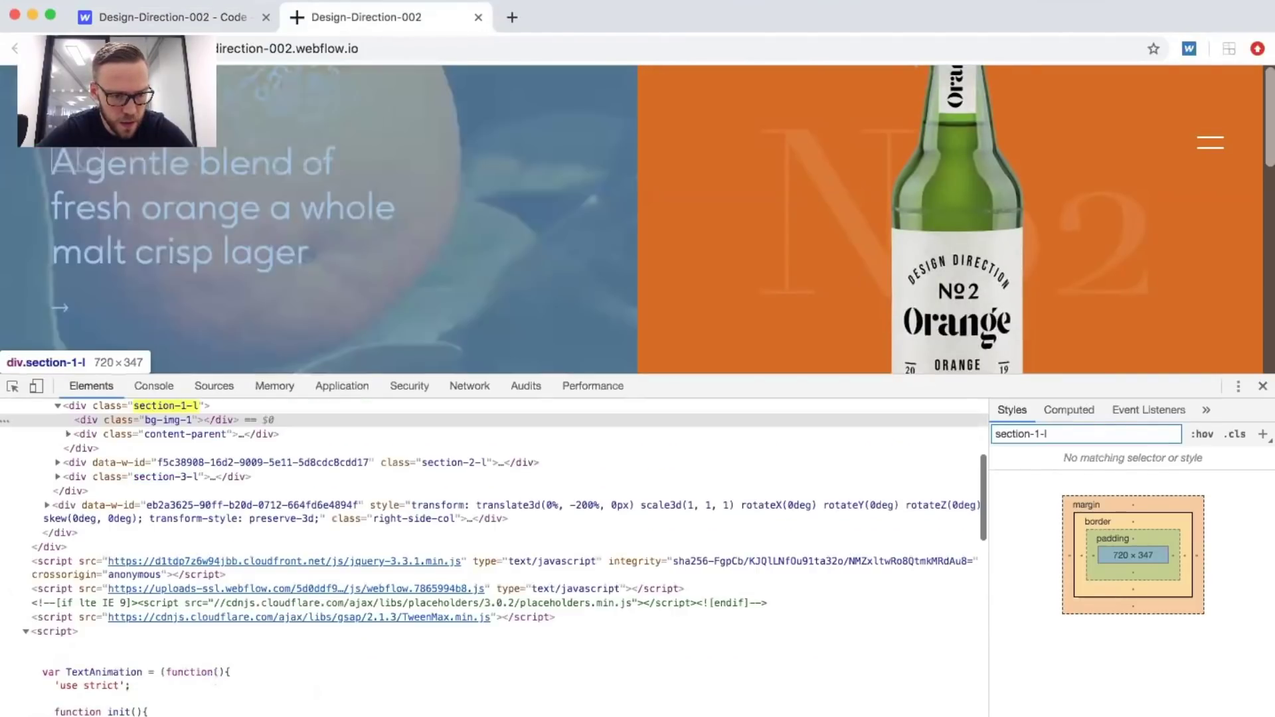
pyautogui.scroll(1, 52, 520)
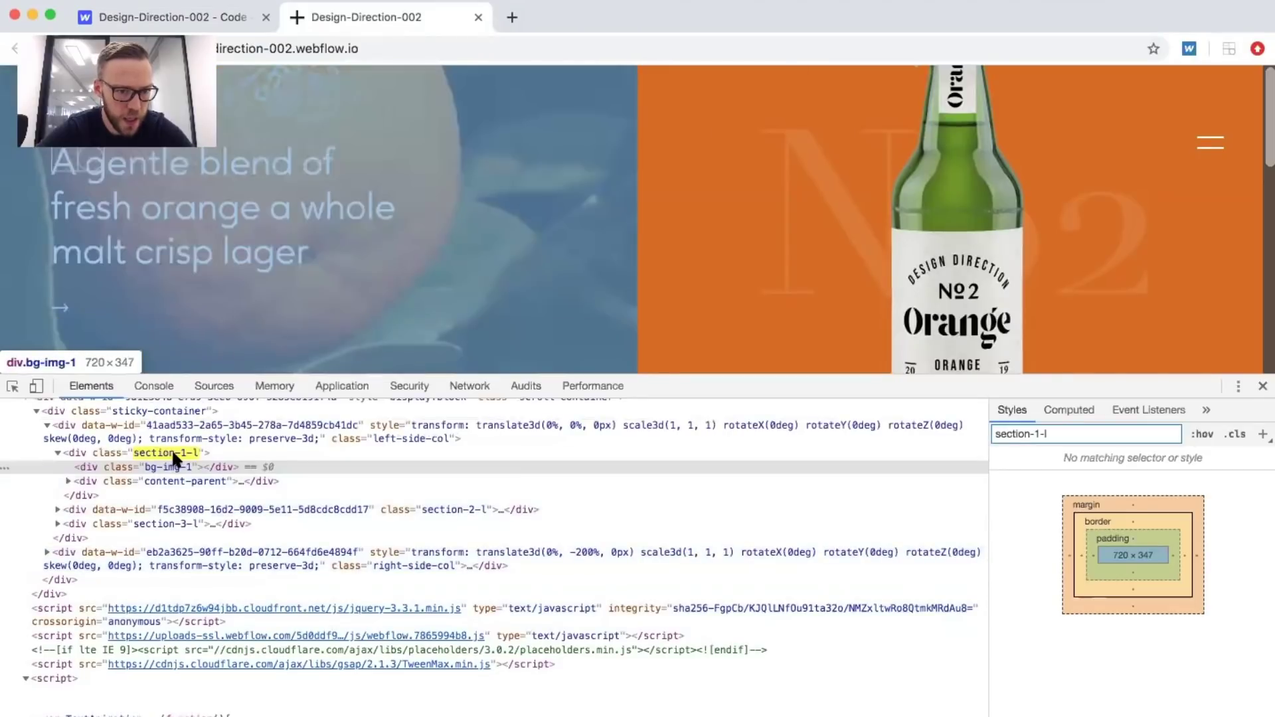
# Return to the project's custom code and recheck the class name passed to titleIncision in the footer code.
pyautogui.click(235, 16)
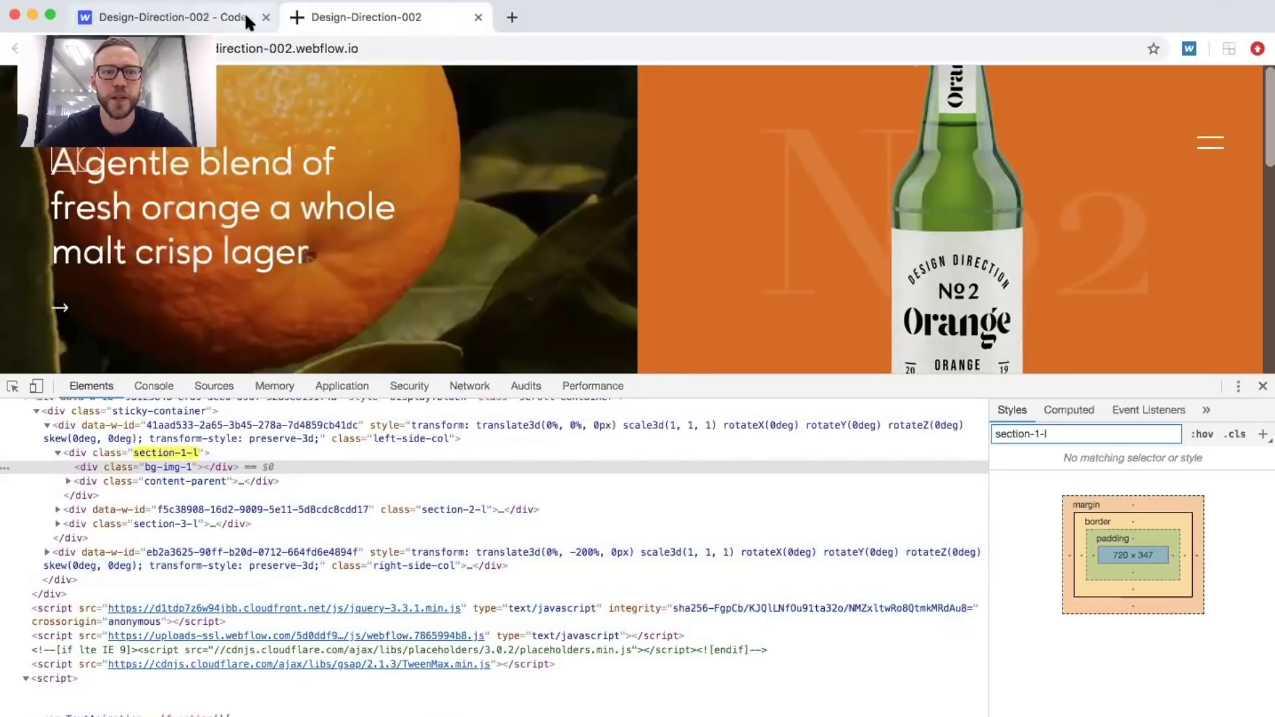
pyautogui.scroll(-10, 359, 495)
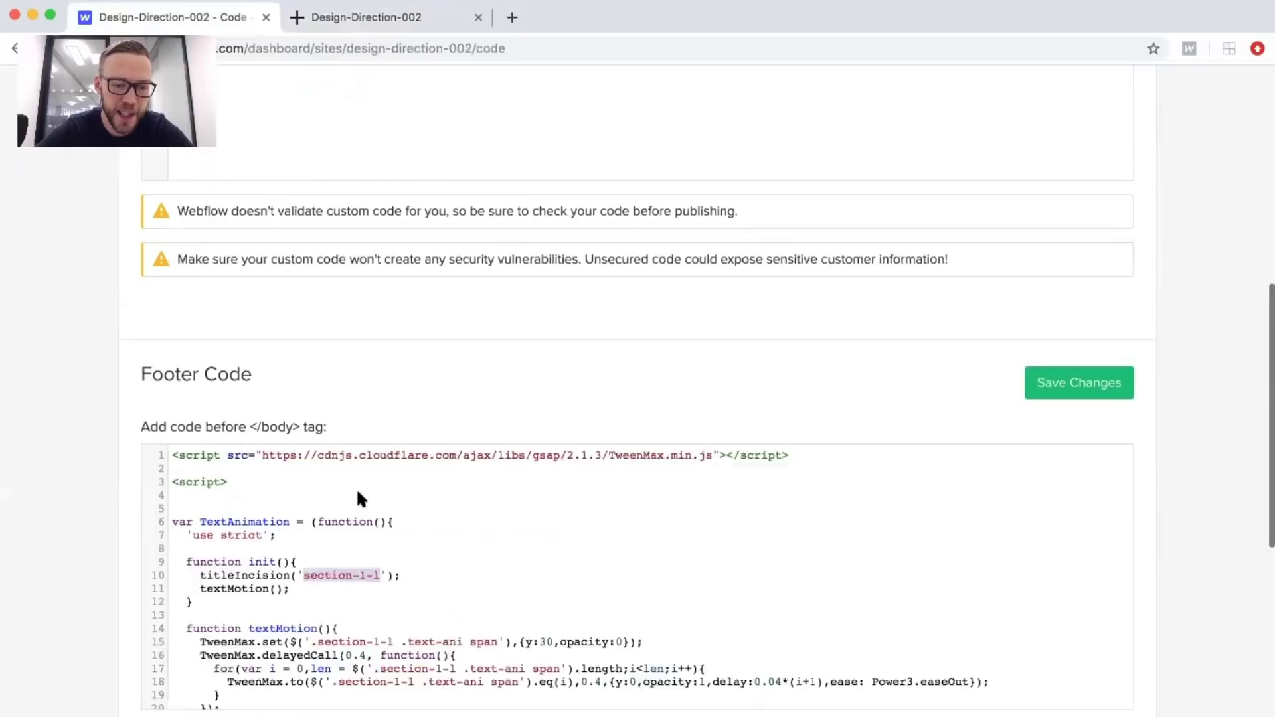
pyautogui.click(371, 447)
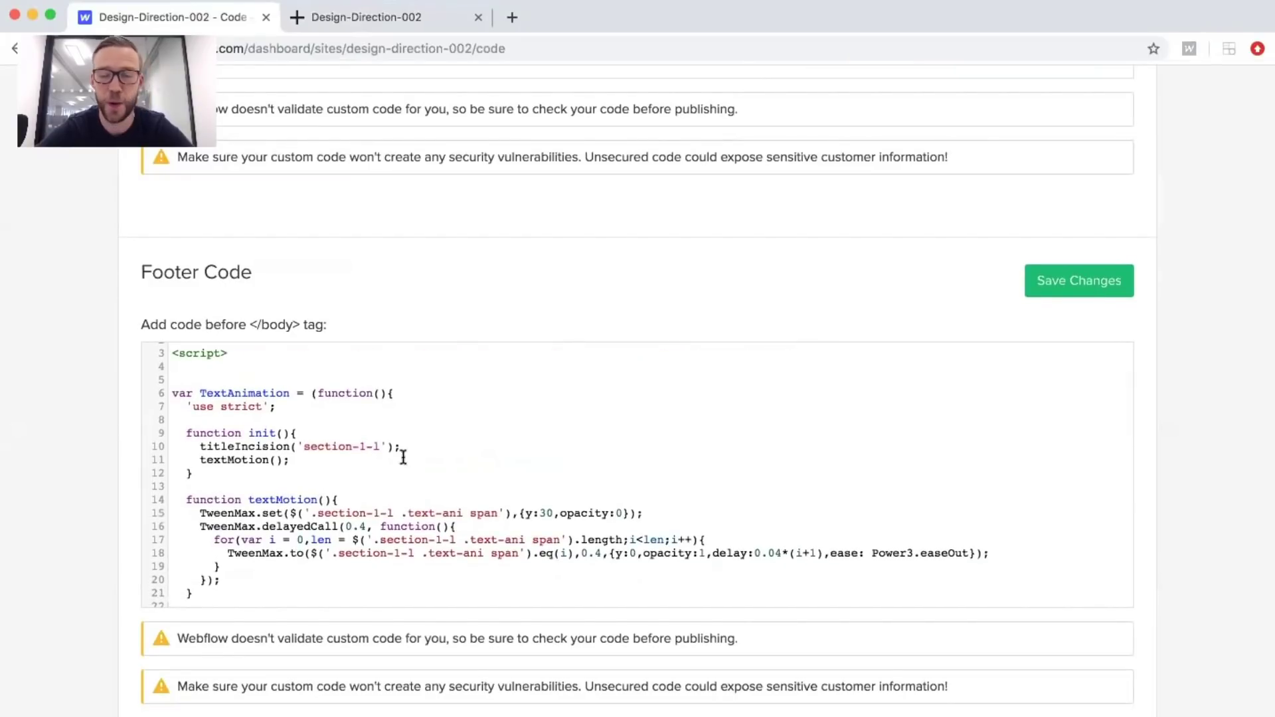
pyautogui.scroll(15, 418, 328)
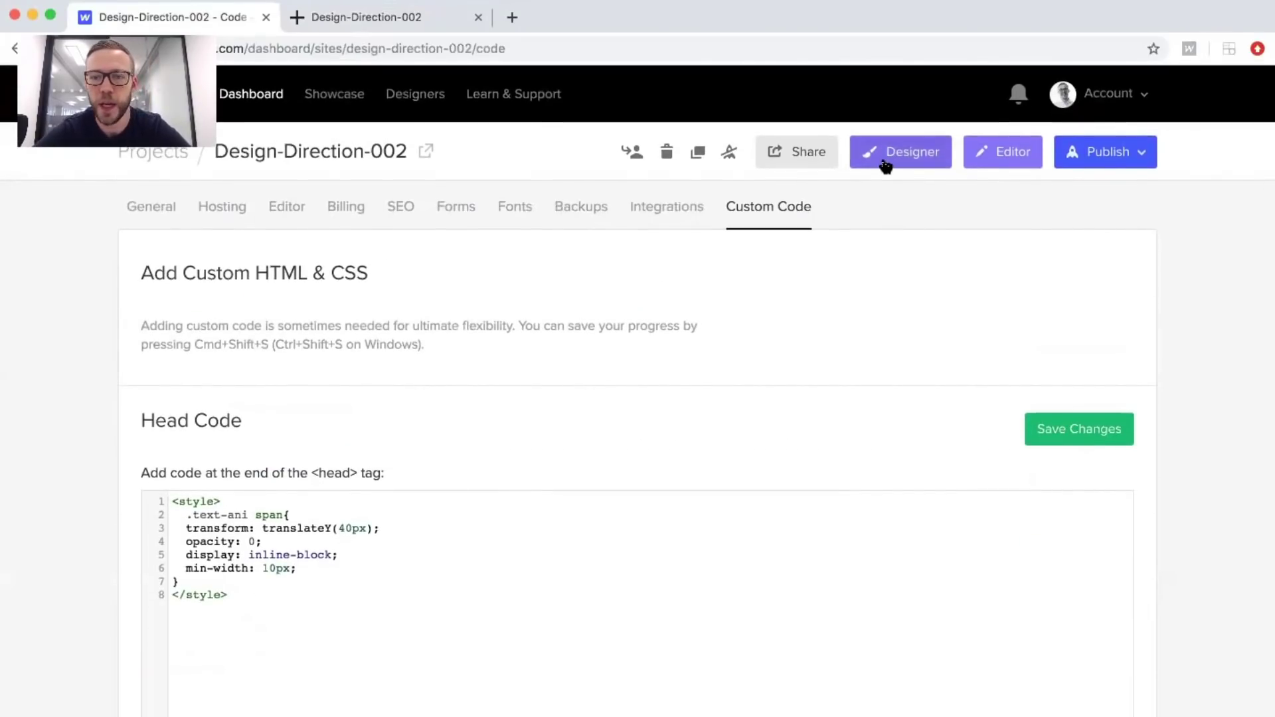
# Open the Home-2 page in the Designer and check the class of the first left-hand section in the Navigator.
pyautogui.click(890, 156)
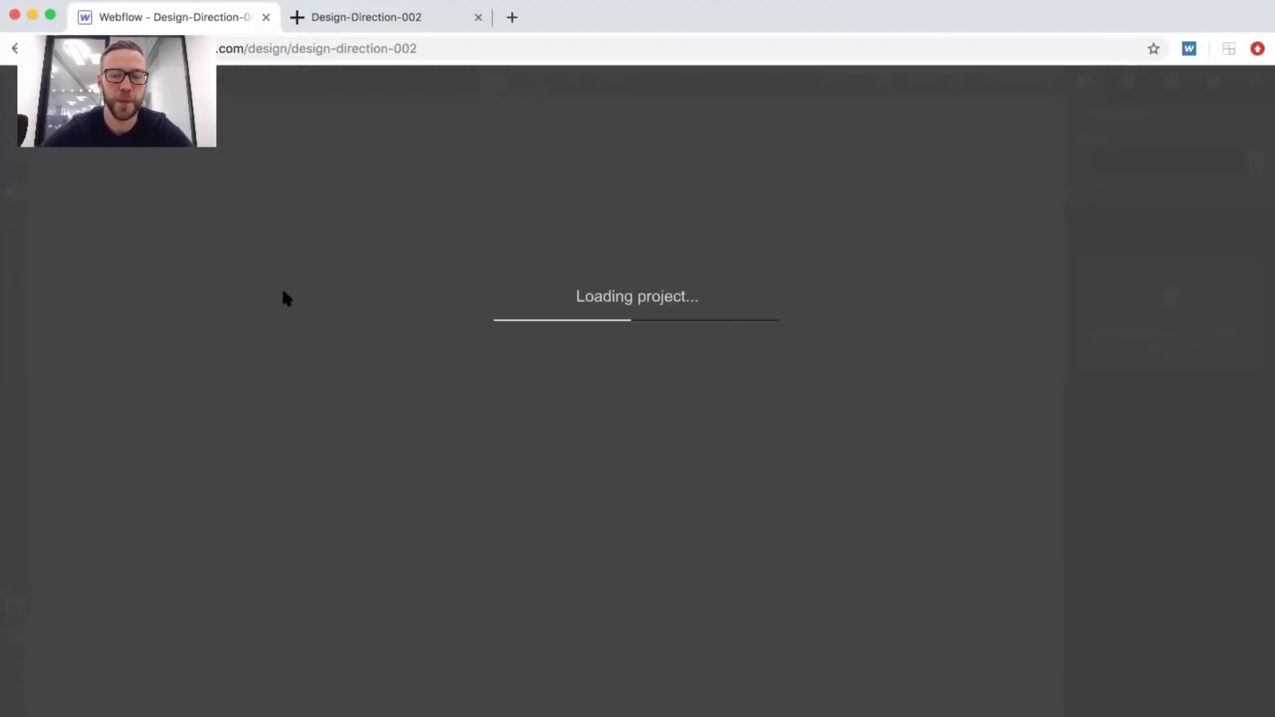
pyautogui.press('p')
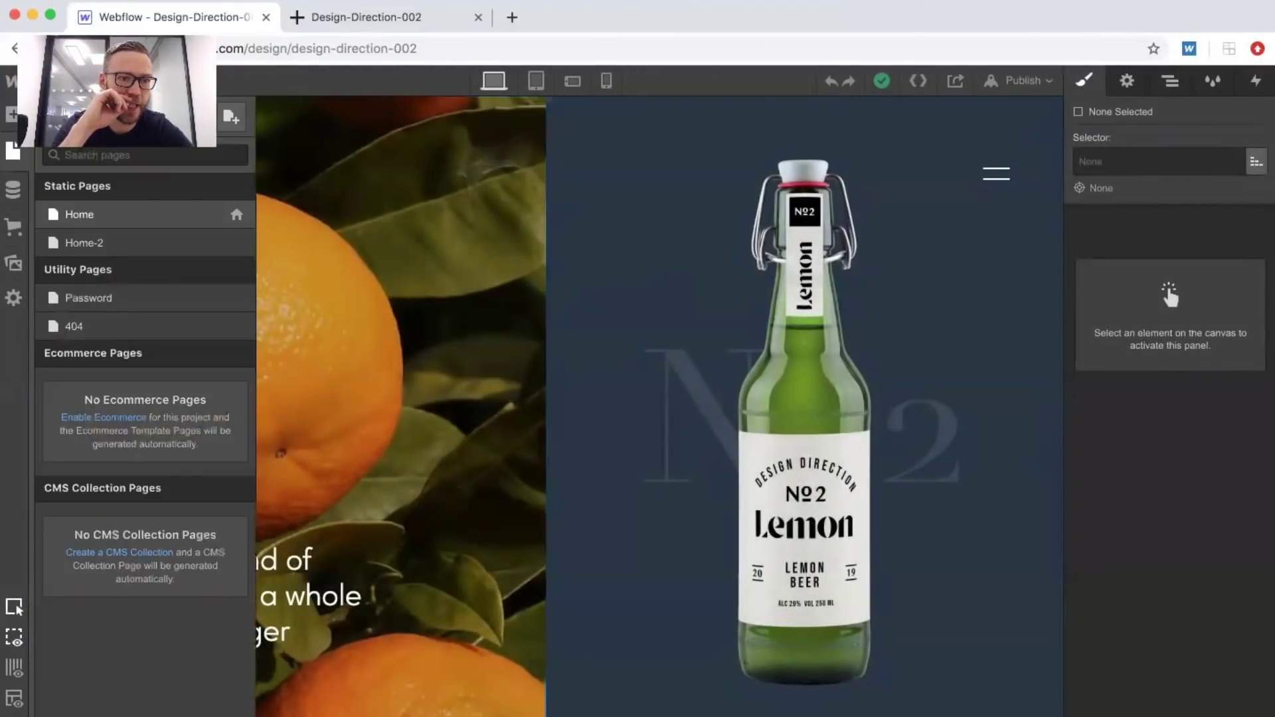
pyautogui.click(97, 243)
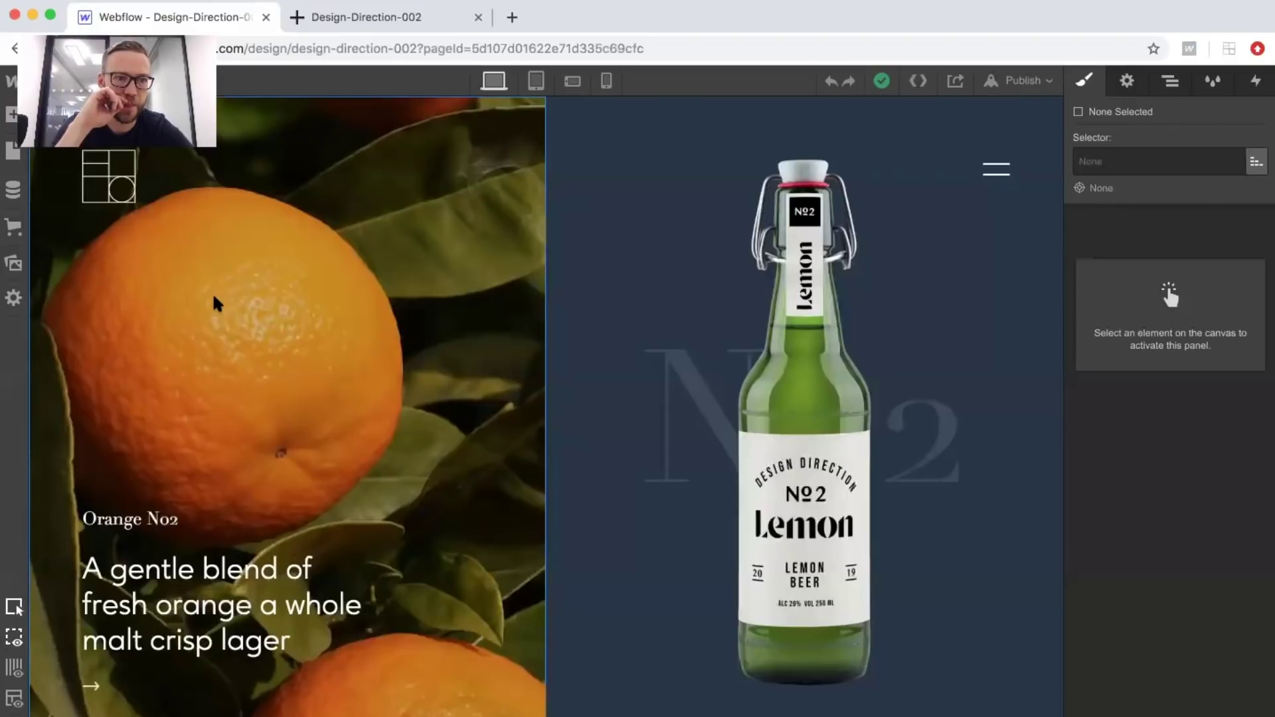
pyautogui.click(216, 304)
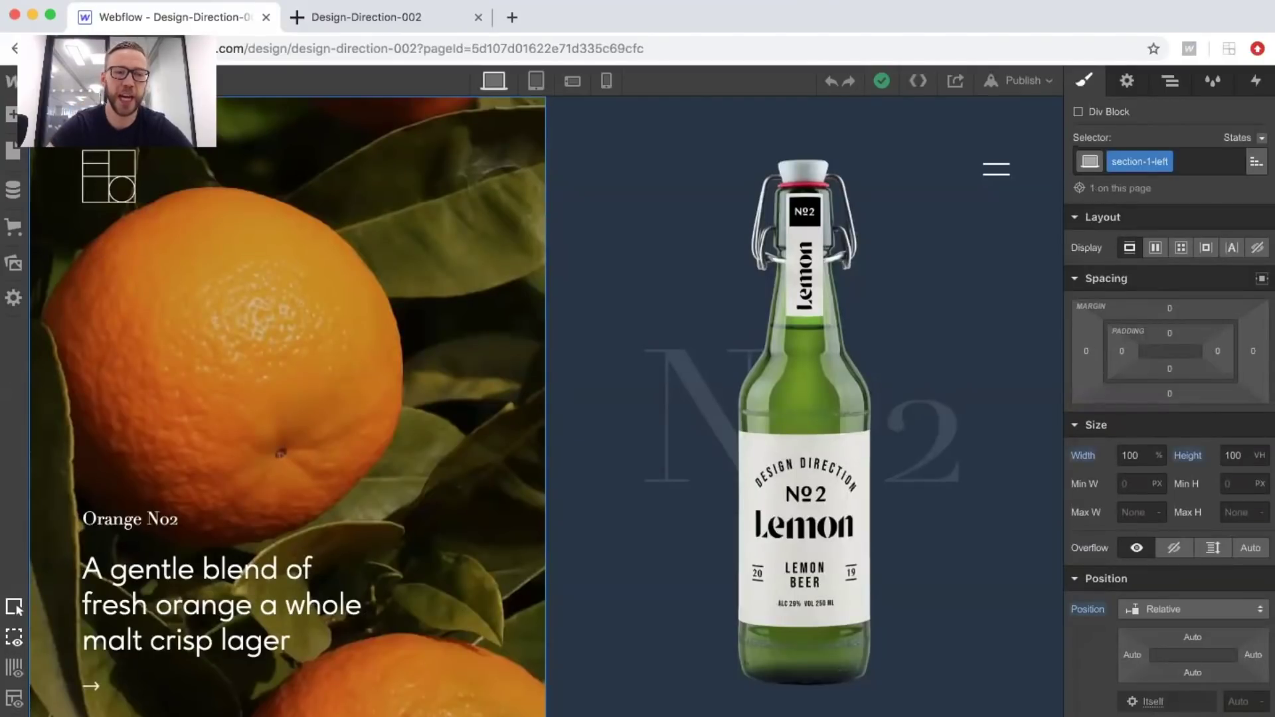
pyautogui.click(1171, 81)
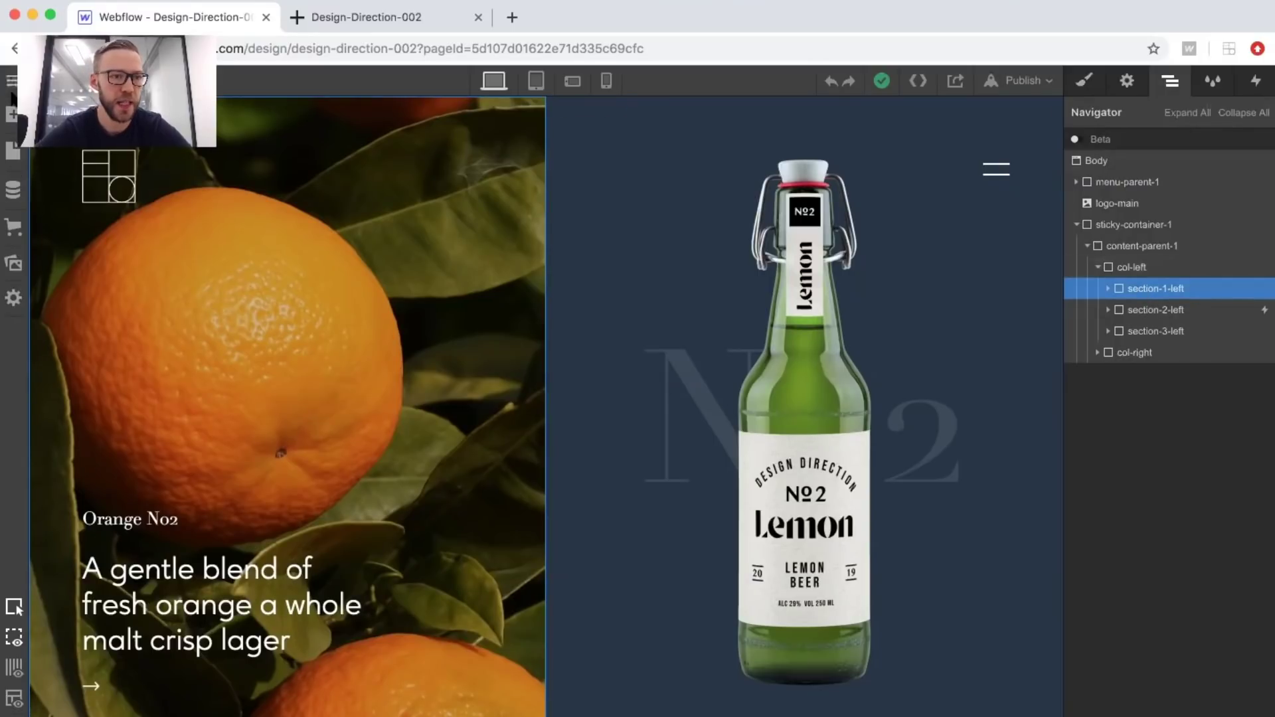
# Go back to the project's custom code and change the class passed to titleIncision in the footer code to section-1-left.
pyautogui.moveTo(13, 89)
pyautogui.click(13, 128)
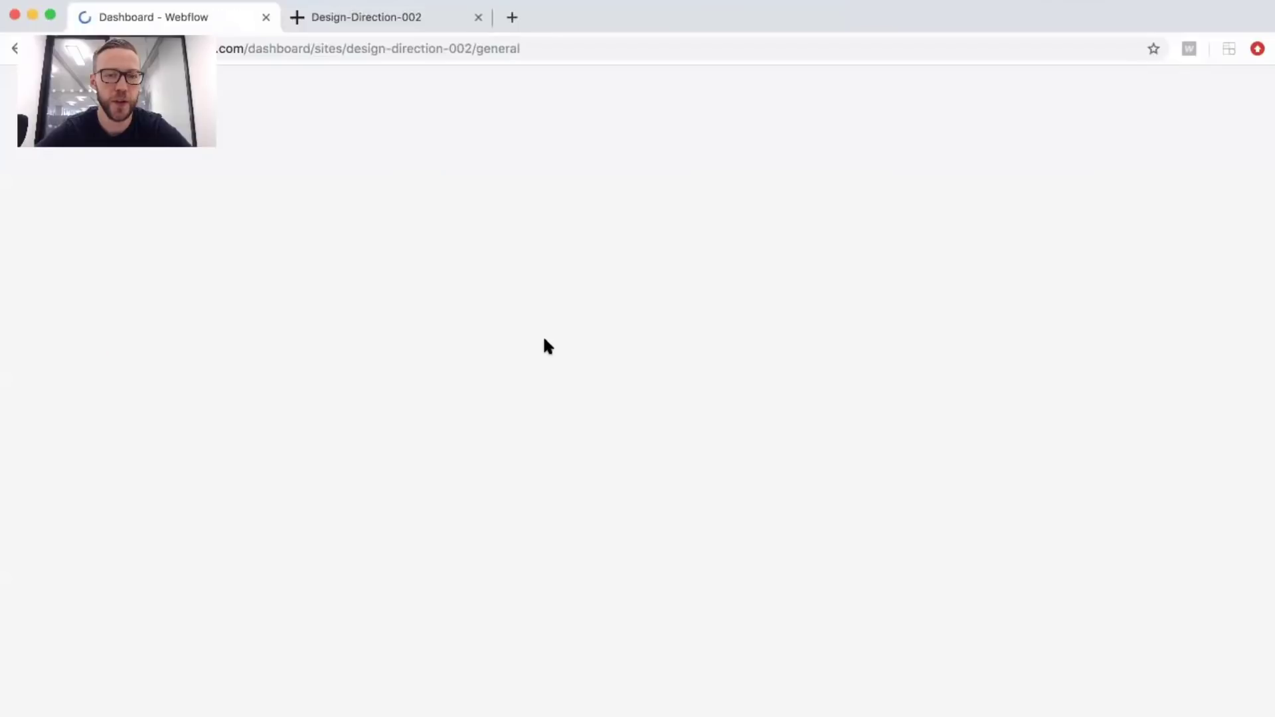
pyautogui.scroll(-15, 544, 340)
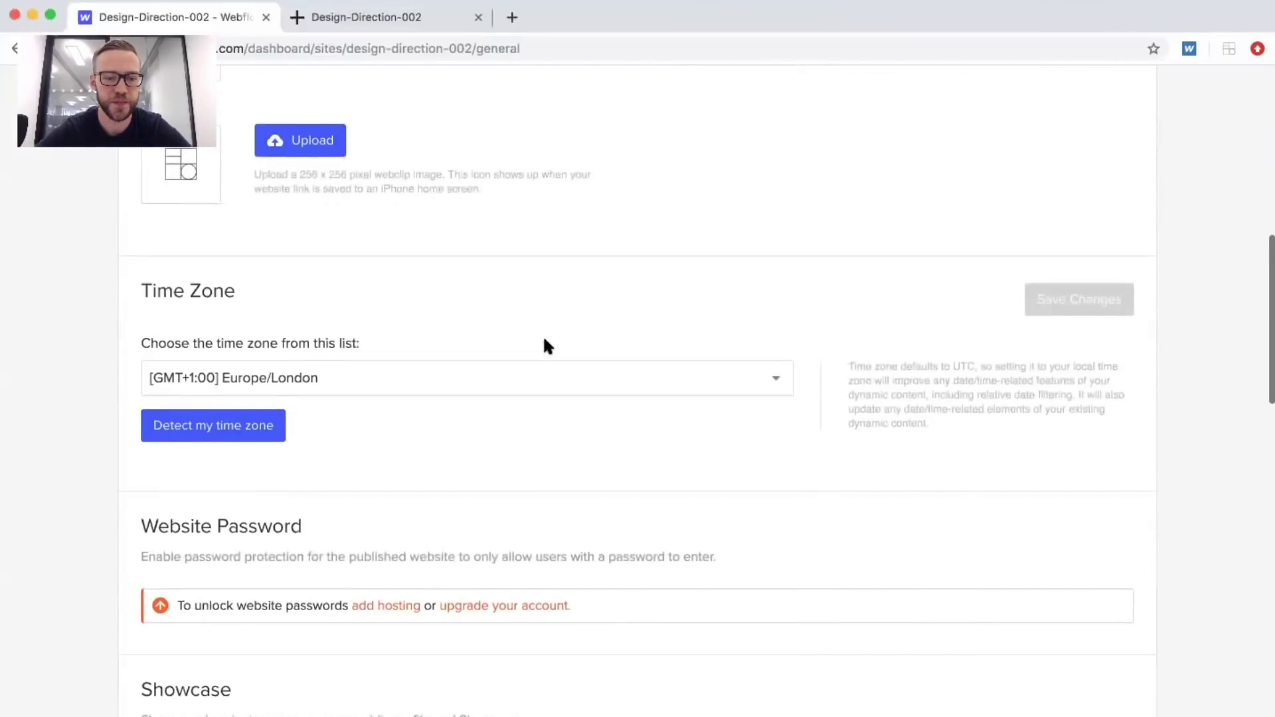
pyautogui.scroll(-5, 544, 342)
pyautogui.scroll(20, 544, 344)
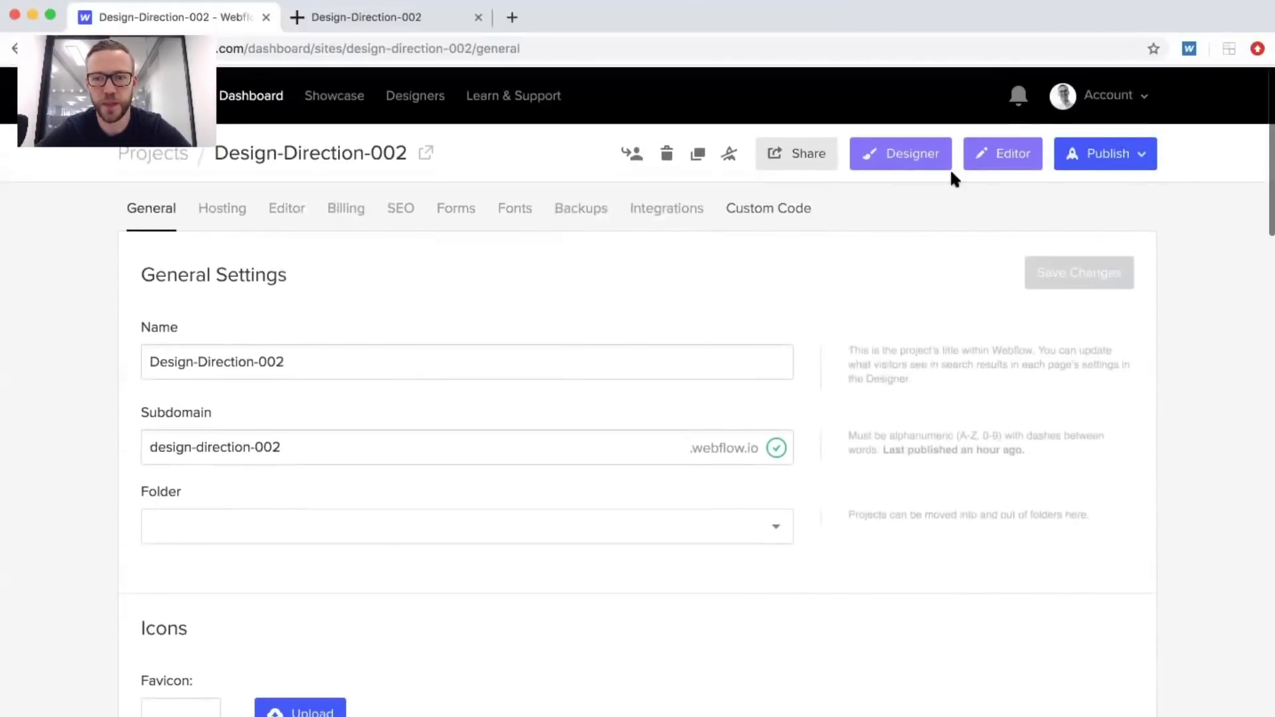
pyautogui.click(768, 206)
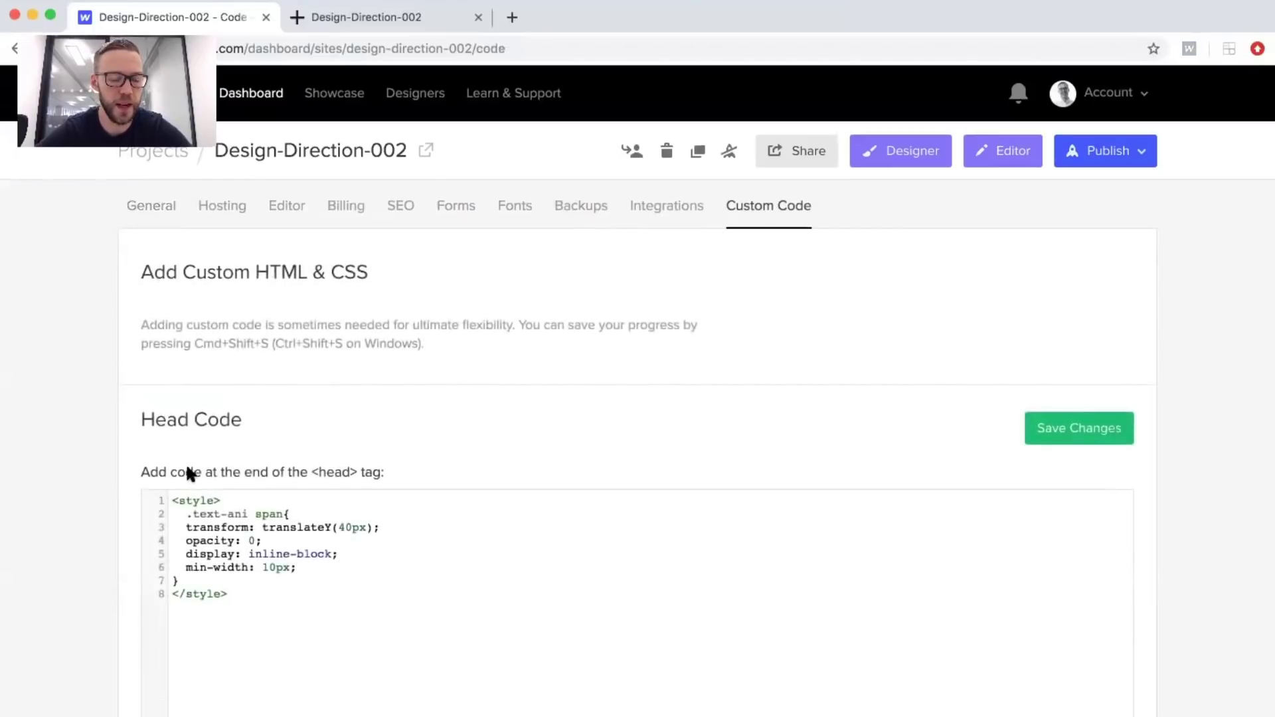
pyautogui.scroll(-10, 187, 465)
pyautogui.scroll(-3, 188, 468)
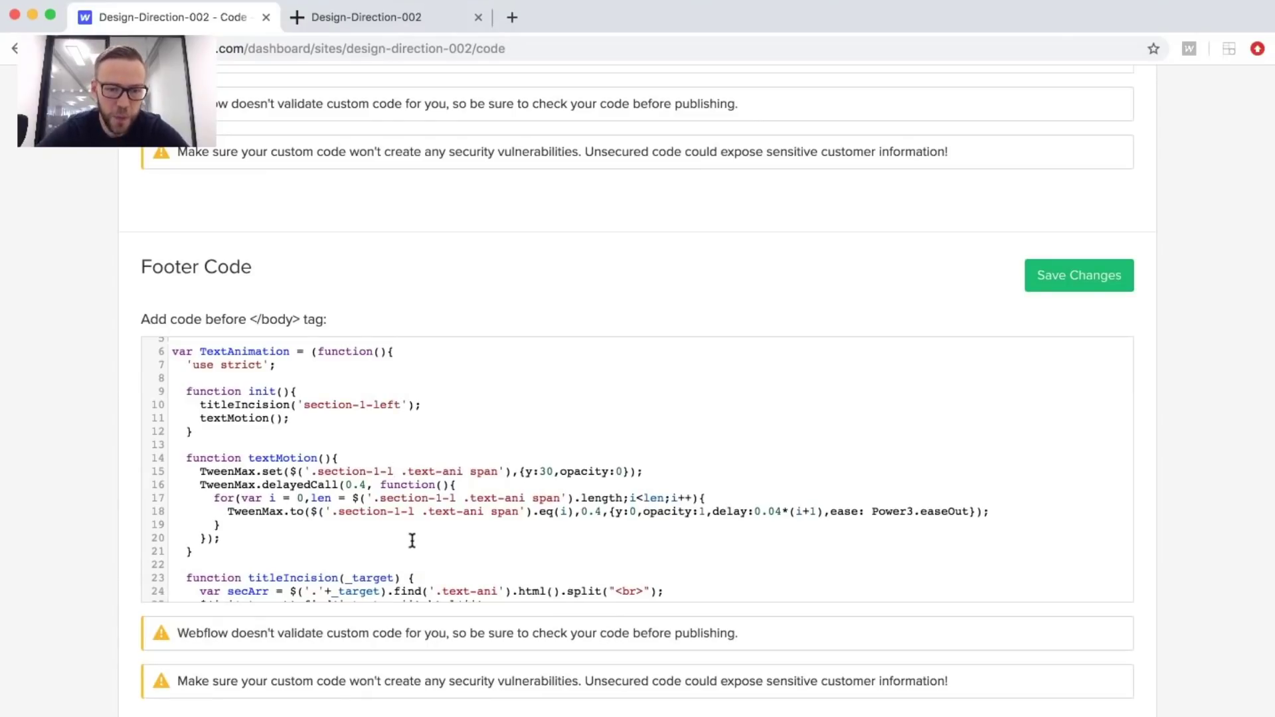
# Change the section class in the TweenMax.set selector of textMotion to .section-1-left.
pyautogui.scroll(-10, 497, 472)
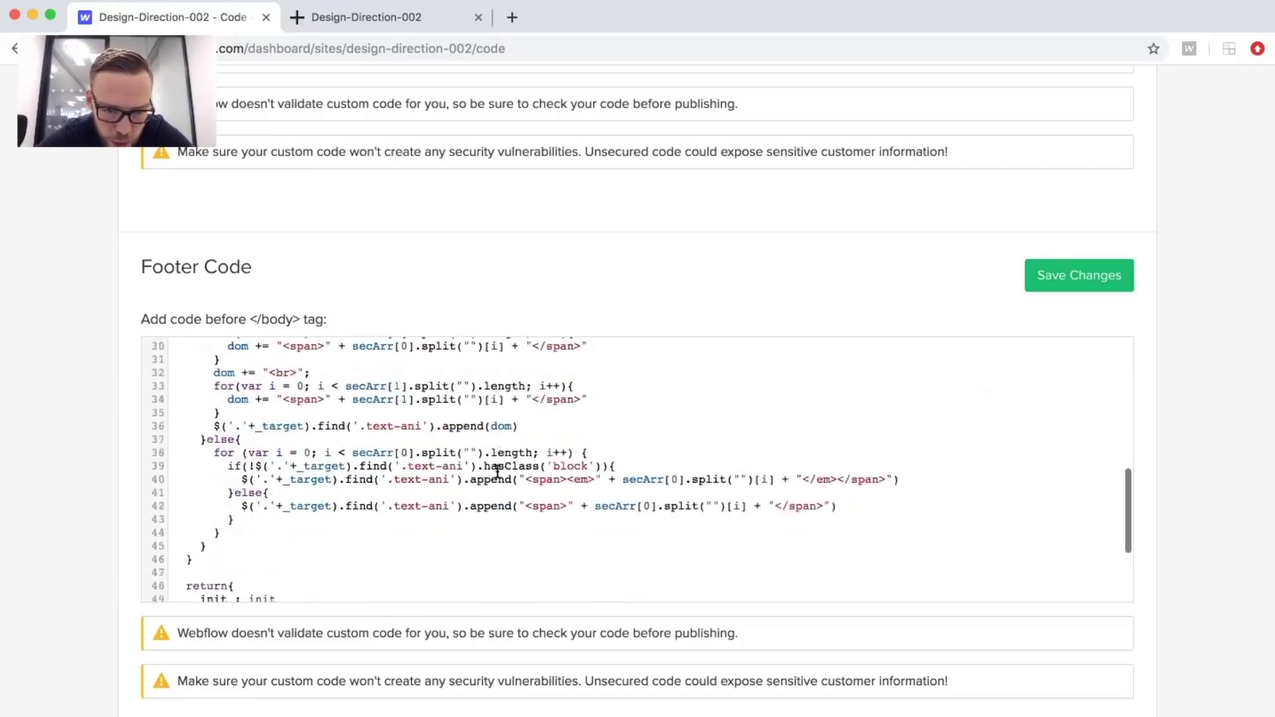
pyautogui.scroll(5, 391, 454)
pyautogui.scroll(5, 391, 454)
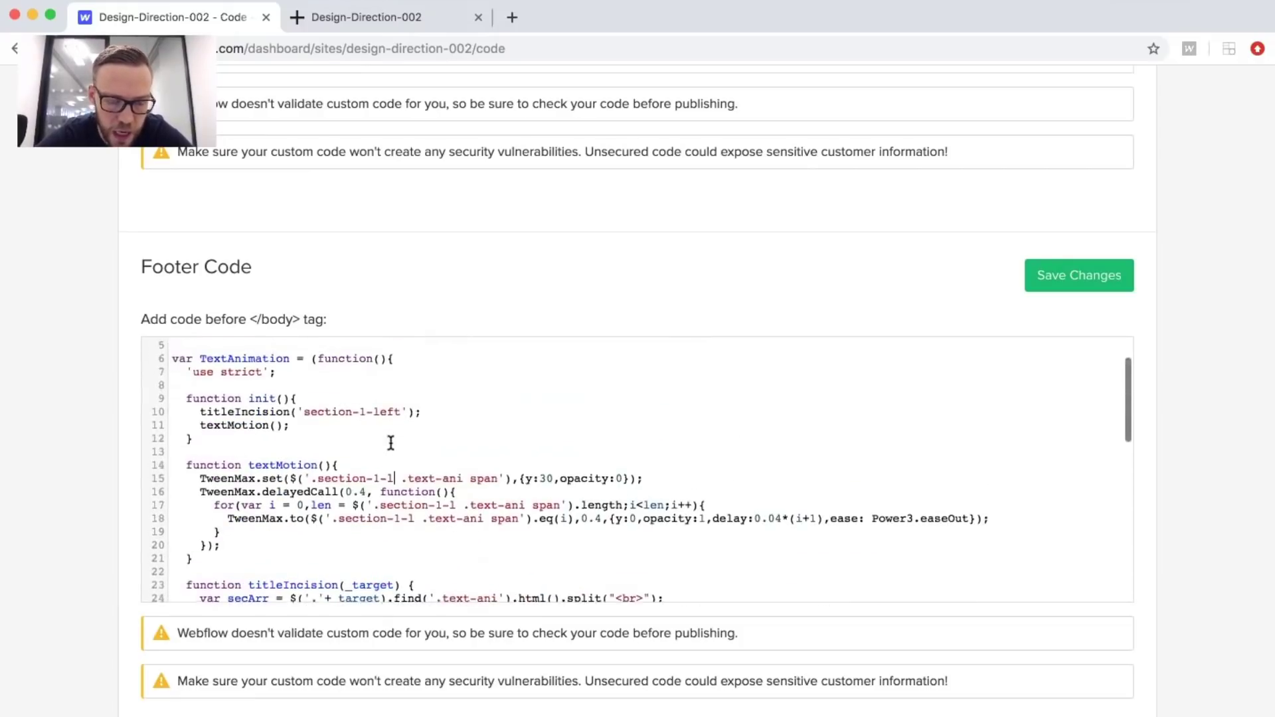
pyautogui.click(394, 479)
pyautogui.press('BackSpace')
pyautogui.write('left')
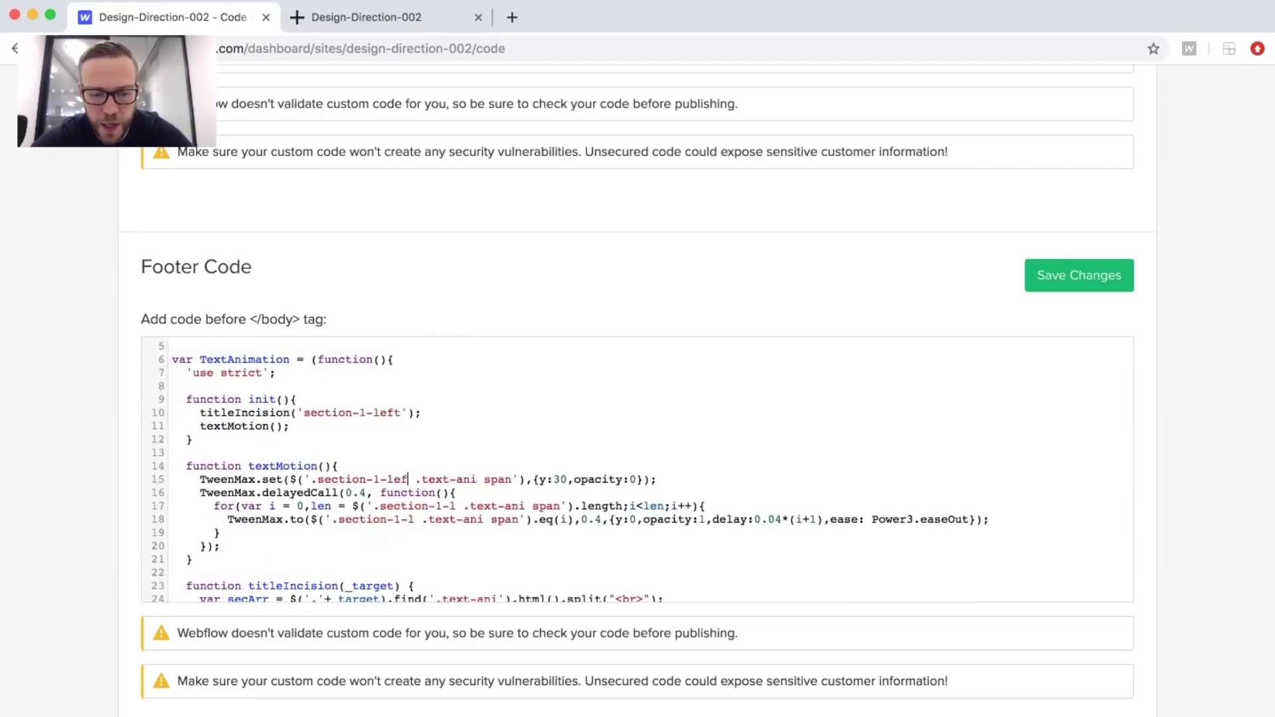
# Inspect the headline's text-ani class and letter spans on the published site, comparing them with the TweenMax.set selector in the footer code.
pyautogui.moveTo(424, 480); pyautogui.dragTo(477, 480)
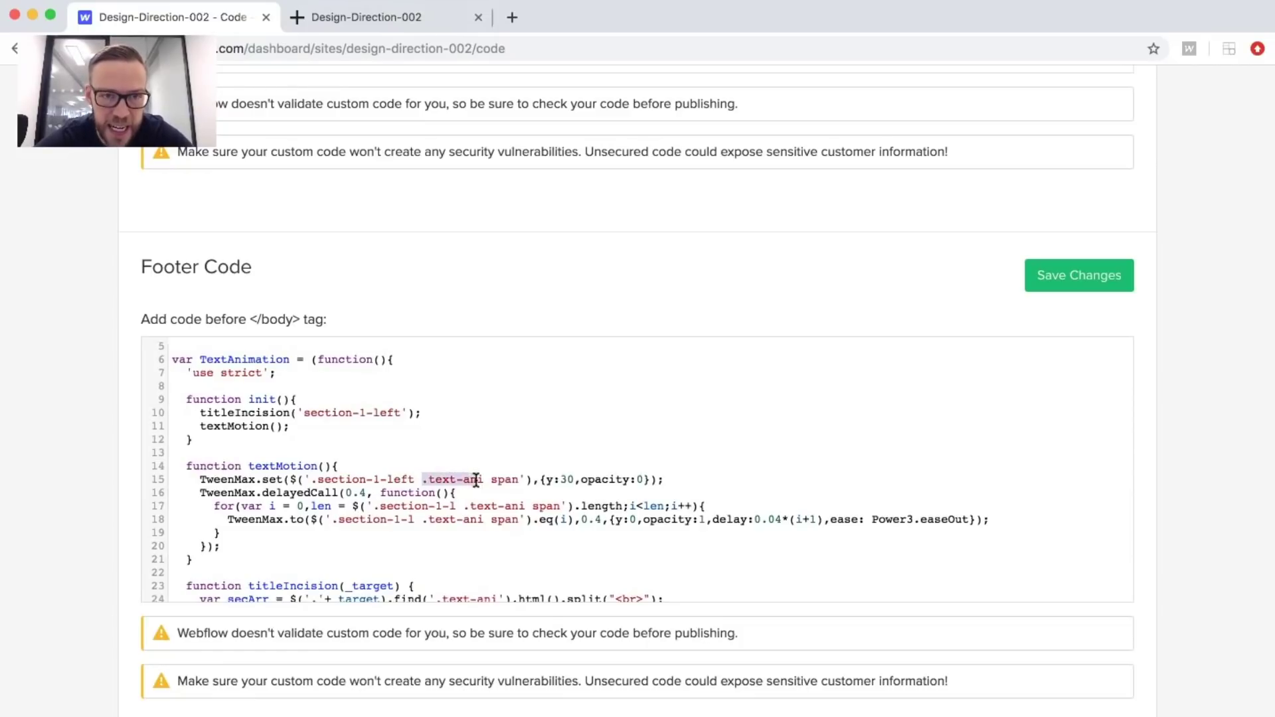
pyautogui.click(346, 30)
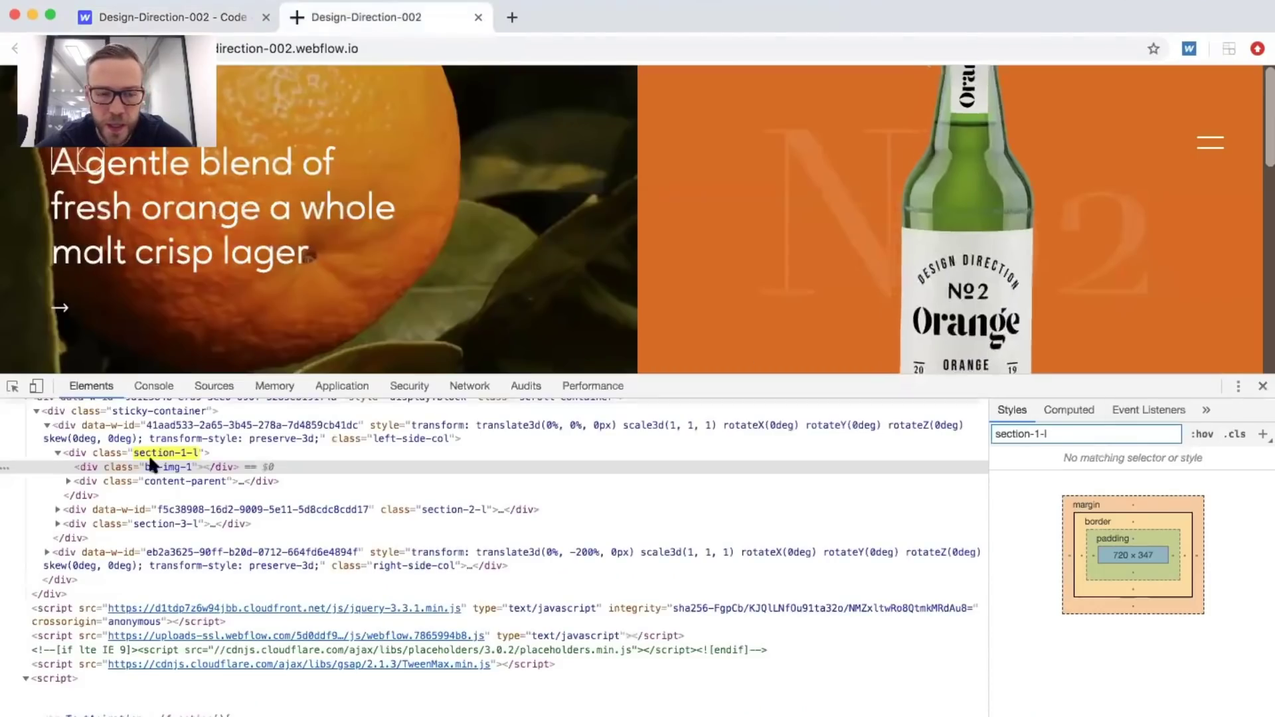
pyautogui.click(12, 386)
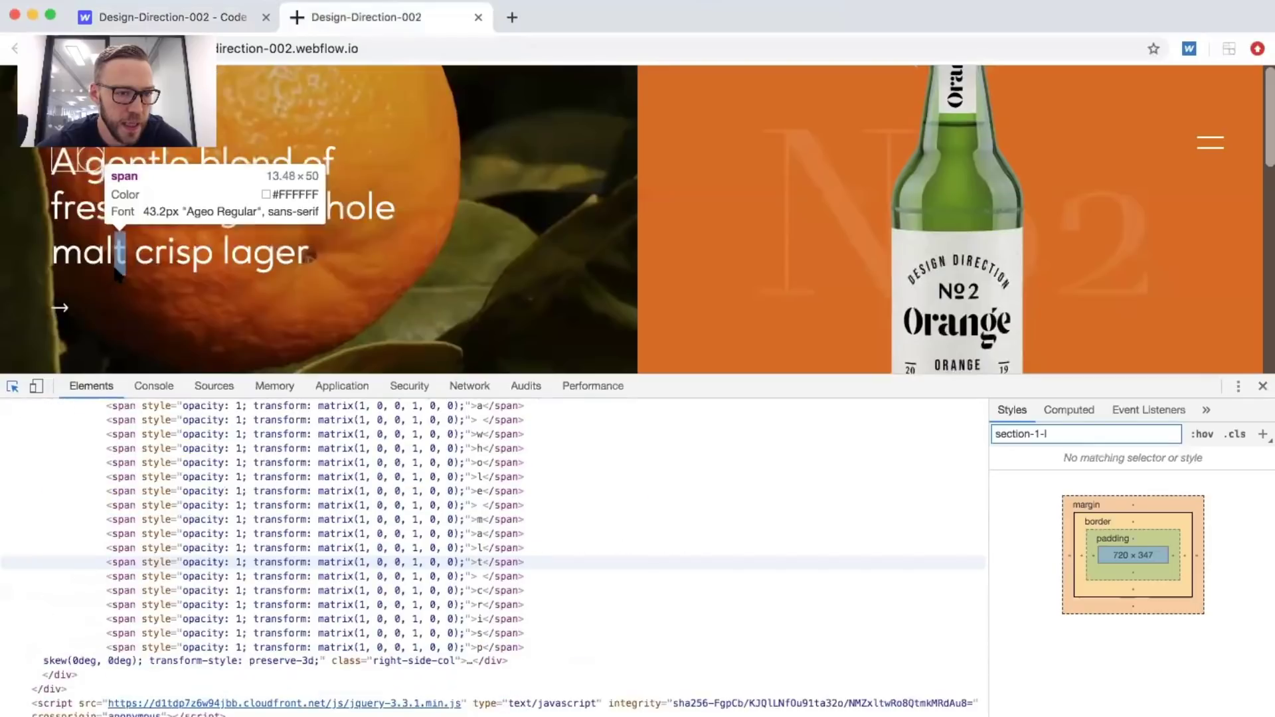
pyautogui.click(361, 260)
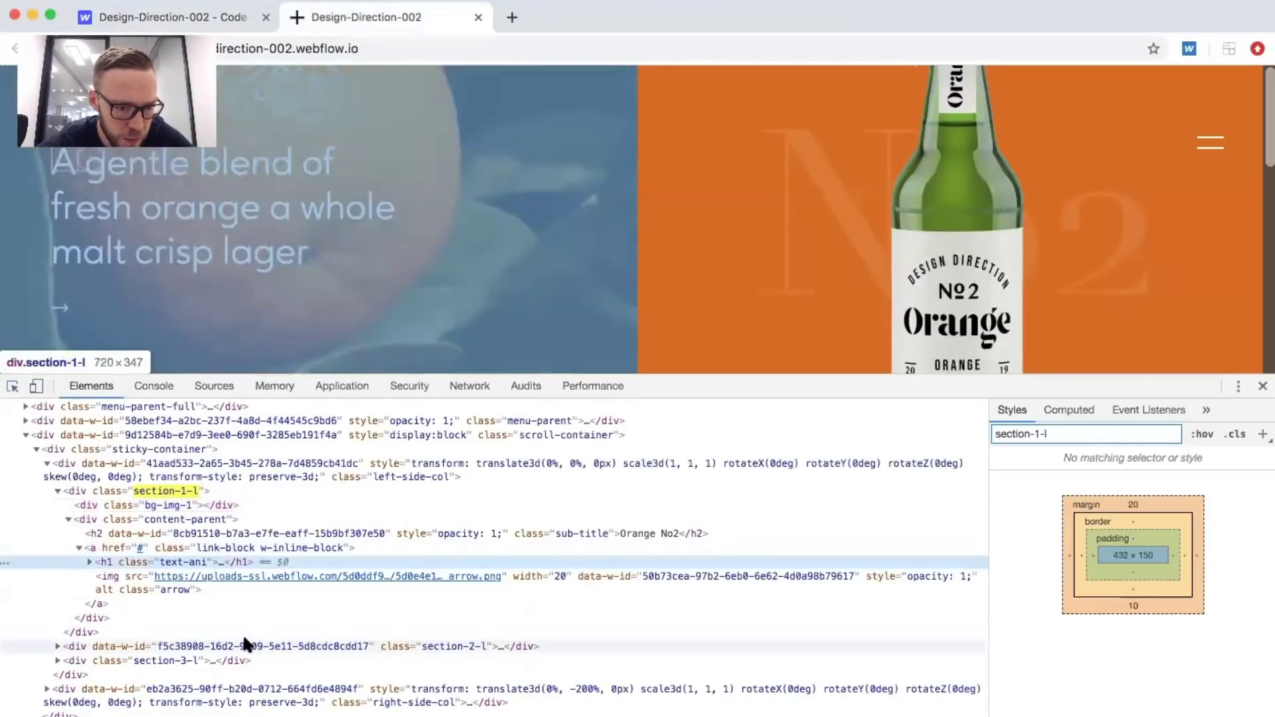
pyautogui.doubleClick(167, 562)
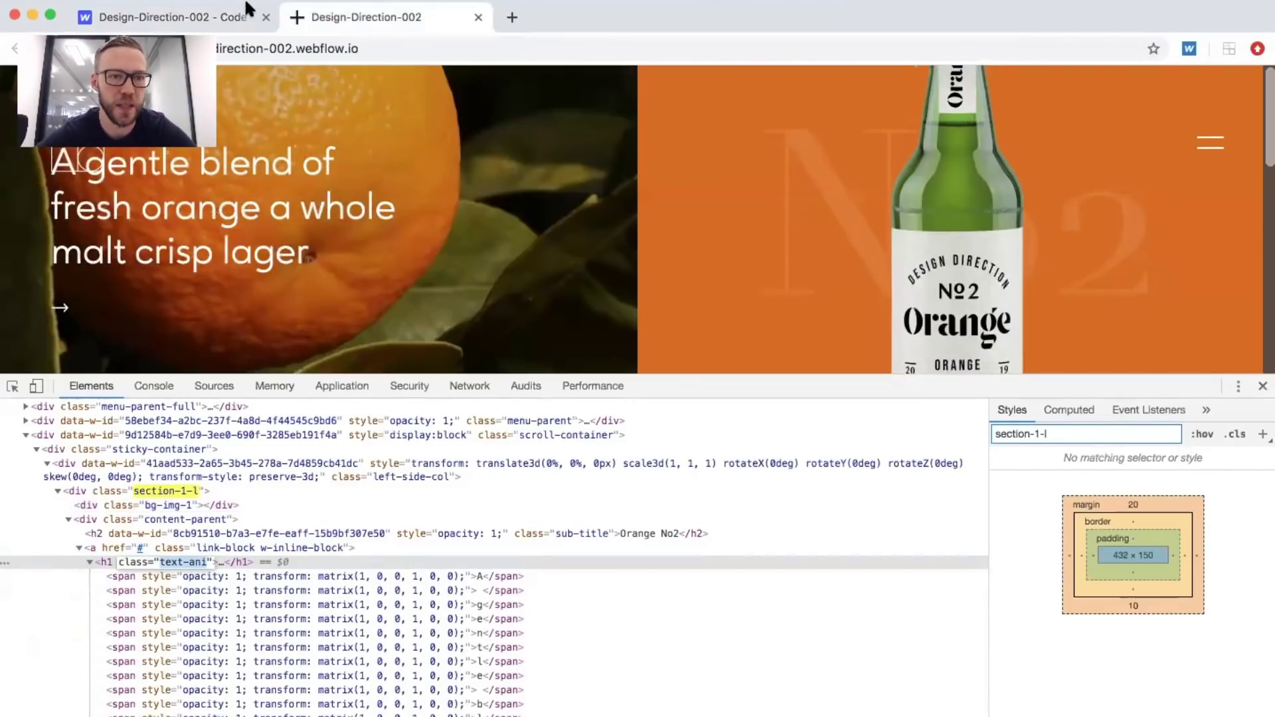
pyautogui.click(247, 11)
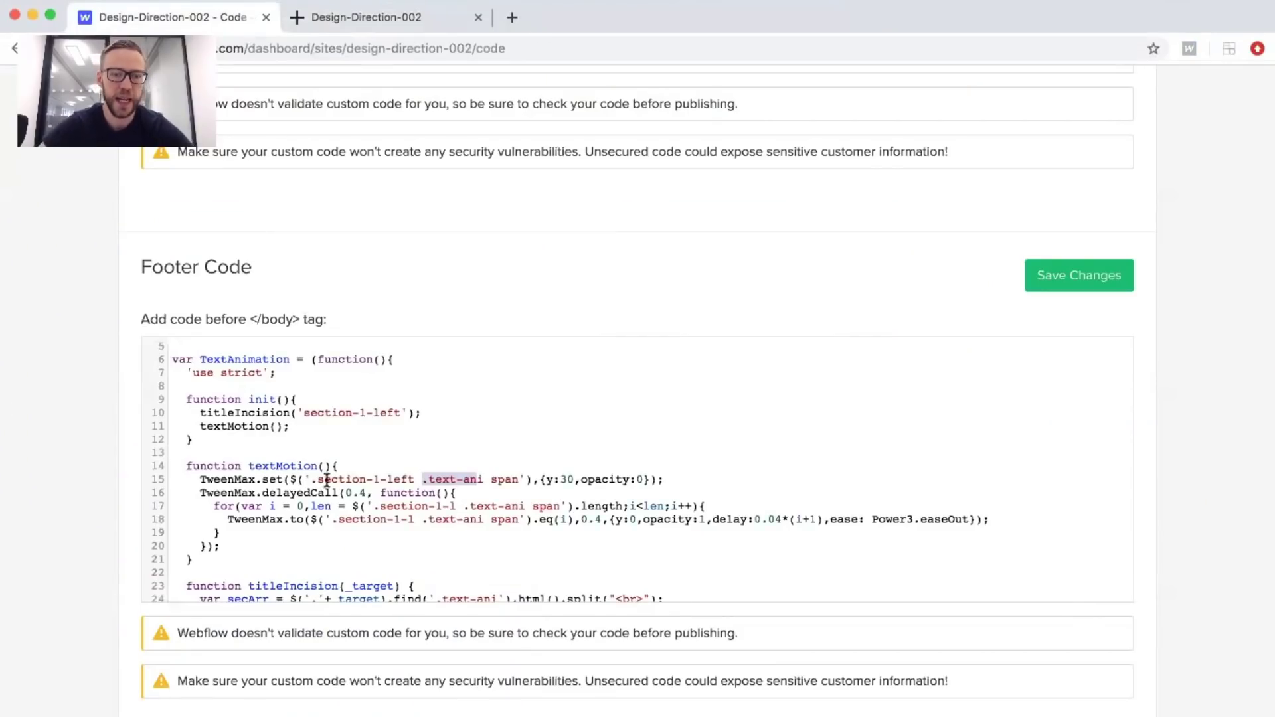
pyautogui.moveTo(315, 480); pyautogui.dragTo(516, 477)
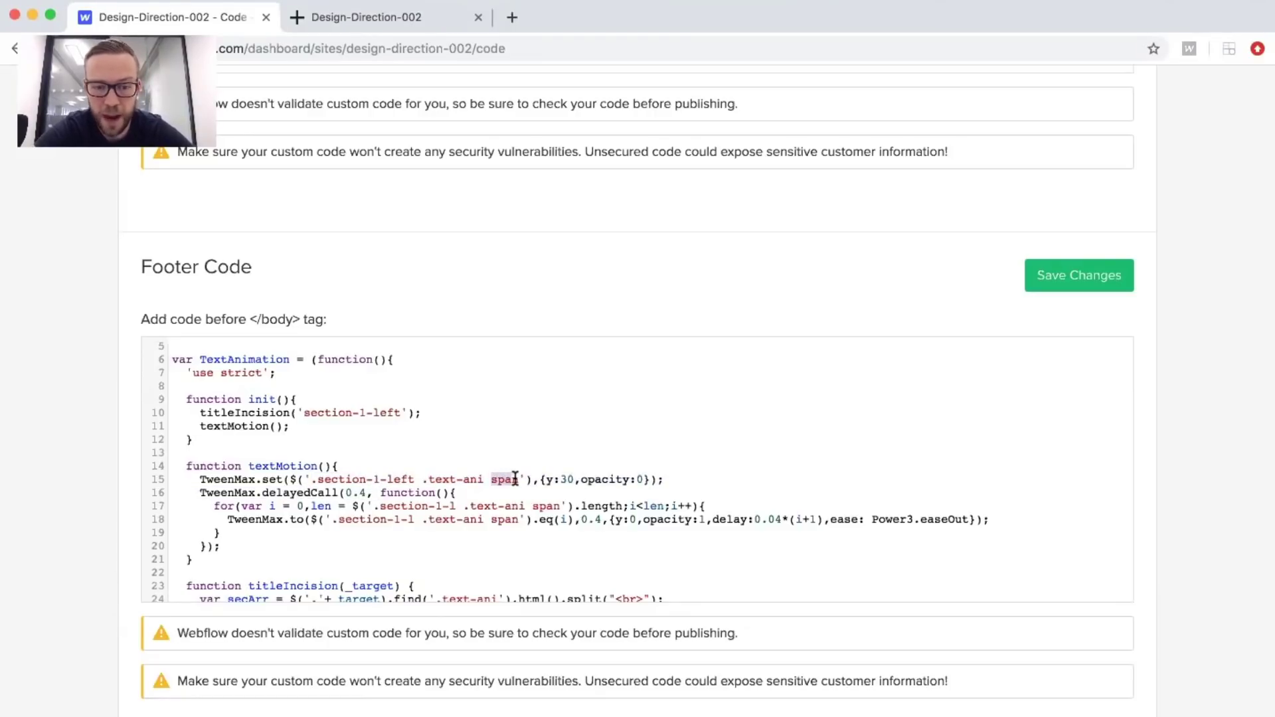
# Change the section class in the for-loop and TweenMax.to selectors of textMotion to .section-1-left.
pyautogui.click(459, 508)
pyautogui.write('eft')
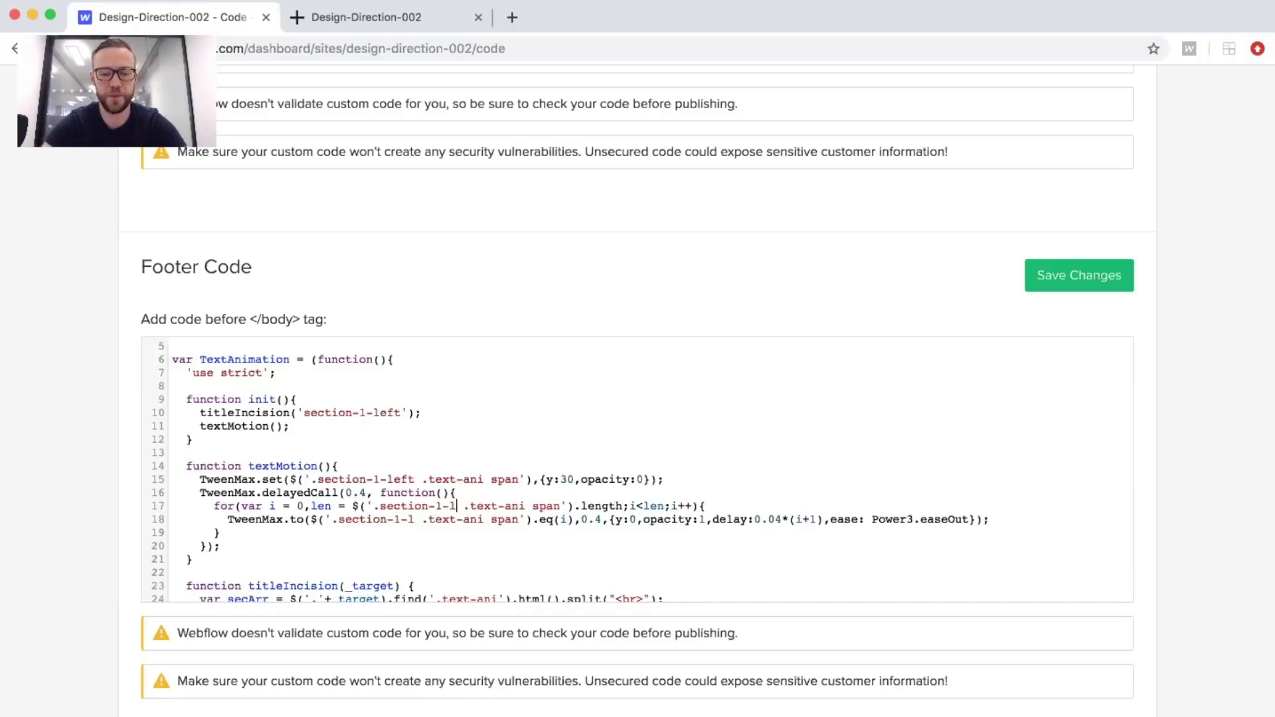
pyautogui.write('eft')
# Review the titleIncision function in the footer code, including how it splits the text-ani headline into spans.
pyautogui.scroll(-3, 492, 518)
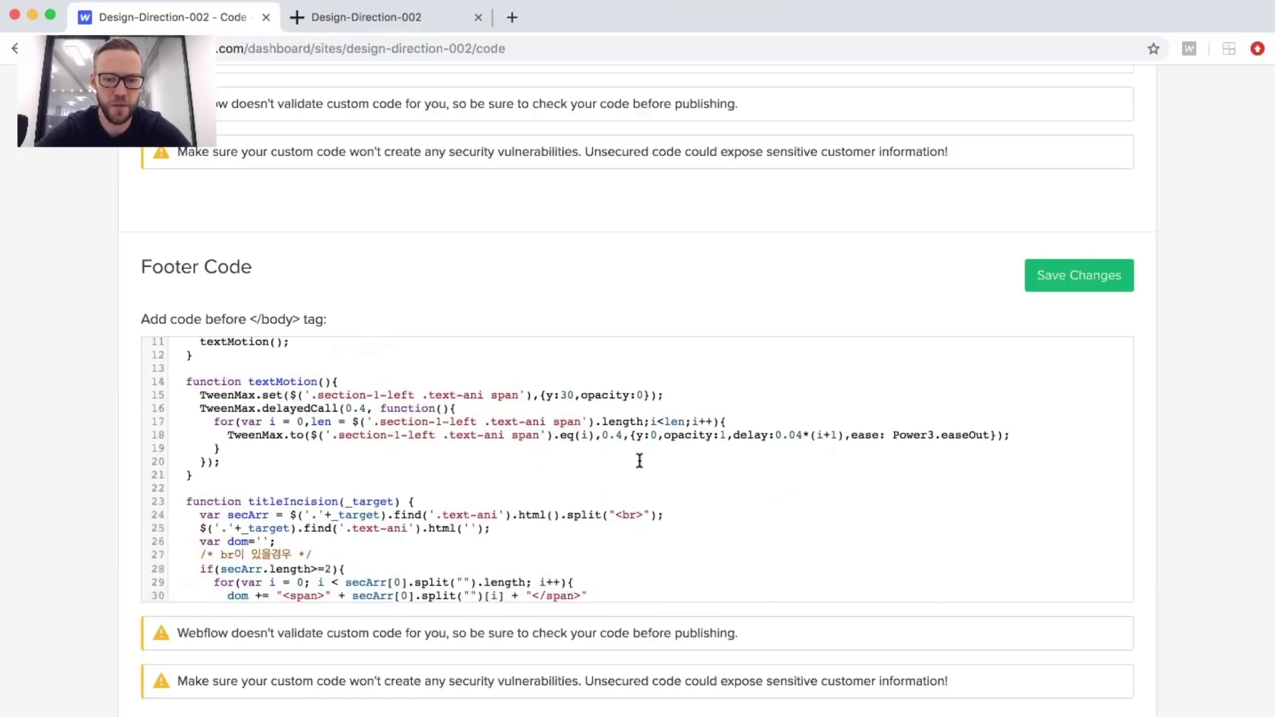
pyautogui.scroll(-3, 276, 438)
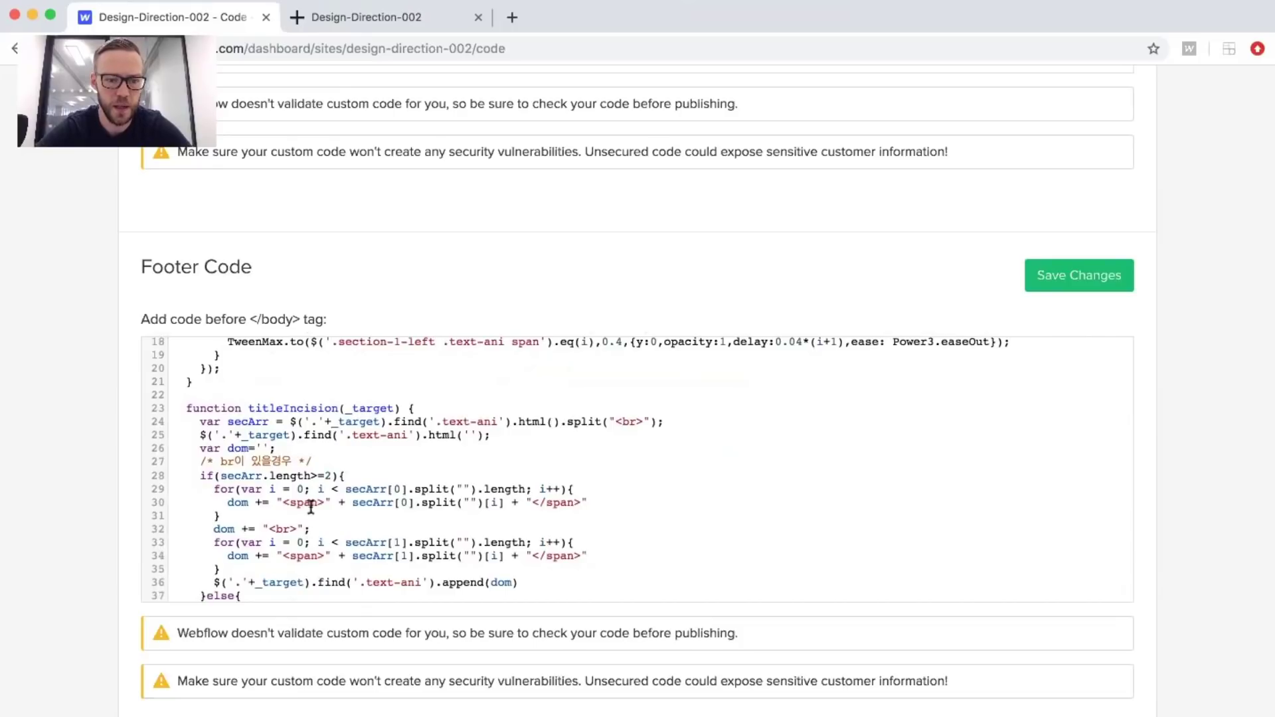
pyautogui.scroll(-3, 441, 513)
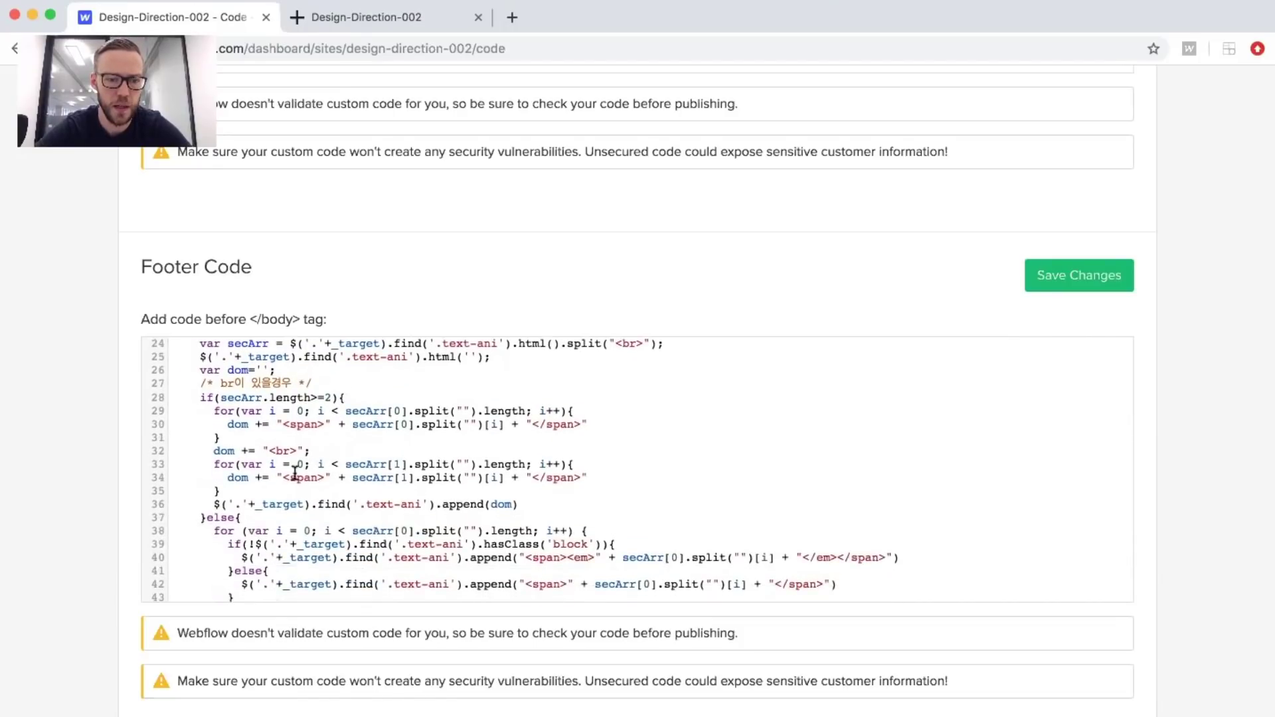
pyautogui.scroll(-1, 433, 505)
pyautogui.scroll(-5, 433, 504)
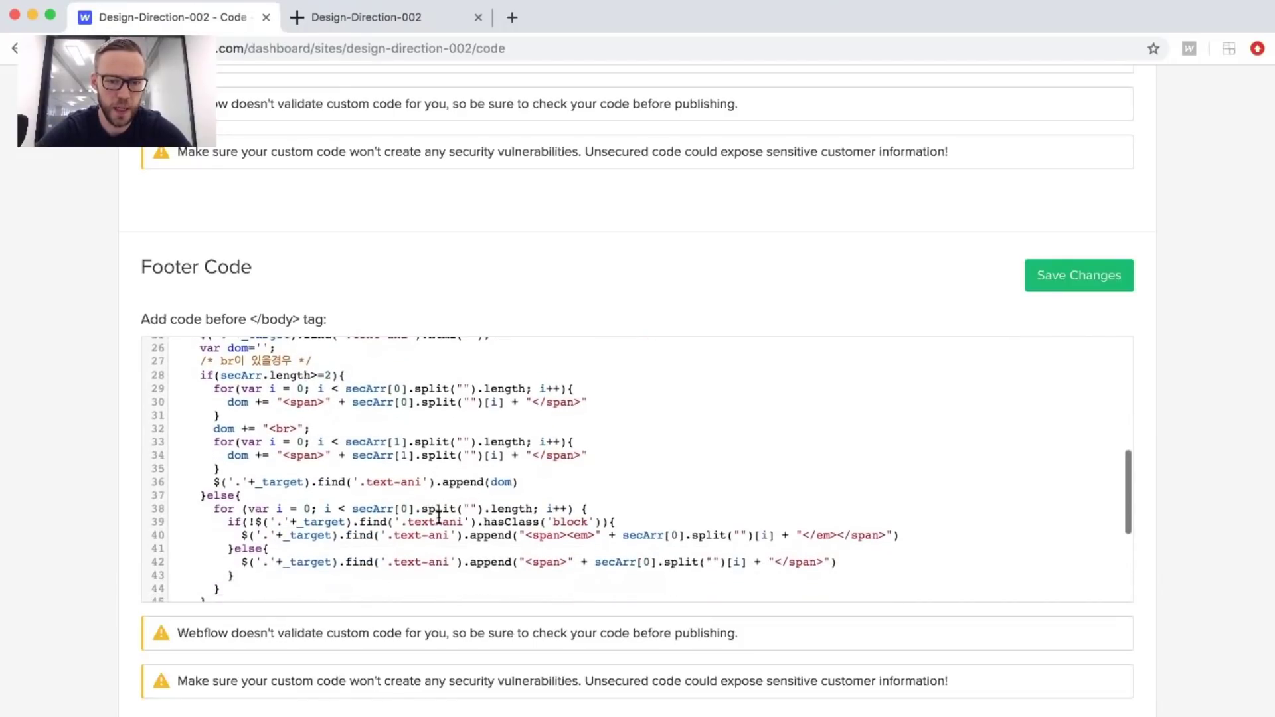
# Leave the custom code settings, open the site in the Designer and switch to the Home-2 page.
pyautogui.scroll(12, 438, 519)
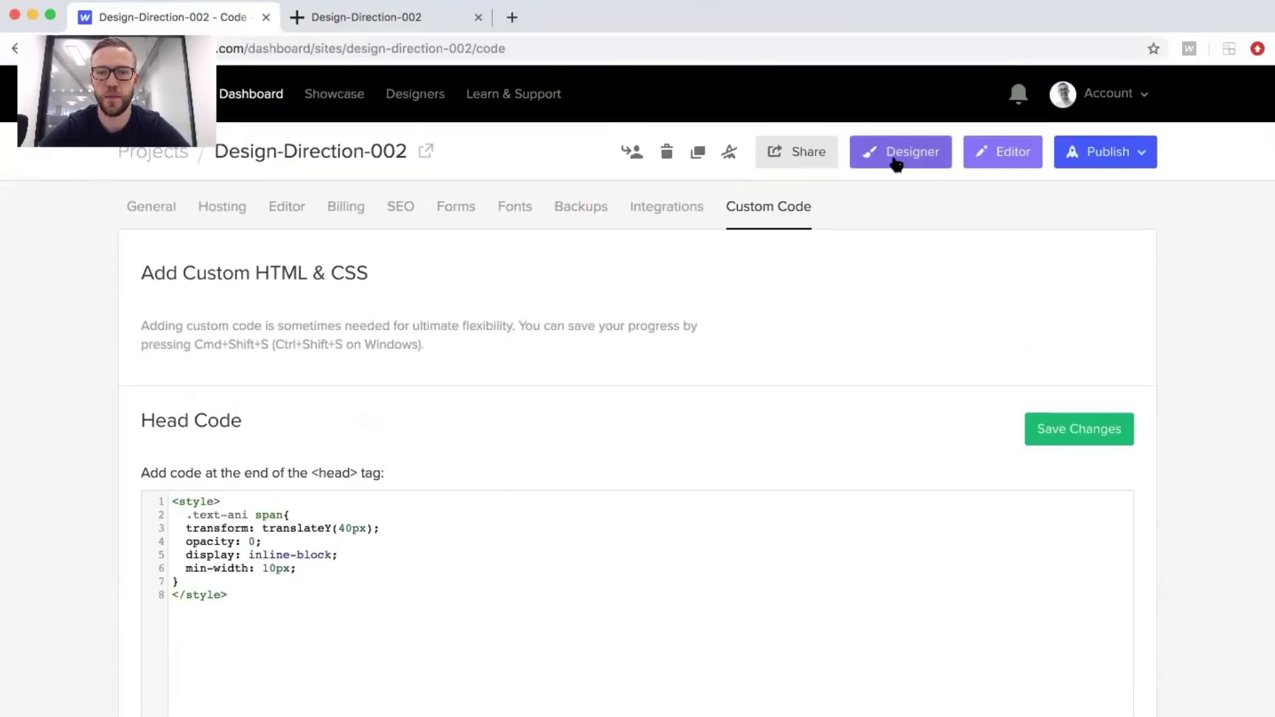
pyautogui.click(896, 164)
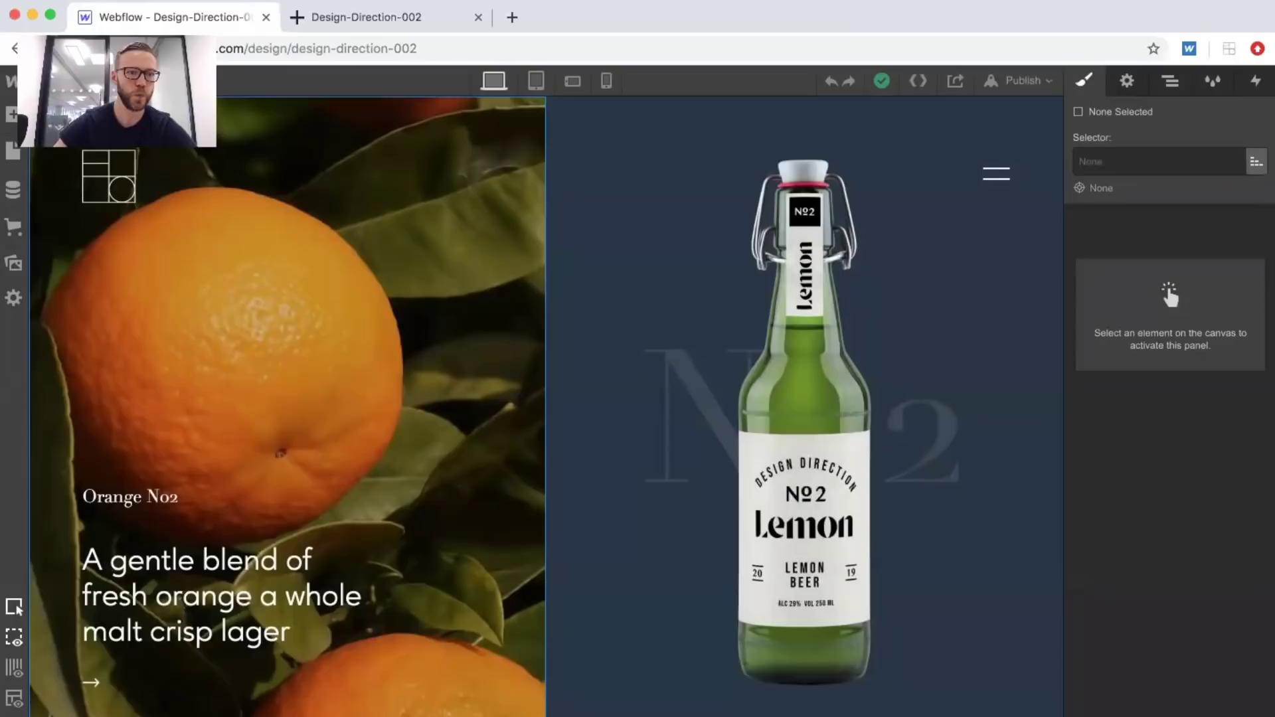
pyautogui.press('p')
pyautogui.click(100, 245)
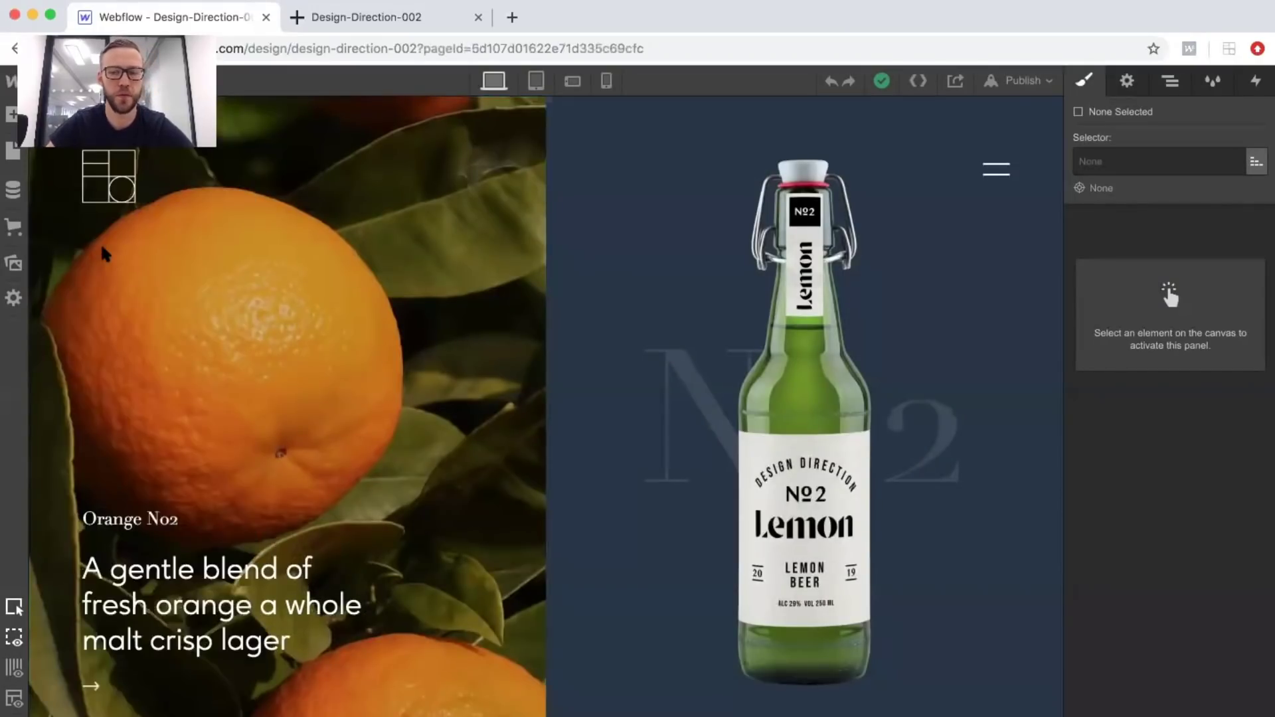
# Publish the site to its webflow.io domain and open the live page.
pyautogui.click(1031, 83)
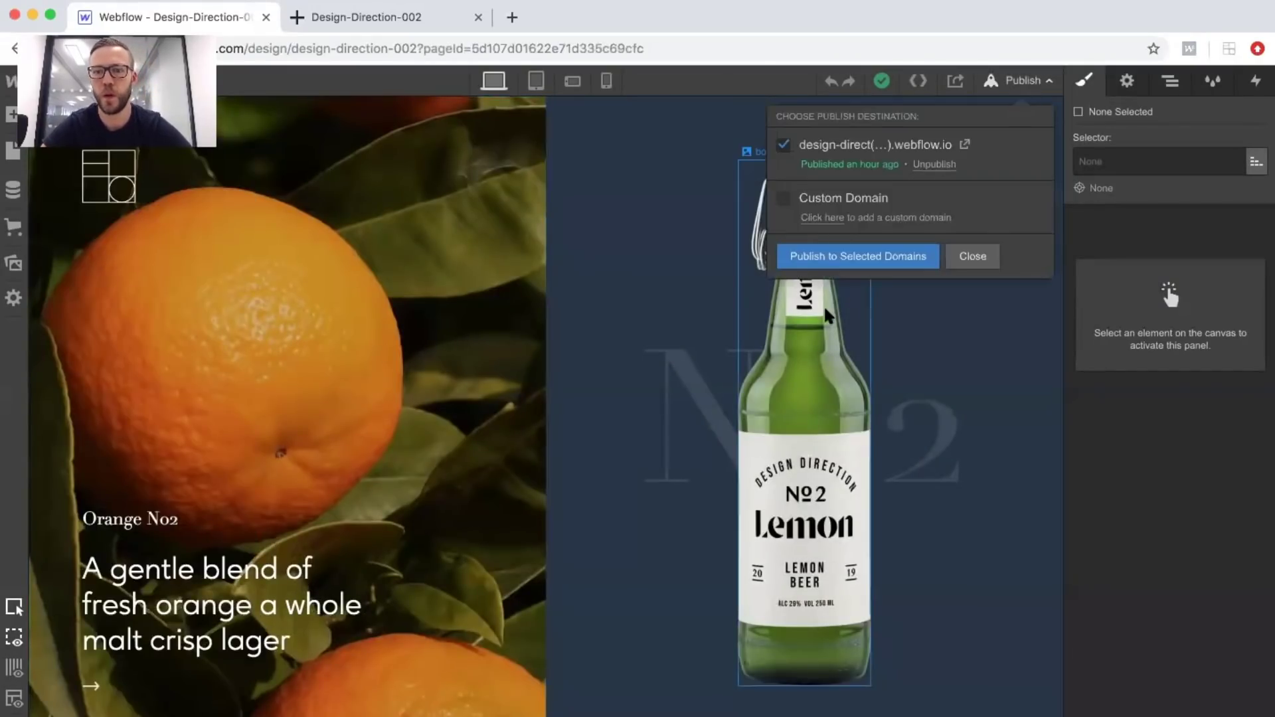
pyautogui.click(820, 261)
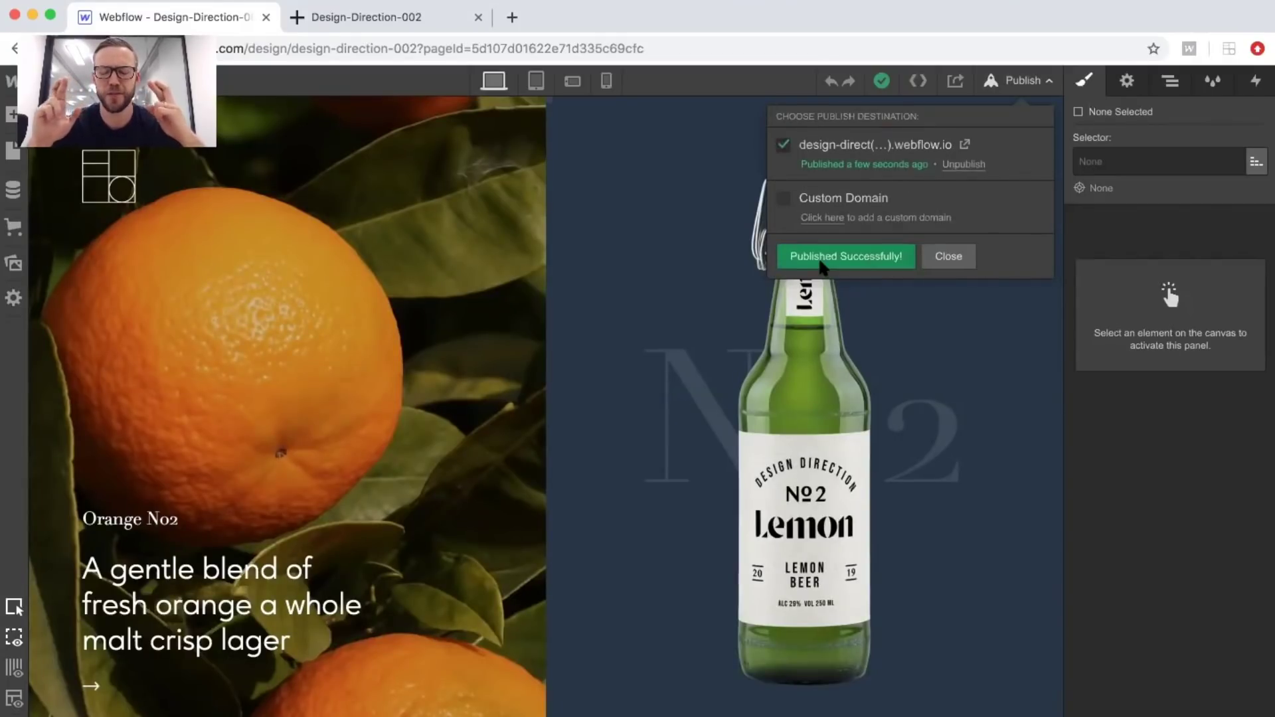
pyautogui.click(965, 145)
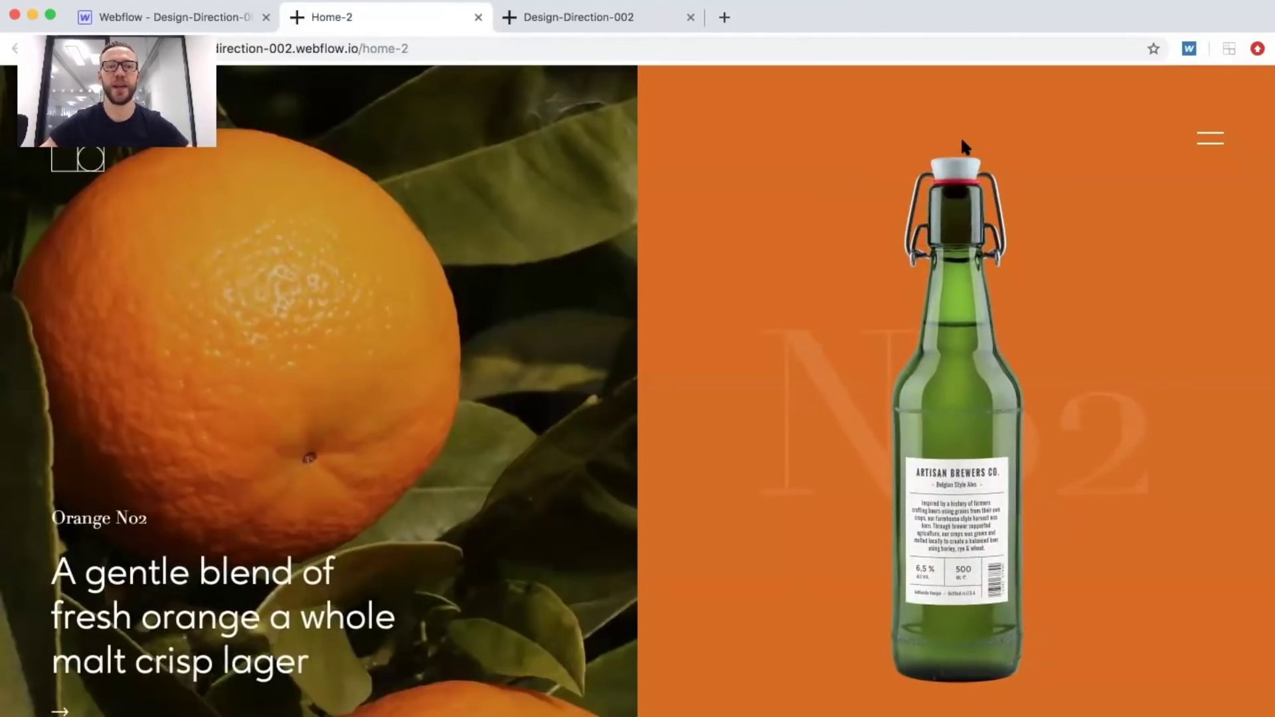
# Reload the published home-2 page to check the letter-by-letter headline animation.
pyautogui.click(504, 50)
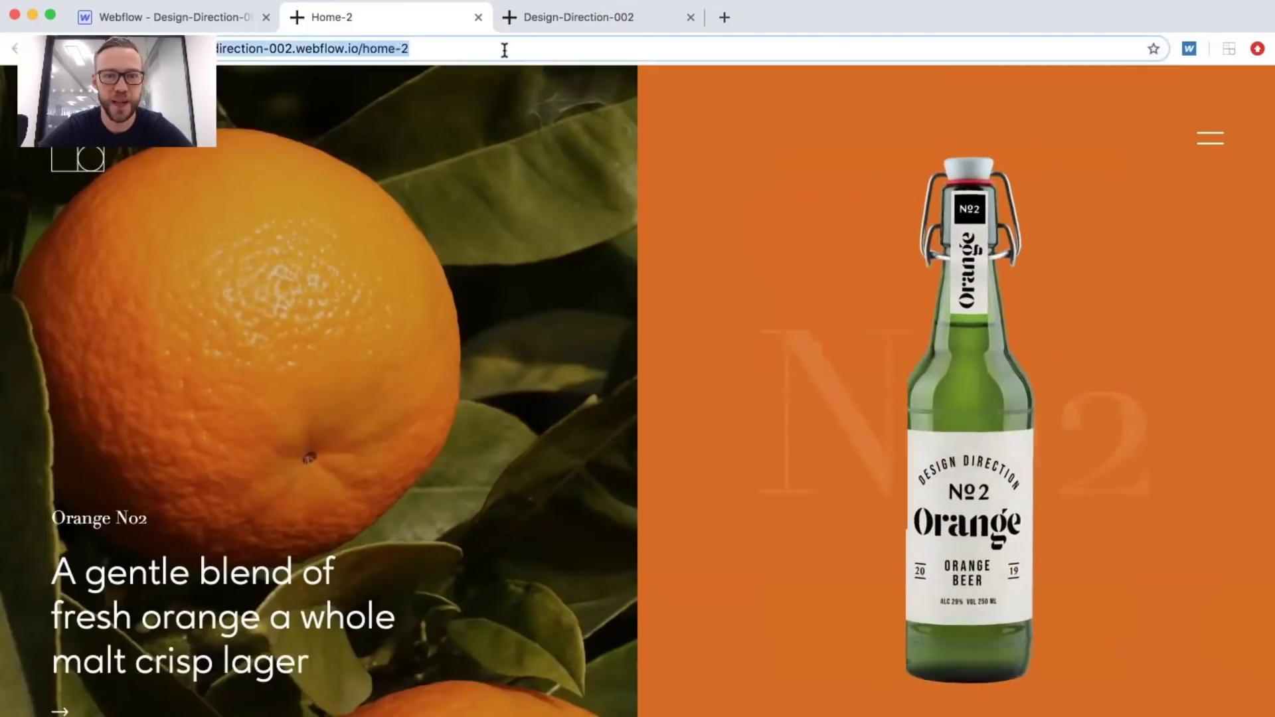
pyautogui.press('Return')
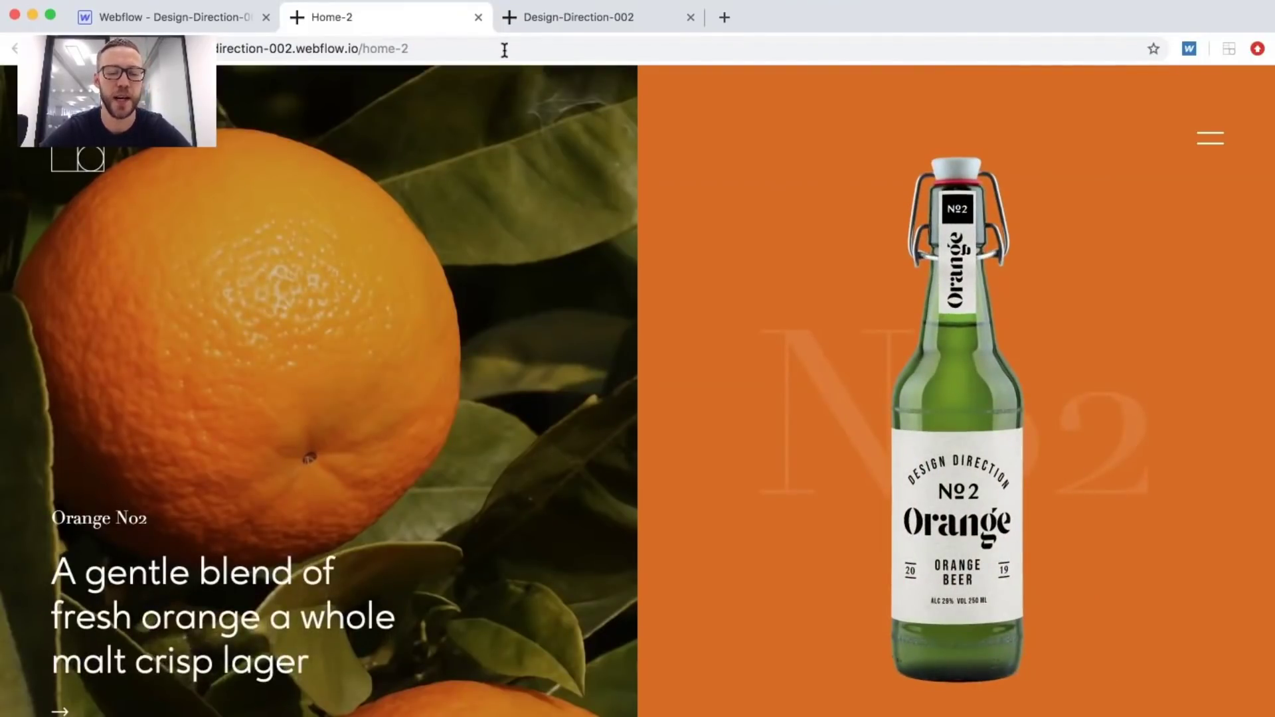
pyautogui.click(505, 50)
pyautogui.press('Return')
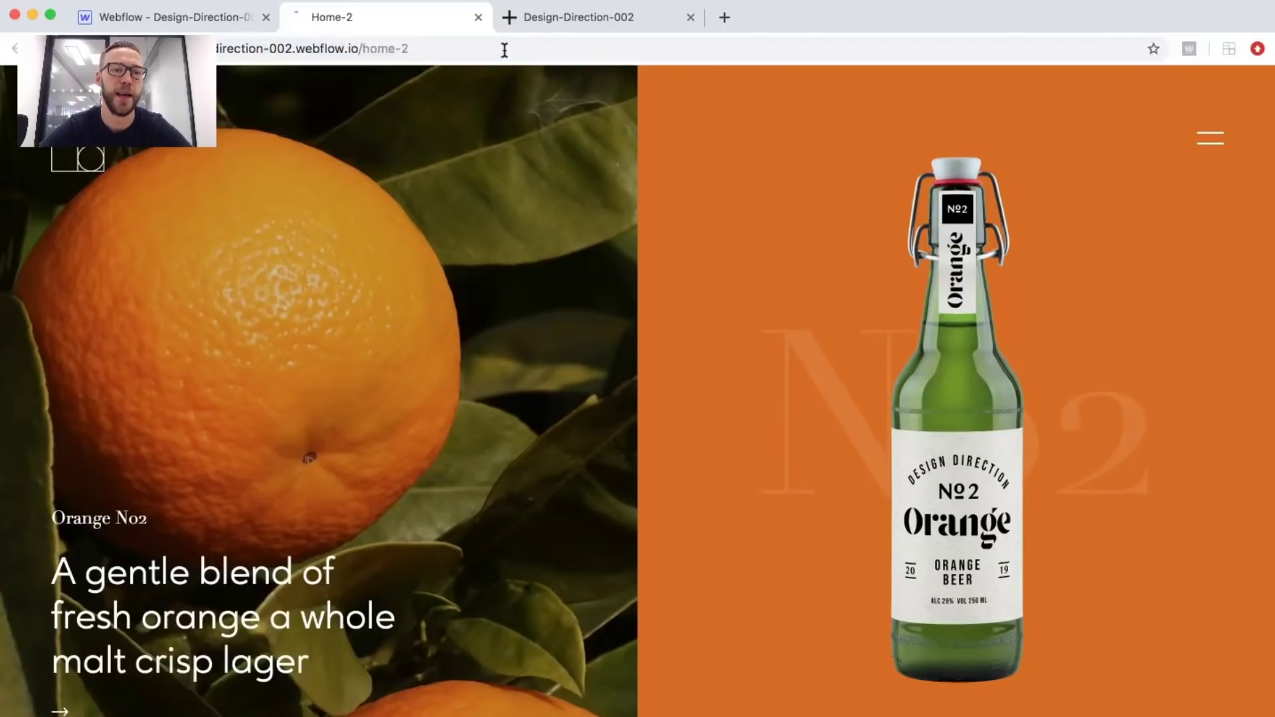
# Inspect the classes of the orange section, its headline and its subtitle in the Designer.
pyautogui.click(233, 18)
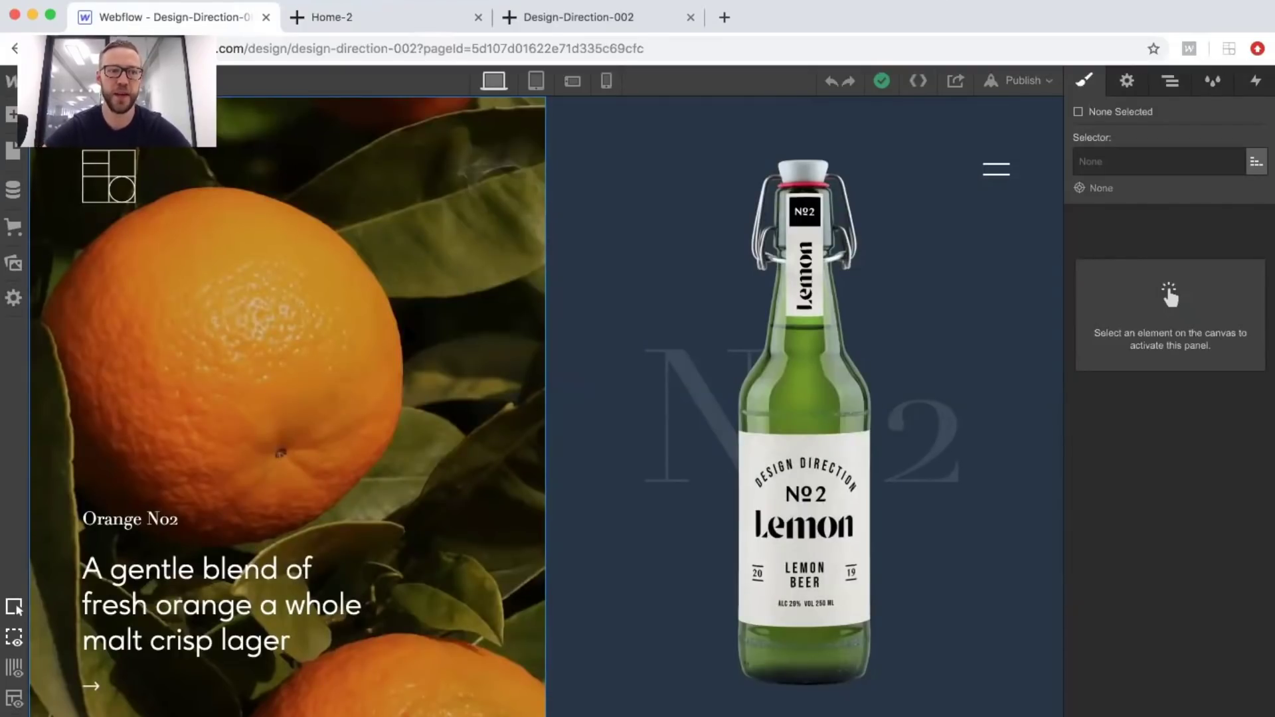
pyautogui.click(342, 284)
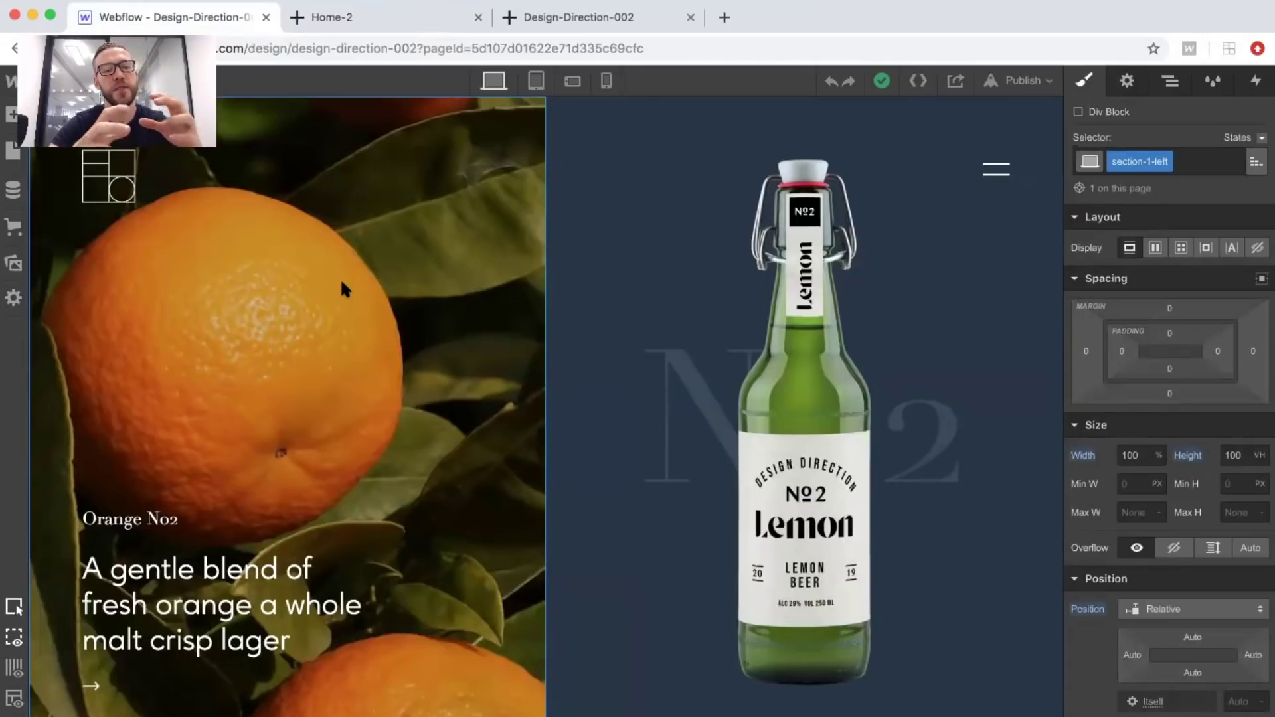
pyautogui.click(214, 608)
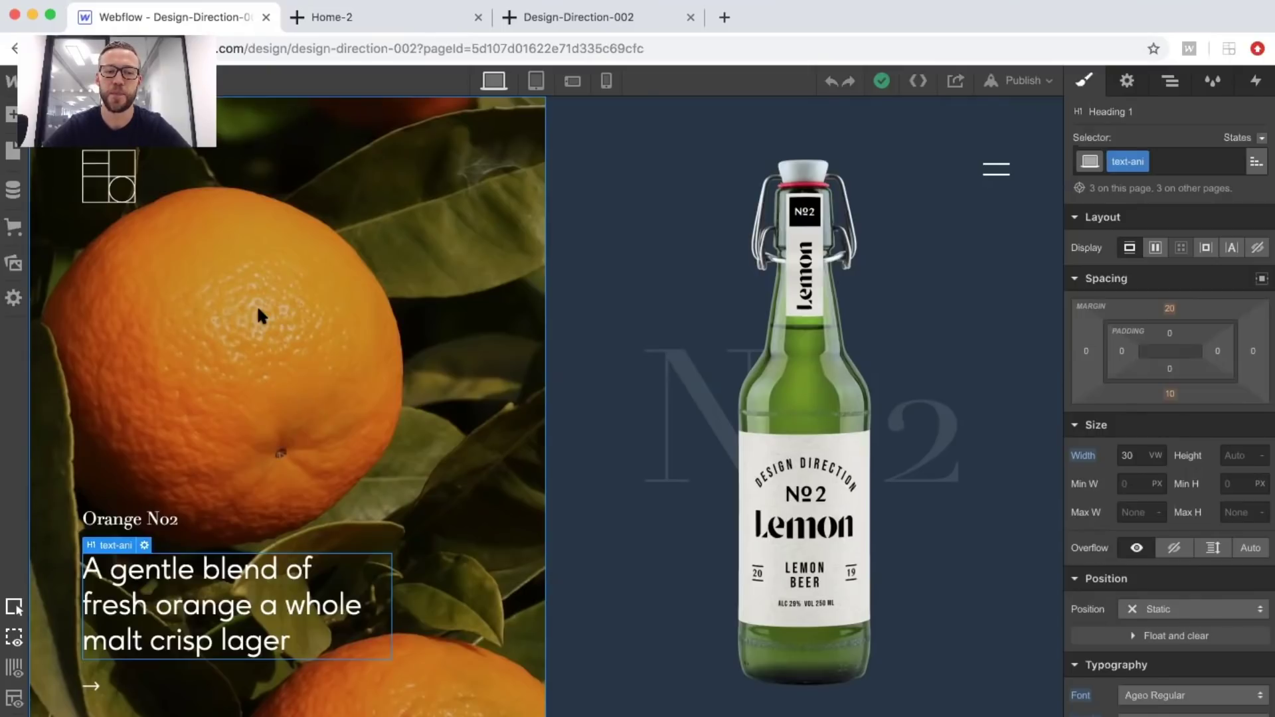
pyautogui.click(166, 519)
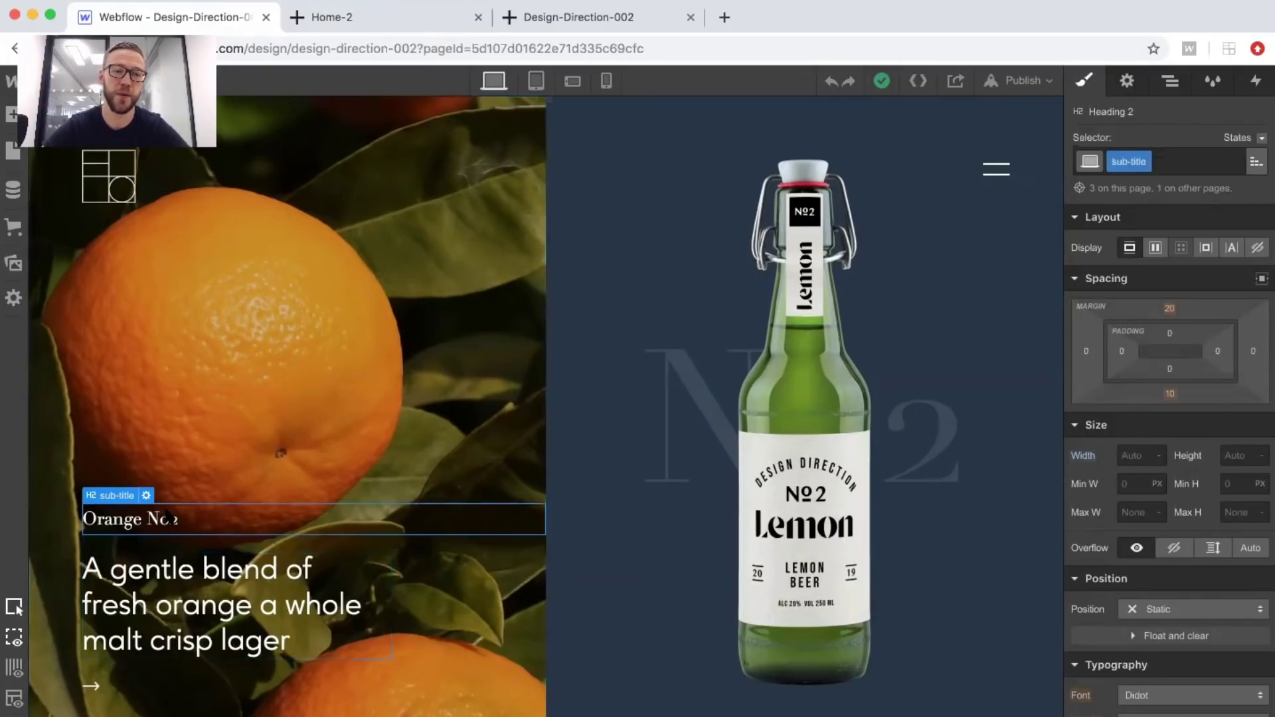
# Replay the headline animation on the published home-2 page, and compare it with the site's root home page.
pyautogui.click(370, 14)
pyautogui.click(435, 50)
pyautogui.press('Return')
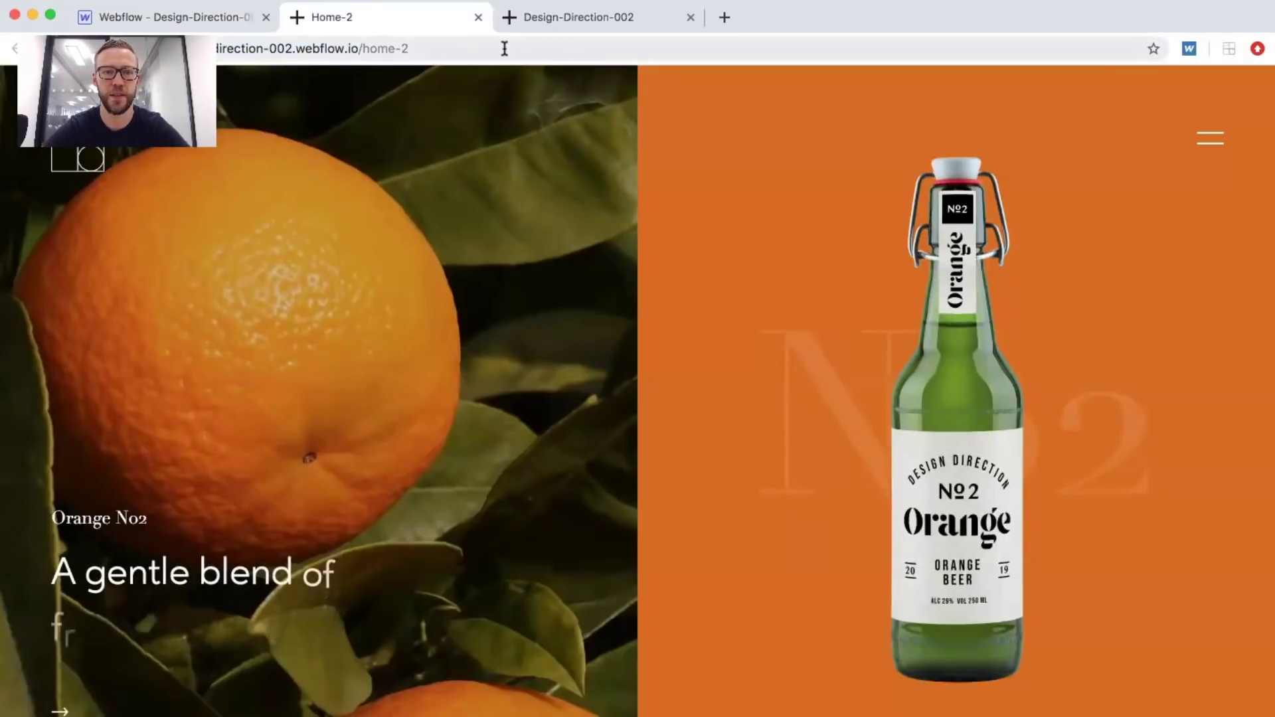
pyautogui.moveTo(432, 47); pyautogui.dragTo(362, 45)
pyautogui.press('BackSpace')
pyautogui.press('Return')
pyautogui.click(366, 45)
pyautogui.press('Return')
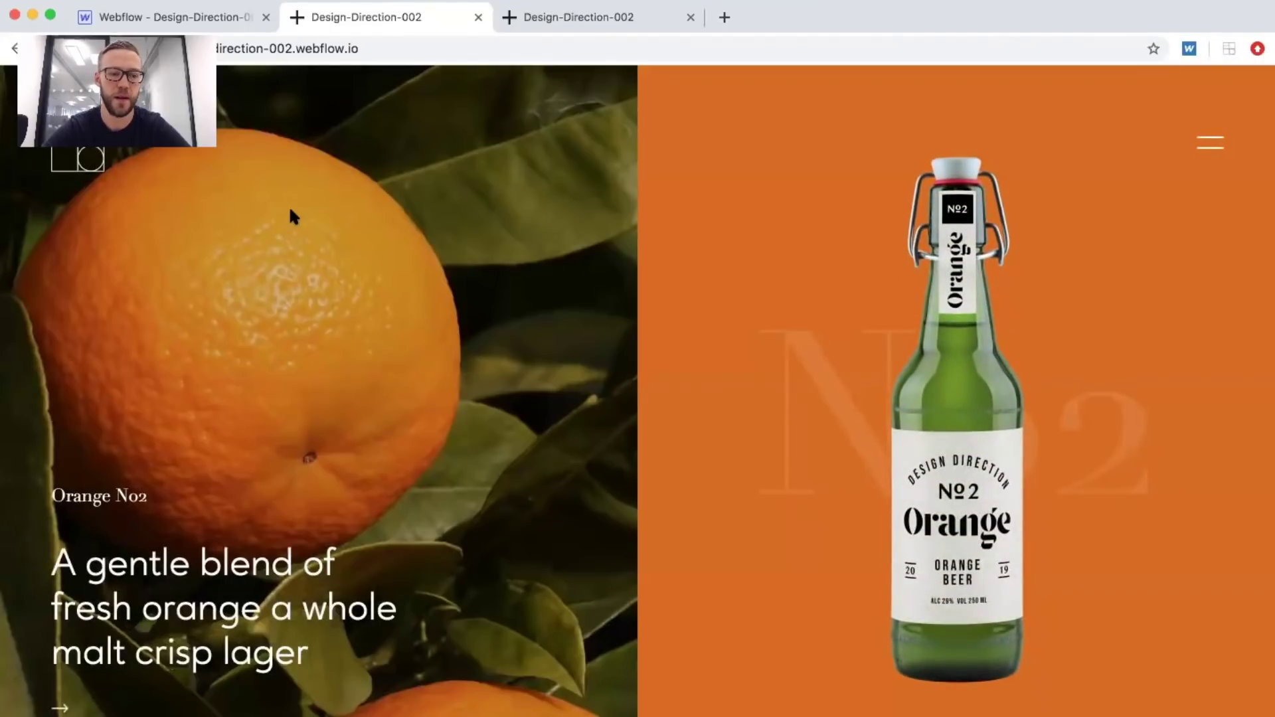
pyautogui.press('super+r')
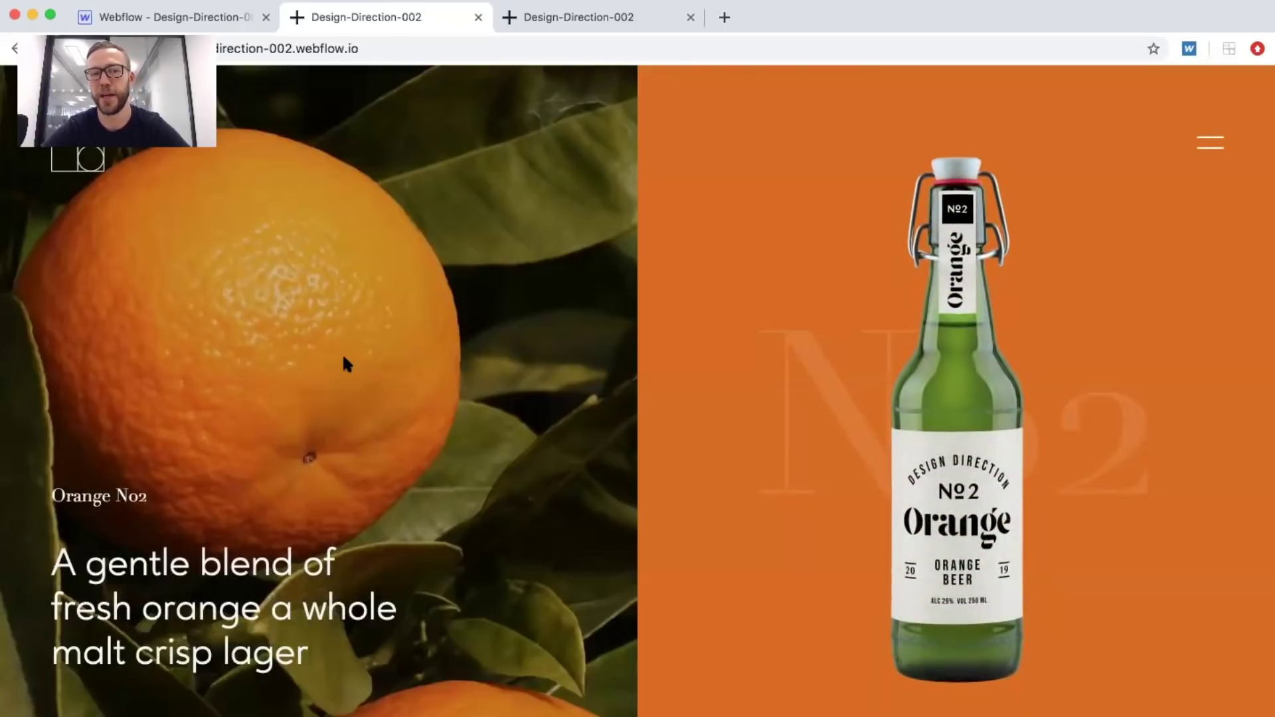
# Add a Page load trigger to the Home-2 page in the Designer.
pyautogui.click(238, 18)
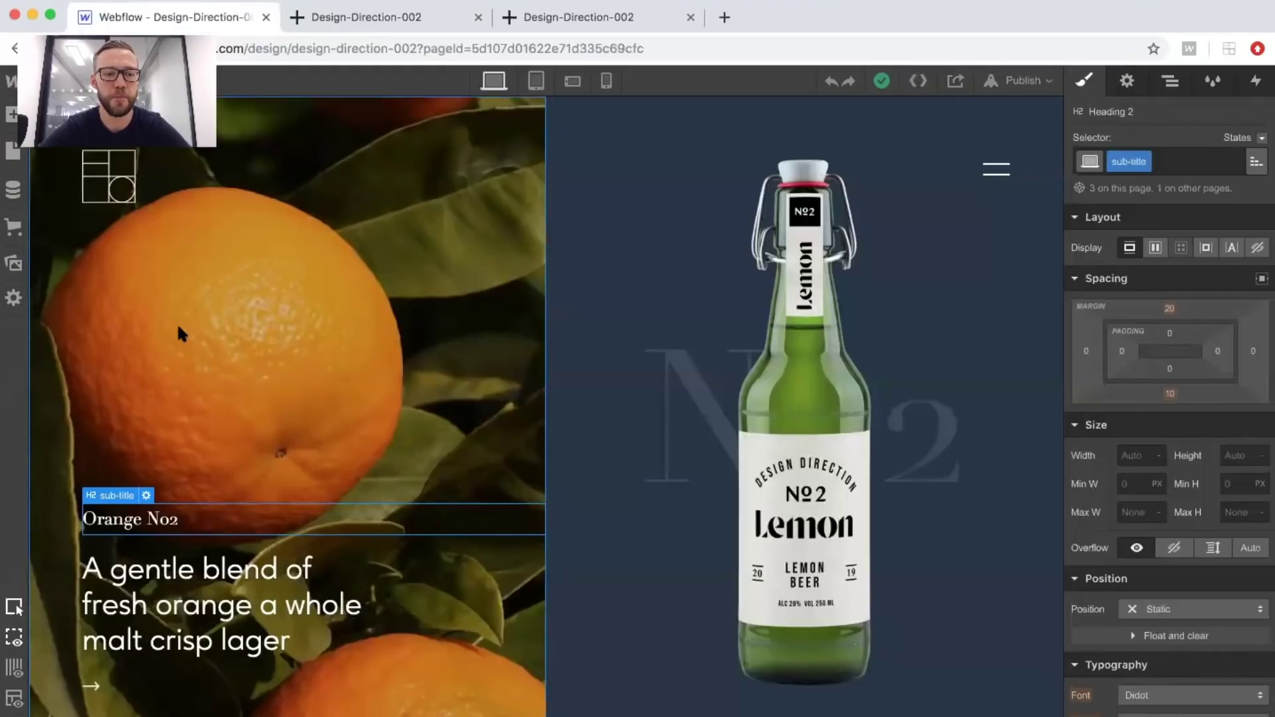
pyautogui.click(1172, 79)
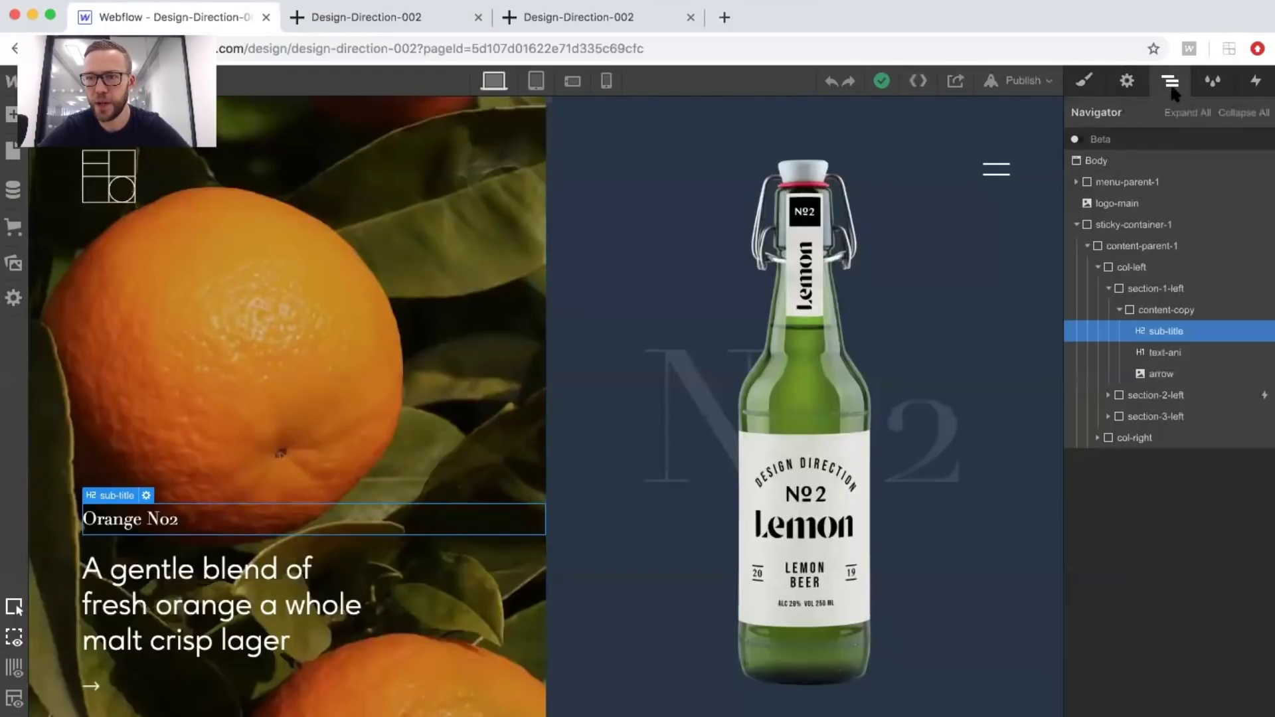
pyautogui.click(1111, 157)
pyautogui.click(1256, 82)
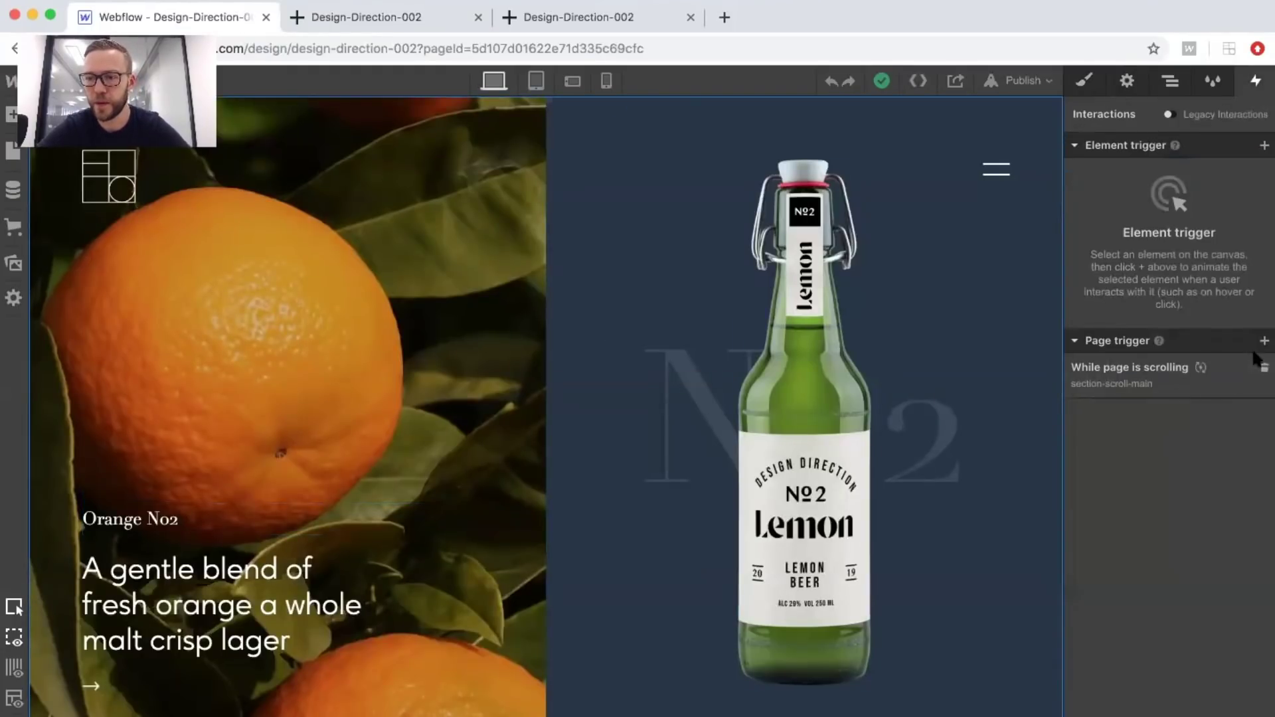
pyautogui.click(1263, 341)
pyautogui.click(1156, 371)
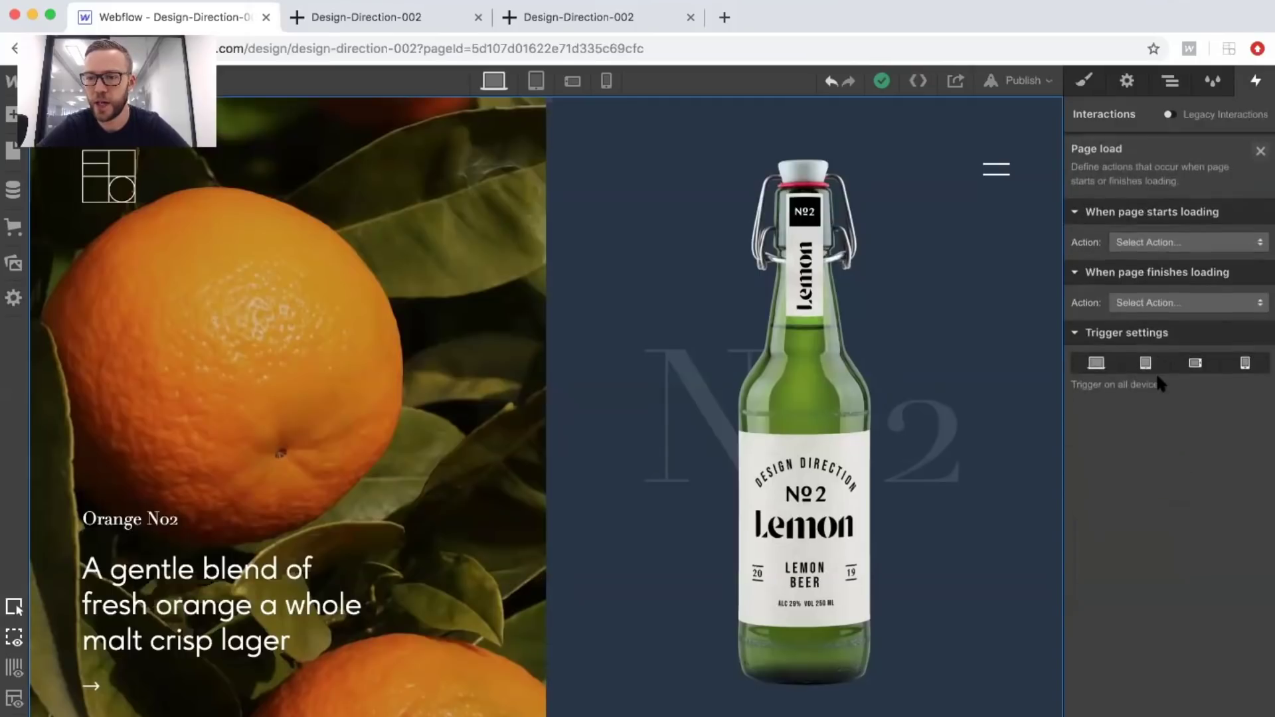
# Set the page-starts-loading action to Start an Animation and create a new timed animation named home-load.
pyautogui.click(1124, 243)
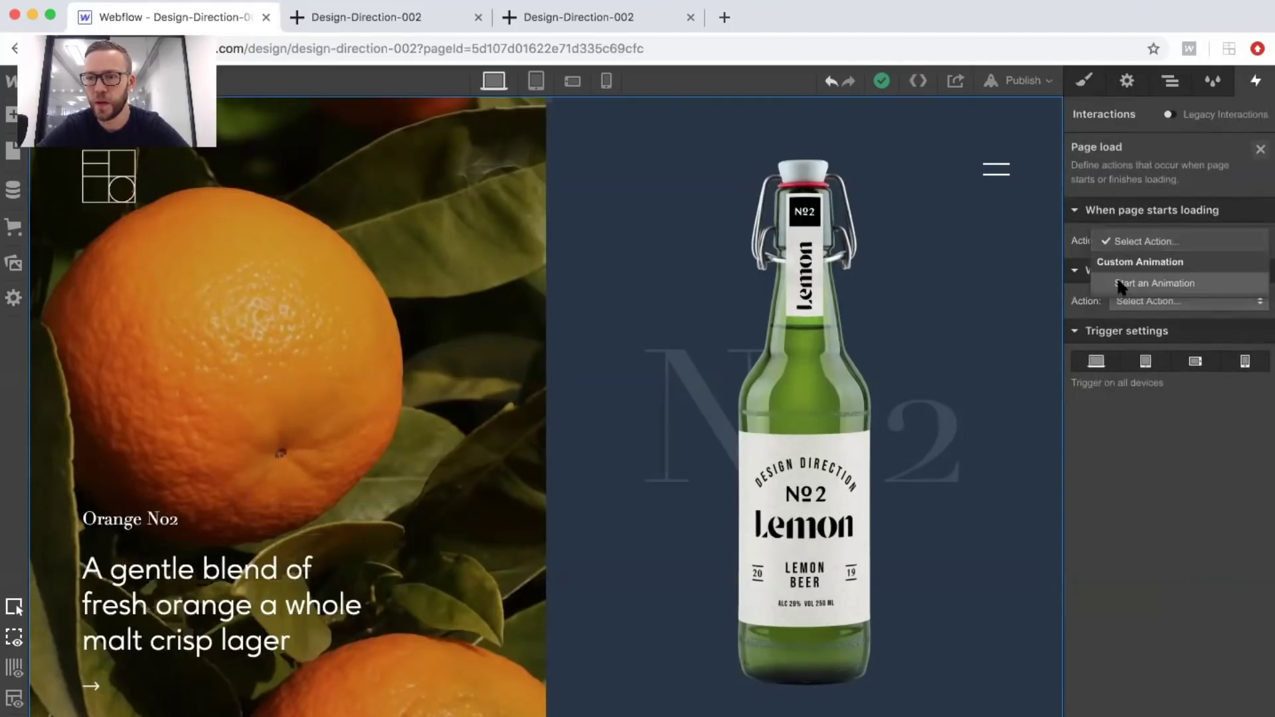
pyautogui.click(1123, 265)
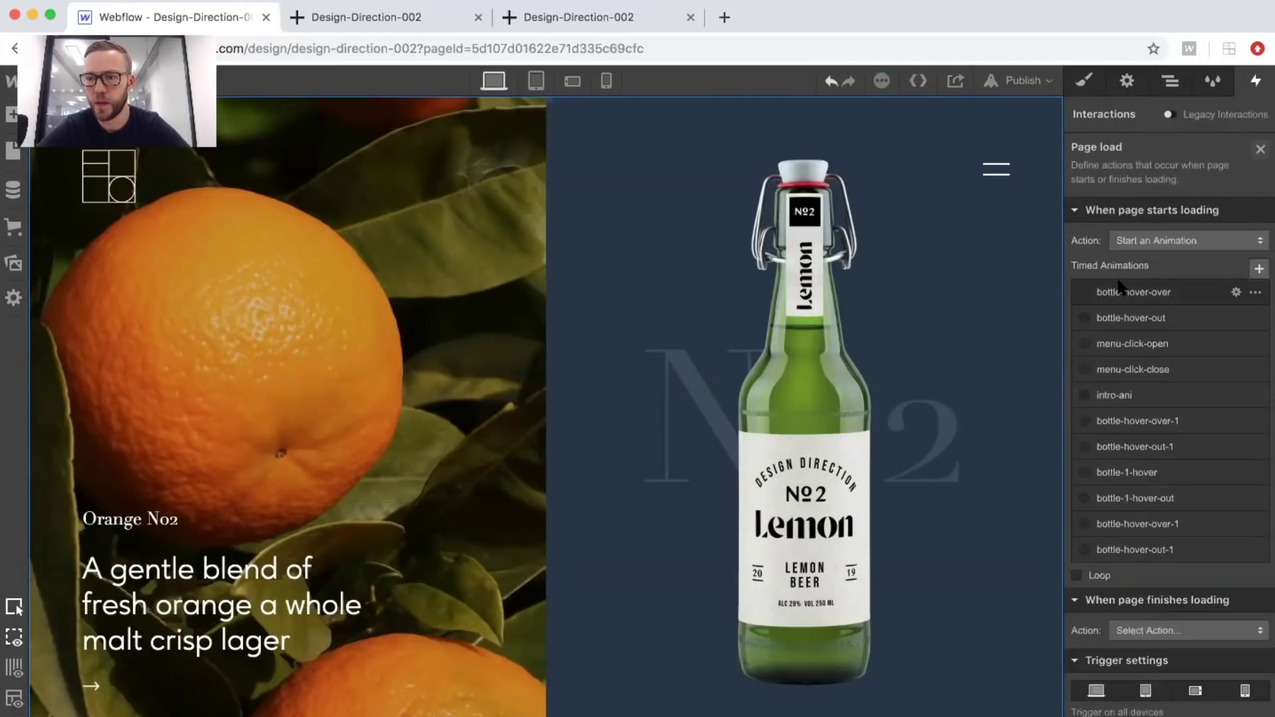
pyautogui.click(1260, 268)
pyautogui.write('home-load')
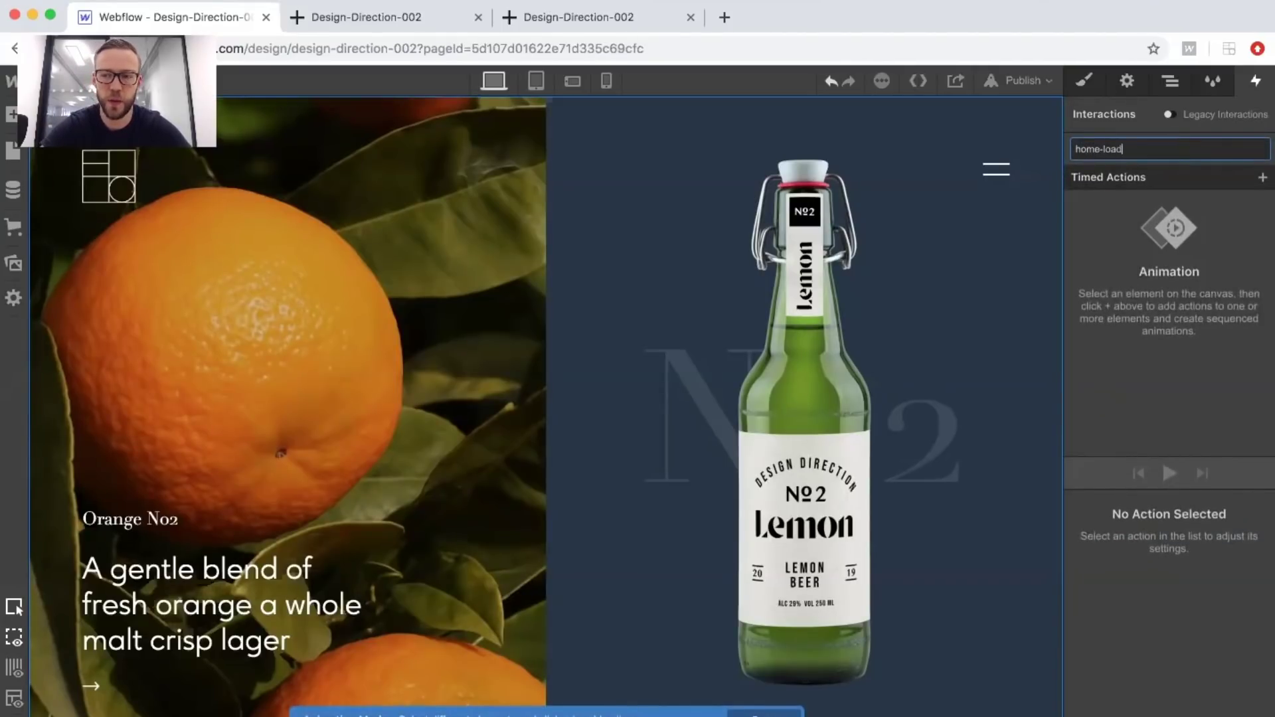
pyautogui.press('Return')
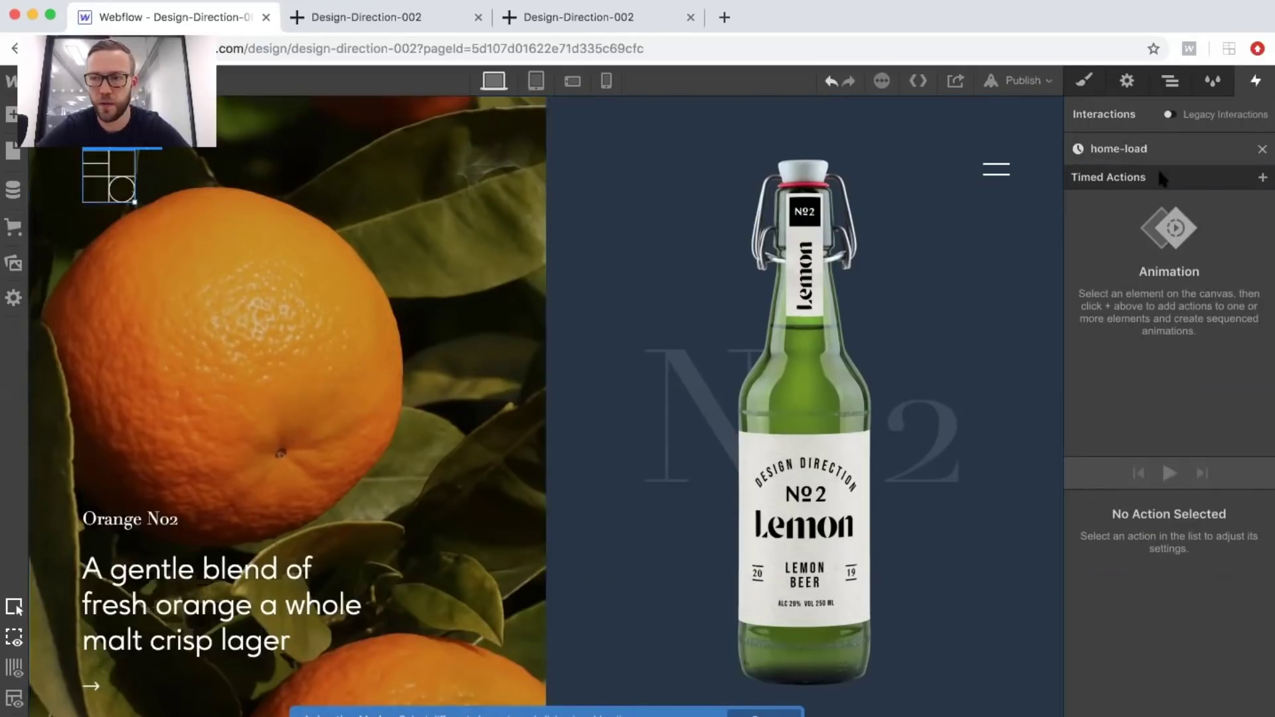
# Add an Opacity action for logo-main to home-load, set as initial state with opacity 0.
pyautogui.click(1261, 178)
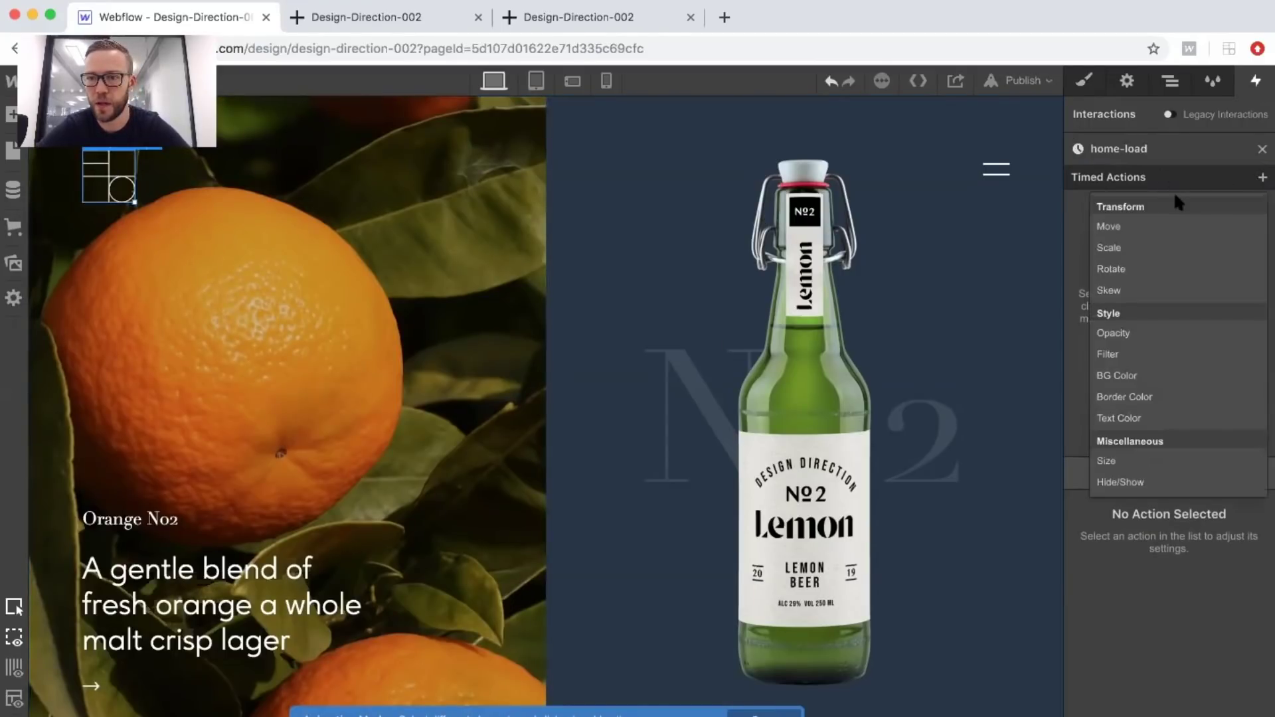
pyautogui.click(1119, 329)
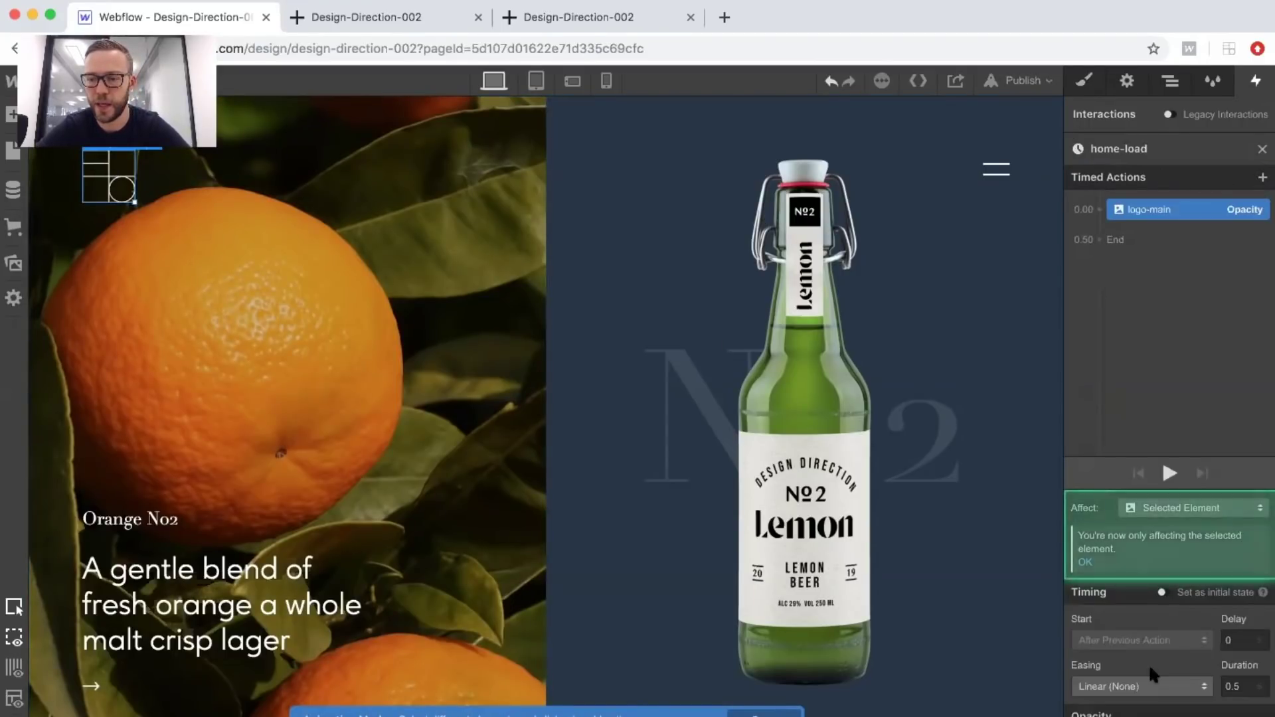
pyautogui.click(1159, 592)
pyautogui.moveTo(1196, 647); pyautogui.dragTo(1085, 649)
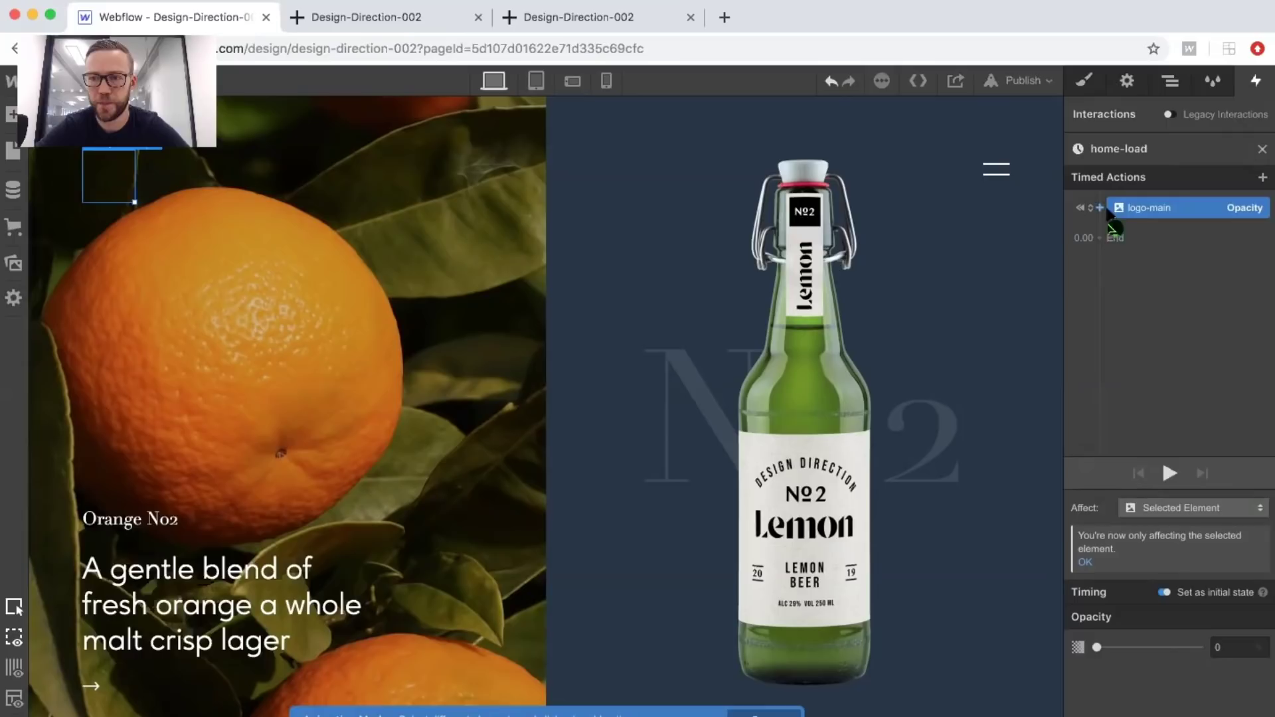
# Add a second Opacity action for logo-main after the initial state, with Ease easing and a duration of 1 second.
pyautogui.click(1101, 208)
pyautogui.click(1097, 376)
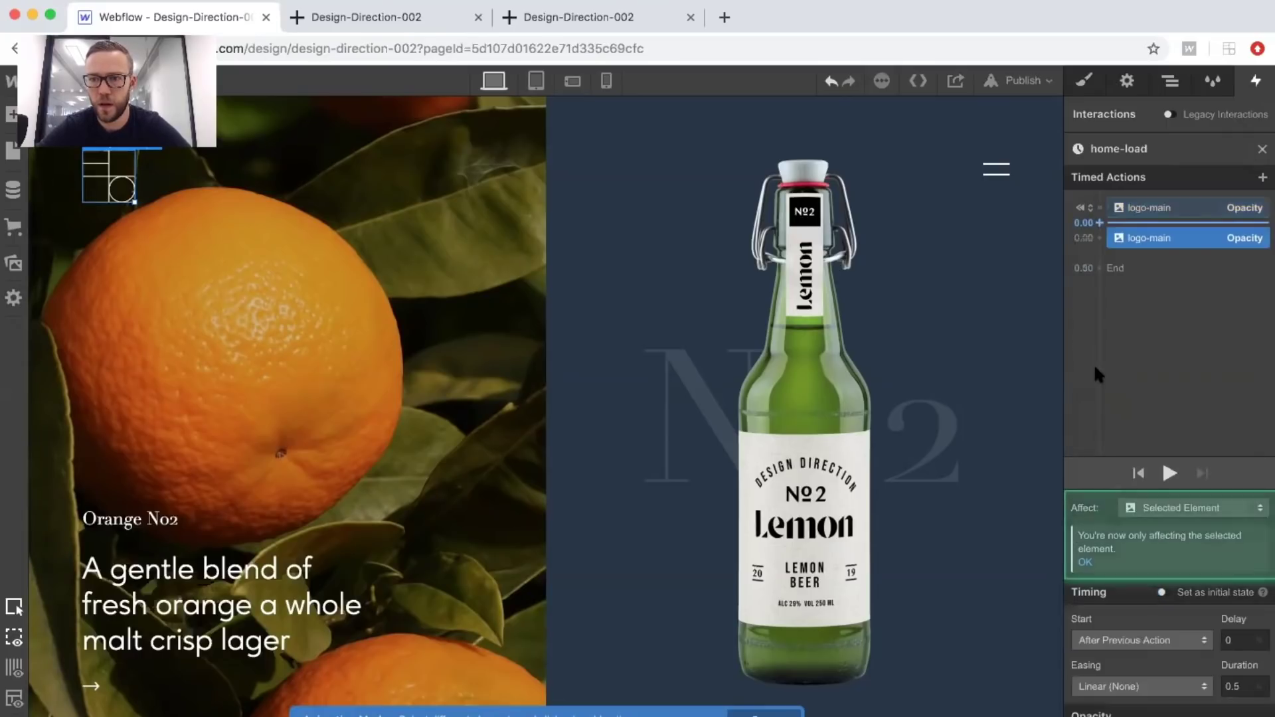
pyautogui.click(1130, 684)
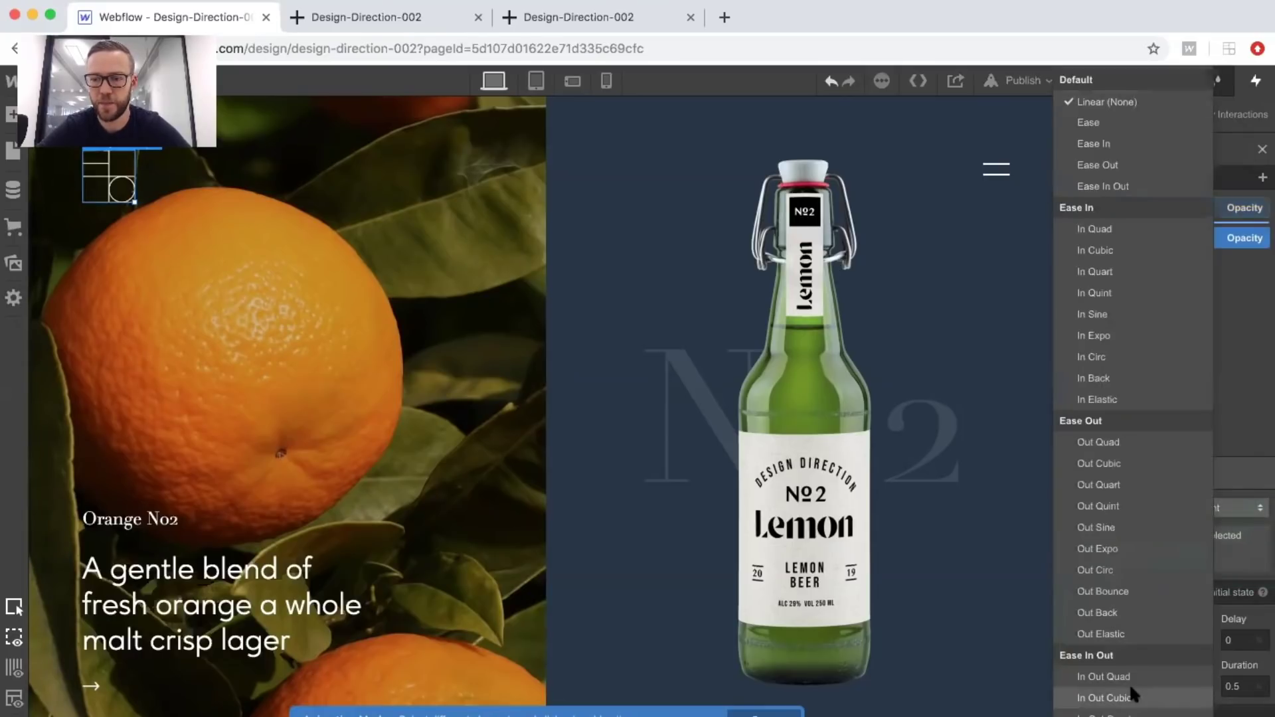
pyautogui.click(1082, 124)
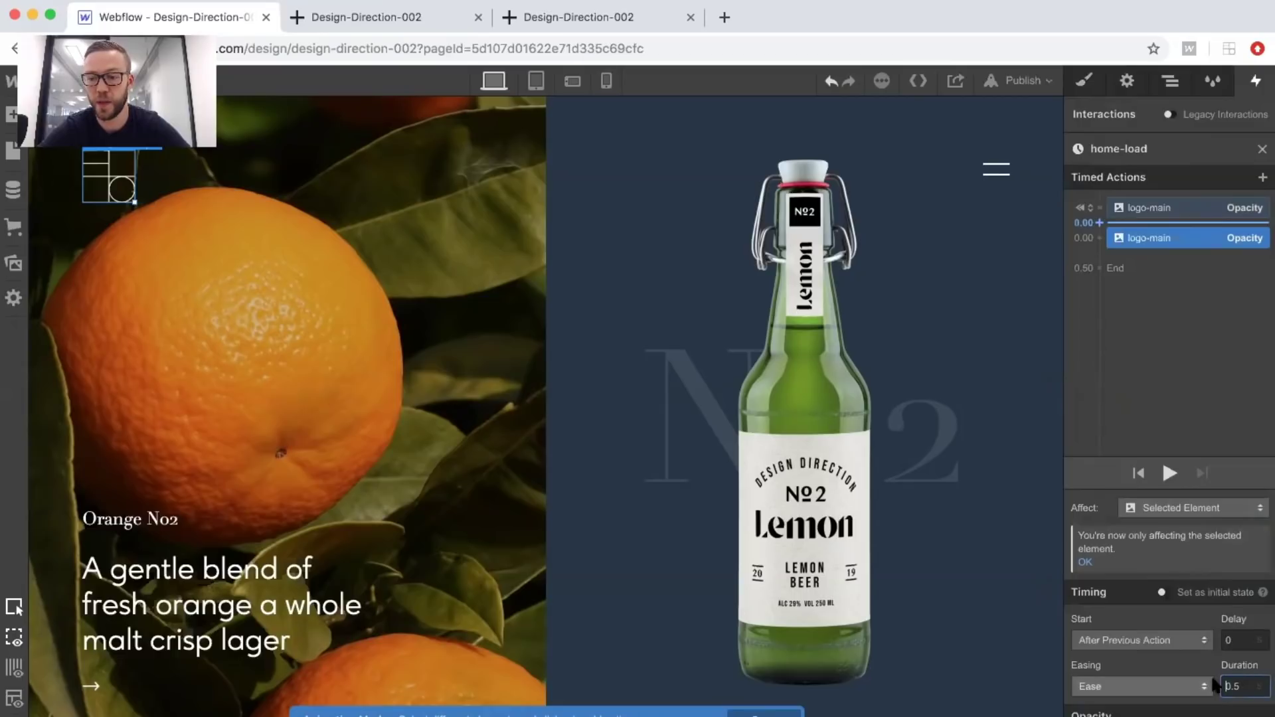
pyautogui.press('Delete')
pyautogui.press('Delete')
pyautogui.press('Delete')
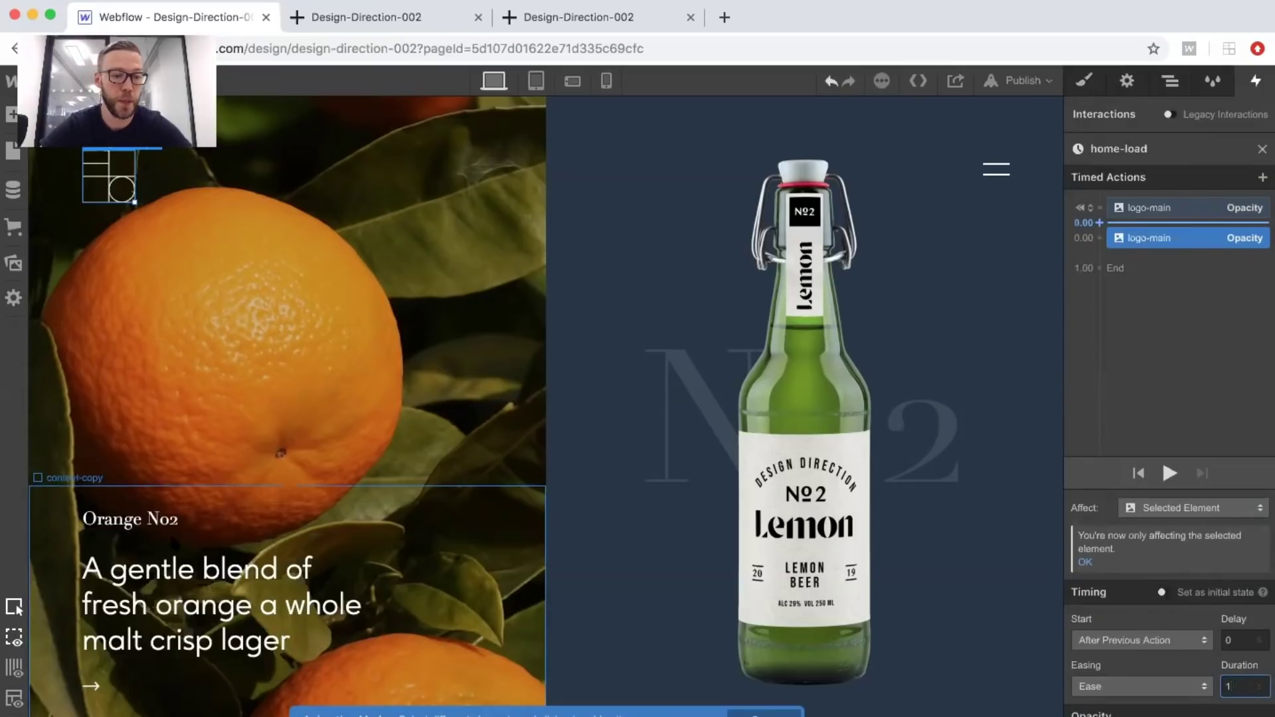
# Add an initial-state Opacity action for the Orange No2 sub-title heading with opacity 0.
pyautogui.click(173, 528)
pyautogui.click(1102, 209)
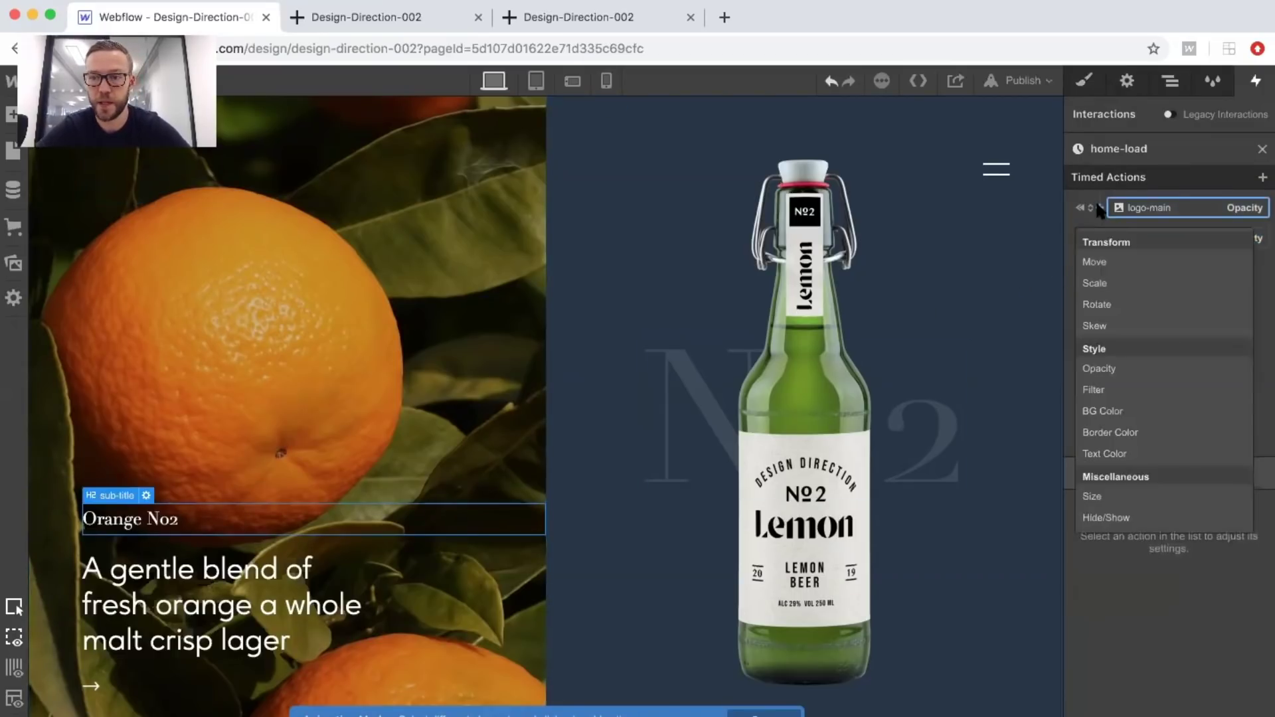
pyautogui.click(1106, 366)
pyautogui.moveTo(1199, 648); pyautogui.dragTo(1096, 648)
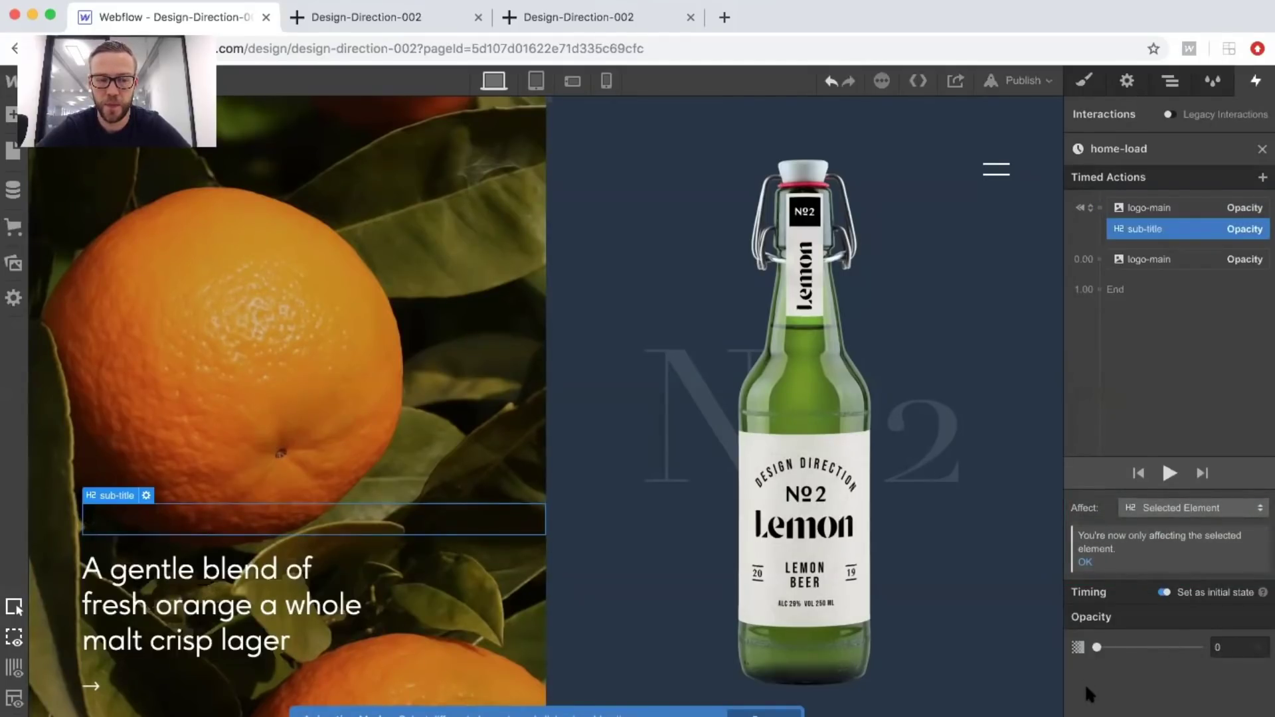
# Add a timed Opacity action for the Orange No2 sub-title with Ease easing, a 1 second duration and a 0.2 second delay.
pyautogui.click(1101, 259)
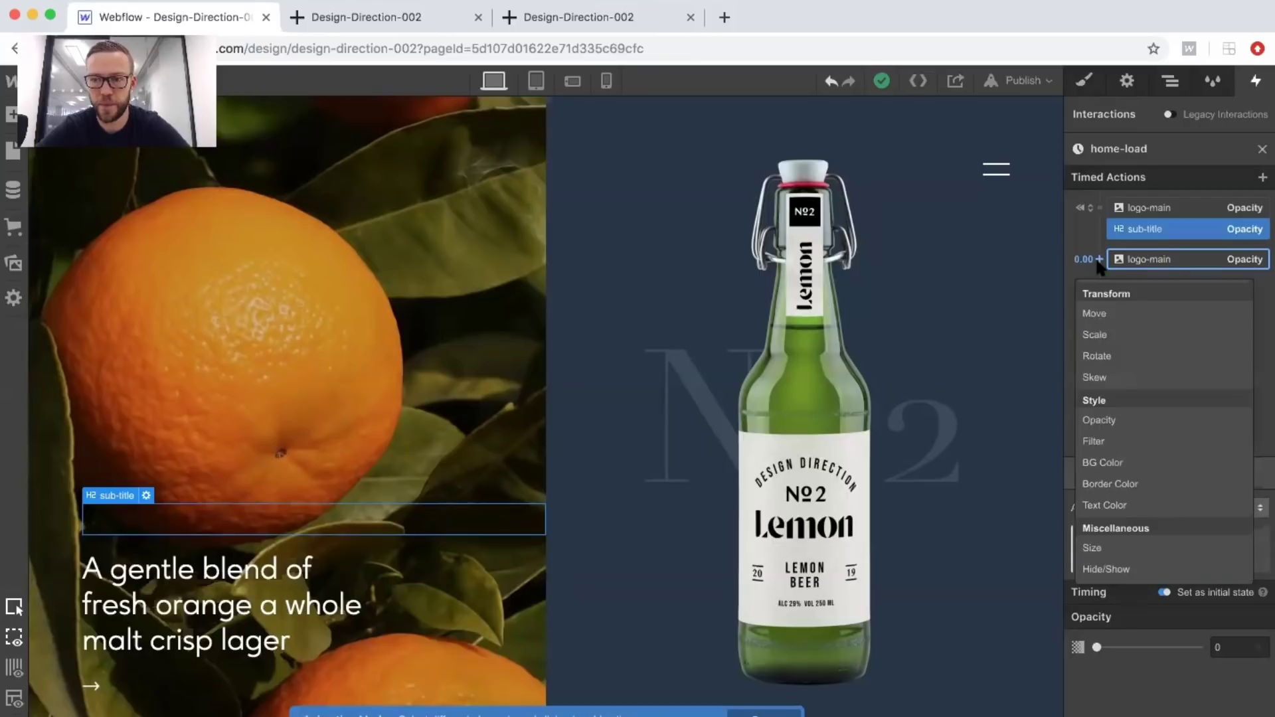
pyautogui.click(1087, 413)
pyautogui.click(1126, 685)
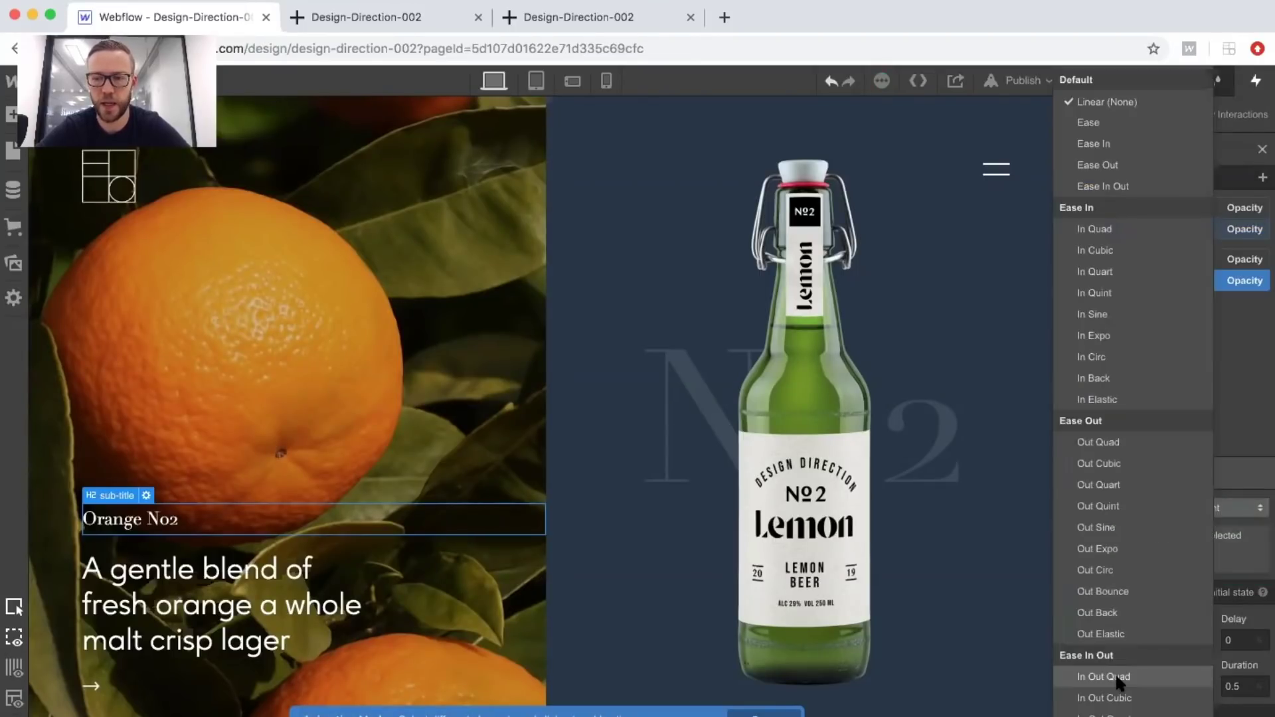
pyautogui.click(1106, 123)
pyautogui.click(1243, 682)
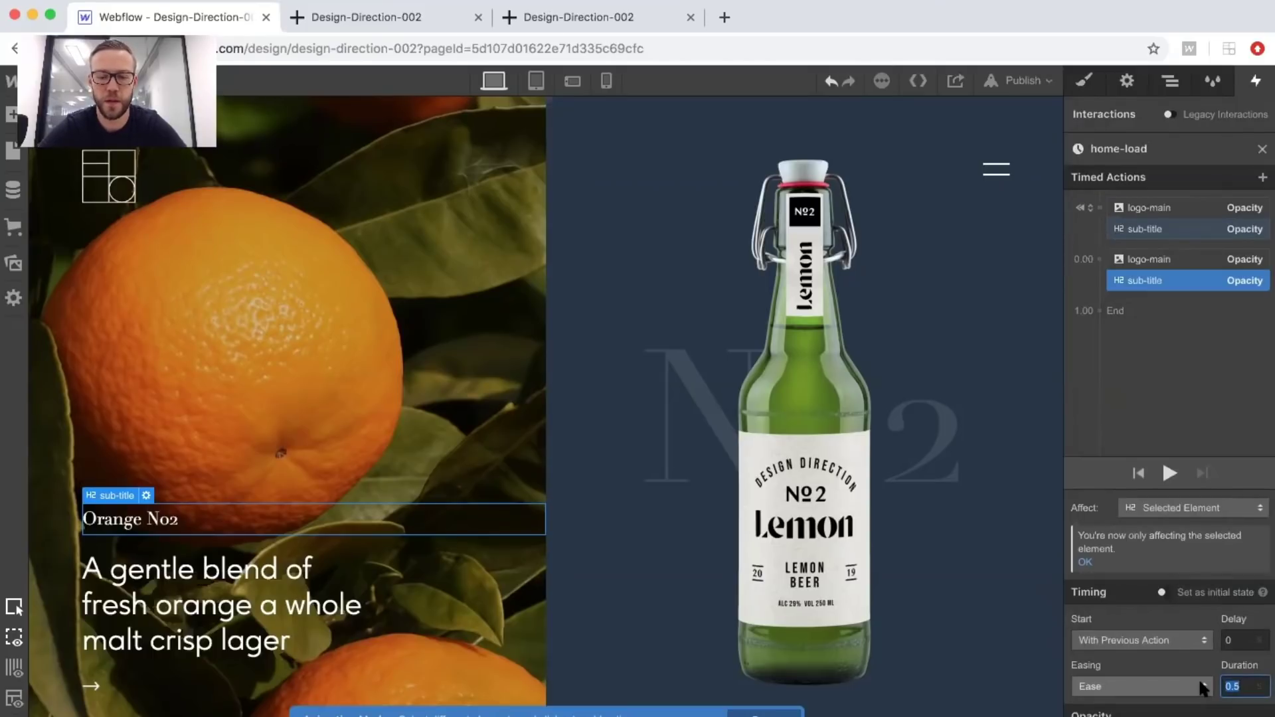
pyautogui.write('1')
pyautogui.click(1241, 635)
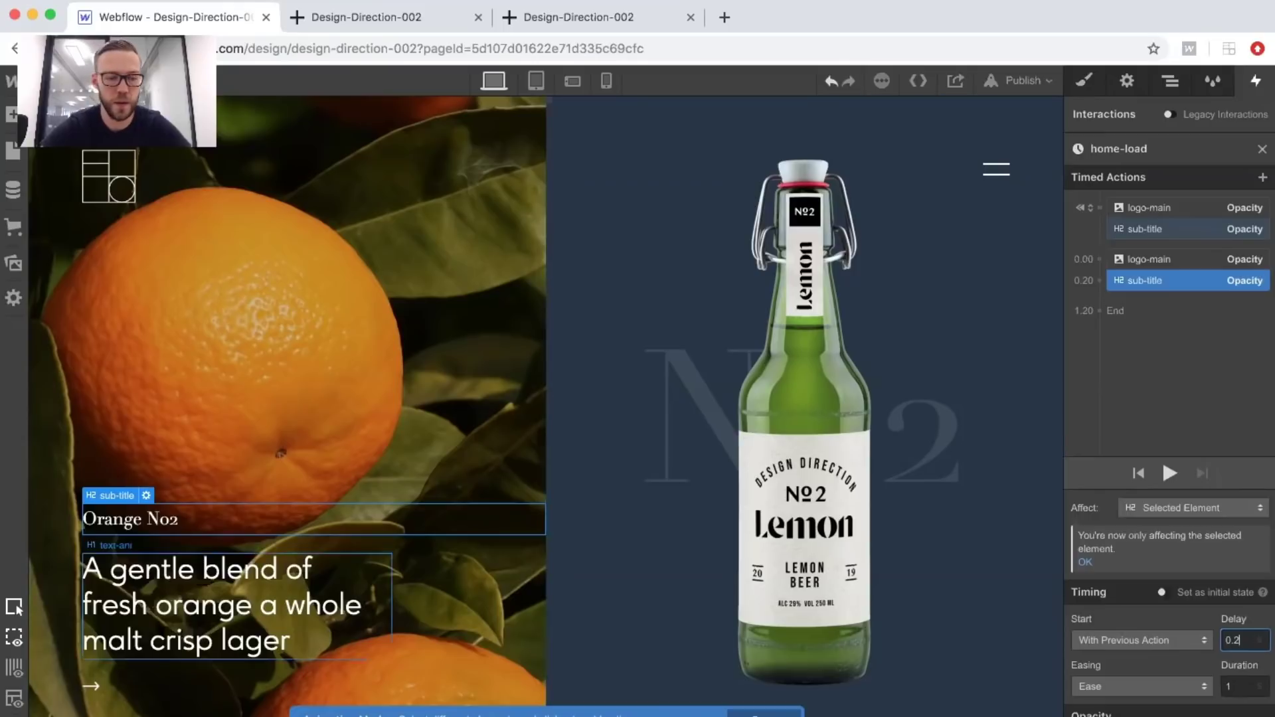
# Add an initial-state Opacity action for the arrow below the orange headline, with opacity 0.
pyautogui.click(733, 459)
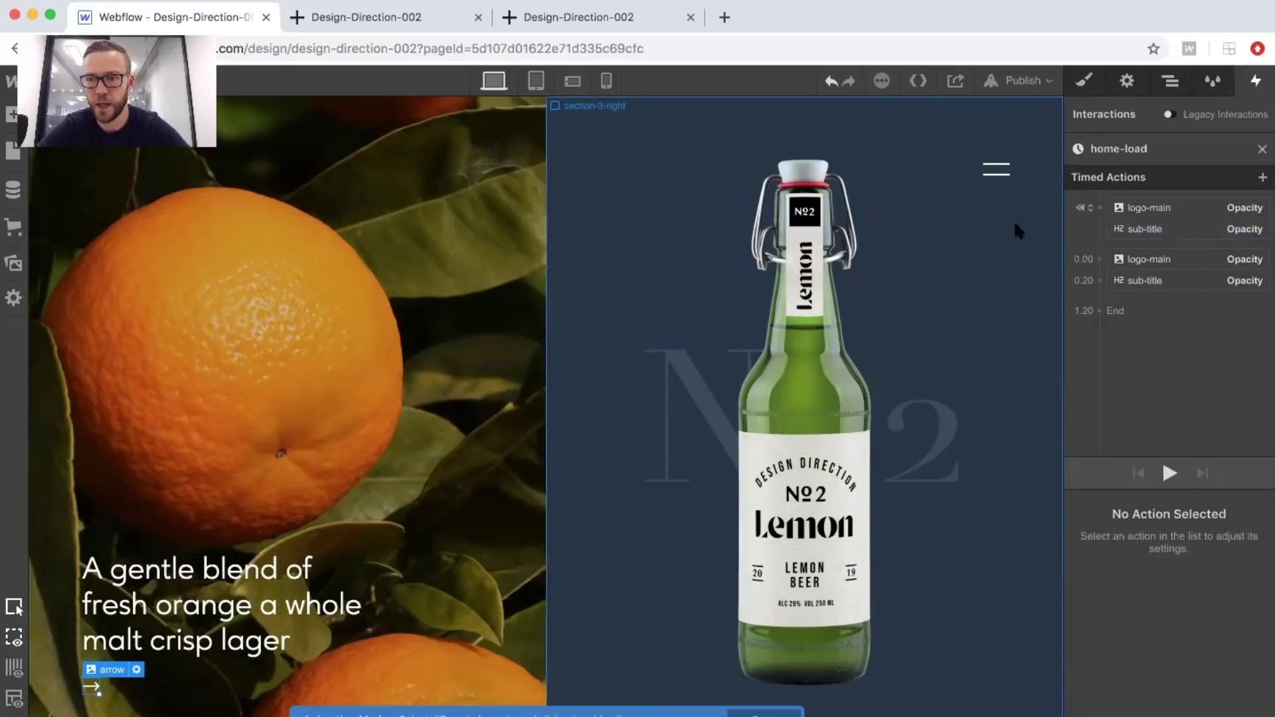
pyautogui.click(1099, 207)
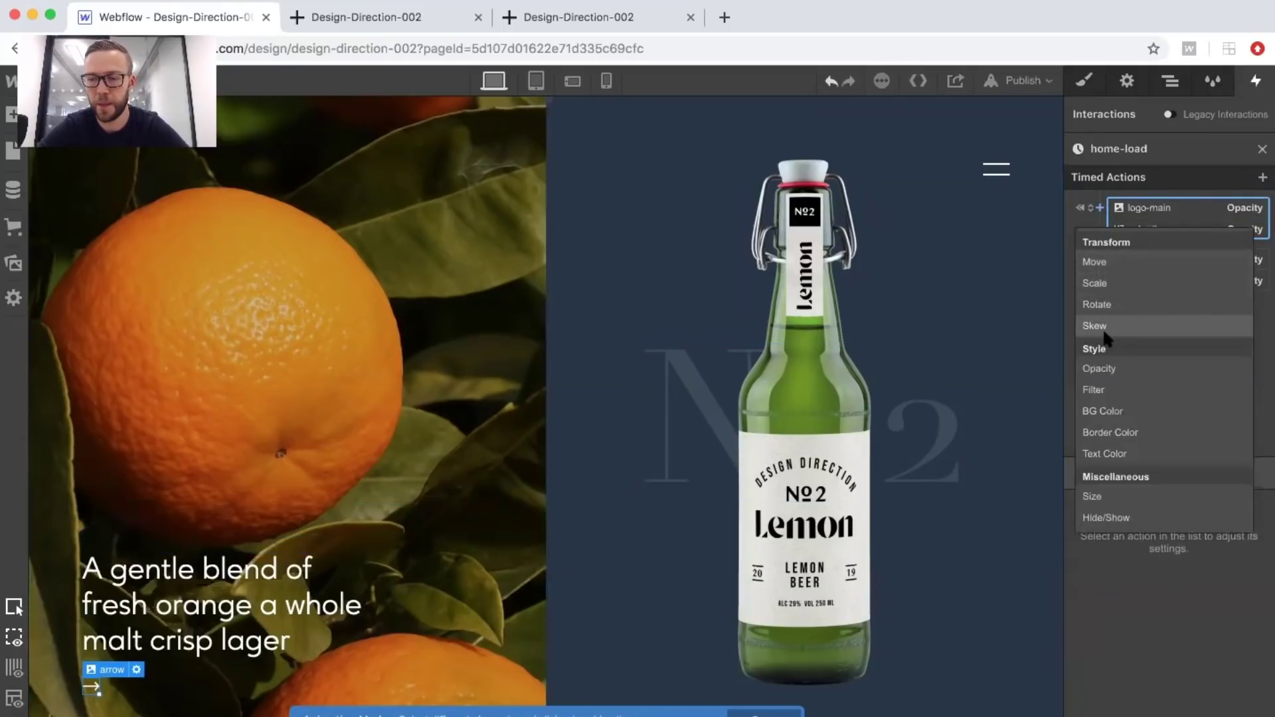
pyautogui.click(1106, 368)
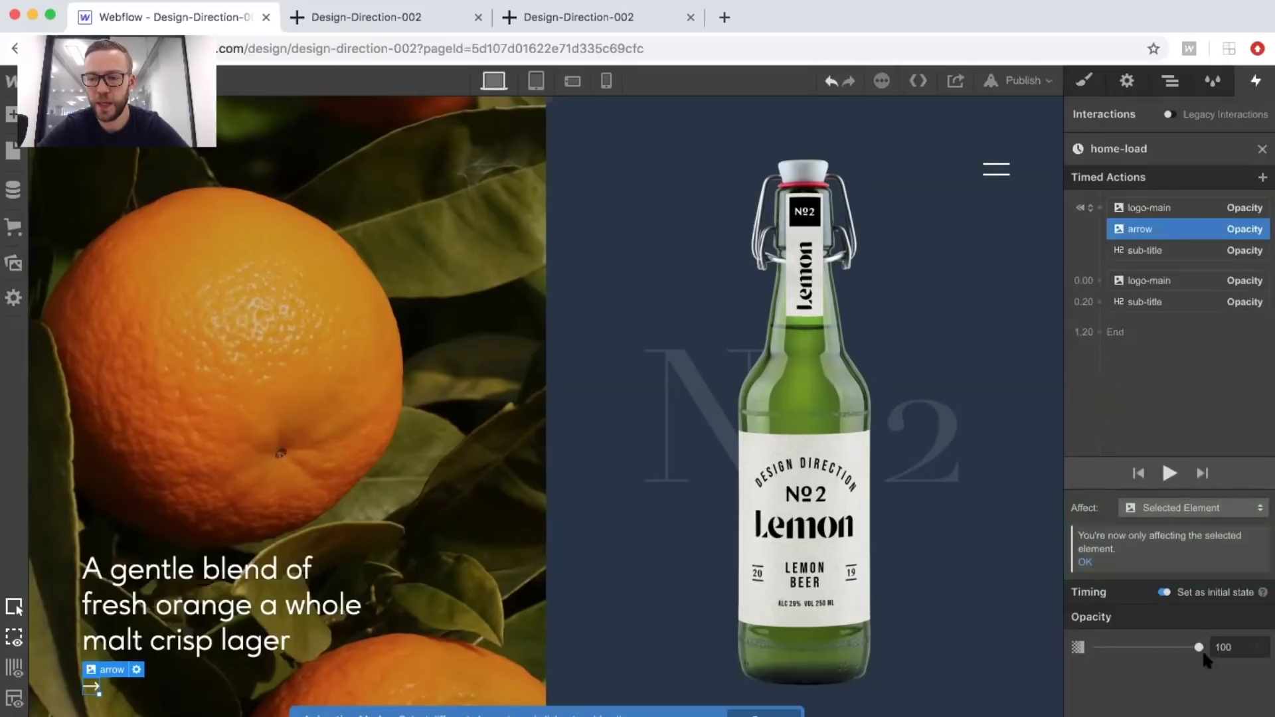
pyautogui.moveTo(1201, 647); pyautogui.dragTo(1076, 654)
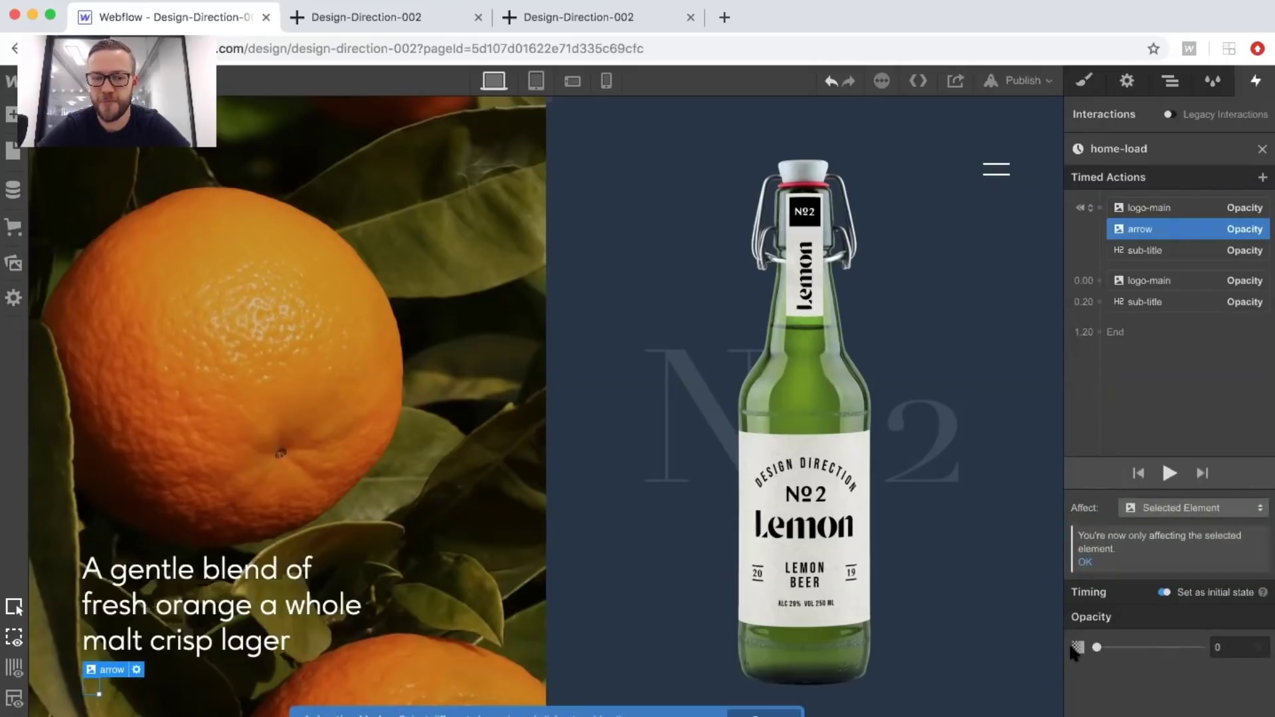
# Add a timed Opacity action for the arrow after the sub-title, with Ease easing, a 1 second duration and a 1.5 second delay.
pyautogui.click(1099, 302)
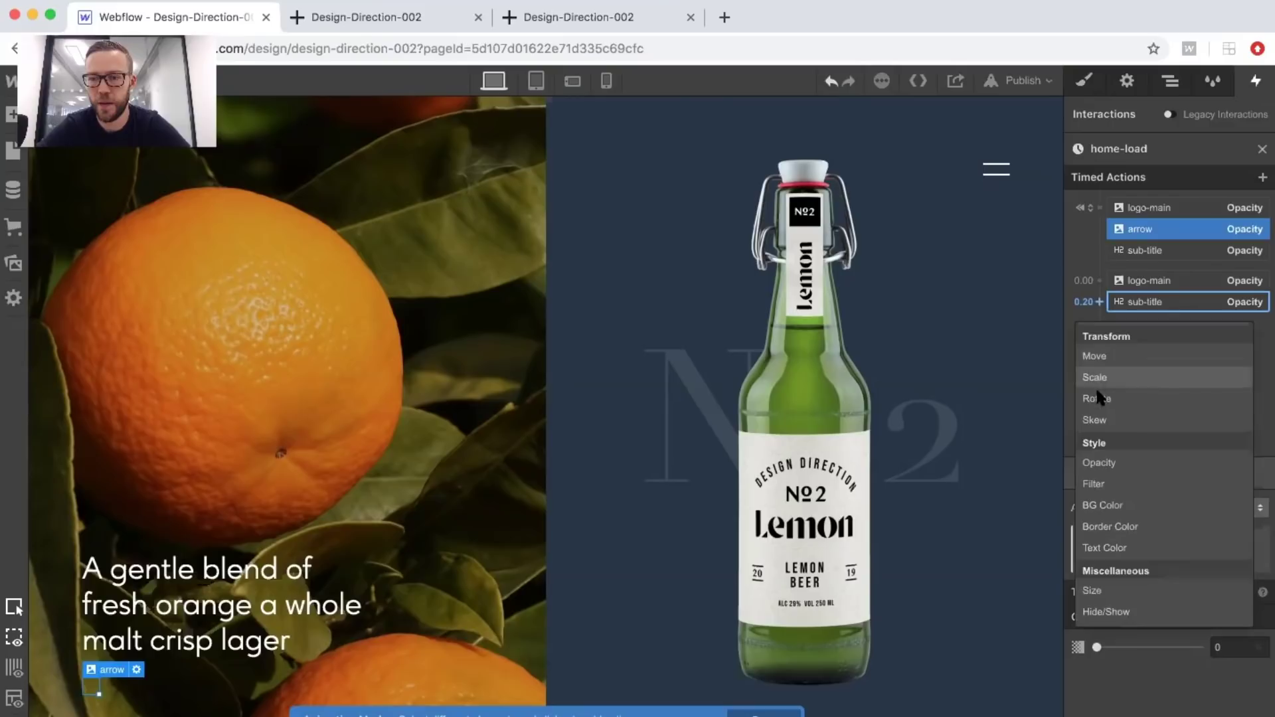
pyautogui.click(1104, 462)
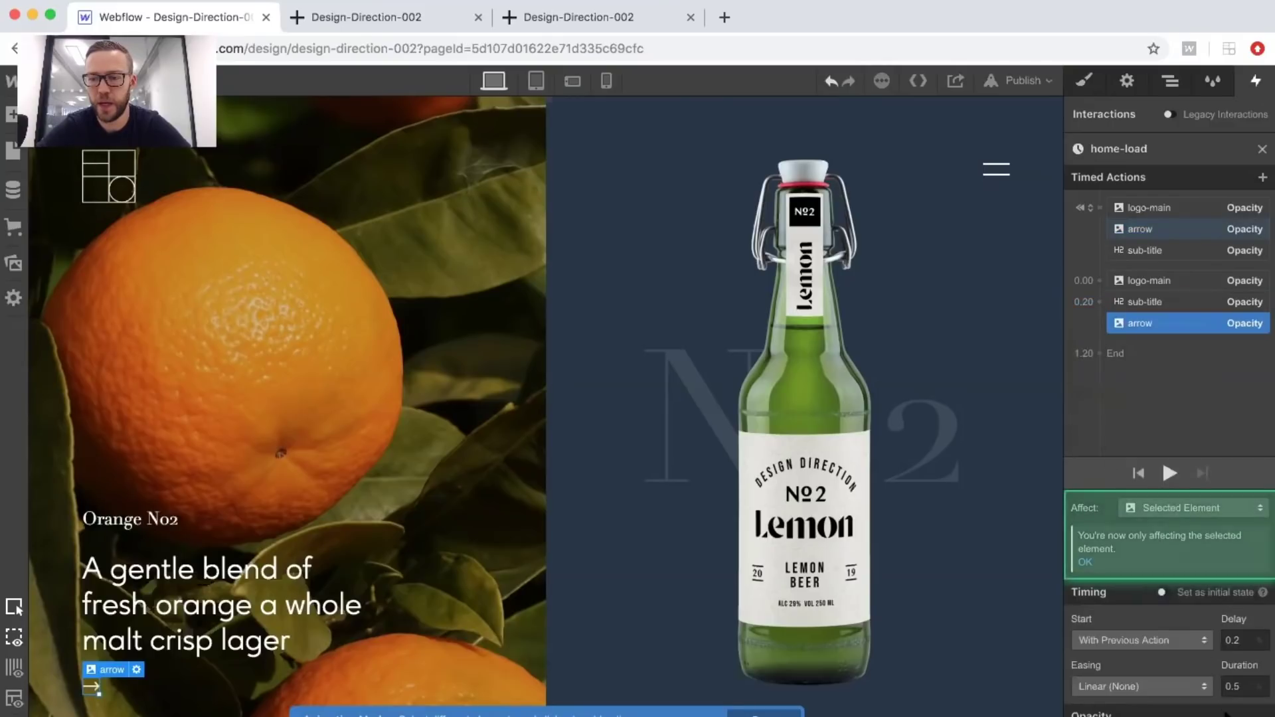
pyautogui.click(1160, 686)
pyautogui.click(1090, 122)
pyautogui.click(1224, 688)
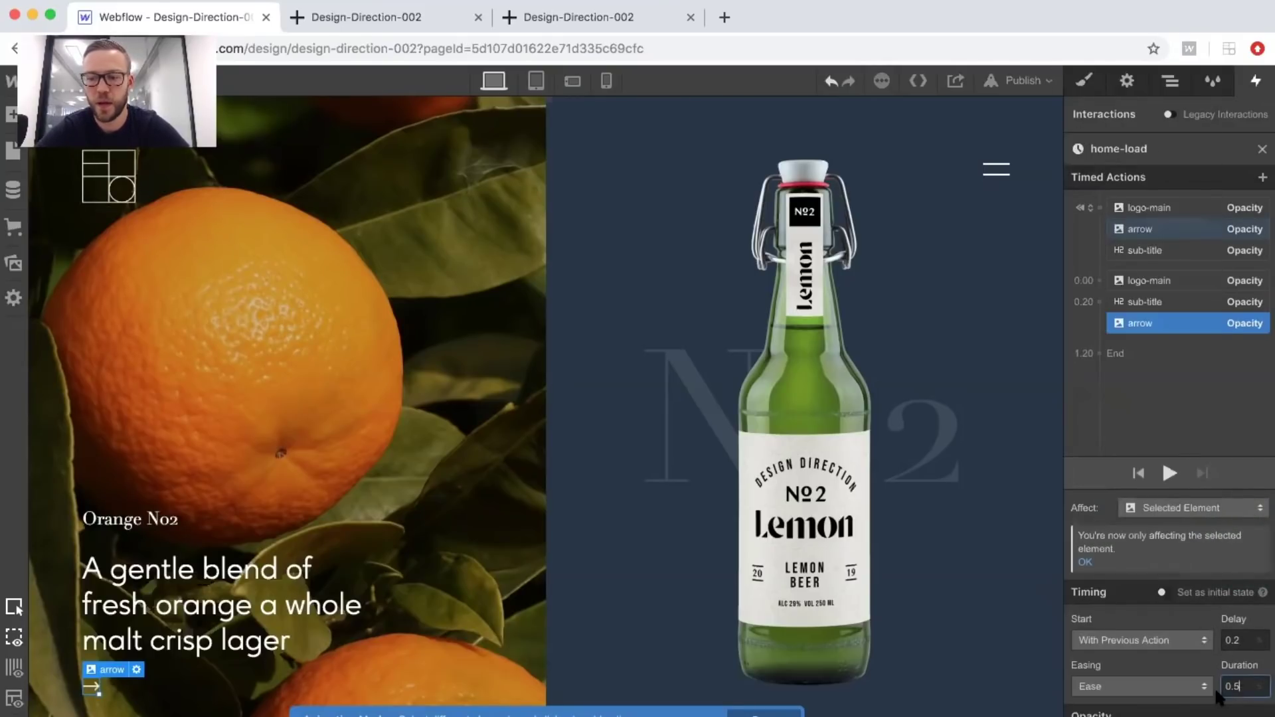
pyautogui.click(1237, 639)
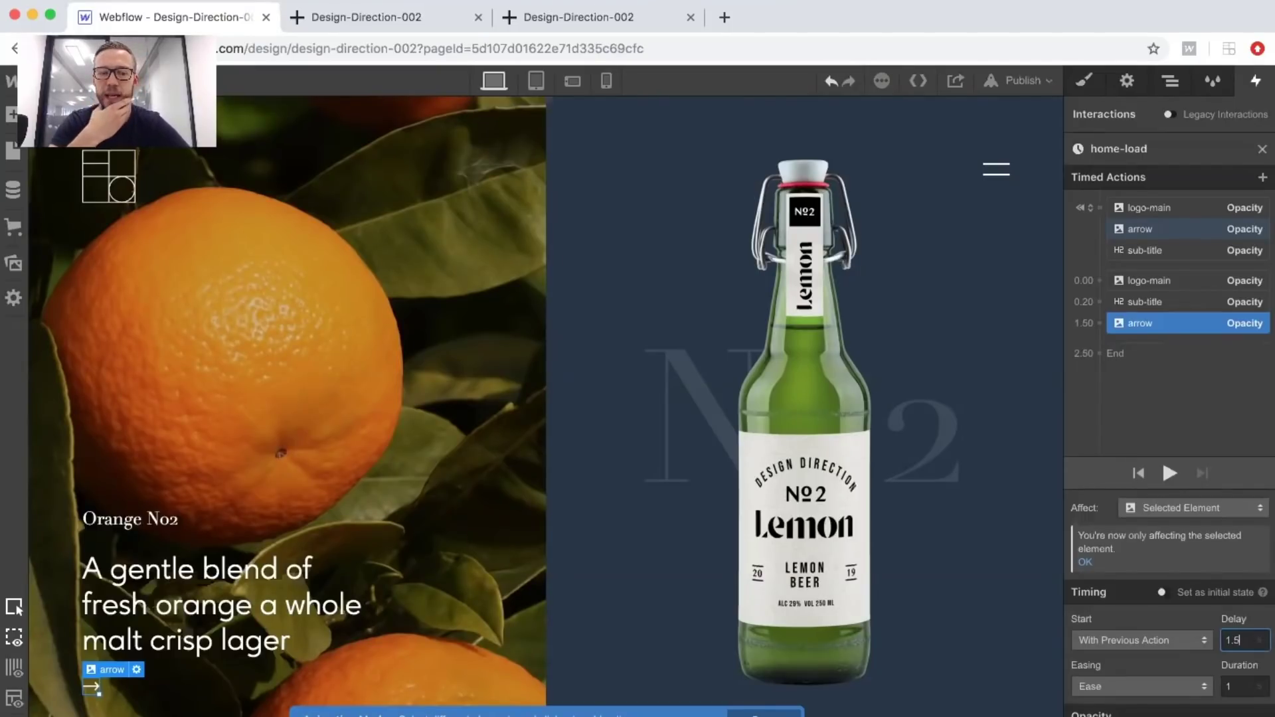
# Check which image file each section's bottle-front element uses to locate the orange bottle.
pyautogui.click(1171, 82)
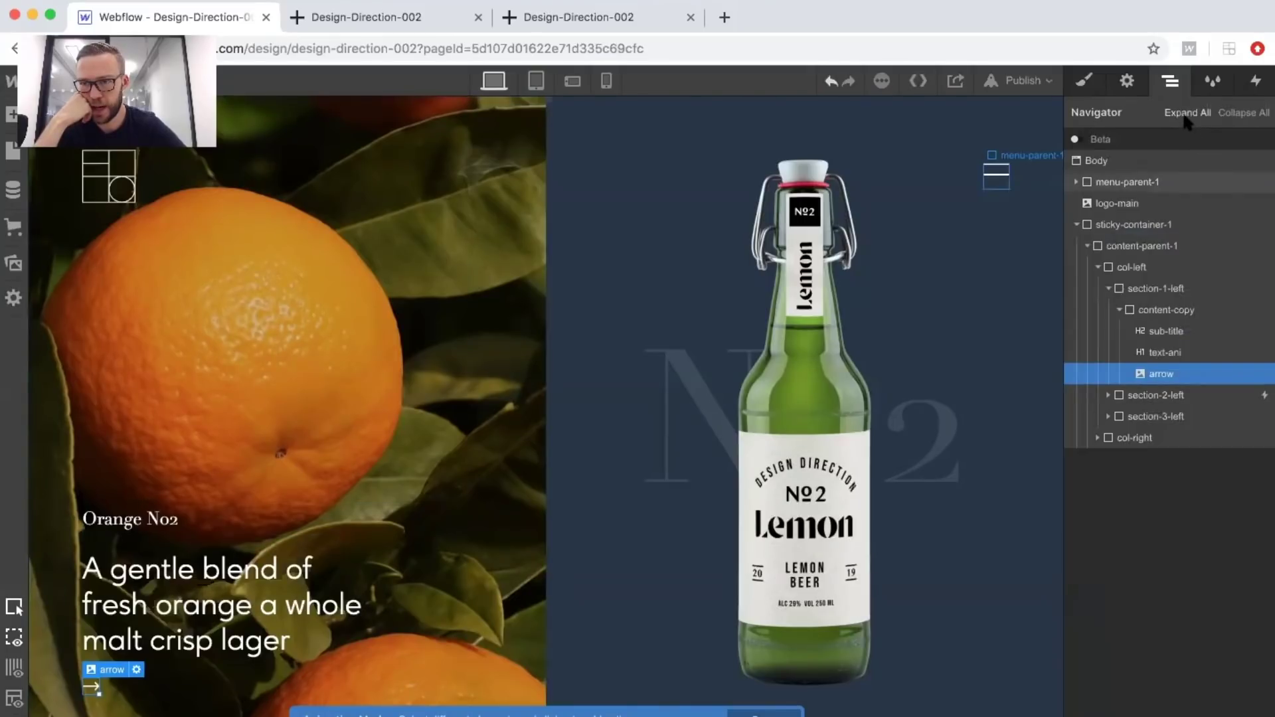
pyautogui.click(1187, 113)
pyautogui.scroll(-5, 1142, 492)
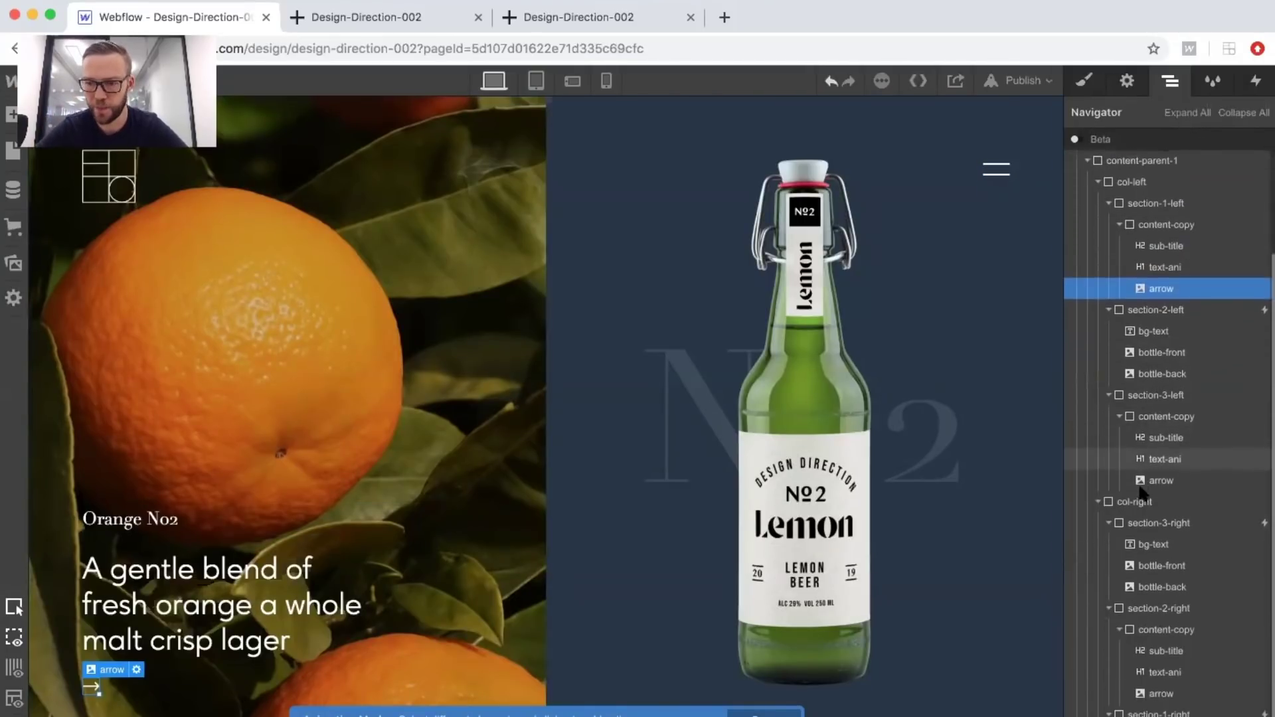
pyautogui.scroll(-1, 1143, 493)
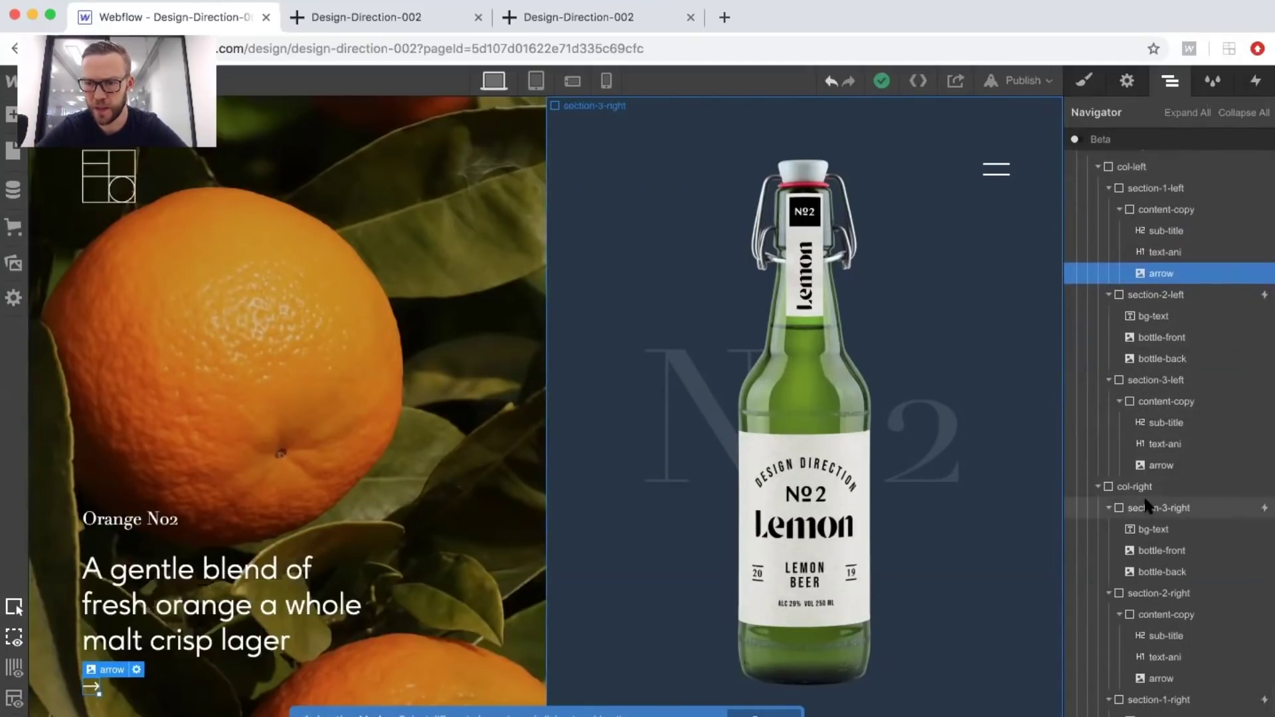
pyautogui.click(1162, 551)
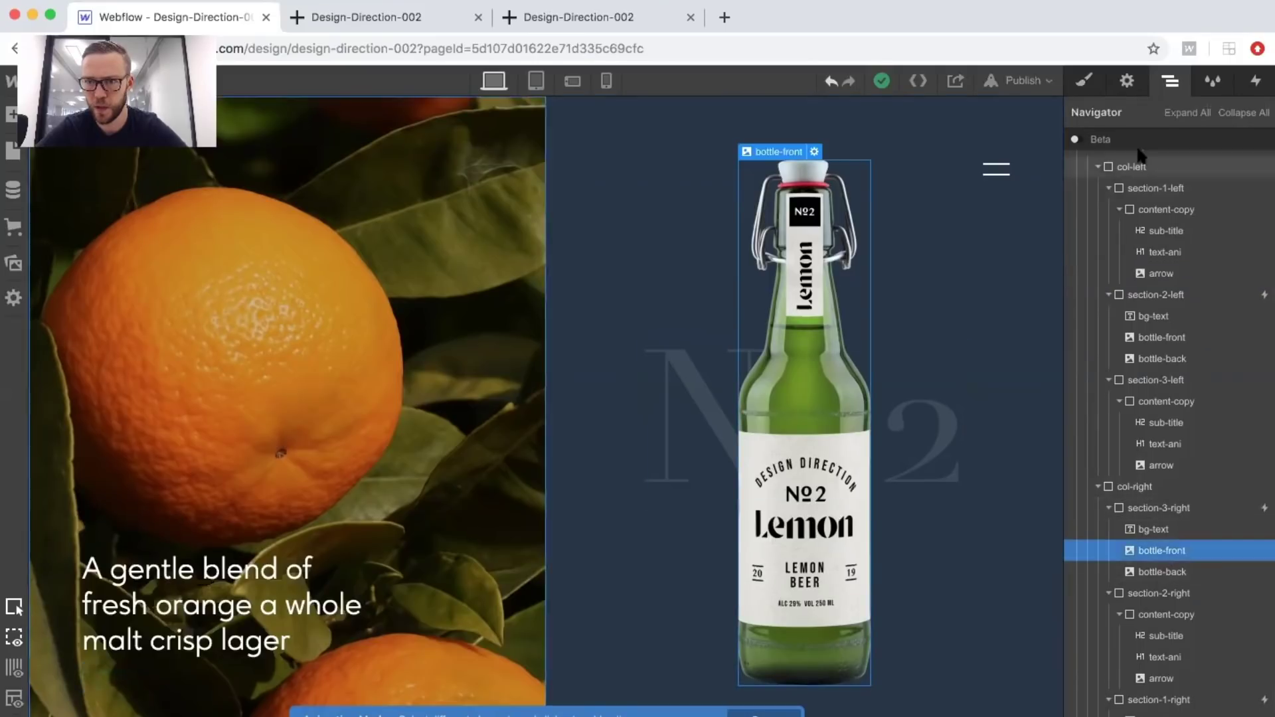
pyautogui.click(1127, 78)
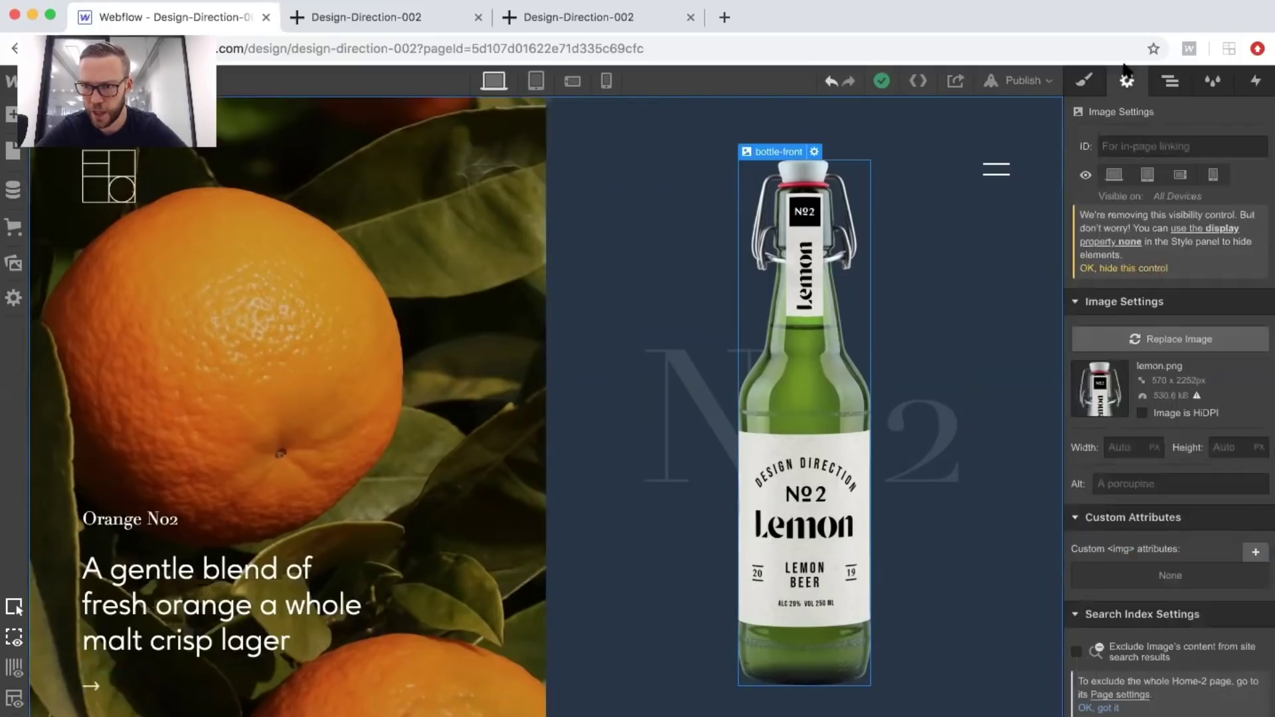
pyautogui.click(1213, 81)
pyautogui.click(1169, 83)
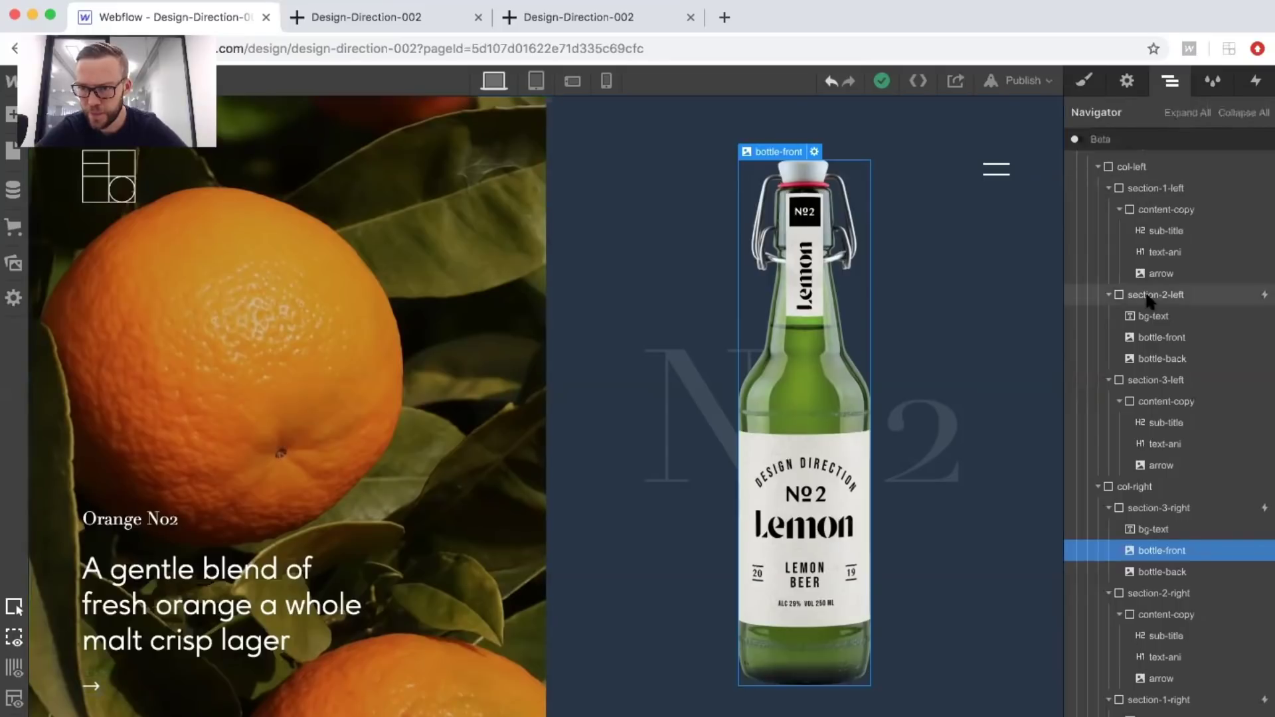
pyautogui.click(1157, 340)
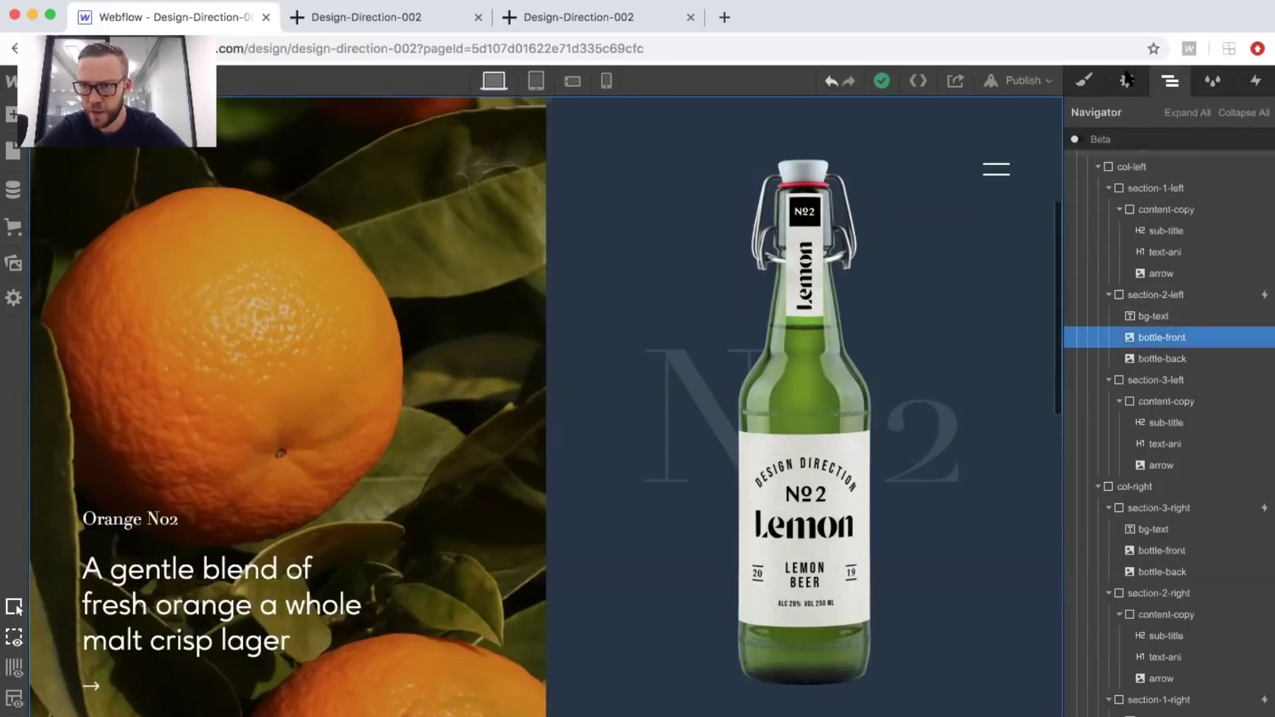
pyautogui.click(1127, 78)
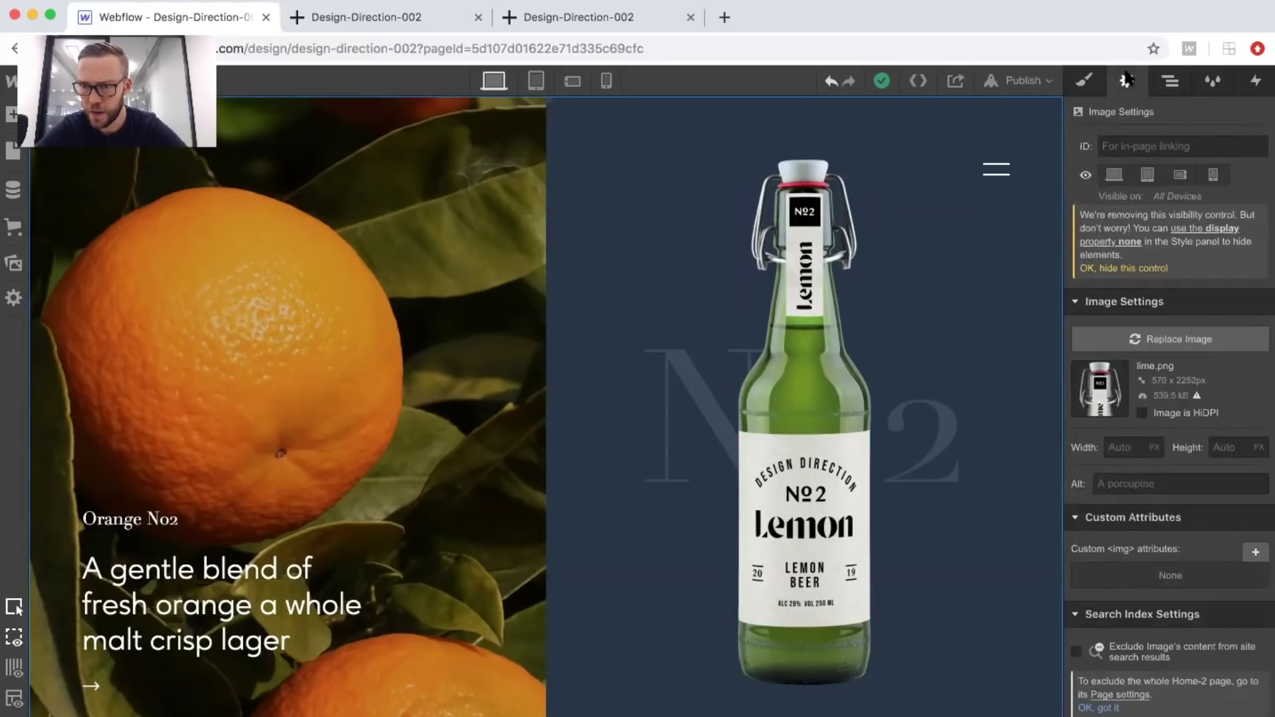
pyautogui.click(1256, 79)
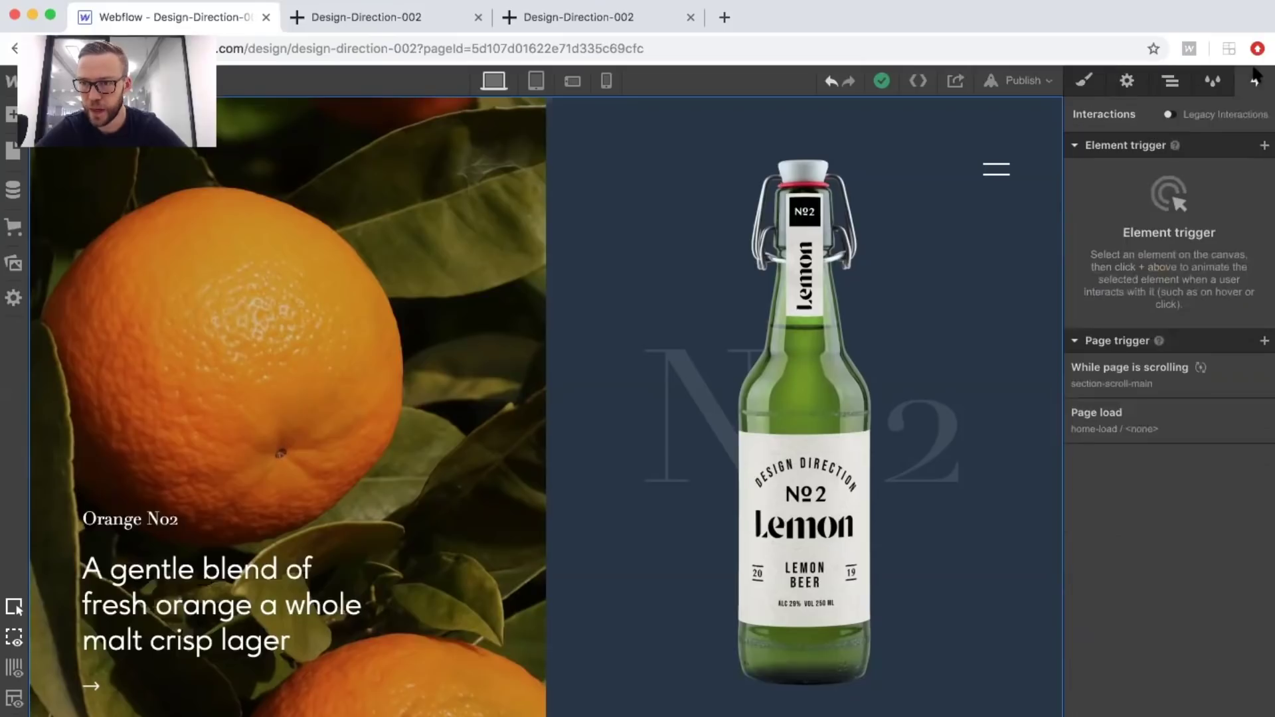
pyautogui.click(1175, 90)
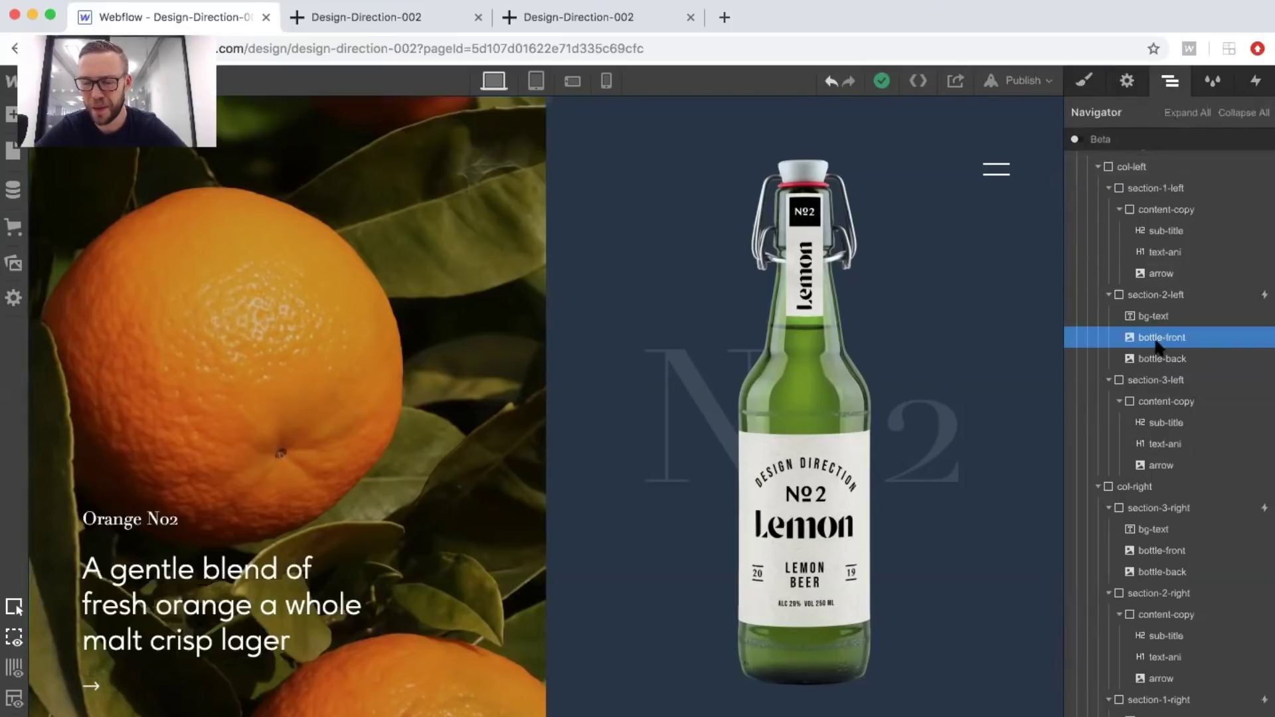
pyautogui.click(1128, 91)
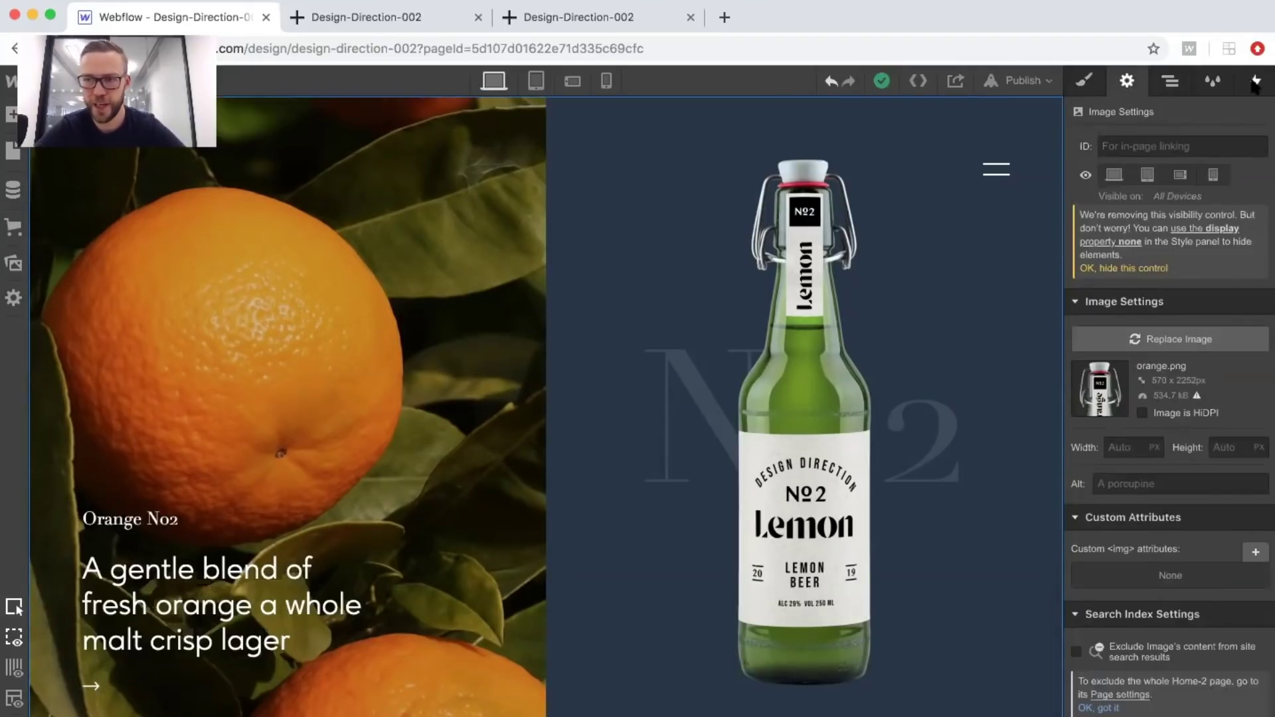
pyautogui.click(1256, 85)
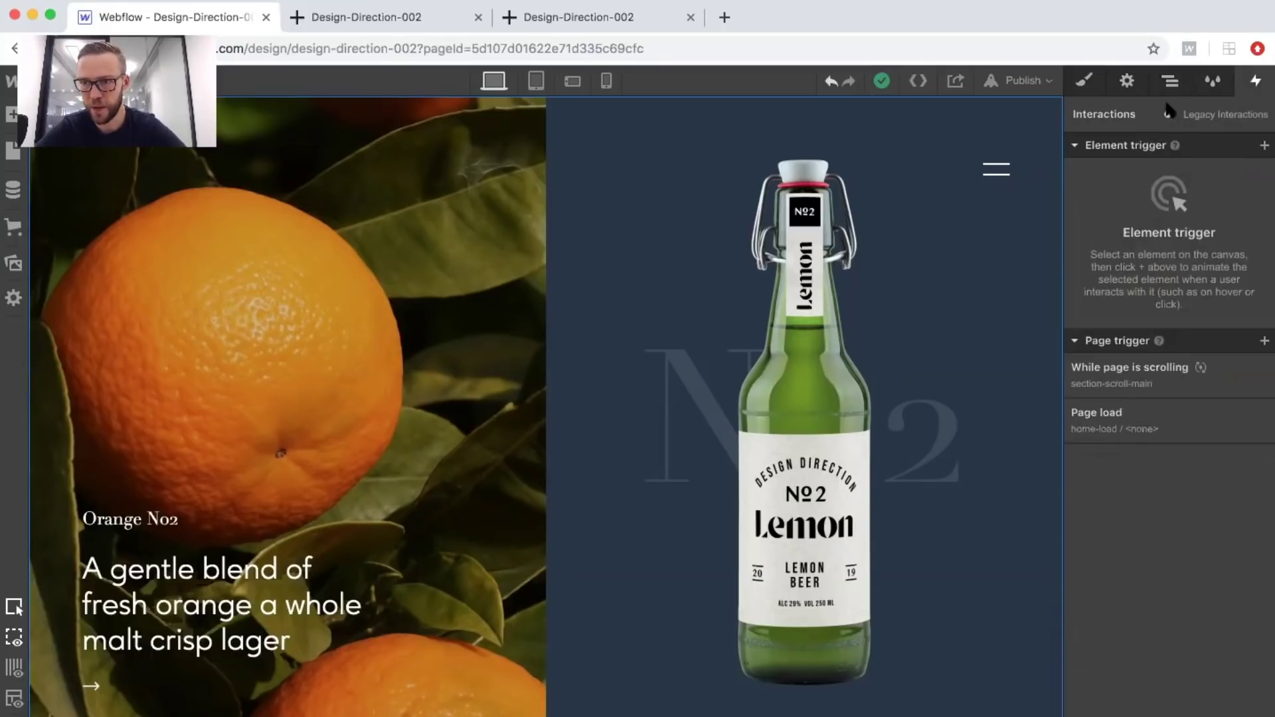
# Reopen the home-load animation and add an initial-state Move action for the orange bottle-front image with a vertical Y offset.
pyautogui.click(1088, 421)
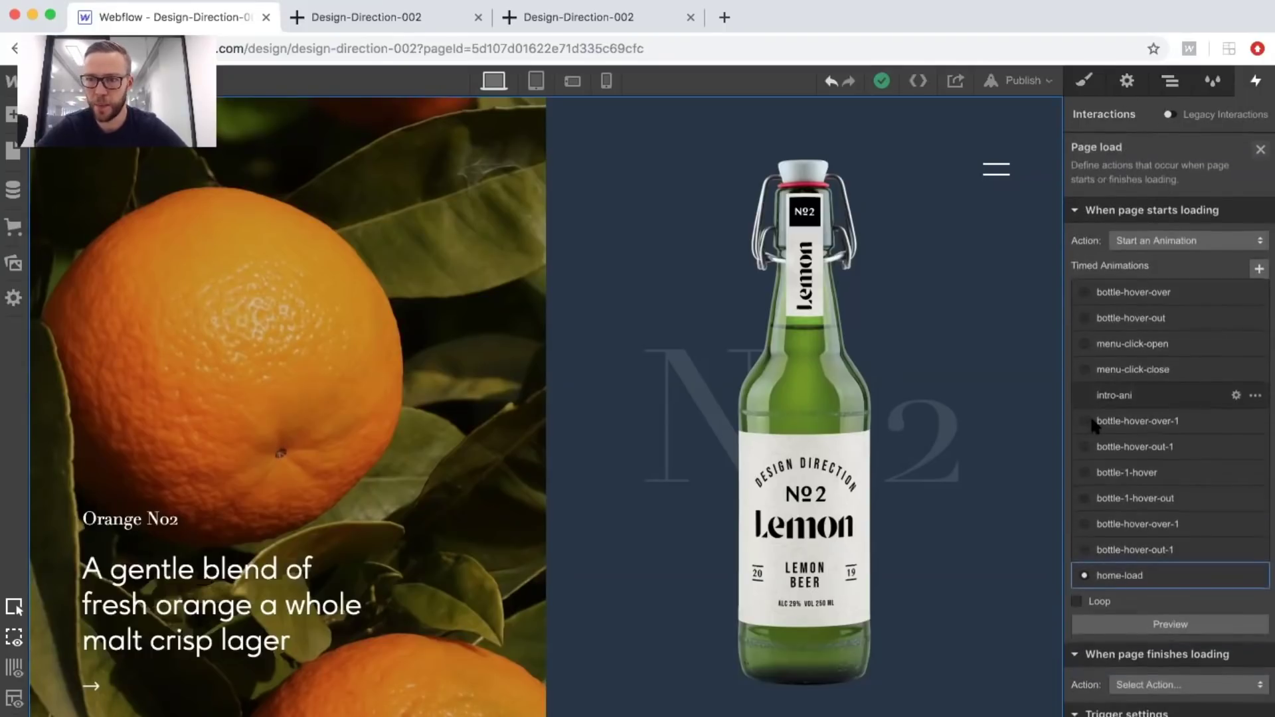
pyautogui.click(1129, 575)
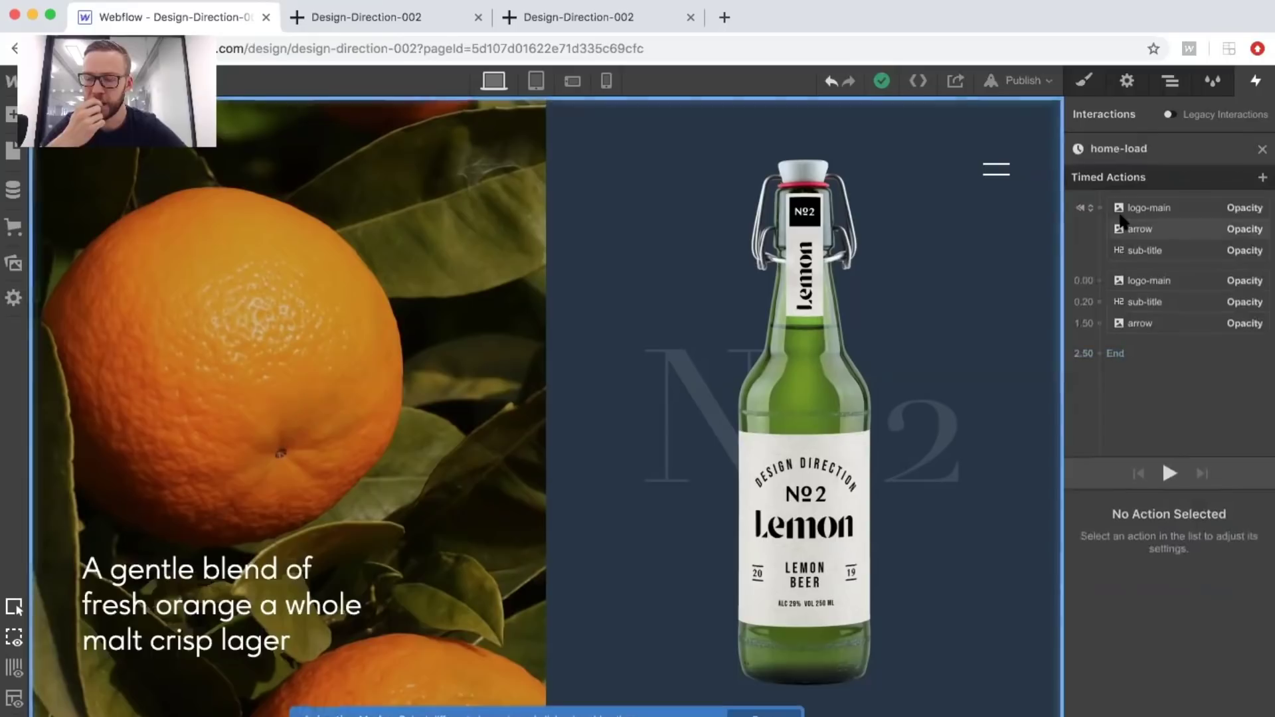
pyautogui.press('z')
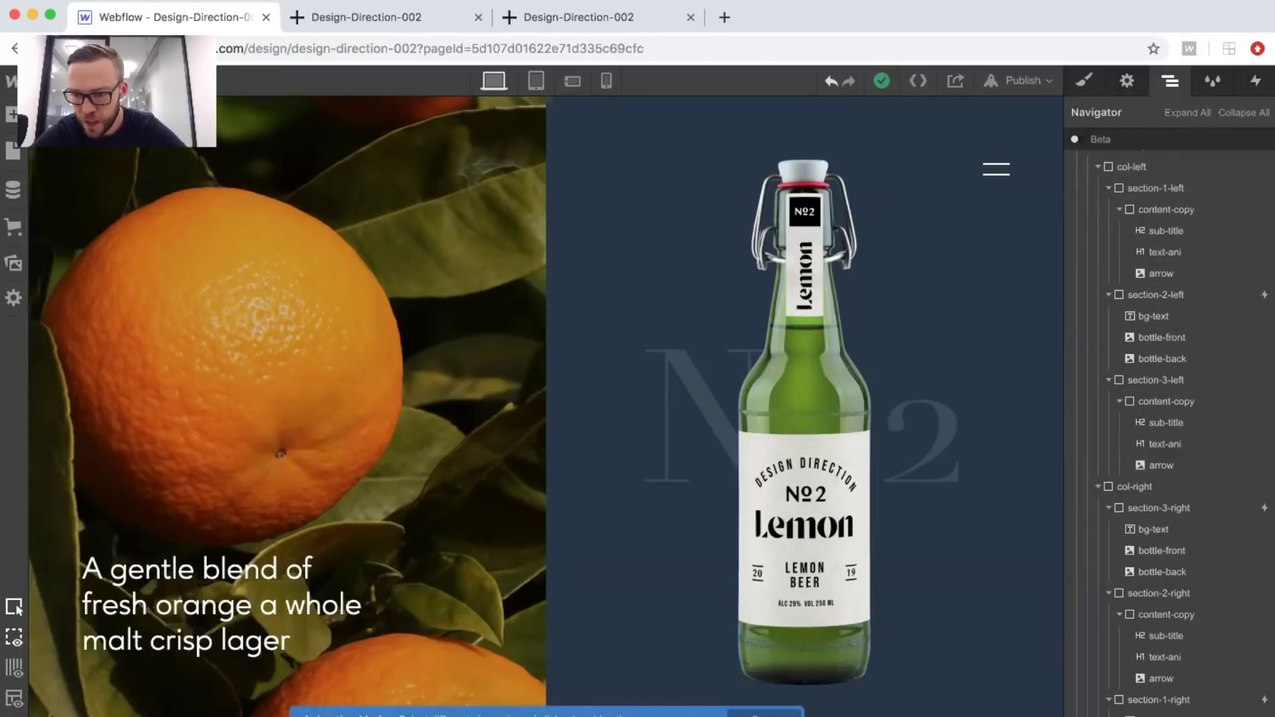
pyautogui.moveTo(1165, 252); pyautogui.dragTo(1109, 214)
pyautogui.click(1111, 248)
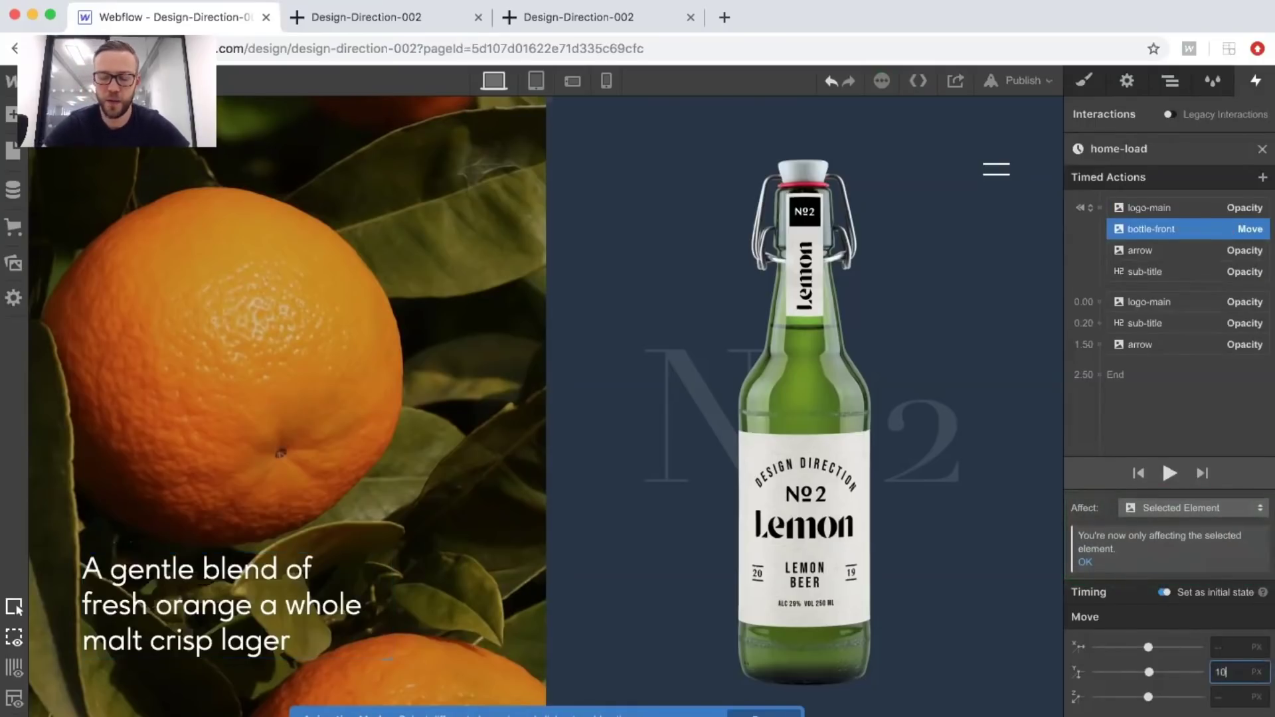
# Add a timed Move action for bottle-front after the sub-title fade, starting with the previous action and using Ease easing.
pyautogui.moveTo(1125, 406); pyautogui.dragTo(1101, 325)
pyautogui.click(1084, 369)
pyautogui.scroll(-1, 1210, 636)
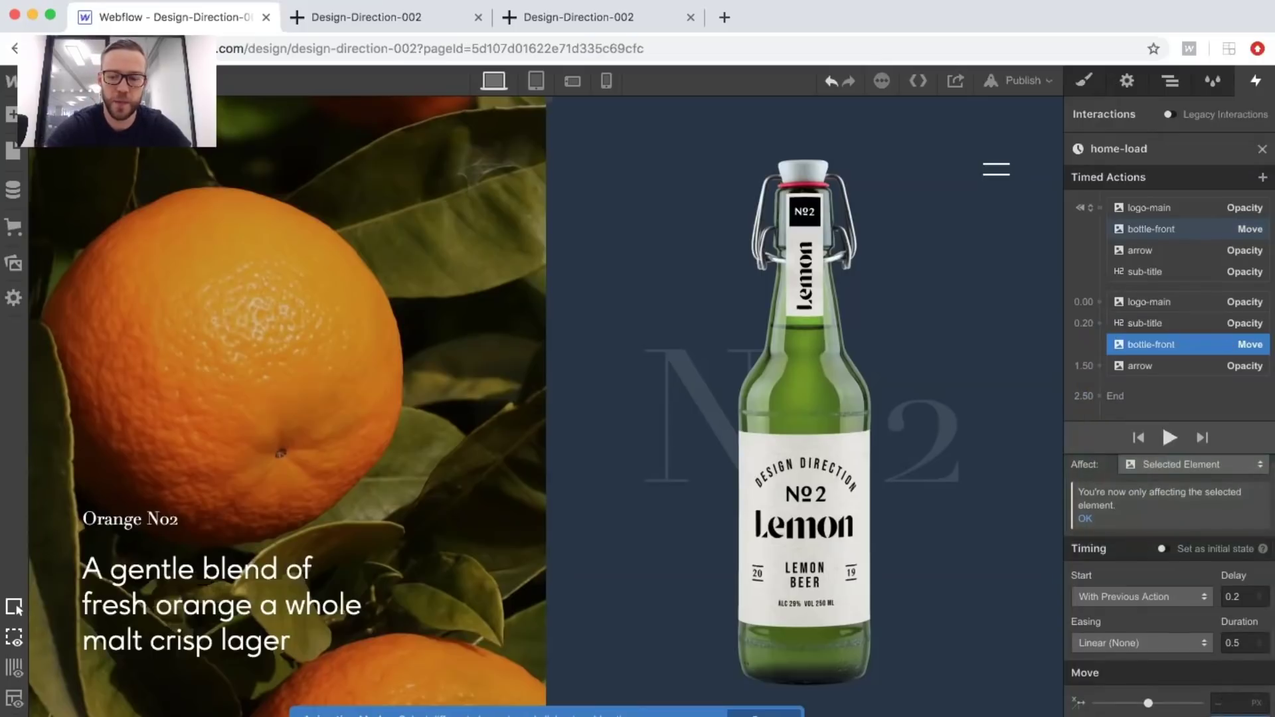
pyautogui.click(1156, 642)
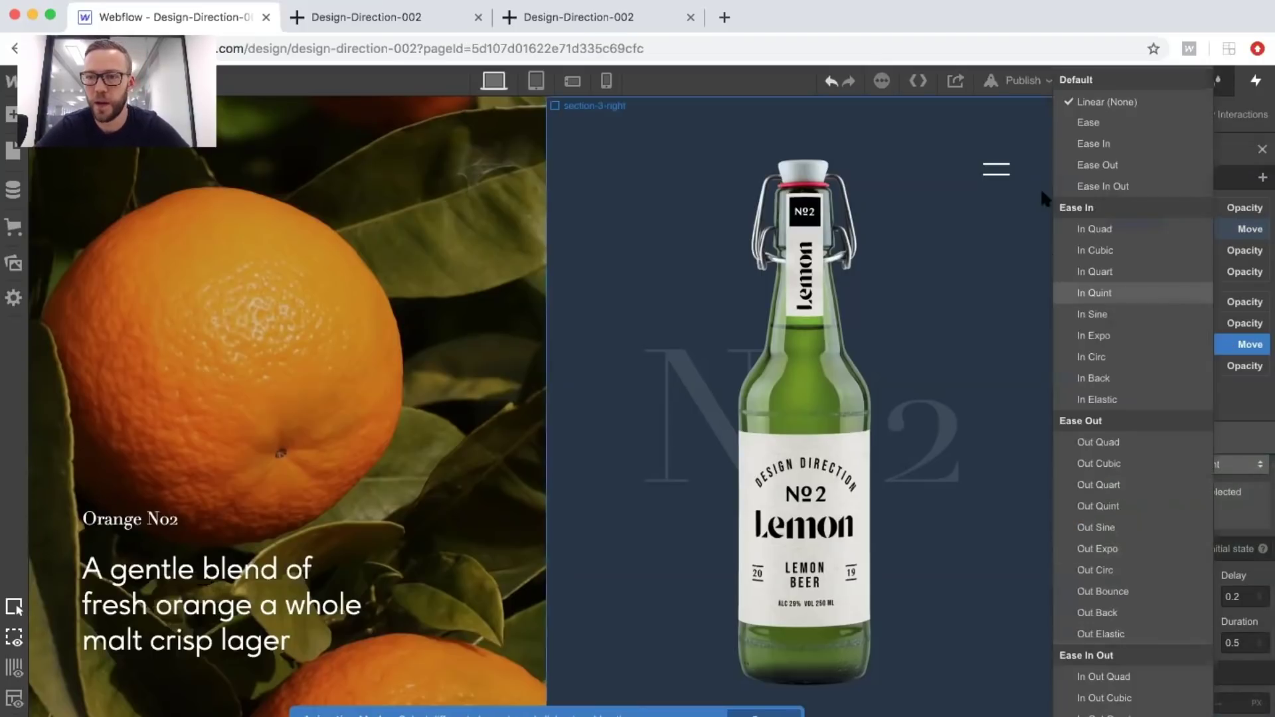
pyautogui.click(1096, 125)
pyautogui.press('Tab')
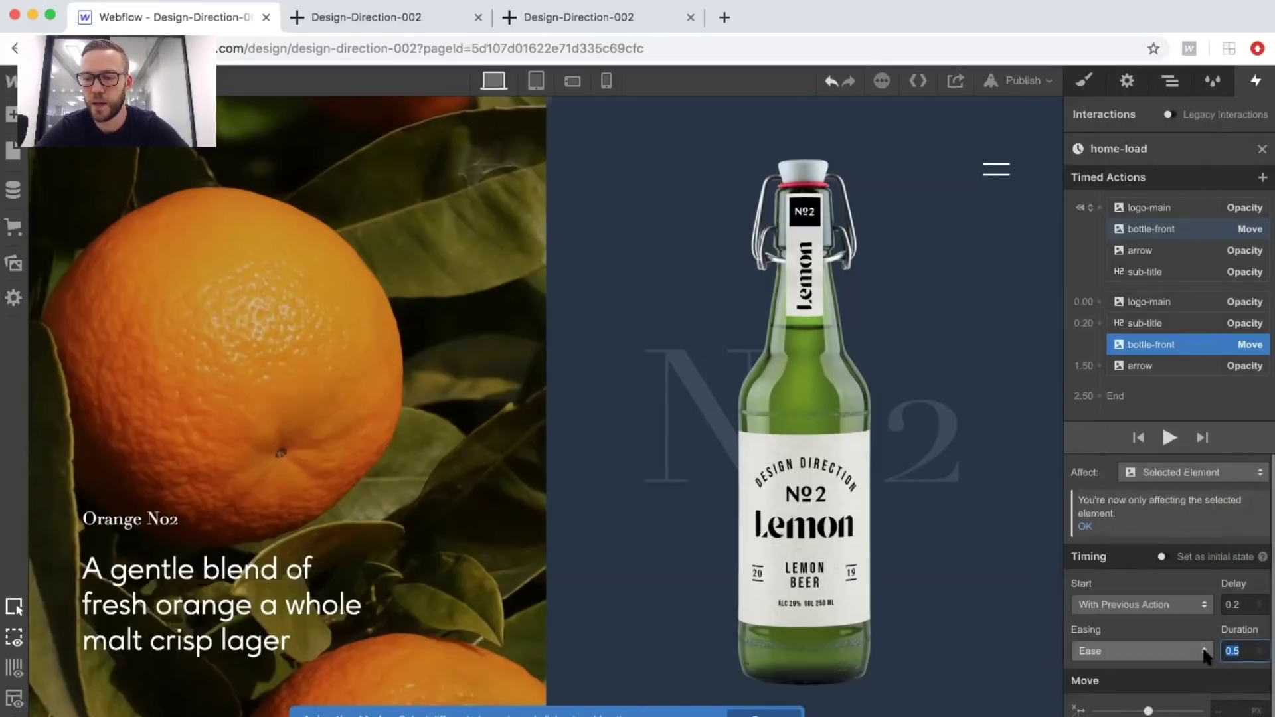
# Set the bottle-front Move action's duration to 1 and add a bottle-front Opacity action to the initial-state group.
pyautogui.write('1')
pyautogui.click(1084, 207)
pyautogui.click(1100, 207)
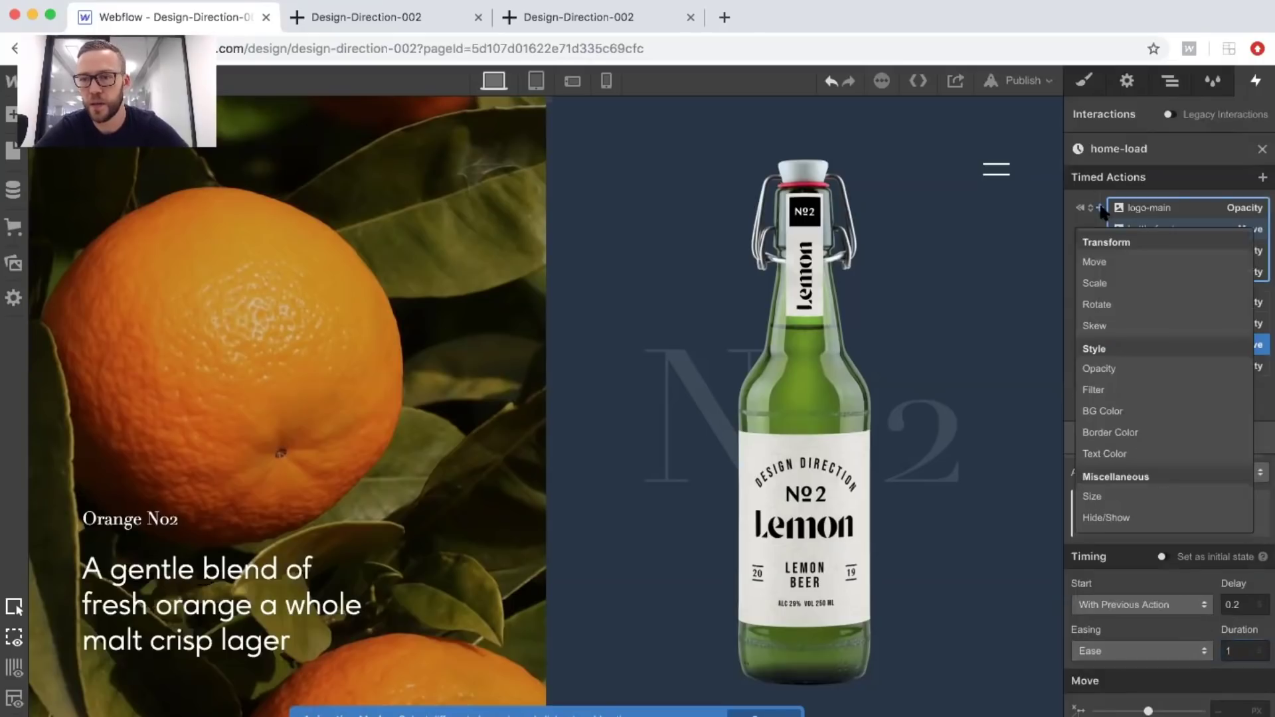
pyautogui.click(1096, 368)
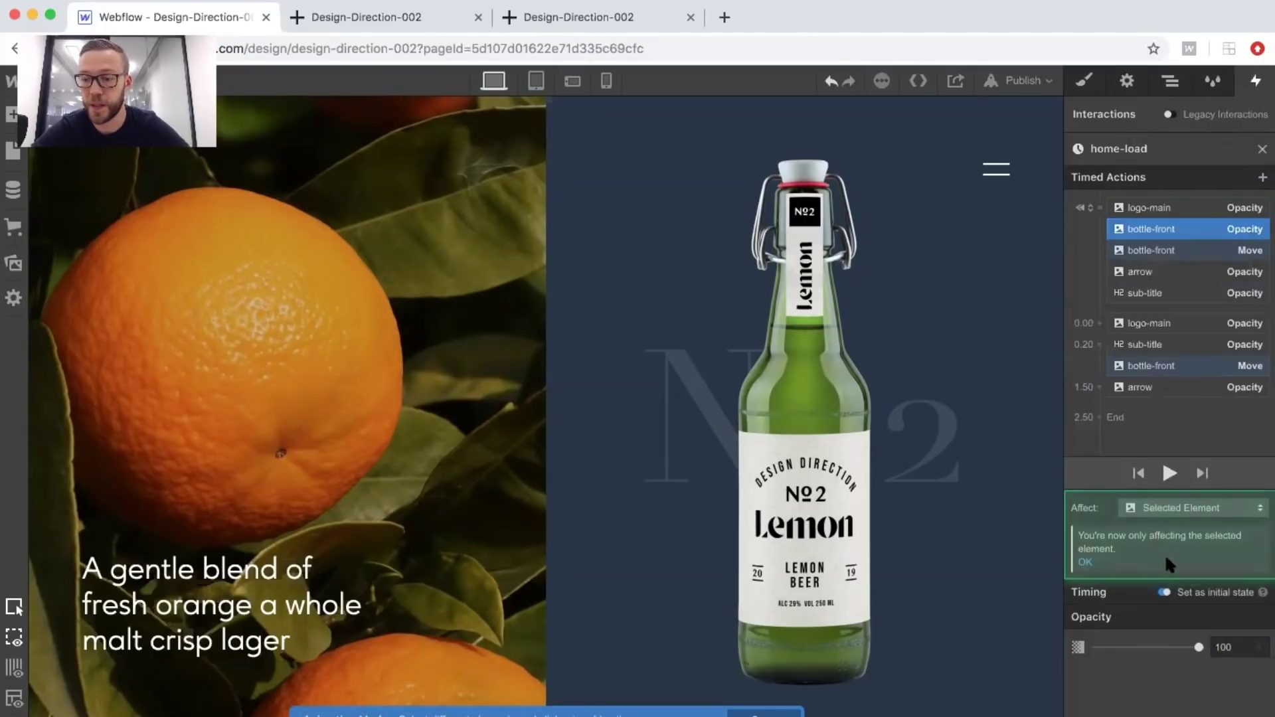
# Add a bottle-front Opacity action to the 0.20 group of home-load with Ease easing and a duration of 1.
pyautogui.click(1084, 344)
pyautogui.click(1100, 344)
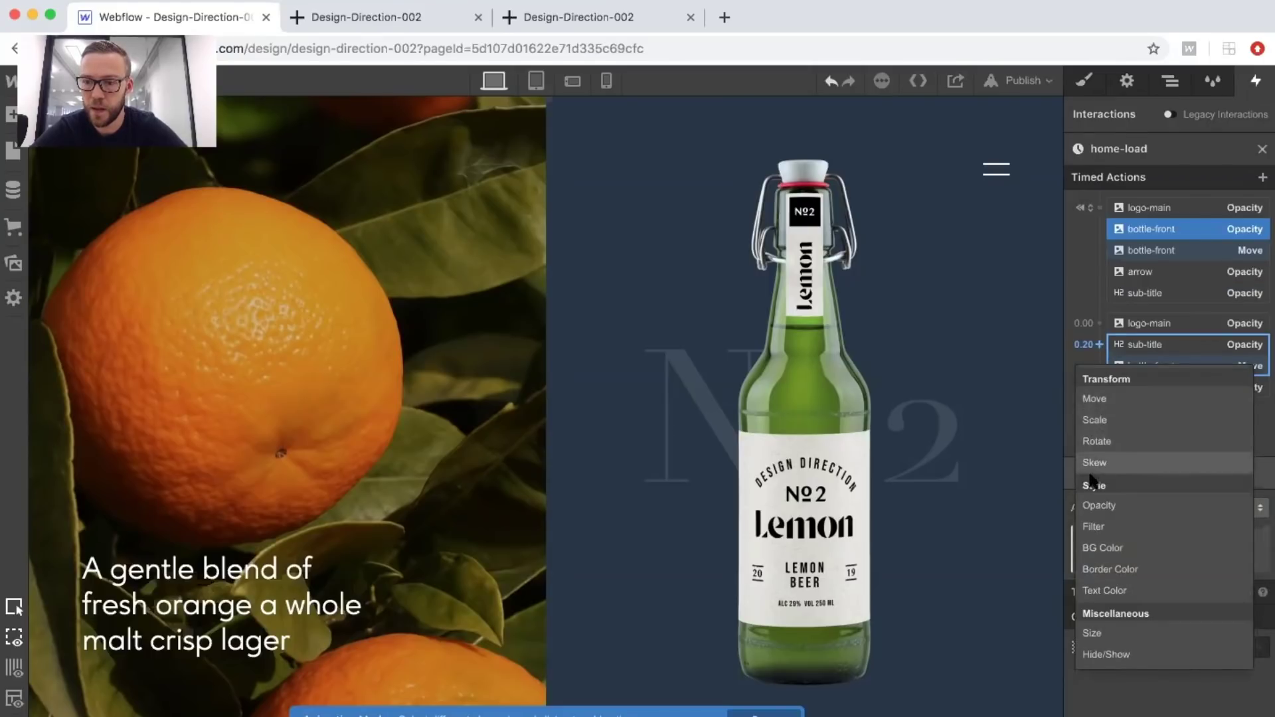
pyautogui.click(1086, 505)
pyautogui.click(1103, 691)
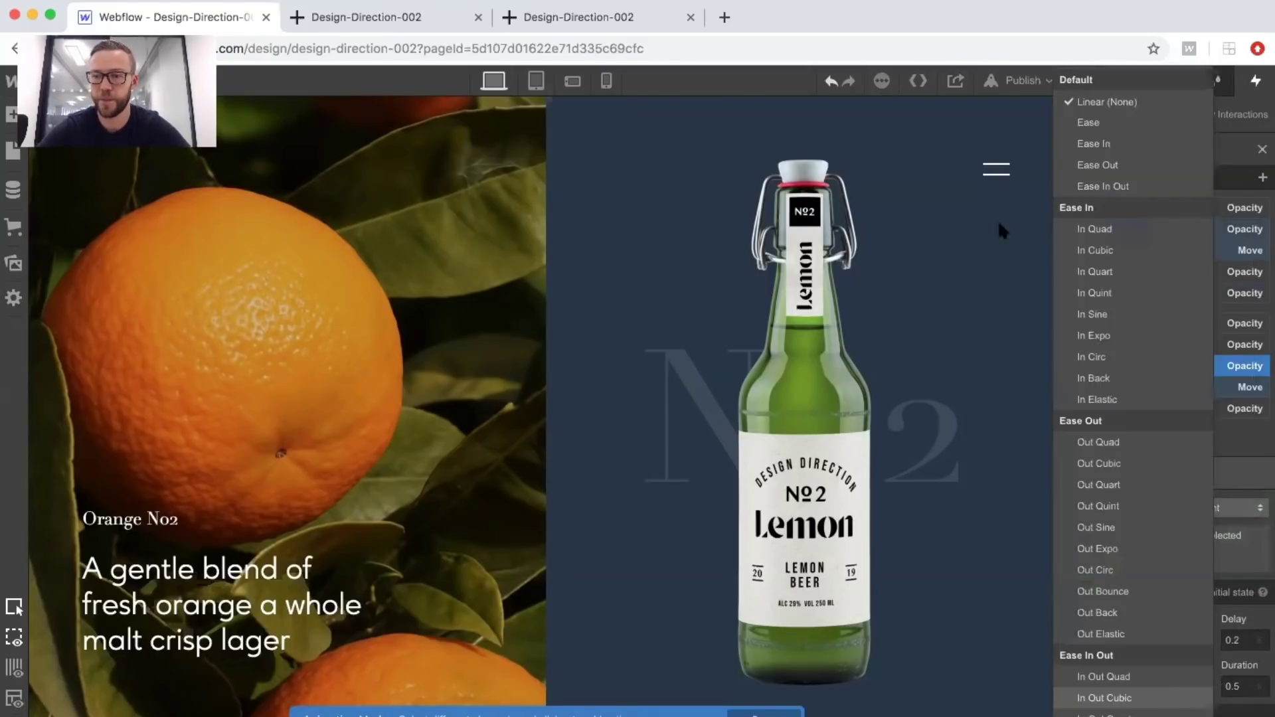
pyautogui.click(1075, 119)
pyautogui.click(1230, 686)
pyautogui.press('BackSpace')
pyautogui.press('BackSpace')
pyautogui.press('BackSpace')
pyautogui.write('1')
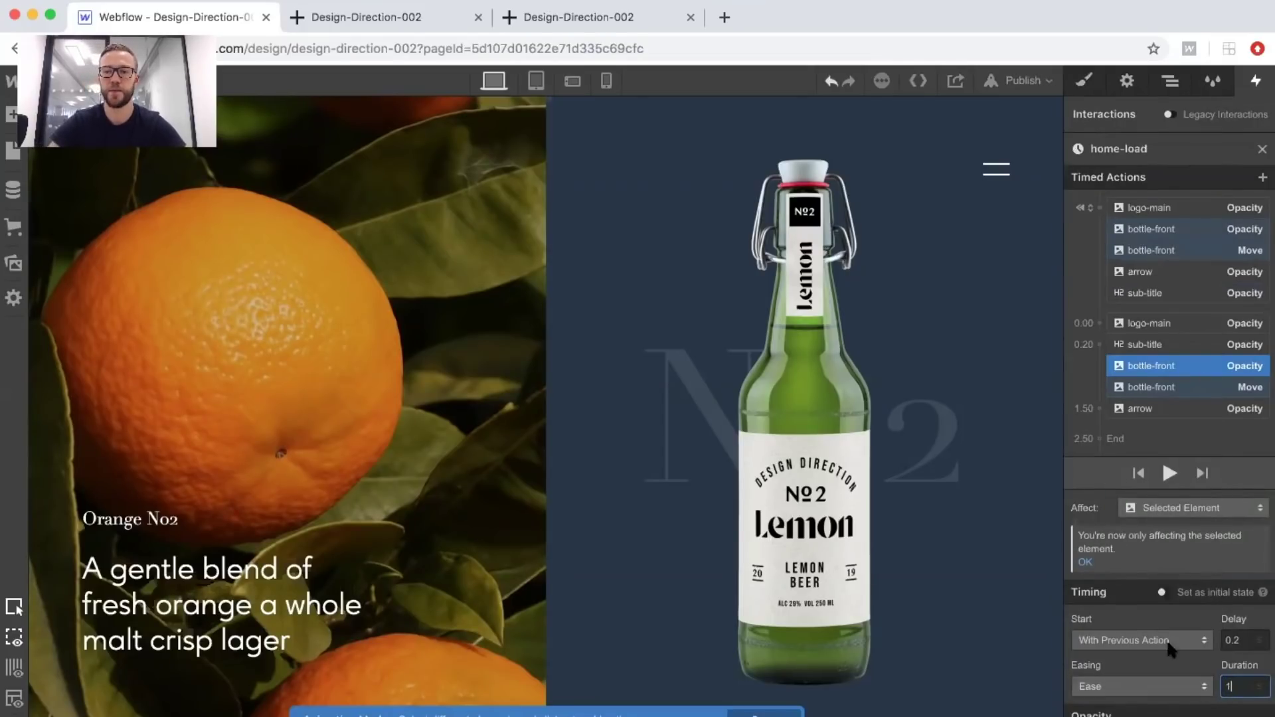
# Preview the home-load animation and publish the site to its webflow.io domain.
pyautogui.click(1169, 473)
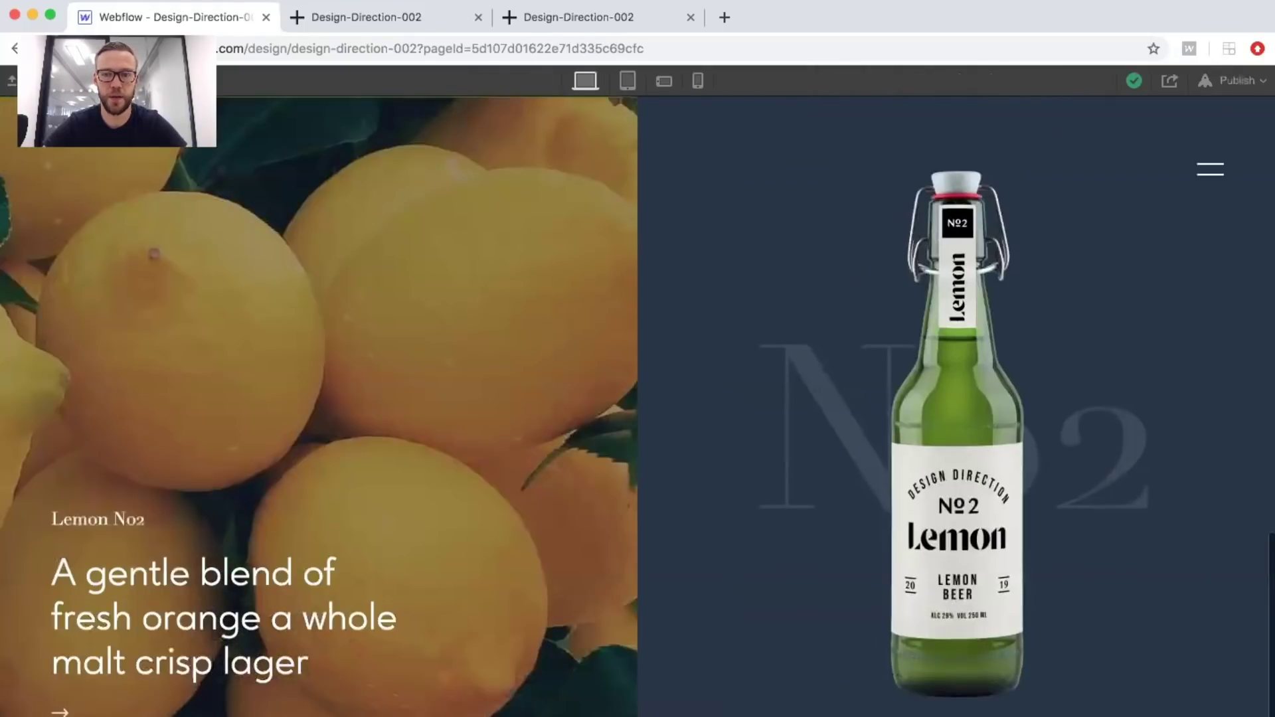
pyautogui.click(245, 348)
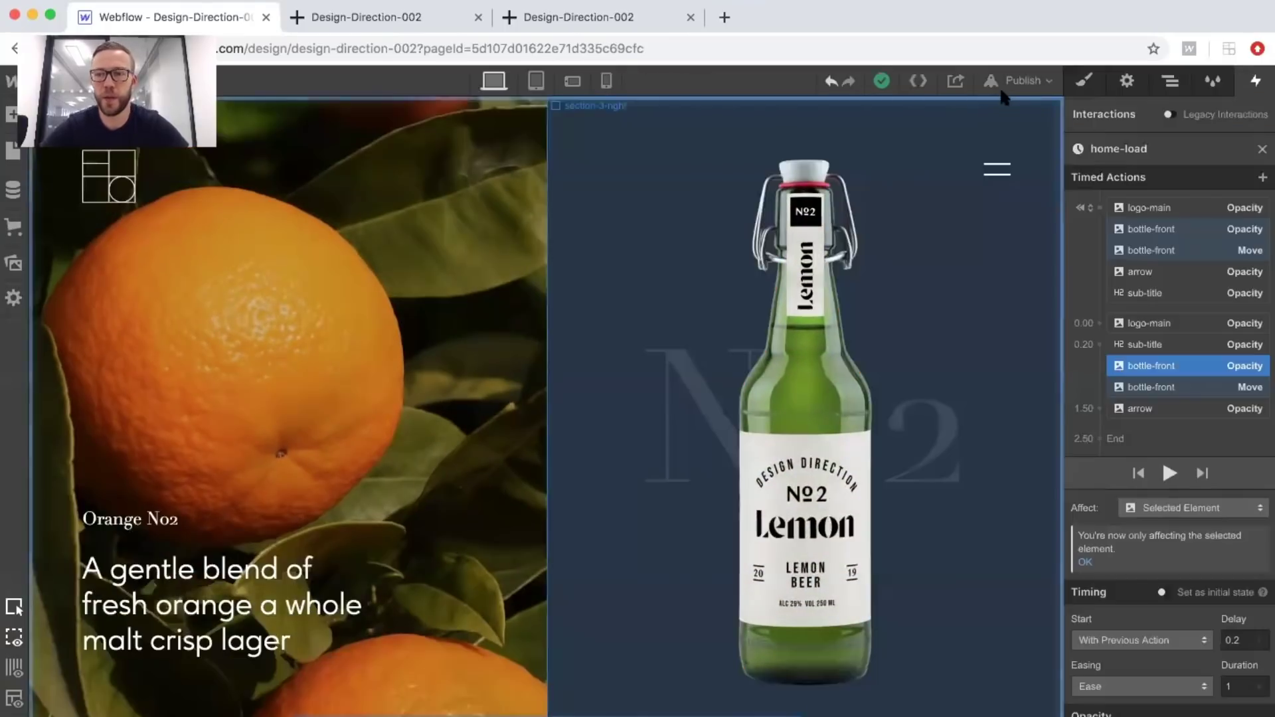
pyautogui.click(1016, 80)
pyautogui.click(890, 255)
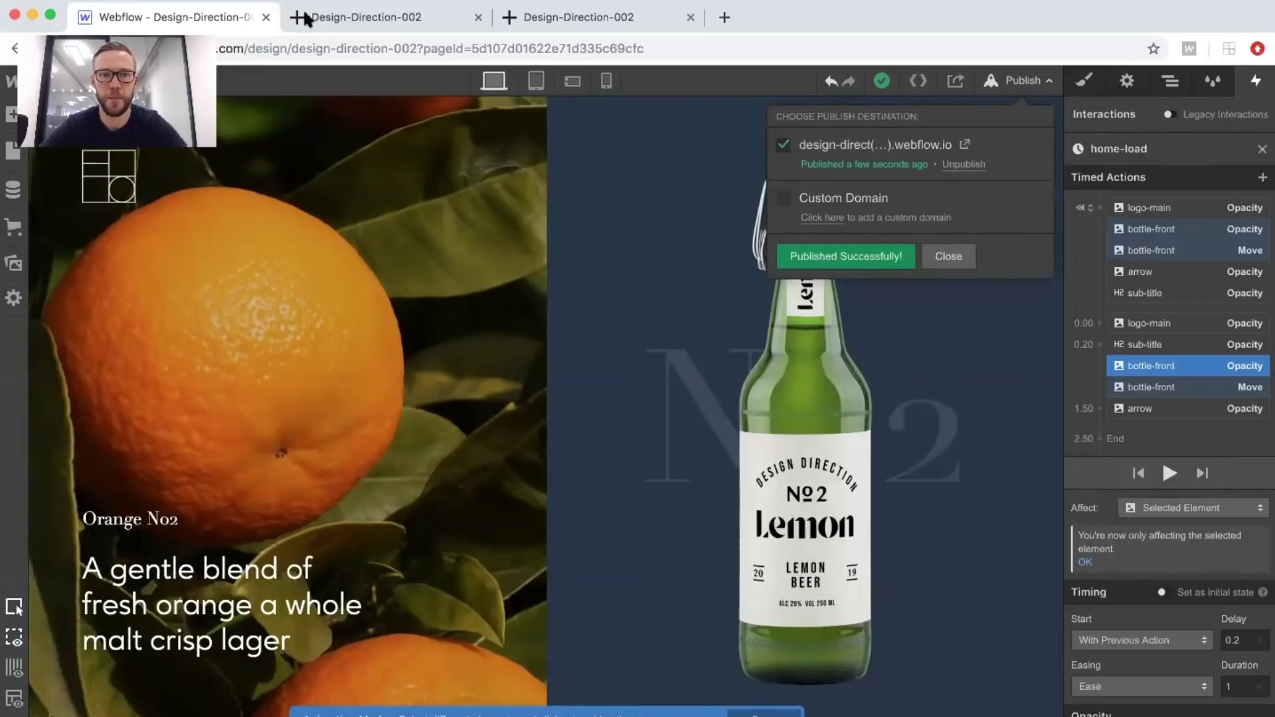
# Reload the published Design-Direction-002 site and open its /home-2 page.
pyautogui.click(339, 23)
pyautogui.click(372, 49)
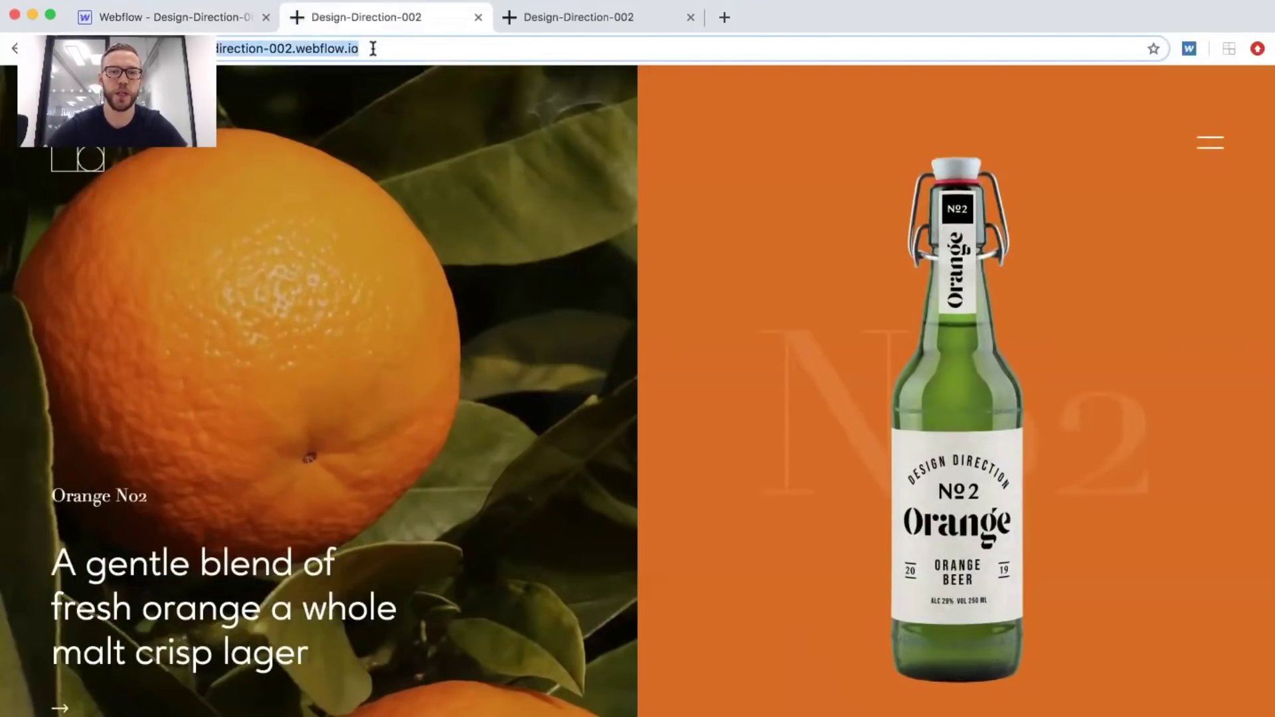
pyautogui.press('Return')
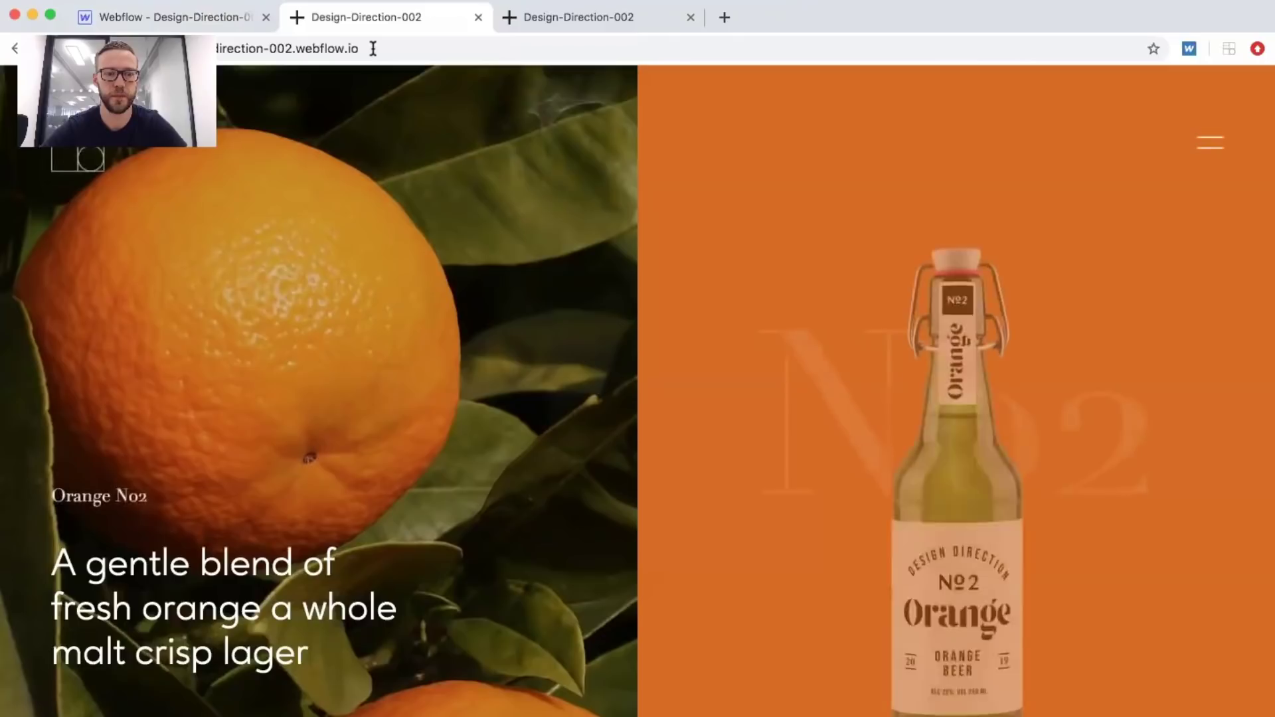
pyautogui.click(374, 49)
pyautogui.press('Right')
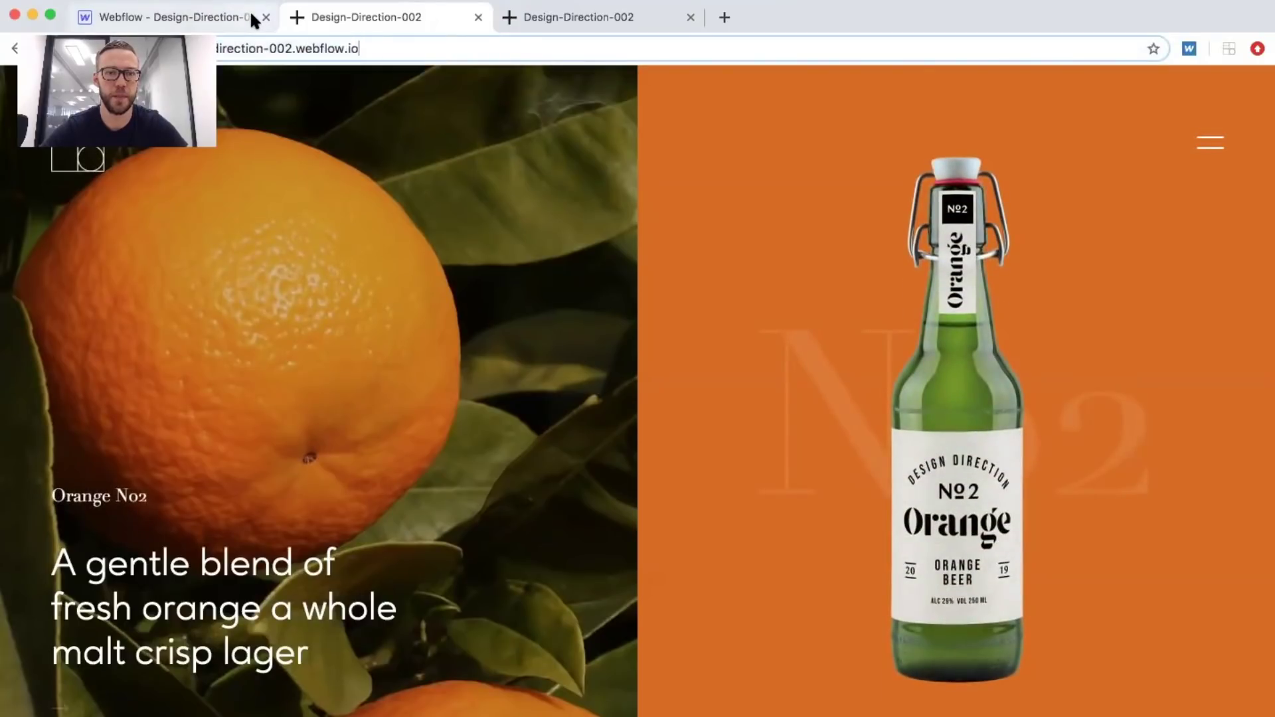
pyautogui.write('/home-2')
pyautogui.press('Return')
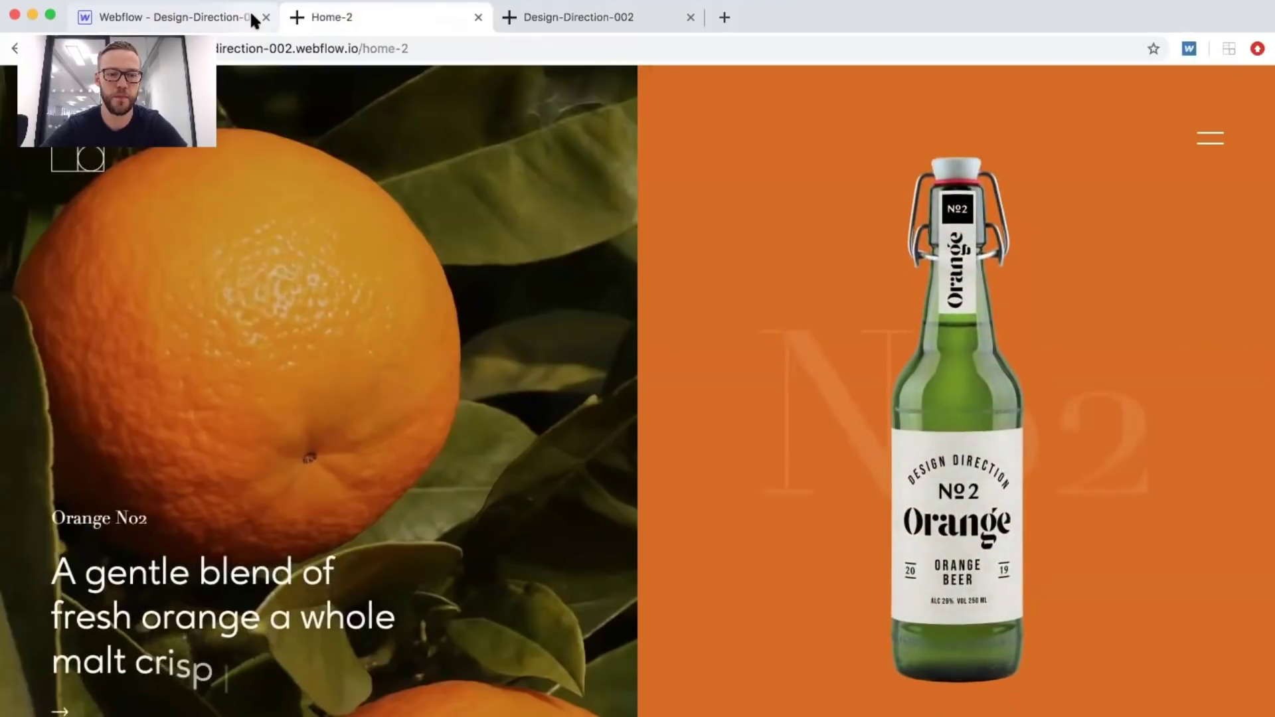
# Replay the load animation on the live /home-2 page and review its split sections down to Lemon No2.
pyautogui.click(250, 10)
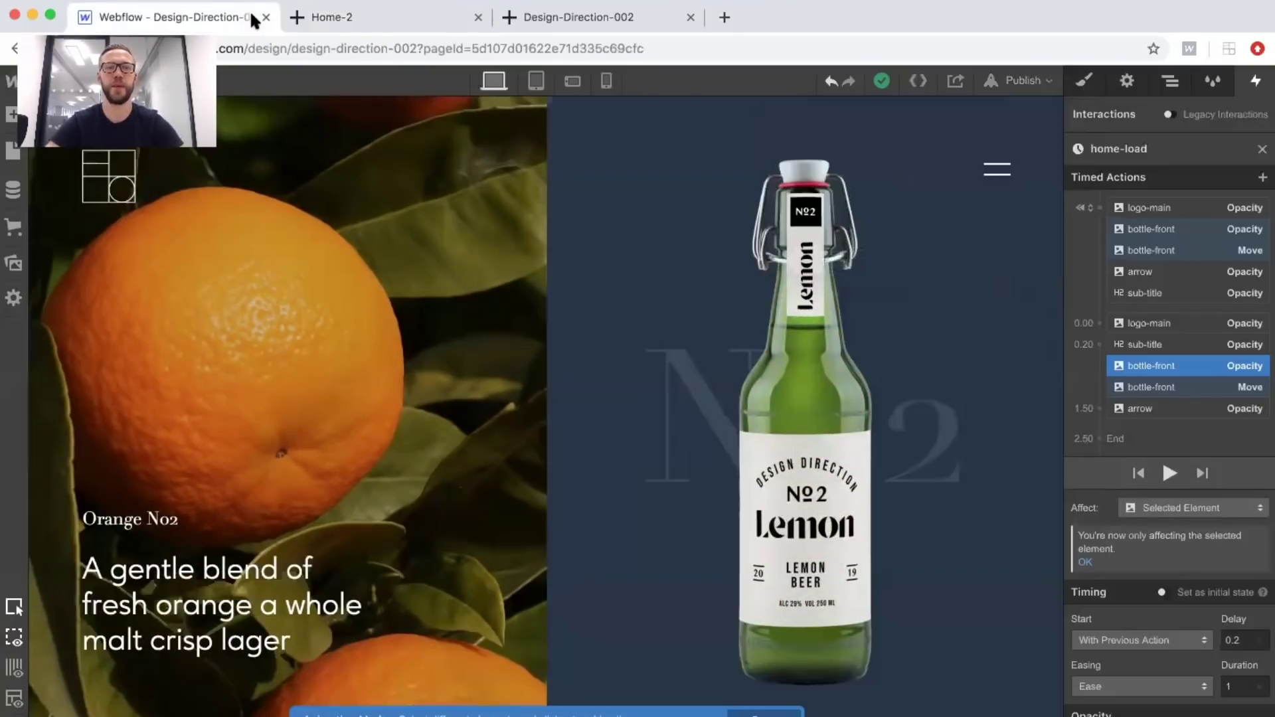
pyautogui.click(348, 10)
pyautogui.press('Return')
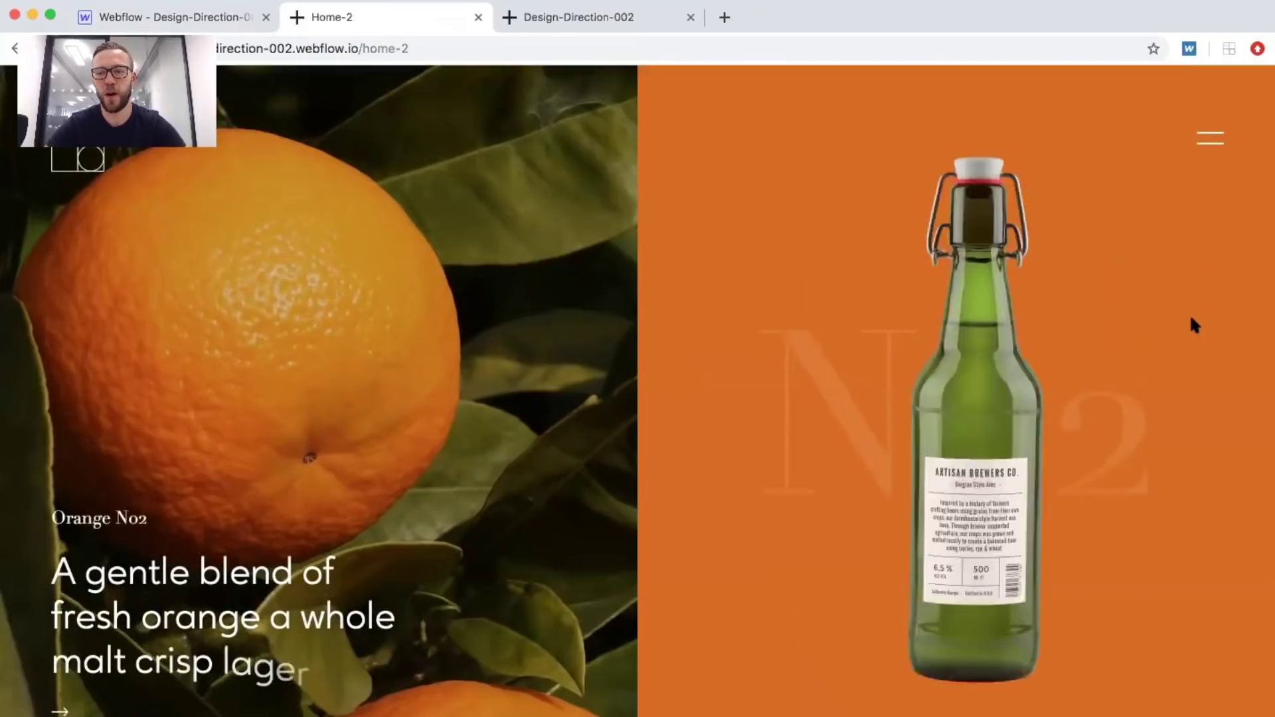
pyautogui.scroll(-5, 359, 250)
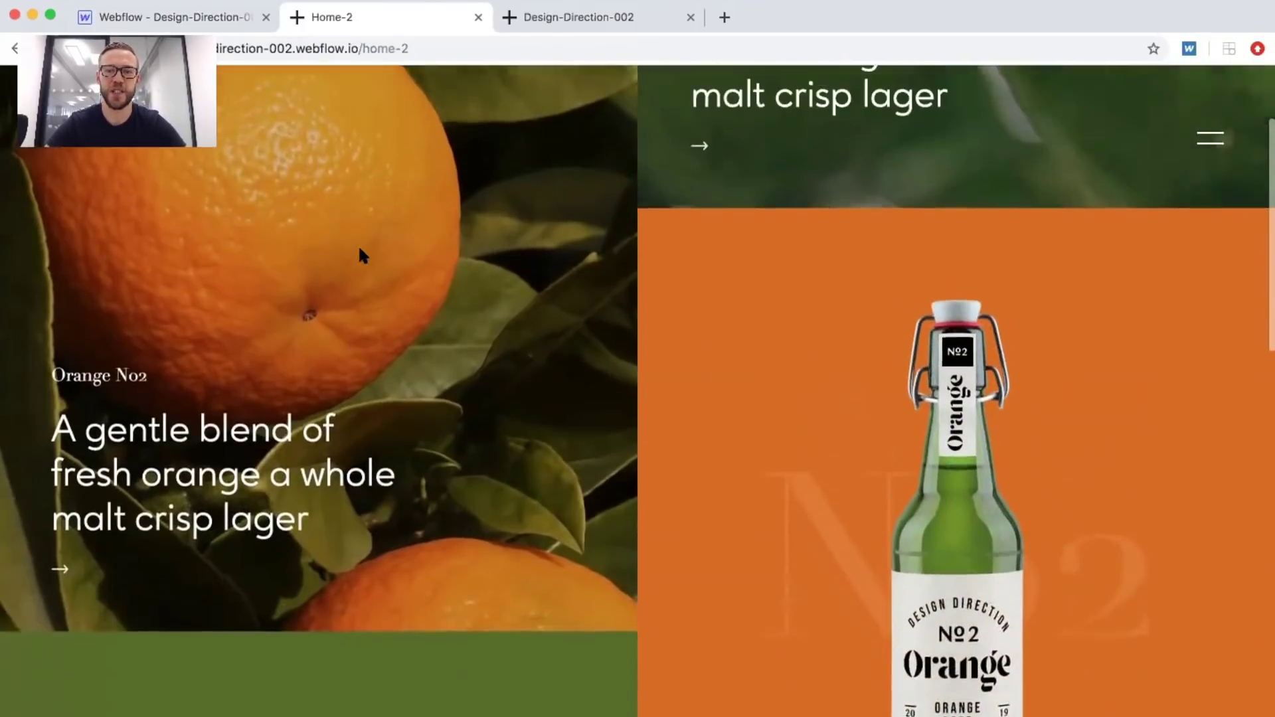
pyautogui.scroll(-5, 361, 255)
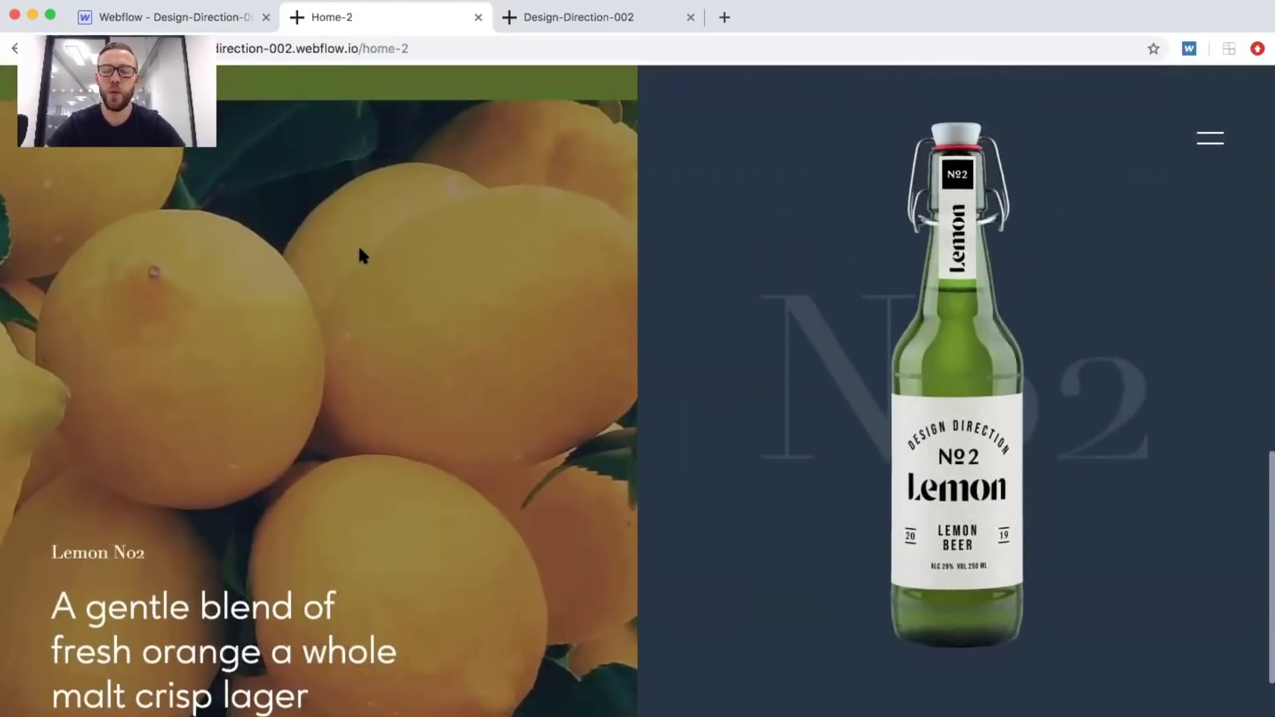
pyautogui.scroll(10, 360, 254)
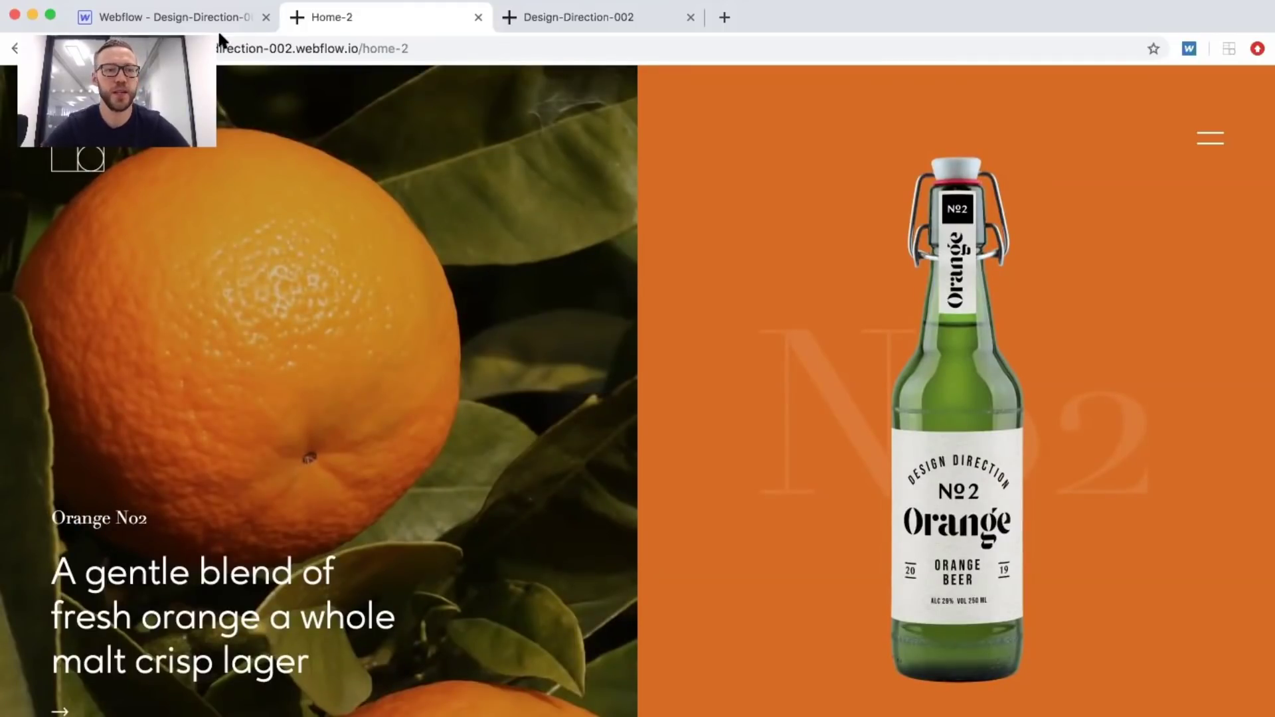
# Return to the Webflow designer, close the home-load animation and select the menu-parent-1 element.
pyautogui.click(241, 16)
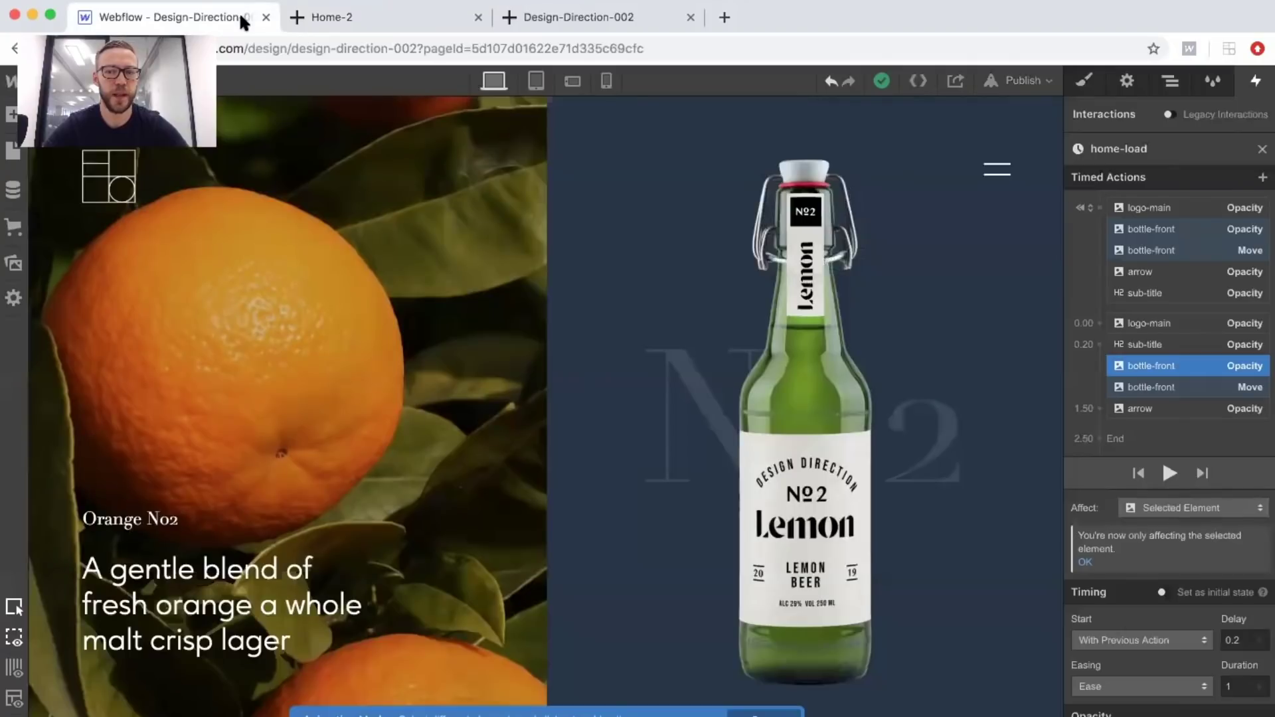
pyautogui.click(1004, 174)
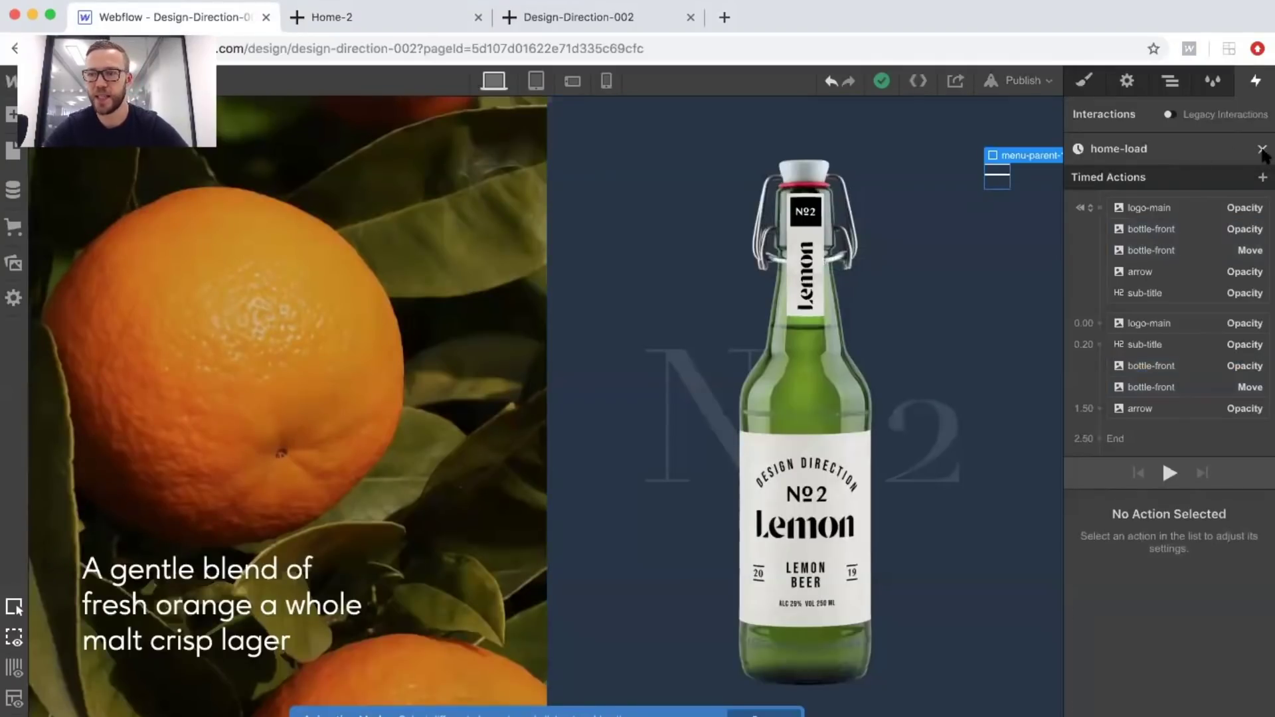
pyautogui.click(1262, 150)
pyautogui.click(996, 175)
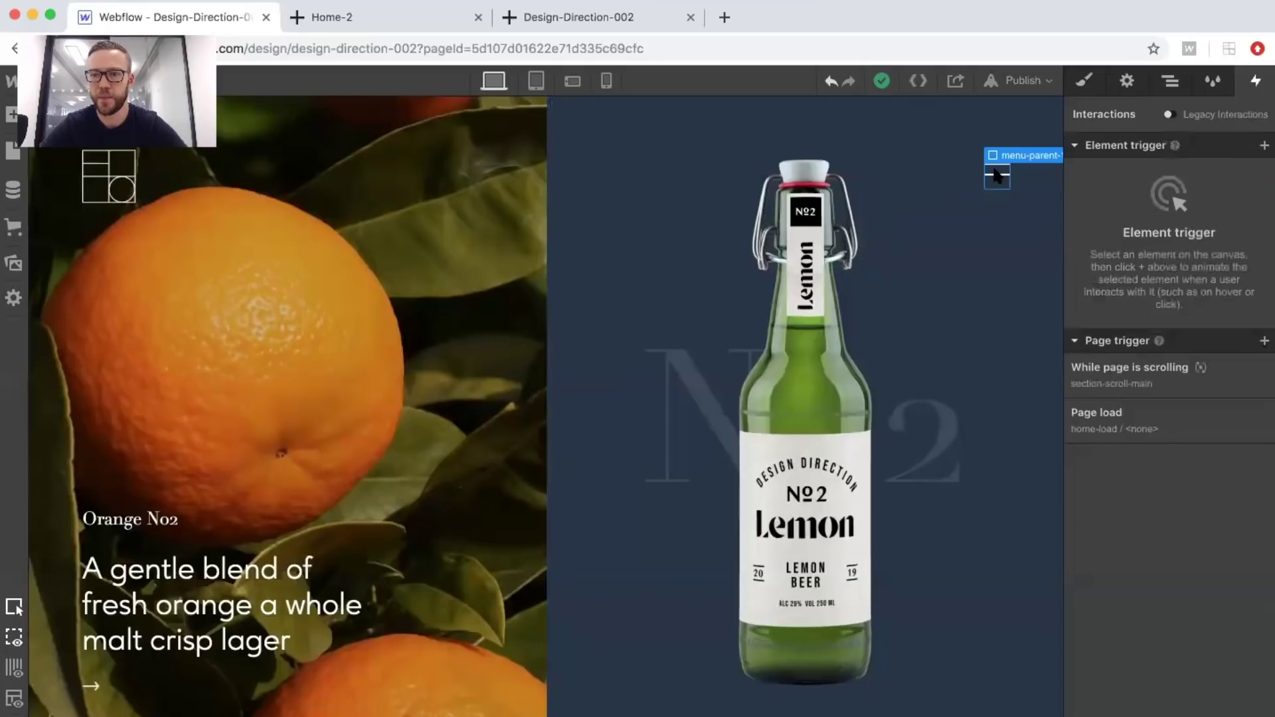
# Collapse the whole element hierarchy and select sticky-container-1.
pyautogui.click(1172, 80)
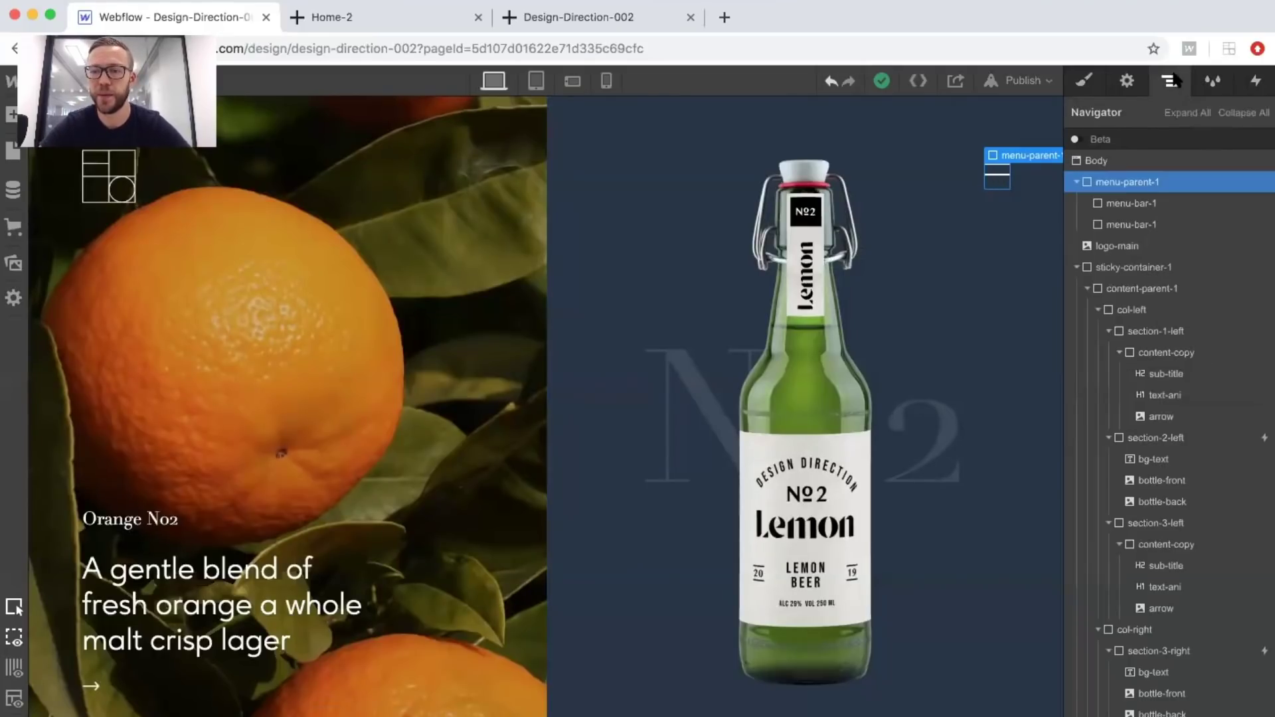
pyautogui.click(1249, 114)
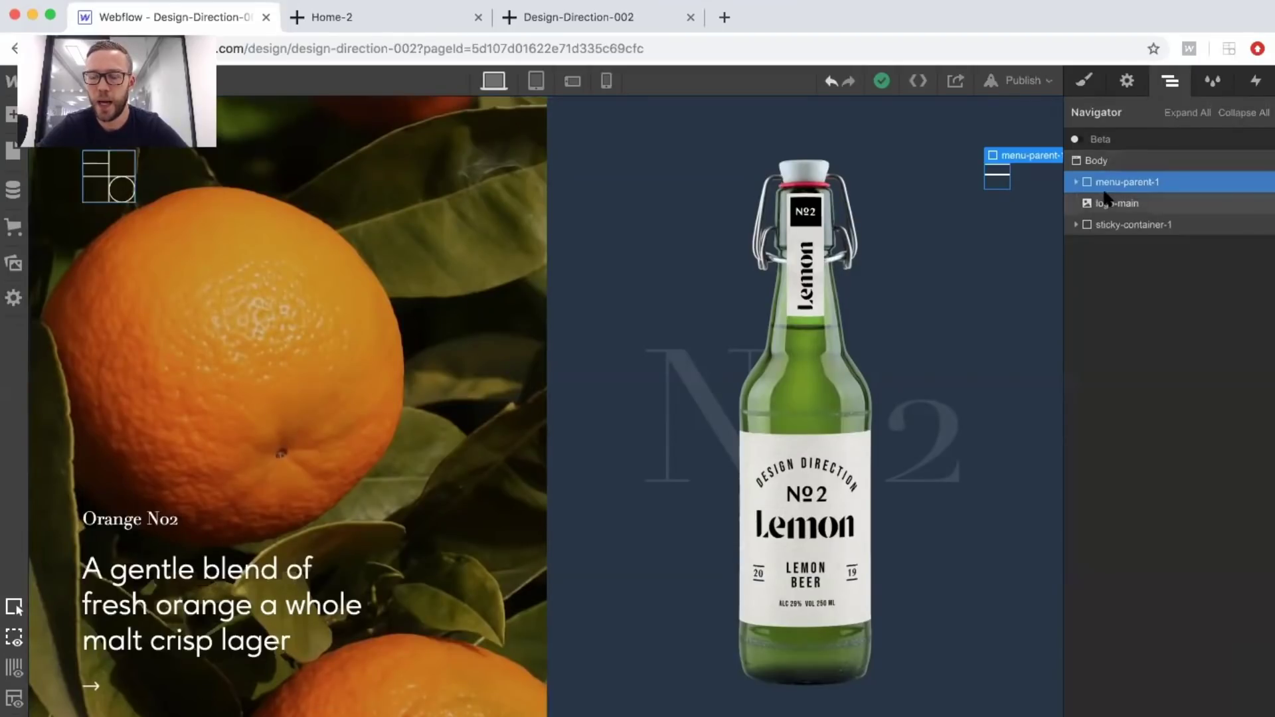
pyautogui.click(1097, 226)
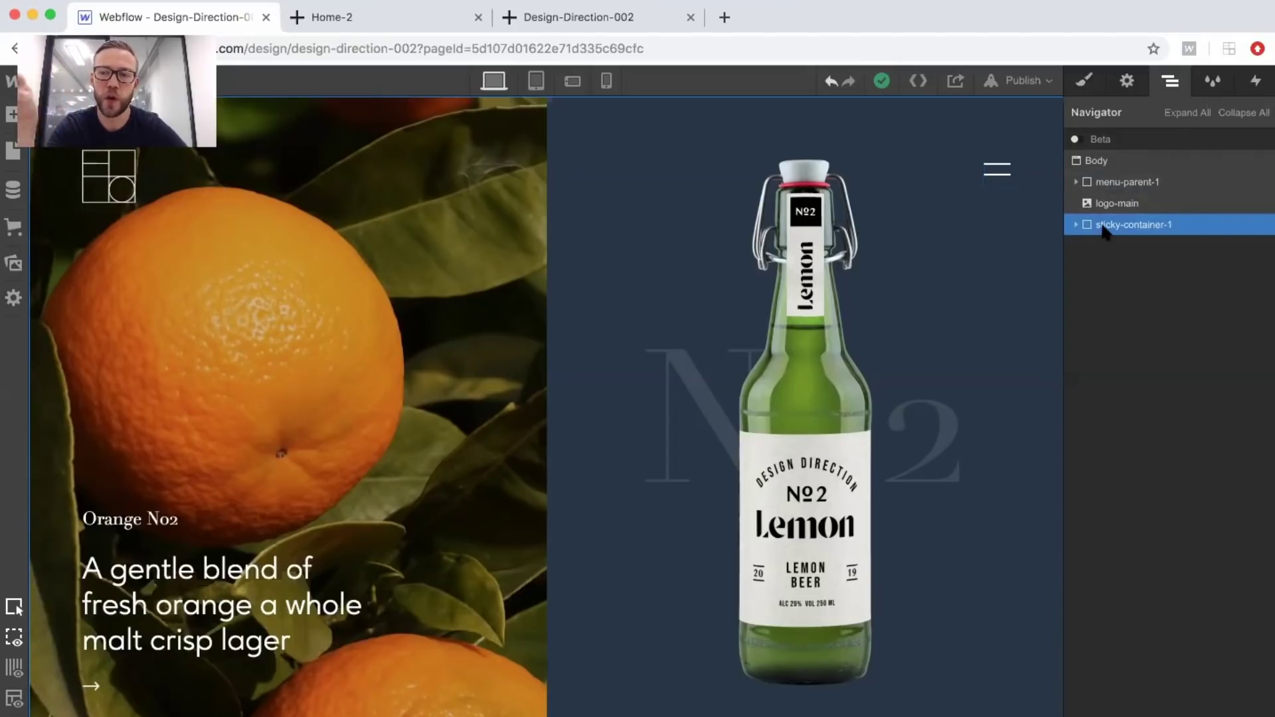
# Switch to the published site and load its root page in place of /home-2.
pyautogui.click(366, 18)
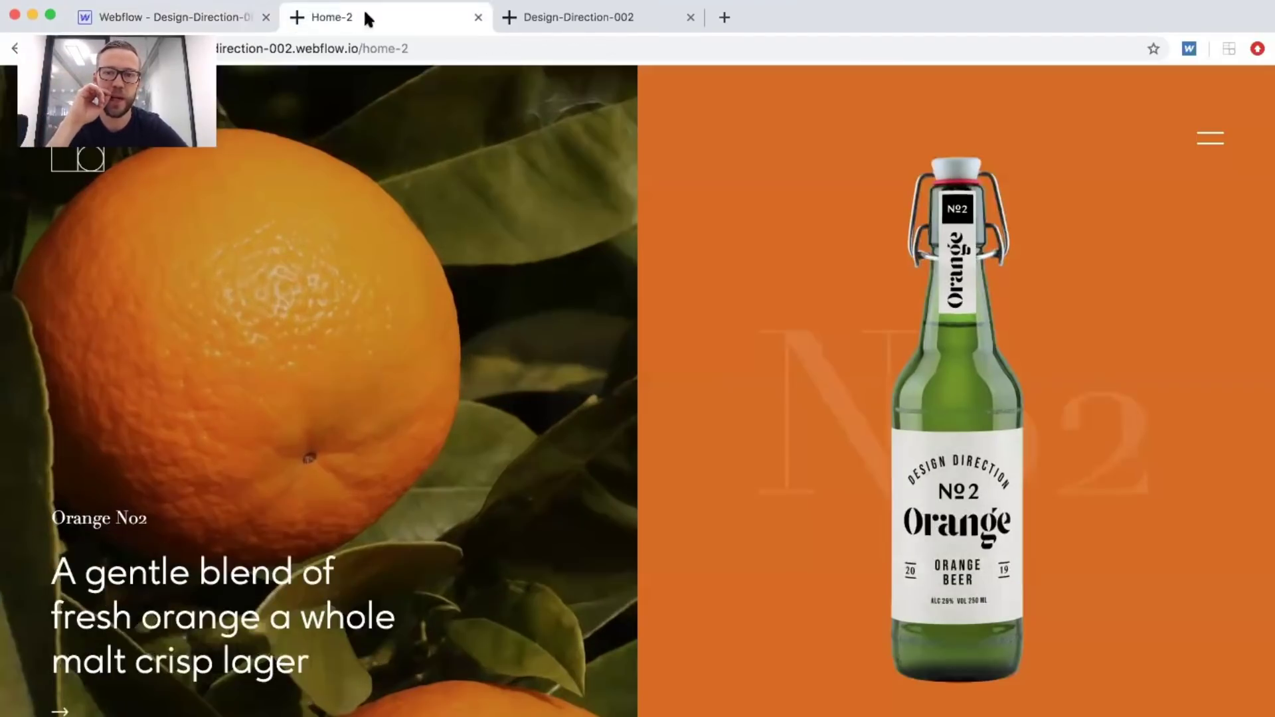
pyautogui.click(450, 47)
pyautogui.press('BackSpace')
pyautogui.press('BackSpace')
pyautogui.press('BackSpace')
pyautogui.press('BackSpace')
pyautogui.press('BackSpace')
pyautogui.press('BackSpace')
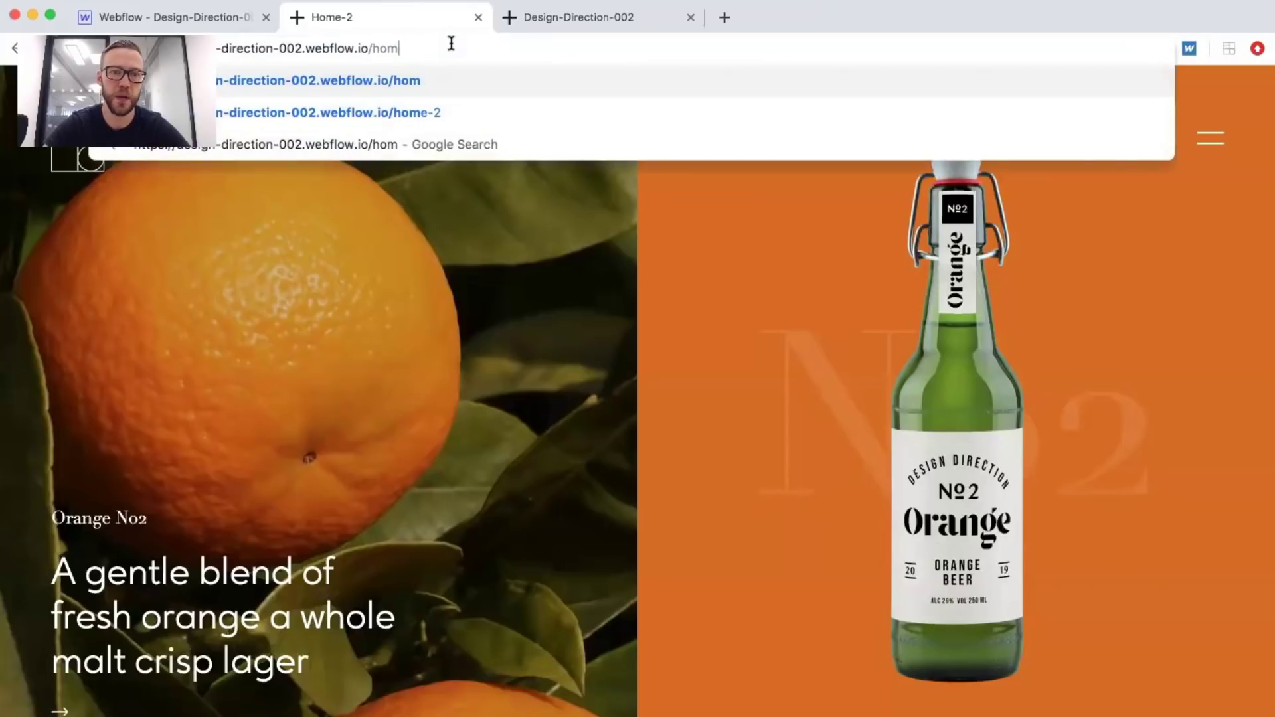
pyautogui.press('Return')
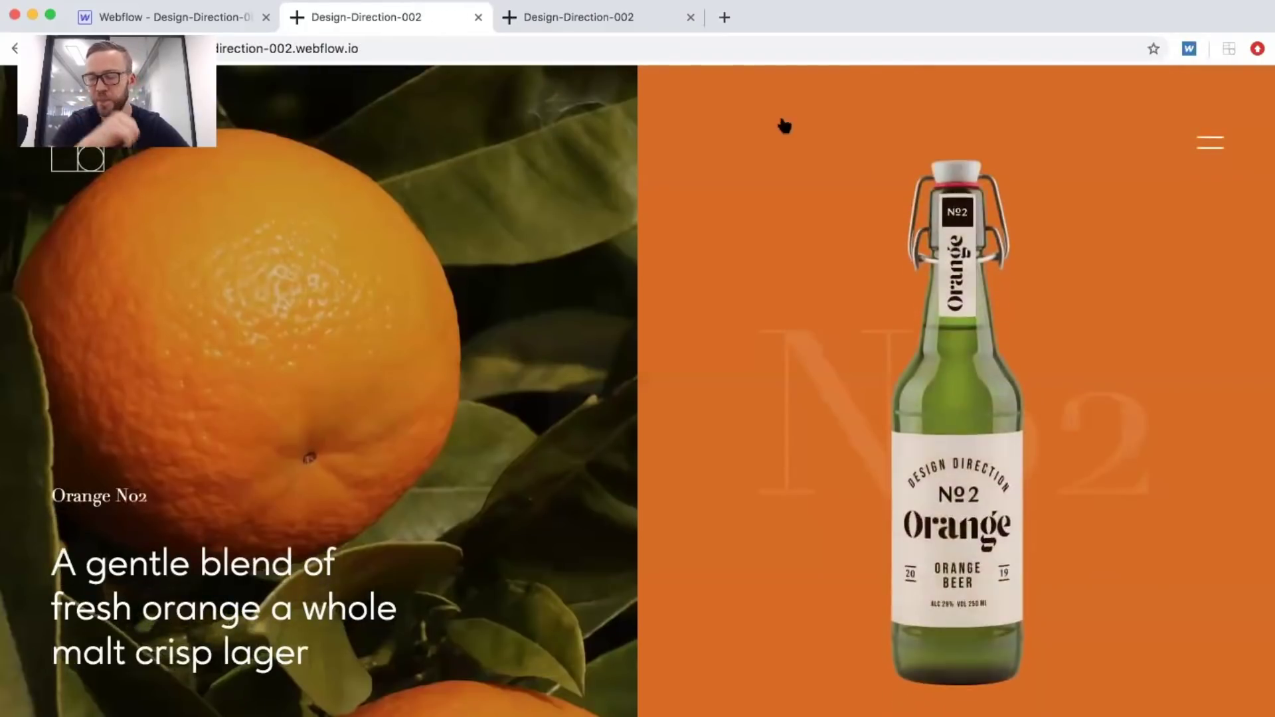
# Open and close the live site's full-screen menu twice to examine its slide animation.
pyautogui.click(1210, 145)
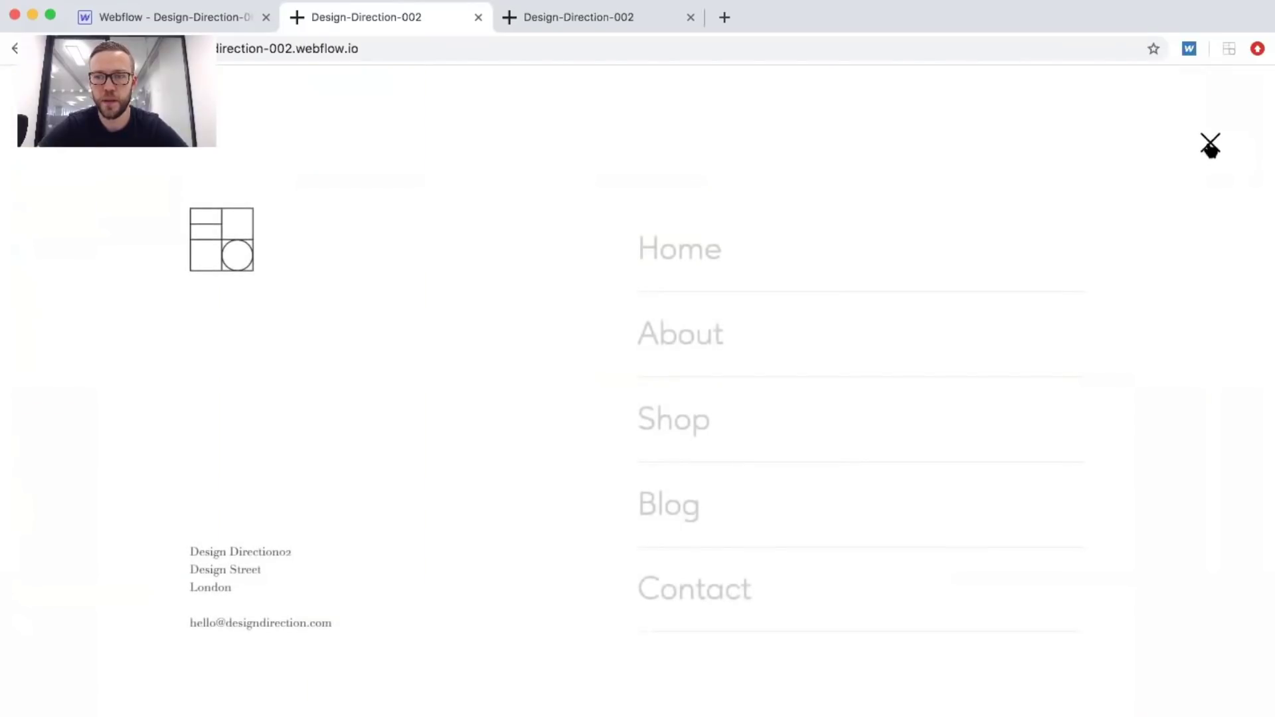
pyautogui.click(1209, 145)
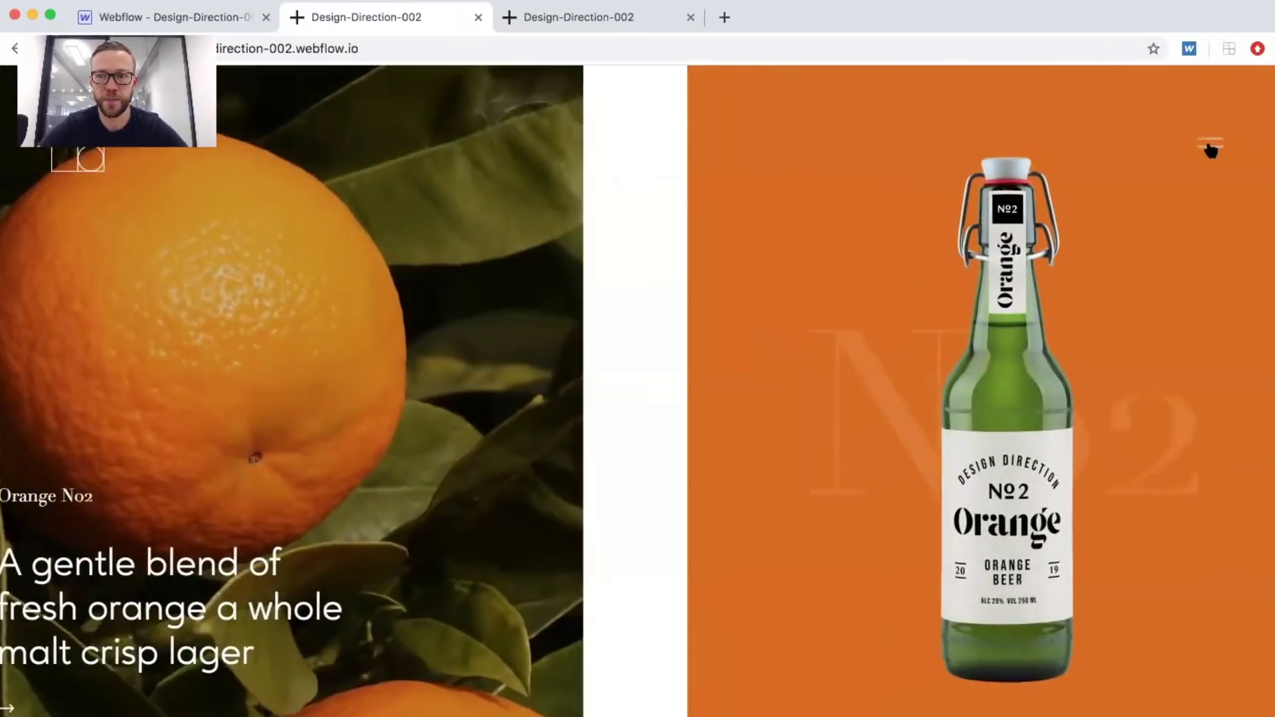
pyautogui.click(1209, 145)
pyautogui.click(1210, 145)
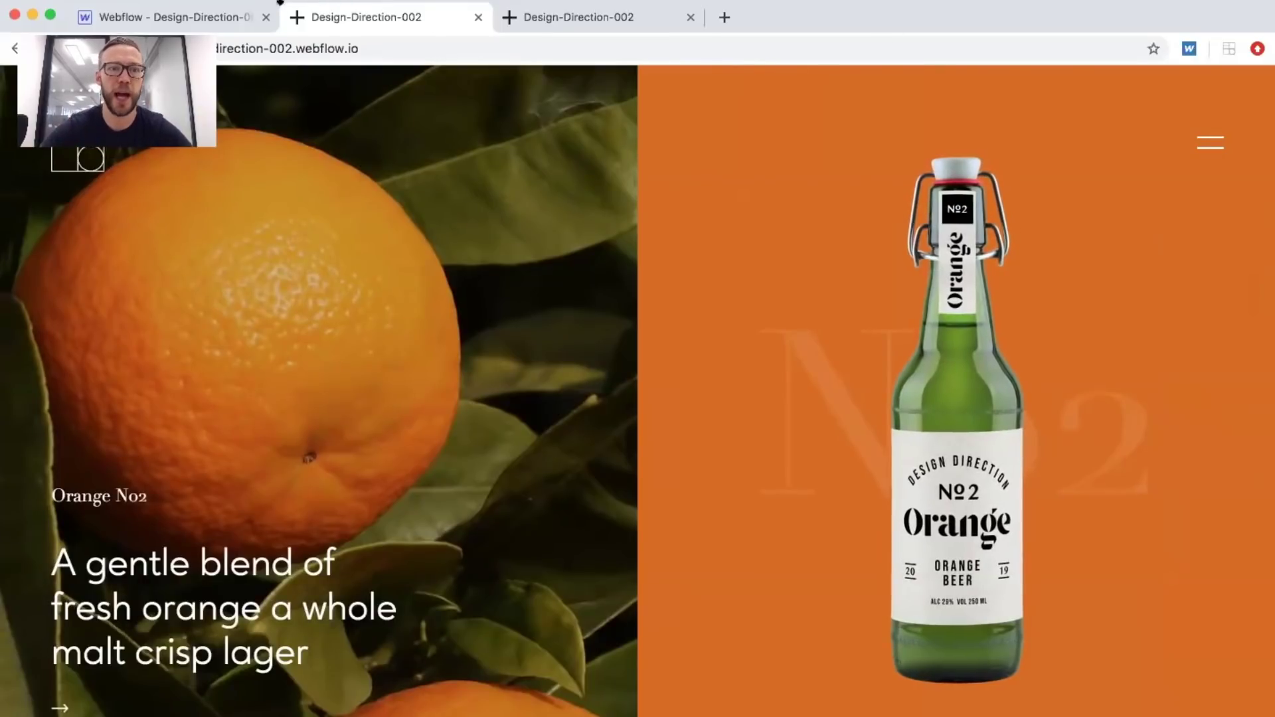
# Return to the Webflow designer and set the z-index of sticky-container-1 to 2.
pyautogui.click(251, 18)
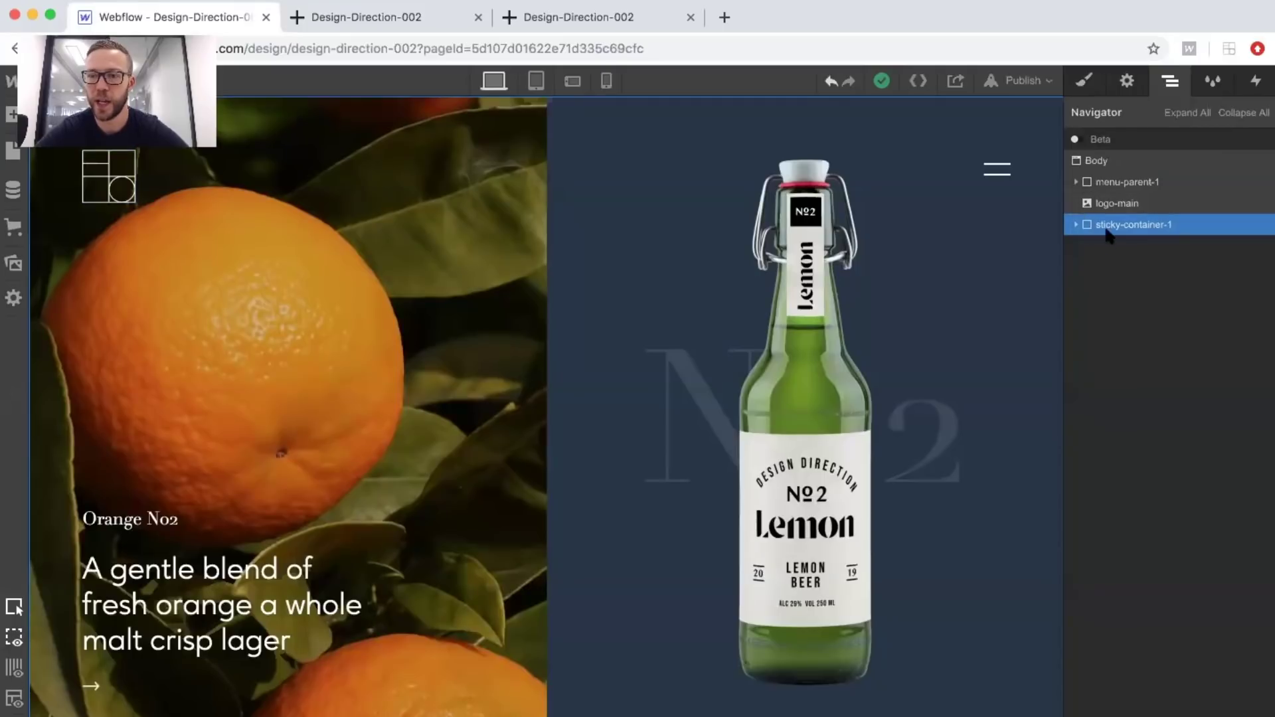
pyautogui.click(1083, 82)
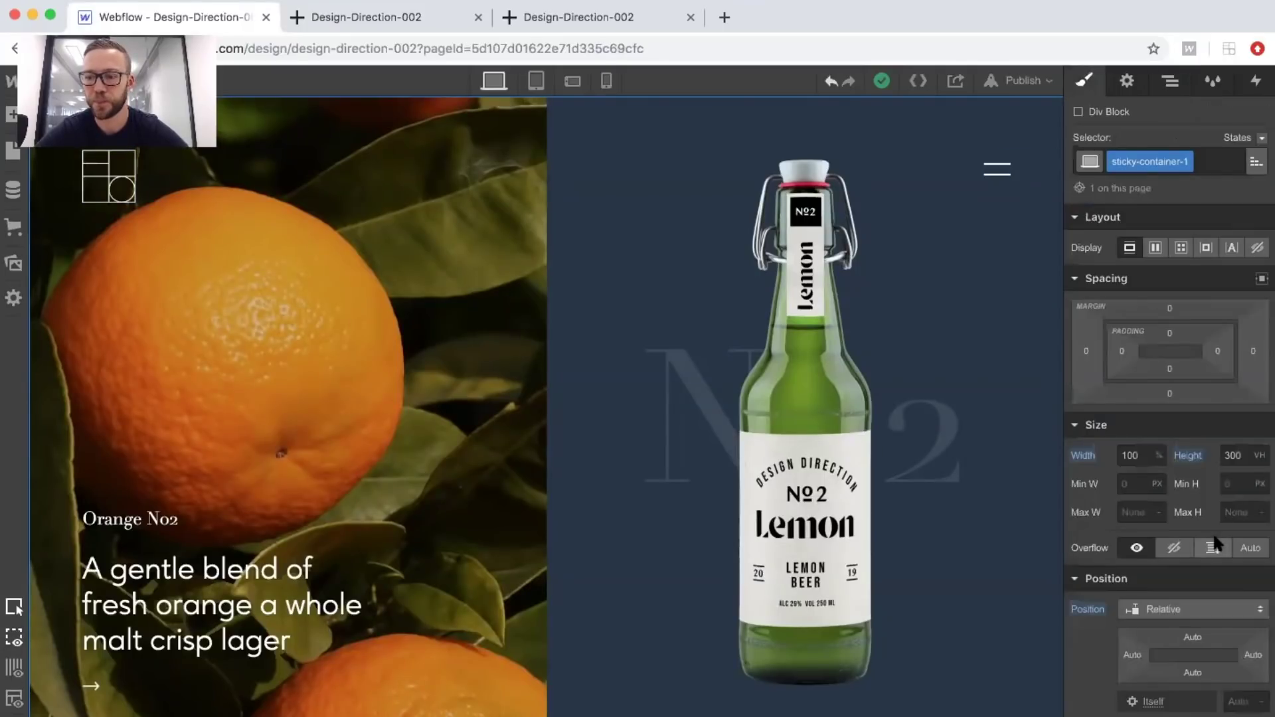
pyautogui.scroll(-3, 1213, 538)
pyautogui.click(1237, 560)
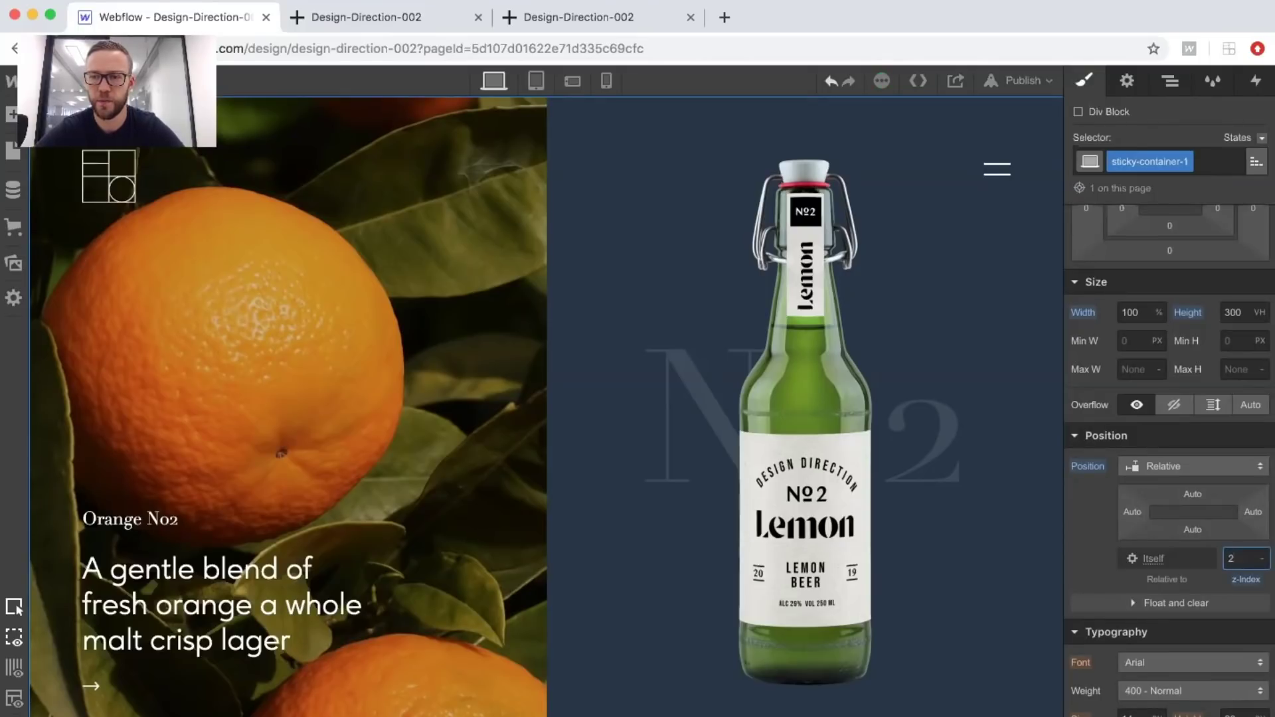
pyautogui.press('Return')
# Add a Div Block as the first child of Body, above menu-parent-1, and show its style settings.
pyautogui.press('z')
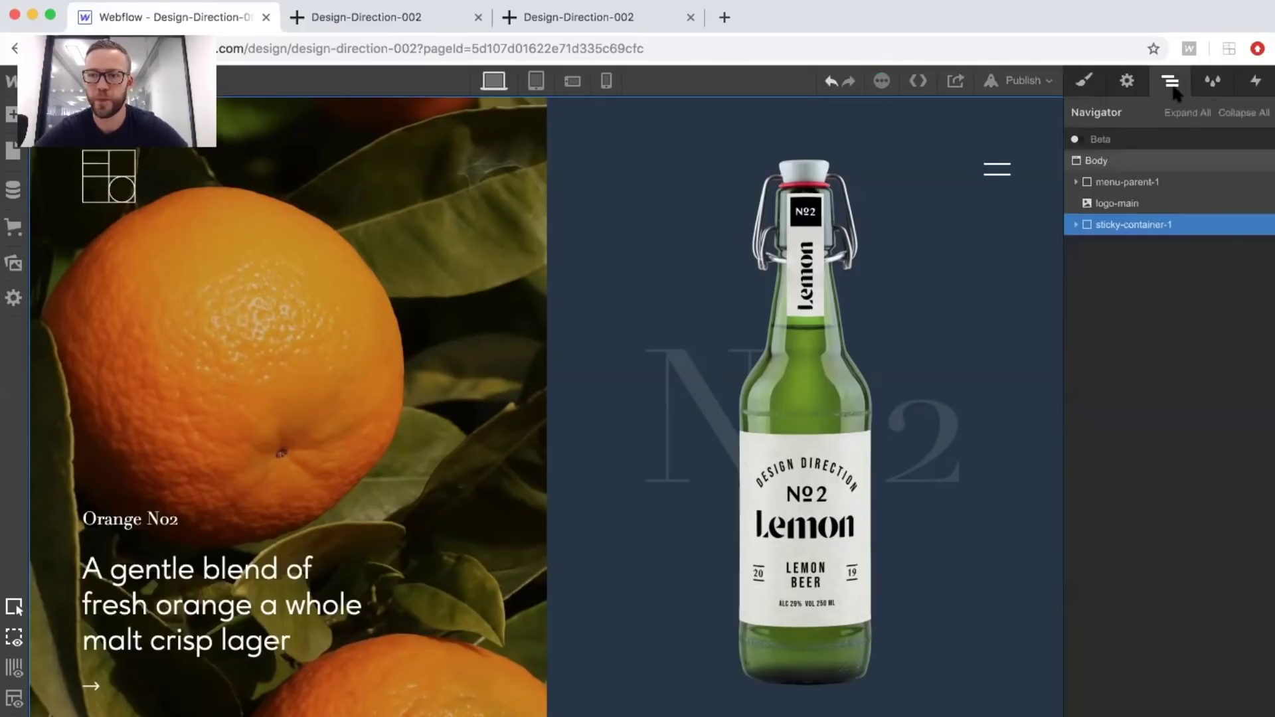
pyautogui.click(13, 114)
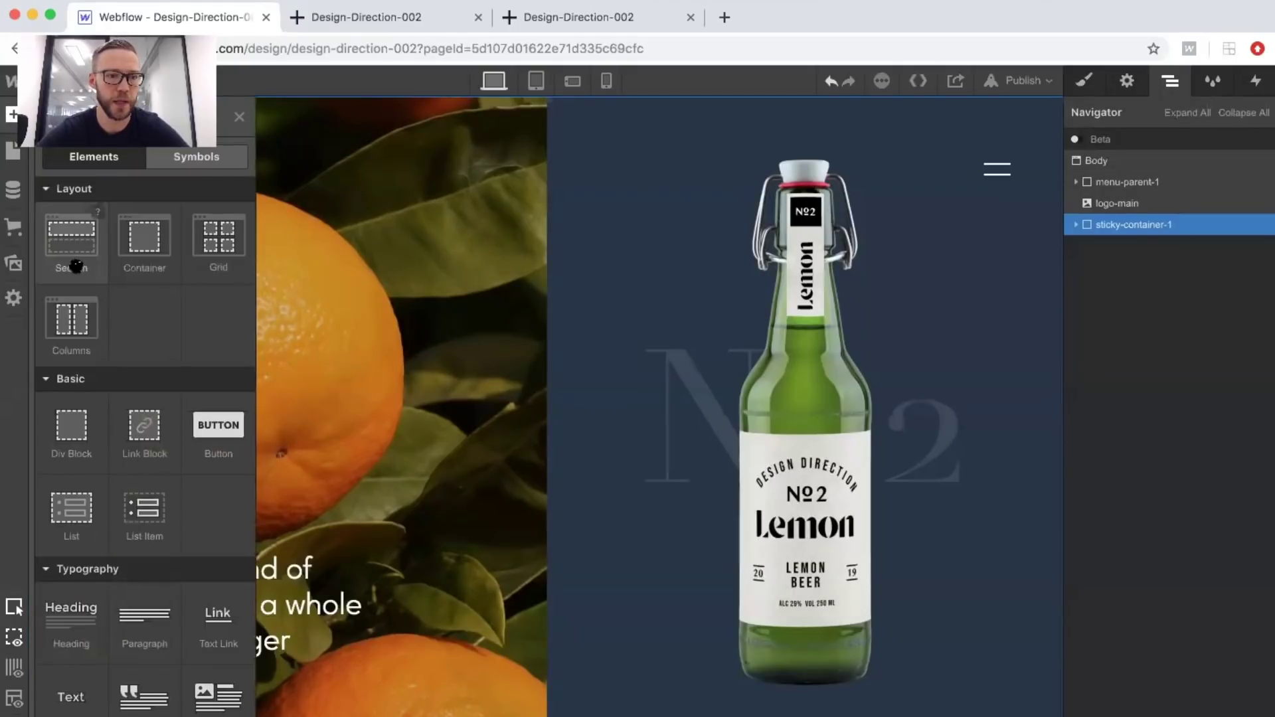
pyautogui.moveTo(90, 429); pyautogui.dragTo(1111, 170)
pyautogui.press('s')
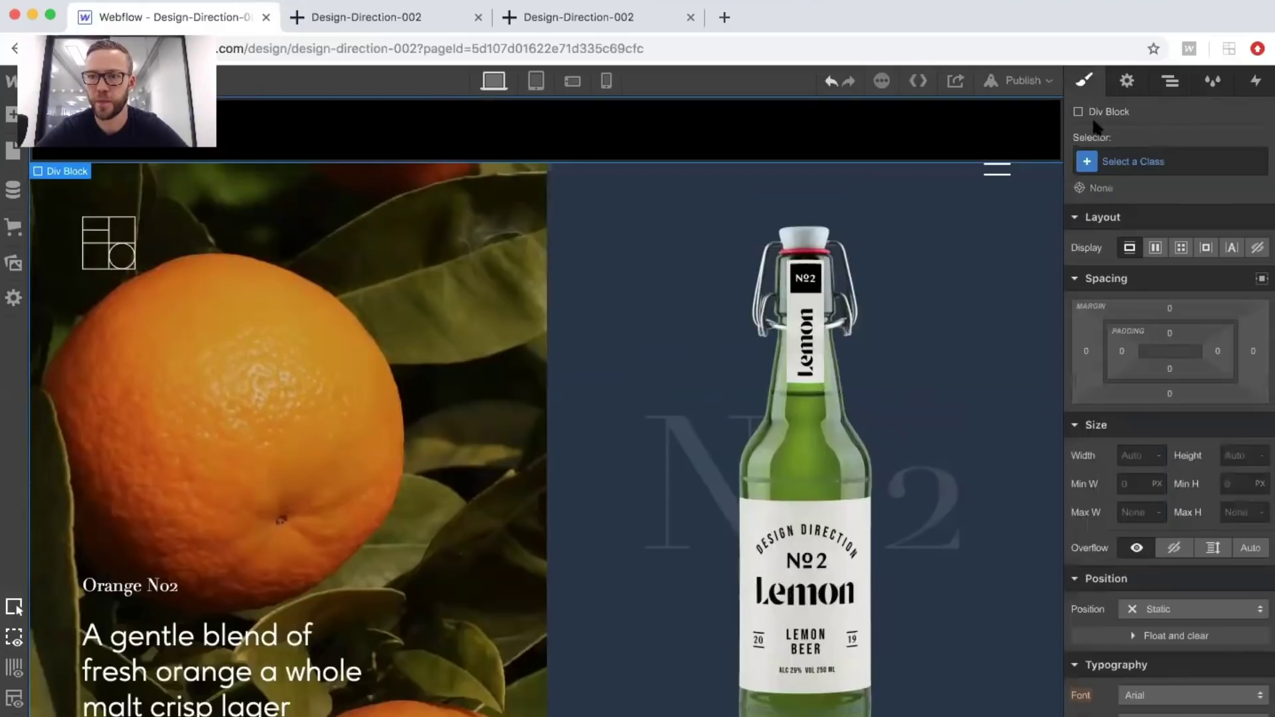
# Try to assign the existing class menu-parent-1 to the new Div Block and undo the assignment.
pyautogui.click(1129, 162)
pyautogui.write('menu-p')
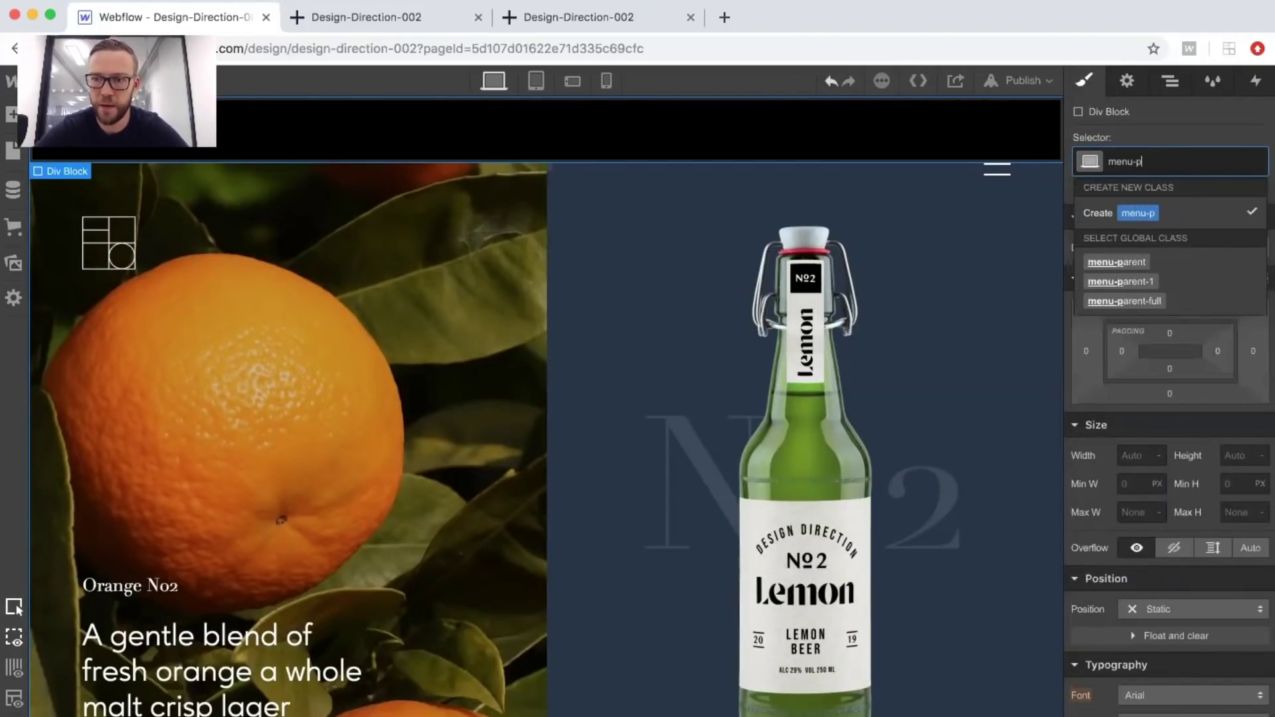
pyautogui.write('arent')
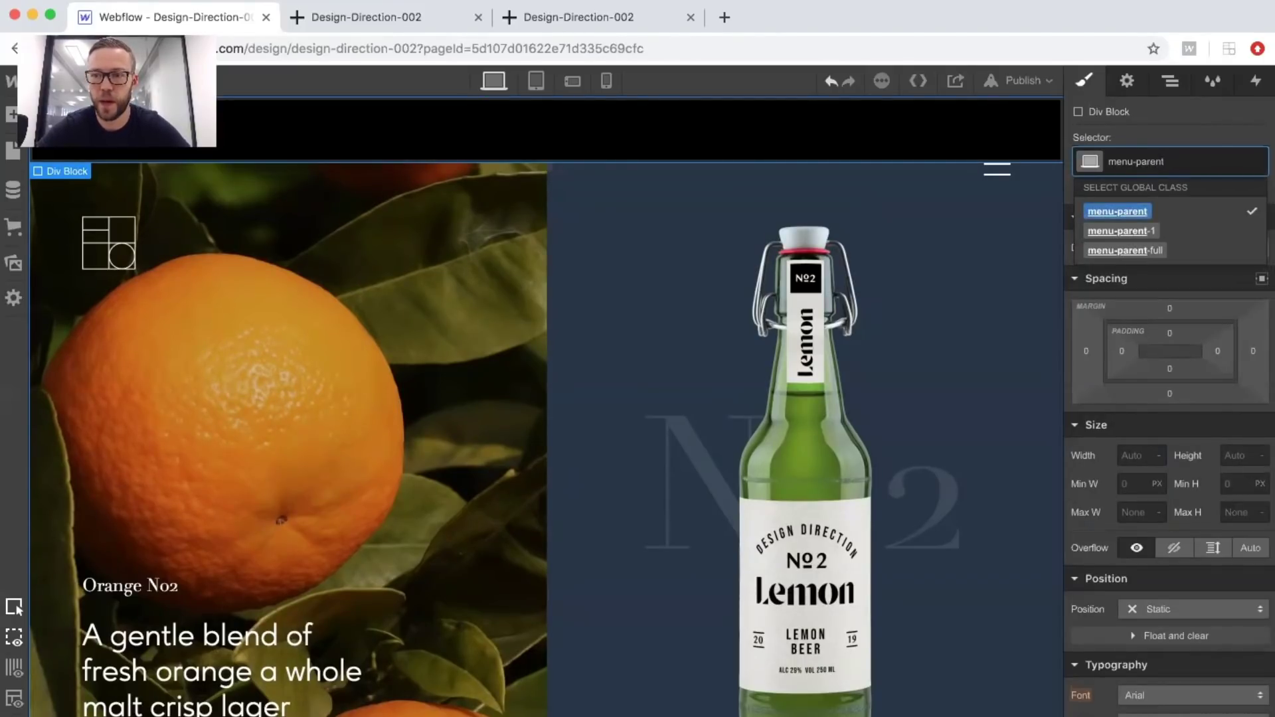
pyautogui.write('-')
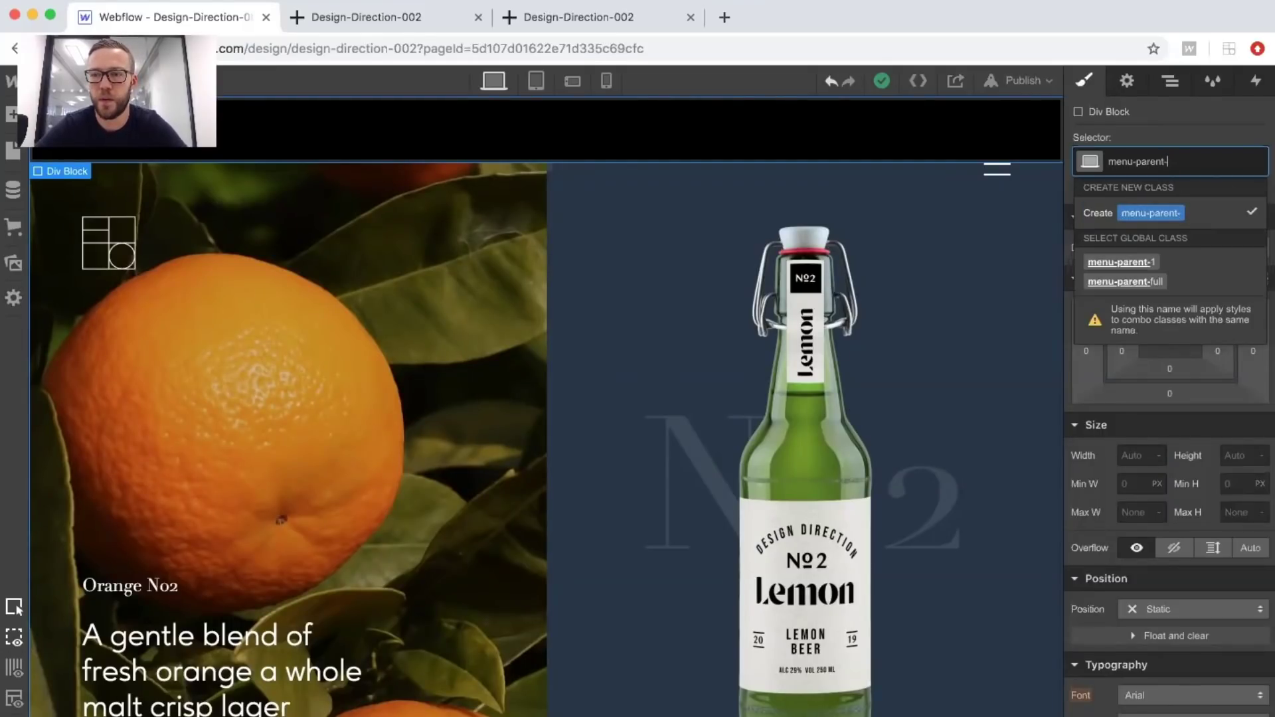
pyautogui.write('1')
pyautogui.press('Return')
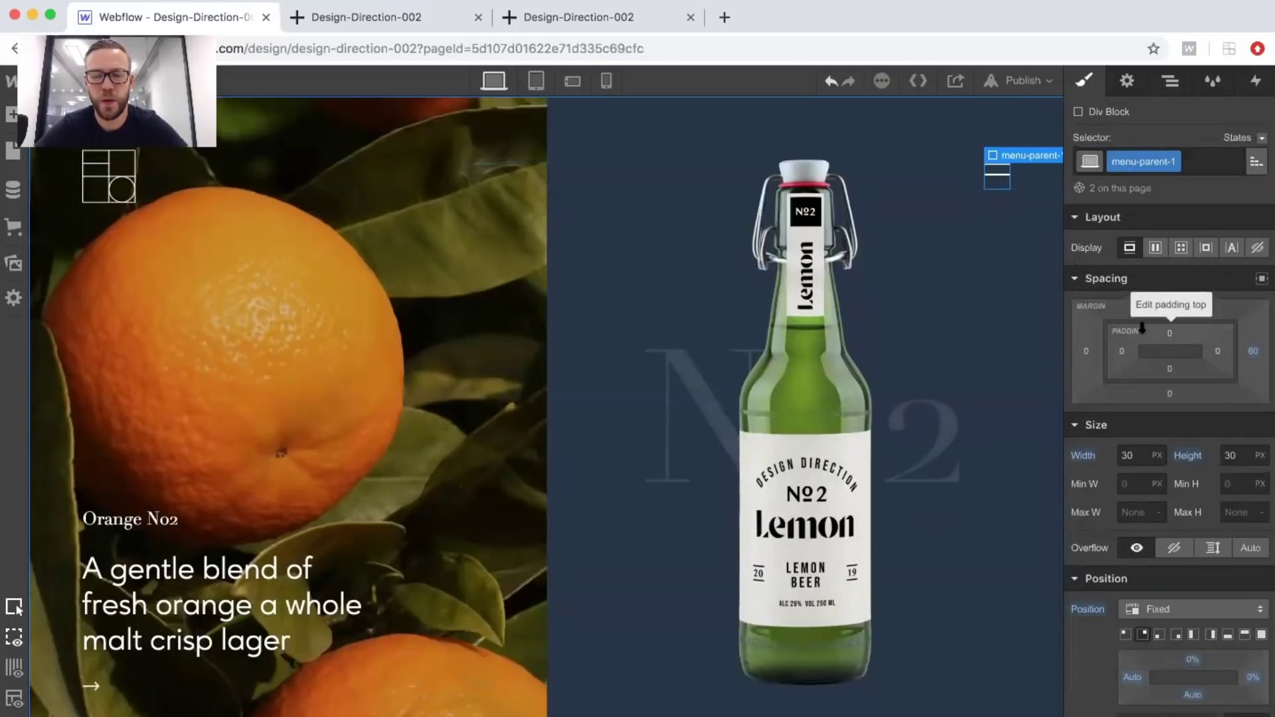
pyautogui.press('super+z')
# Delete the unclassed Div Block at the start of Body.
pyautogui.click(1170, 81)
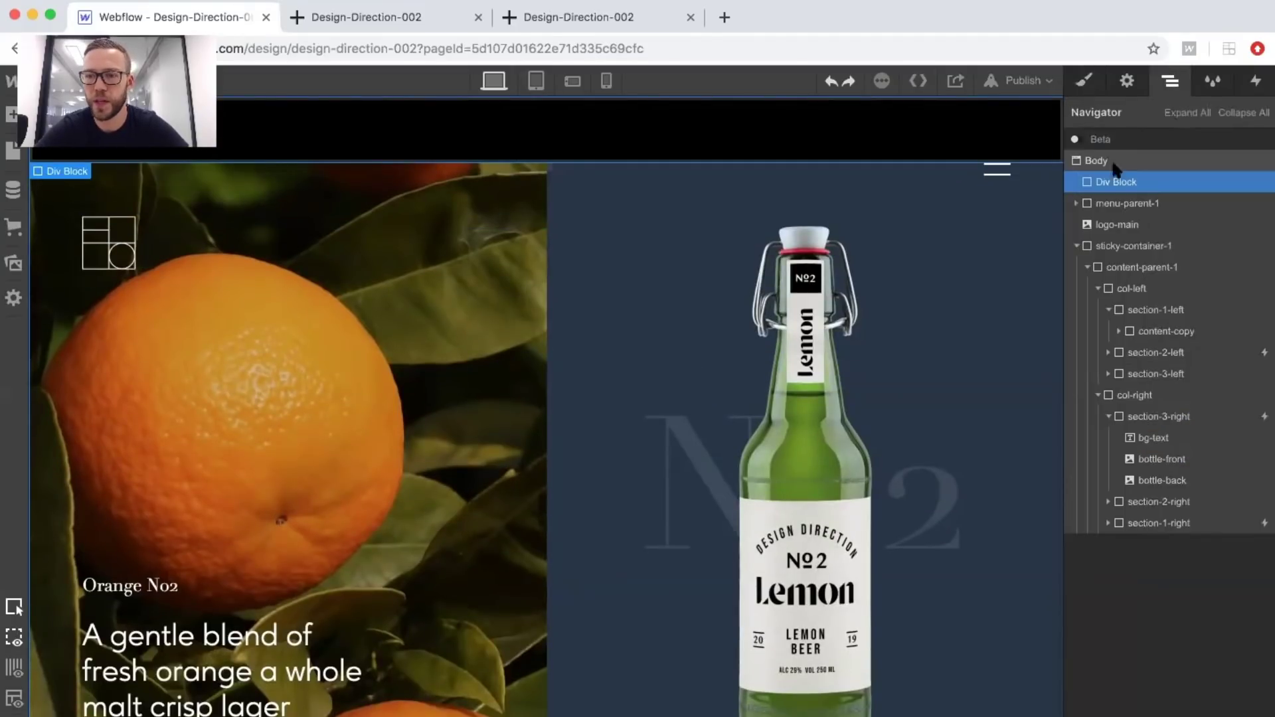
pyautogui.press('Delete')
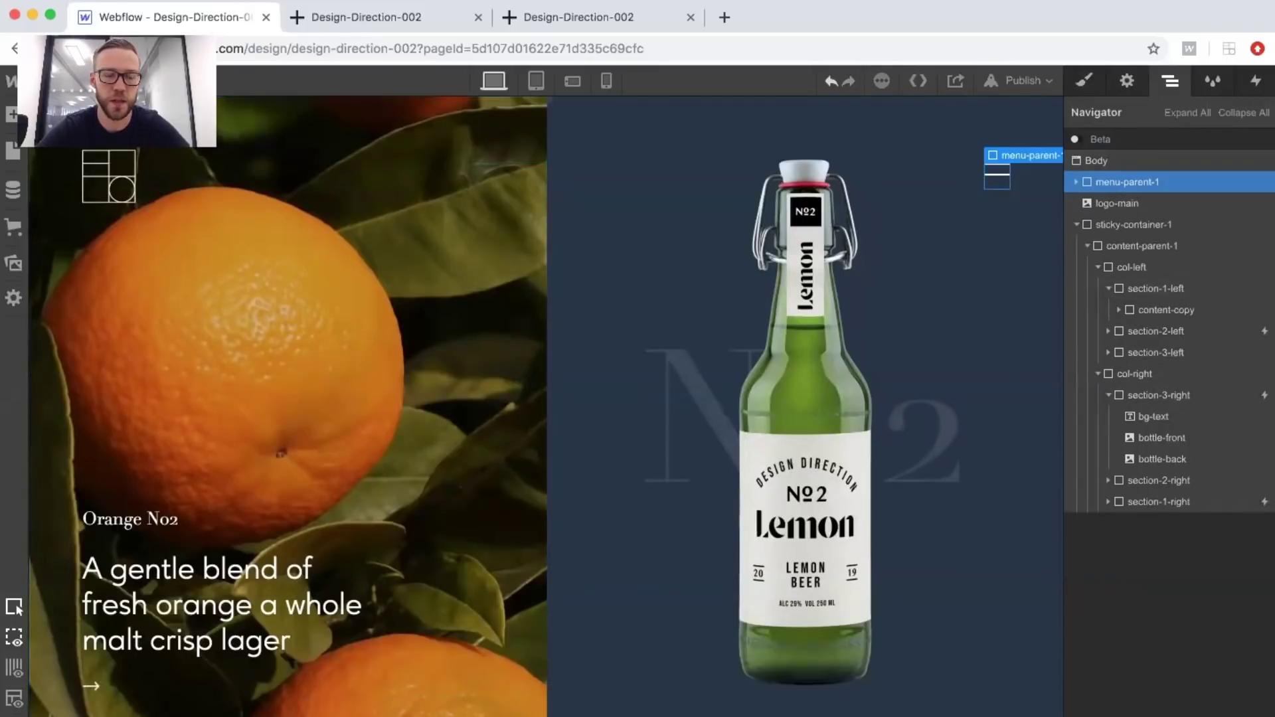
# Copy menu-parent-full from the Home page and paste it into Home-2 as the first child of Body, above menu-parent-1.
pyautogui.press('p')
pyautogui.click(104, 207)
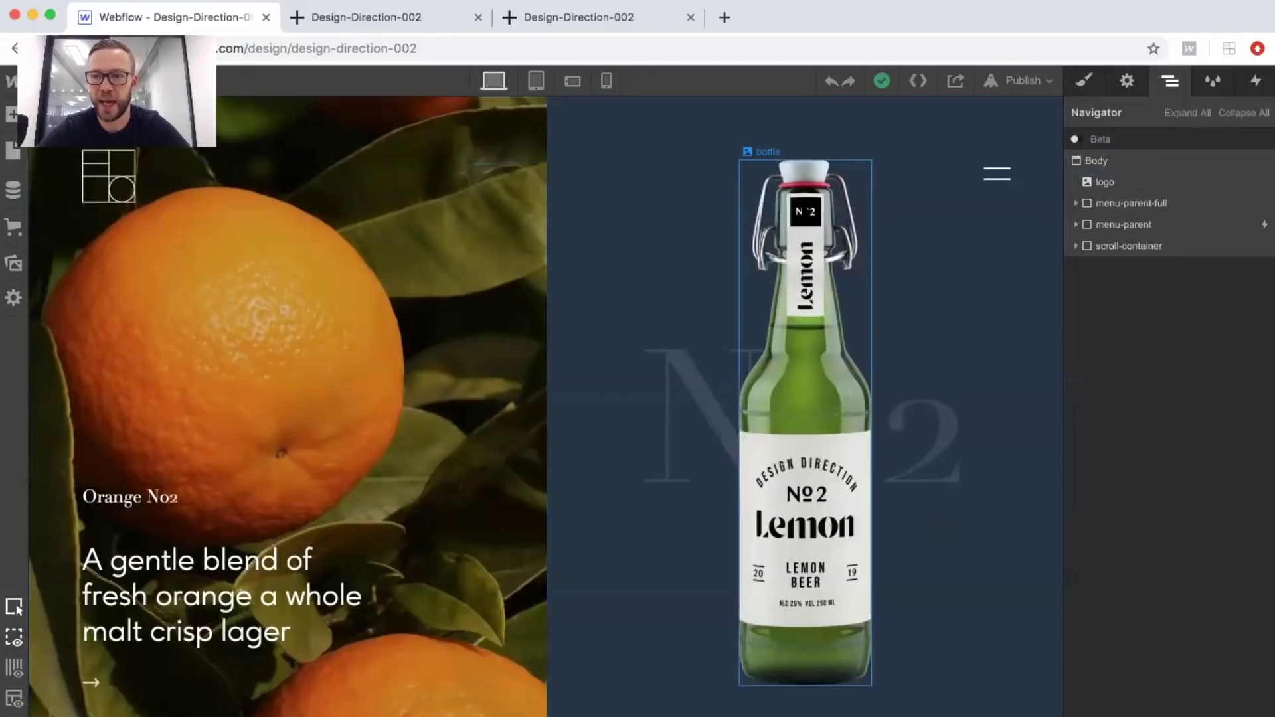
pyautogui.click(1118, 207)
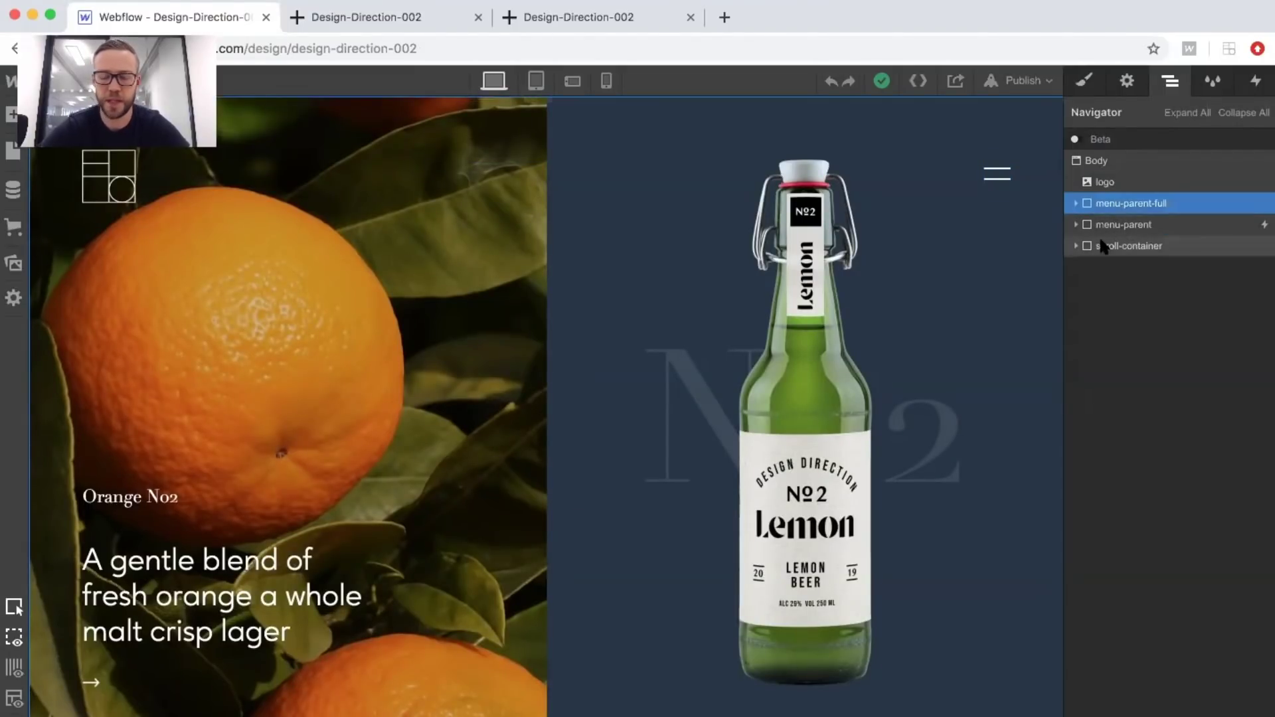
pyautogui.press('p')
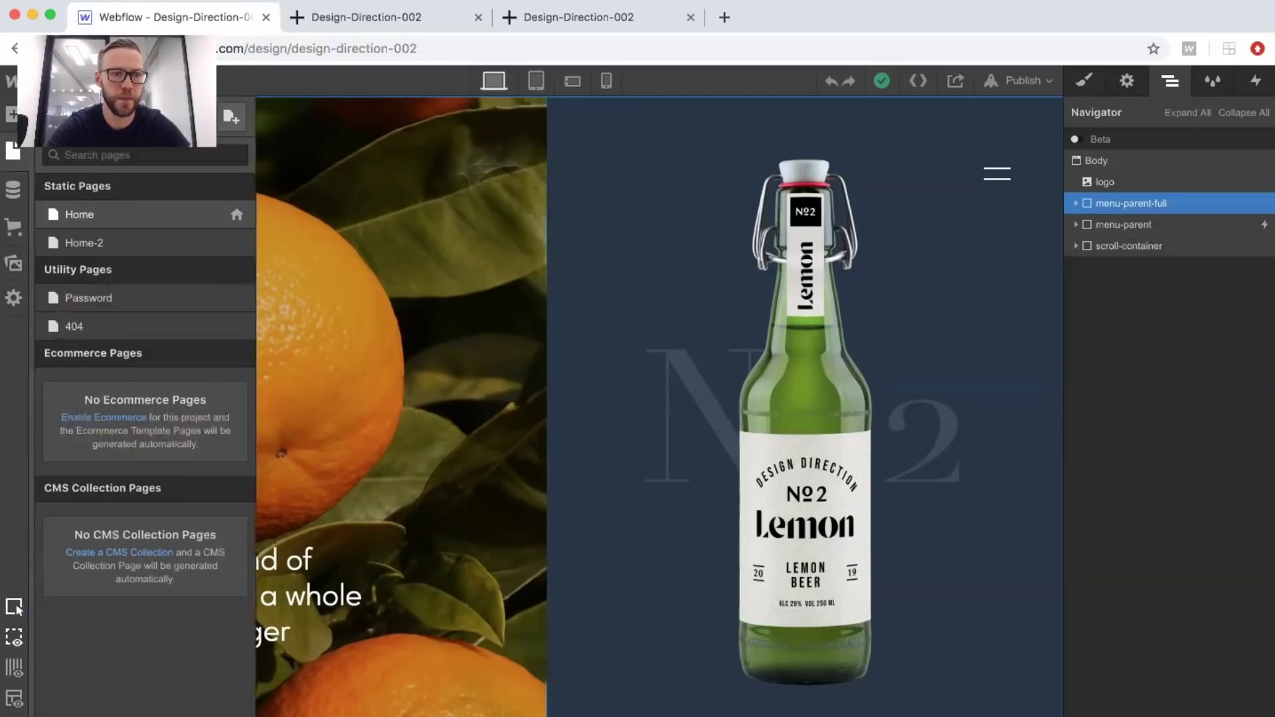
pyautogui.click(97, 242)
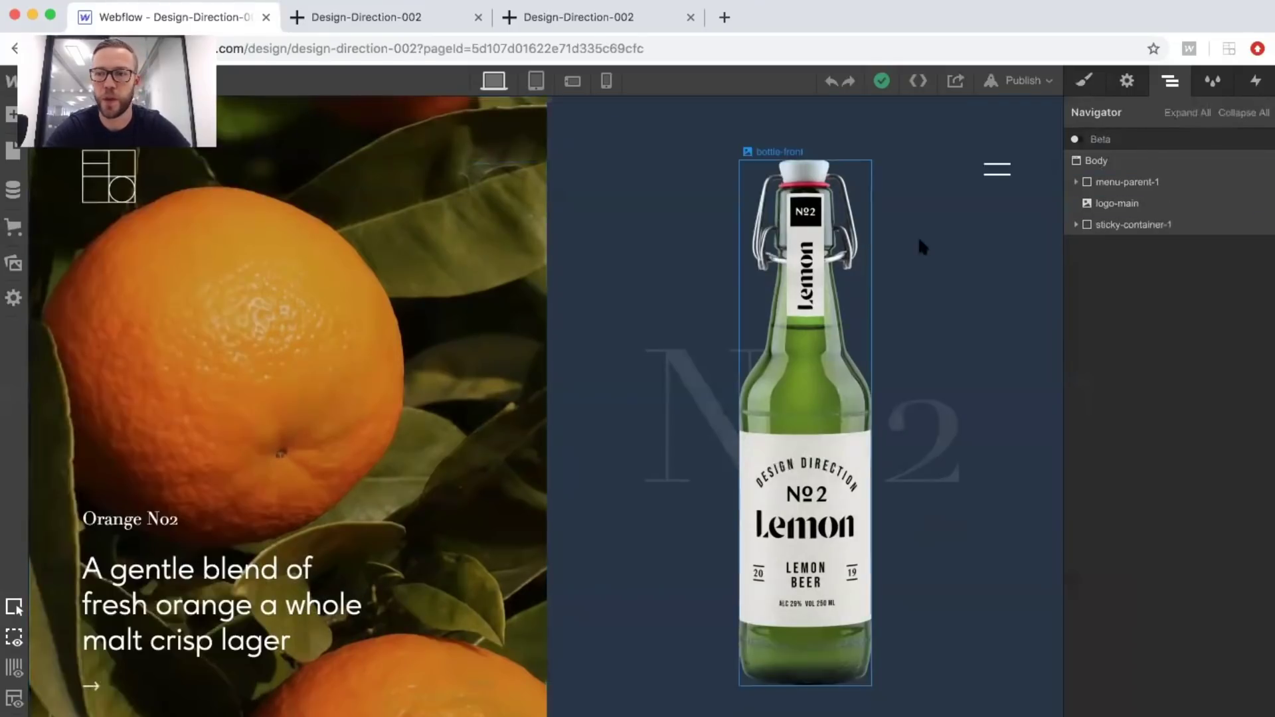
pyautogui.click(1095, 163)
pyautogui.hotkey('ctrl', 'v')
pyautogui.moveTo(1107, 249); pyautogui.dragTo(1105, 179)
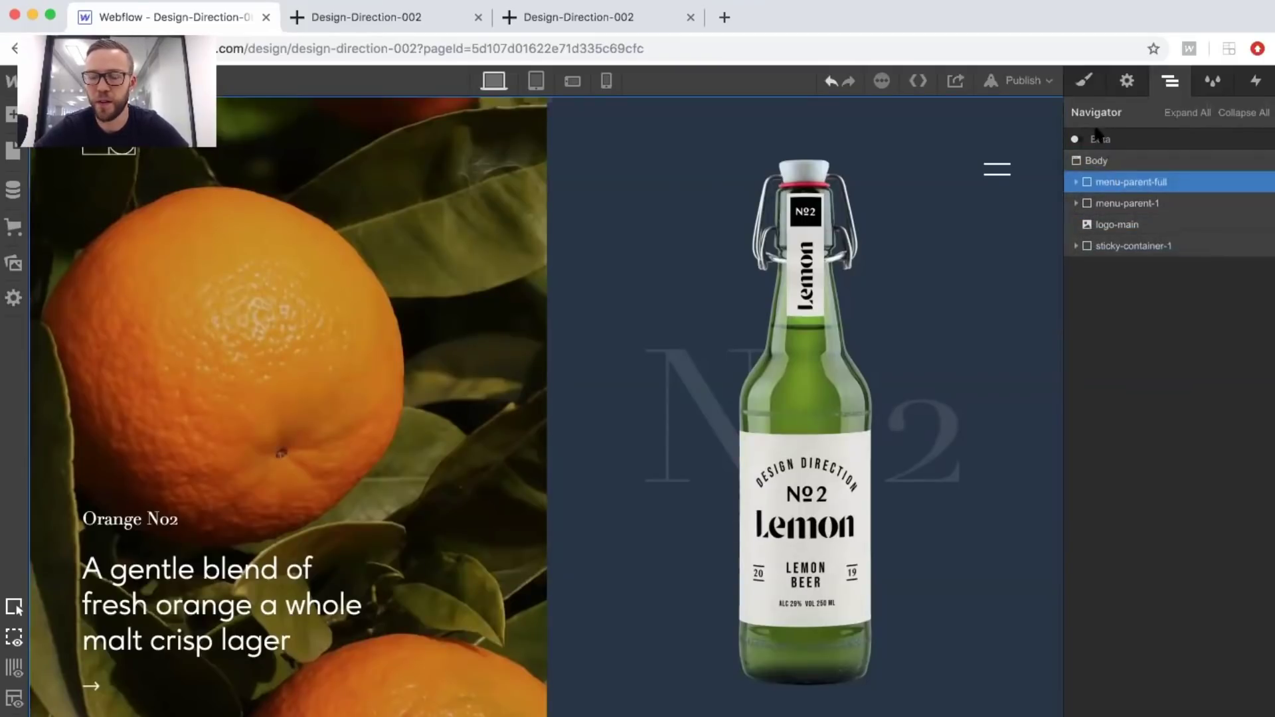
# Expand menu-parent-full and set its z-index to 3 so the menu sits in front of the page content.
pyautogui.click(1087, 81)
pyautogui.scroll(-10, 1136, 489)
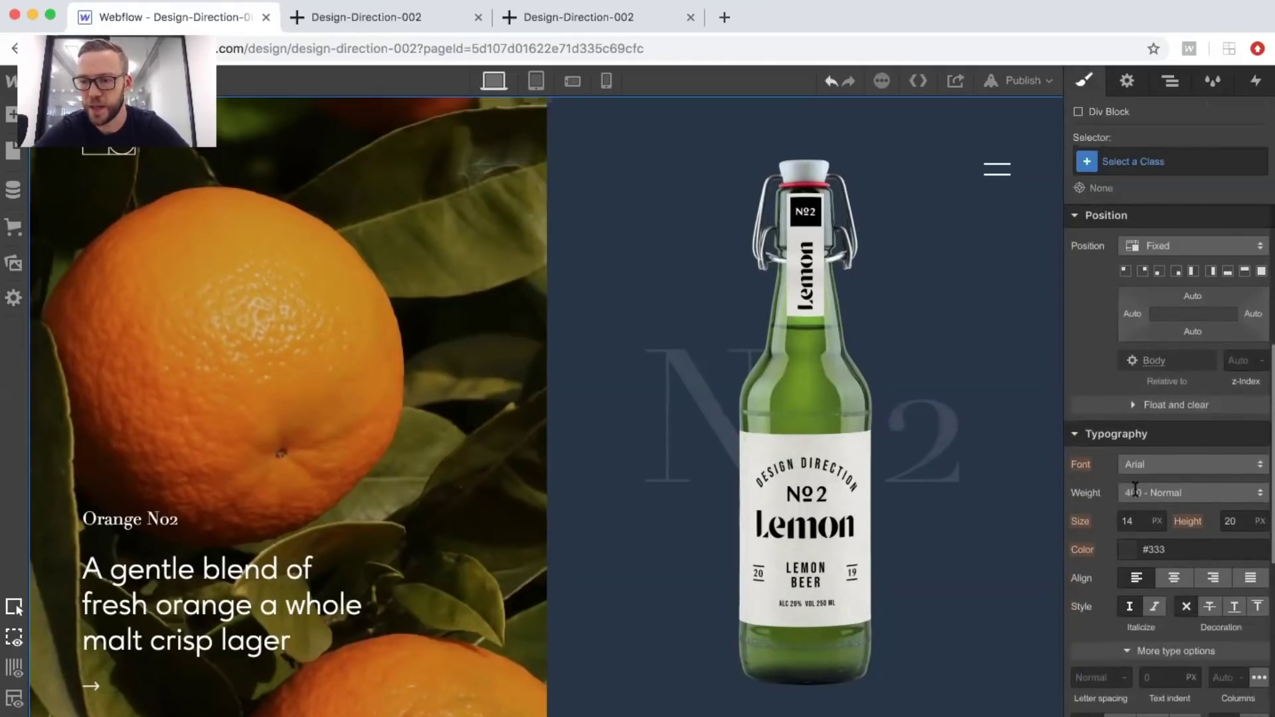
pyautogui.scroll(6, 1136, 489)
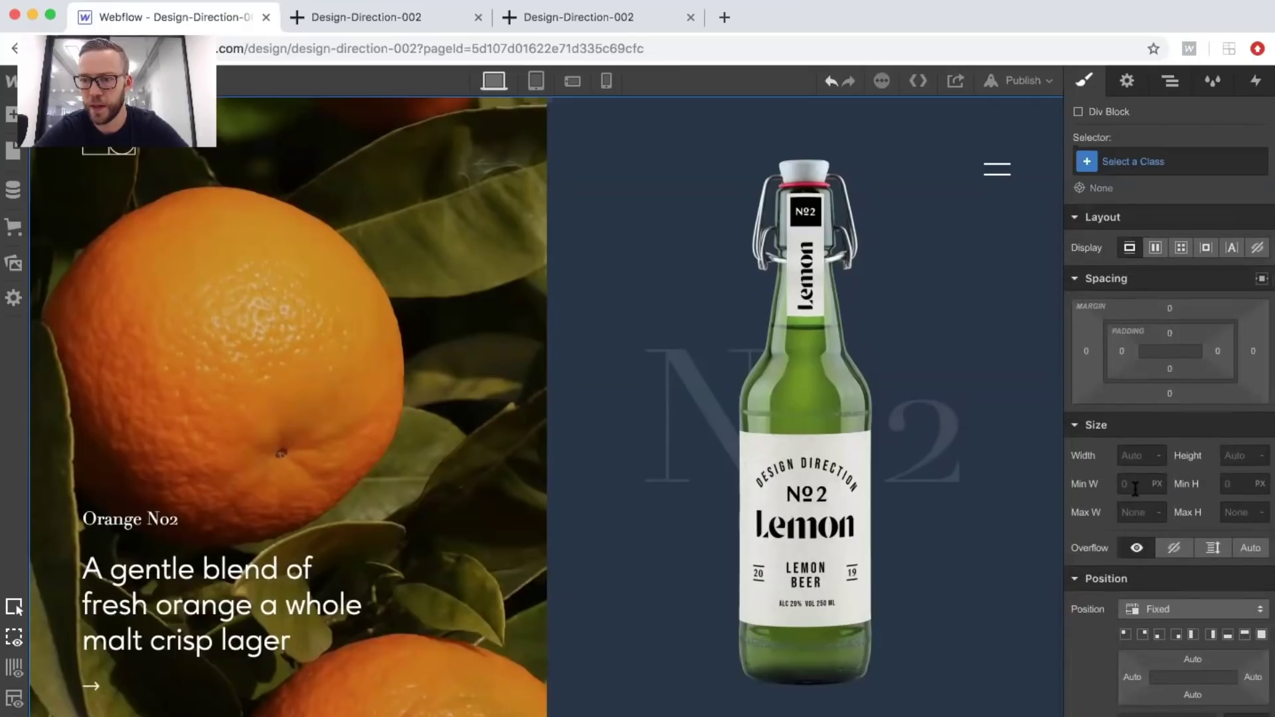
pyautogui.click(1170, 81)
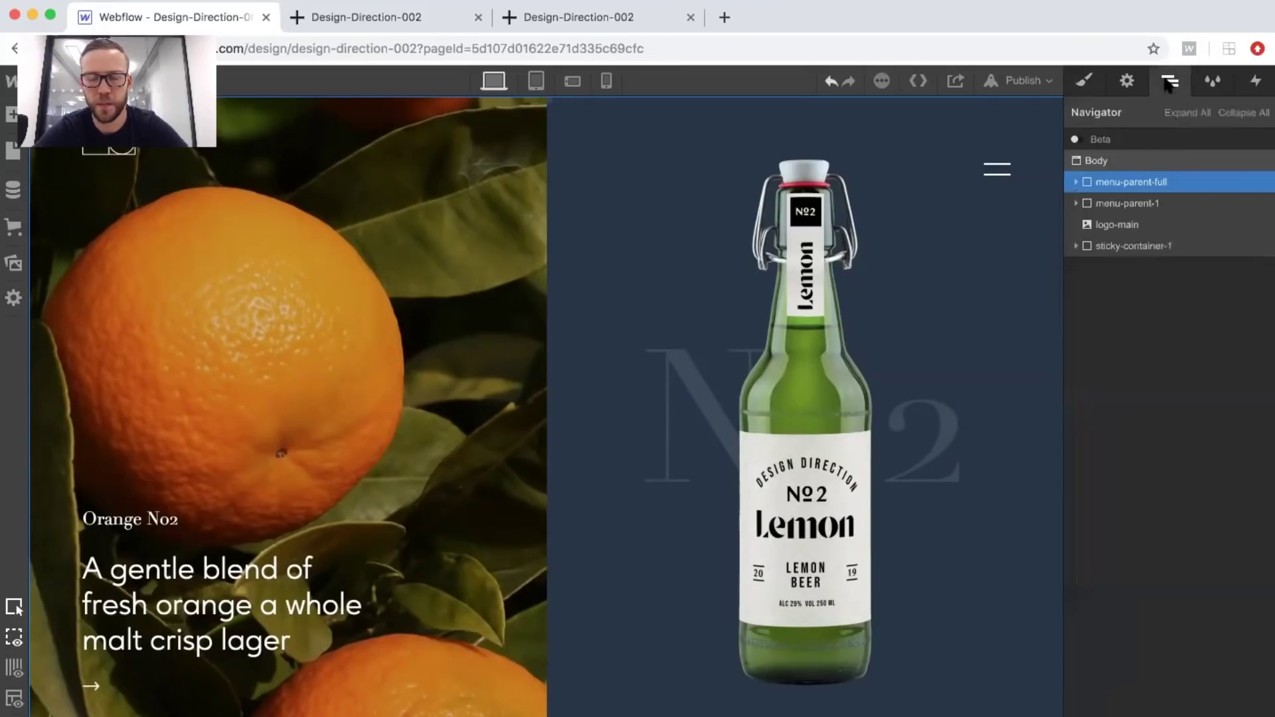
pyautogui.click(1076, 181)
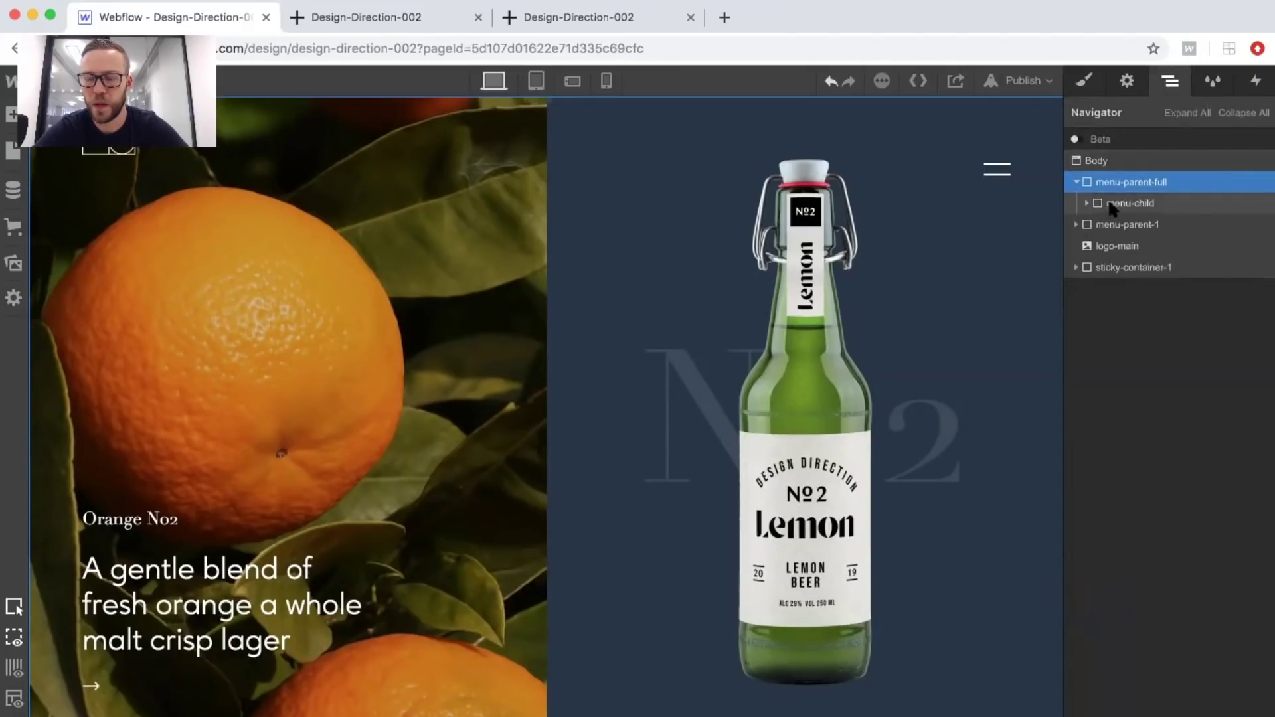
pyautogui.click(1077, 183)
pyautogui.click(1077, 183)
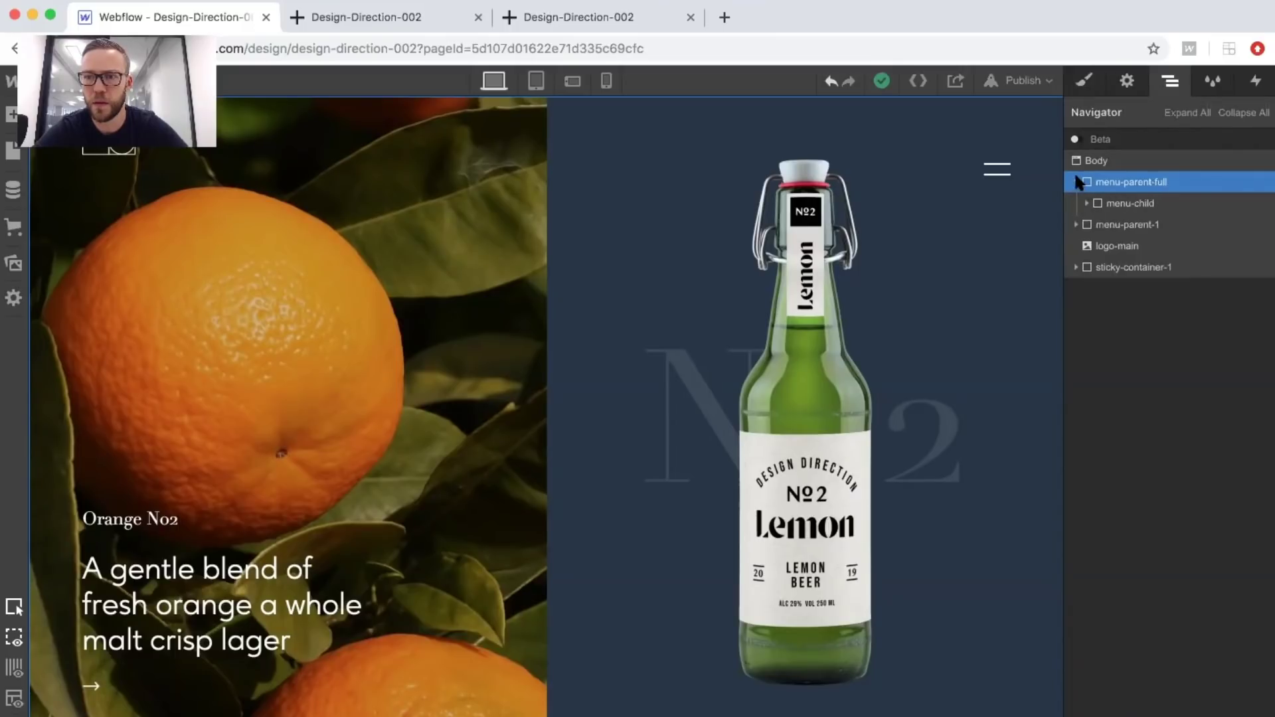
pyautogui.click(1095, 206)
pyautogui.click(1122, 182)
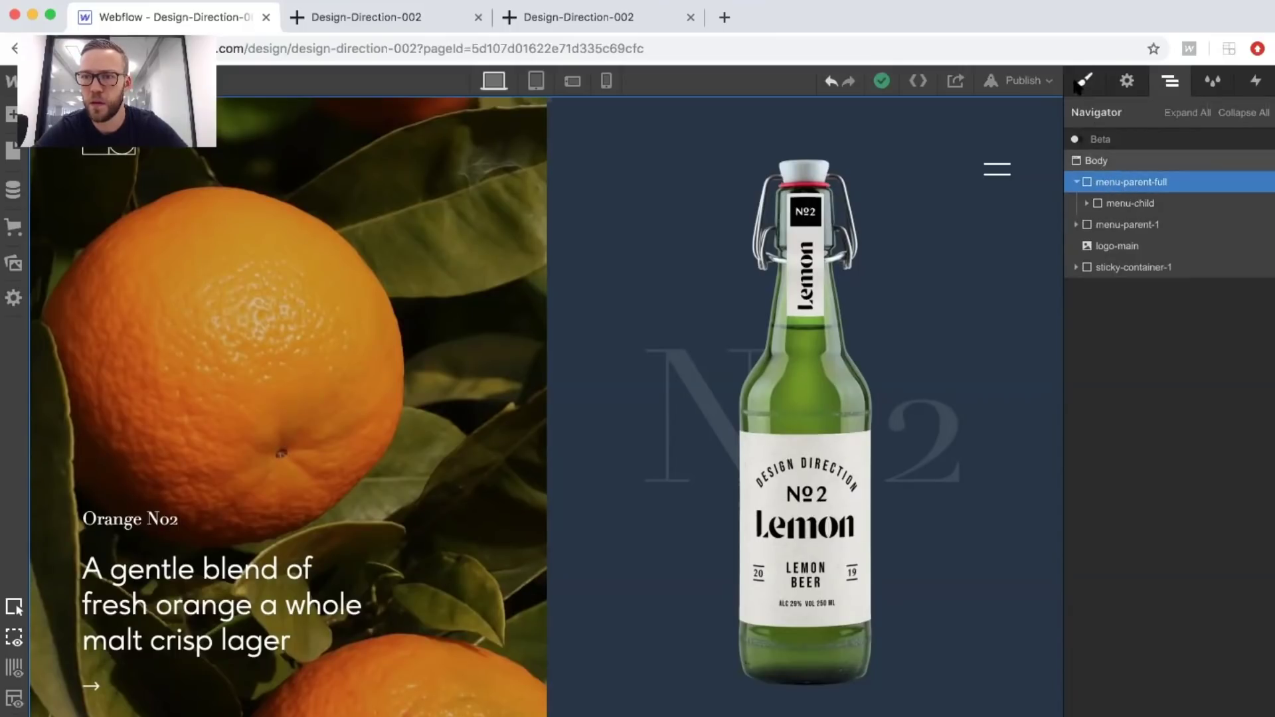
pyautogui.click(1084, 81)
pyautogui.scroll(-5, 1169, 385)
pyautogui.click(1231, 414)
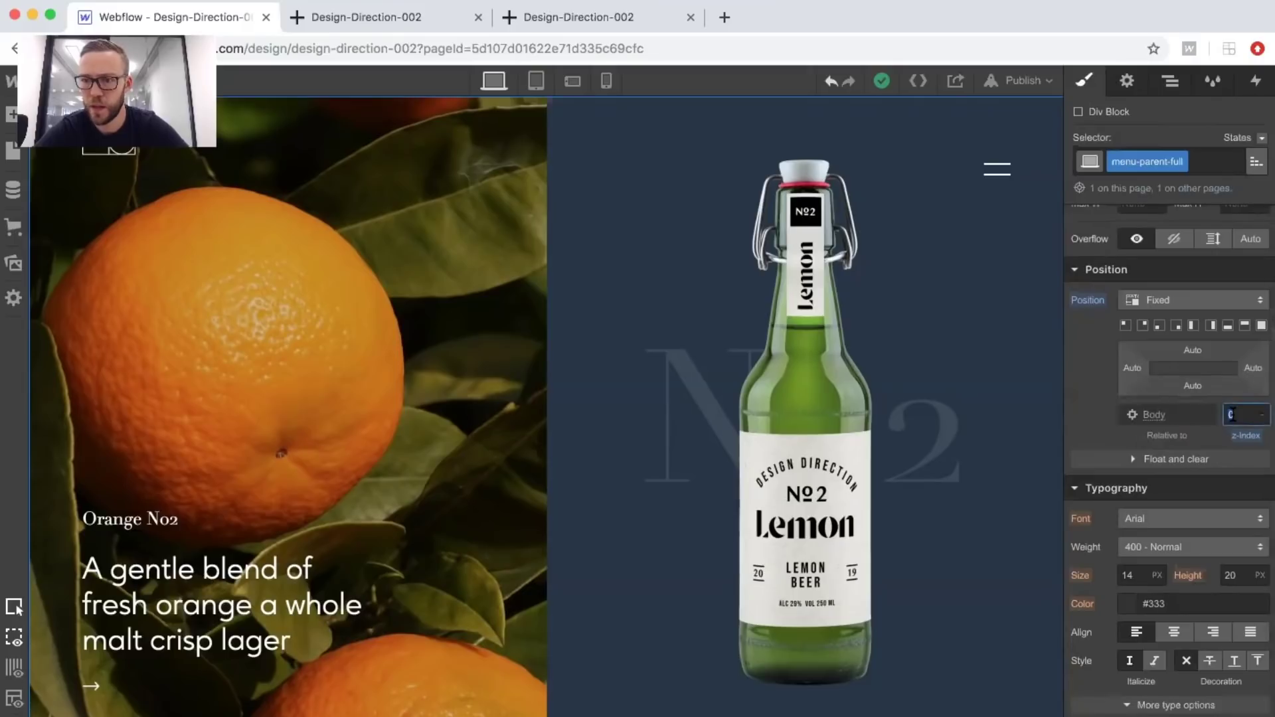
pyautogui.write('3')
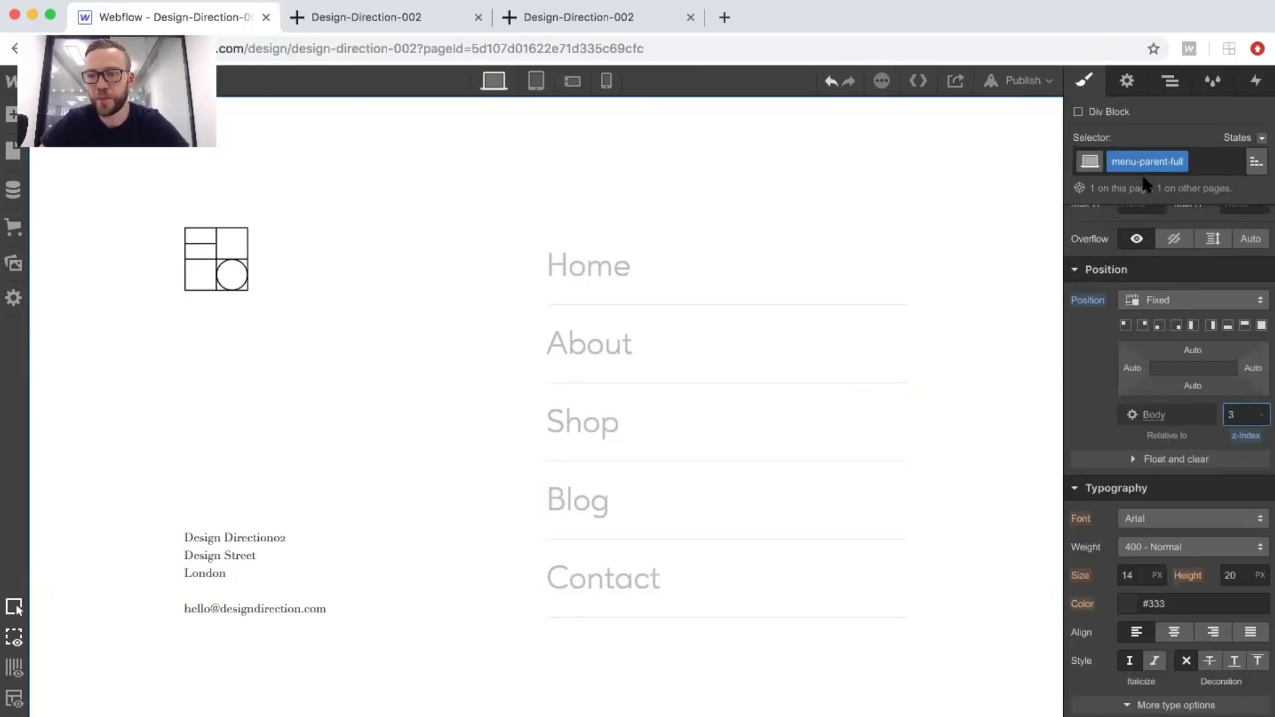
# Examine the size and position of menu-parent-full and the layout, size and position settings of menu-child.
pyautogui.scroll(5, 1137, 246)
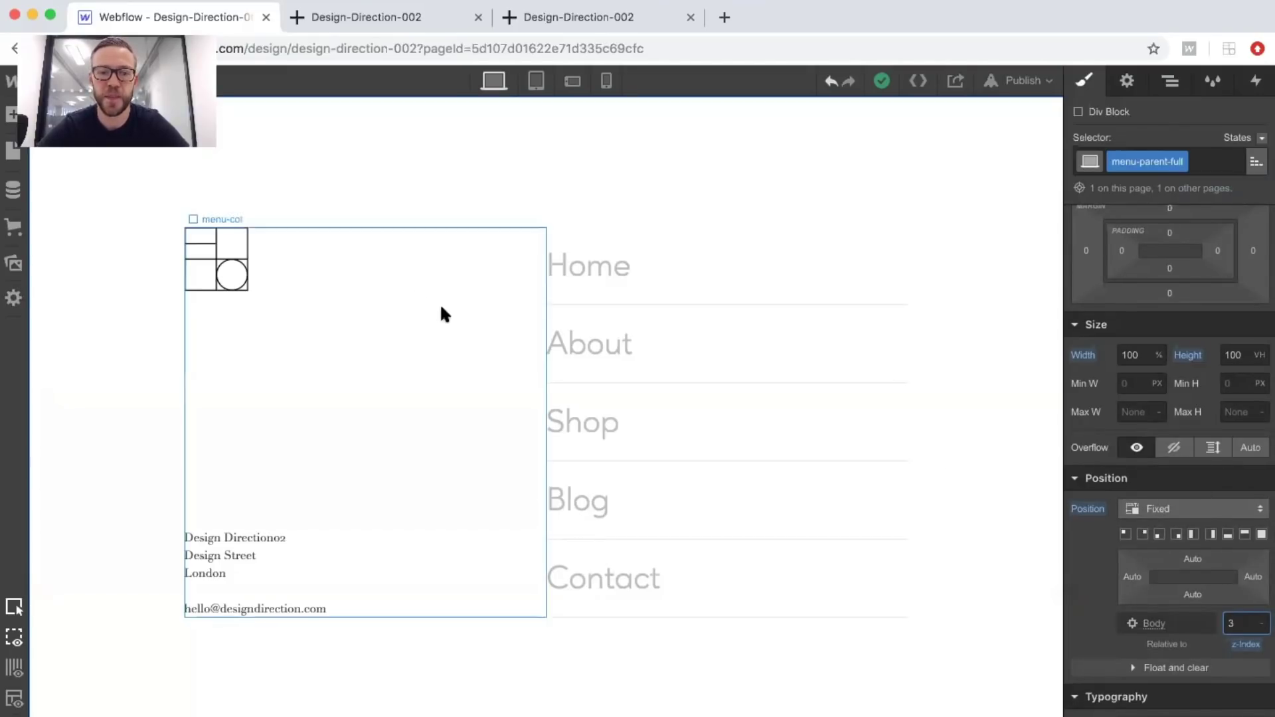
pyautogui.click(1170, 80)
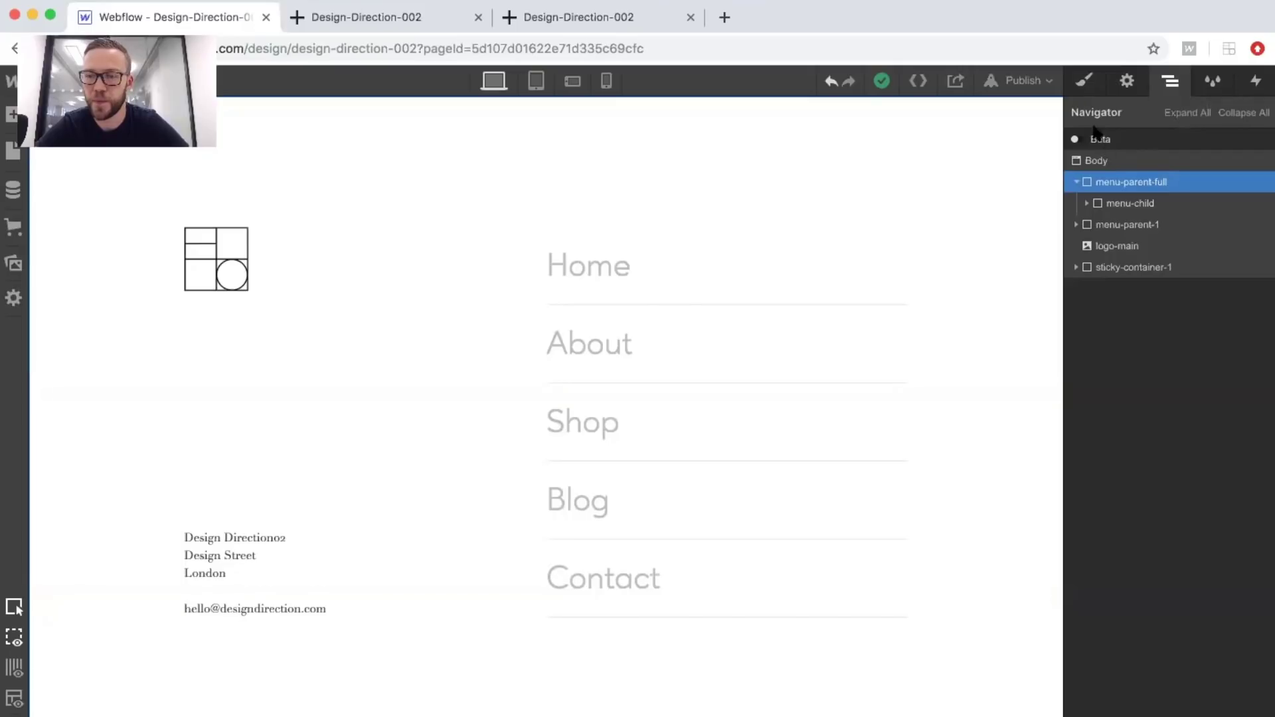
pyautogui.click(1111, 206)
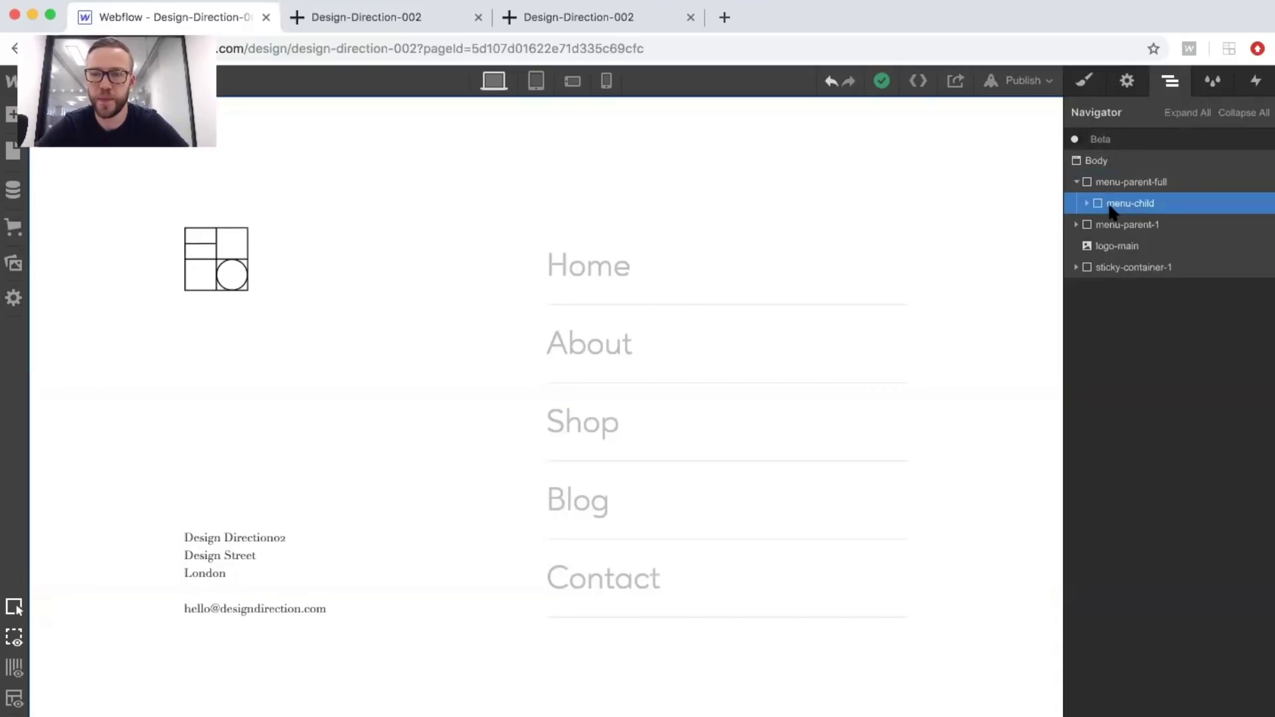
pyautogui.click(1084, 81)
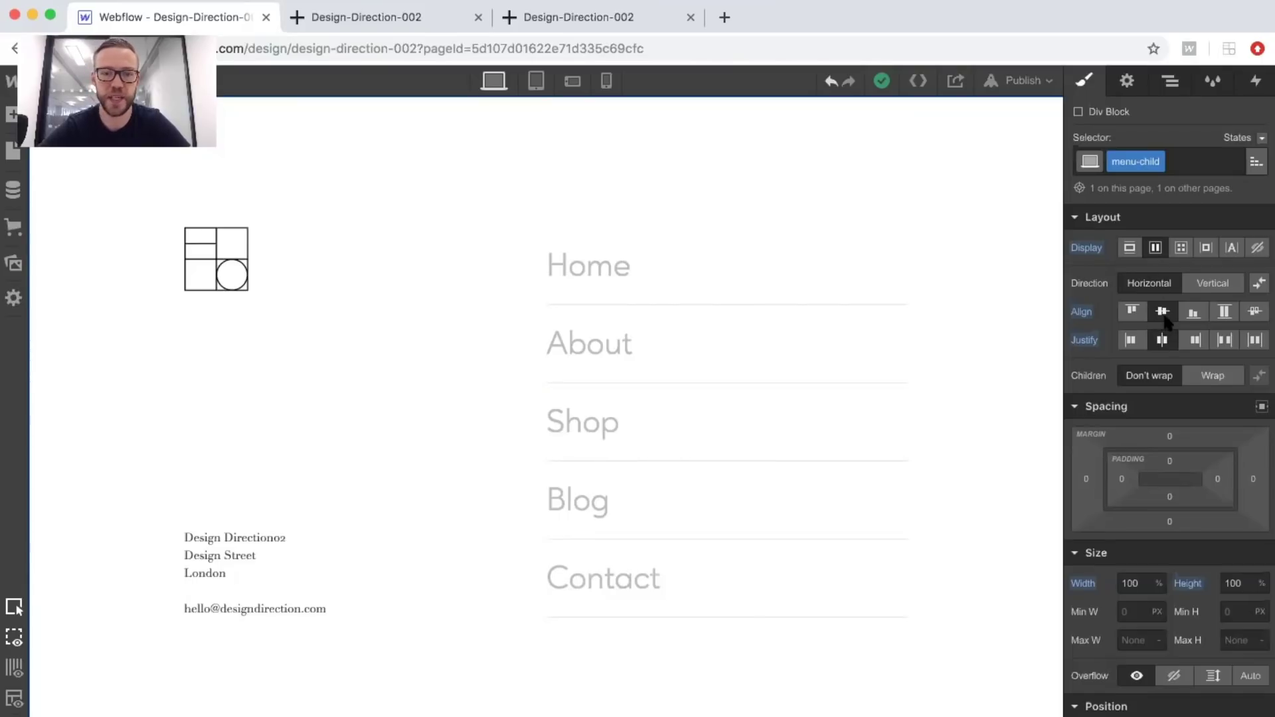
pyautogui.scroll(-5, 1172, 365)
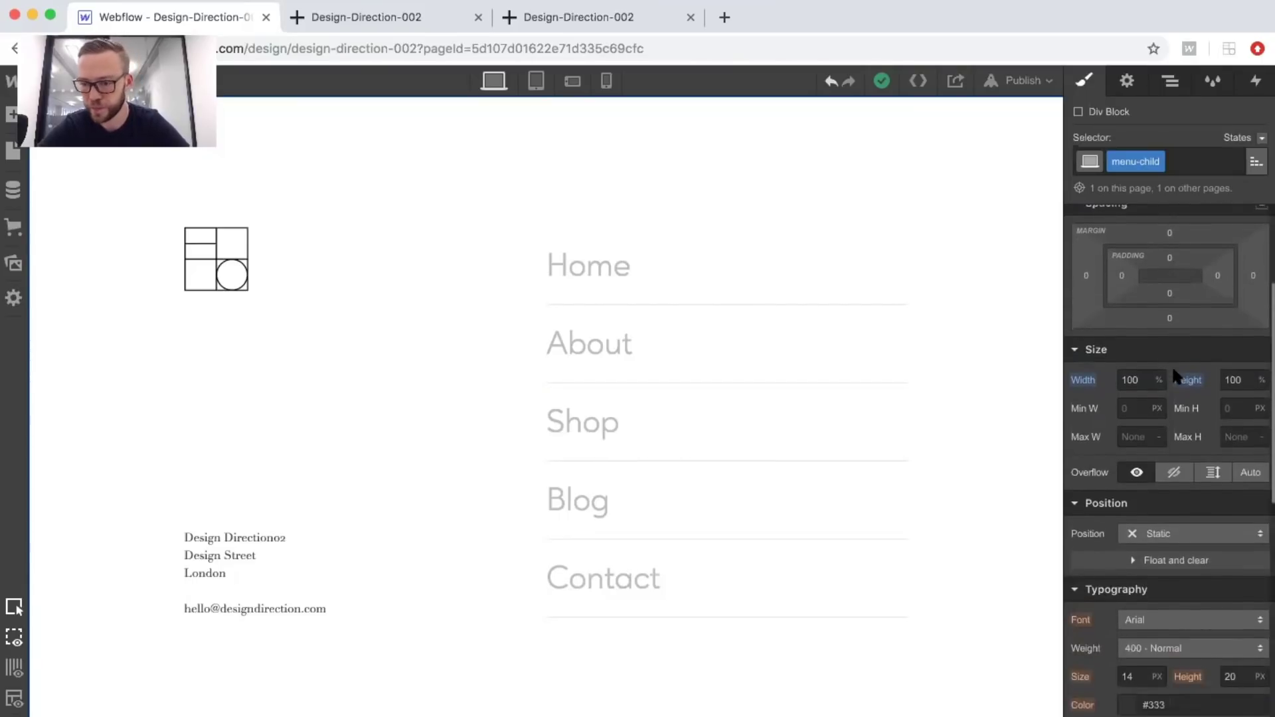
pyautogui.scroll(4, 1172, 365)
pyautogui.scroll(2, 1173, 372)
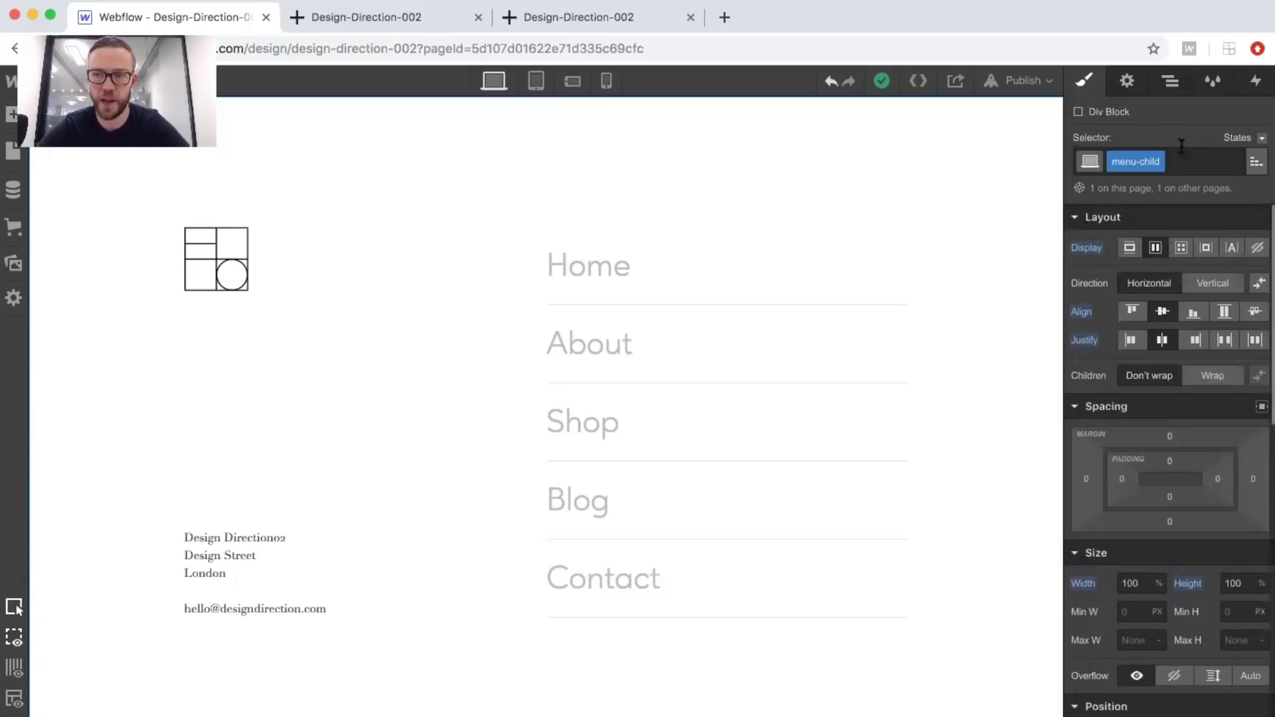
# Expand menu-child and examine the flex layout, width and height settings of menu-grand-child.
pyautogui.click(1179, 79)
pyautogui.click(1111, 189)
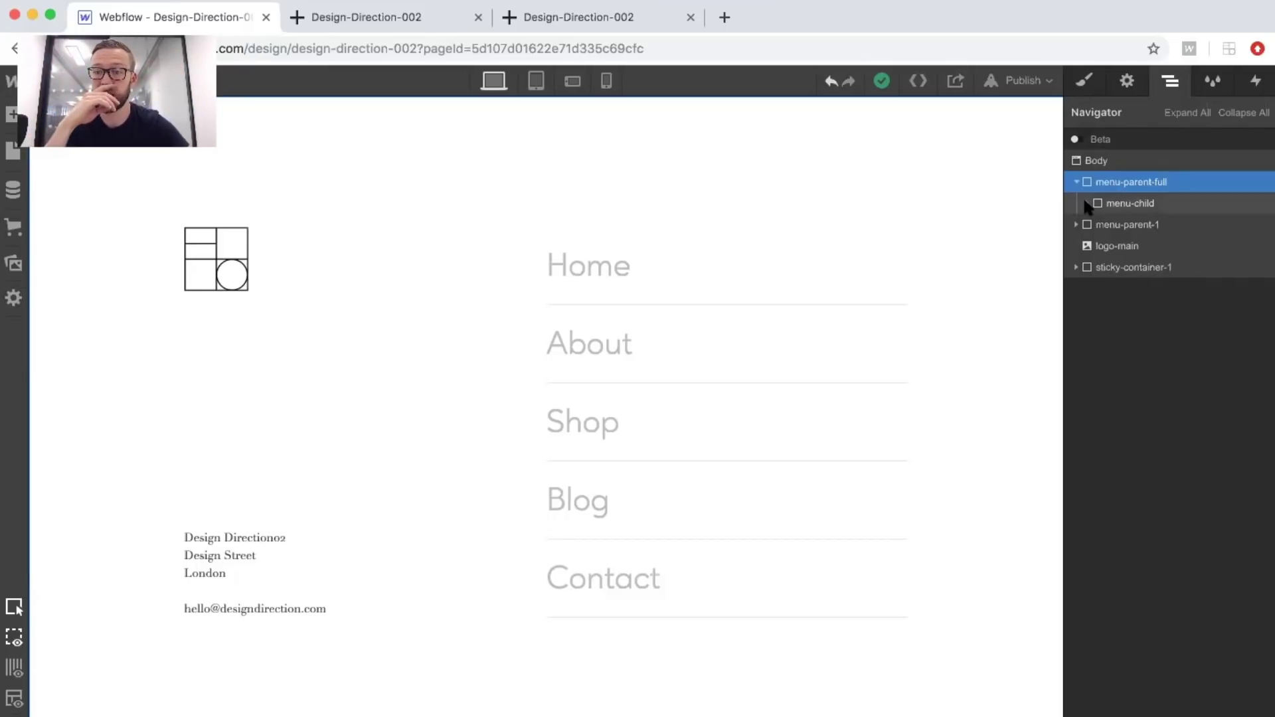
pyautogui.click(1087, 204)
pyautogui.click(1126, 204)
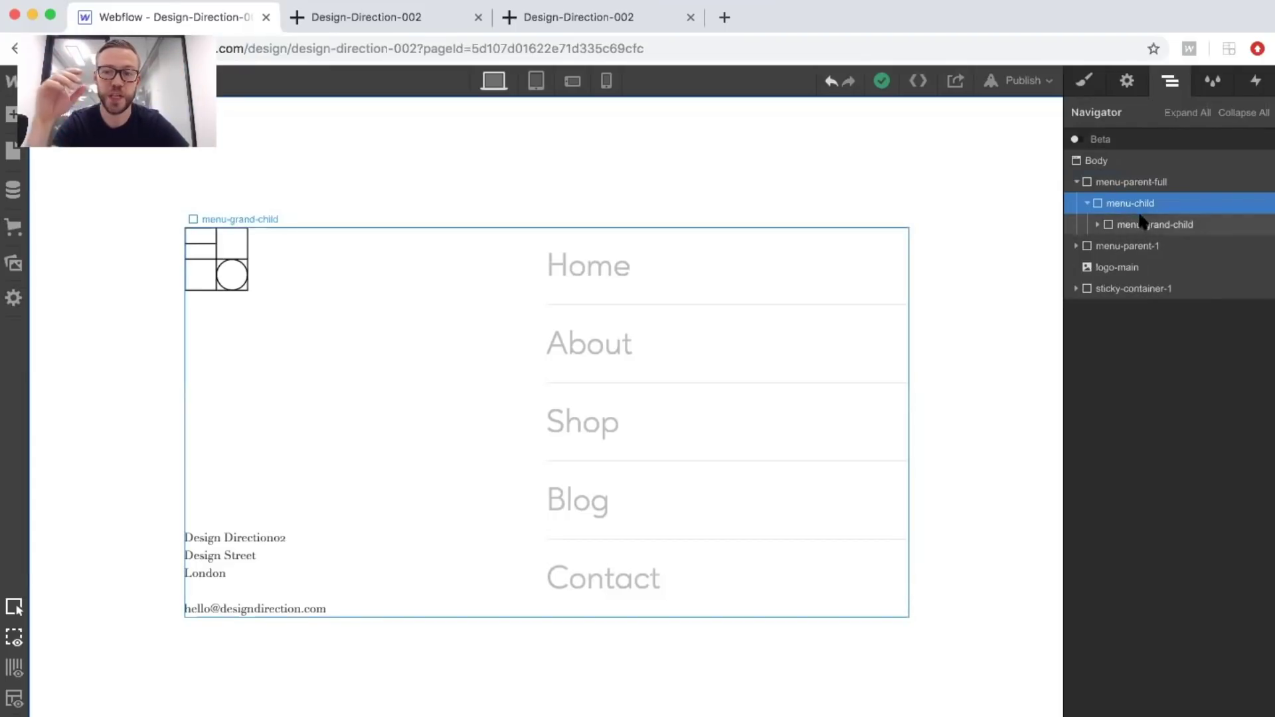
pyautogui.click(1140, 216)
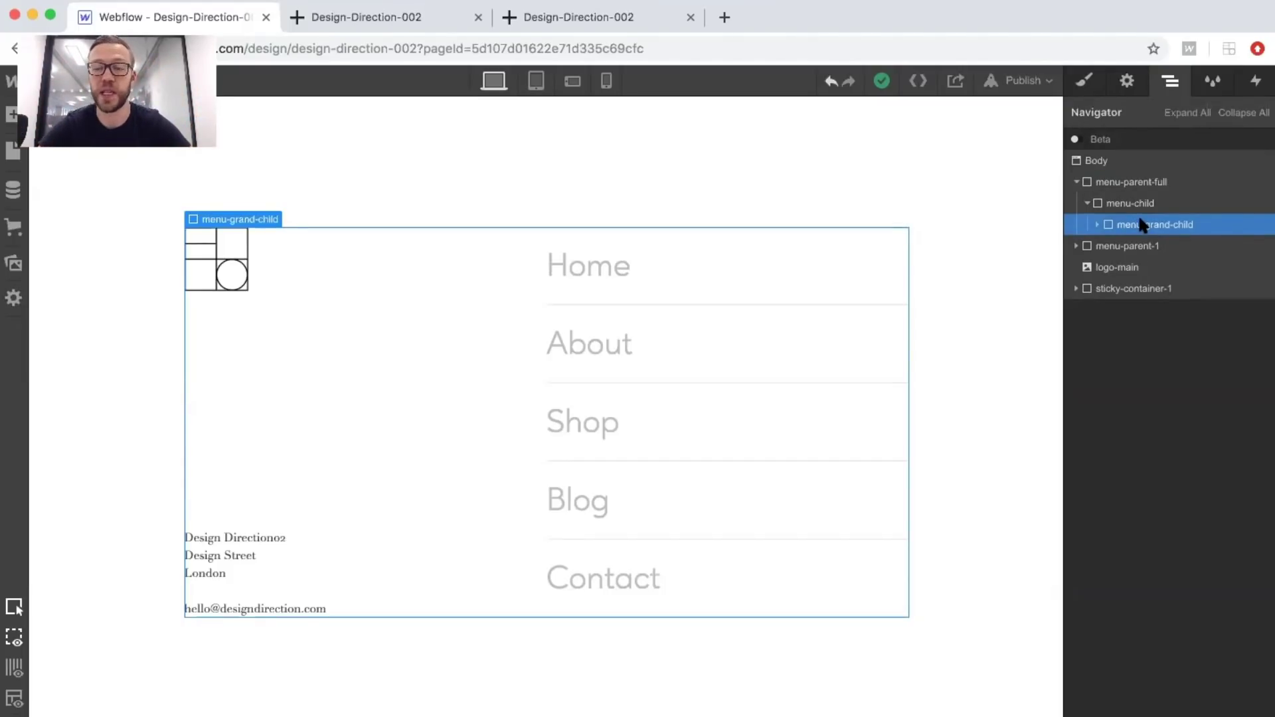
pyautogui.click(1084, 81)
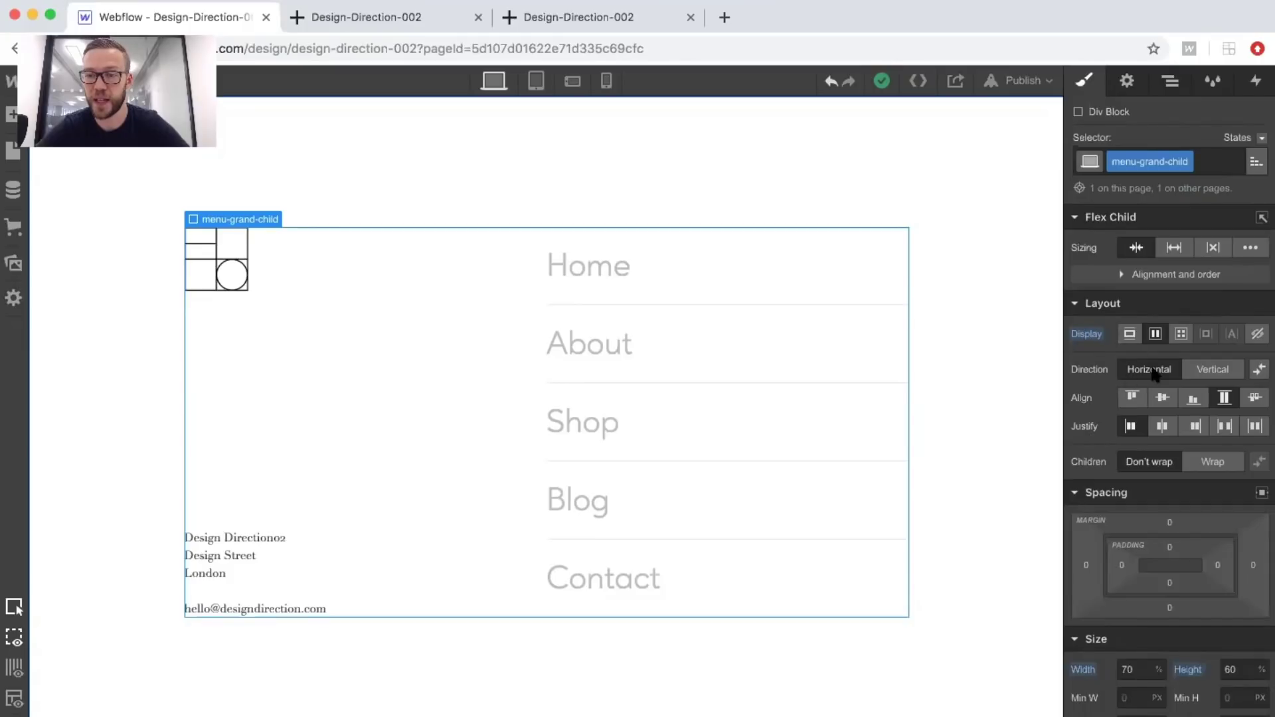
pyautogui.scroll(-3, 1136, 386)
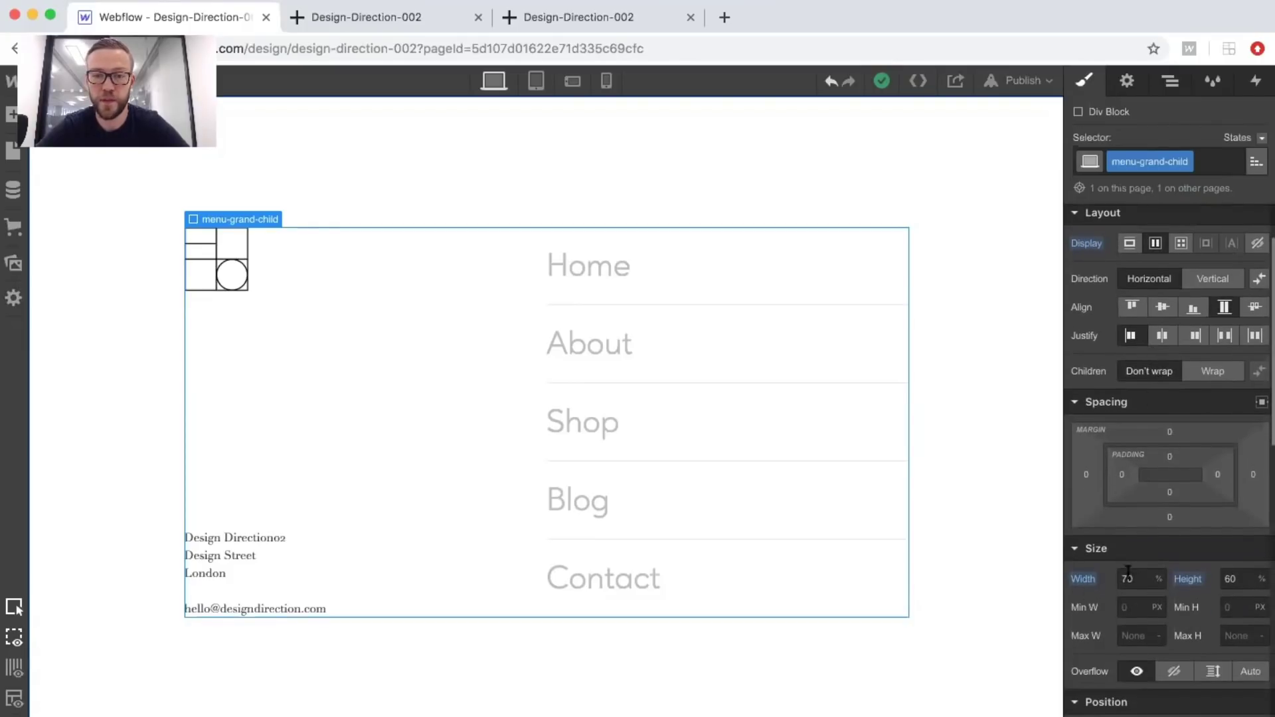
pyautogui.moveTo(1221, 568); pyautogui.dragTo(1266, 591)
# Expand menu-grand-child and examine its two menu-col blocks, including the first column's Image and c-info elements.
pyautogui.click(1171, 81)
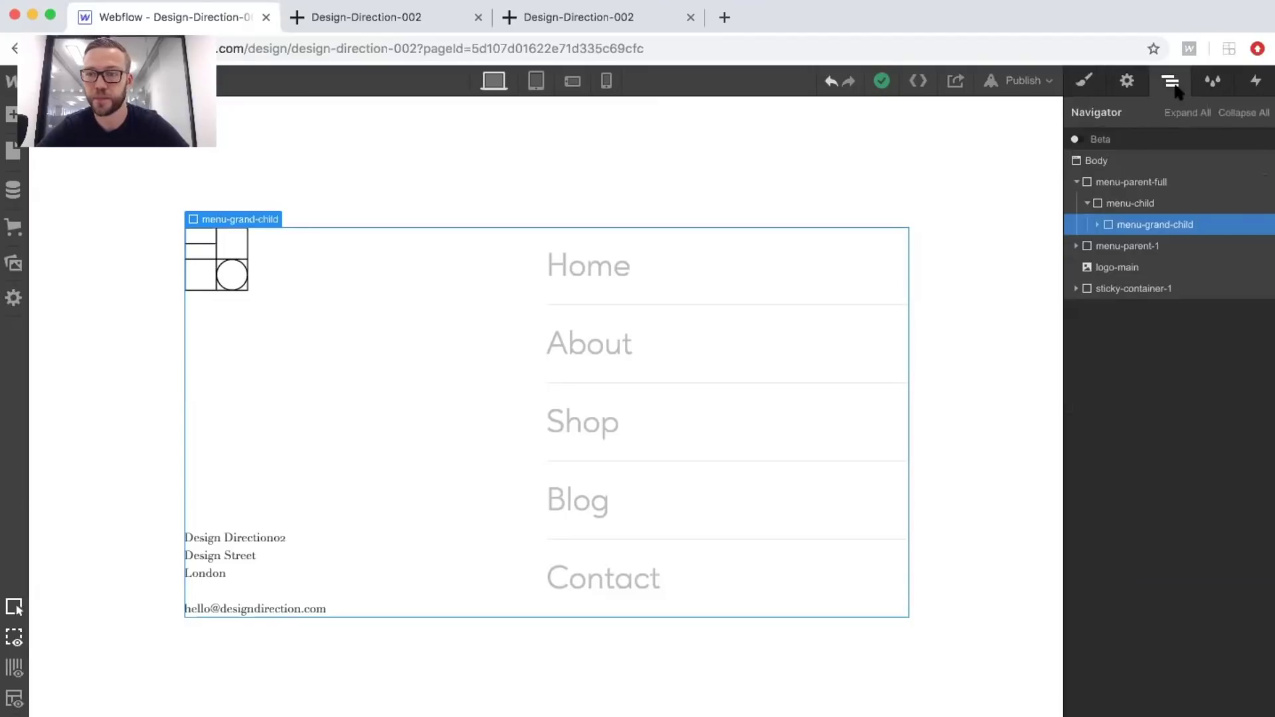
pyautogui.click(1097, 225)
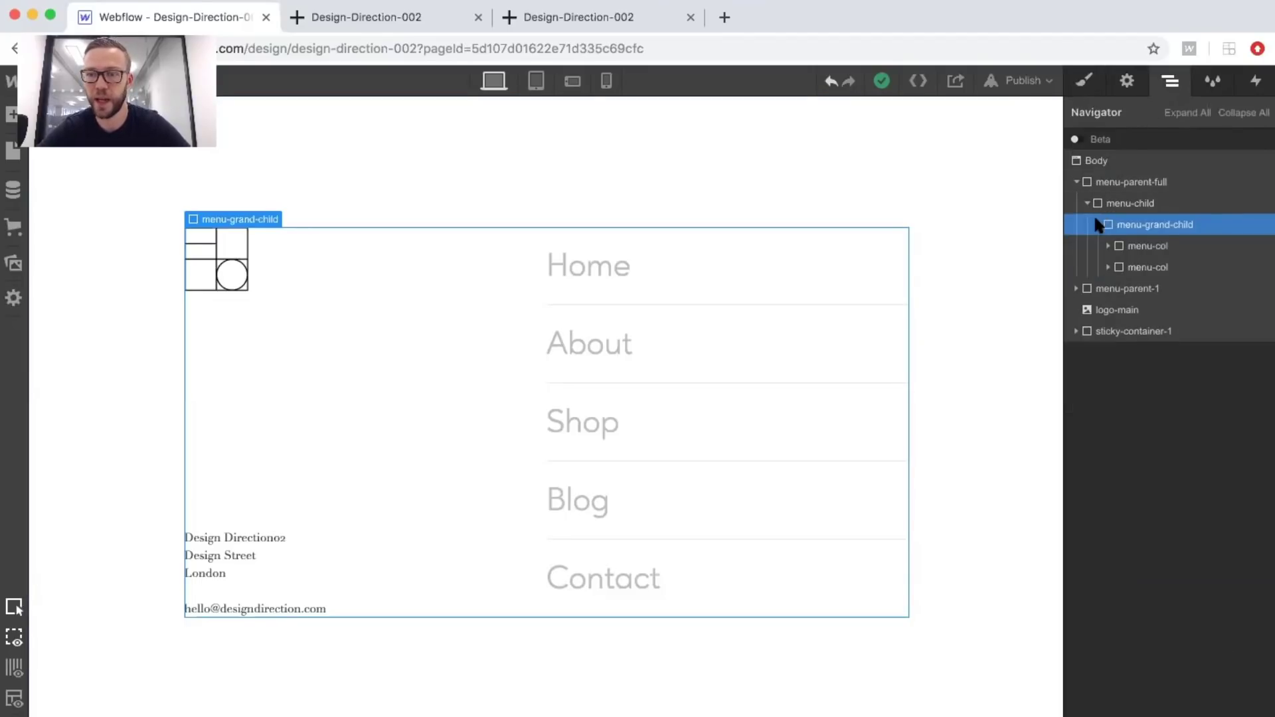
pyautogui.click(1136, 248)
pyautogui.click(1137, 266)
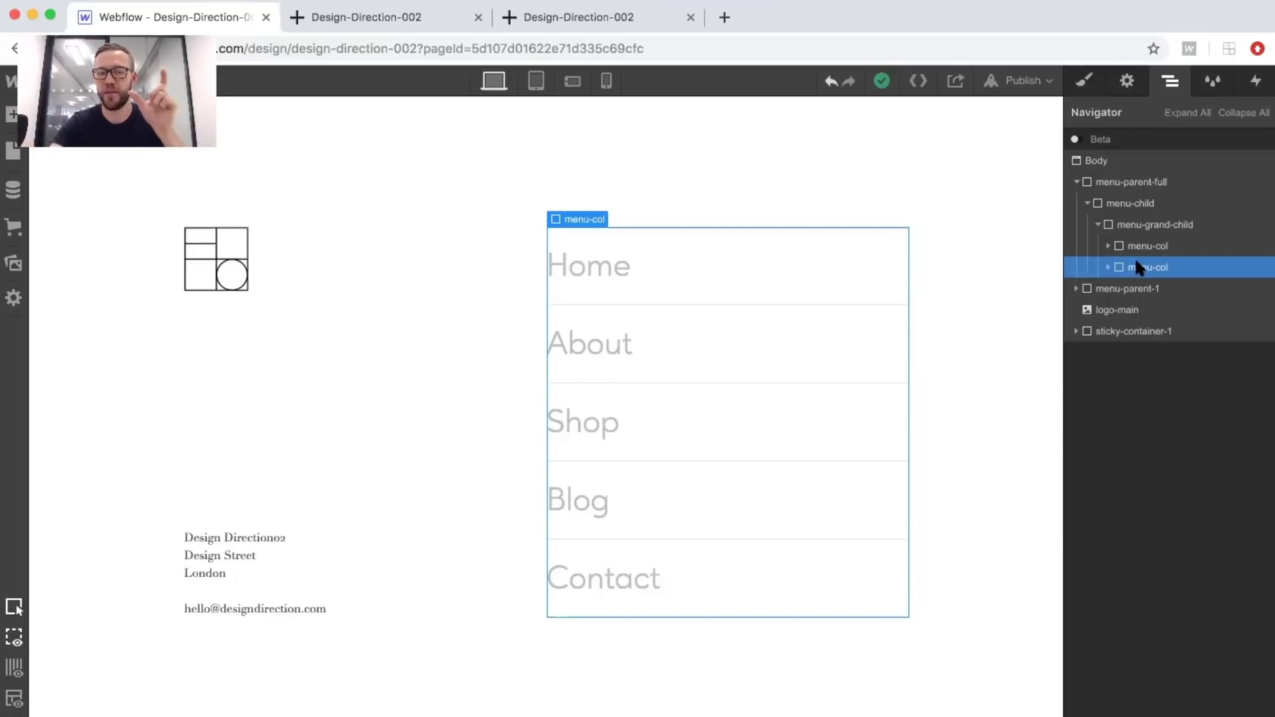
pyautogui.click(1109, 247)
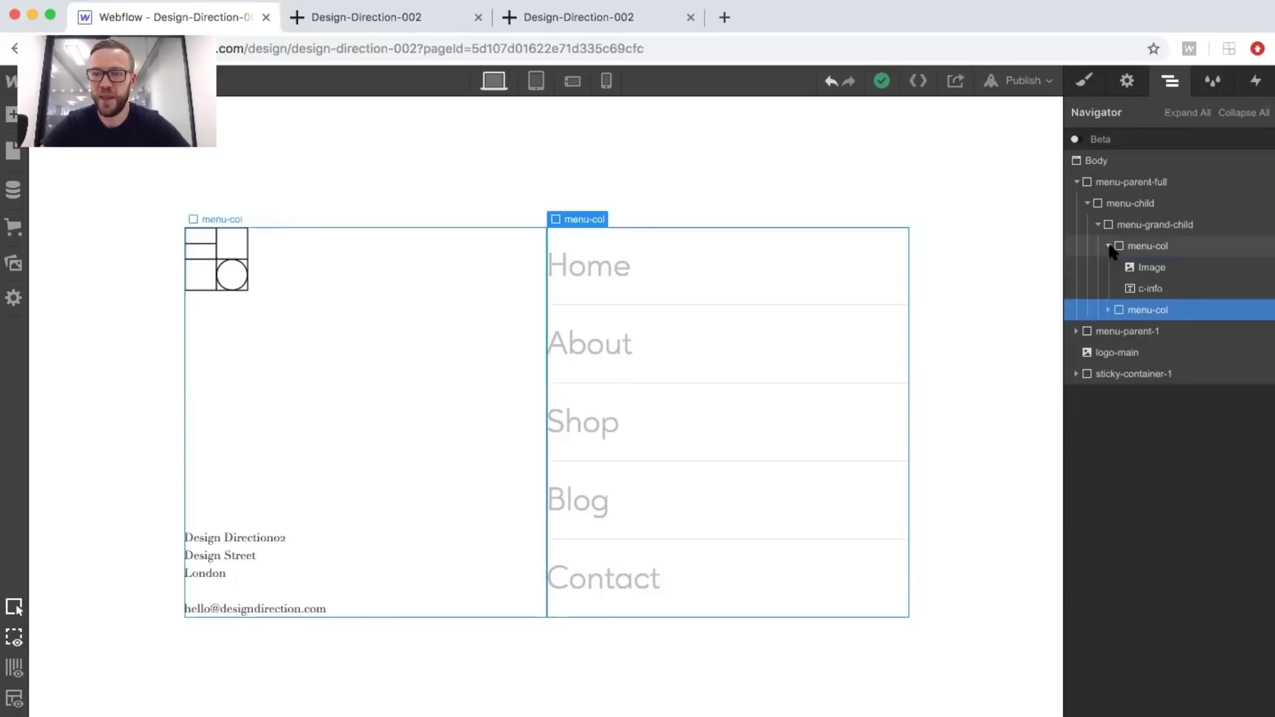
pyautogui.click(1137, 268)
pyautogui.click(1140, 288)
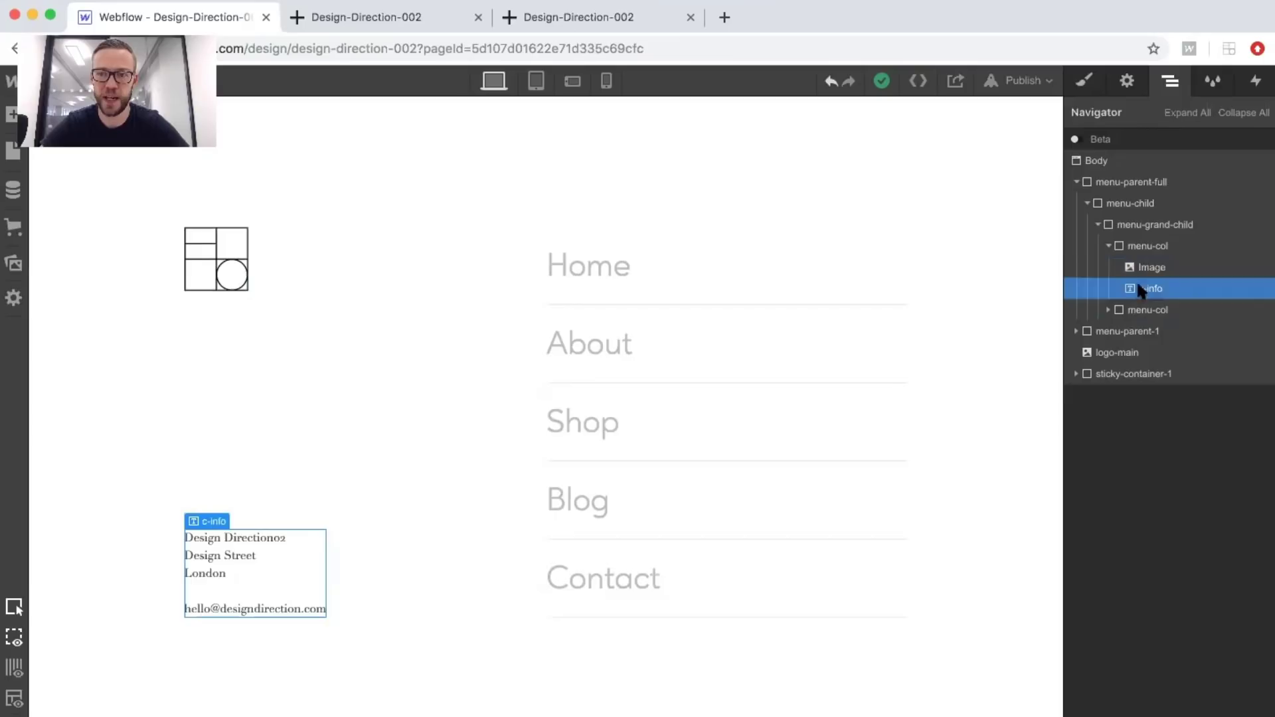
# Examine the flex child, size and position settings of the first menu-col.
pyautogui.click(1147, 246)
pyautogui.press('s')
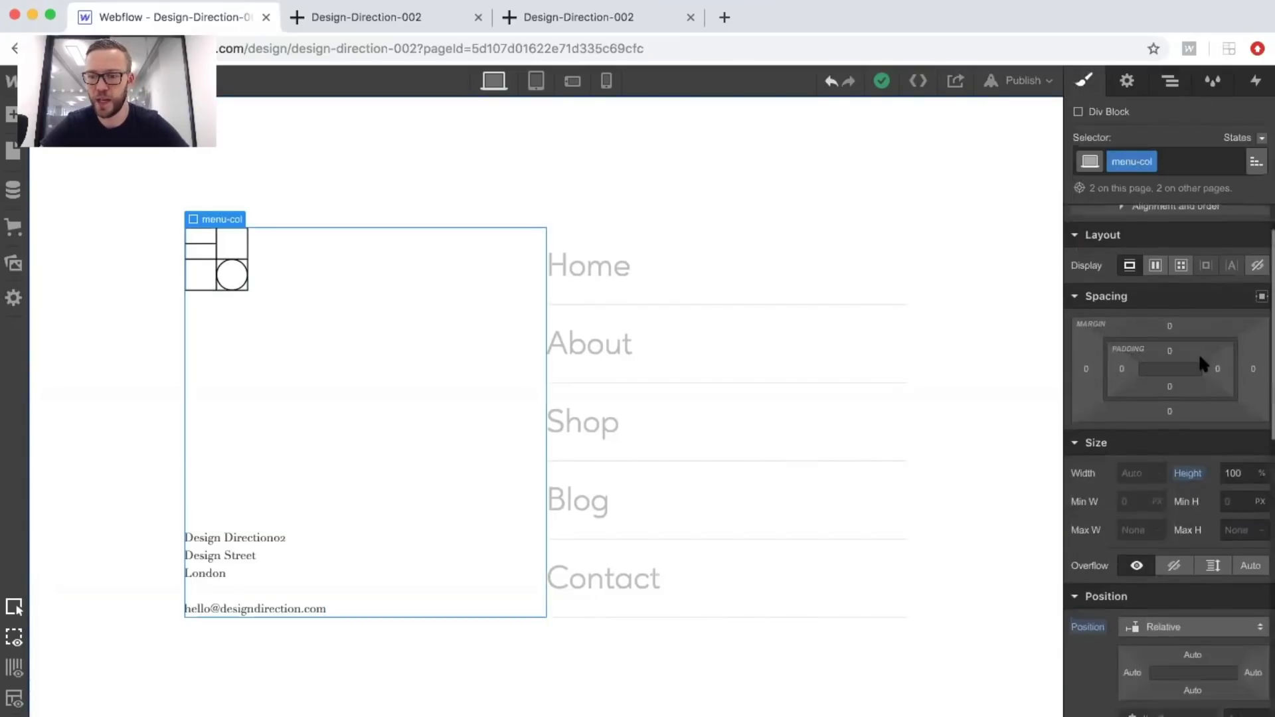
pyautogui.scroll(-3, 1150, 536)
pyautogui.scroll(3, 1153, 548)
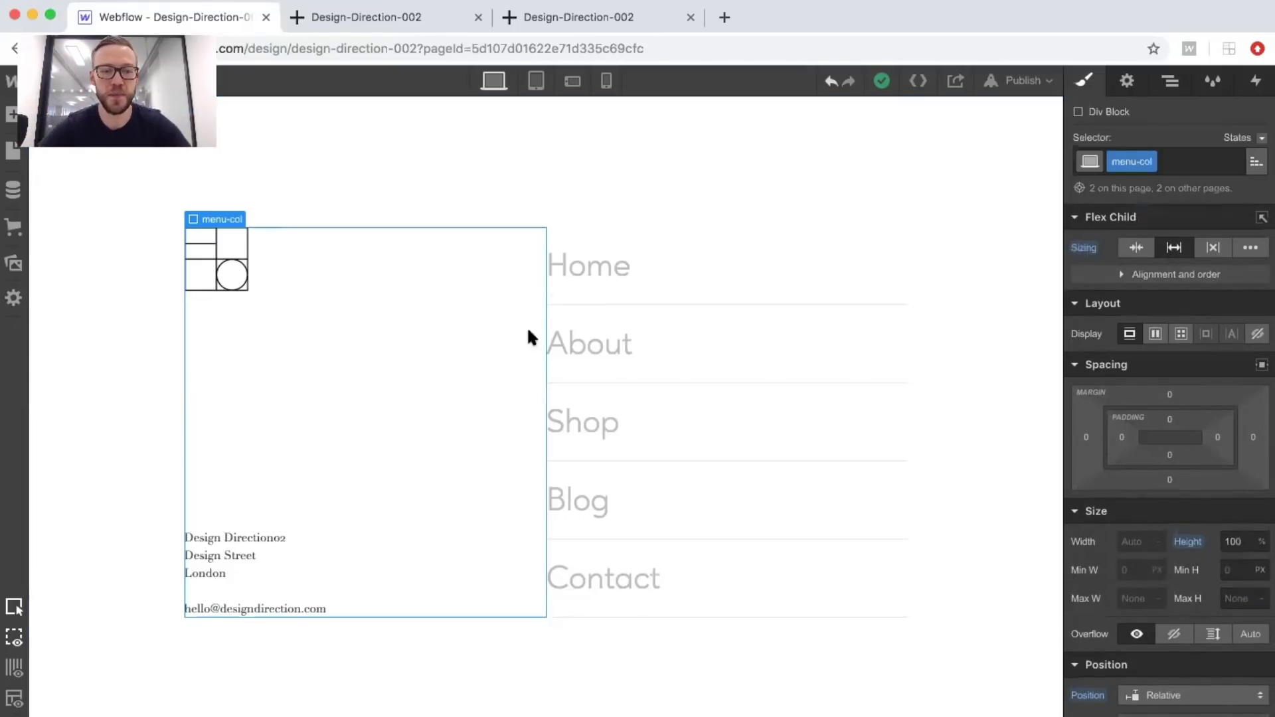
# Examine the layout, size and position settings of c-info and the logo Image in the first column.
pyautogui.click(251, 558)
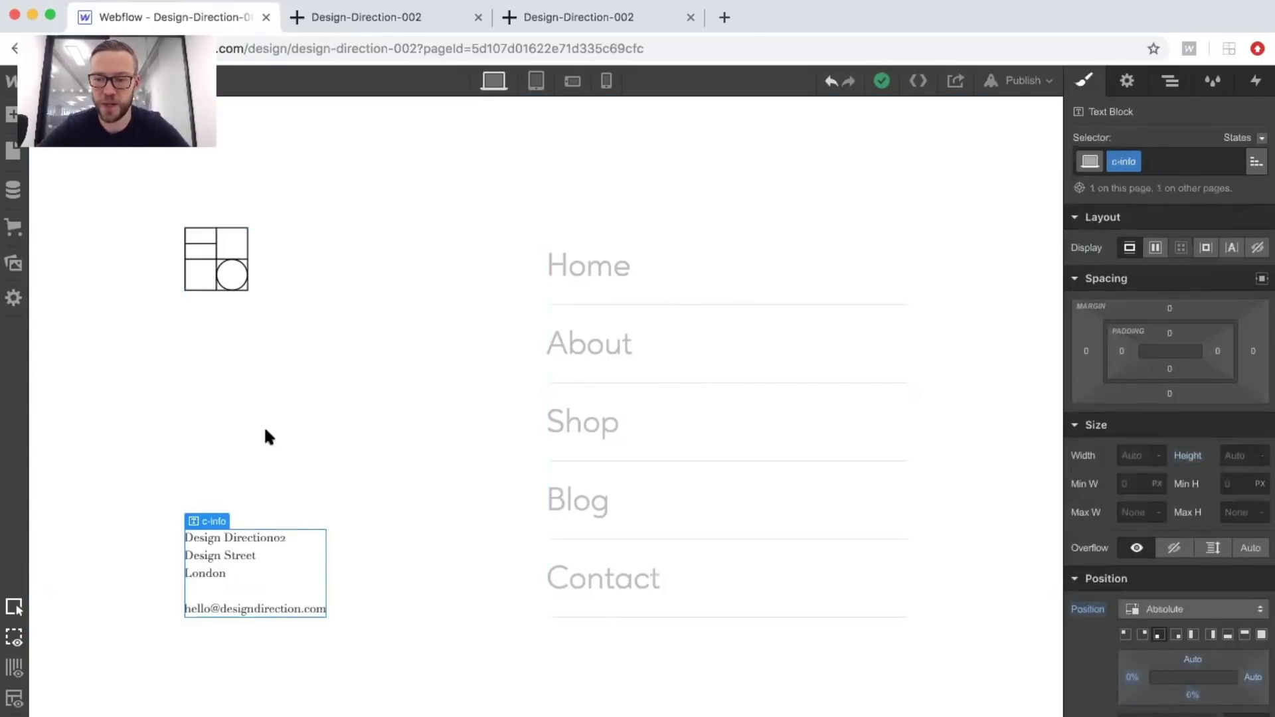
pyautogui.click(220, 250)
pyautogui.click(267, 538)
pyautogui.click(228, 277)
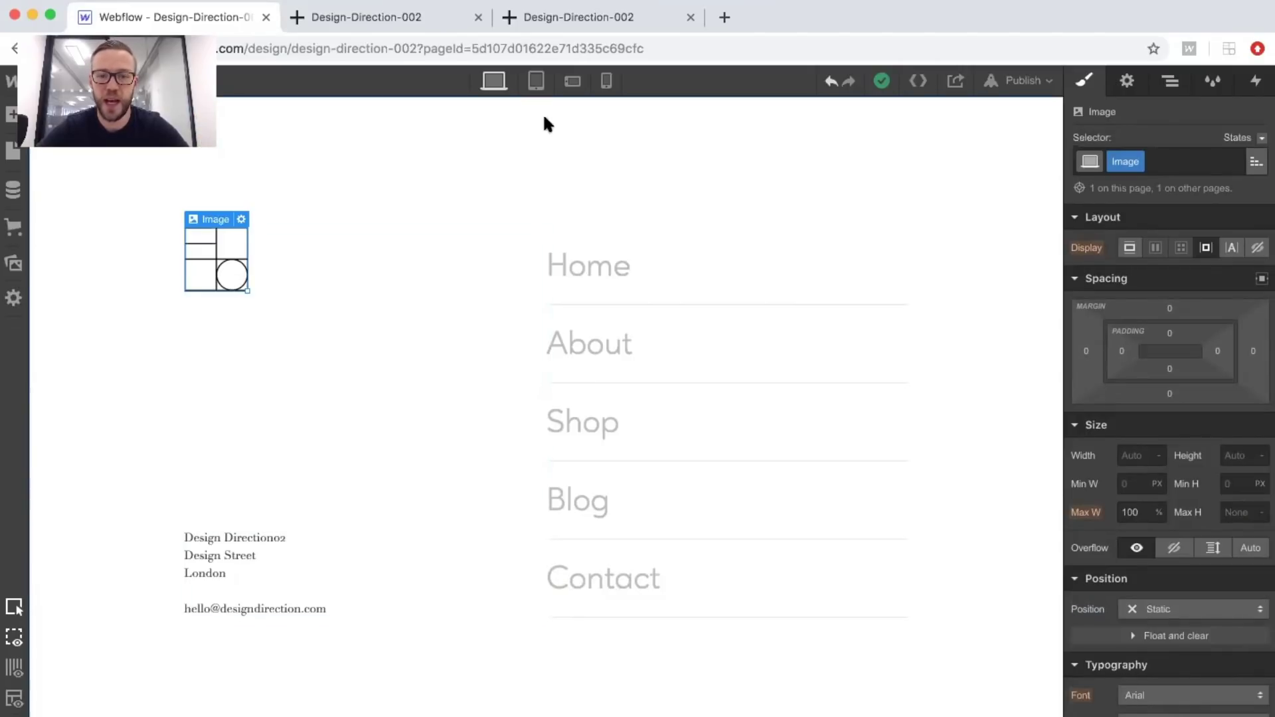
# Examine the List in the second menu-col by expanding each of its five list items to reveal the links.
pyautogui.click(681, 253)
pyautogui.click(1185, 76)
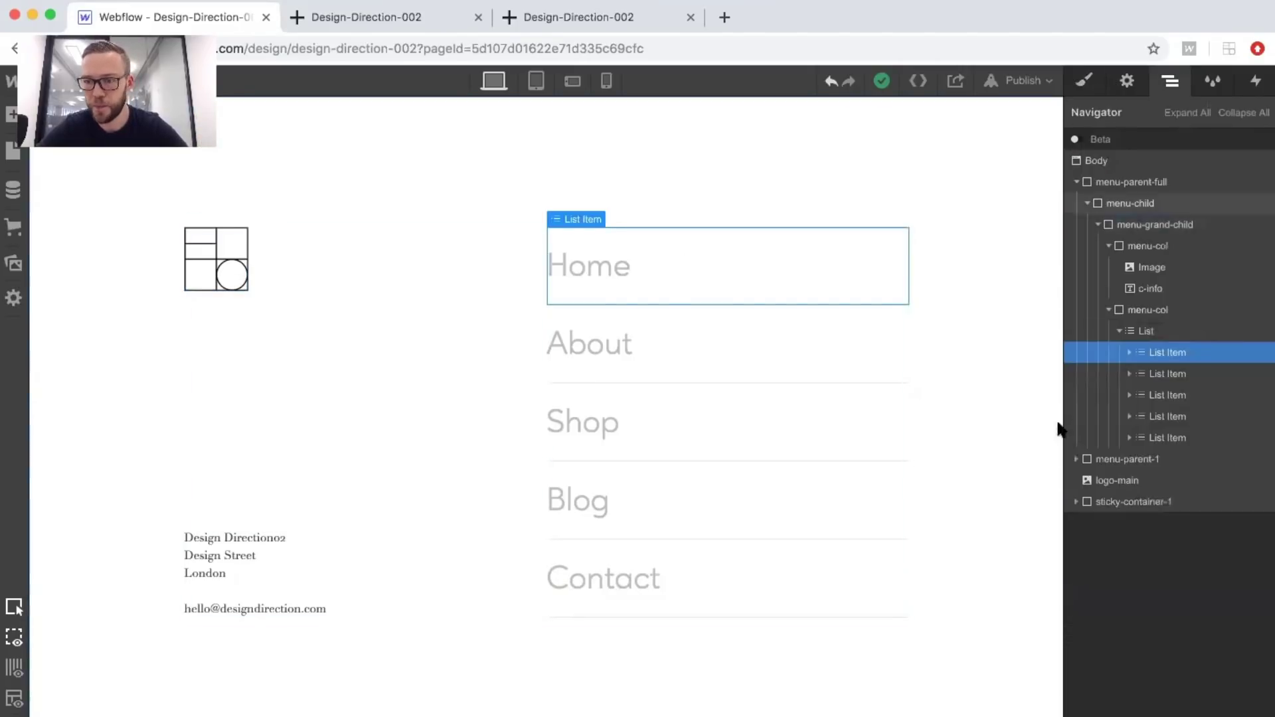
pyautogui.click(1150, 331)
pyautogui.click(1129, 353)
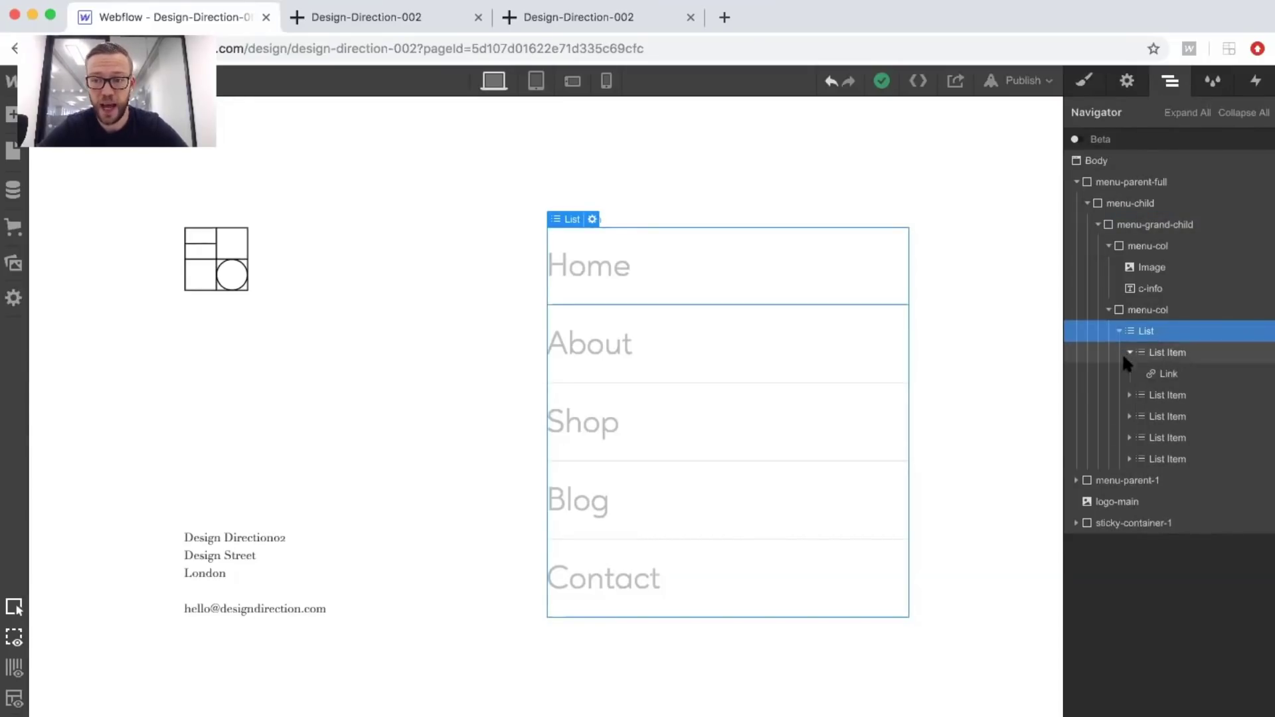
pyautogui.click(1128, 394)
pyautogui.click(1129, 437)
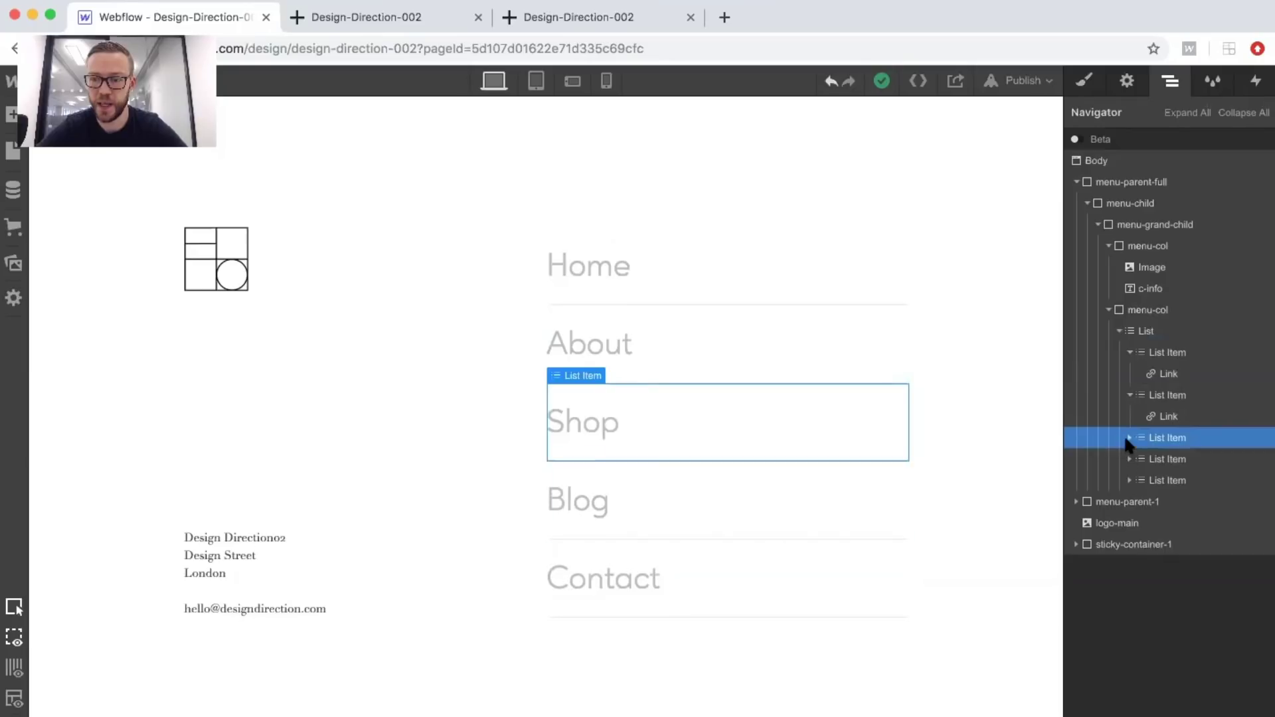
pyautogui.click(1130, 438)
pyautogui.click(1130, 480)
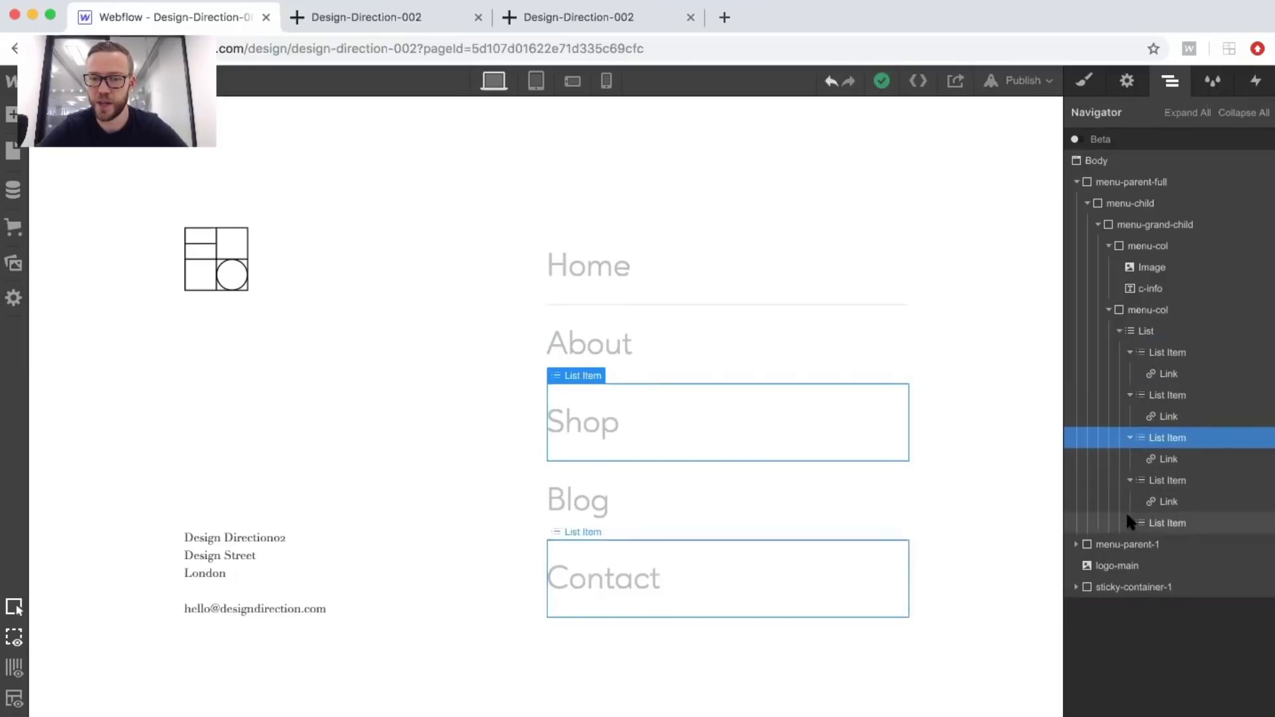
pyautogui.click(1130, 522)
pyautogui.click(1128, 522)
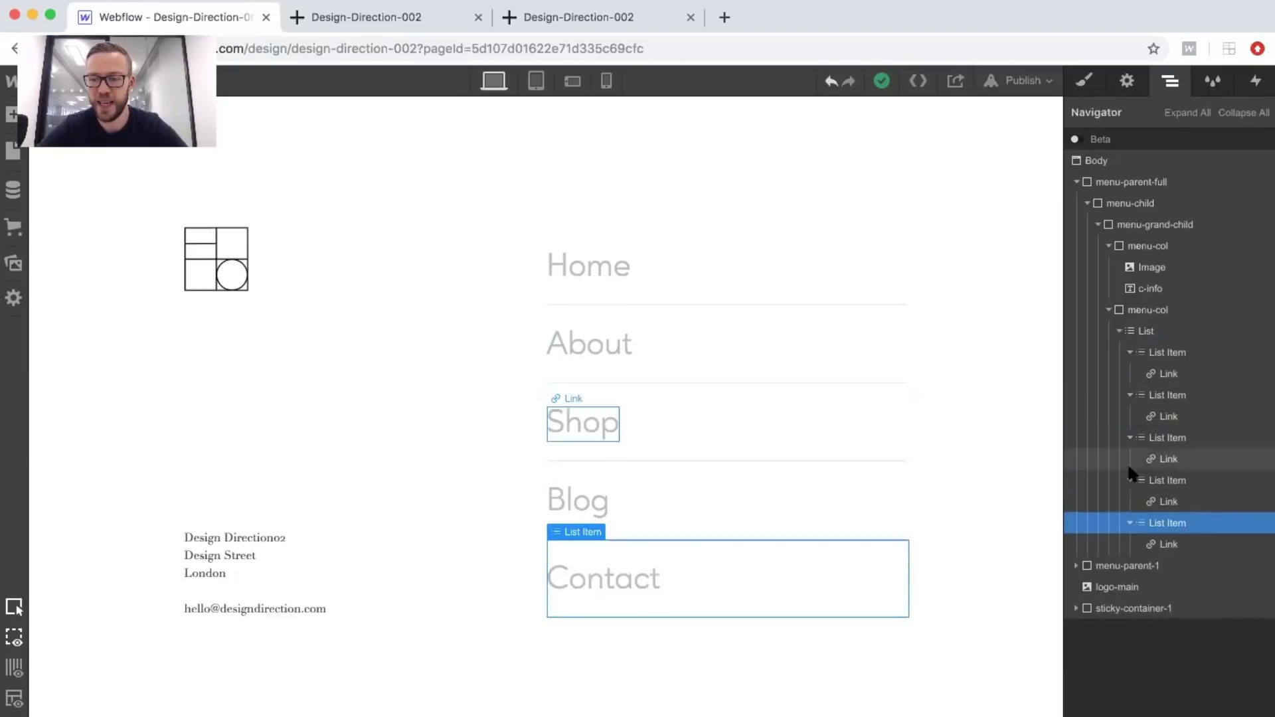
# Collapse the expanded list items under the second menu-col's List.
pyautogui.click(1129, 480)
pyautogui.click(1127, 440)
pyautogui.click(1127, 393)
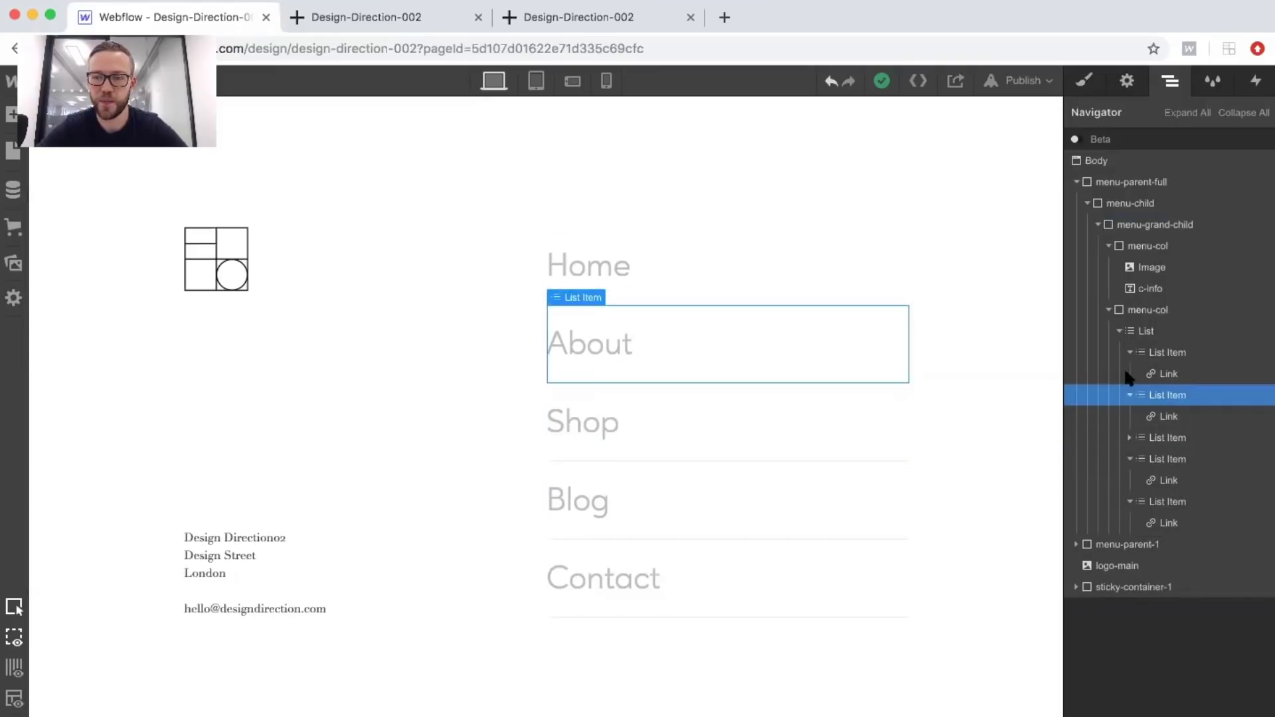
pyautogui.click(1130, 352)
pyautogui.click(1126, 408)
pyautogui.click(1127, 375)
pyautogui.click(1127, 395)
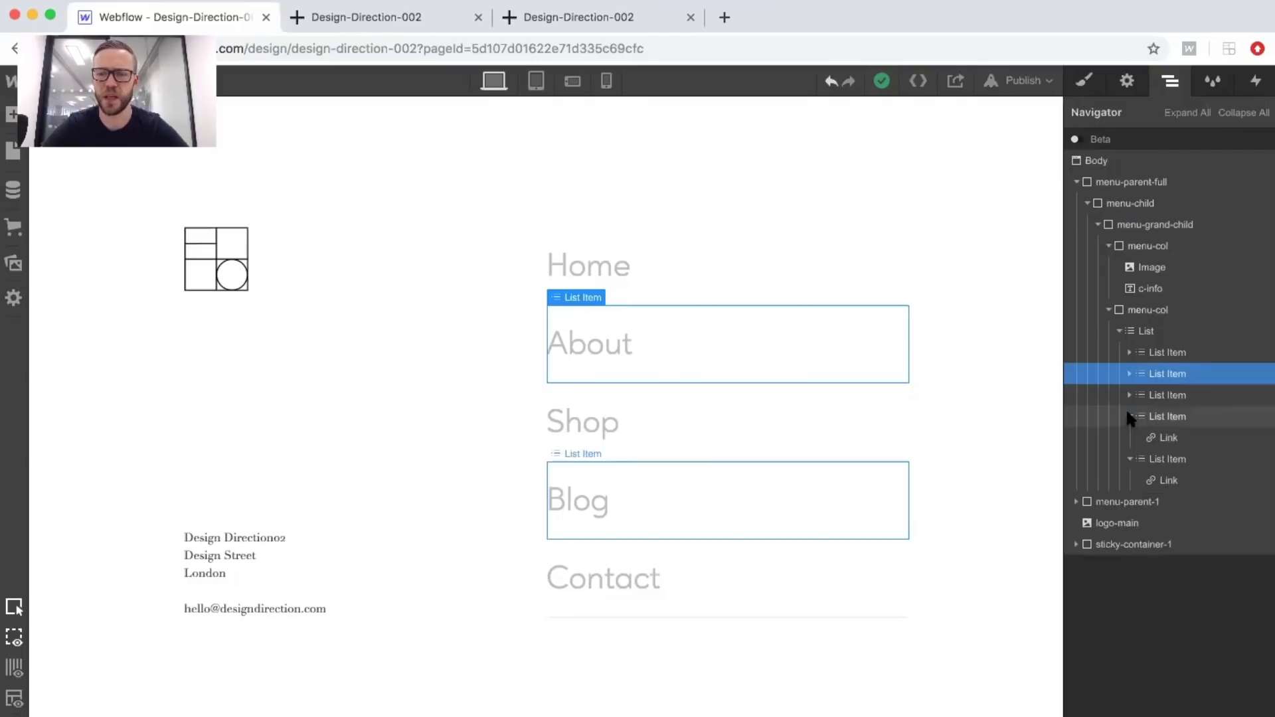
pyautogui.click(1127, 417)
pyautogui.click(1127, 435)
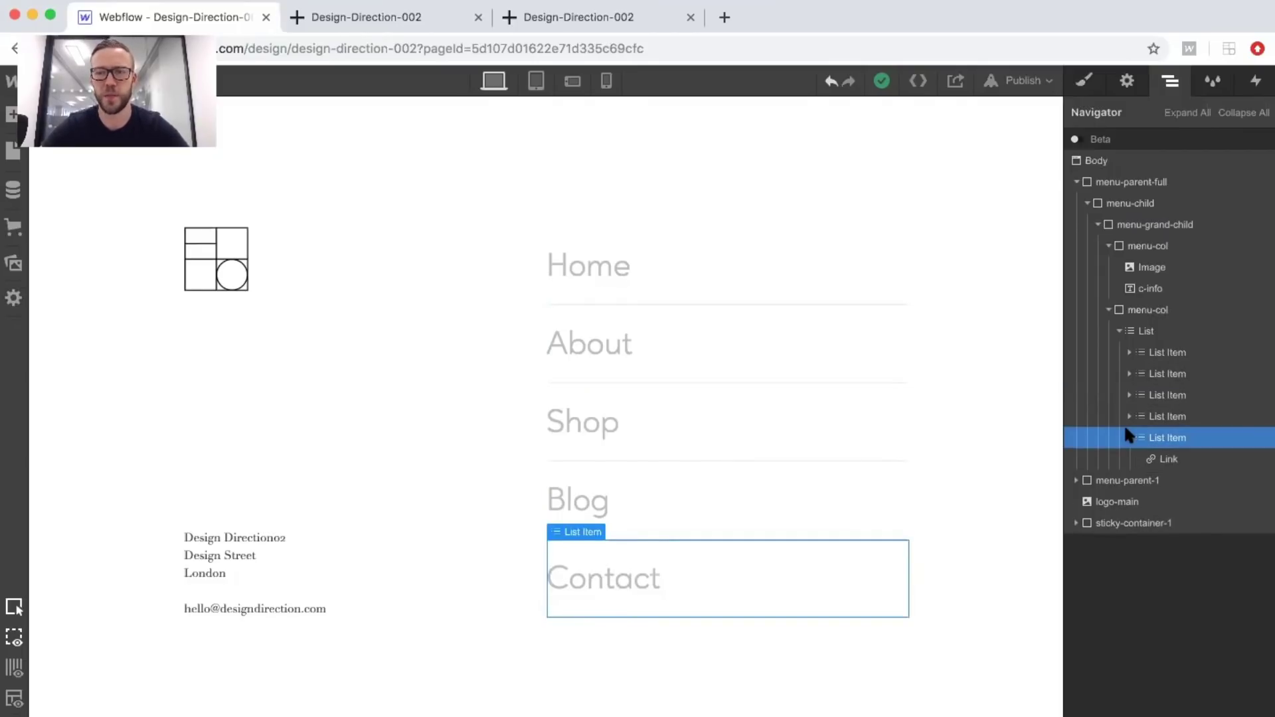
# Collapse the List, both menu-col blocks and their parents up to menu-parent-full in the element tree.
pyautogui.click(1117, 328)
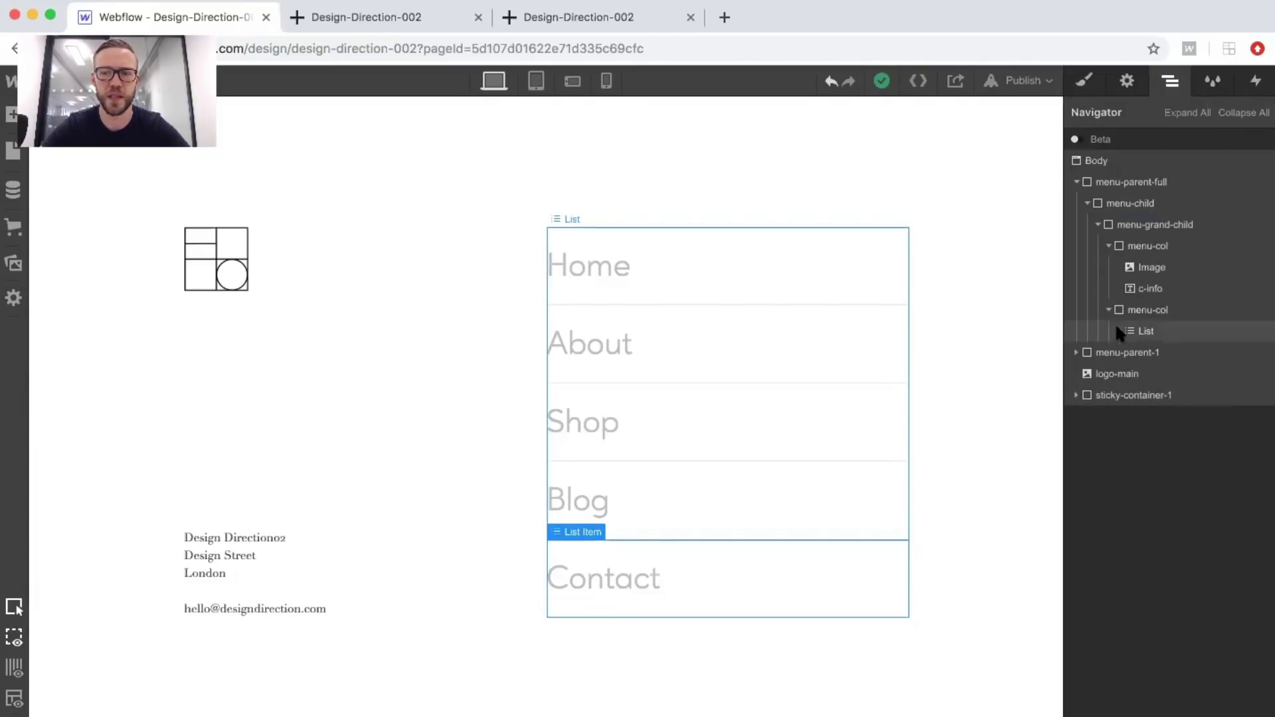
pyautogui.click(1118, 329)
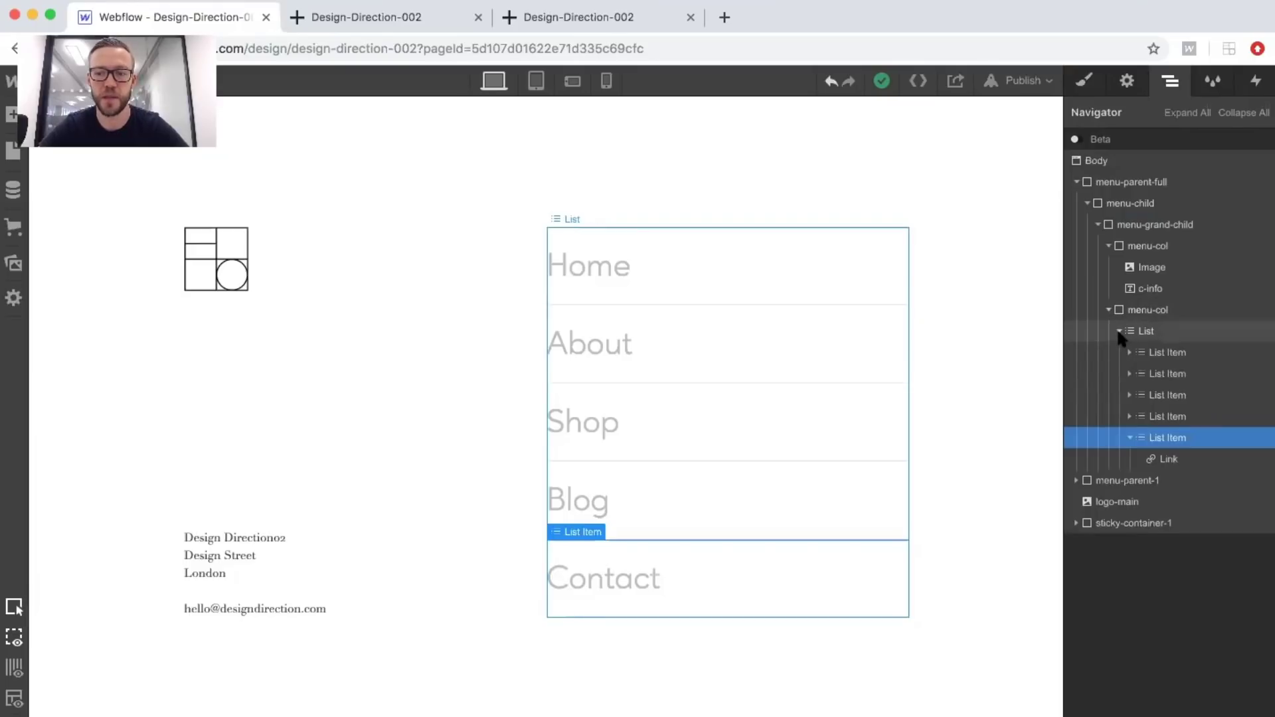
pyautogui.click(1121, 331)
pyautogui.click(1108, 309)
pyautogui.click(1108, 246)
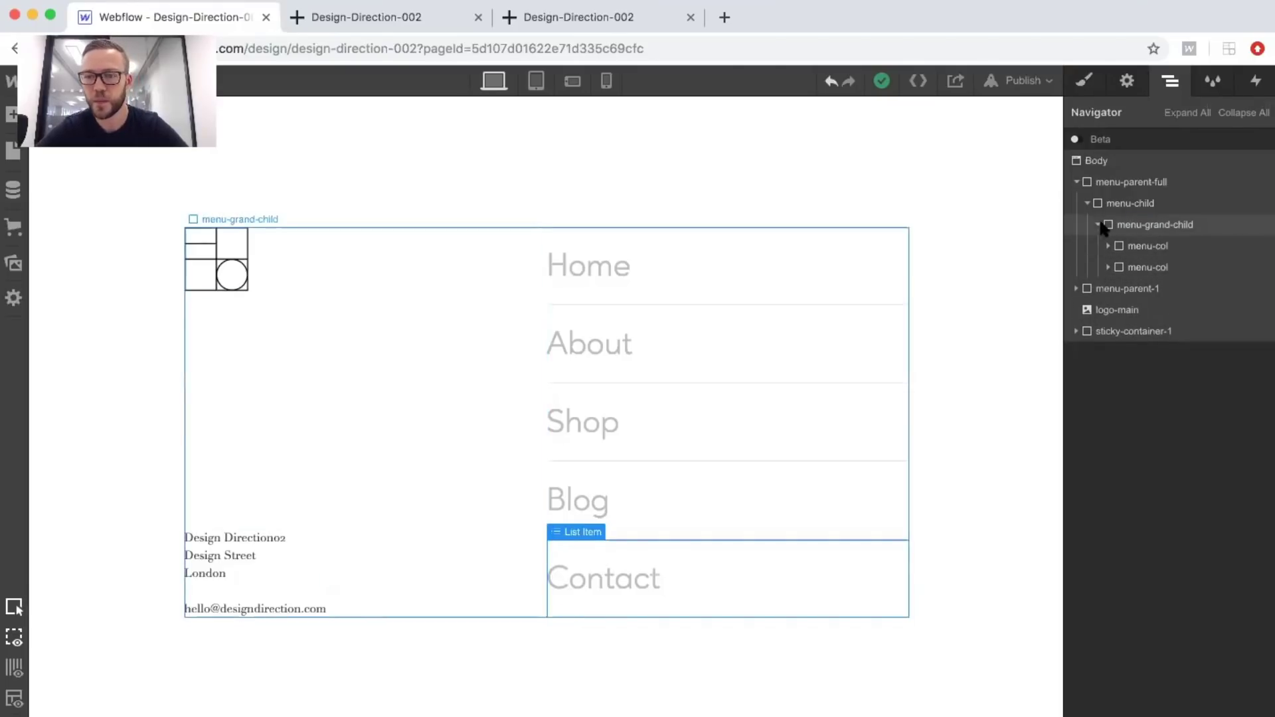
pyautogui.click(1098, 225)
pyautogui.click(1088, 203)
pyautogui.click(1077, 182)
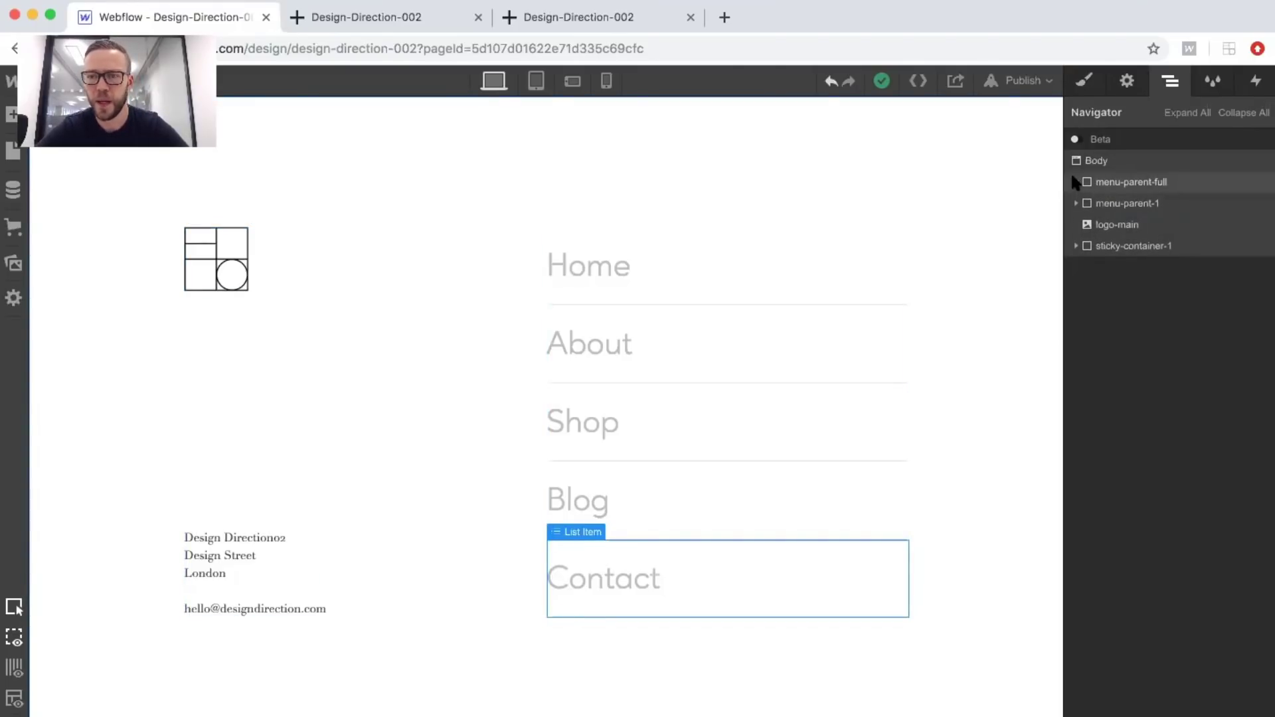
# Set the z-index of menu-parent-full to 0 so the menu sits behind the page content.
pyautogui.click(1120, 190)
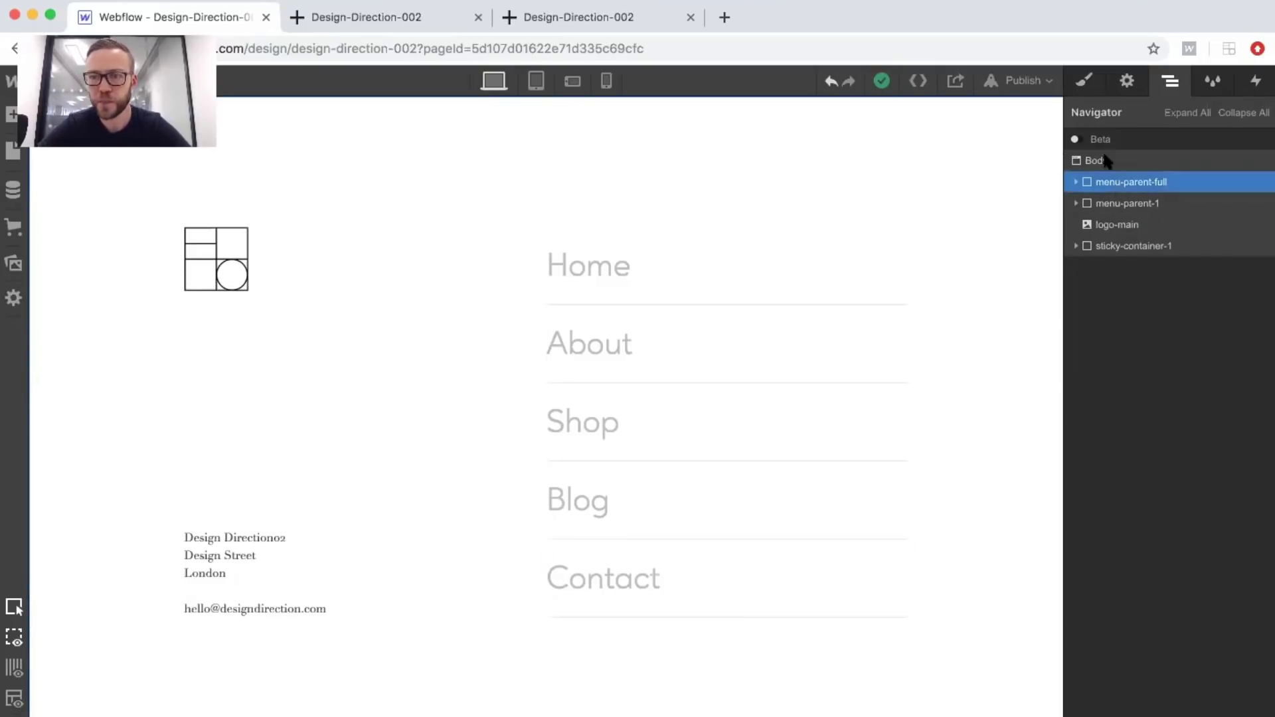
pyautogui.click(1084, 80)
pyautogui.scroll(-2, 1096, 583)
pyautogui.click(1240, 646)
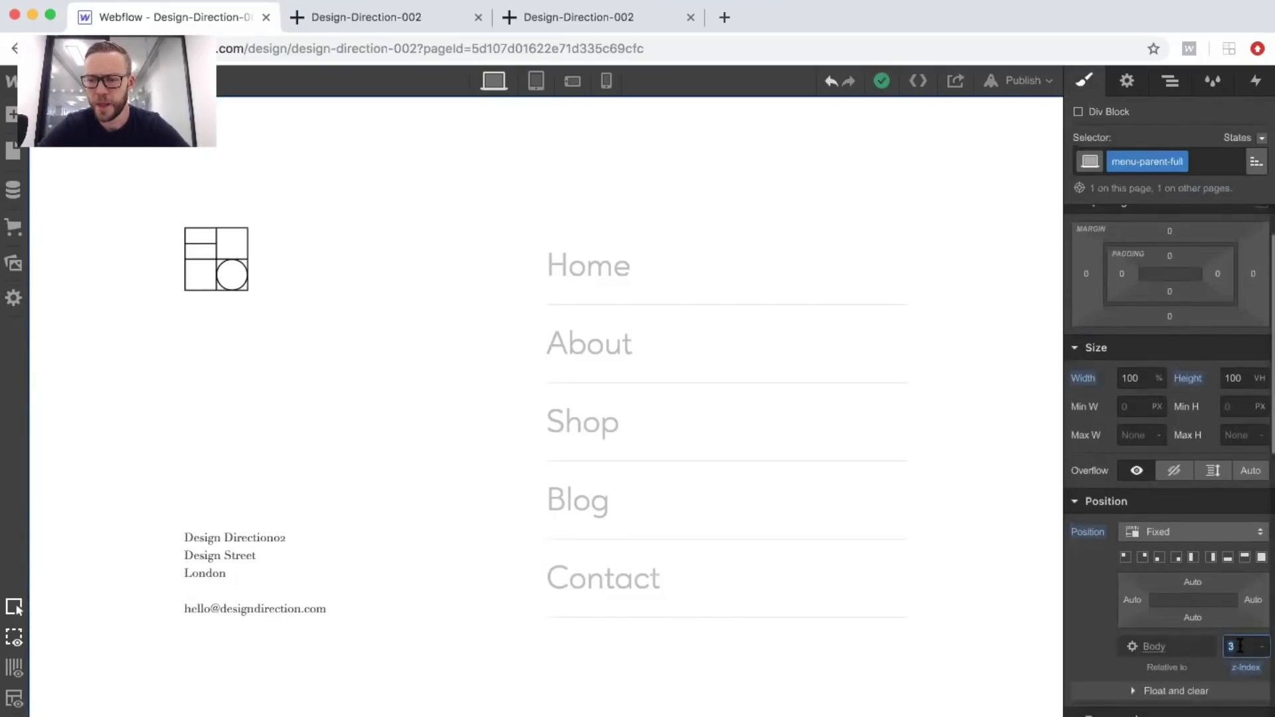
pyautogui.write('0')
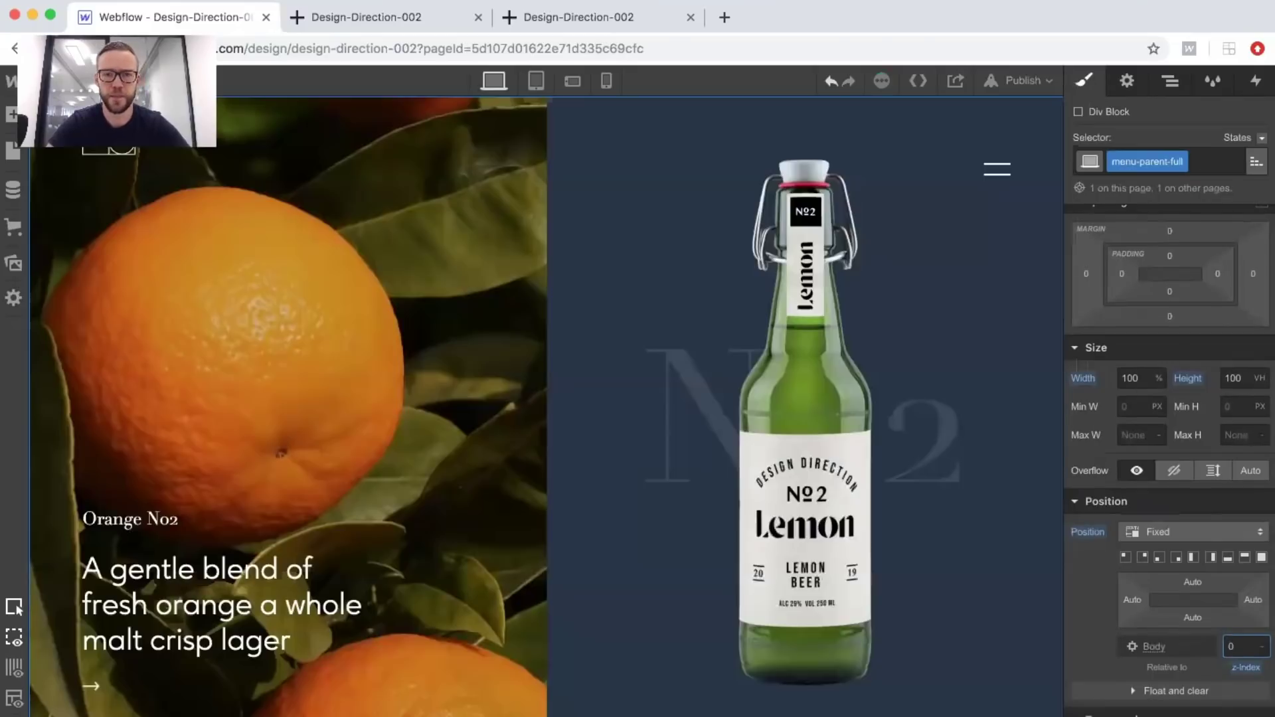
# Add a Mouse click (tap) element trigger to menu-parent-1, the hamburger menu block.
pyautogui.click(1171, 80)
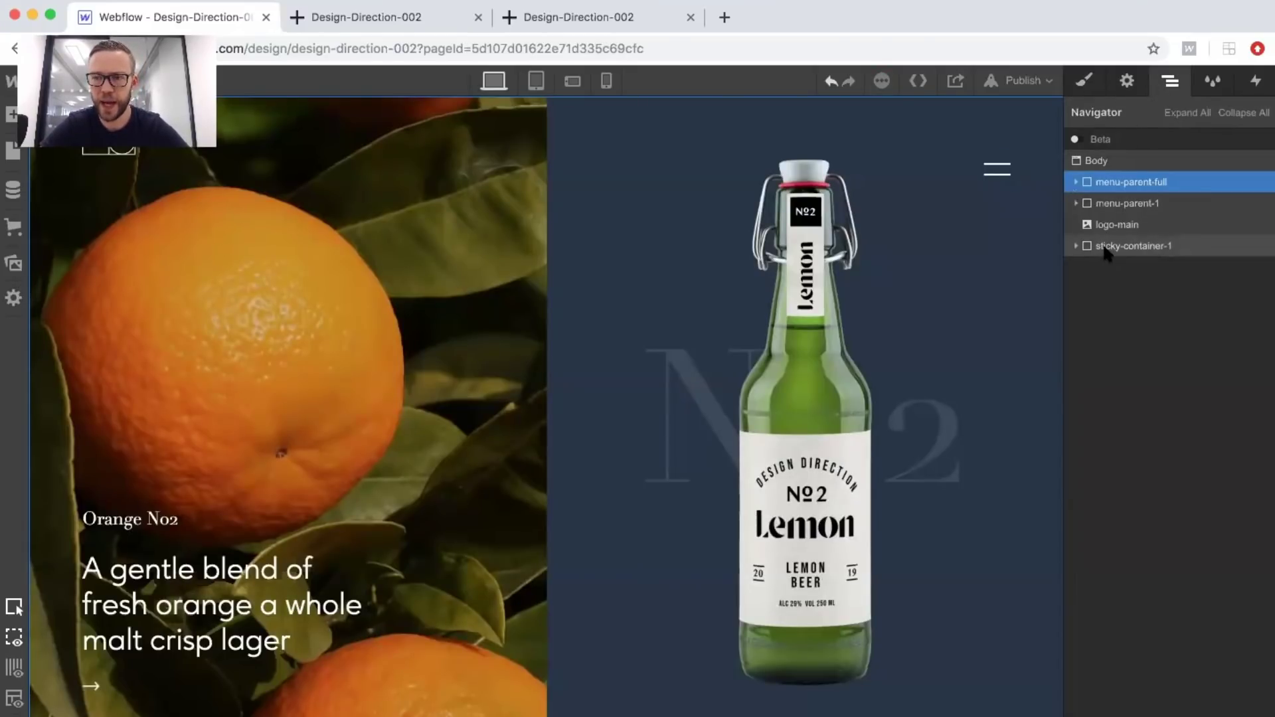
pyautogui.click(1107, 250)
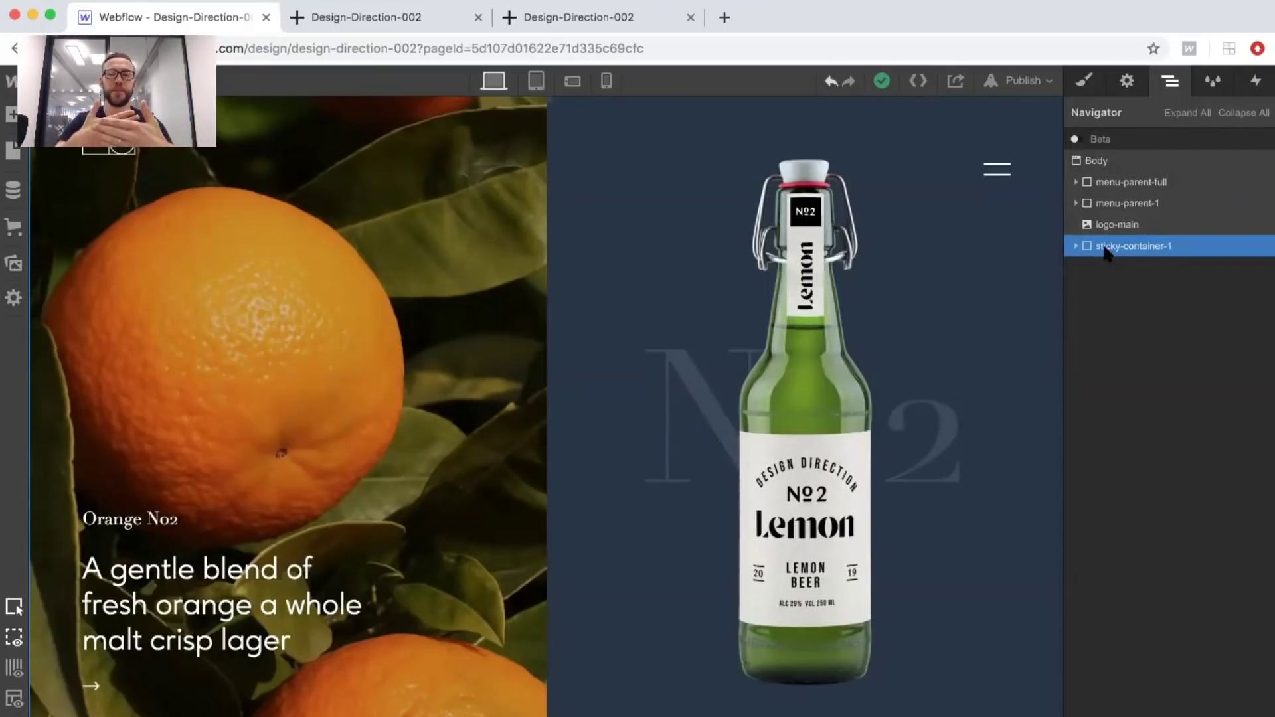
pyautogui.click(996, 175)
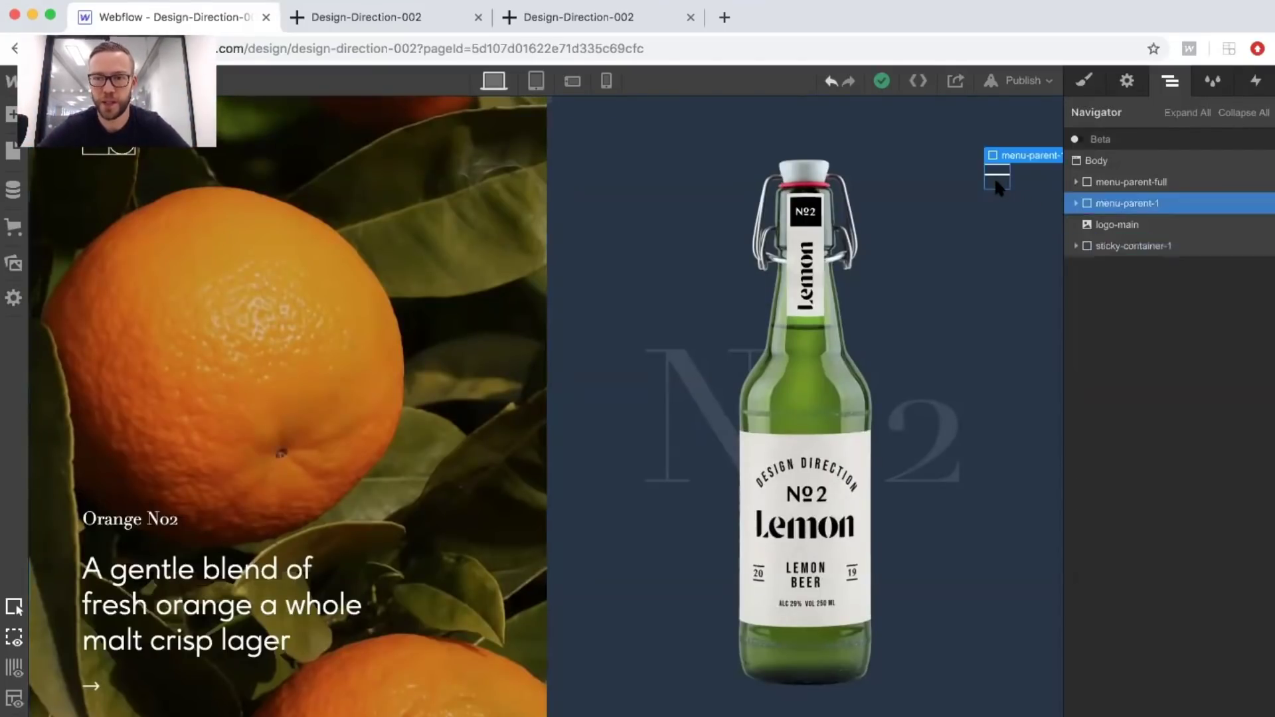
pyautogui.click(1255, 81)
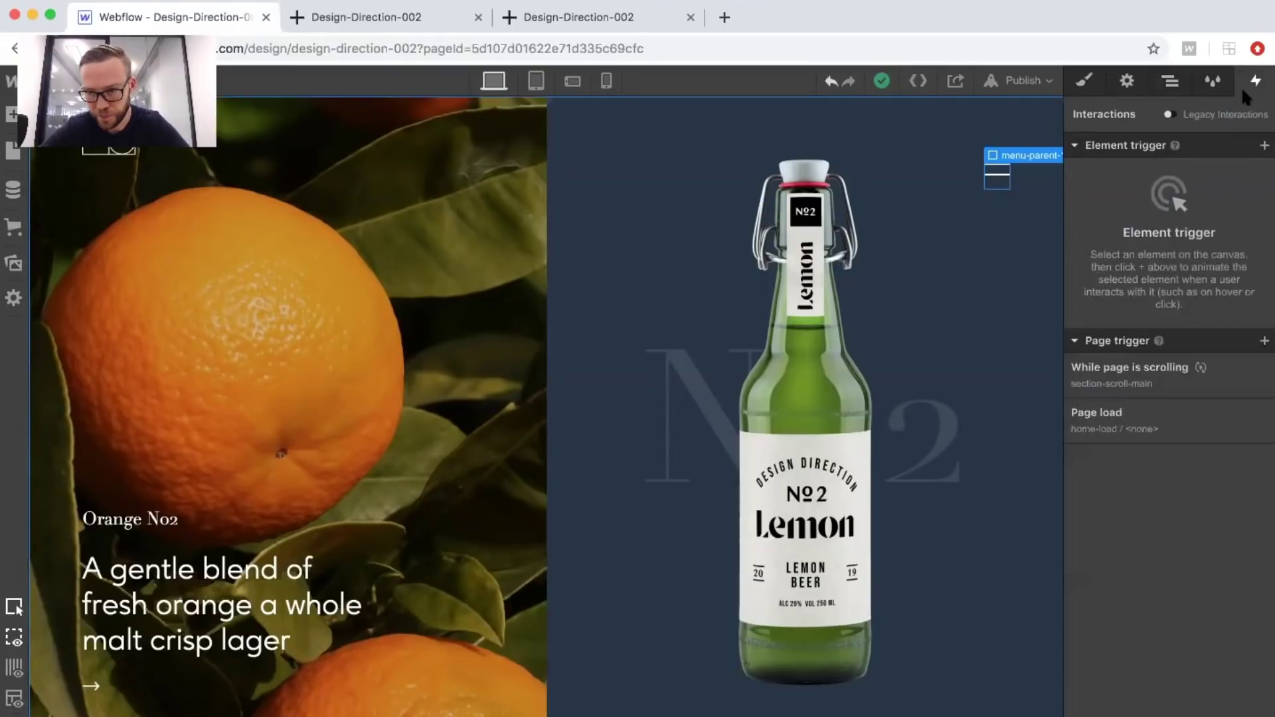
pyautogui.click(1265, 145)
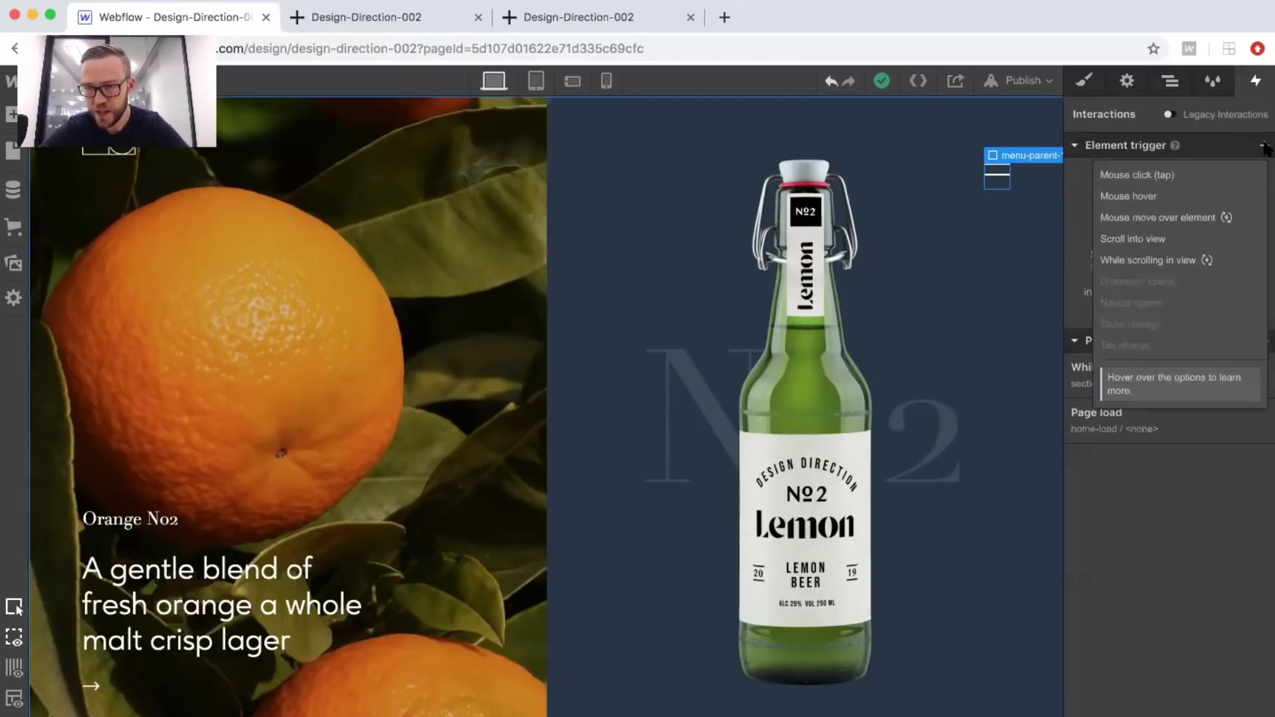
pyautogui.click(1137, 176)
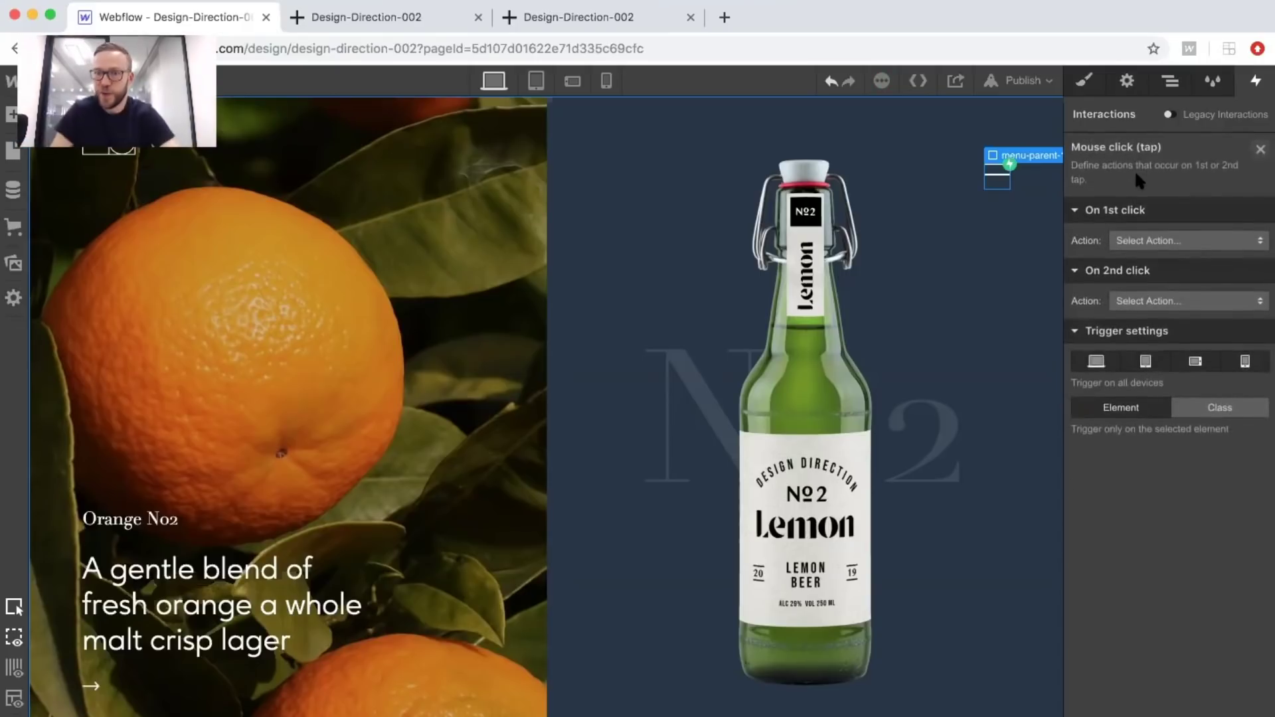
# Set the first-click action to Start an Animation and create a new timed animation named menu-click.
pyautogui.click(1141, 239)
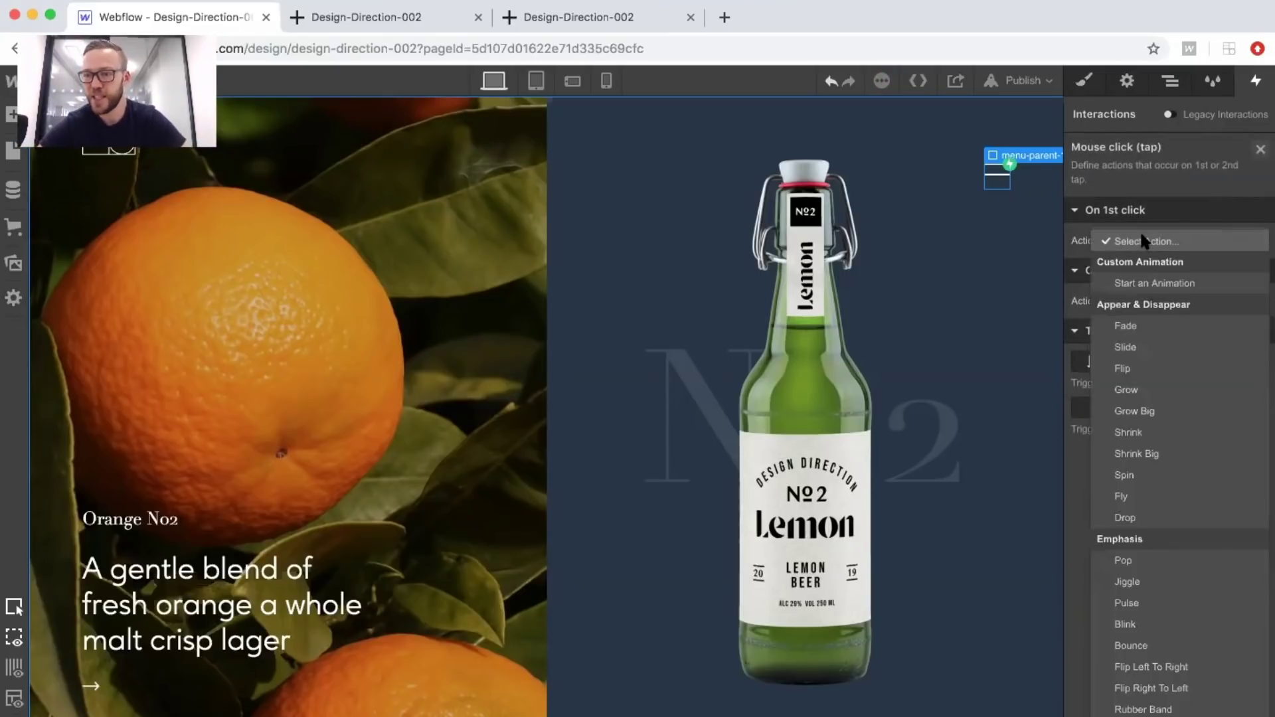
pyautogui.click(1144, 283)
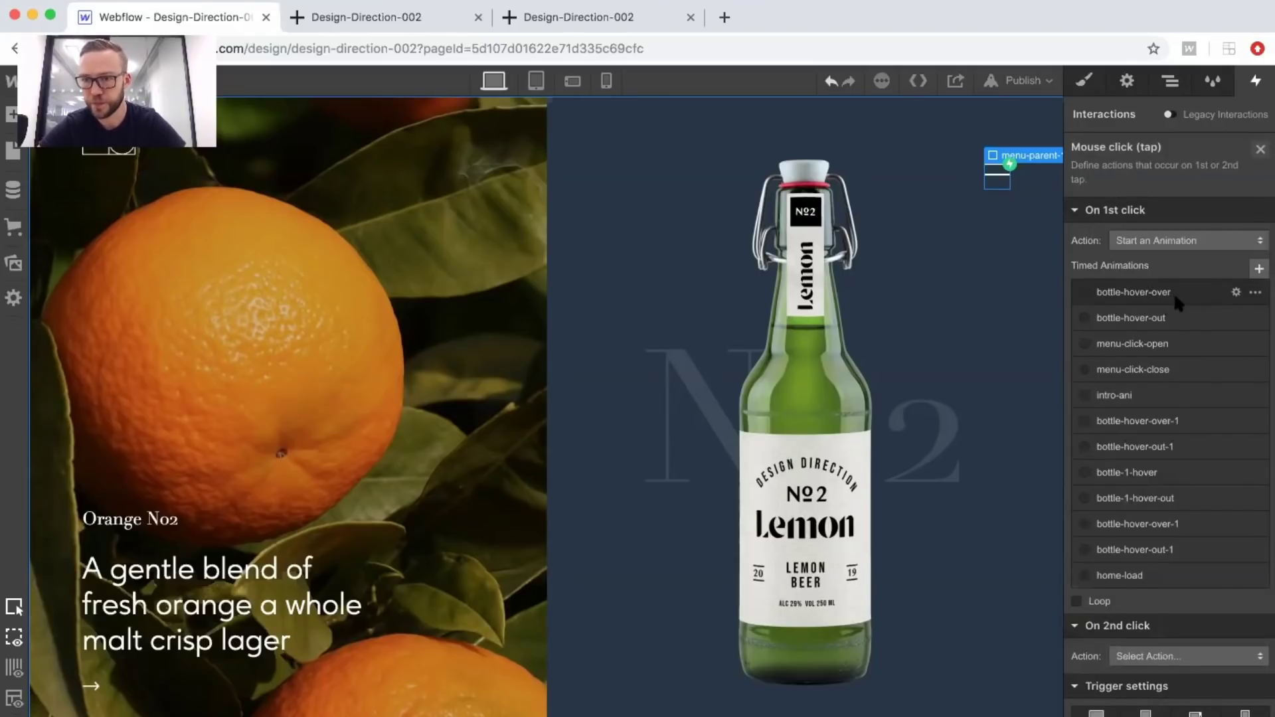
pyautogui.click(1258, 269)
pyautogui.write('menu-click')
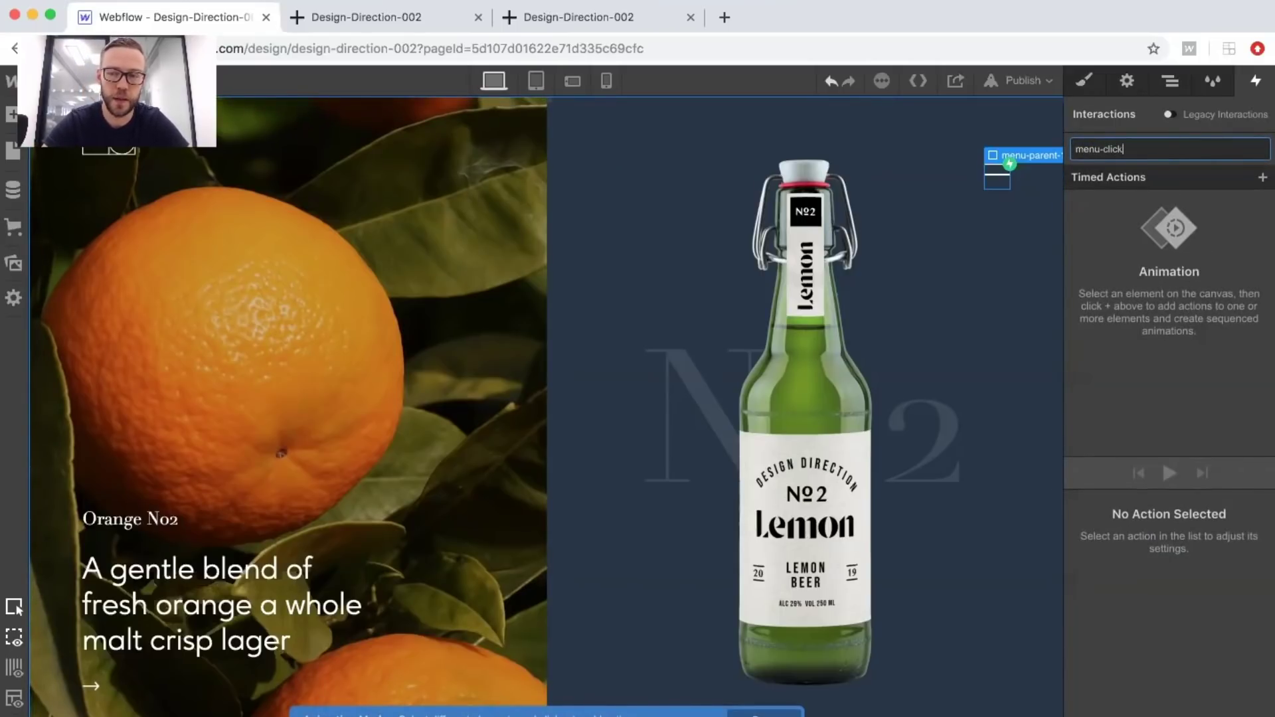
pyautogui.press('Return')
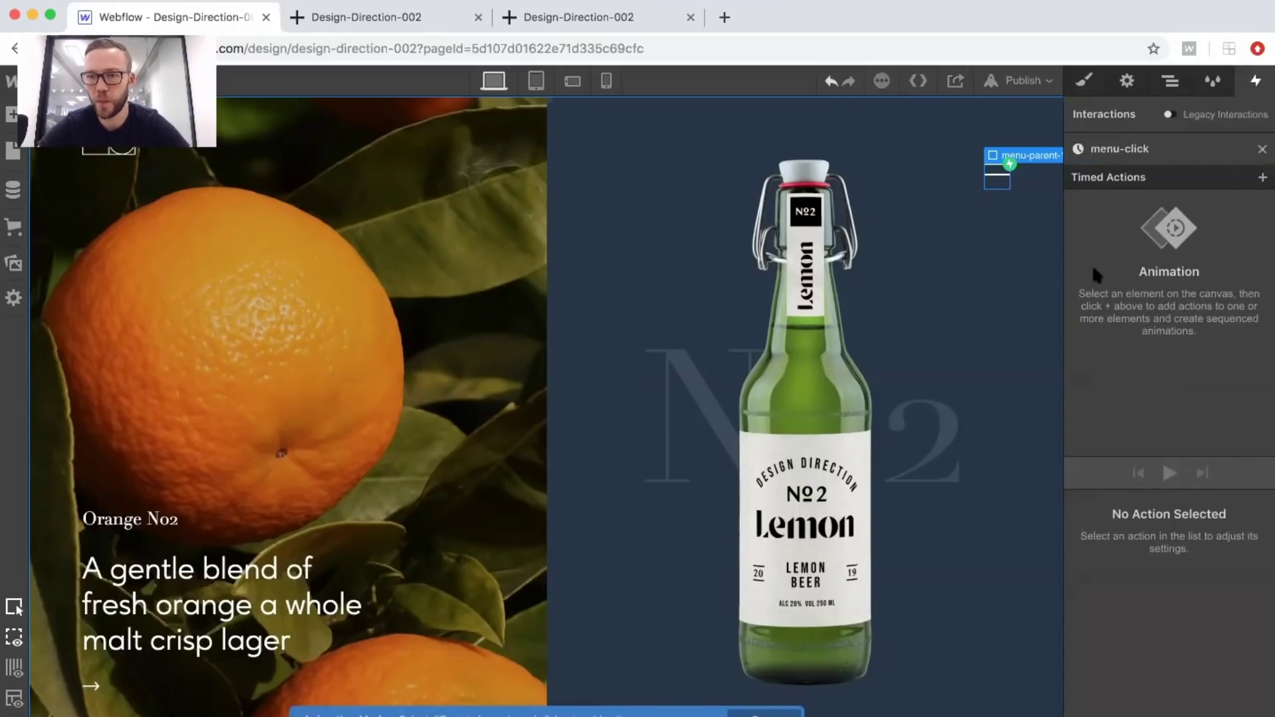
# Add a Move action for menu-bar-1 and make it the initial state with a Y offset of 0 px.
pyautogui.click(994, 172)
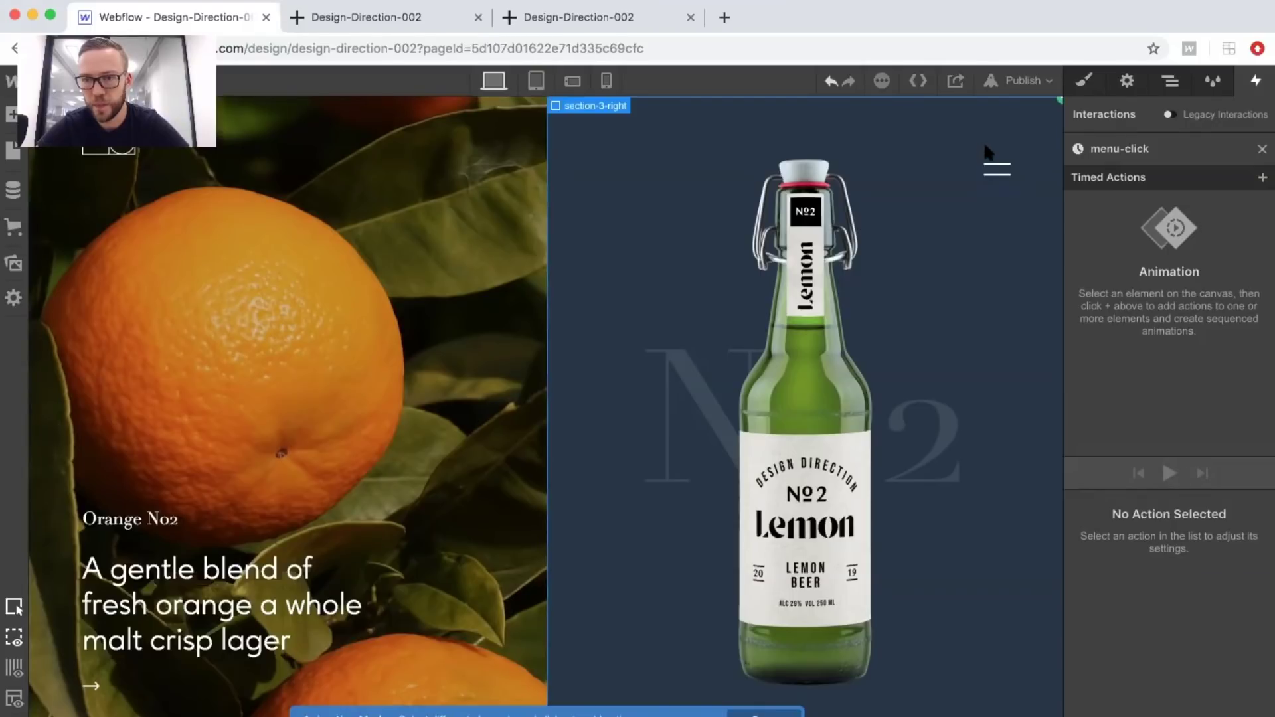
pyautogui.click(1263, 177)
pyautogui.click(1180, 221)
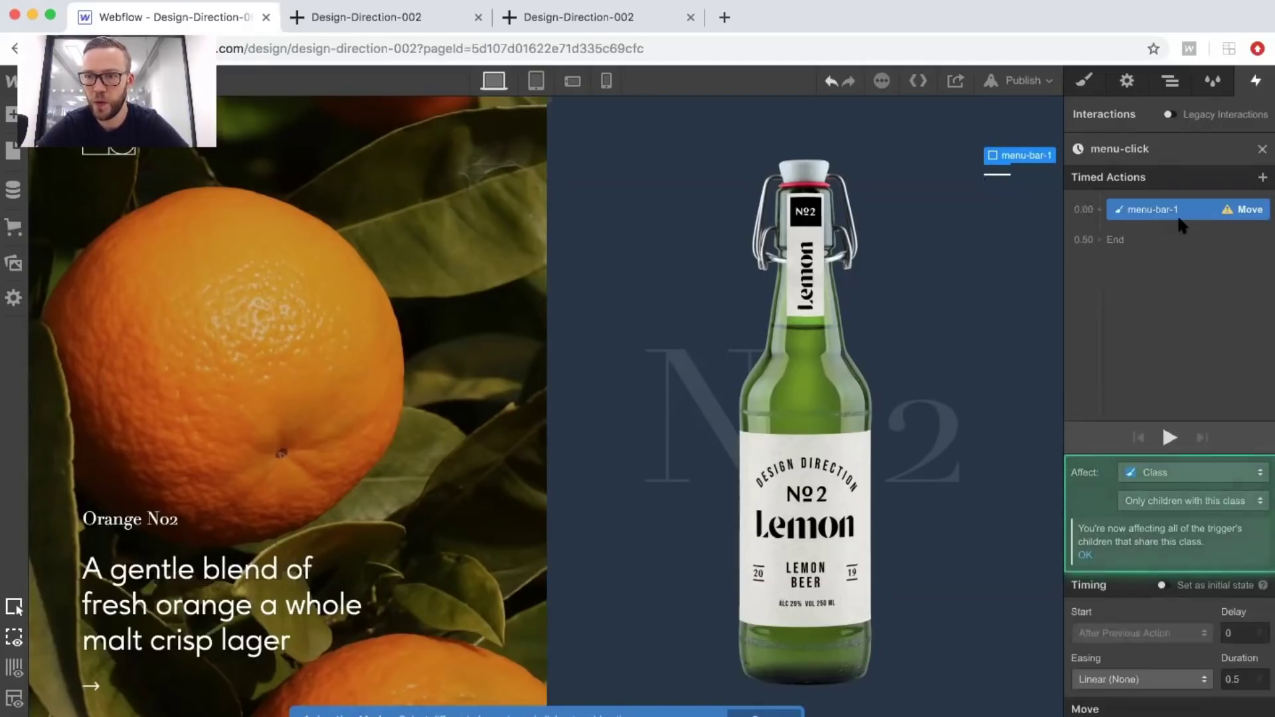
pyautogui.click(1161, 586)
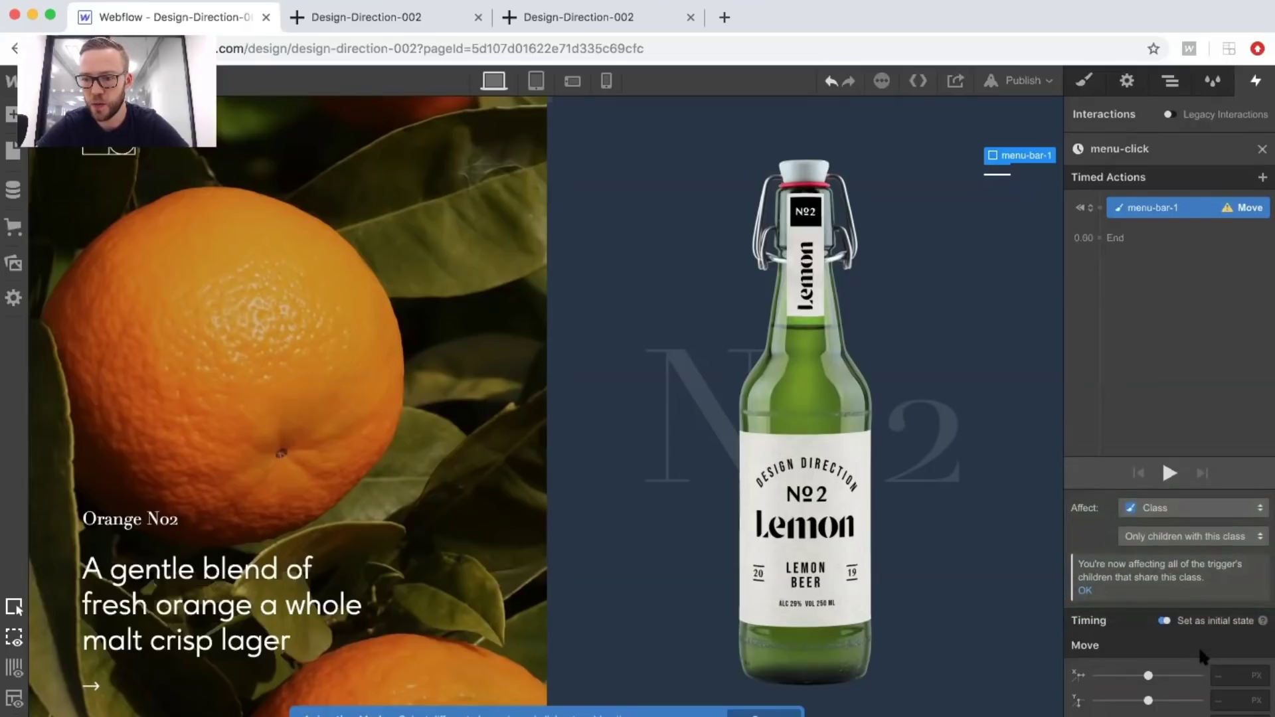
pyautogui.click(1227, 696)
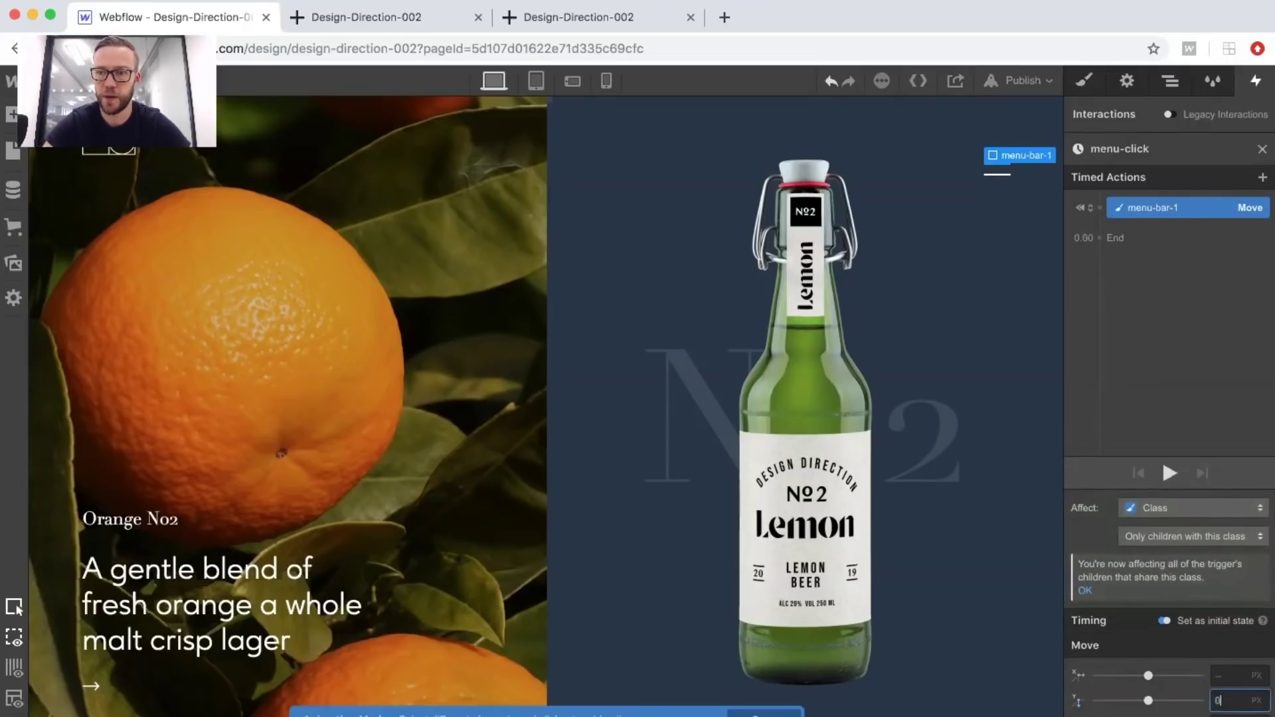
# Add a second Move action for the upper menu bar that runs after its initial state.
pyautogui.click(1100, 224)
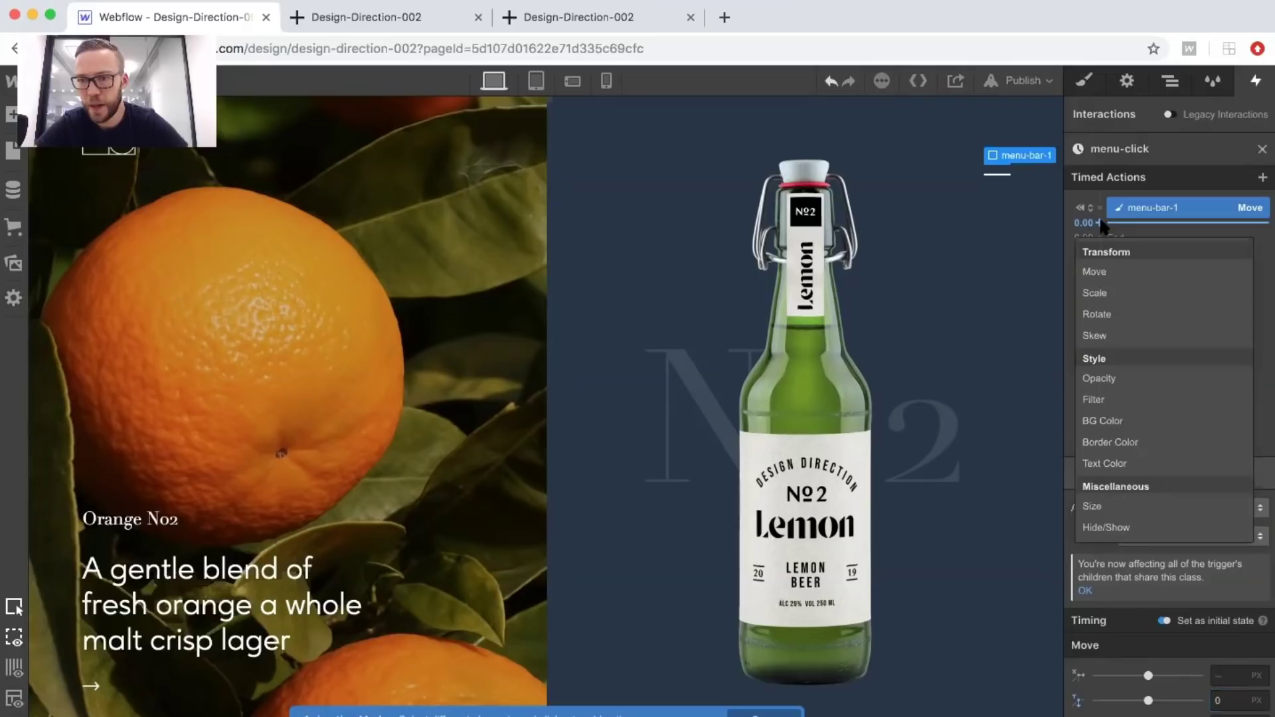
pyautogui.click(1095, 270)
pyautogui.scroll(-1, 1169, 585)
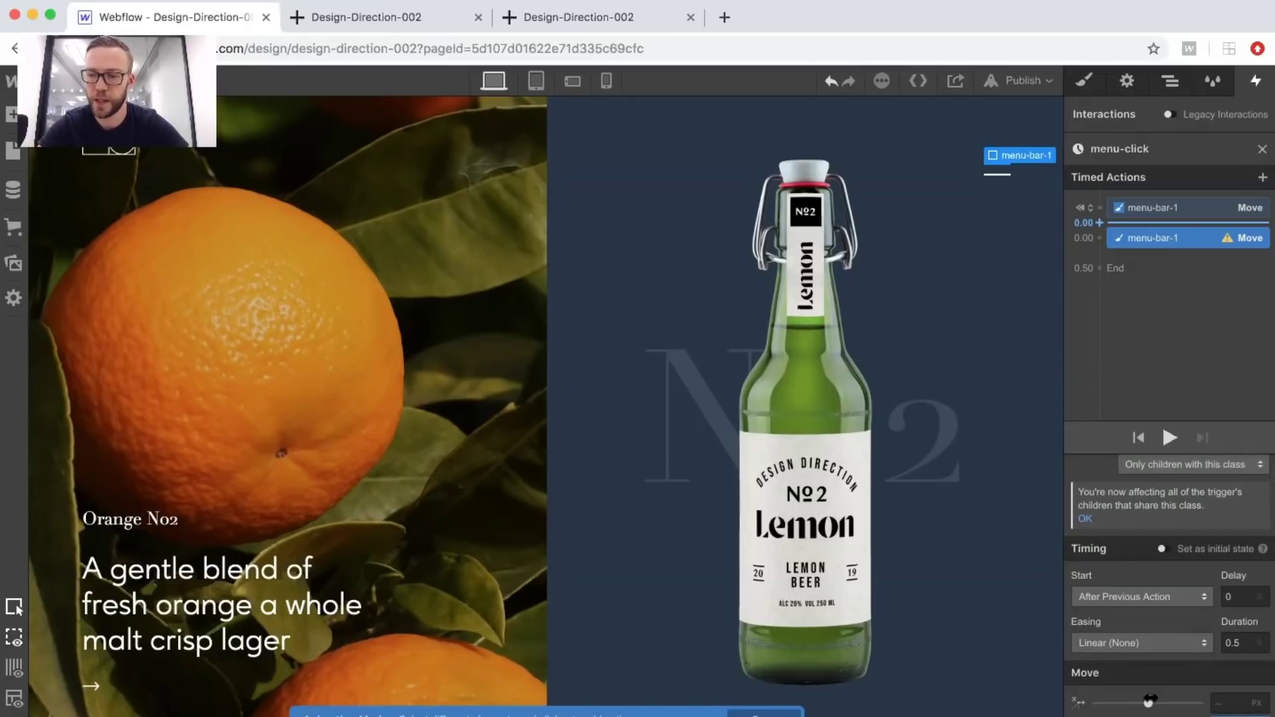
pyautogui.moveTo(1121, 248); pyautogui.dragTo(1156, 222)
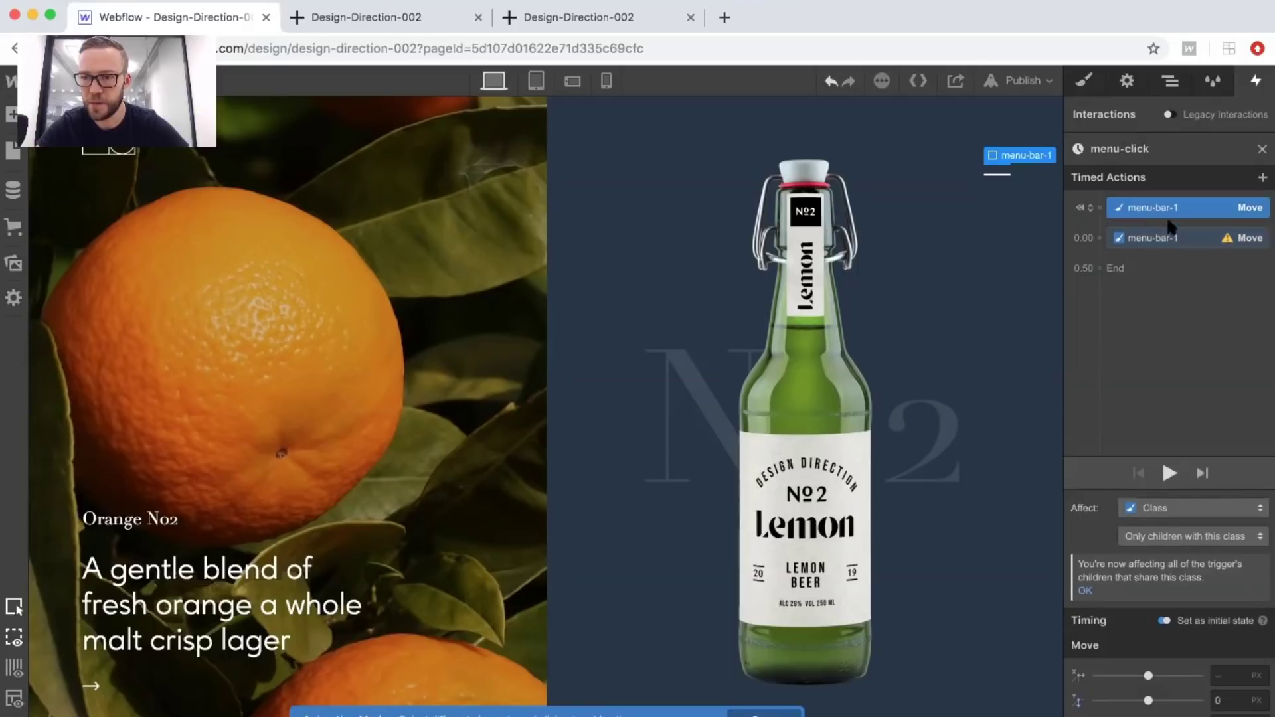
# Make both Move actions affect only the selected element instead of the menu-bar-1 class.
pyautogui.click(1190, 507)
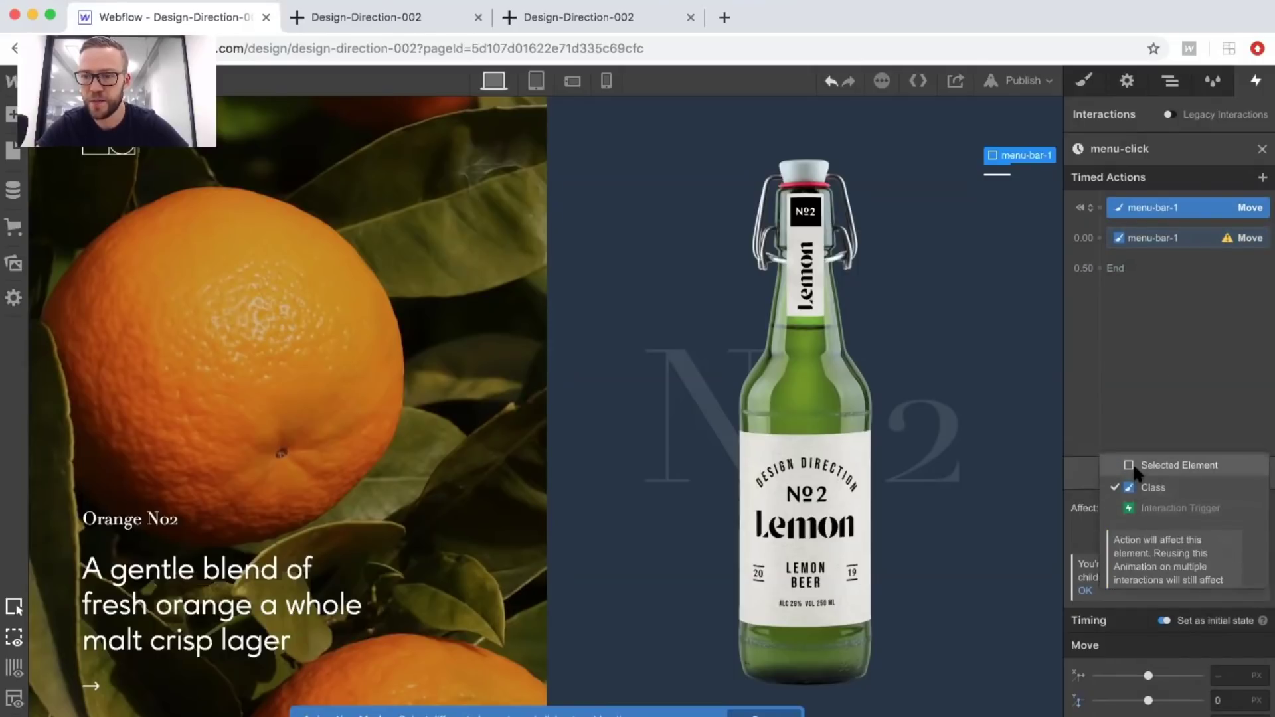
pyautogui.click(1169, 541)
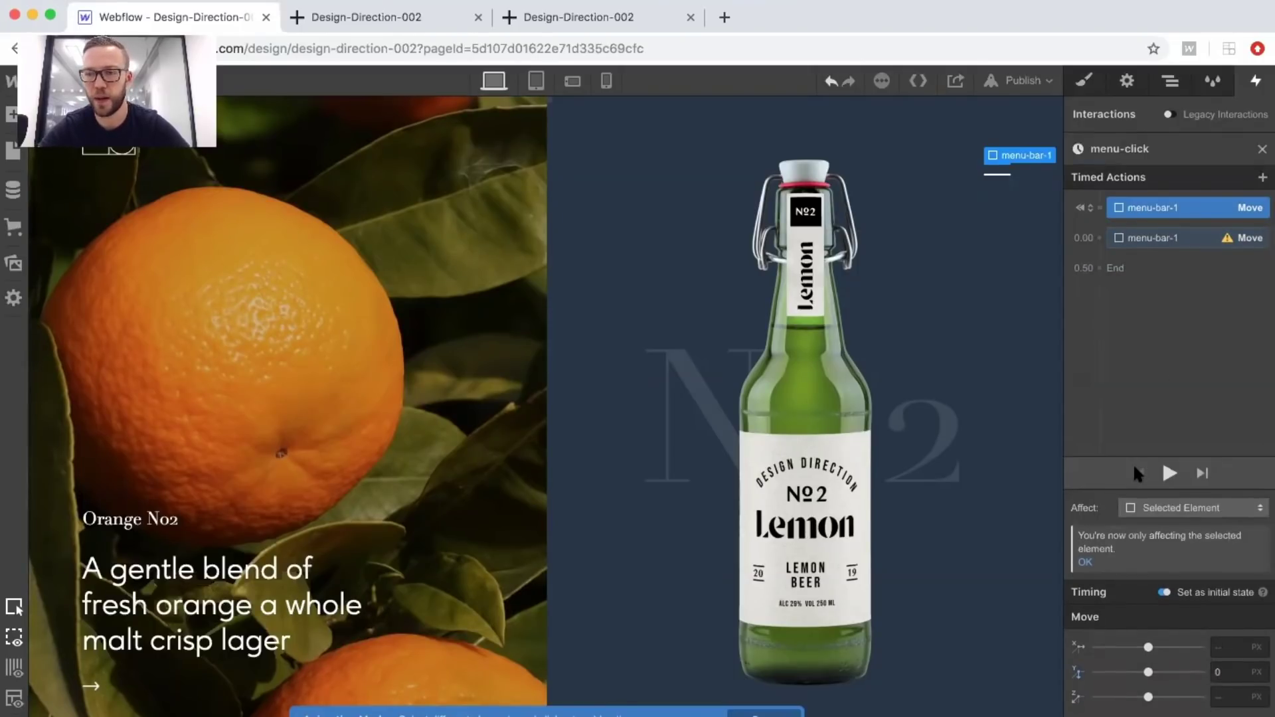
pyautogui.click(1141, 239)
pyautogui.click(1142, 210)
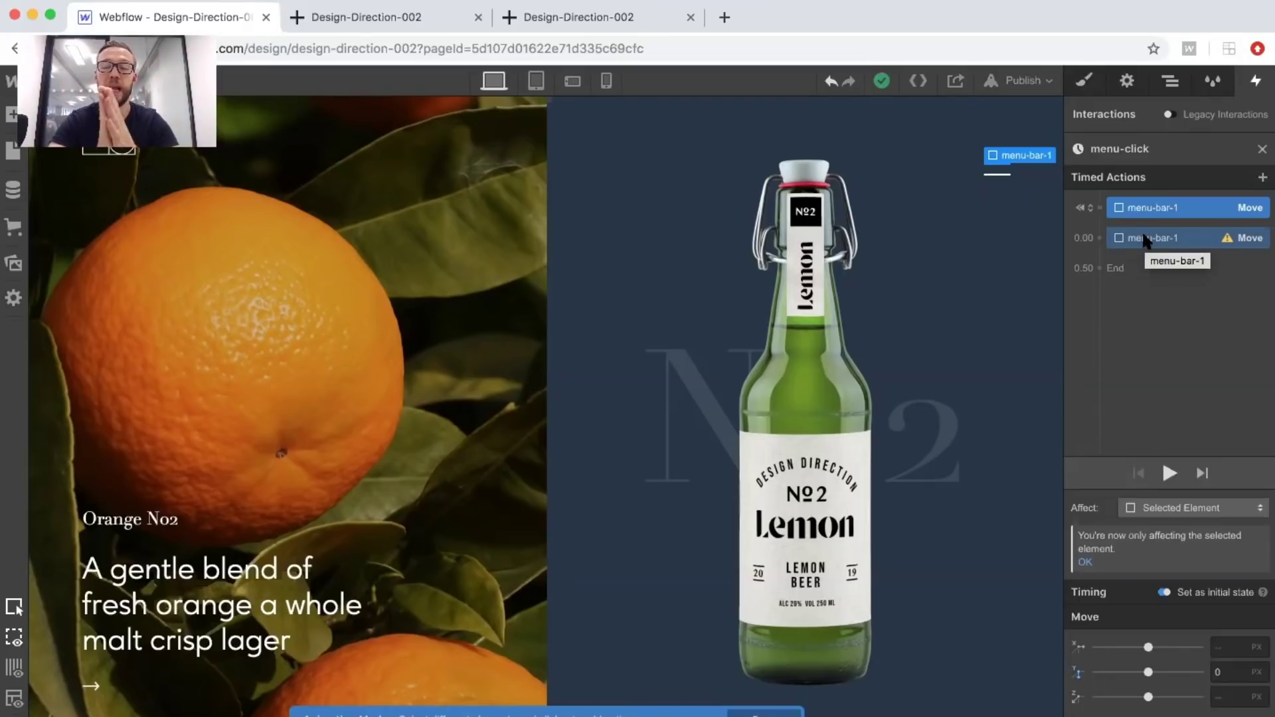
# Offset the upper bar's timed Move downward toward the lower bar and set its easing to Ease.
pyautogui.click(1144, 239)
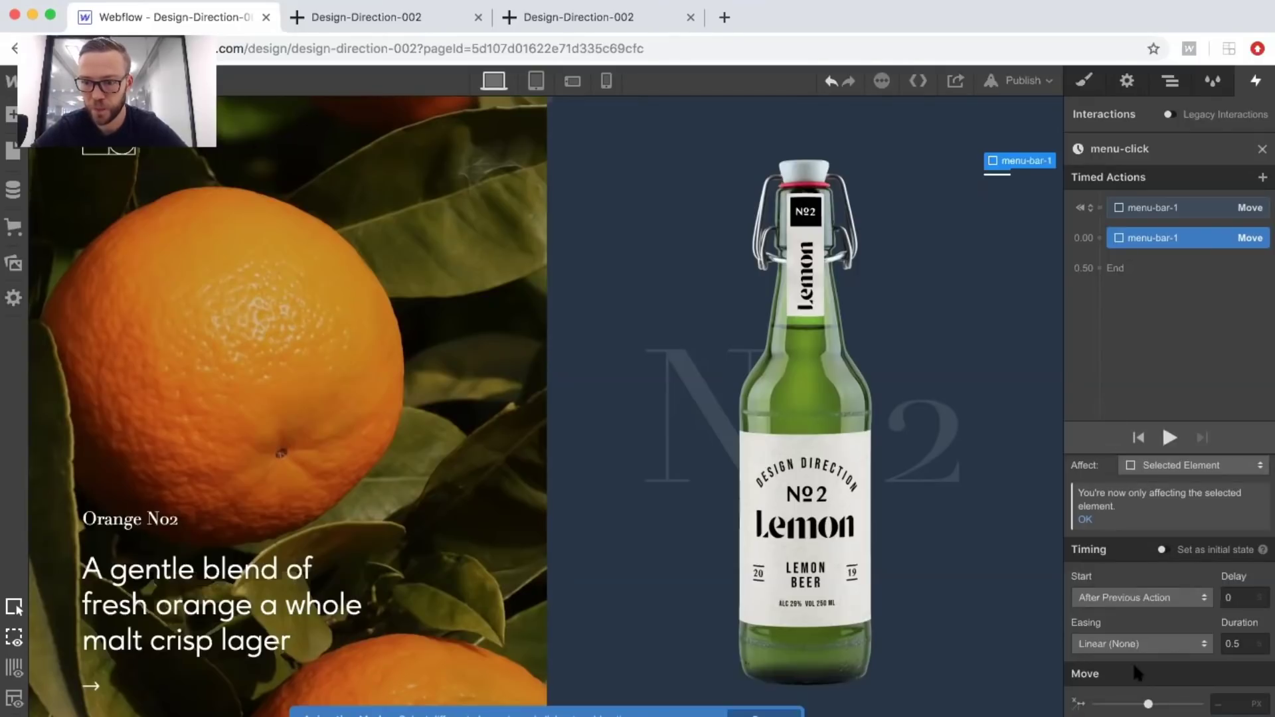
pyautogui.click(1123, 641)
pyautogui.click(1079, 122)
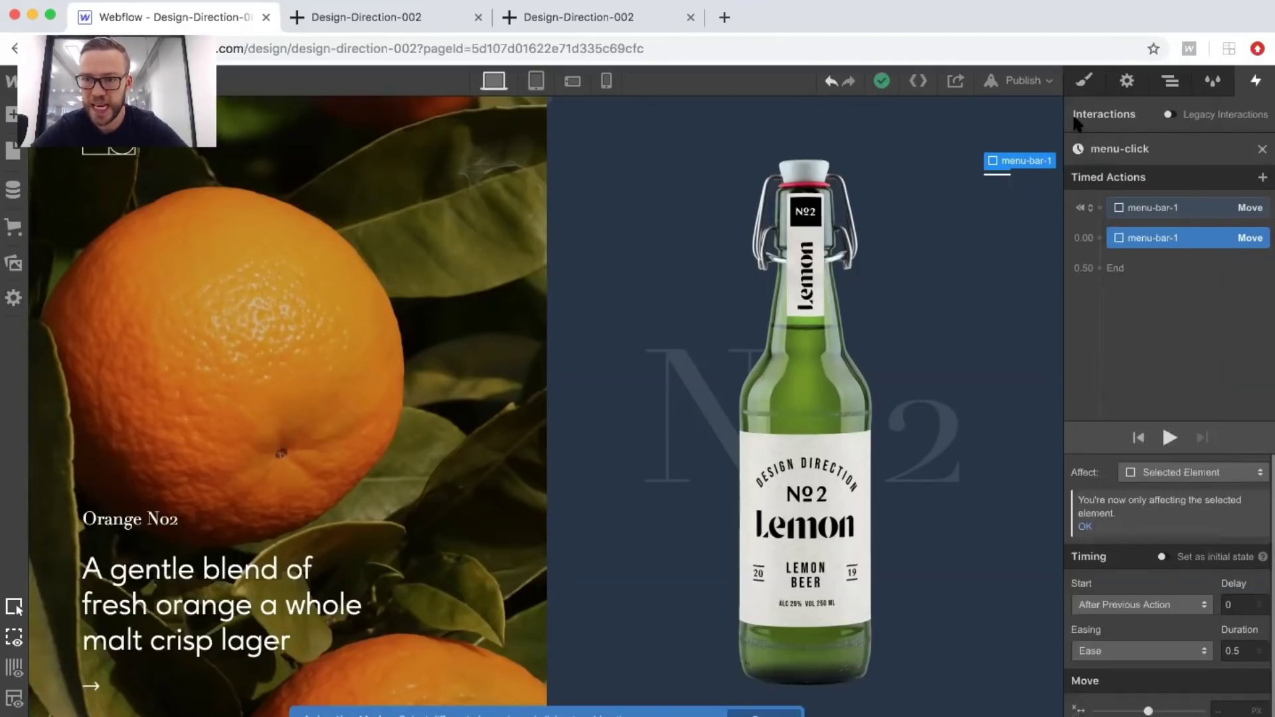
# Add an initial-state Move for the lower menu bar, affecting only the selected element, with a Y offset of 0 px.
pyautogui.click(1100, 210)
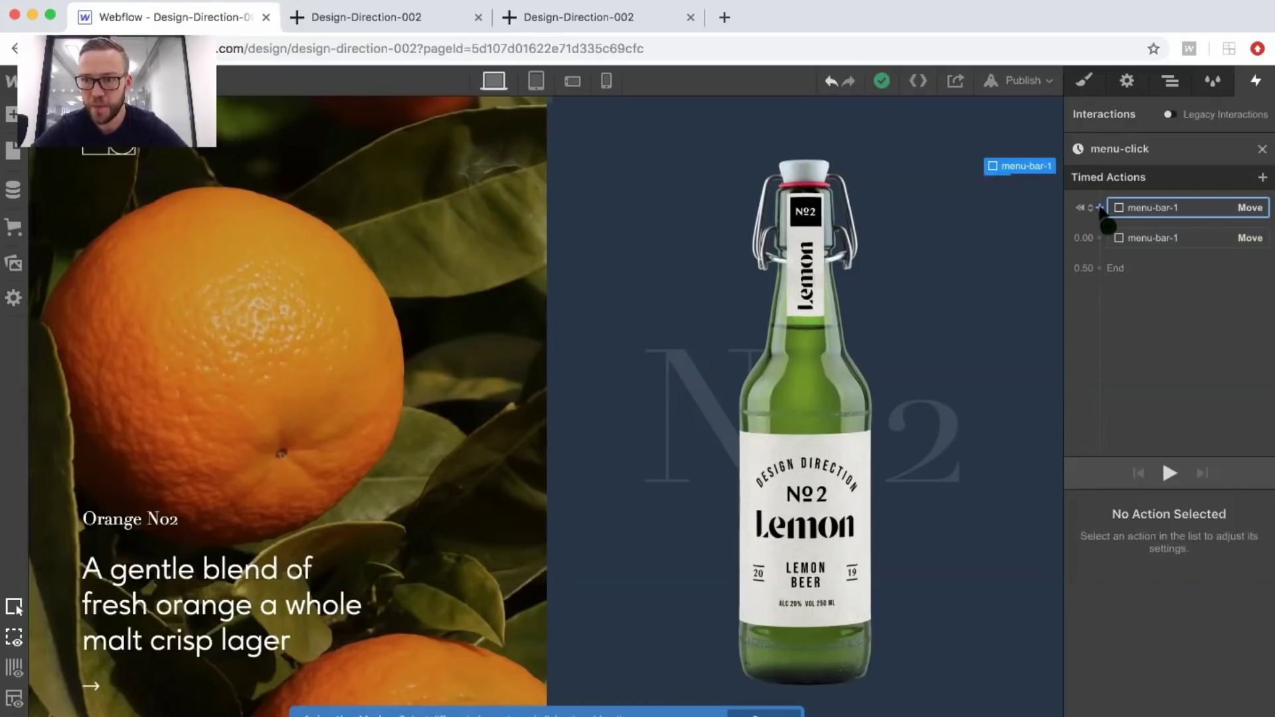
pyautogui.click(1089, 256)
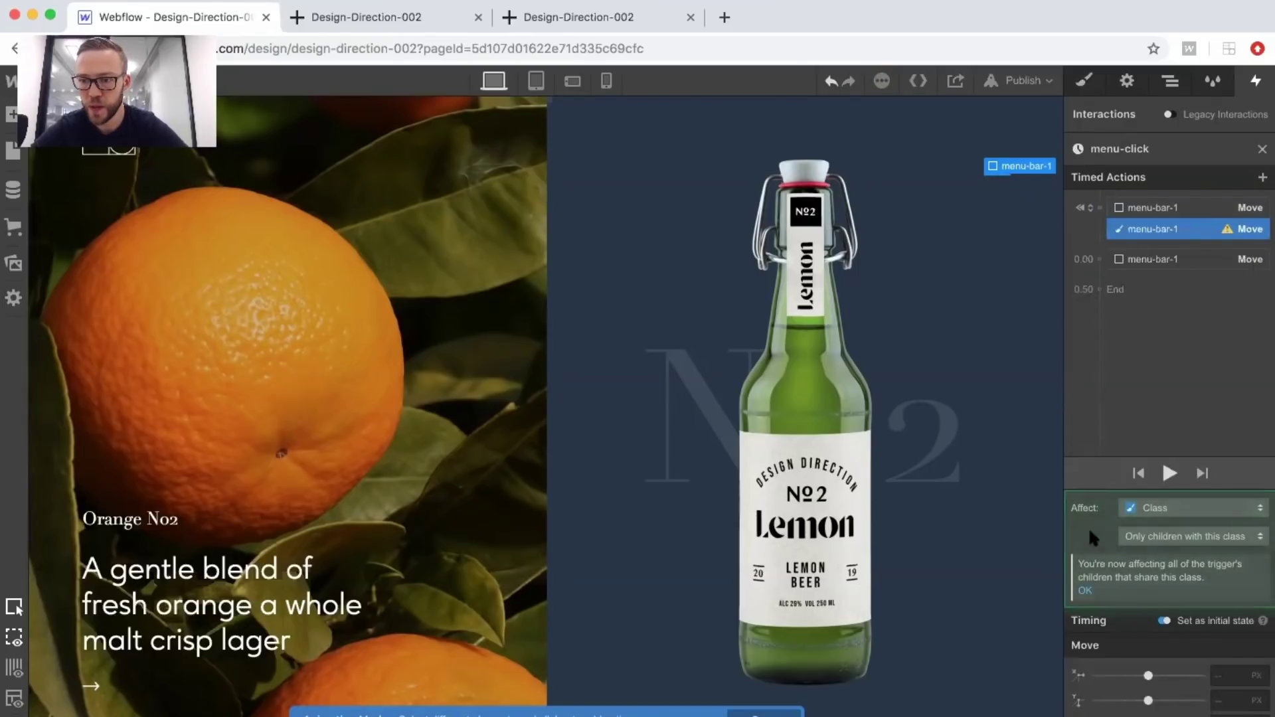
pyautogui.click(1160, 508)
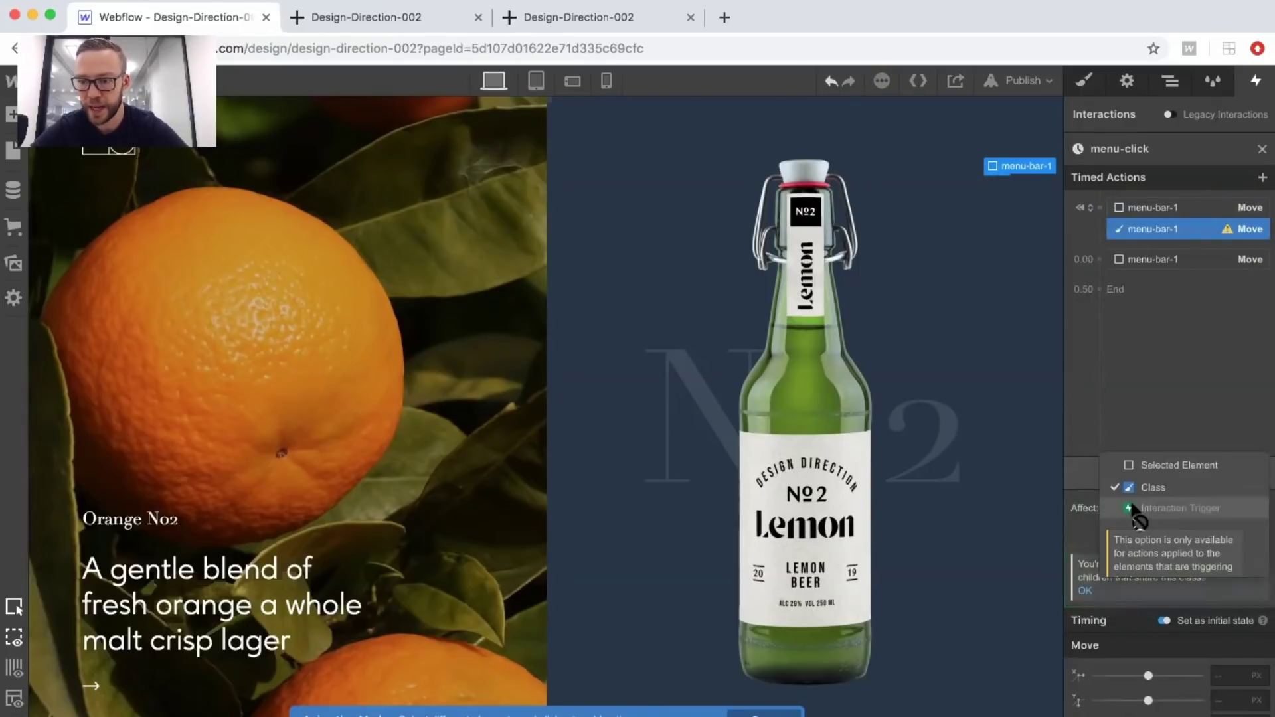
pyautogui.click(1140, 467)
pyautogui.click(1219, 668)
pyautogui.write('0')
# Add a timed Move for the lower bar that runs with the upper bar's Move, and preview the animation.
pyautogui.click(1113, 275)
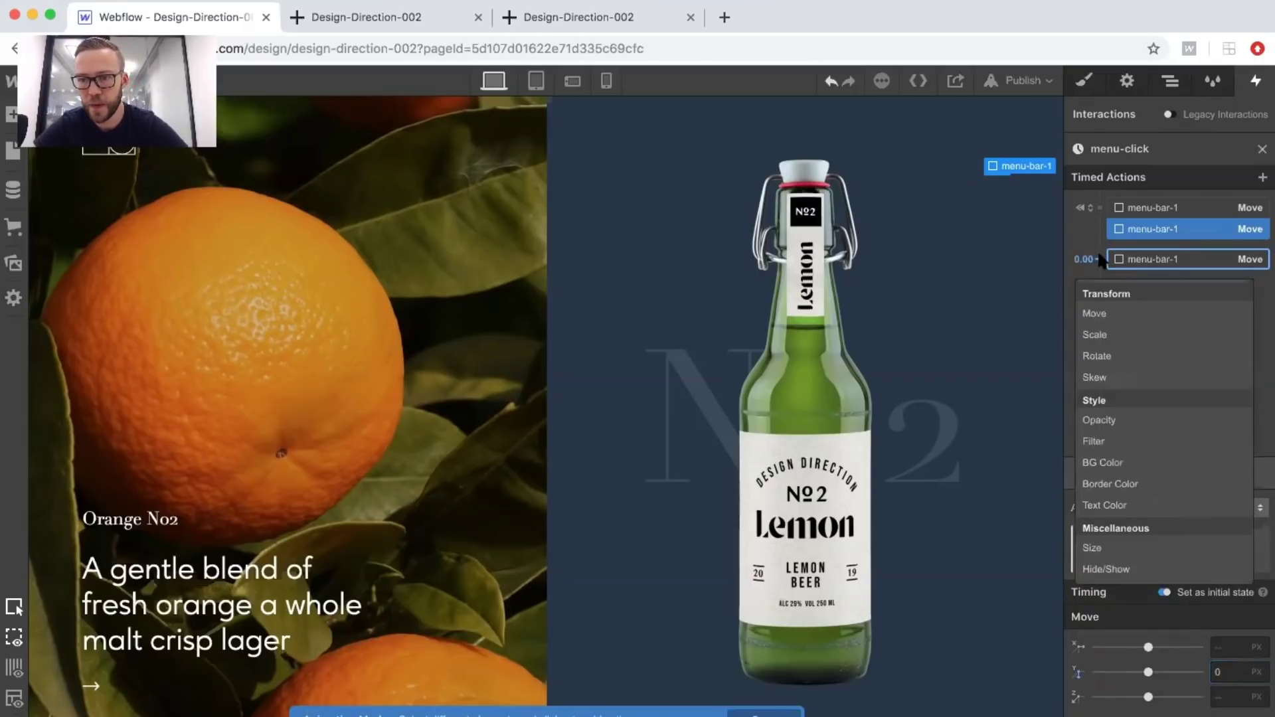
pyautogui.click(1101, 314)
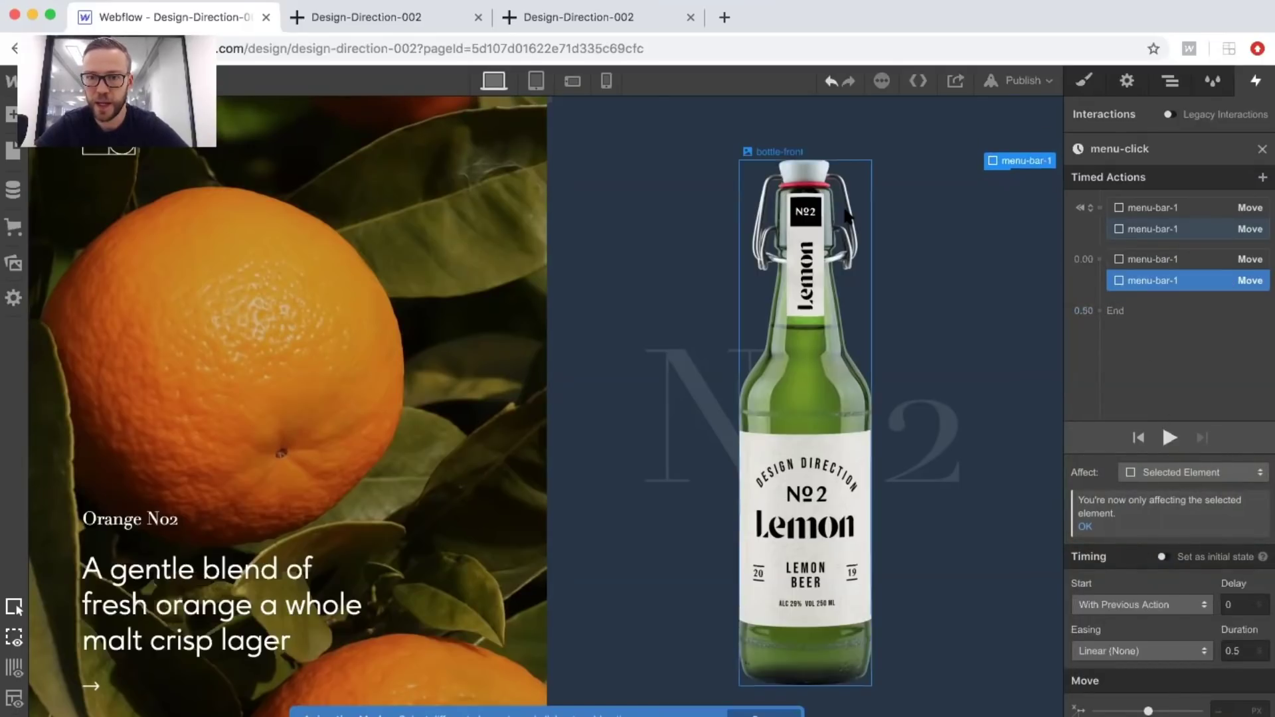
pyautogui.click(893, 217)
pyautogui.click(1170, 473)
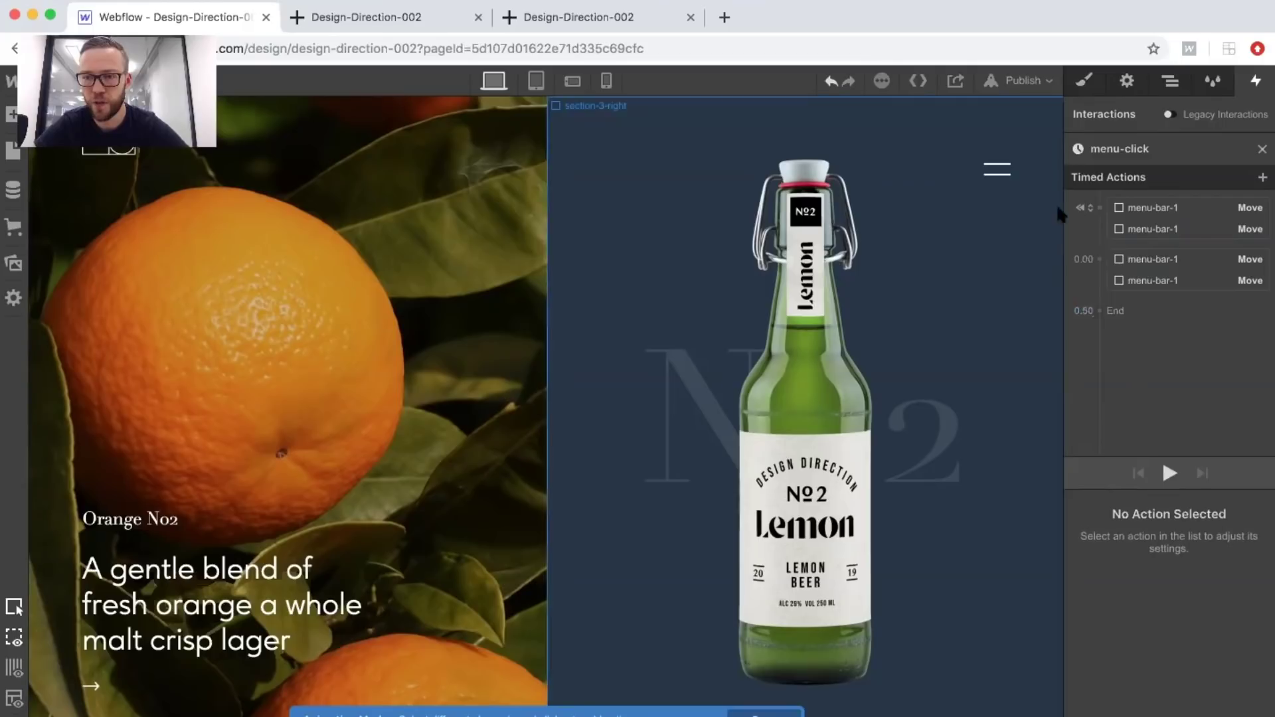
# Add a Rotate action with Ease easing for the upper bar after both Move actions, and preview the animation.
pyautogui.click(1134, 265)
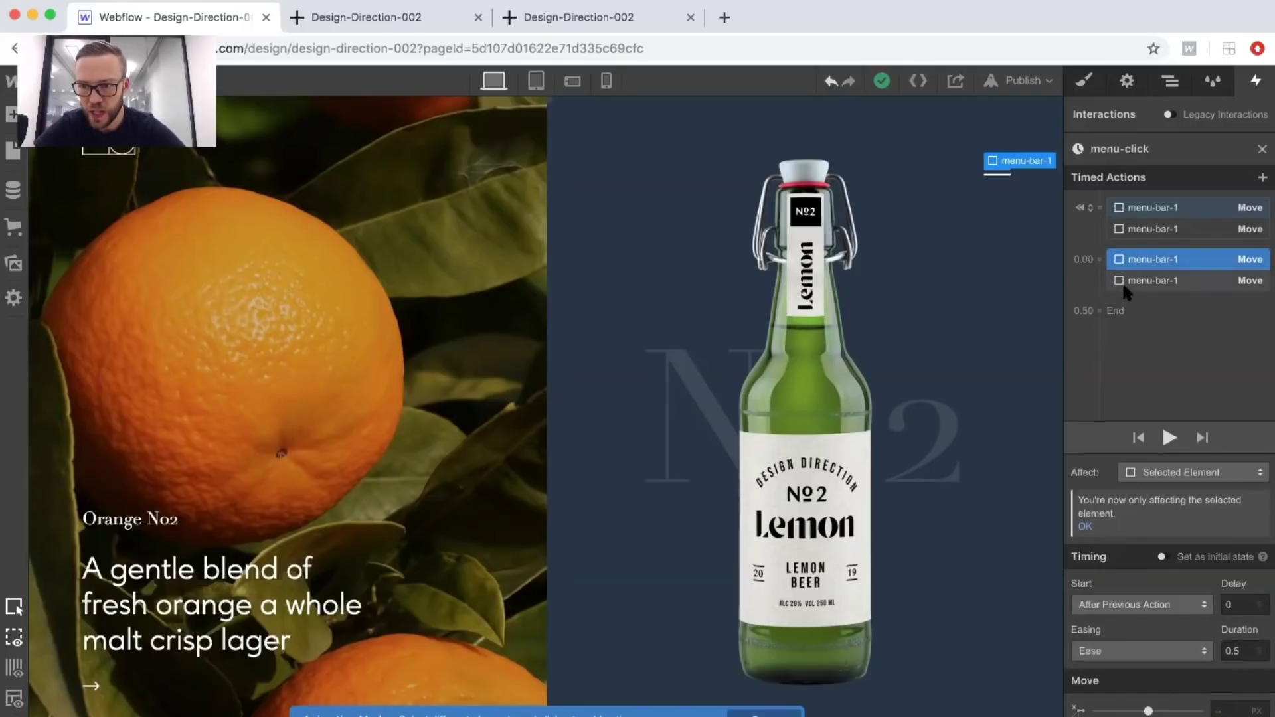
pyautogui.click(1099, 297)
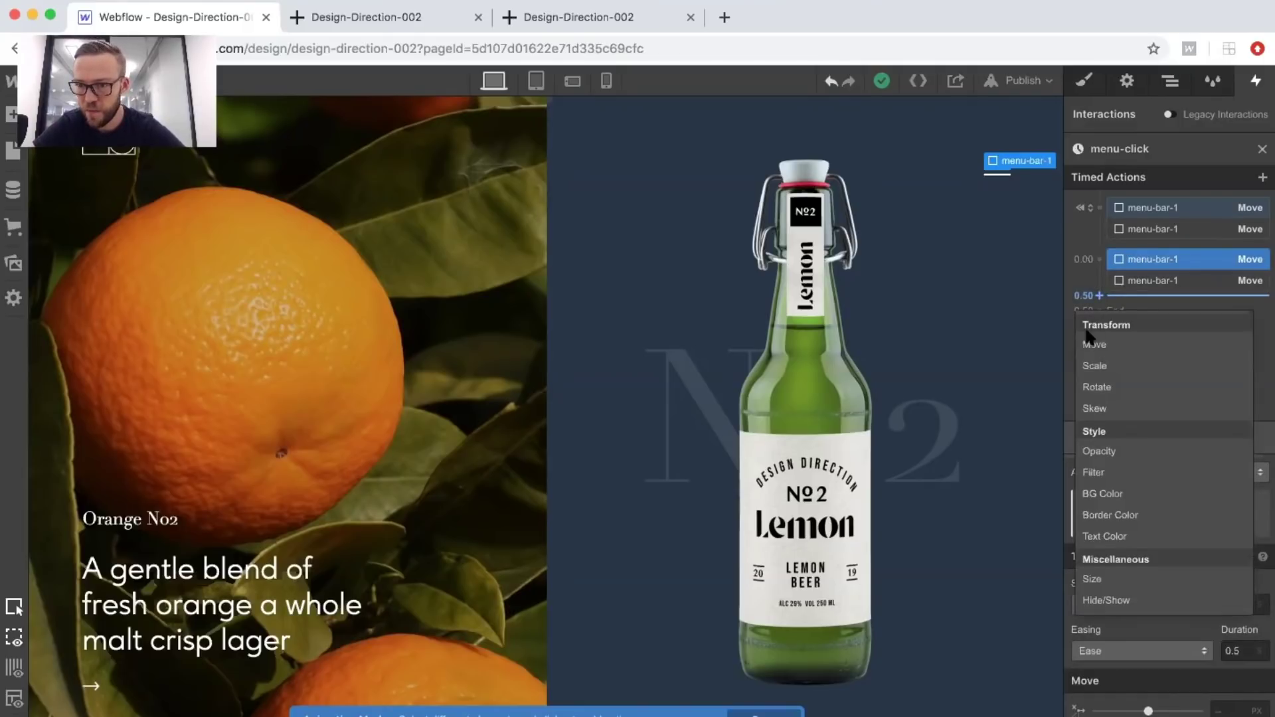
pyautogui.click(1096, 387)
pyautogui.scroll(-1, 1169, 591)
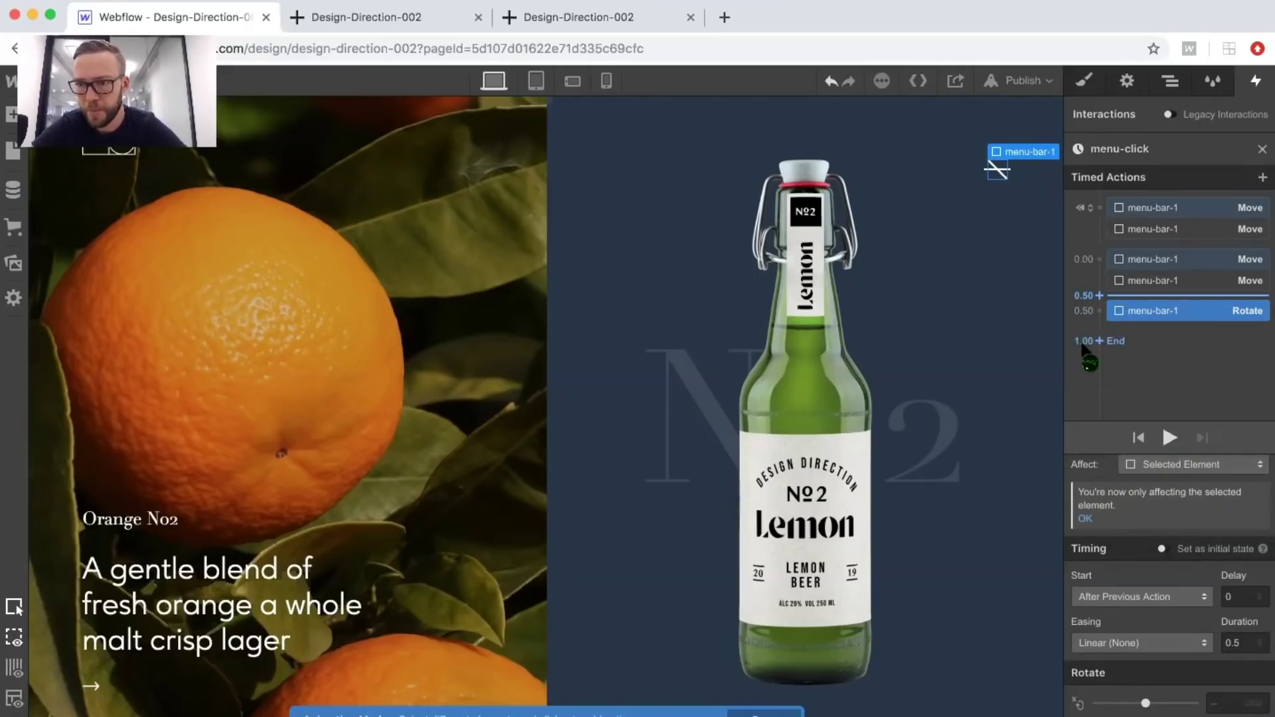
pyautogui.click(1145, 636)
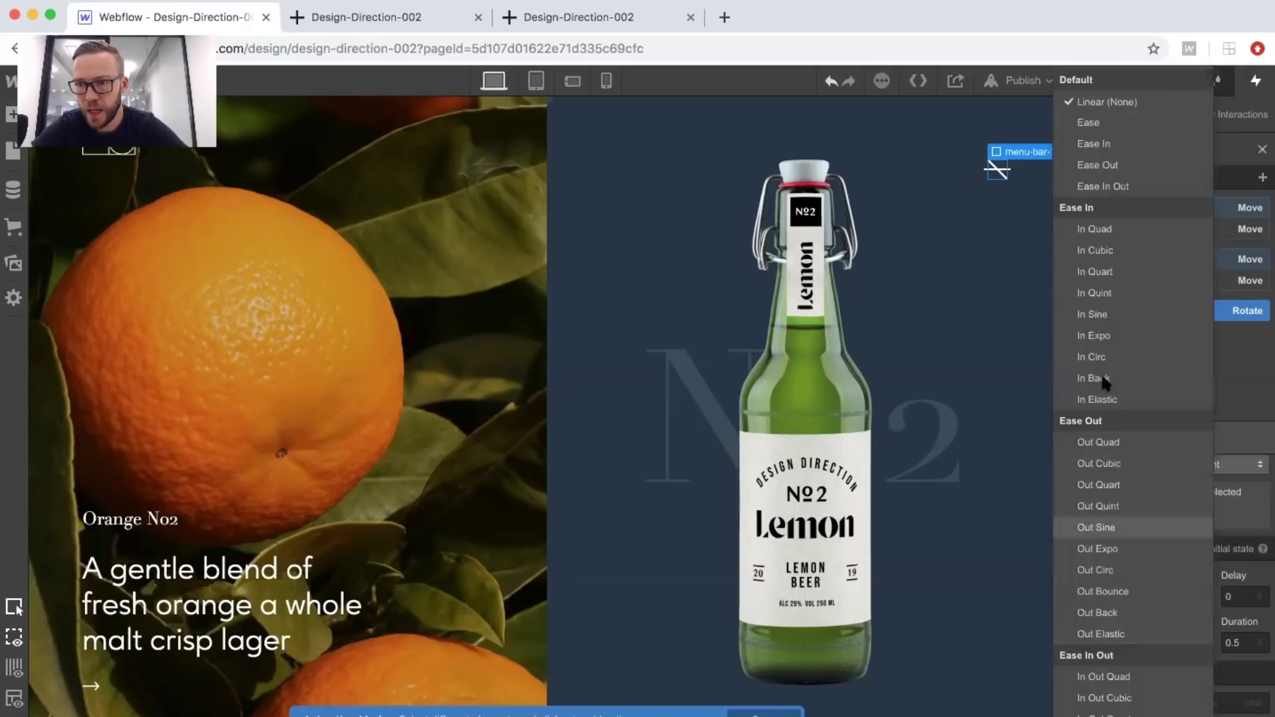
pyautogui.click(1079, 132)
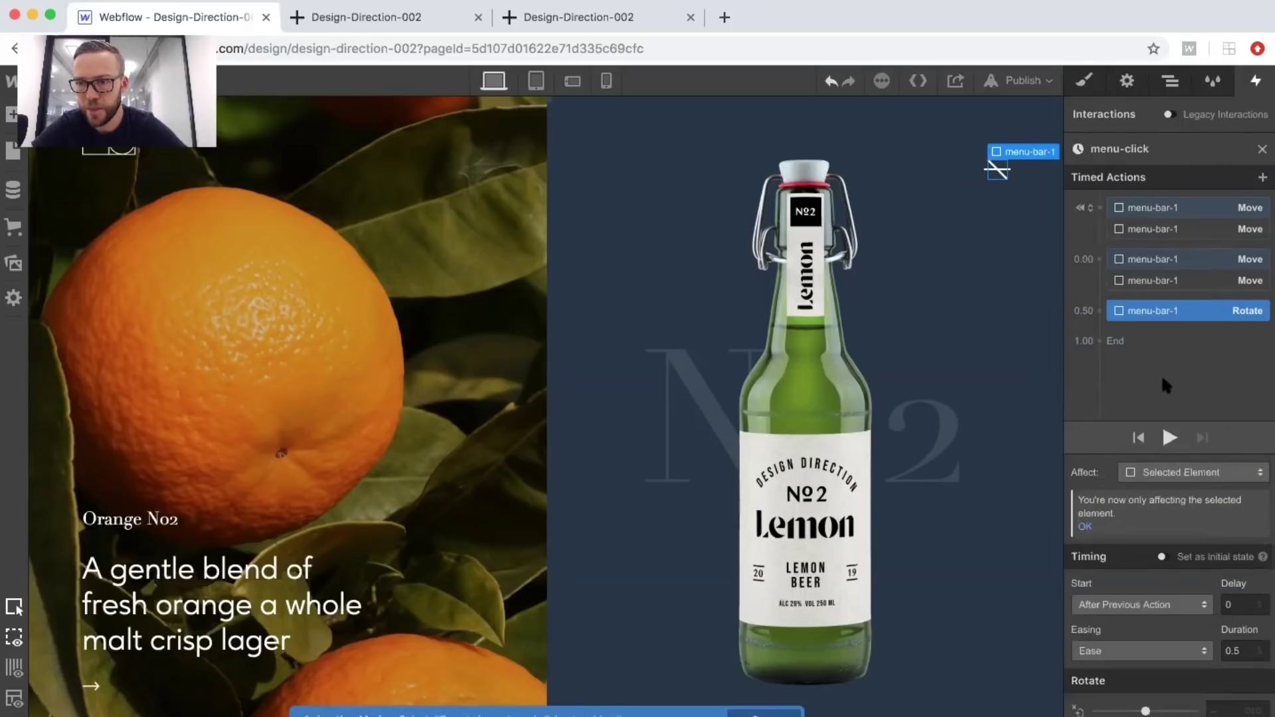
pyautogui.click(1169, 437)
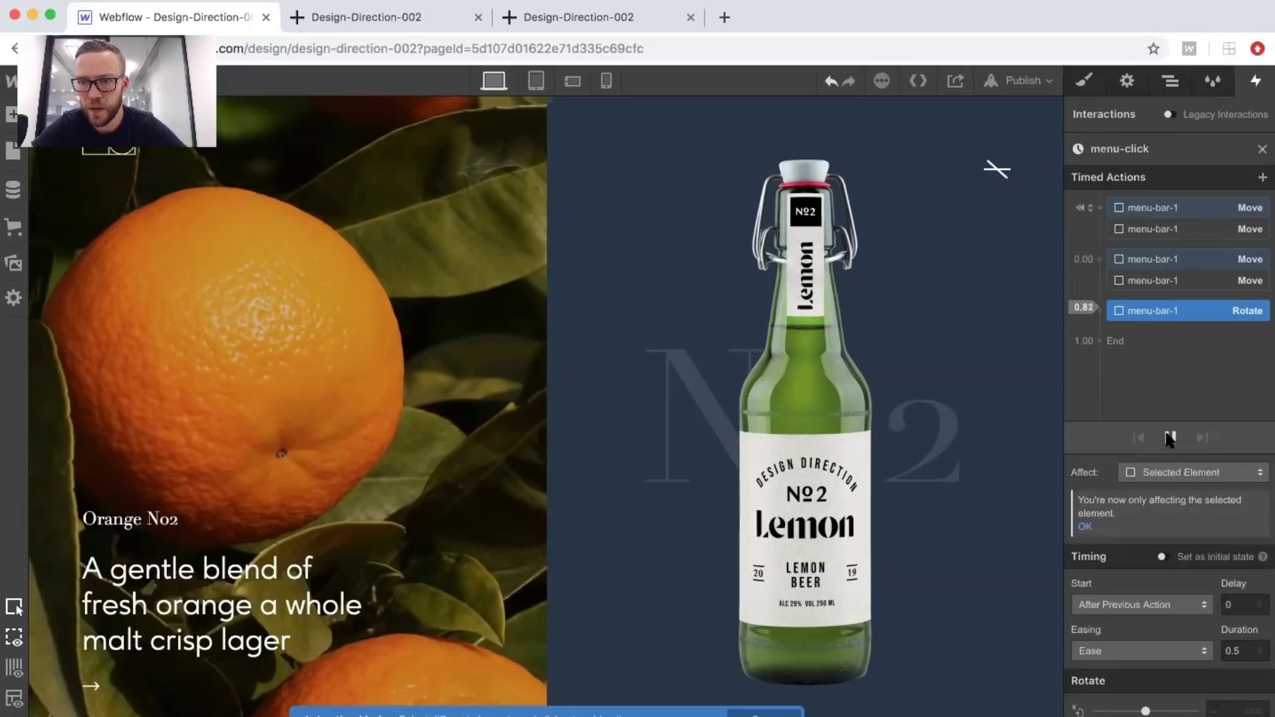
pyautogui.click(1169, 438)
pyautogui.click(1169, 438)
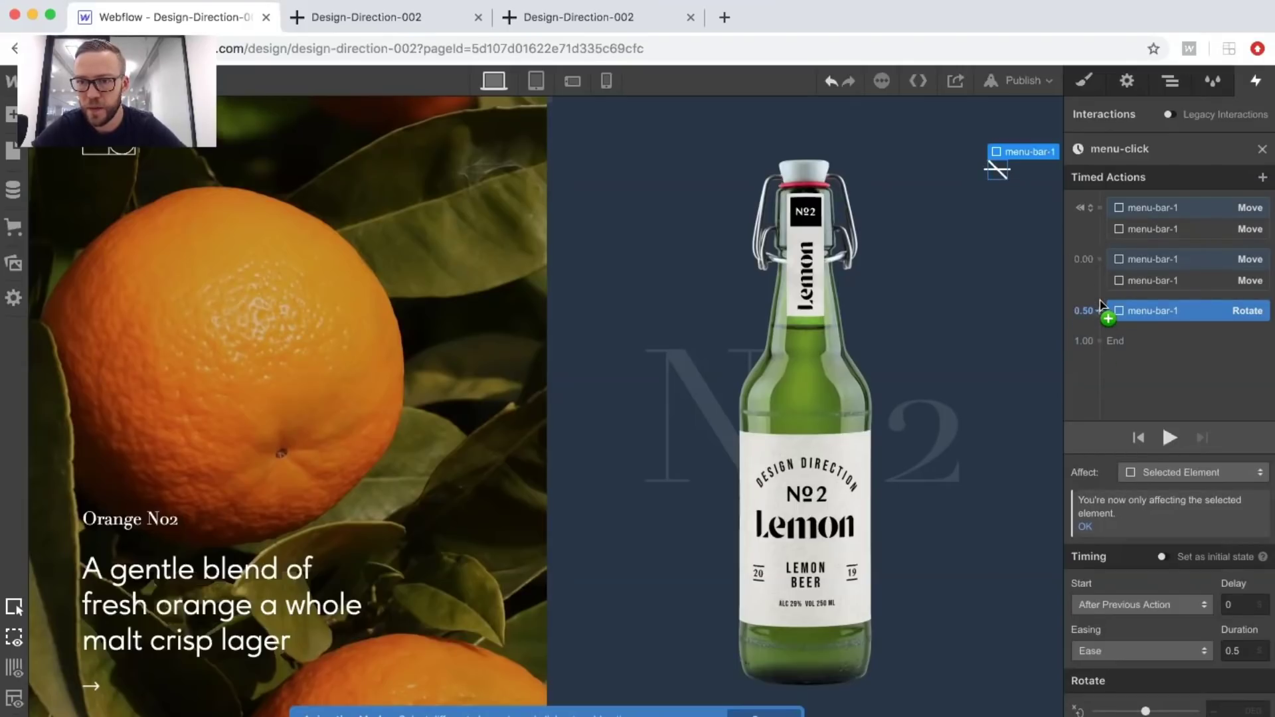
# Add a Rotate action with Ease easing for the lower bar, running together with the upper bar's rotation.
pyautogui.moveTo(1123, 280); pyautogui.dragTo(1128, 284)
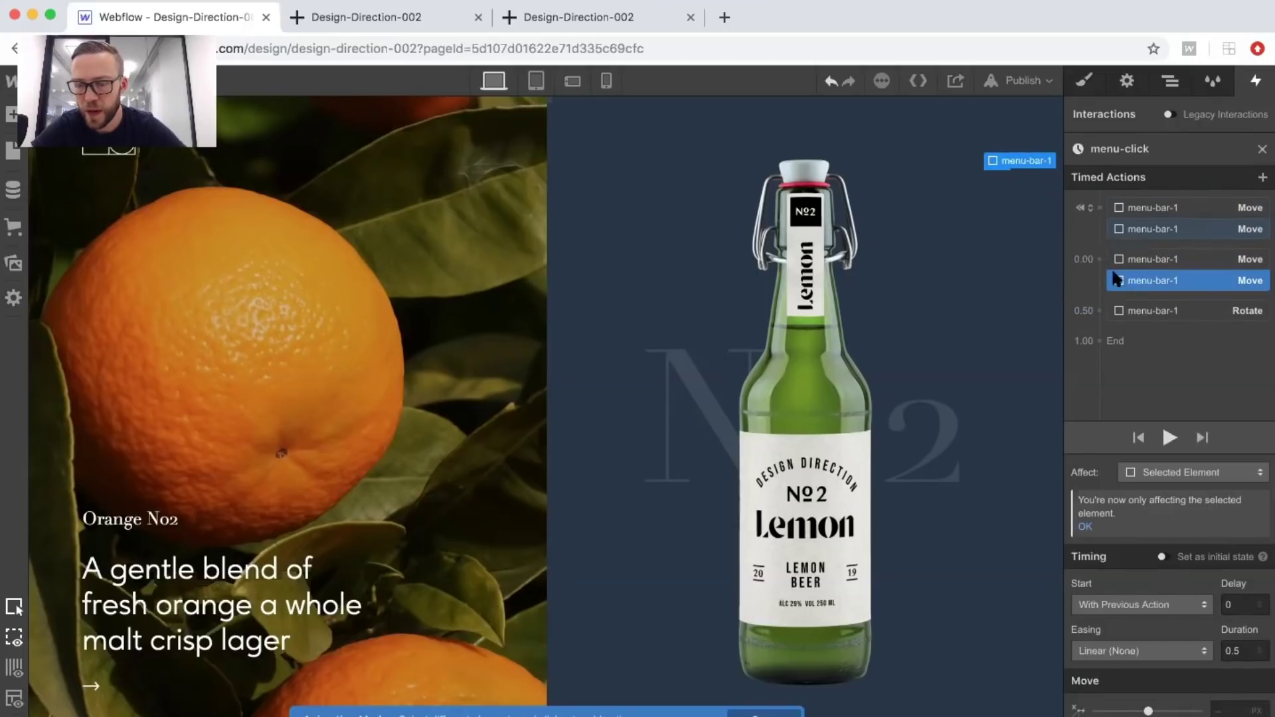
pyautogui.click(1099, 259)
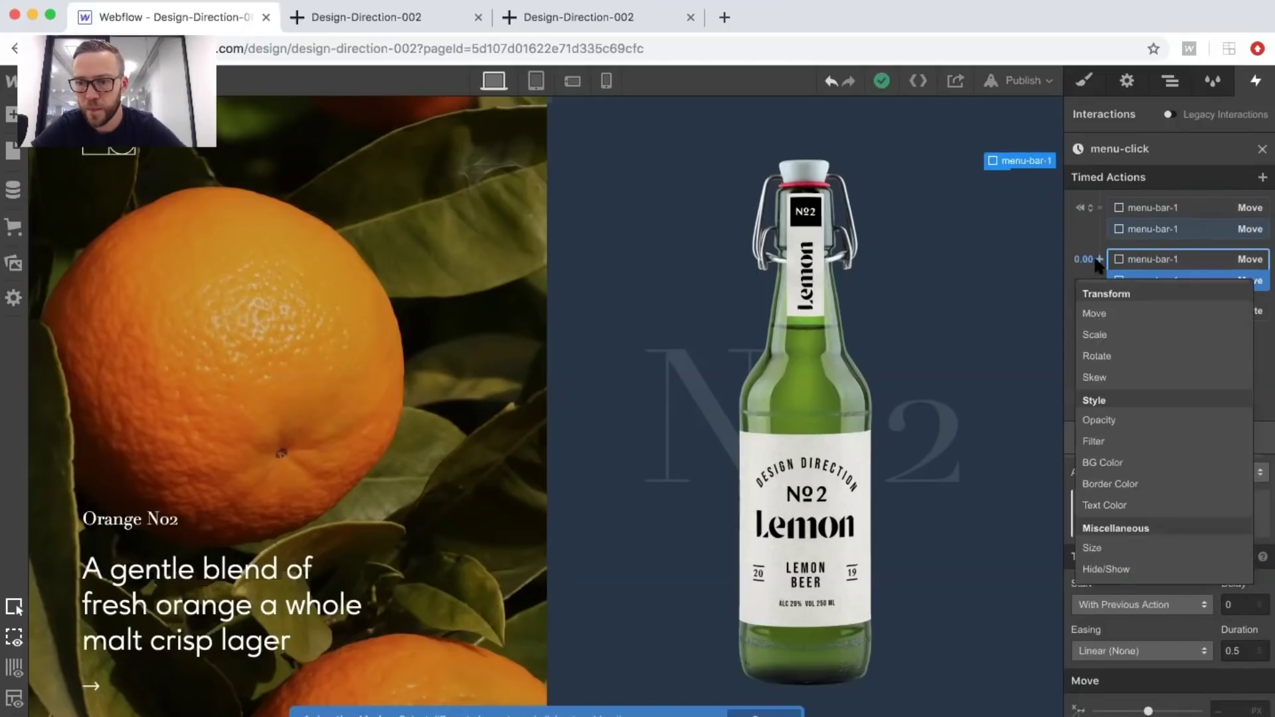
pyautogui.click(1097, 356)
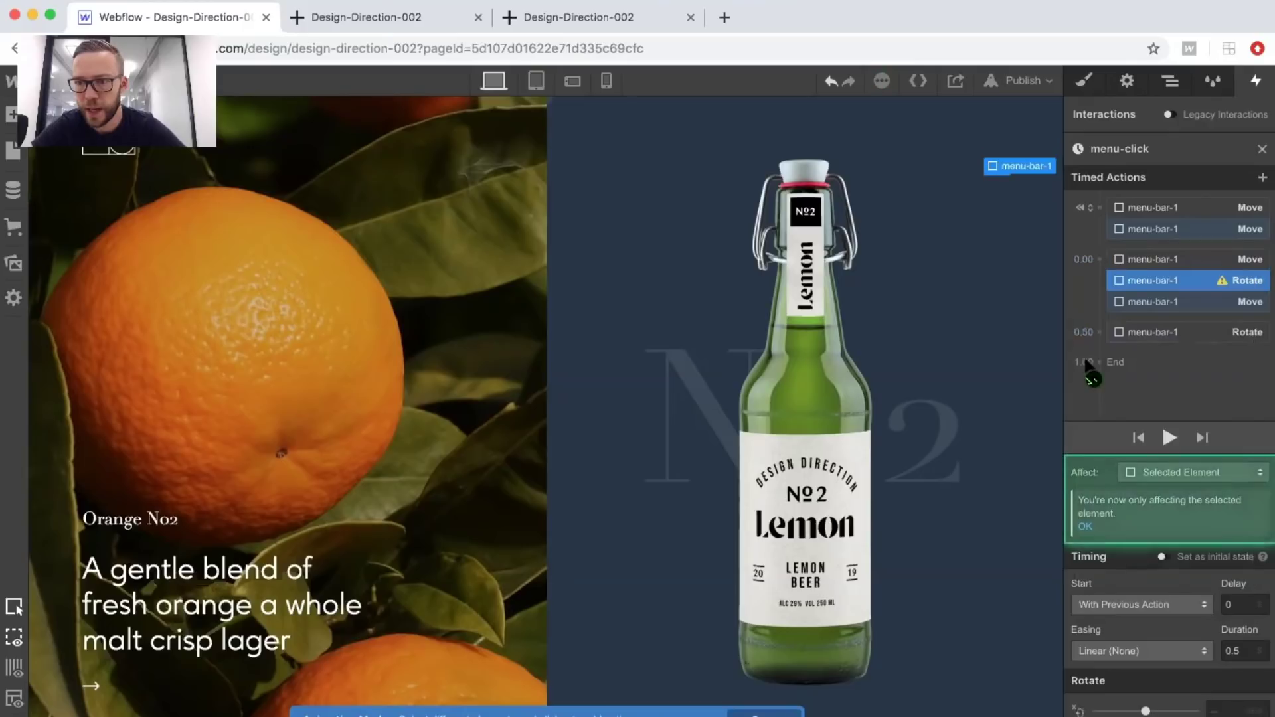
pyautogui.moveTo(1151, 302); pyautogui.dragTo(1151, 325)
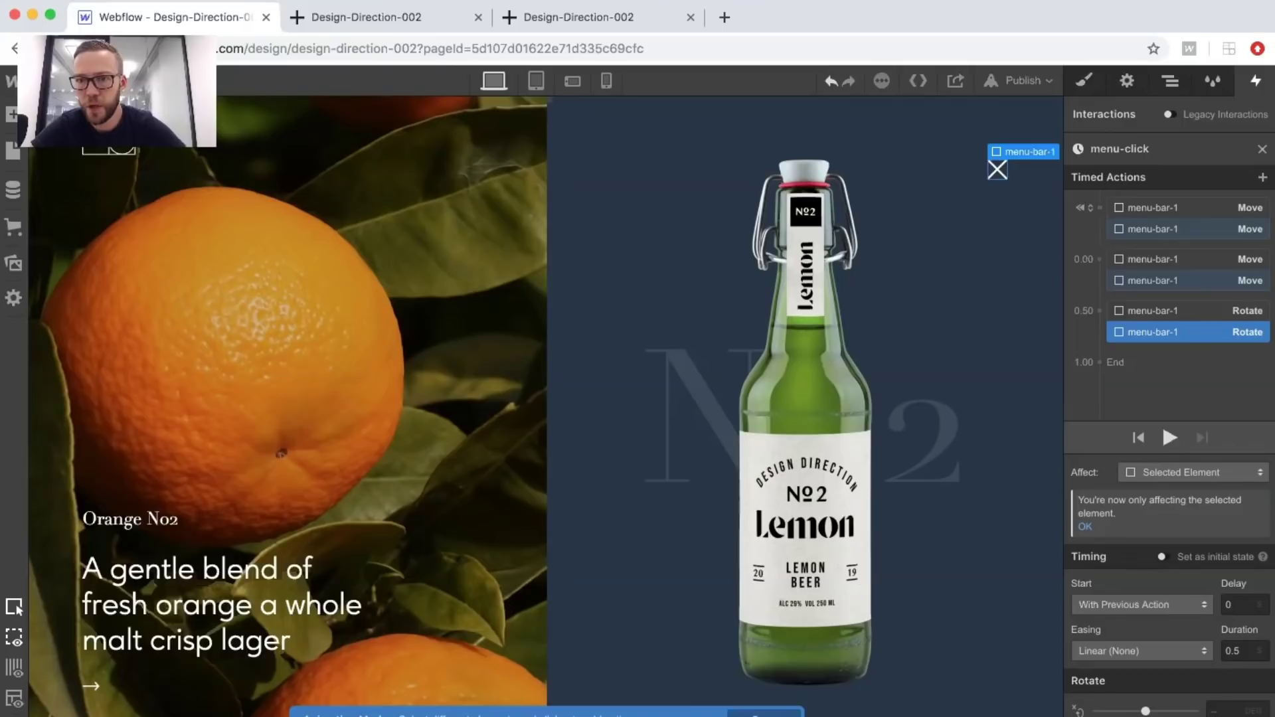
pyautogui.click(1164, 648)
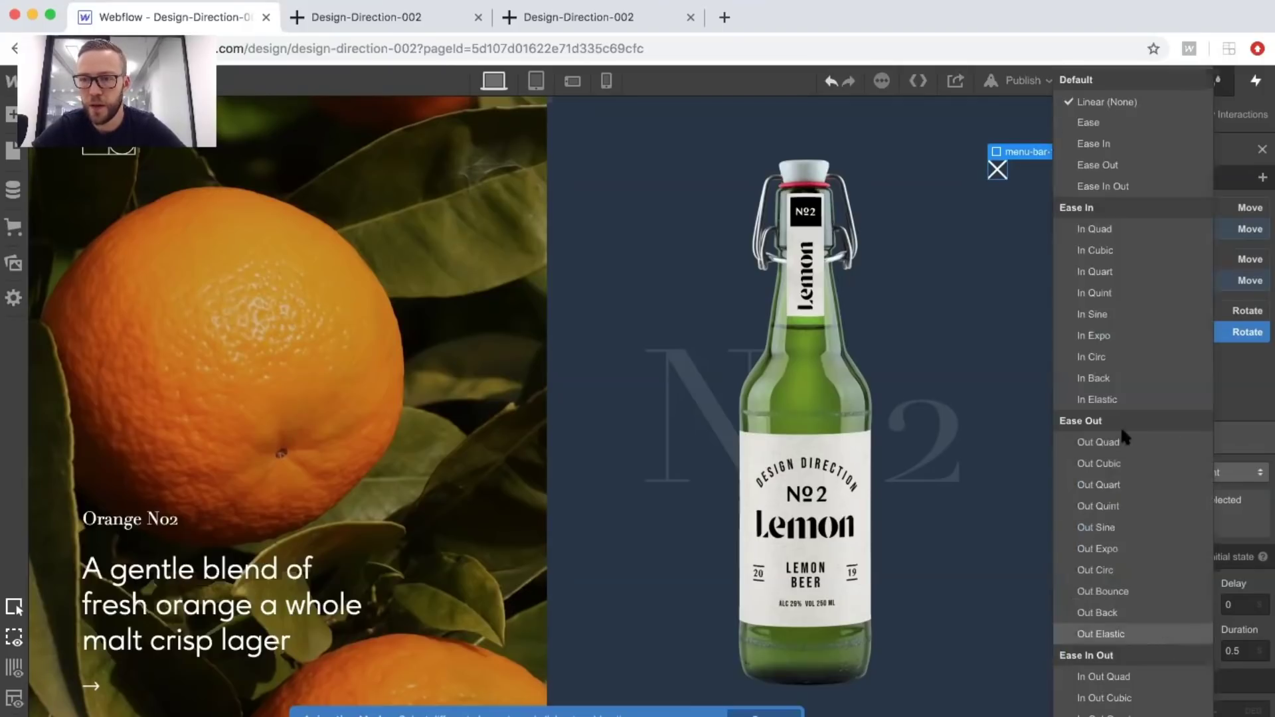
pyautogui.click(1091, 118)
# Preview the full menu-click animation and compare it with the menu icon's behaviour on the published site.
pyautogui.click(1168, 440)
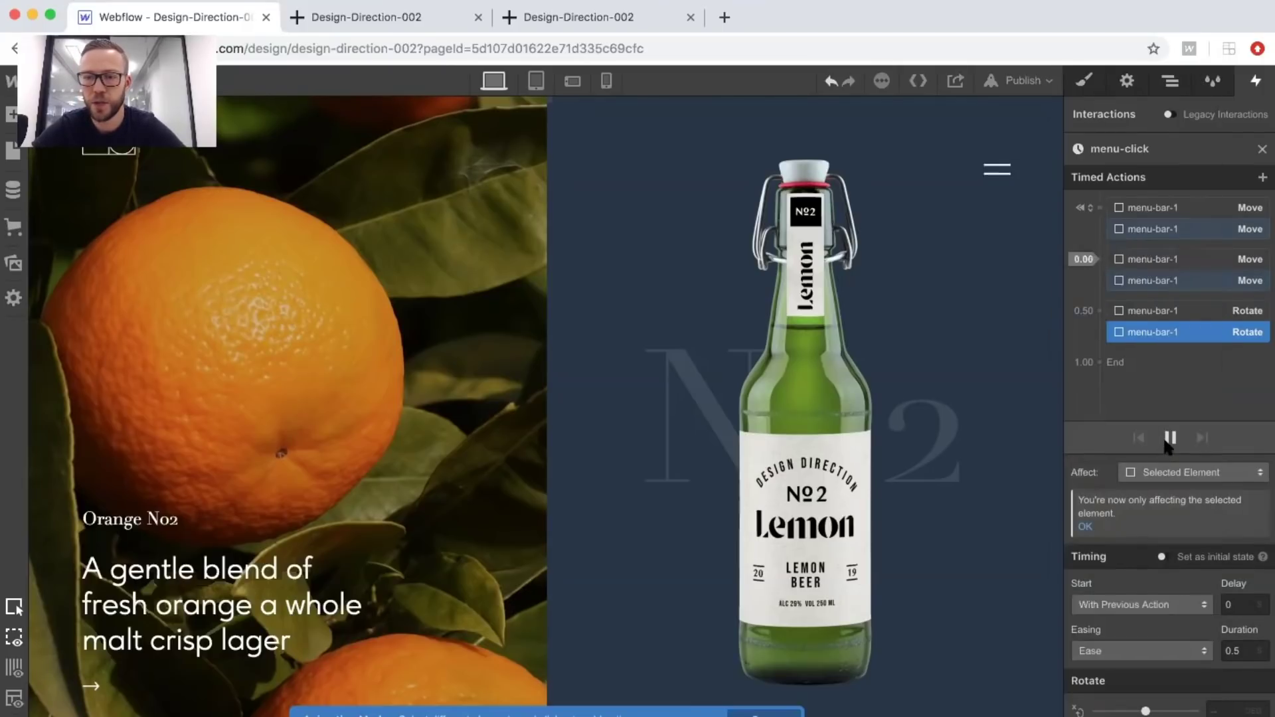
pyautogui.click(1168, 440)
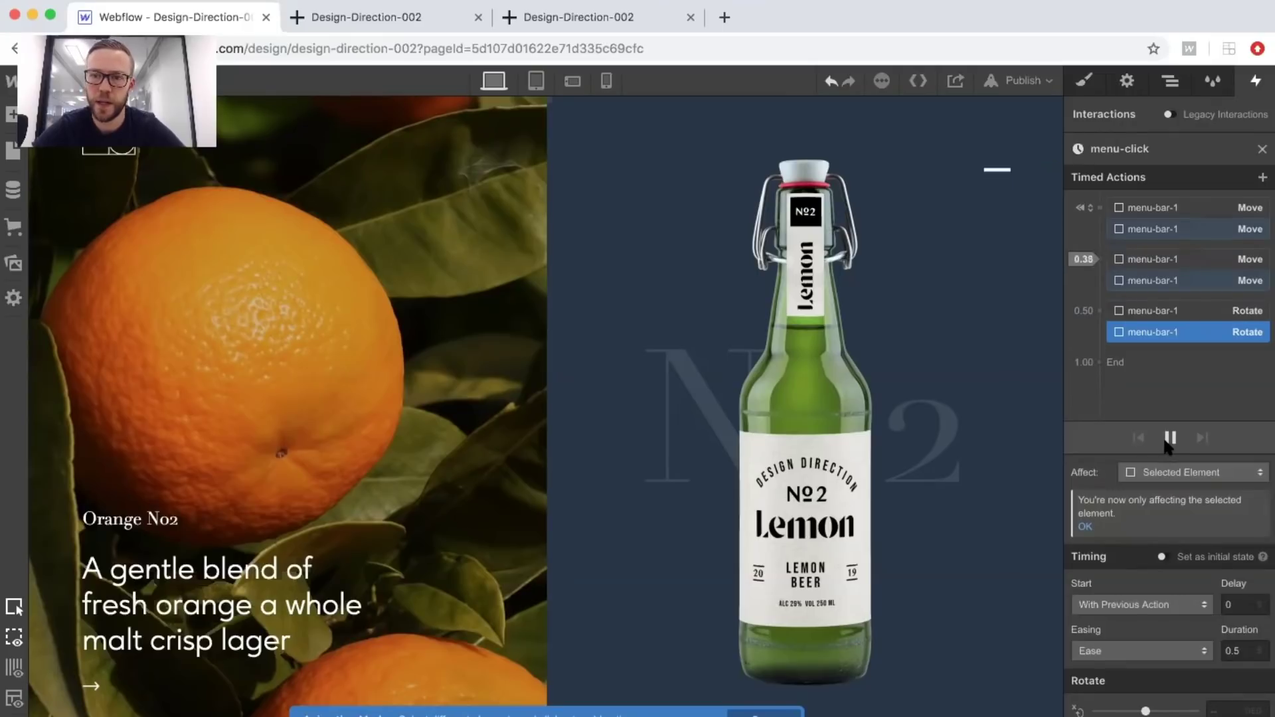
pyautogui.click(1168, 440)
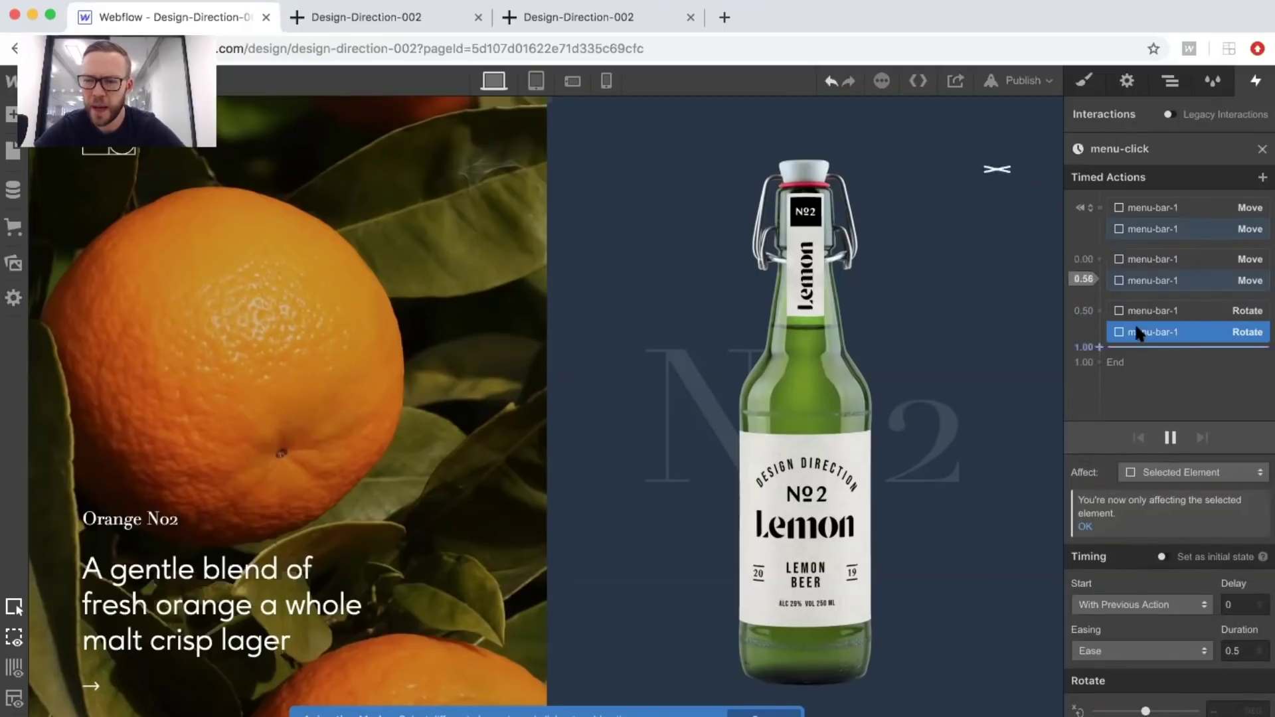
pyautogui.click(347, 18)
pyautogui.click(413, 46)
pyautogui.press('Return')
pyautogui.click(1213, 157)
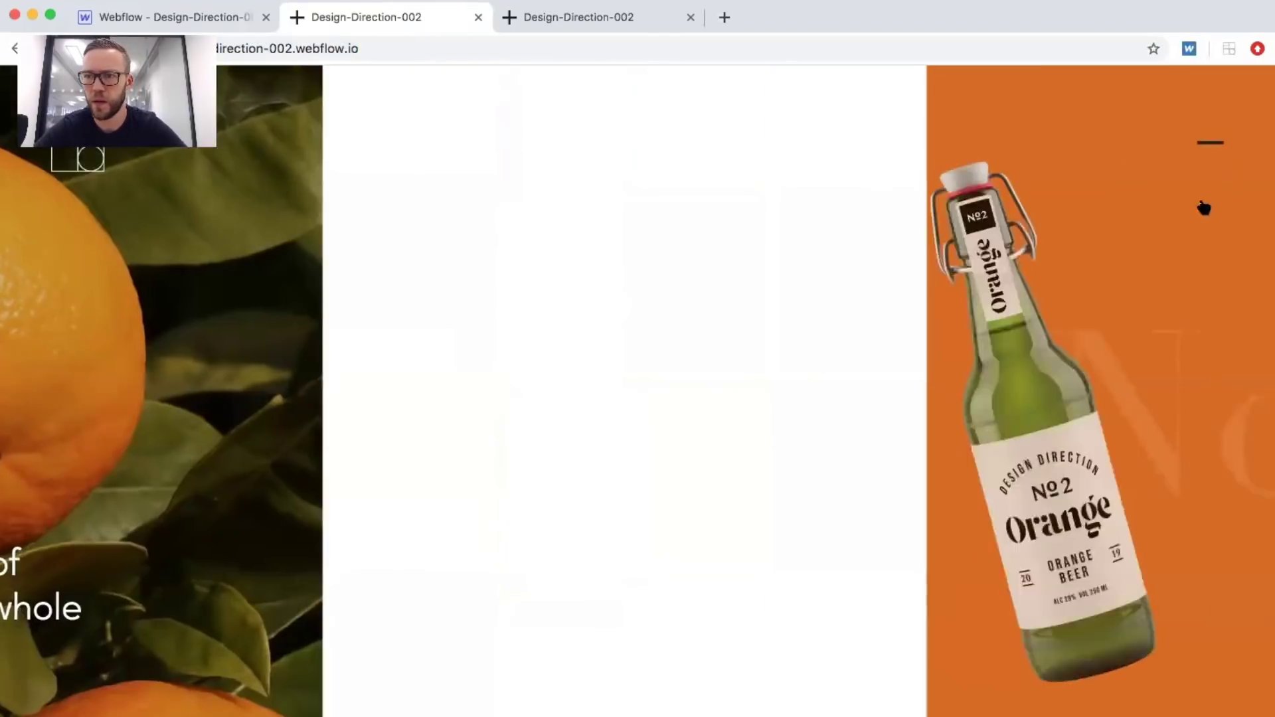
pyautogui.click(242, 20)
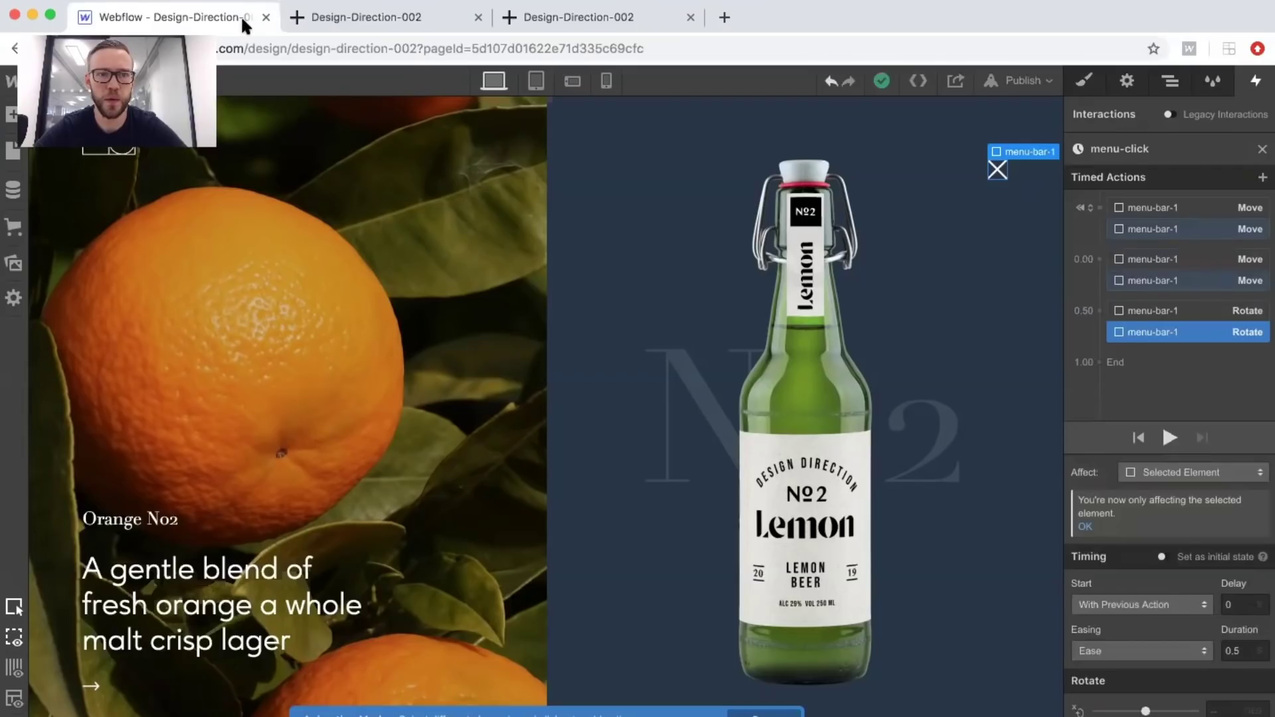
# Set the duration of both timed Move and both Rotate actions to 0.3 seconds, and preview the animation.
pyautogui.keyDown('shift'); pyautogui.click(1139, 257); pyautogui.keyUp('shift')
pyautogui.click(1242, 689)
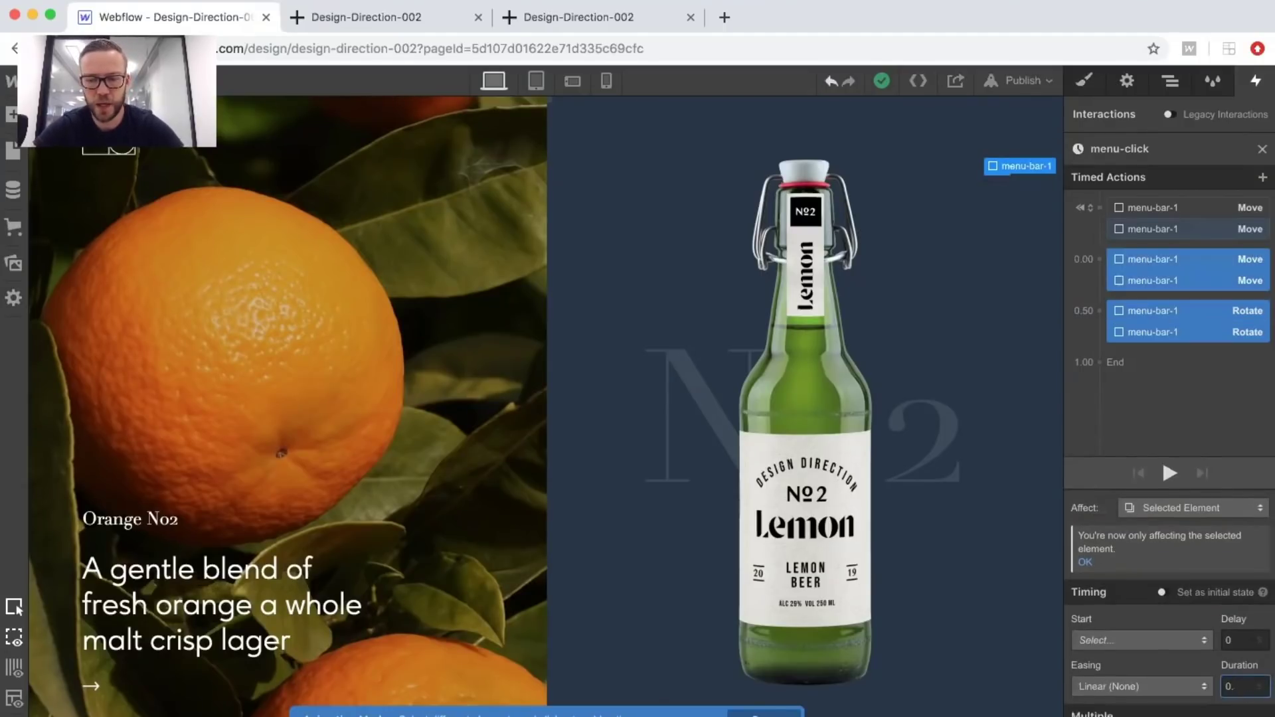
pyautogui.click(1170, 473)
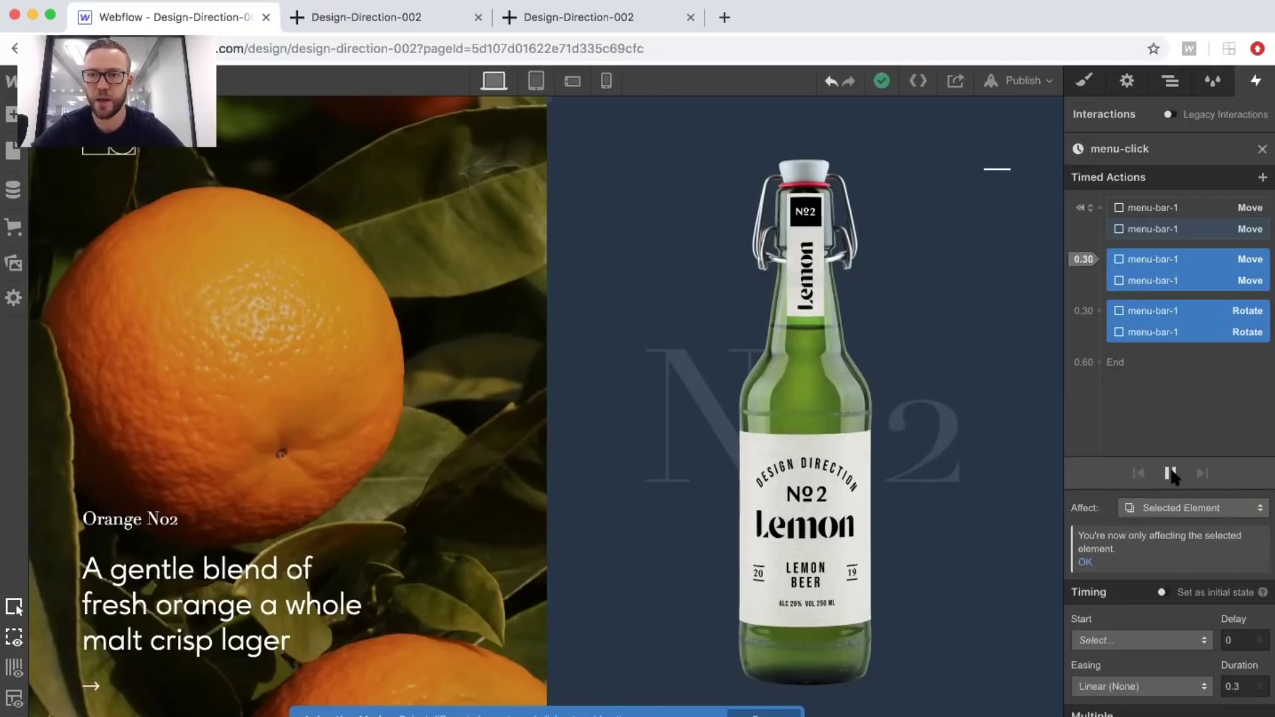
# Add an initial-state BG Color action for the upper menu bar and set its colour to white.
pyautogui.click(1099, 208)
pyautogui.click(1095, 212)
pyautogui.click(1104, 226)
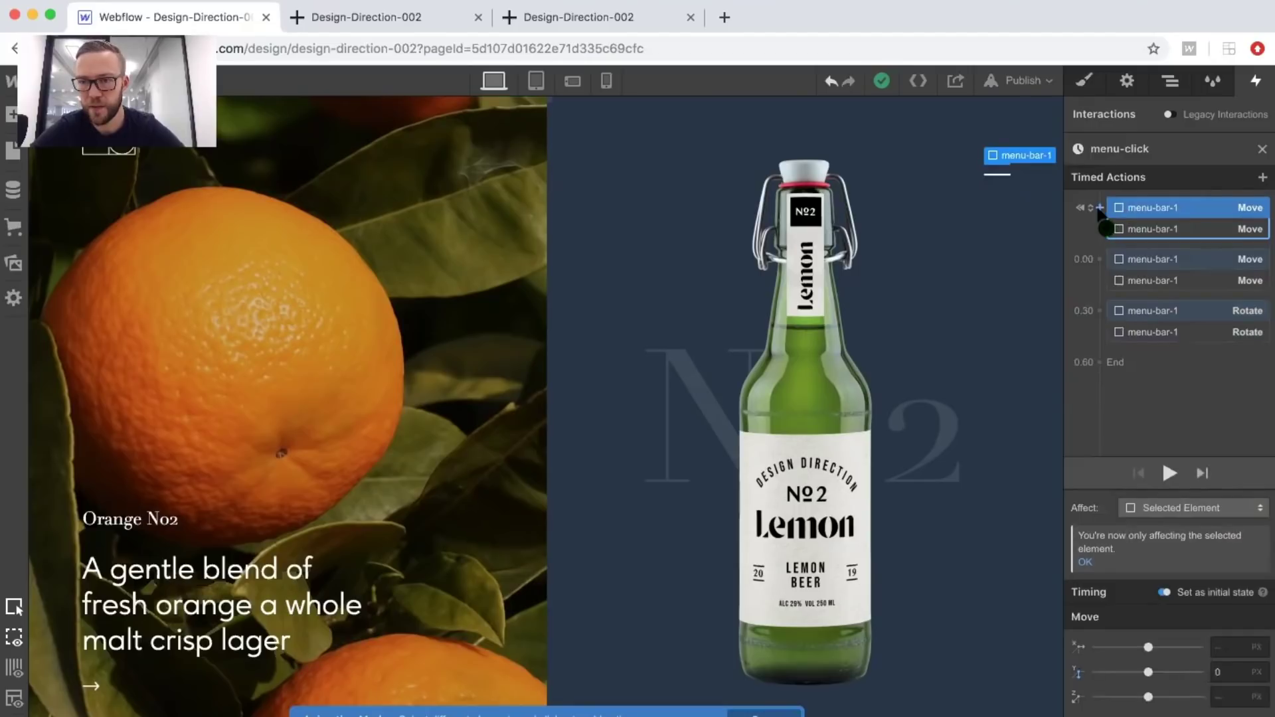
pyautogui.click(1099, 208)
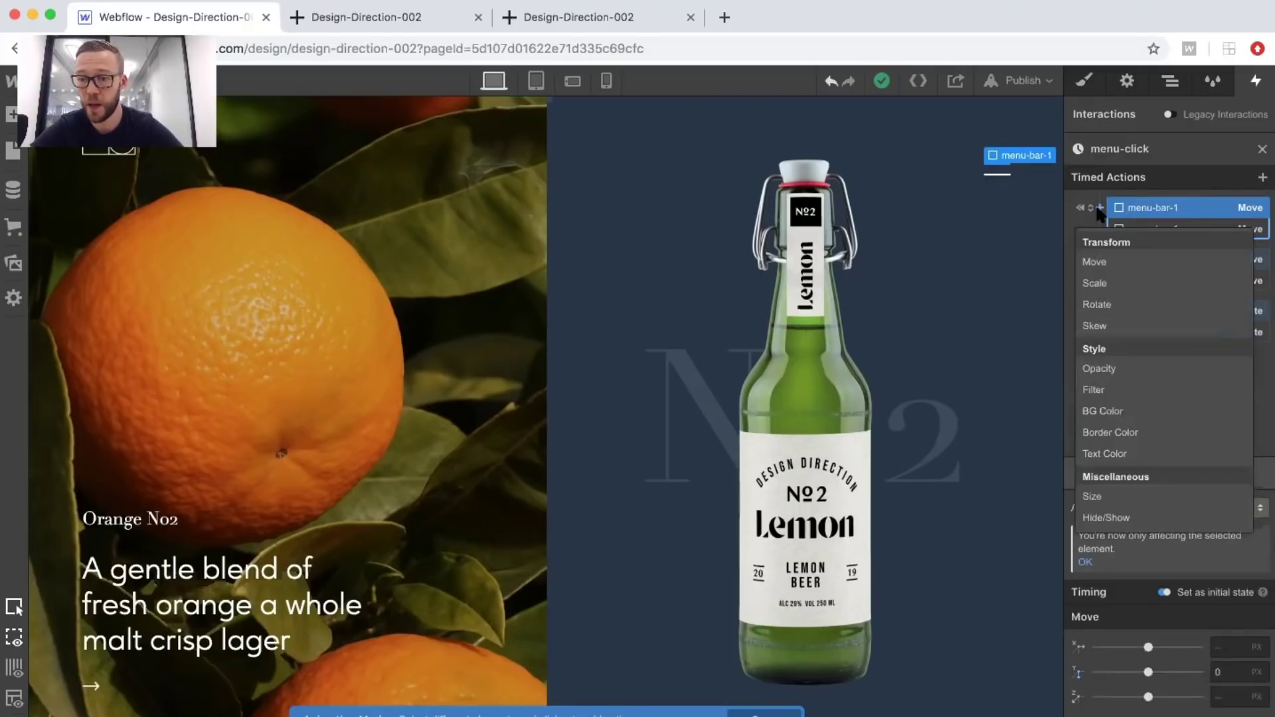
pyautogui.click(1104, 411)
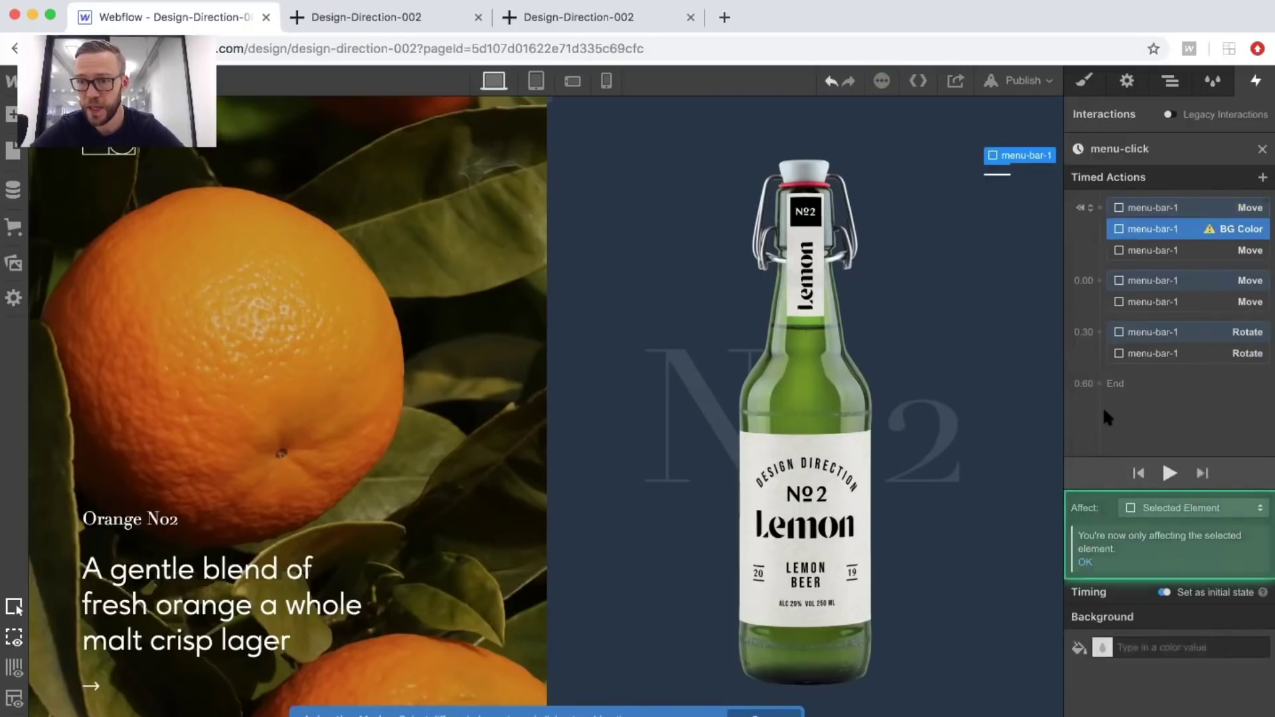
pyautogui.click(1102, 647)
pyautogui.click(1106, 610)
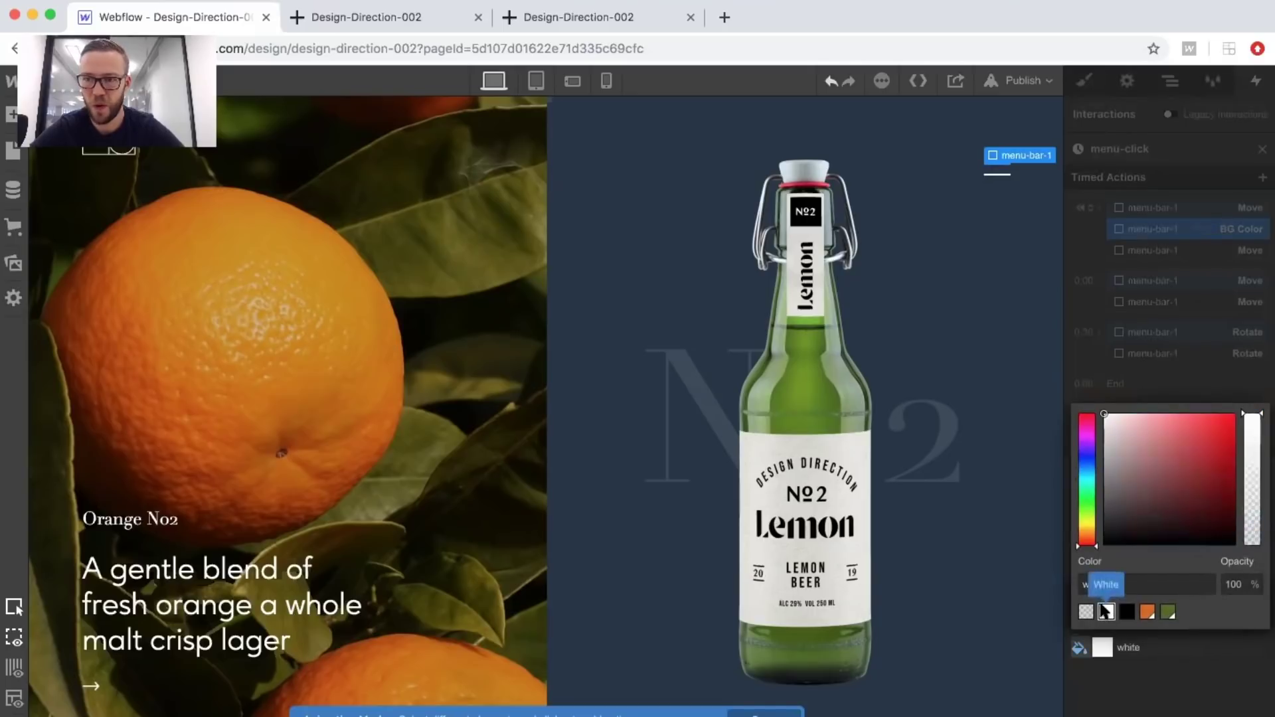
pyautogui.click(1085, 241)
# Add a black BG Color action with Ease easing for the upper menu bar, running together with the timed Move actions.
pyautogui.moveTo(1097, 283)
pyautogui.mouseDown()
pyautogui.moveTo(1102, 334)
pyautogui.moveTo(1102, 281)
pyautogui.mouseUp()
pyautogui.click(1099, 281)
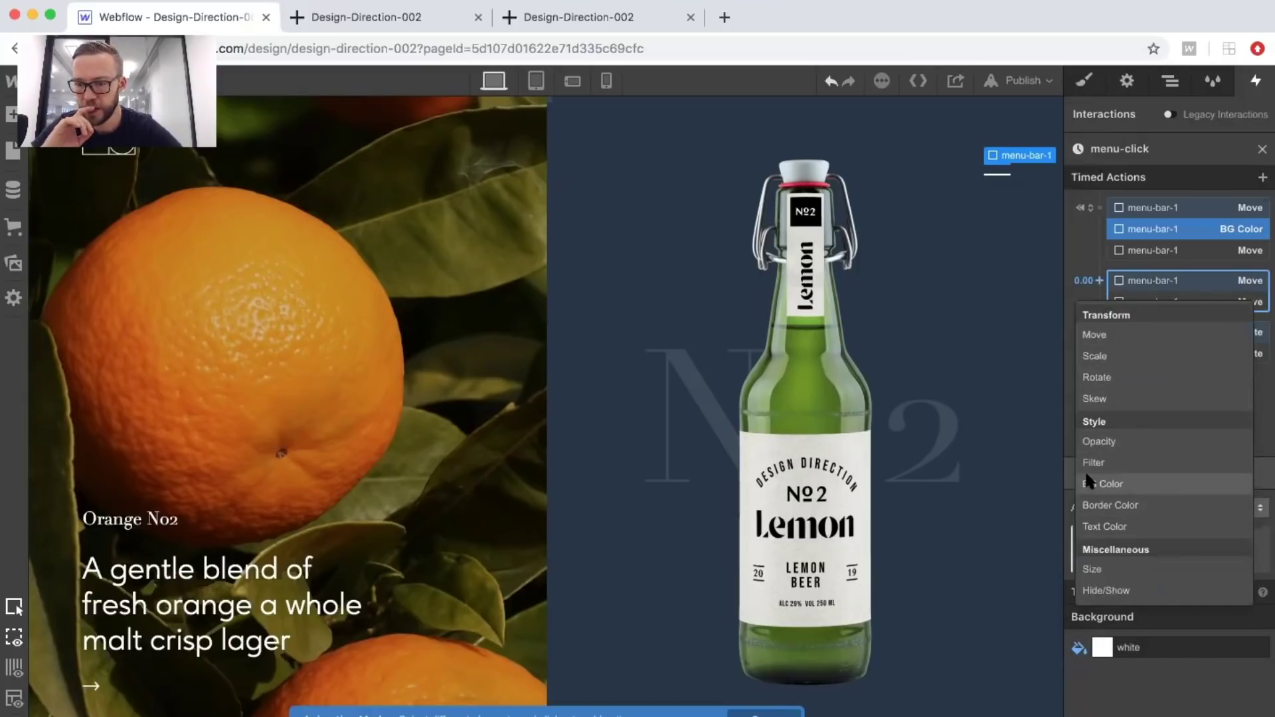
pyautogui.click(1096, 483)
pyautogui.click(1128, 709)
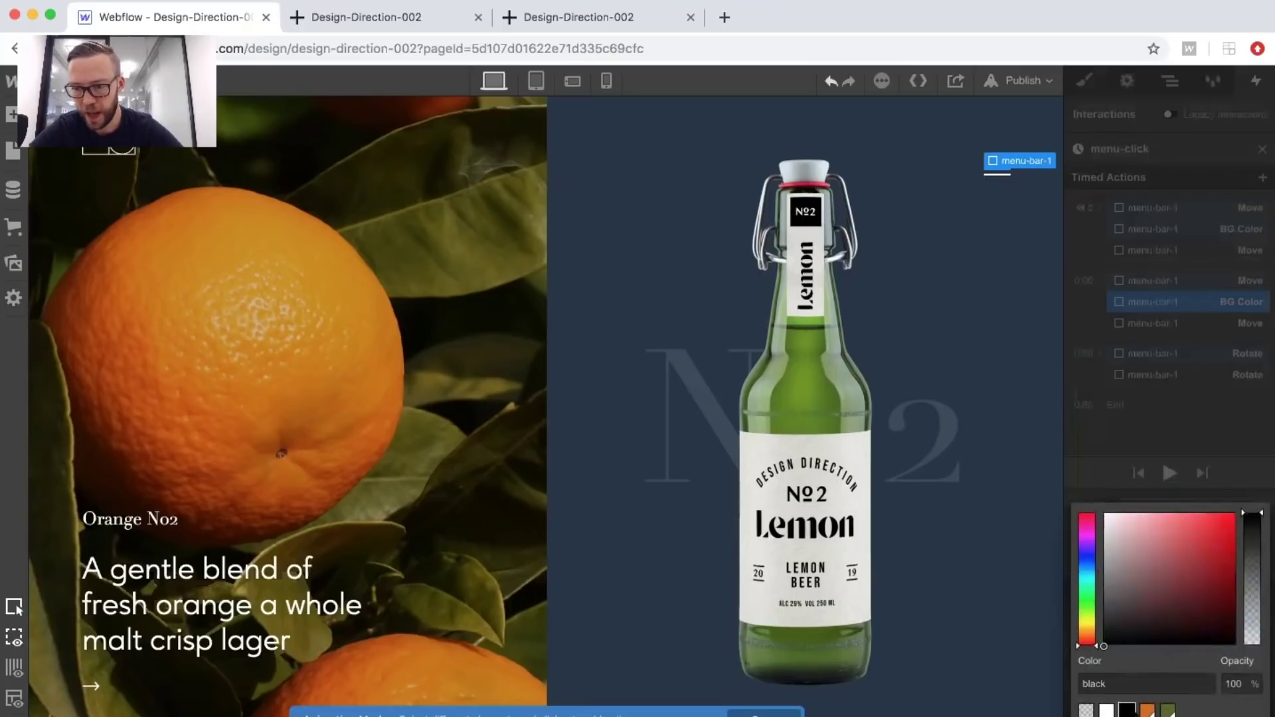
pyautogui.click(1099, 475)
pyautogui.click(1129, 683)
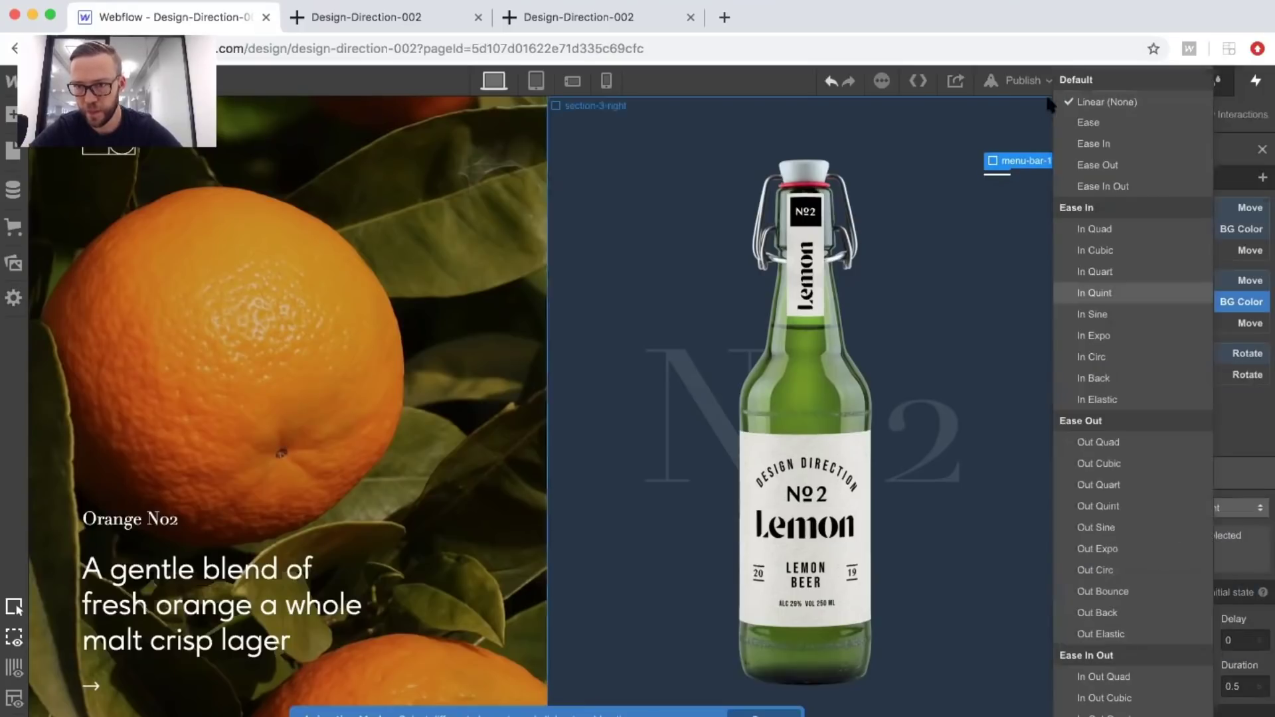
pyautogui.click(1073, 121)
# Add an initial-state BG Color action for the lower menu bar and set its colour to white.
pyautogui.click(1140, 243)
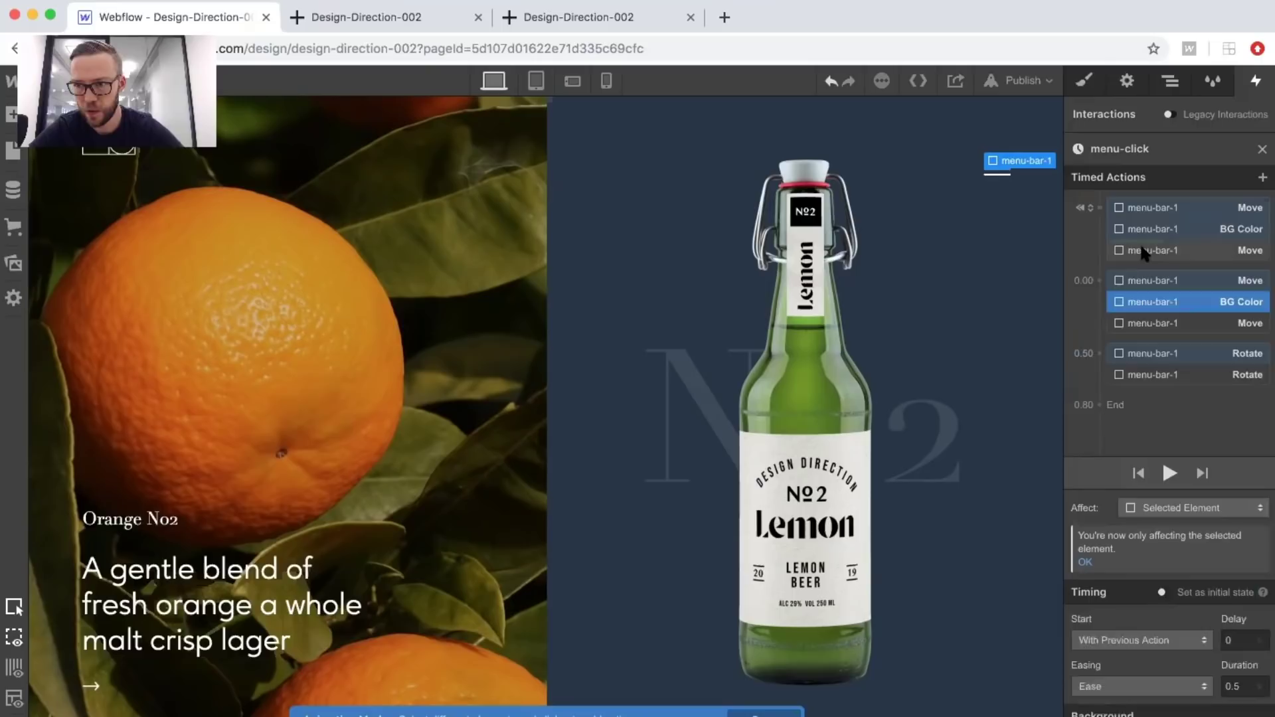
pyautogui.click(1101, 207)
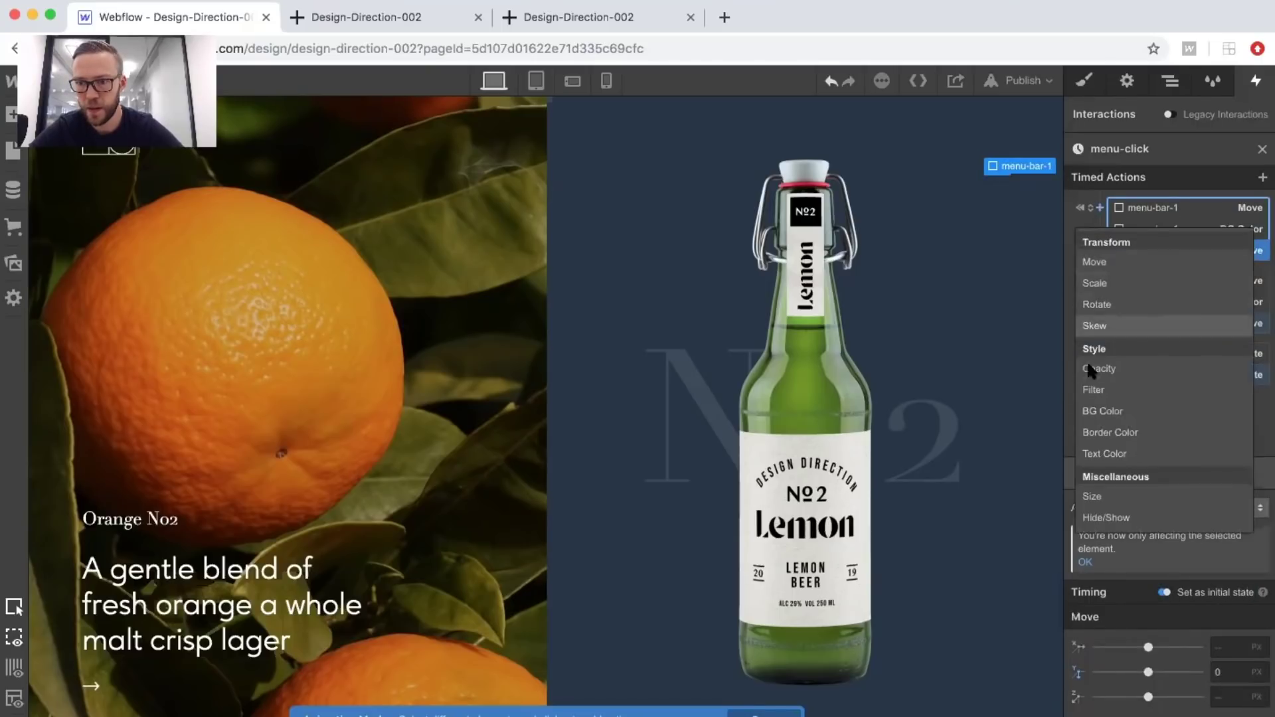
pyautogui.click(1100, 415)
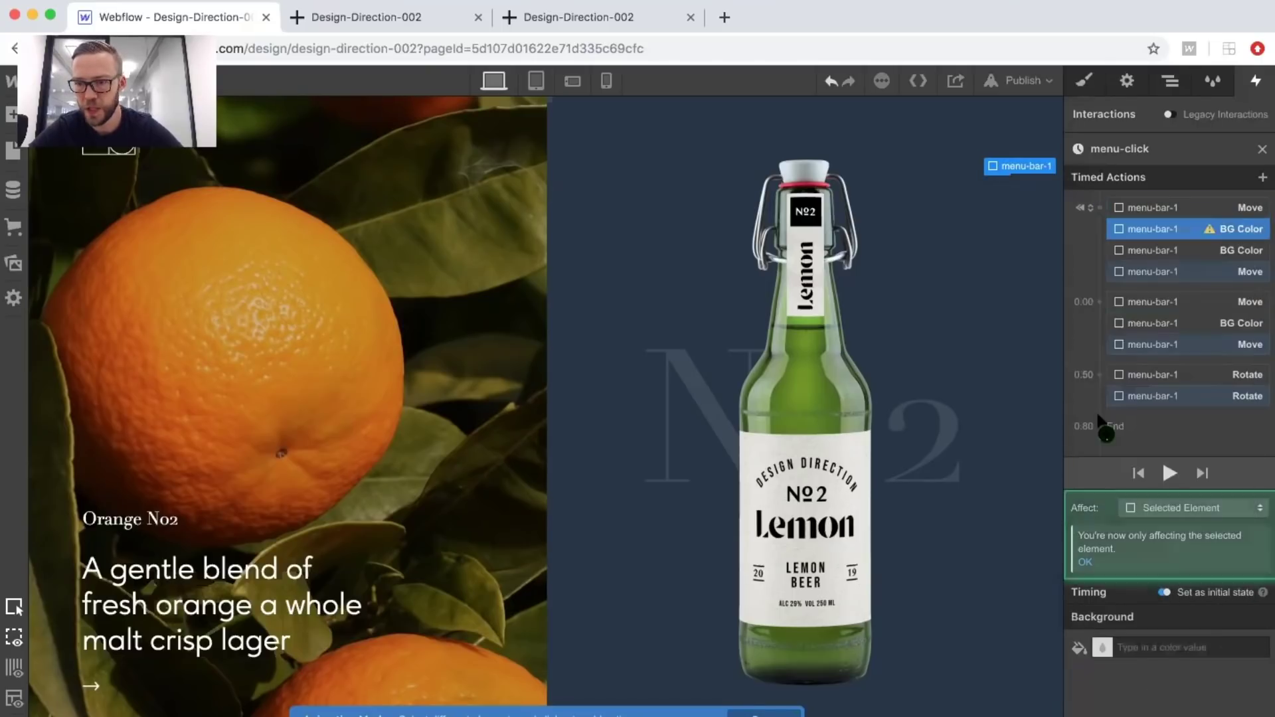
pyautogui.click(1104, 650)
pyautogui.click(1106, 611)
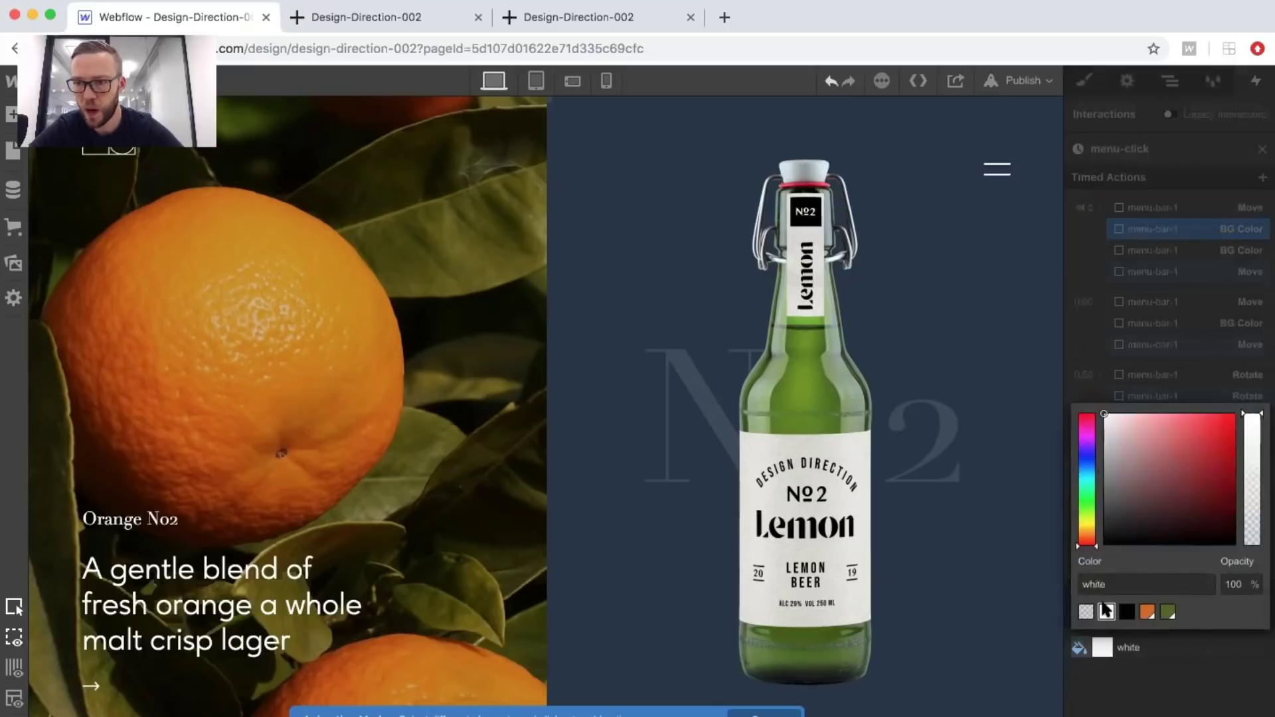
pyautogui.click(1094, 341)
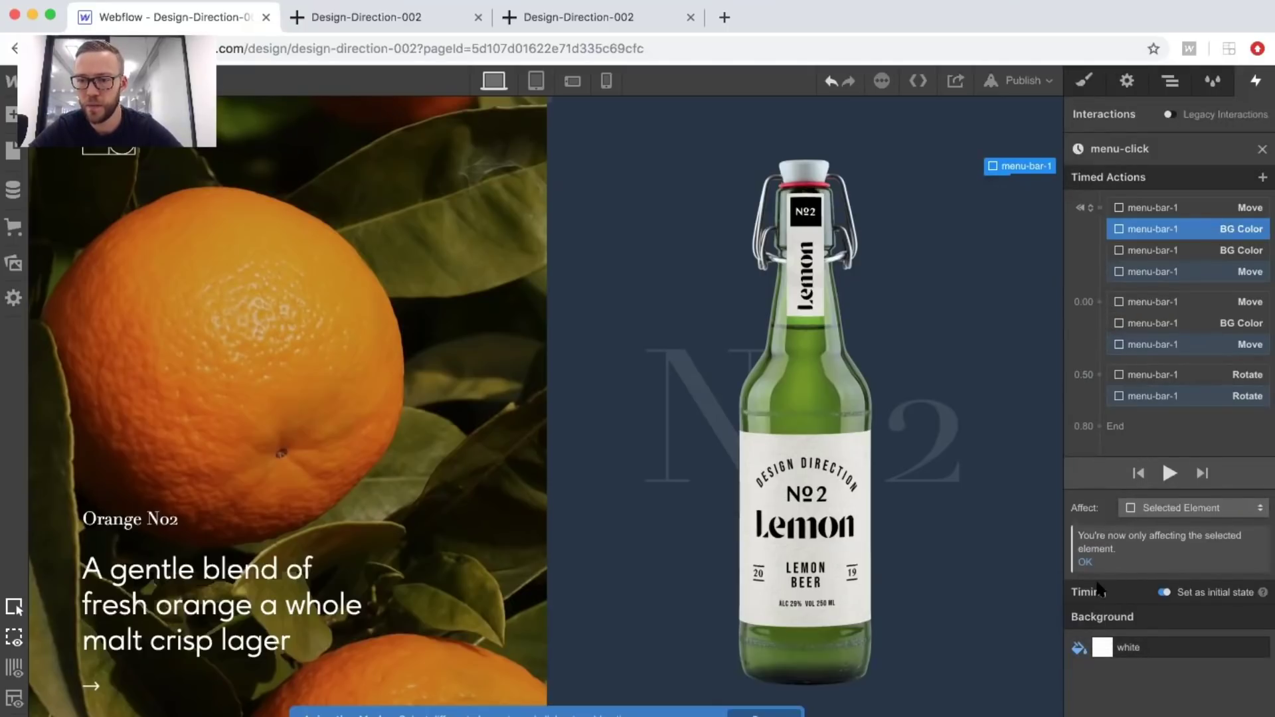
# Add a black BG Color action with Ease easing for the lower menu bar, running together with the timed Move actions.
pyautogui.click(1099, 302)
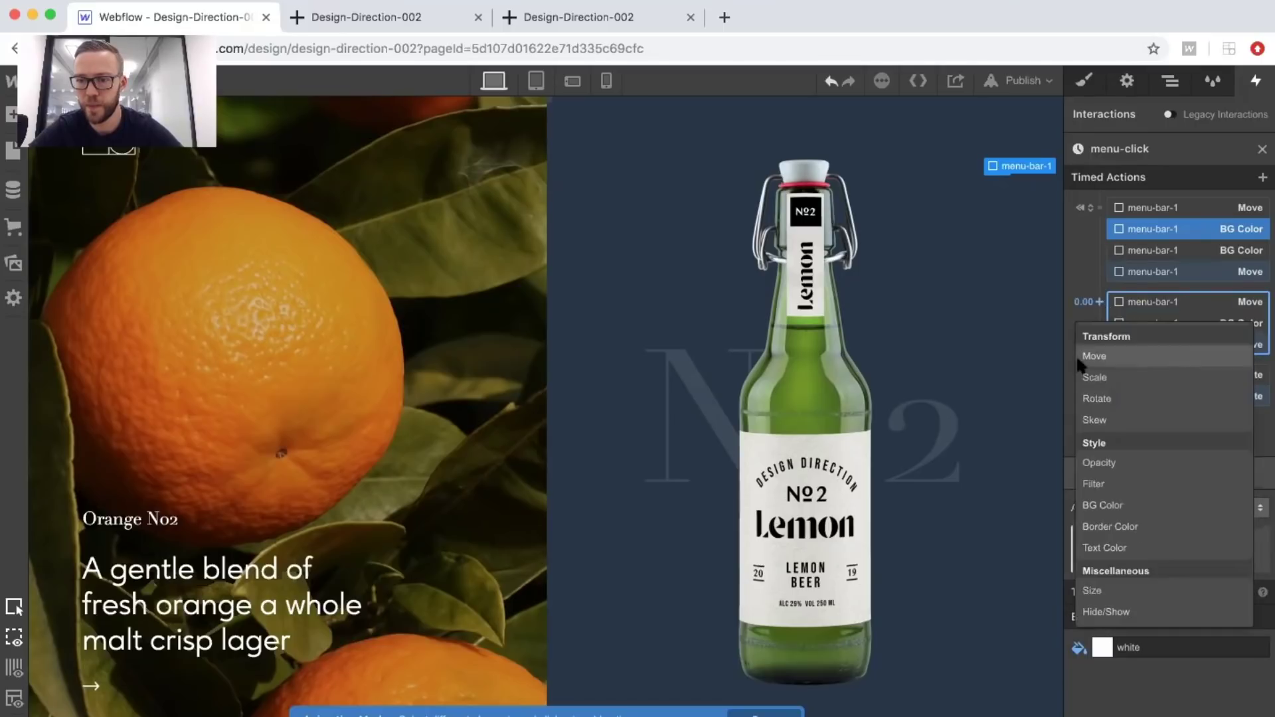
pyautogui.click(1096, 505)
pyautogui.click(1095, 649)
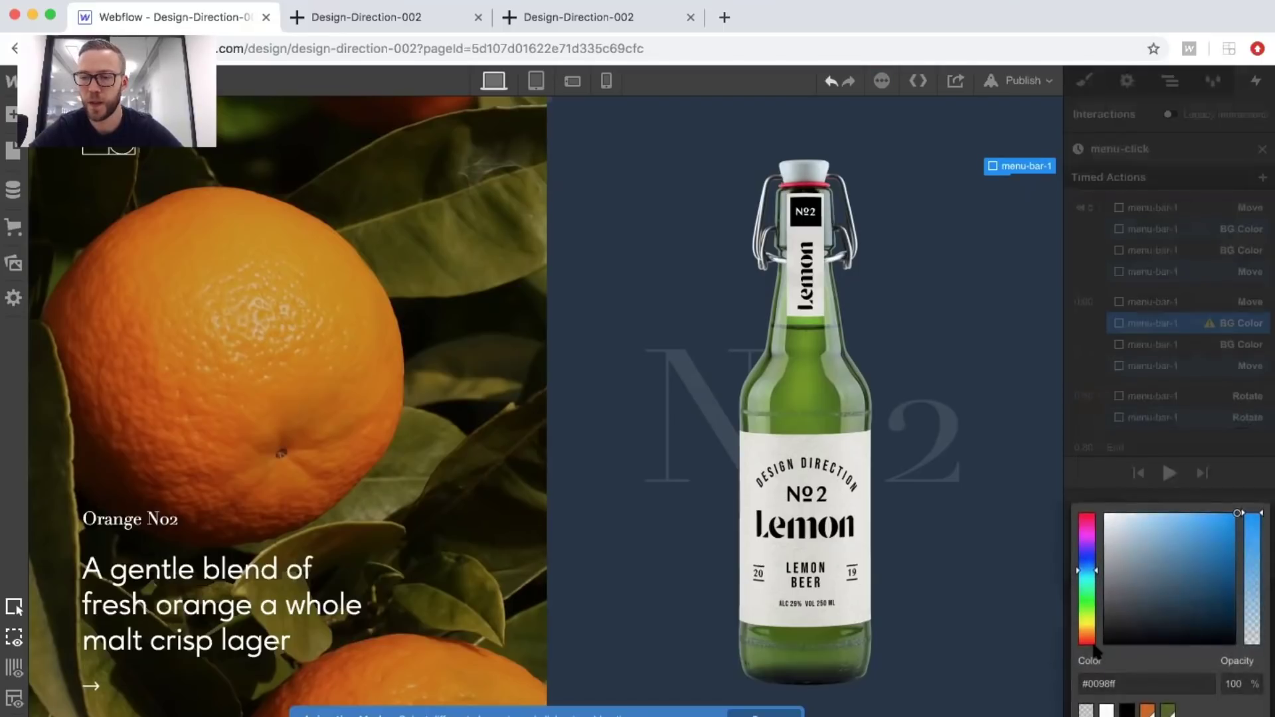
pyautogui.click(1126, 707)
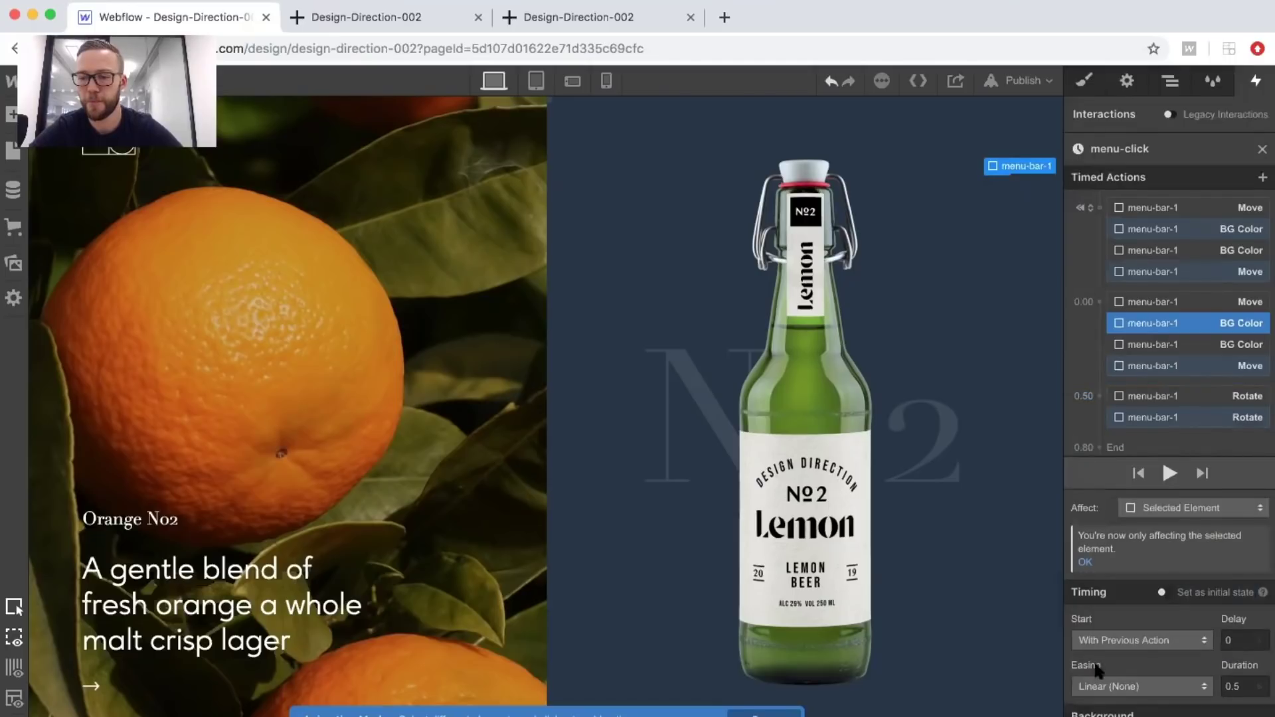
pyautogui.click(1107, 685)
pyautogui.click(1090, 122)
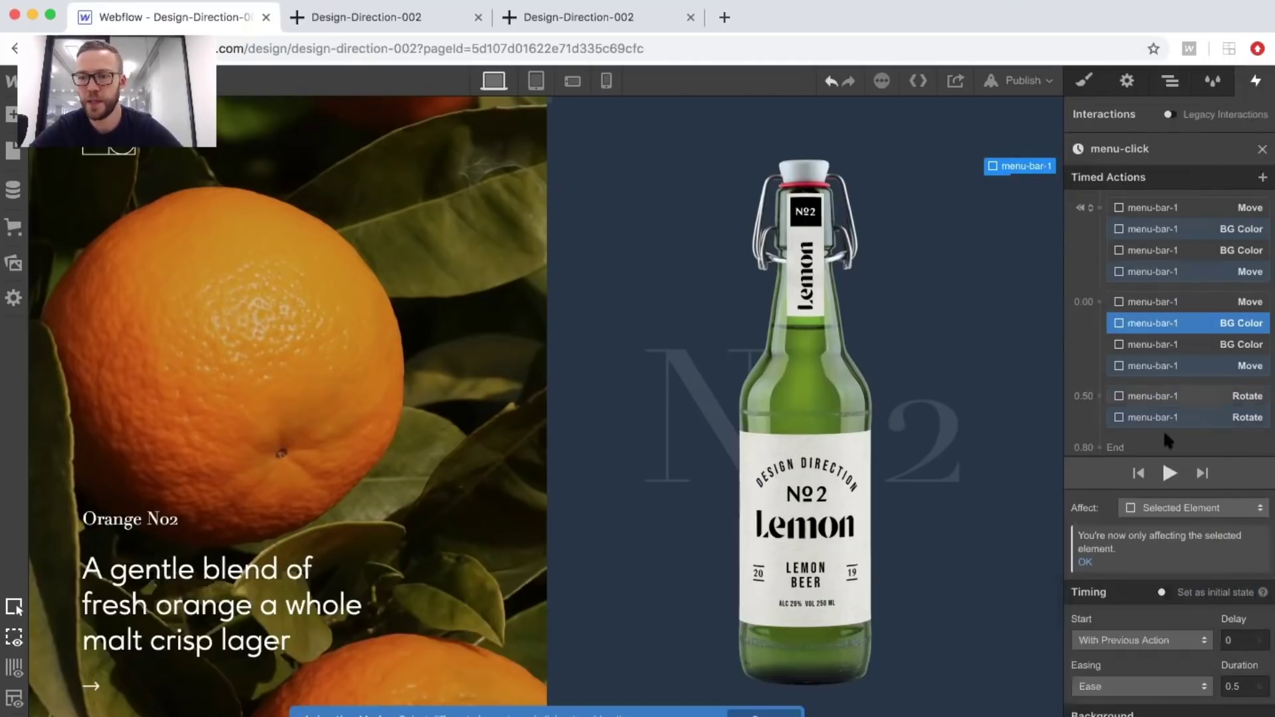
# Play the menu-click animation repeatedly to check the bars' colour change along with their movement and rotation.
pyautogui.click(1169, 474)
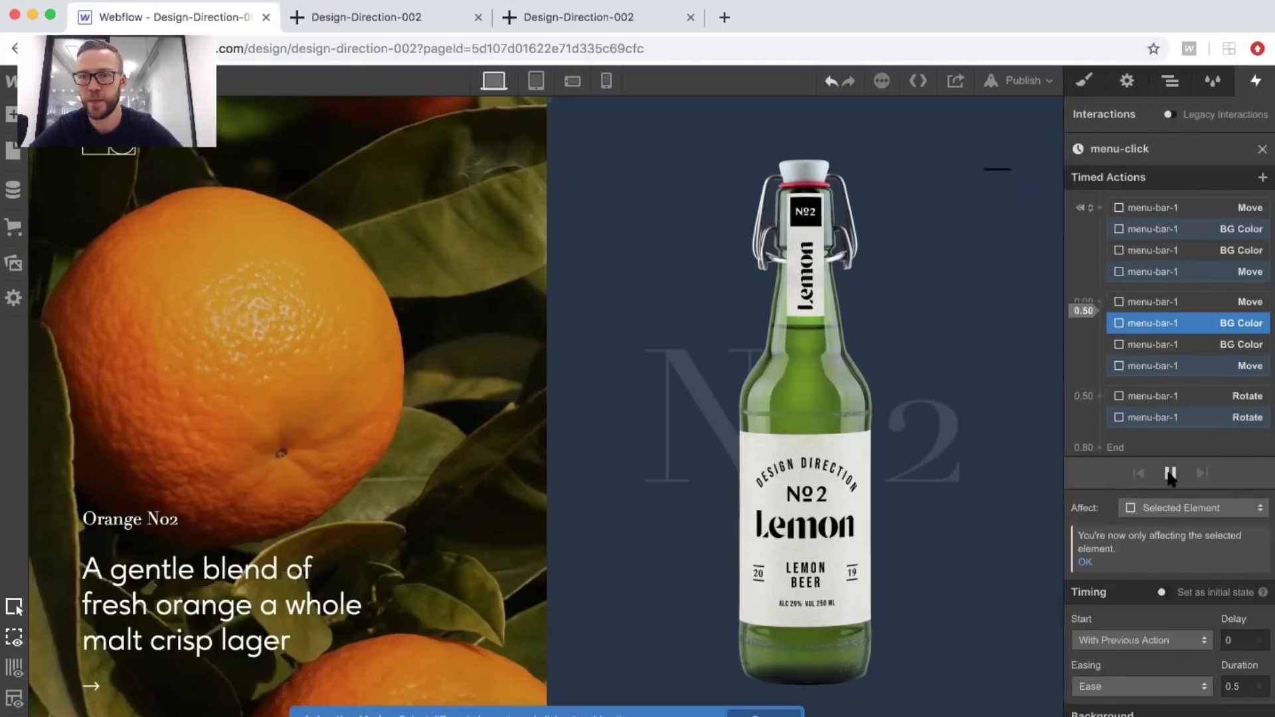
pyautogui.click(1170, 474)
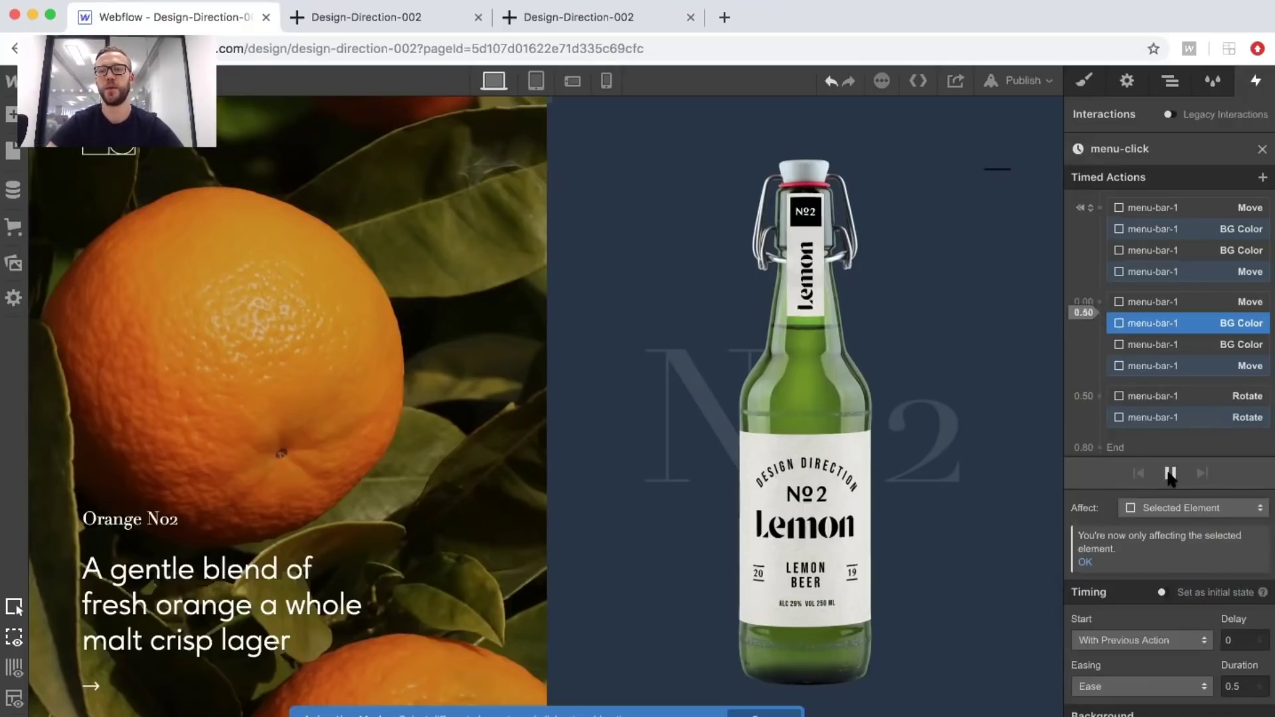
pyautogui.click(1170, 474)
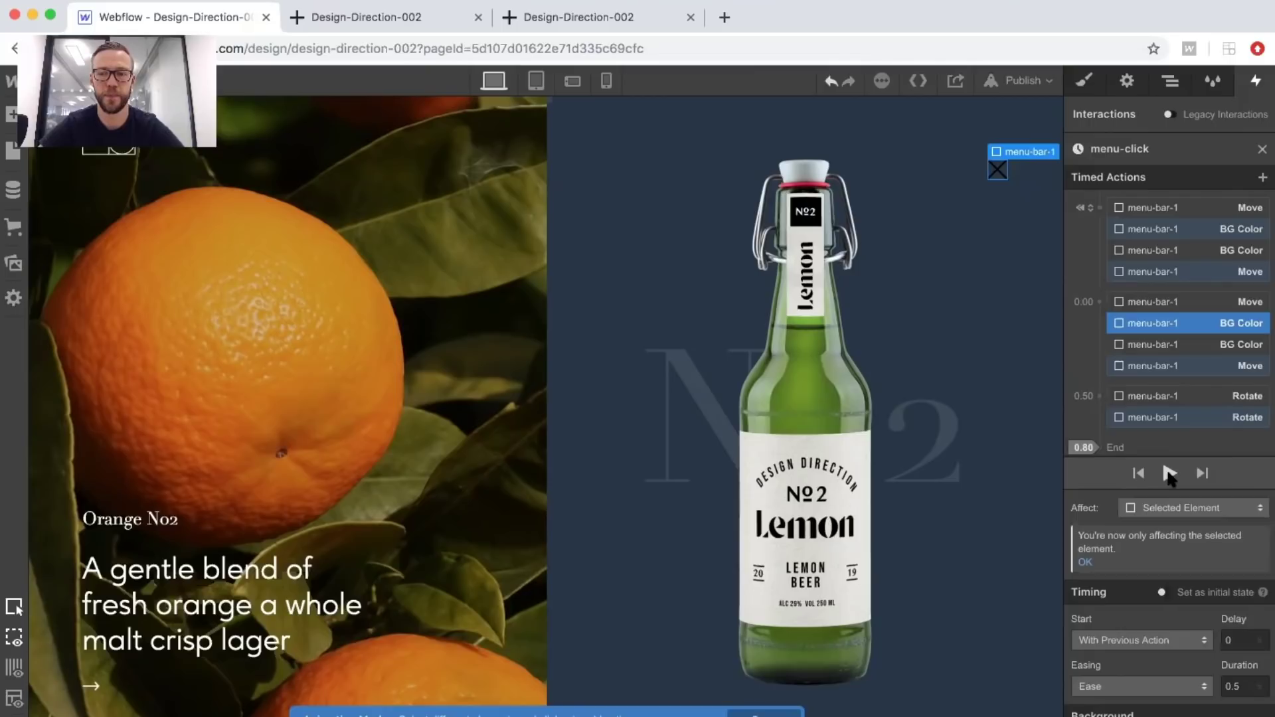
pyautogui.click(1169, 473)
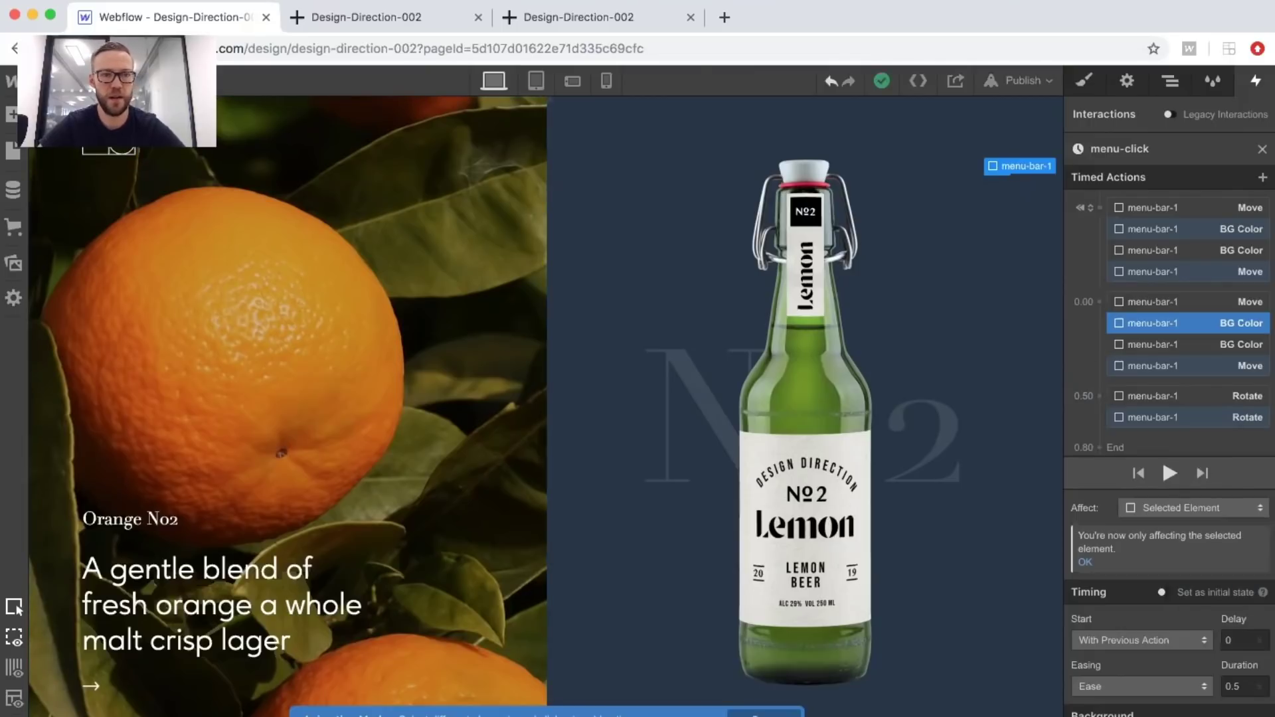
# Test the menu icon's open animation in the page preview, and return to the interaction editor.
pyautogui.press('super+shift+p')
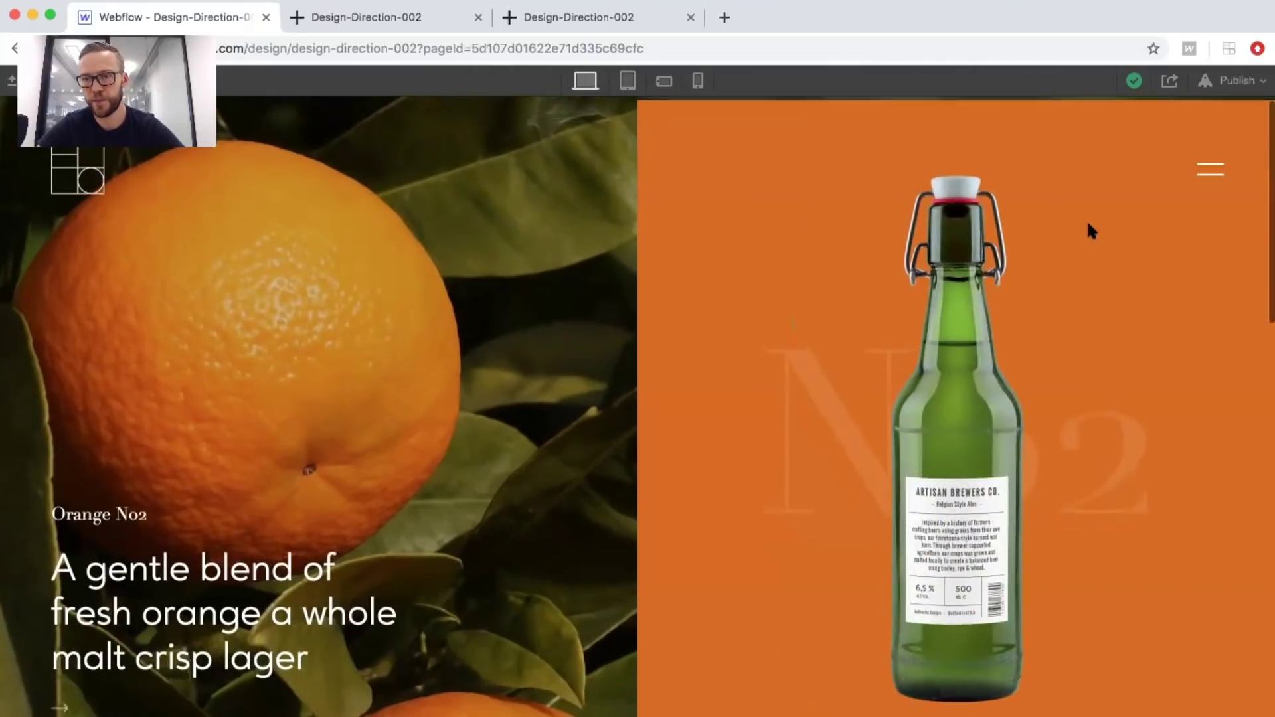
pyautogui.click(1210, 170)
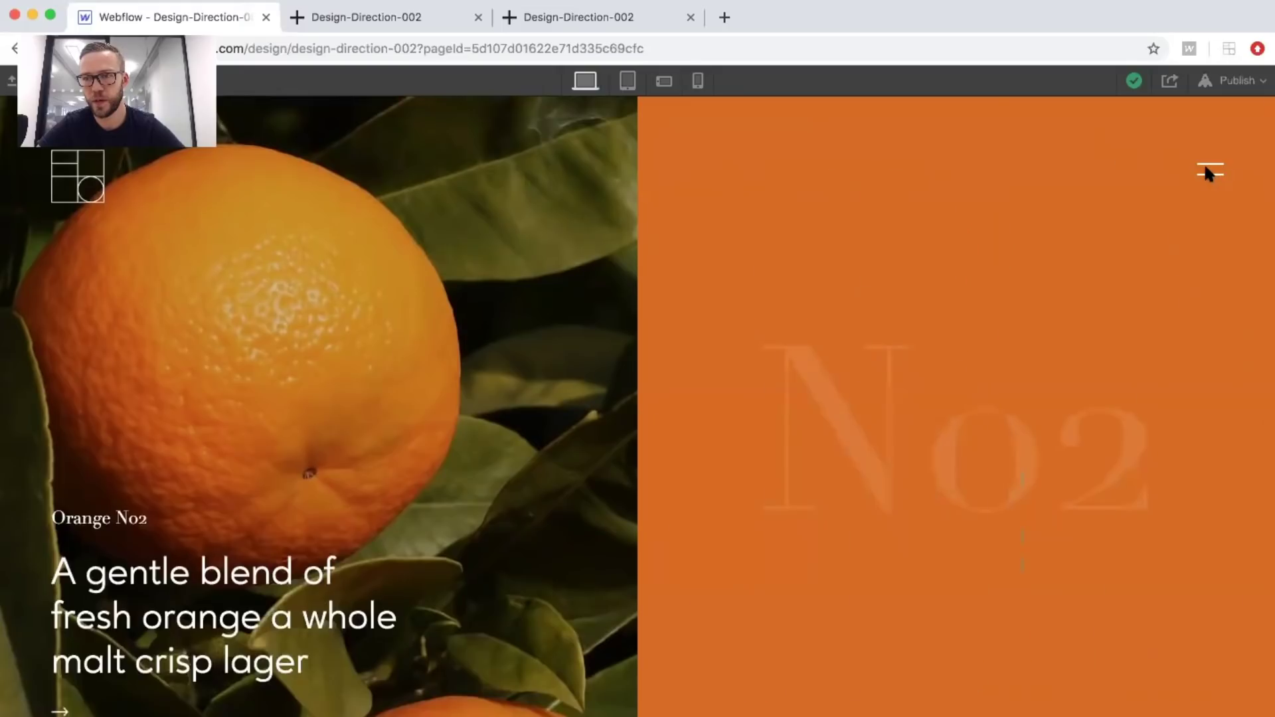
pyautogui.click(1207, 171)
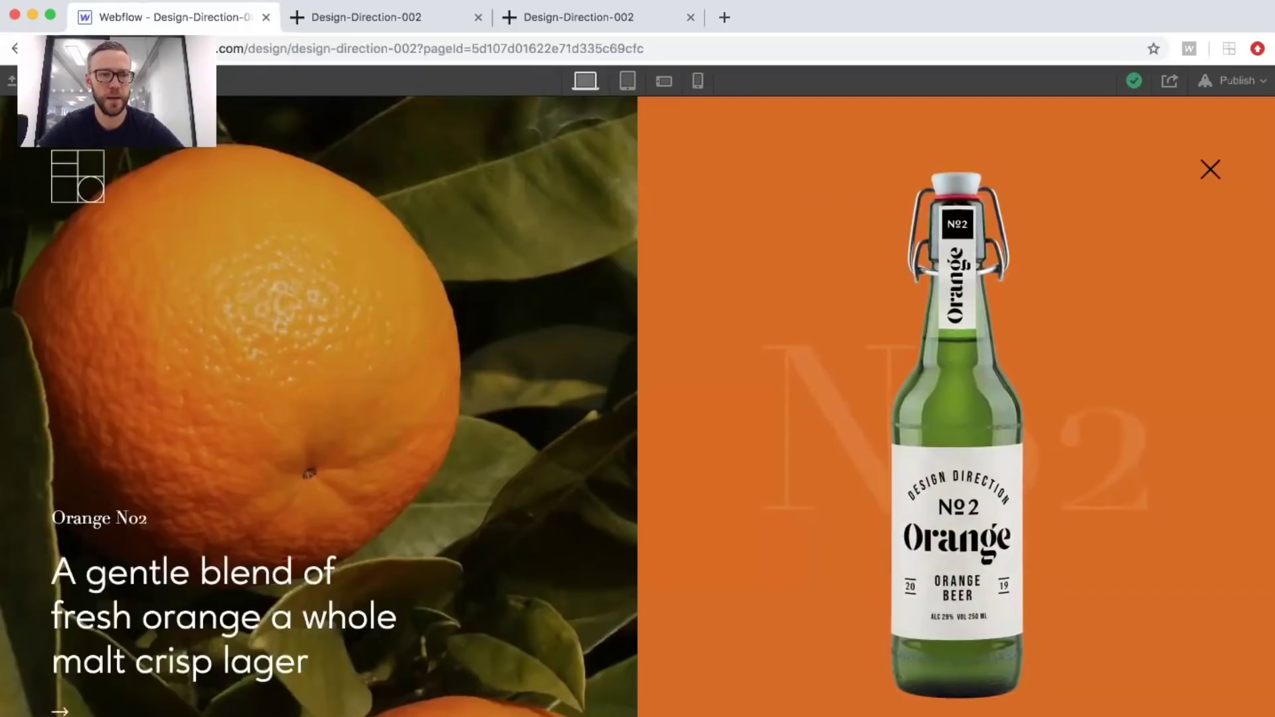
pyautogui.press('Escape')
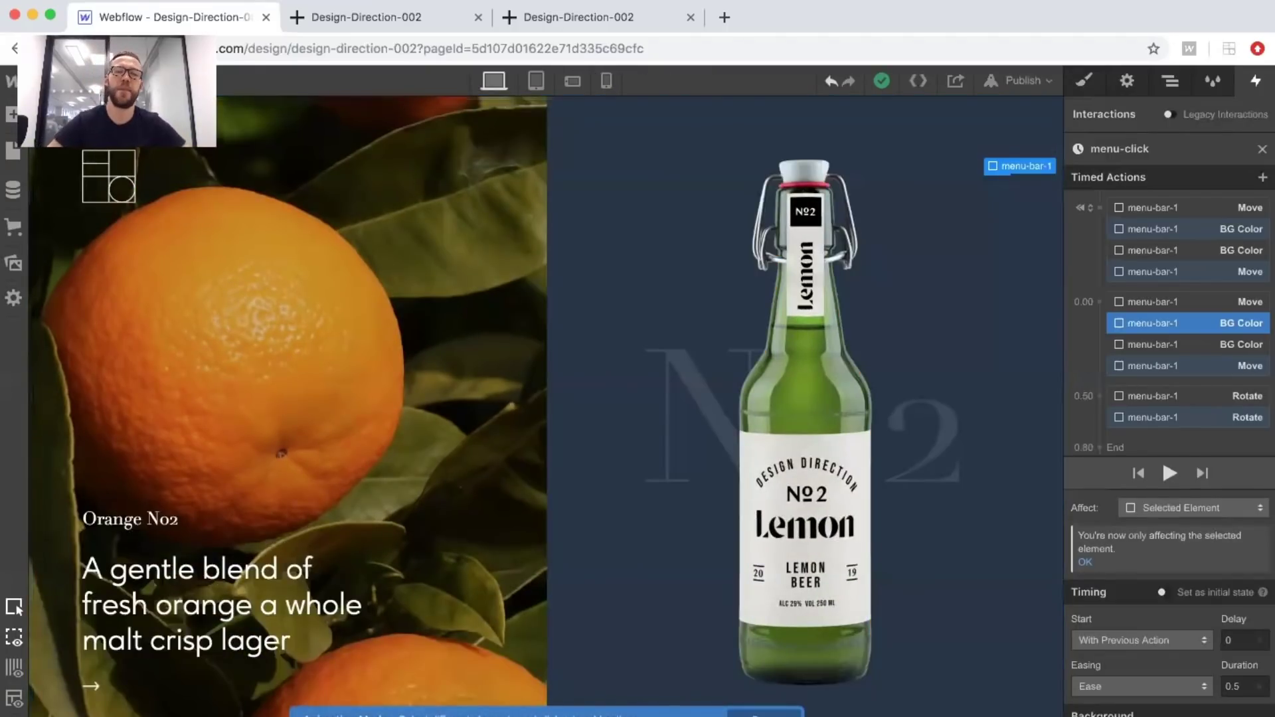
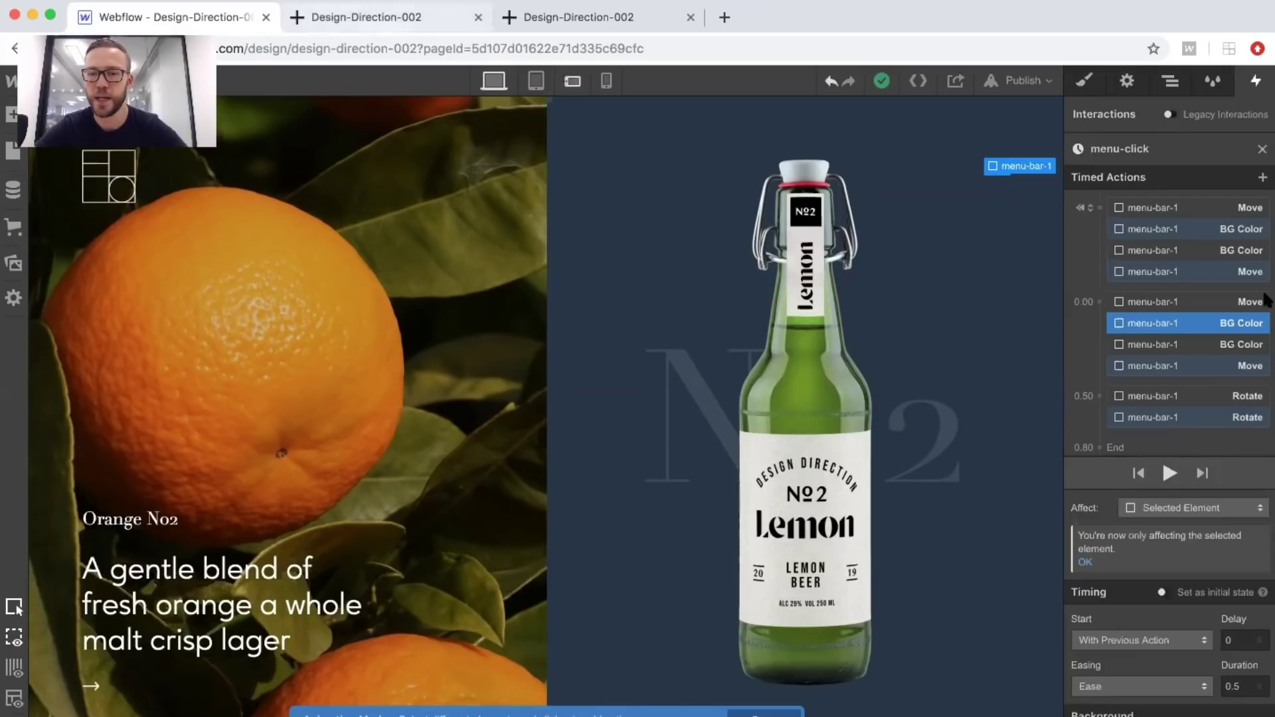
# Add an initial-state Move action for the col-left class with its X offset set to 0%.
pyautogui.click(1099, 208)
pyautogui.click(1099, 208)
pyautogui.click(1167, 83)
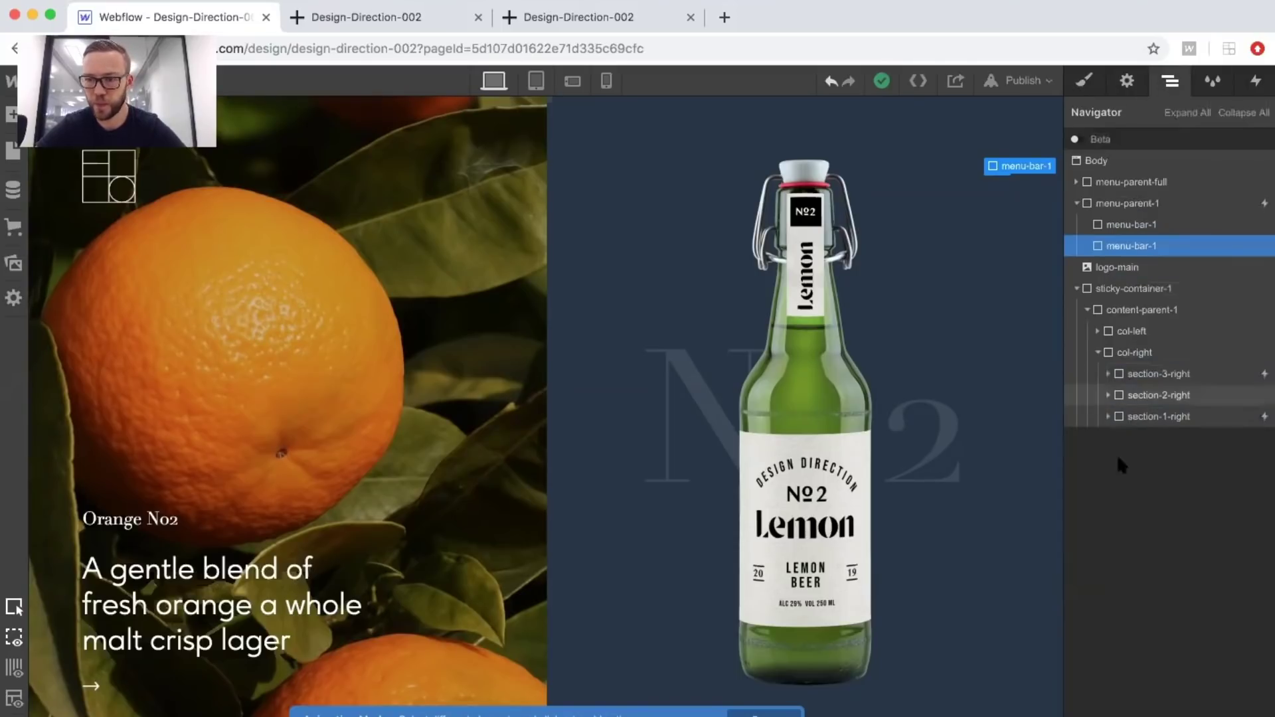
pyautogui.click(1097, 353)
pyautogui.click(1129, 330)
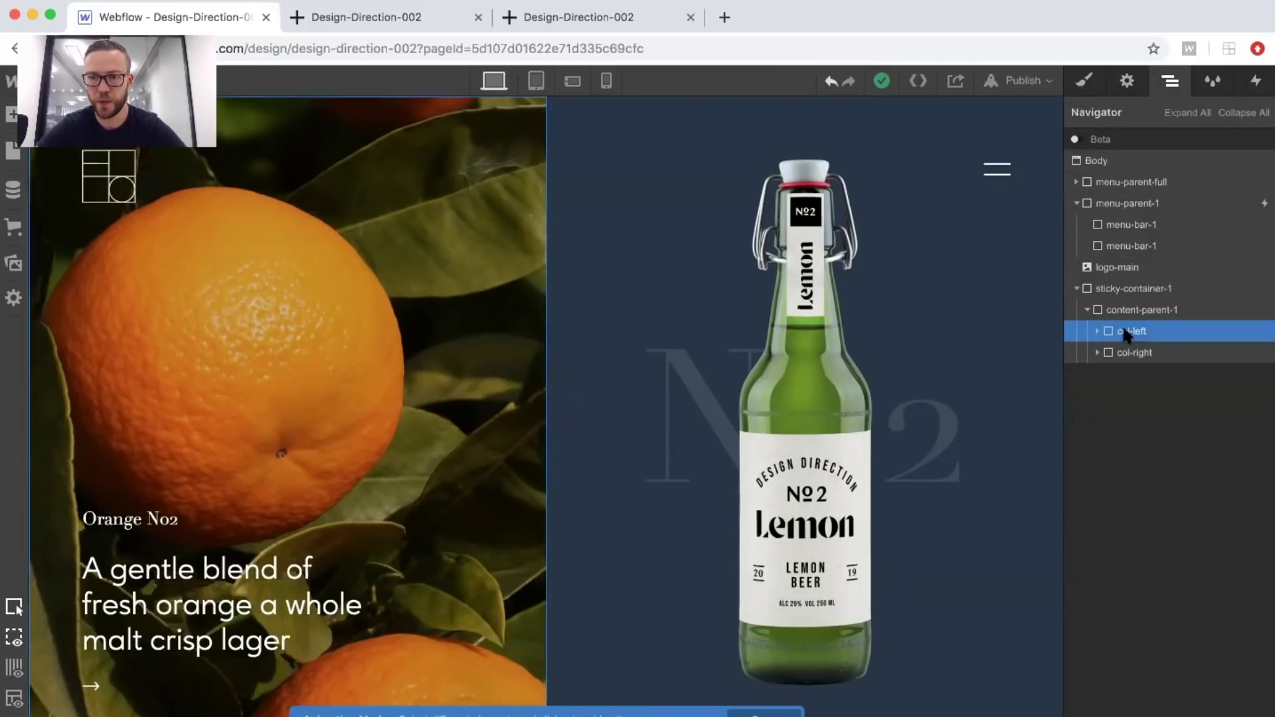
pyautogui.click(1257, 81)
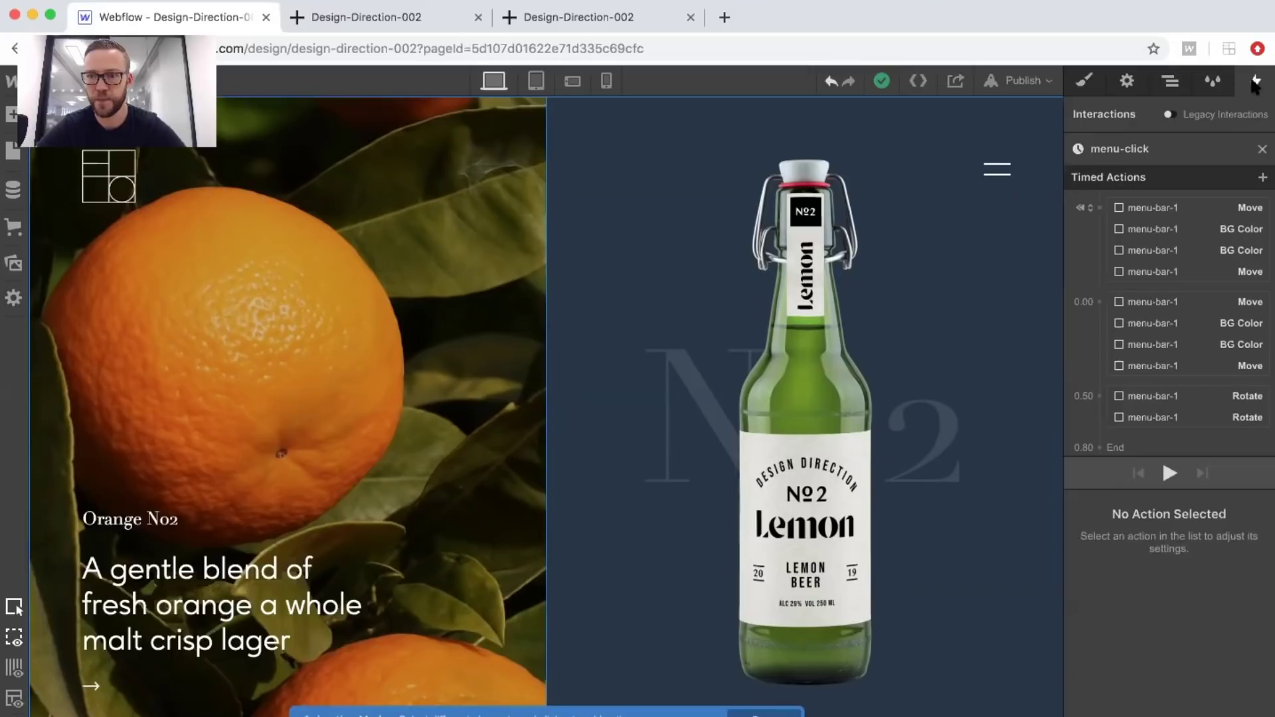
pyautogui.click(1100, 207)
pyautogui.click(1103, 263)
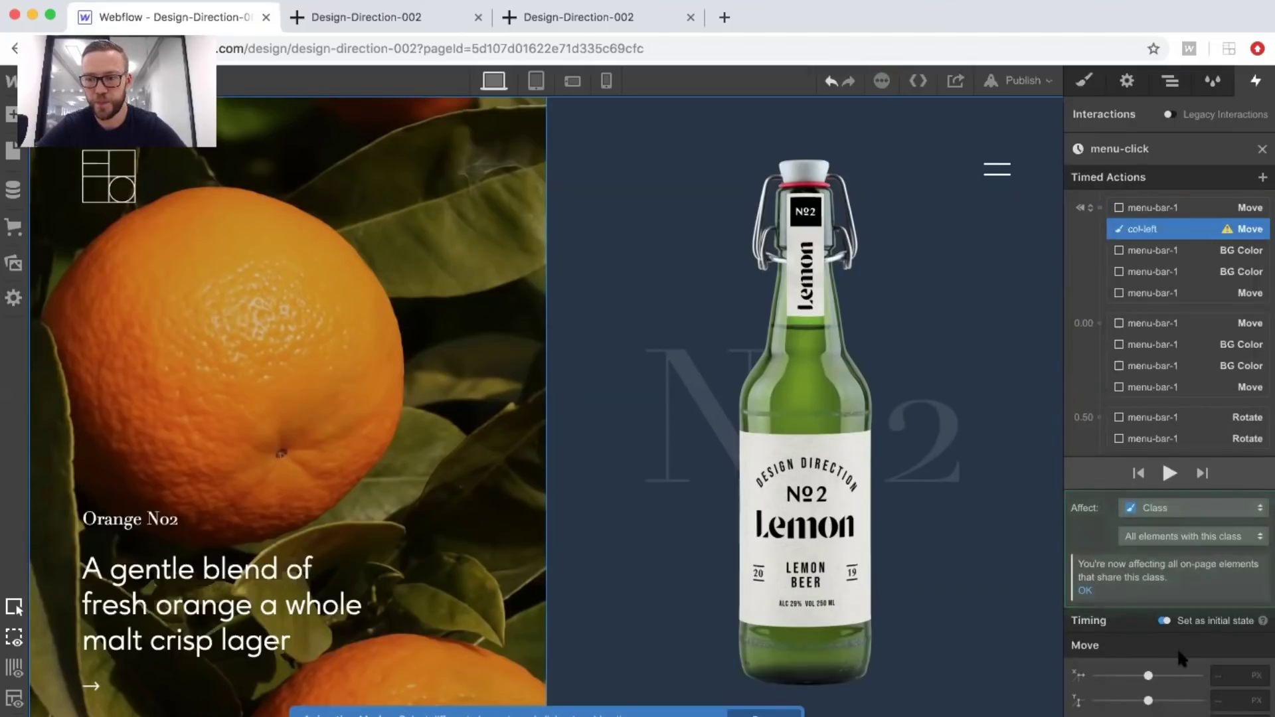
pyautogui.click(1217, 701)
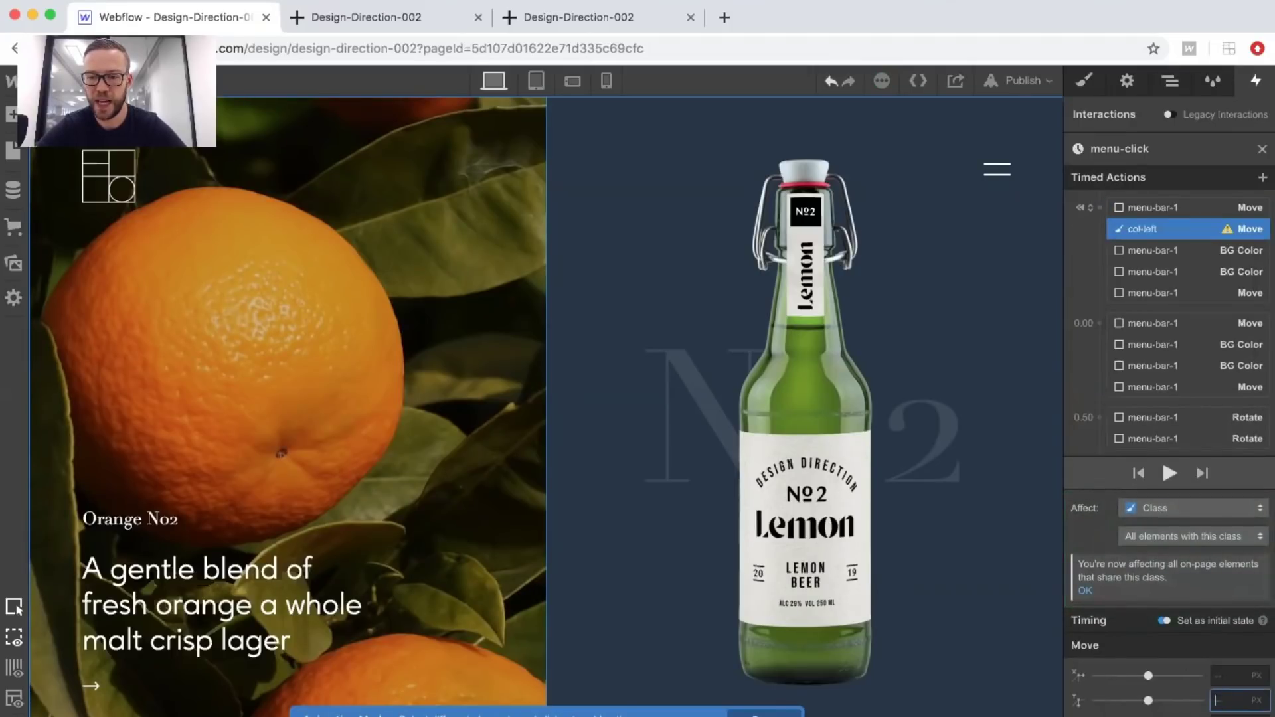
pyautogui.click(1228, 679)
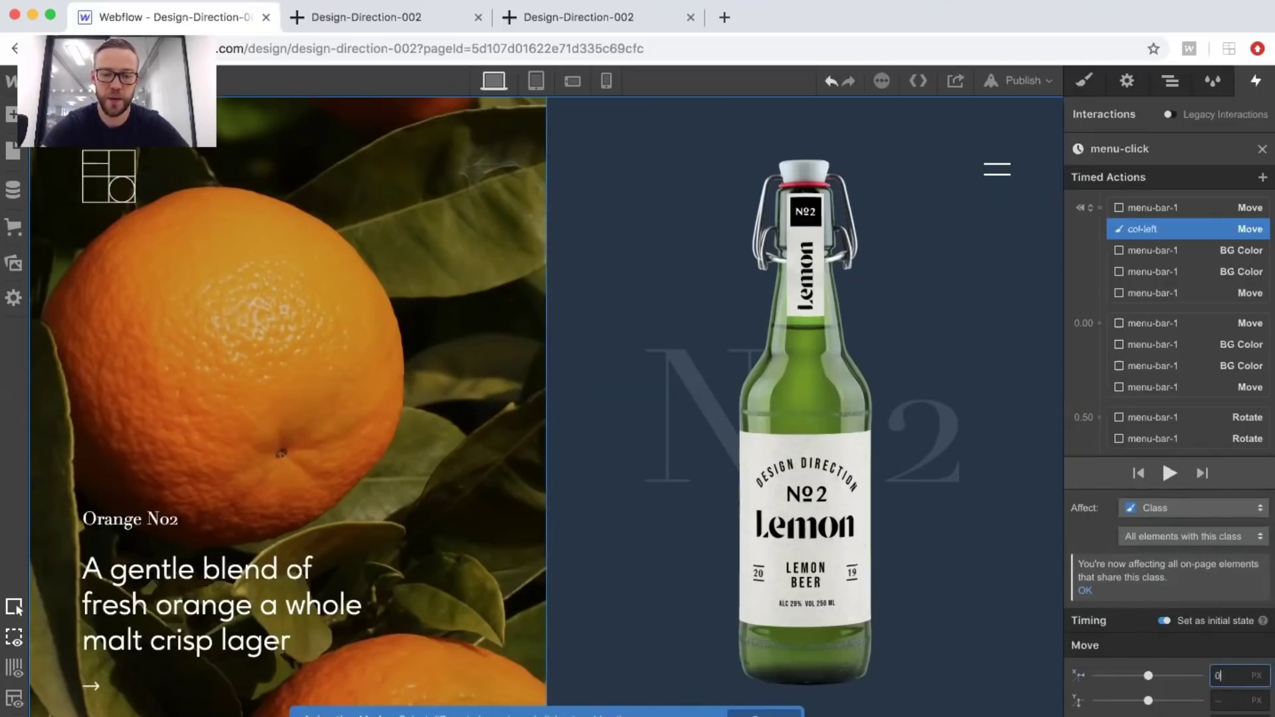
# Add a timed Move action for the col-left class that slides it off the page with the previous action, and adjust its easing.
pyautogui.scroll(-2, 1167, 423)
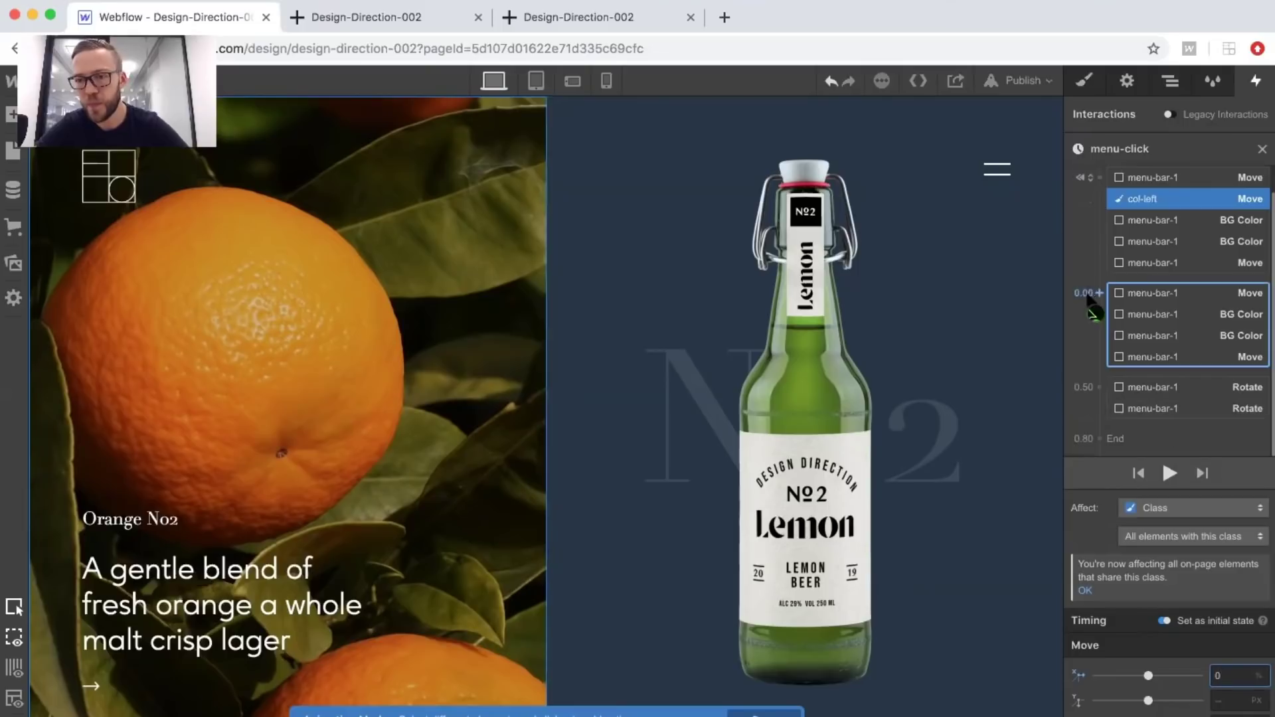
pyautogui.click(1097, 292)
pyautogui.click(1098, 343)
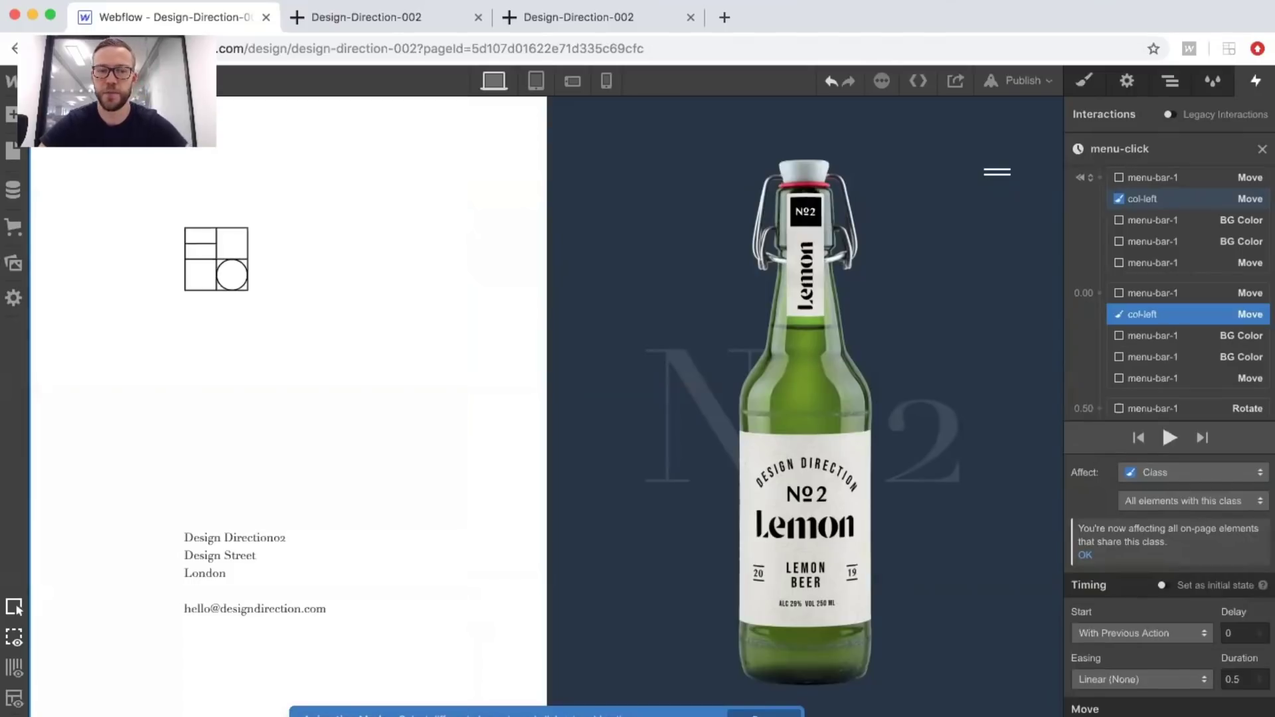
pyautogui.scroll(-2, 1184, 311)
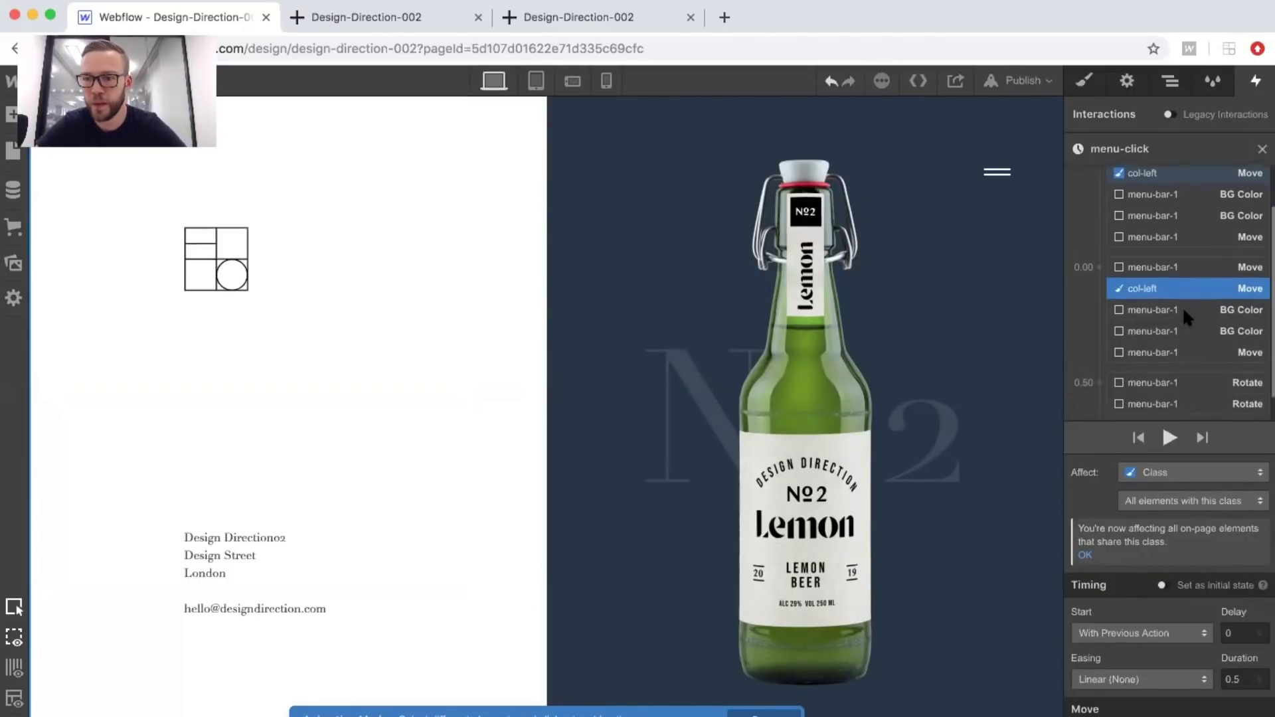
pyautogui.click(1122, 677)
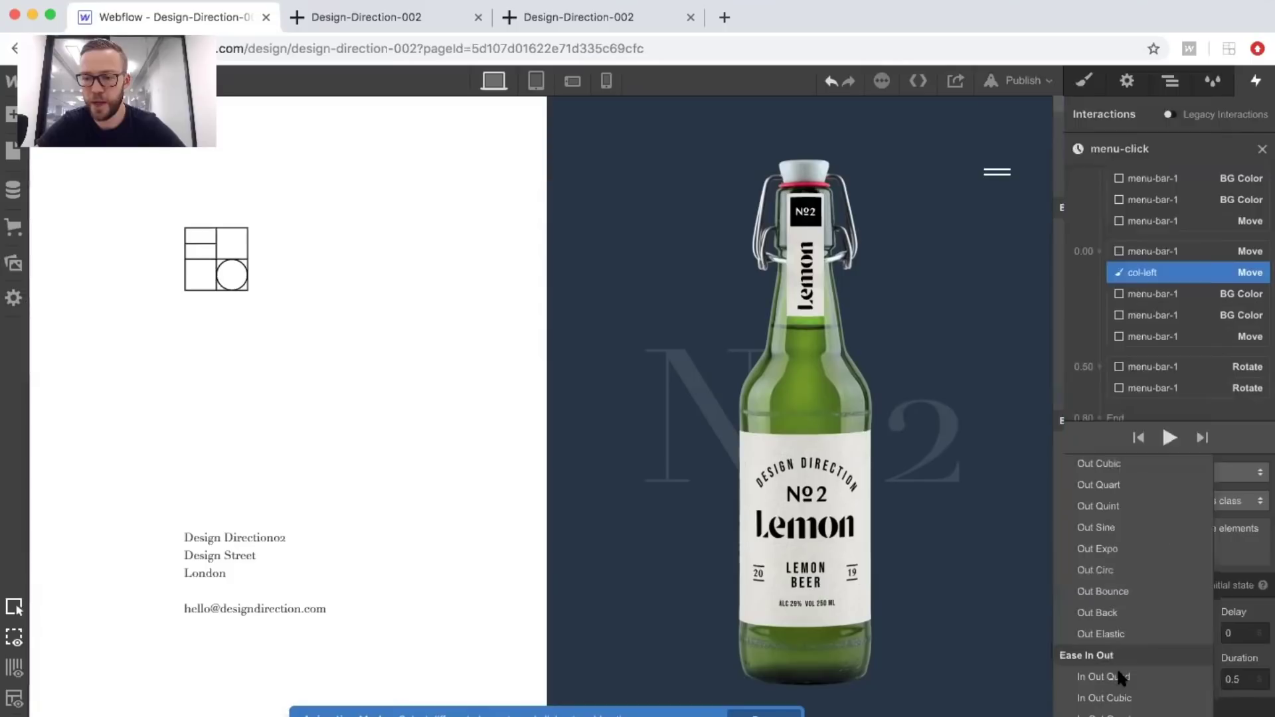
# Add an initial-state Move action for the col-right class with its X offset set to 0%.
pyautogui.click(1171, 80)
pyautogui.click(1123, 351)
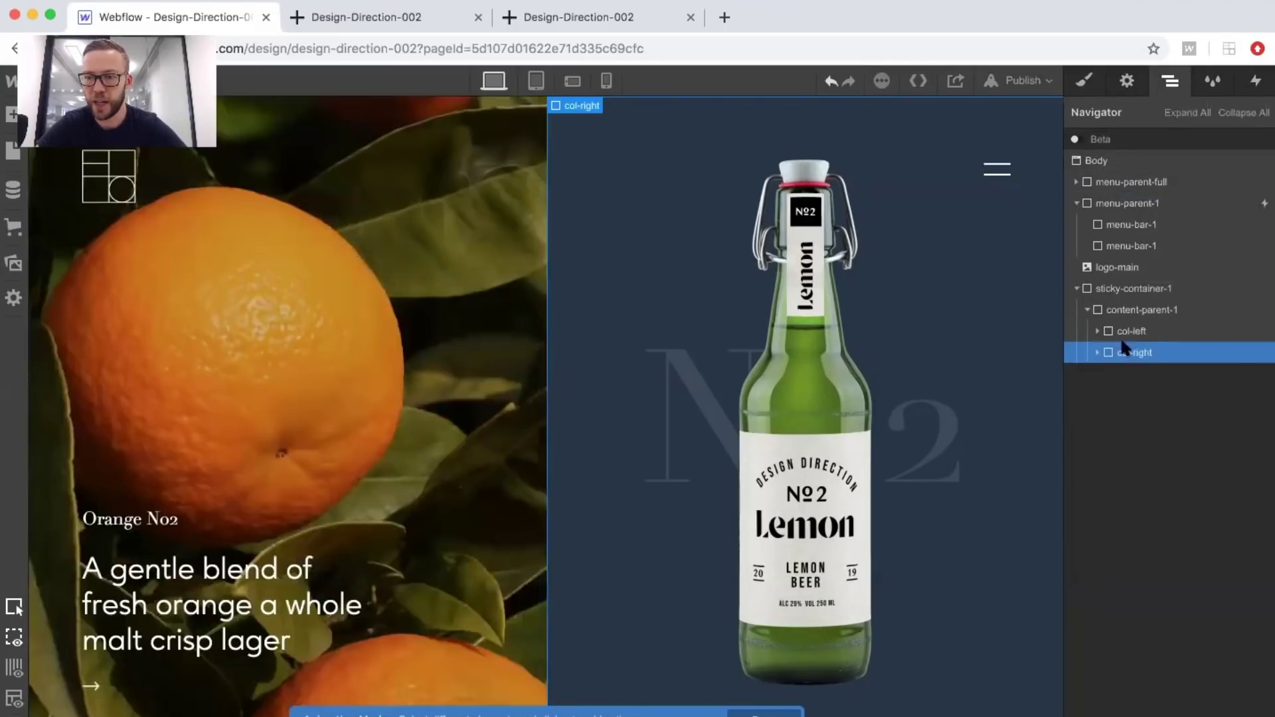
pyautogui.click(1256, 80)
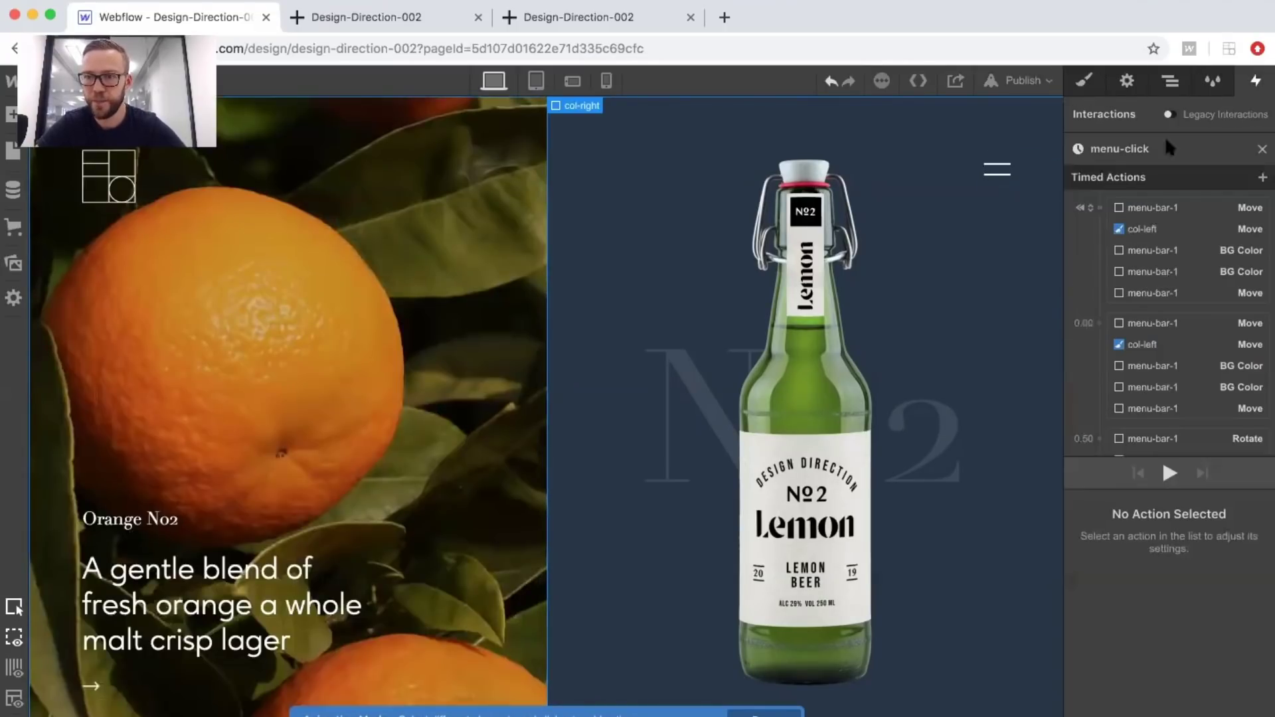
pyautogui.click(1100, 208)
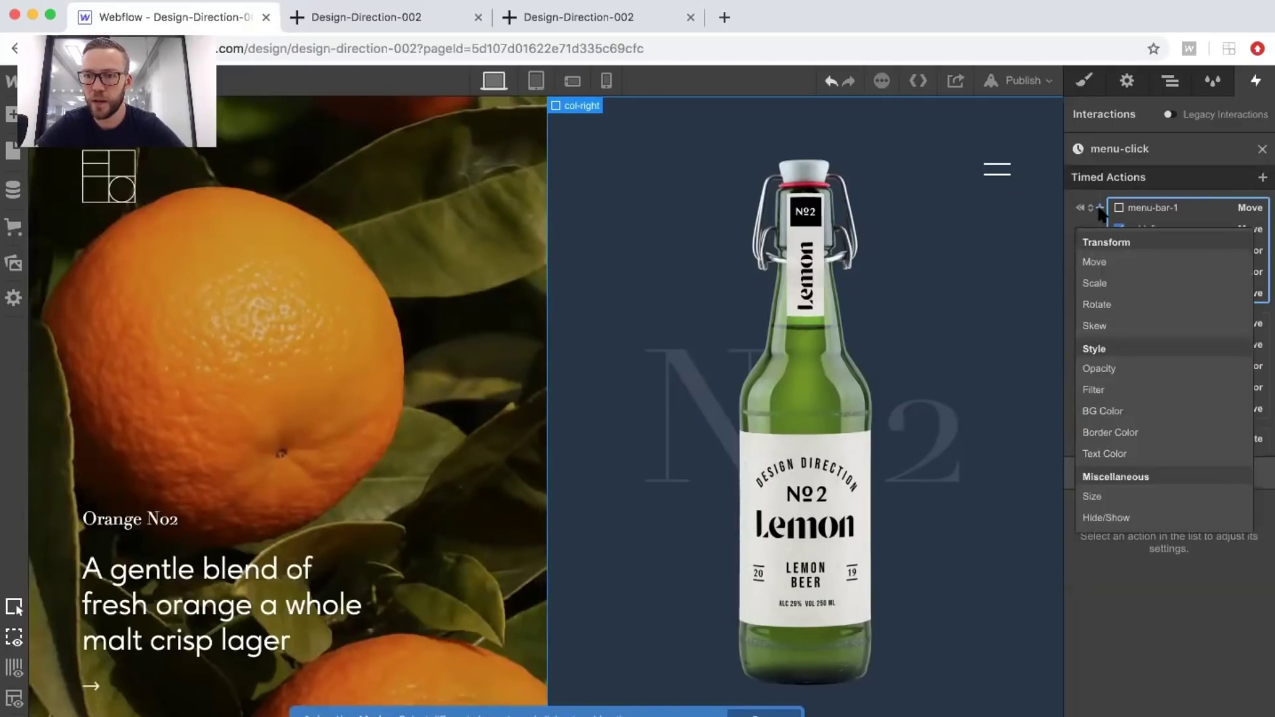
pyautogui.click(1098, 261)
pyautogui.click(1219, 674)
pyautogui.write('0')
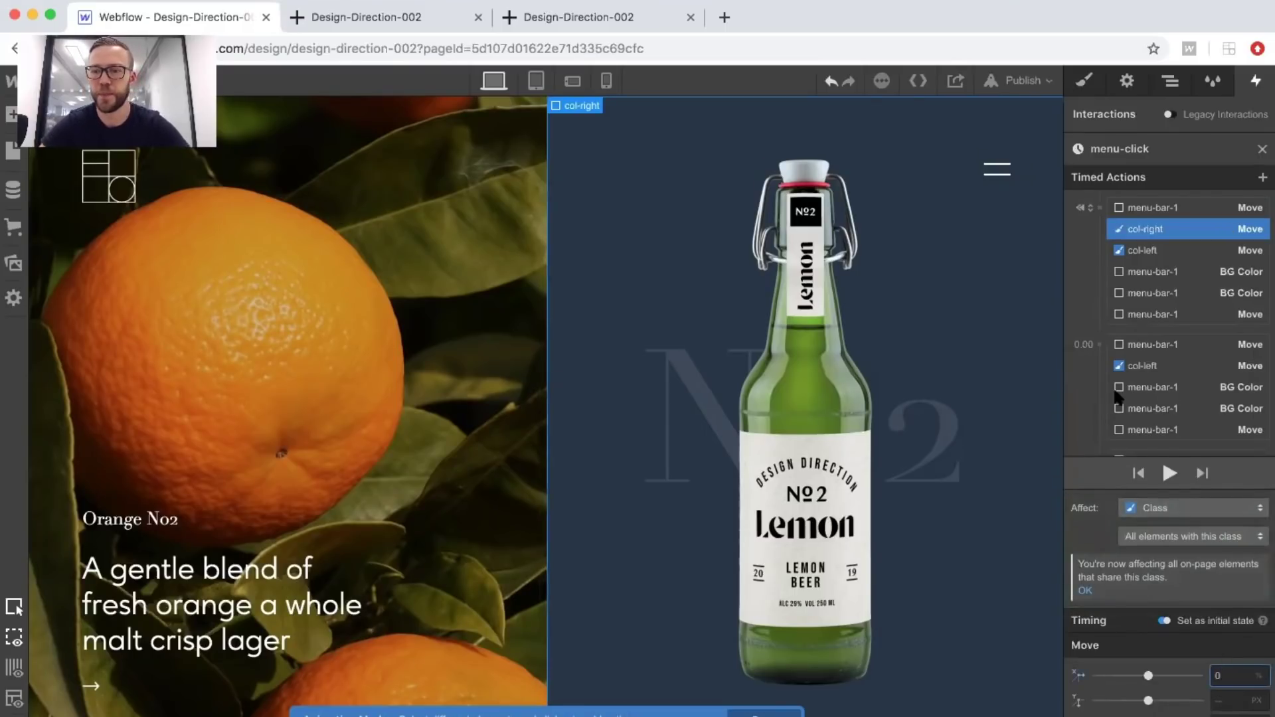
# Add a timed Move action for the col-right class with its X offset at 100% and Ease easing, running with the previous action.
pyautogui.click(1100, 345)
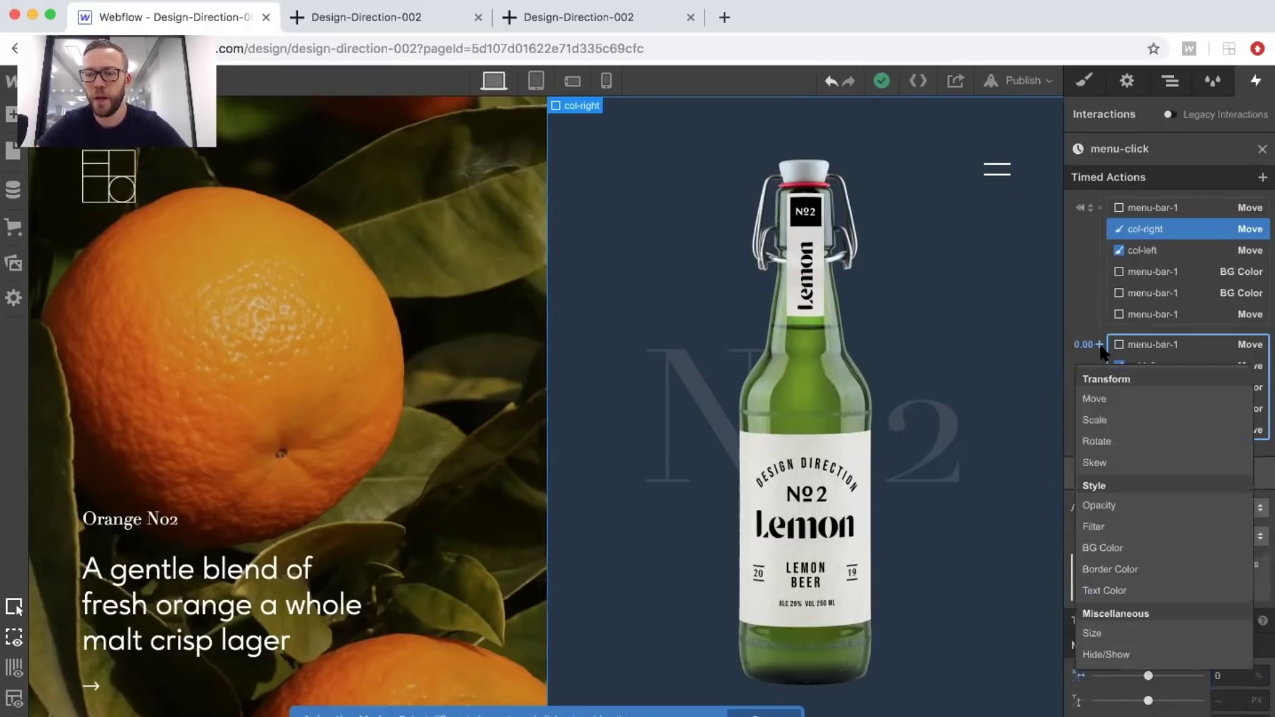
pyautogui.click(1101, 399)
pyautogui.scroll(-1, 1182, 597)
pyautogui.click(1224, 705)
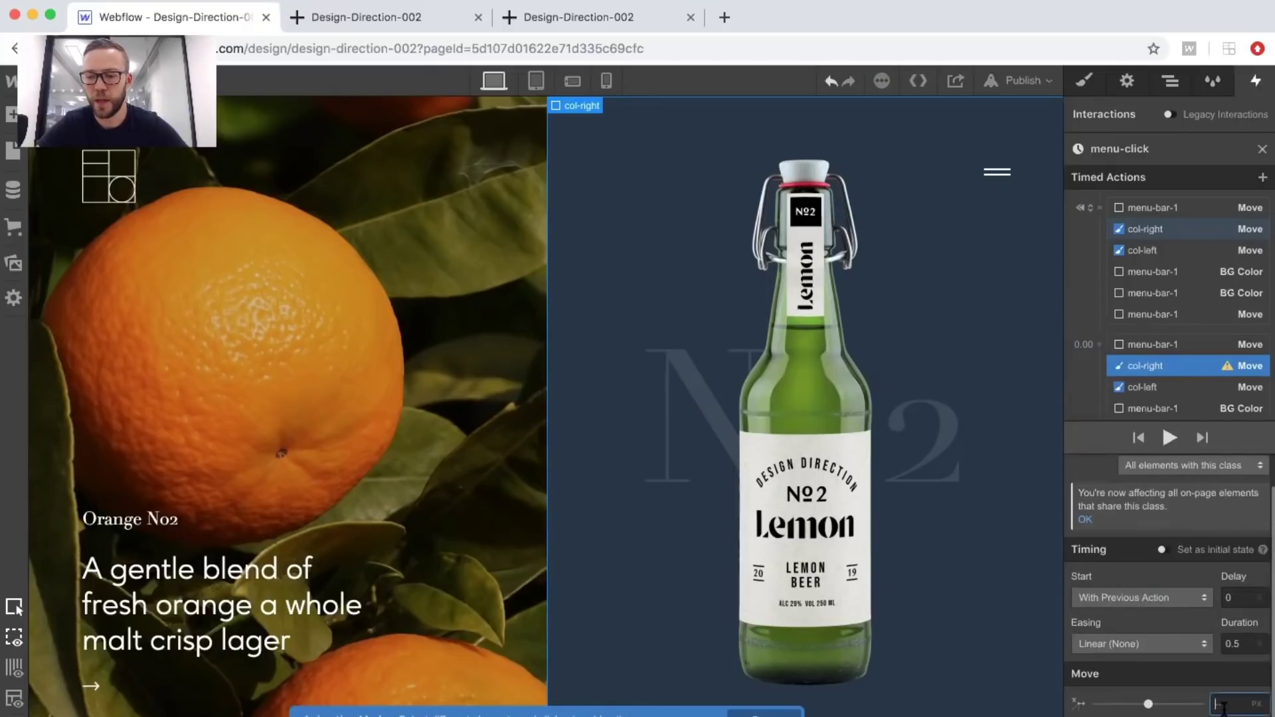
pyautogui.write('100')
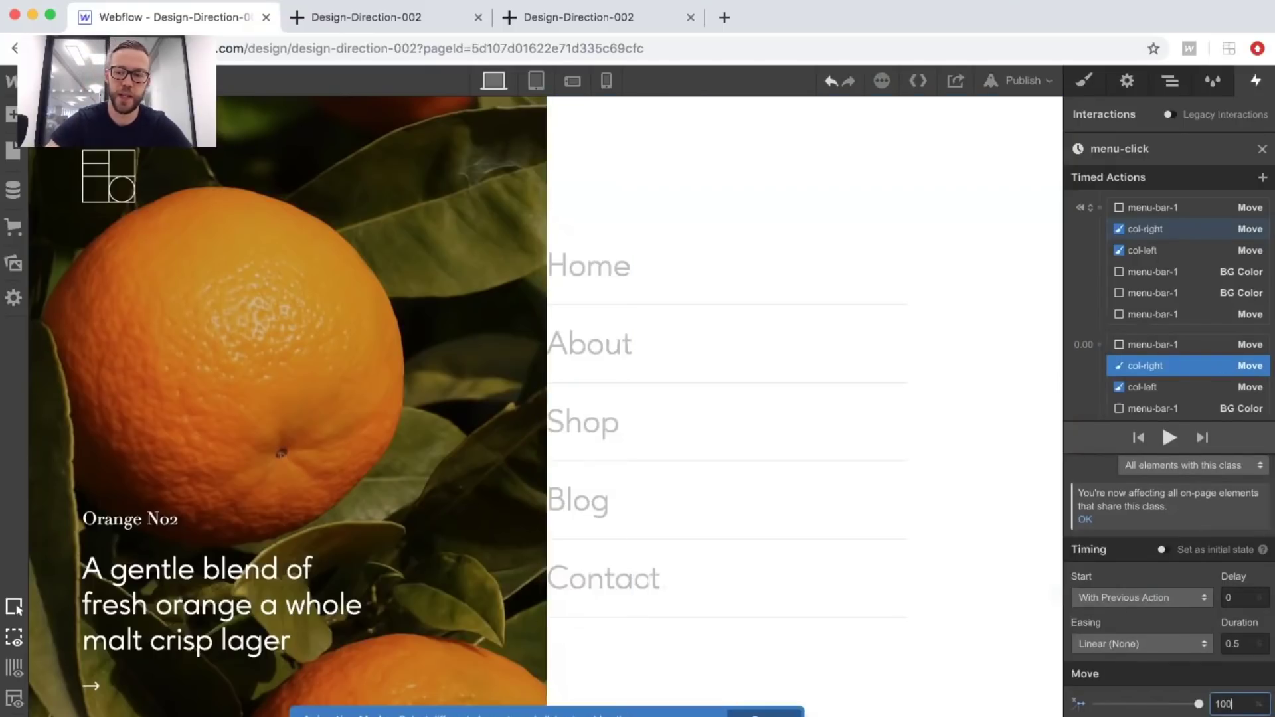
pyautogui.click(1169, 646)
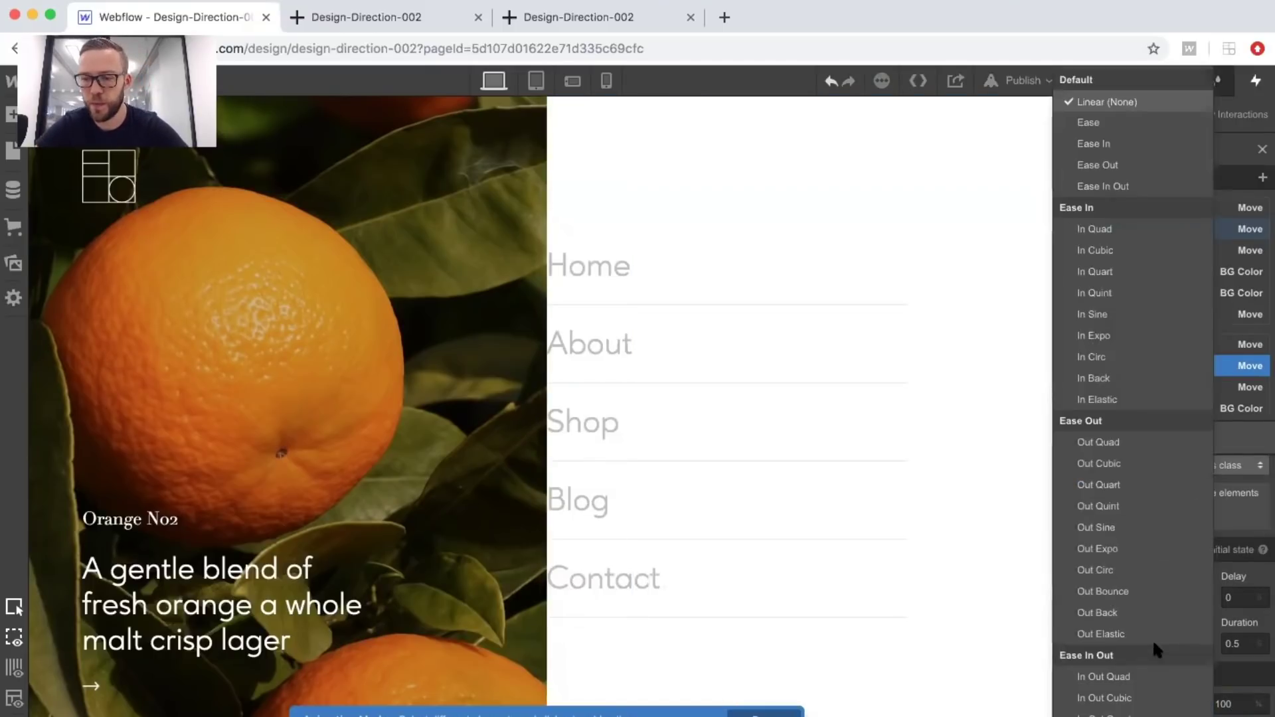
pyautogui.click(1077, 124)
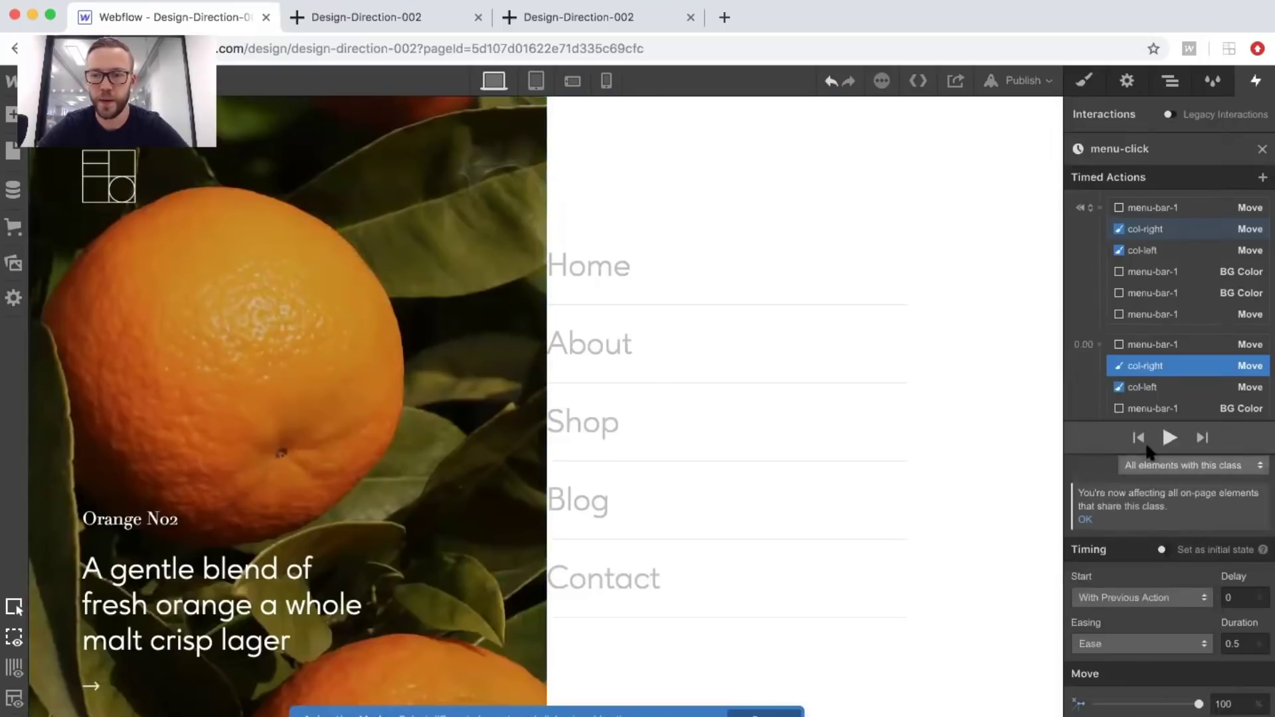
# Play the menu-click animation repeatedly to check how both columns slide away, and show the page's element structure.
pyautogui.click(1169, 438)
pyautogui.click(1169, 439)
pyautogui.click(1169, 438)
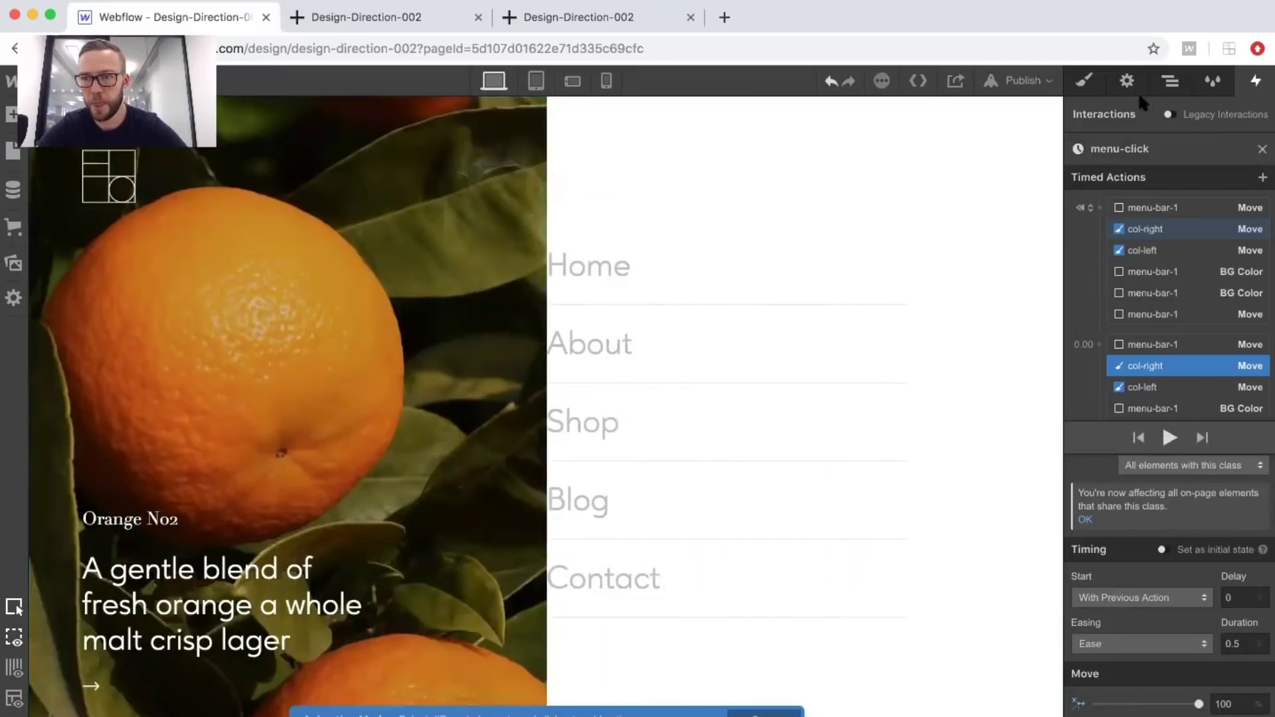
pyautogui.click(1170, 82)
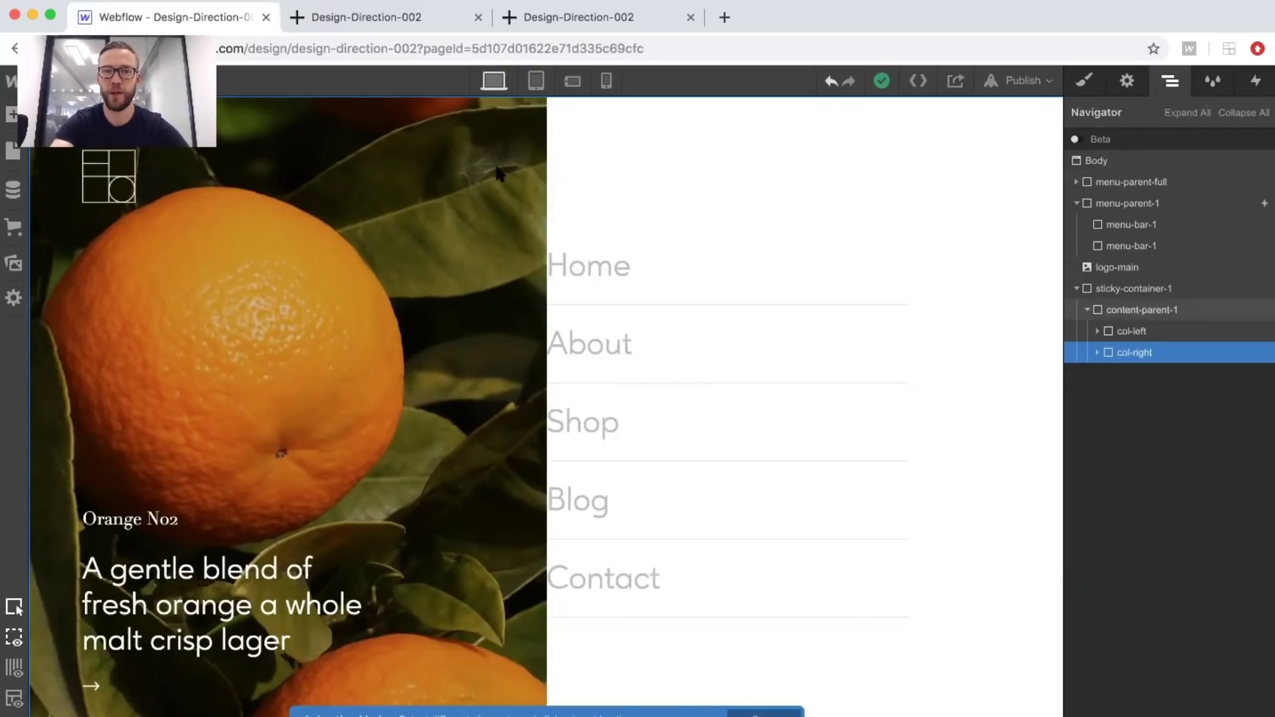
# Reload the published Design-Direction-002 page, open and close its menu to examine the reference transition, and return to the Webflow designer.
pyautogui.click(340, 14)
pyautogui.click(384, 52)
pyautogui.press('Return')
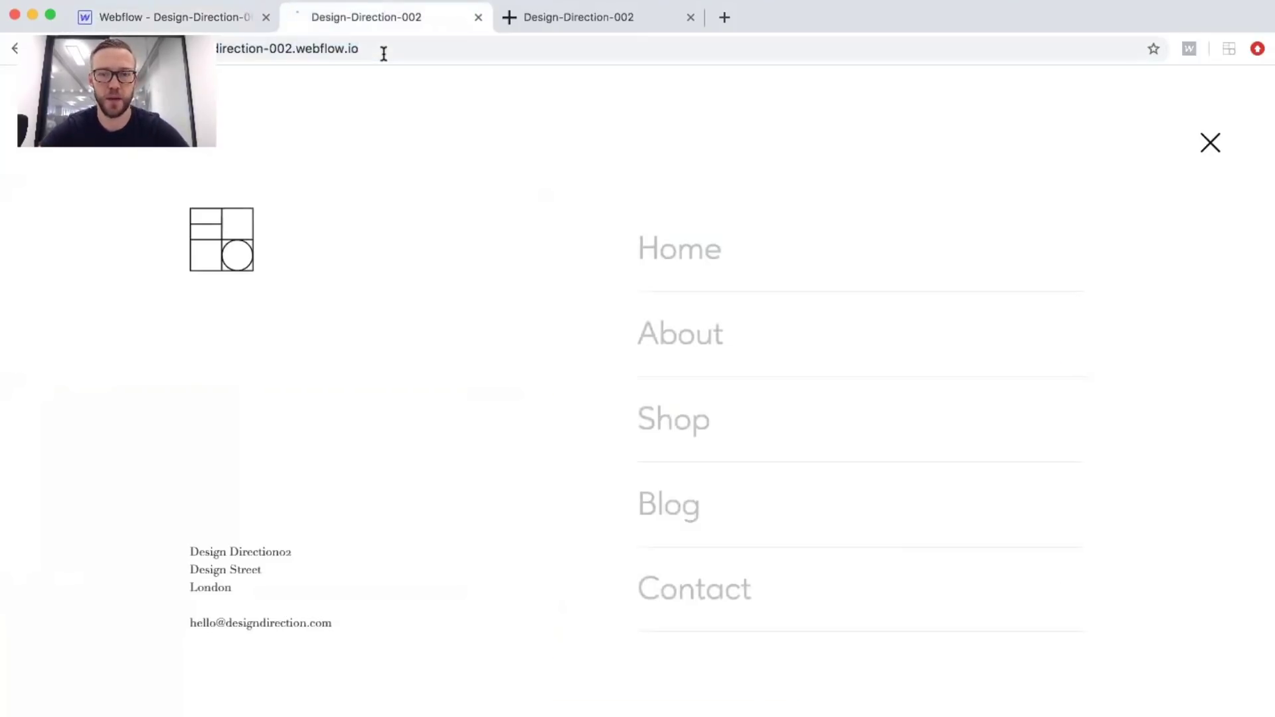
pyautogui.click(1203, 148)
pyautogui.click(1205, 146)
pyautogui.click(1203, 148)
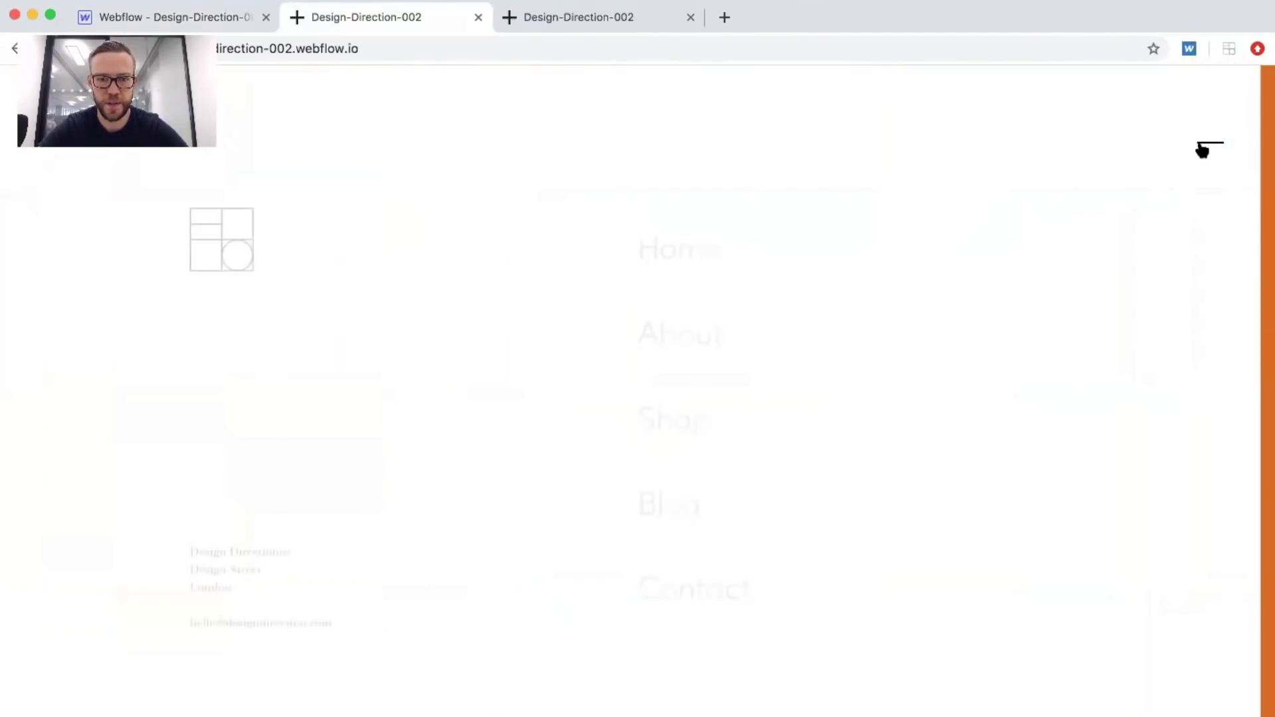
pyautogui.click(1204, 147)
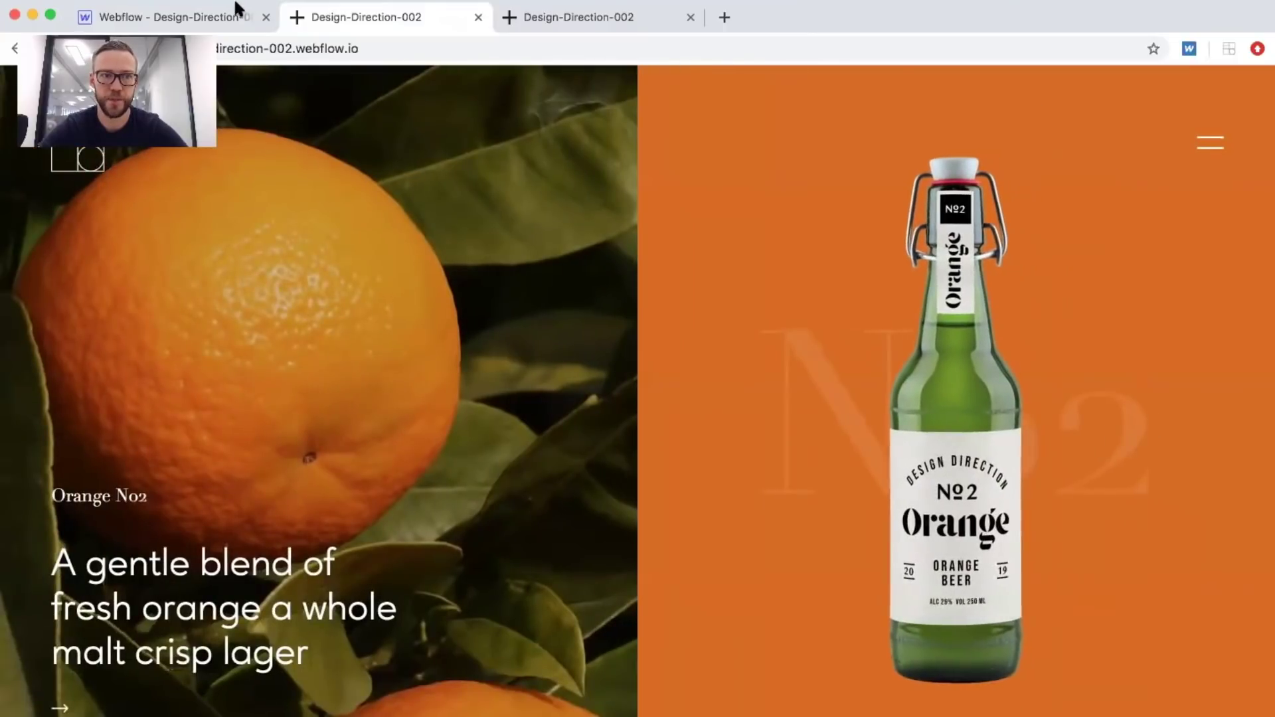
pyautogui.click(236, 15)
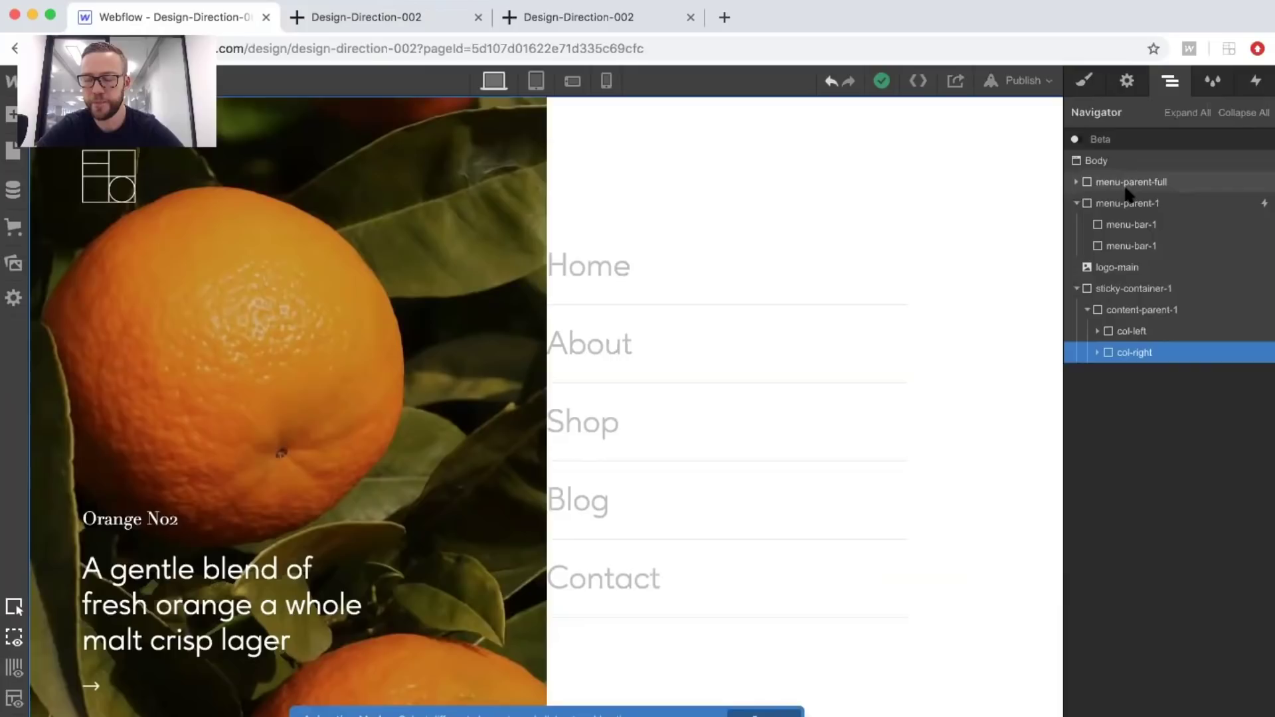
# Add an initial-state Opacity action of 0% for the menu-grand-child class inside menu-parent-full.
pyautogui.click(1103, 203)
pyautogui.click(1076, 182)
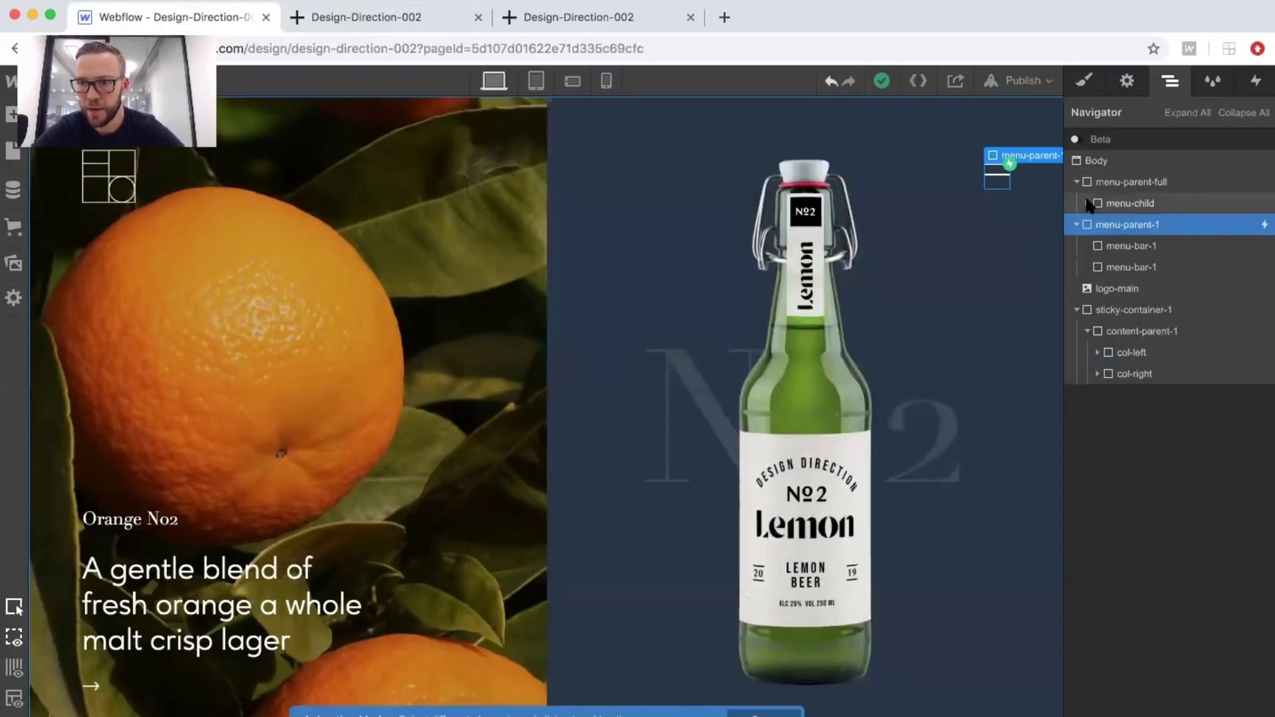
pyautogui.click(1087, 203)
pyautogui.click(1125, 226)
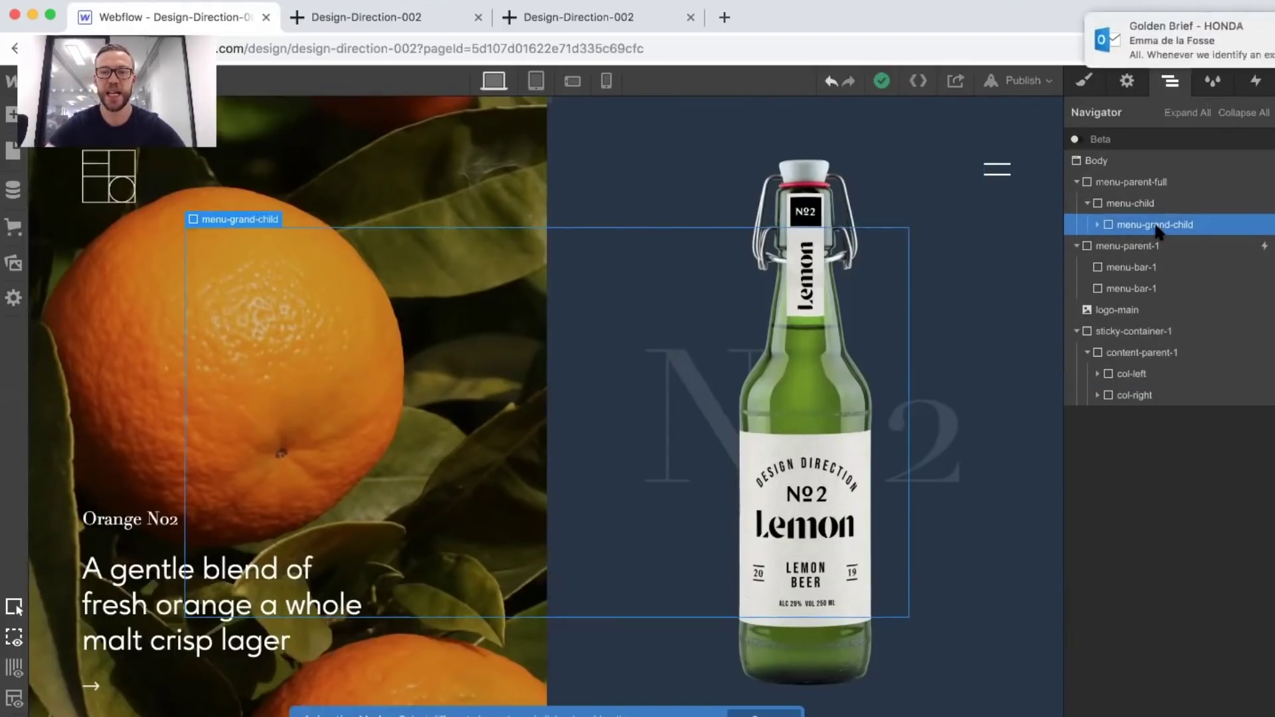
pyautogui.moveTo(1014, 13); pyautogui.dragTo(1267, 75)
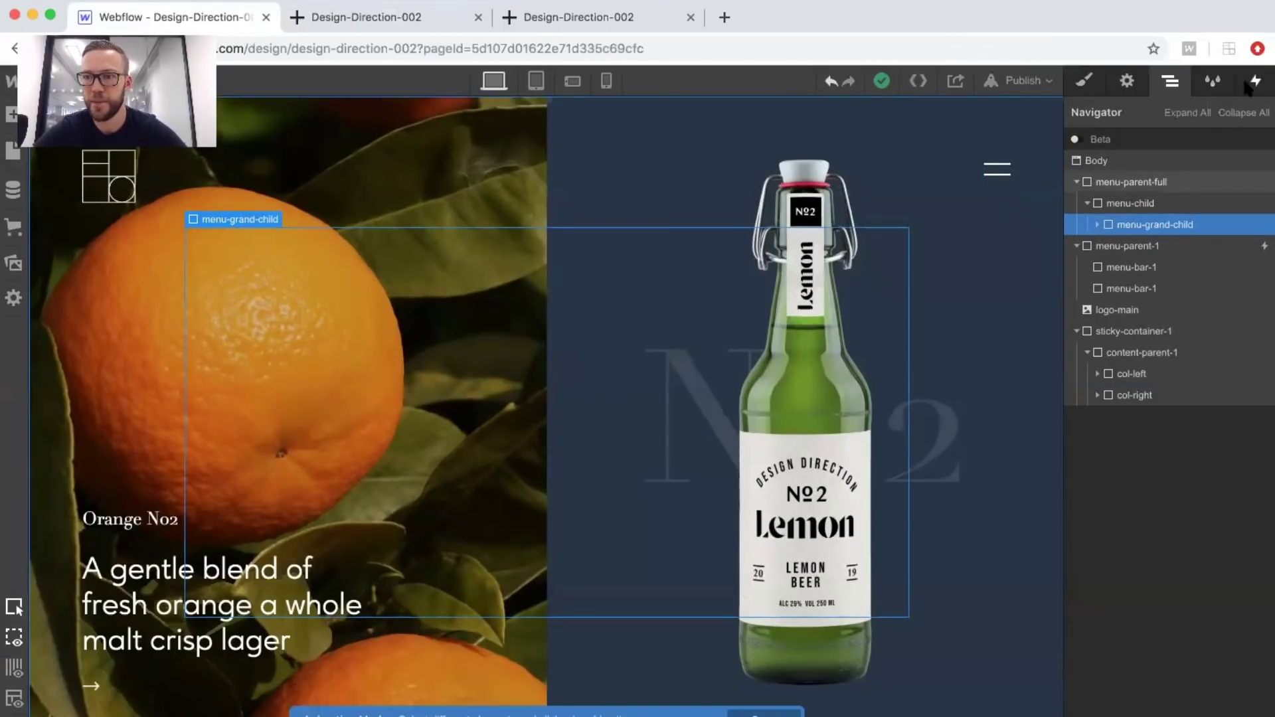
pyautogui.click(1256, 80)
pyautogui.click(1099, 206)
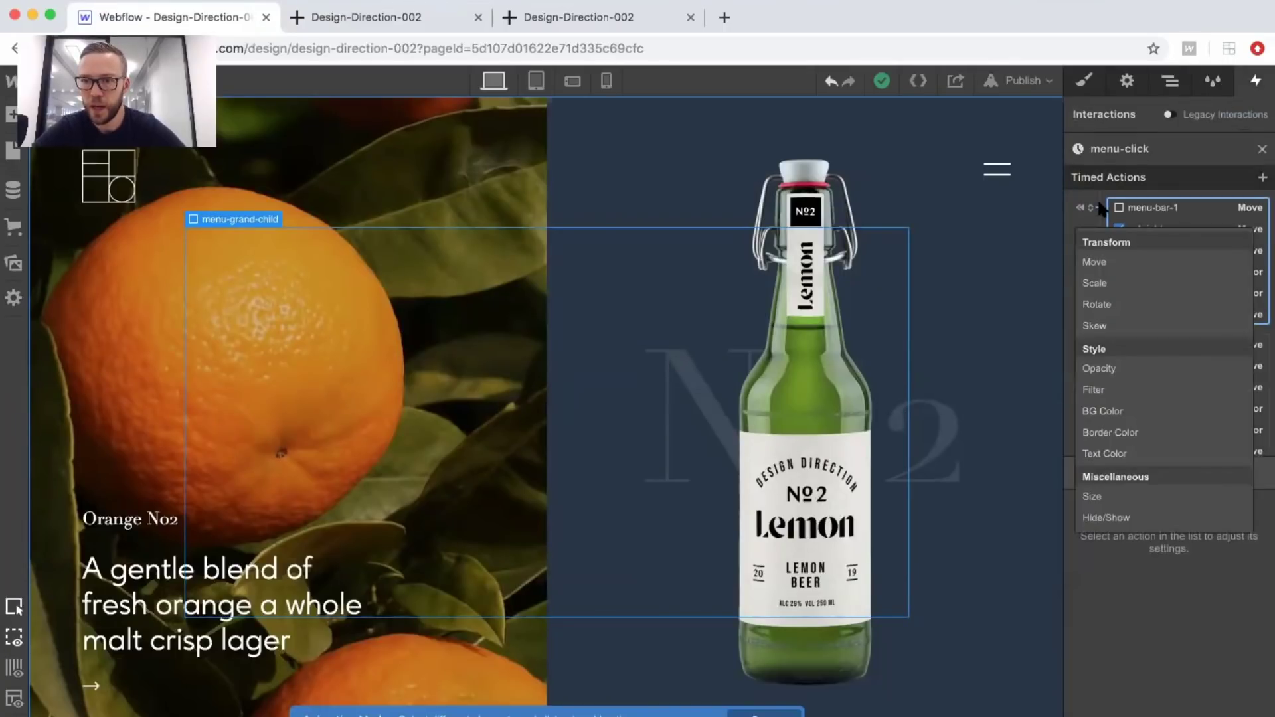
pyautogui.click(1105, 366)
pyautogui.moveTo(1199, 676); pyautogui.dragTo(1076, 682)
# Add a timed Opacity action for menu-grand-child, running with the previous action, with Ease easing and a duration of 1 s.
pyautogui.scroll(-3, 1120, 346)
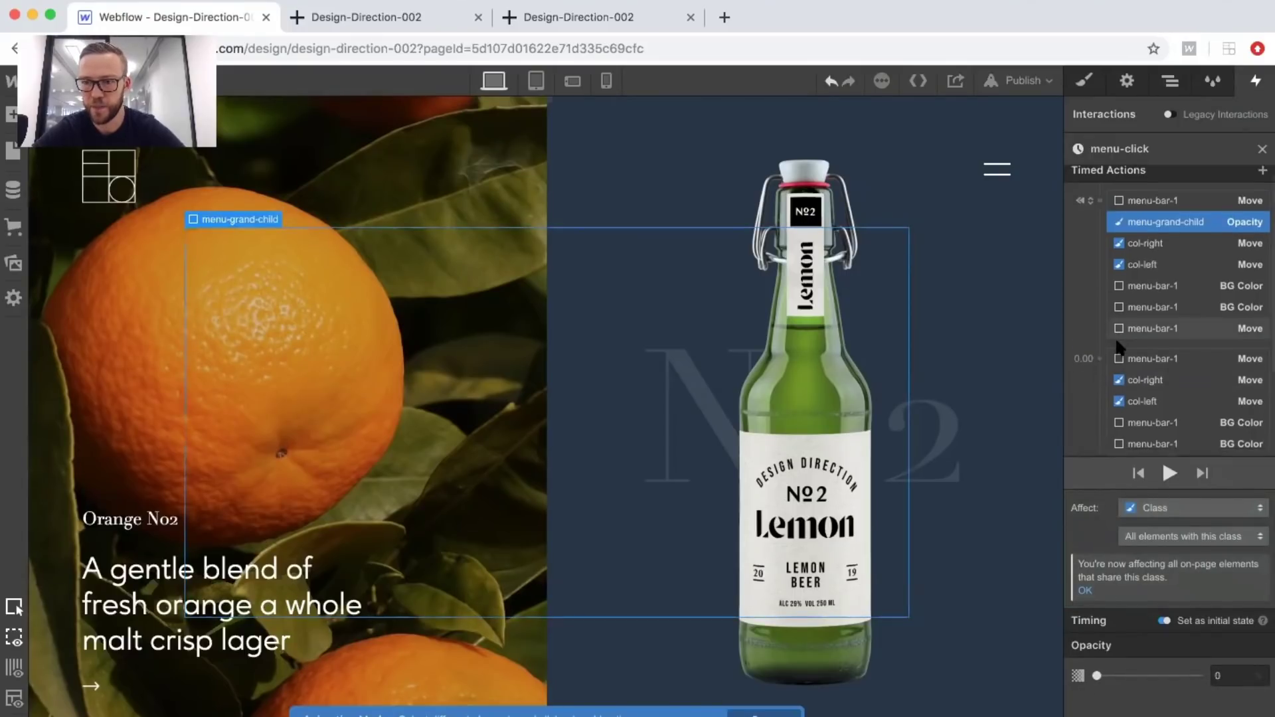
pyautogui.click(1100, 250)
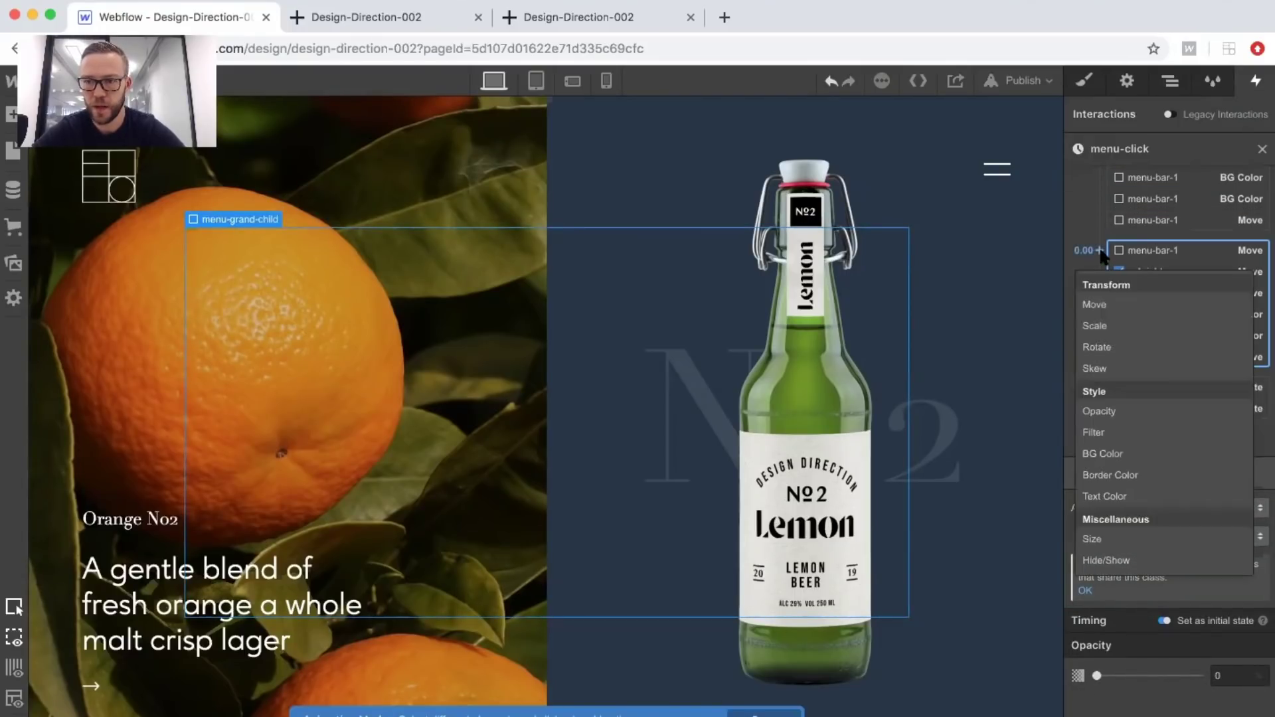
pyautogui.click(1096, 407)
pyautogui.click(1151, 688)
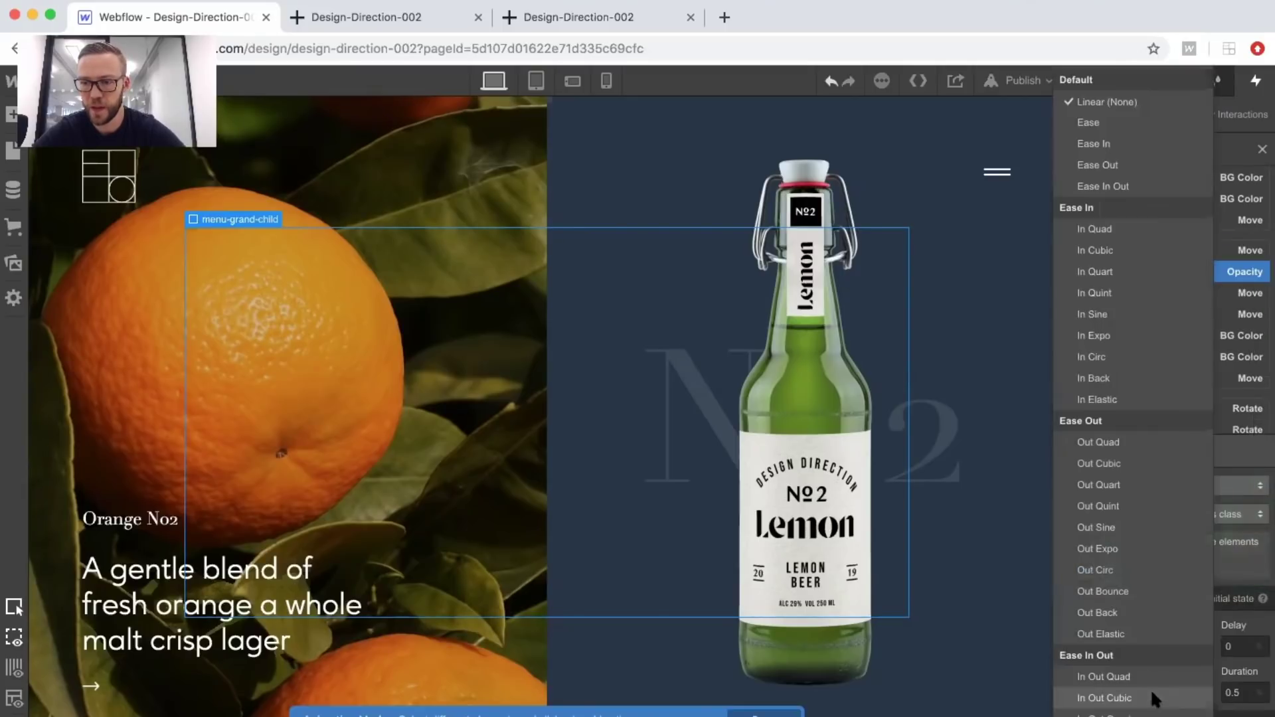
pyautogui.click(1089, 124)
pyautogui.doubleClick(1242, 696)
pyautogui.press('BackSpace')
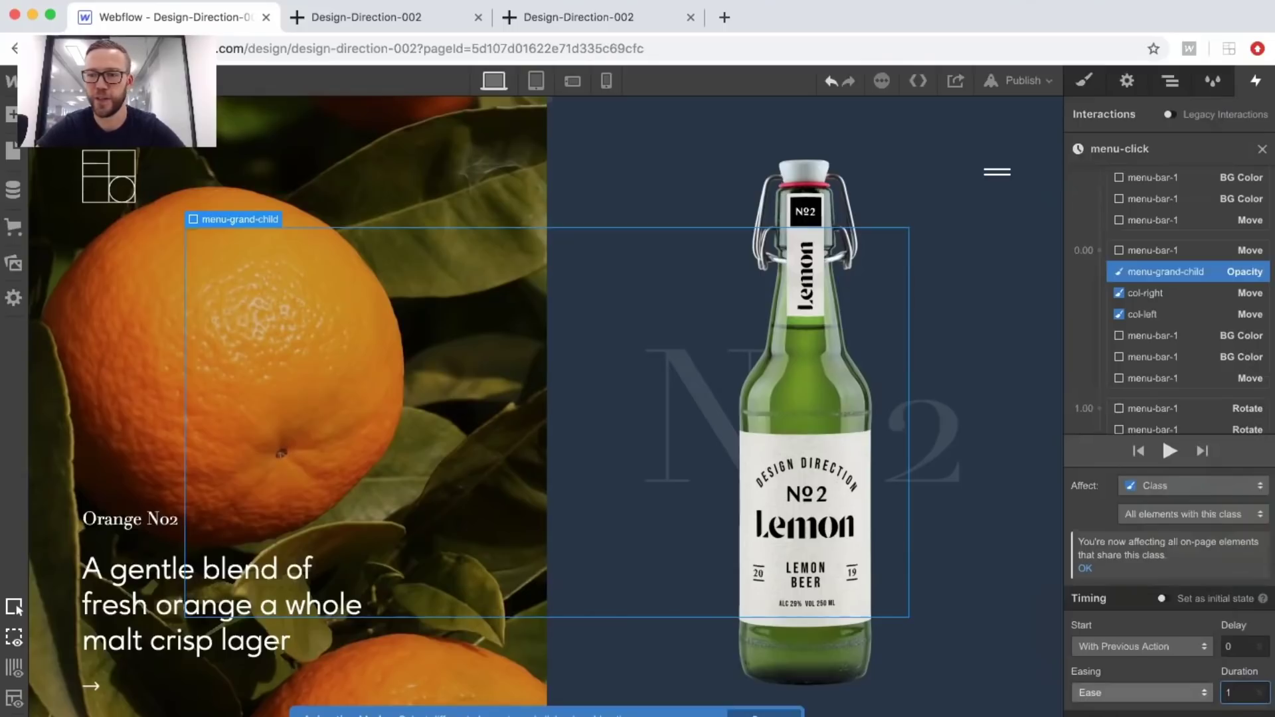
# Review the timed actions and test the menu opening with its content fade in the page preview, returning to the interaction editor.
pyautogui.scroll(-2, 1152, 309)
pyautogui.scroll(2, 1155, 315)
pyautogui.scroll(1, 1155, 315)
pyautogui.scroll(-3, 1154, 316)
pyautogui.scroll(-1, 1154, 316)
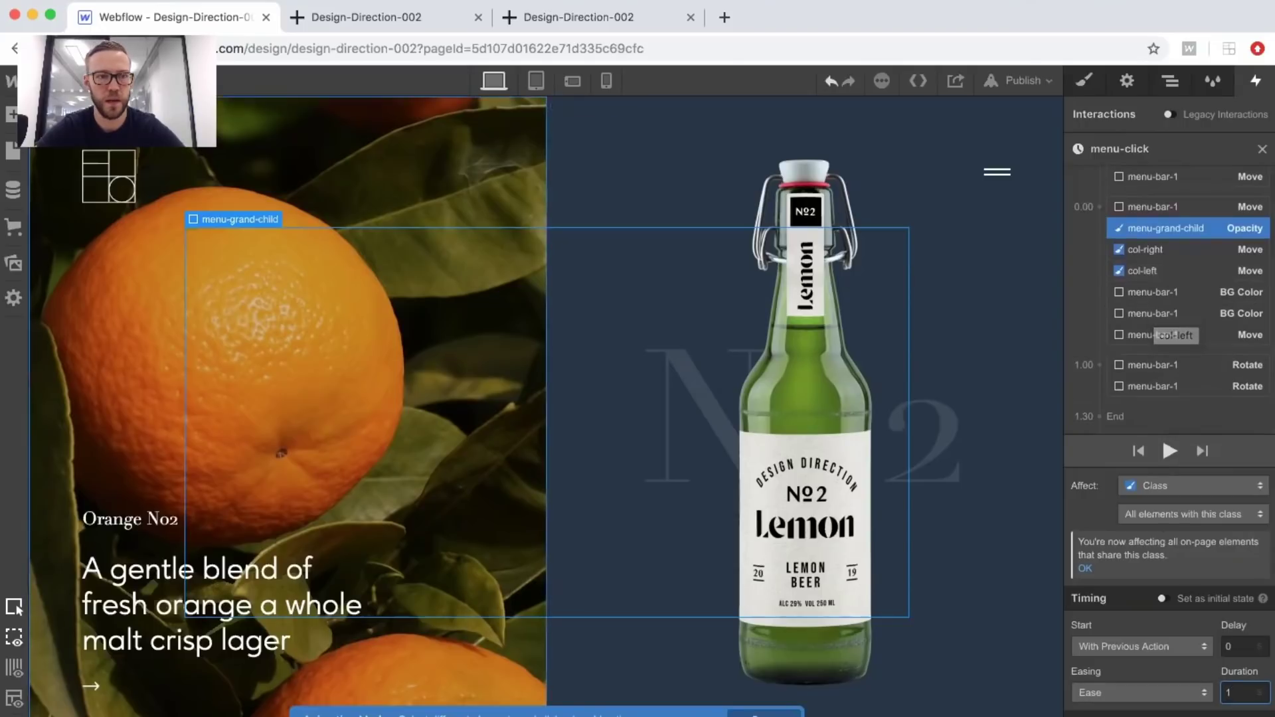
pyautogui.press('super+shift+p')
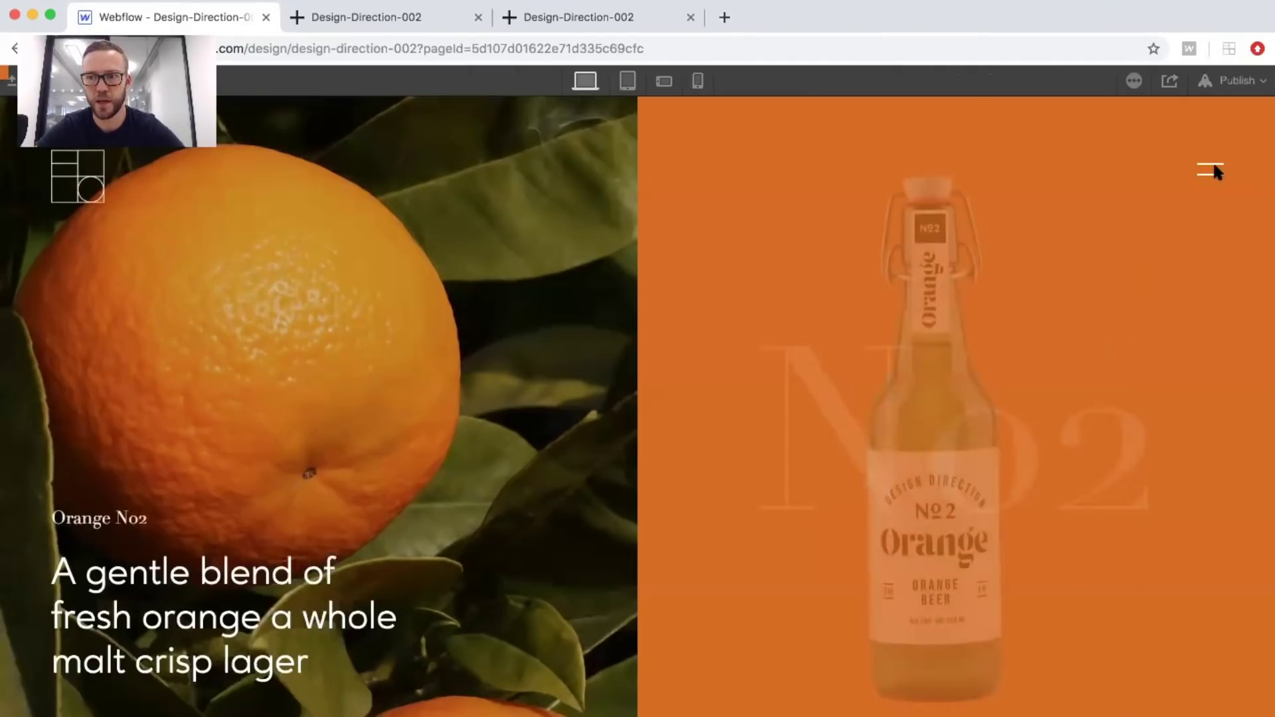
pyautogui.click(1213, 171)
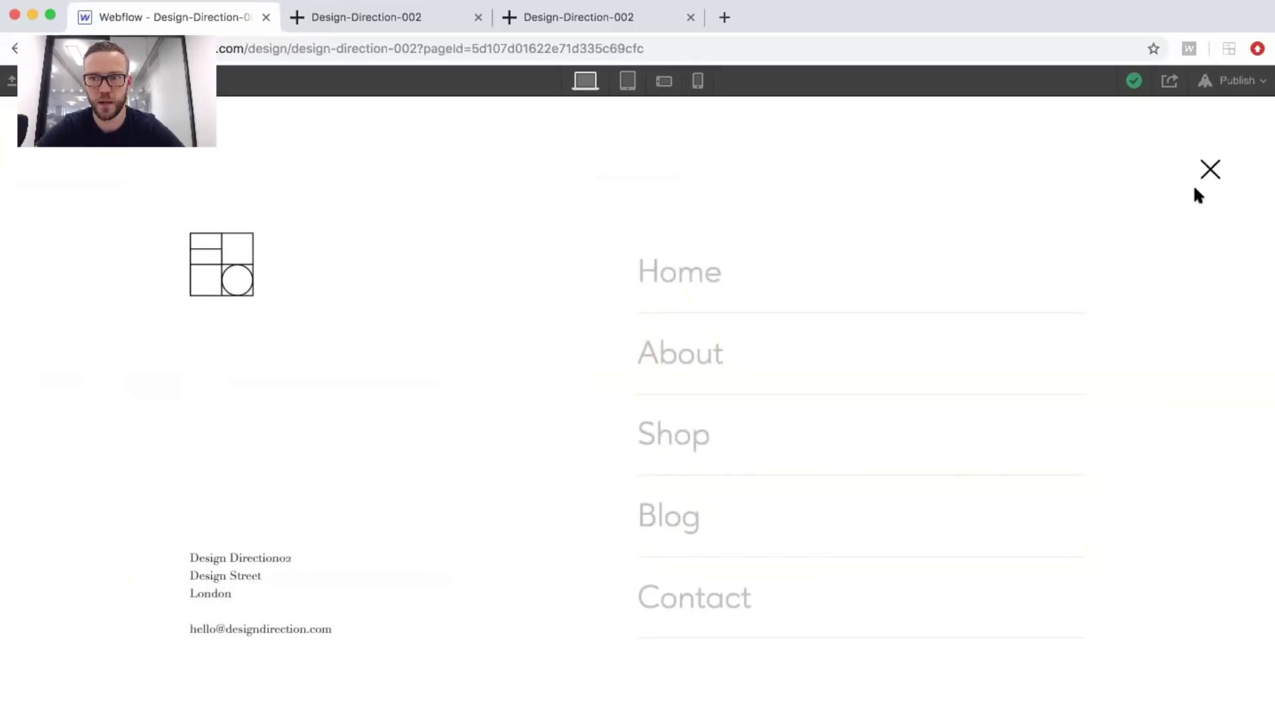
pyautogui.press('super+shift+p')
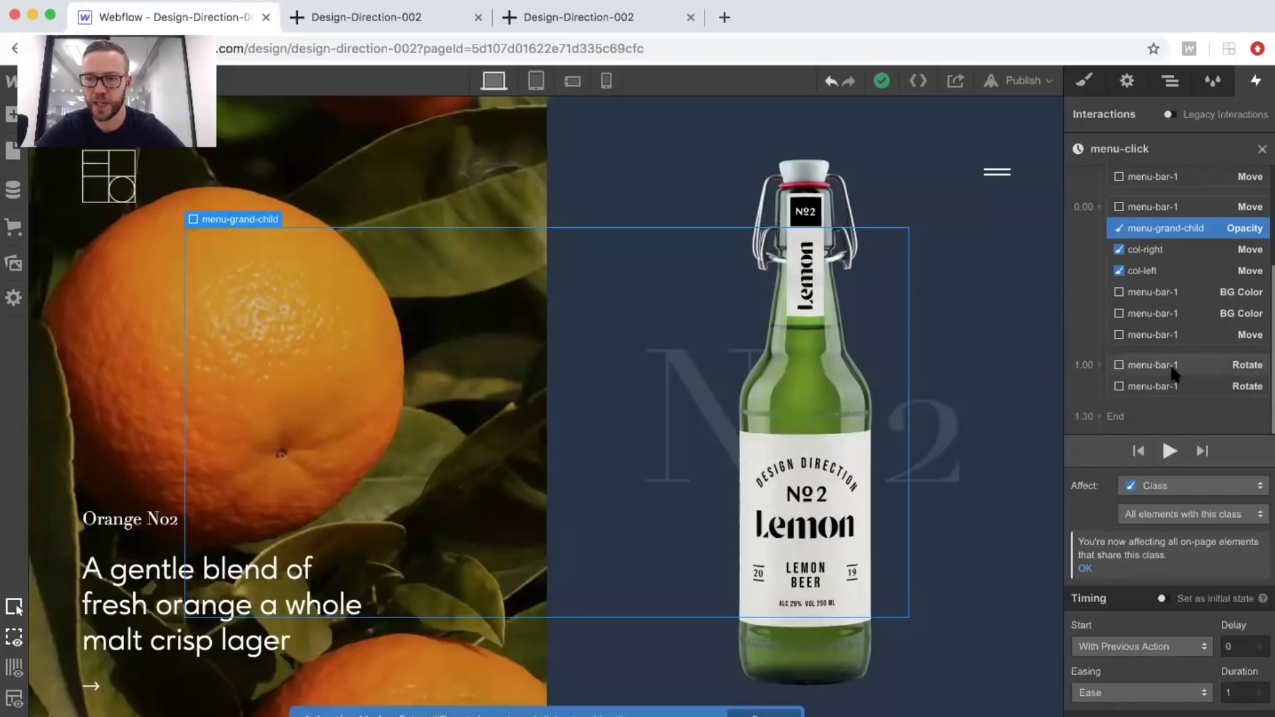
# Set both menu-bar-1 Rotate actions to start With Previous Action with a delay of 0.6 s.
pyautogui.click(1174, 374)
pyautogui.moveTo(1146, 359); pyautogui.dragTo(1149, 345)
pyautogui.click(1239, 603)
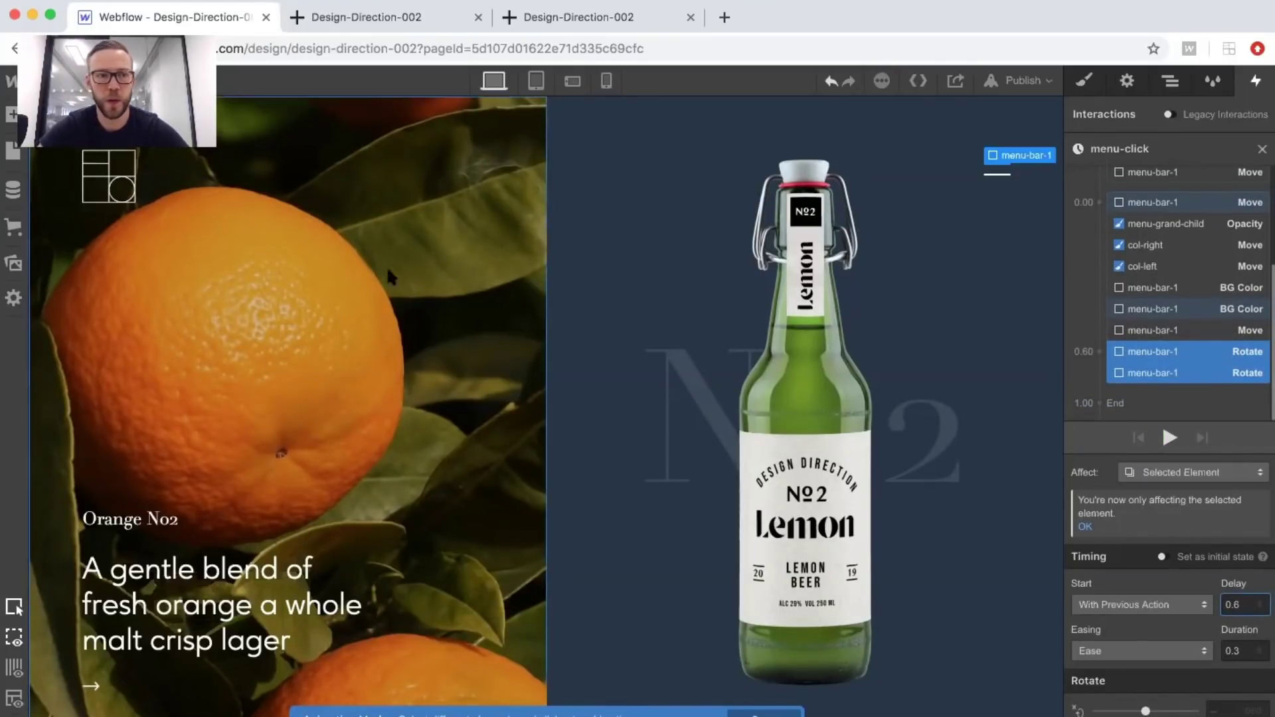
# Test the menu opening and the delayed X rotation twice in the page preview, returning to the interaction editor.
pyautogui.press('super+shift+p')
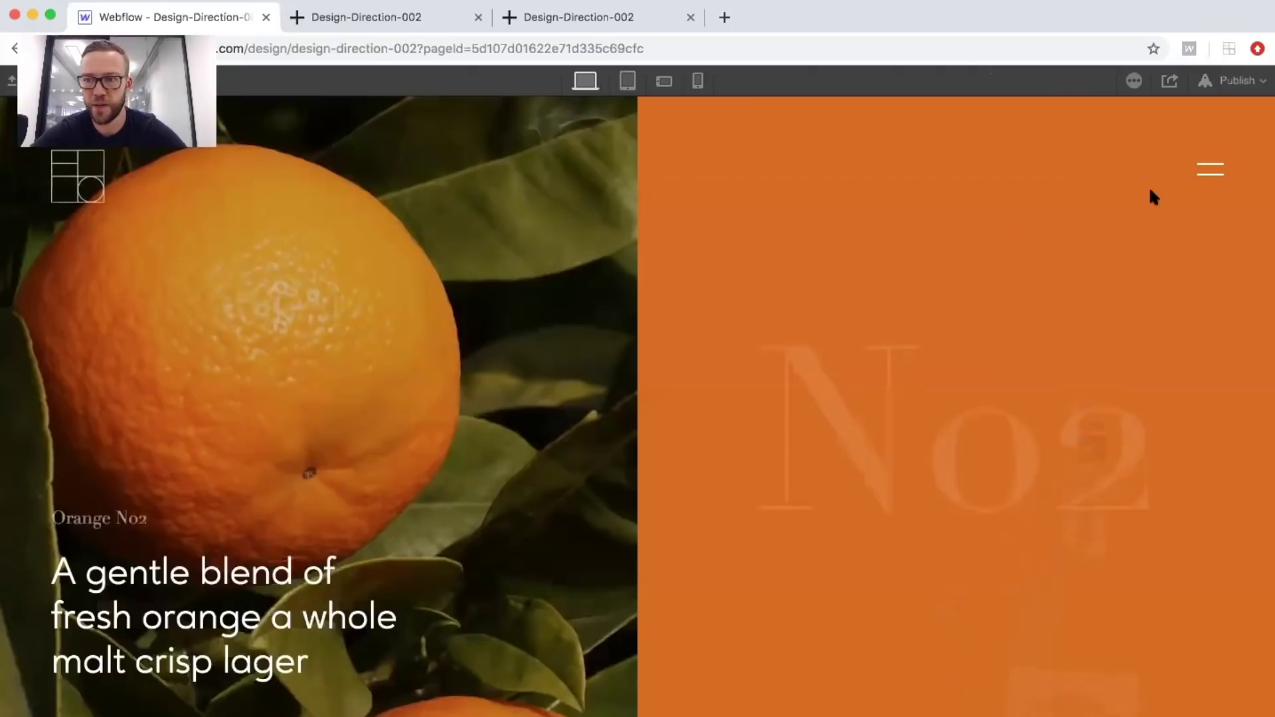
pyautogui.click(1199, 171)
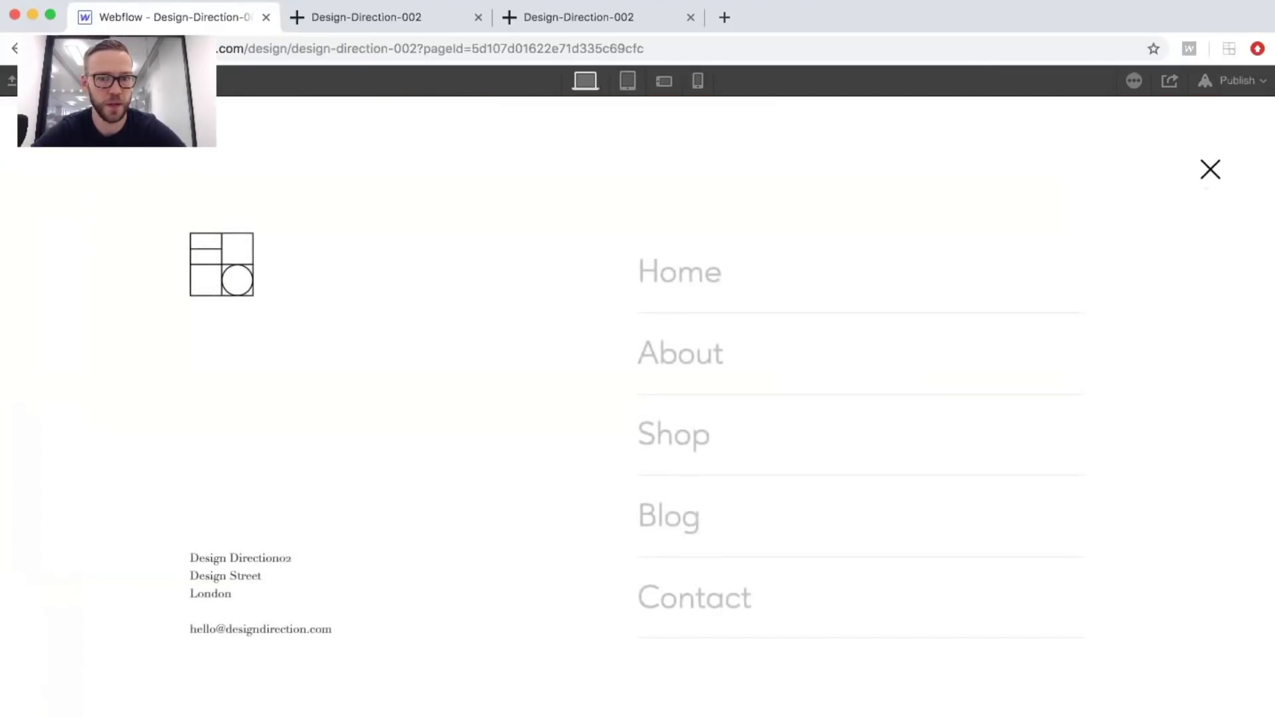
pyautogui.press('super+shift+p')
pyautogui.press('super+shift+p')
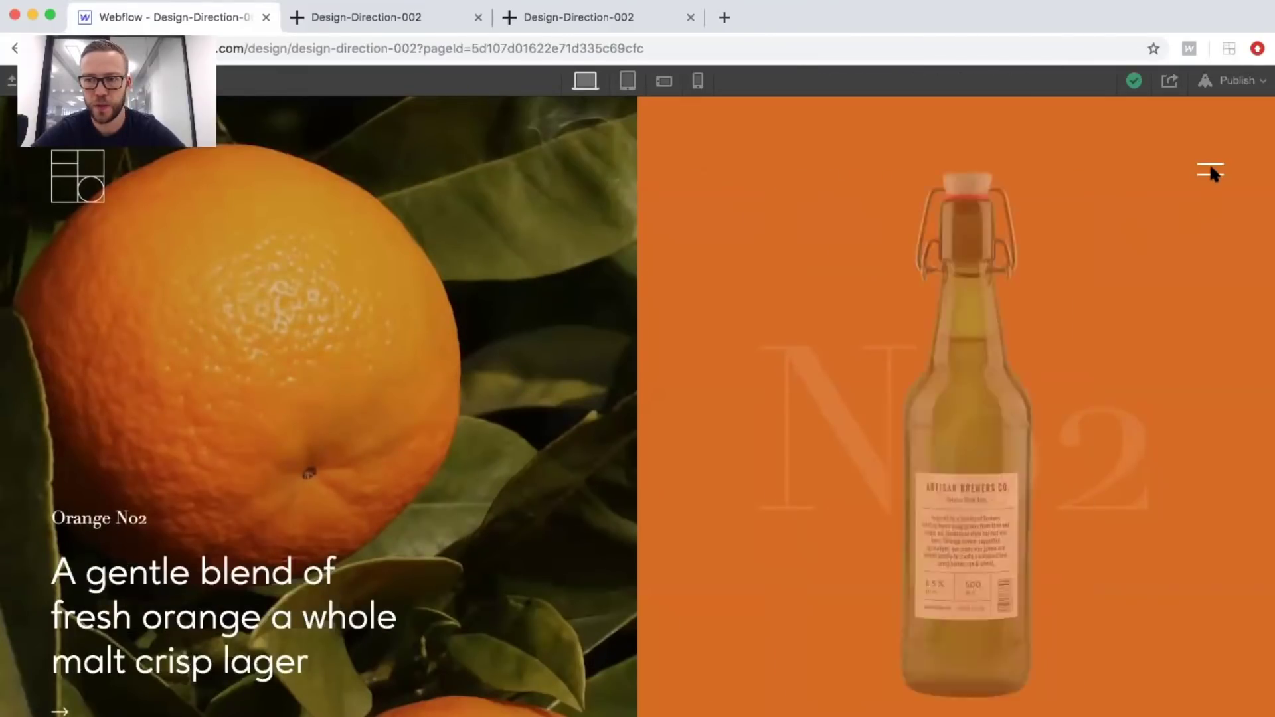
pyautogui.click(1210, 169)
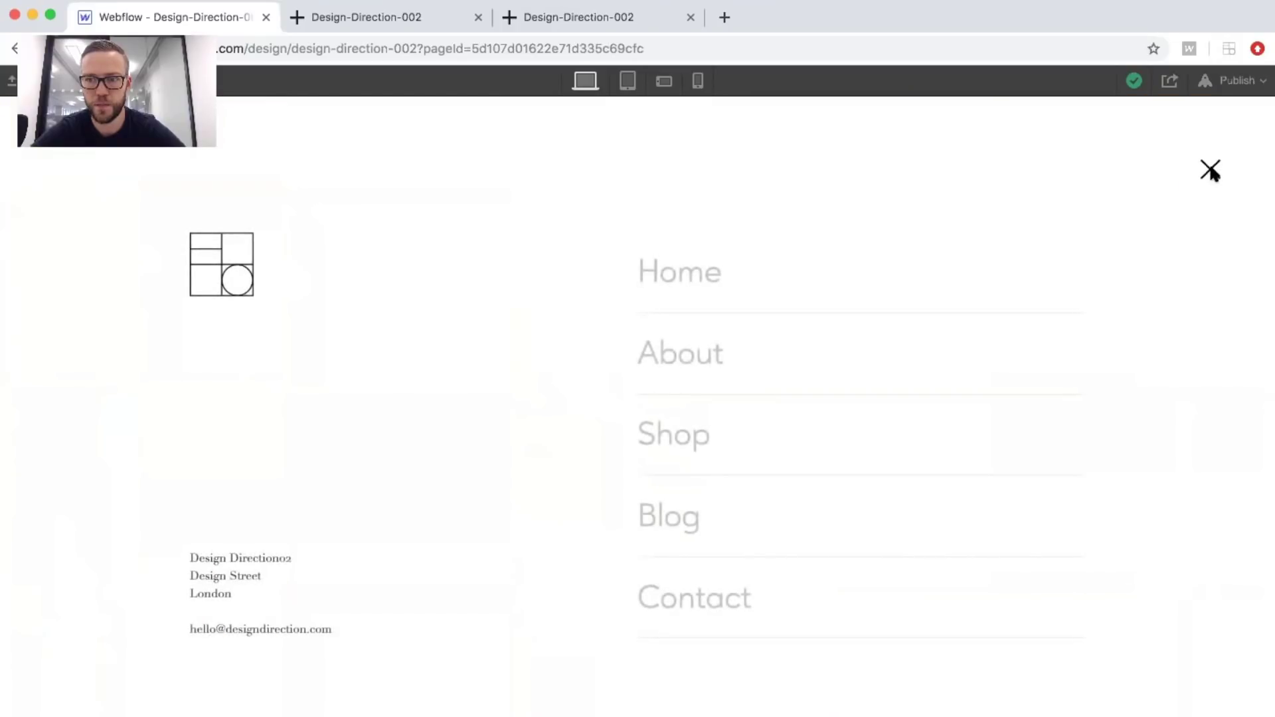
pyautogui.press('super+shift+p')
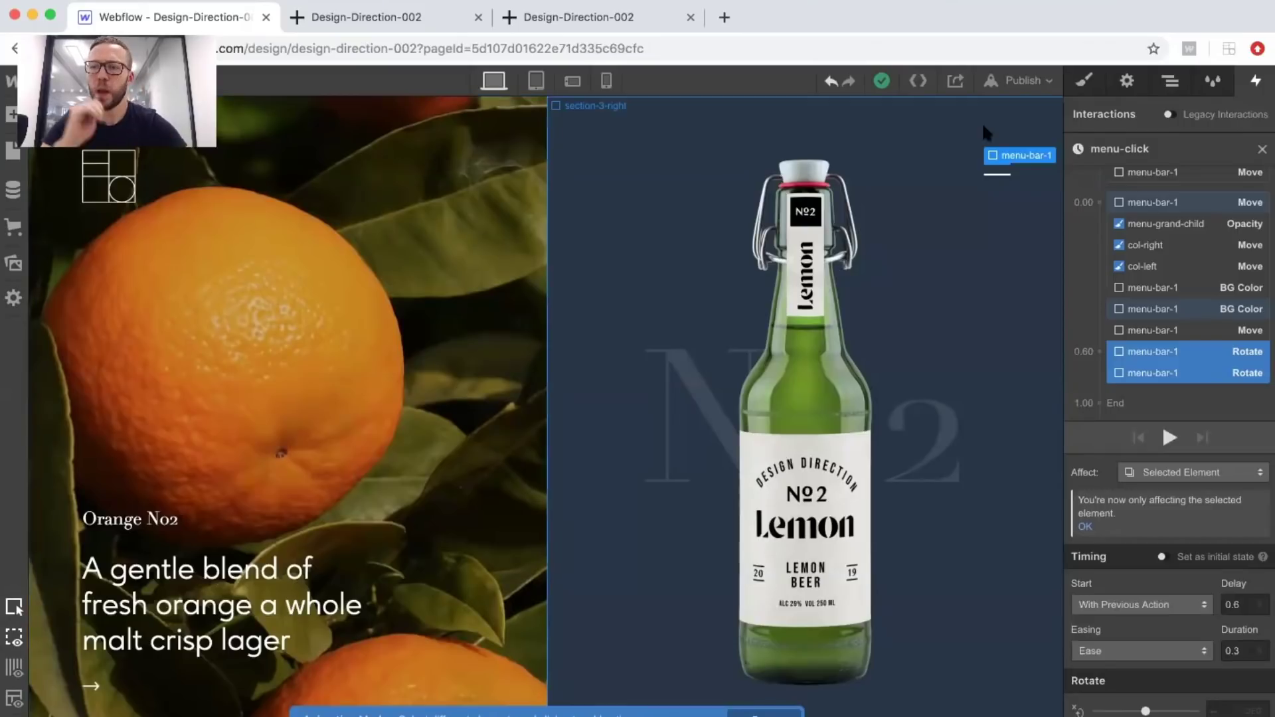
# Publish the site to its webflow.io subdomain from the page preview.
pyautogui.click(1171, 80)
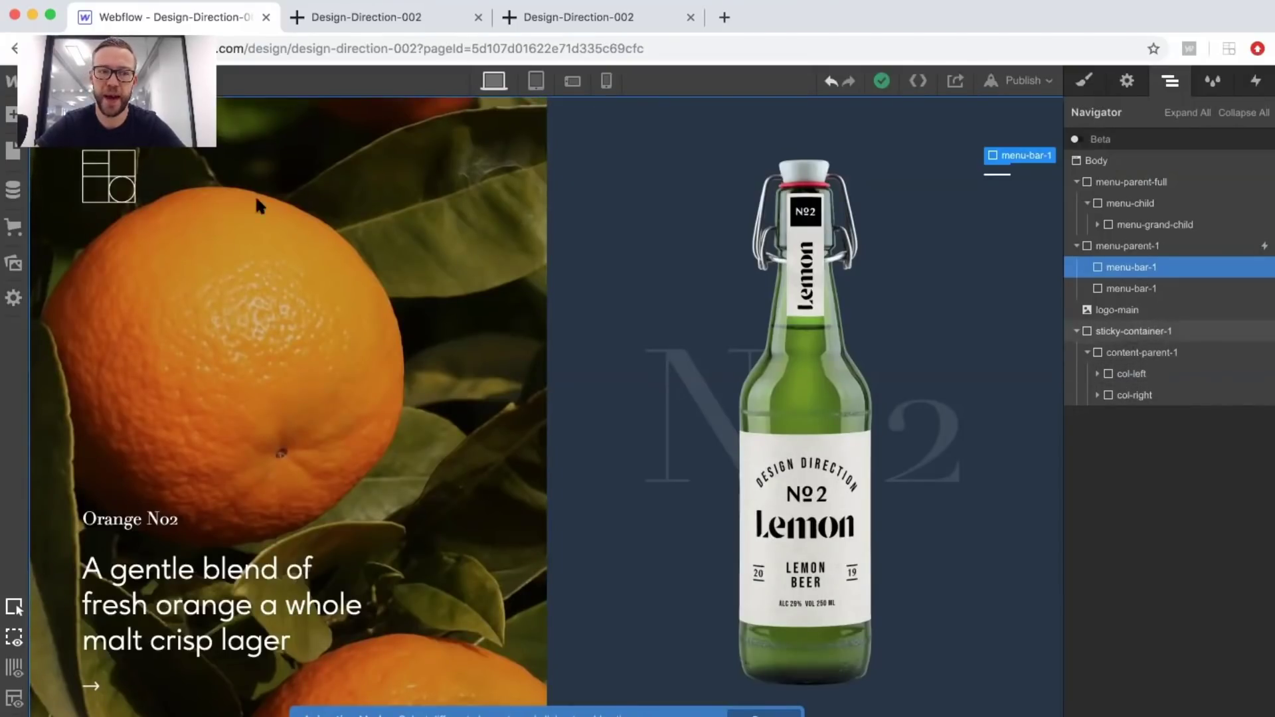
pyautogui.press('super+shift+p')
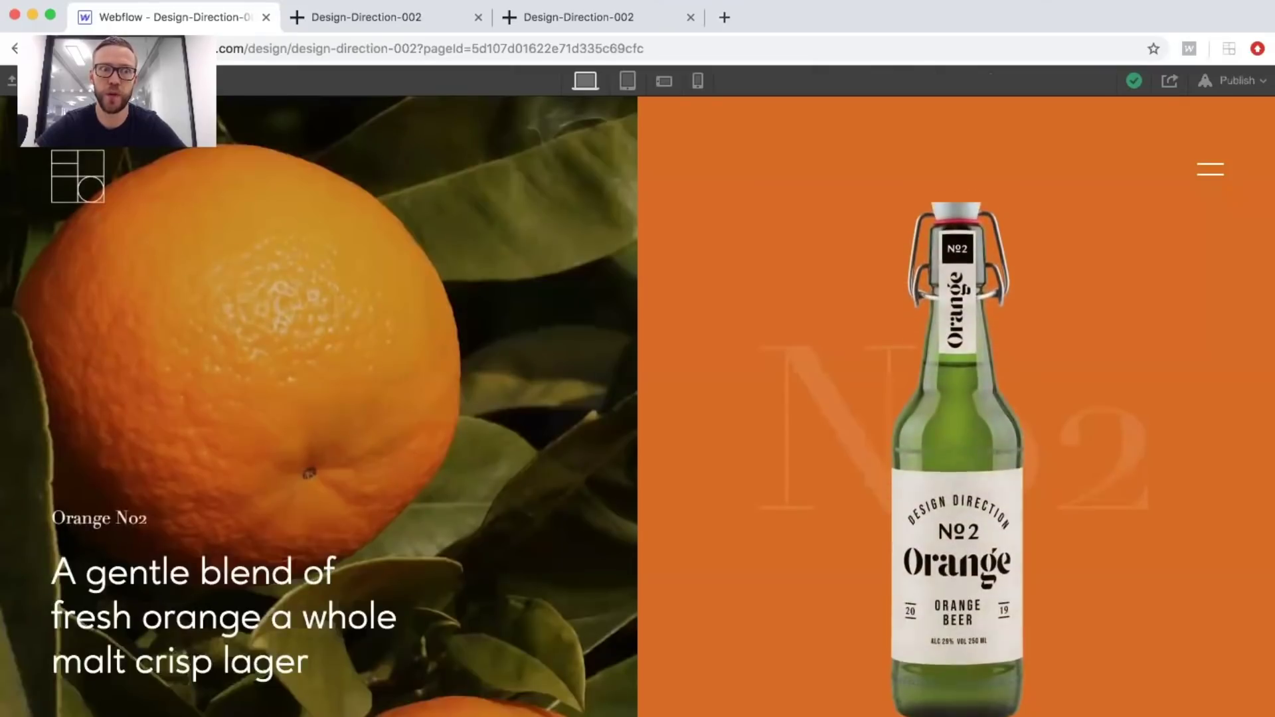
pyautogui.press('super+shift+p')
pyautogui.press('super+shift+p')
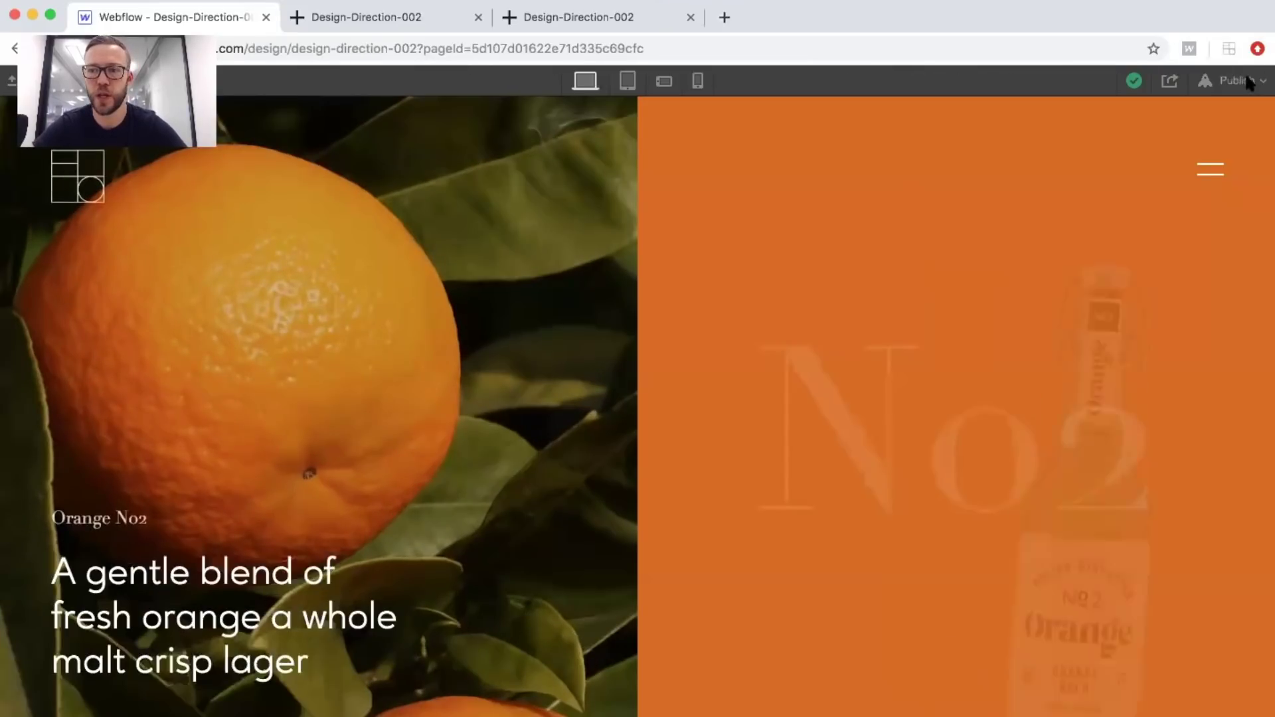
pyautogui.click(1240, 80)
pyautogui.click(1075, 256)
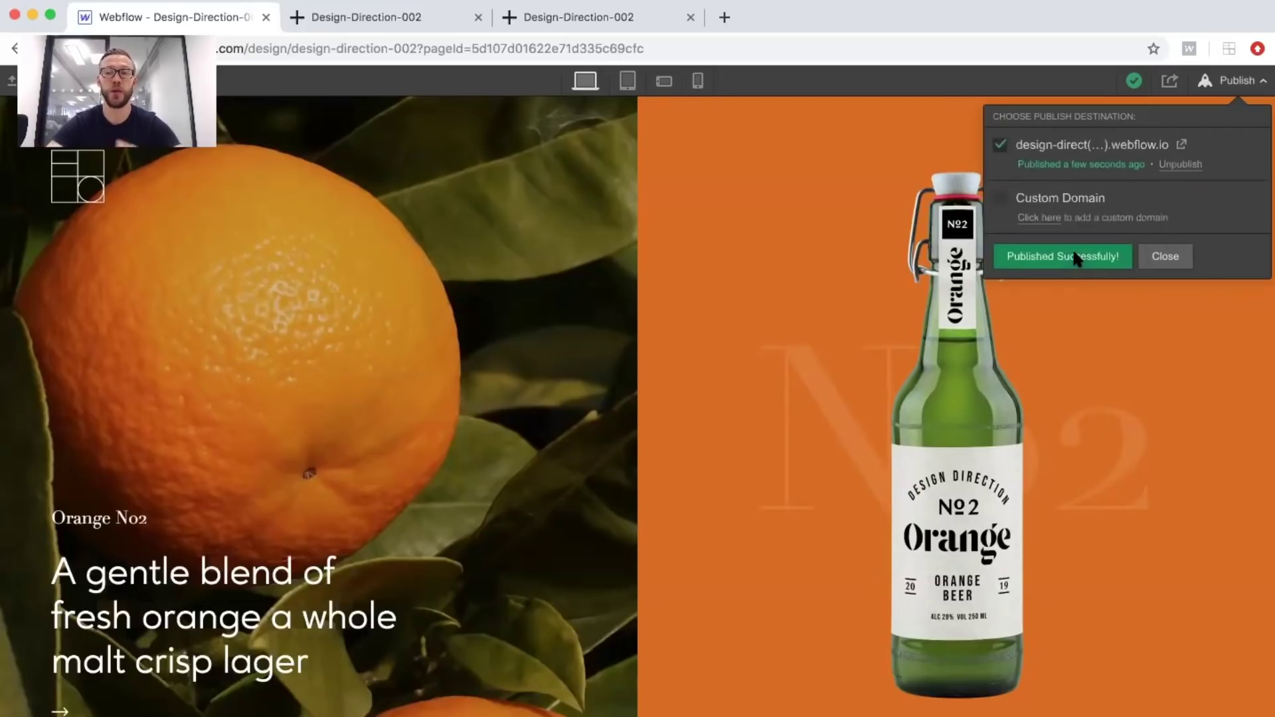
# Open the published Home-2 page, test its menu opening, and return to the Webflow Designer's editing mode.
pyautogui.click(1181, 144)
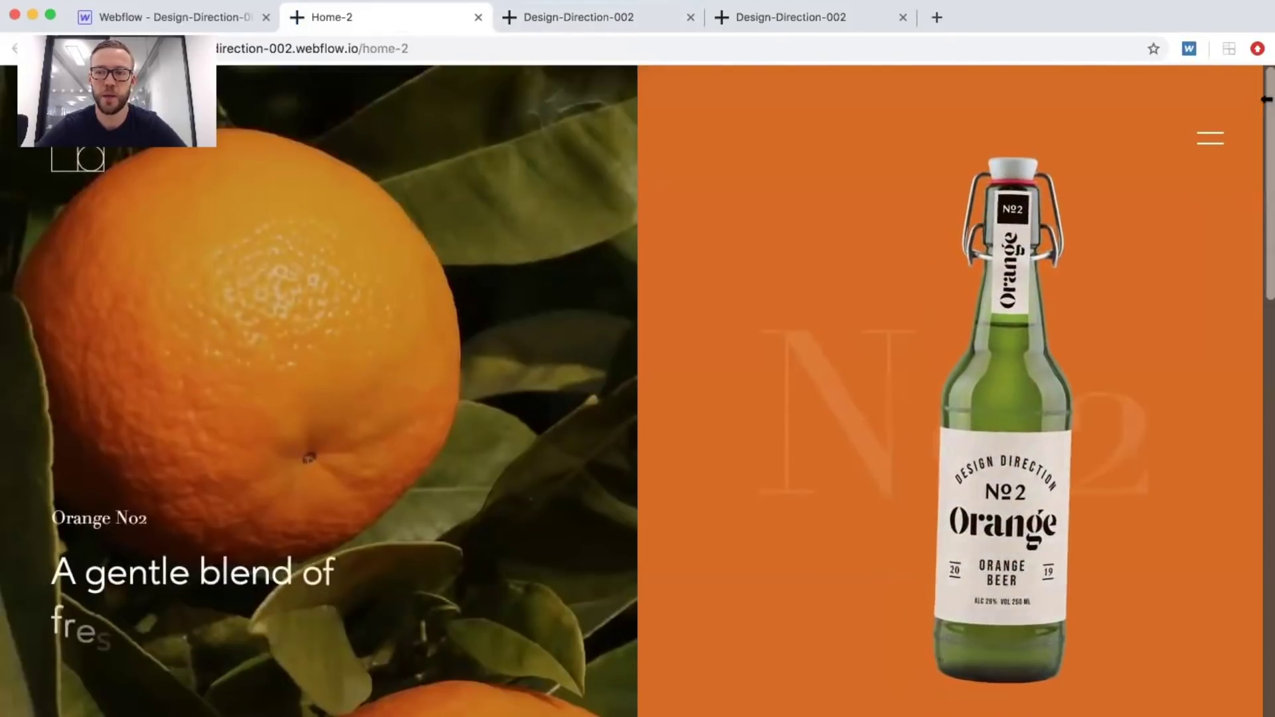
pyautogui.click(1206, 136)
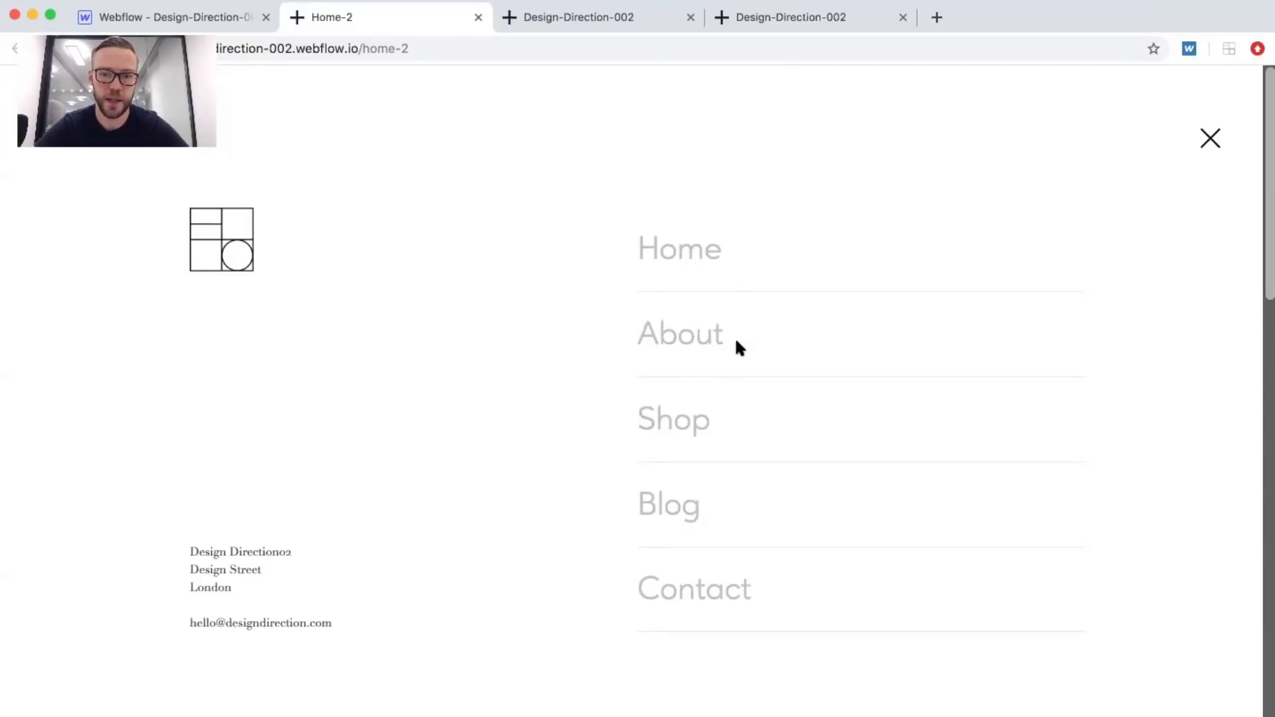
pyautogui.press('super+ctrl+d')
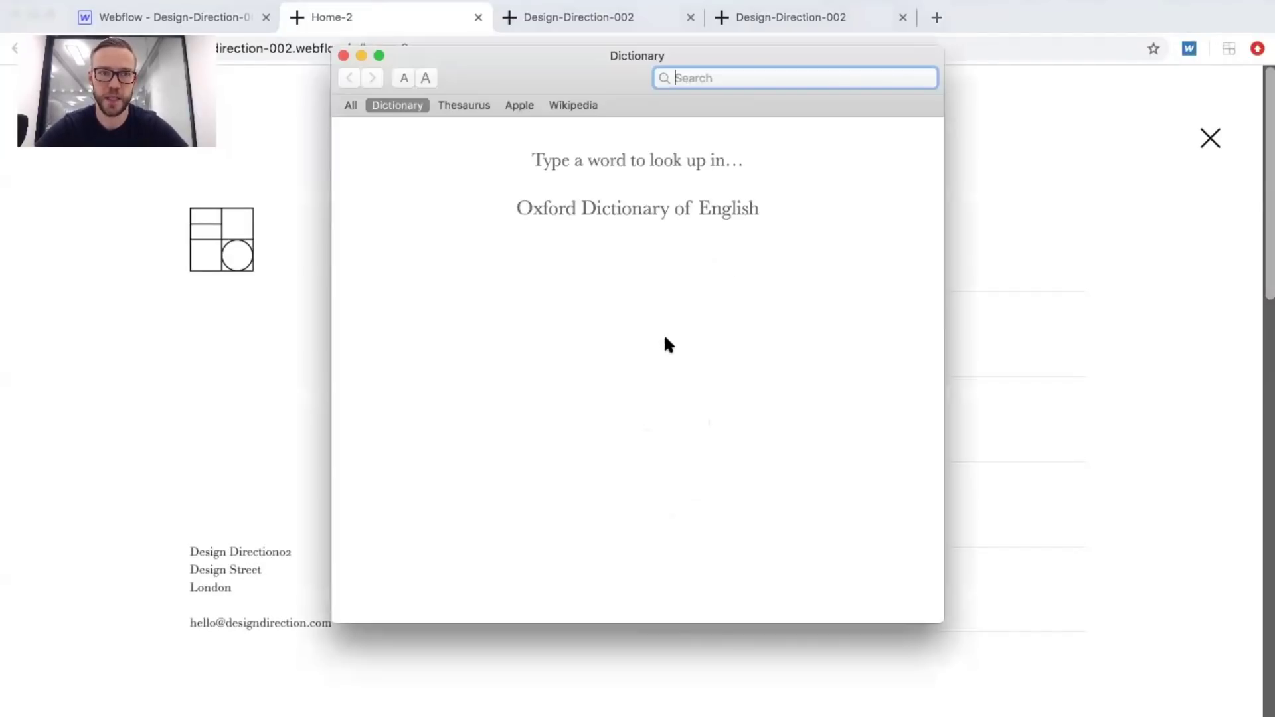
pyautogui.click(343, 55)
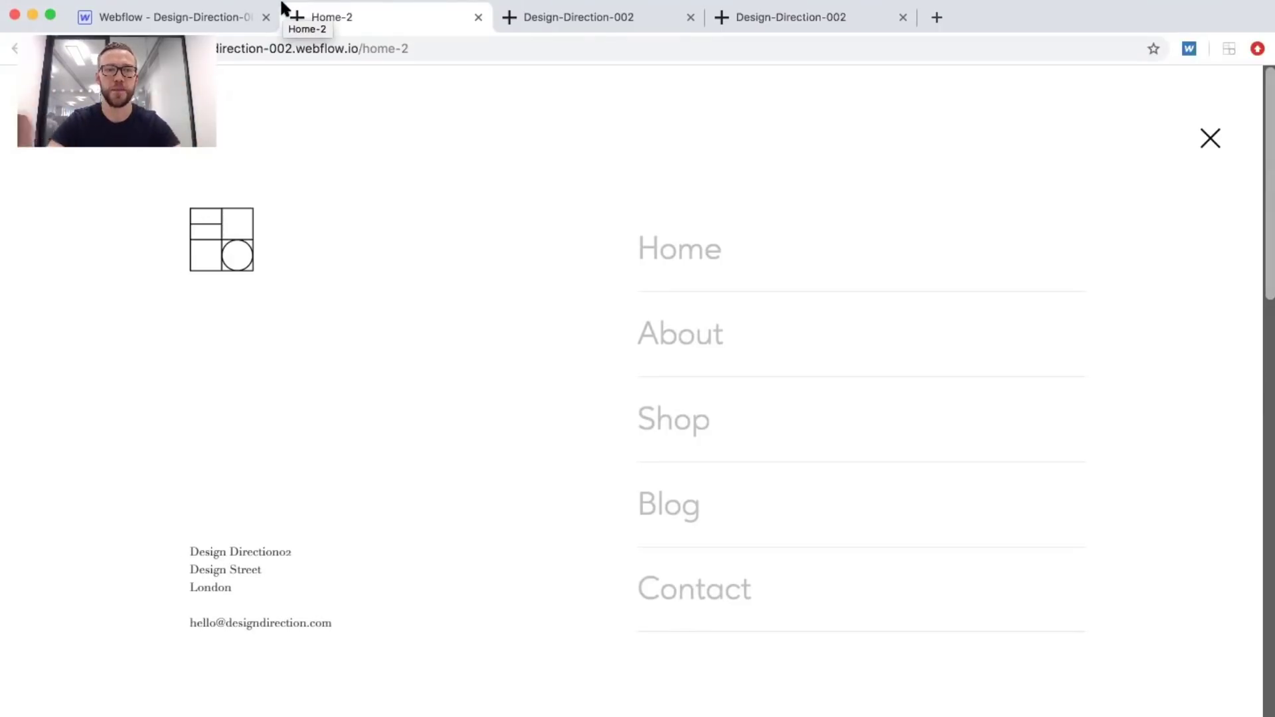
pyautogui.click(233, 7)
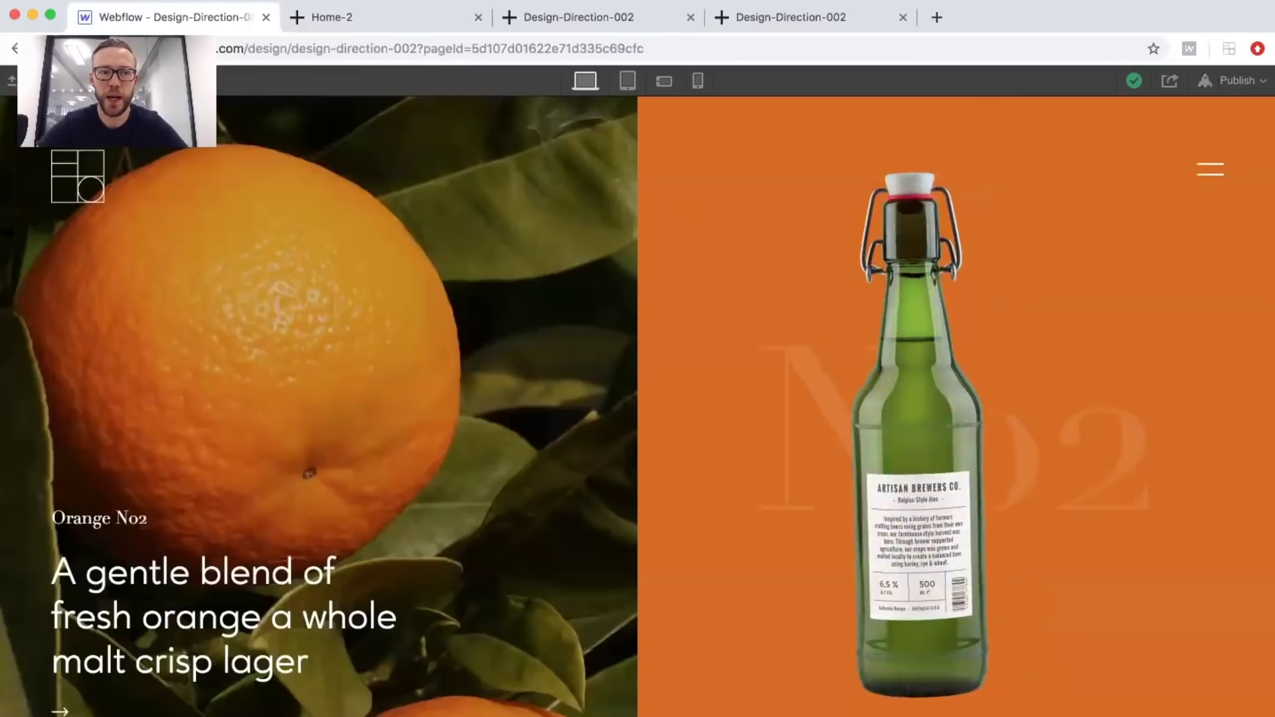
pyautogui.press('super+shift+p')
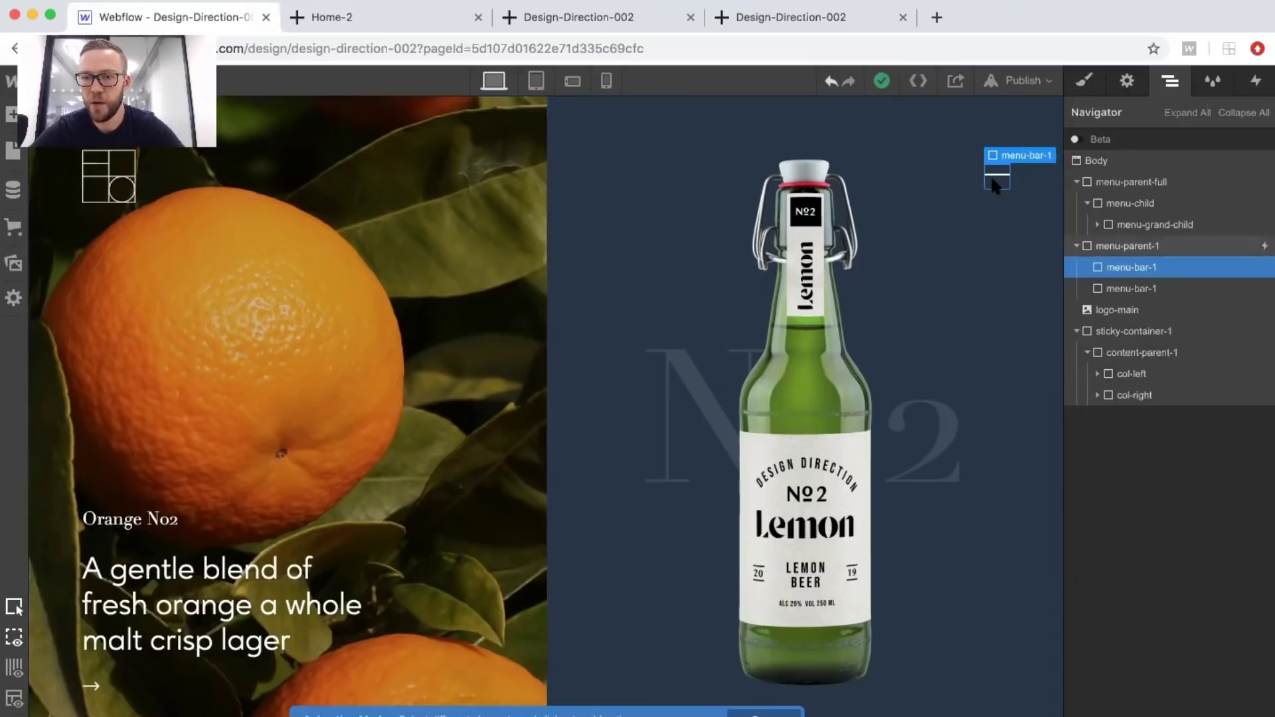
# Add an initial-state Hide/Show action with block display for the sticky-container-1 class, affecting only siblings with this class.
pyautogui.click(995, 186)
pyautogui.click(1250, 81)
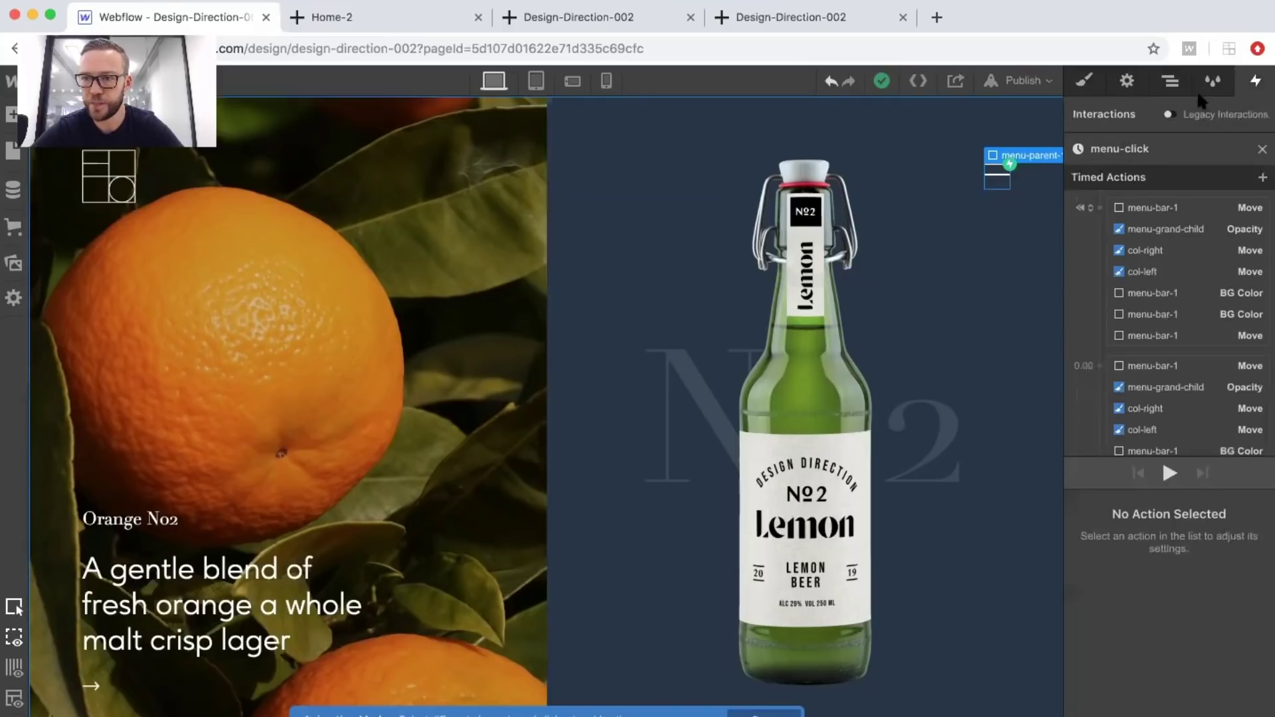
pyautogui.click(1171, 80)
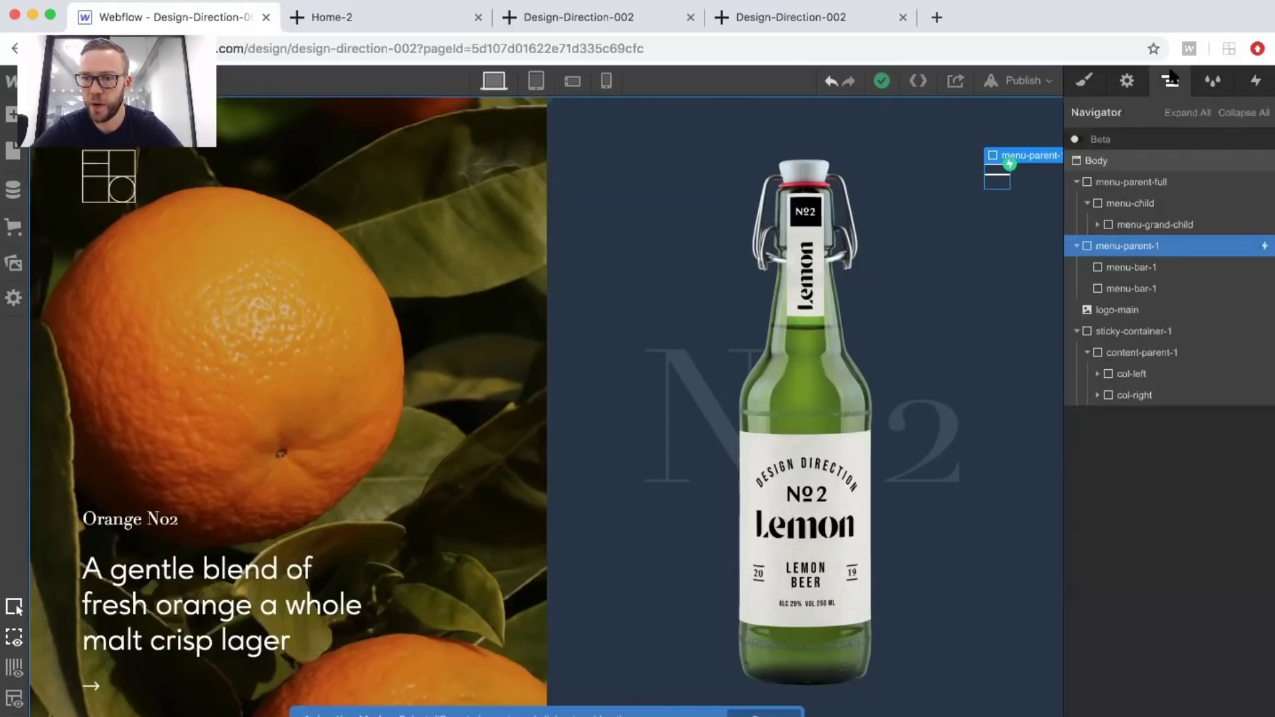
pyautogui.click(1118, 332)
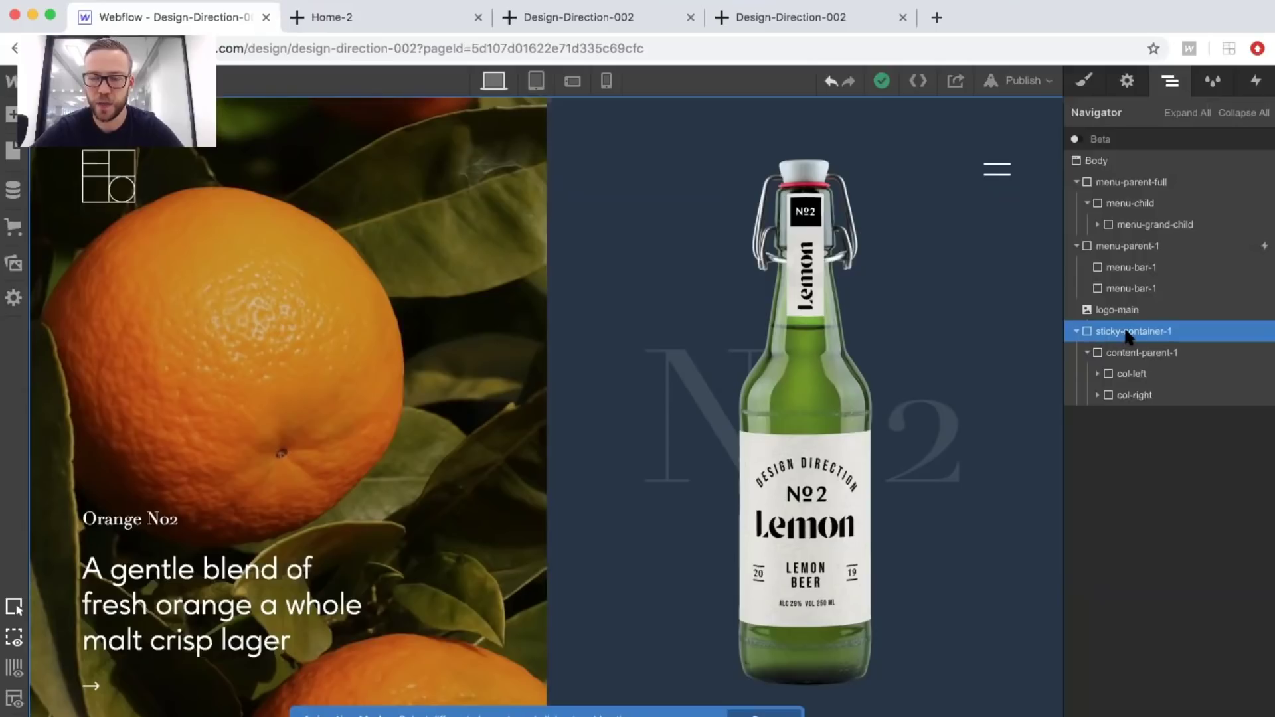
pyautogui.click(1255, 81)
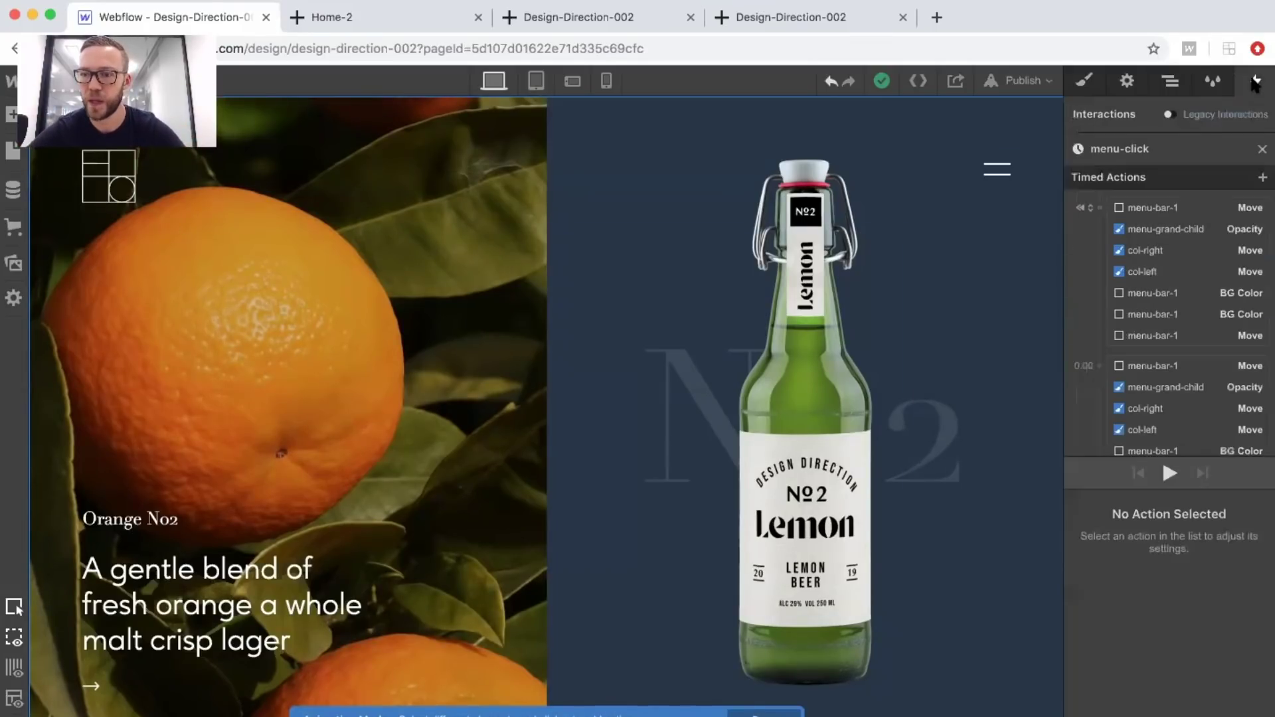
pyautogui.click(1101, 208)
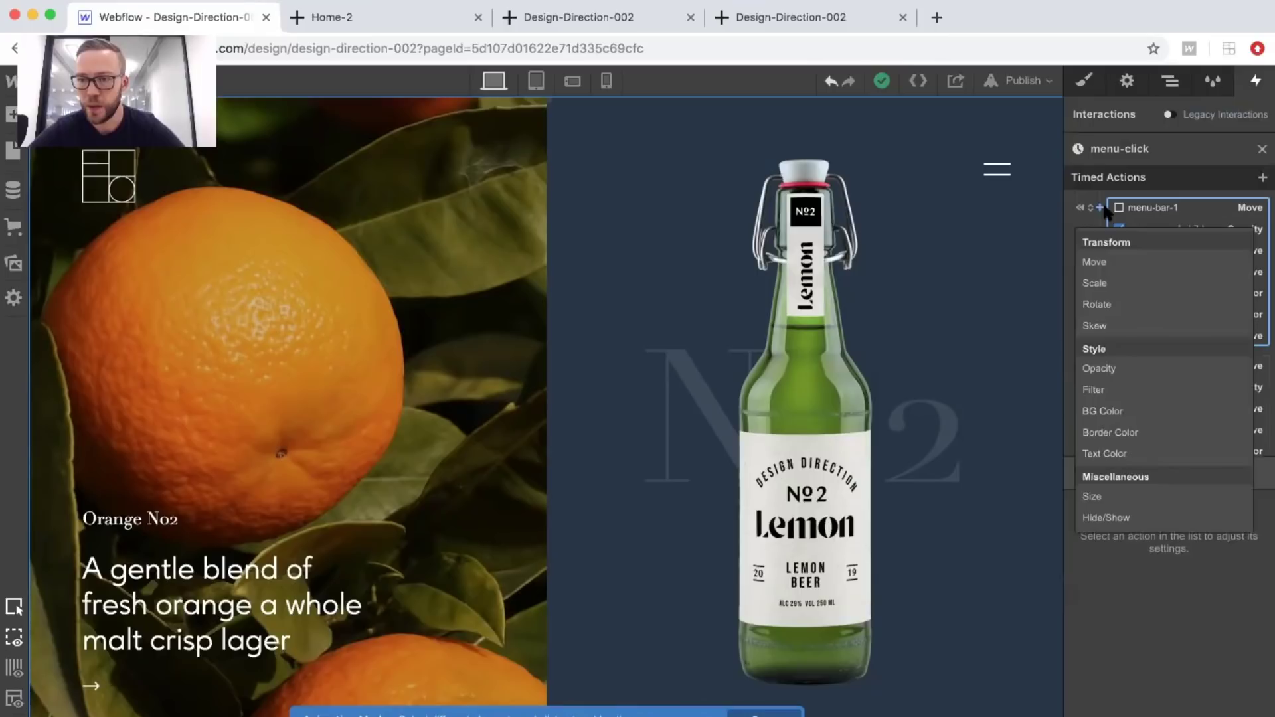
pyautogui.click(1107, 517)
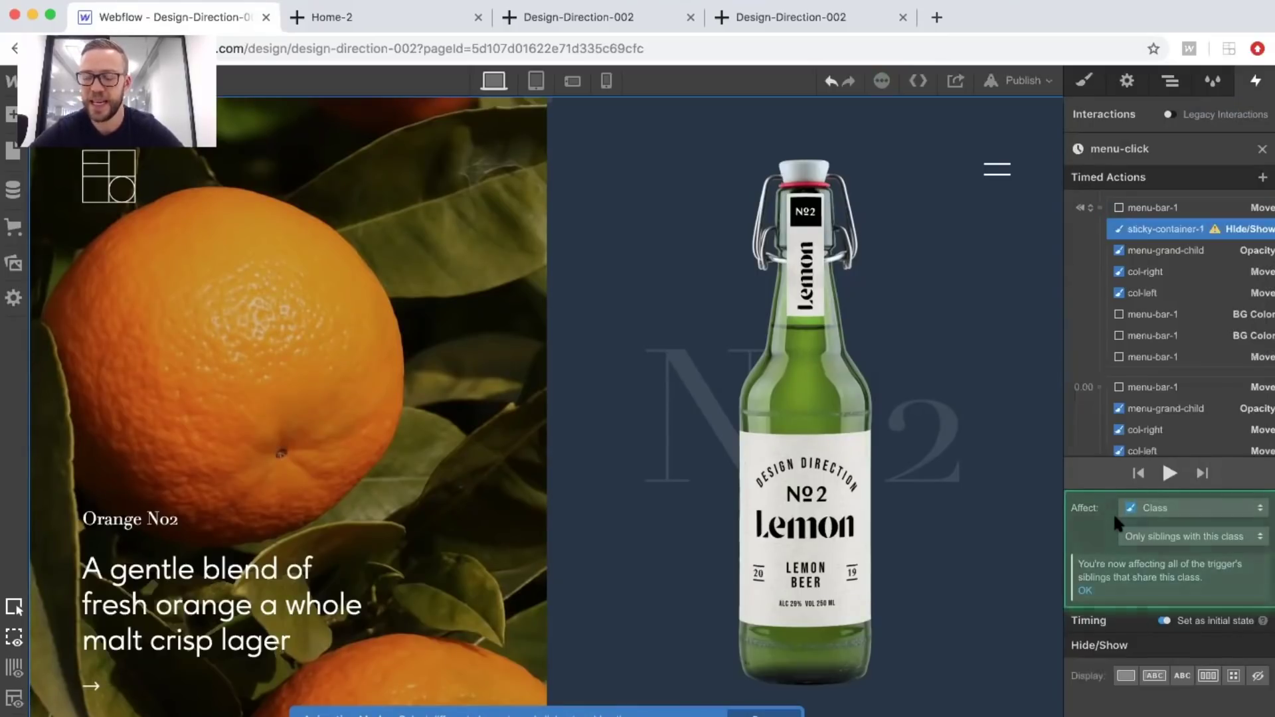
pyautogui.click(1125, 675)
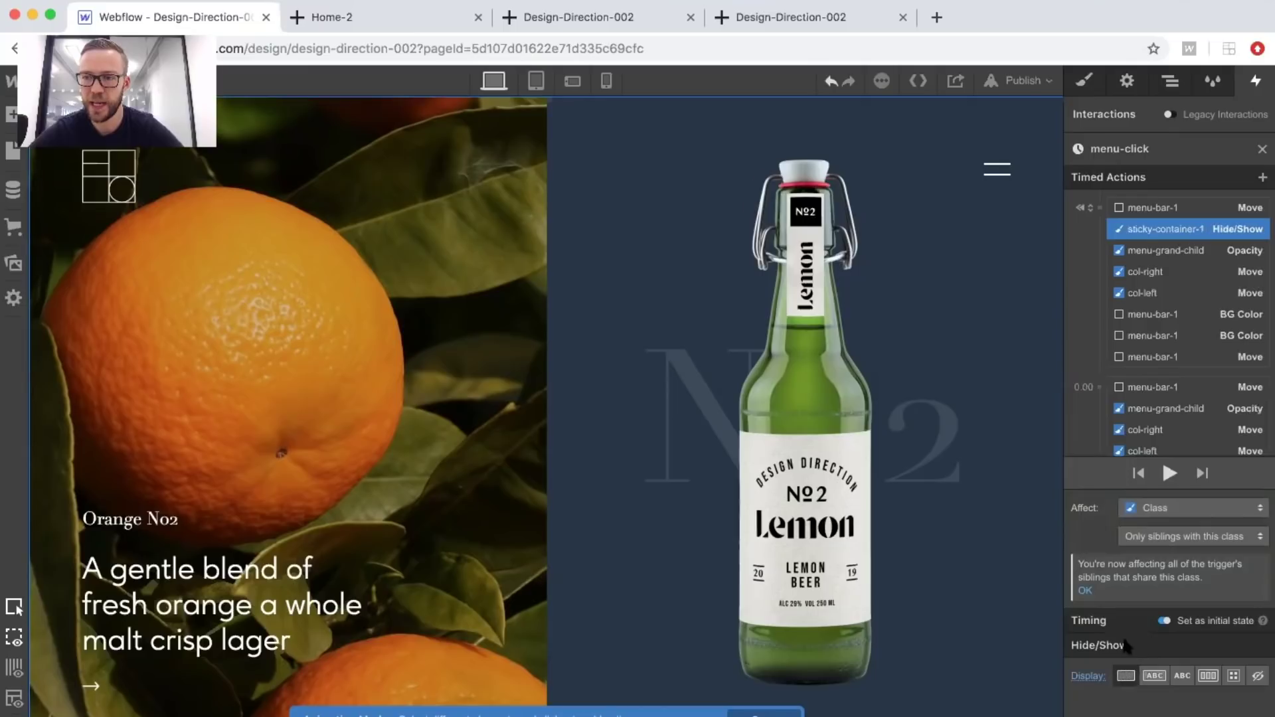
# Add a timed Hide/Show action that hides the sticky-container-1 class with the previous action in the menu-click animation.
pyautogui.scroll(-2, 1123, 431)
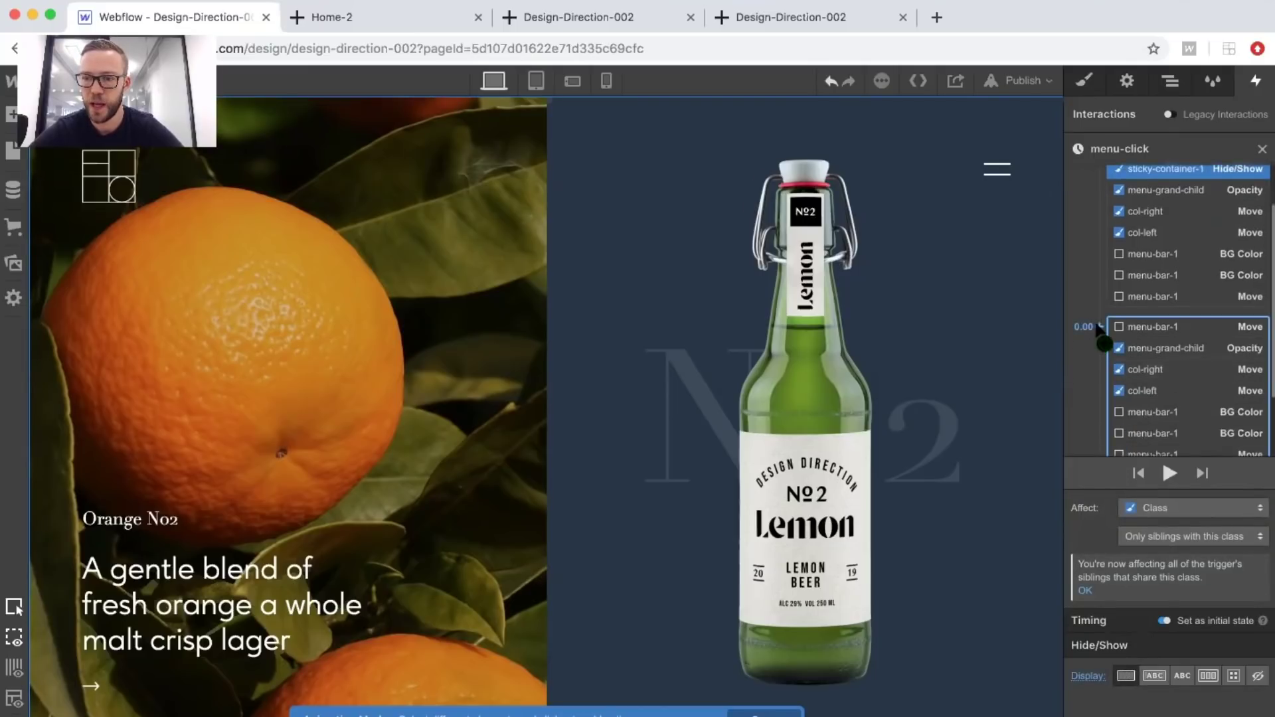
pyautogui.click(1100, 327)
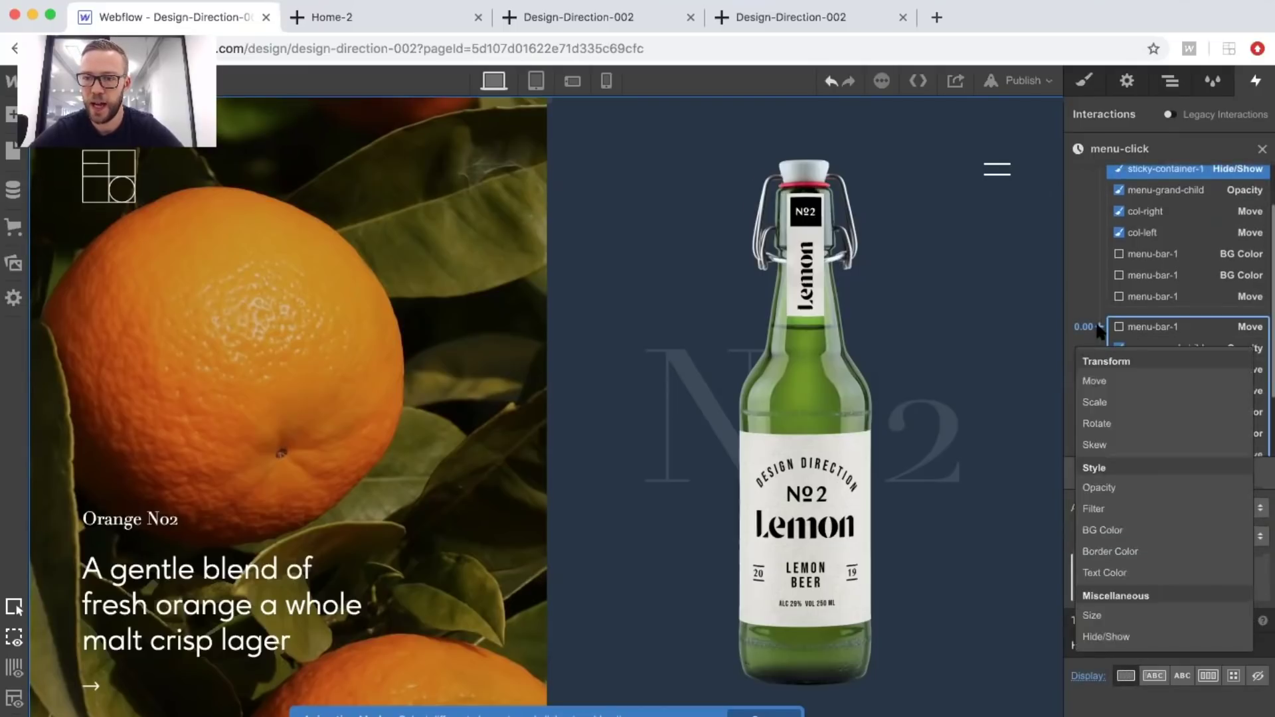
pyautogui.click(1127, 634)
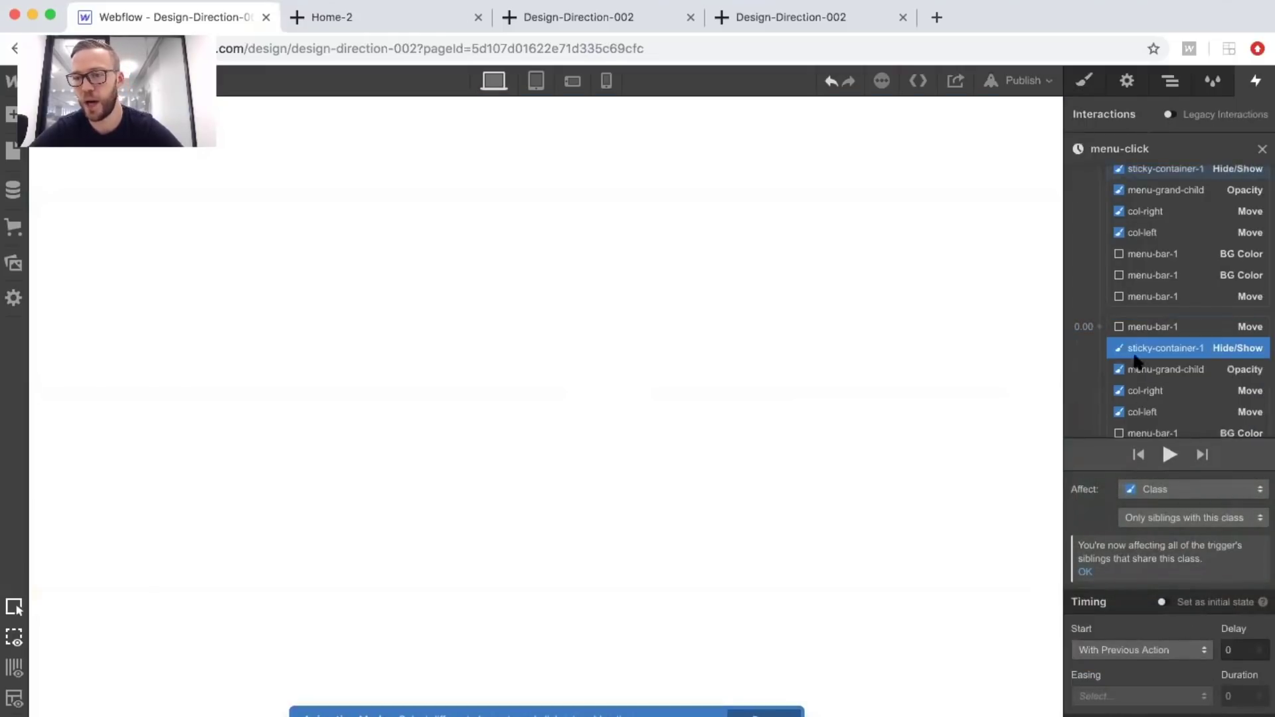
pyautogui.scroll(-4, 1136, 352)
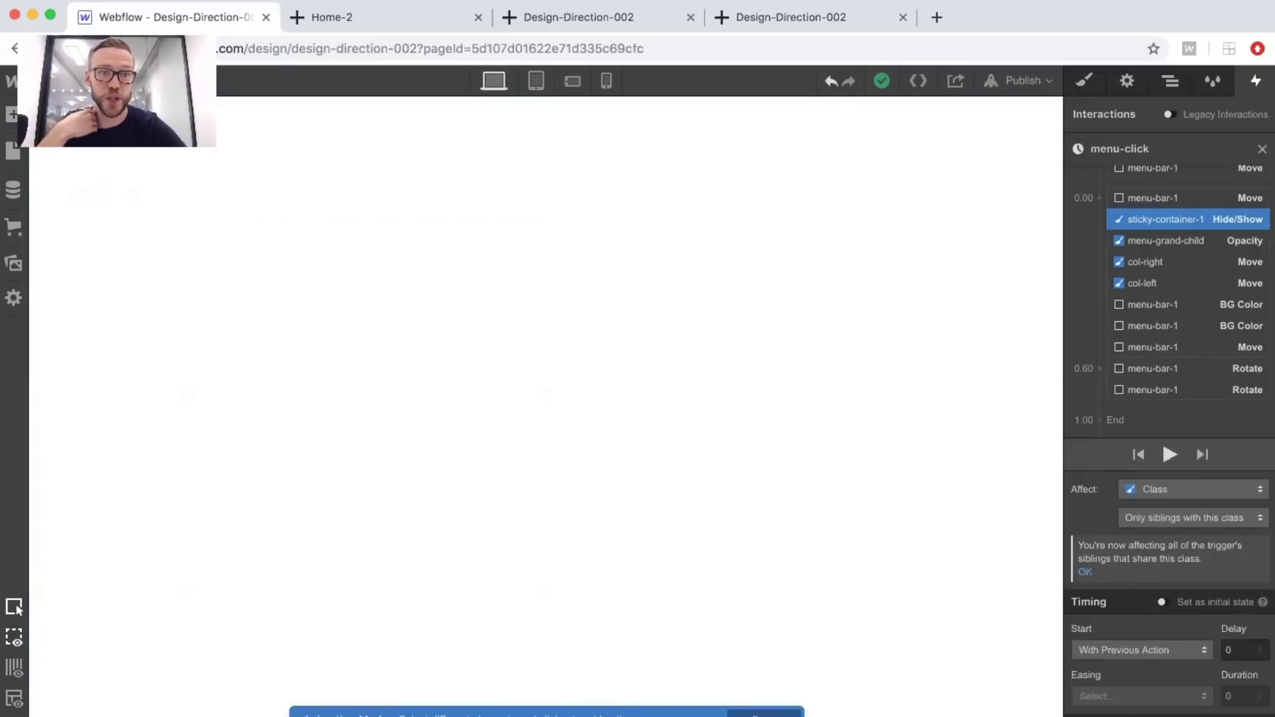
# Test the menu opening with the sticky container hidden in the page preview, returning to the editor.
pyautogui.click(14, 638)
pyautogui.click(1200, 167)
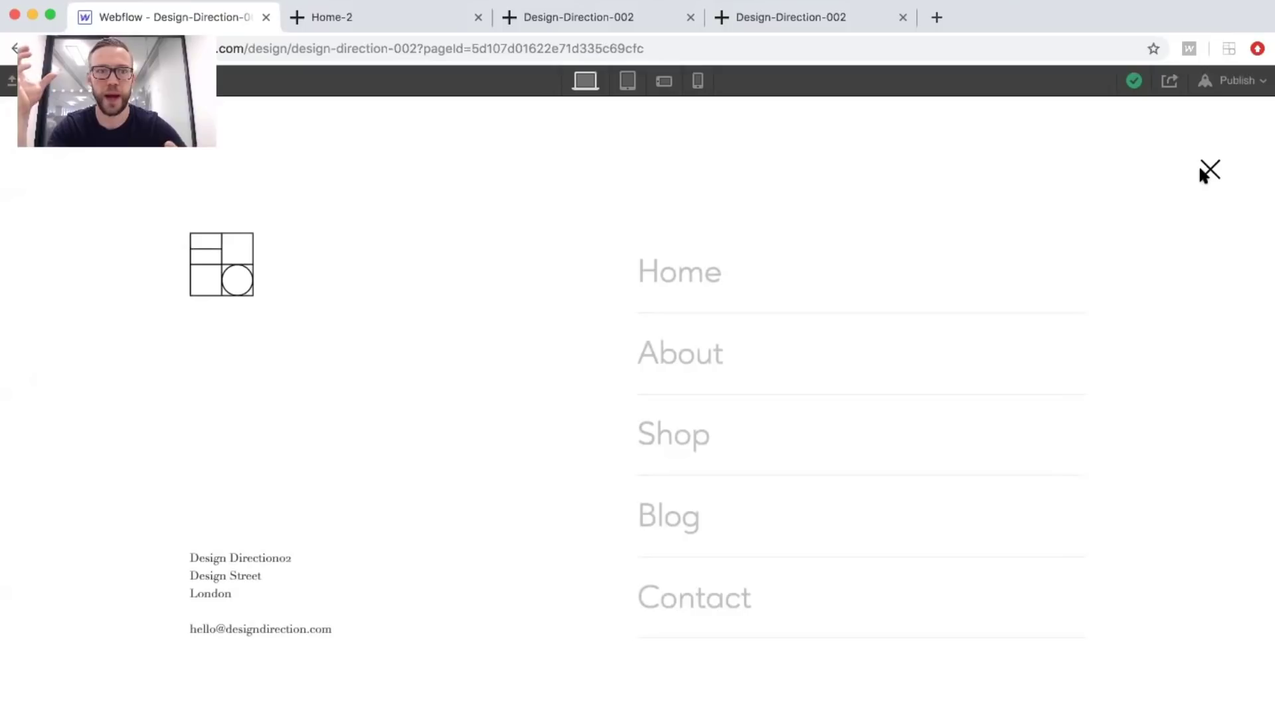
pyautogui.press('Escape')
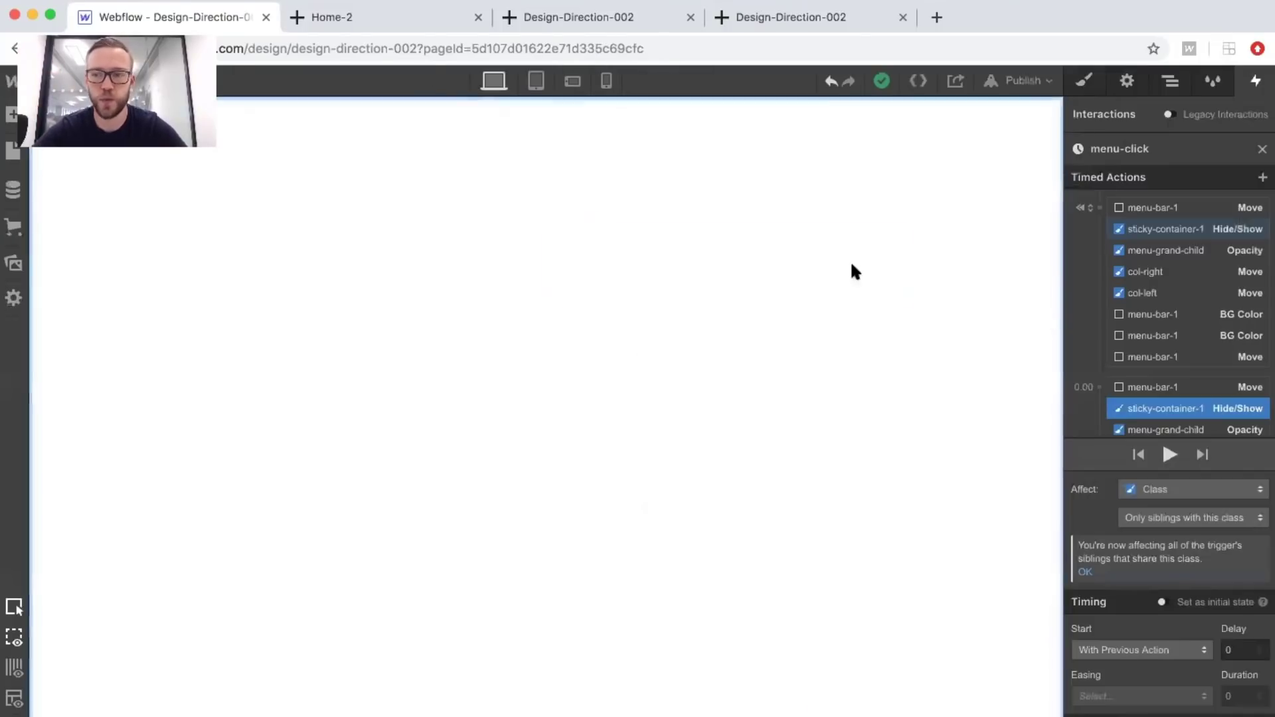
# Set the timed sticky-container-1 Hide/Show action's delay to 0.8 s and test the menu opening in the page preview.
pyautogui.scroll(-1, 1182, 412)
pyautogui.scroll(-5, 1183, 413)
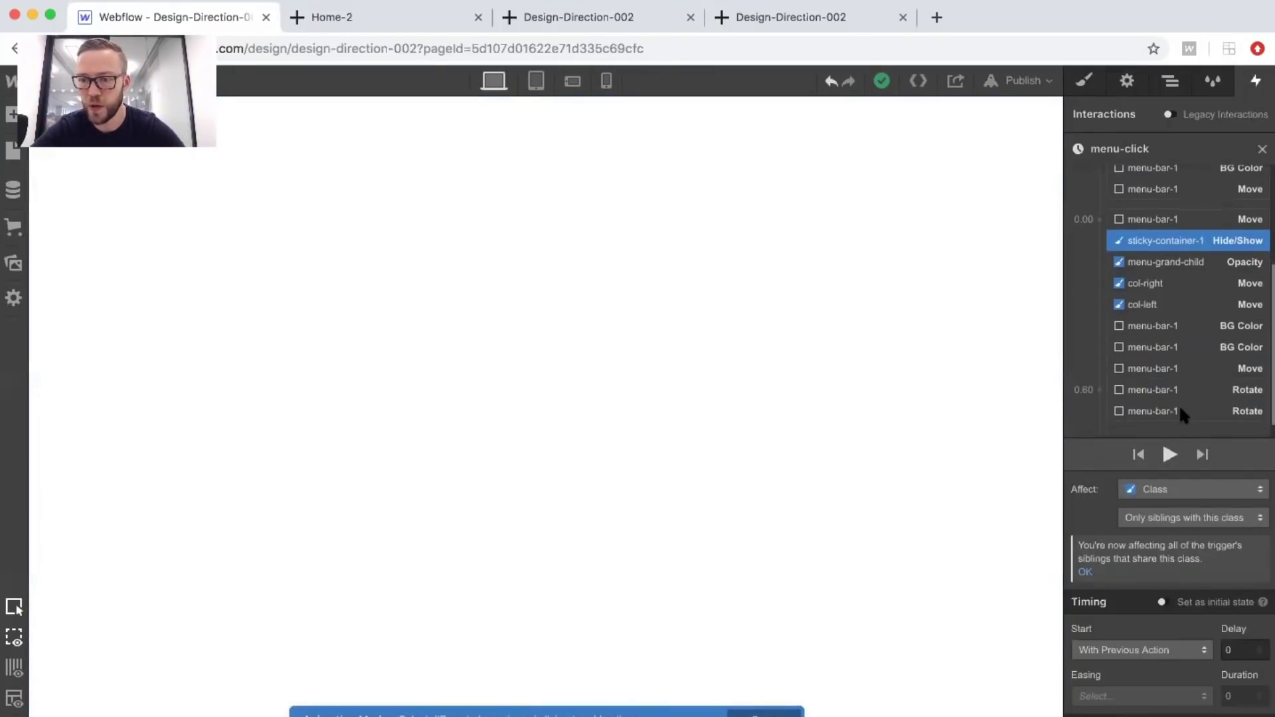
pyautogui.click(1240, 645)
pyautogui.write('.8')
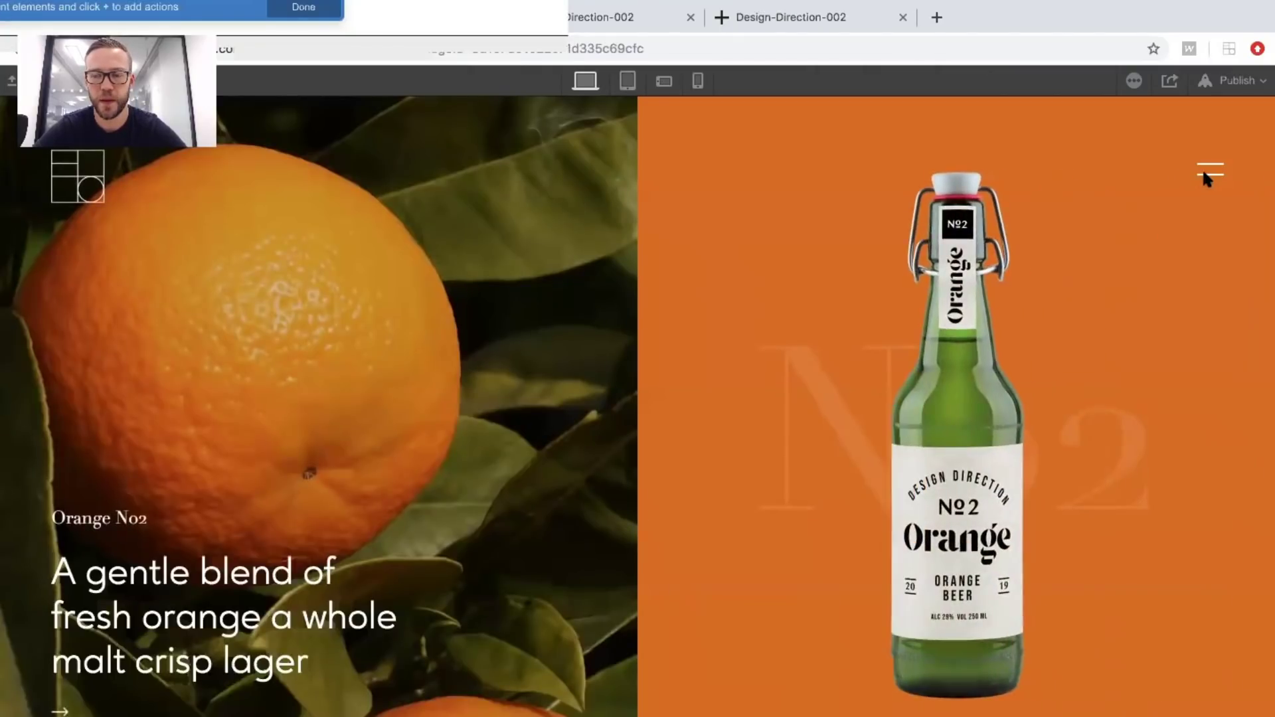
pyautogui.click(1209, 171)
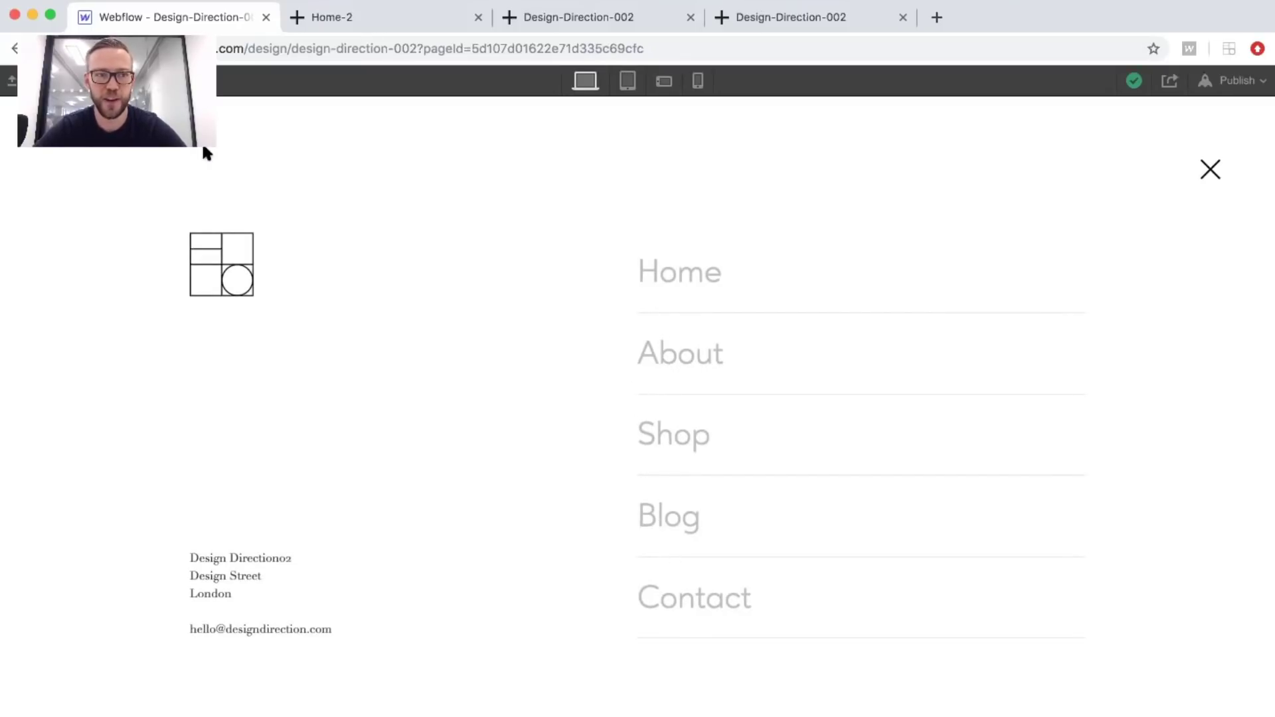
pyautogui.press('super+shift+p')
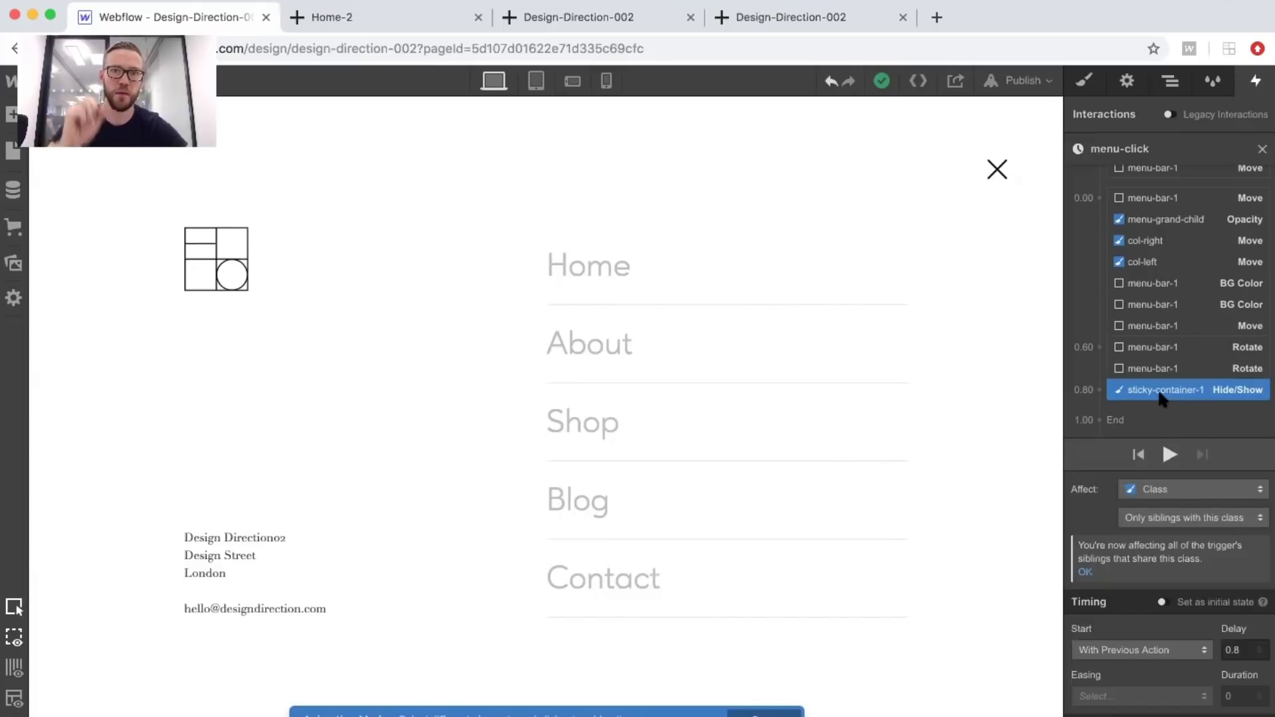
# Close the menu-click animation and set the menu-parent-1 trigger's 2nd click action to Start an Animation.
pyautogui.click(1261, 150)
pyautogui.scroll(-2, 1127, 438)
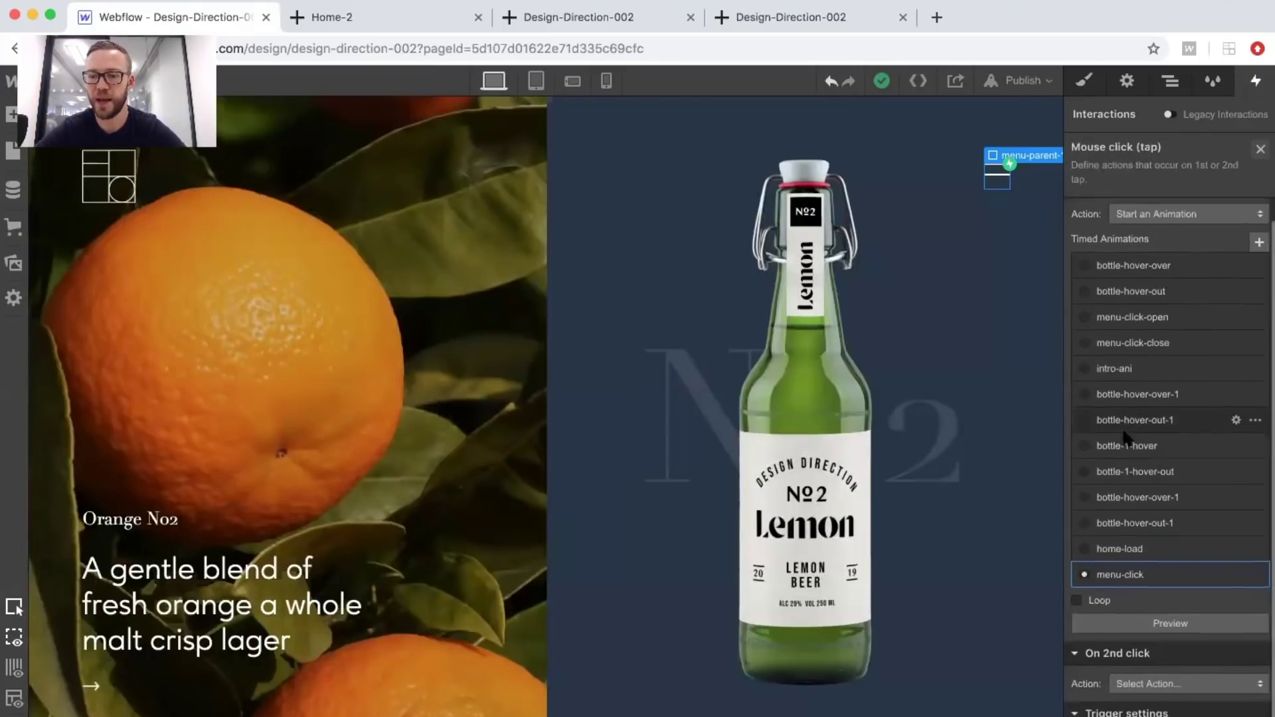
pyautogui.click(1129, 645)
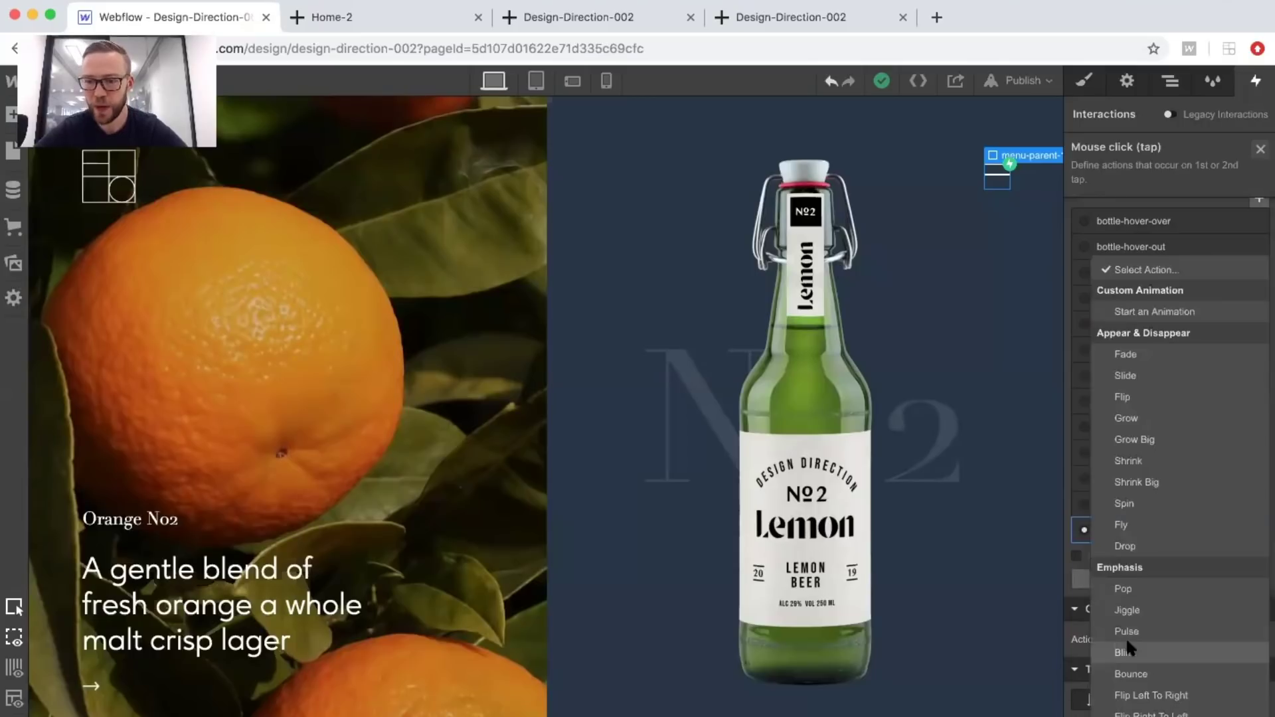
pyautogui.click(1119, 314)
pyautogui.scroll(-10, 1198, 498)
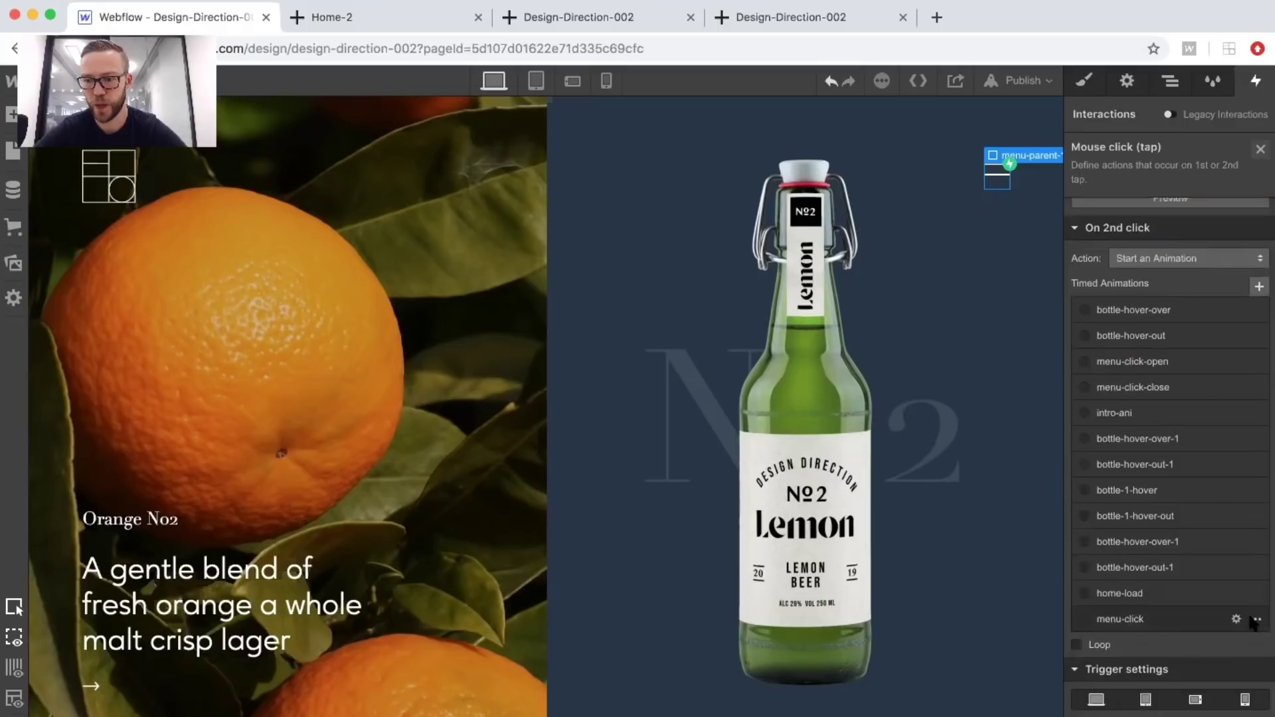
# Duplicate the menu-click animation for the 2nd click and open the copy's timed actions.
pyautogui.click(1256, 619)
pyautogui.click(1212, 684)
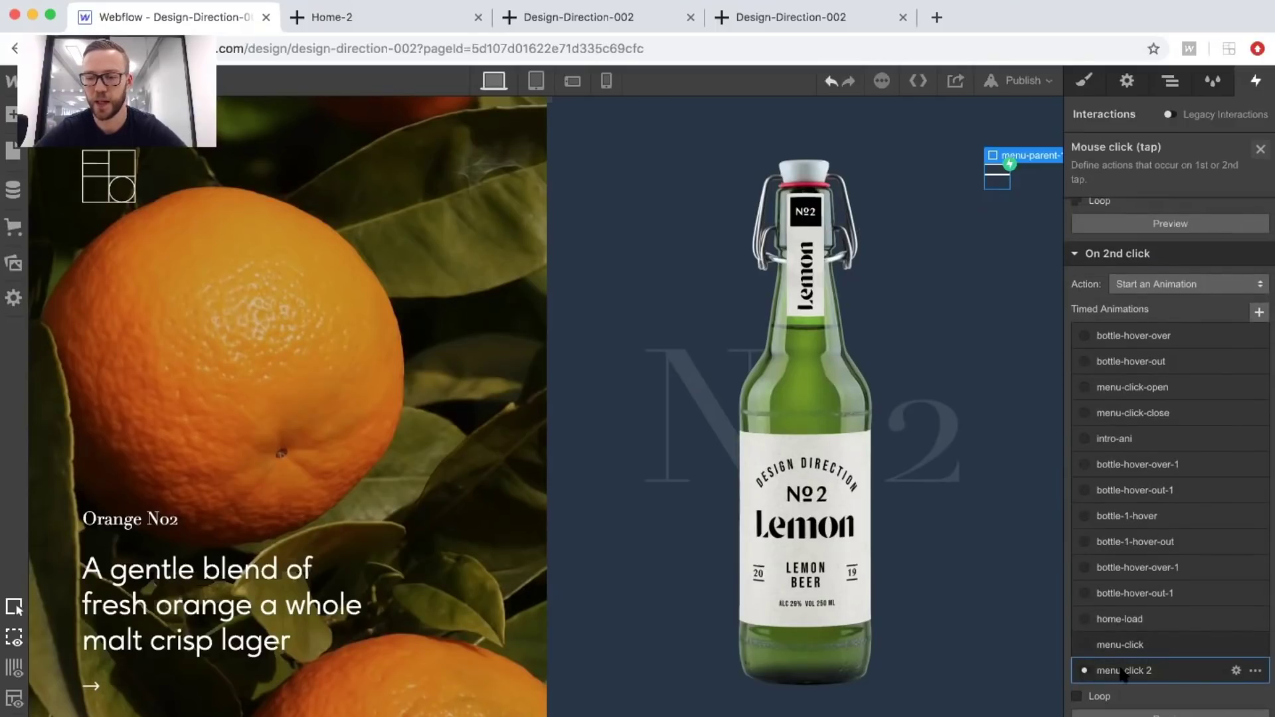
pyautogui.click(1121, 672)
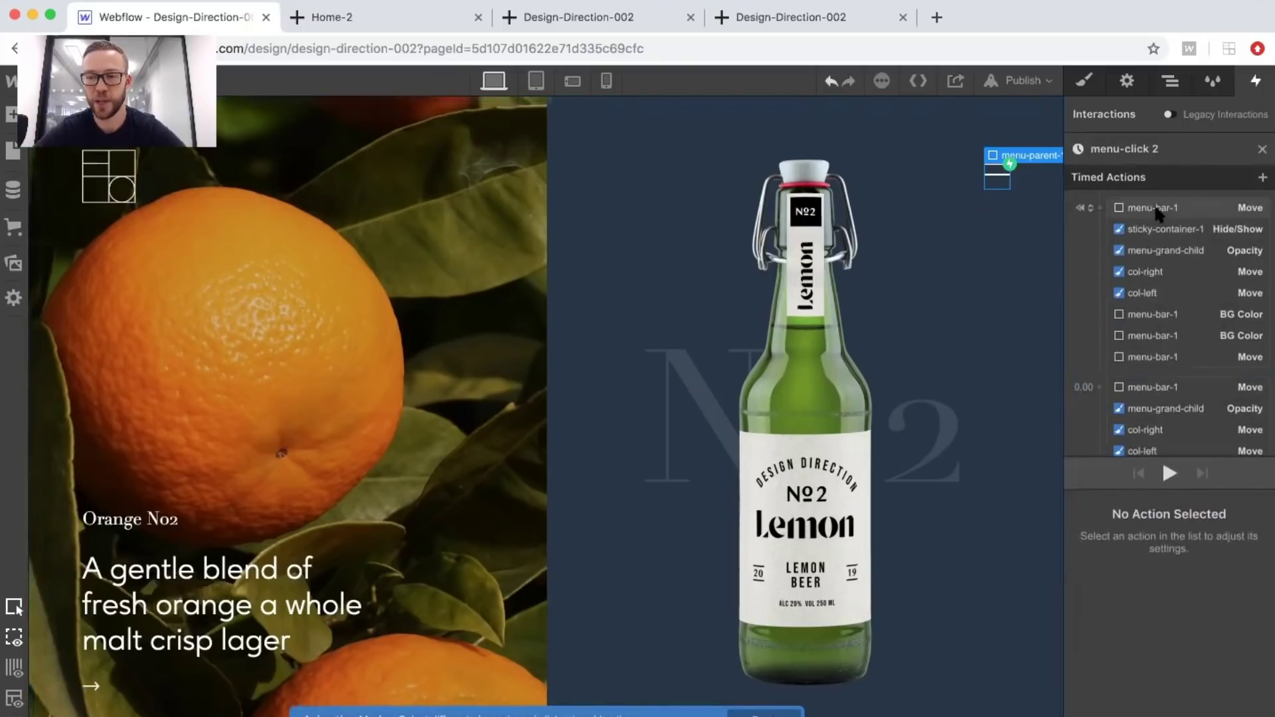
pyautogui.scroll(-3, 1172, 357)
pyautogui.scroll(3, 1171, 357)
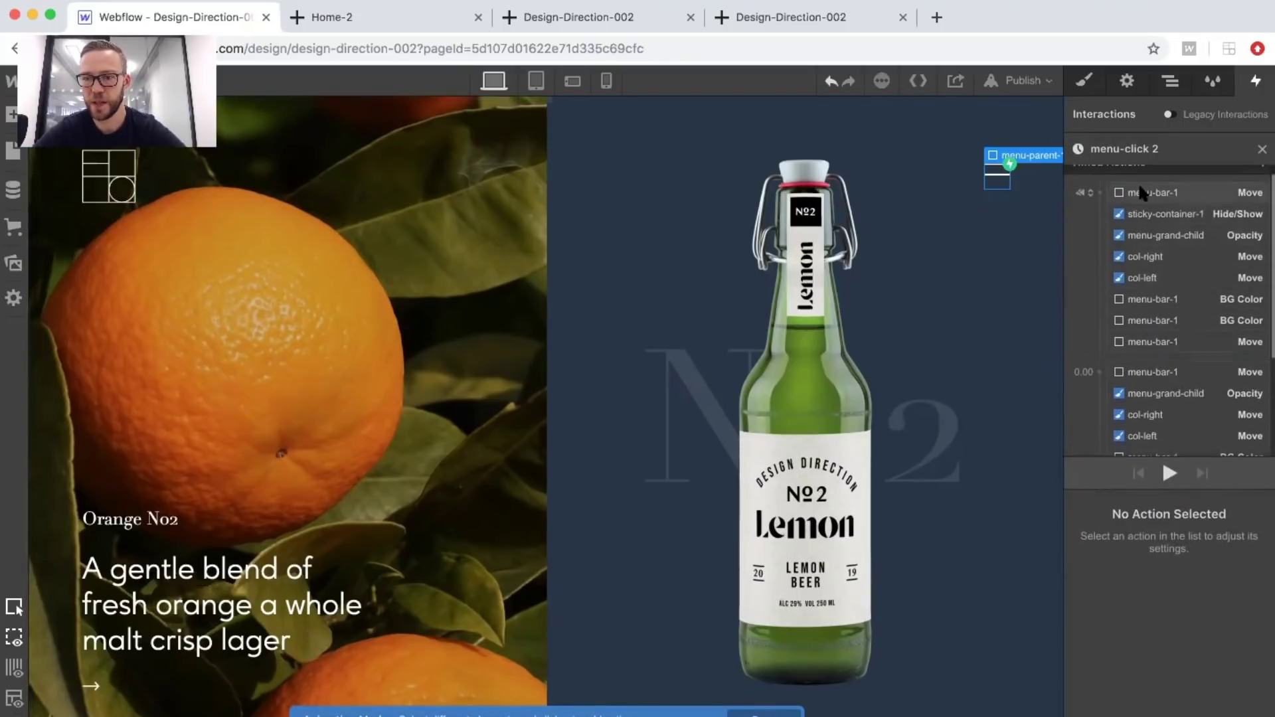
pyautogui.scroll(-1, 1139, 182)
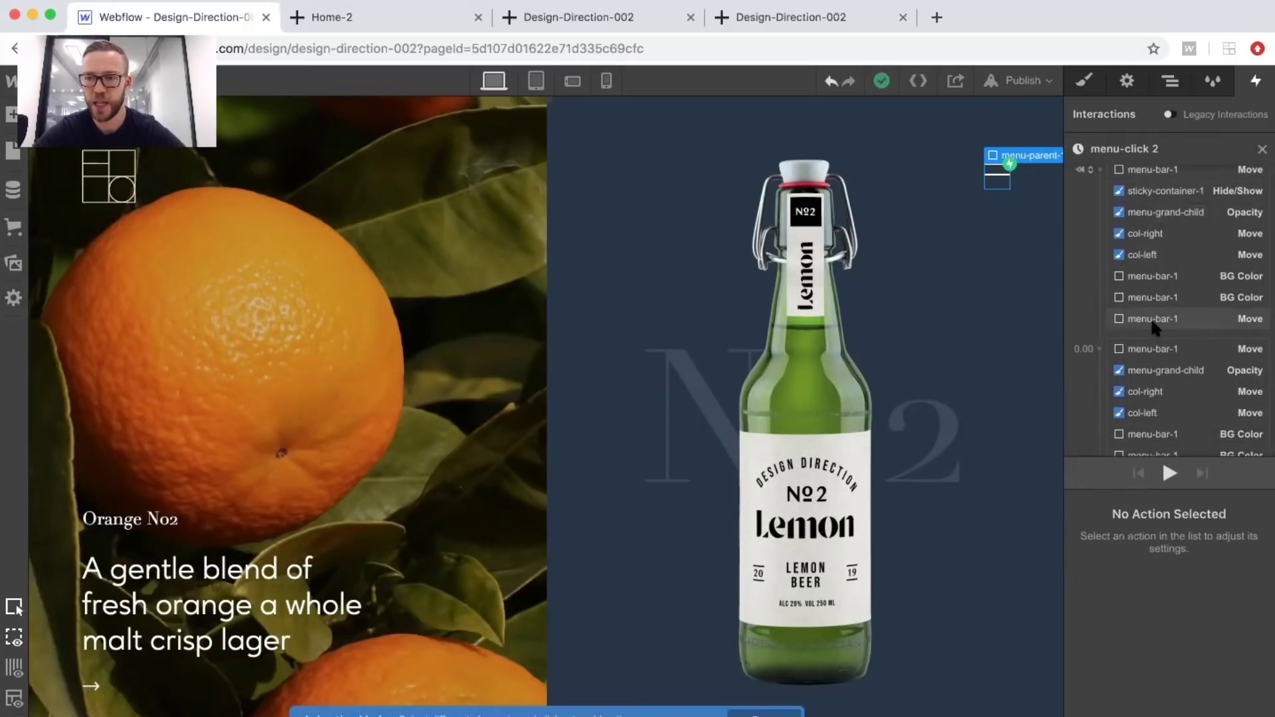
pyautogui.scroll(1, 1156, 331)
# Turn off the initial state for all eight initial-state actions in menu-click 2 and set their easing to Ease.
pyautogui.click(1136, 226)
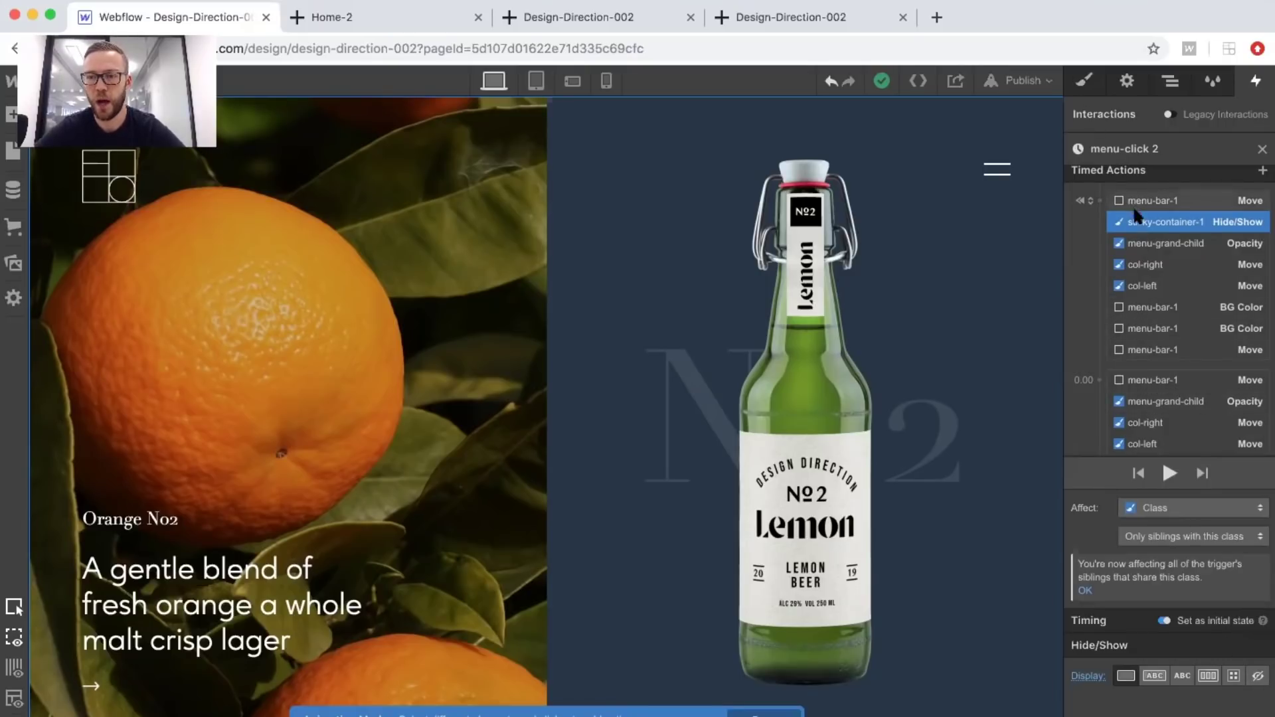
pyautogui.scroll(-1, 1147, 226)
pyautogui.moveTo(1148, 226)
pyautogui.mouseDown()
pyautogui.moveTo(1138, 242)
pyautogui.moveTo(1153, 241)
pyautogui.moveTo(1147, 228)
pyautogui.mouseUp()
pyautogui.click(1139, 180)
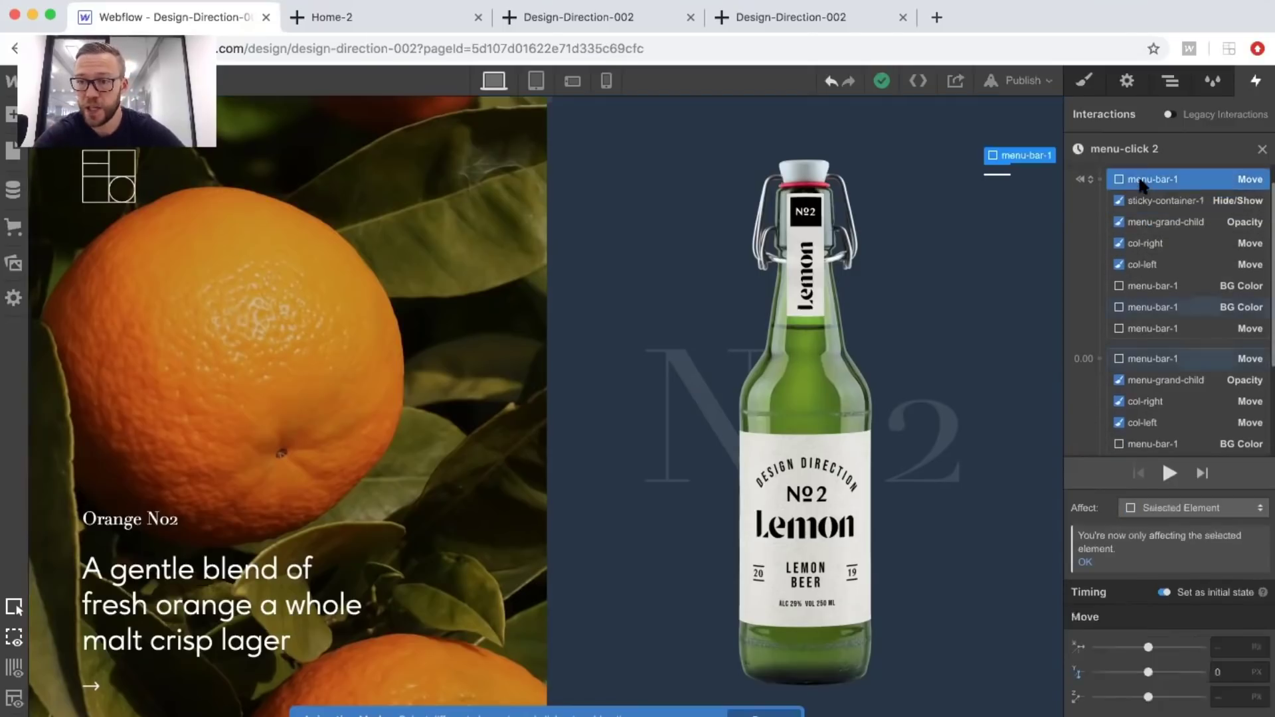
pyautogui.keyDown('shift'); pyautogui.click(1145, 326); pyautogui.keyUp('shift')
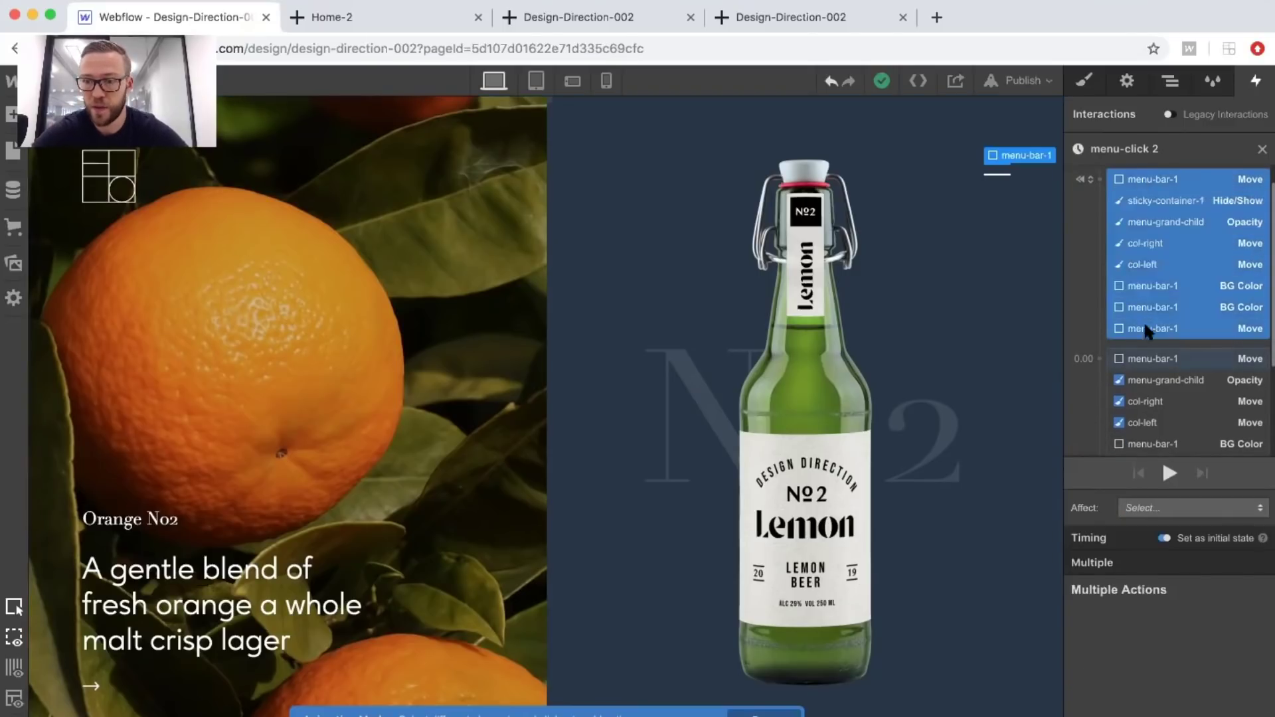
pyautogui.click(1162, 537)
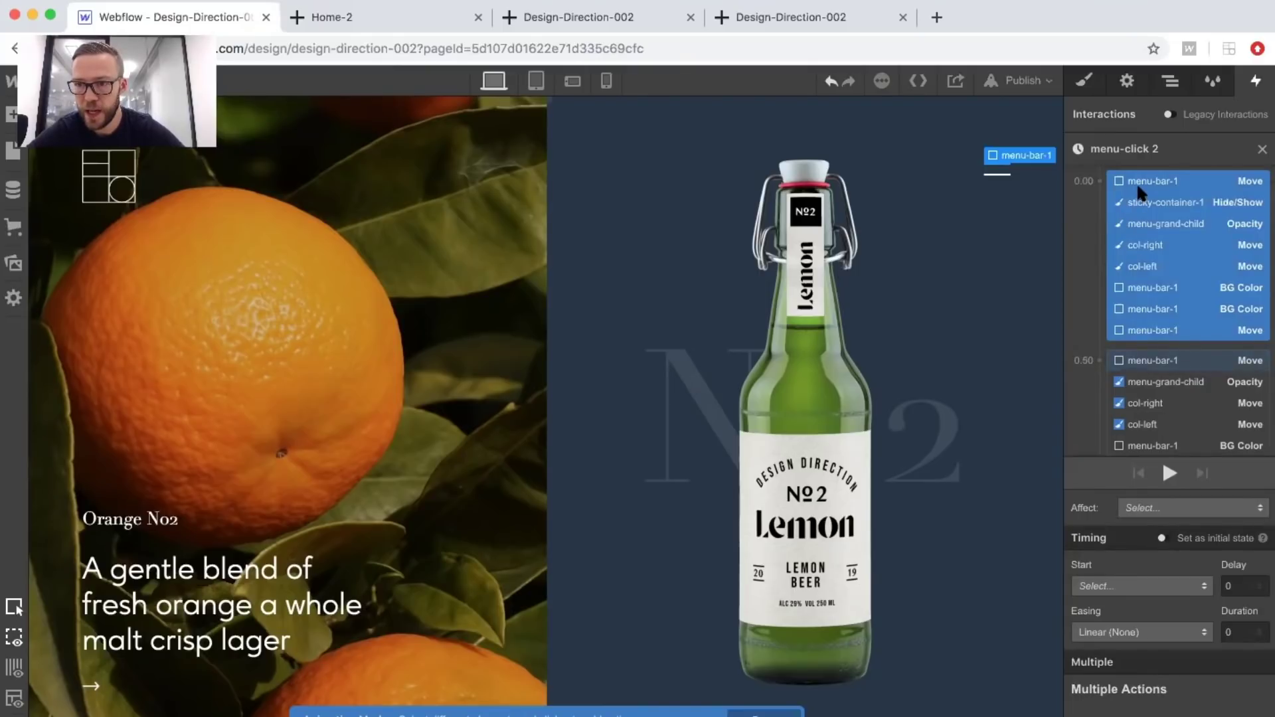
pyautogui.click(1119, 628)
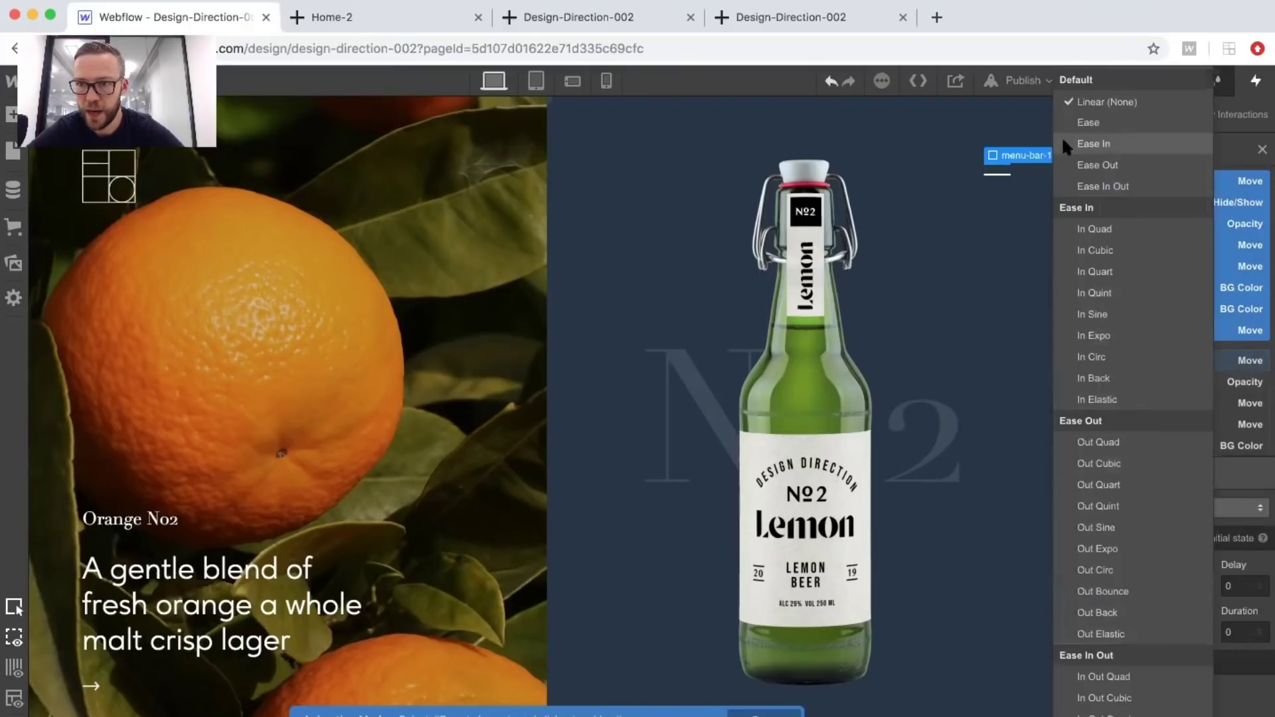
pyautogui.click(1088, 122)
# Delete the original opening actions in menu-click 2, from the second group's first menu-bar-1 Move through the sticky-container-1 Hide/Show.
pyautogui.click(1122, 331)
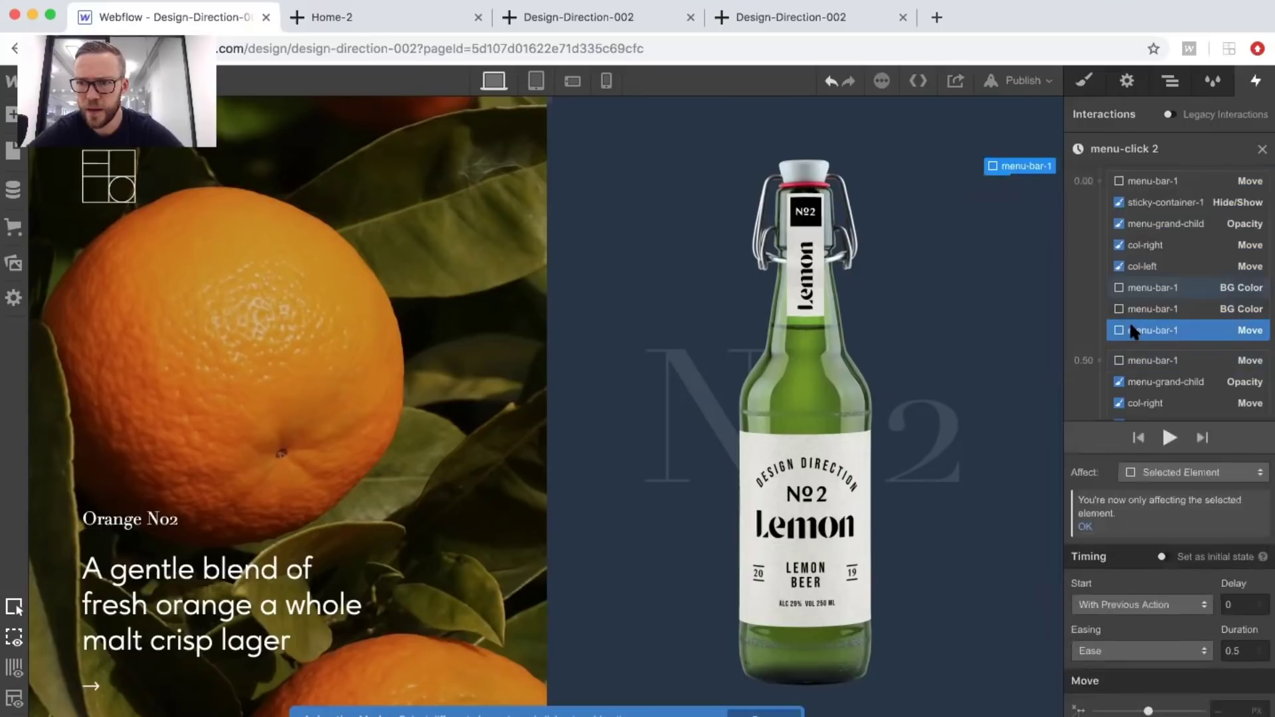
pyautogui.scroll(-4, 1132, 331)
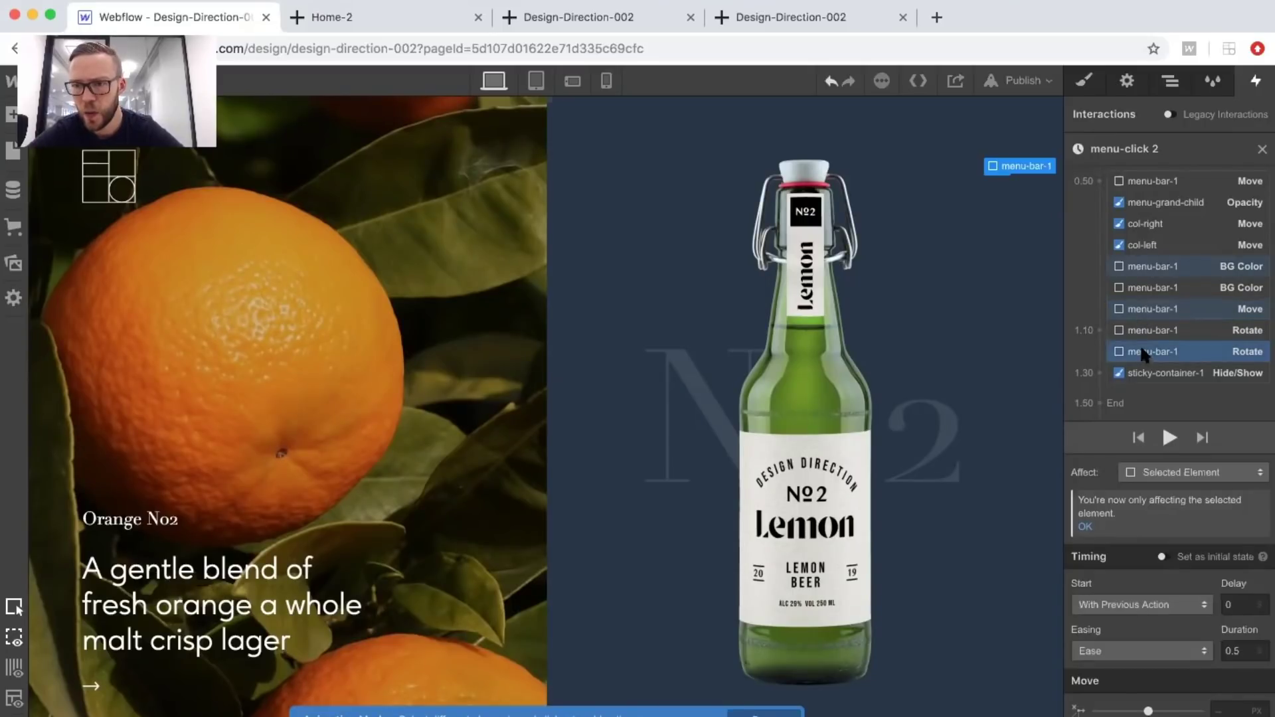
pyautogui.scroll(5, 1132, 319)
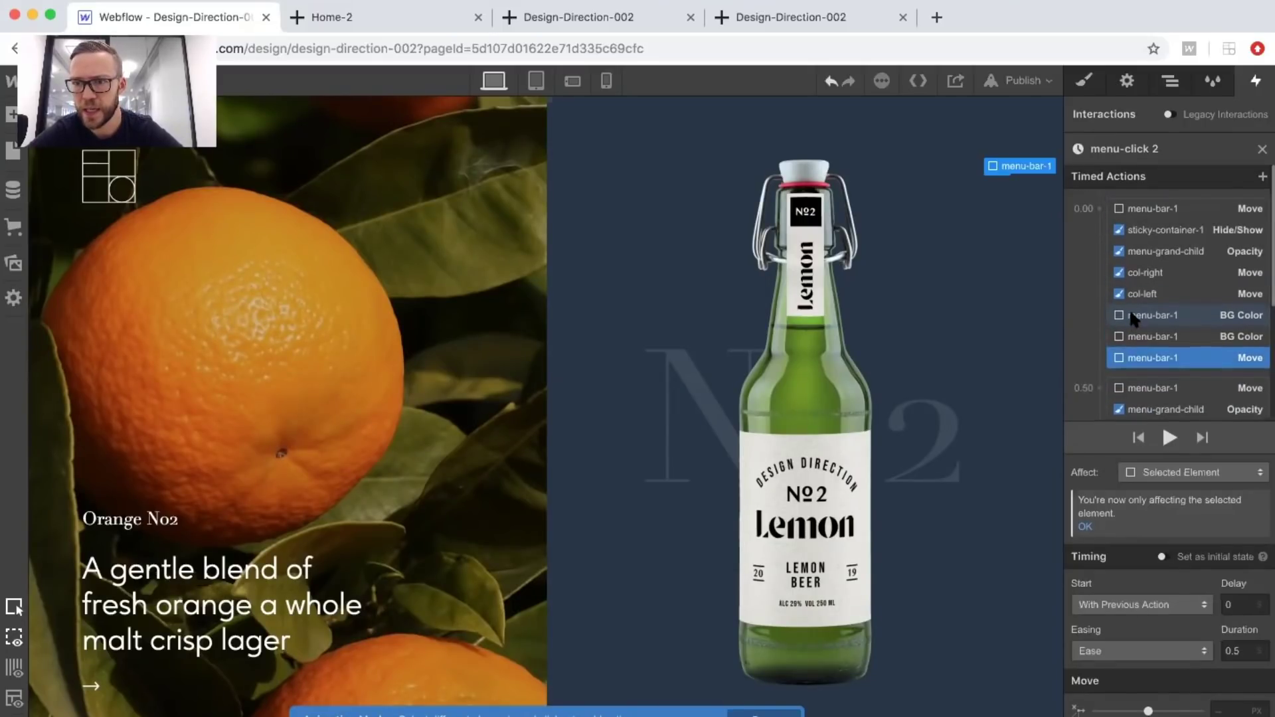
pyautogui.scroll(-5, 1129, 312)
pyautogui.click(1151, 213)
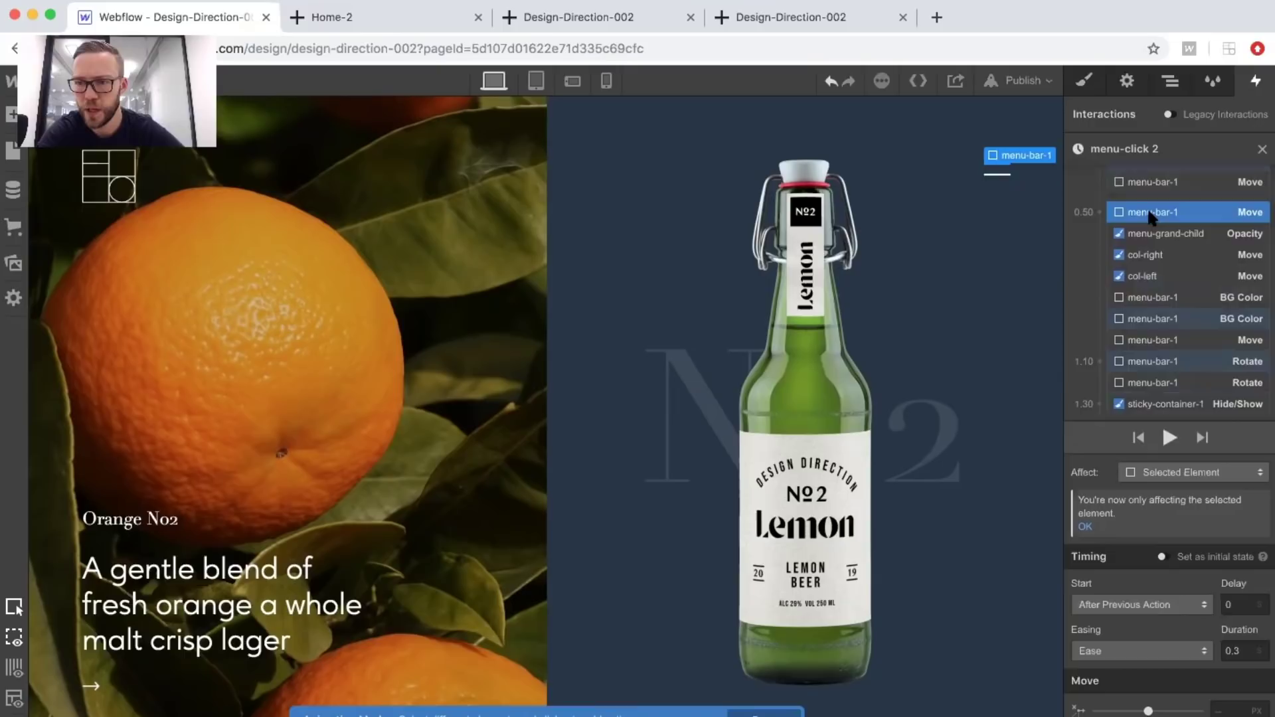
pyautogui.scroll(-2, 1156, 299)
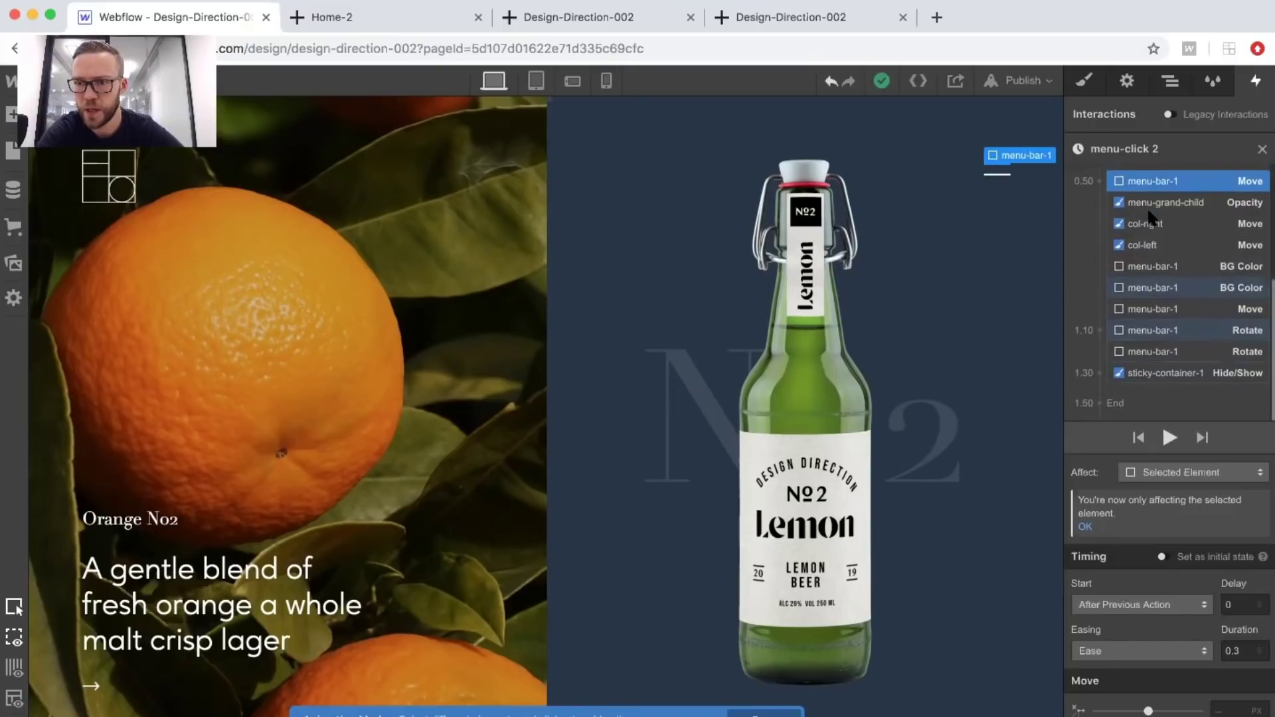
pyautogui.keyDown('shift'); pyautogui.click(1160, 369); pyautogui.keyUp('shift')
pyautogui.rightClick(1161, 372)
pyautogui.click(1159, 393)
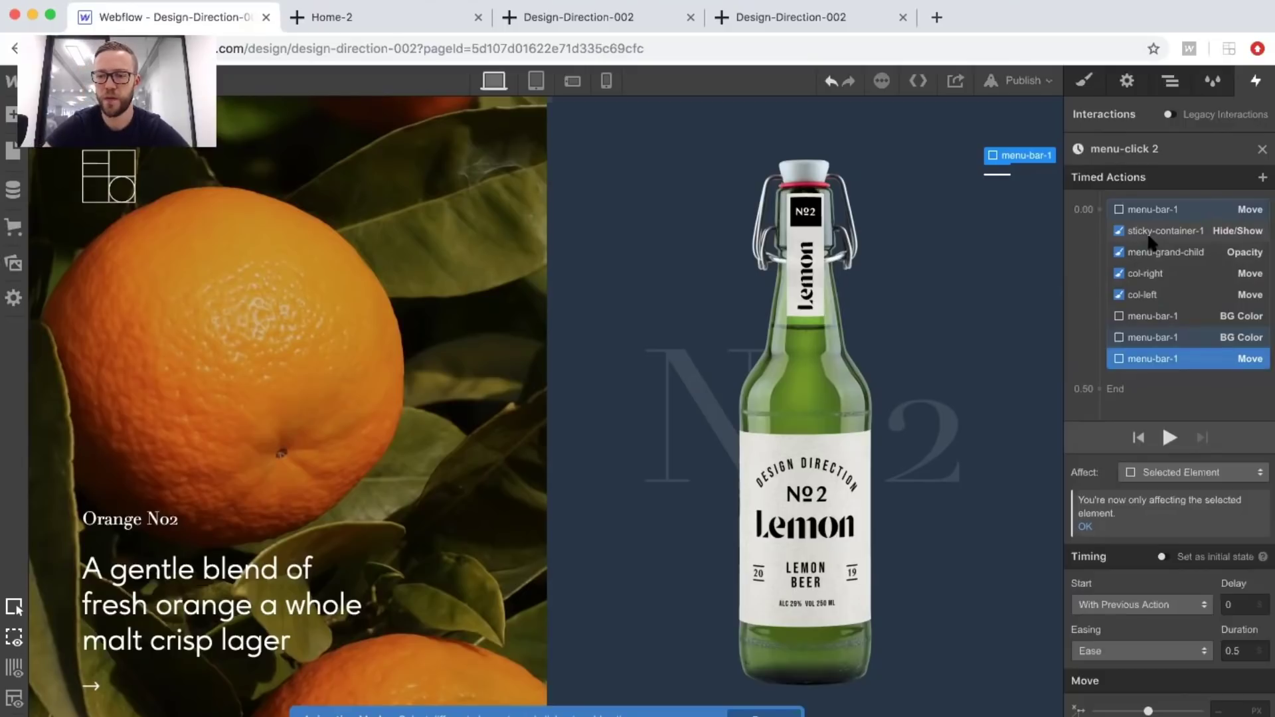
# Test repeatedly opening and closing the menu in the page preview, returning to the editor.
pyautogui.click(1140, 206)
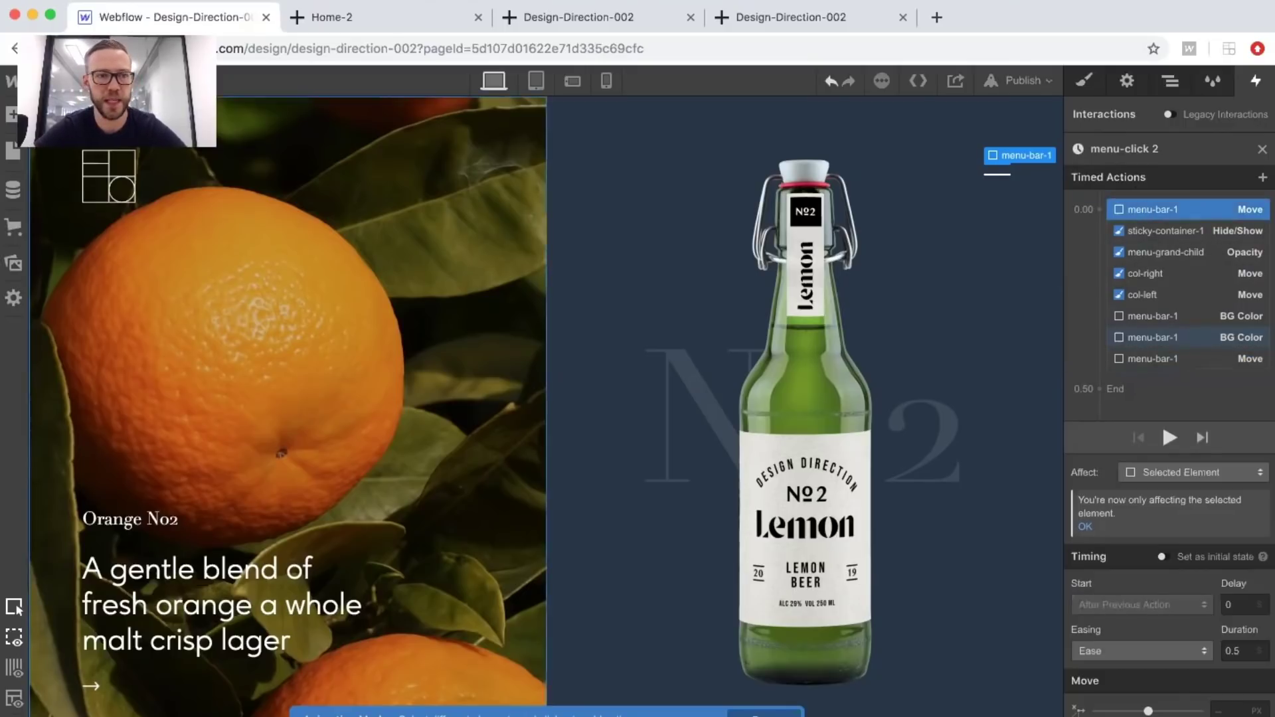
pyautogui.press('super+shift+p')
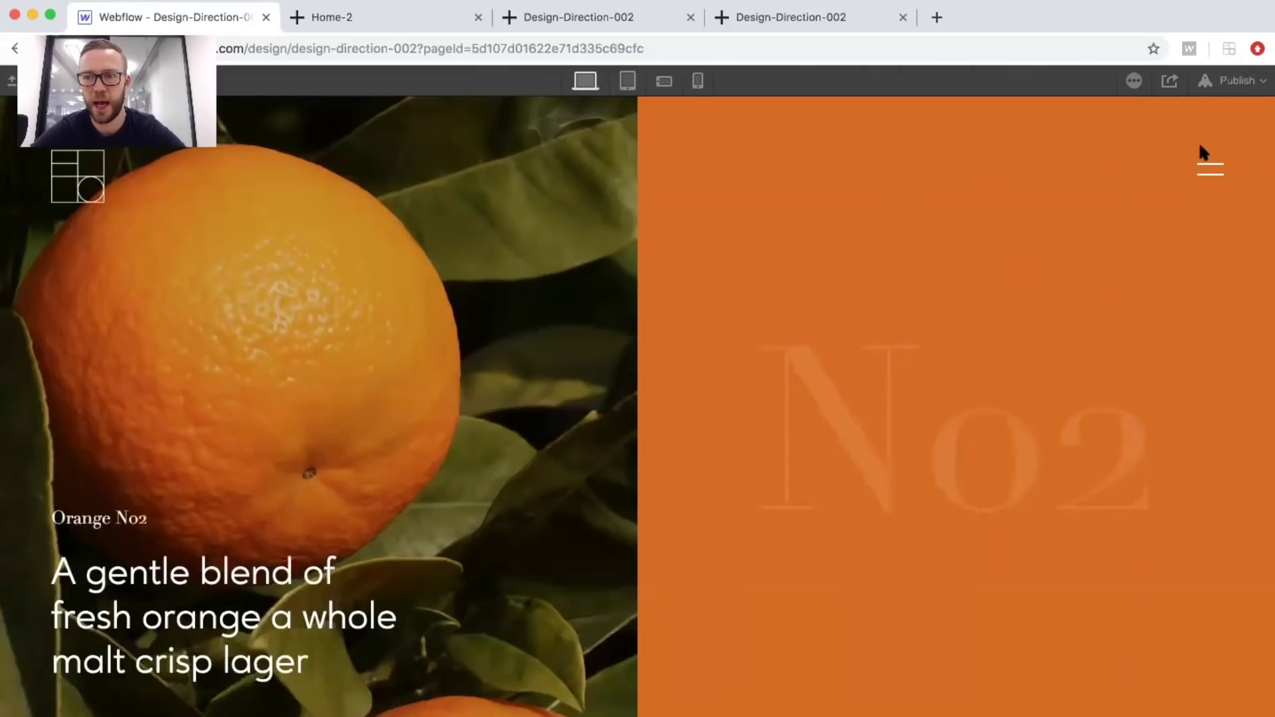
pyautogui.click(1206, 163)
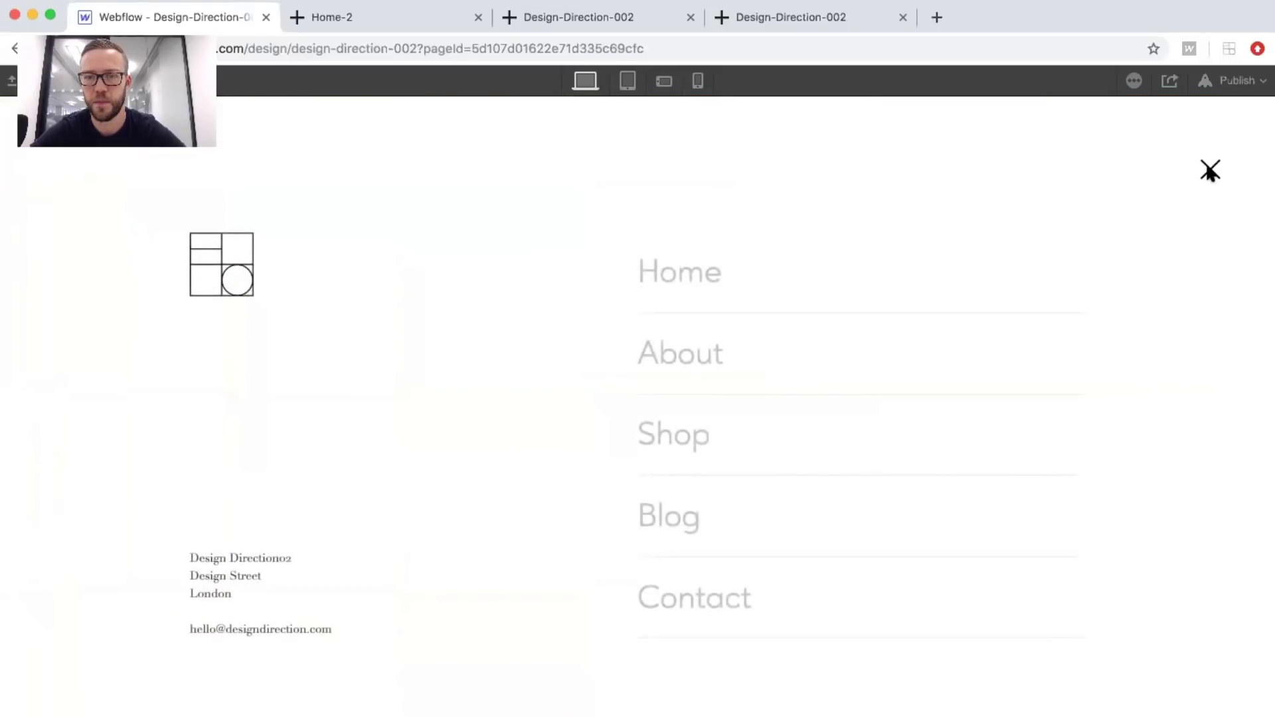
pyautogui.click(1209, 170)
pyautogui.click(1206, 166)
pyautogui.click(1210, 170)
pyautogui.click(1206, 162)
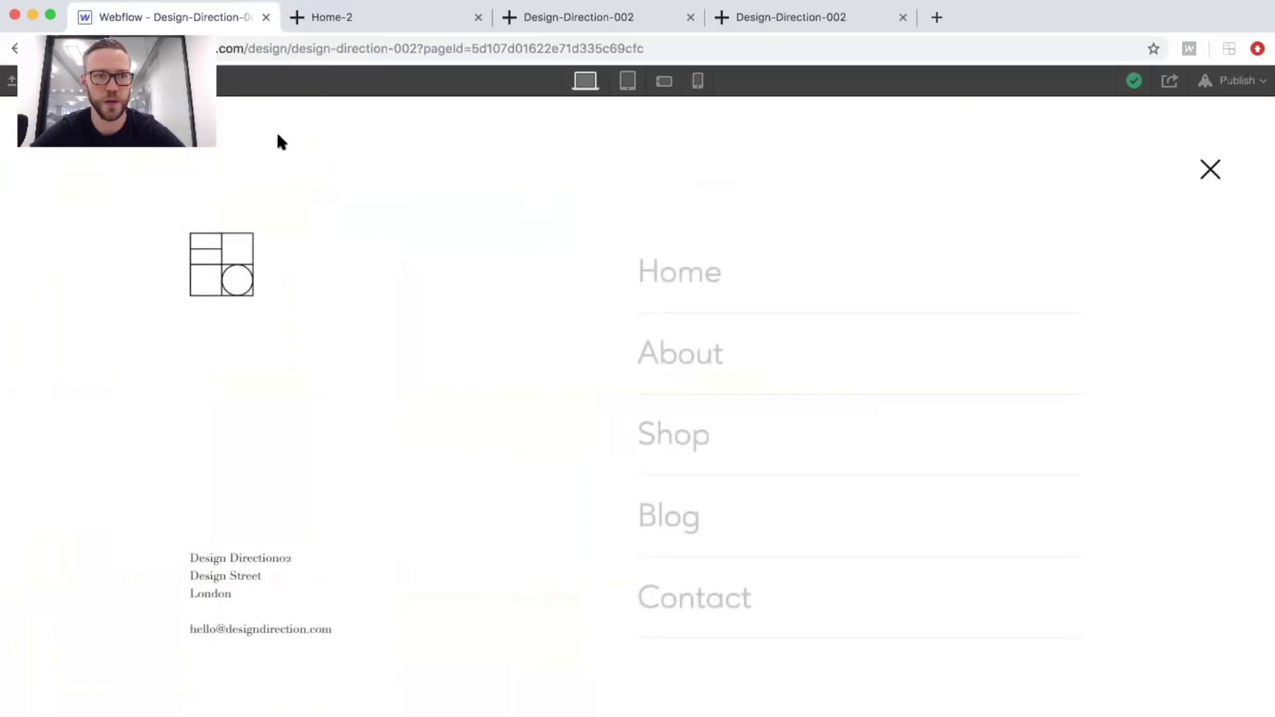
pyautogui.press('super+shift+p')
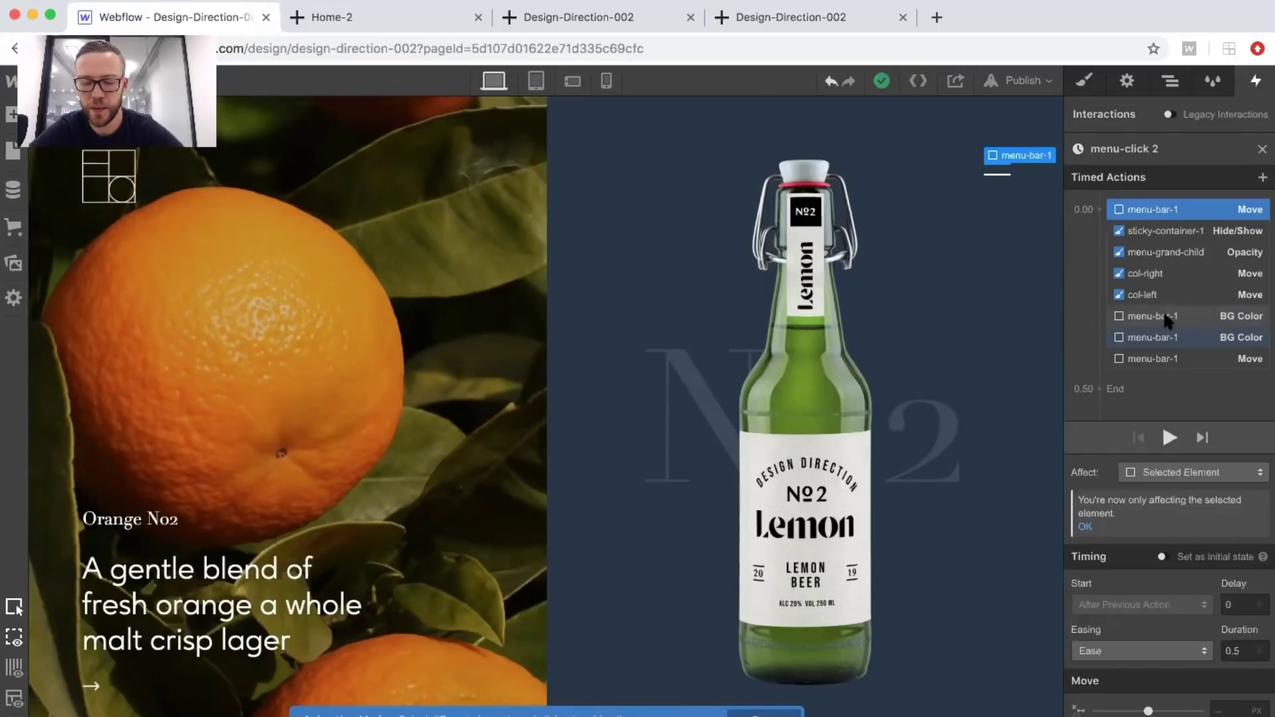
# Restore the deleted opening actions in menu-click 2 and move both menu-bar-1 Rotate actions into the first group.
pyautogui.press('super+v')
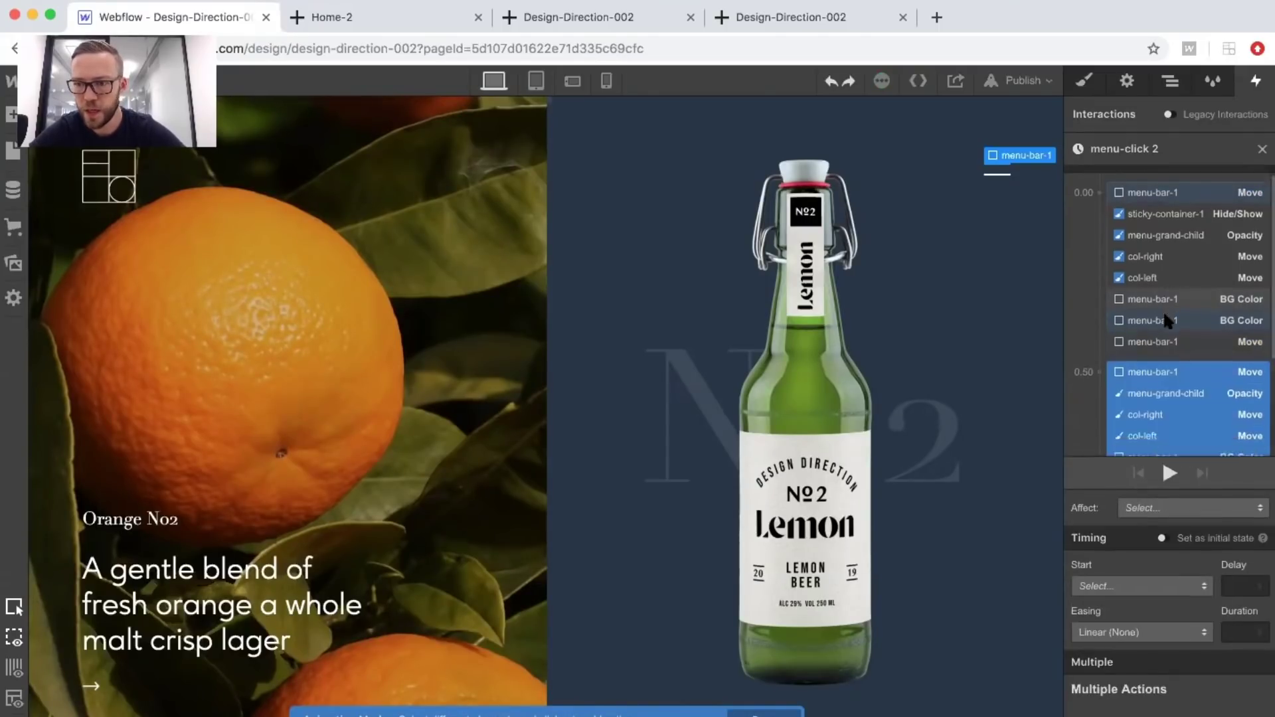
pyautogui.click(1154, 385)
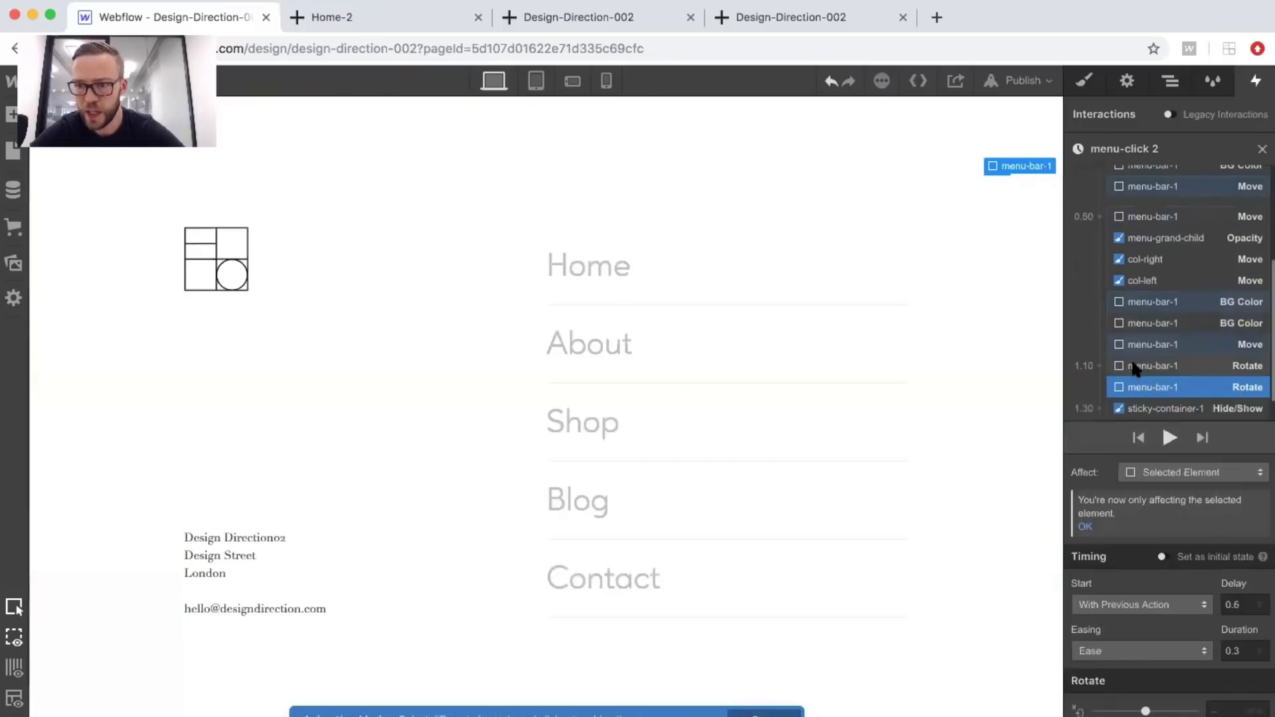
pyautogui.keyDown('shift'); pyautogui.click(1136, 367); pyautogui.keyUp('shift')
pyautogui.scroll(1, 1132, 359)
pyautogui.moveTo(1139, 389); pyautogui.dragTo(1145, 210)
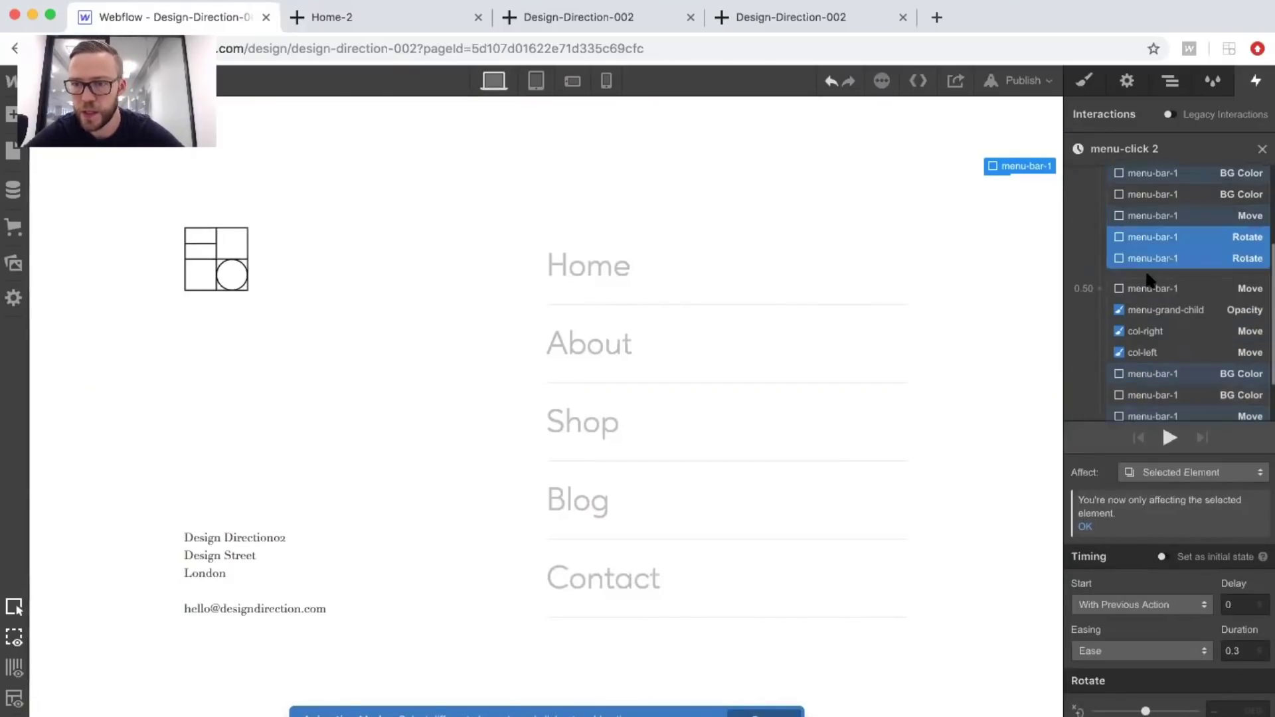
# Delete the remaining second group of actions in menu-click 2, keeping the first group with both Rotate actions.
pyautogui.click(1153, 273)
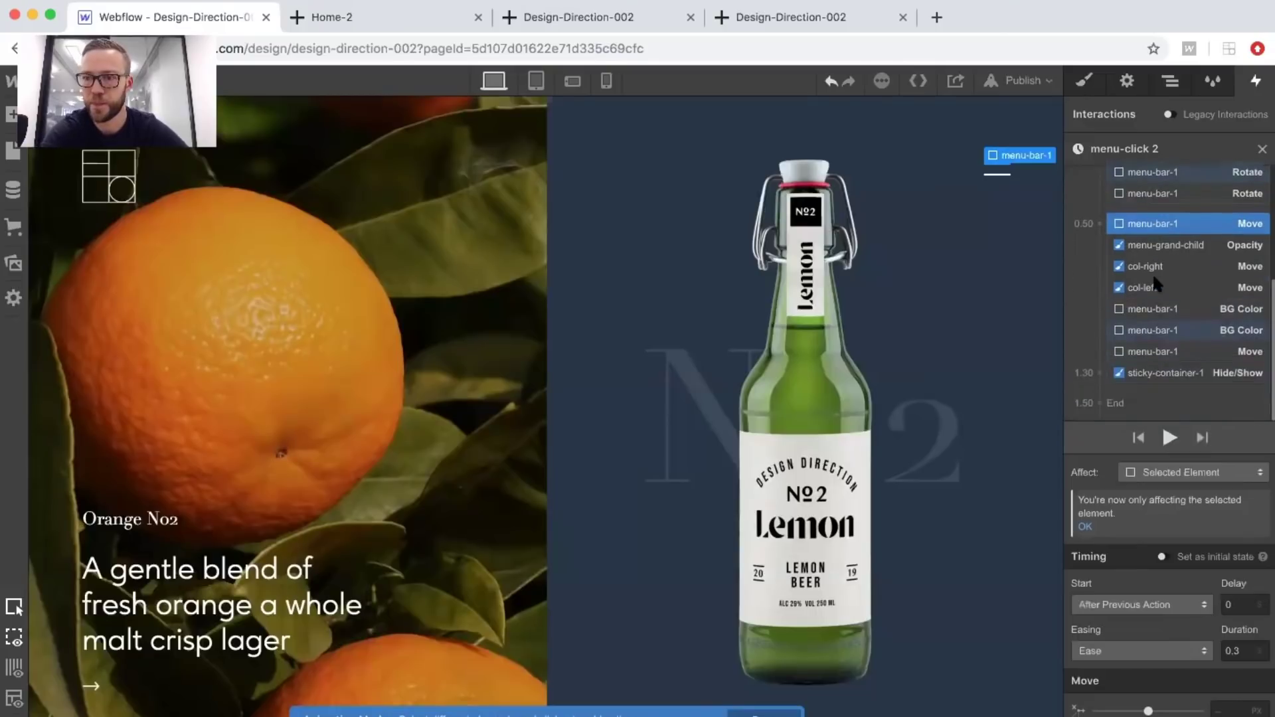
pyautogui.rightClick(1154, 373)
pyautogui.click(1158, 387)
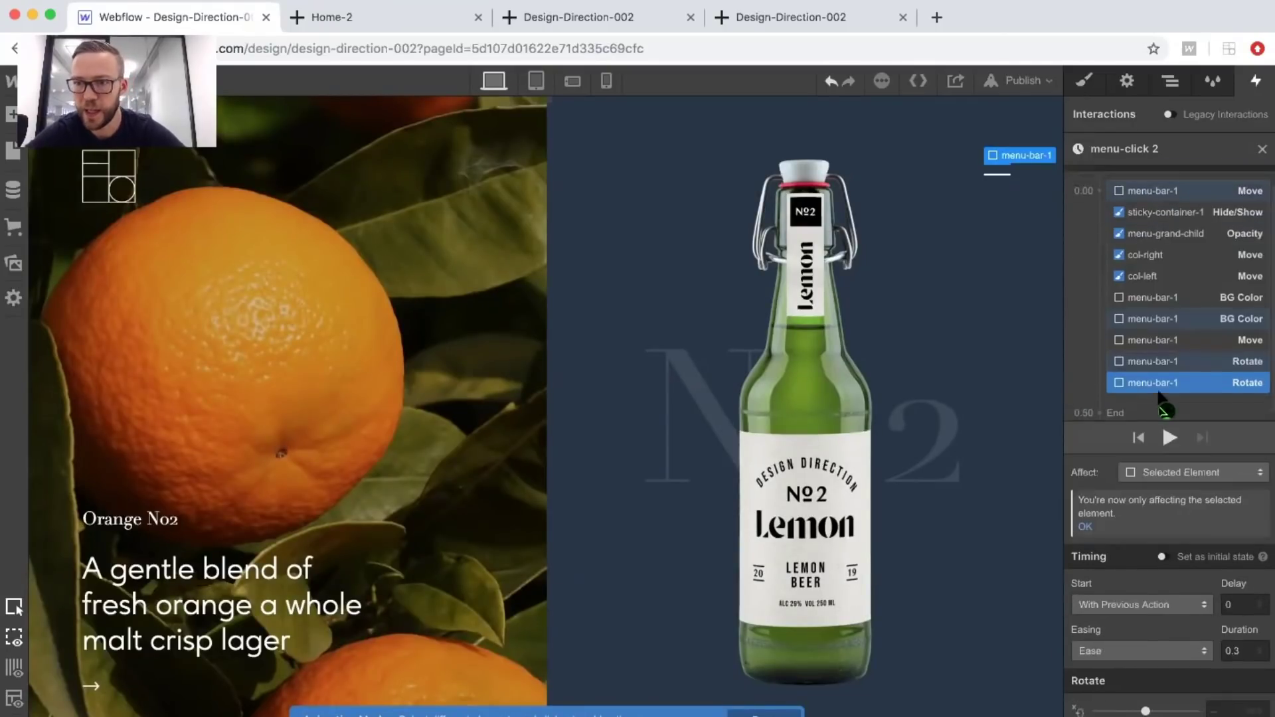
pyautogui.moveTo(1124, 206); pyautogui.dragTo(1130, 208)
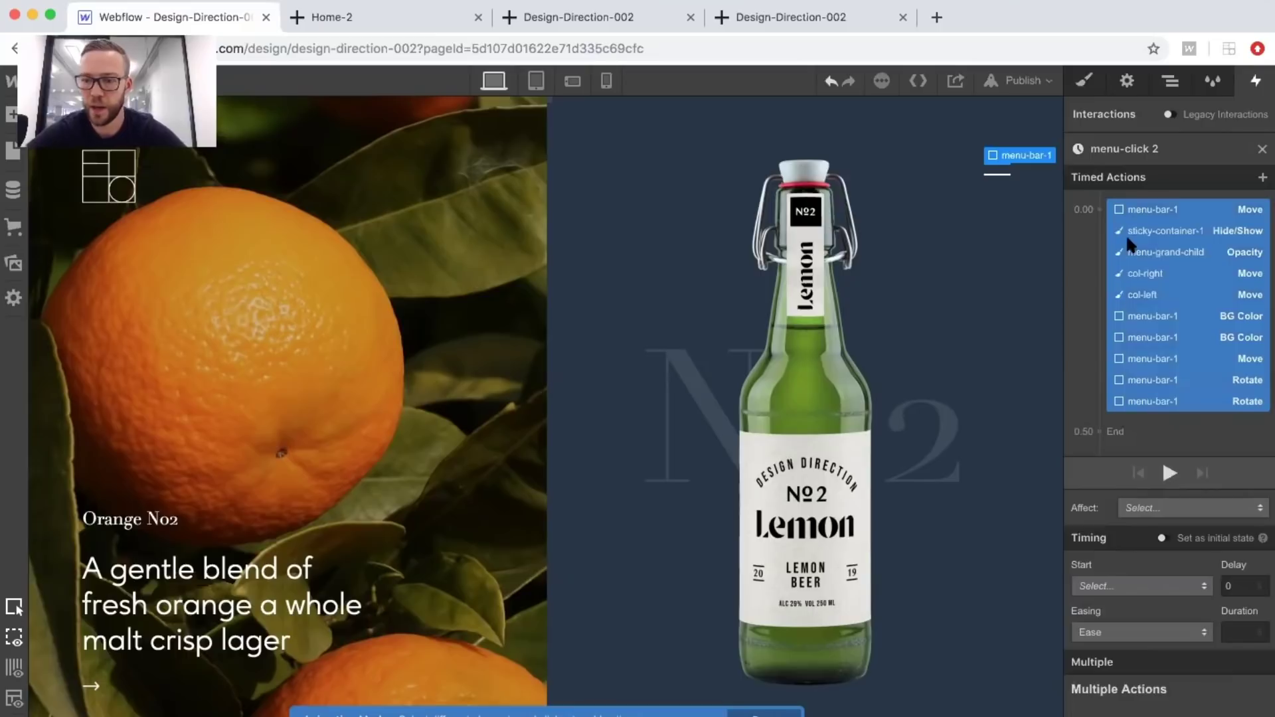
pyautogui.click(1136, 207)
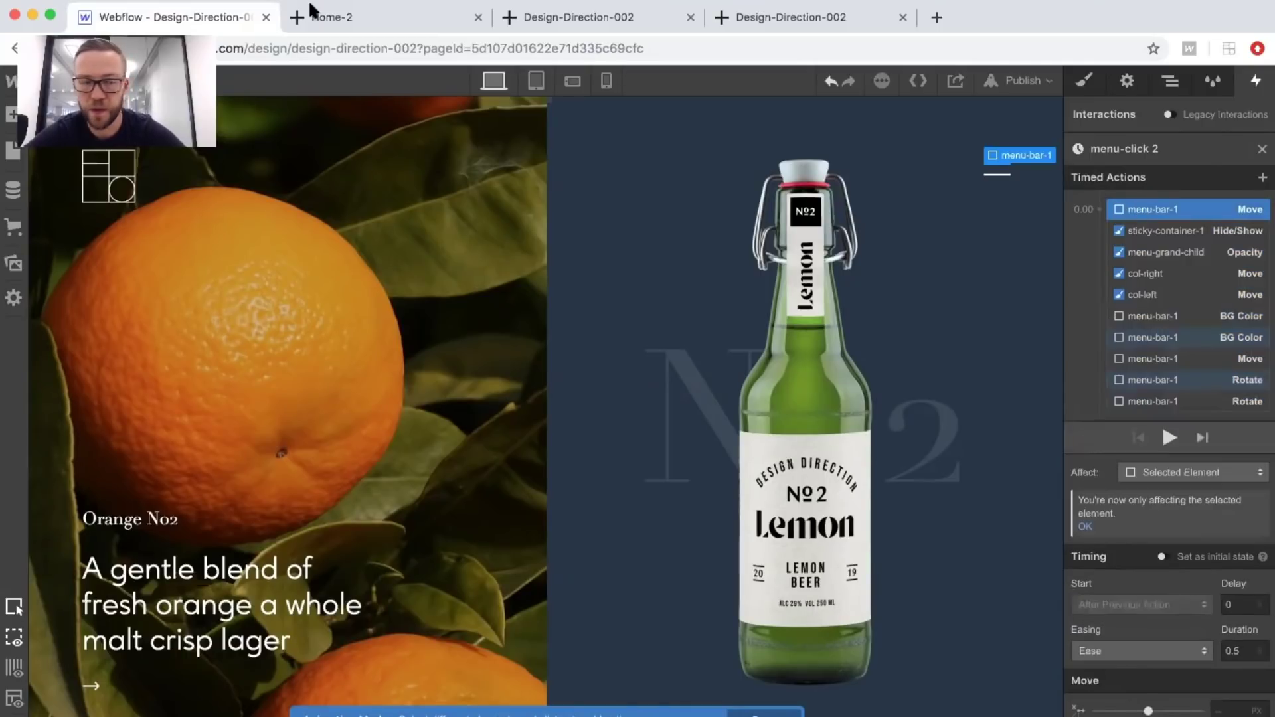
# Test one menu opening and closing with the Rotate actions included in the page preview, returning to the editor.
pyautogui.press('super+shift+p')
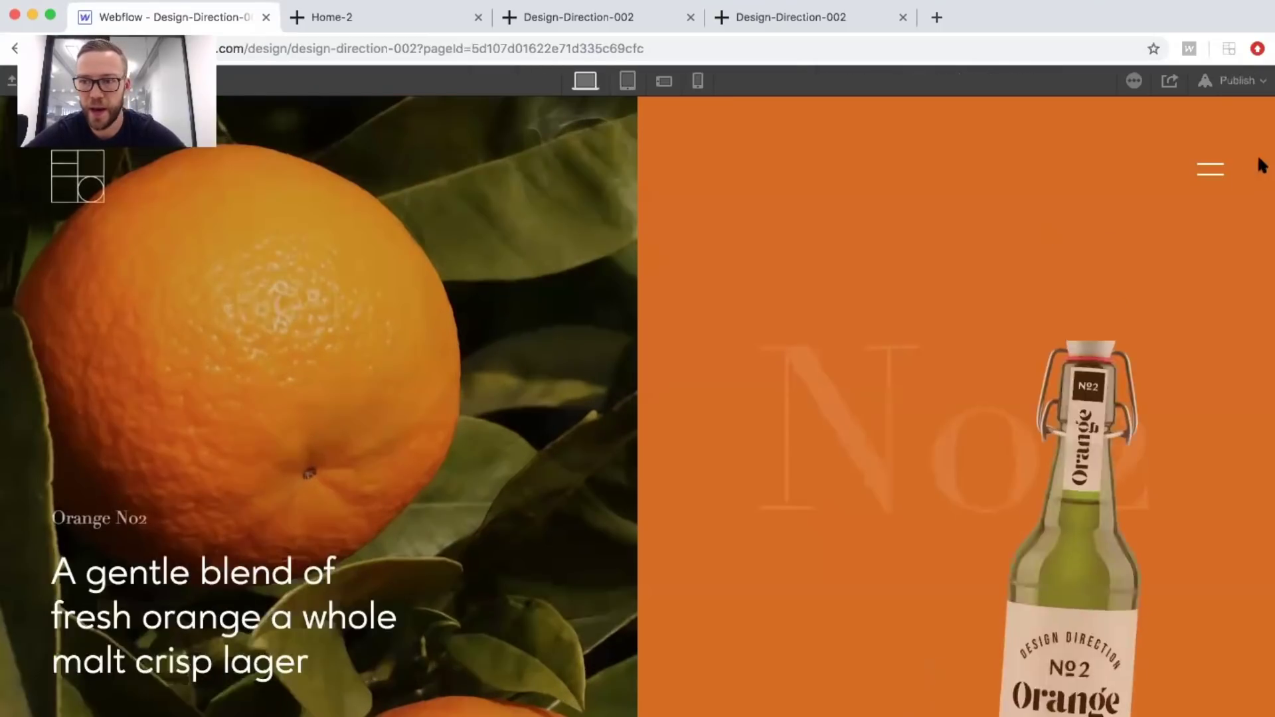
pyautogui.click(1210, 167)
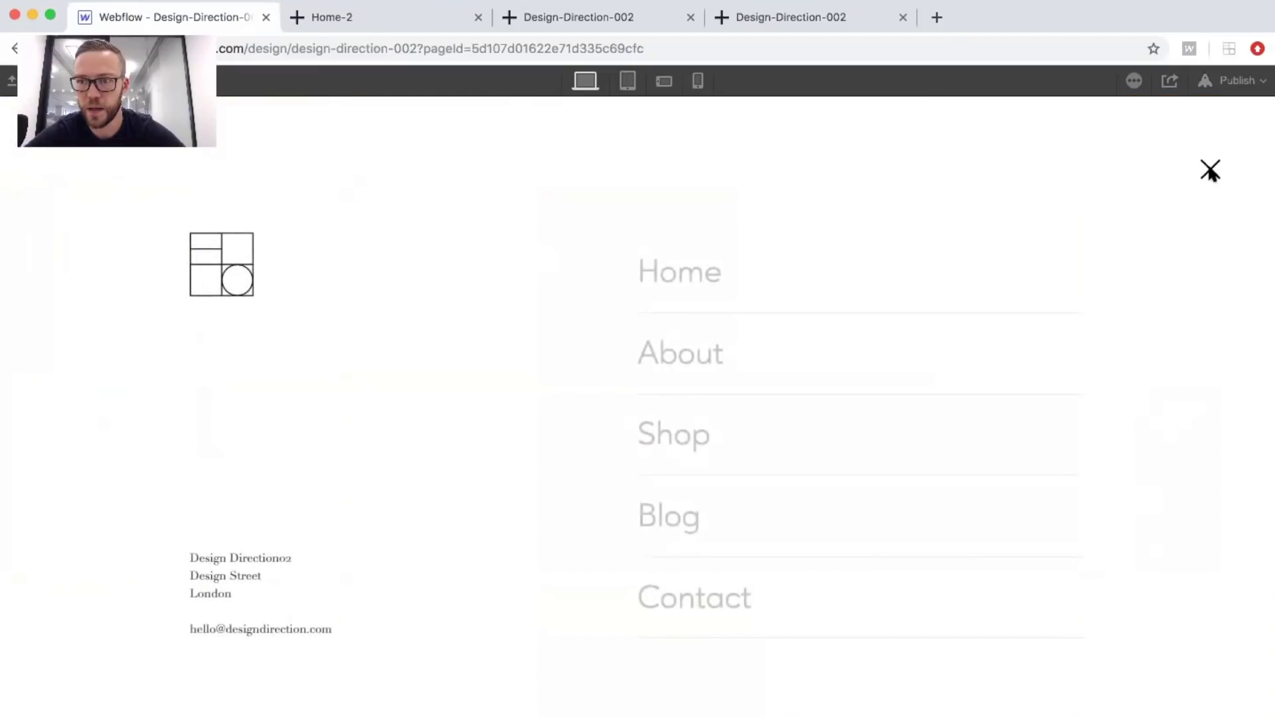
pyautogui.click(1210, 172)
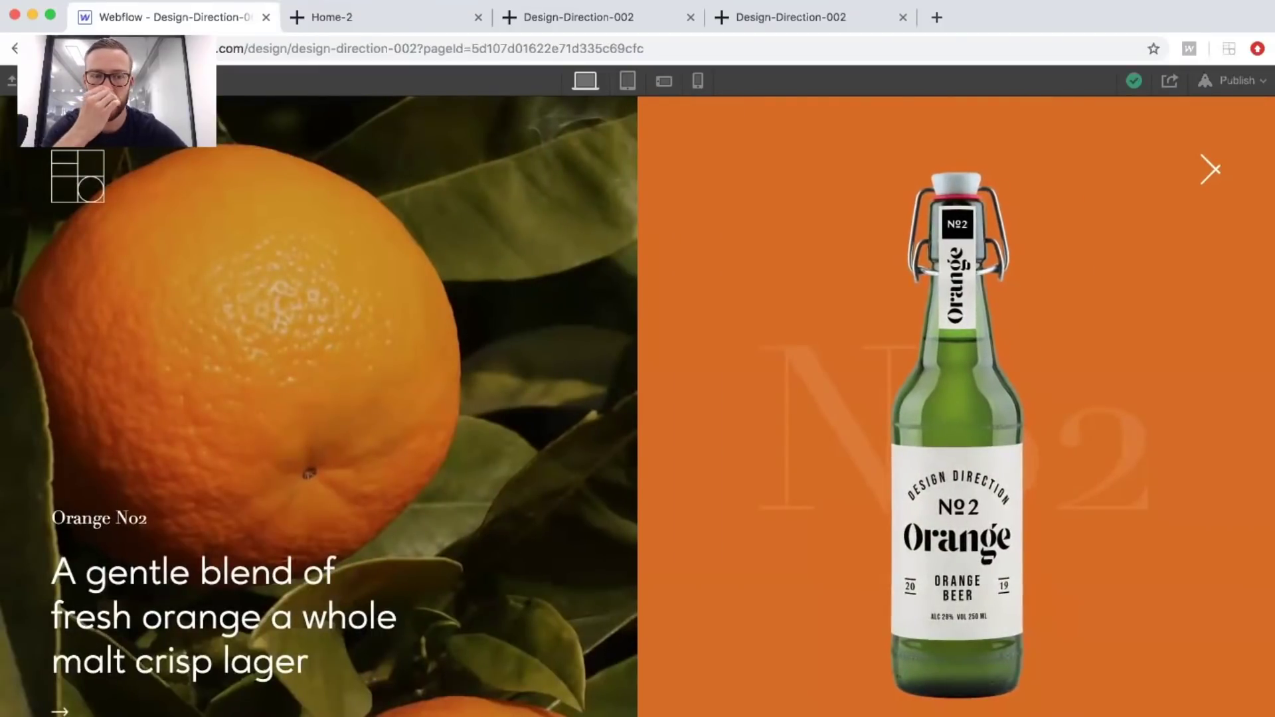
pyautogui.press('super+shift+p')
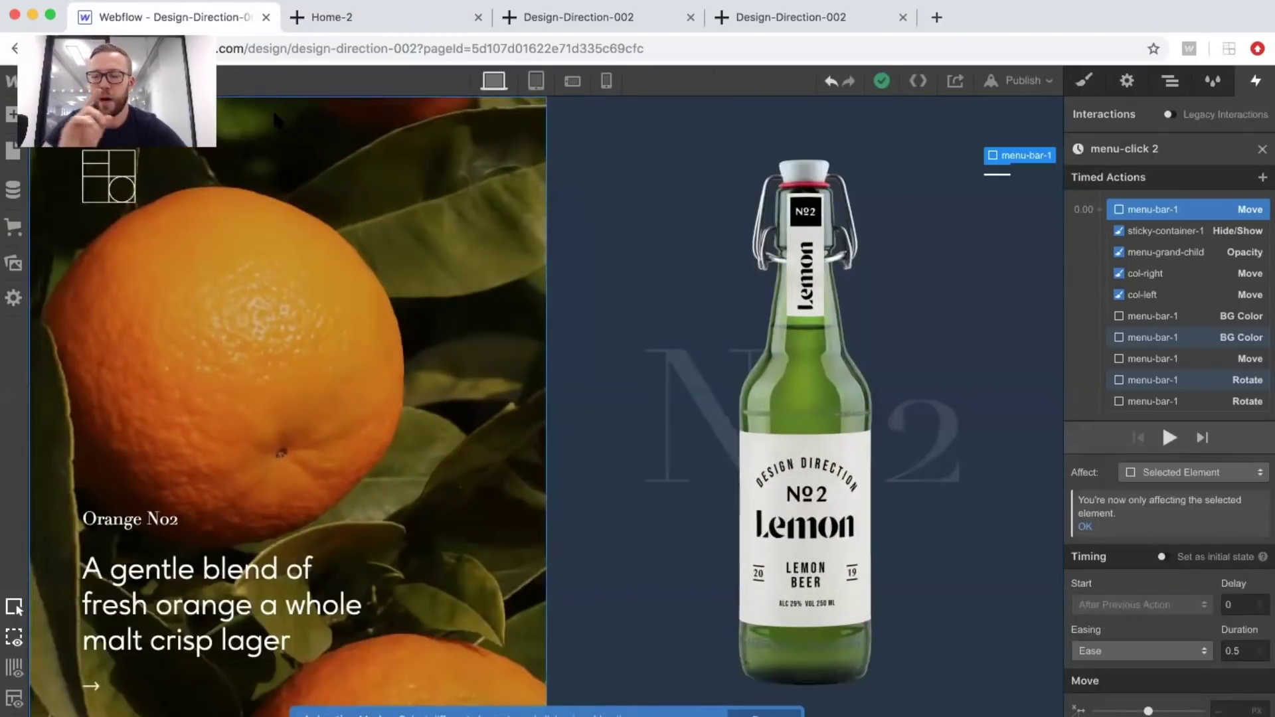
# Close the menu-click 2 animation and delete it from the timed animations.
pyautogui.click(1261, 150)
pyautogui.scroll(-1, 1222, 608)
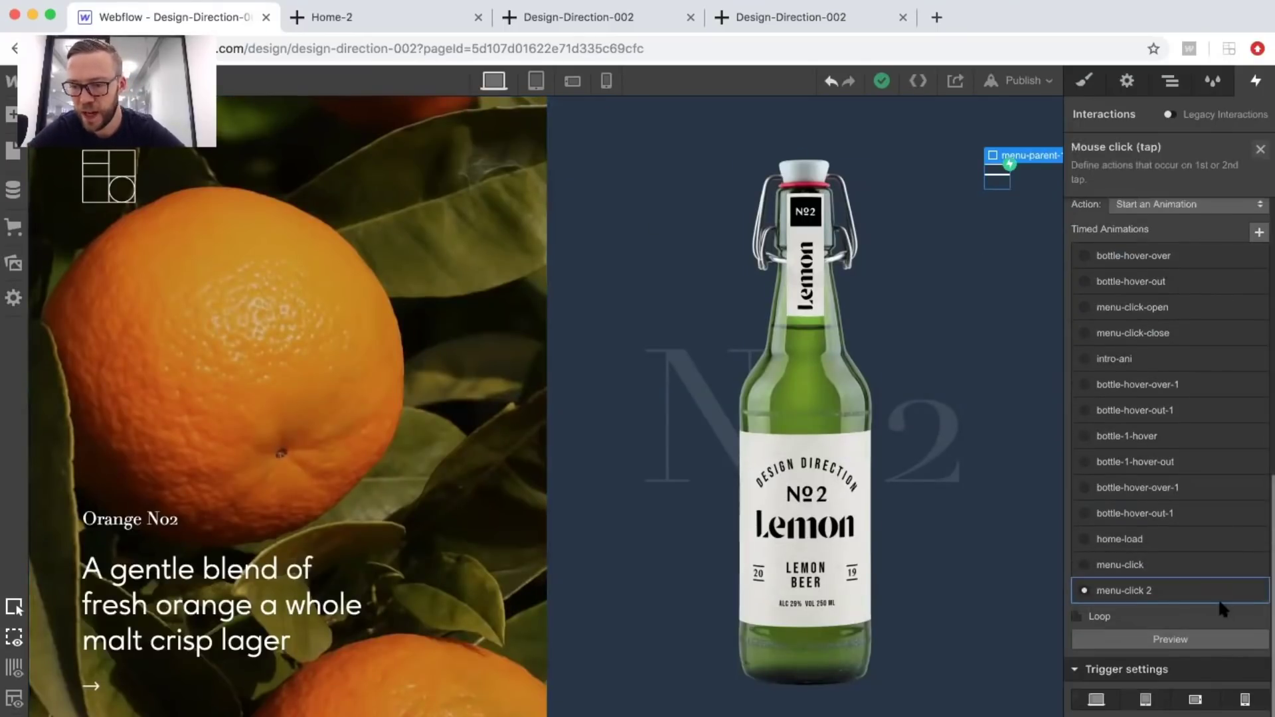
pyautogui.click(1256, 591)
pyautogui.click(1203, 682)
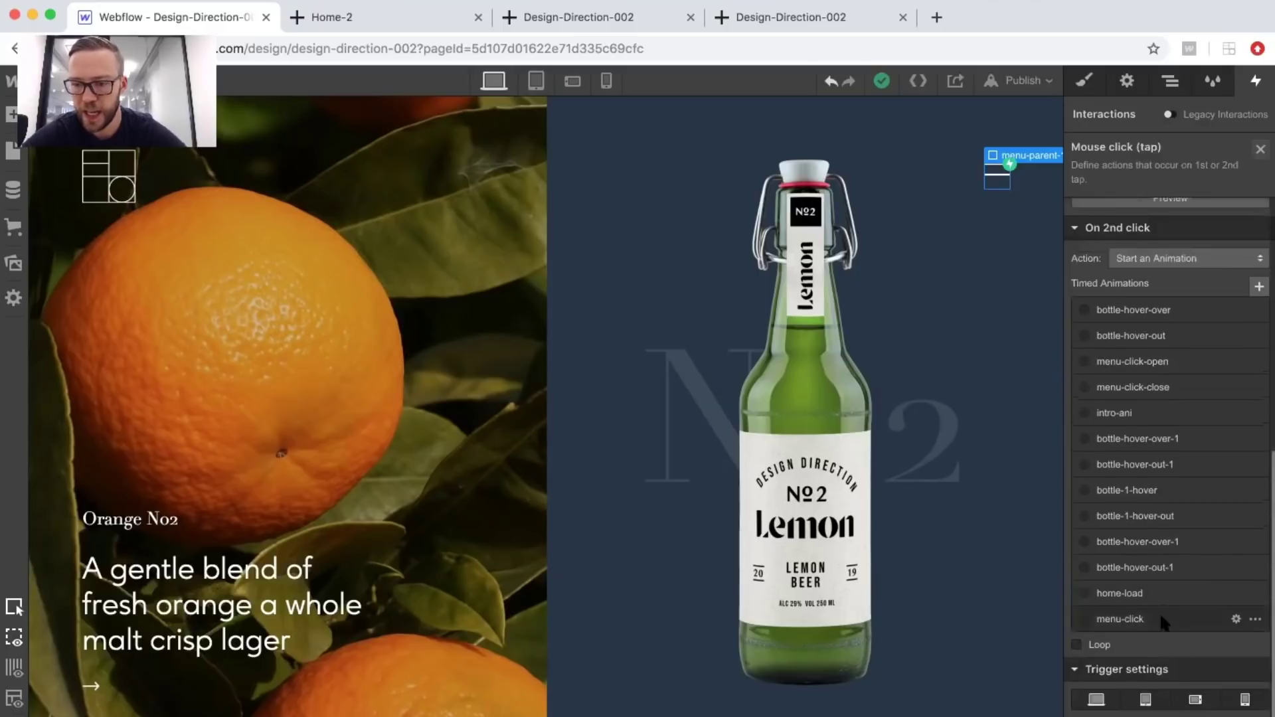
# In the first click's menu-click animation, add an initial-state Rotate action for one menu-bar-1, with Z rotation 0.
pyautogui.scroll(3, 1162, 622)
pyautogui.click(1255, 301)
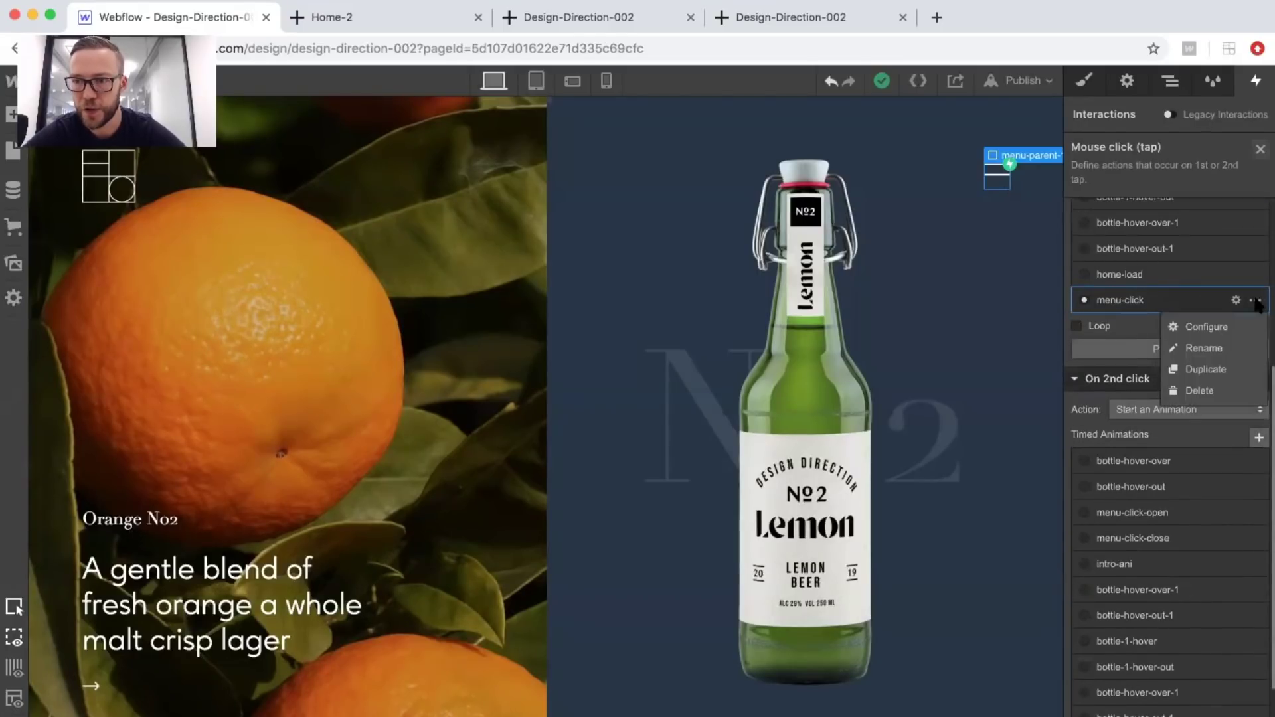
pyautogui.click(1204, 326)
pyautogui.scroll(-3, 1173, 407)
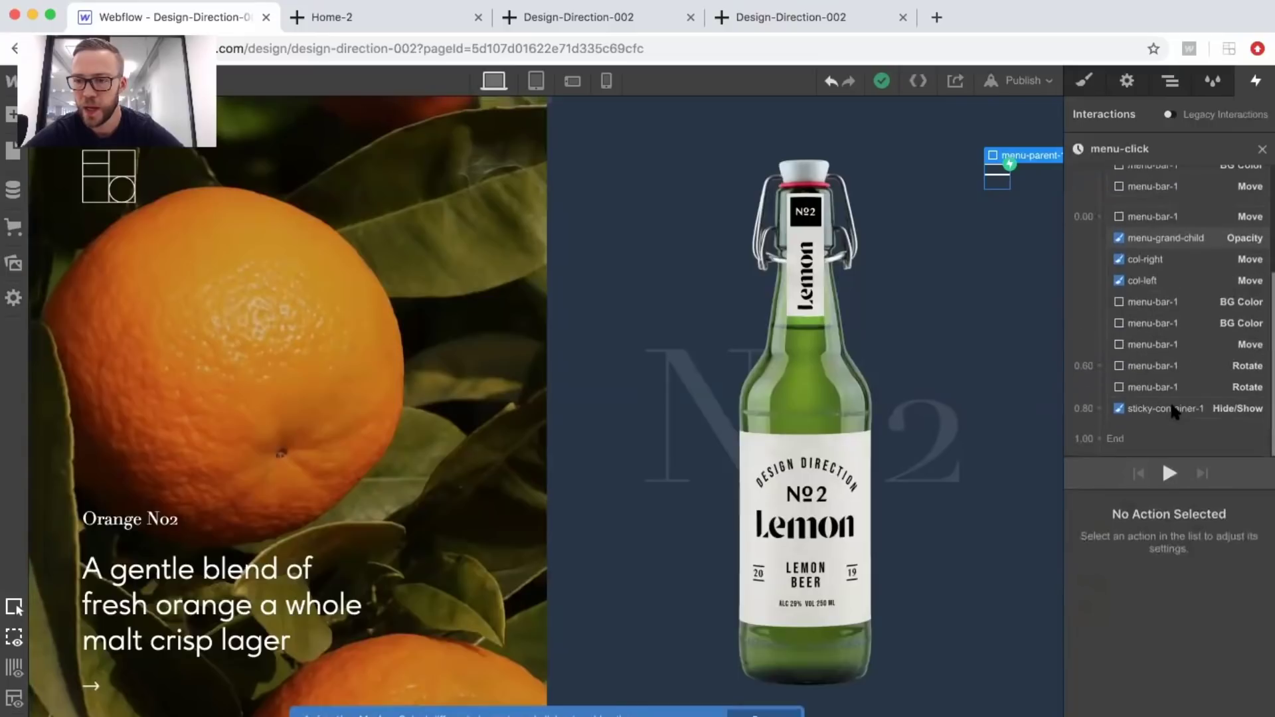
pyautogui.click(1151, 366)
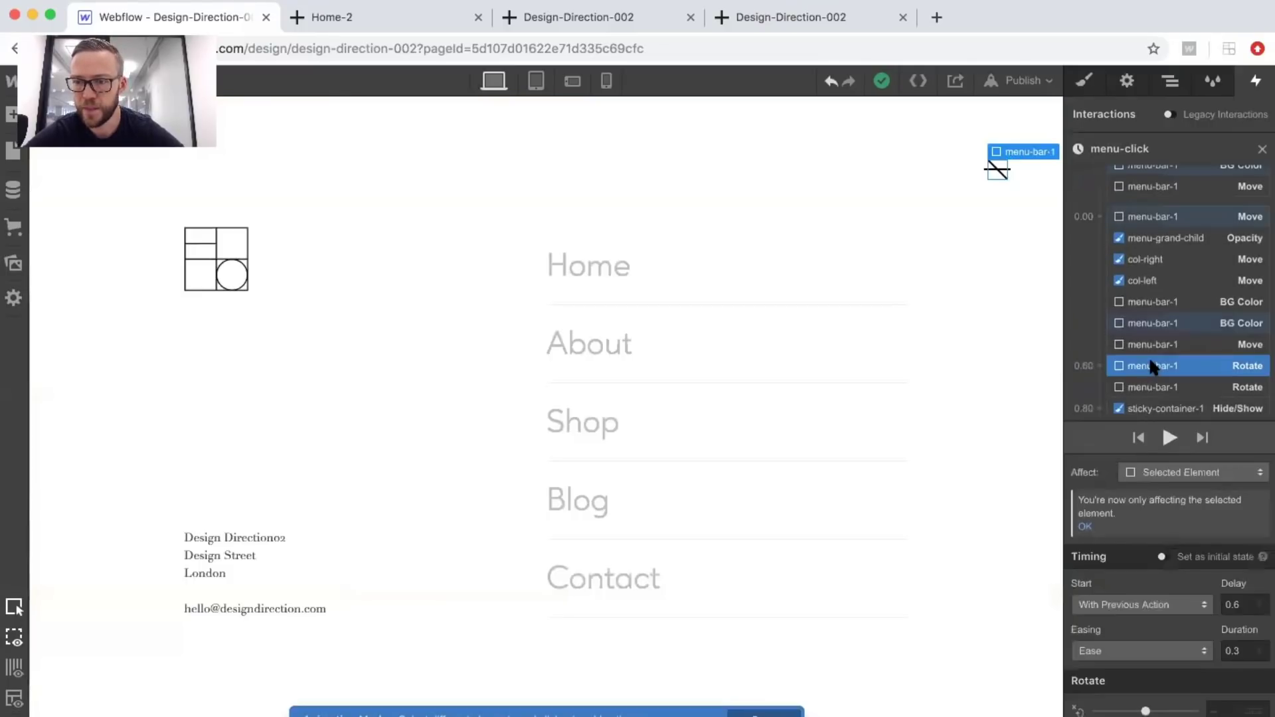
pyautogui.scroll(3, 1149, 356)
pyautogui.click(1099, 208)
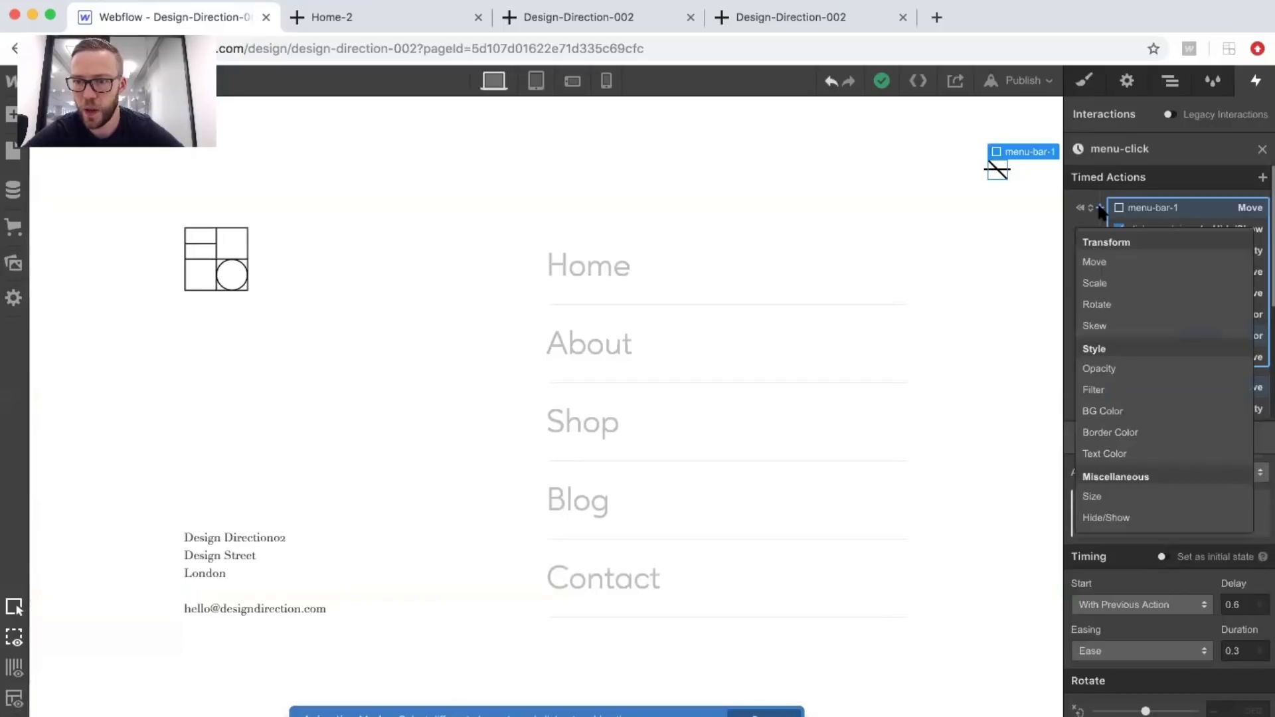
pyautogui.click(1089, 300)
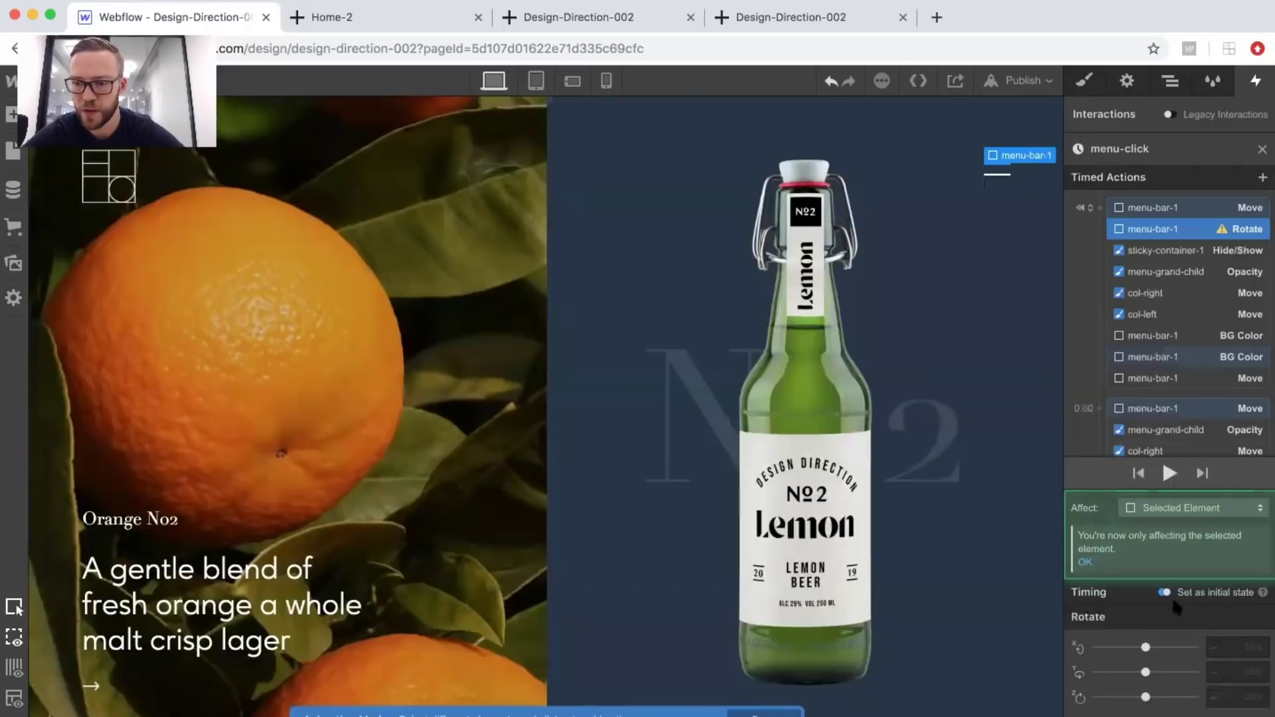
pyautogui.write('0')
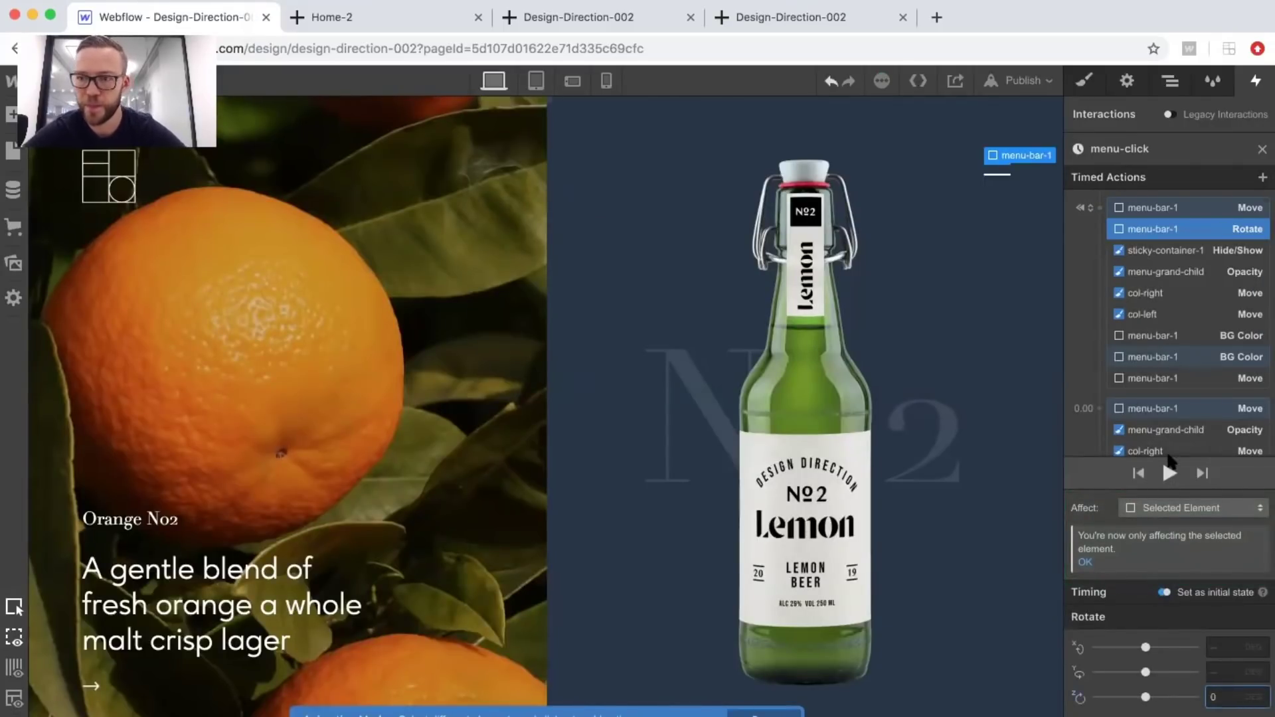
# Add an initial-state Rotate action for the other menu-bar-1, with its Z rotation set to 0.
pyautogui.scroll(-3, 1154, 300)
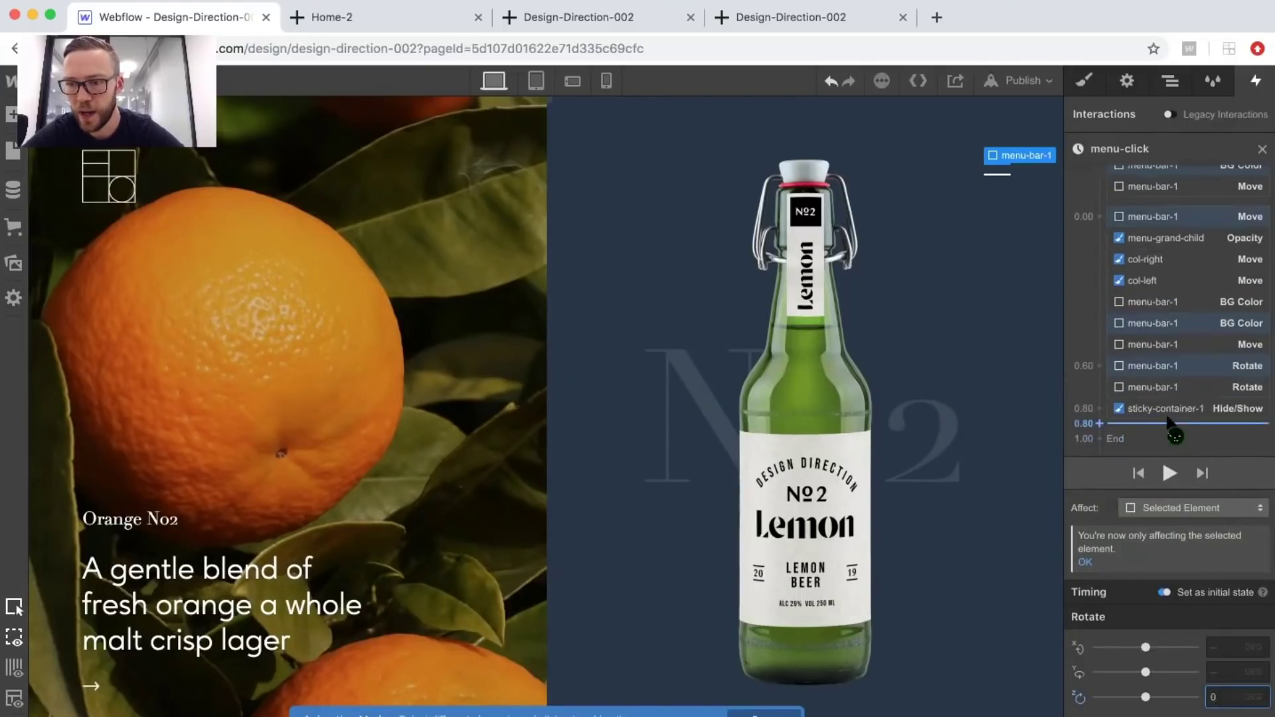
pyautogui.click(1143, 387)
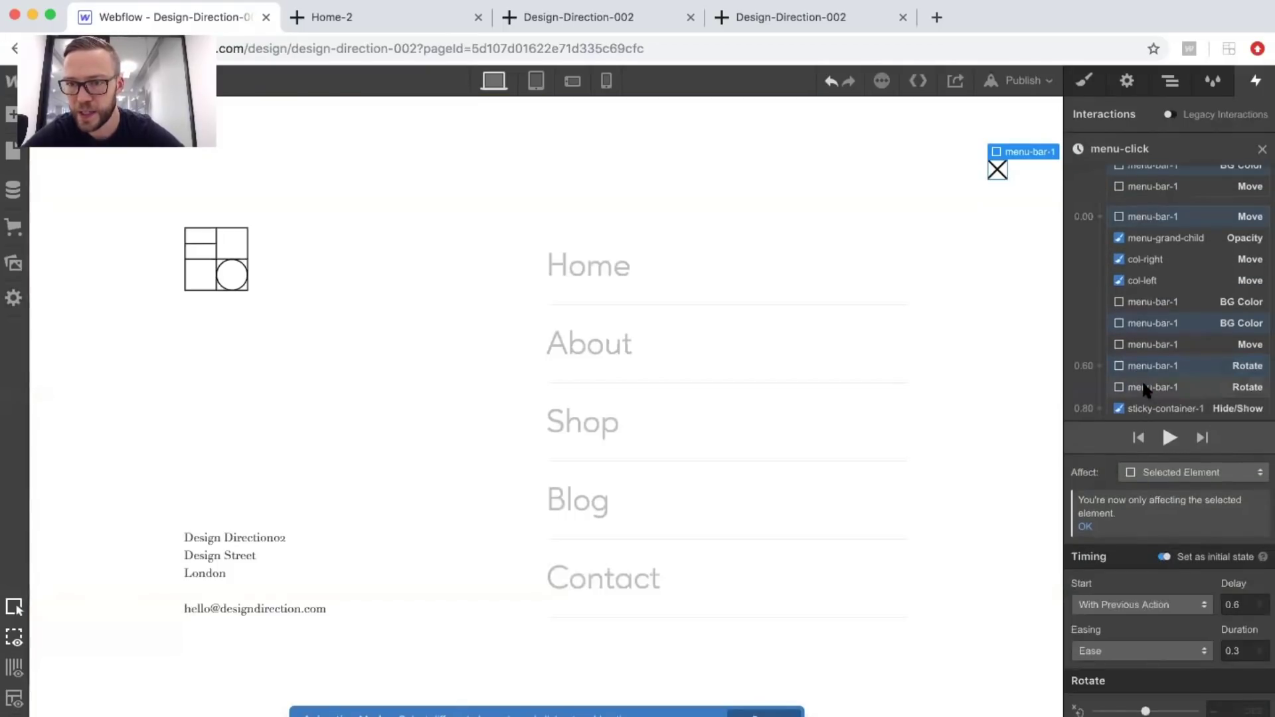
pyautogui.click(1144, 387)
pyautogui.scroll(5, 1143, 387)
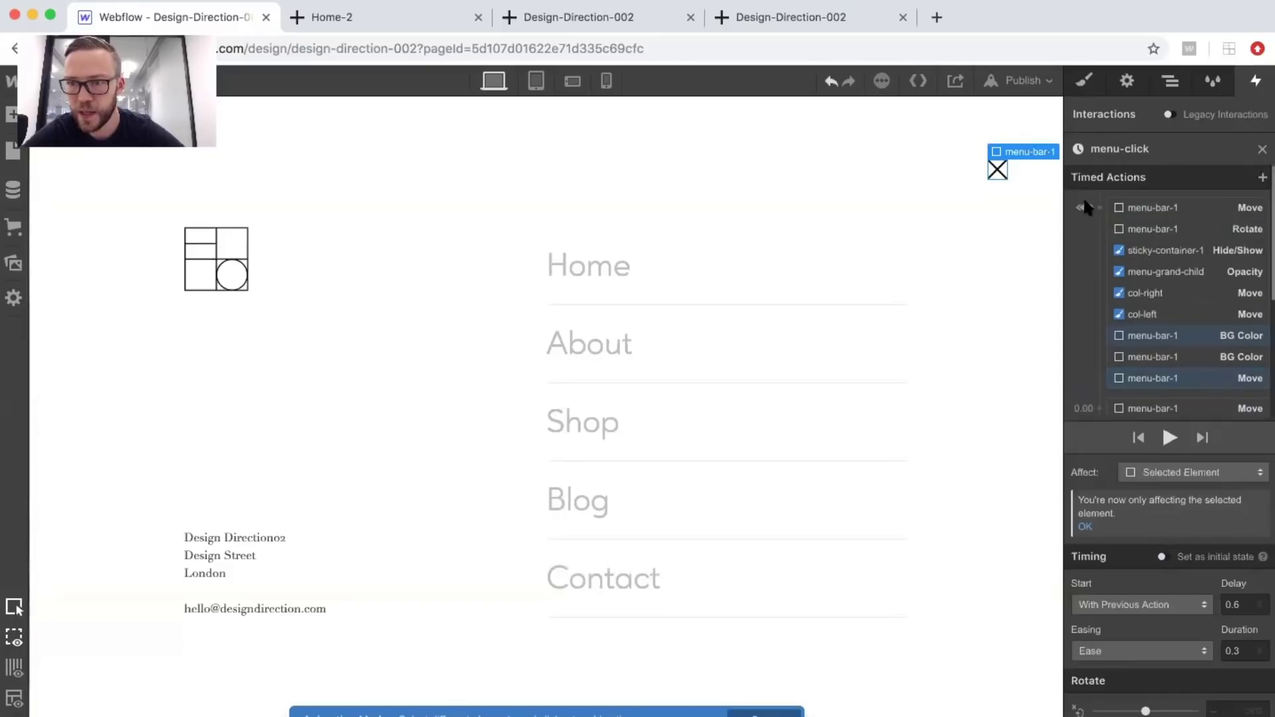
pyautogui.click(1100, 207)
pyautogui.click(1090, 303)
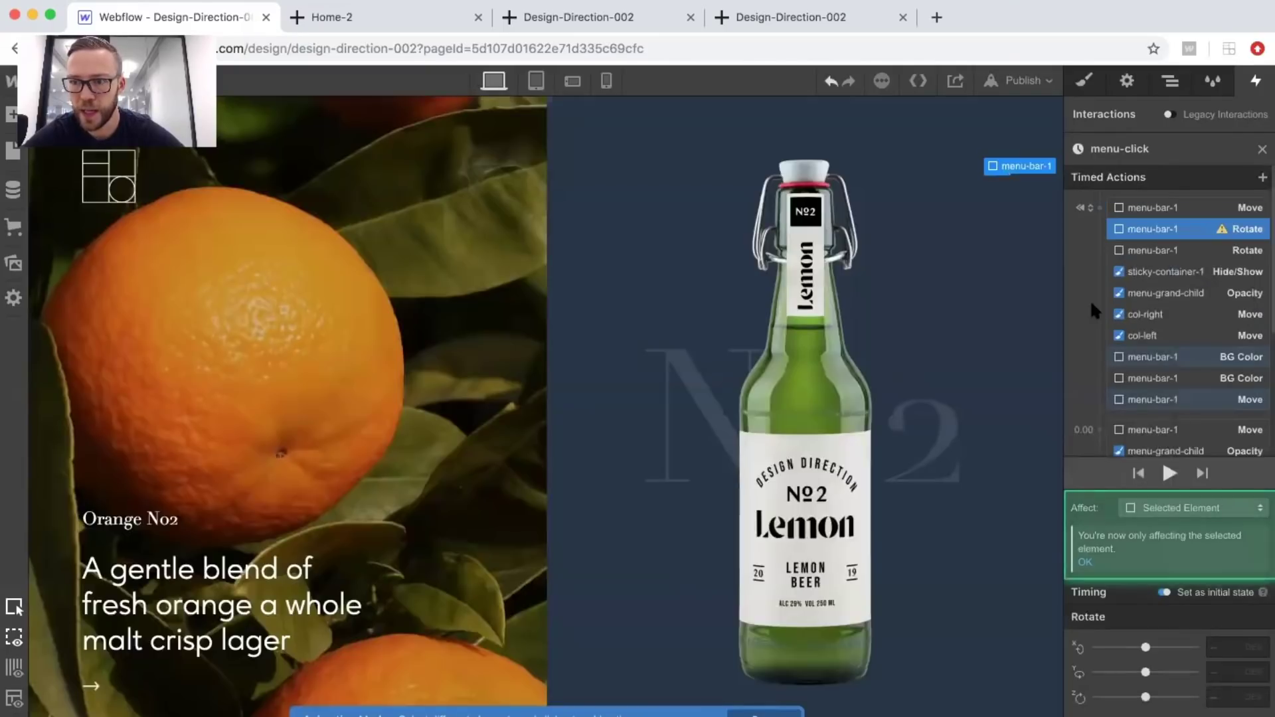
pyautogui.click(1227, 697)
pyautogui.write('0')
# Test the menu opening with the new initial rotations in the page preview, returning to the editor.
pyautogui.press('super+shift+p')
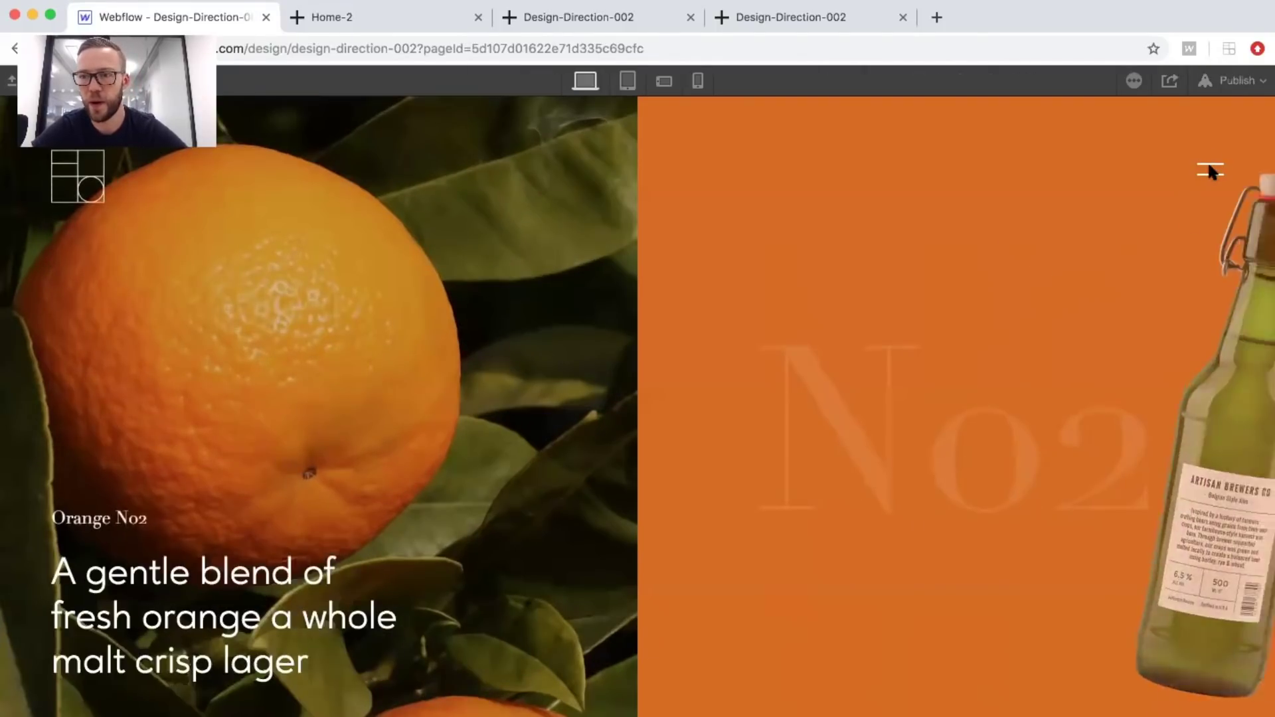
pyautogui.click(1209, 171)
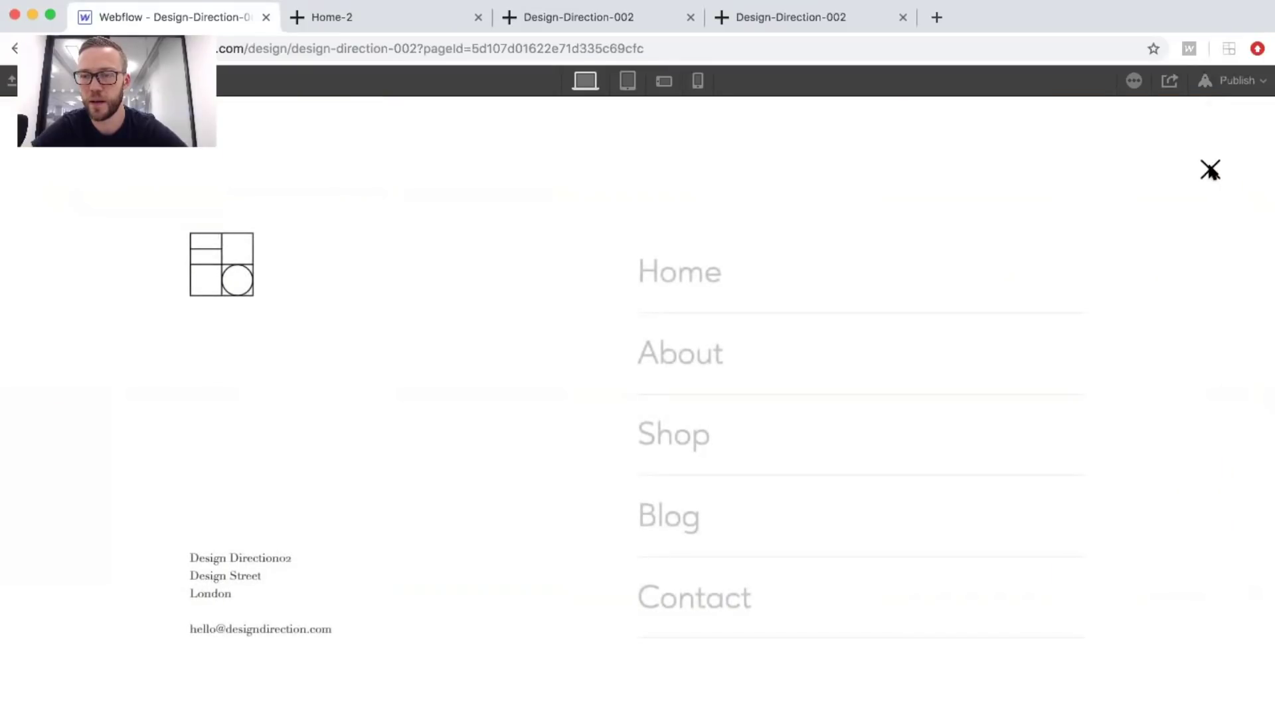
pyautogui.press('super+shift+p')
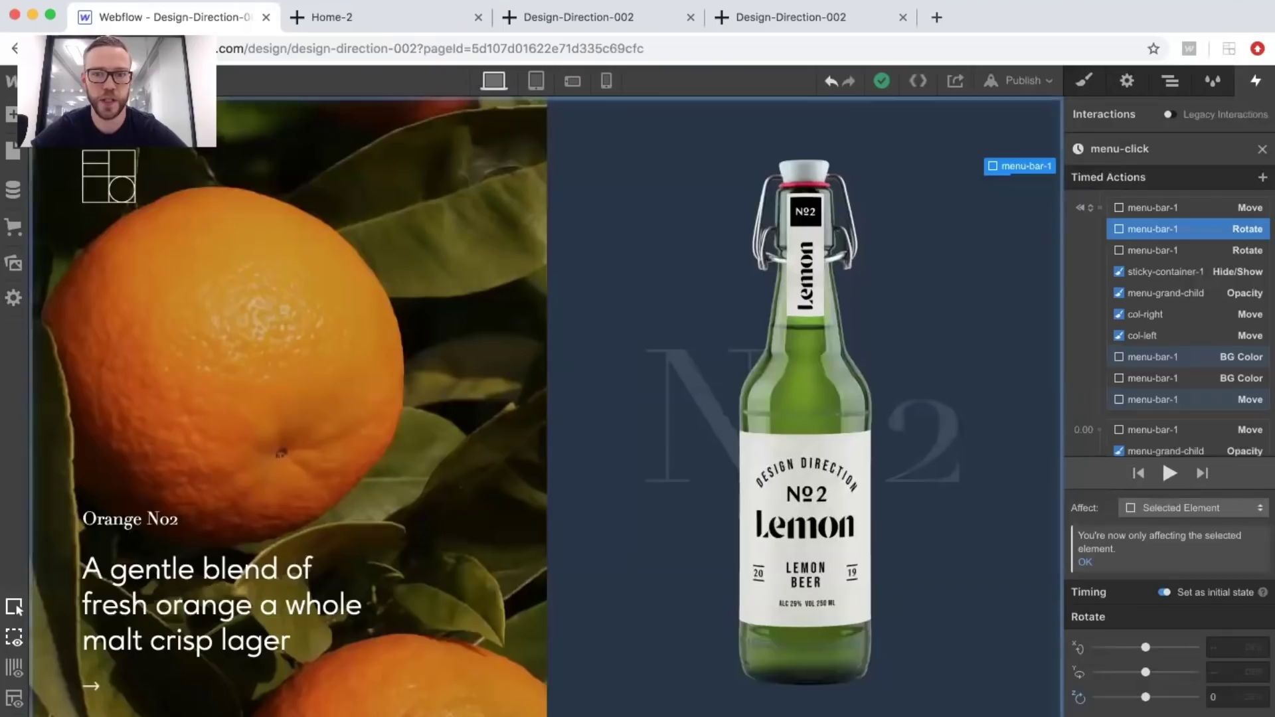
# Close menu-click, duplicate it under the second-click timed animations, and open the copy.
pyautogui.click(1262, 149)
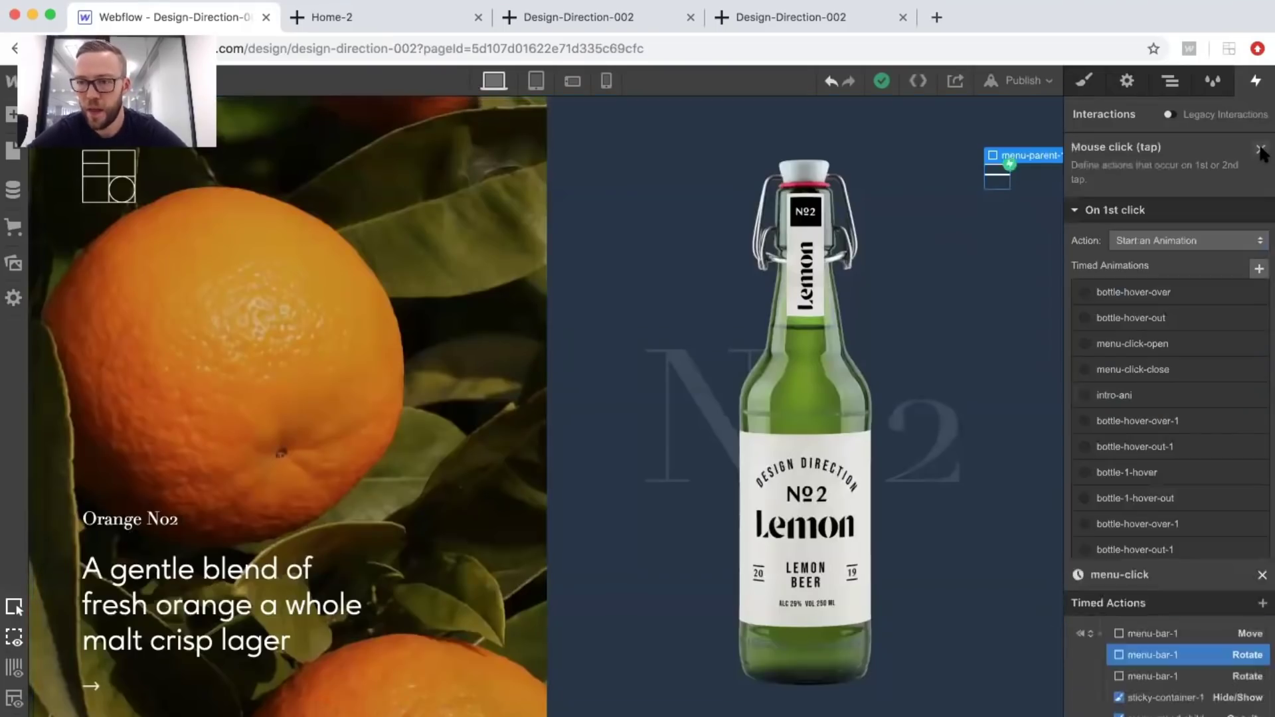
pyautogui.scroll(-5, 1169, 465)
pyautogui.scroll(-3, 1145, 528)
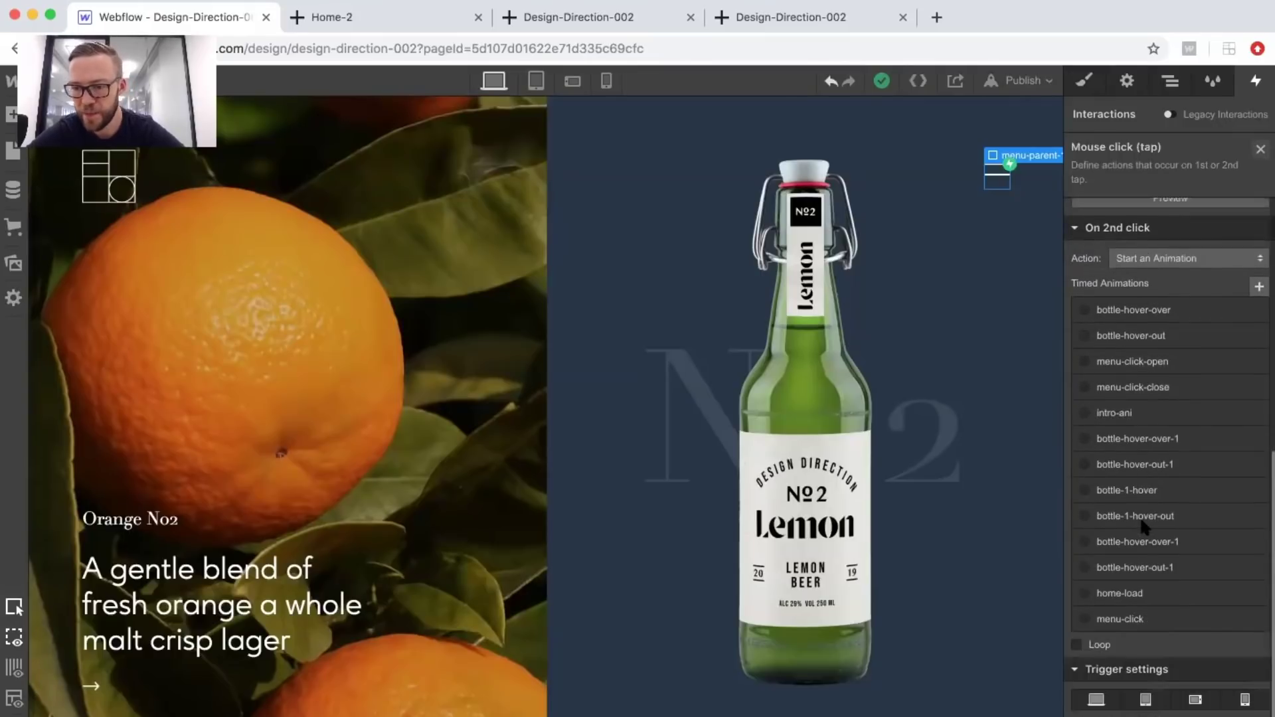
pyautogui.click(1255, 619)
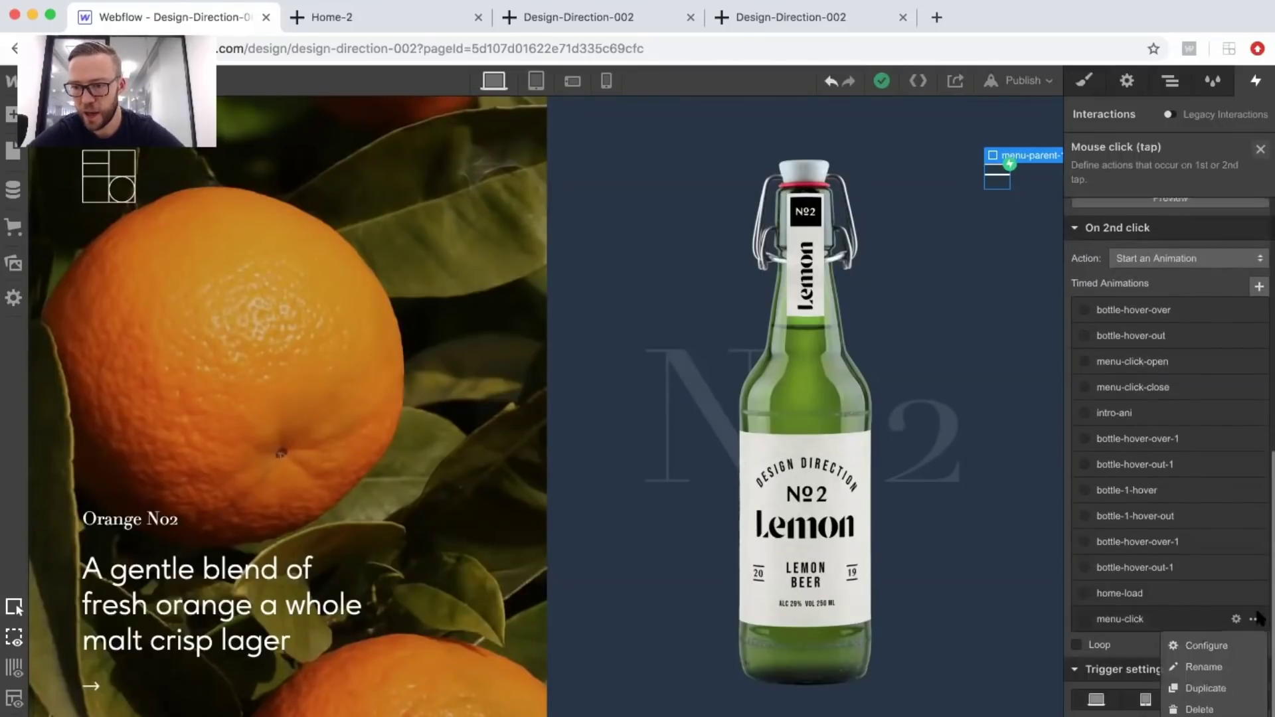
pyautogui.click(1205, 688)
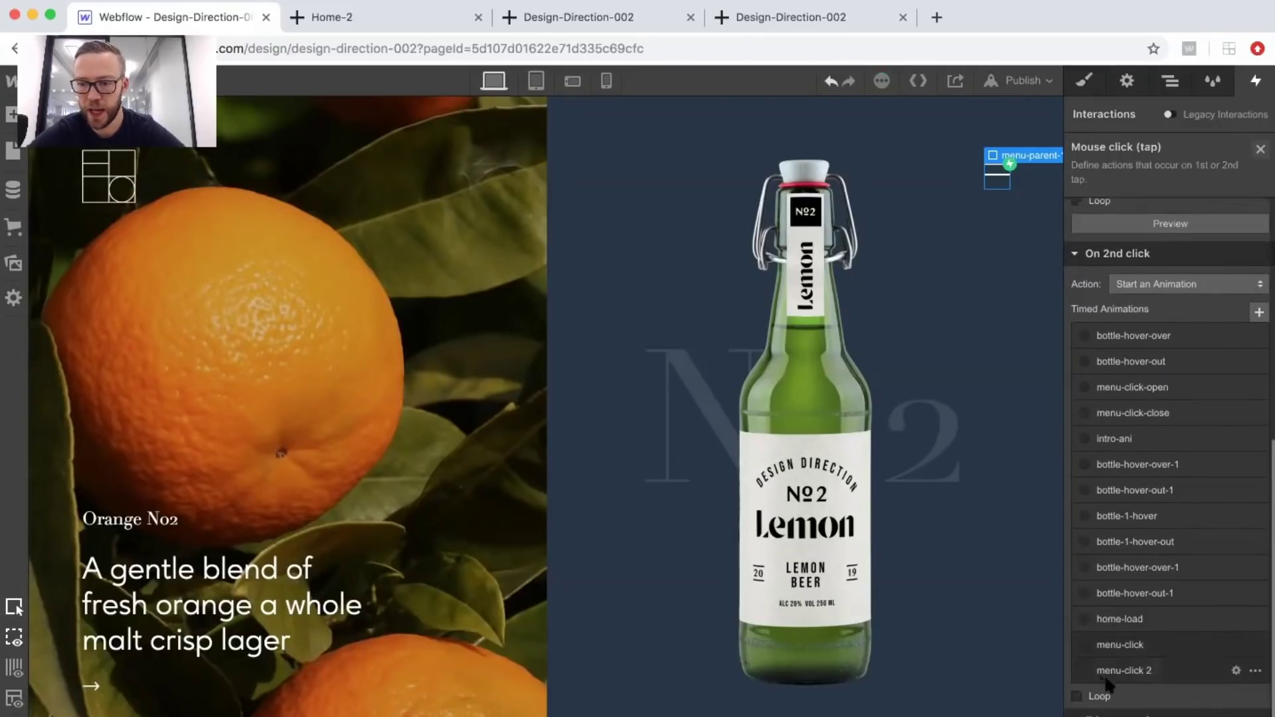
pyautogui.click(1177, 669)
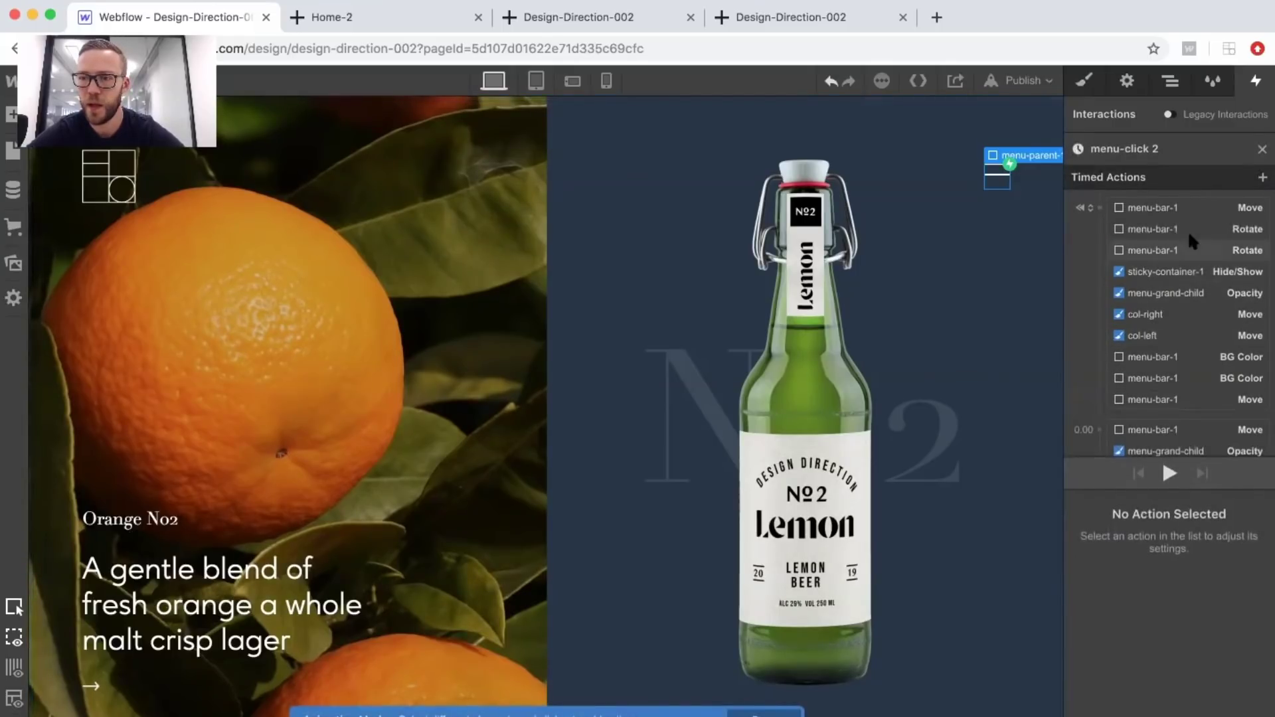
# Turn off the initial-state setting for all actions in the first group of menu-click 2.
pyautogui.click(1165, 241)
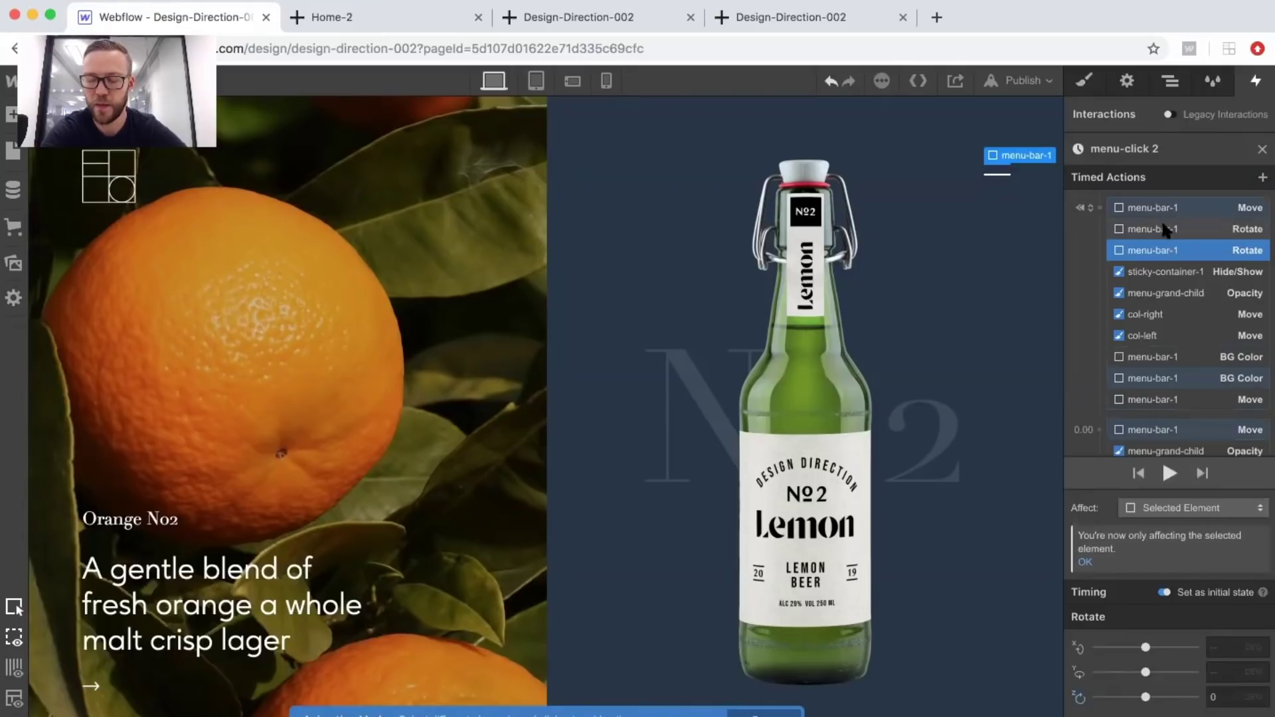
pyautogui.keyDown('shift'); pyautogui.click(1164, 230); pyautogui.keyUp('shift')
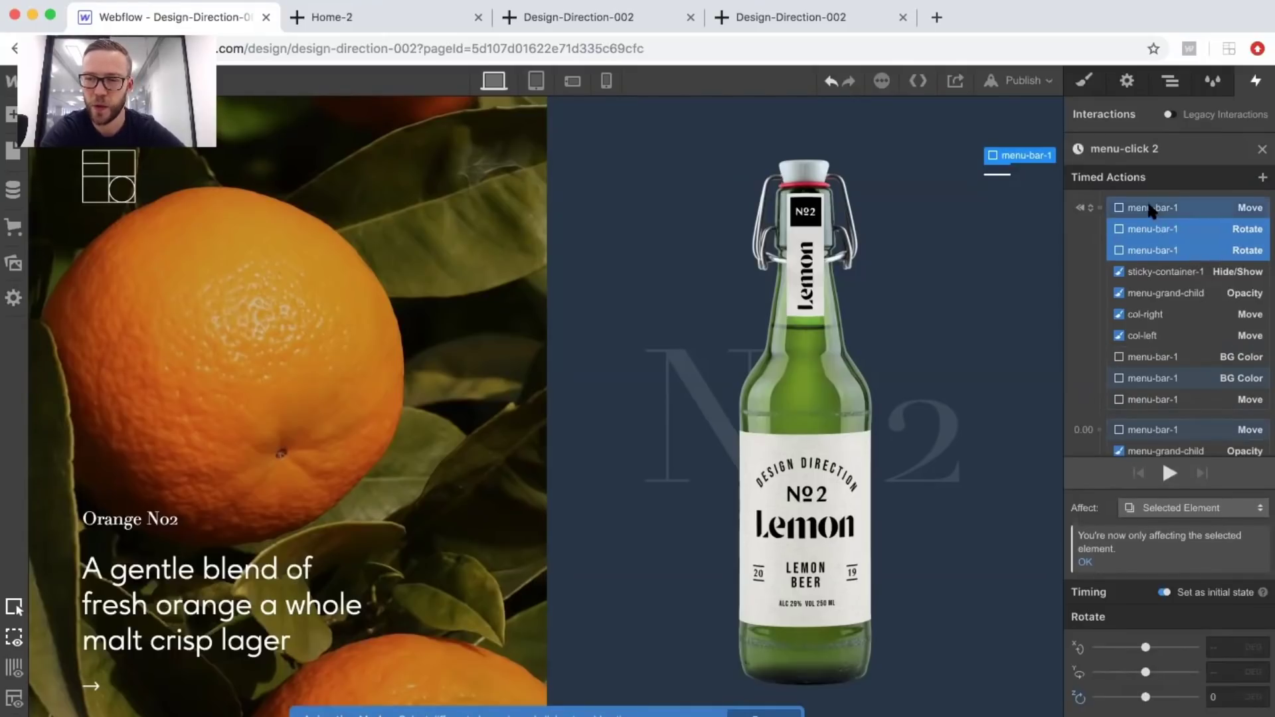
pyautogui.click(1146, 206)
pyautogui.keyDown('shift'); pyautogui.click(1170, 399); pyautogui.keyUp('shift')
pyautogui.click(1164, 540)
# Delete the second group of actions in menu-click 2, from the menu-bar-1 Move through the sticky-container-1 Hide/Show.
pyautogui.scroll(-3, 1145, 271)
pyautogui.click(1146, 278)
pyautogui.scroll(-2, 1145, 312)
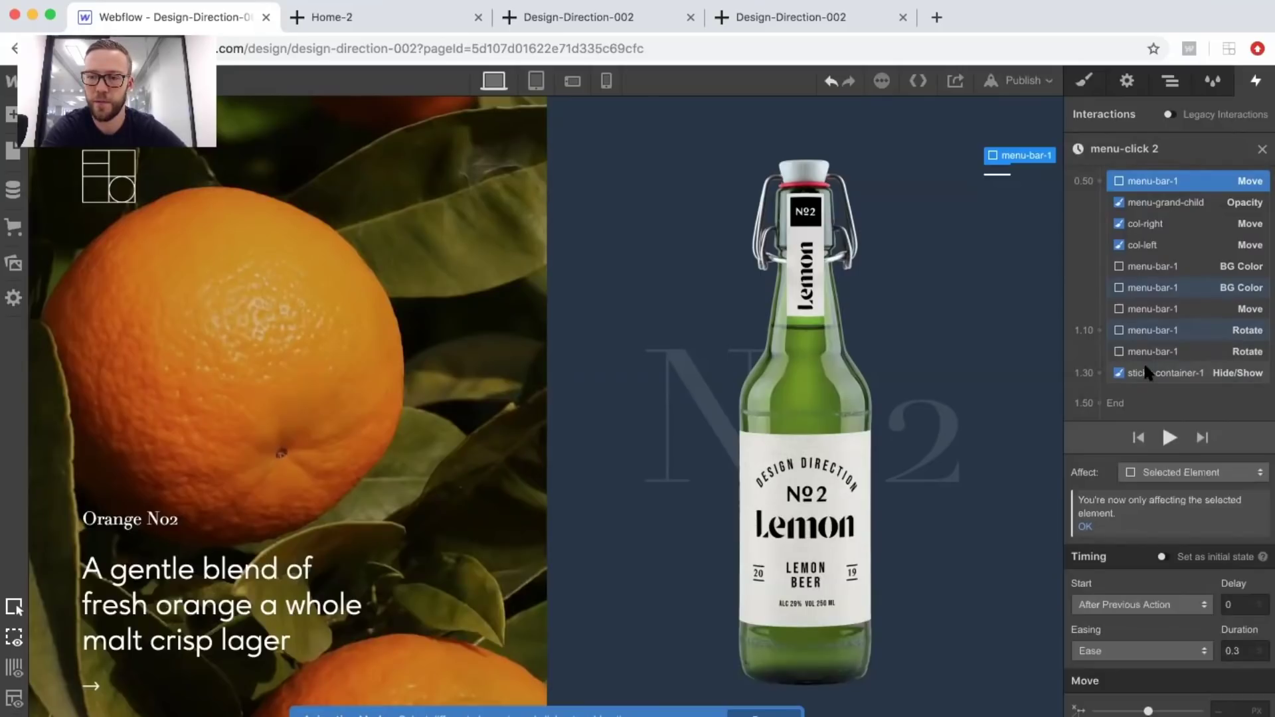
pyautogui.keyDown('shift'); pyautogui.click(1145, 366); pyautogui.keyUp('shift')
pyautogui.rightClick(1144, 362)
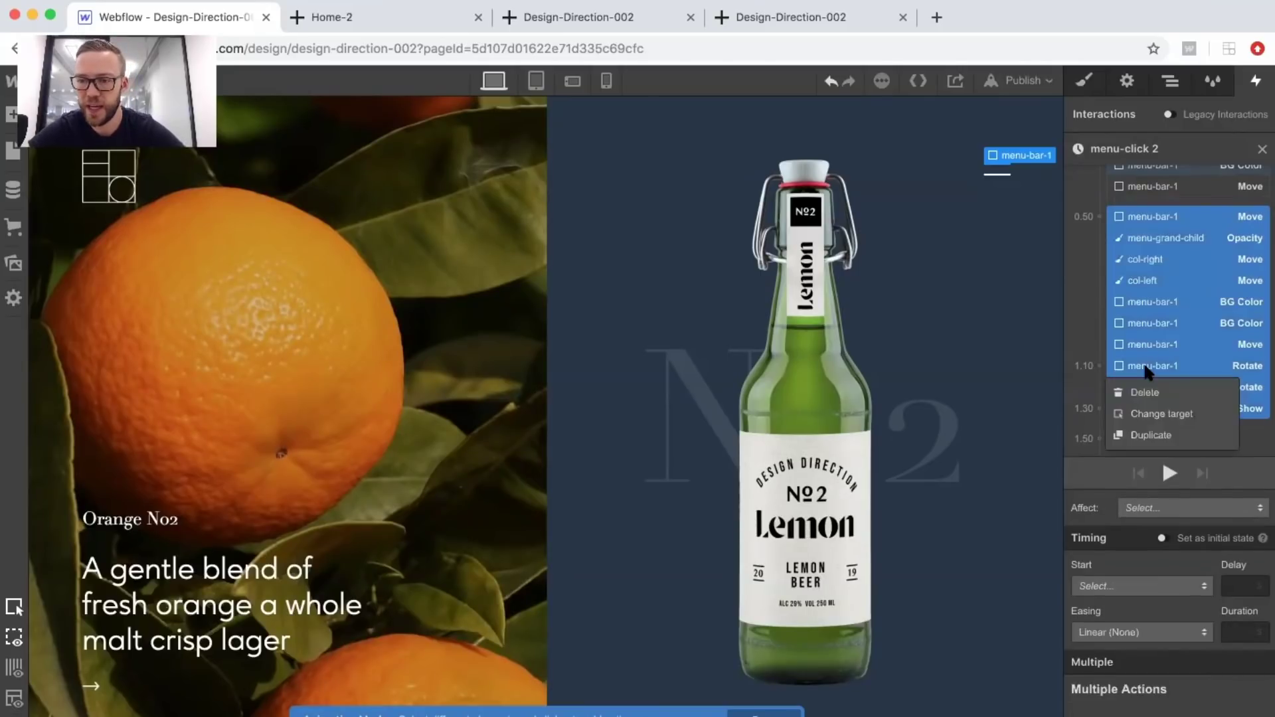
pyautogui.click(1142, 400)
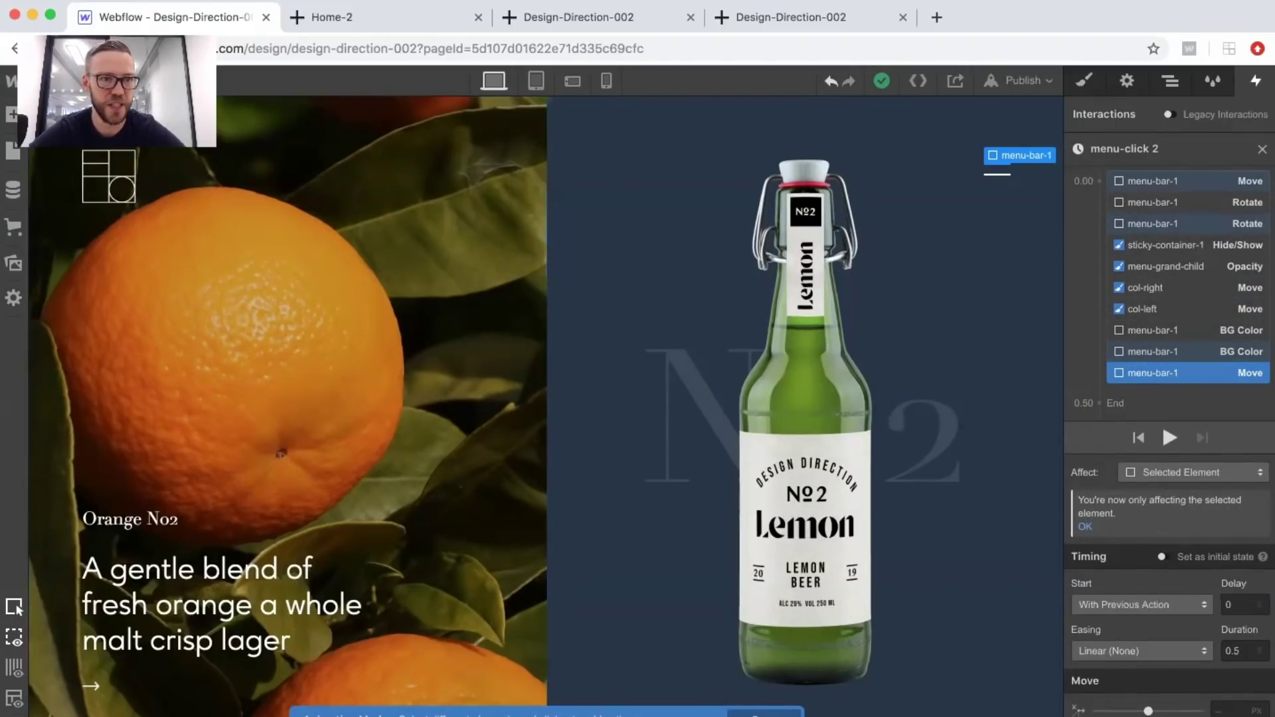
# Test opening and closing the menu twice in the page preview, returning to the editor.
pyautogui.press('super+shift+p')
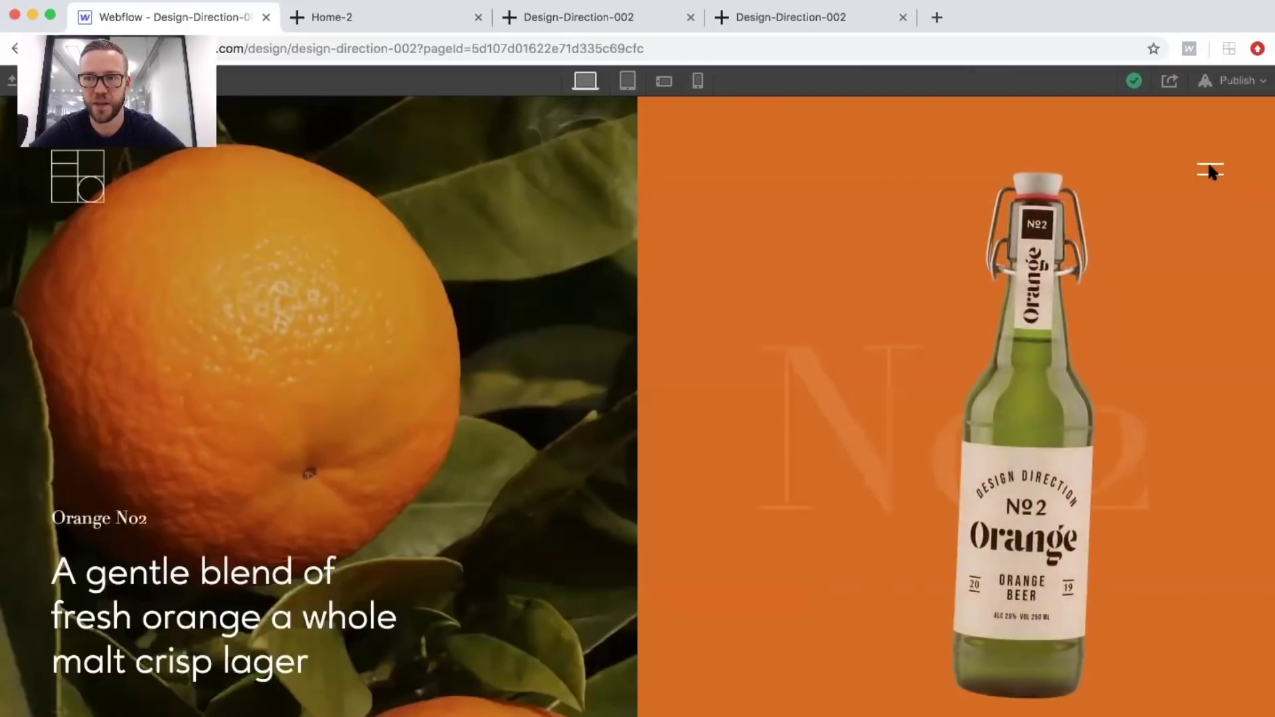
pyautogui.click(1209, 170)
pyautogui.click(1210, 170)
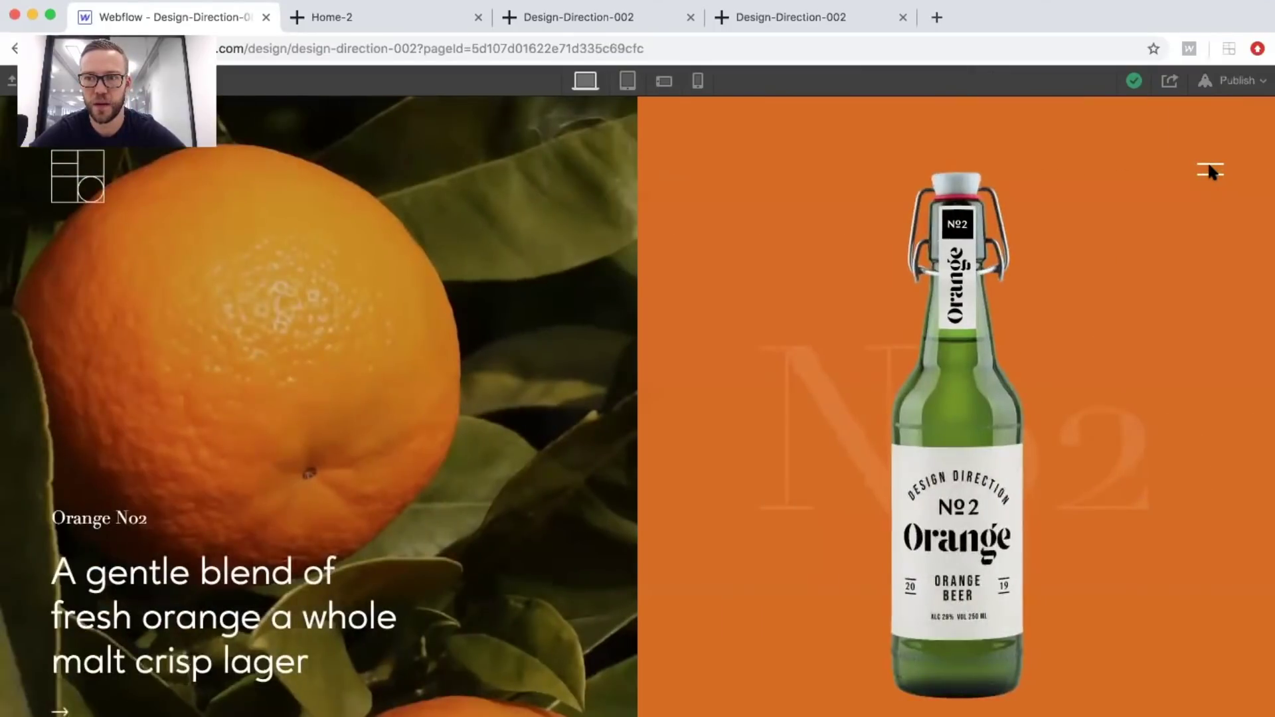
pyautogui.click(1209, 170)
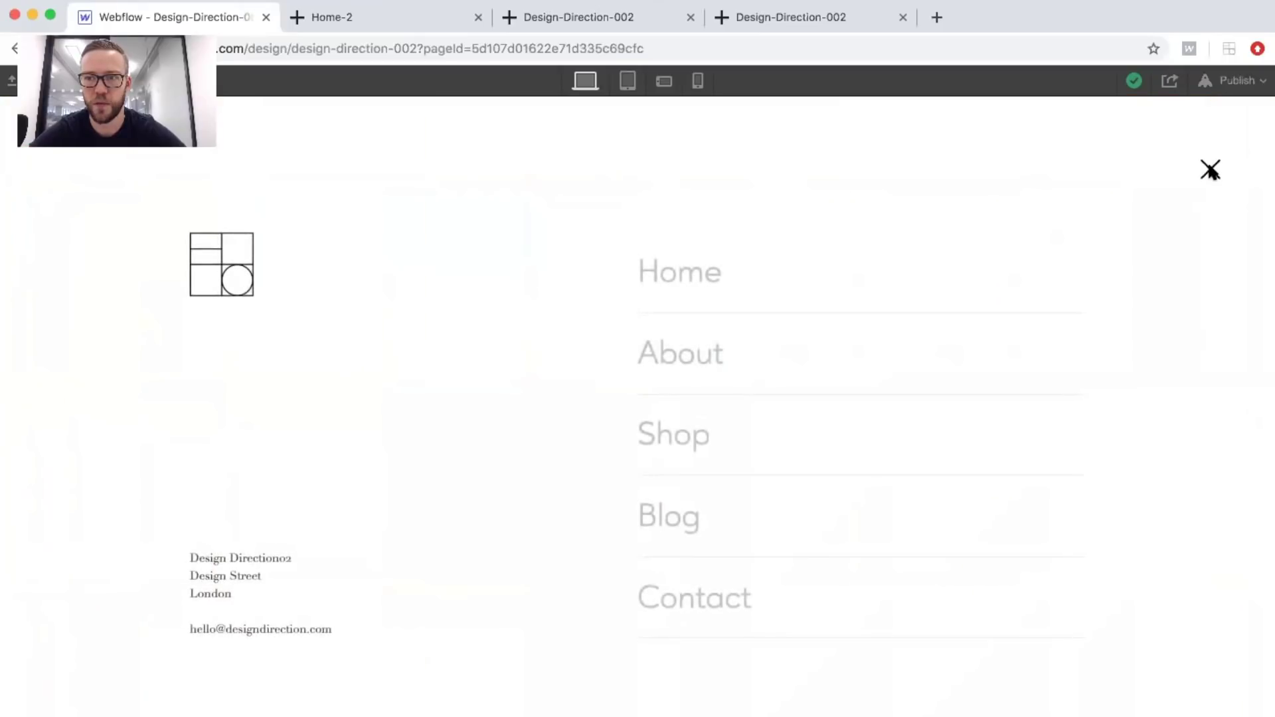
pyautogui.click(1208, 171)
pyautogui.press('super+shift+p')
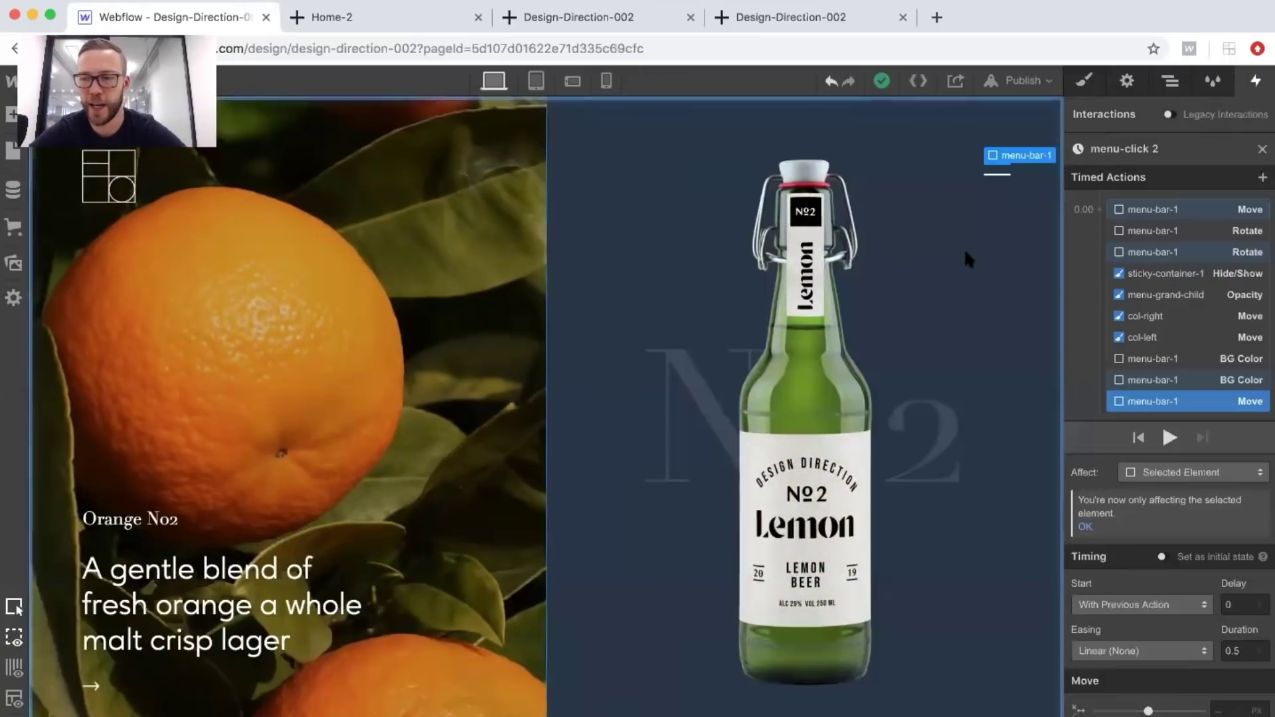
# Set the delay of both menu-bar-1 Rotate actions in menu-click 2 to 0.2.
pyautogui.click(1138, 253)
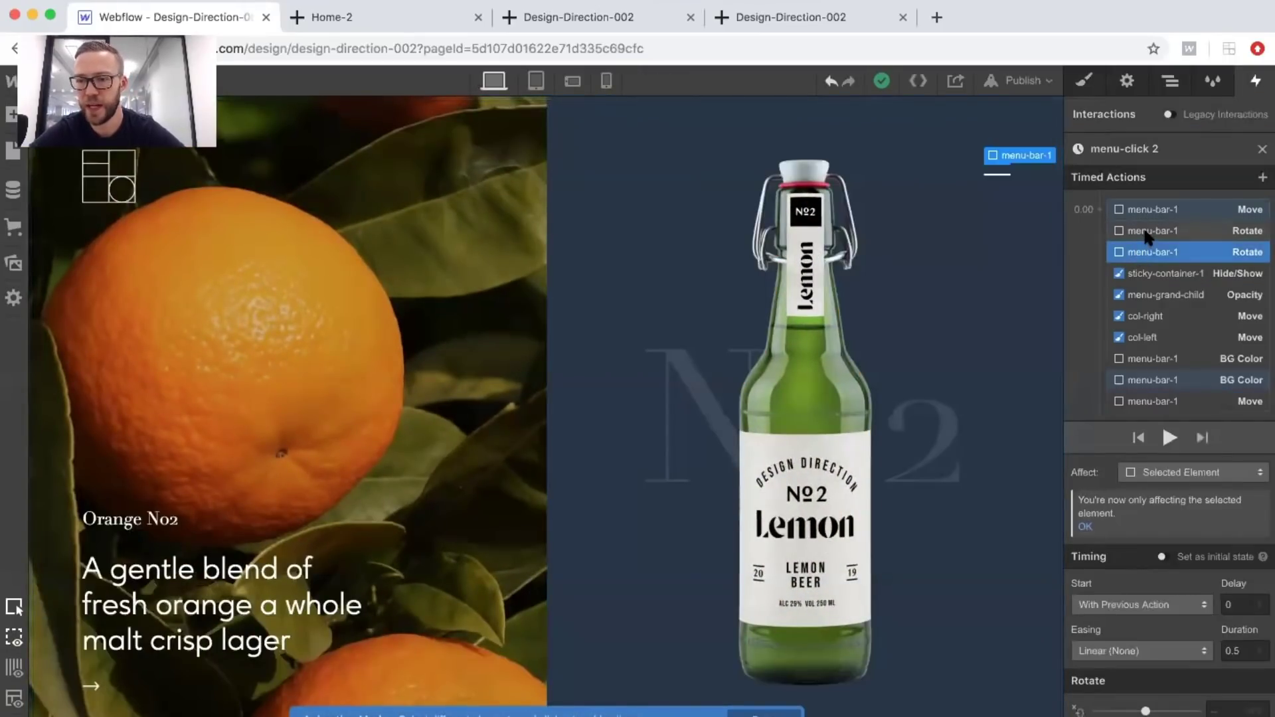
pyautogui.scroll(-1, 1145, 236)
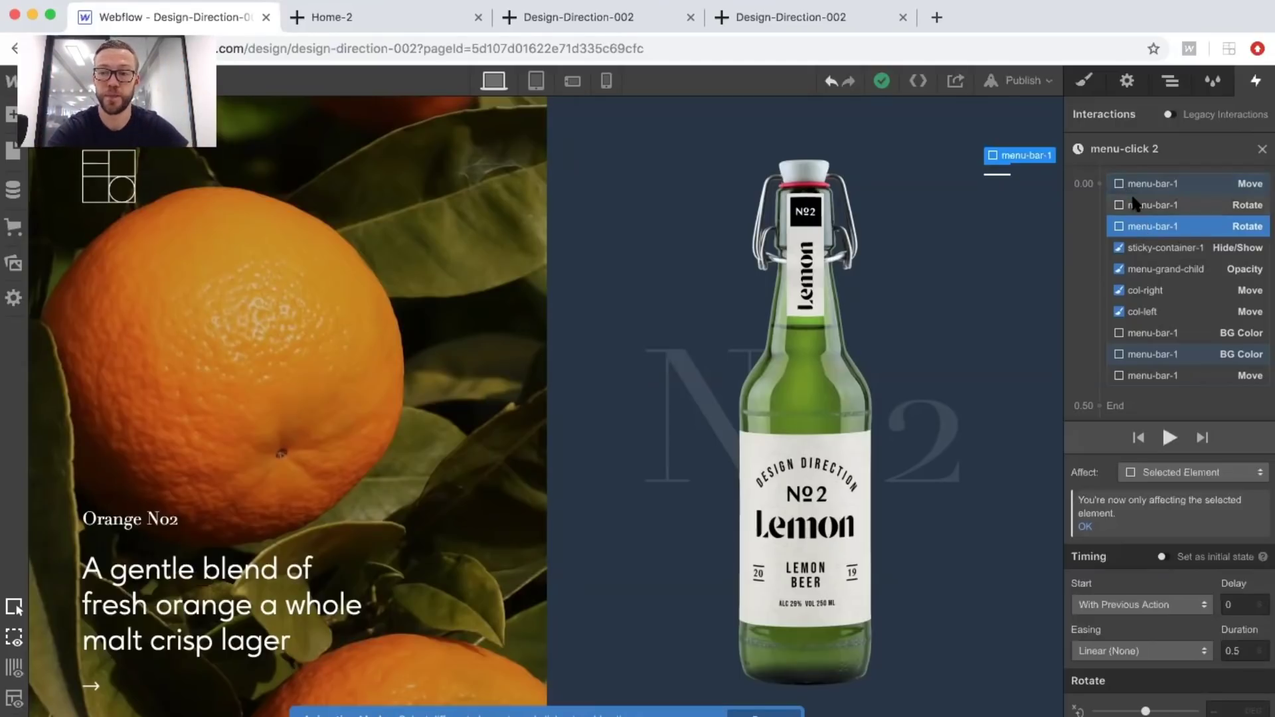
pyautogui.keyDown('shift'); pyautogui.click(1131, 200); pyautogui.keyUp('shift')
pyautogui.click(1240, 605)
pyautogui.write('.2')
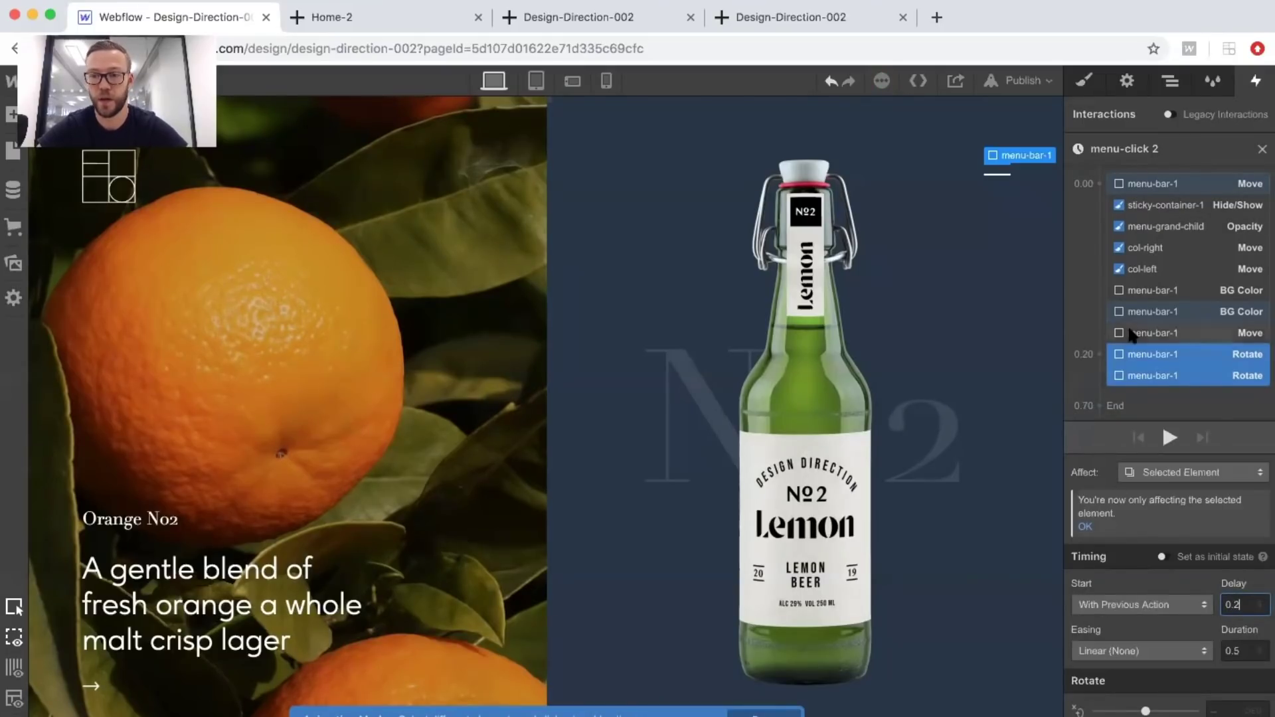
pyautogui.click(1129, 652)
pyautogui.press('Escape')
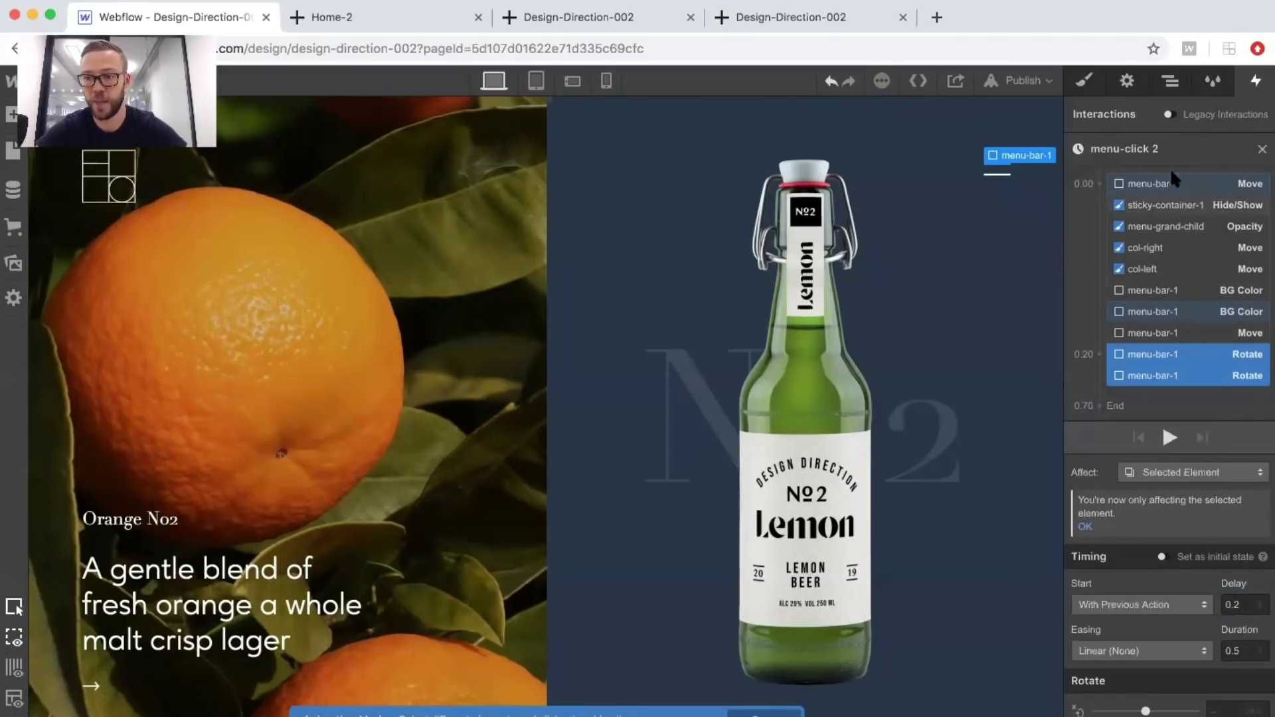
# Set the easing of all actions in menu-click 2 to Ease and check it on individual BG Color and Rotate actions.
pyautogui.scroll(1, 1170, 173)
pyautogui.scroll(1, 1159, 192)
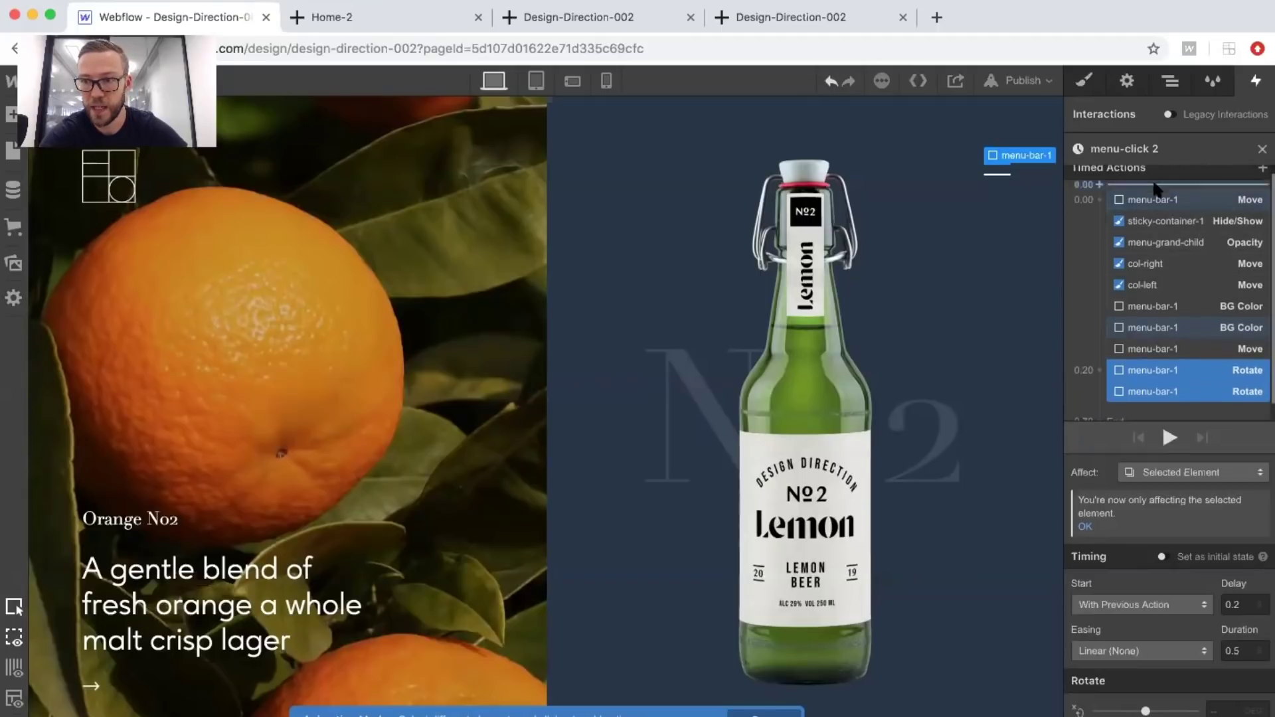
pyautogui.click(1155, 199)
pyautogui.keyDown('shift'); pyautogui.click(1150, 392); pyautogui.keyUp('shift')
pyautogui.click(1112, 640)
pyautogui.click(1083, 106)
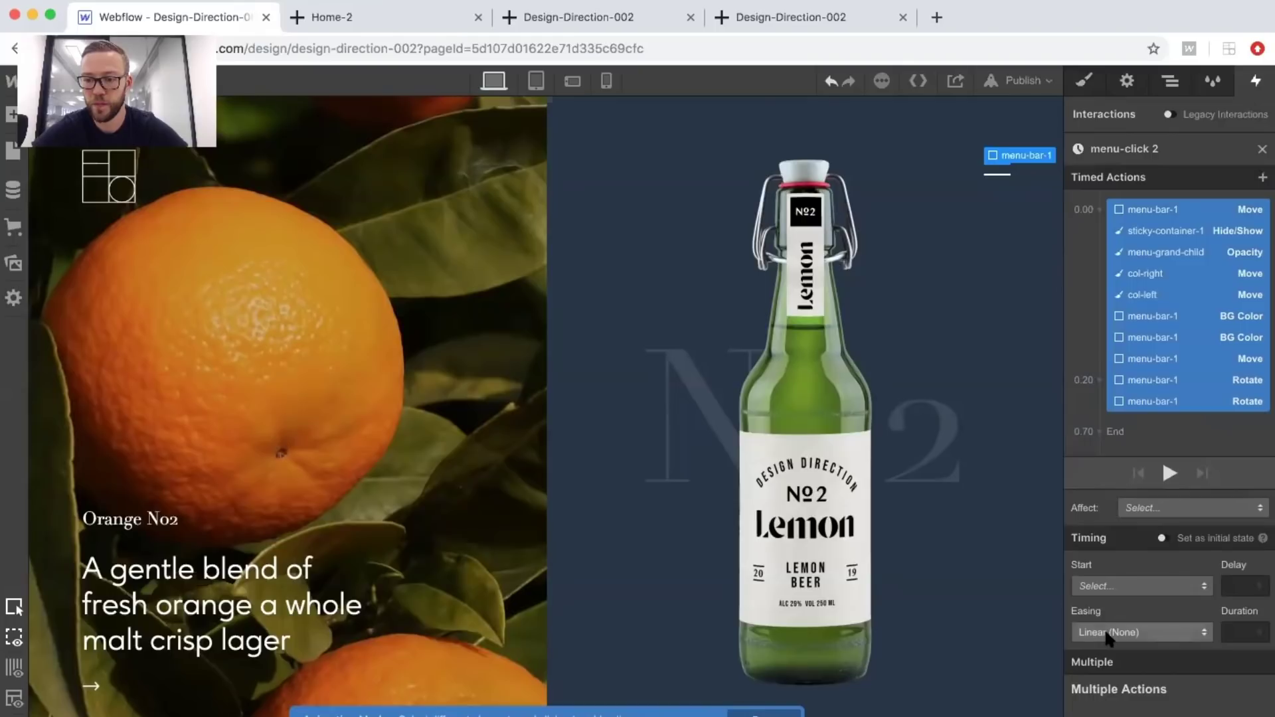
pyautogui.click(1129, 637)
pyautogui.click(1090, 124)
pyautogui.click(1138, 332)
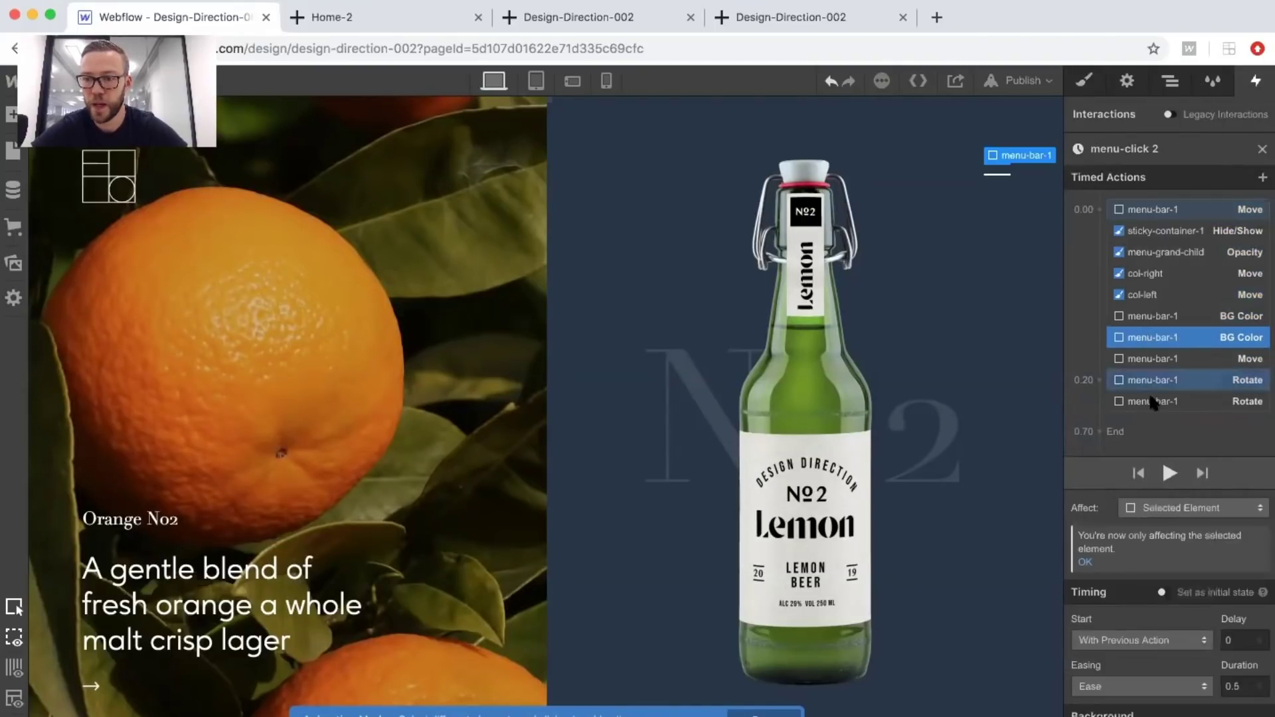
pyautogui.click(1148, 400)
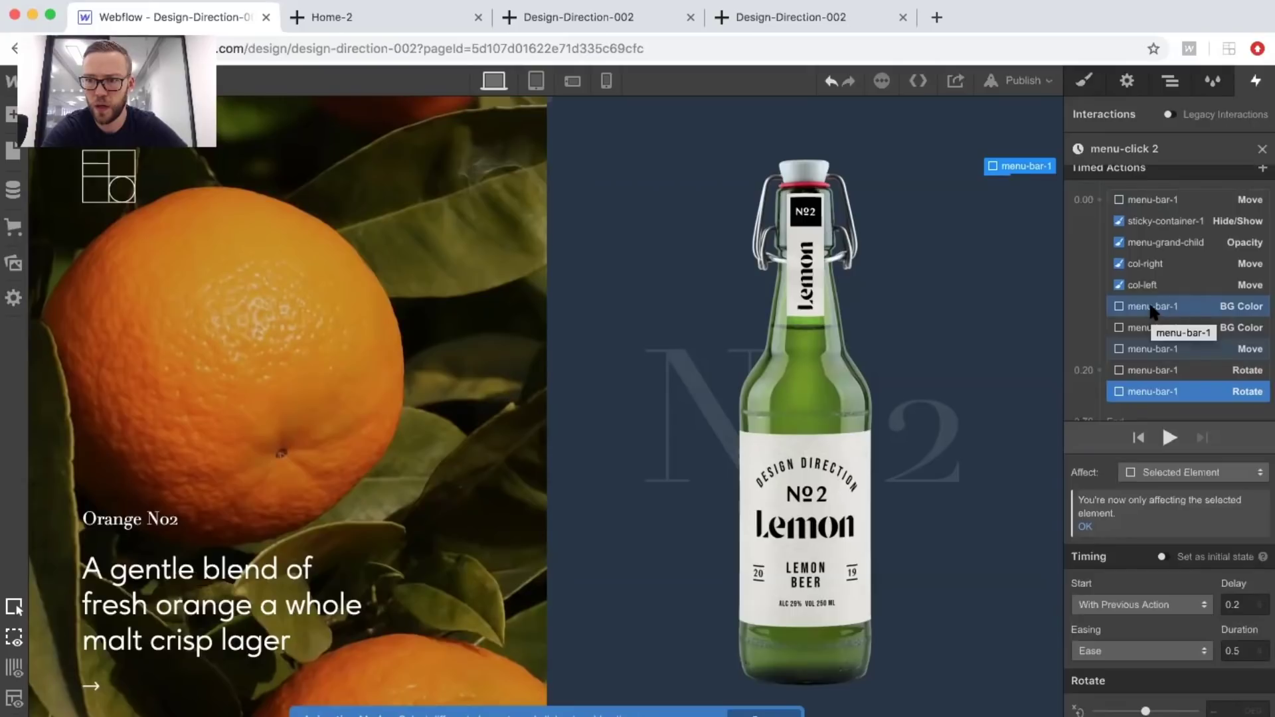
# Set the duration of all menu-bar-1 BG Color, Move and Rotate actions in menu-click 2 to 0.3.
pyautogui.keyDown('shift'); pyautogui.click(1152, 309); pyautogui.keyUp('shift')
pyautogui.click(1241, 687)
pyautogui.write('0.3')
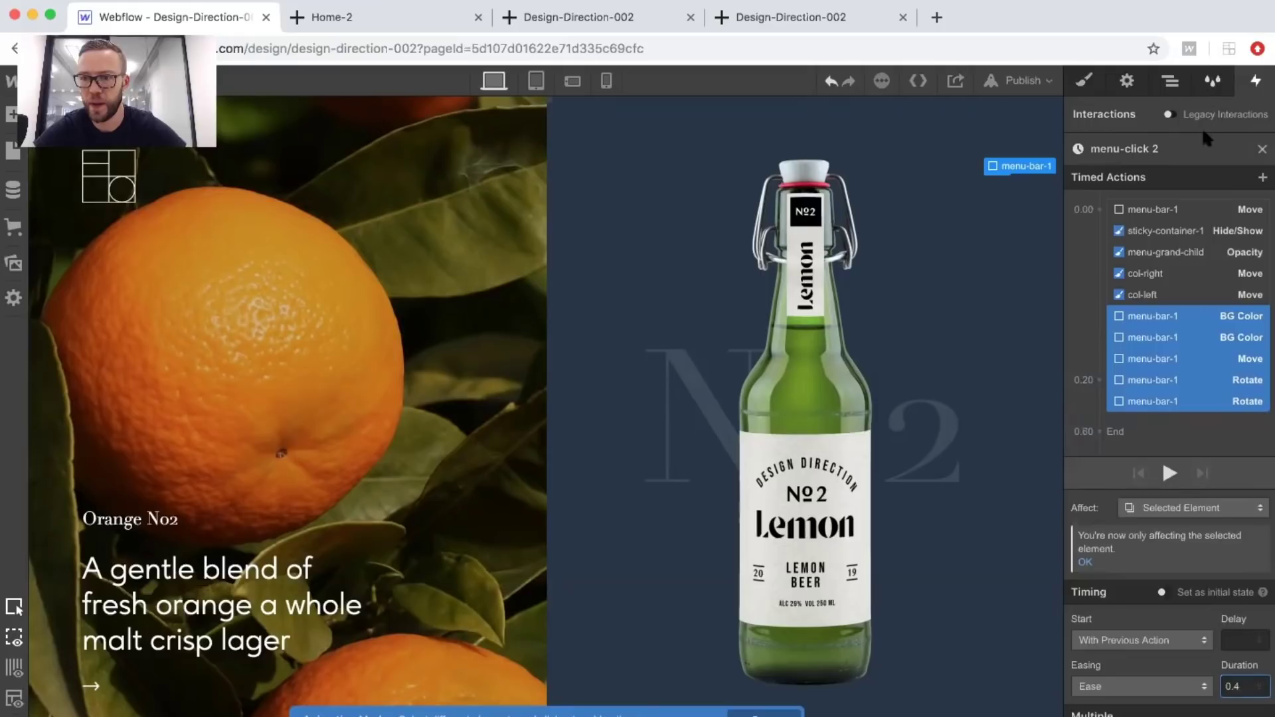
pyautogui.click(1176, 198)
pyautogui.click(1242, 657)
pyautogui.press('BackSpace')
pyautogui.write('3')
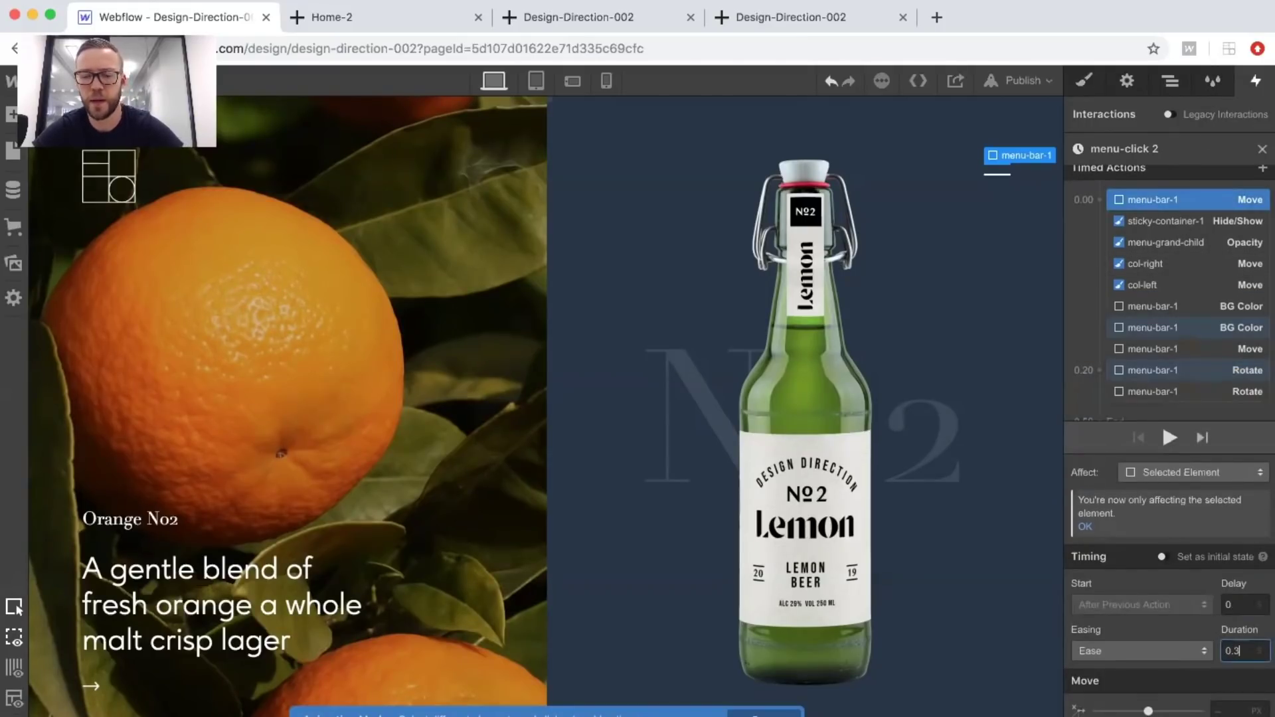
# Test opening and closing the menu three times in the page preview, then return to the editor.
pyautogui.press('super+shift+p')
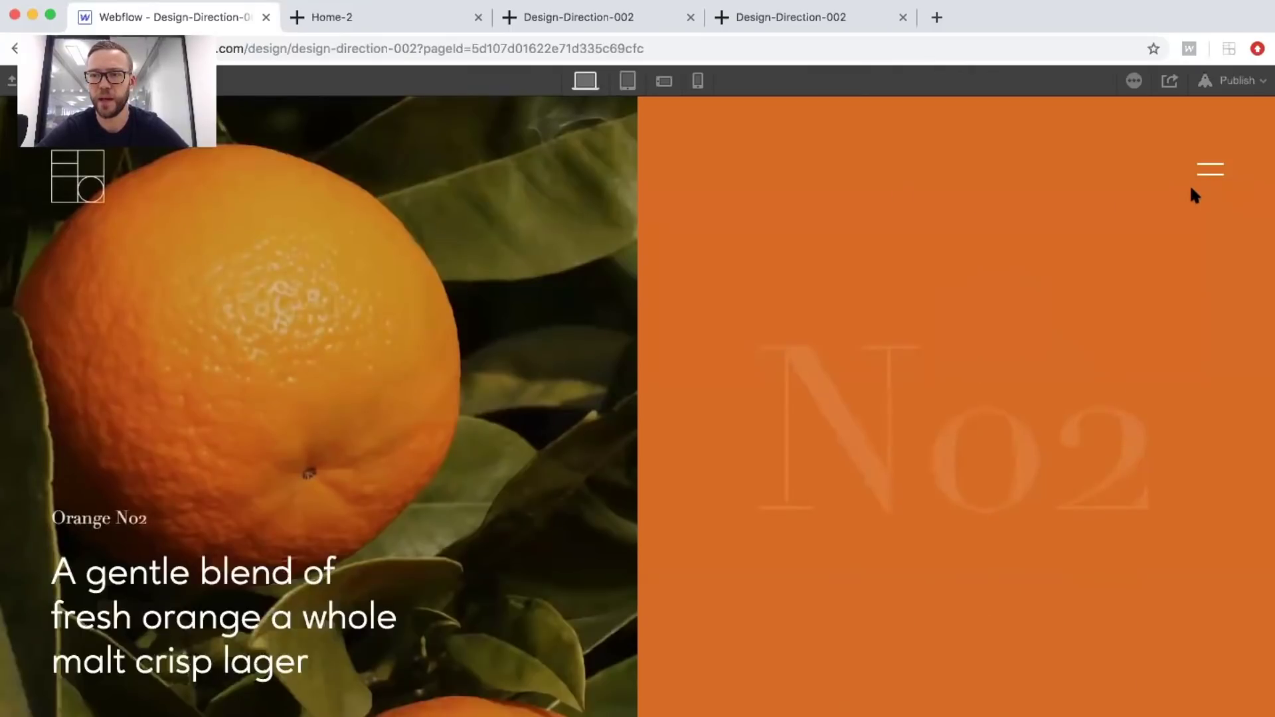
pyautogui.click(1210, 169)
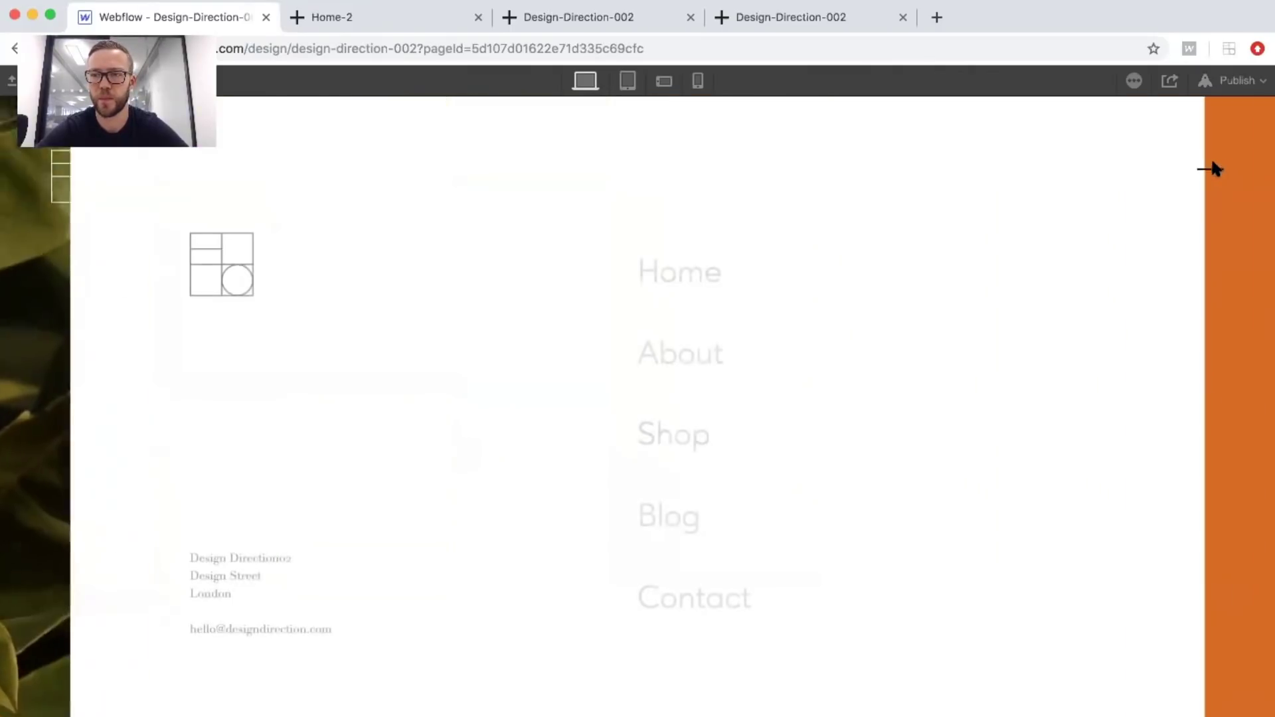
pyautogui.click(1210, 170)
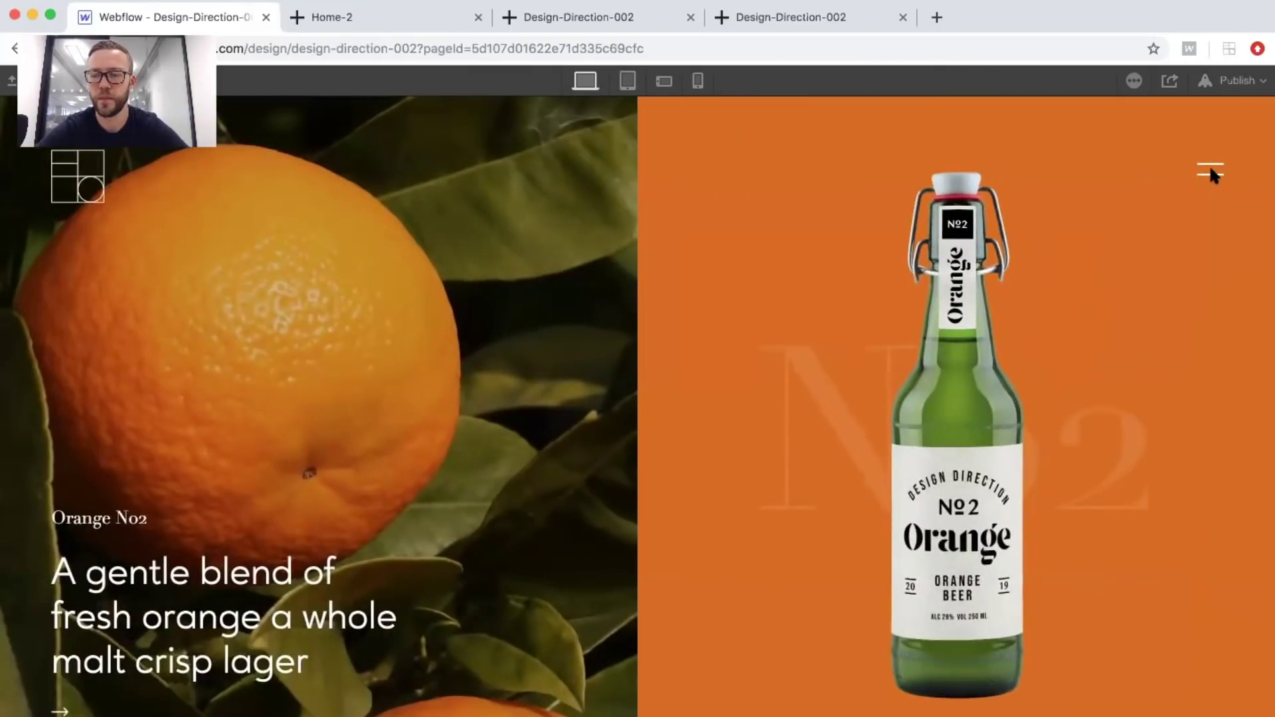
pyautogui.click(1210, 171)
pyautogui.click(1210, 171)
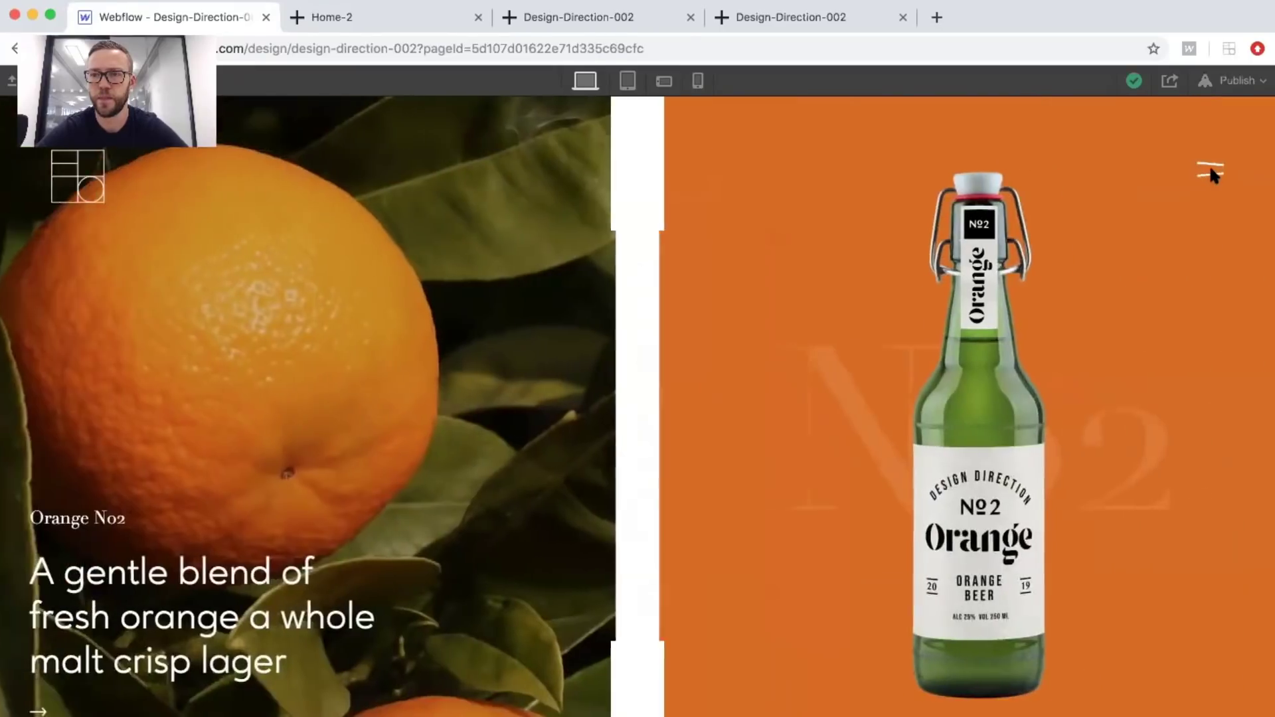
pyautogui.click(1211, 171)
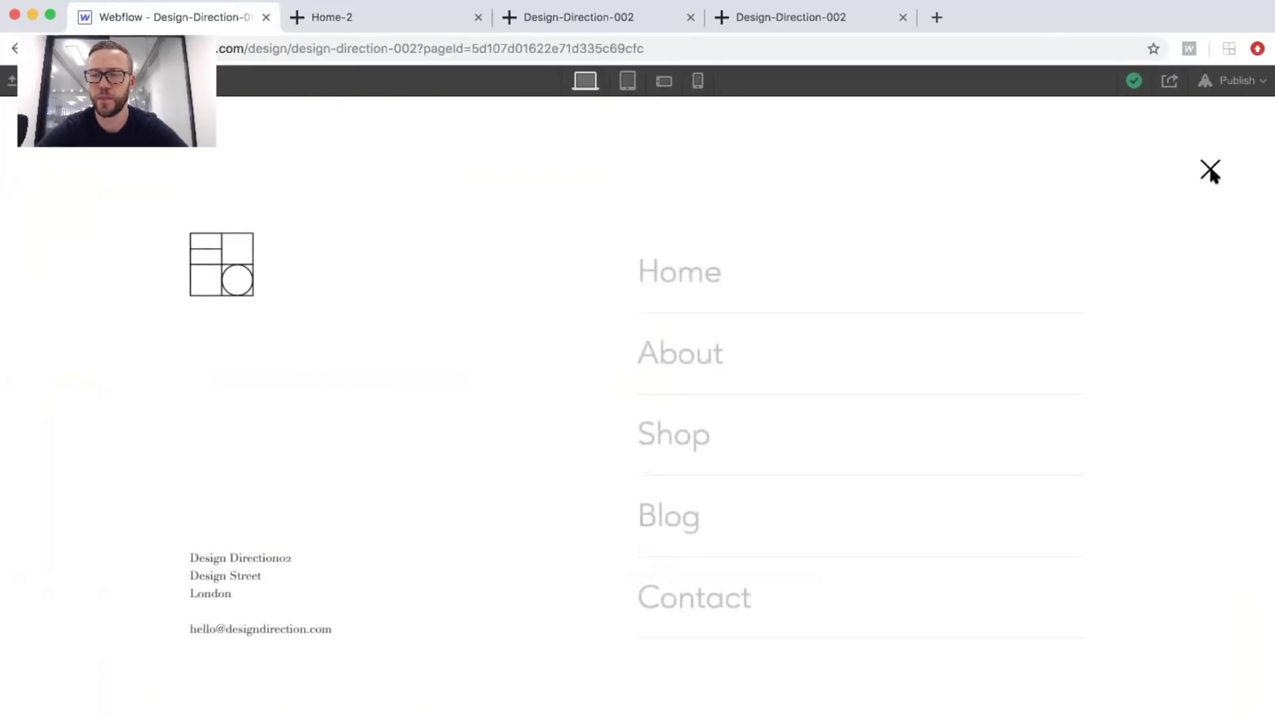
pyautogui.click(1210, 171)
pyautogui.press('super+shift+p')
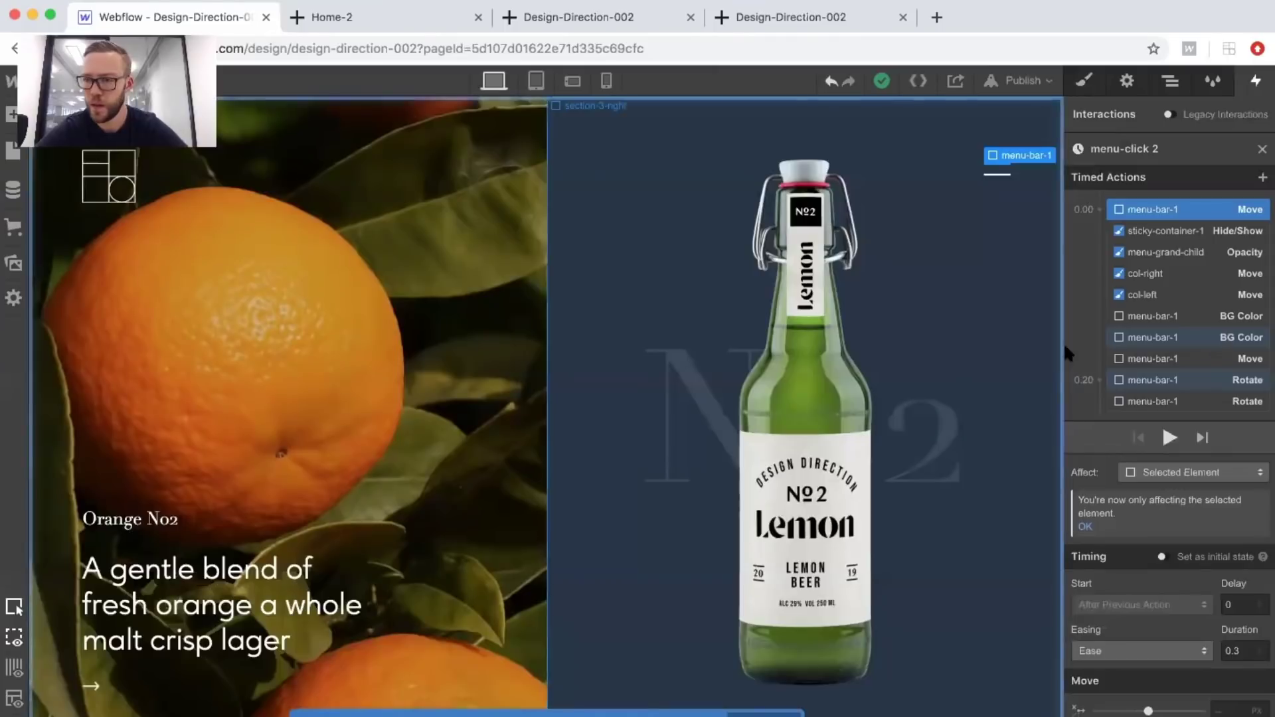
# Set the delay of both menu-bar-1 Rotate actions in menu-click 2 to 0.
pyautogui.scroll(-1, 1180, 365)
pyautogui.click(1173, 355)
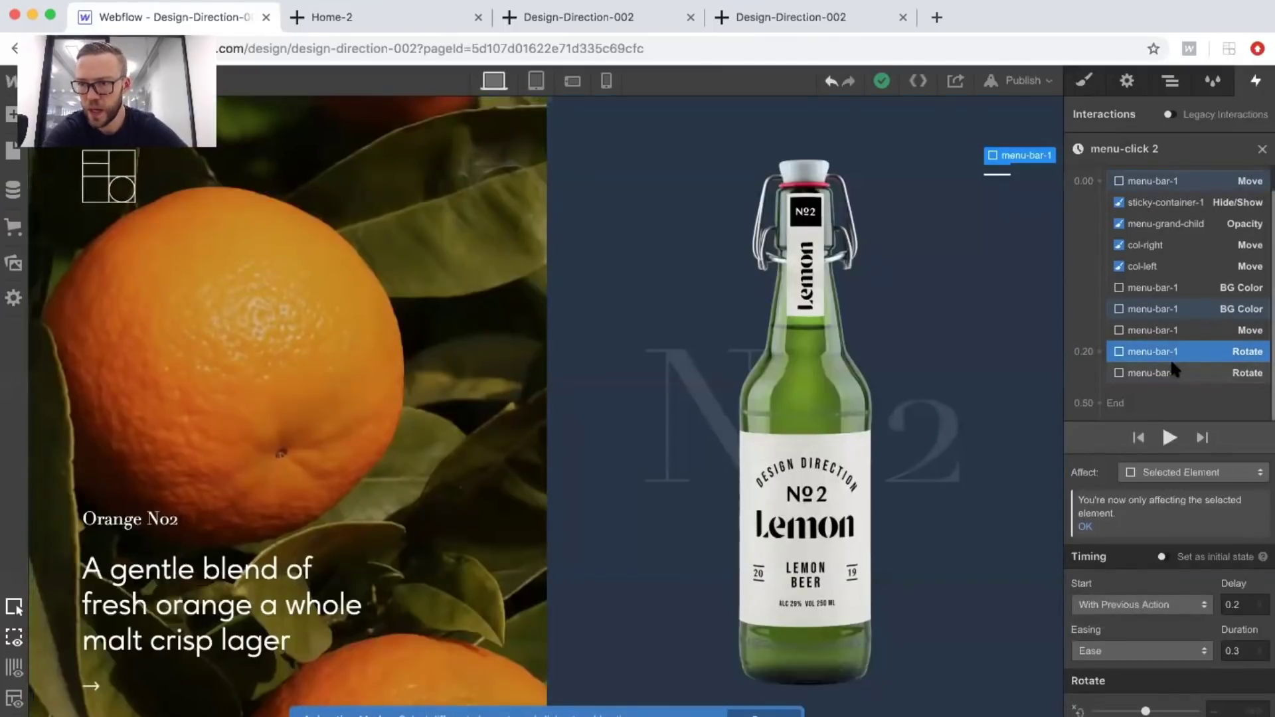
pyautogui.keyDown('shift'); pyautogui.click(1174, 366); pyautogui.keyUp('shift')
pyautogui.click(1241, 608)
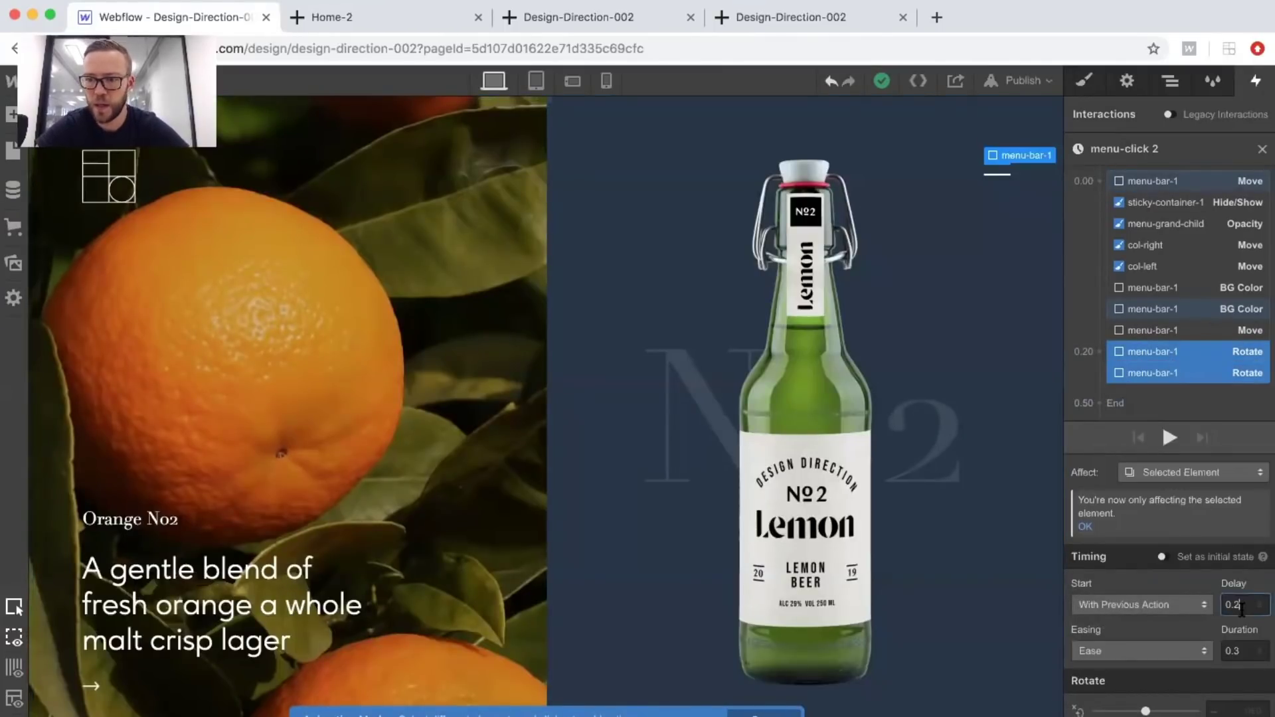
pyautogui.press('BackSpace')
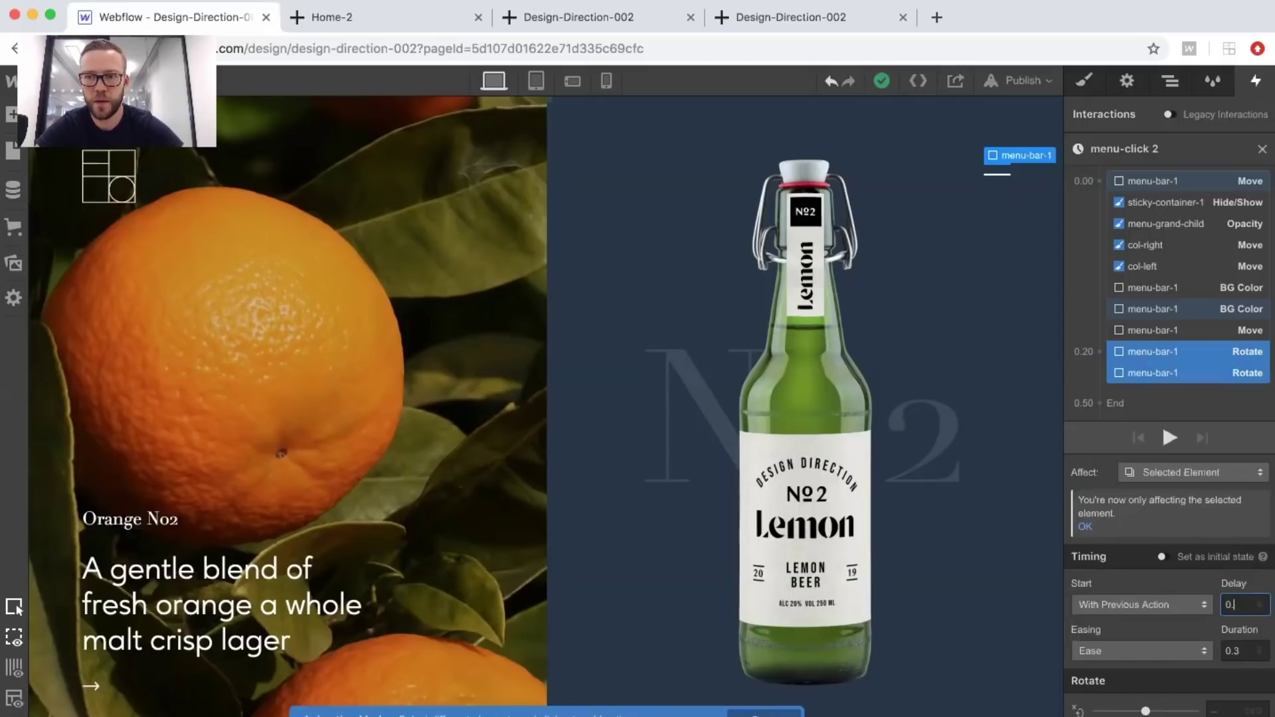
pyautogui.press('BackSpace')
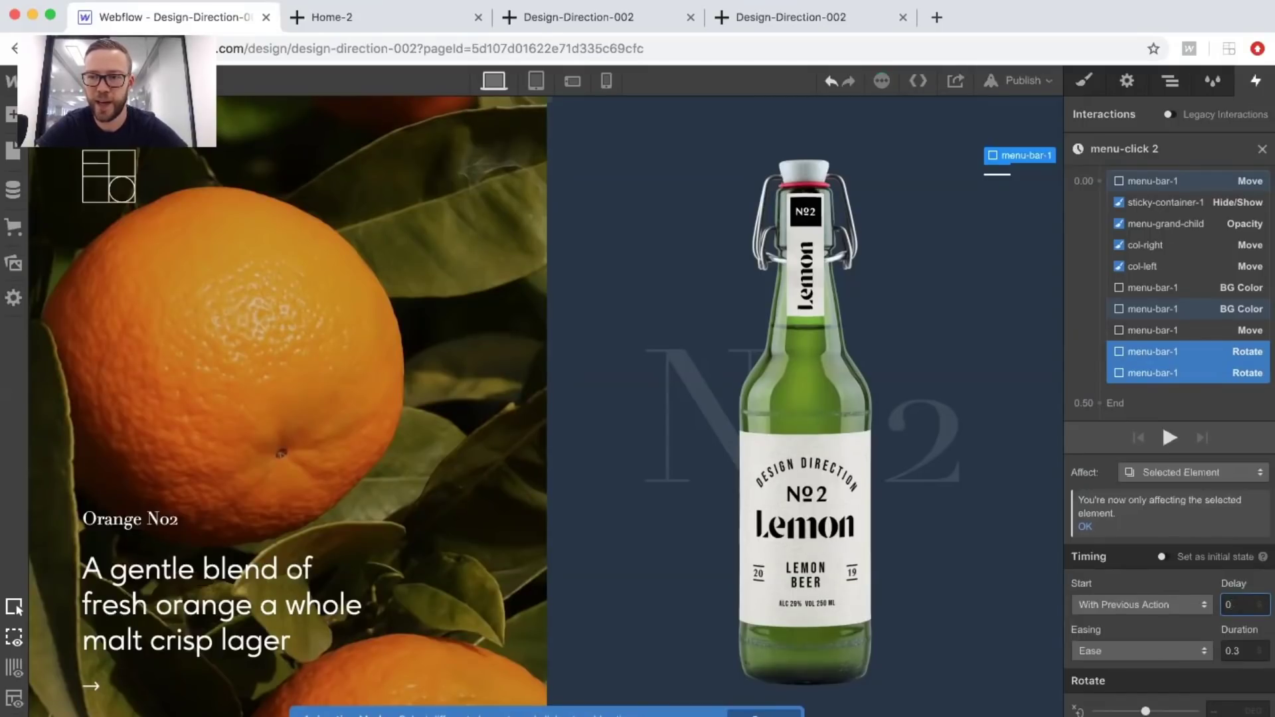
# Set the delay of every menu-click 2 action except the two Rotate actions to 0.2.
pyautogui.click(1164, 331)
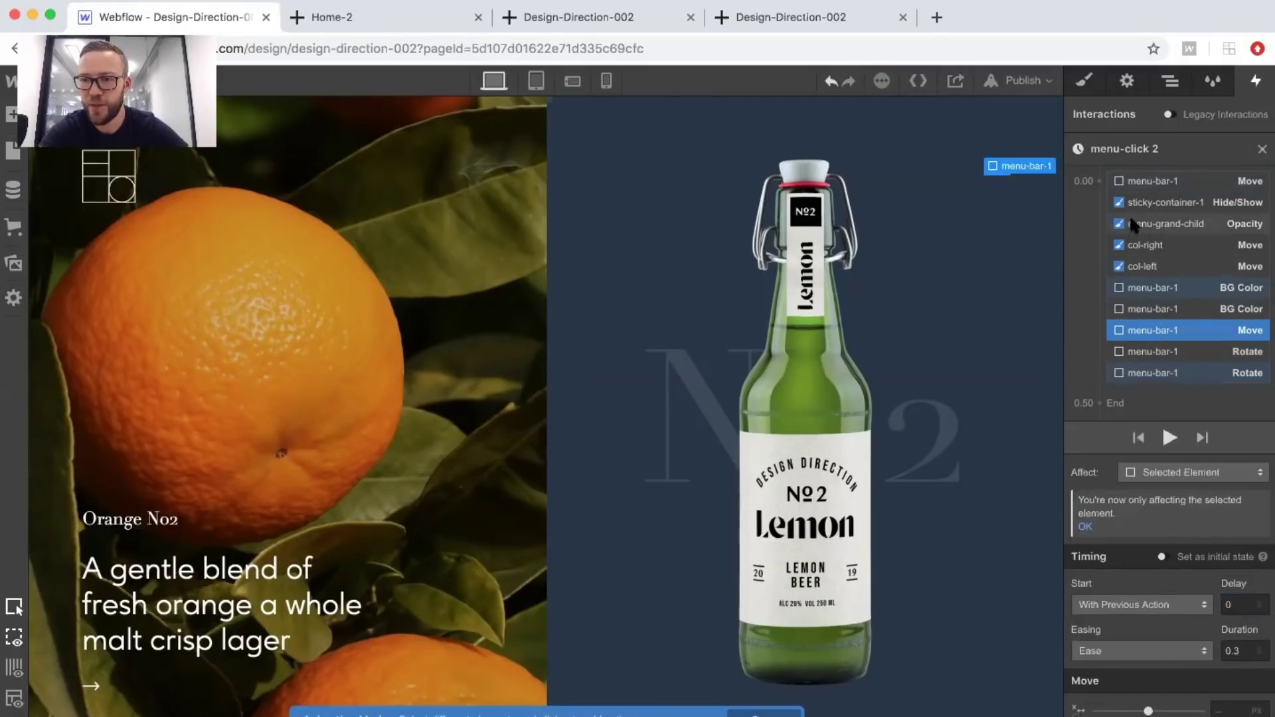
pyautogui.keyDown('shift'); pyautogui.click(1136, 179); pyautogui.keyUp('shift')
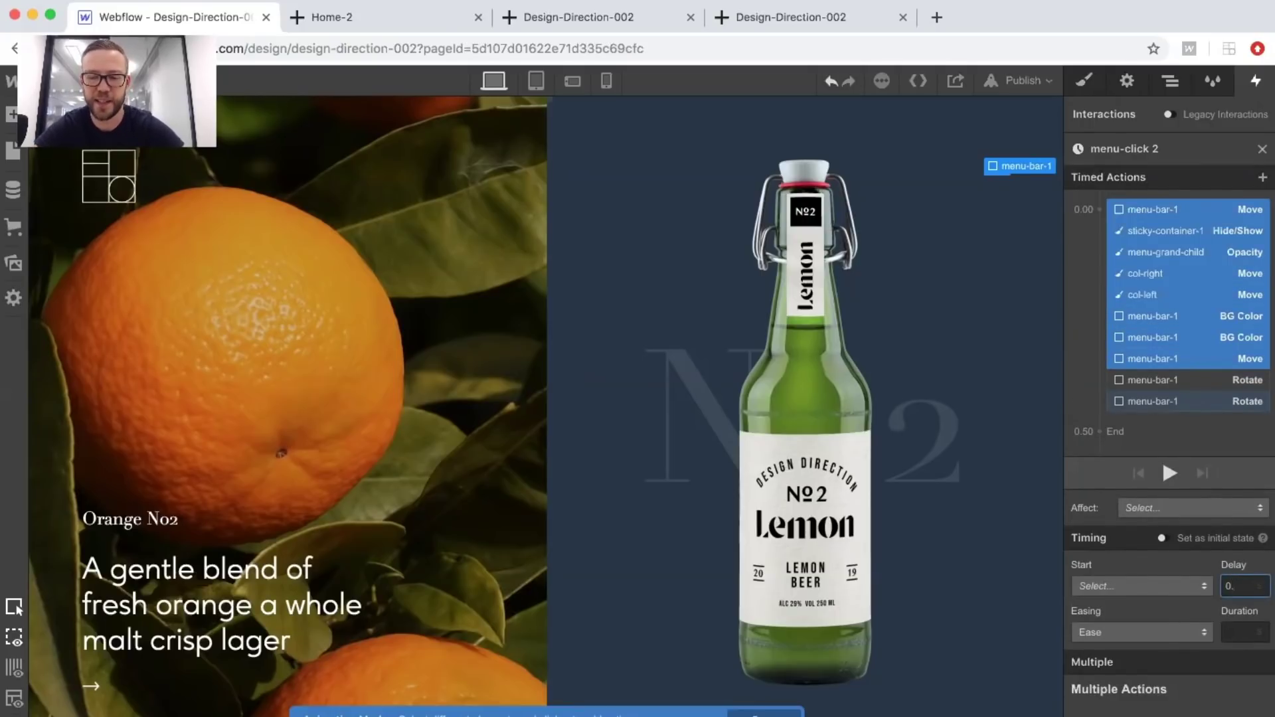
pyautogui.write('2')
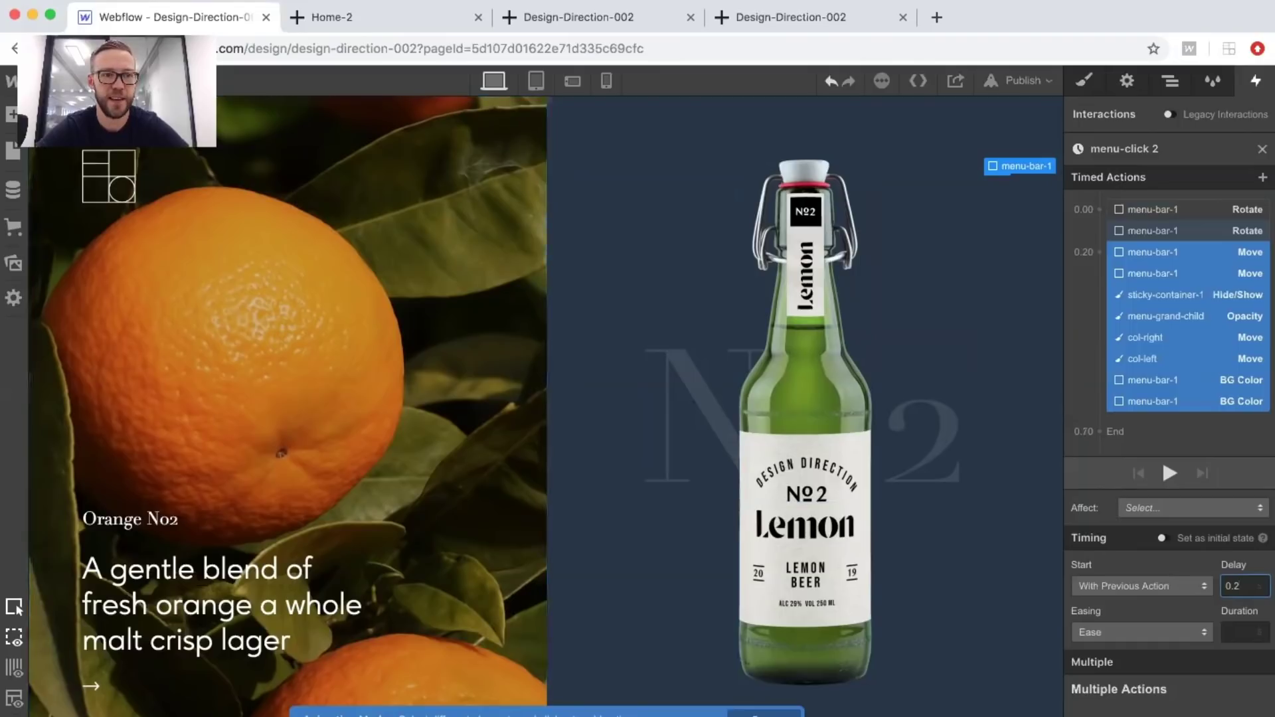
# Preview the page and open and close the menu twice to check the new action order, returning to the editor.
pyautogui.press('super+shift+p')
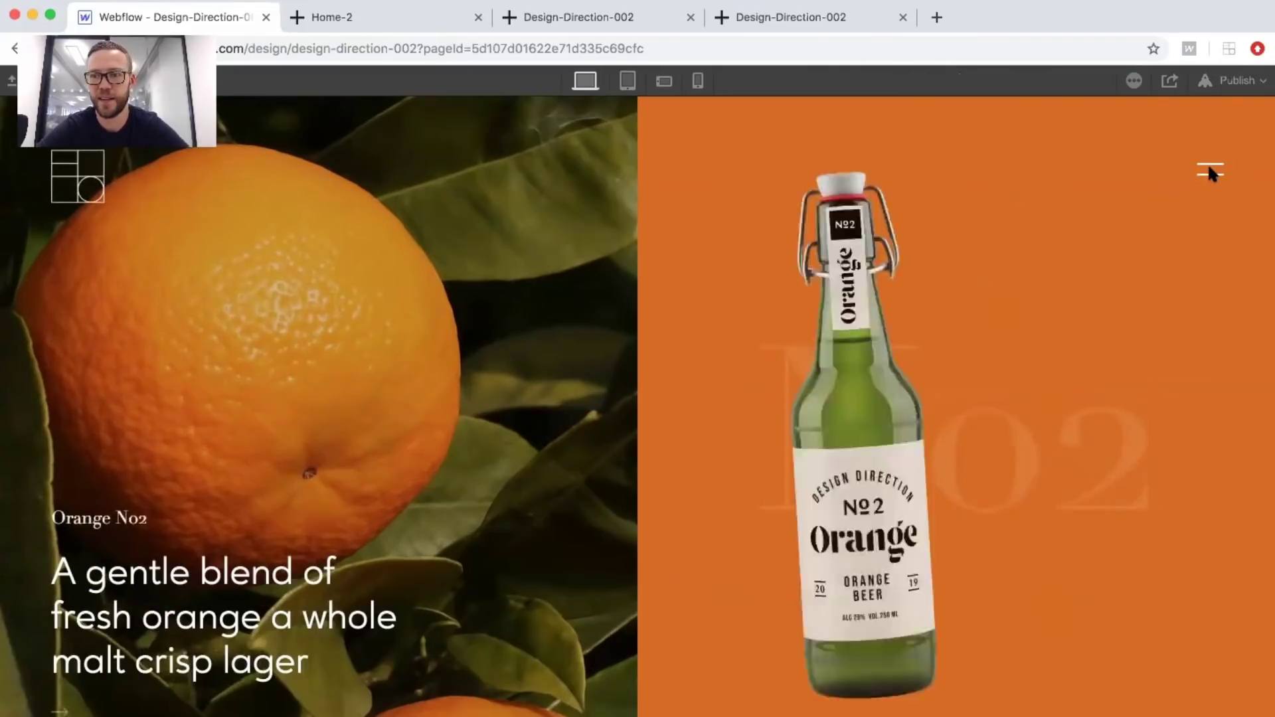
pyautogui.click(1210, 172)
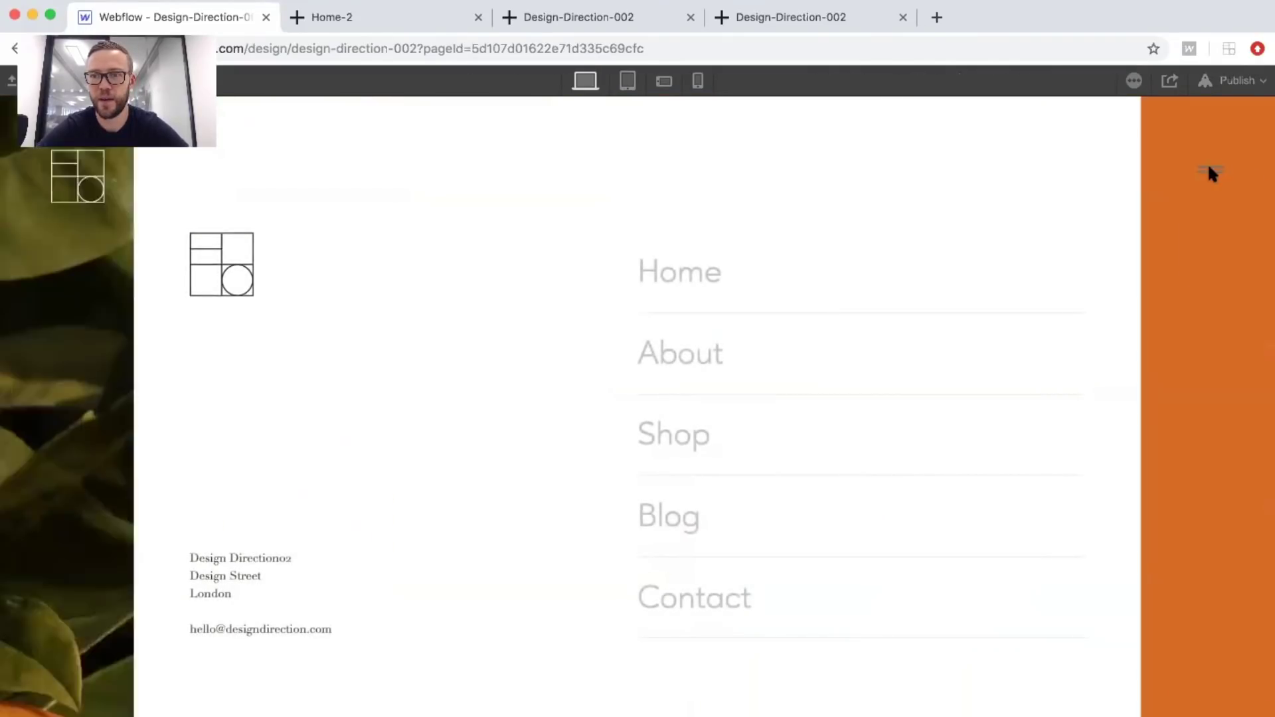
pyautogui.click(1210, 172)
pyautogui.click(1210, 171)
pyautogui.click(1210, 172)
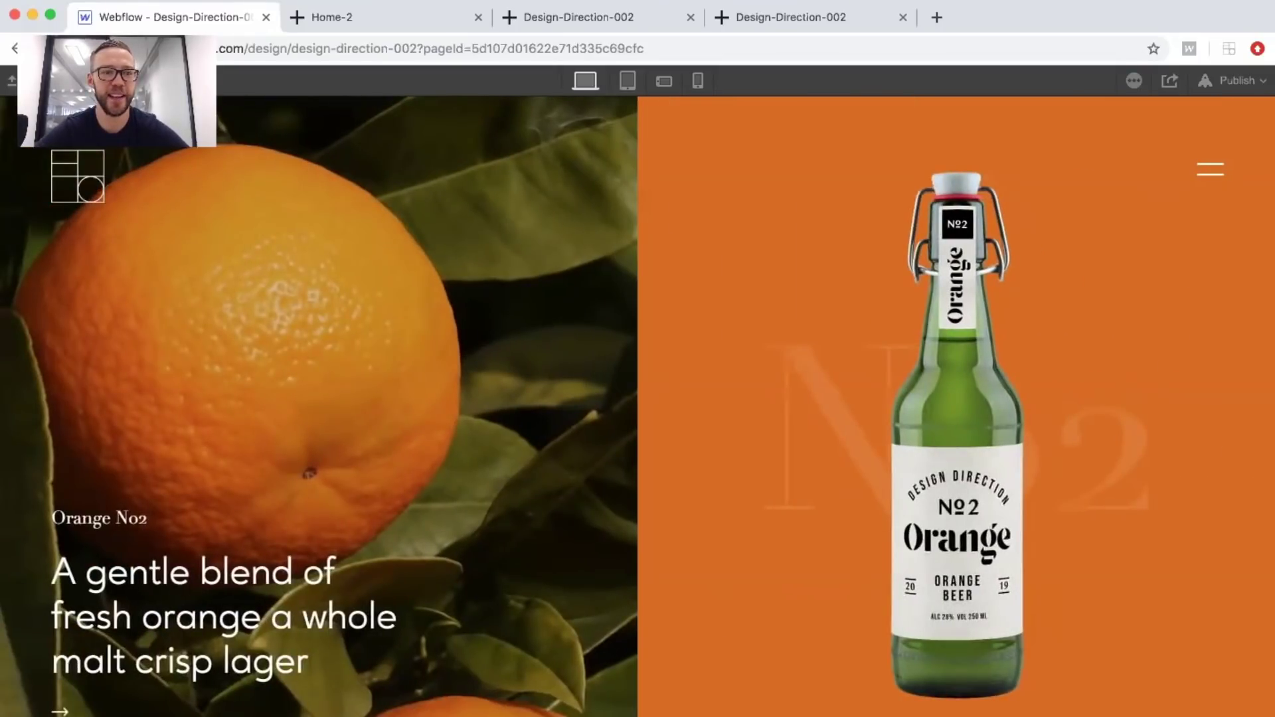
pyautogui.press('Escape')
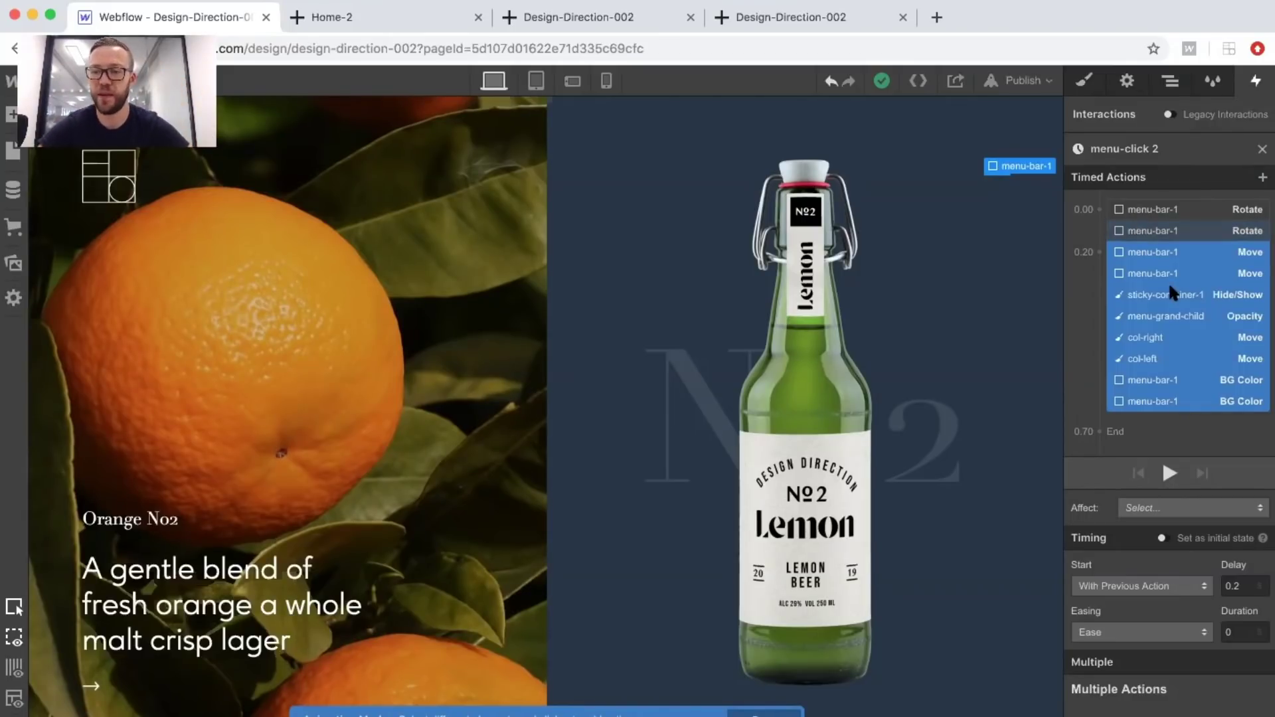
# Set the delay of the selected Move, Hide/Show, Opacity and BG Color actions in menu-click 2 to 0.4.
pyautogui.click(1246, 586)
pyautogui.press('BackSpace')
pyautogui.write('4')
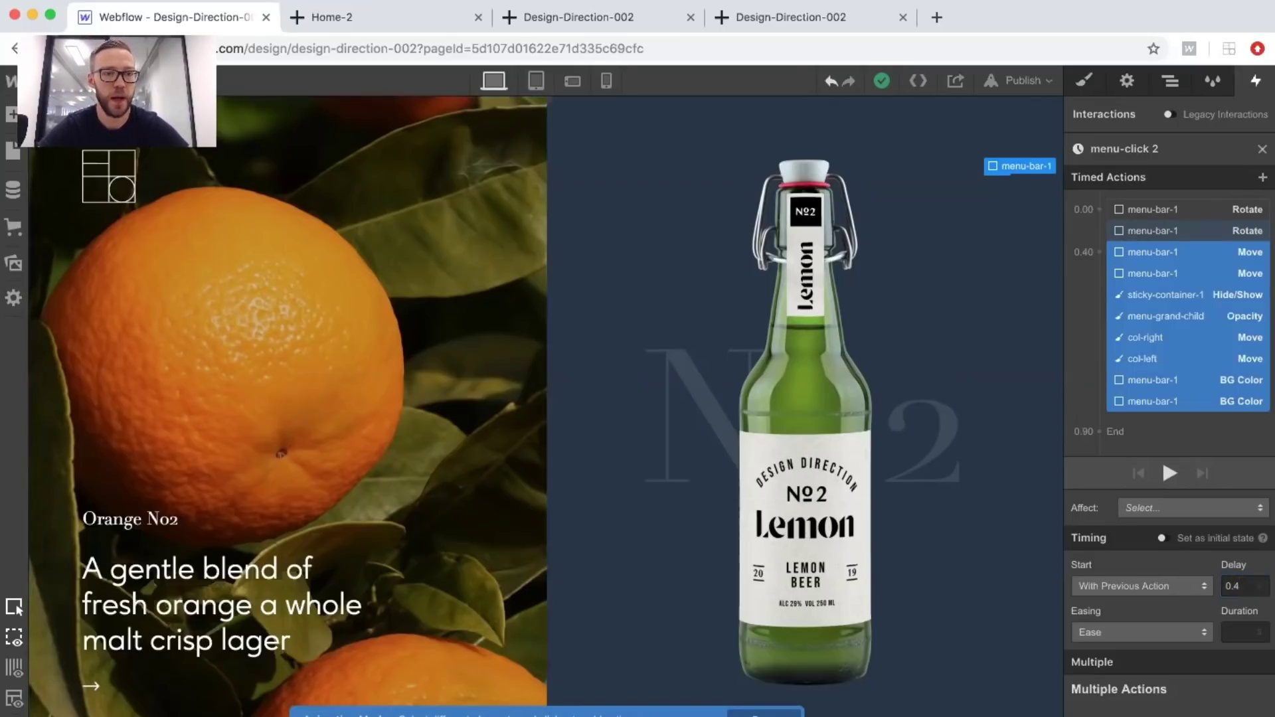
# Preview the page again and toggle the menu open and closed twice to check the longer delay.
pyautogui.press('super+shift+p')
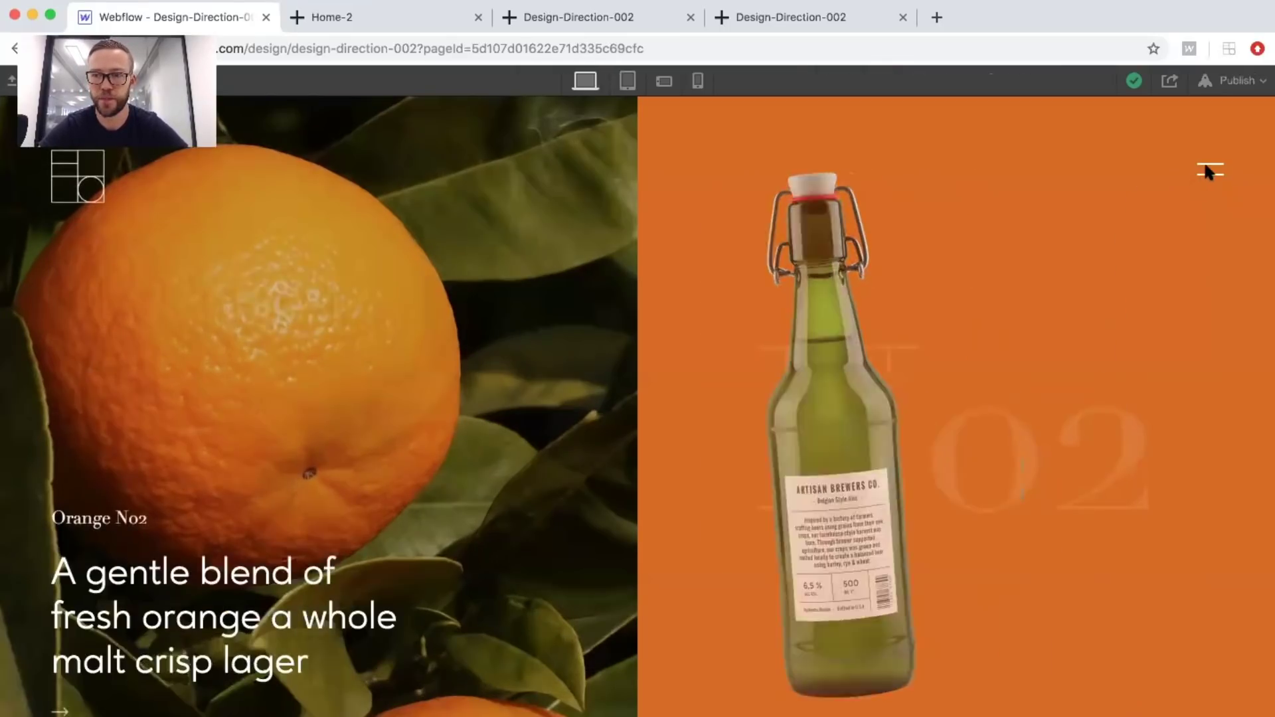
pyautogui.click(1205, 170)
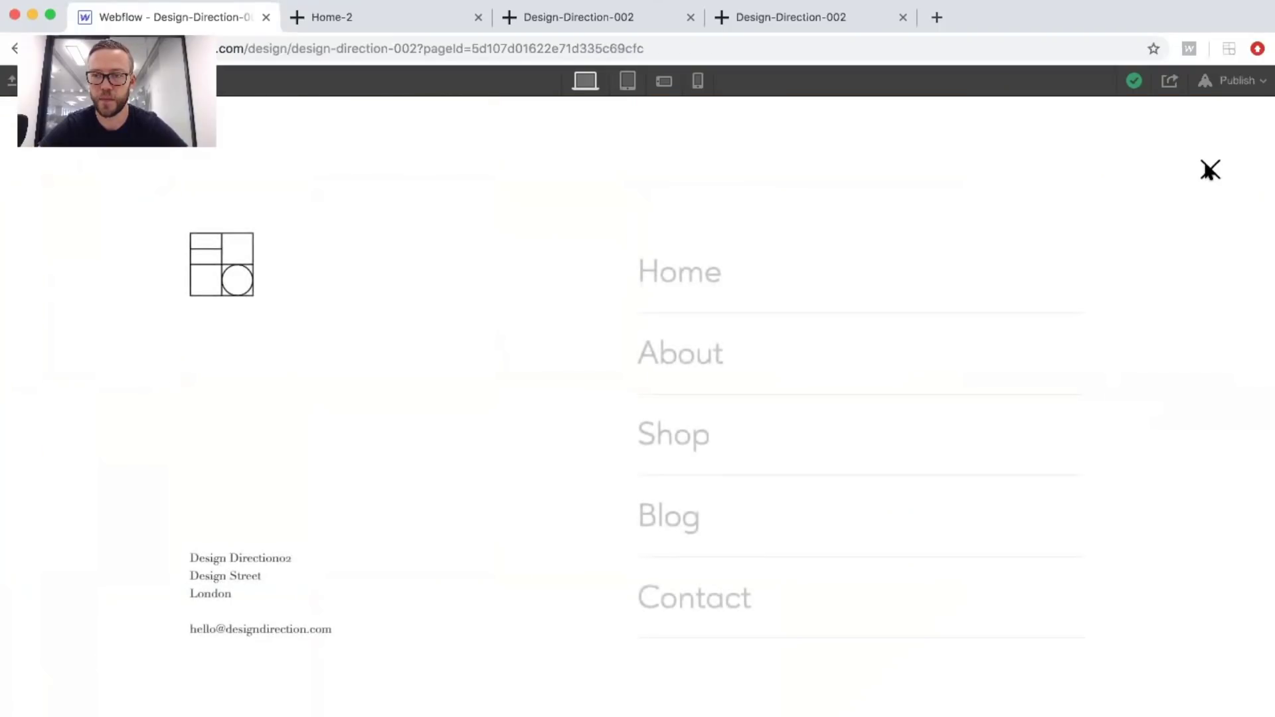
pyautogui.click(1205, 170)
pyautogui.click(1207, 168)
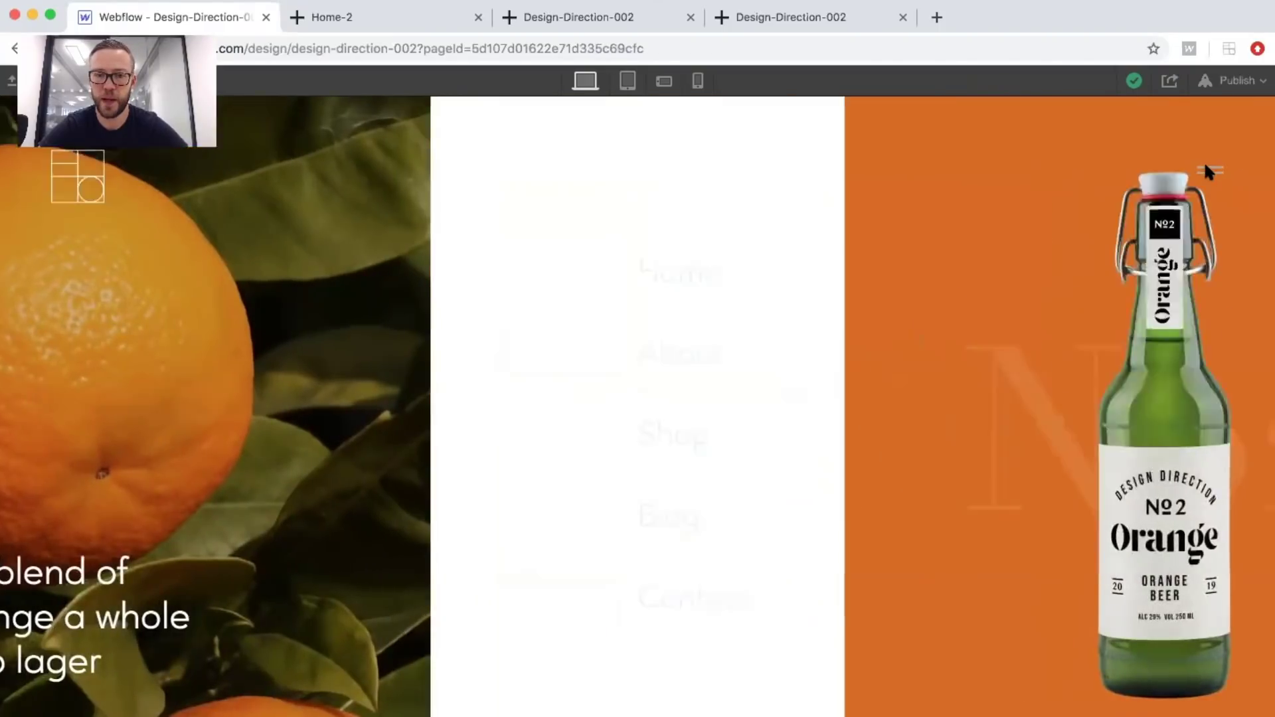
pyautogui.click(1207, 171)
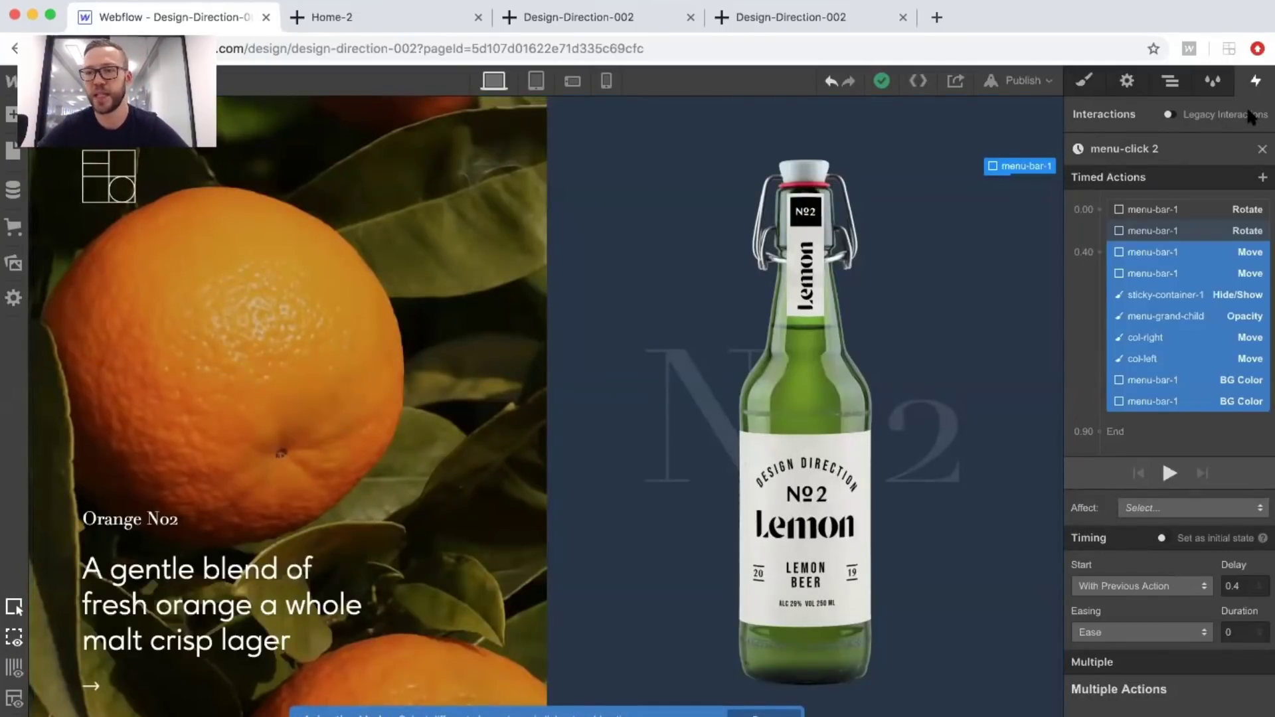
# Examine the initial-state actions of menu-click, including the sticky-container-1 Hide/Show, and reopen menu-click 2 from the second-click settings for comparison.
pyautogui.click(1257, 147)
pyautogui.scroll(-5, 1225, 465)
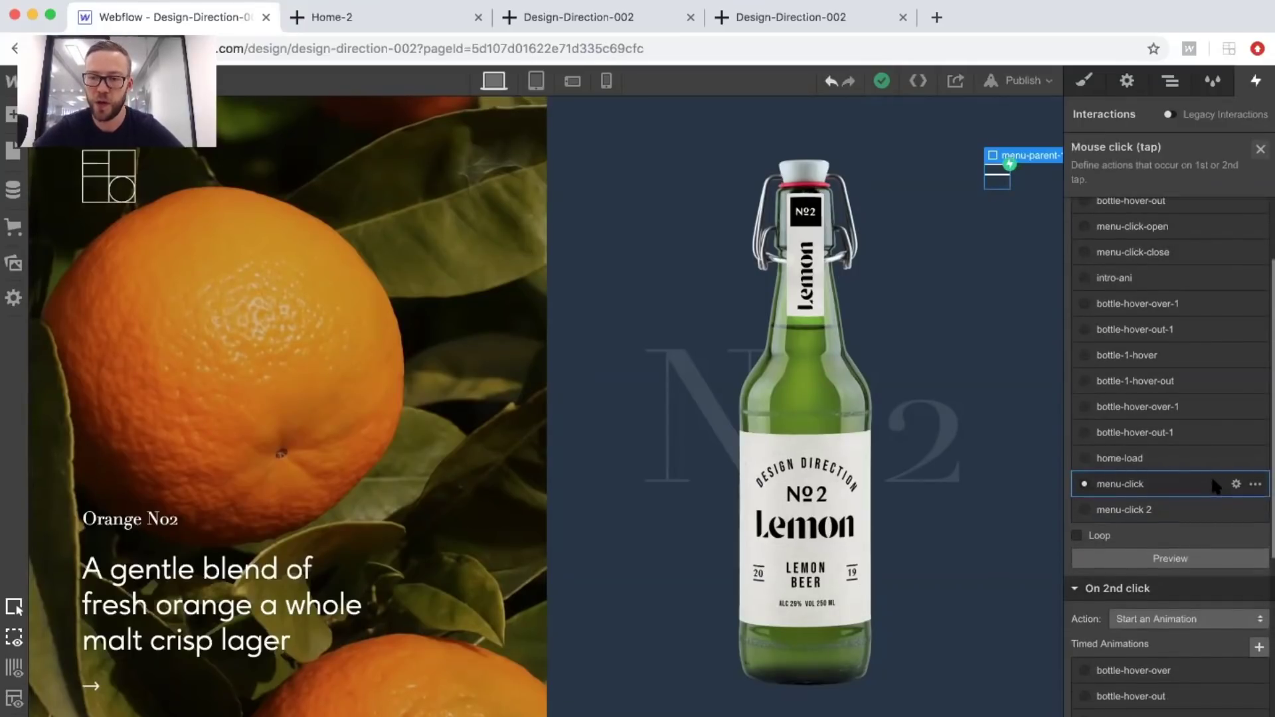
pyautogui.click(1214, 486)
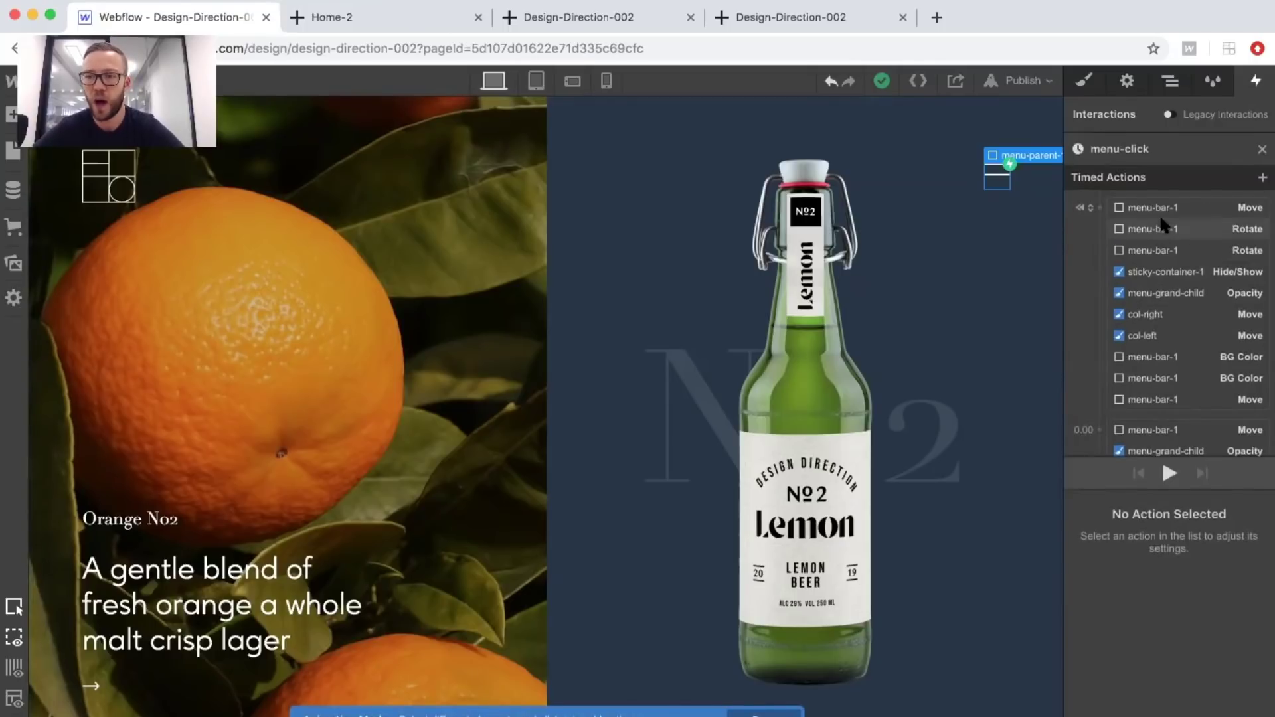
pyautogui.scroll(-2, 1155, 236)
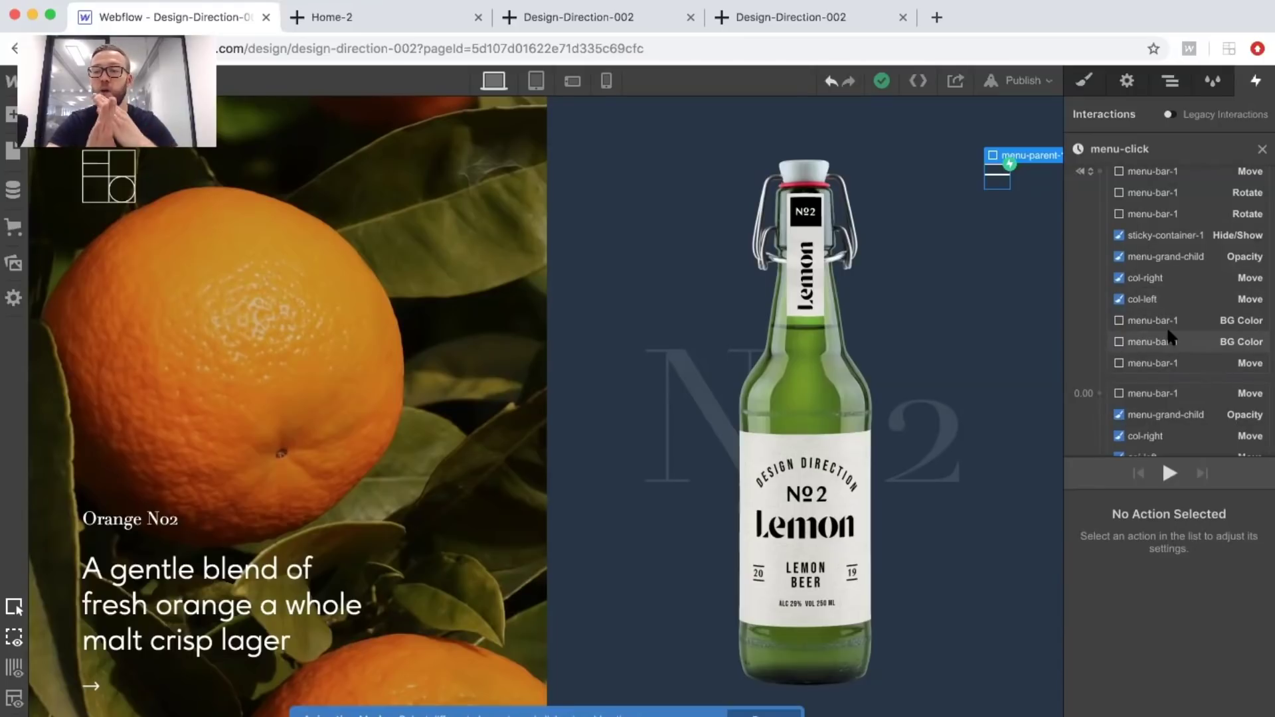
pyautogui.click(1159, 236)
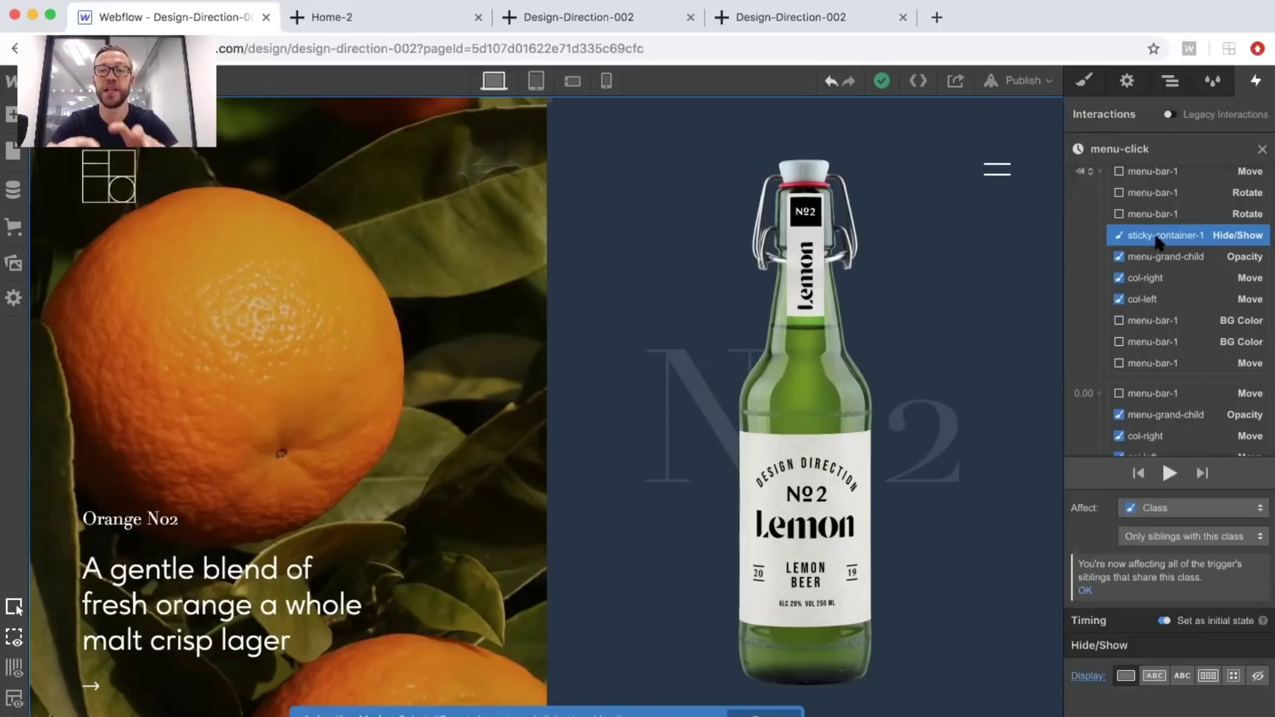
pyautogui.scroll(-5, 1155, 241)
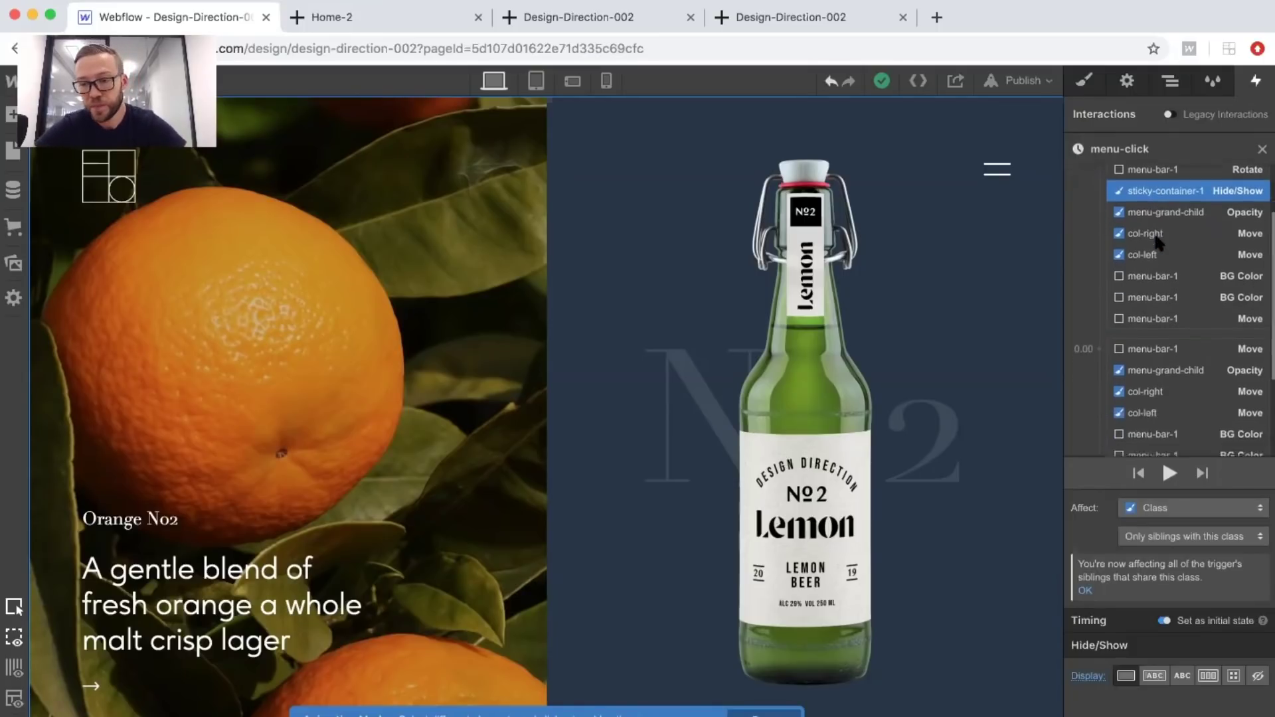
pyautogui.click(1261, 150)
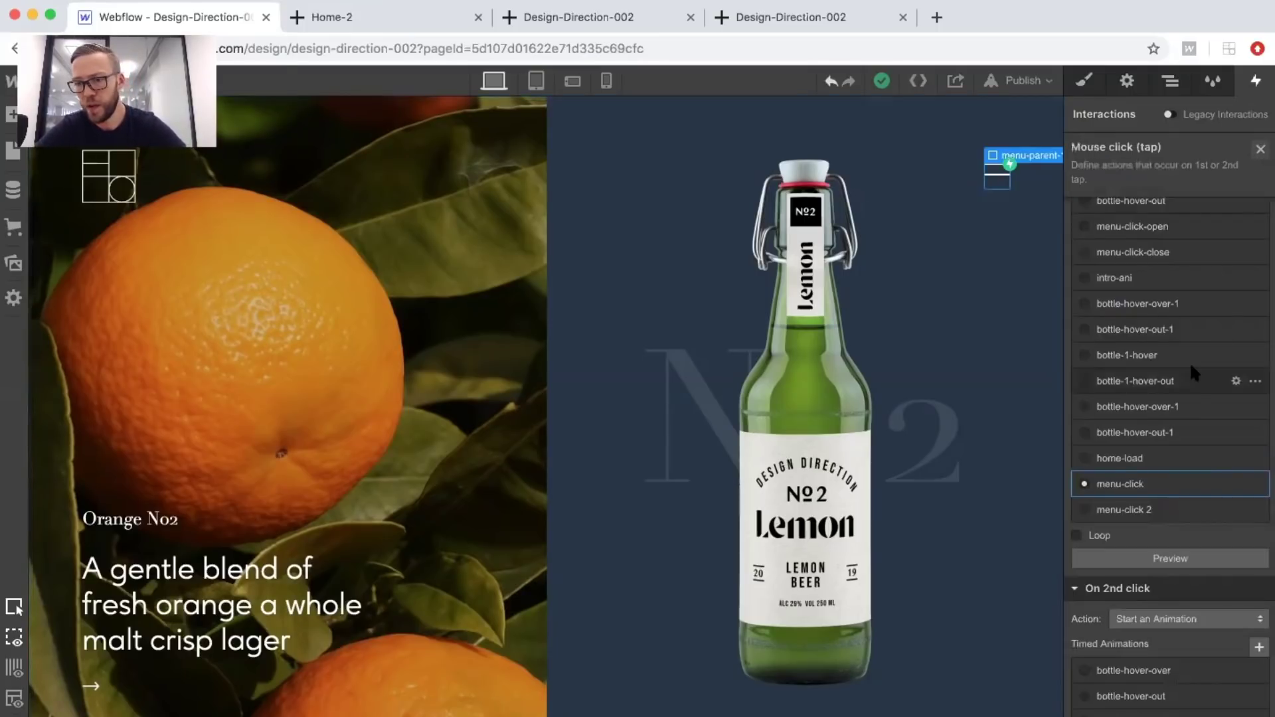
pyautogui.click(1116, 590)
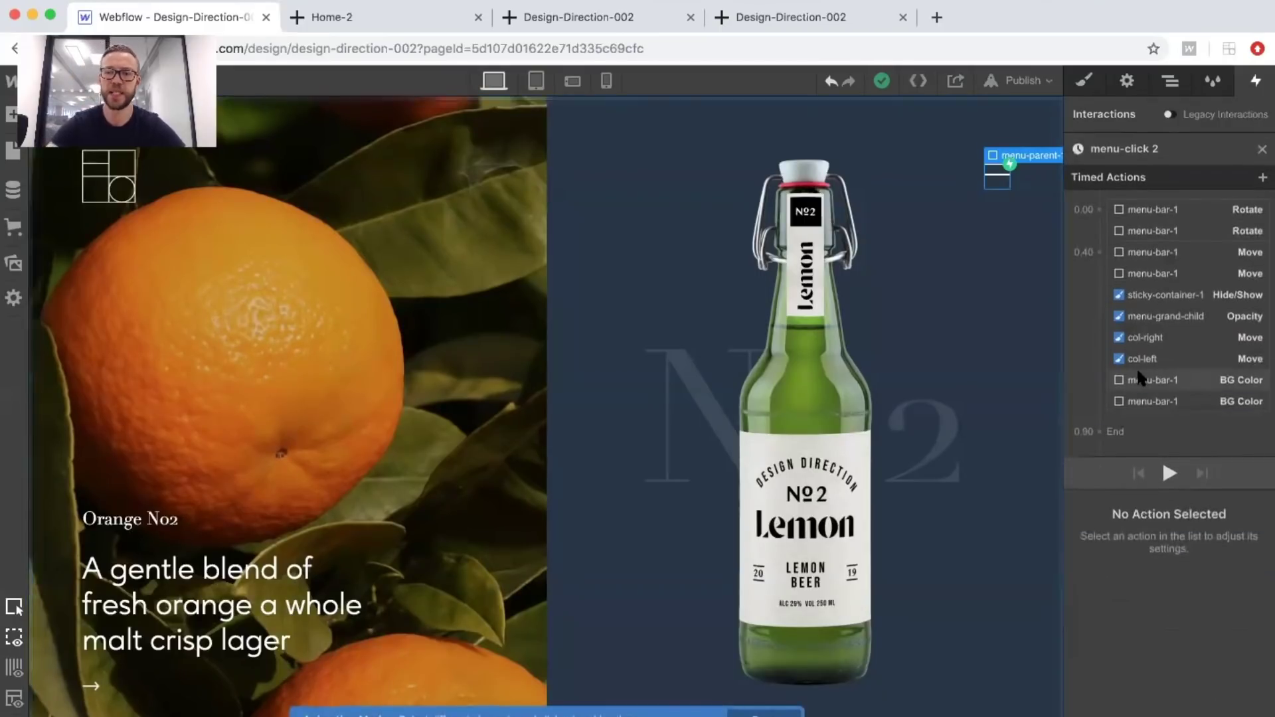